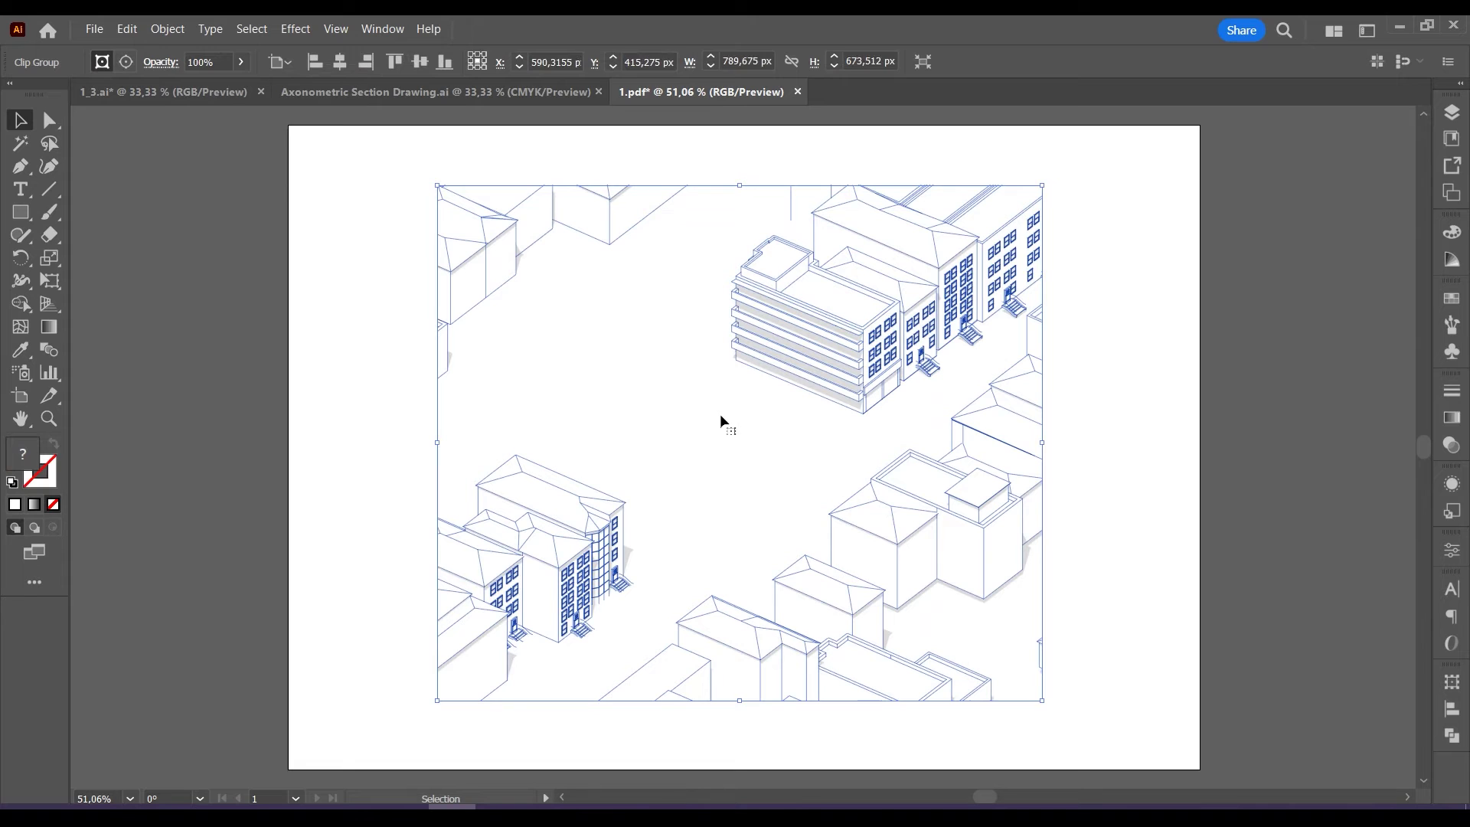
Release the clipping mask around the imported drawing in 1.pdf and delete the leftover clipping frame.
right_click(720, 420)
left_click(794, 629)
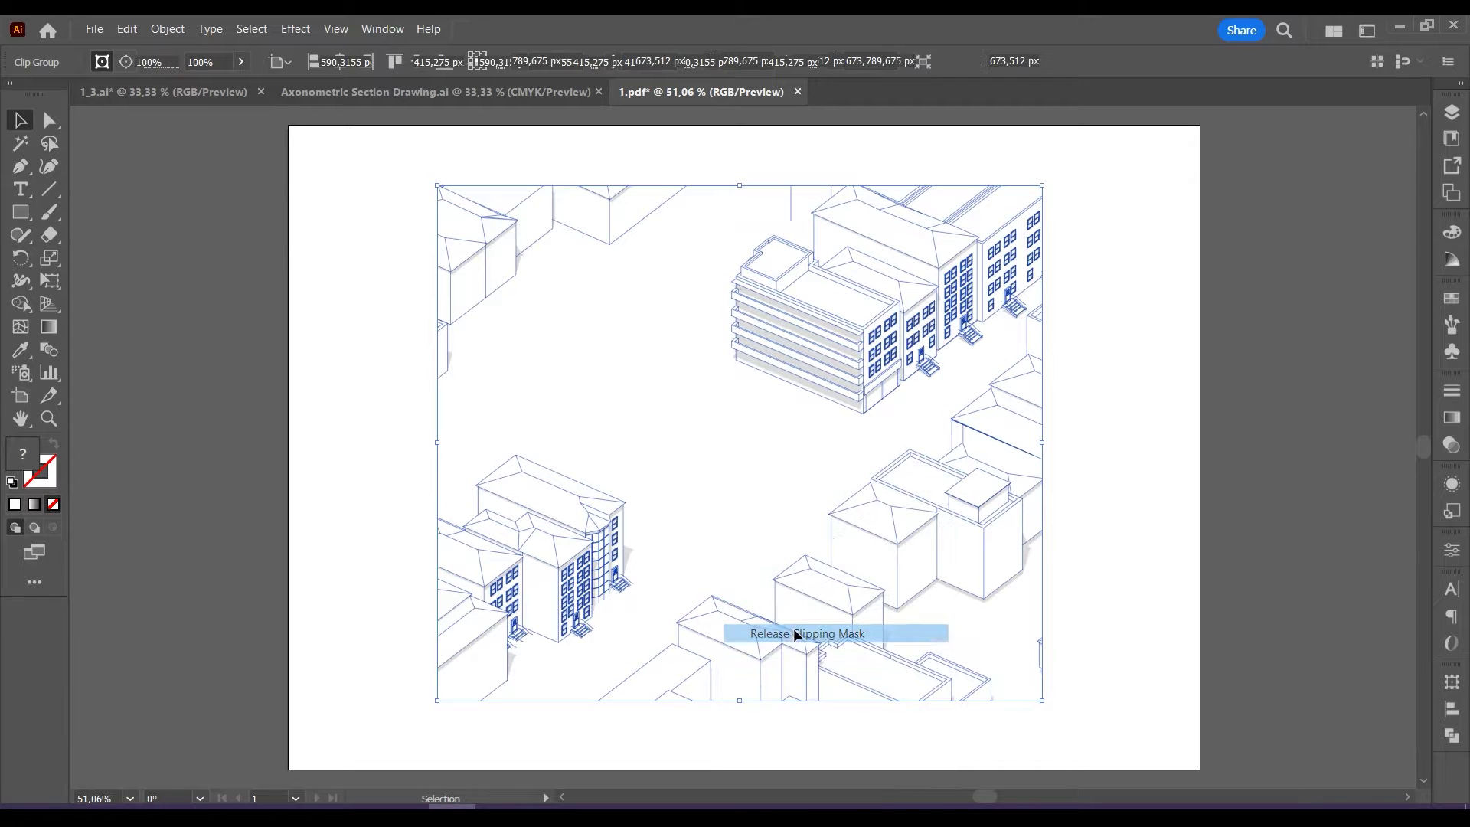
left_click(1063, 475)
left_click(1041, 287)
key("Delete")
Trace the drawing's raster image with the 3 Colors preset and expand the tracing result into vector paths.
left_click(645, 388)
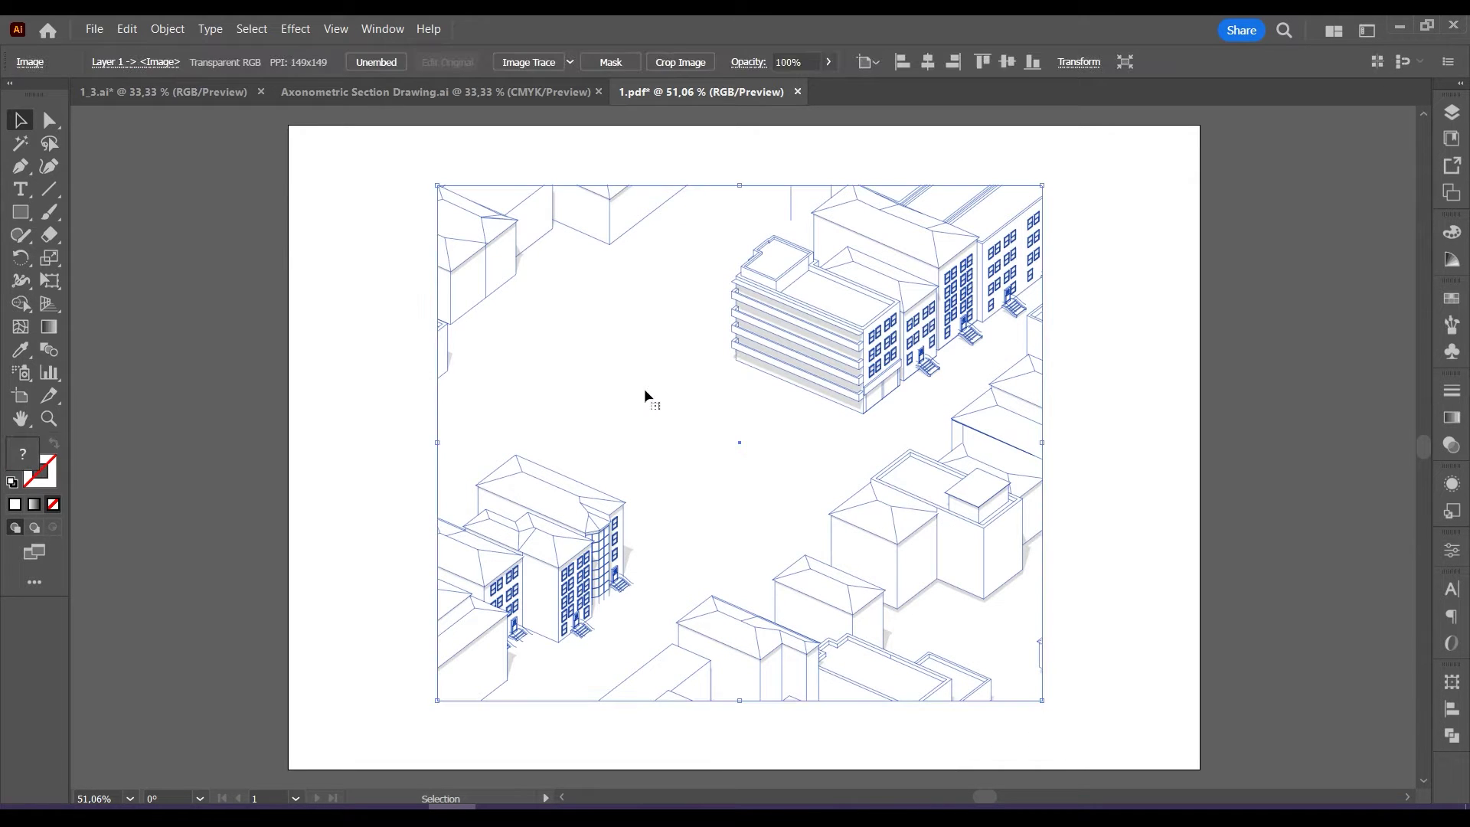
left_click(571, 61)
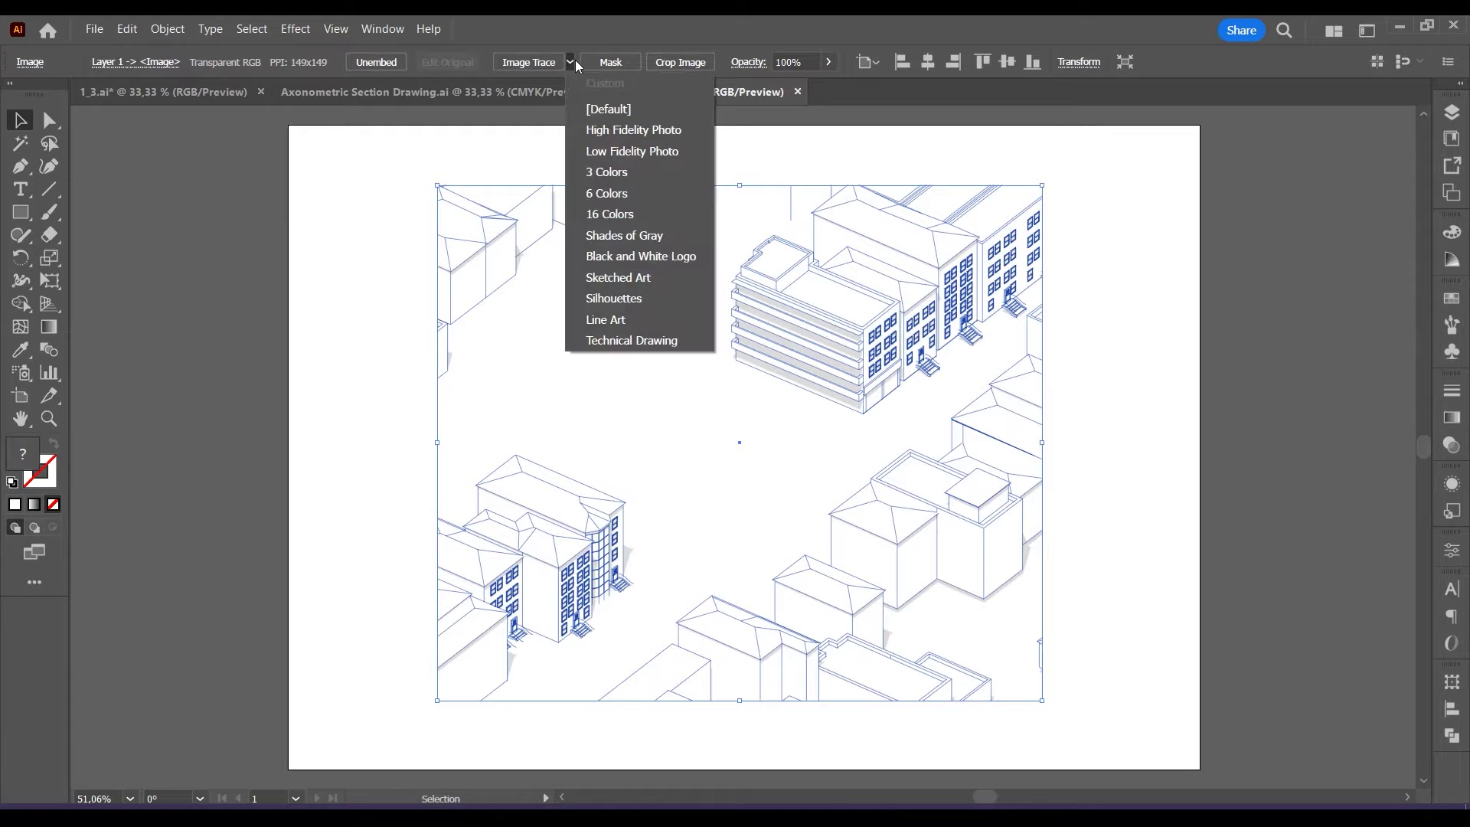
left_click(613, 178)
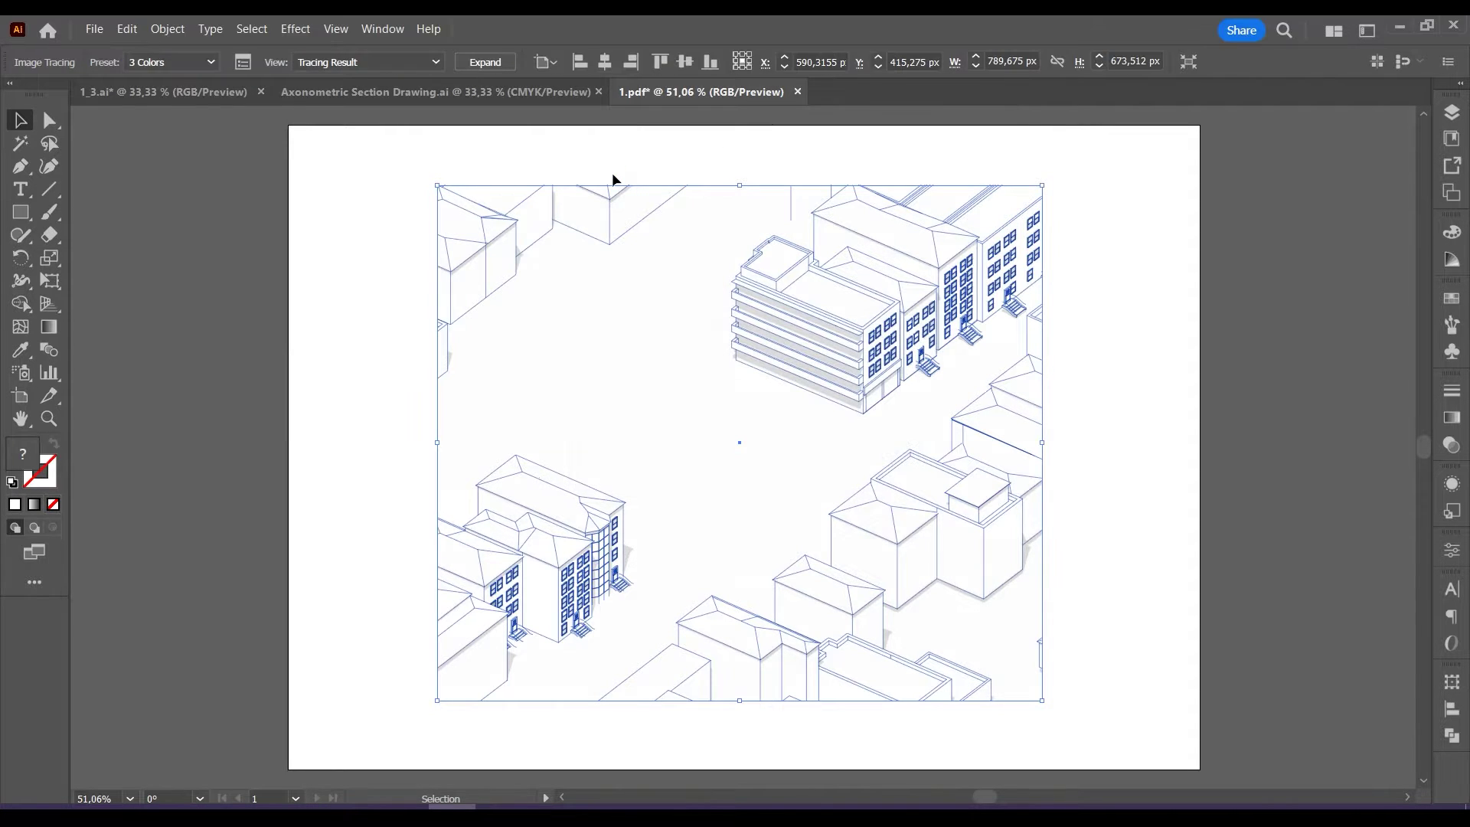
left_click(489, 63)
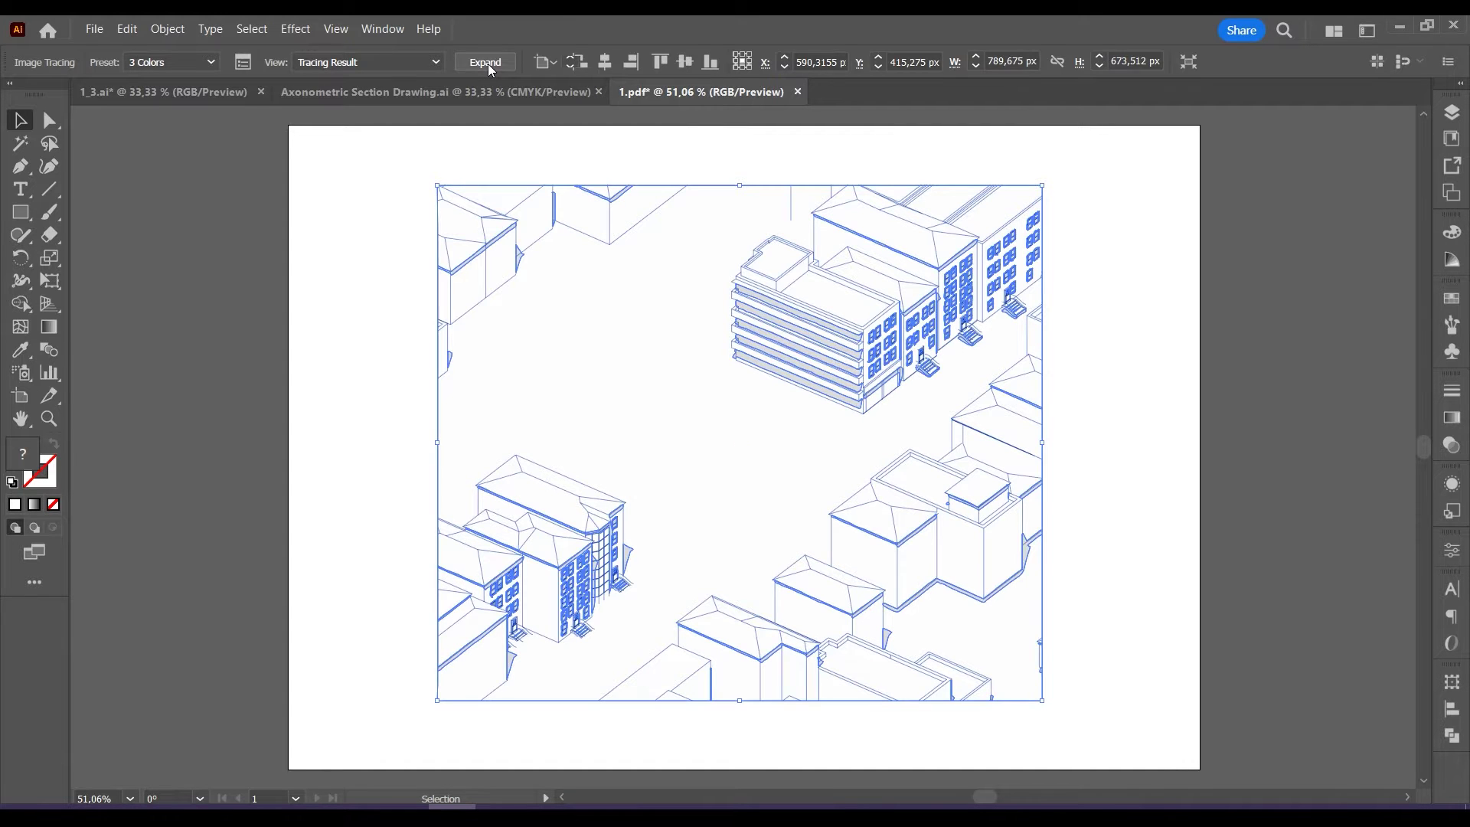
Inside the expanded tracing group, select all shapes sharing the white fill color, delete them and leave isolation mode.
double_click(747, 373)
key("a")
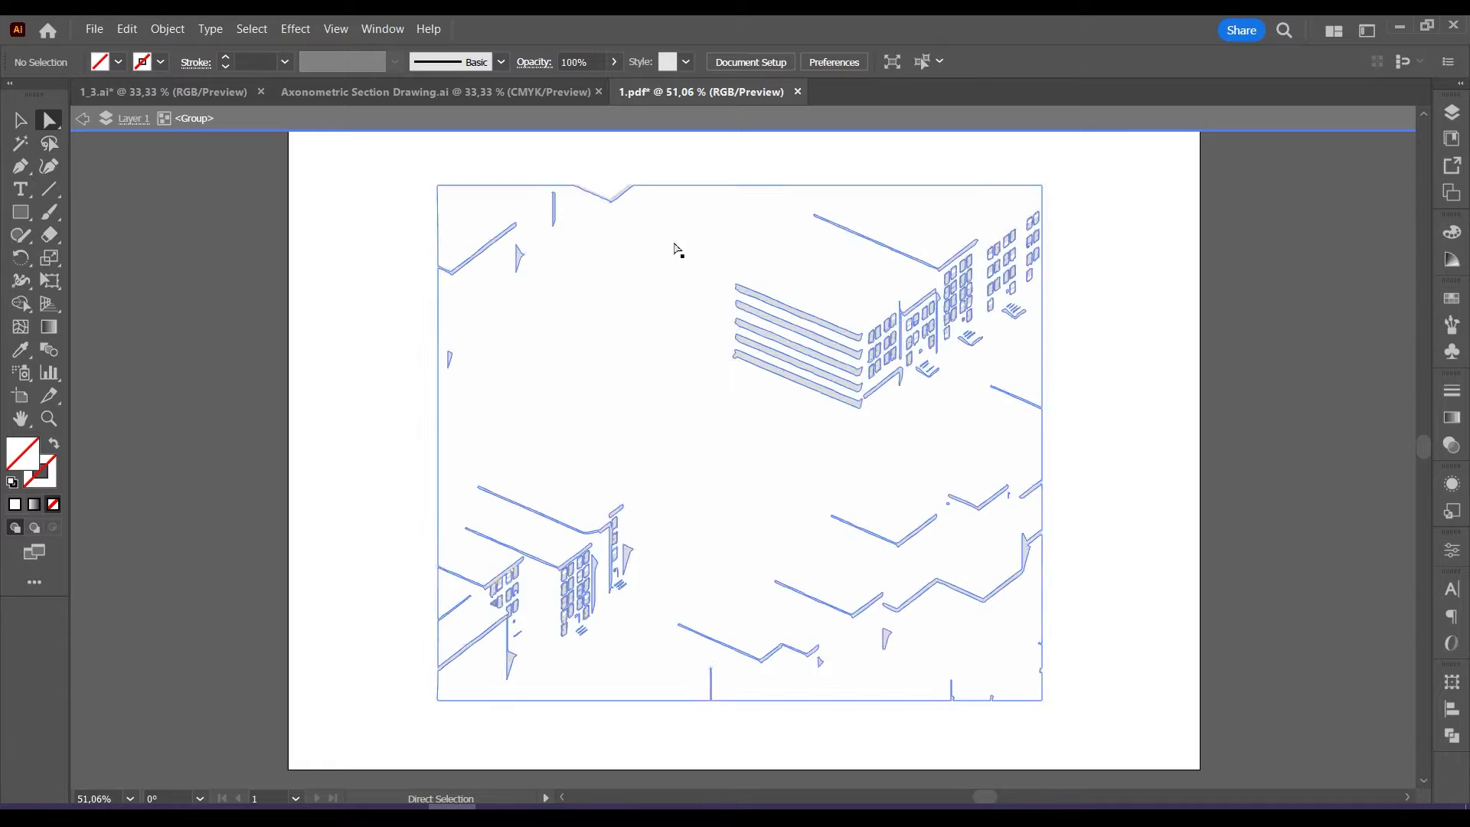
key("ctrl+a")
left_click(252, 28)
mouse_move(334, 199)
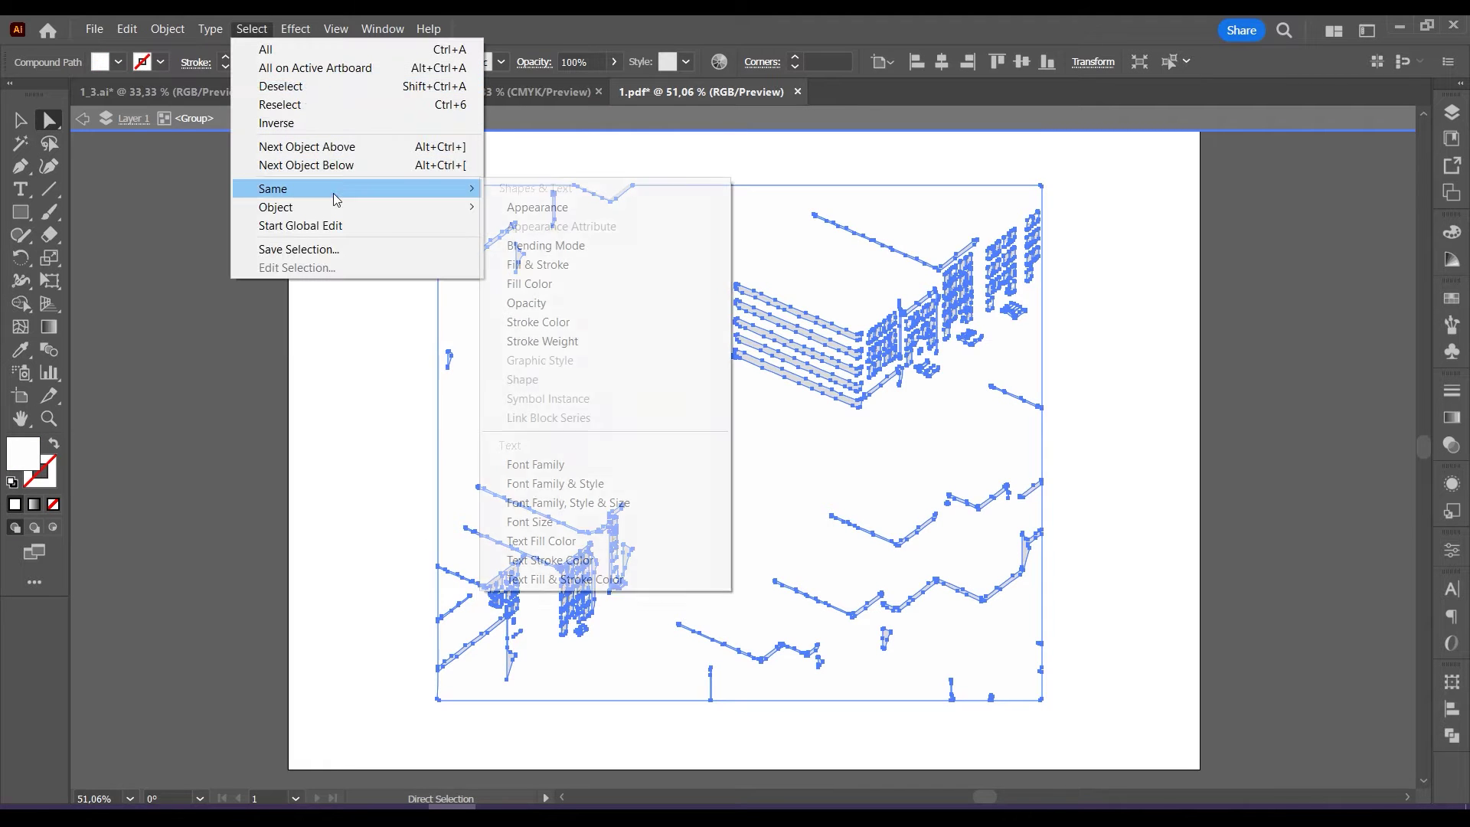
left_click(549, 283)
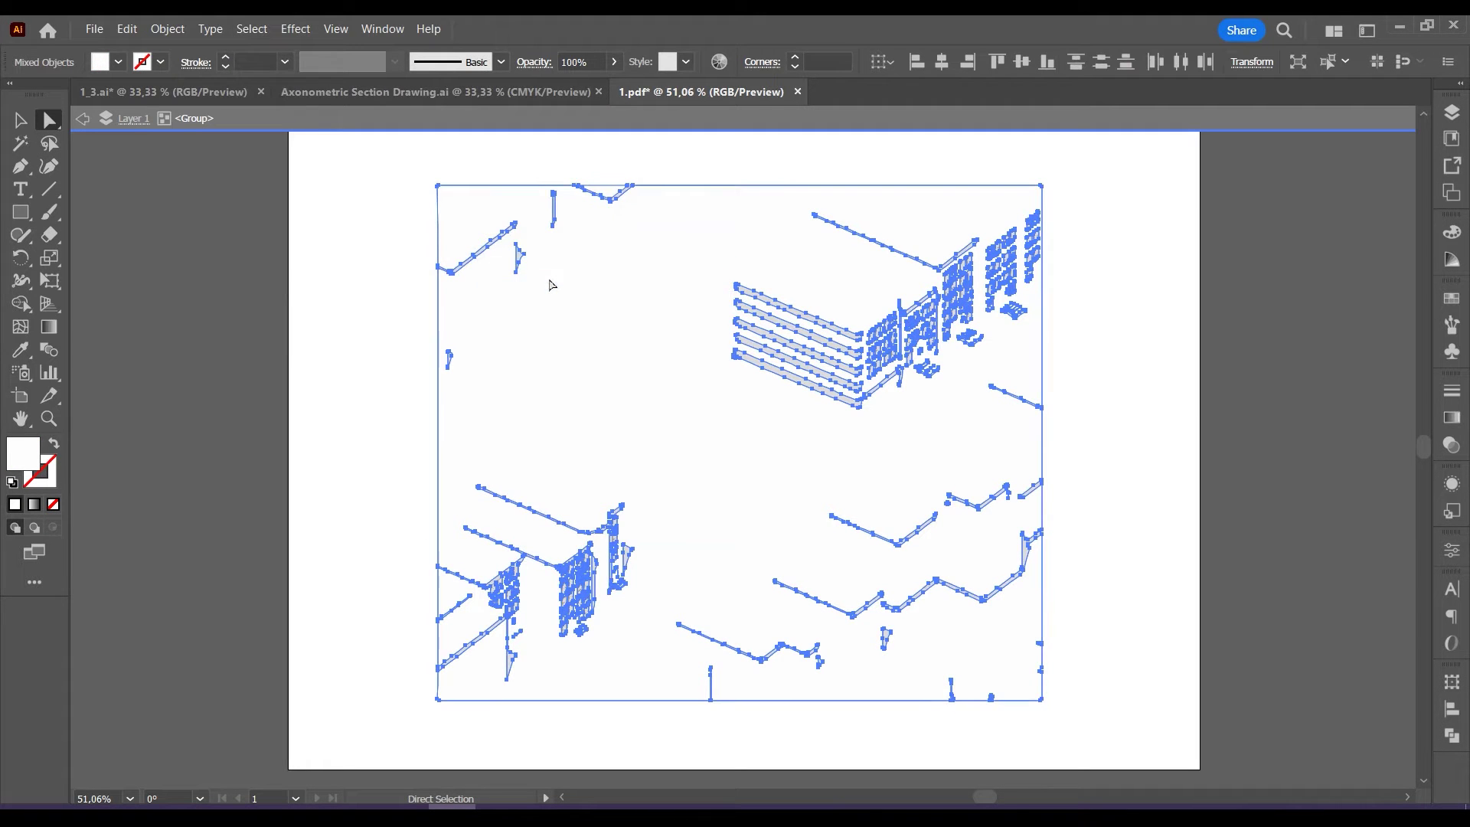
key("Delete")
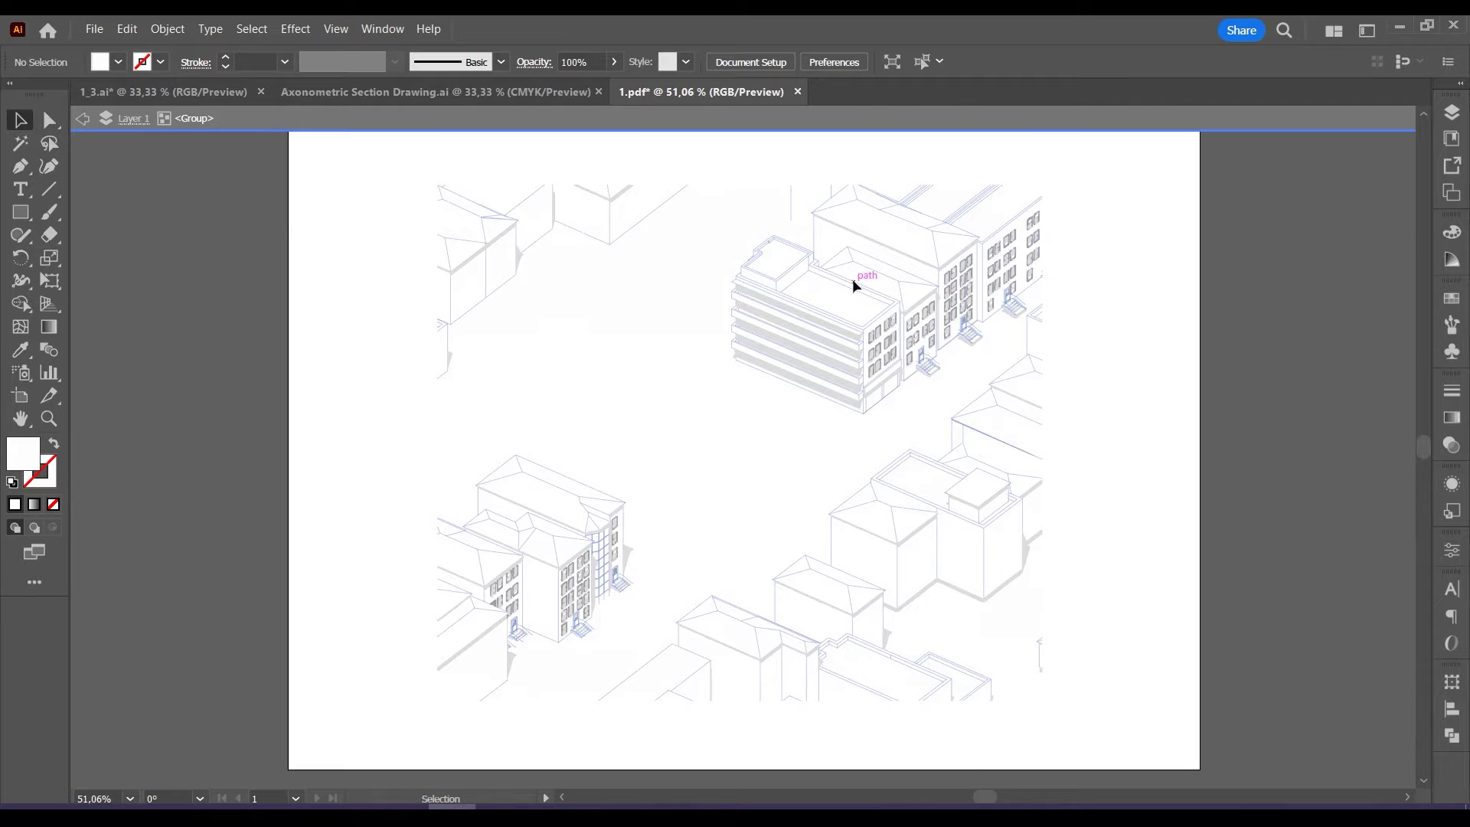
key("Escape")
Ungroup the traced shadow shapes so they become separate objects.
left_click(854, 335)
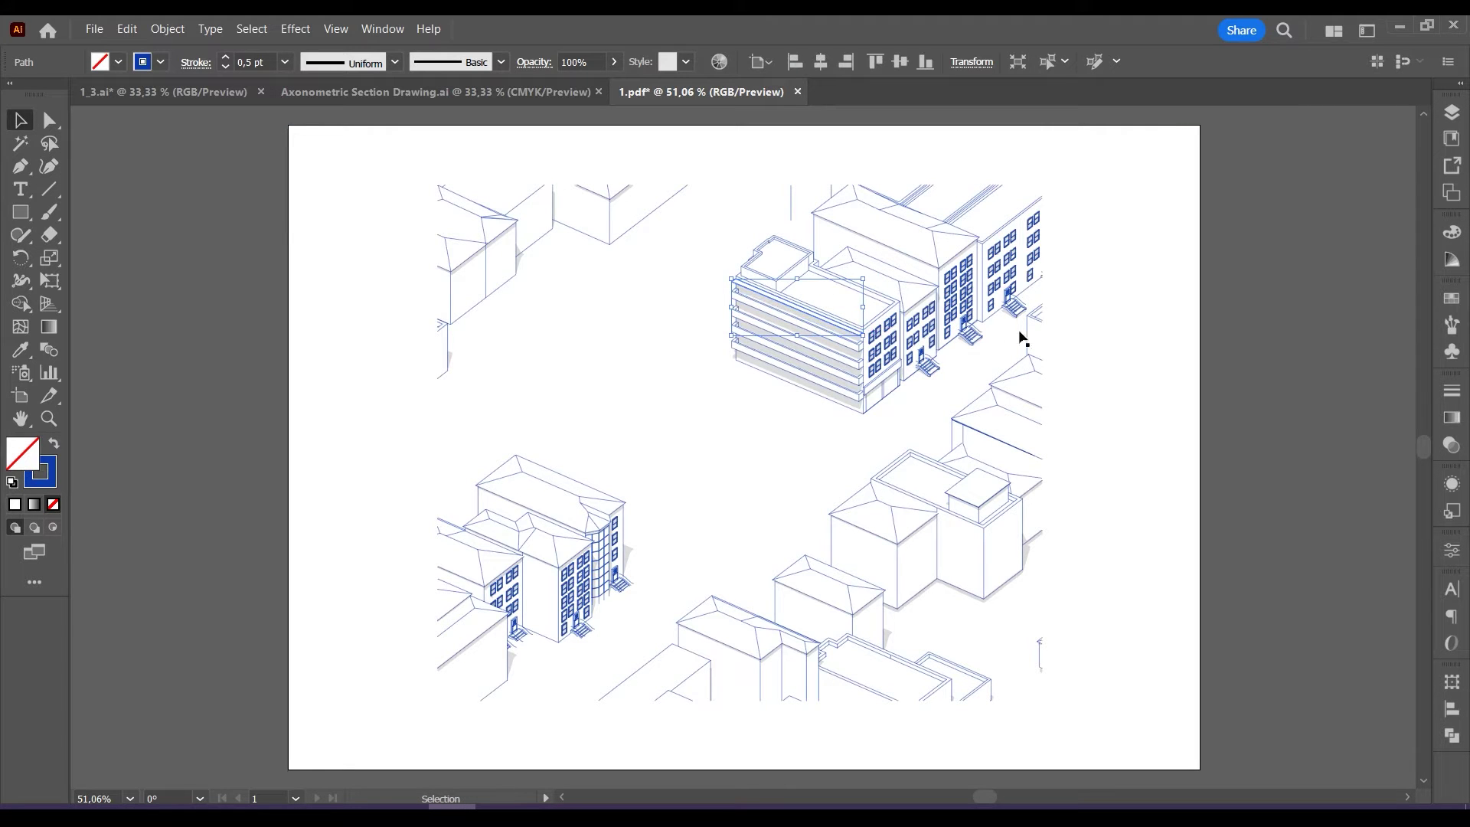
left_click(1019, 335)
left_click(860, 338)
left_click(899, 419)
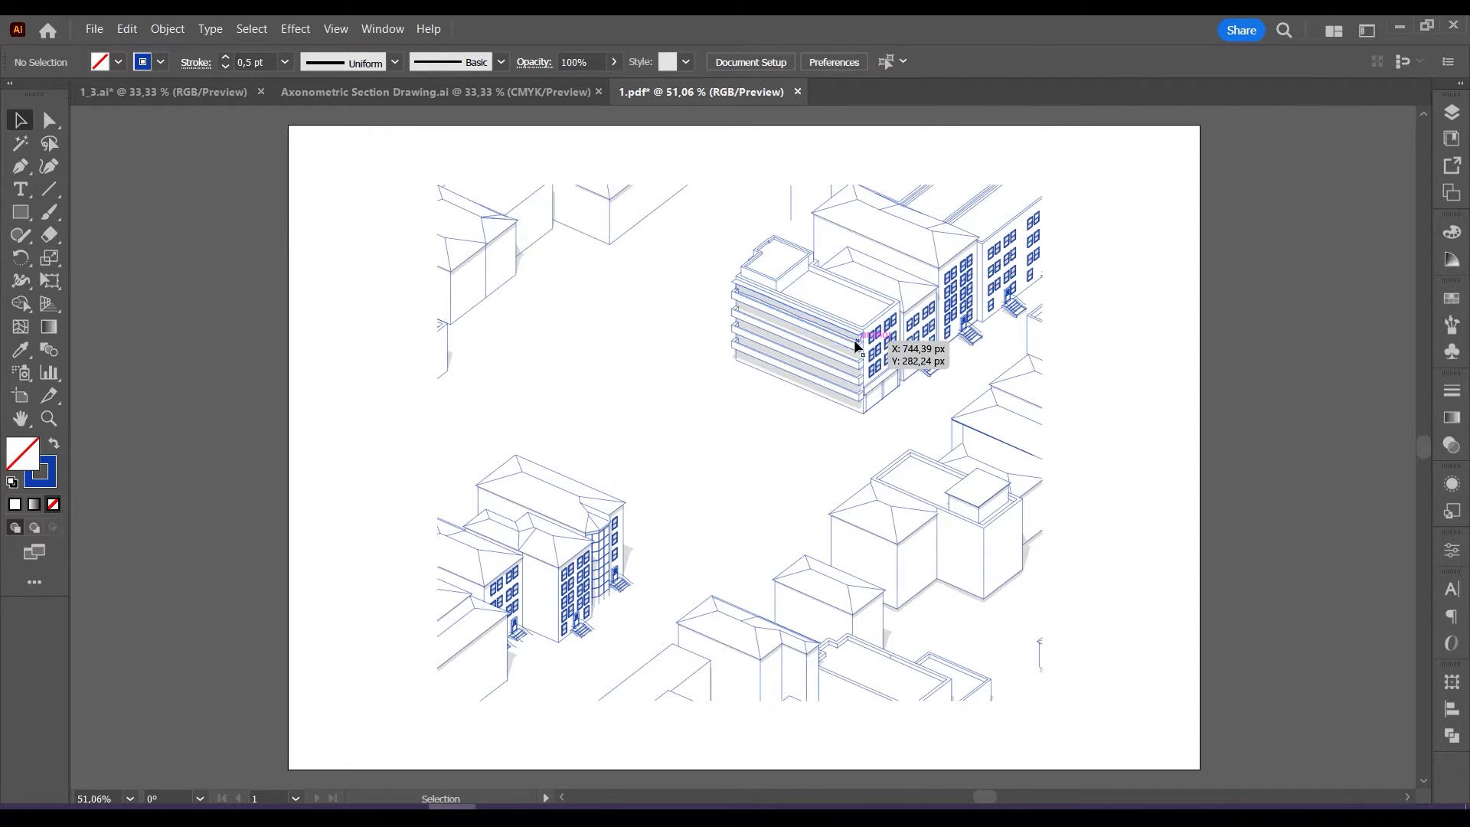
left_click(855, 346)
right_click(855, 347)
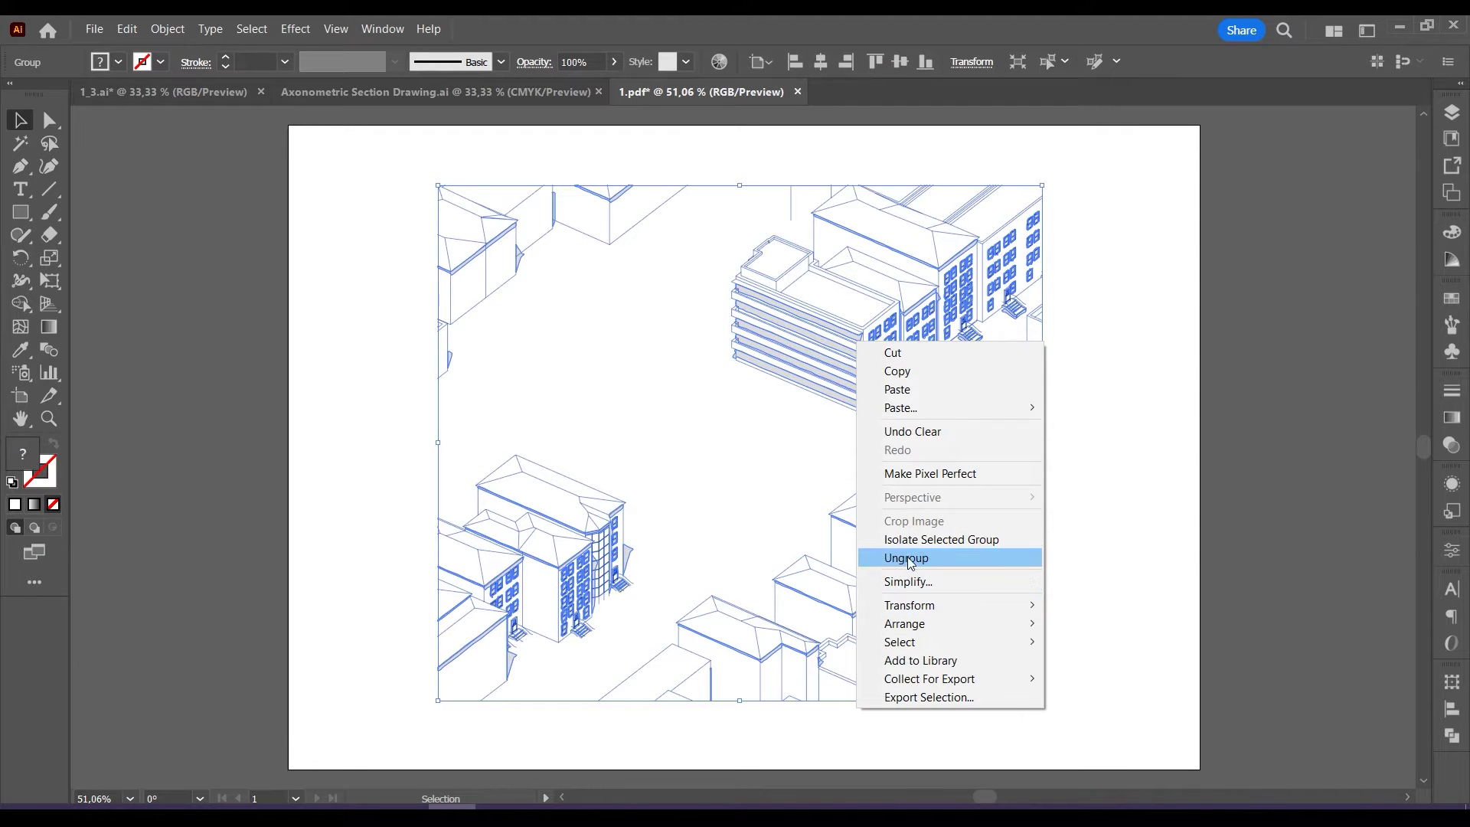
left_click(931, 559)
left_click(1137, 327)
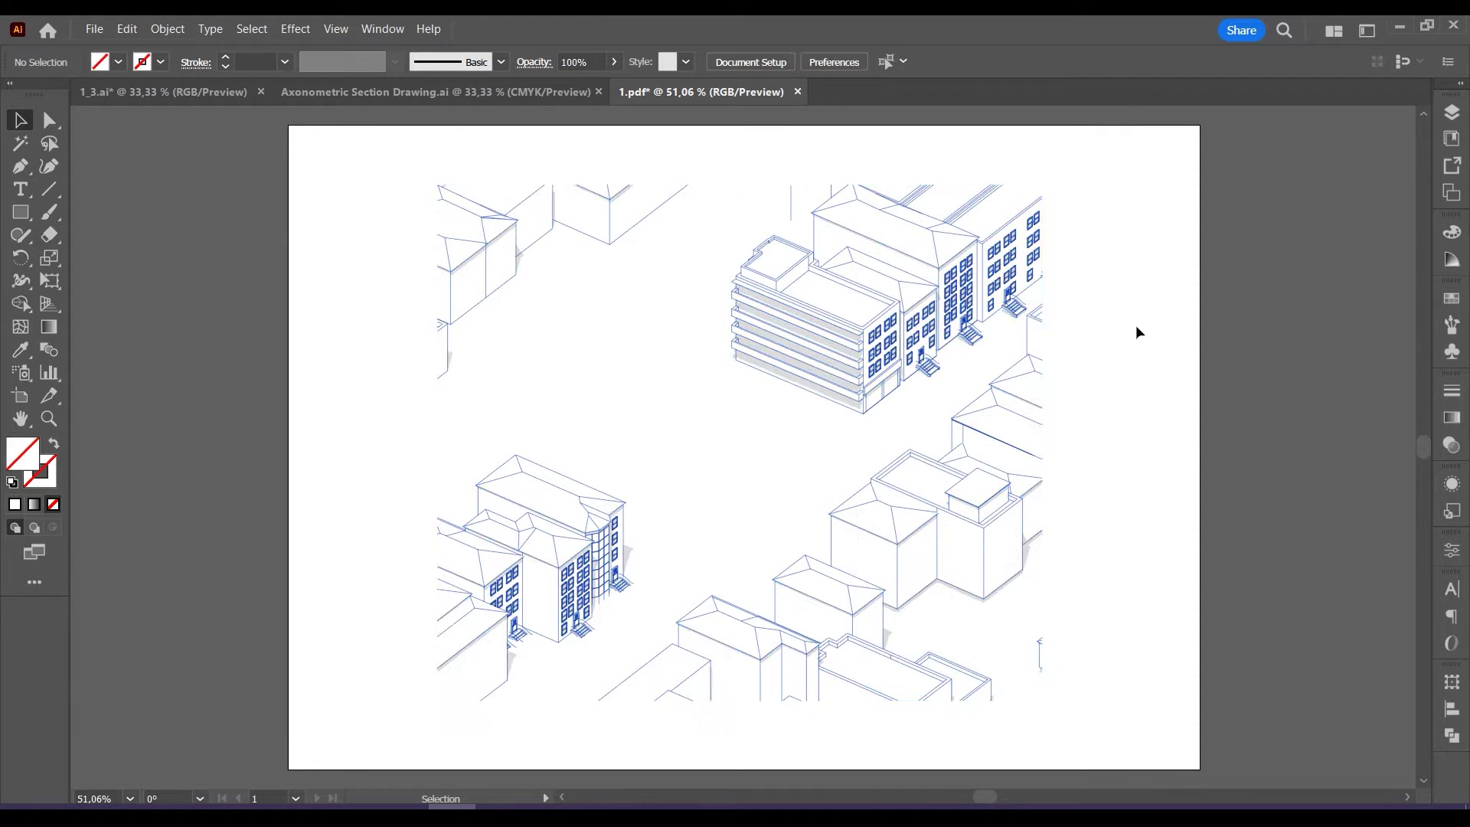
Lasso the upper-right building cluster, including its traced shadows, and group it.
left_click(49, 145)
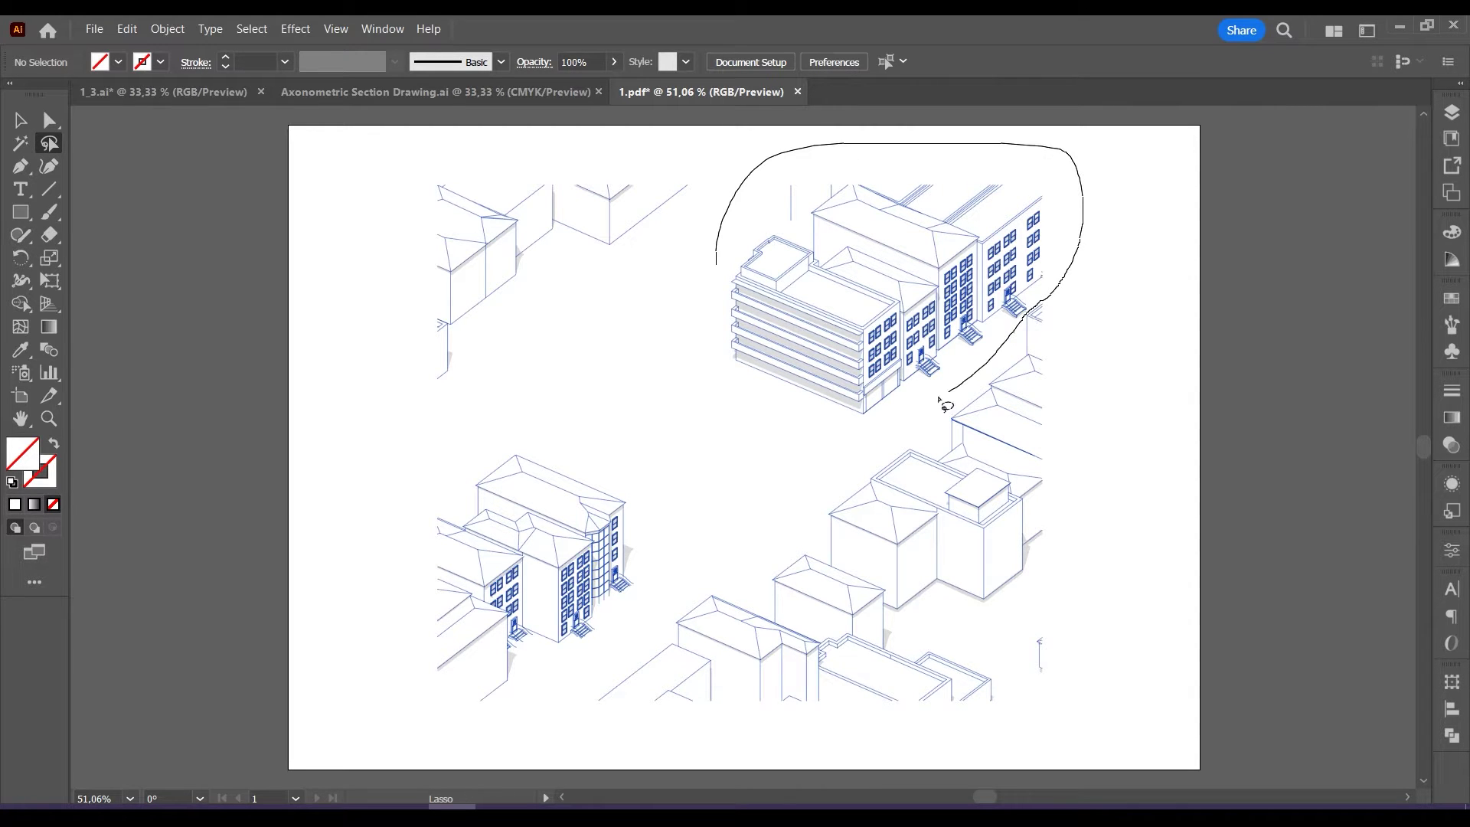
left_click_drag(717, 269, 713, 265)
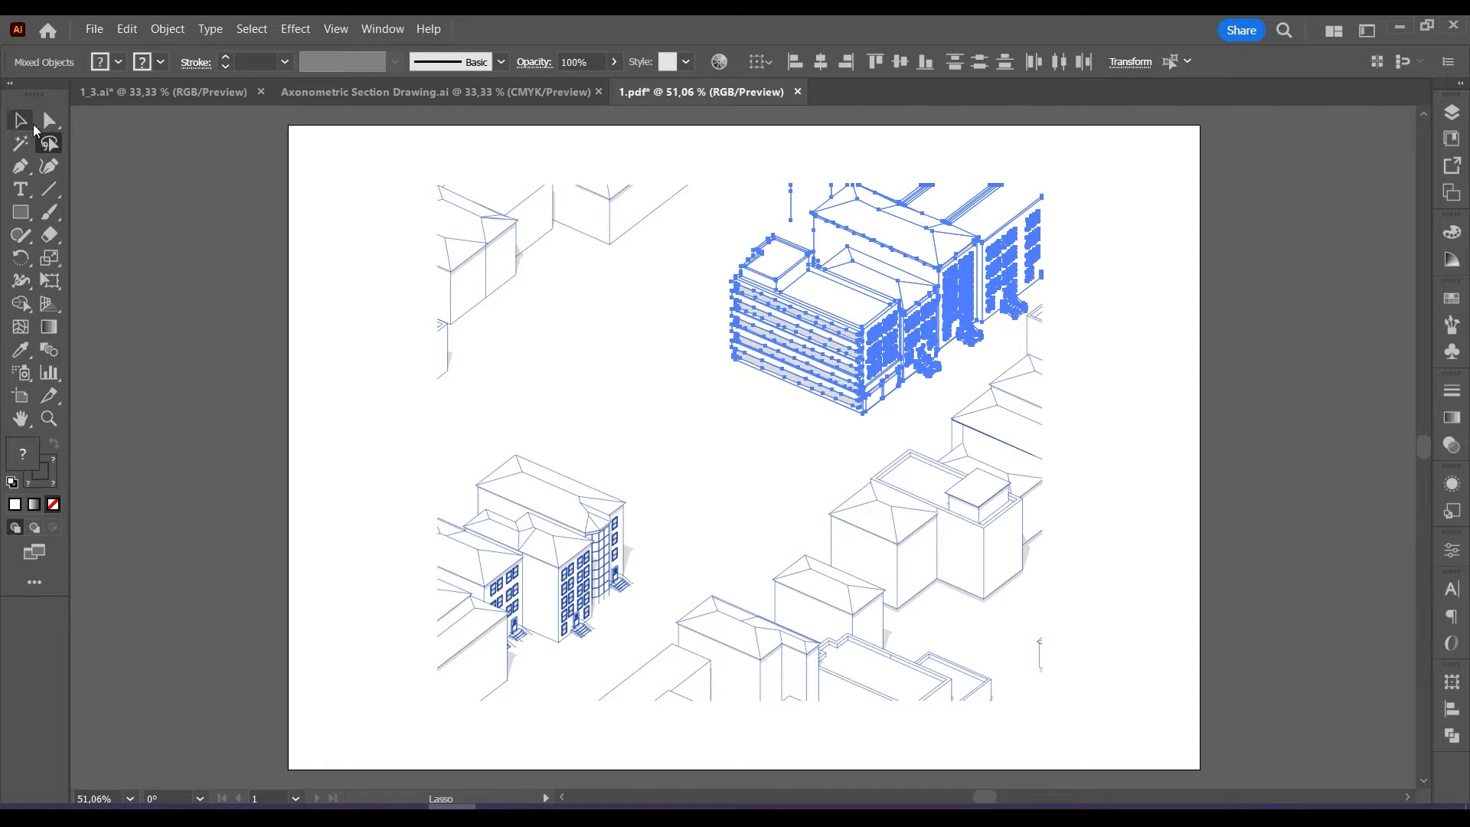
left_click(21, 120)
right_click(851, 263)
left_click(918, 465)
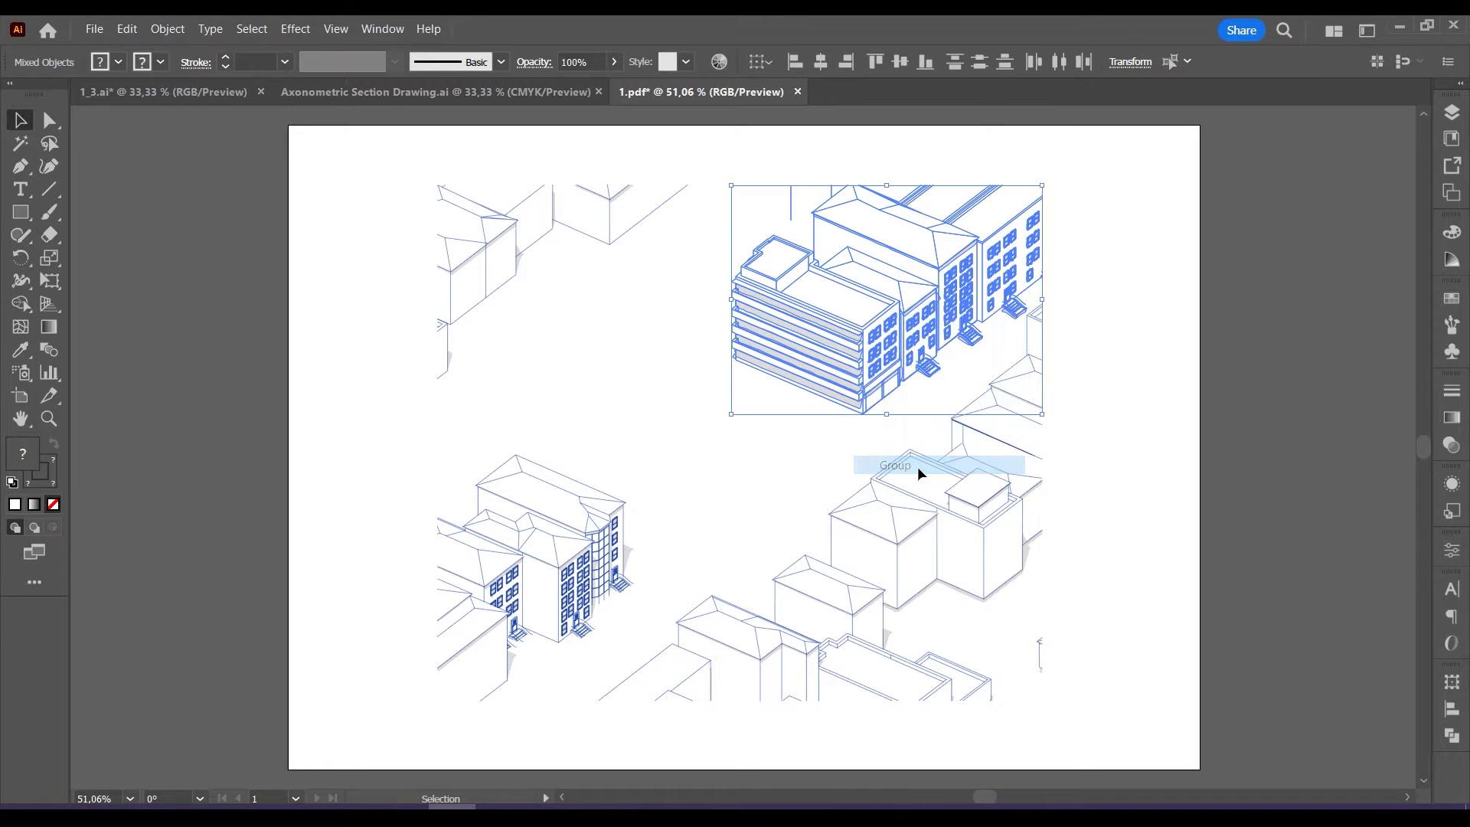
Lasso the upper-left buildings and combine them into their own group.
left_click(49, 144)
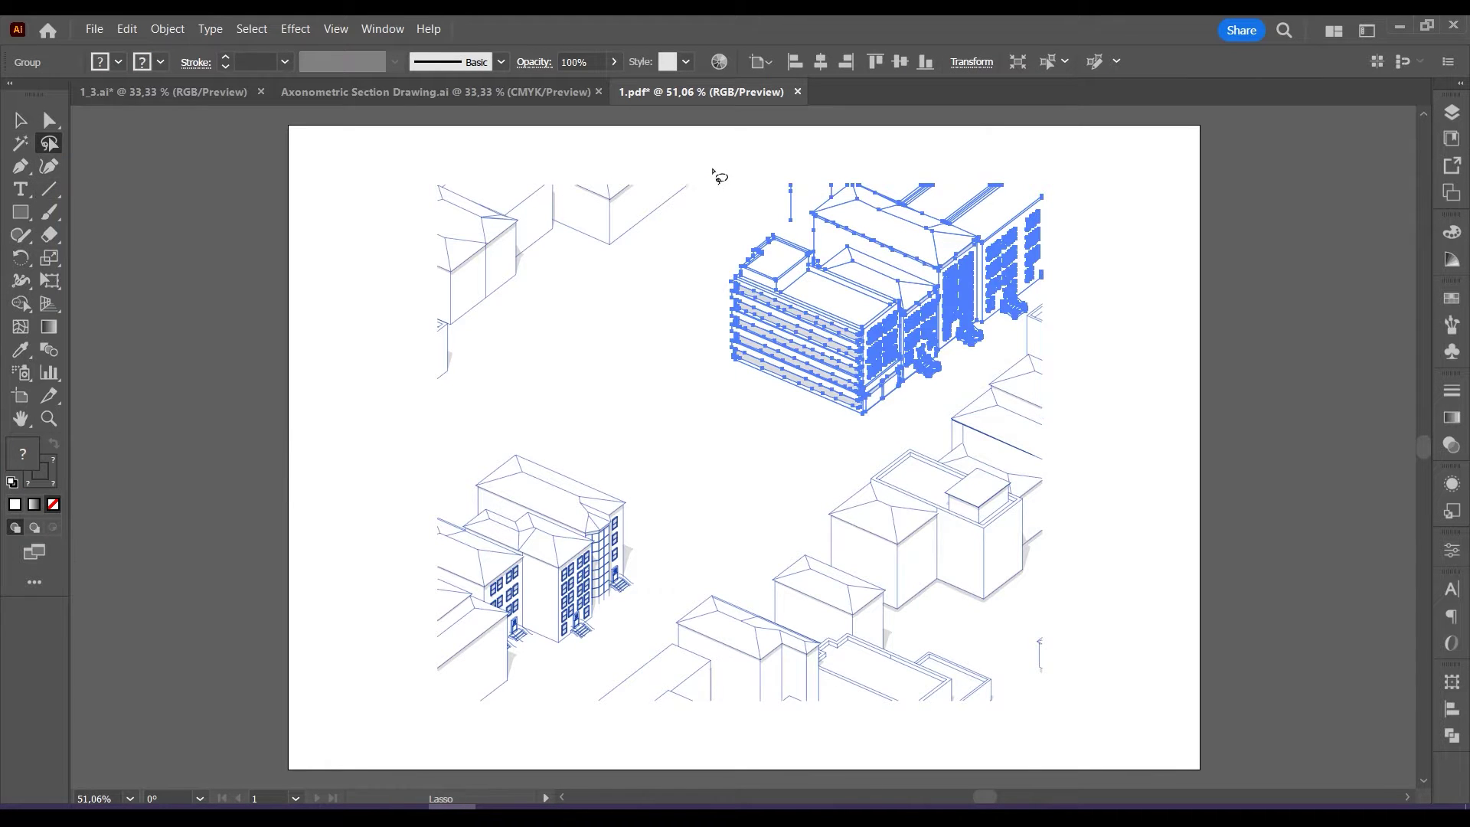
left_click_drag(365, 336, 713, 166)
right_click(475, 240)
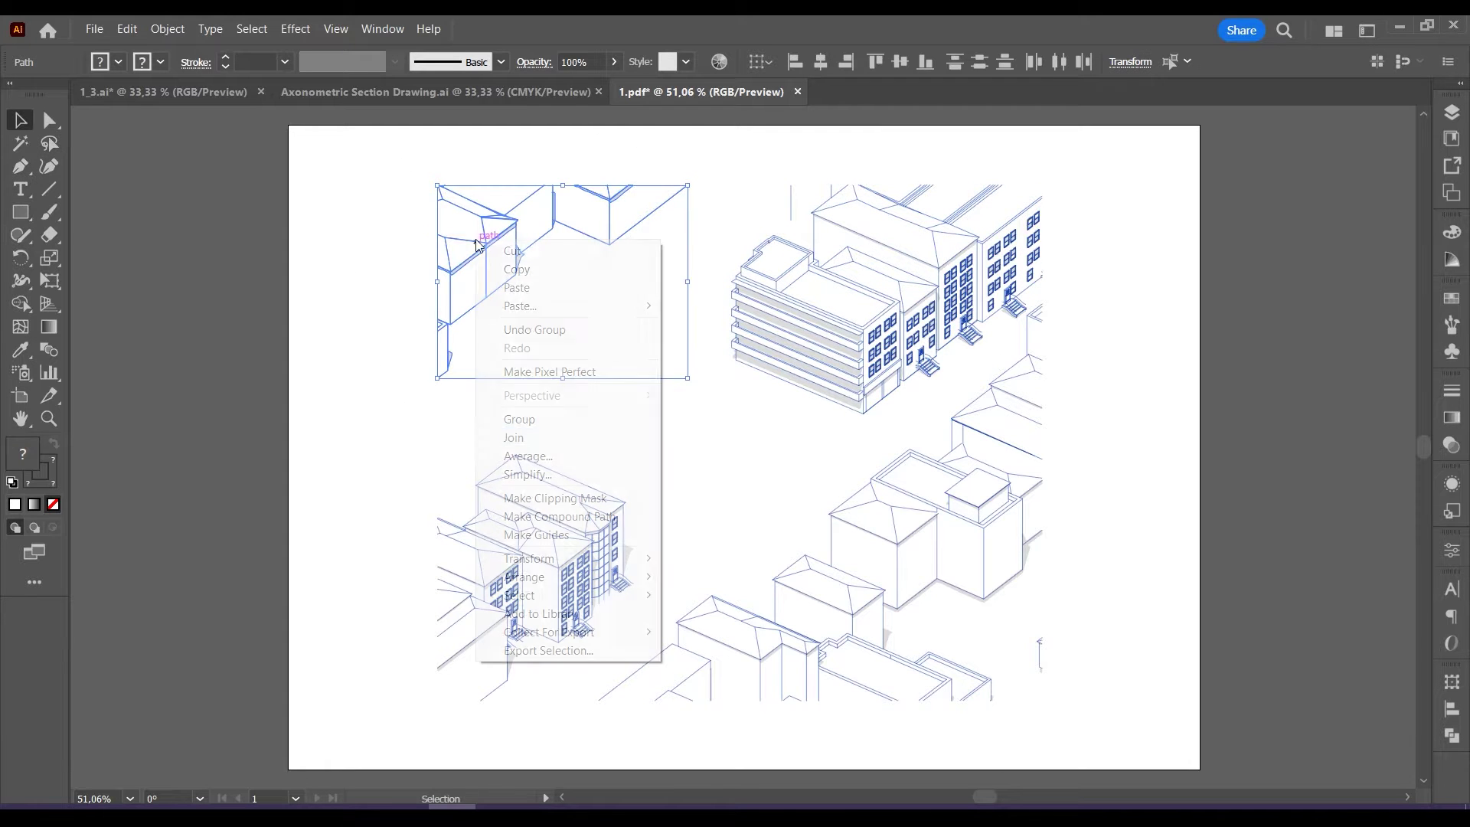
left_click(562, 423)
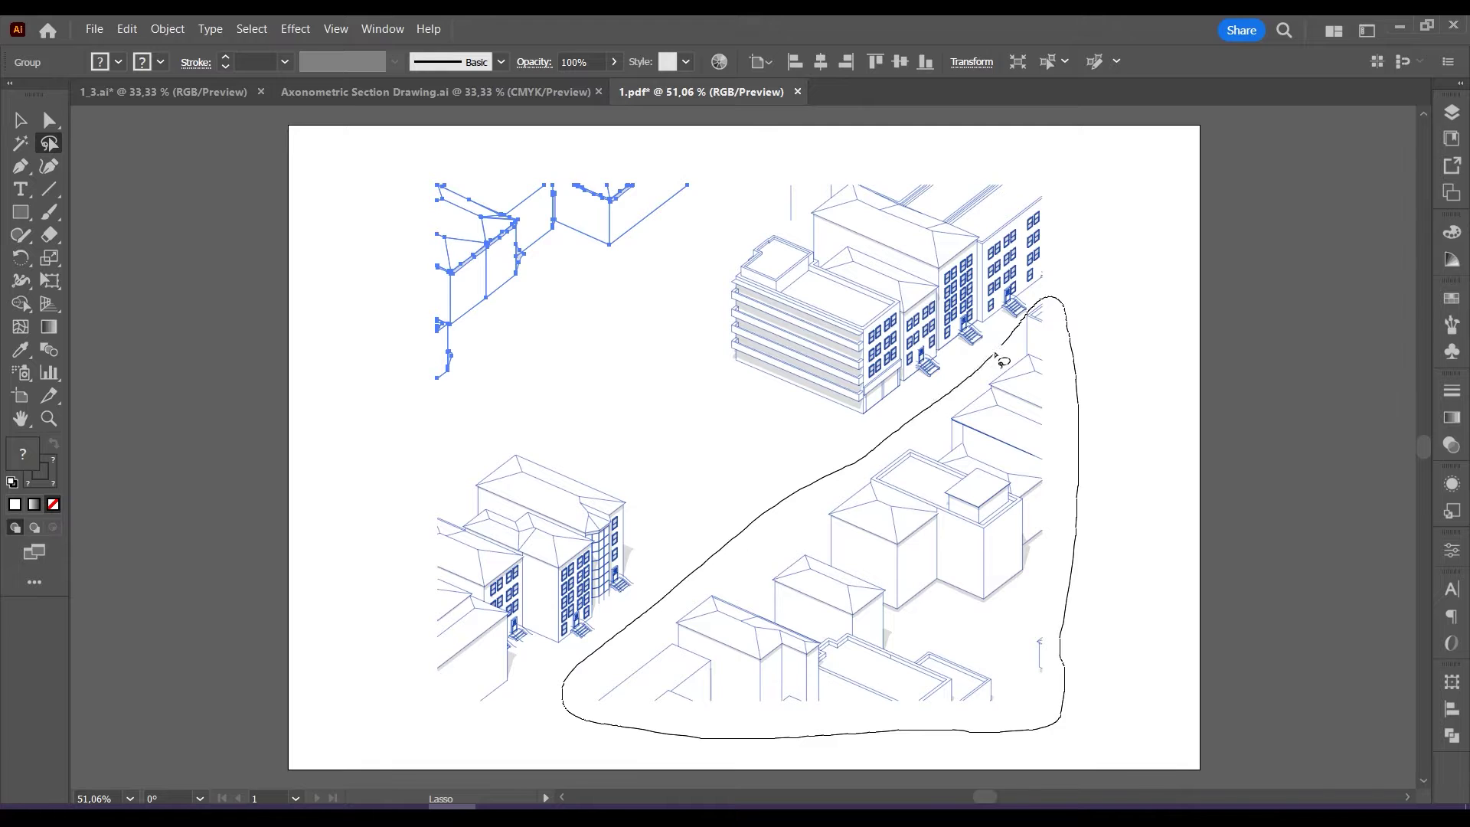
Lasso the whole lower-right row of buildings and group it.
left_click_drag(996, 354, 998, 350)
left_click(21, 120)
right_click(969, 448)
left_click(1021, 200)
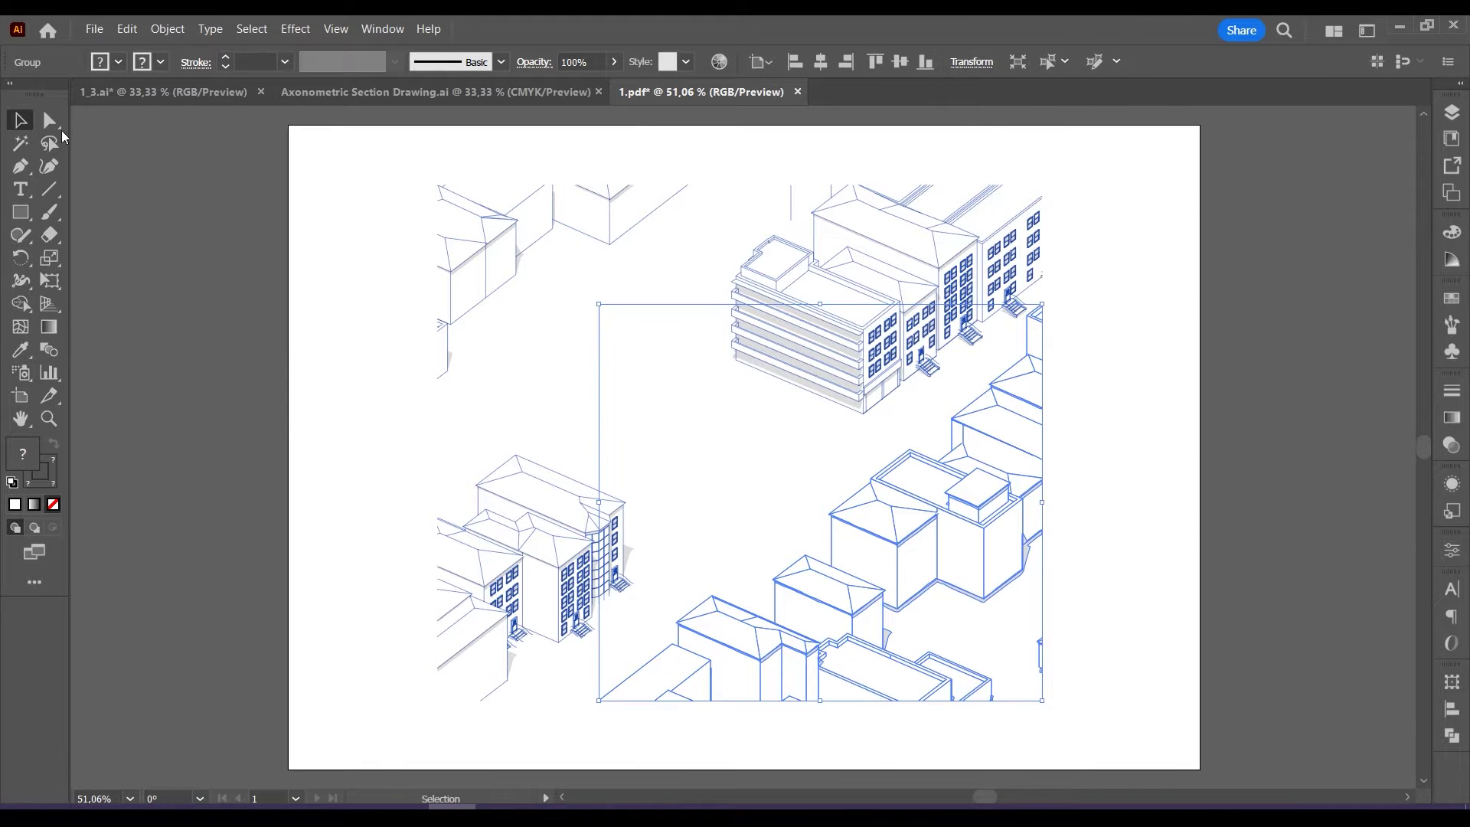
Lasso the lower-left building cluster, group it and clear the selection.
key("a")
key("ctrl+shift+a")
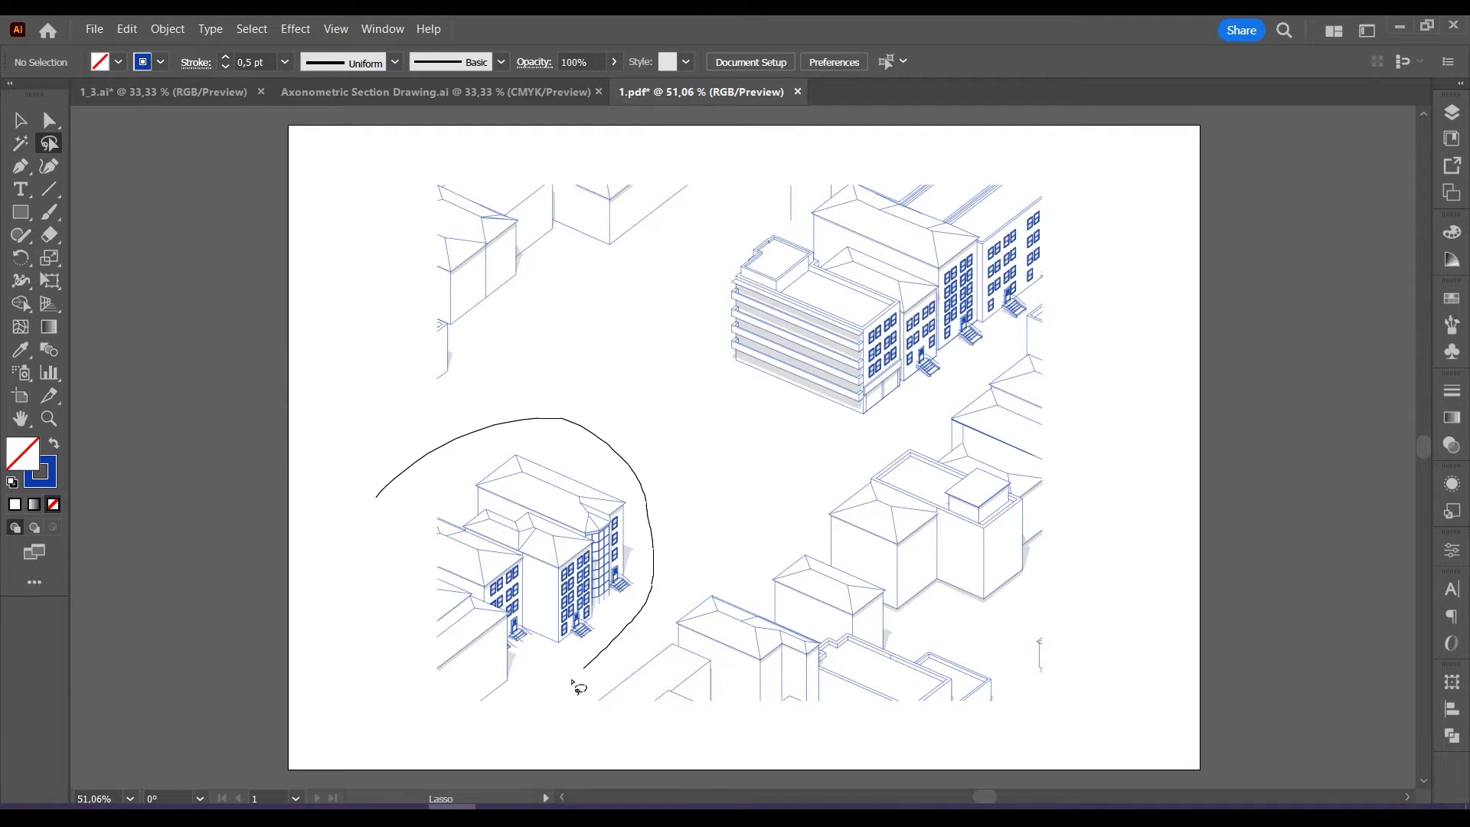
left_click_drag(573, 681, 559, 678)
key("v")
right_click(514, 448)
left_click(590, 654)
key("ctrl+shift+a")
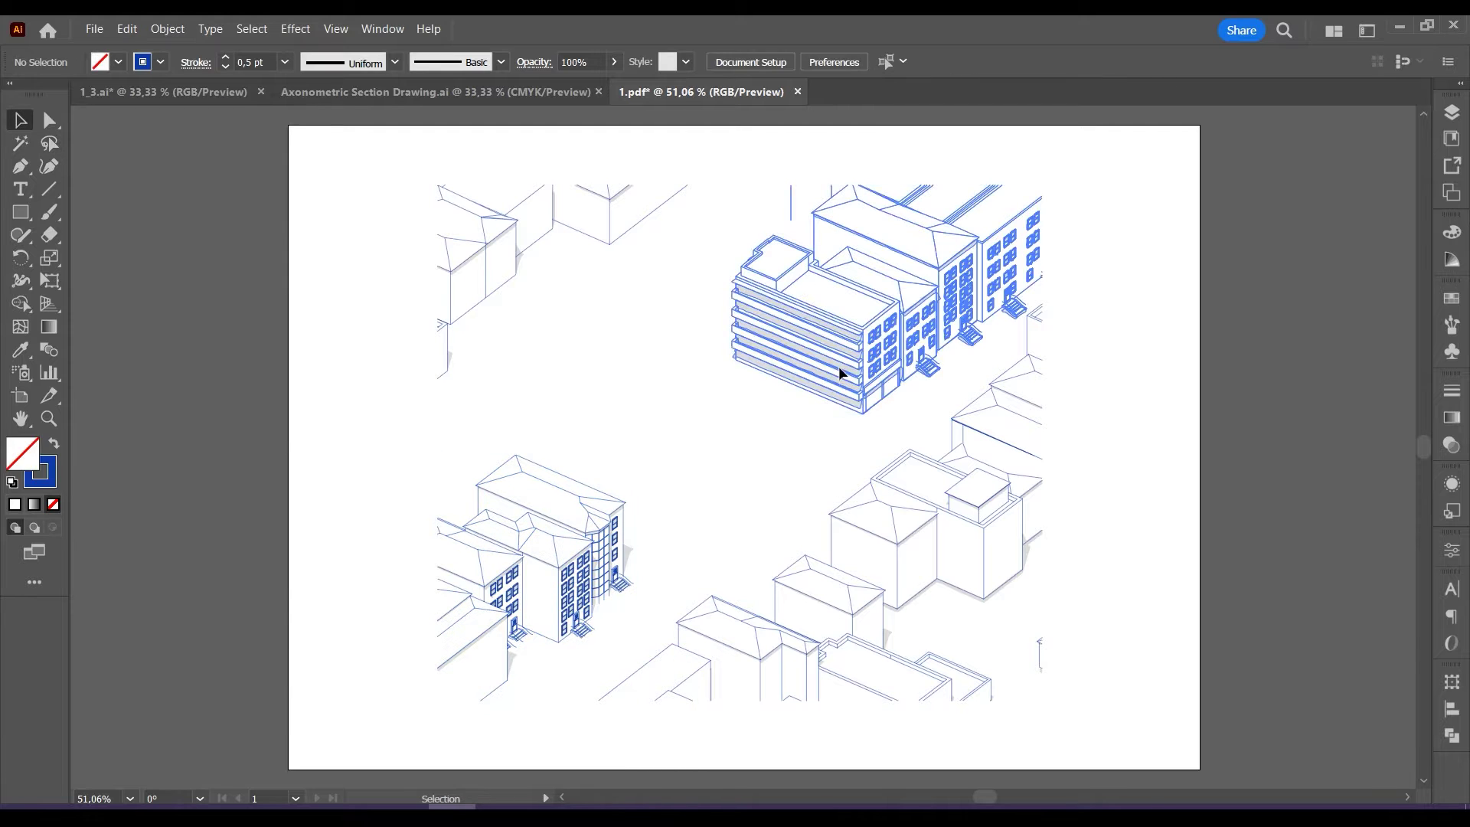
Copy all the building groups from 1.pdf into the Axonometric Section Drawing.ai document.
left_click_drag(1123, 728, 387, 160)
left_click(429, 92)
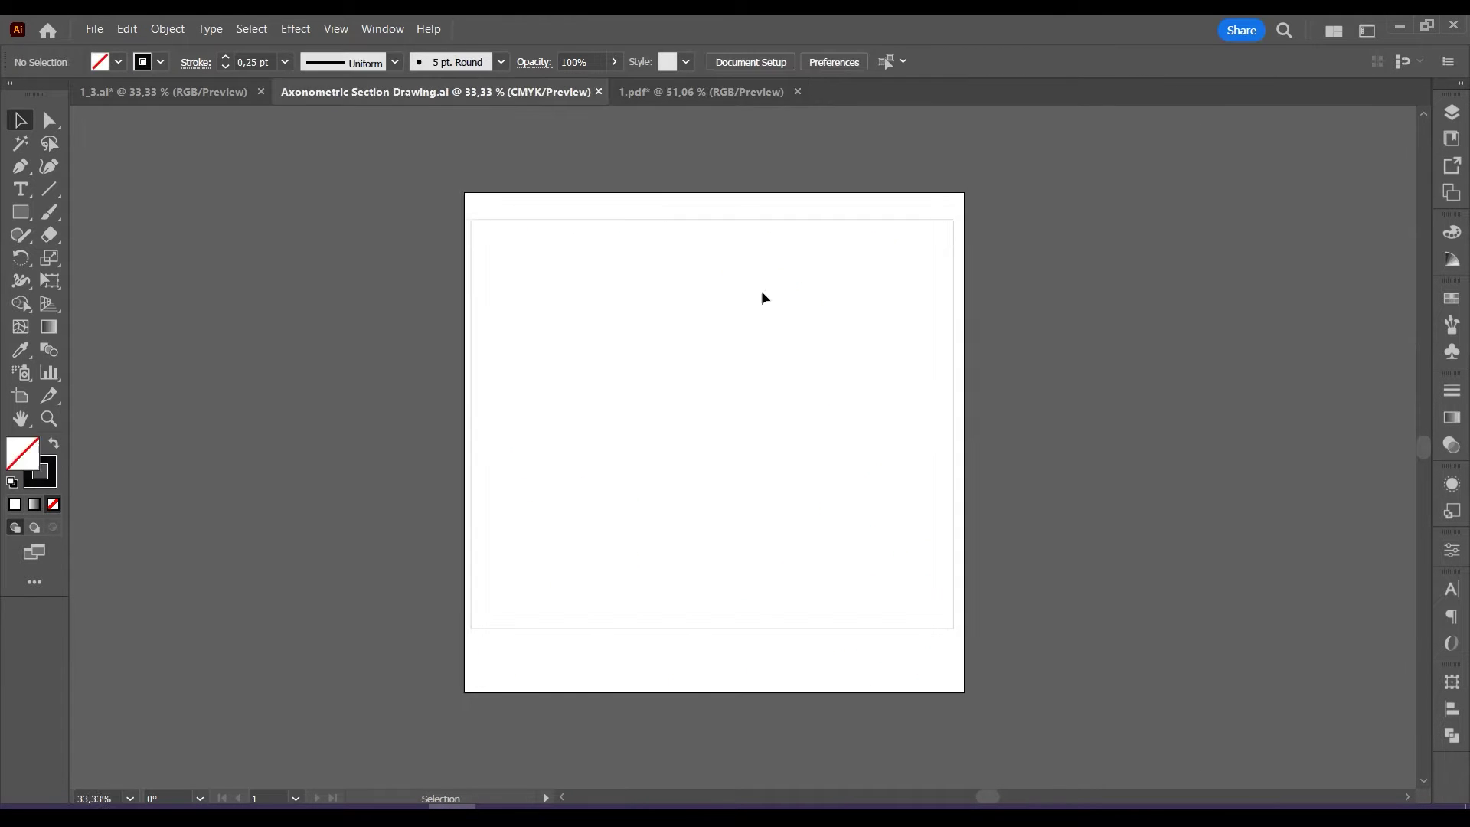
key("ctrl+v")
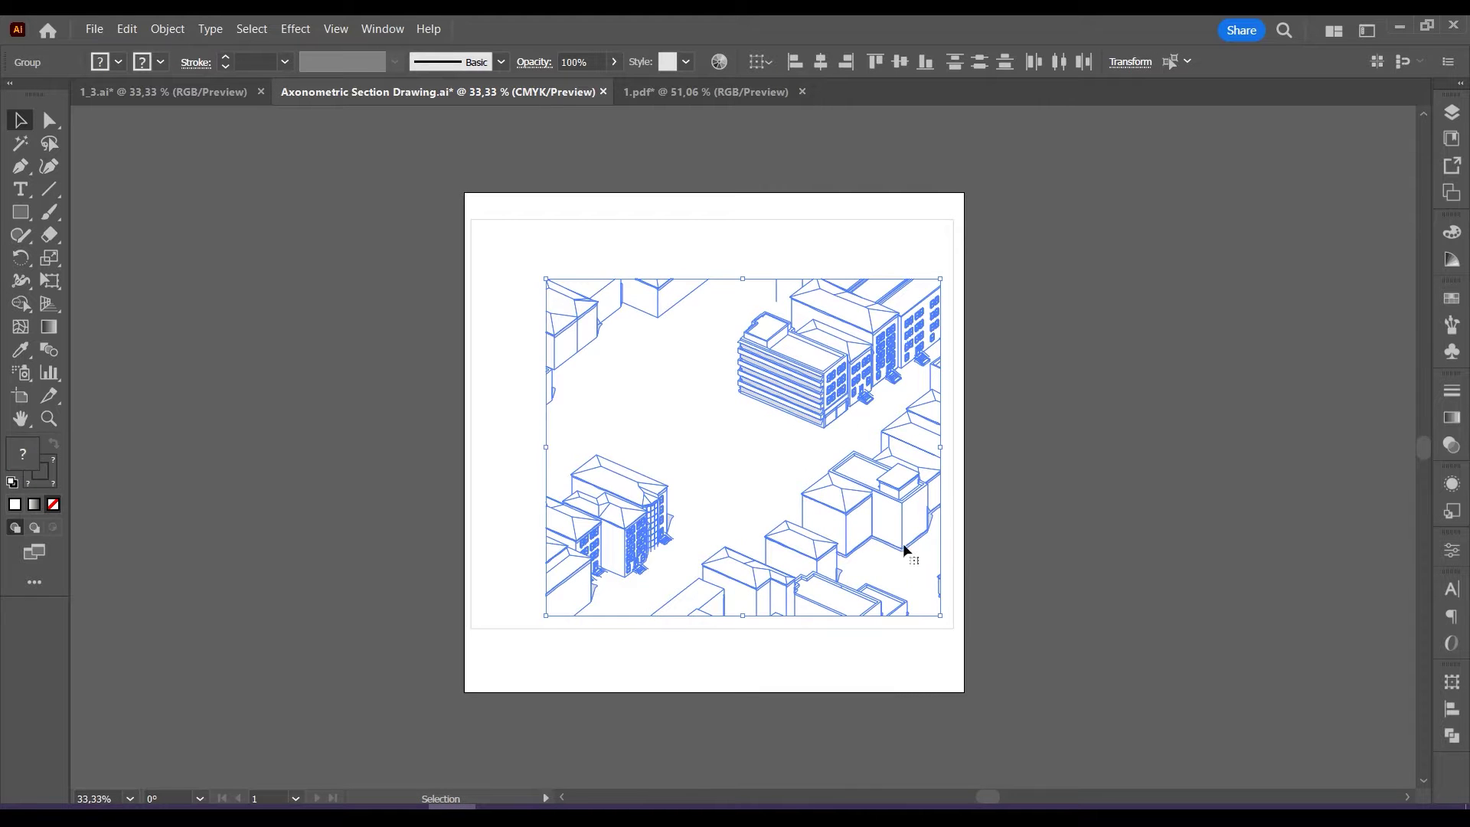
Move the pasted buildings to the frame's lower-right corner and scale them to about 964 px wide to fill the frame.
left_click_drag(904, 550, 915, 557)
left_click_drag(560, 290, 468, 215)
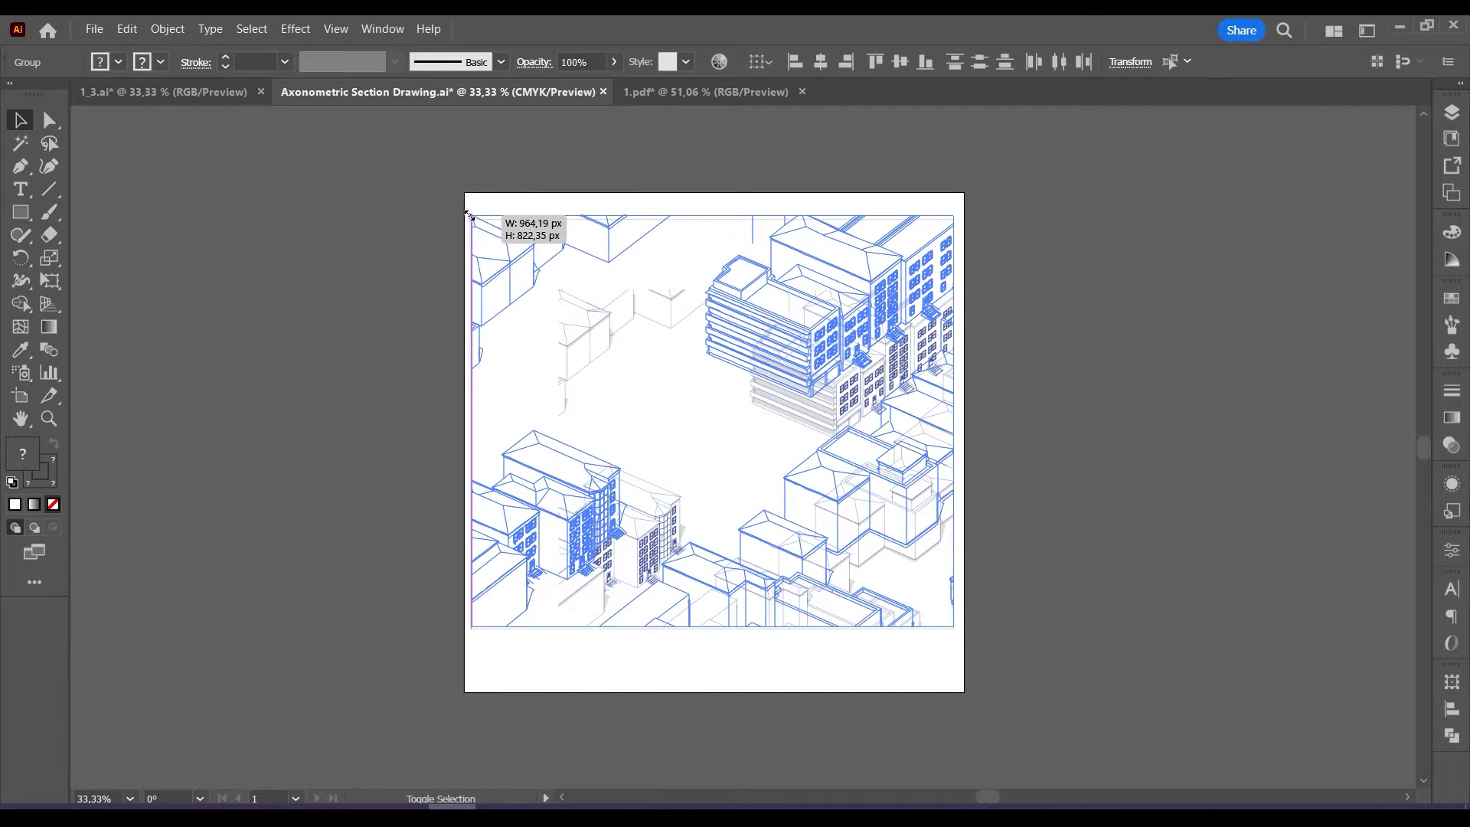
scroll(863, 505, "up", 1)
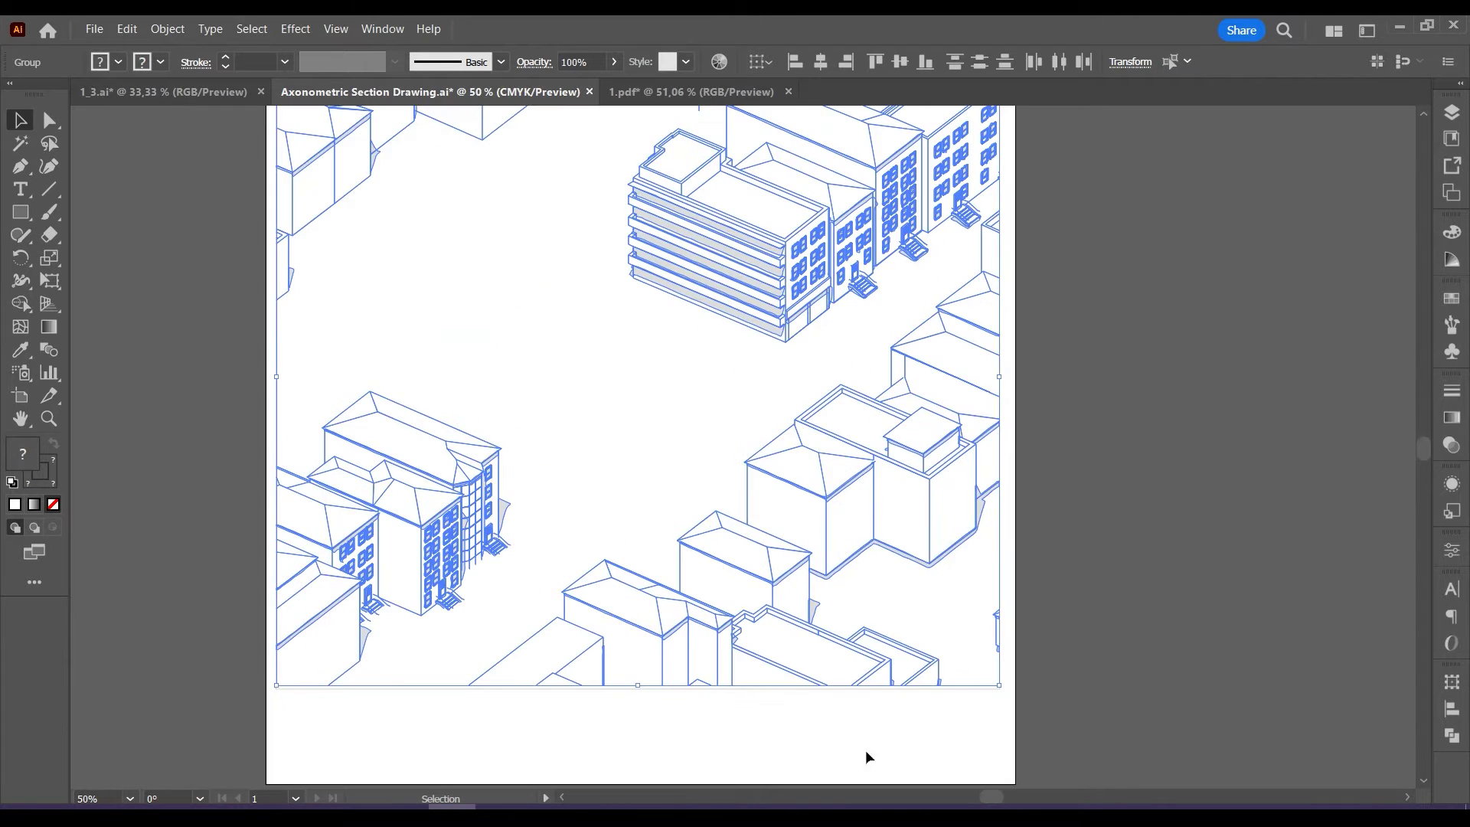
scroll(896, 699, "up", 2)
left_click_drag(908, 682, 907, 678)
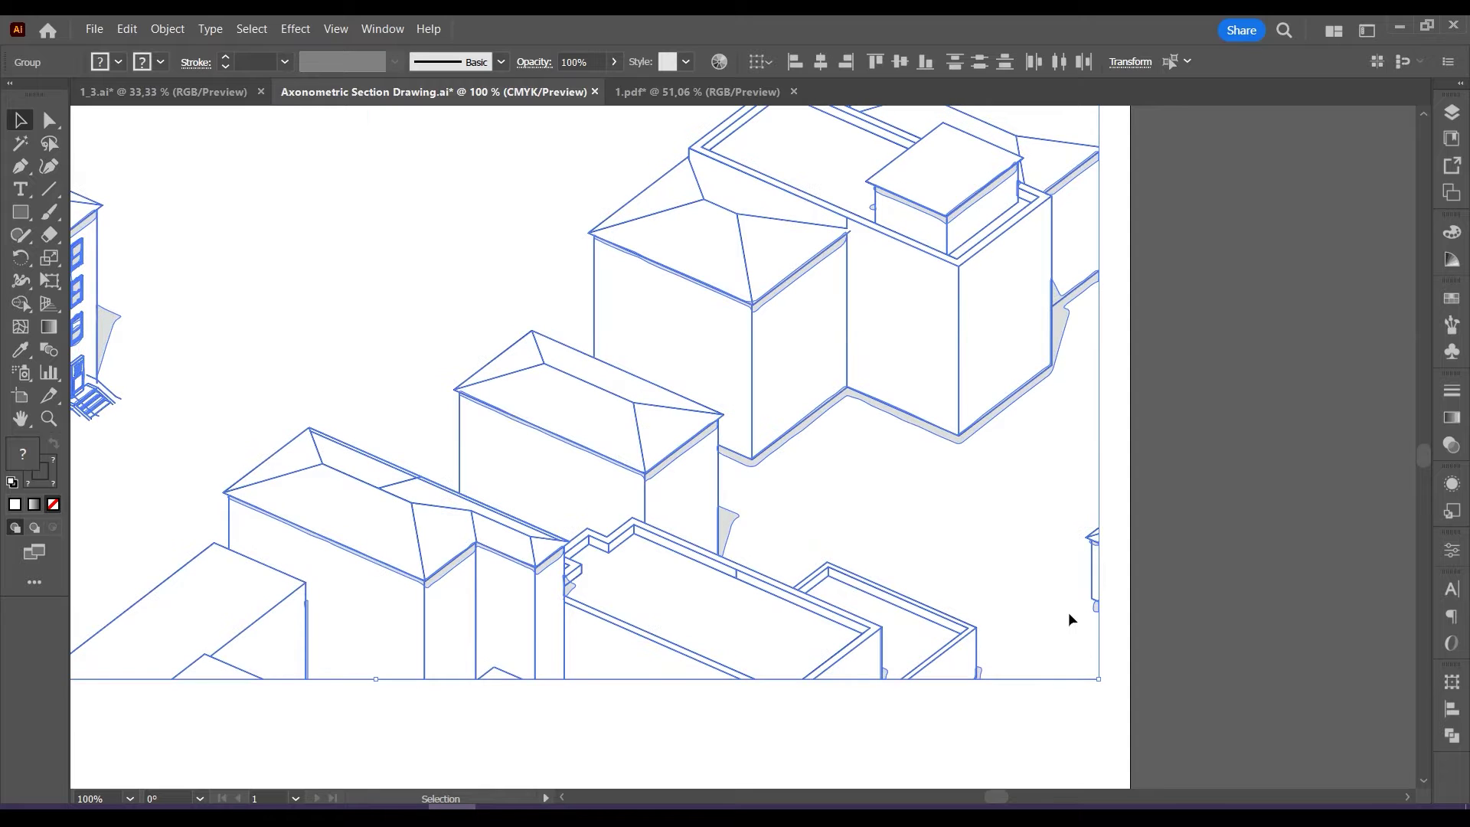
scroll(1072, 615, "down", 2)
left_click(1104, 439)
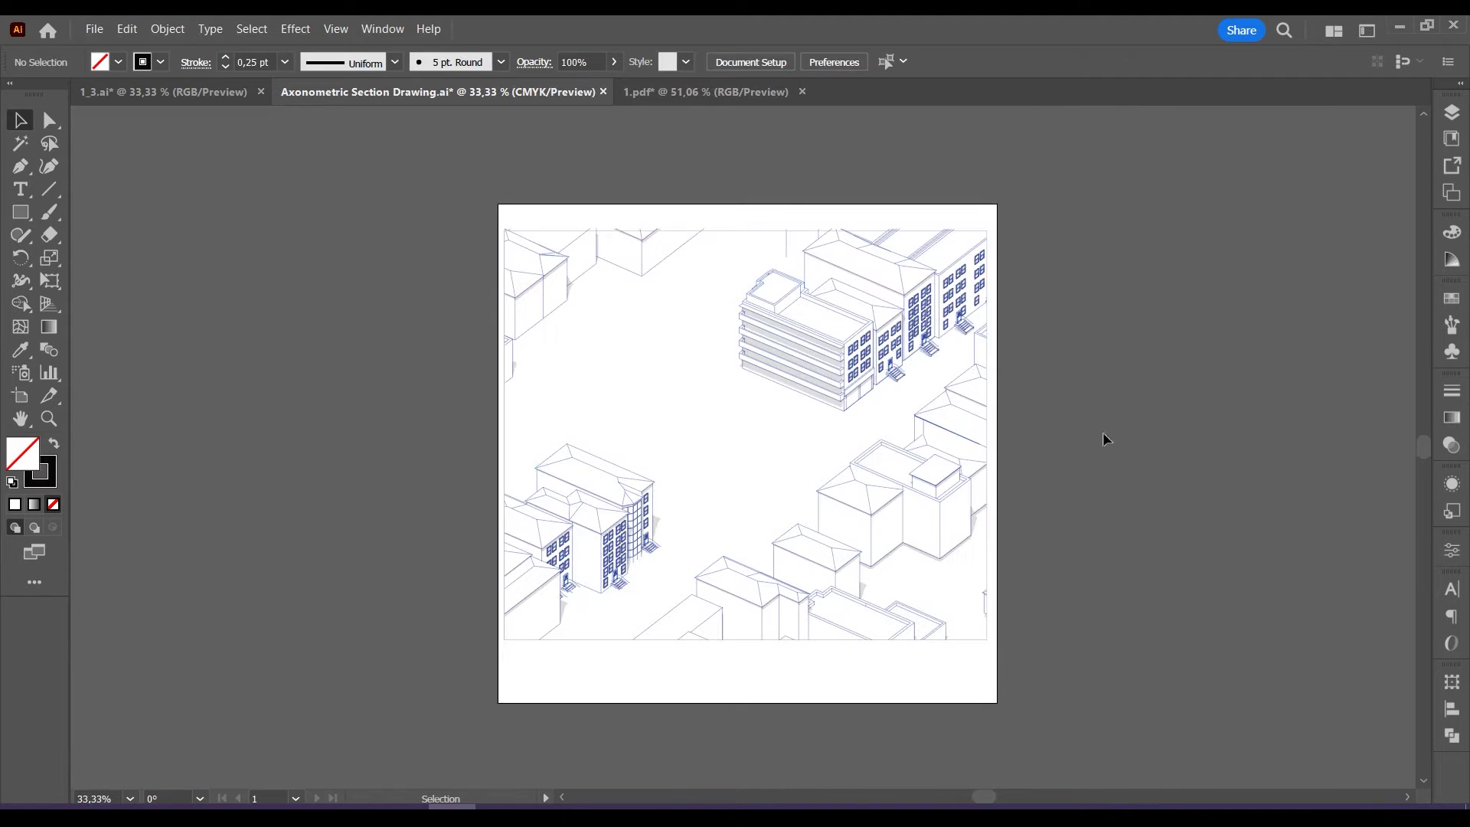
Select the pasted building clusters individually to check their grouping.
left_click(791, 318)
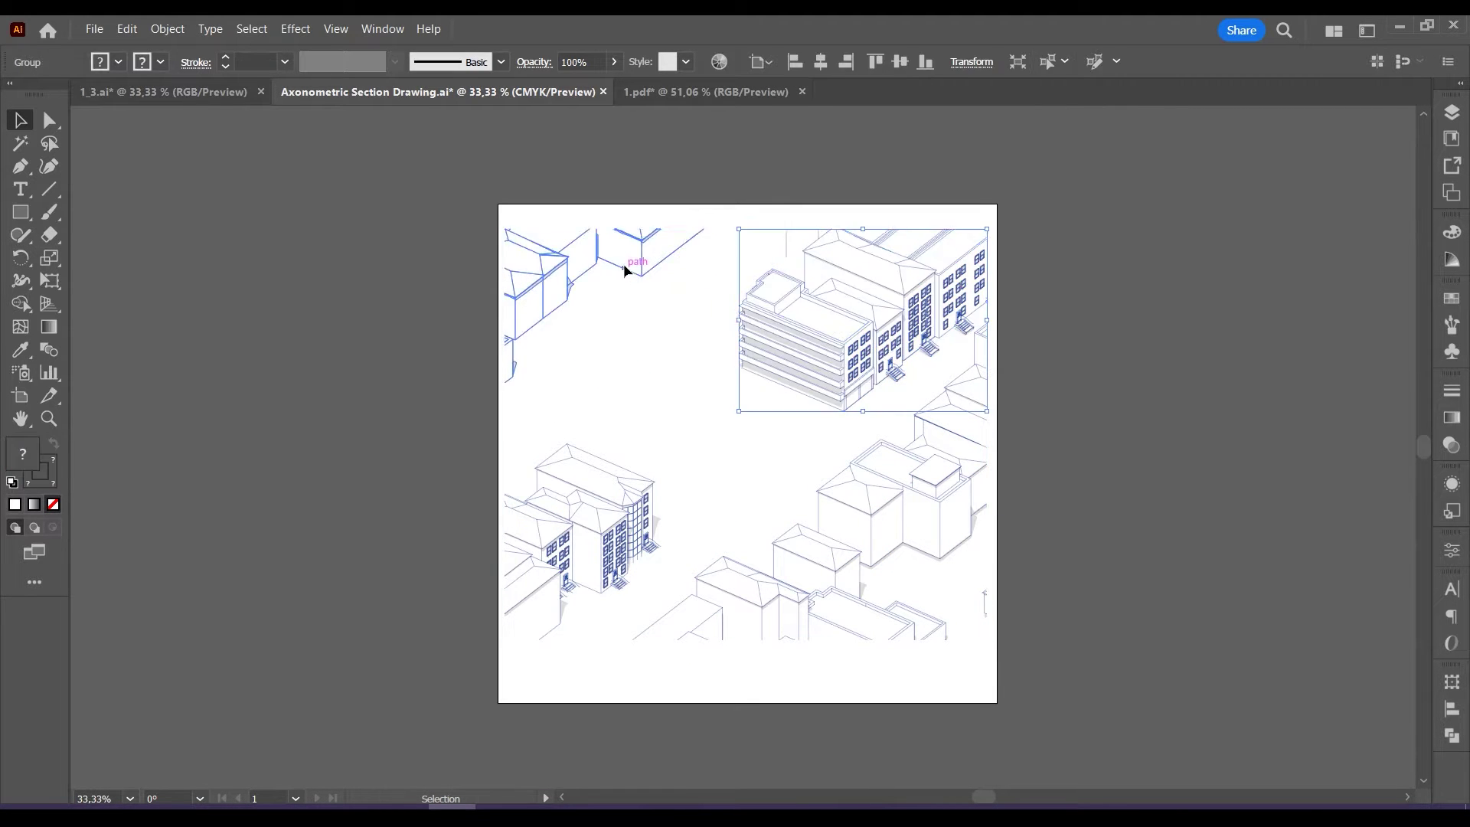
left_click(829, 572)
key("ctrl+=")
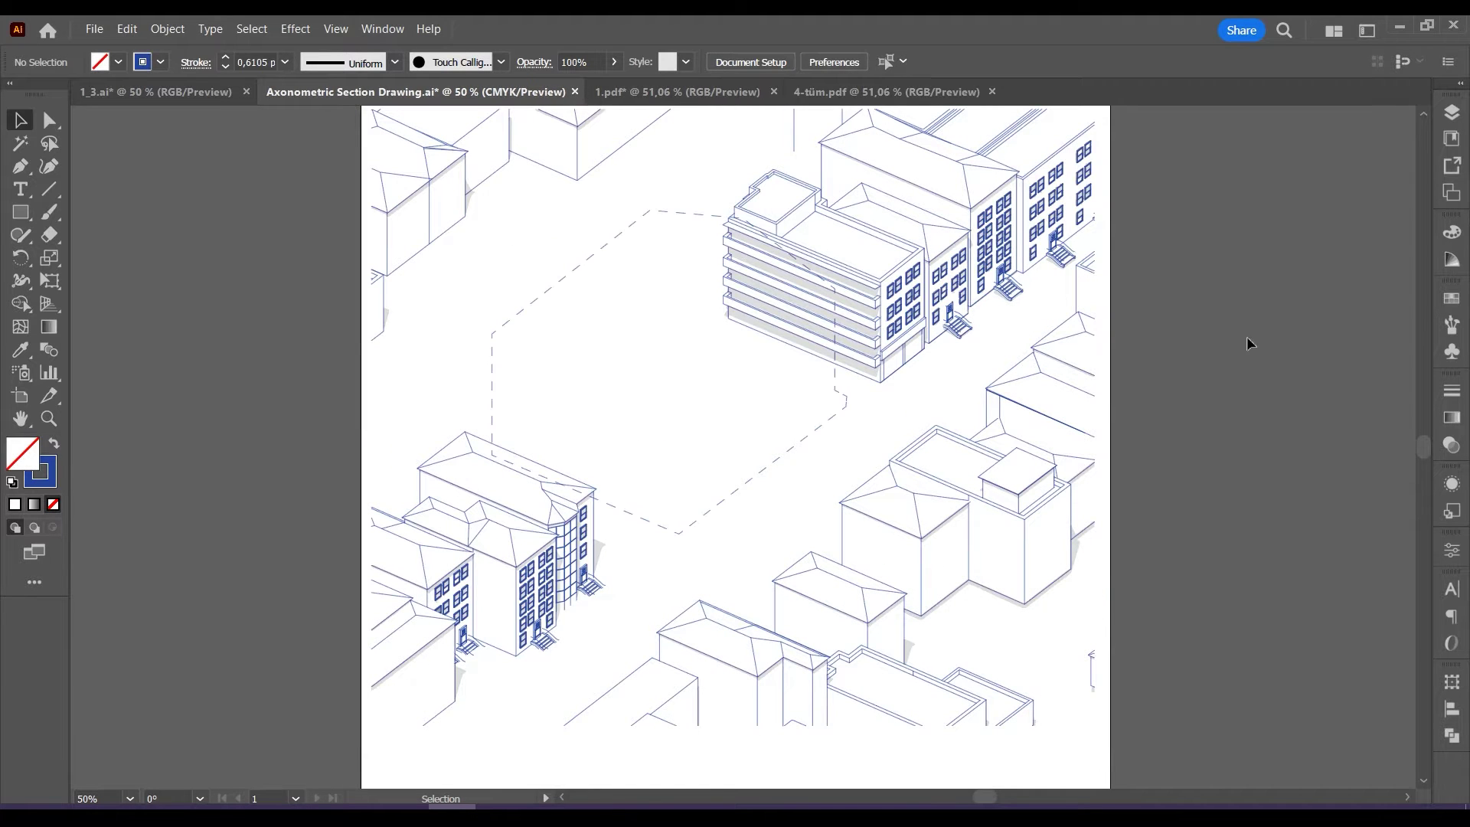
Open 4-tüm.pdf and release the clipping mask around its whole drawing.
left_click(89, 31)
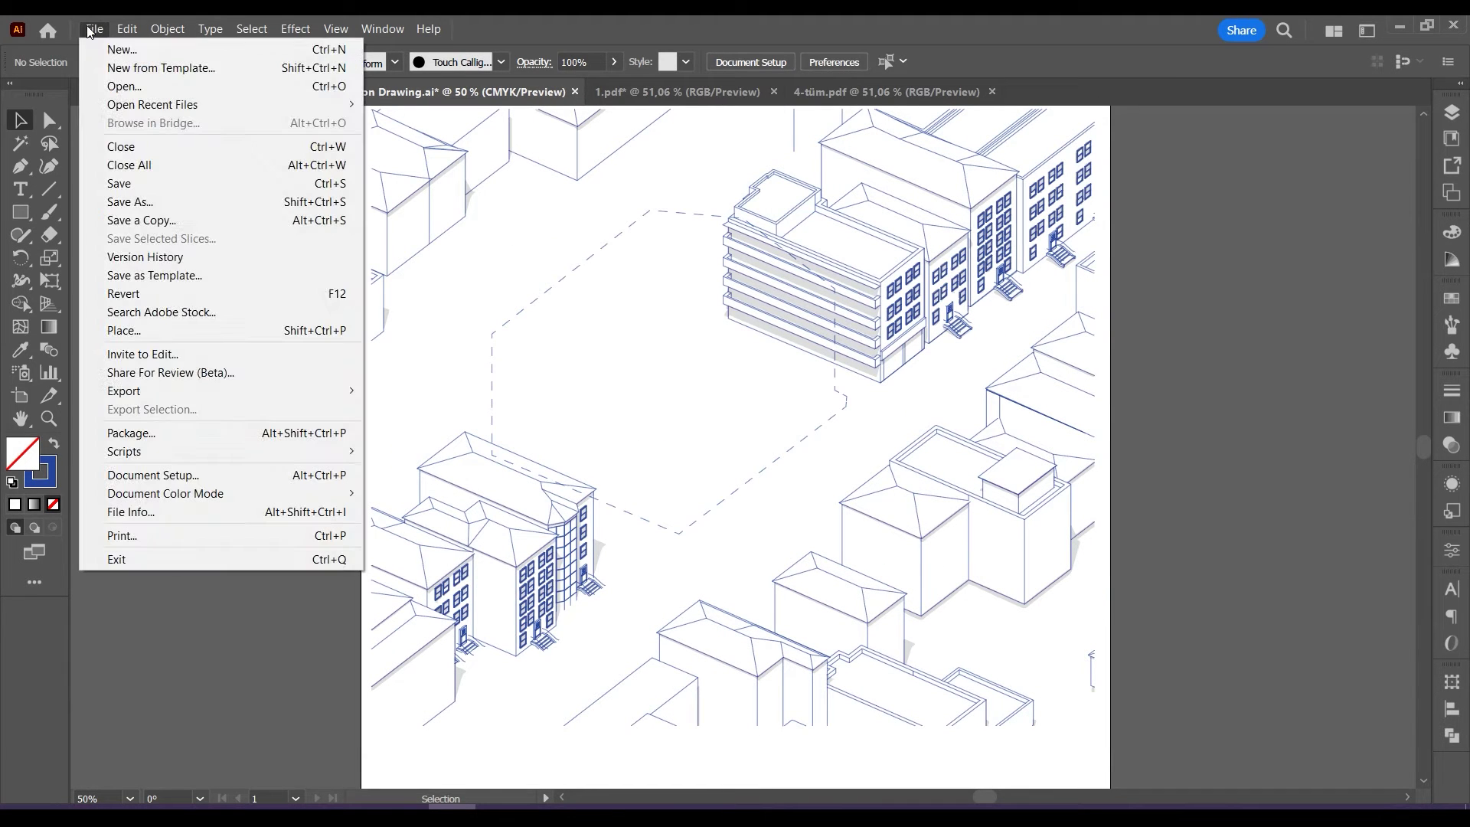
left_click(174, 81)
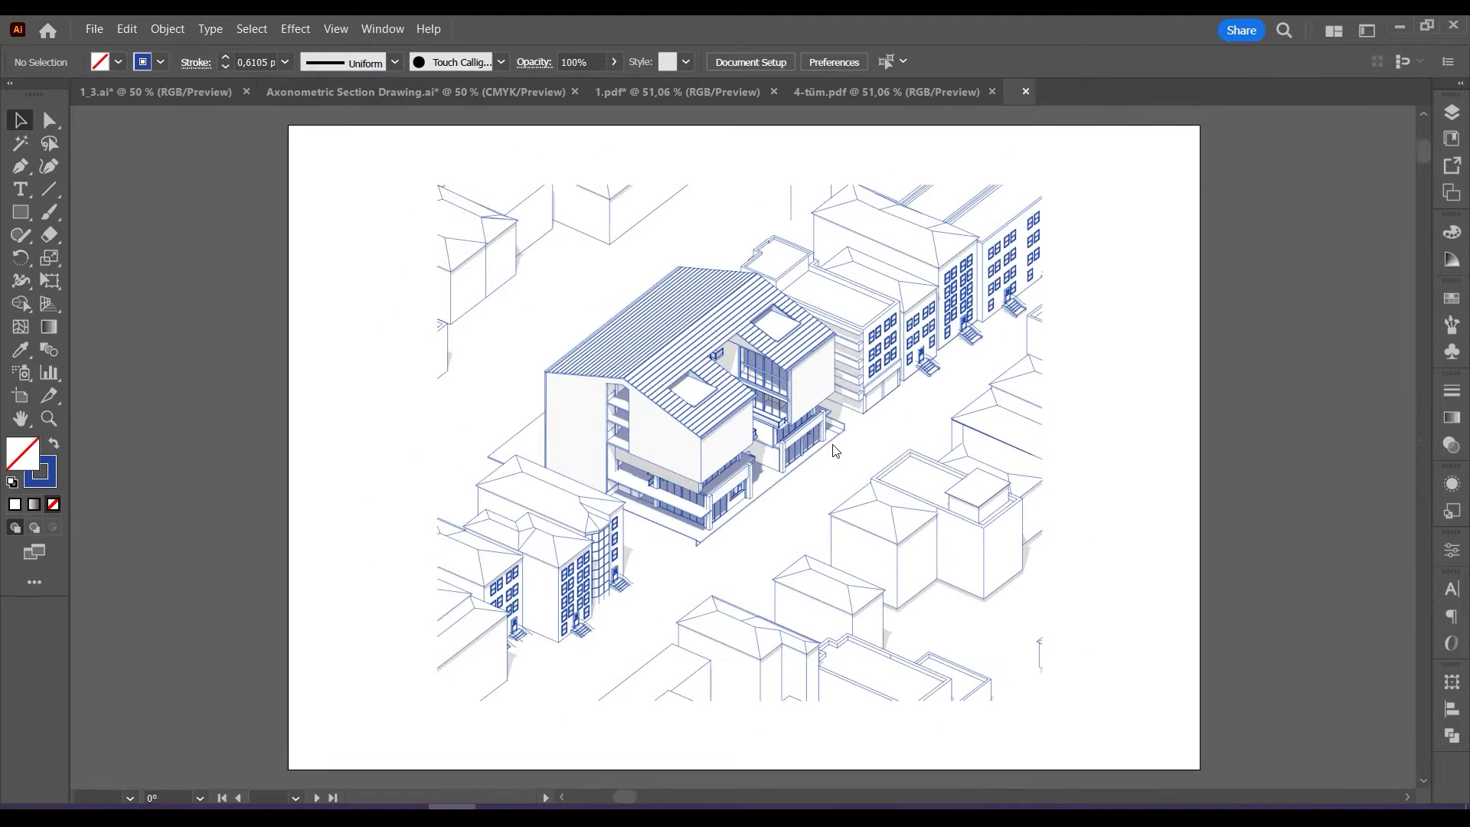
left_click(995, 90)
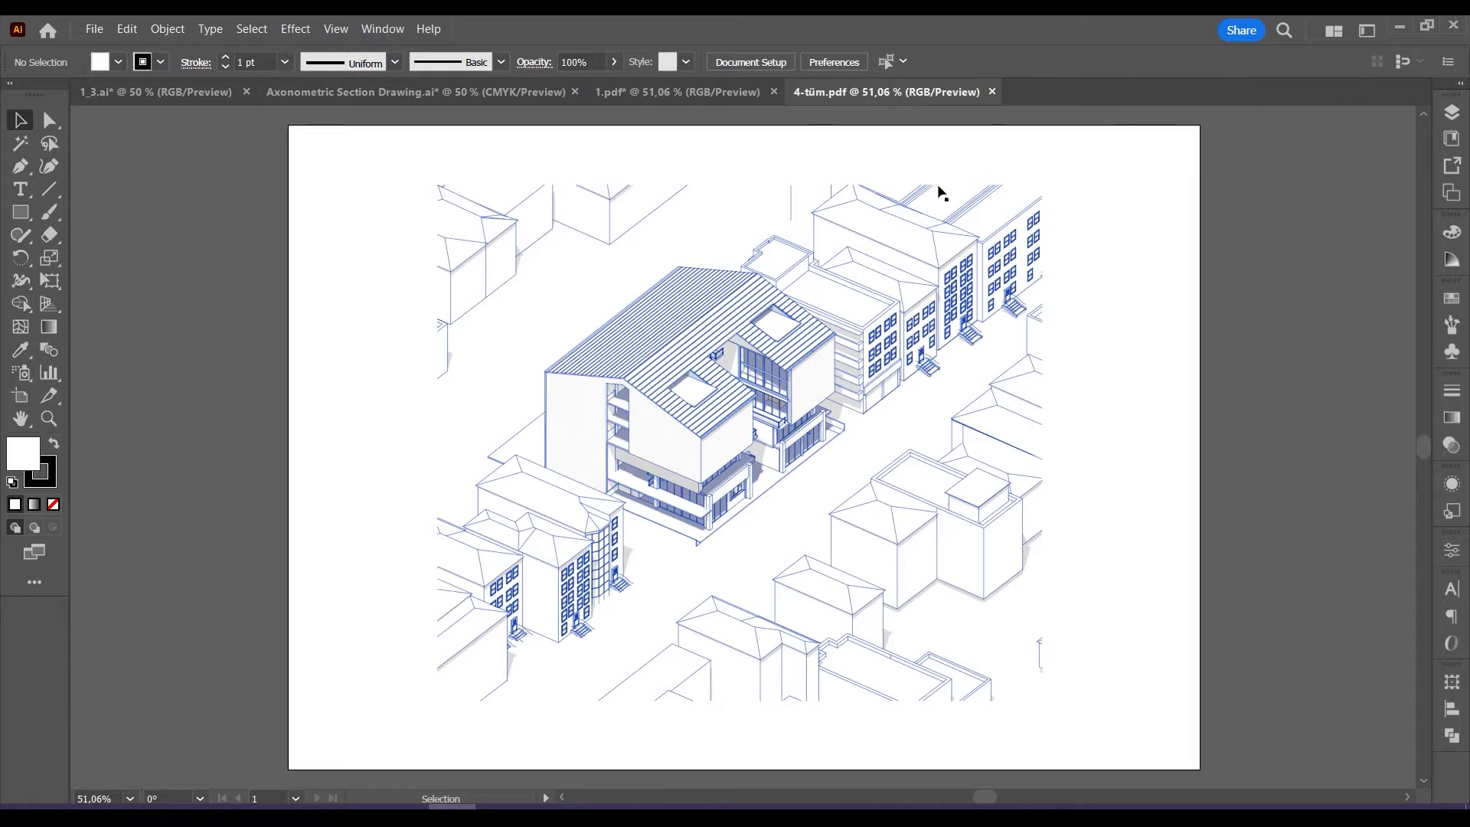
right_click(912, 413)
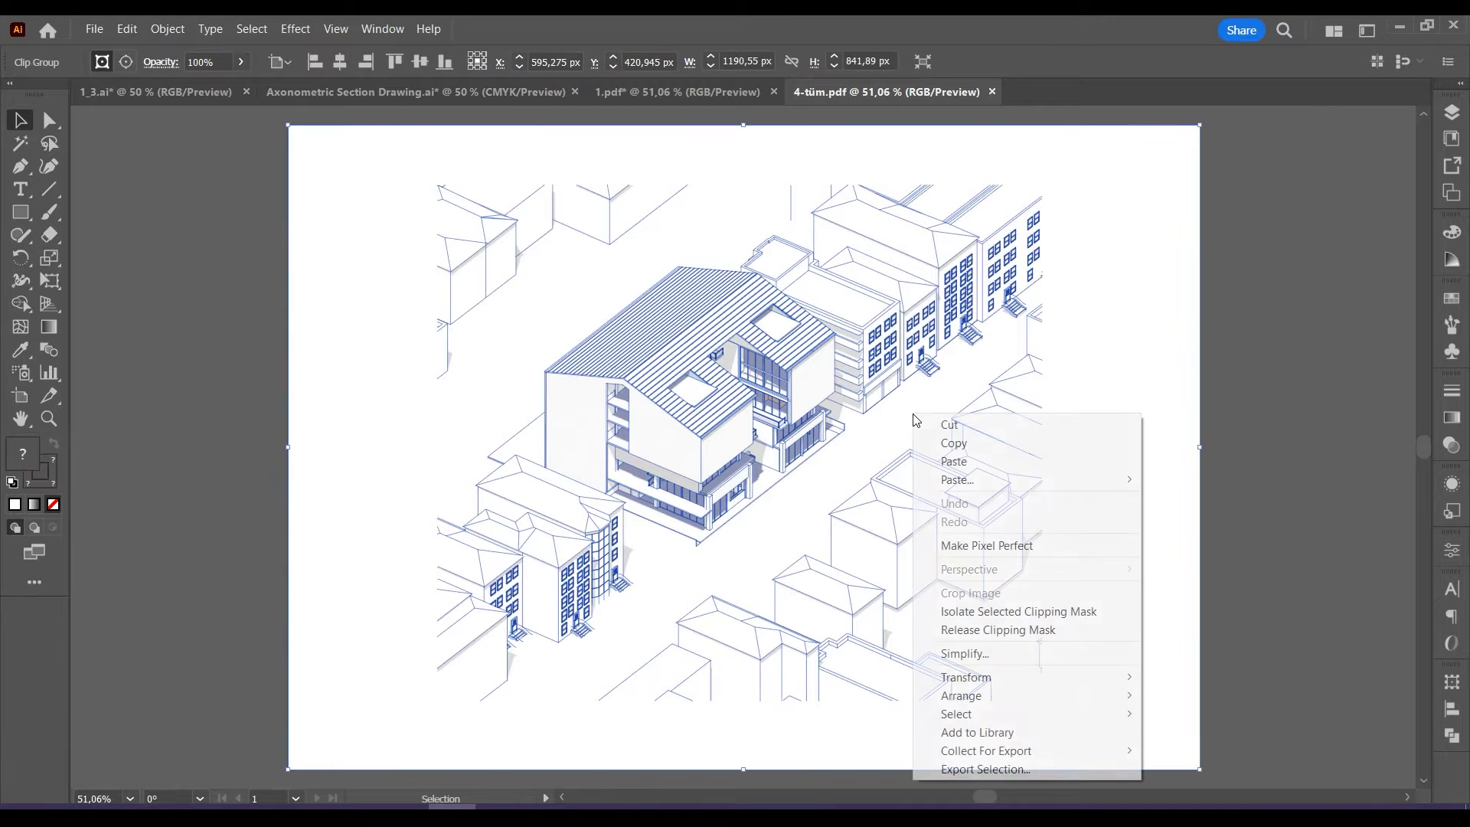
left_click(1075, 628)
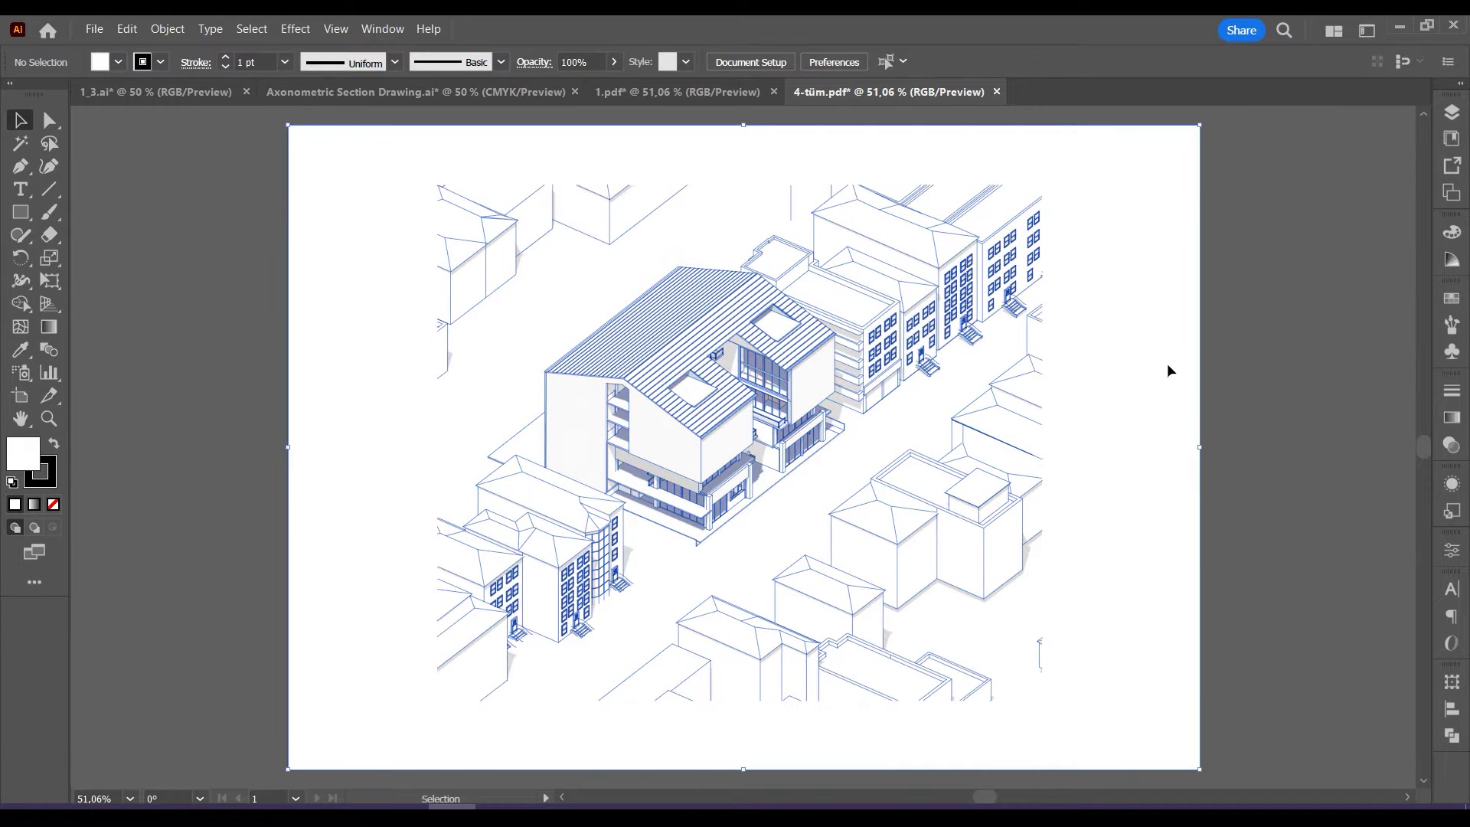
Release the inner clipping mask that wraps the drawing's background image and linework.
left_click(935, 404)
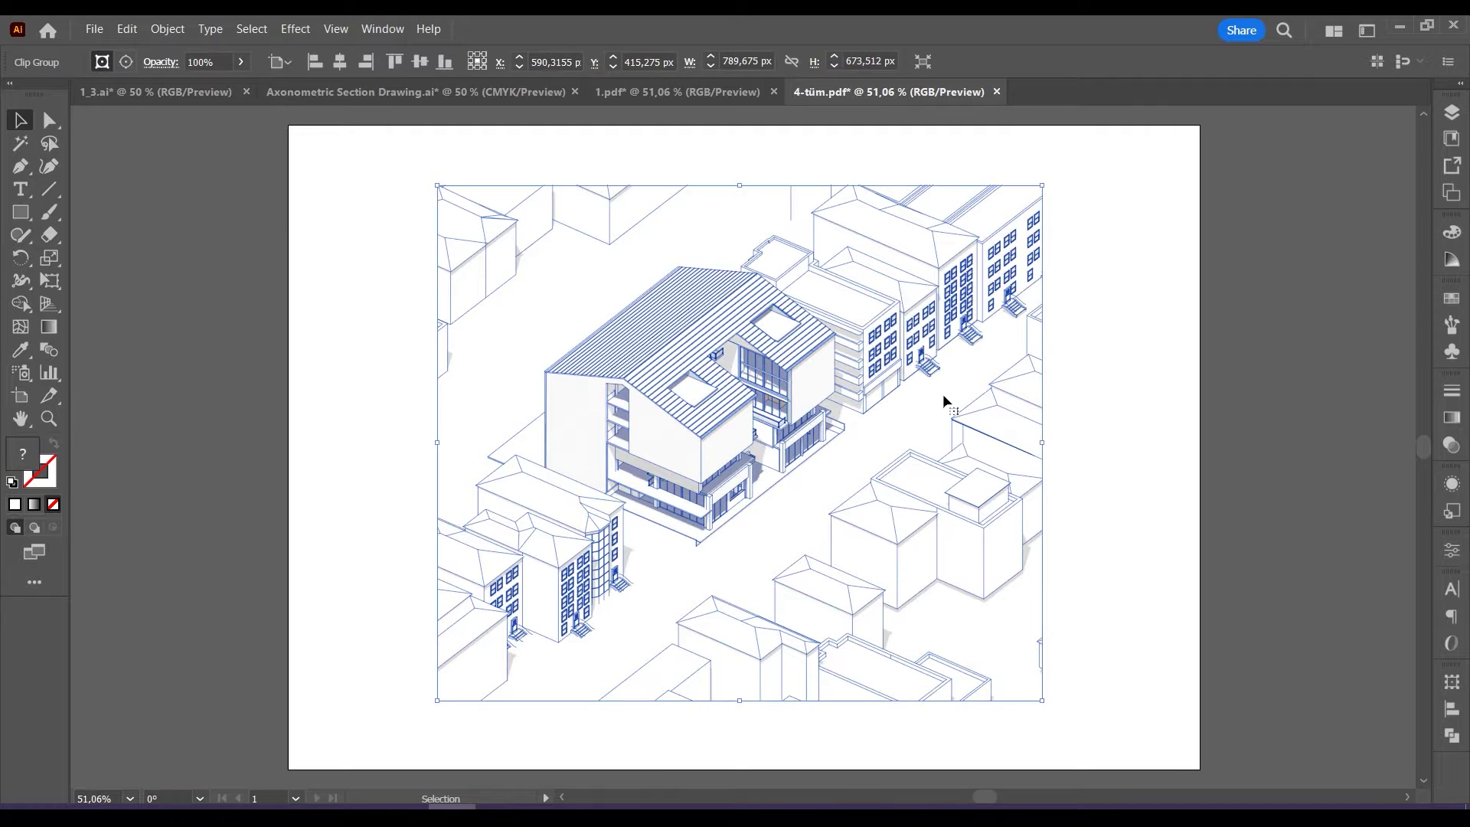
right_click(943, 394)
left_click(1029, 617)
left_click(1044, 289)
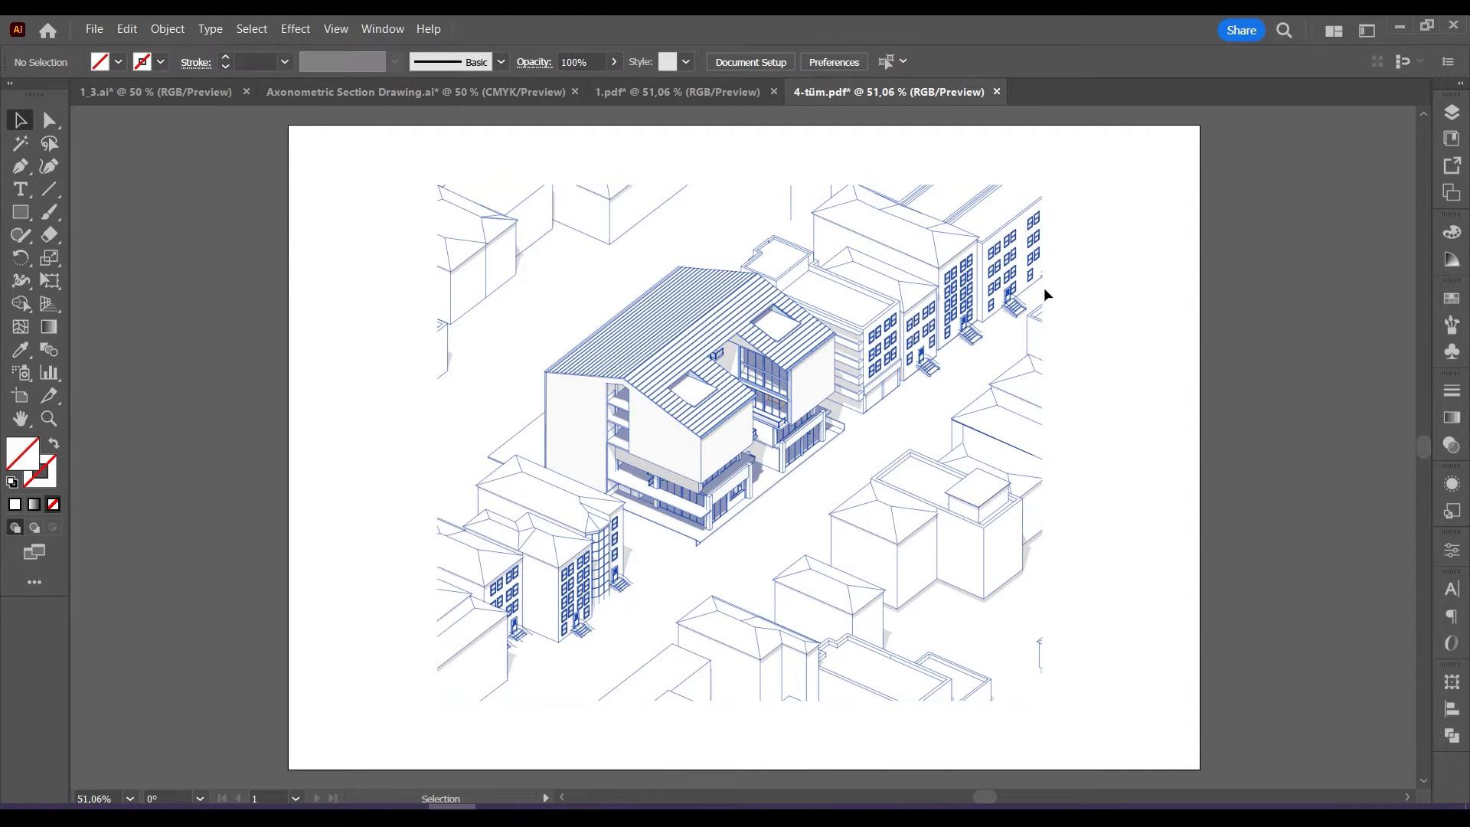
Trace the drawing's background image with the 3 Colors preset and expand the result into vector shapes.
left_click(988, 355)
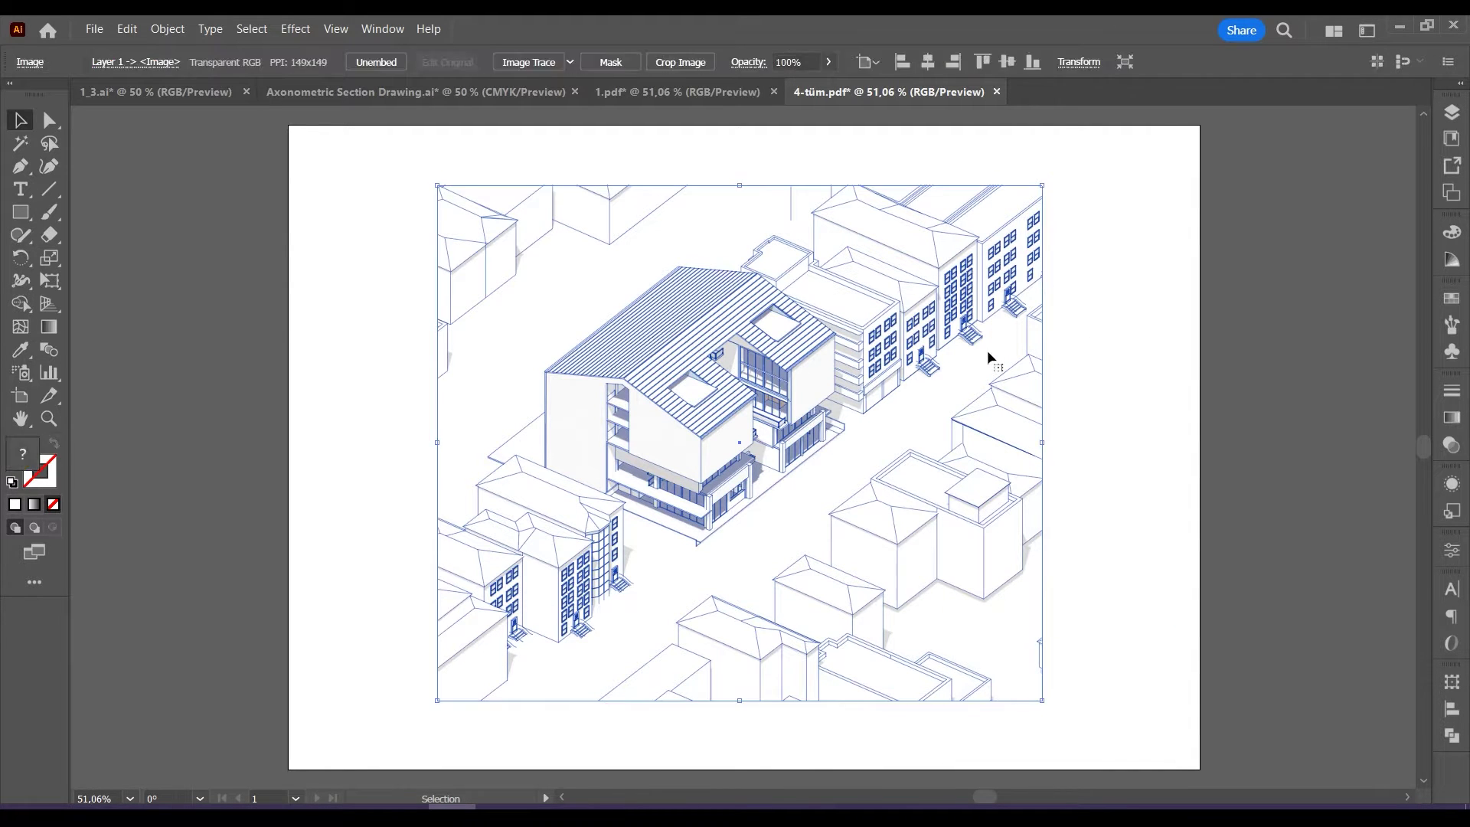
left_click(570, 61)
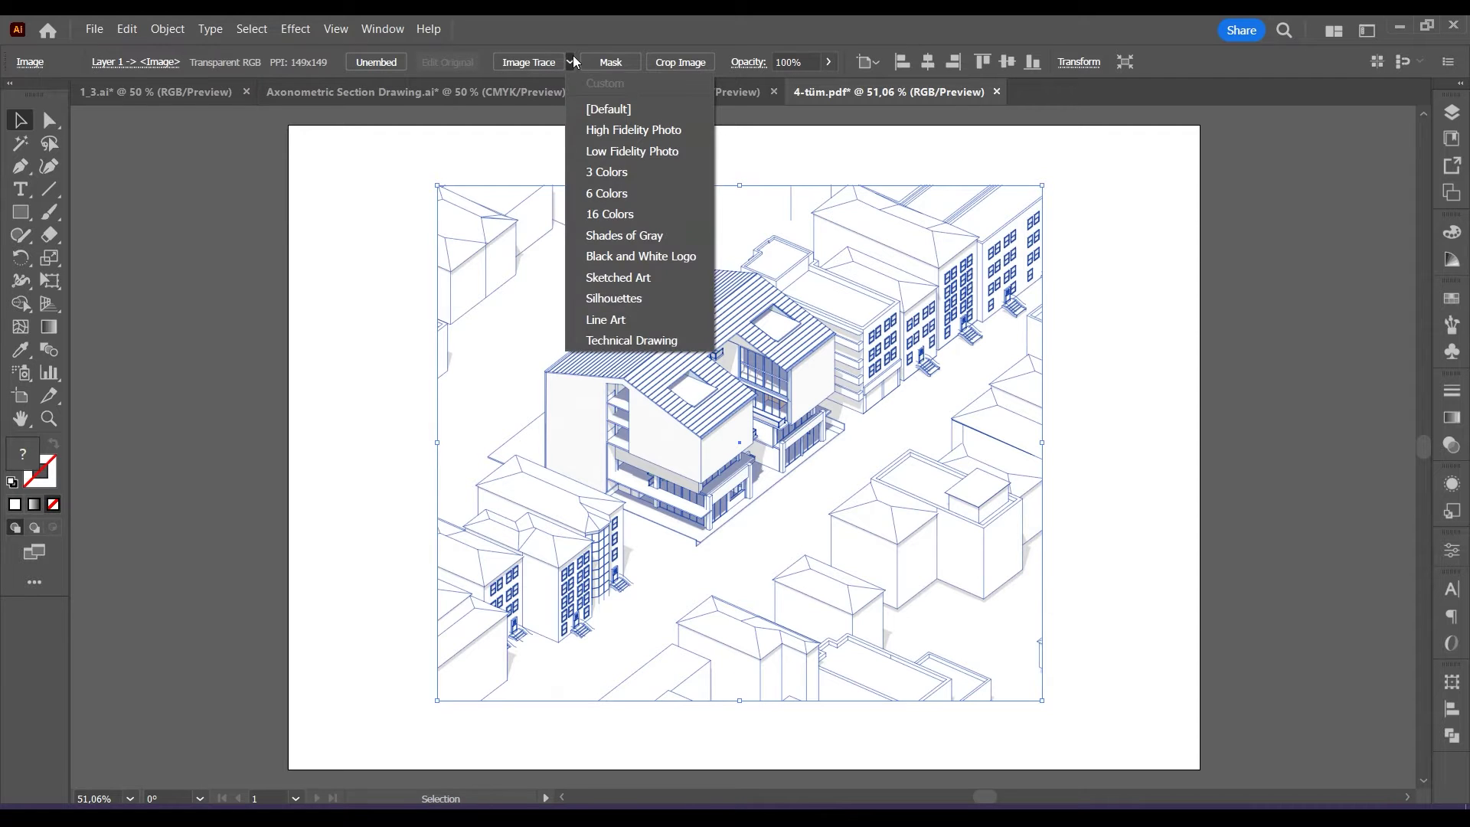
left_click(604, 164)
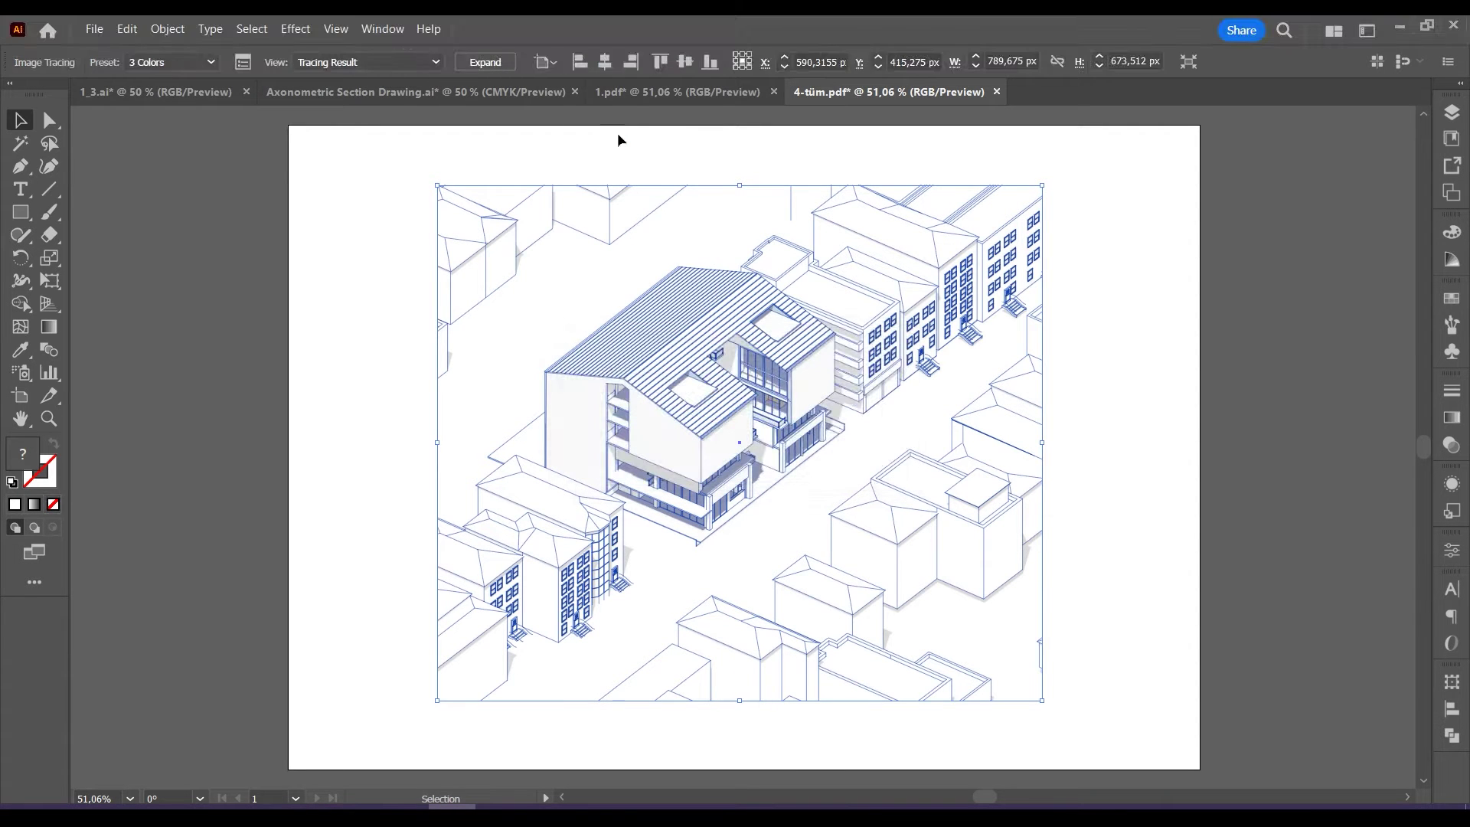
left_click(476, 61)
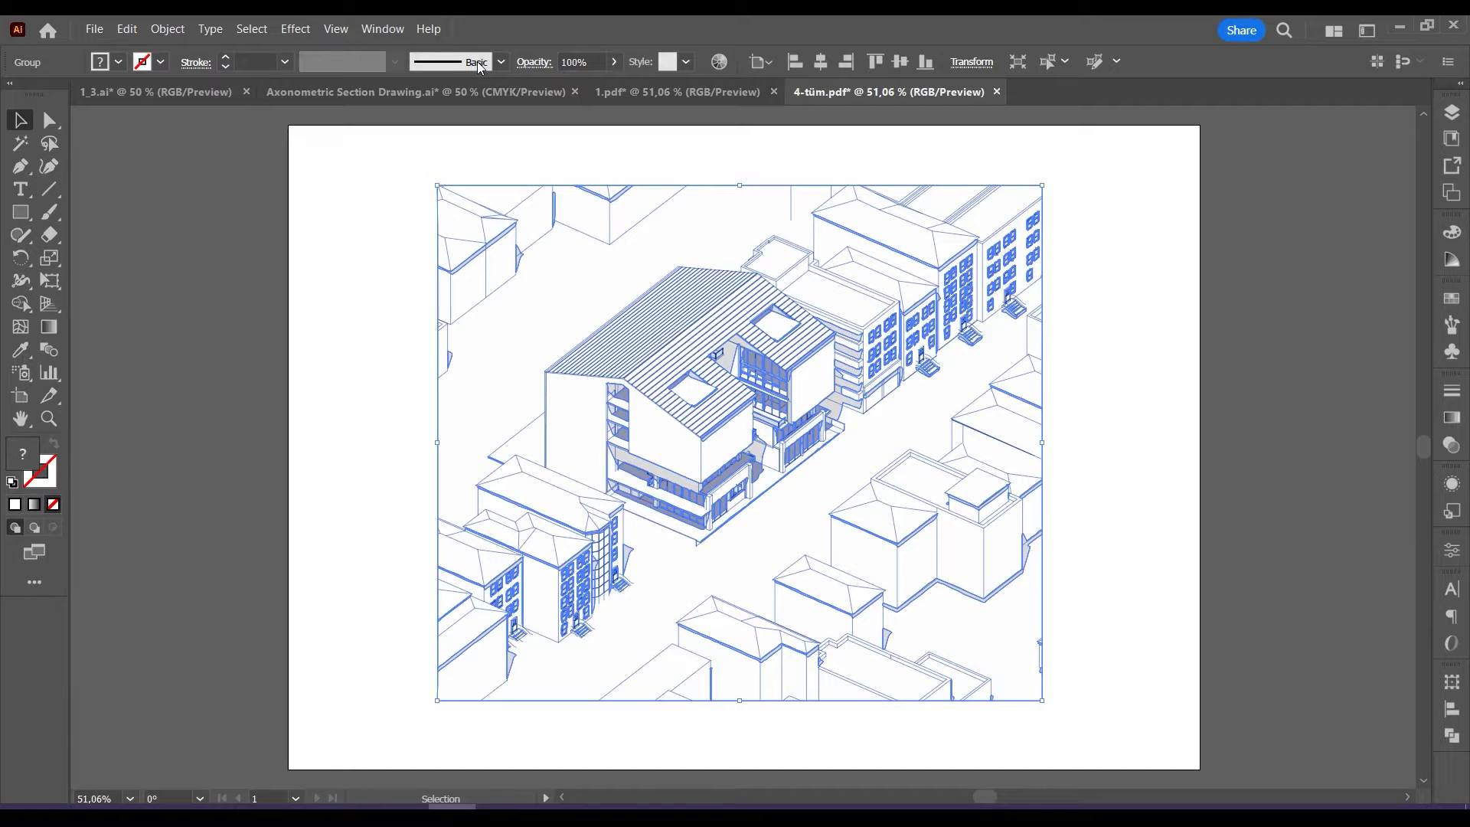
Isolate the traced group and delete all its matching white shapes, leaving only the shadow areas.
double_click(655, 229)
key("ctrl+a")
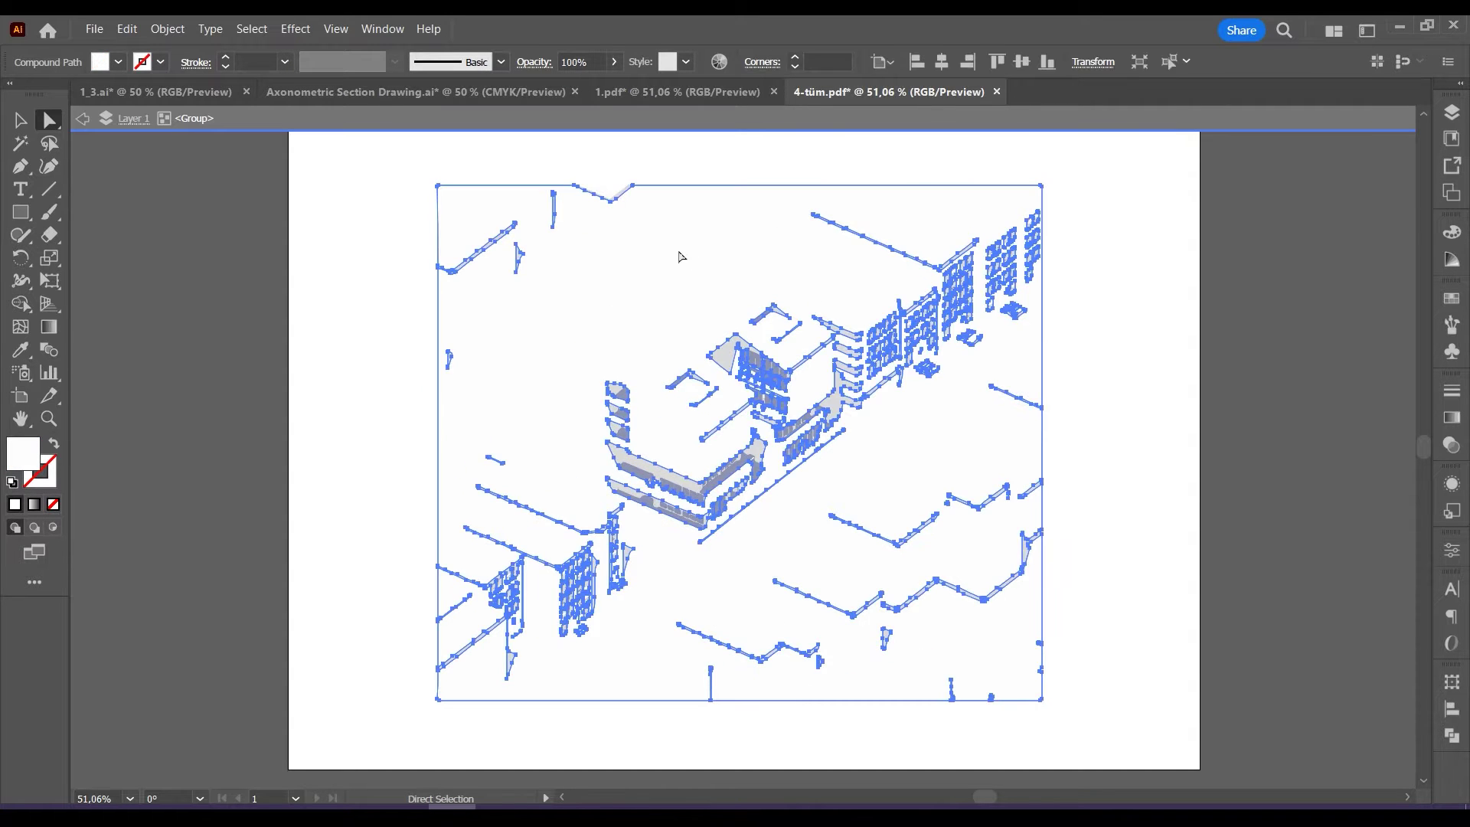
left_click(253, 29)
mouse_move(322, 187)
left_click(576, 286)
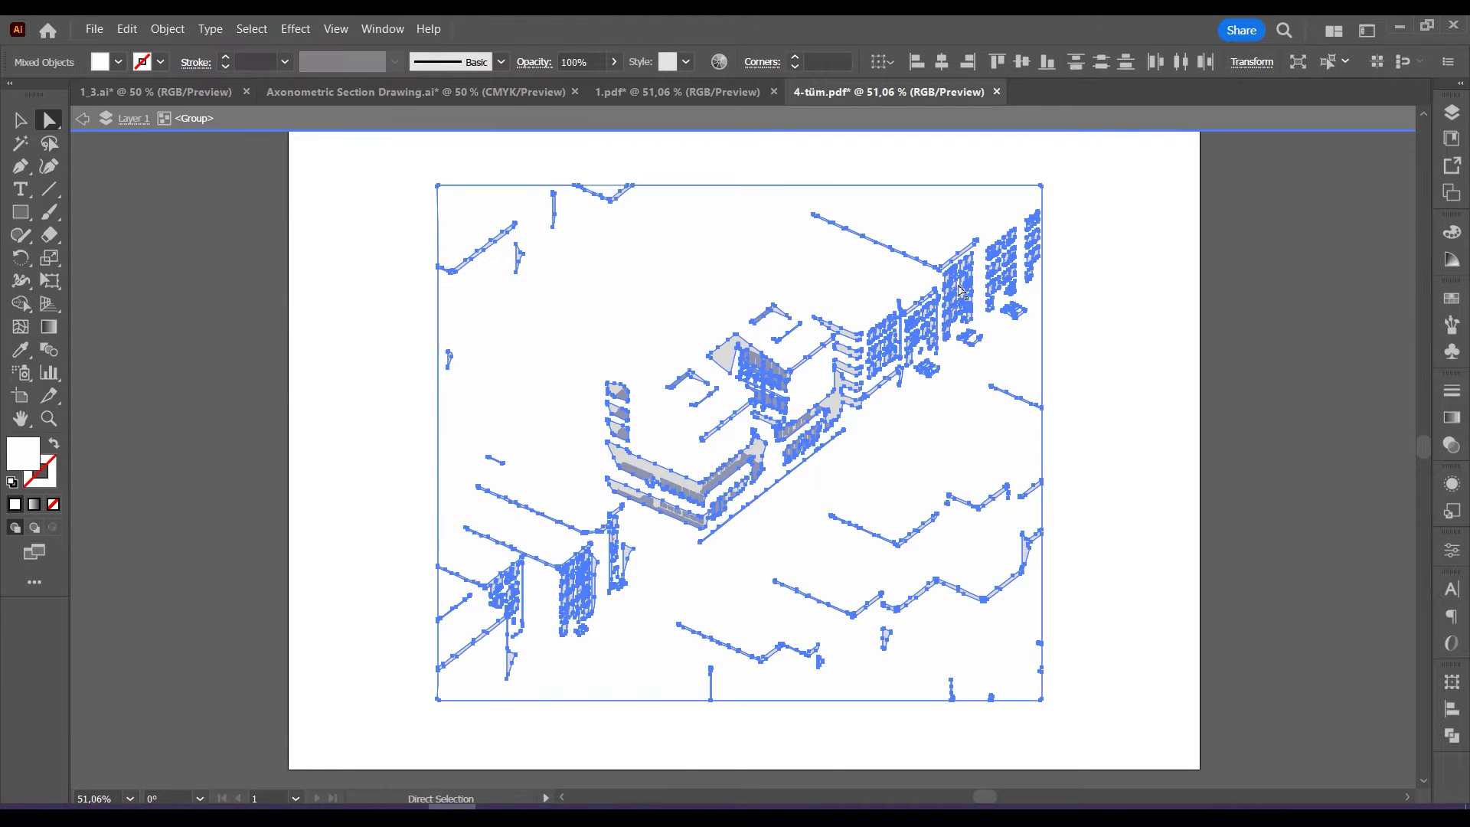
key("Delete")
double_click(798, 250)
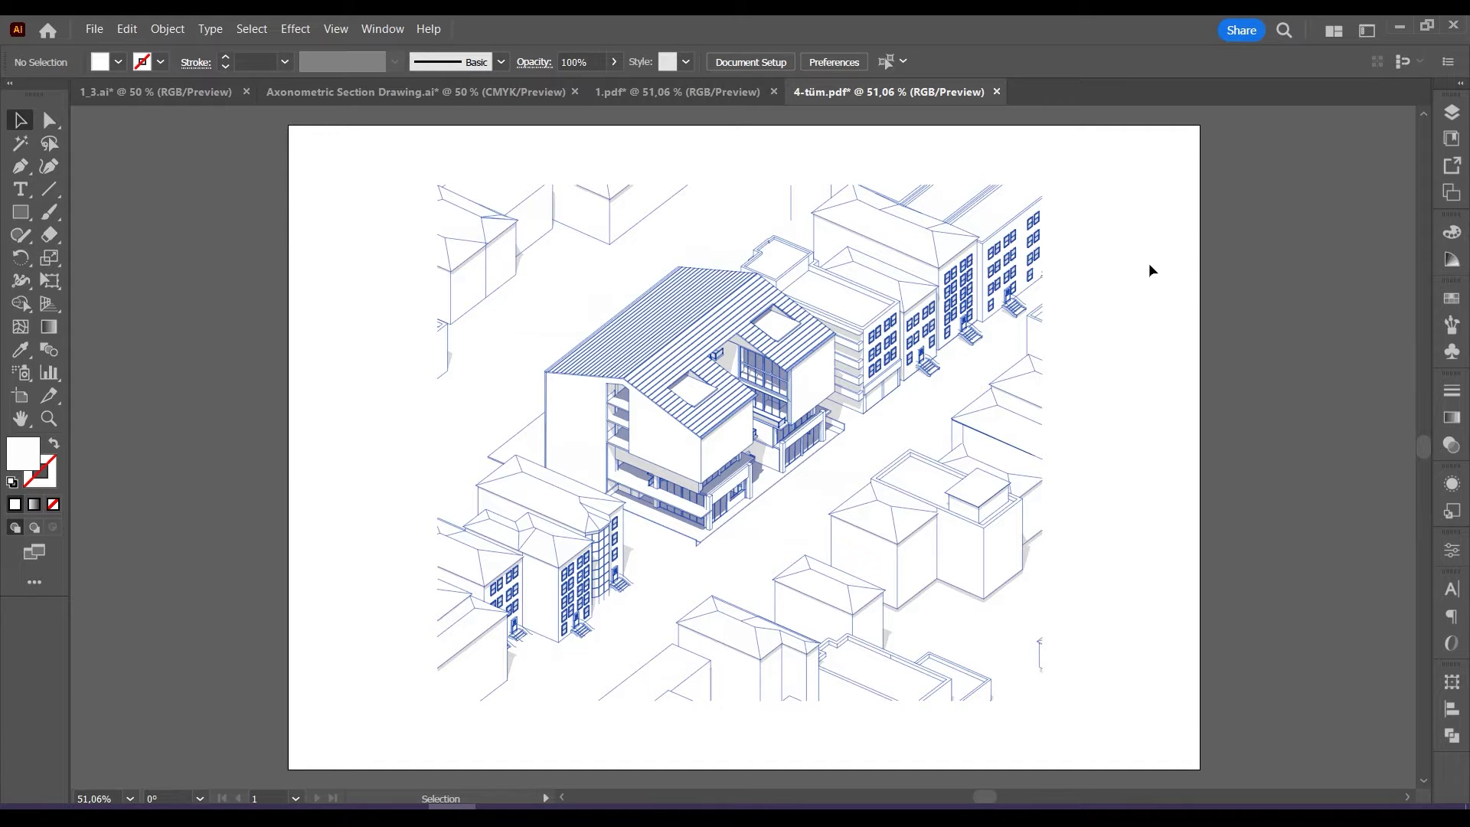
Group the whole drawing, including the linework and the traced shadow shapes.
left_click_drag(1135, 749, 371, 165)
right_click(700, 299)
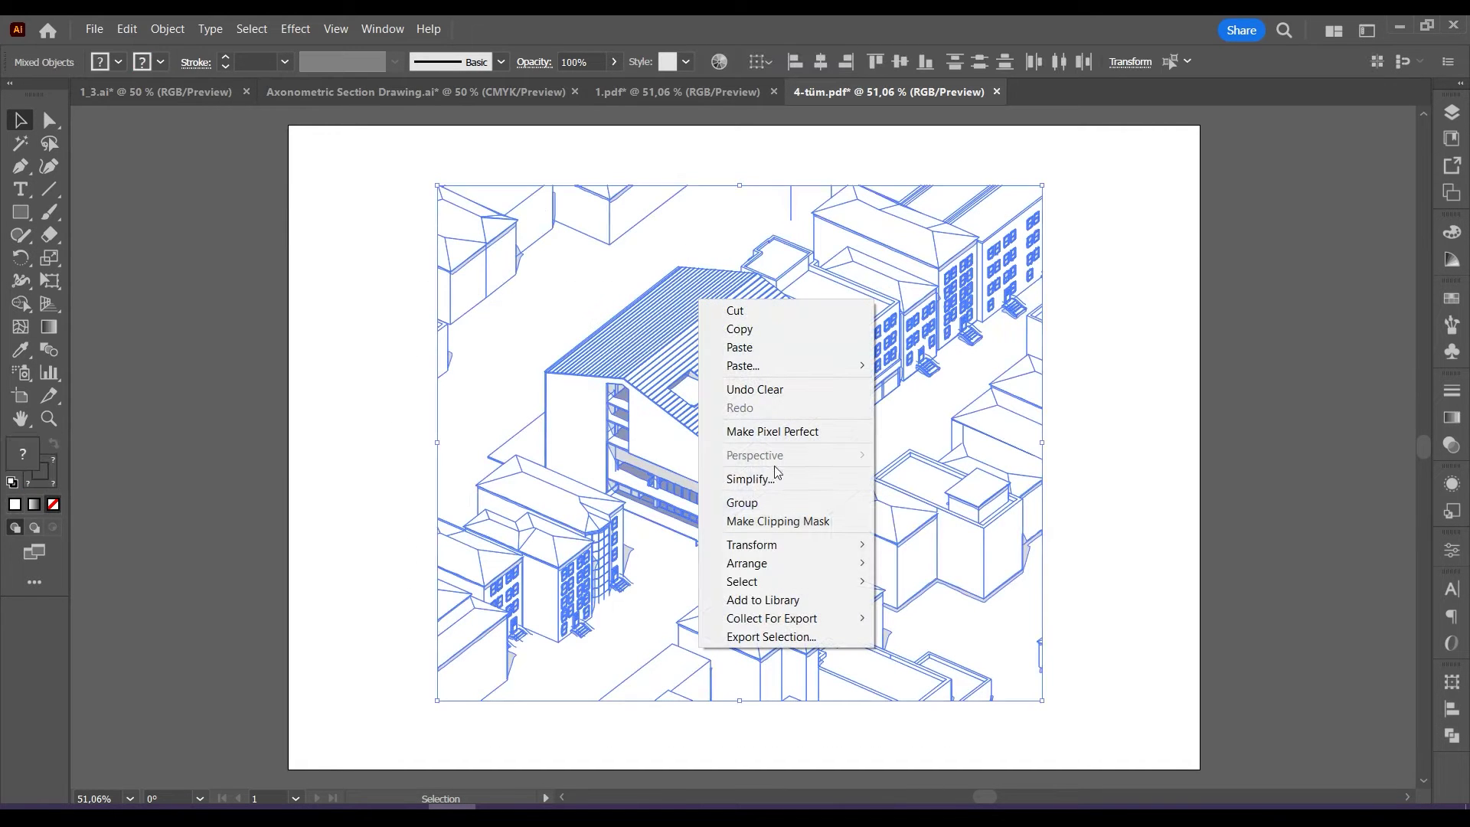
left_click(755, 507)
left_click(1151, 365)
Begin a Pen outline of the main building from its right wall's lower corner up past the eave to the gable peak.
key("ctrl+1")
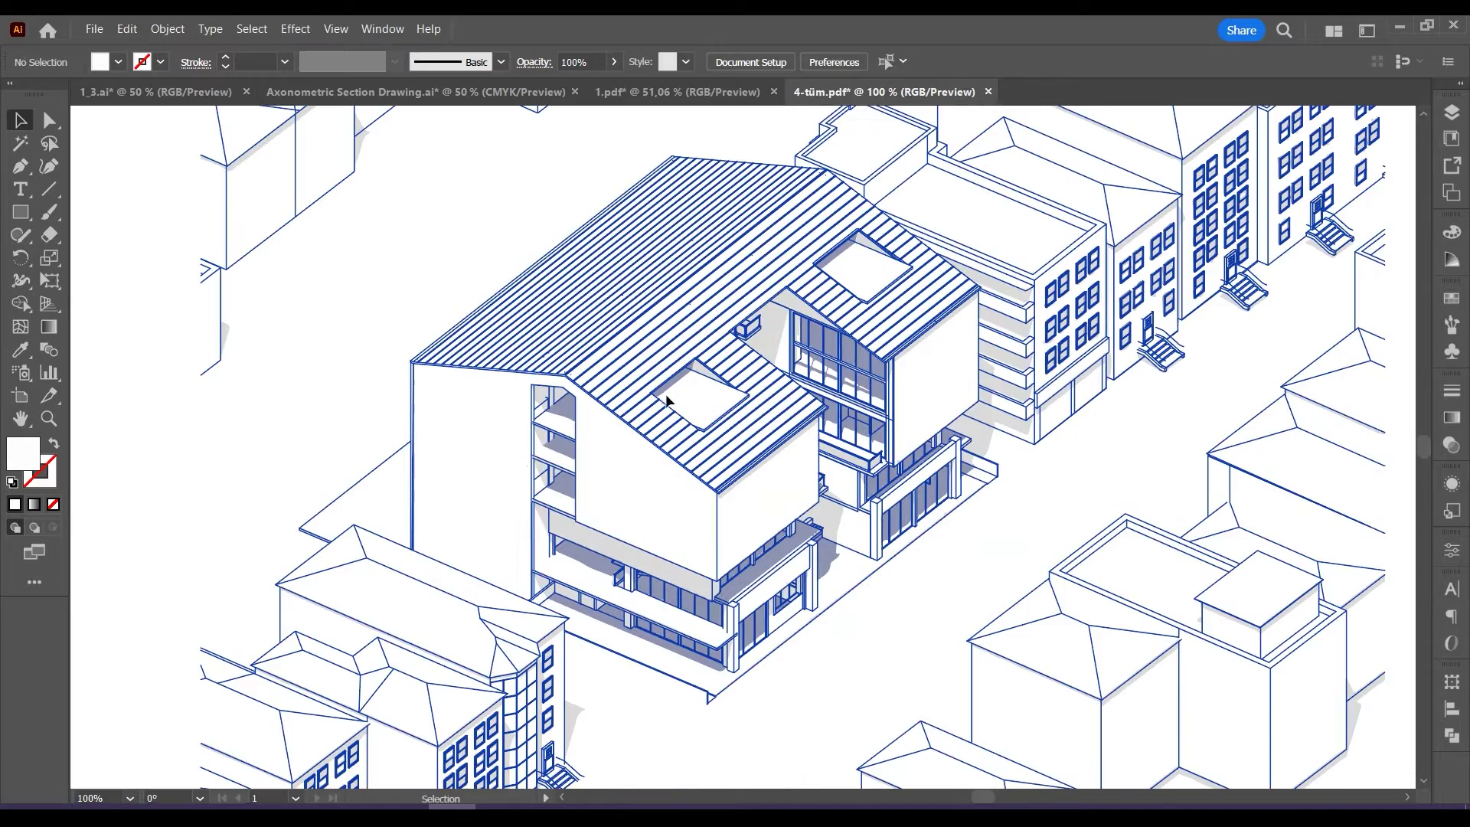
key("p")
scroll(966, 398, "up", 4)
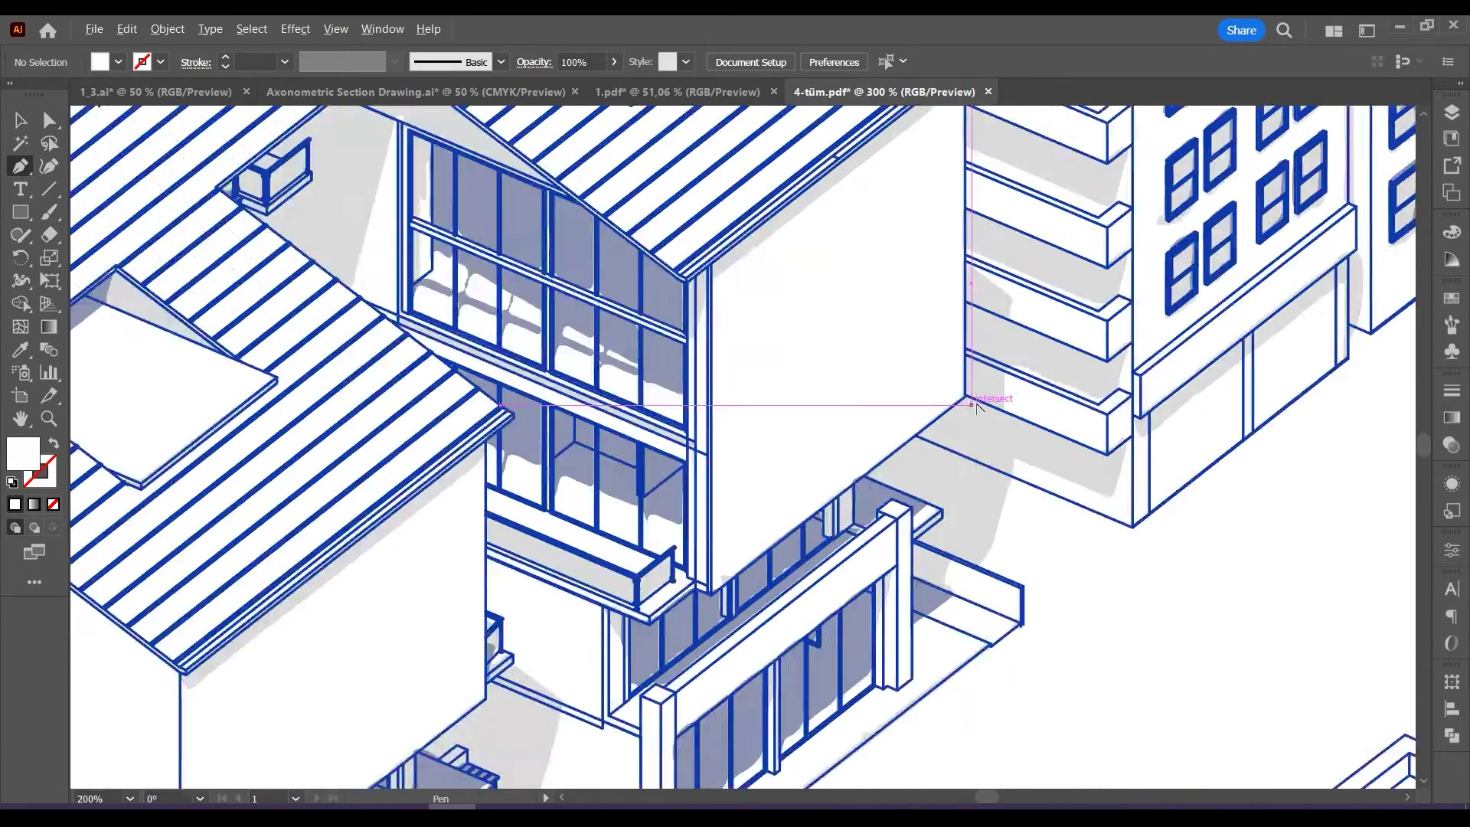
left_click(966, 398)
scroll(942, 261, "up", 4)
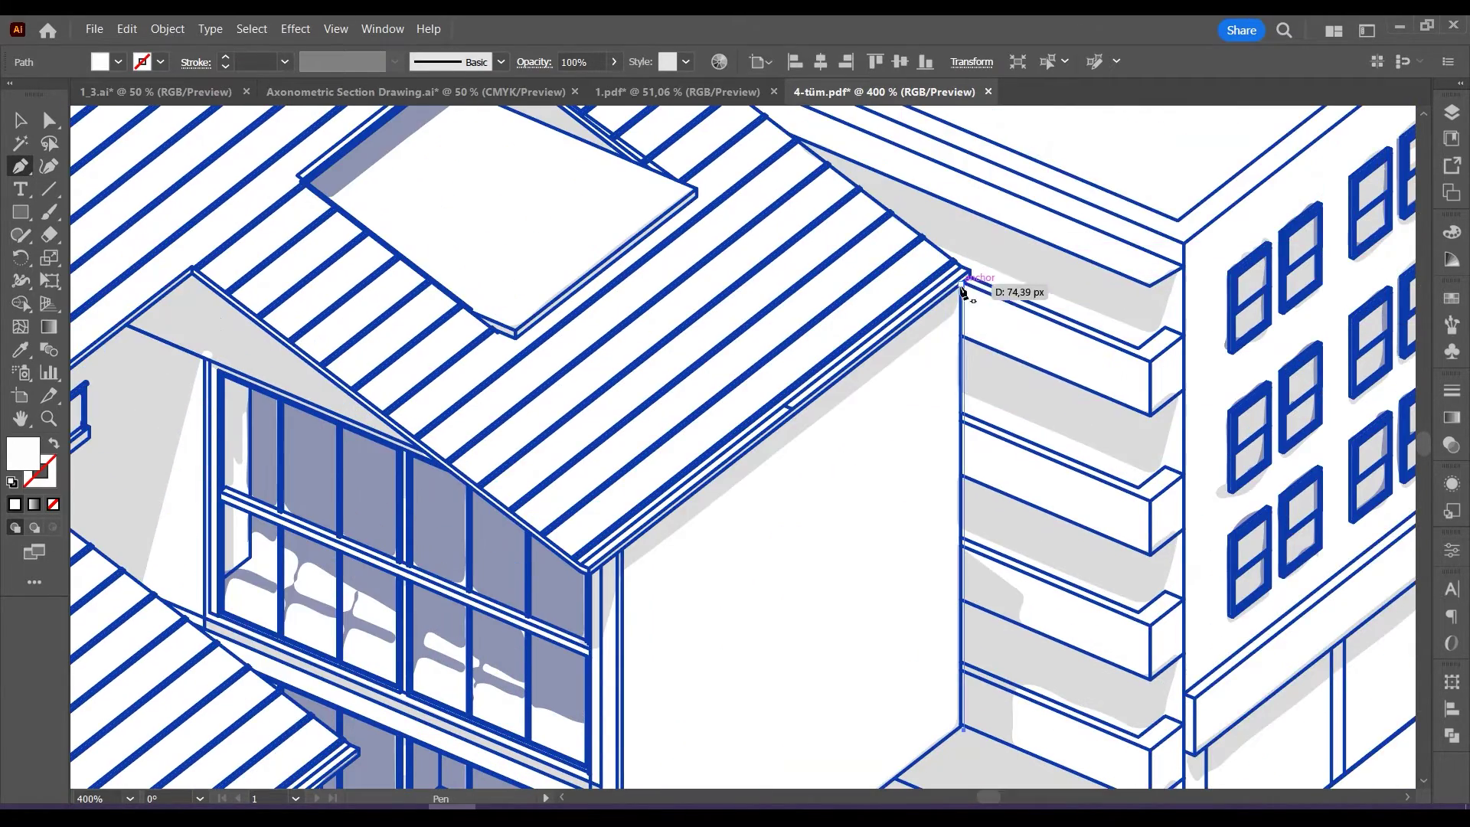
left_click(962, 284)
scroll(962, 284, "down", 2)
scroll(709, 334, "up", 7)
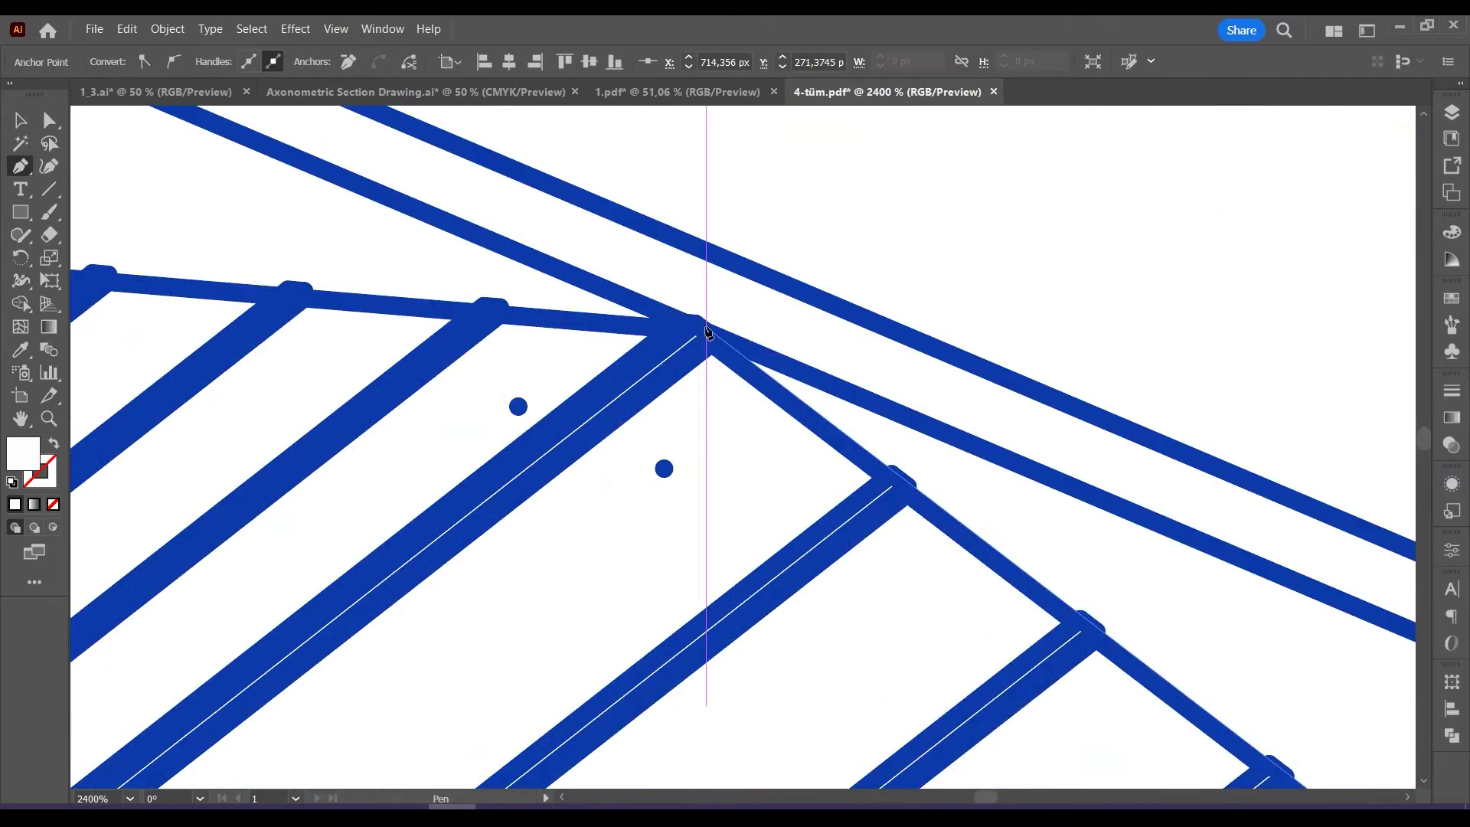
left_click(715, 335)
left_click(687, 320)
Continue the Pen outline along the far roof edge and down to the building's left eave corner.
scroll(686, 320, "down", 7)
scroll(383, 293, "up", 6)
left_click(448, 279)
left_click(407, 260)
scroll(406, 261, "down", 5)
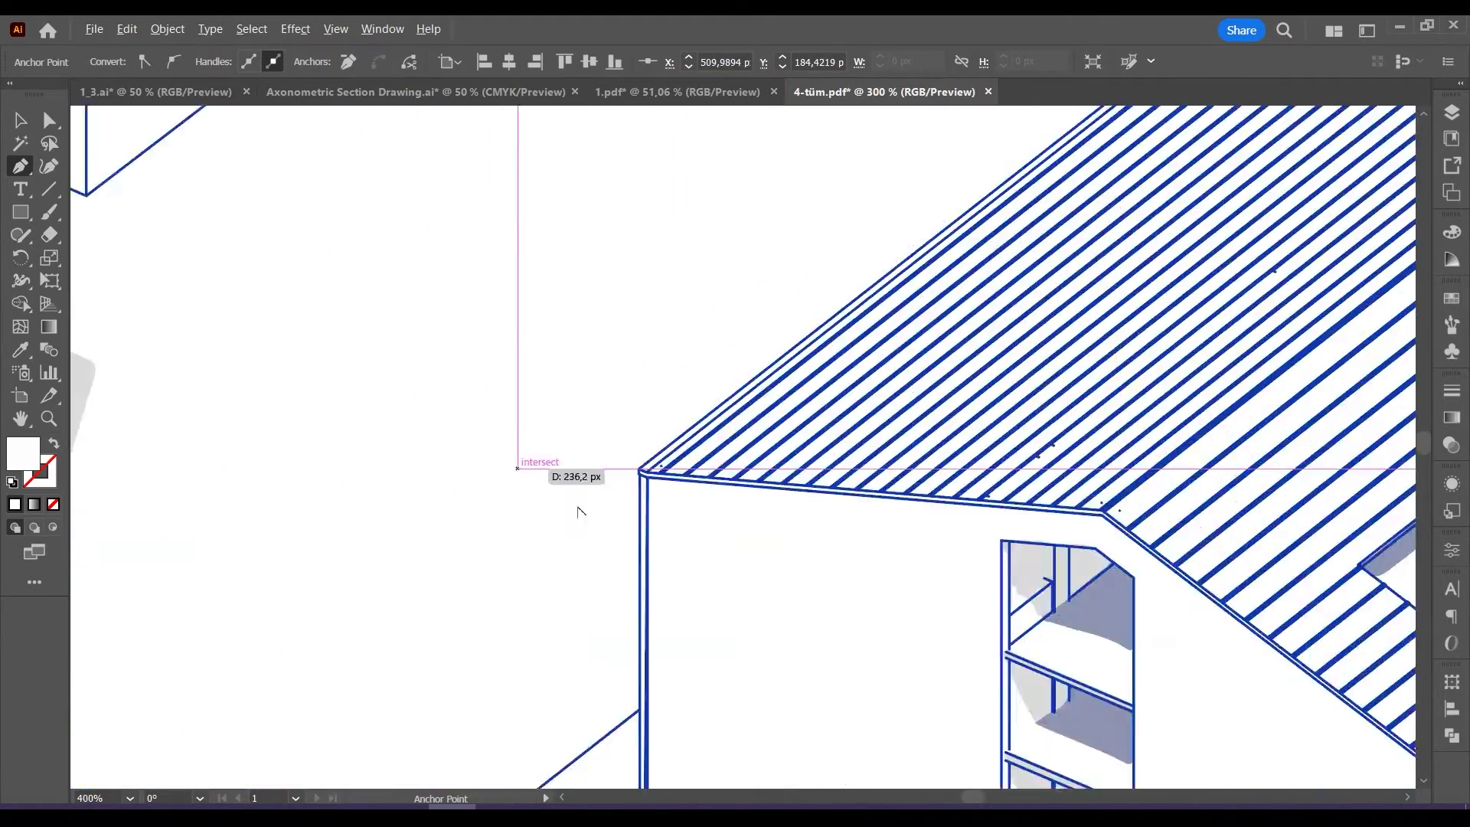
scroll(651, 484, "up", 6)
left_click(570, 334)
left_click(575, 386)
Extend the Pen outline down the left wall, along the neighbouring building's roof edge, and around the front corner of the main building's base.
scroll(627, 299, "down", 5)
scroll(625, 432, "up", 4)
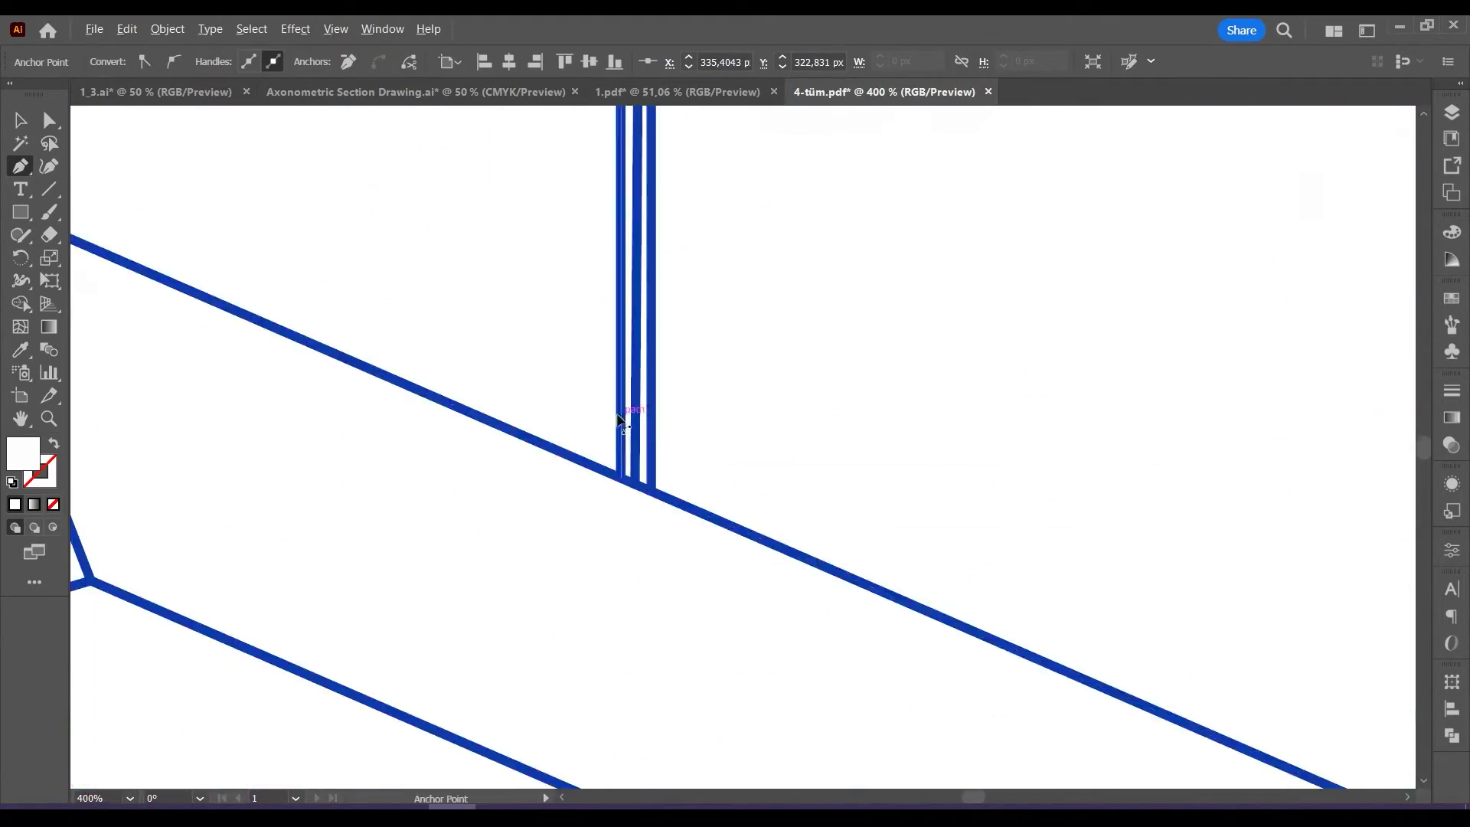
left_click(624, 521)
scroll(553, 346, "down", 3)
scroll(860, 469, "down", 3)
left_click(860, 469)
scroll(836, 394, "up", 4)
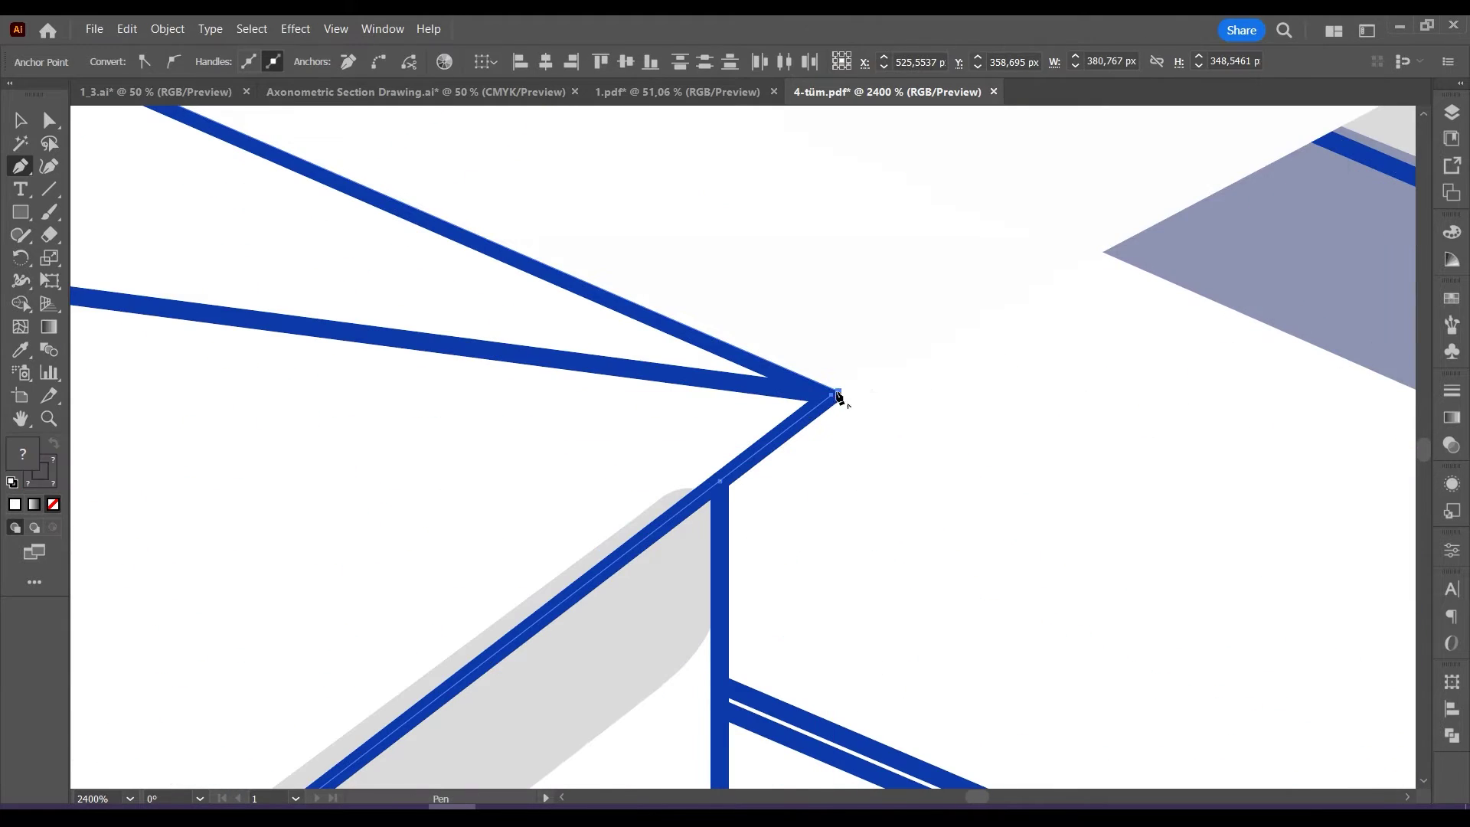
scroll(490, 364, "down", 6)
left_click(518, 442)
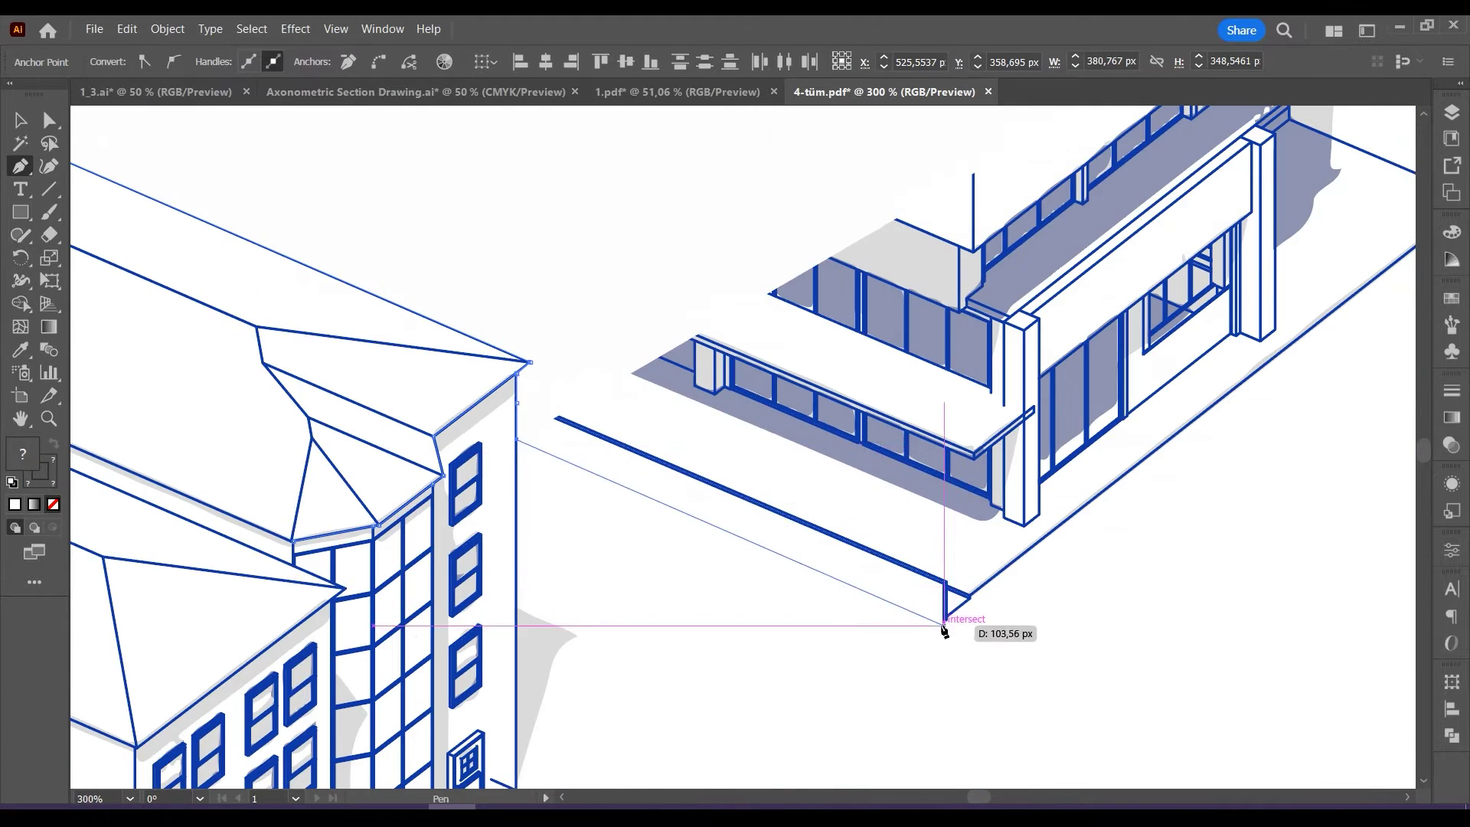
left_click(945, 628)
scroll(972, 600, "up", 2)
left_click(972, 602)
Trace the main building's right base and low side wall, closing the outline at the right wall's lower corner.
scroll(983, 536, "down", 3)
scroll(788, 329, "up", 6)
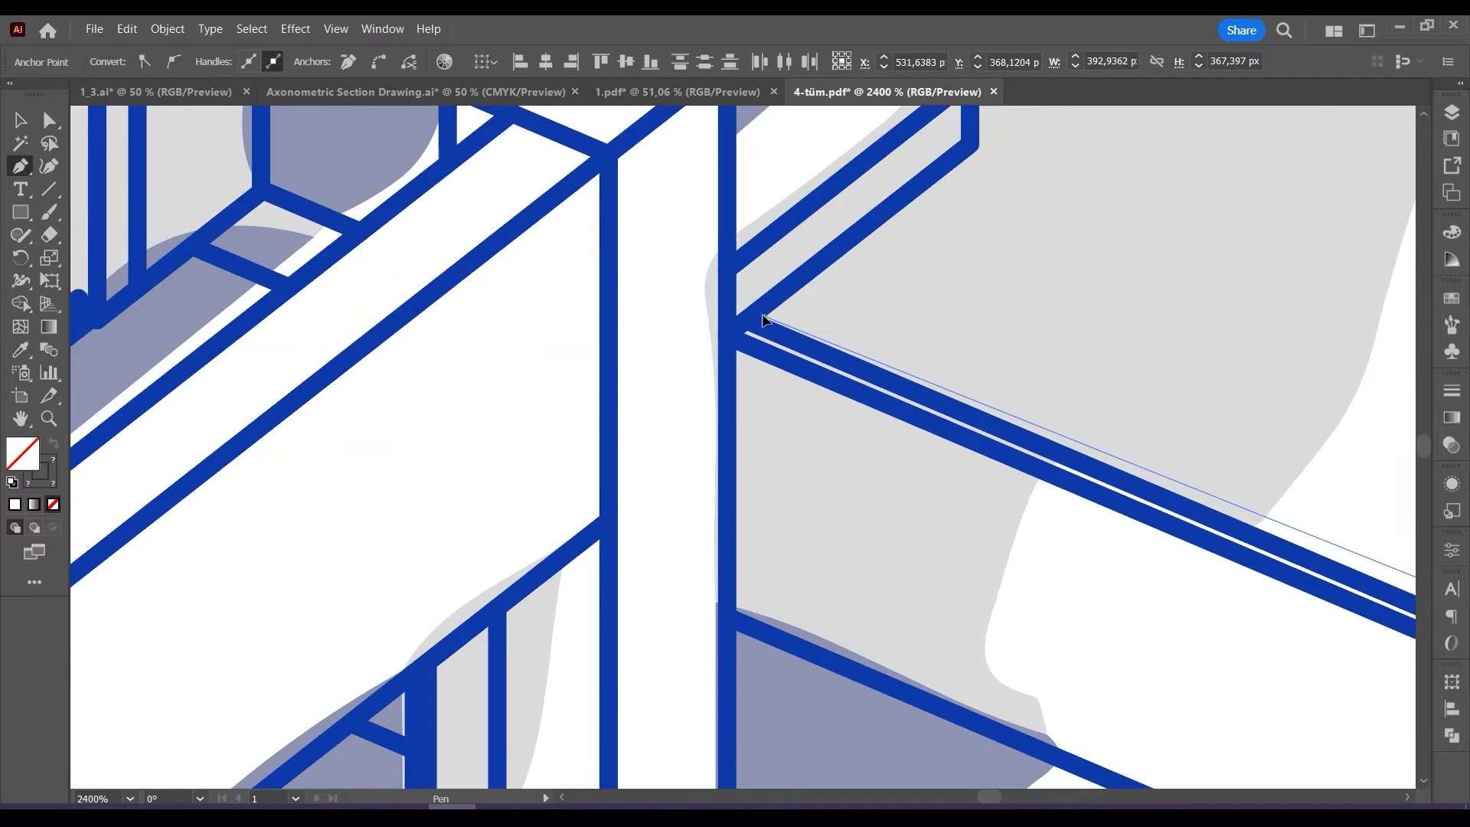
left_click(977, 151)
scroll(977, 157, "up", 5)
left_click(975, 363)
scroll(584, 519, "down", 2)
scroll(502, 321, "up", 3)
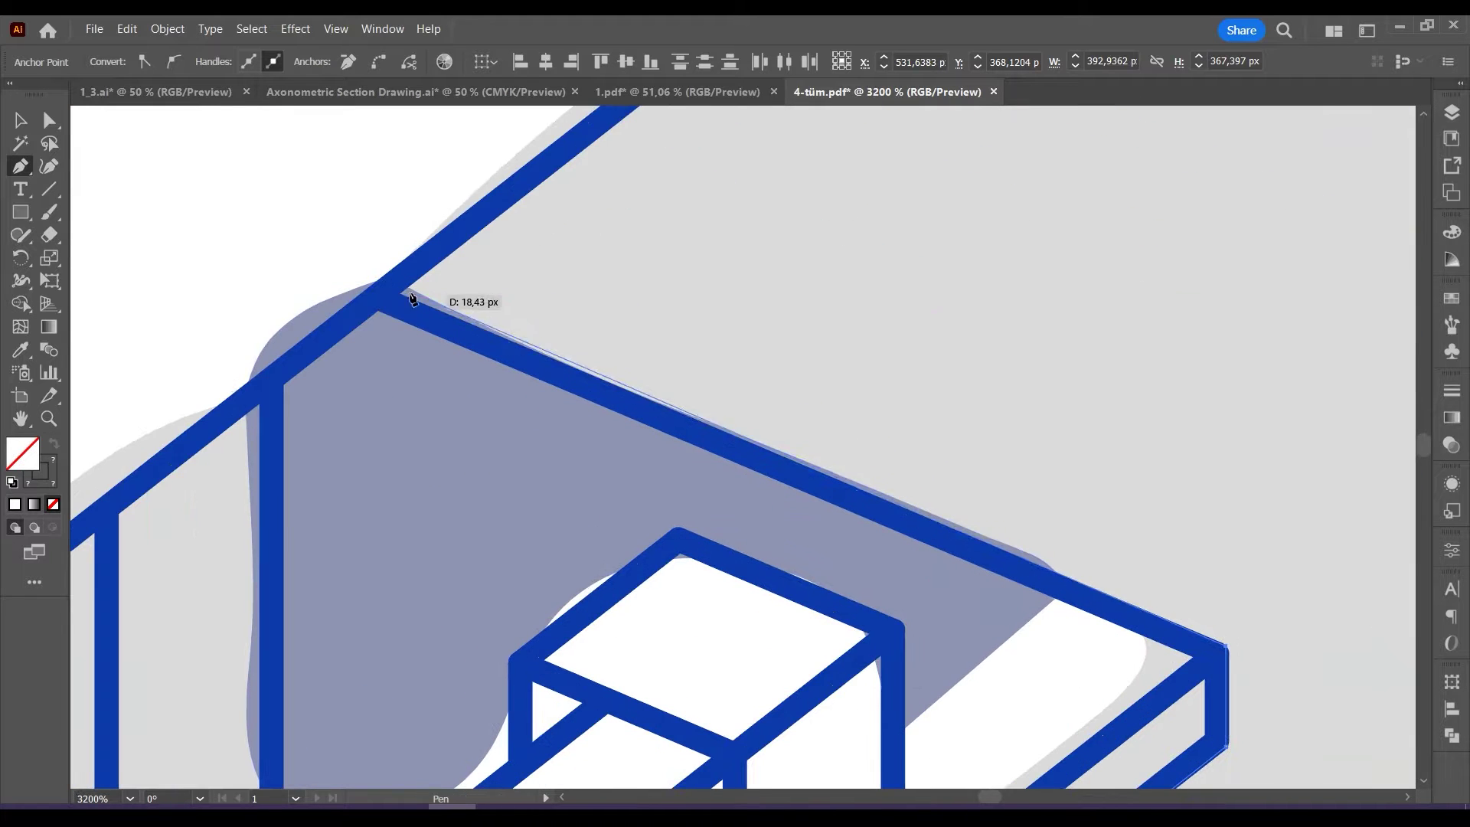
left_click(400, 294)
scroll(508, 514, "down", 4)
scroll(706, 279, "up", 1)
key("shift+grave")
scroll(709, 273, "up", 1)
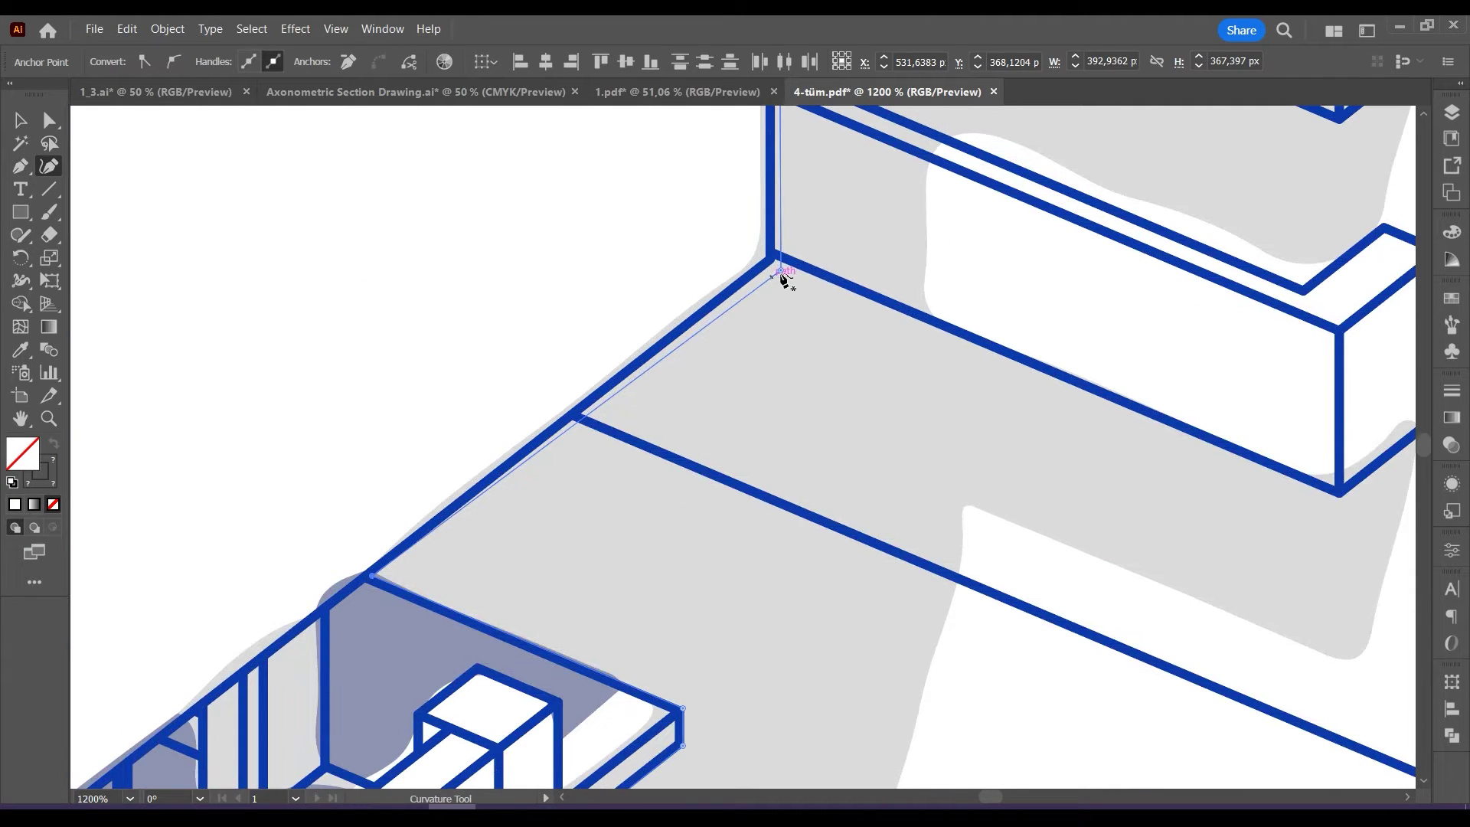
left_click(775, 261)
key("ctrl+0")
left_click(21, 122)
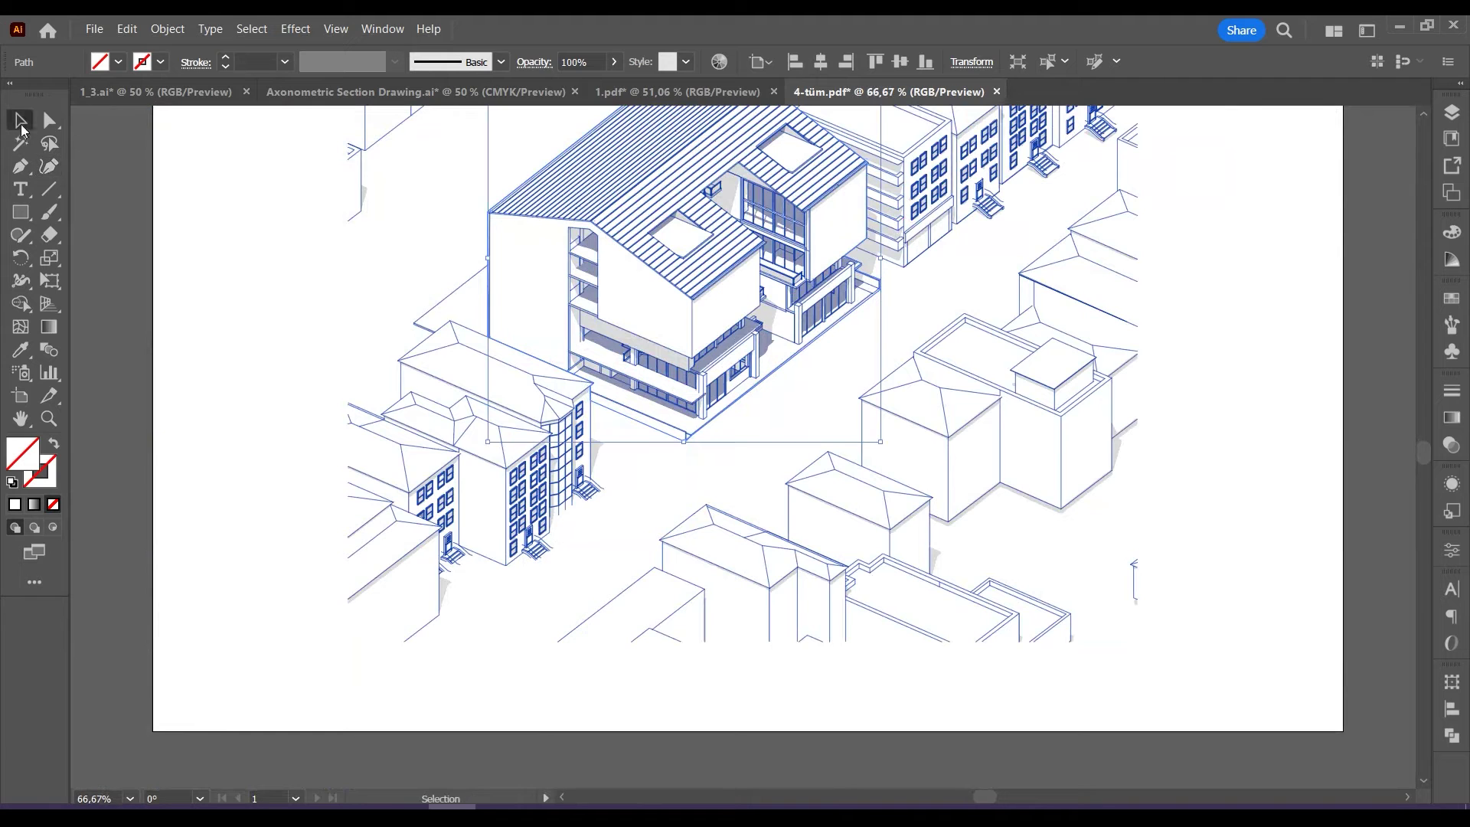
Make a clipping mask from the closed outline so only the main building remains.
key("ctrl+a")
right_click(693, 303)
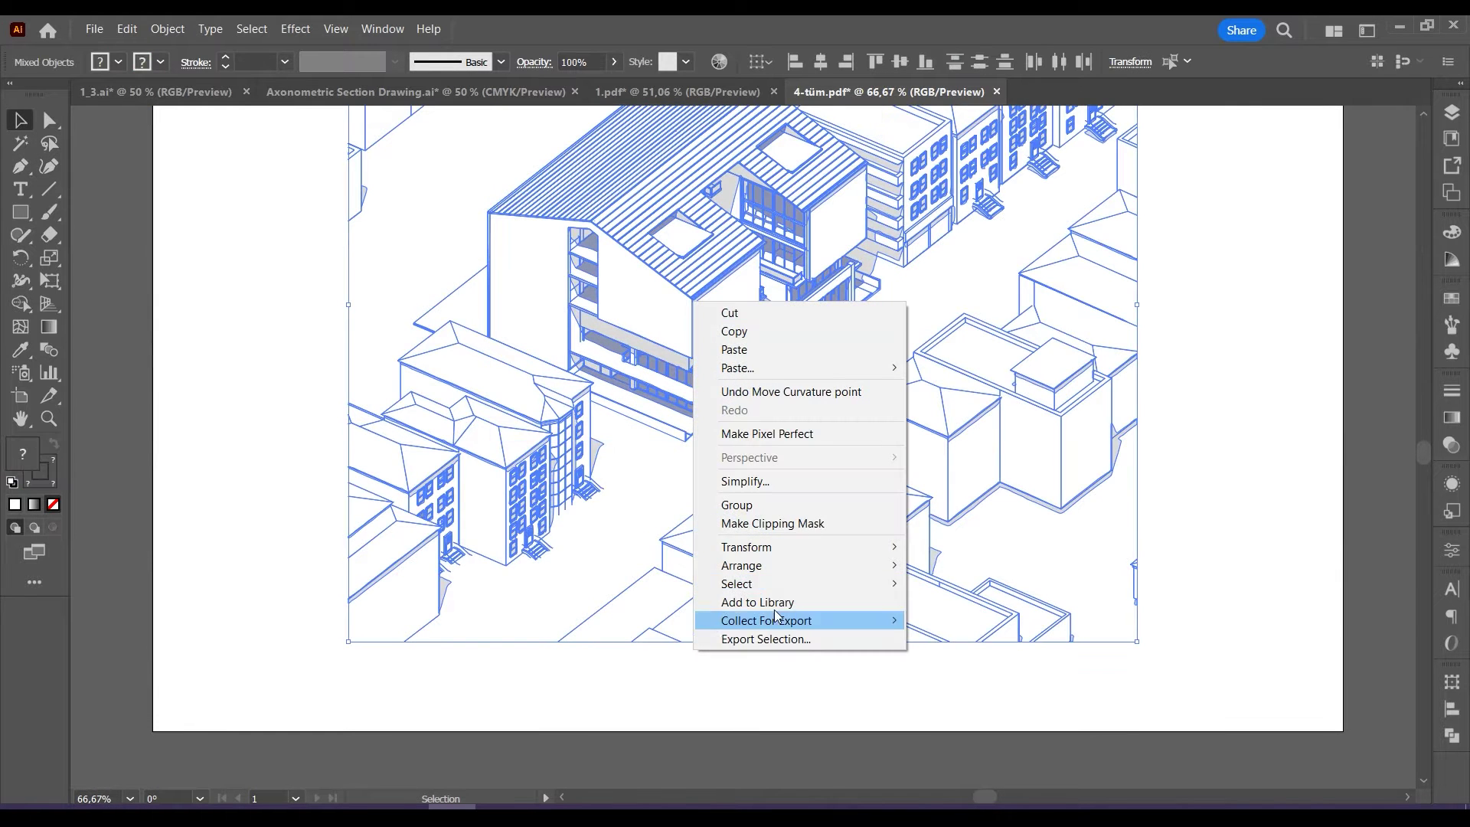
left_click(775, 523)
left_click(1267, 351)
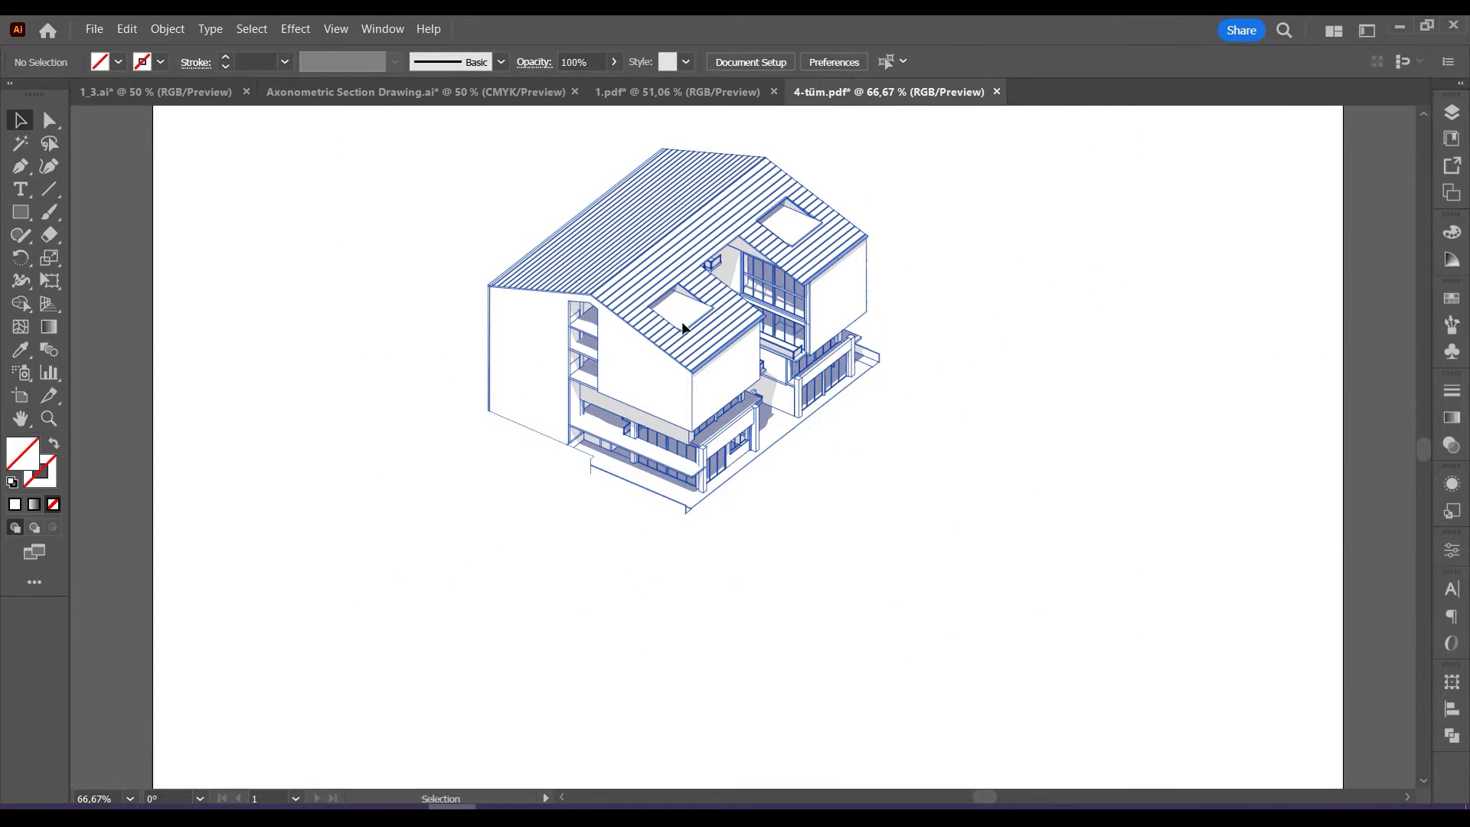
Copy the clipped main building into Axonometric Section Drawing.ai and place it over the dashed building outline.
left_click(684, 328)
left_click(1043, 348)
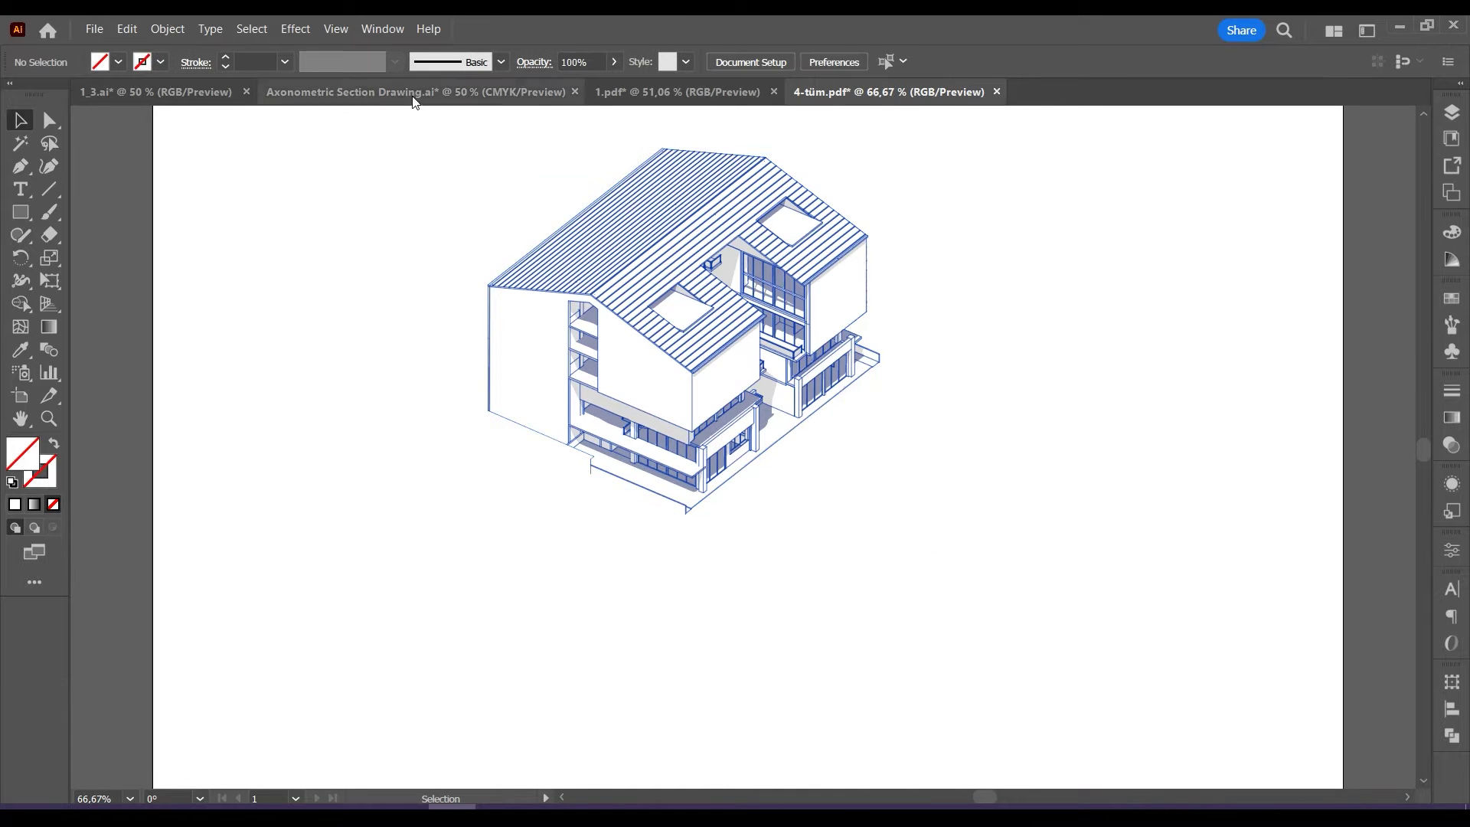
left_click(416, 92)
left_click(127, 29)
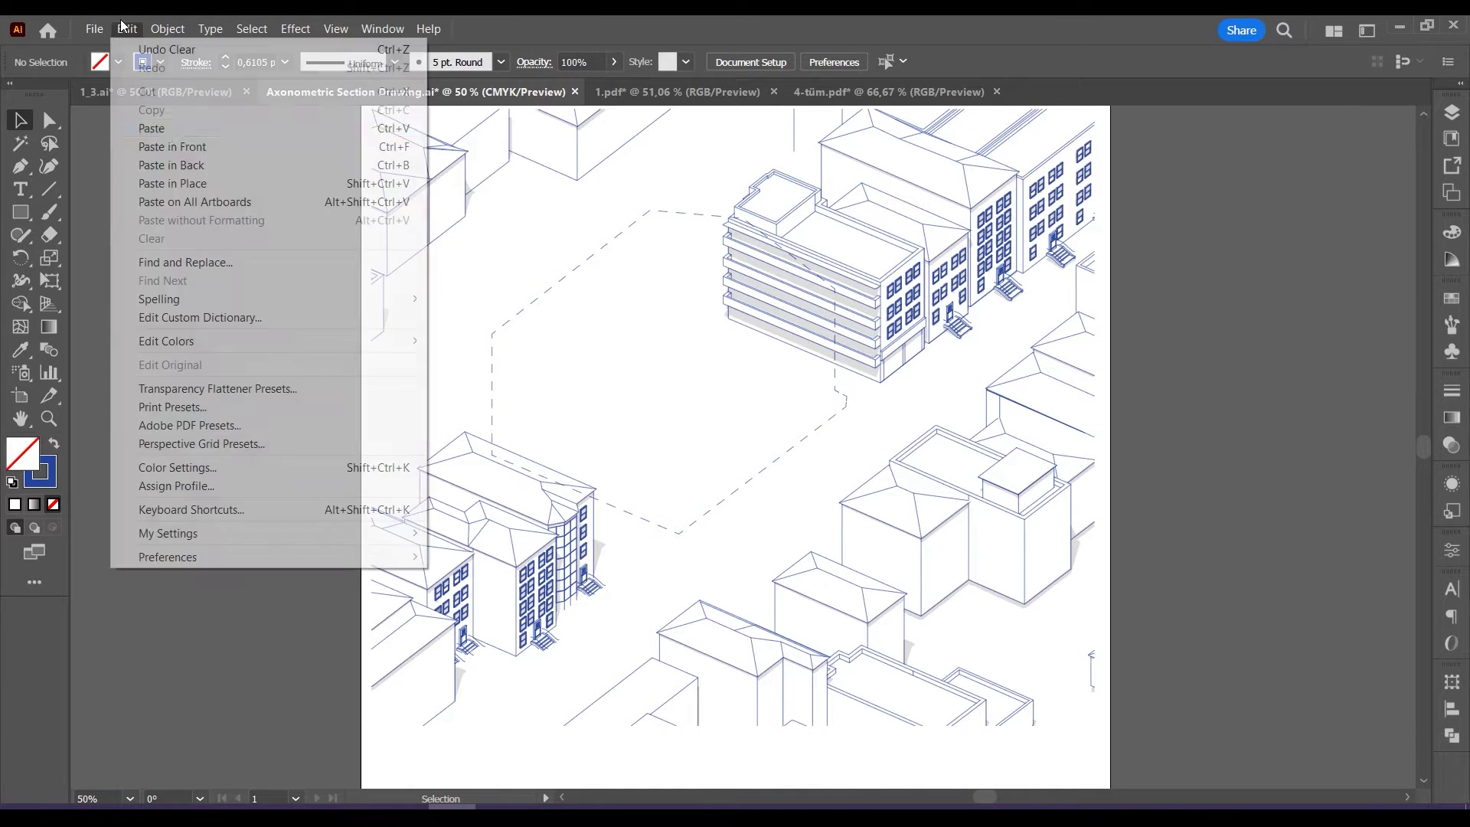
left_click(153, 180)
left_click(666, 183)
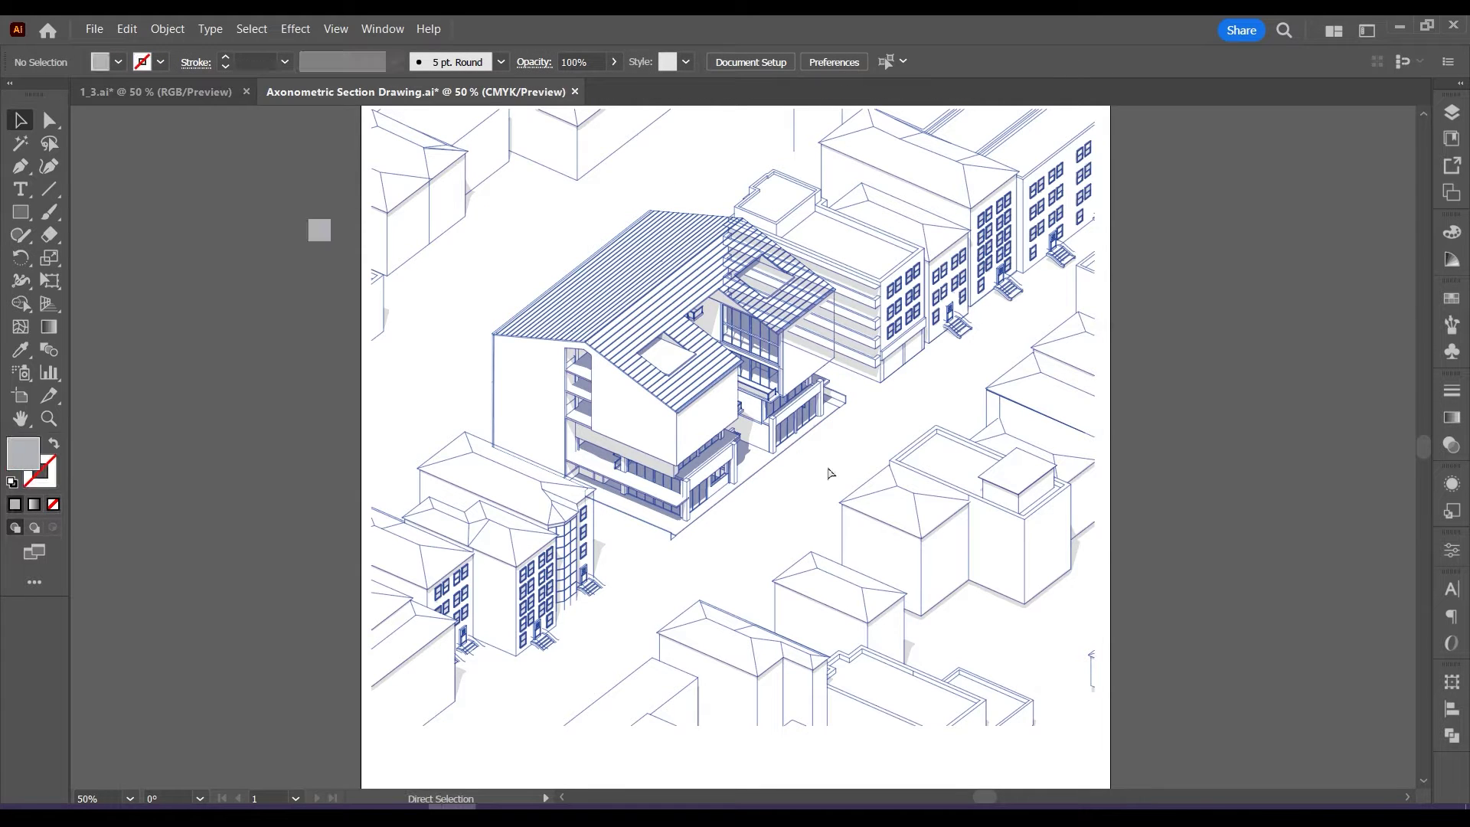
Isolate the nested drawing group inside the main building's clipping group.
key("v")
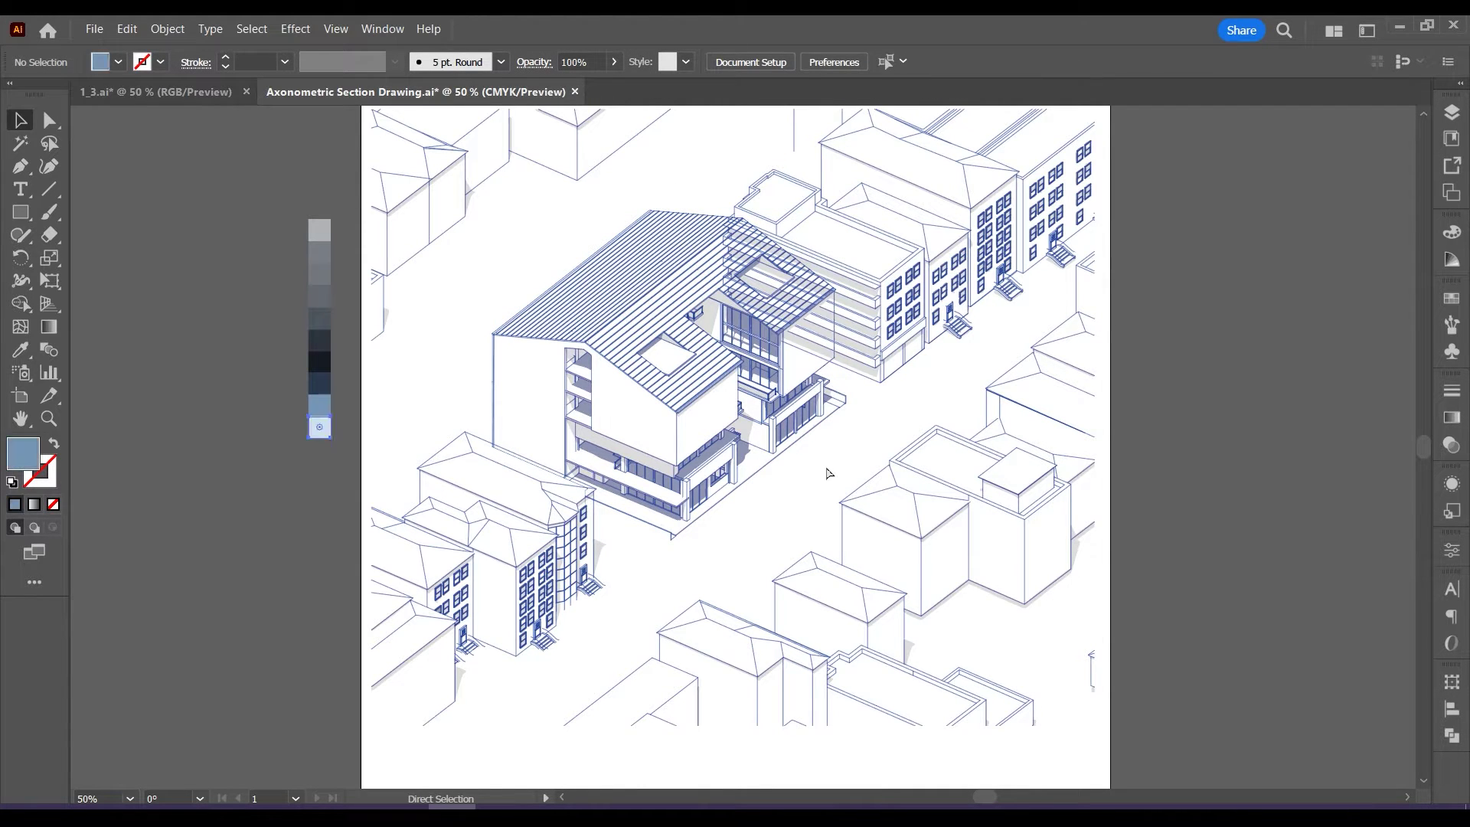
left_click(676, 433)
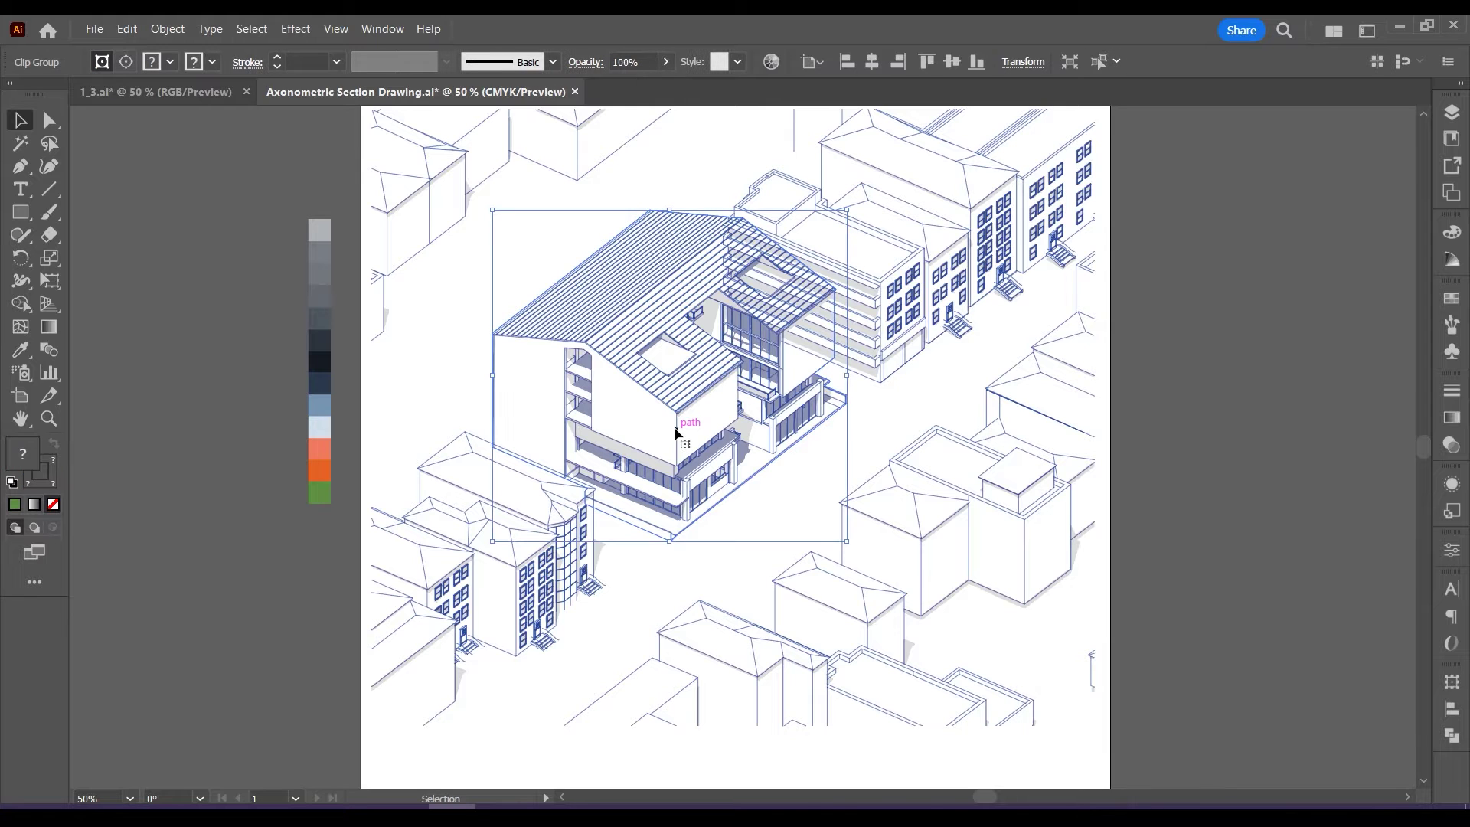
double_click(676, 432)
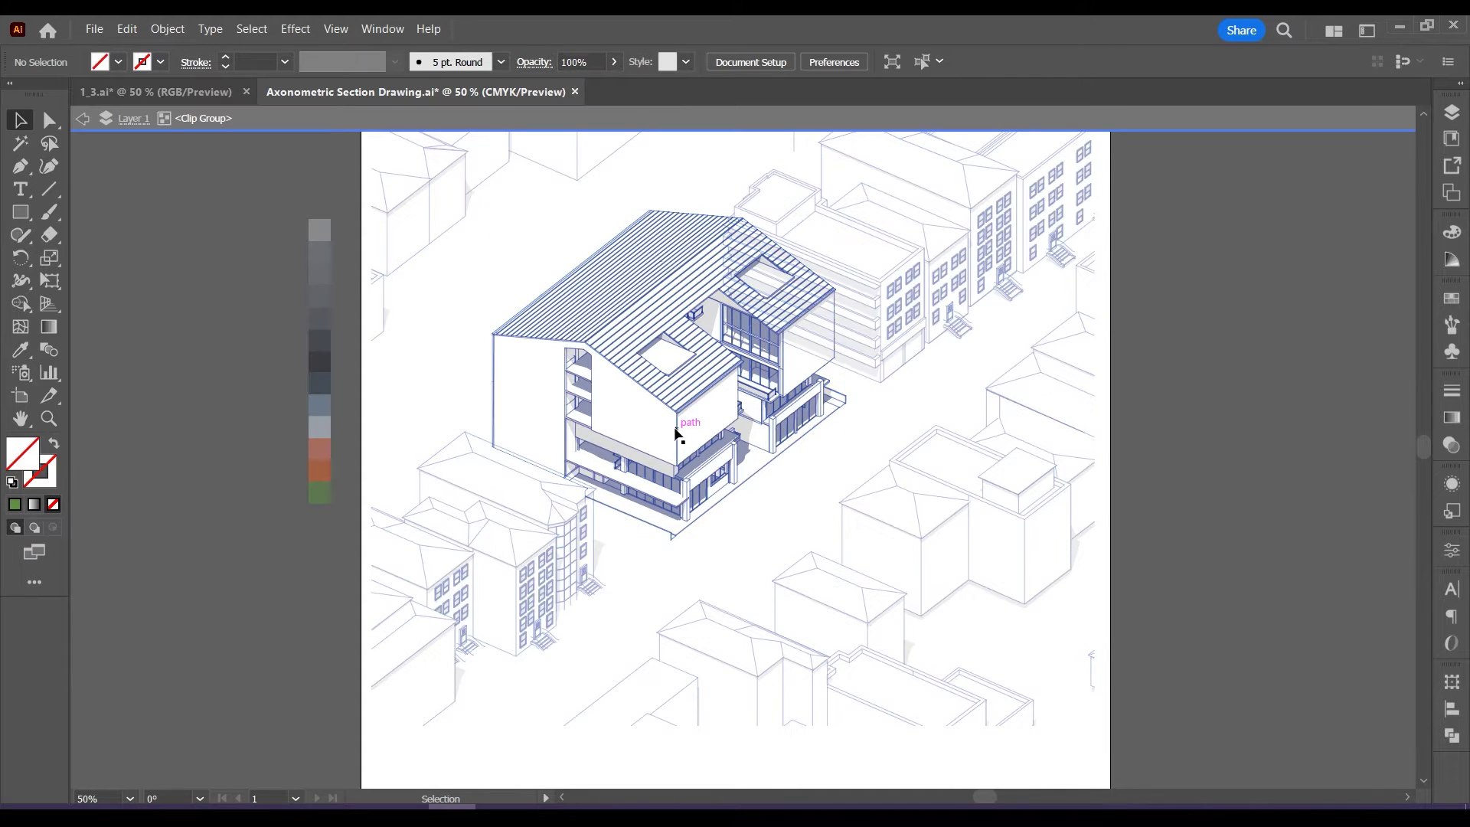
left_click(676, 433)
double_click(677, 442)
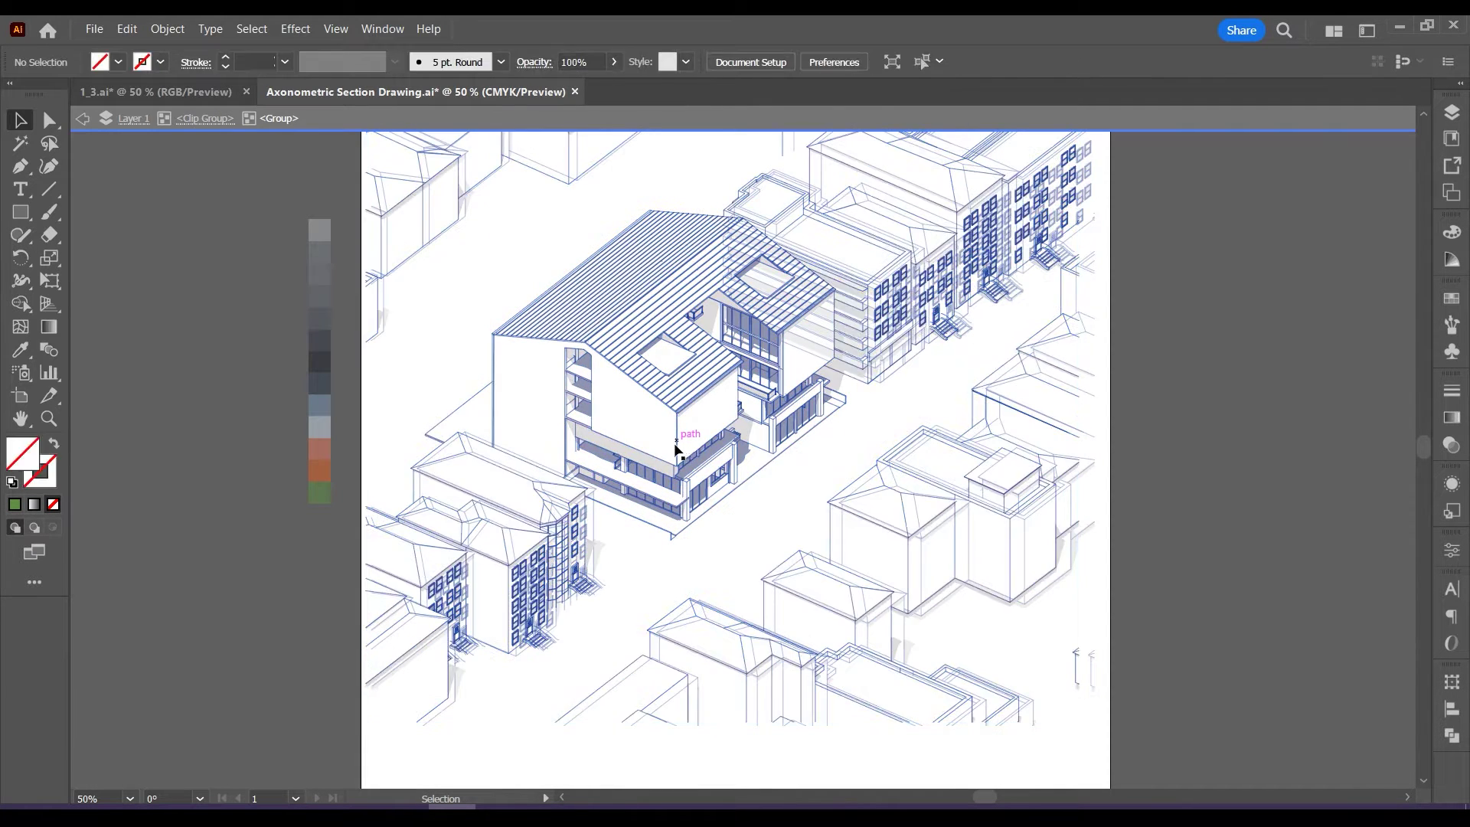
left_click(677, 437)
Convert the main building's line paths into a Live Paint group and exit isolation.
left_click_drag(894, 540, 537, 250)
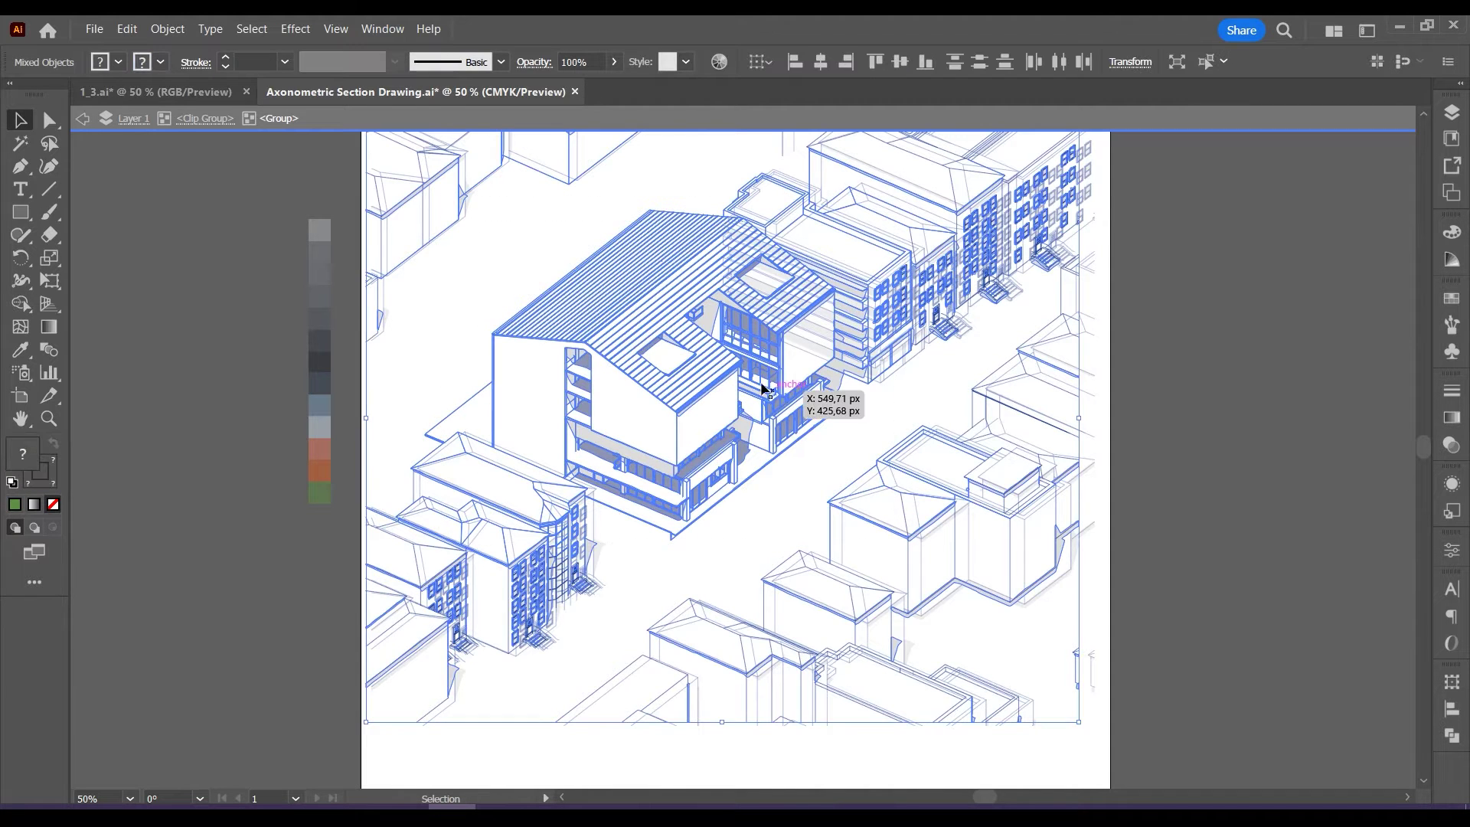
left_click(786, 373, "shift")
left_click_drag(22, 304, 88, 327)
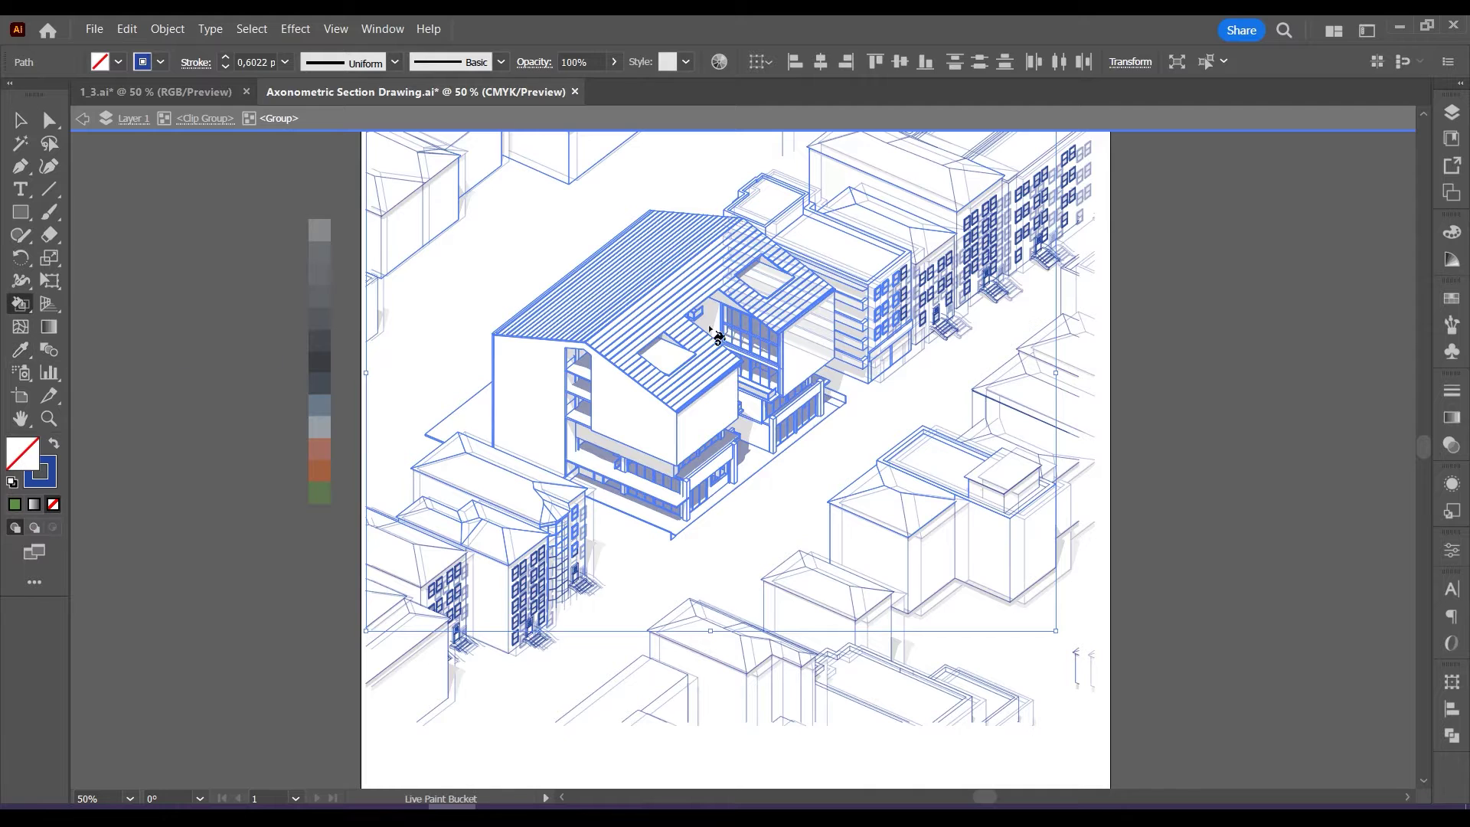
left_click(668, 395)
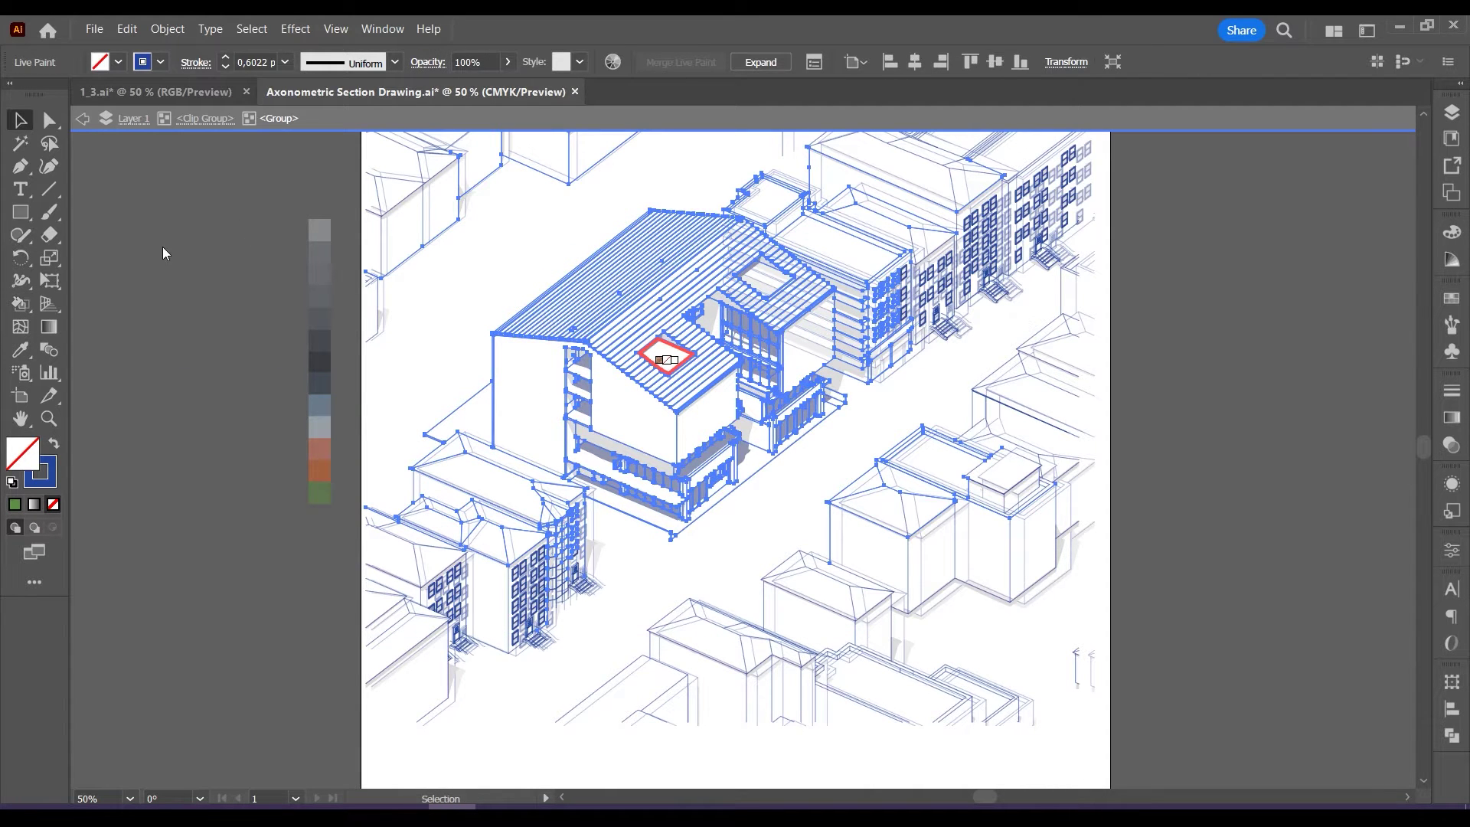
left_click(211, 283)
double_click(211, 282)
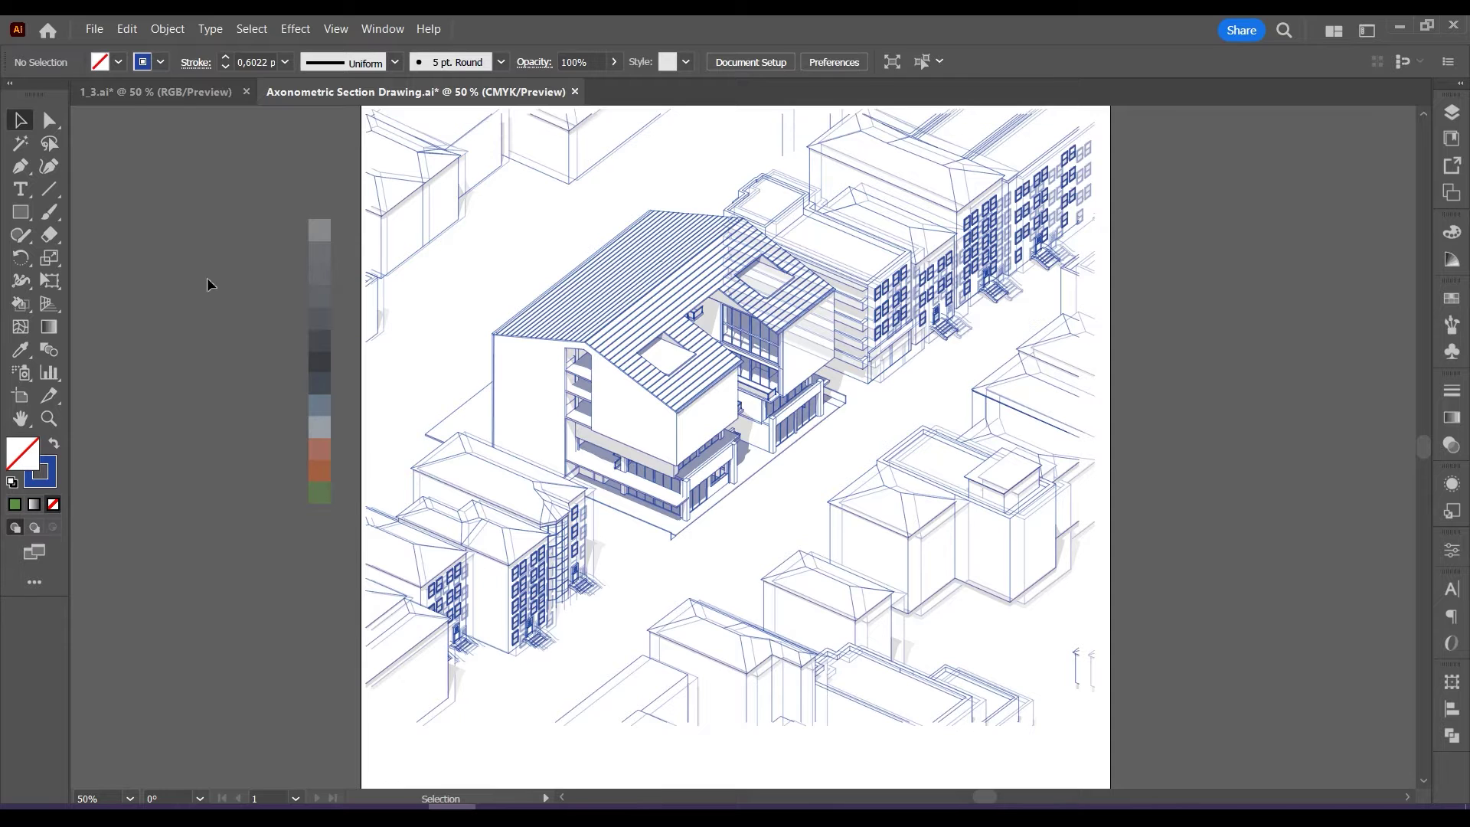
Flood all Live Paint faces of the main building with the dark slate colour from the palette.
left_click(20, 350)
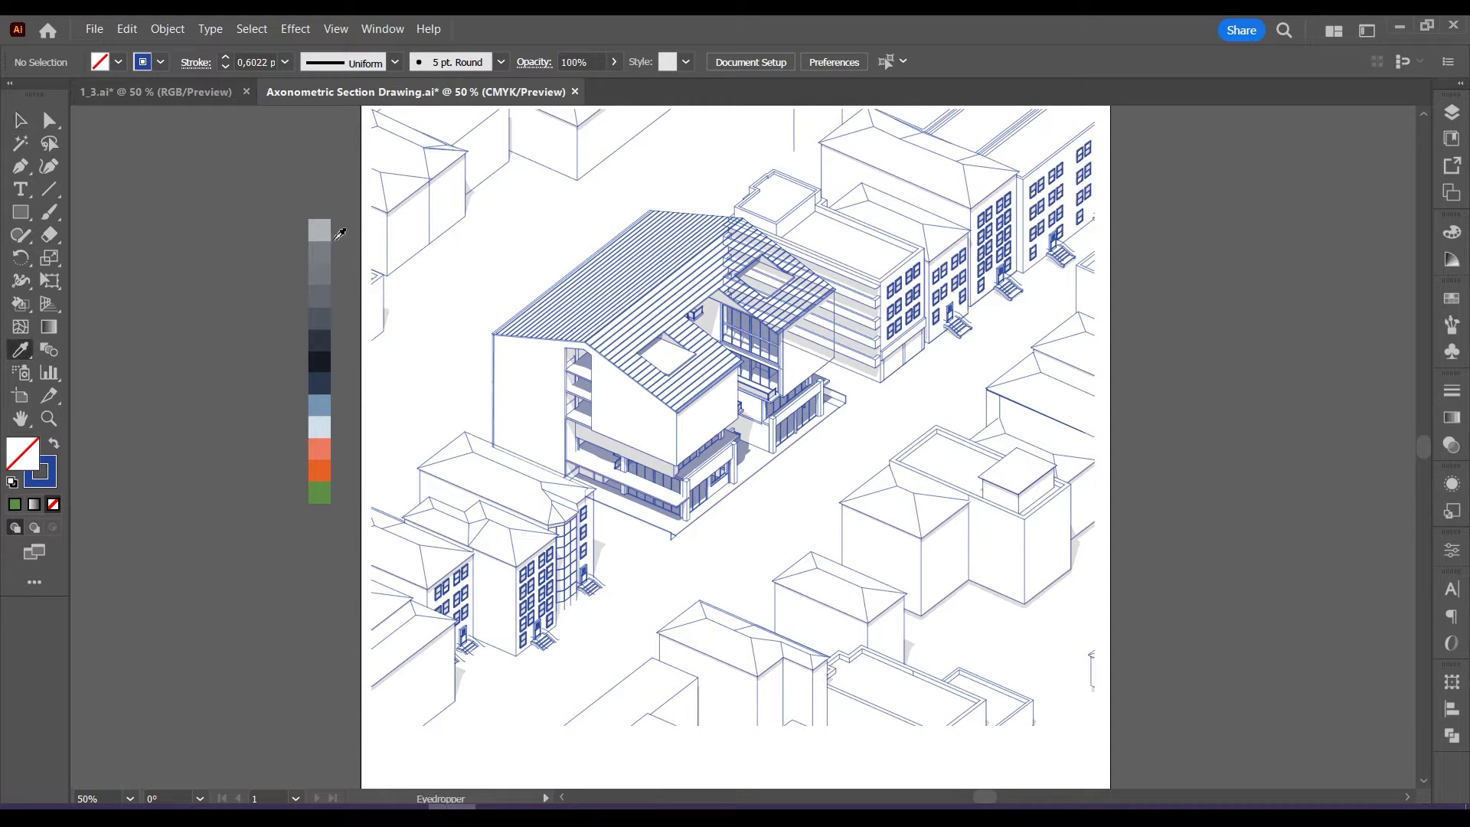
left_click(320, 229)
key("k")
triple_click(701, 410)
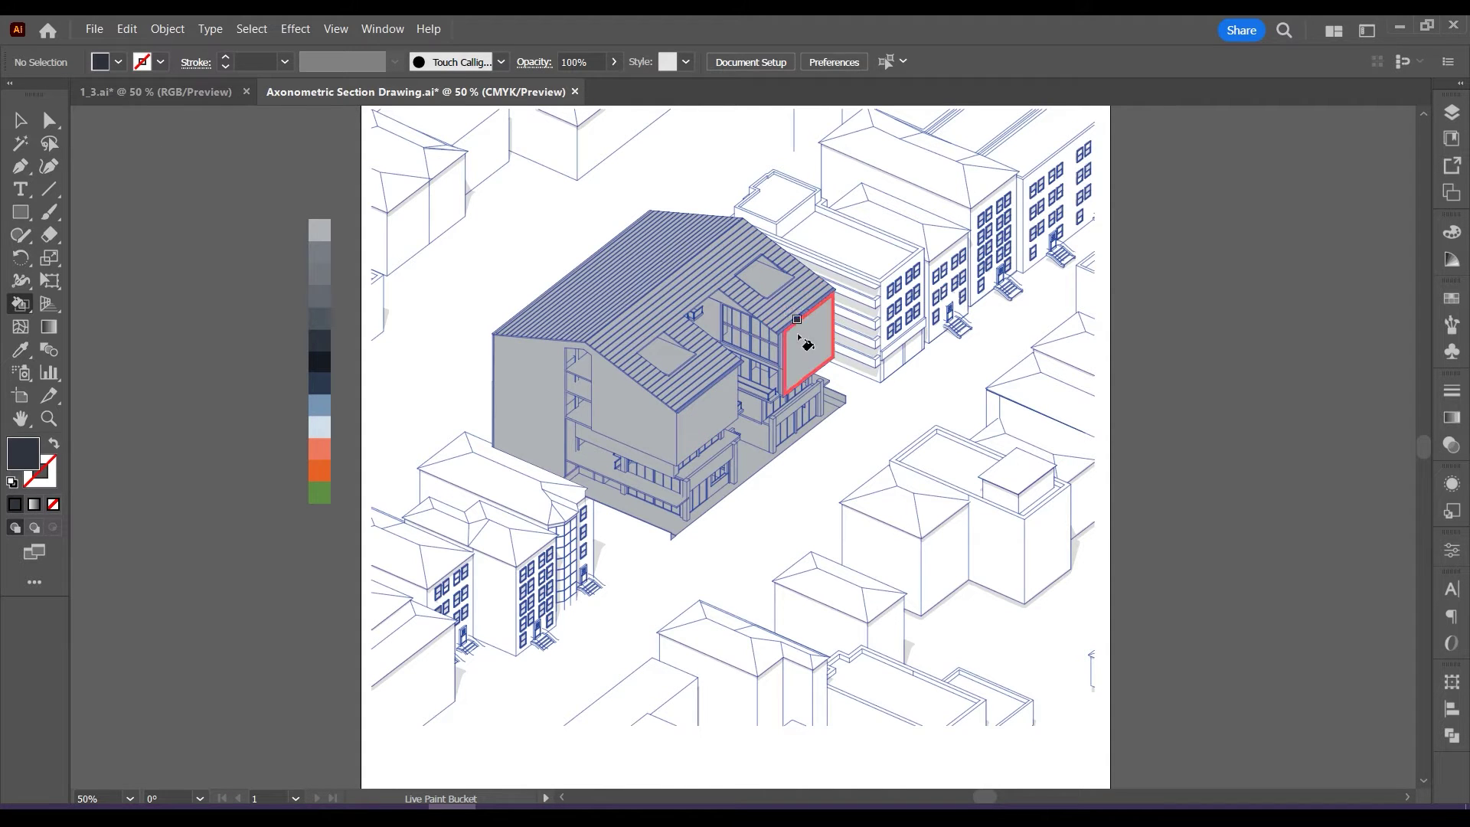
triple_click(798, 335)
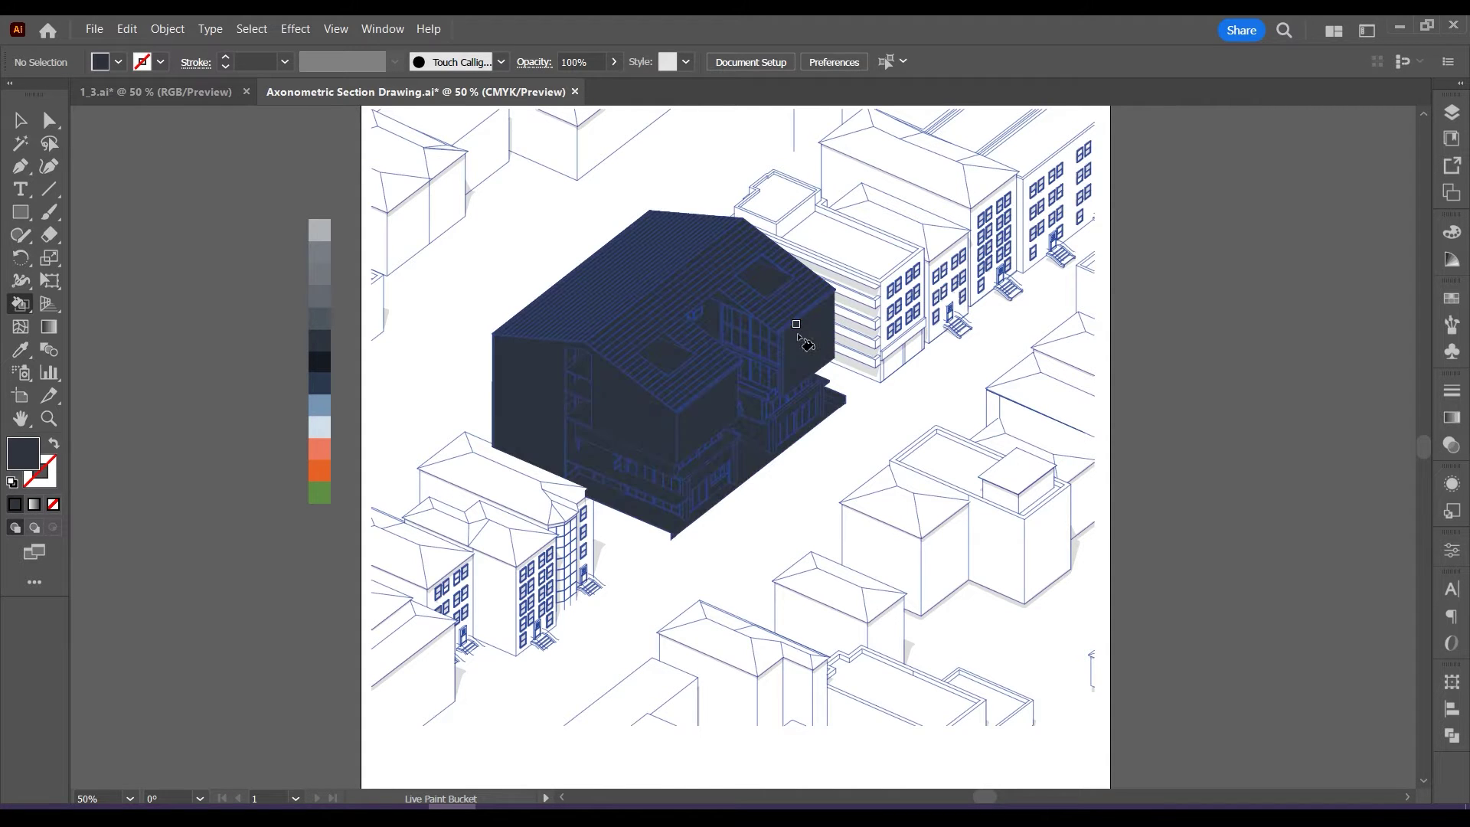
Give the main building's lines a white (#FFFFFF) stroke with a weight of 0.15 pt.
left_click(21, 120)
left_click(599, 352)
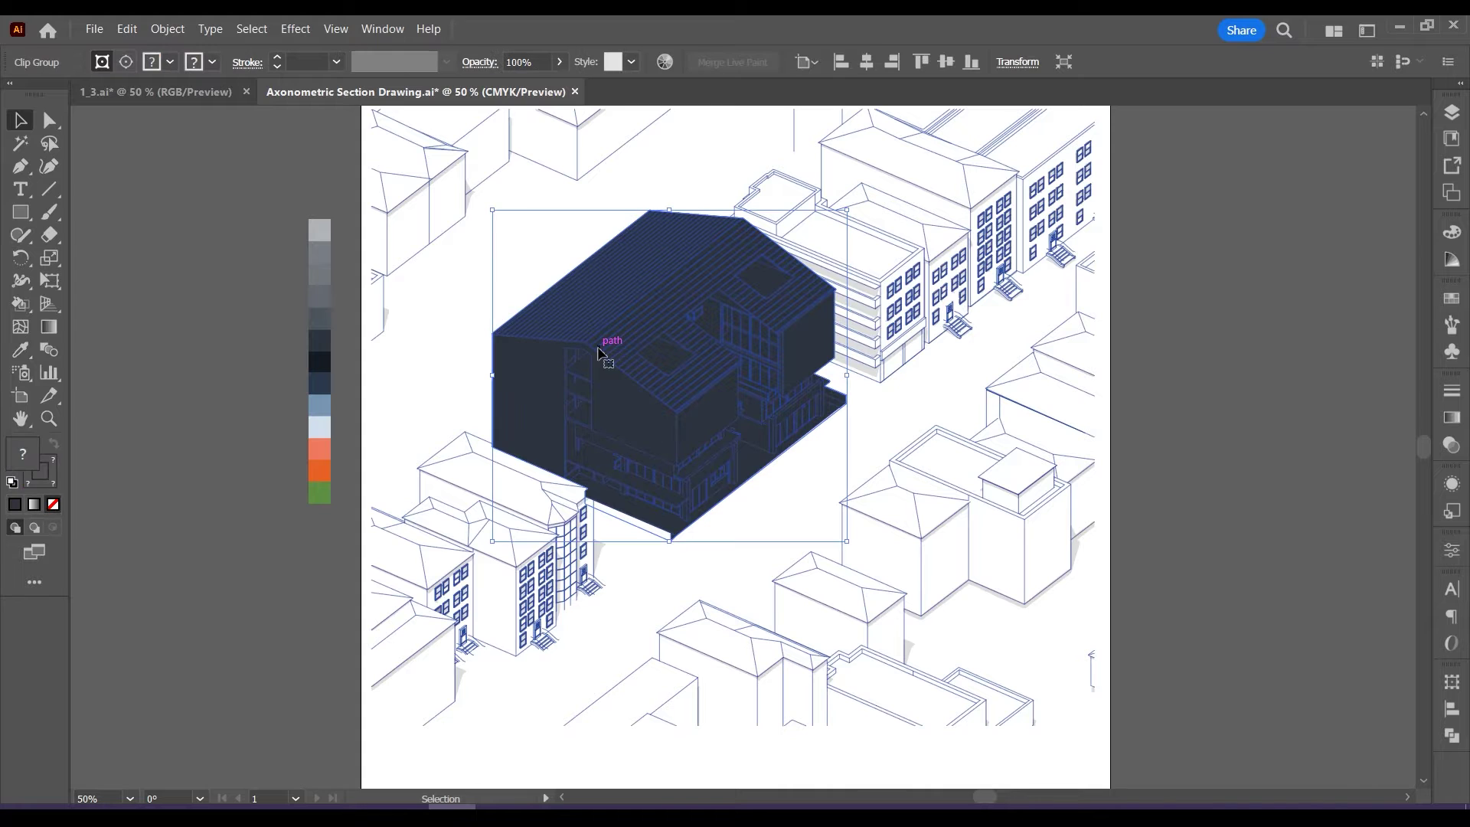
double_click(52, 479)
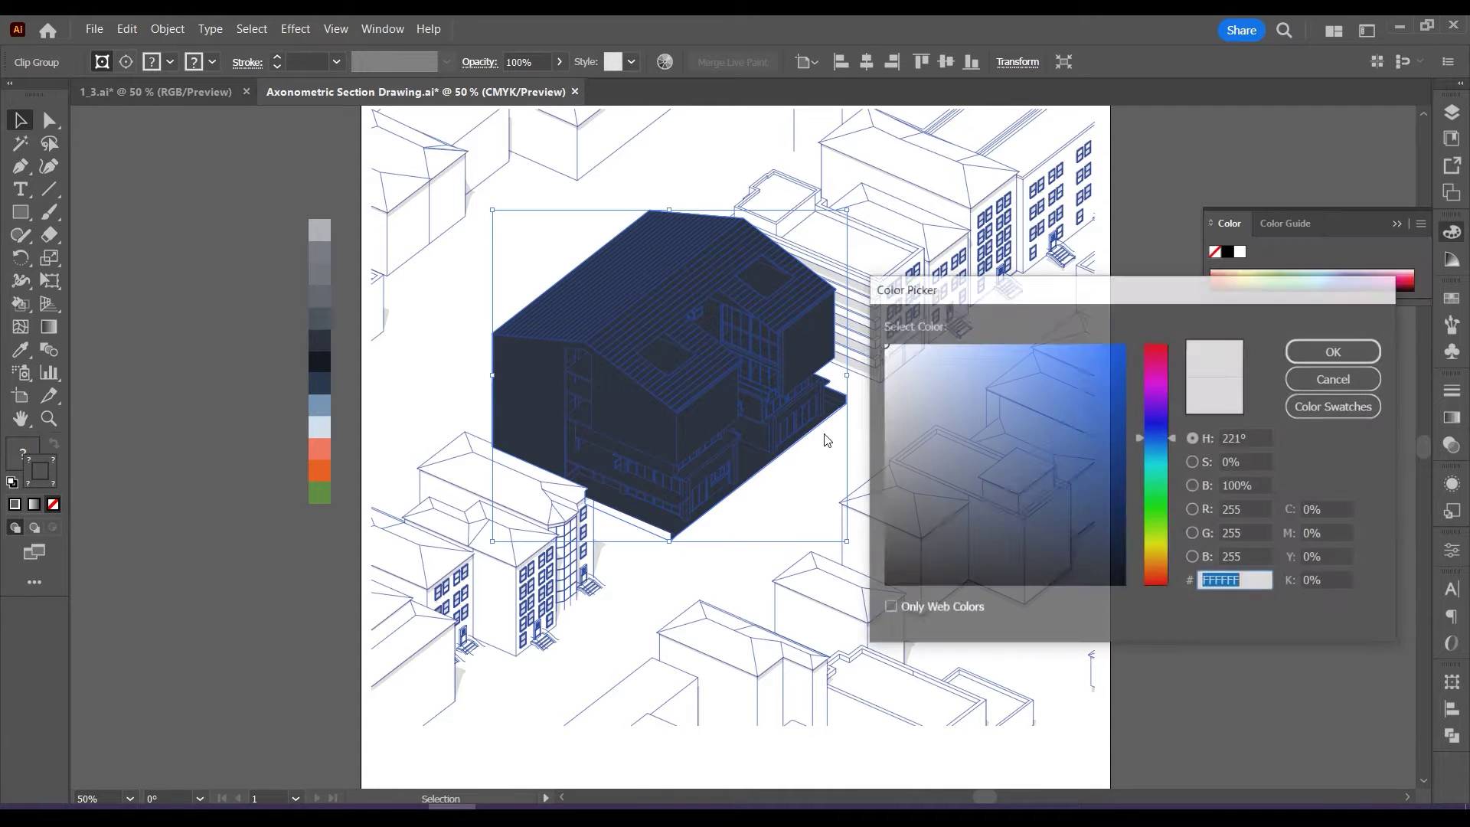
left_click(1336, 353)
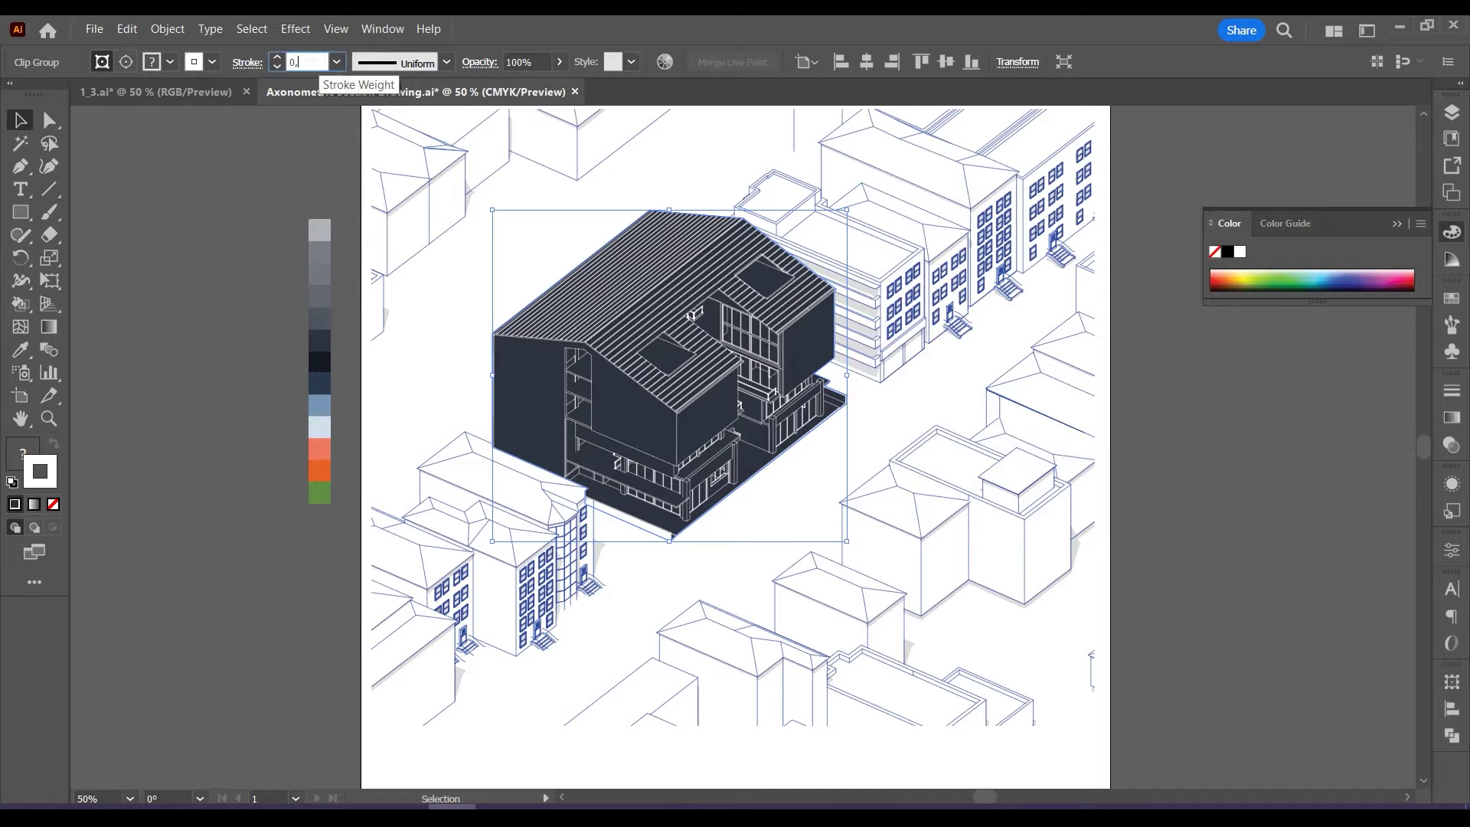
key("Return")
left_click(1278, 415)
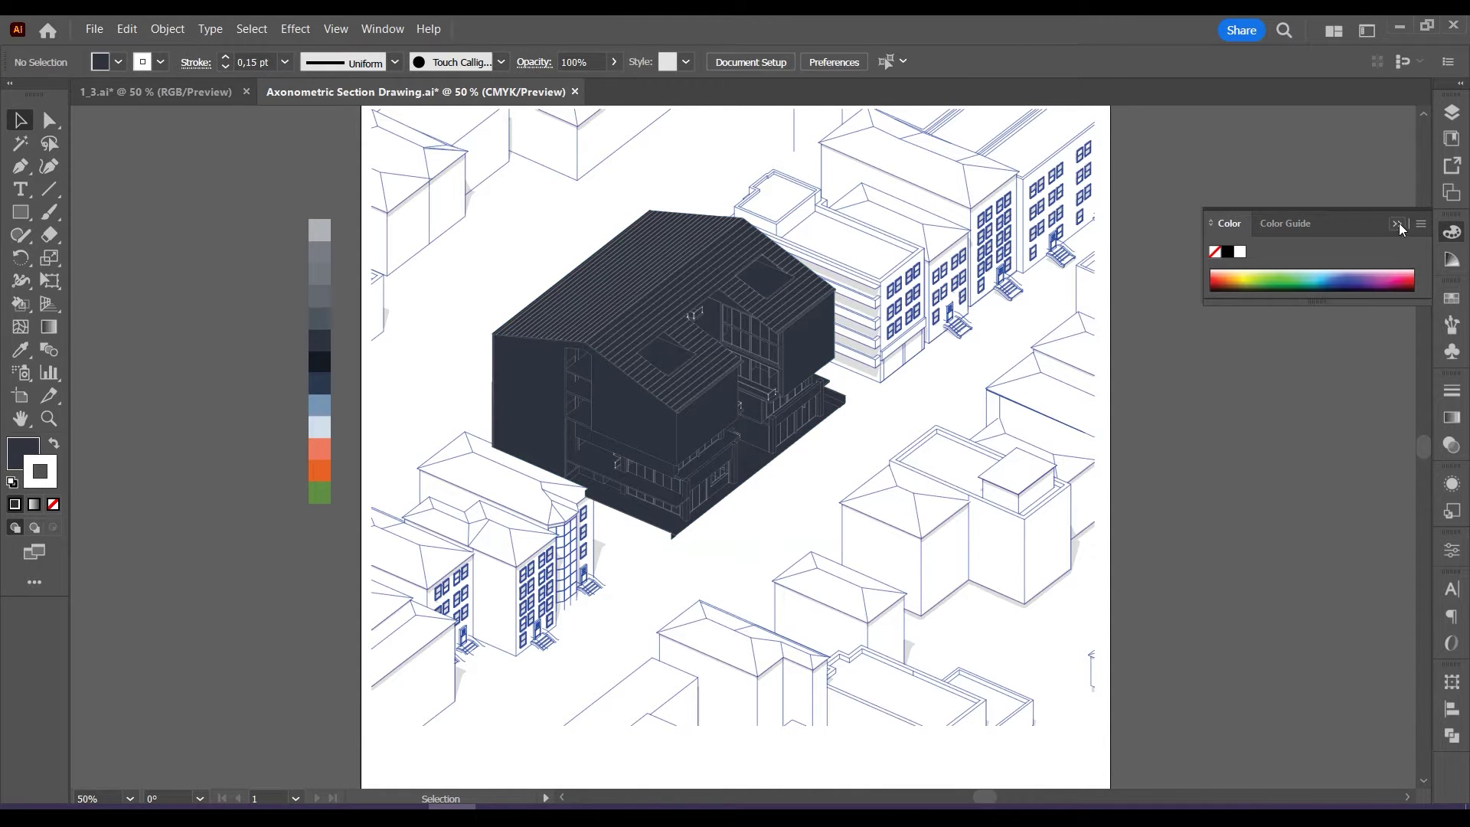
left_click(1398, 223)
Isolate the main building's Live Paint group and draw a path along its front base edge to enclose the open strip, and exit isolation.
scroll(647, 538, "up", 2)
left_click(705, 519)
double_click(706, 519)
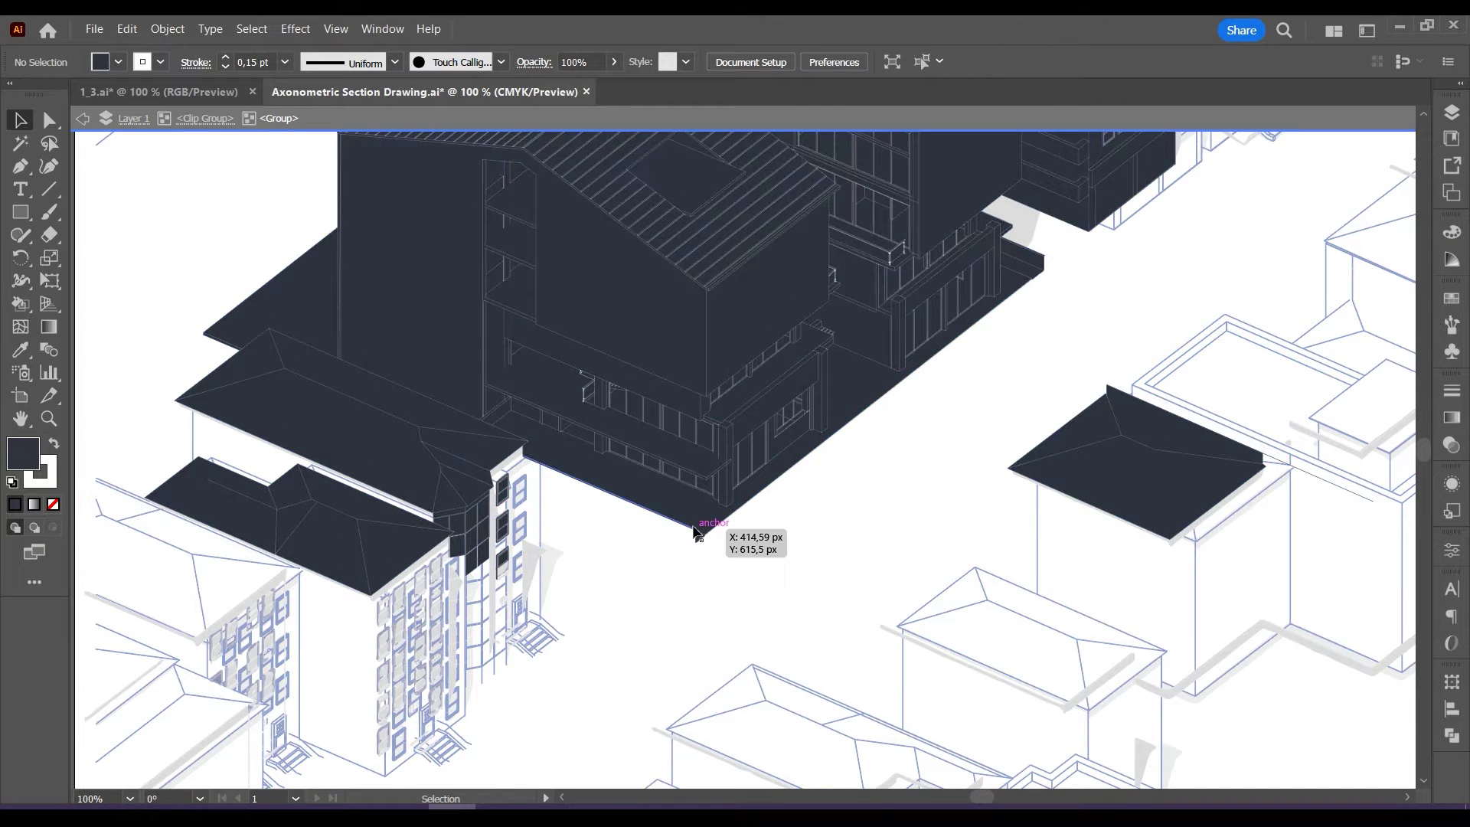
double_click(683, 536)
left_click(681, 527)
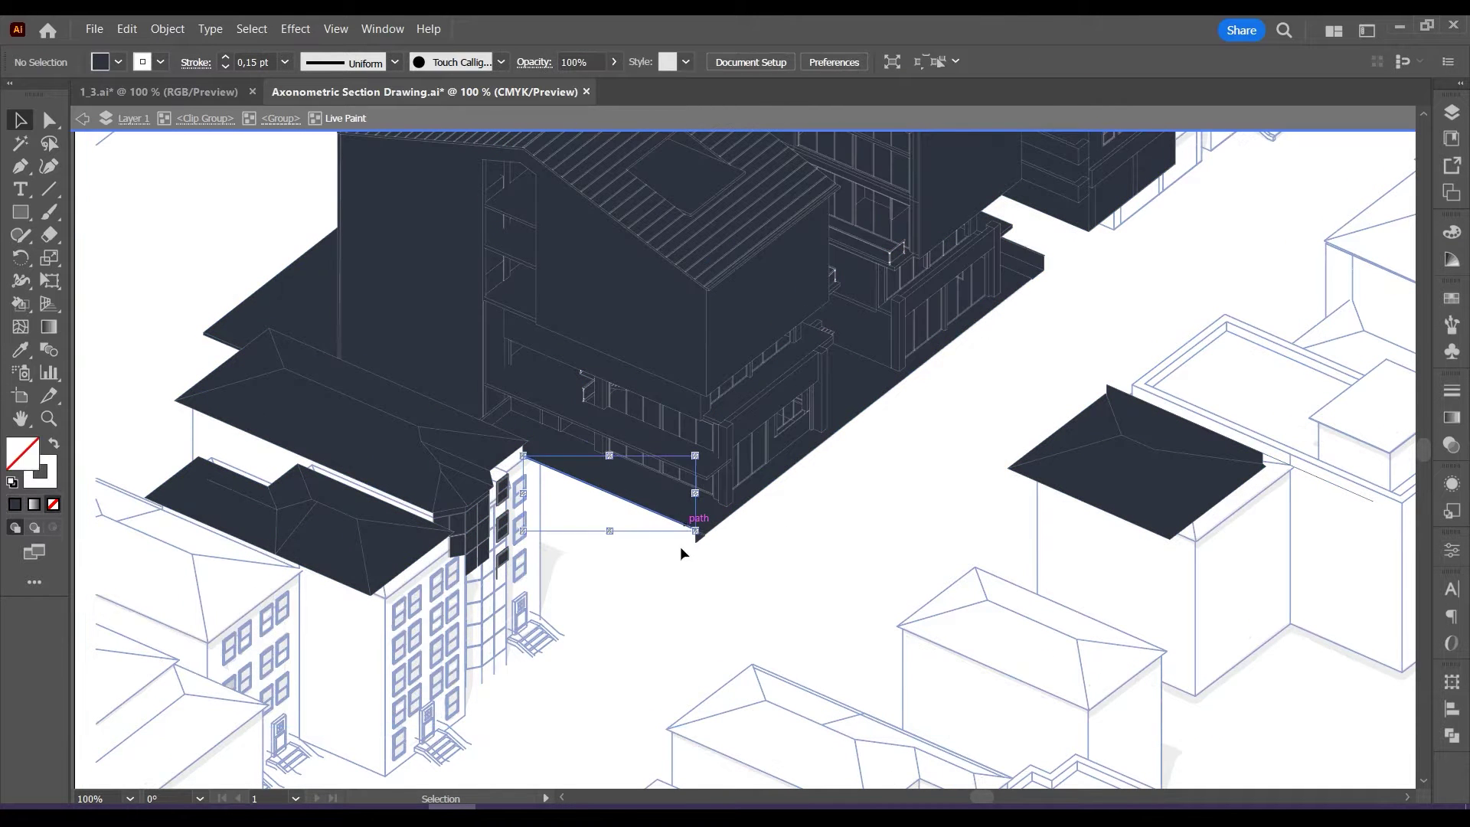
left_click(680, 545)
left_click(21, 165)
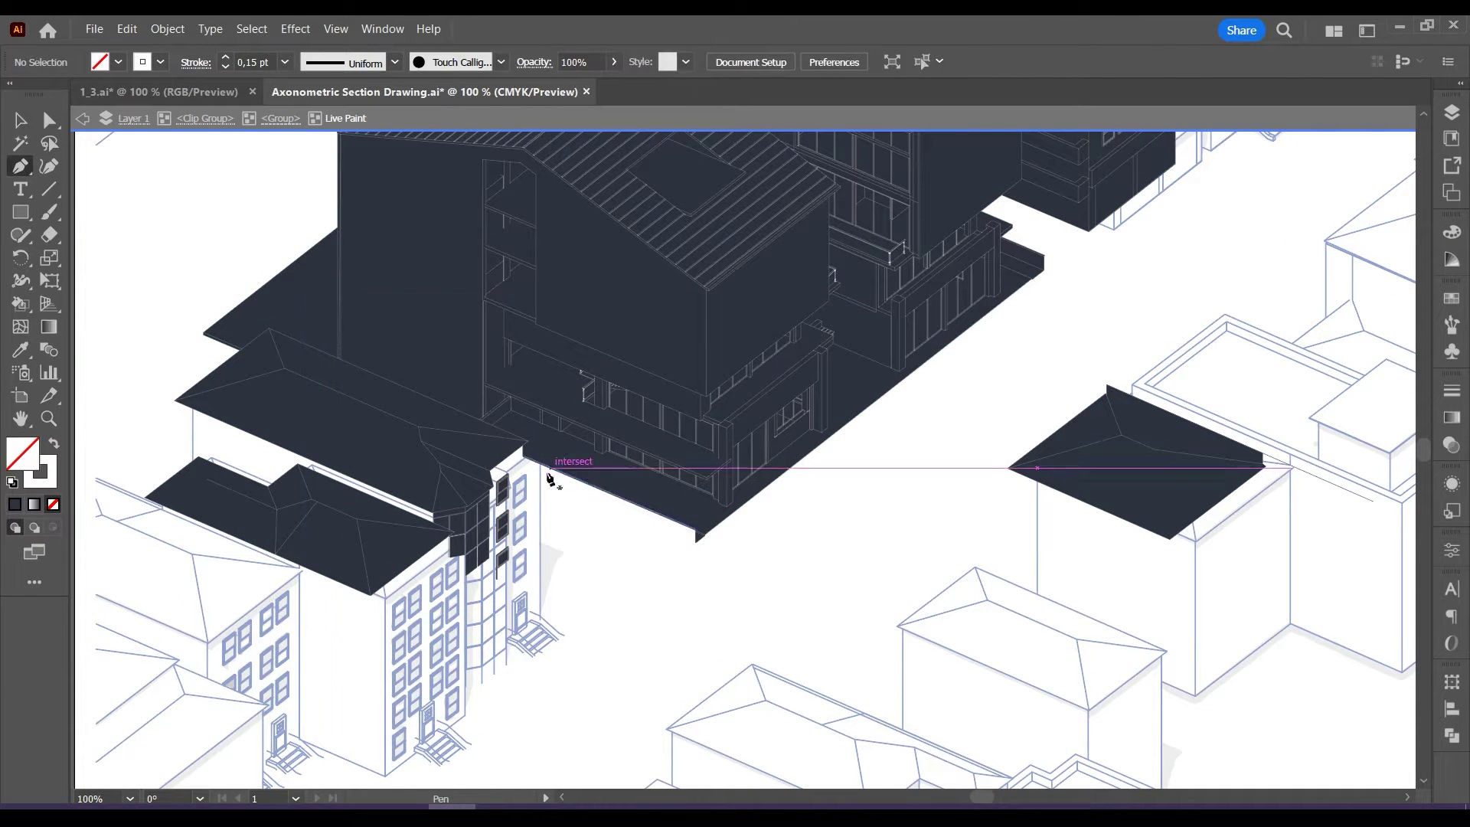
left_click(695, 542)
left_click(524, 463)
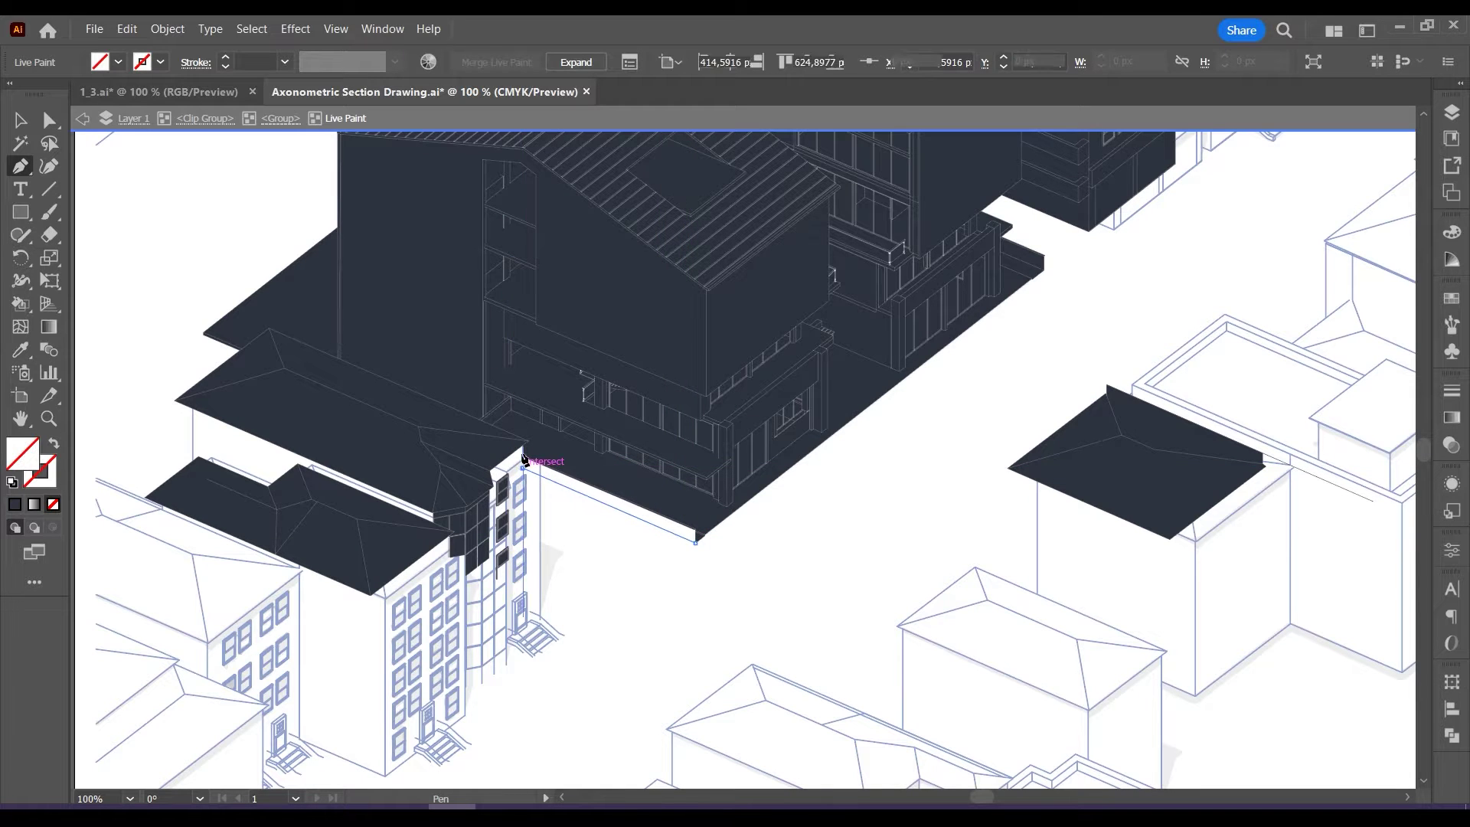
left_click(523, 446)
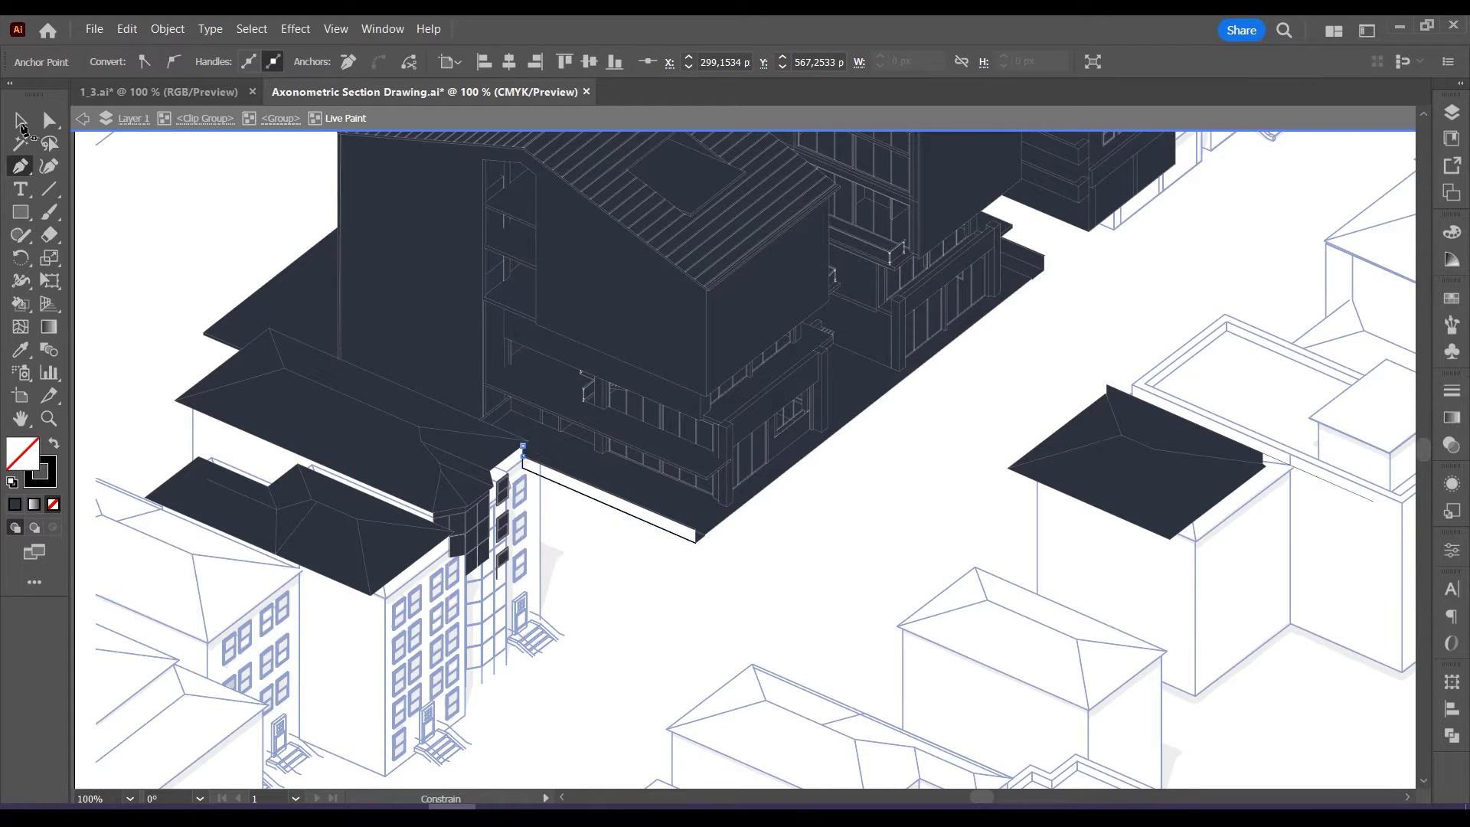
left_click(21, 120)
double_click(818, 557)
Fill the new base strip with the dark slate building colour and match its outline to the building's thin white lines.
left_click(21, 350)
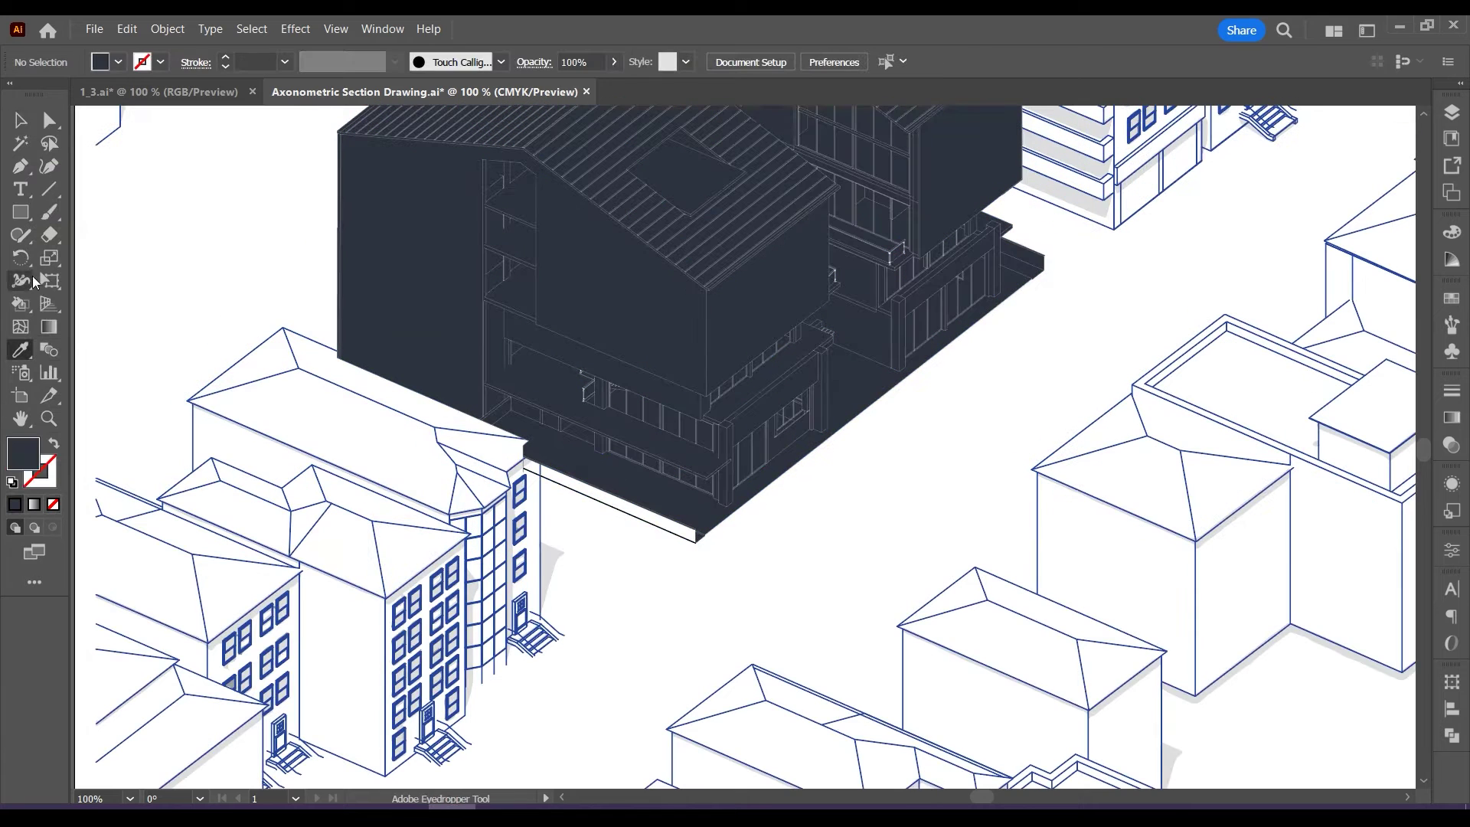
left_click(21, 304)
left_click(622, 505)
key("i")
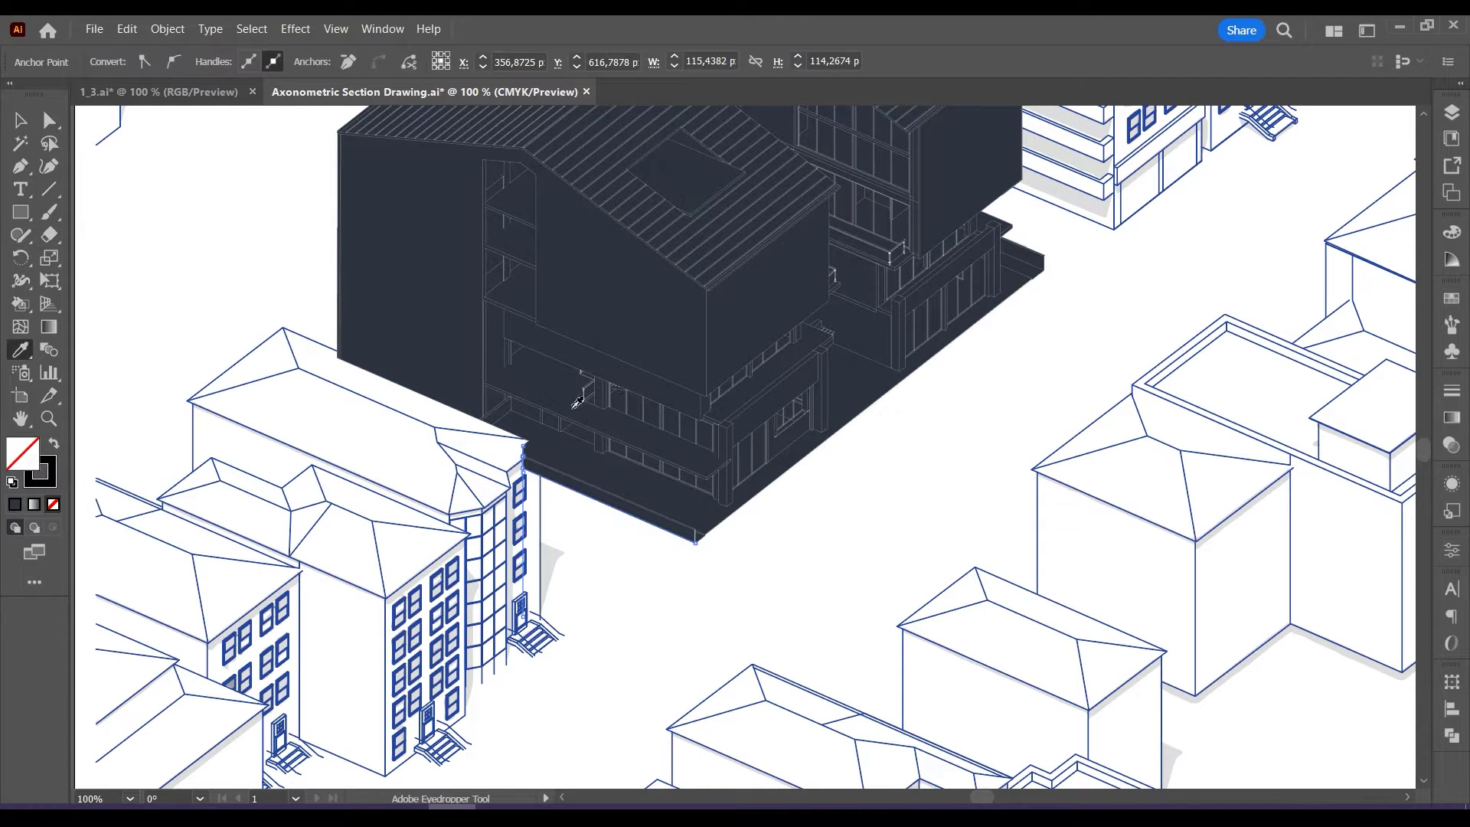
left_click(570, 416)
key("v")
left_click(847, 536)
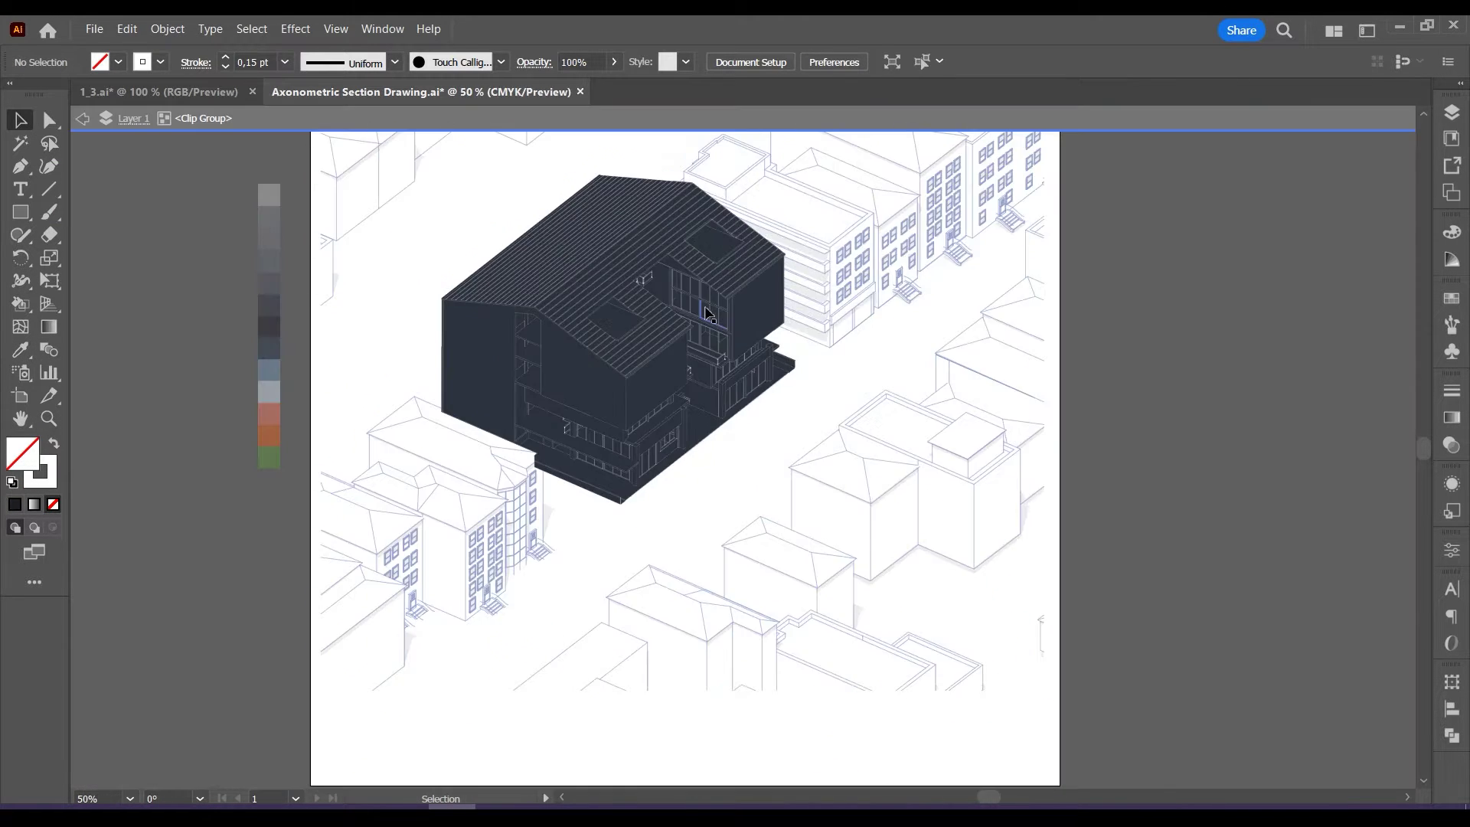
Isolate the main building's nested group, select the shadow group, remove its stroke and fill it with near-black RGB 30, 30, 30.
double_click(706, 309)
left_click(706, 314)
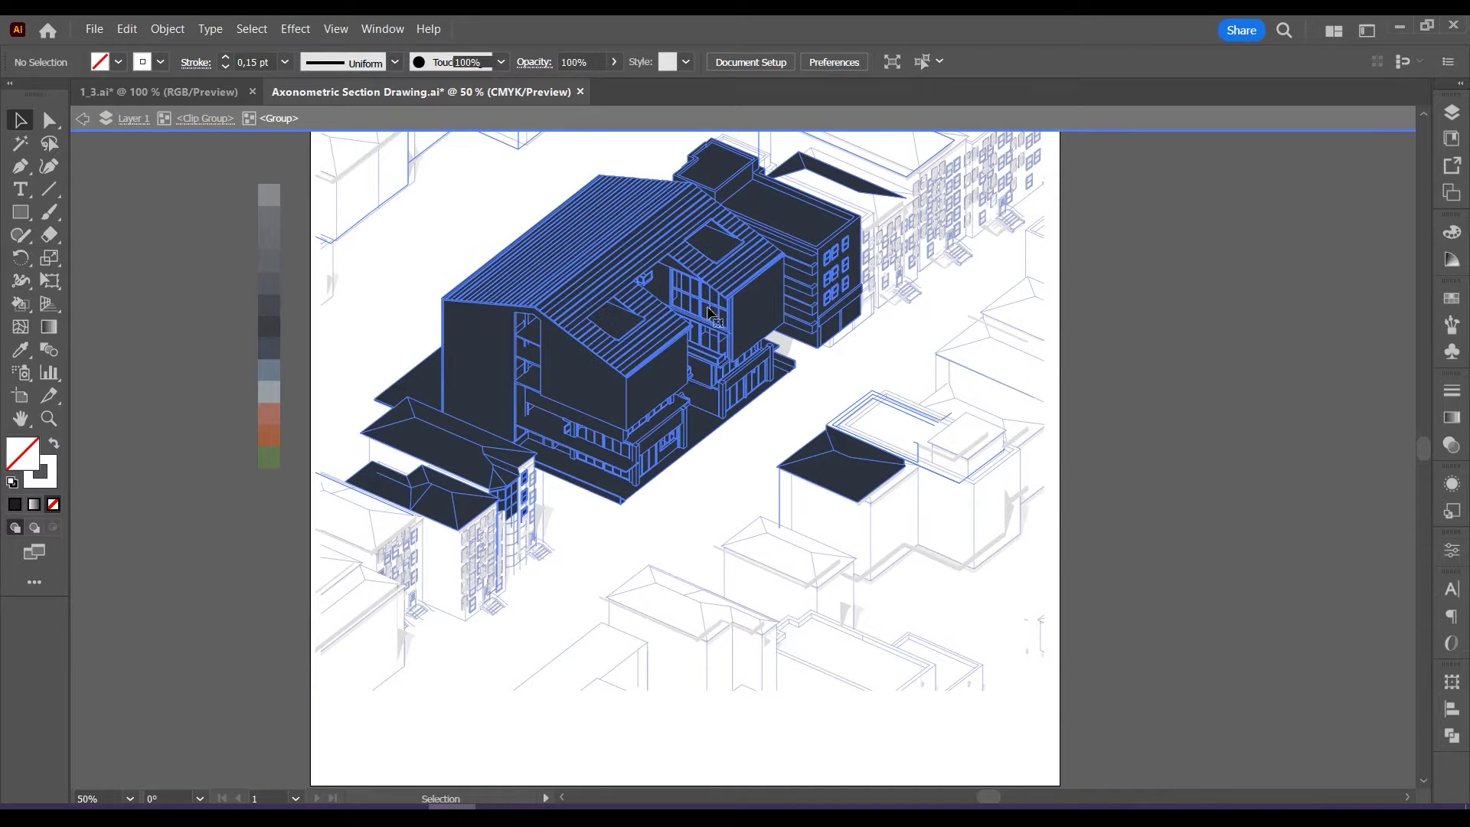
left_click(1115, 312)
left_click(788, 348)
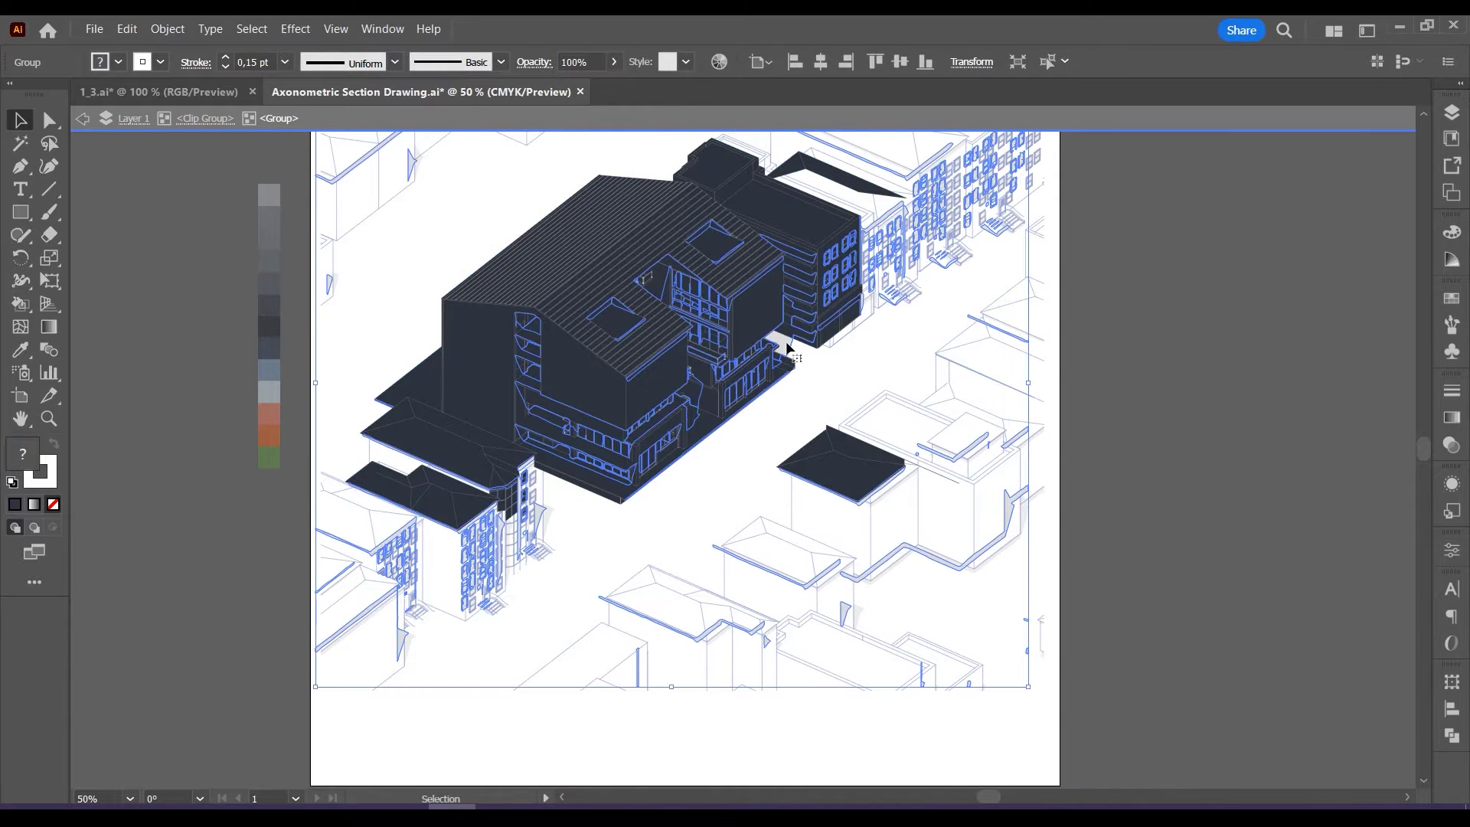
left_click(41, 479)
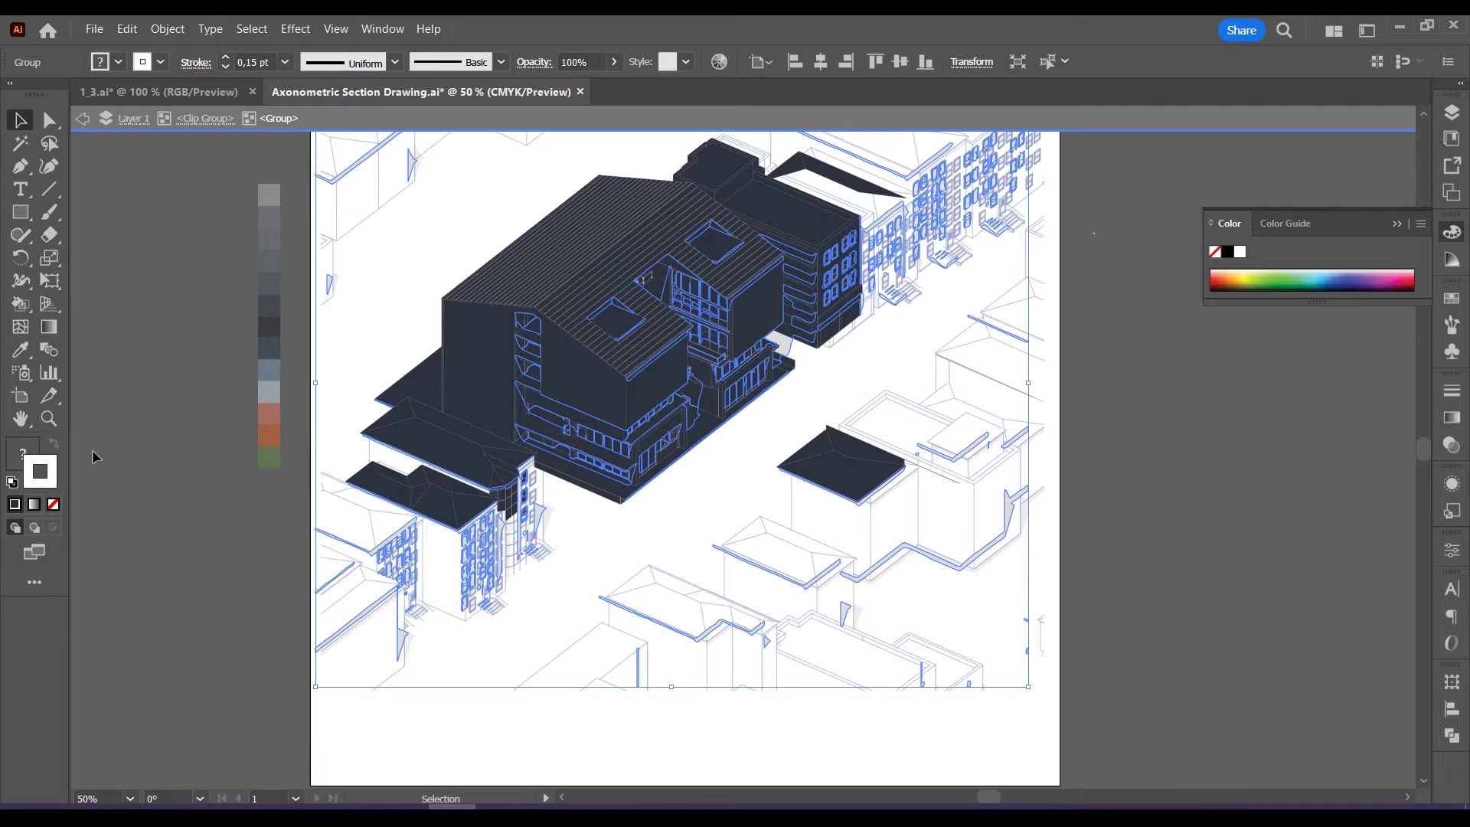
left_click(54, 505)
double_click(35, 445)
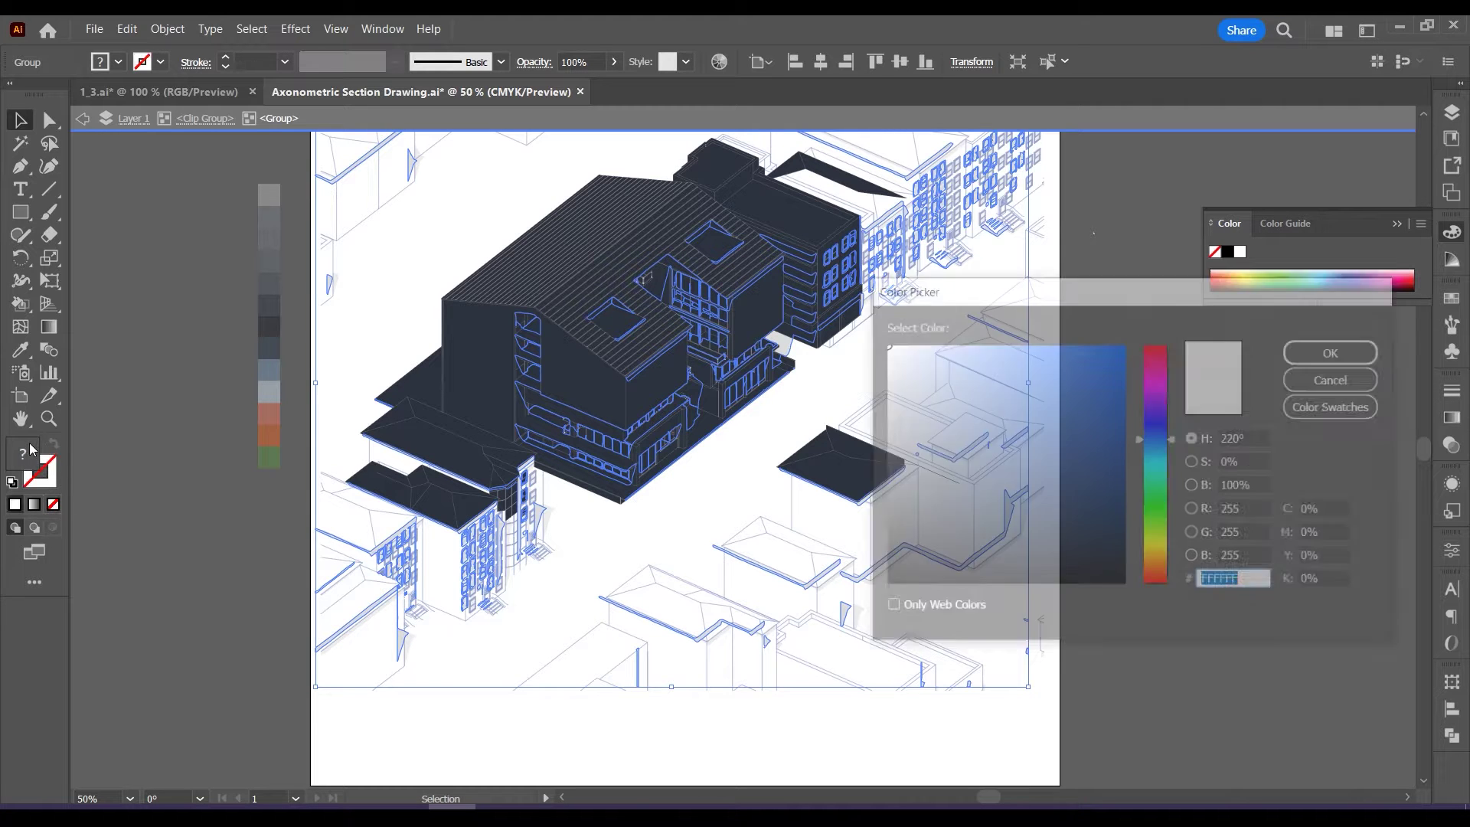
key("Return")
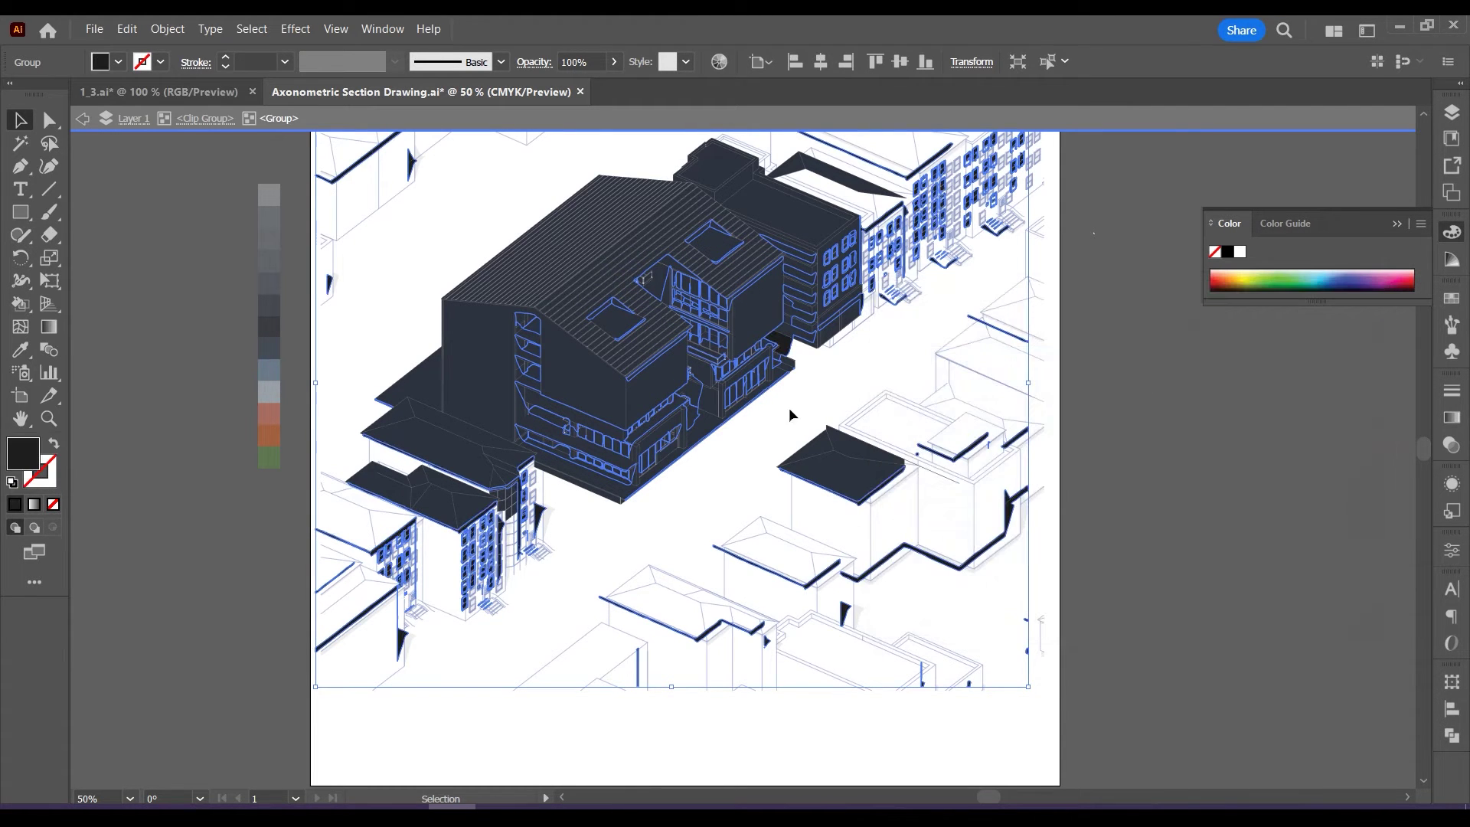
Bring the shadow group to the front, set its opacity to 50%, and exit isolation.
right_click(796, 411)
left_click(1019, 705)
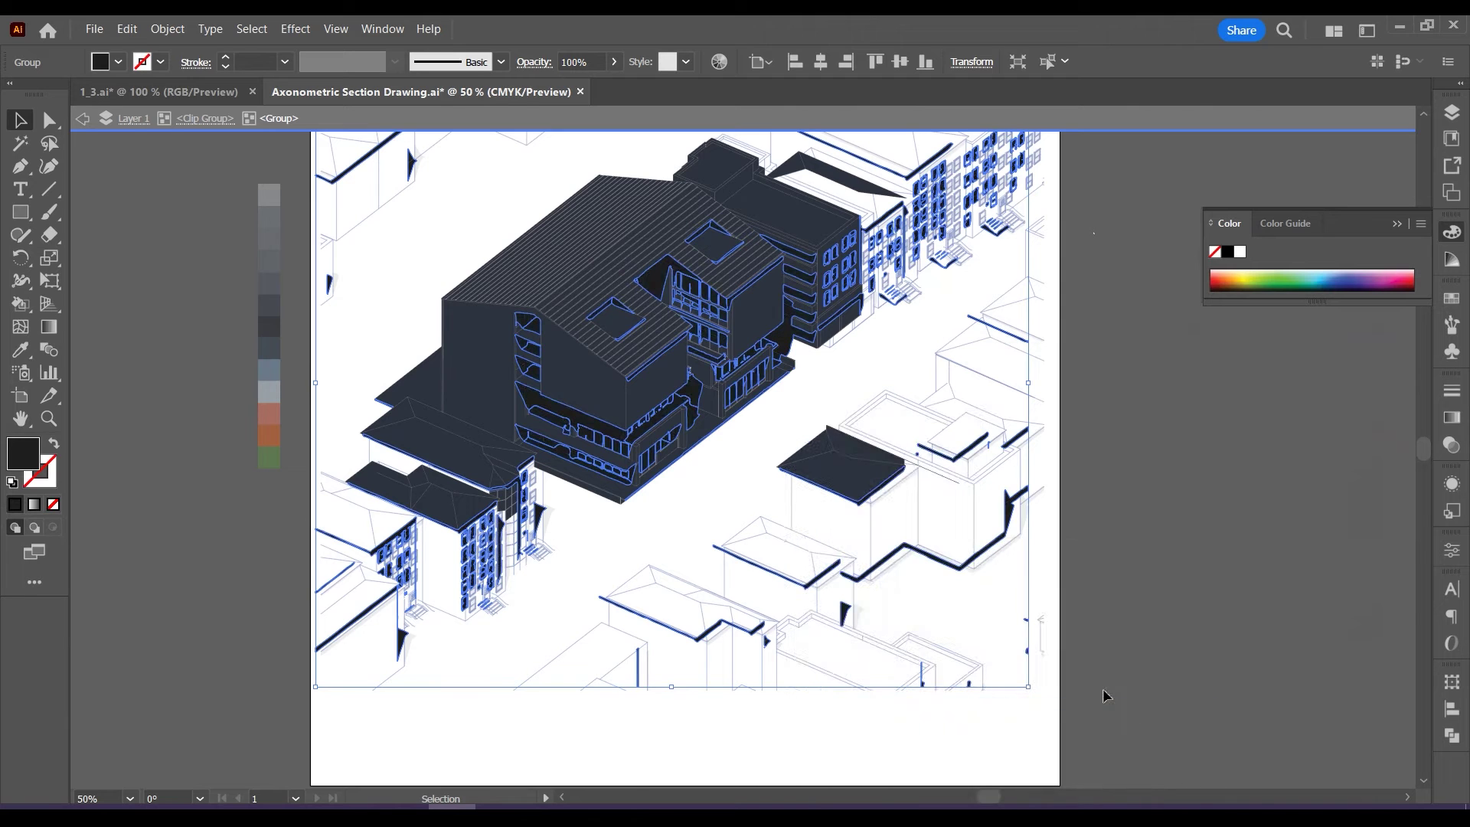
left_click(1240, 509)
left_click(785, 350)
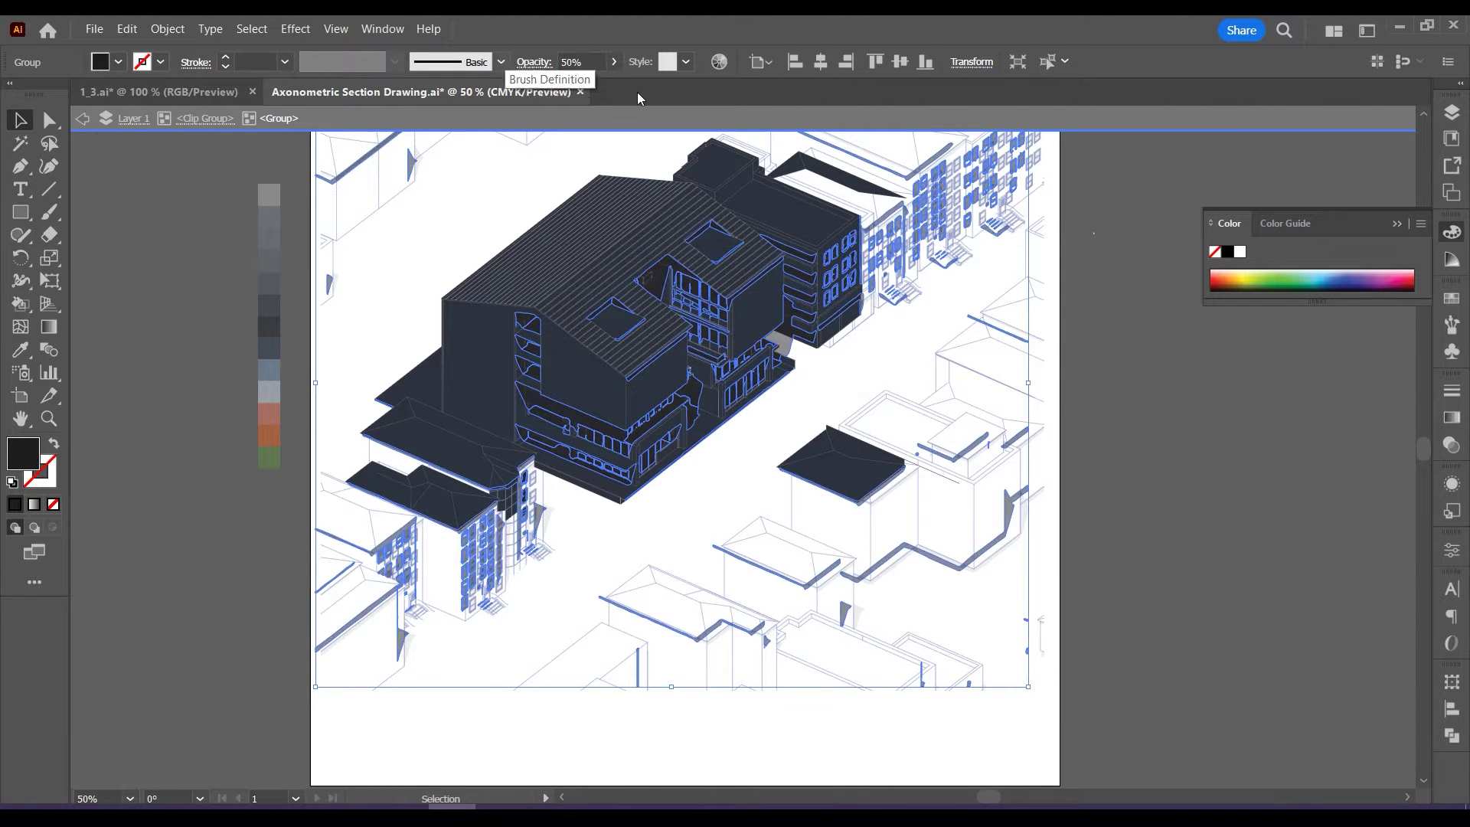
left_click(1162, 335)
double_click(1162, 334)
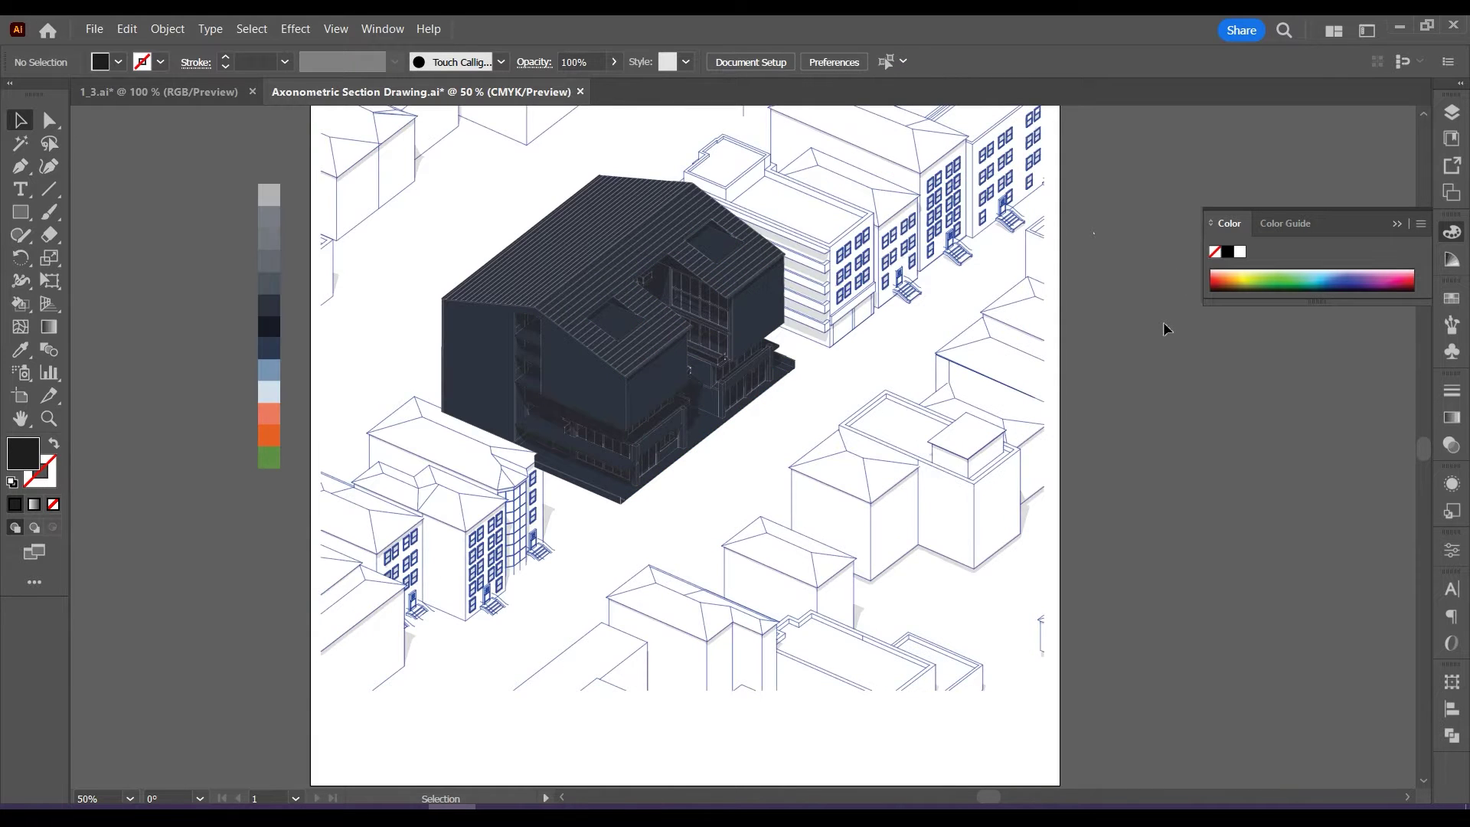
Set the Live Paint Bucket's fill colour to #71767C for the windows.
scroll(713, 314, "up", 3)
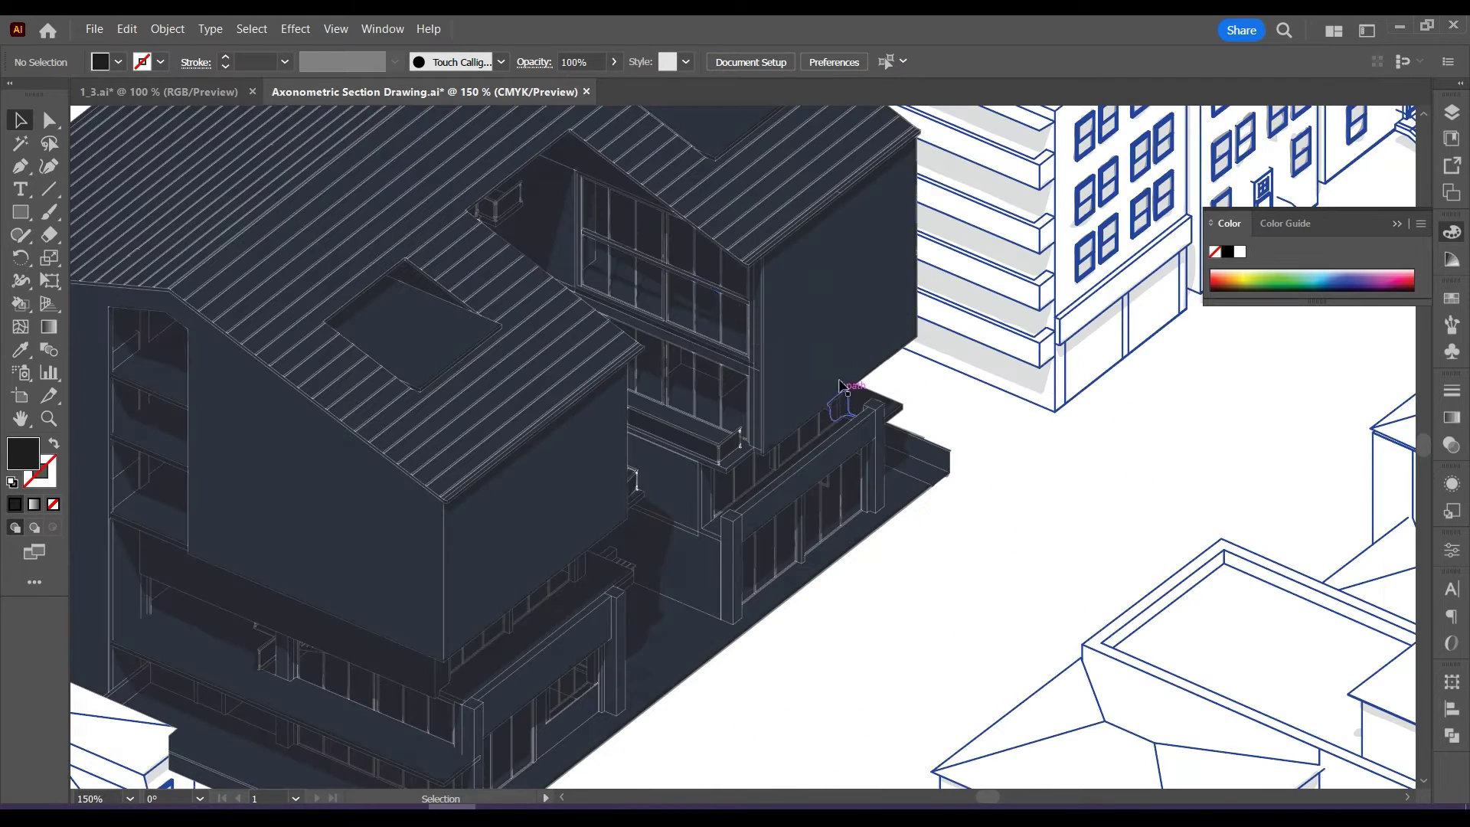
key("k")
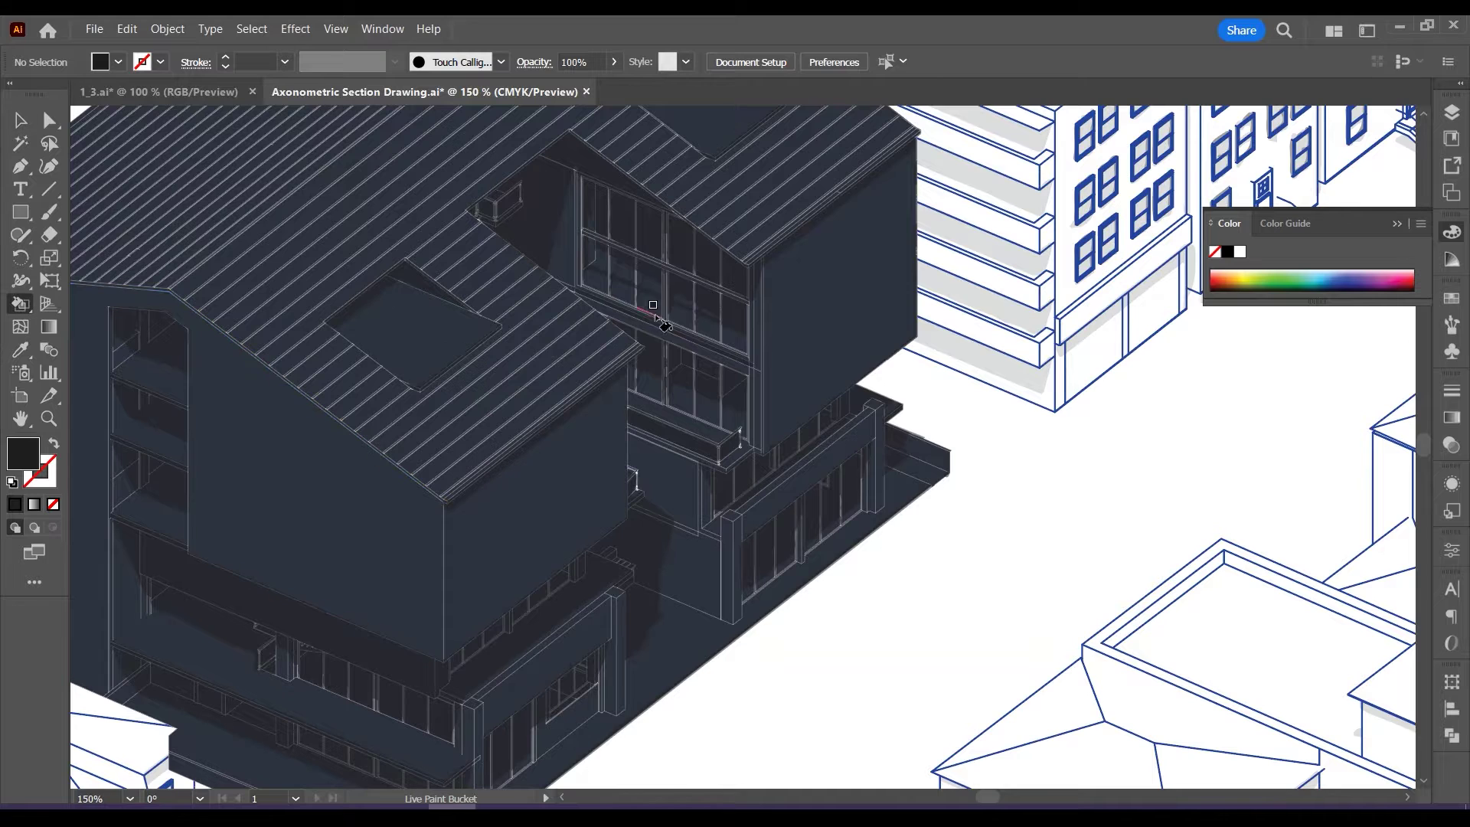
double_click(26, 466)
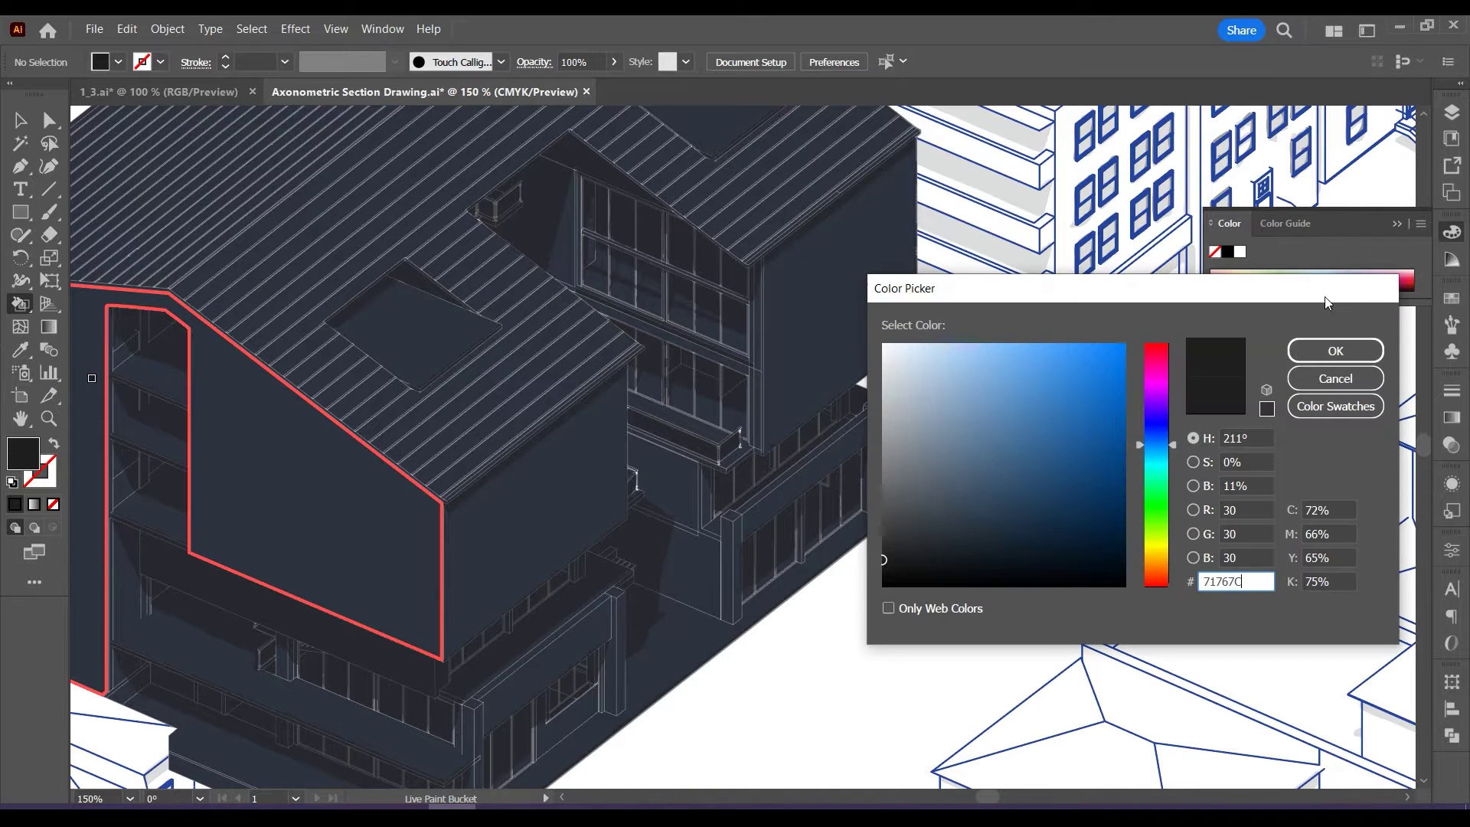
left_click(1335, 351)
Isolate the main building's nested group and hide its shadow group.
double_click(691, 393)
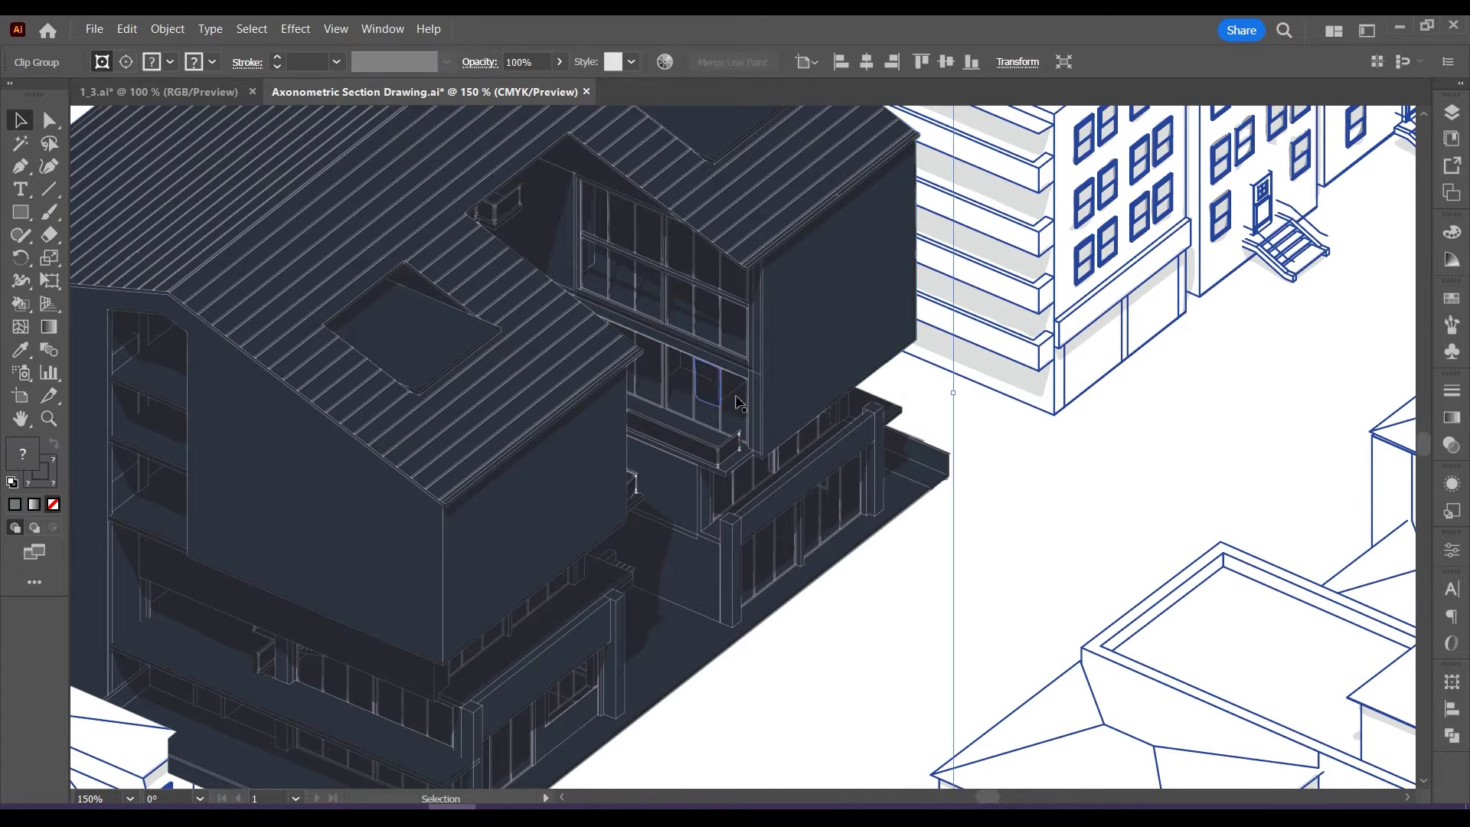
left_click(709, 396)
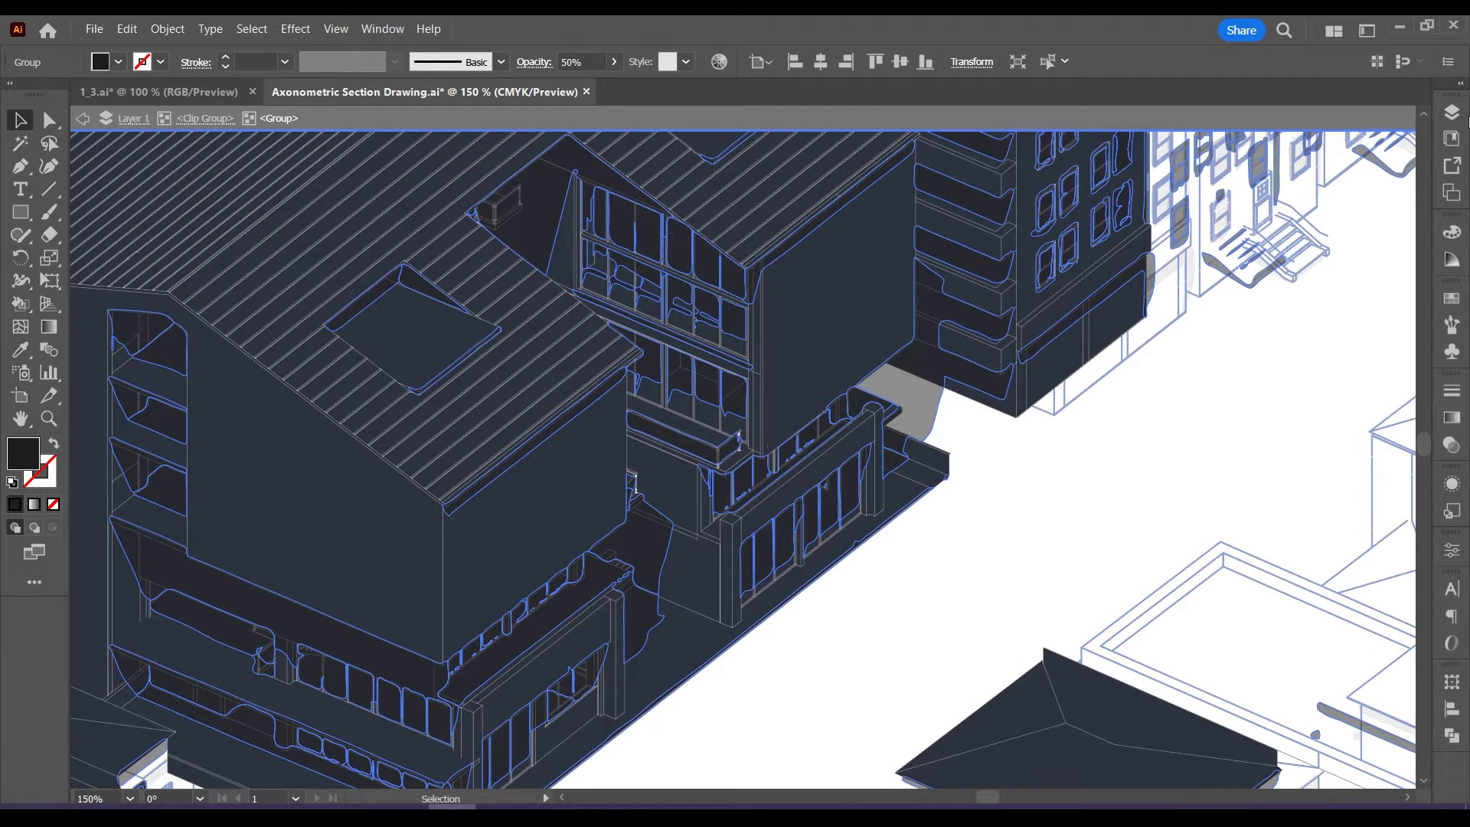
left_click(1453, 115)
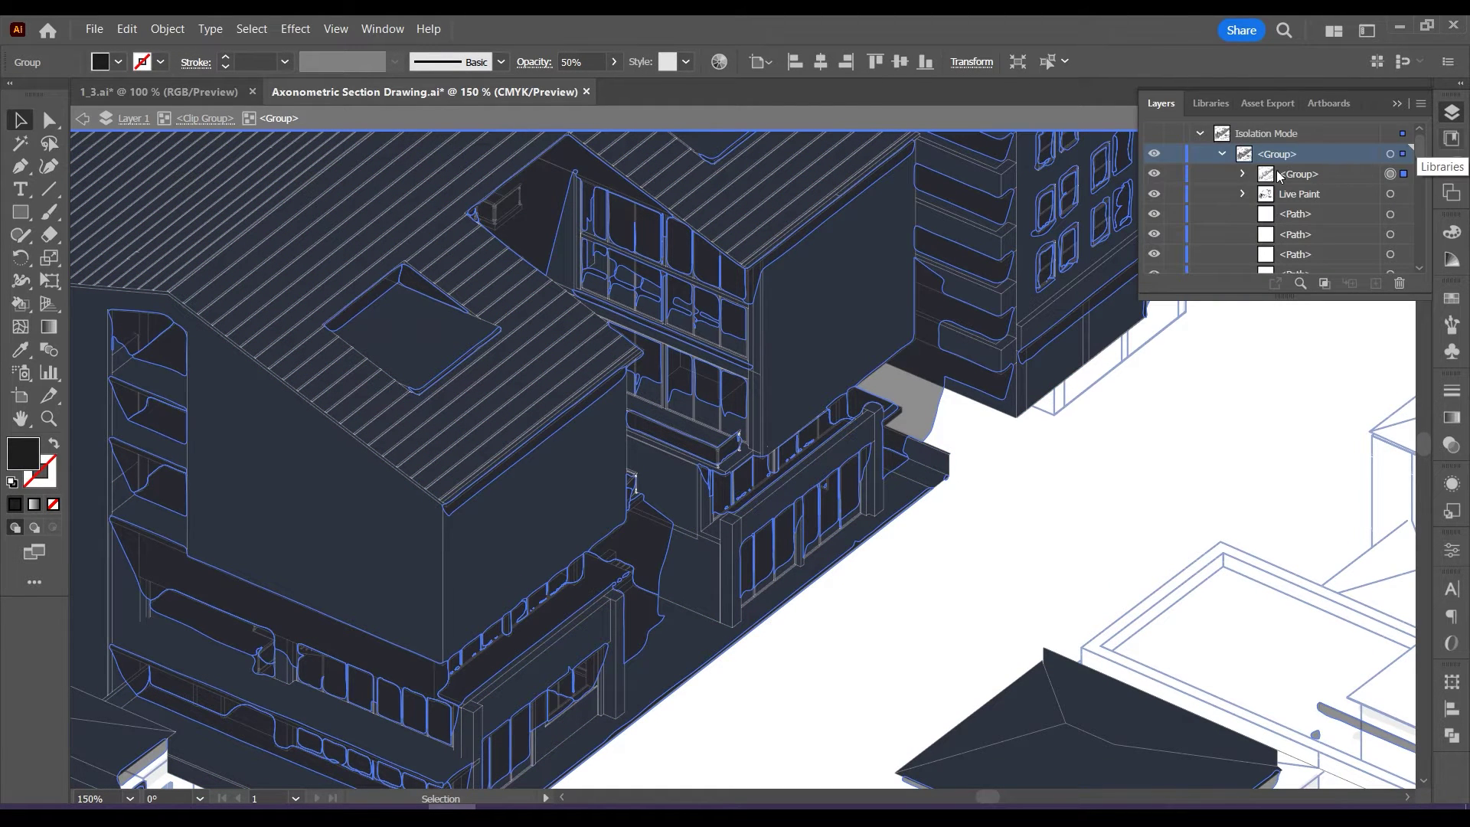
left_click(1176, 176)
left_click(1151, 176)
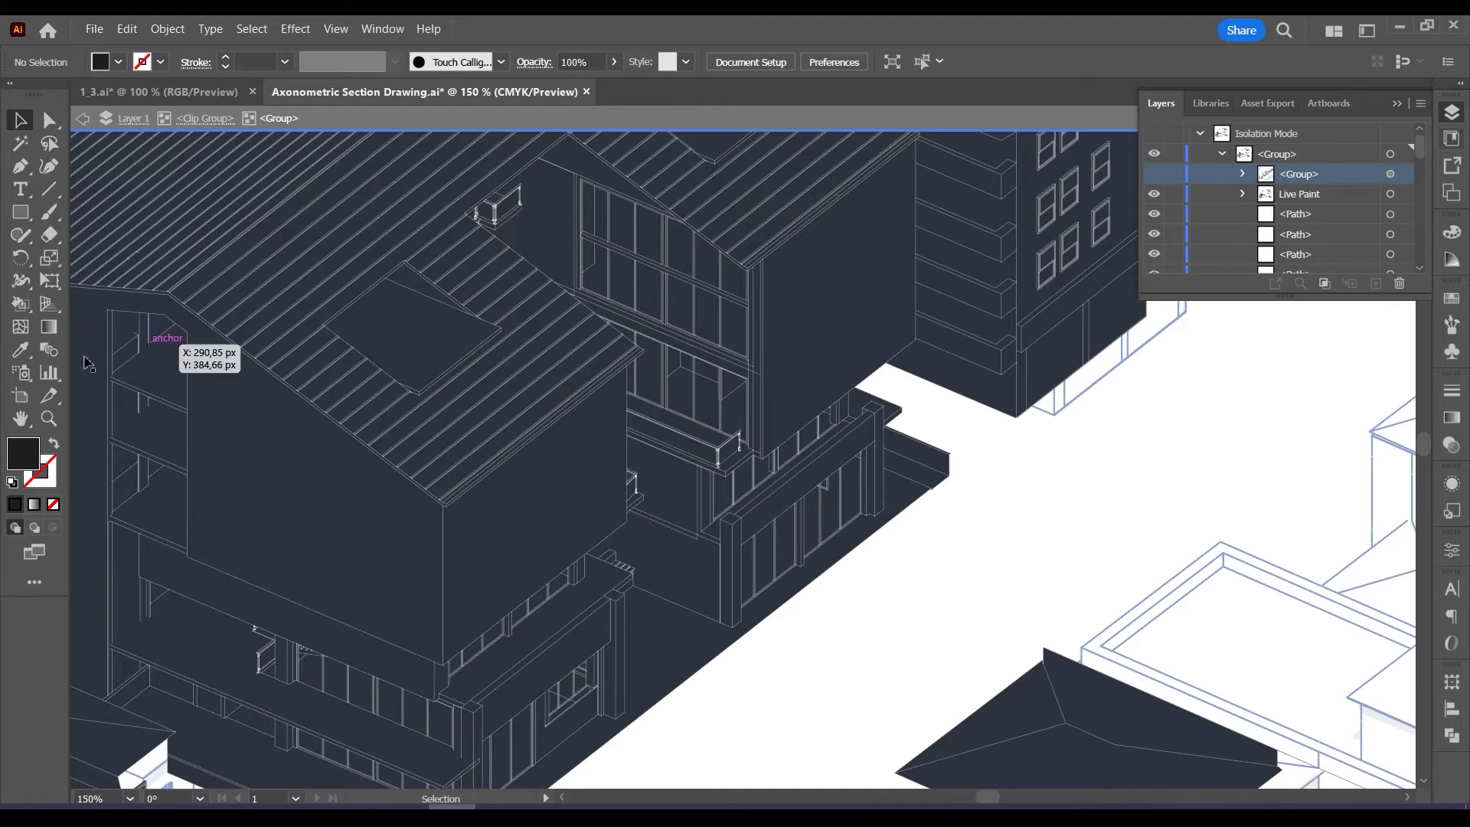
Set the Live Paint fill colour to #717677 and paint the glazed facade panes on the main building's upper storeys.
double_click(30, 457)
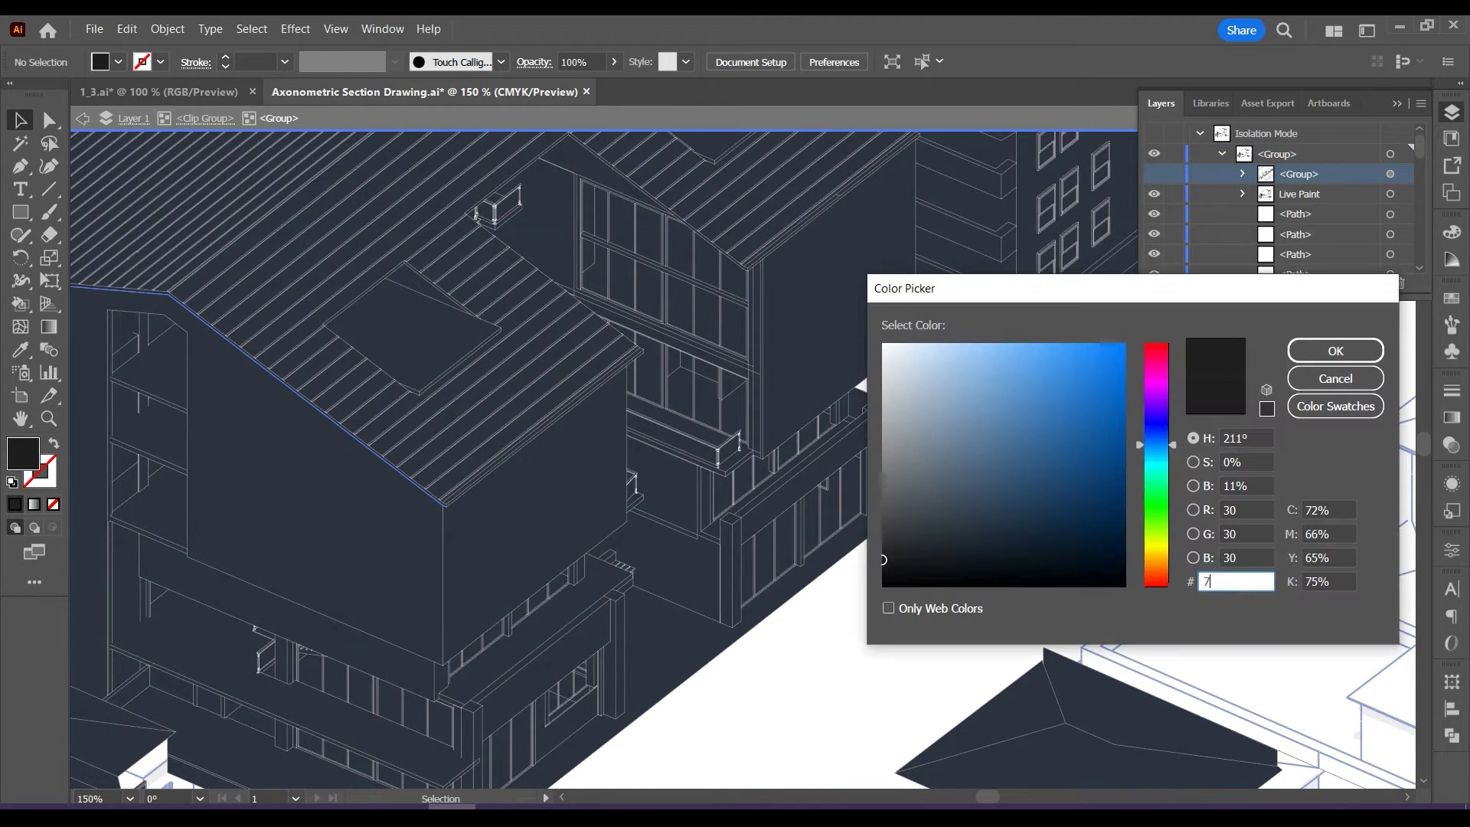
type("717677")
key("Return")
key("k")
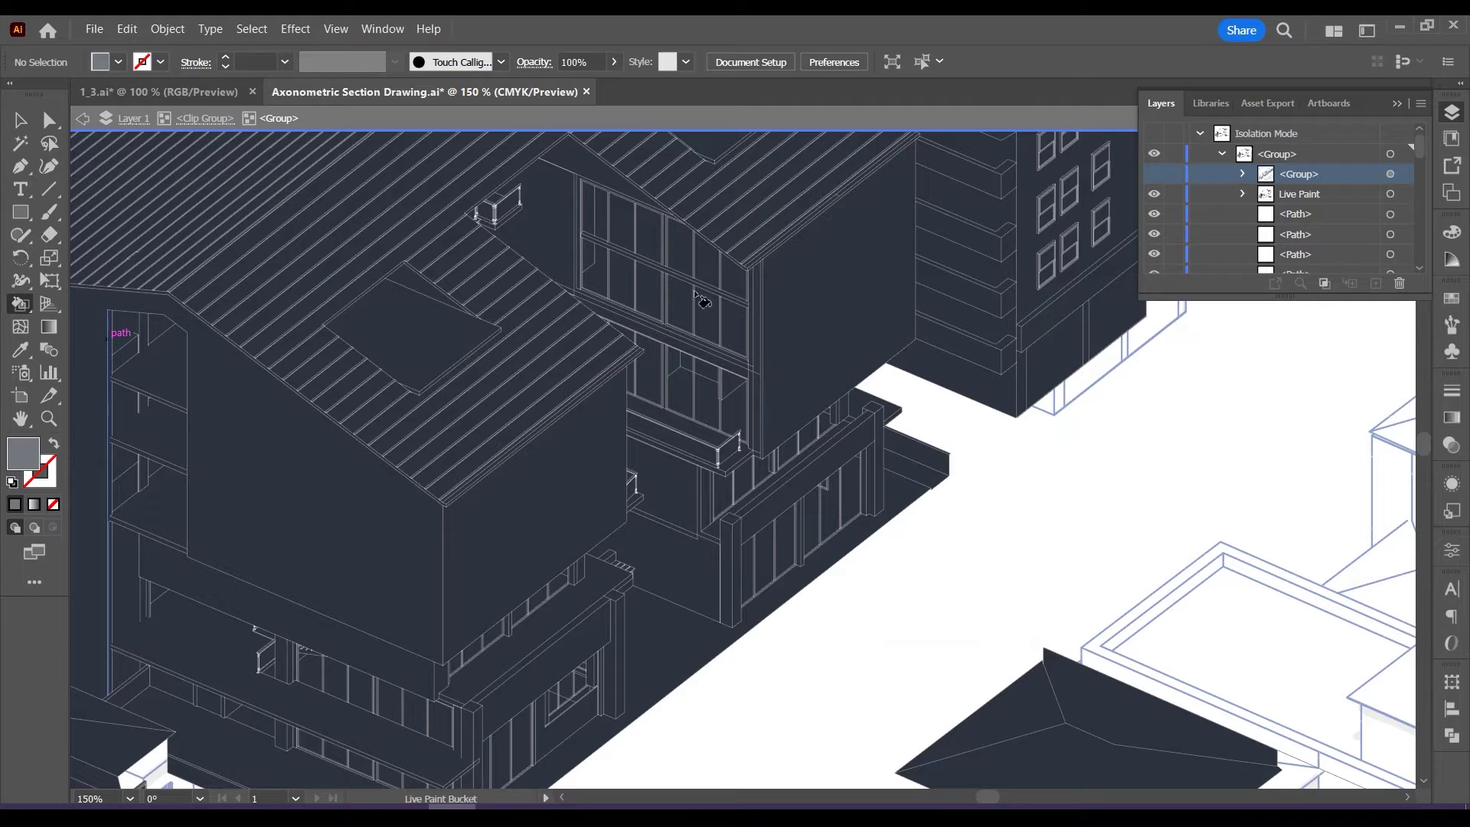
left_click(602, 218)
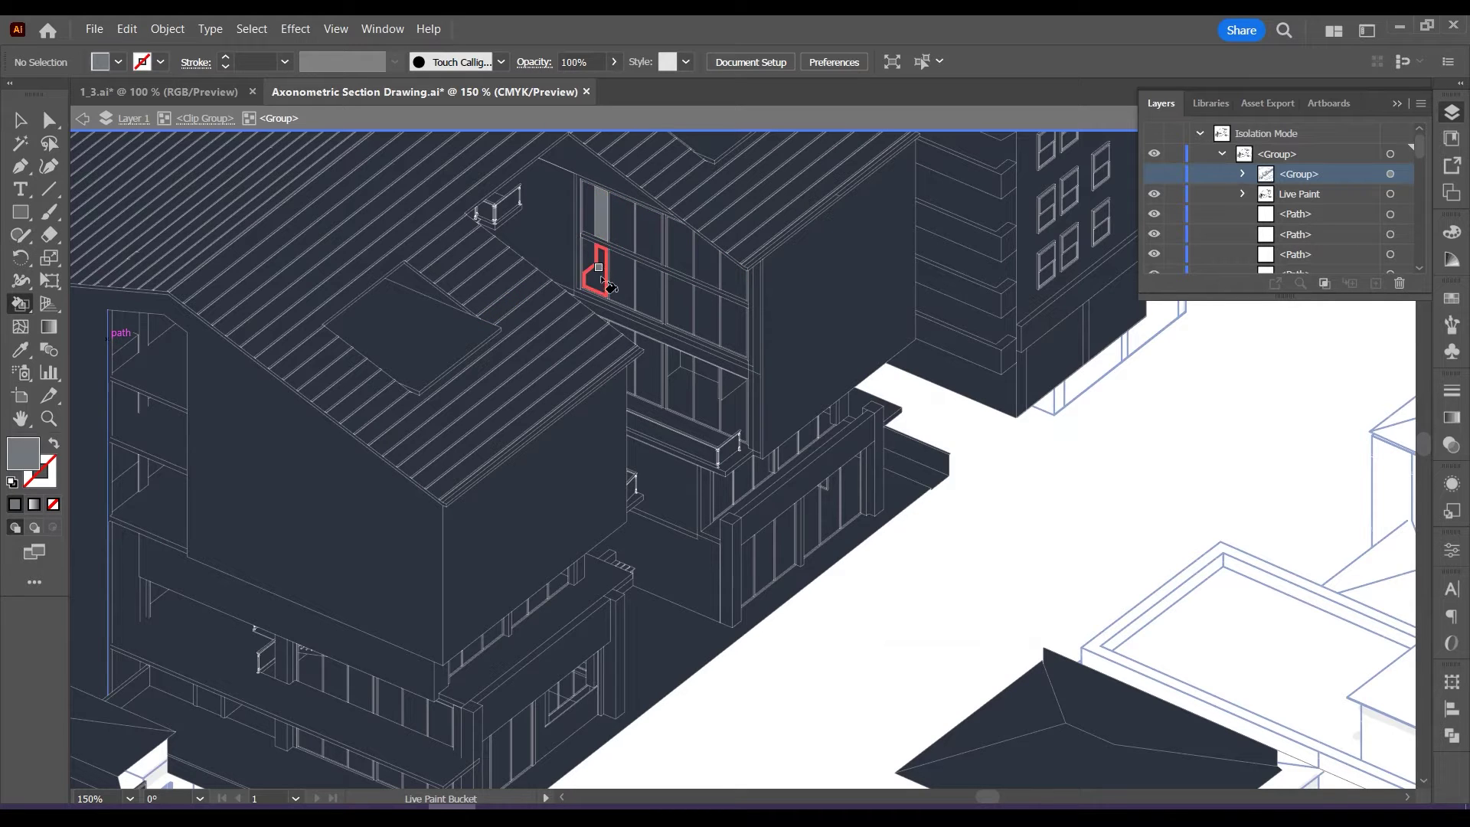
left_click(620, 228)
left_click(621, 266)
left_click(588, 217)
mouse_move(663, 247)
left_mouse_down()
mouse_move(708, 307)
mouse_move(732, 285)
mouse_move(708, 372)
mouse_move(673, 355)
mouse_move(727, 405)
mouse_move(637, 383)
left_mouse_up()
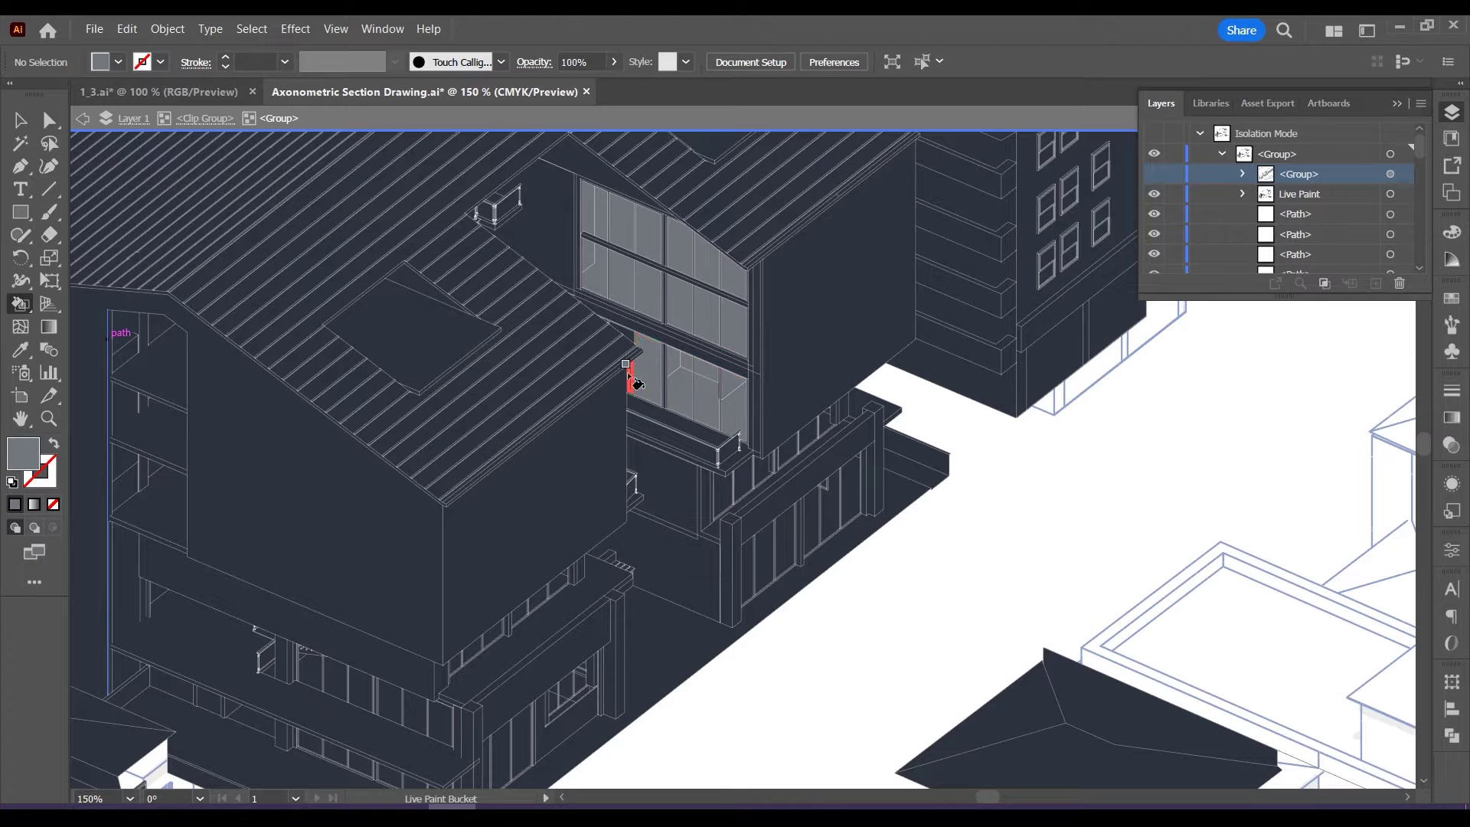
Paint the lower-storey window panes beneath the rear wing and its roof skylight with the same grey.
left_click_drag(736, 484, 786, 454)
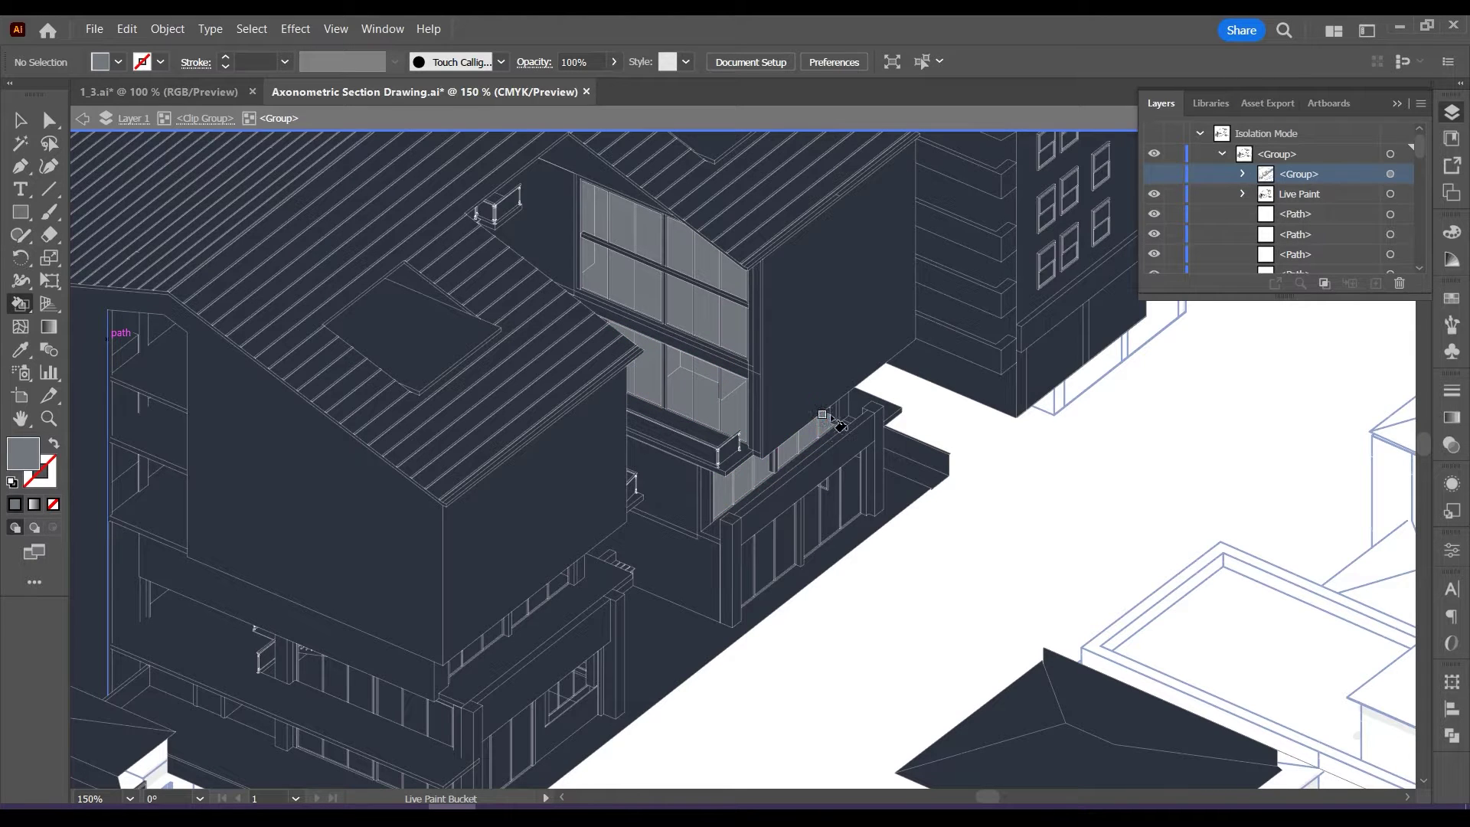
left_click(847, 493)
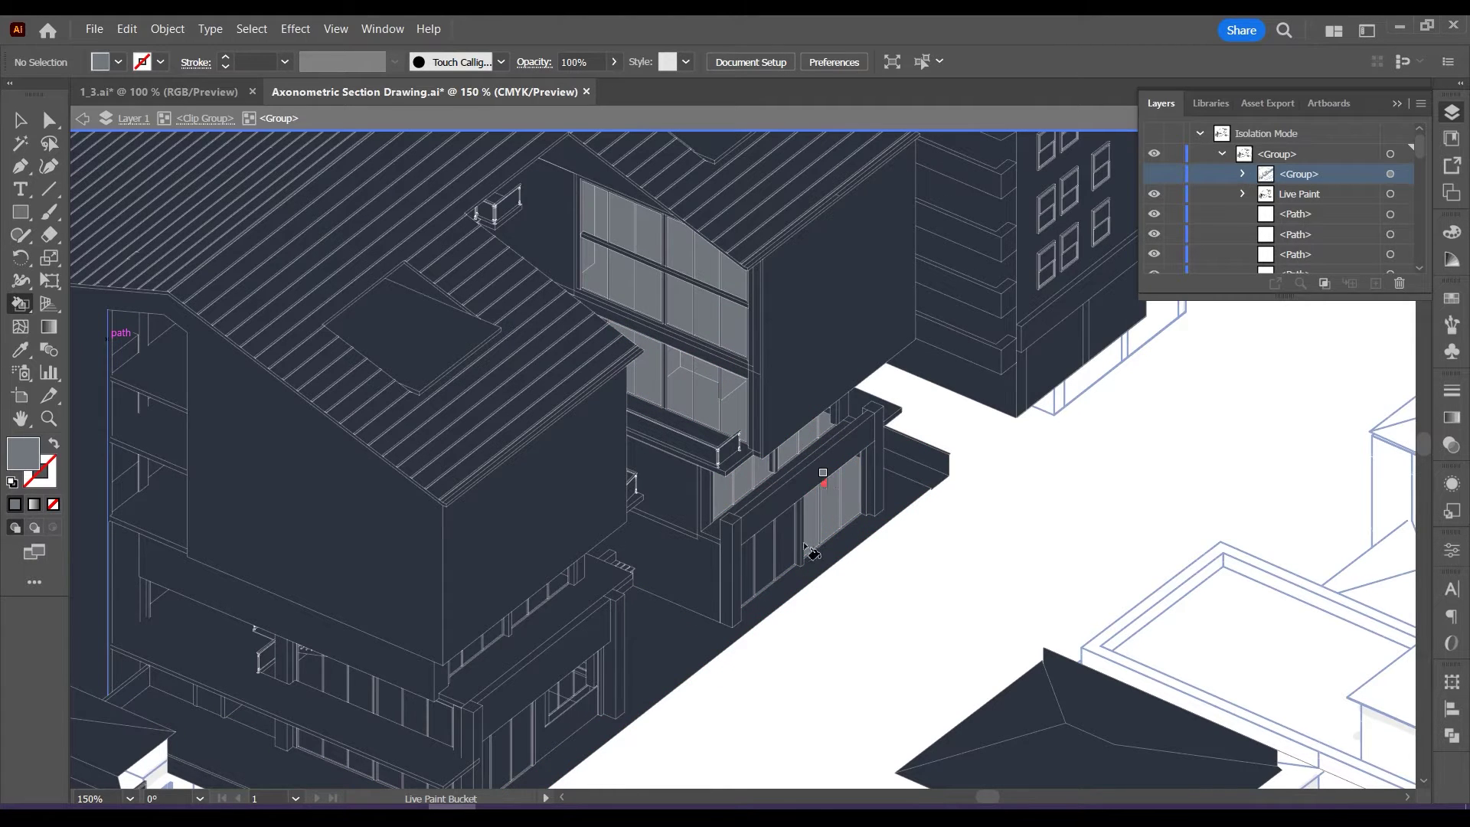
left_click(771, 550)
left_click(753, 573)
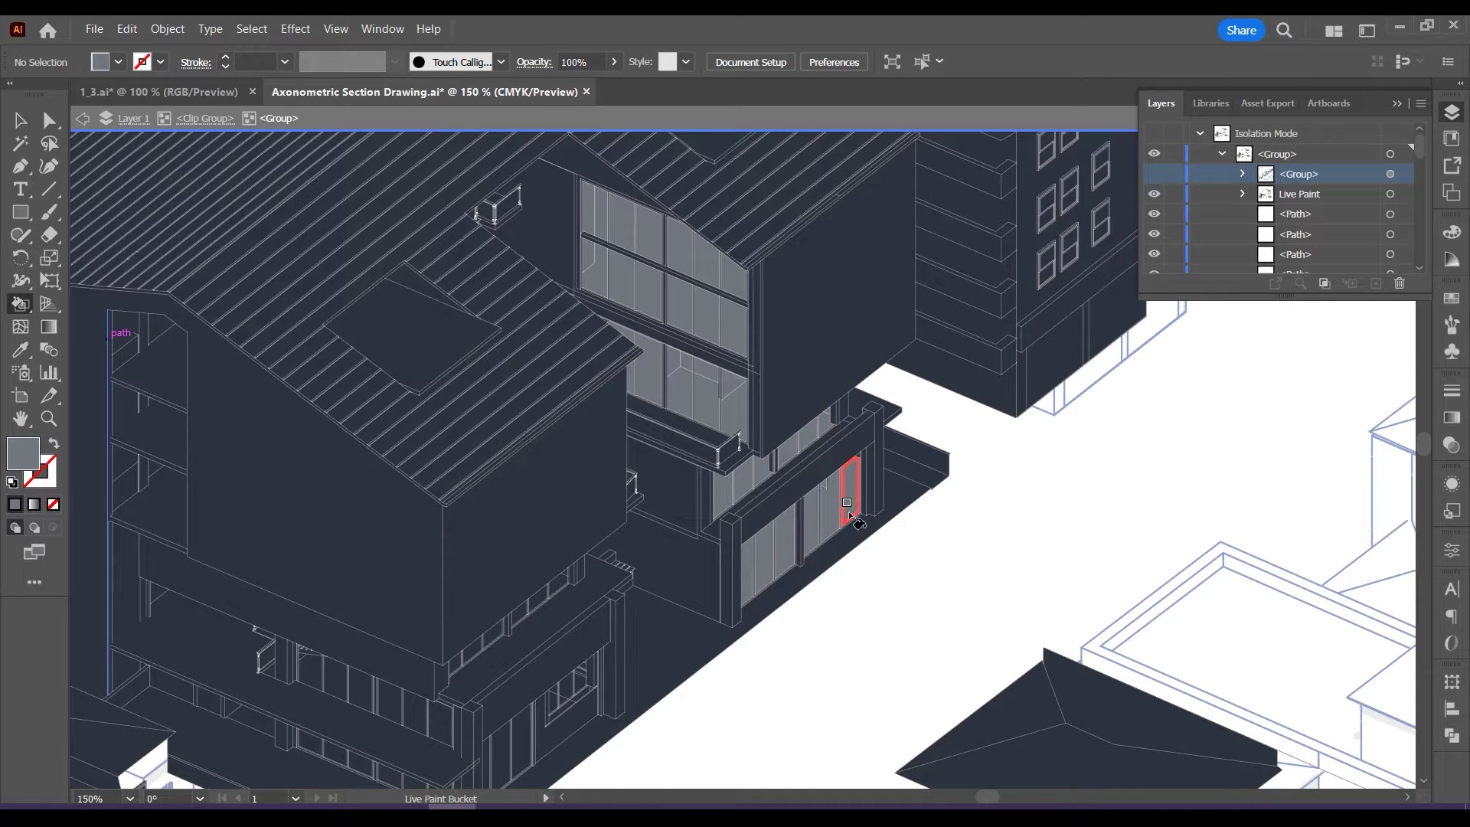
scroll(1038, 563, "up", 3)
left_click(723, 192)
scroll(942, 214, "down", 1)
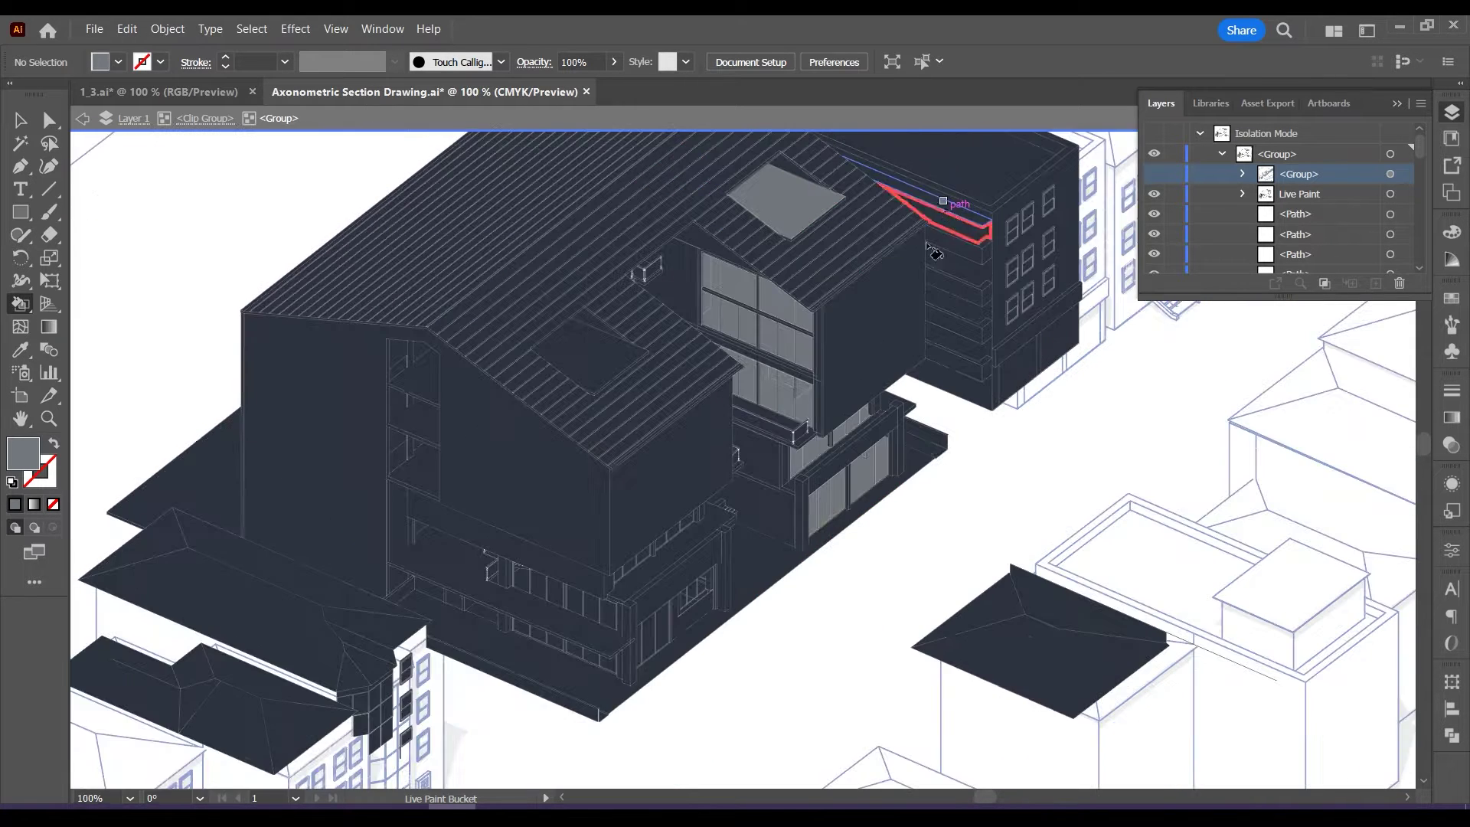
scroll(935, 250, "down", 1)
left_click(20, 120)
scroll(961, 508, "up", 1)
double_click(961, 508)
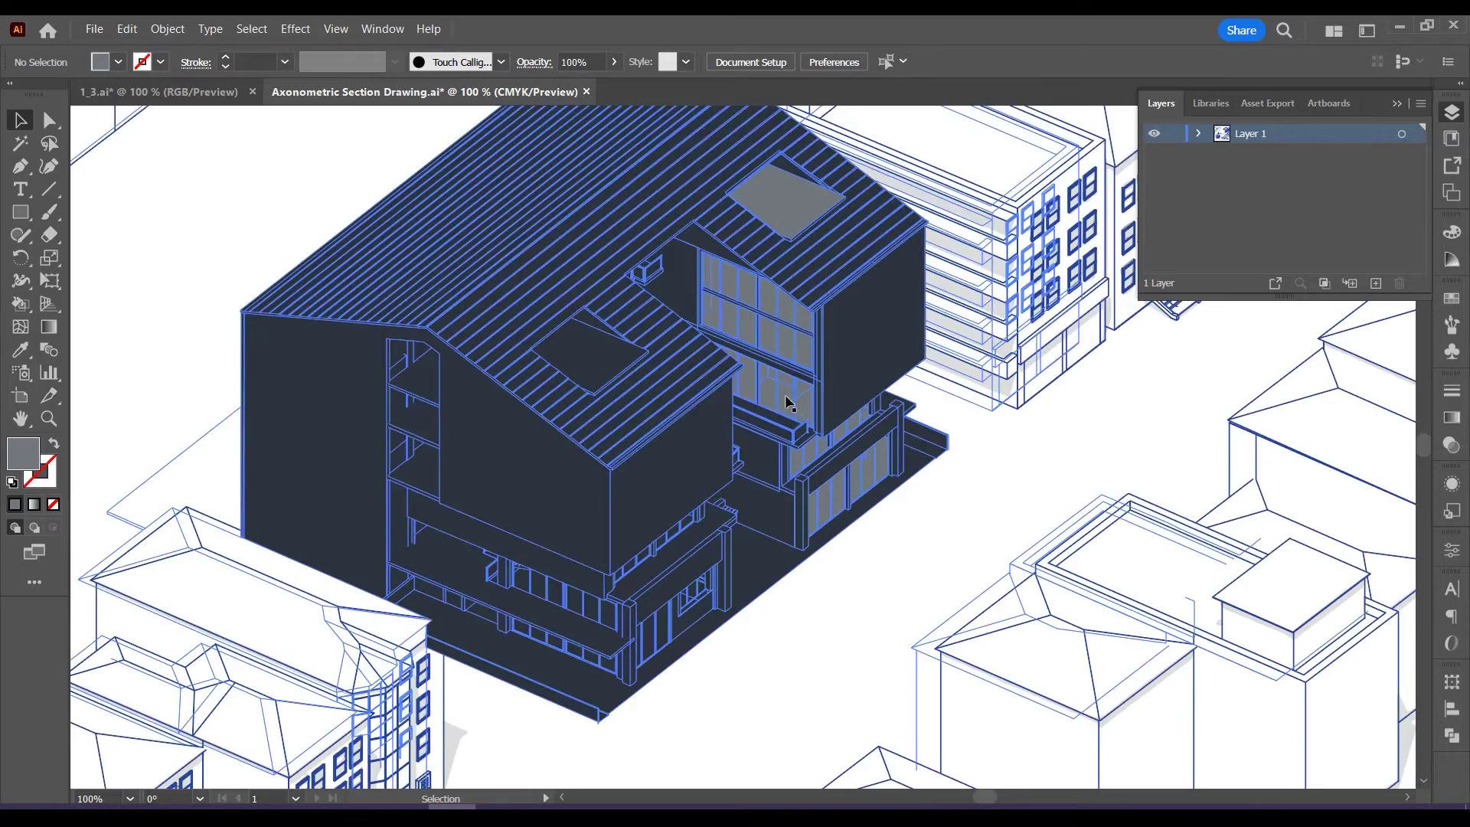
double_click(788, 404)
double_click(825, 421)
double_click(825, 421)
left_click(778, 396)
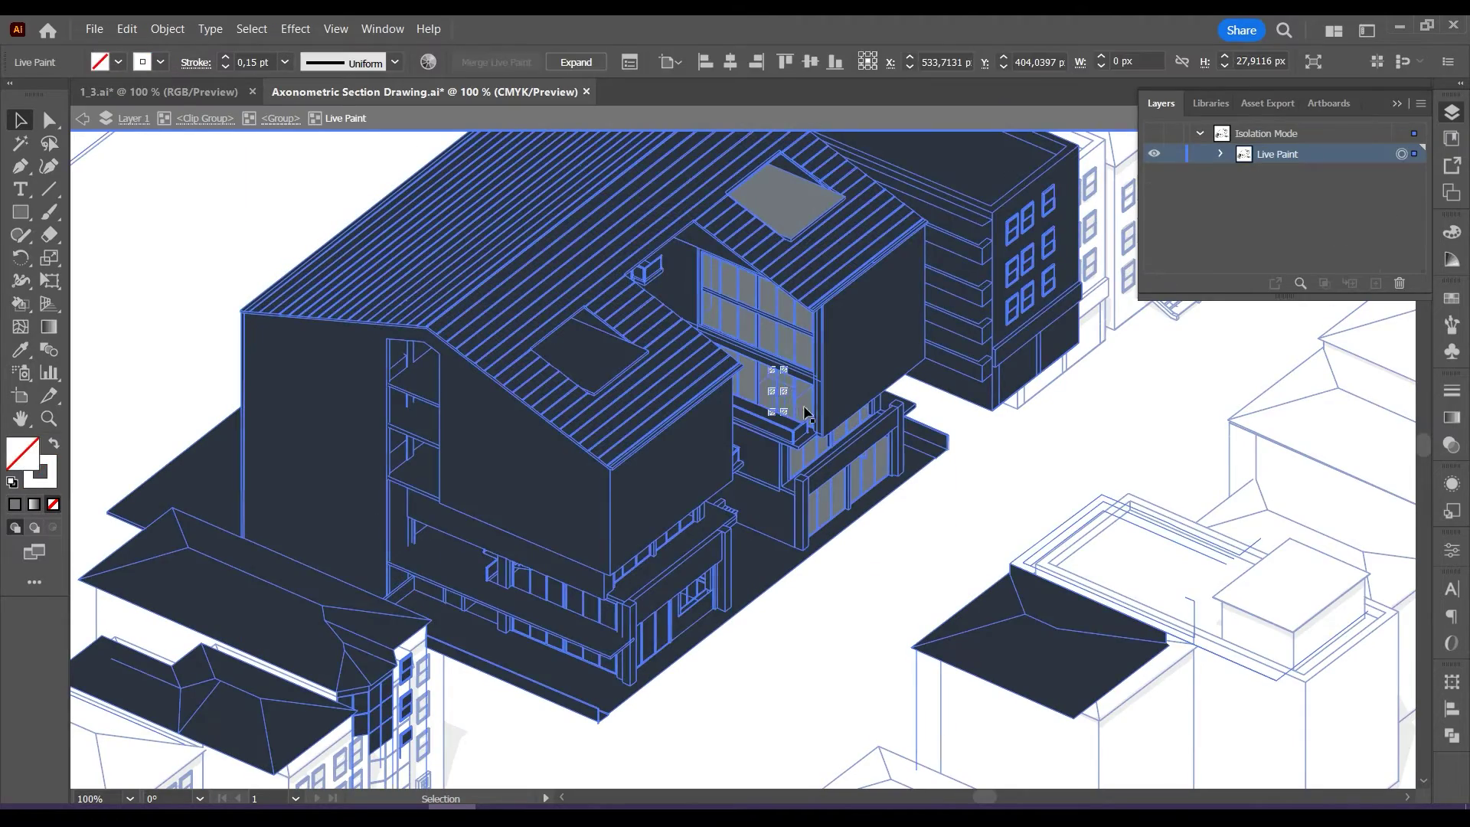
left_click(961, 429)
left_click(1222, 155)
left_click(1222, 155)
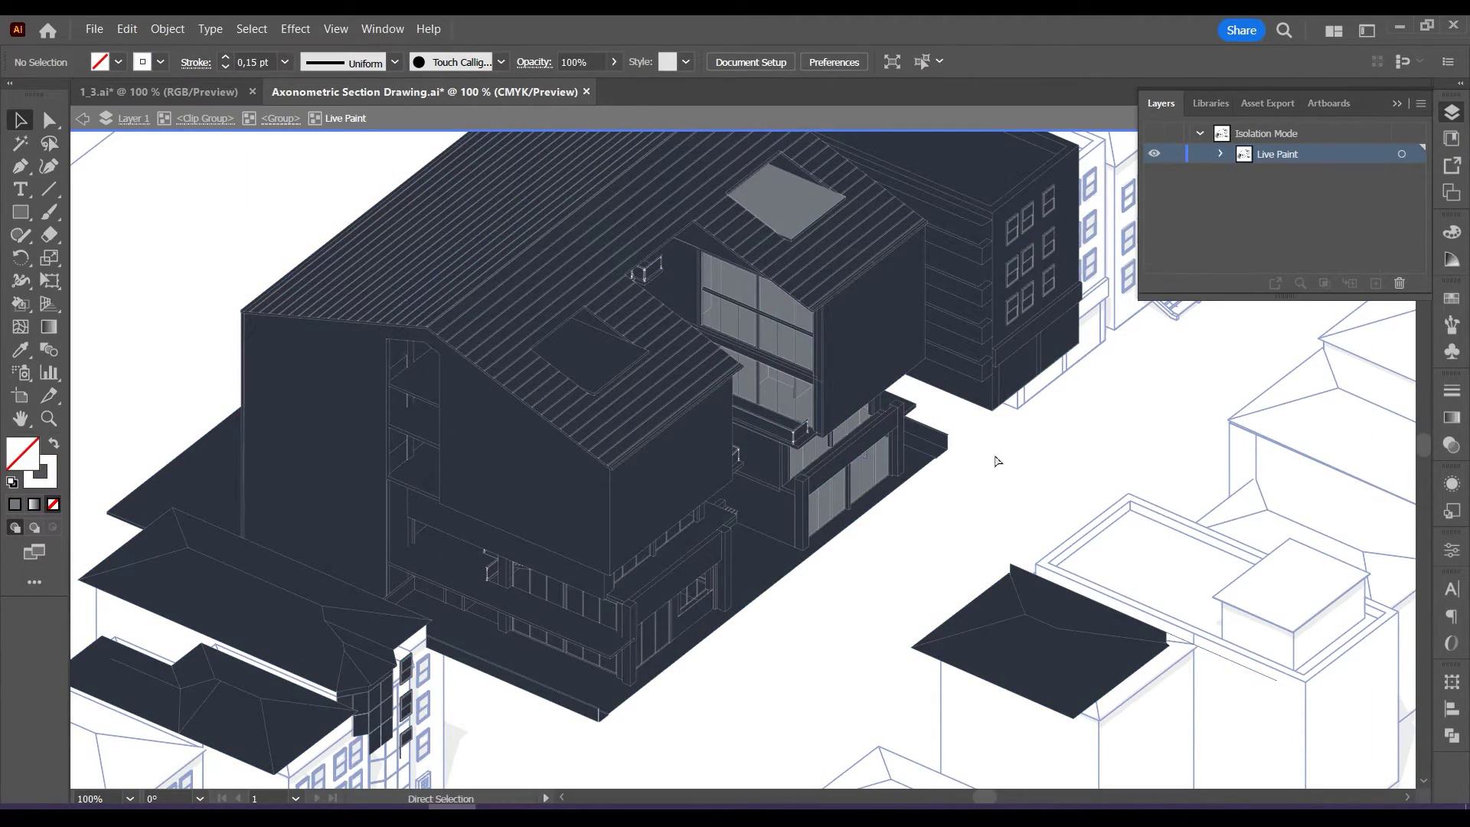
double_click(995, 459)
Show the hidden shadow group, set all its shapes sharing the same fill colour to 50% opacity, and exit isolation.
left_click(1154, 174)
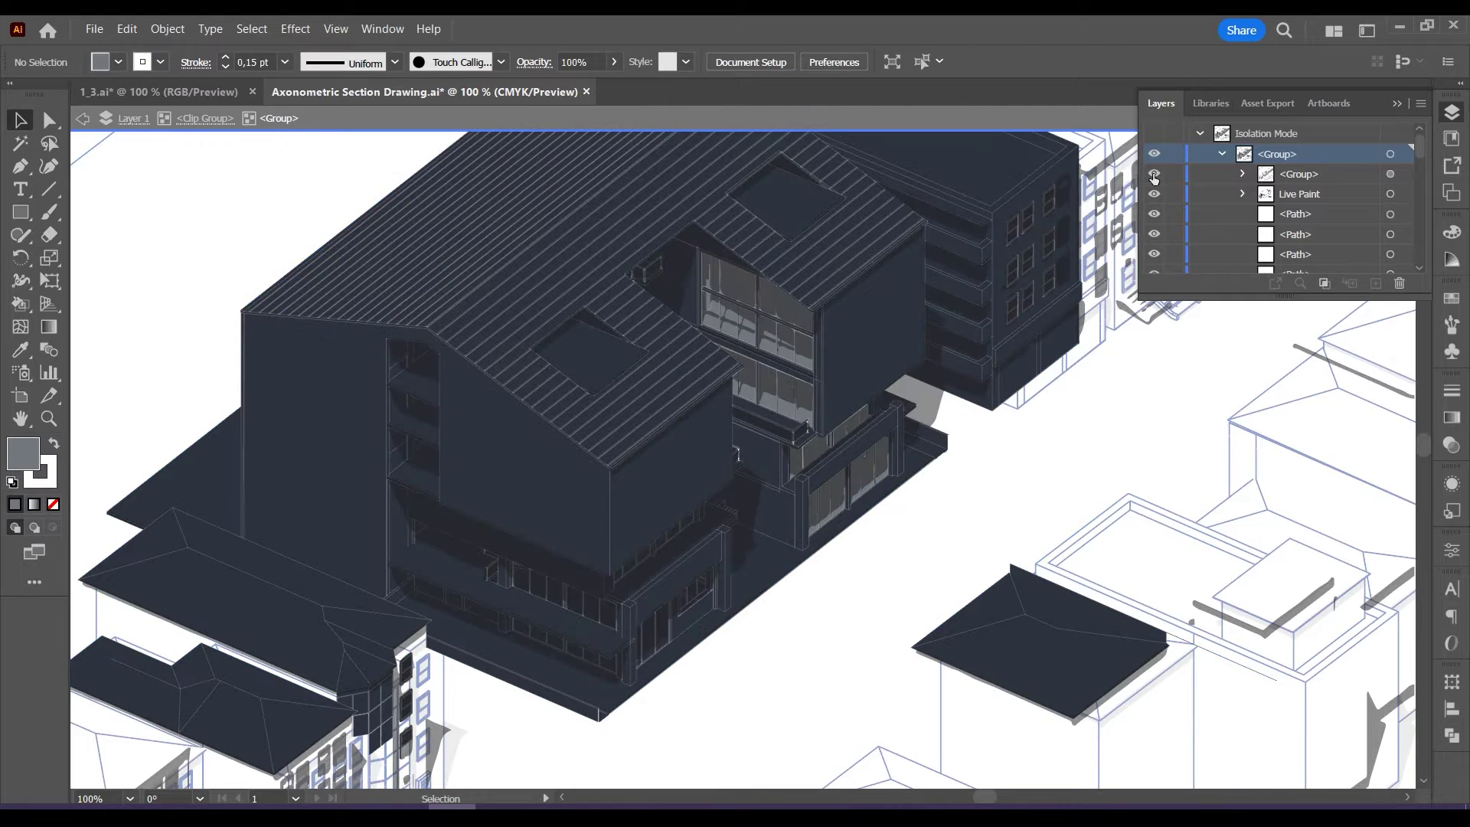
left_click(764, 300)
double_click(764, 304)
left_click(767, 306)
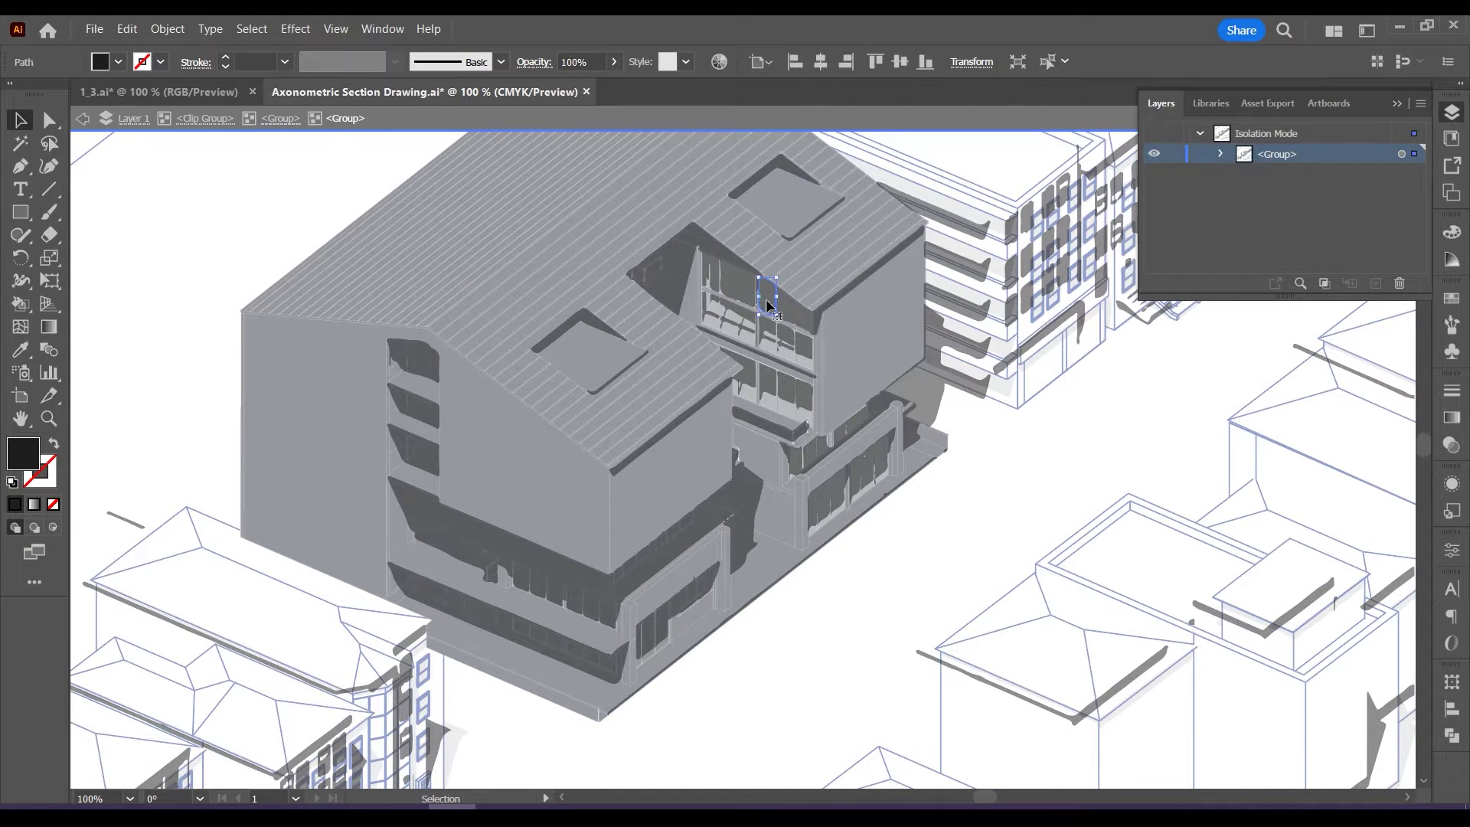
left_click(252, 28)
mouse_move(329, 187)
left_click(552, 289)
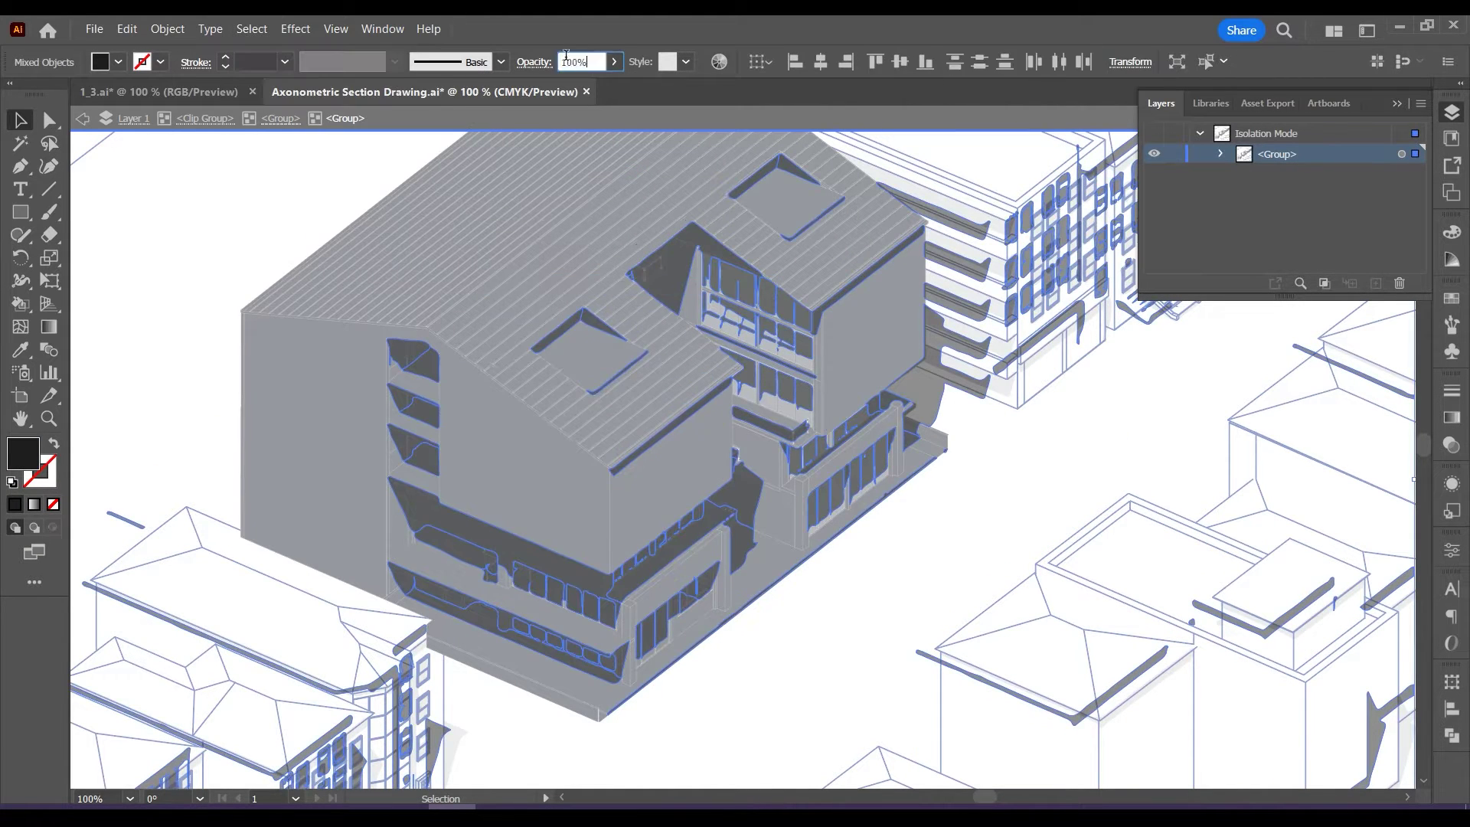
right_click(770, 312)
left_click(812, 407)
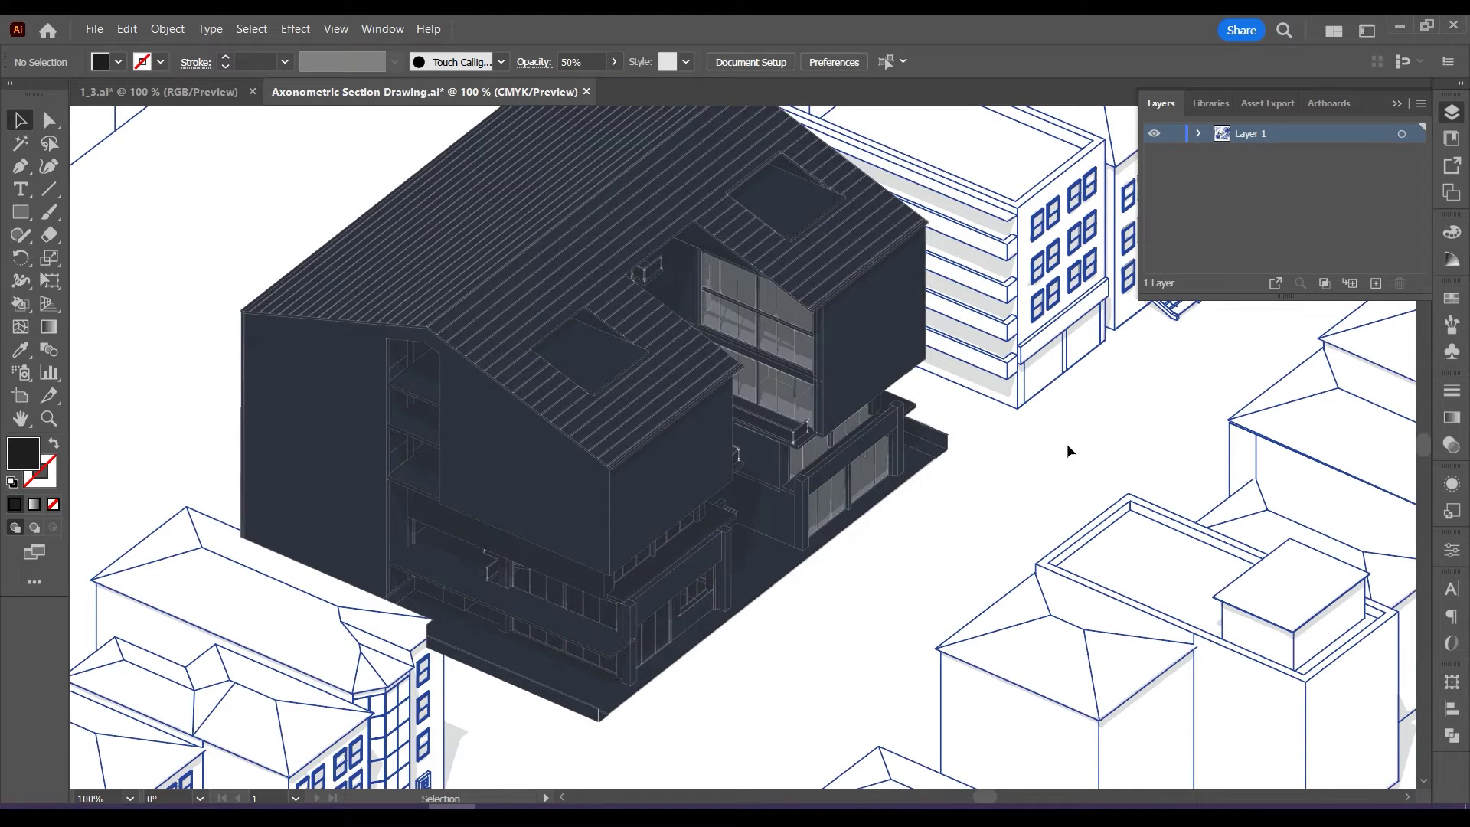
Sample the grey of the painted windows and fill the rear wing's roof skylight with it using Live Paint.
left_click(21, 349)
left_click(778, 405)
left_click(21, 304)
left_click(785, 200)
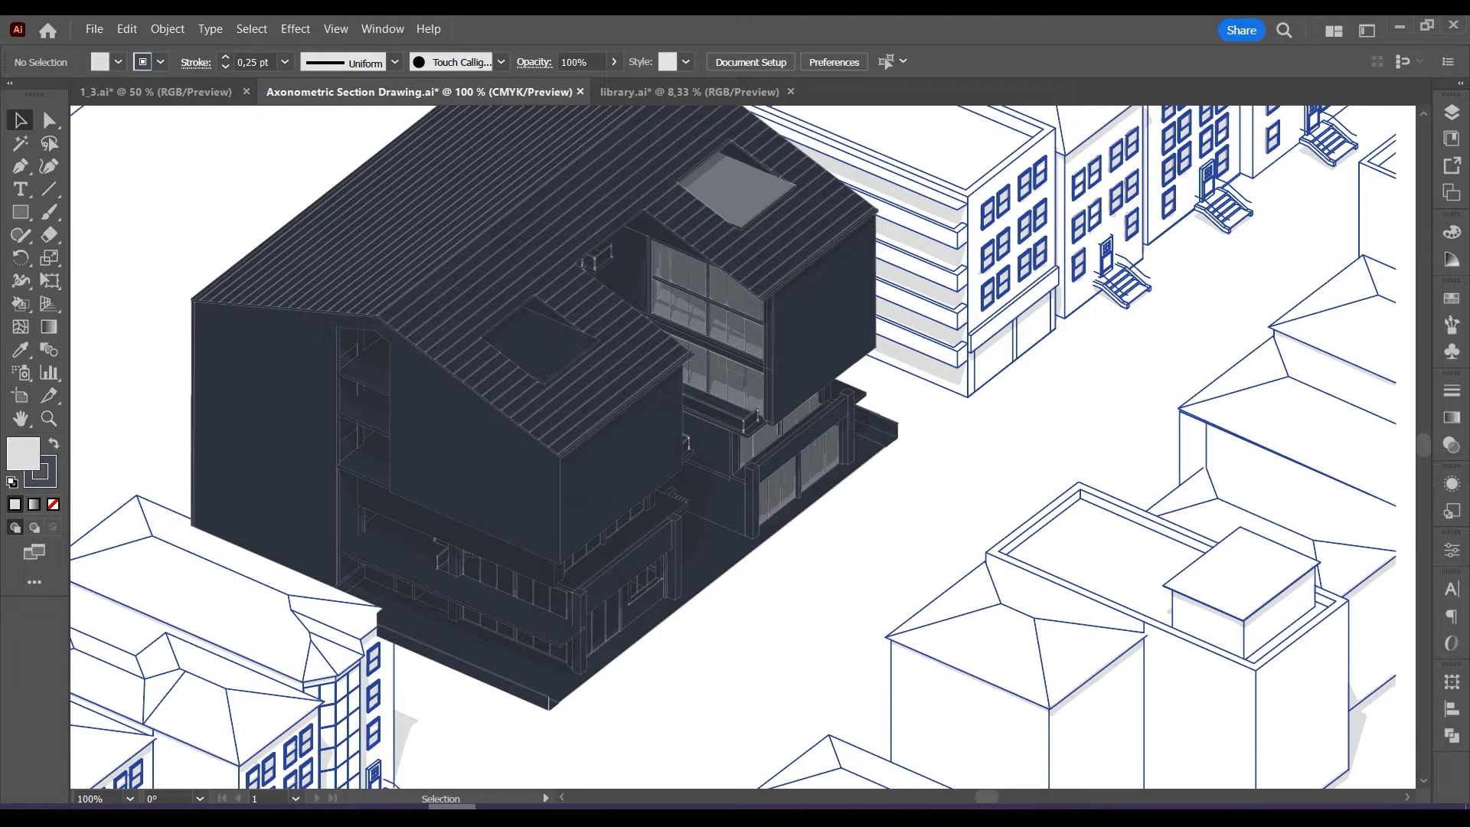
Select the main building and create a new layer named Building.
scroll(840, 556, "down", 2)
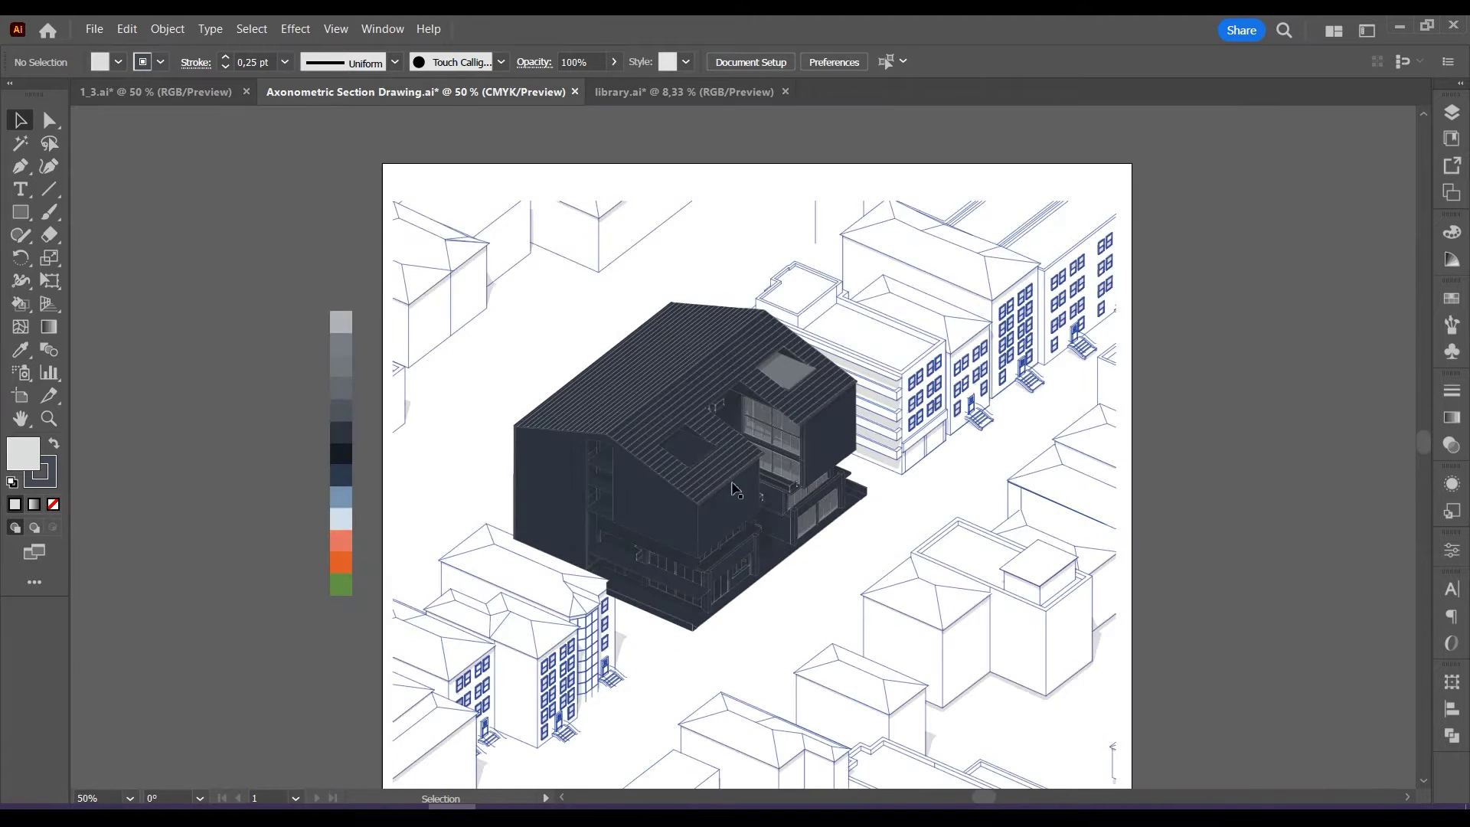
scroll(701, 378, "down", 1)
scroll(703, 380, "down", 2)
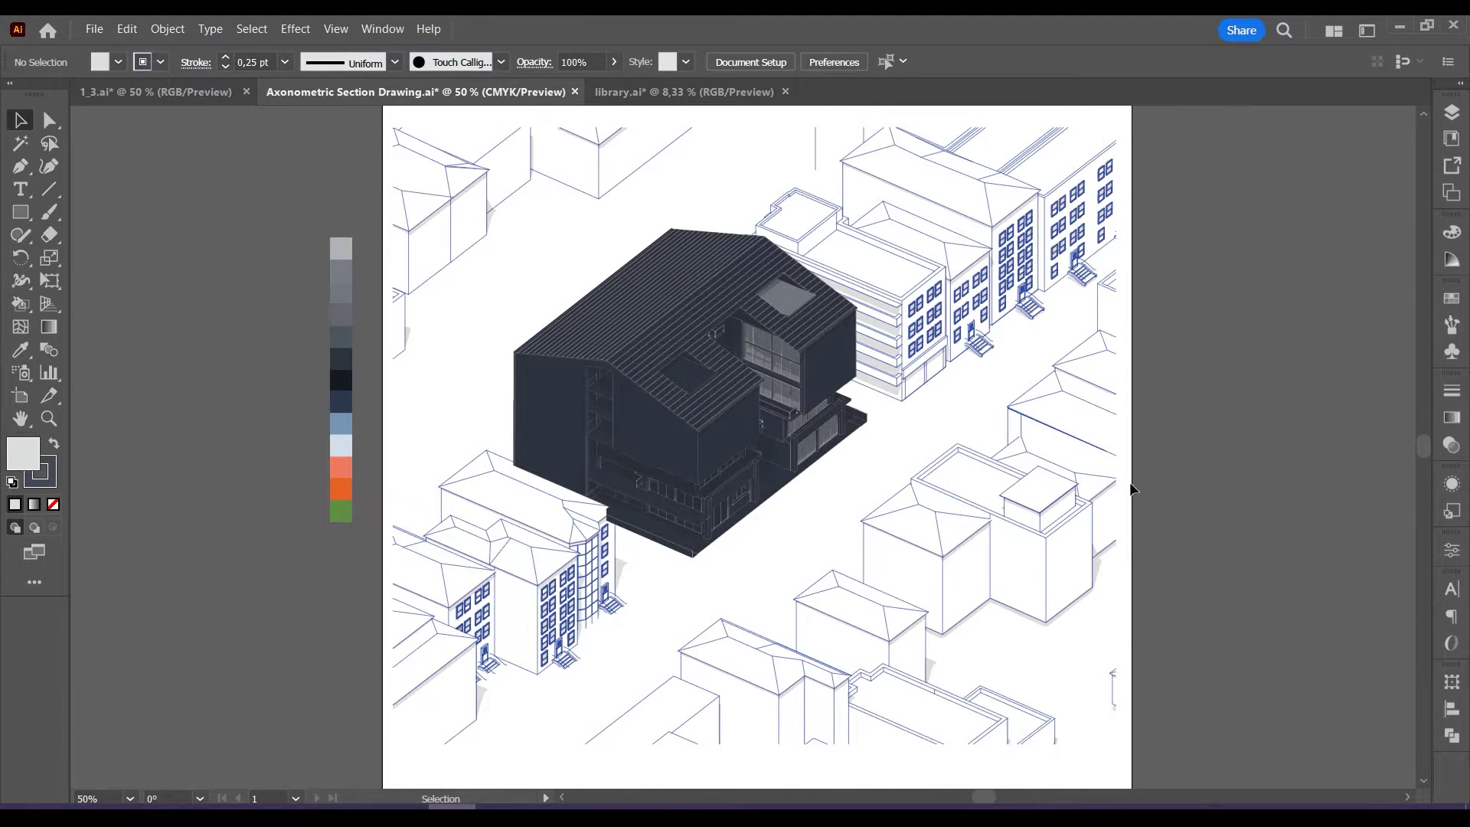
left_click(793, 366)
left_click(1451, 113)
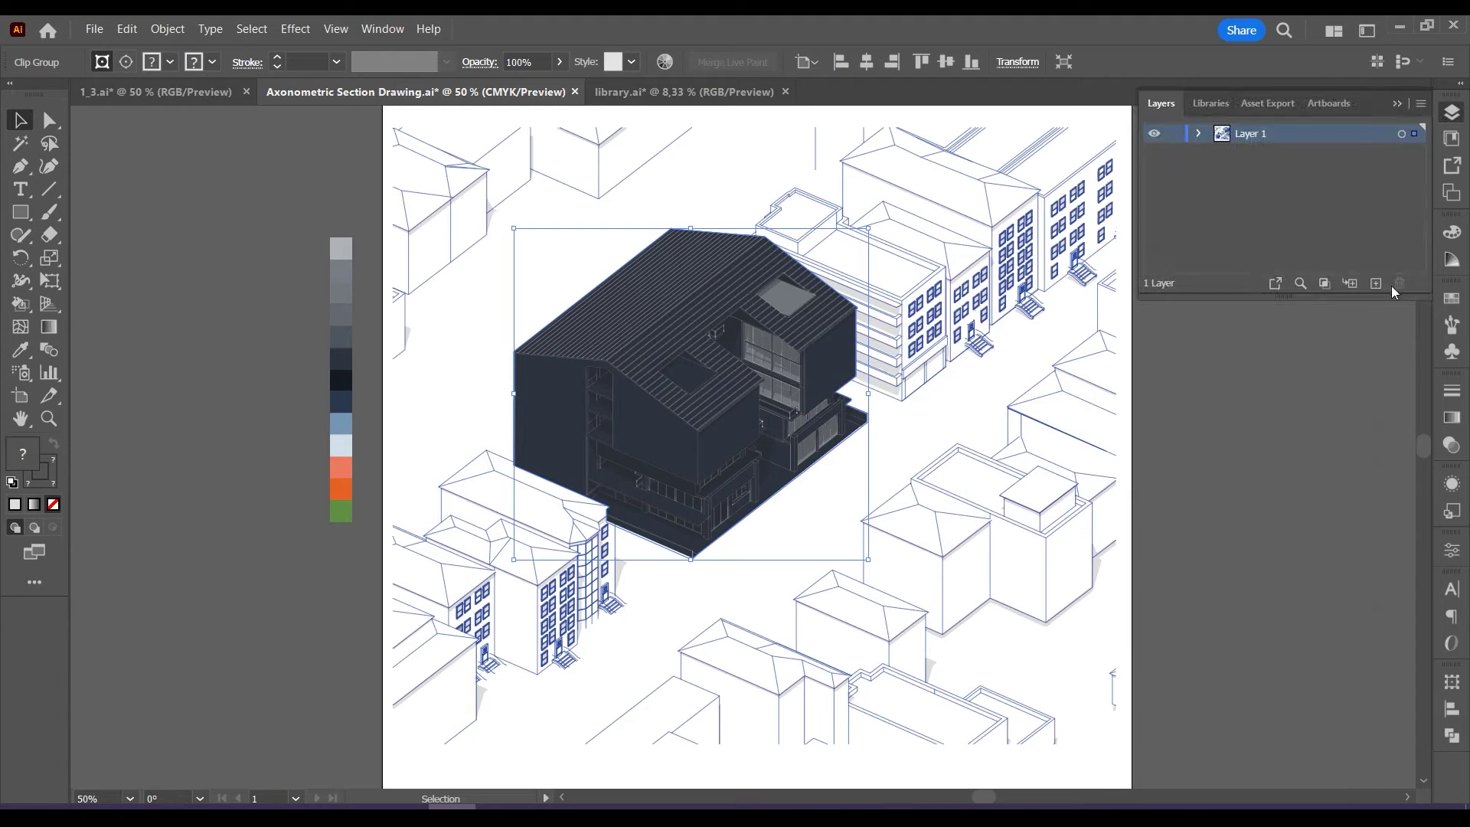
left_click(1375, 283)
double_click(1275, 132)
type("Buildi")
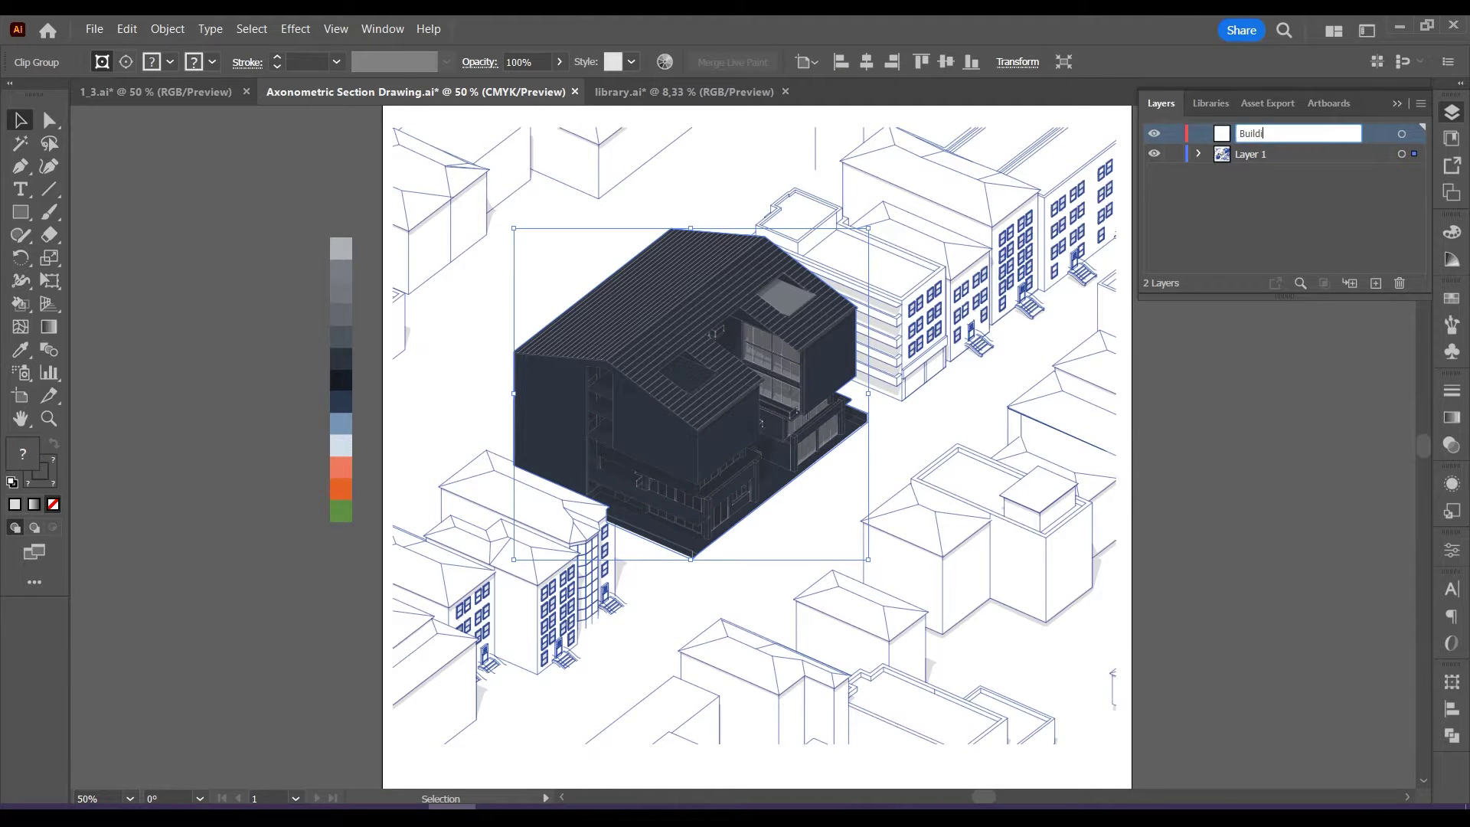
type("ng")
key("Return")
Rename Layer 1 as Environment and move the selected main building onto the Building layer.
double_click(1260, 153)
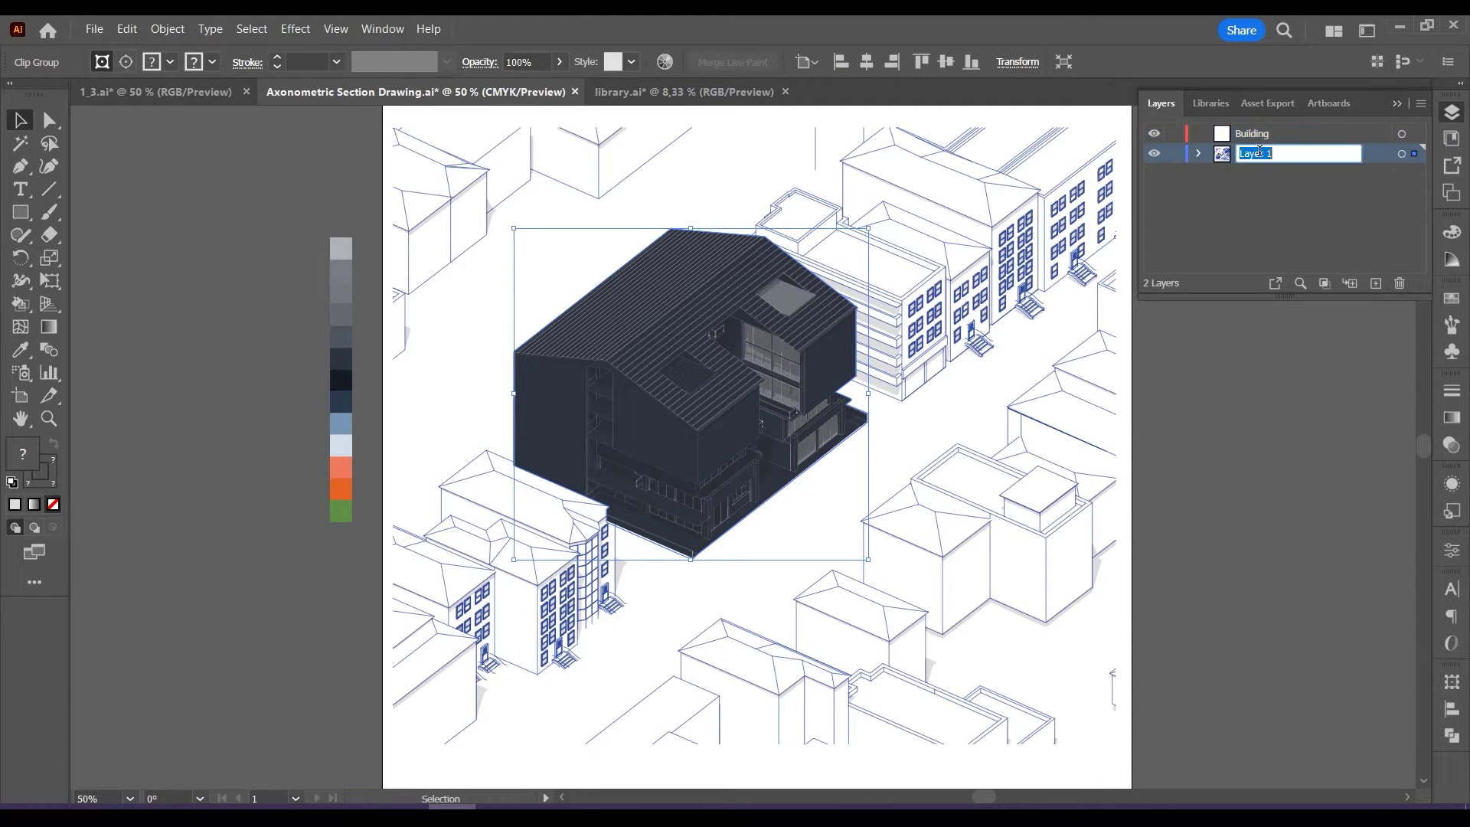
type("Environment")
key("Return")
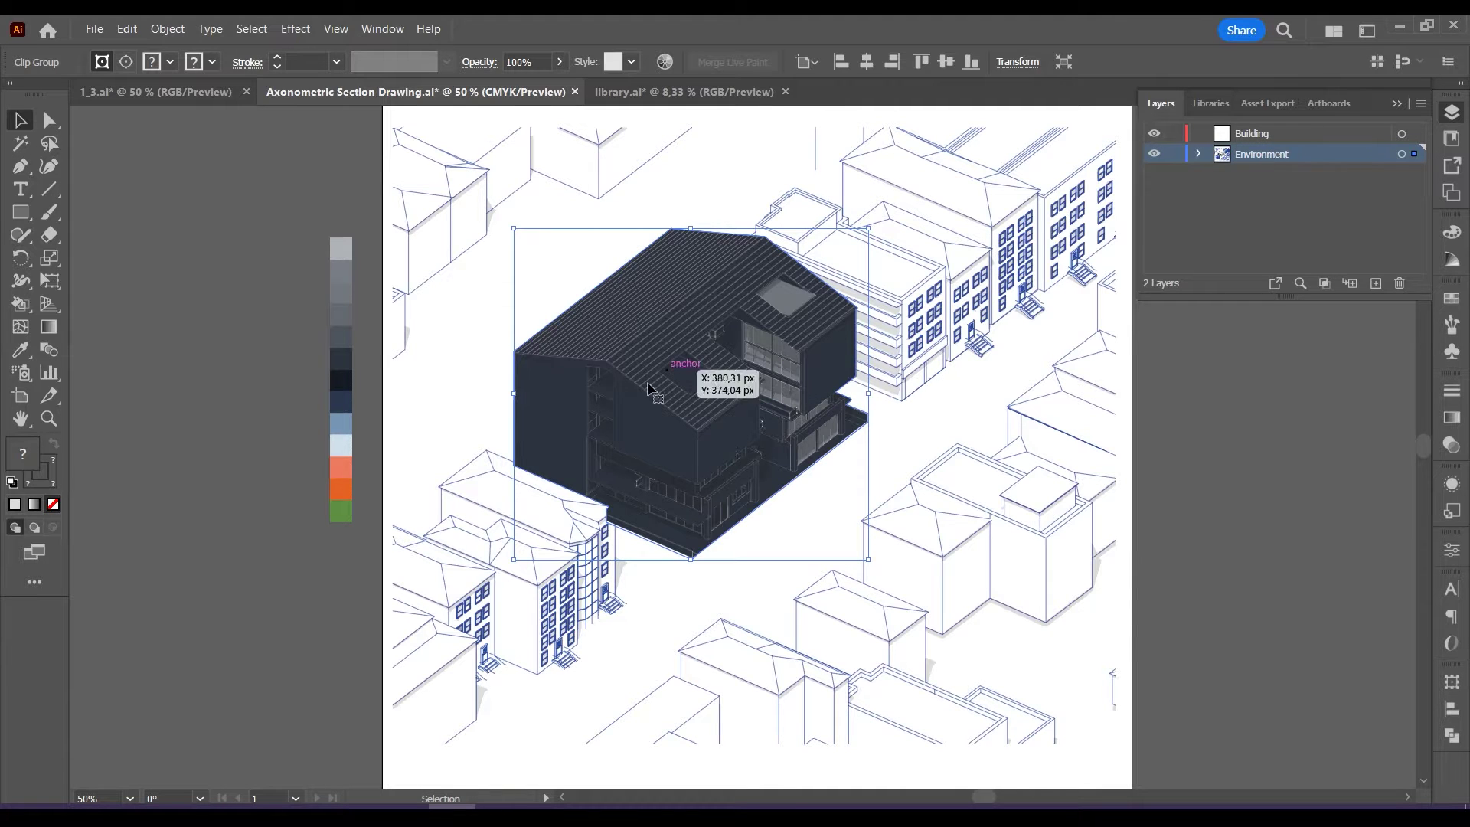
left_click_drag(1414, 142, 1415, 135)
key("ctrl+shift+a")
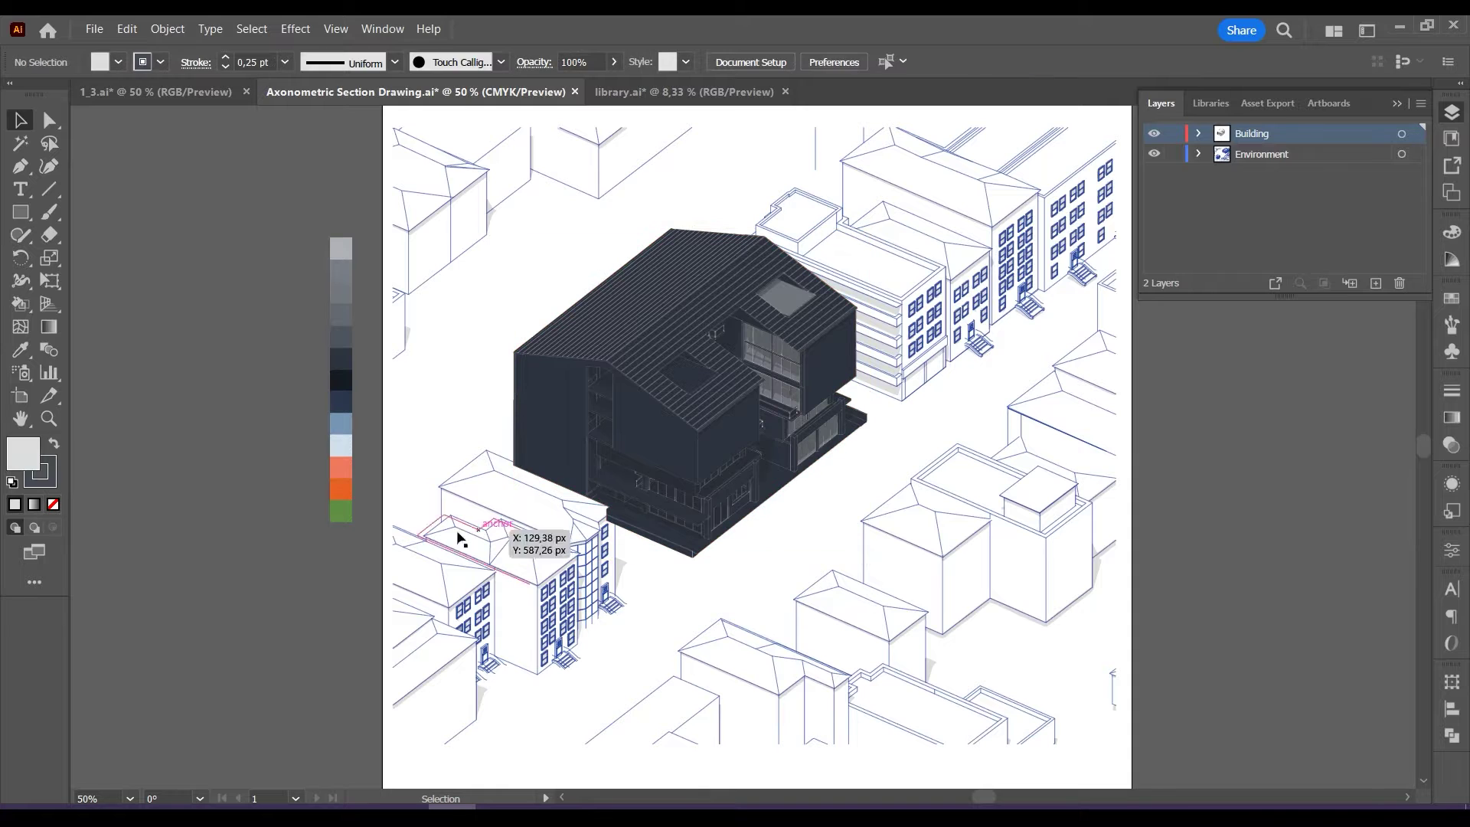
Shift the neighbouring building group at the main building's front left corner slightly to the left.
left_click(565, 543)
scroll(568, 539, "up", 2)
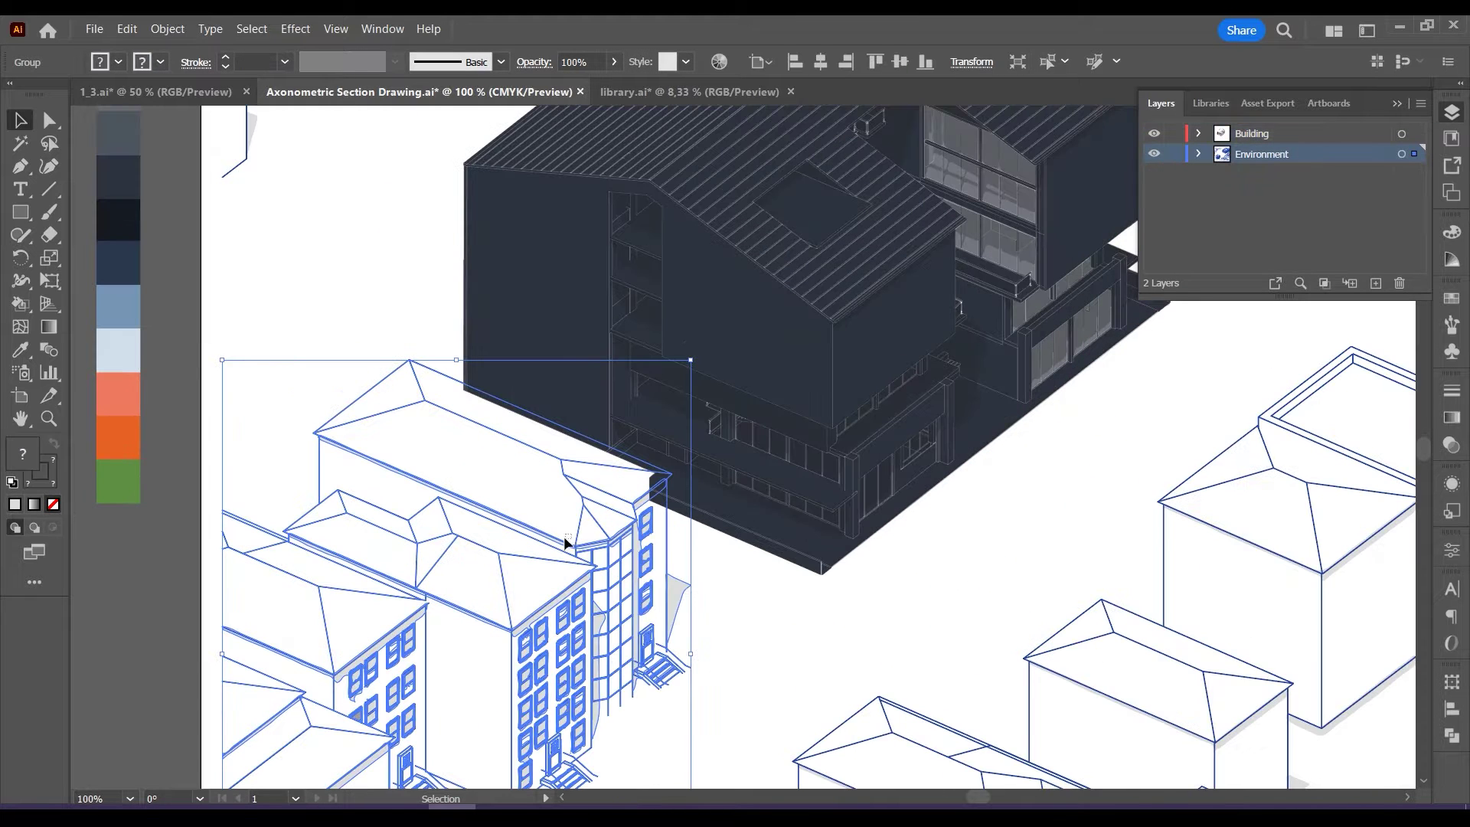
left_click_drag(561, 545, 548, 542)
scroll(336, 392, "down", 2)
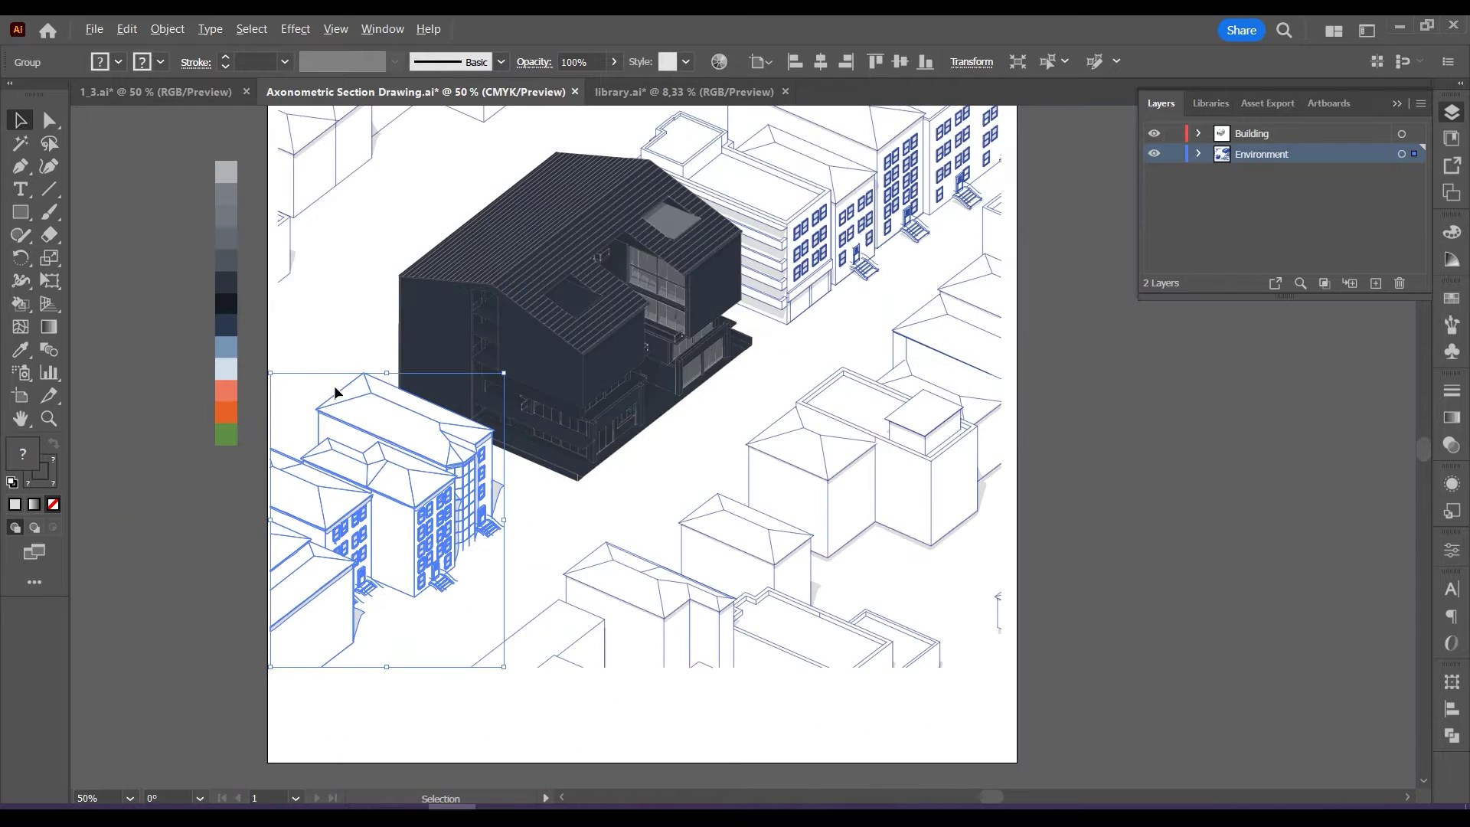
left_click(1385, 399)
Draw a rectangle covering the neighbourhood drawing on the Environment layer and fill it with grey #777C84.
scroll(876, 586, "down", 1)
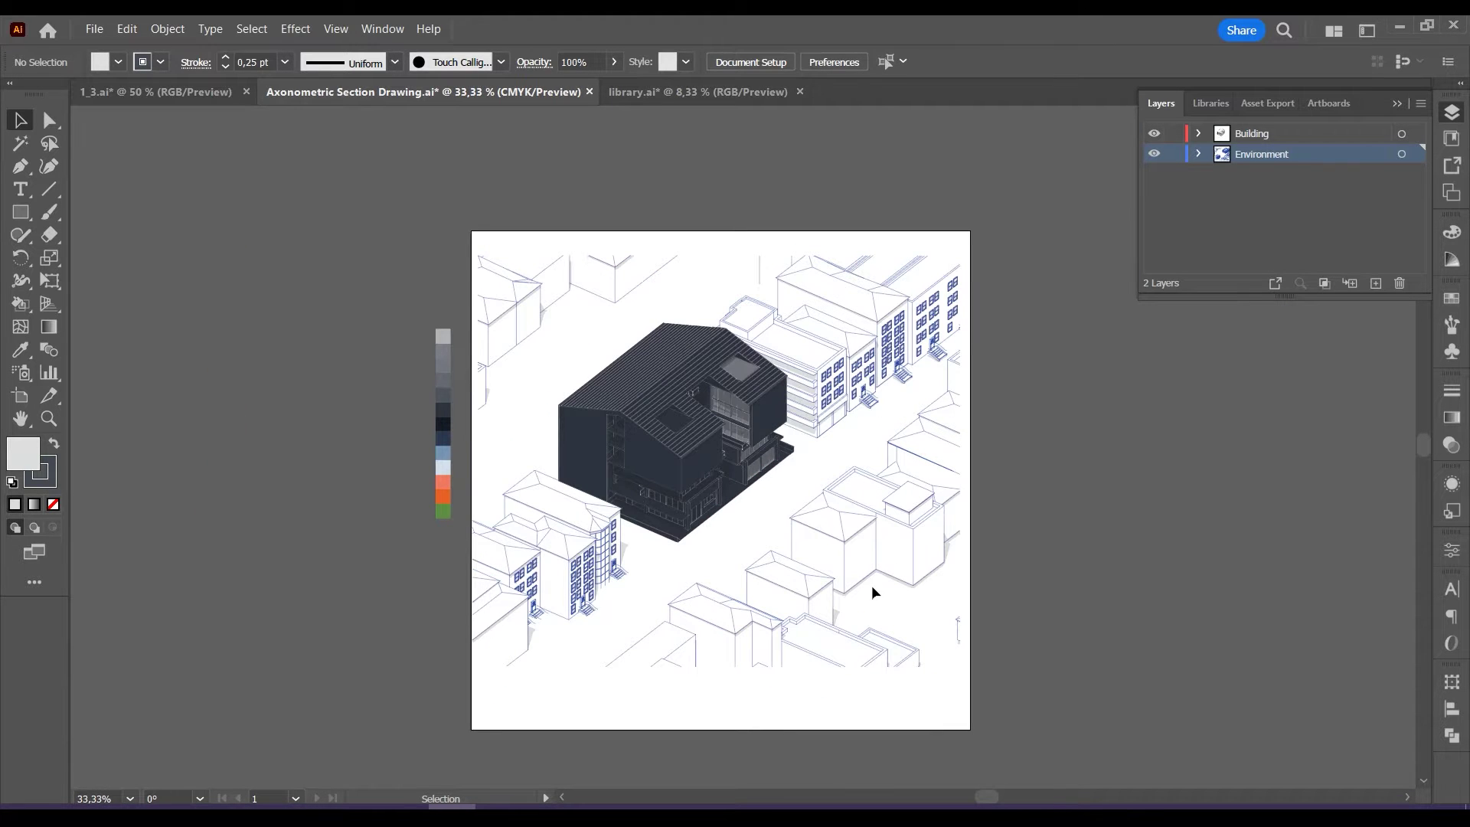
key("m")
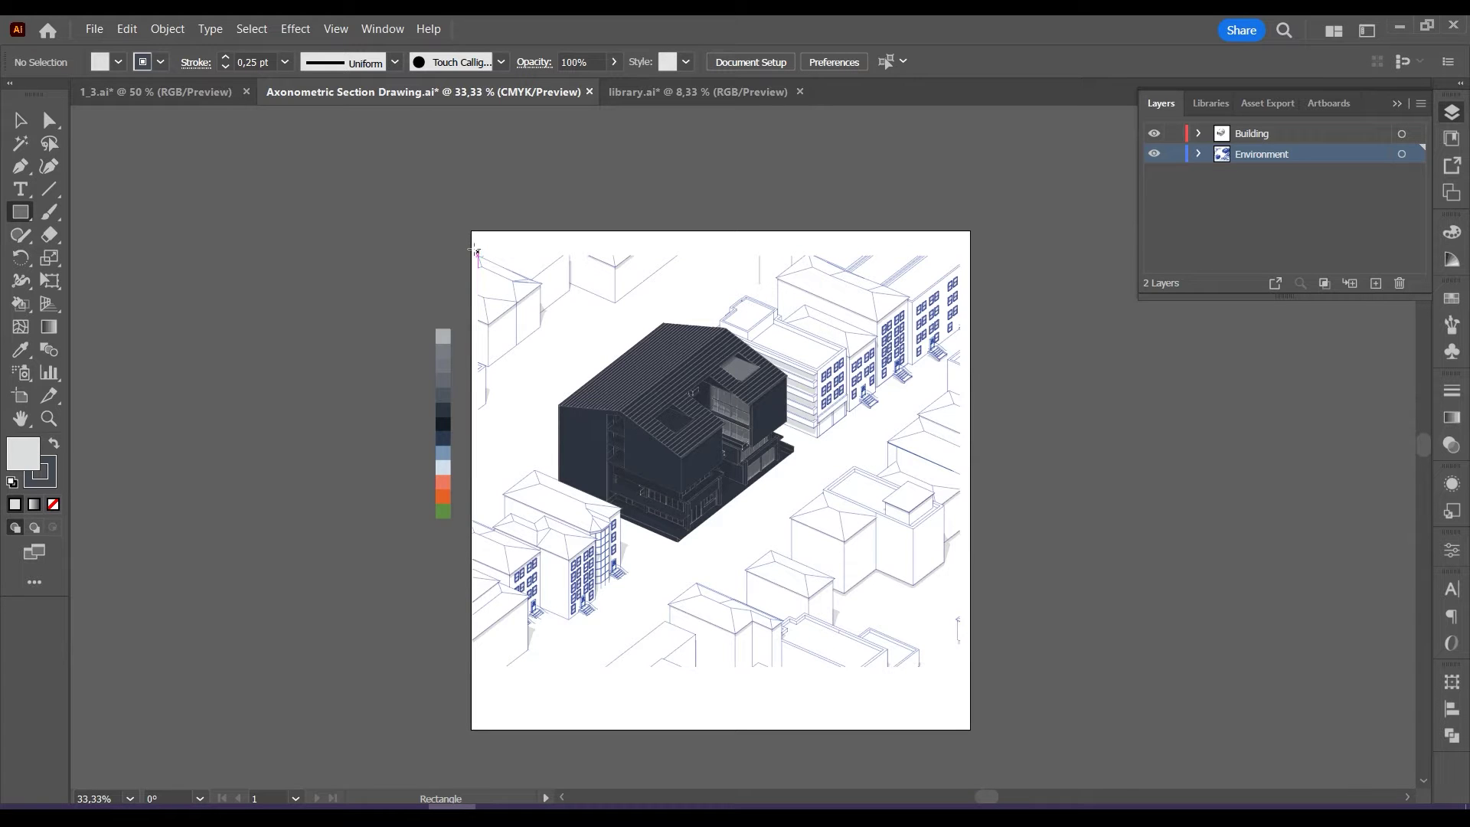
left_click_drag(477, 252, 961, 663)
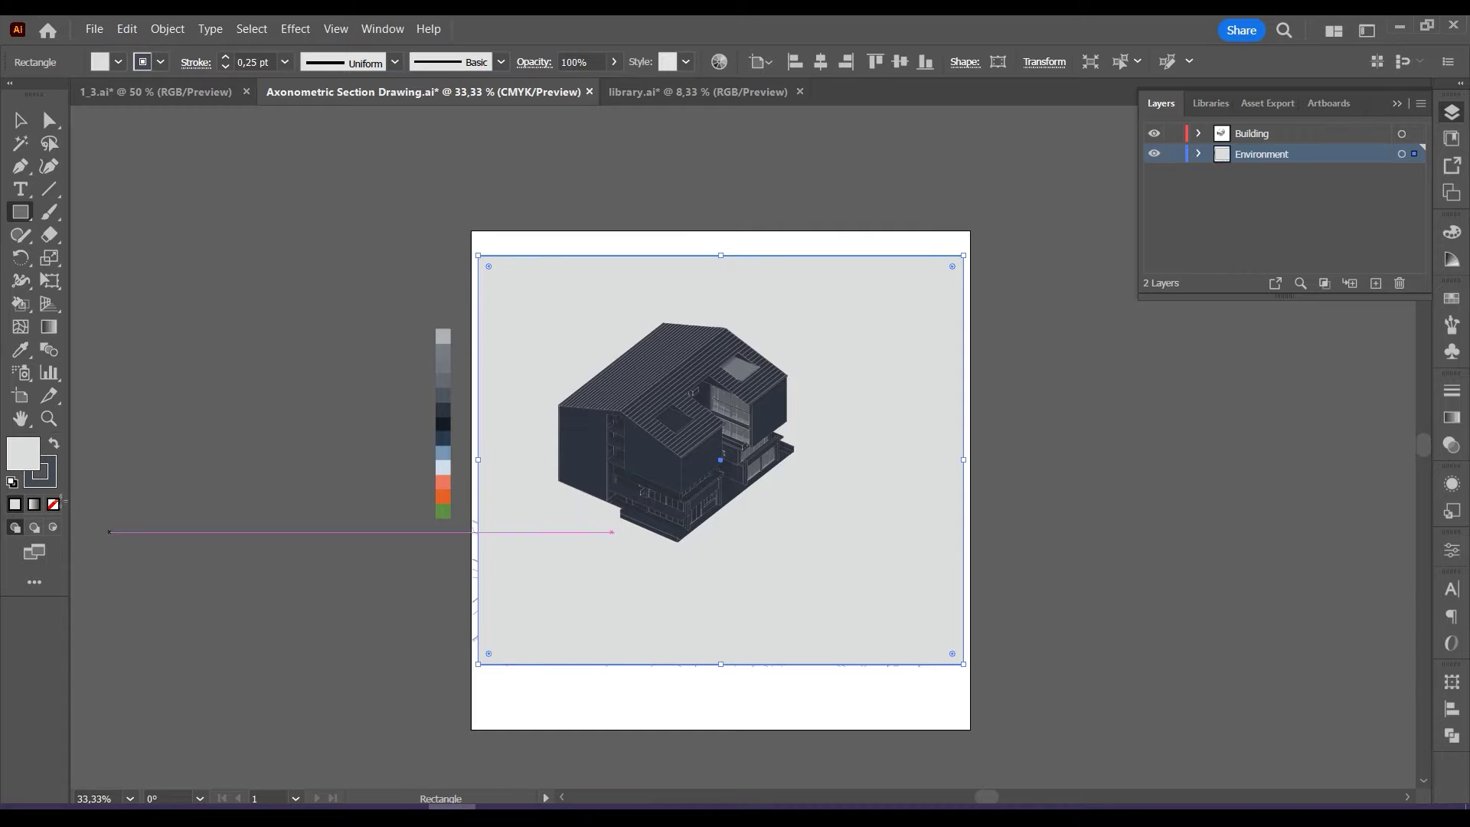
key("v")
double_click(35, 463)
type("777c85")
left_click(1321, 358)
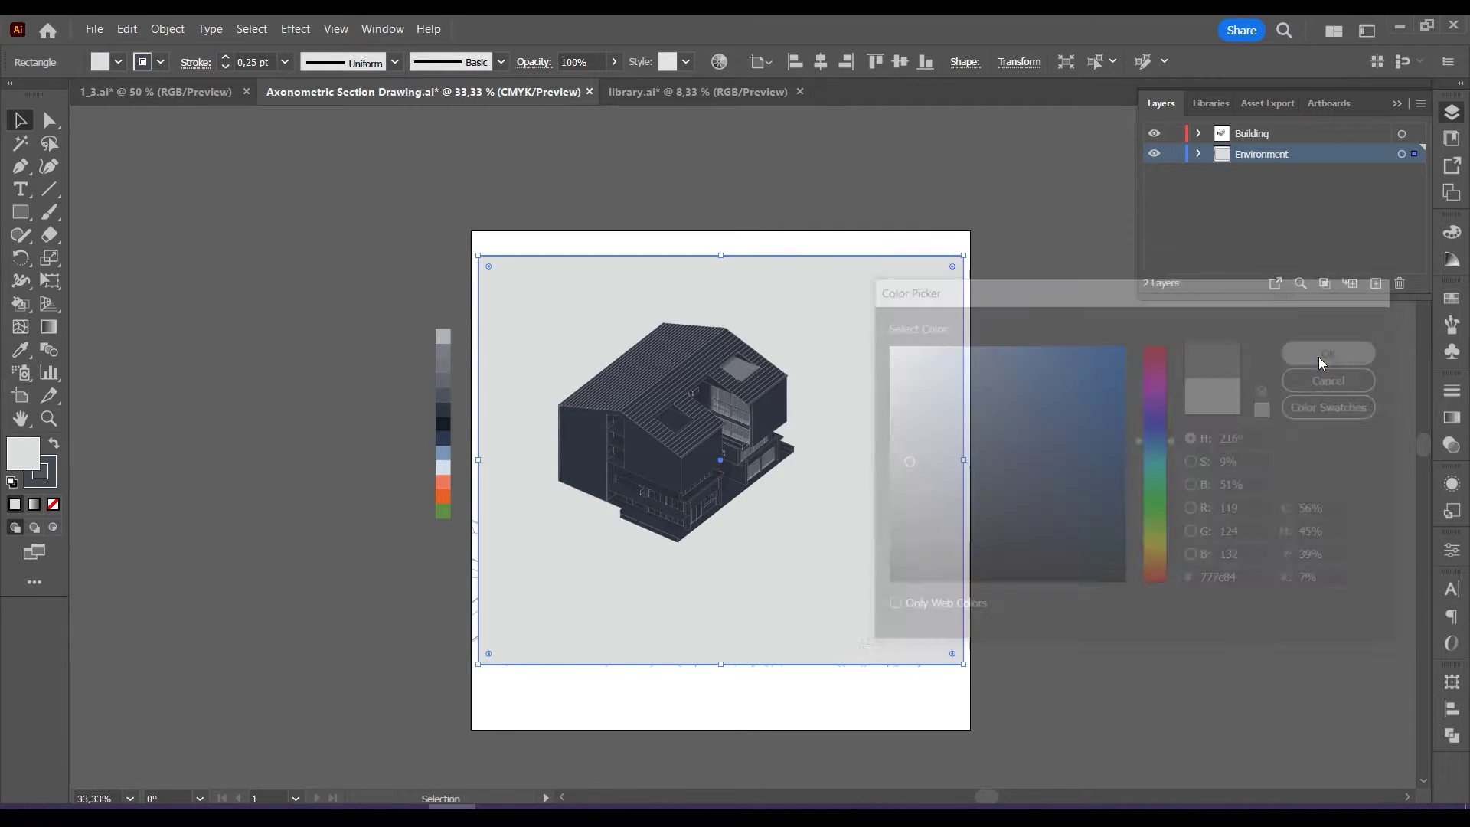
Send the grey background rectangle to the back, behind the neighbouring buildings' line drawing.
right_click(874, 381)
mouse_move(924, 719)
left_click(1153, 778)
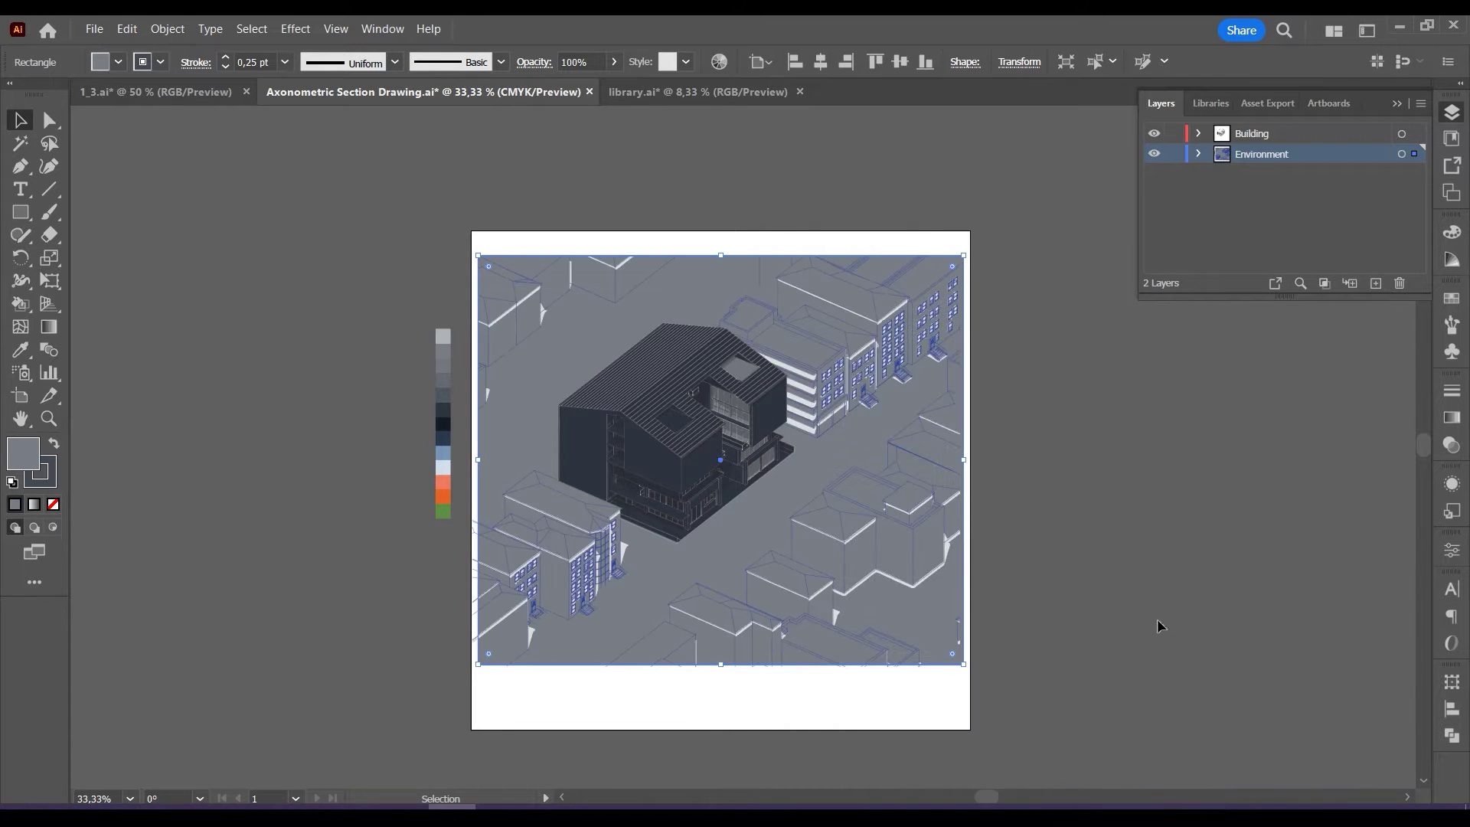
left_click(1158, 605)
Select all shapes with the same fill colour as the neighbouring buildings' light grey shadows and delete them.
left_click(63, 120)
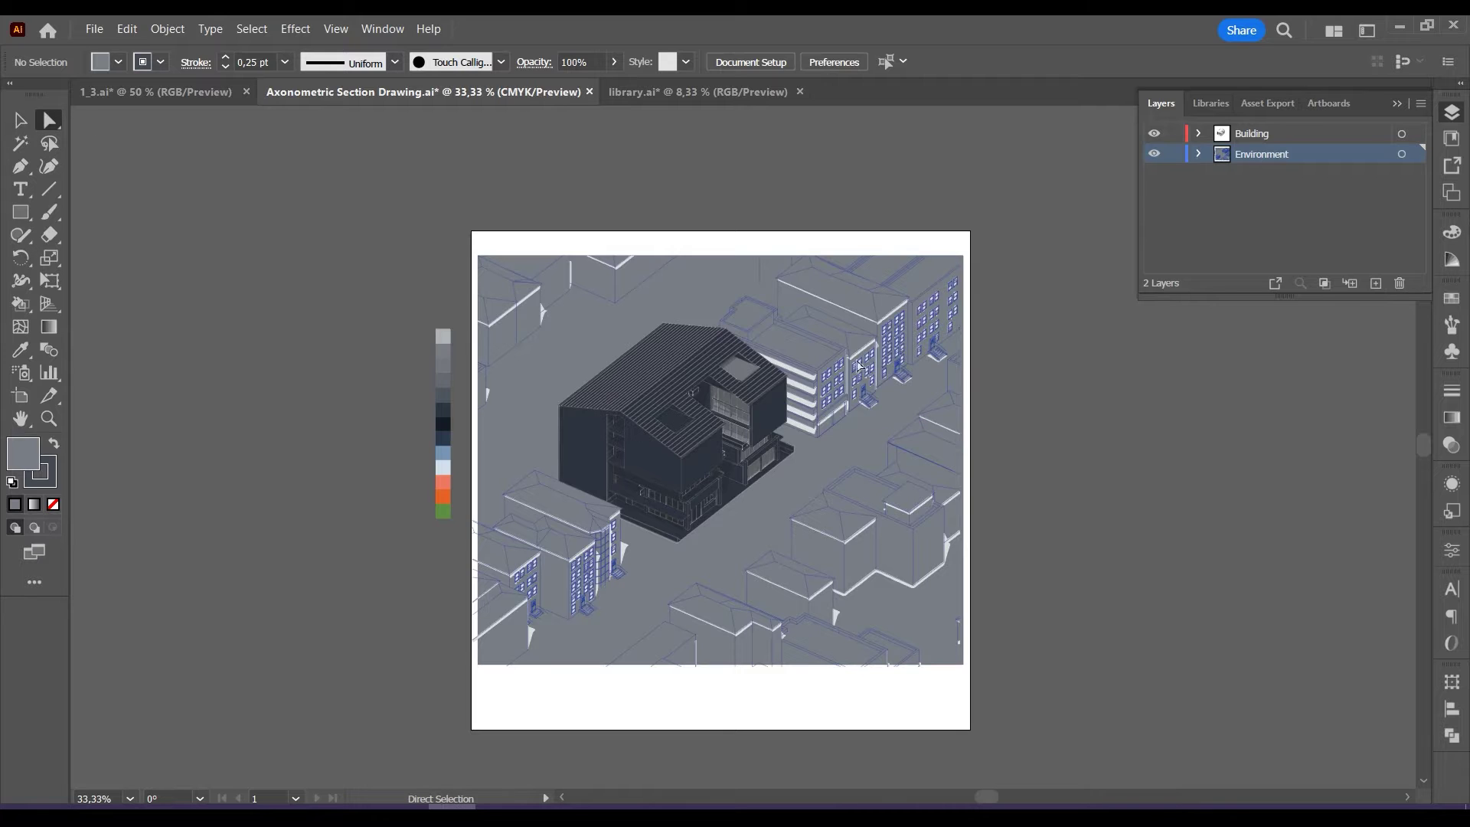
left_click(811, 381)
left_click(251, 28)
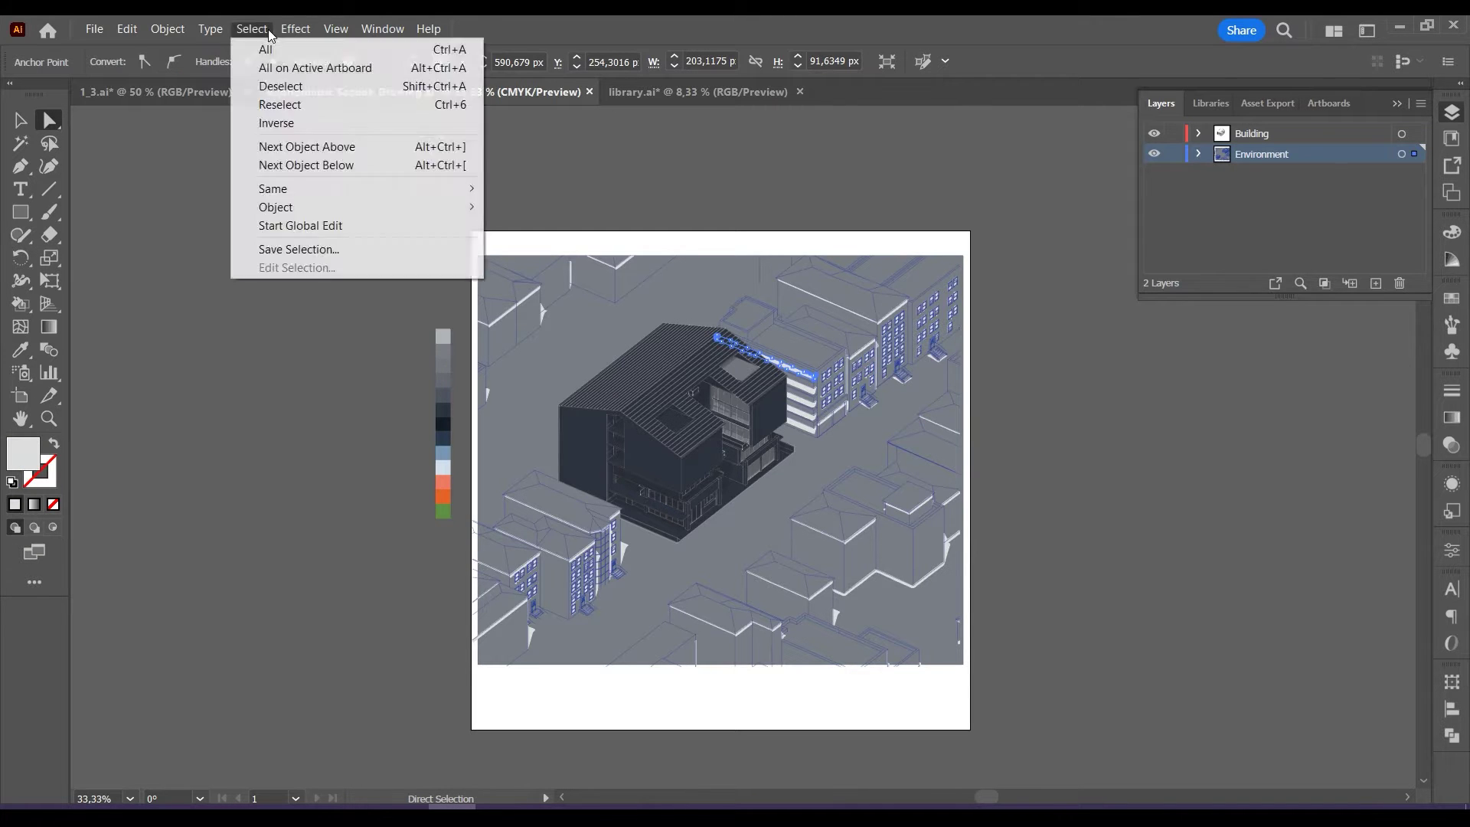
left_click(251, 28)
left_click(251, 28)
mouse_move(280, 191)
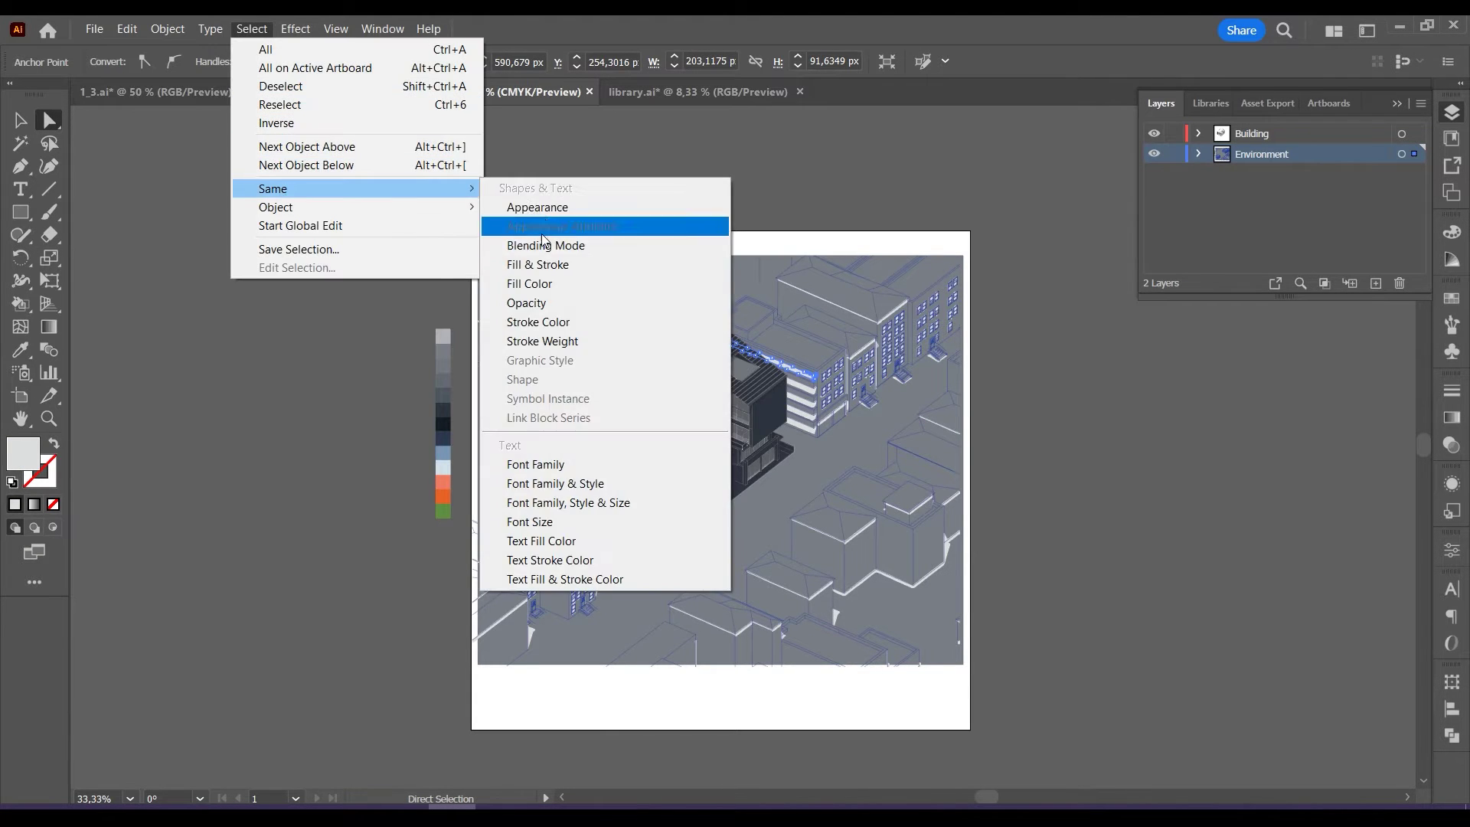
left_click(531, 284)
key("Delete")
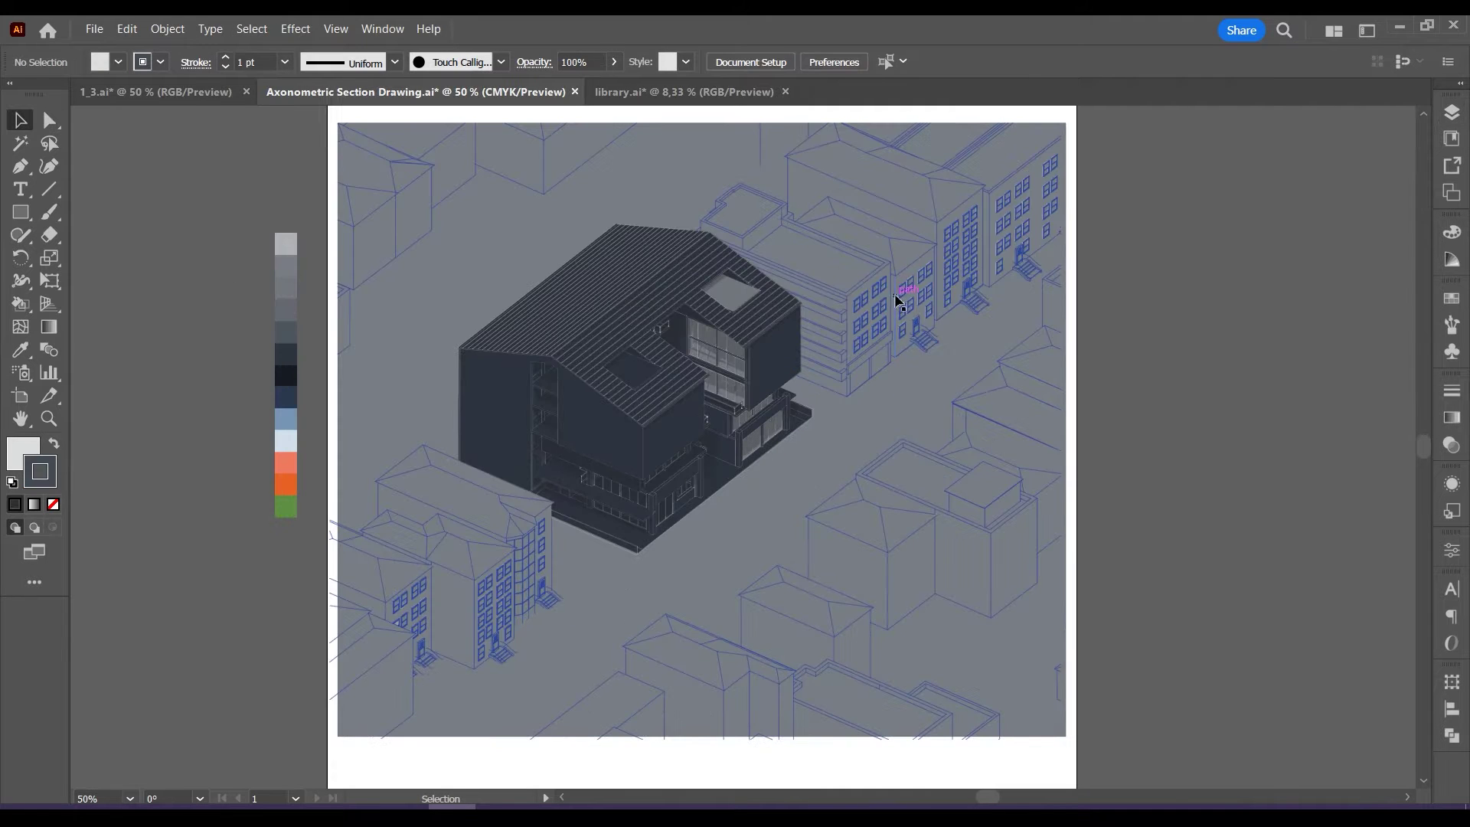
Select all four neighbouring building groups, recolour their strokes with the copied dark grey, and set the stroke weight to 0.25 pt.
left_click(896, 297)
left_click(888, 453, "shift")
left_click(505, 518, "shift")
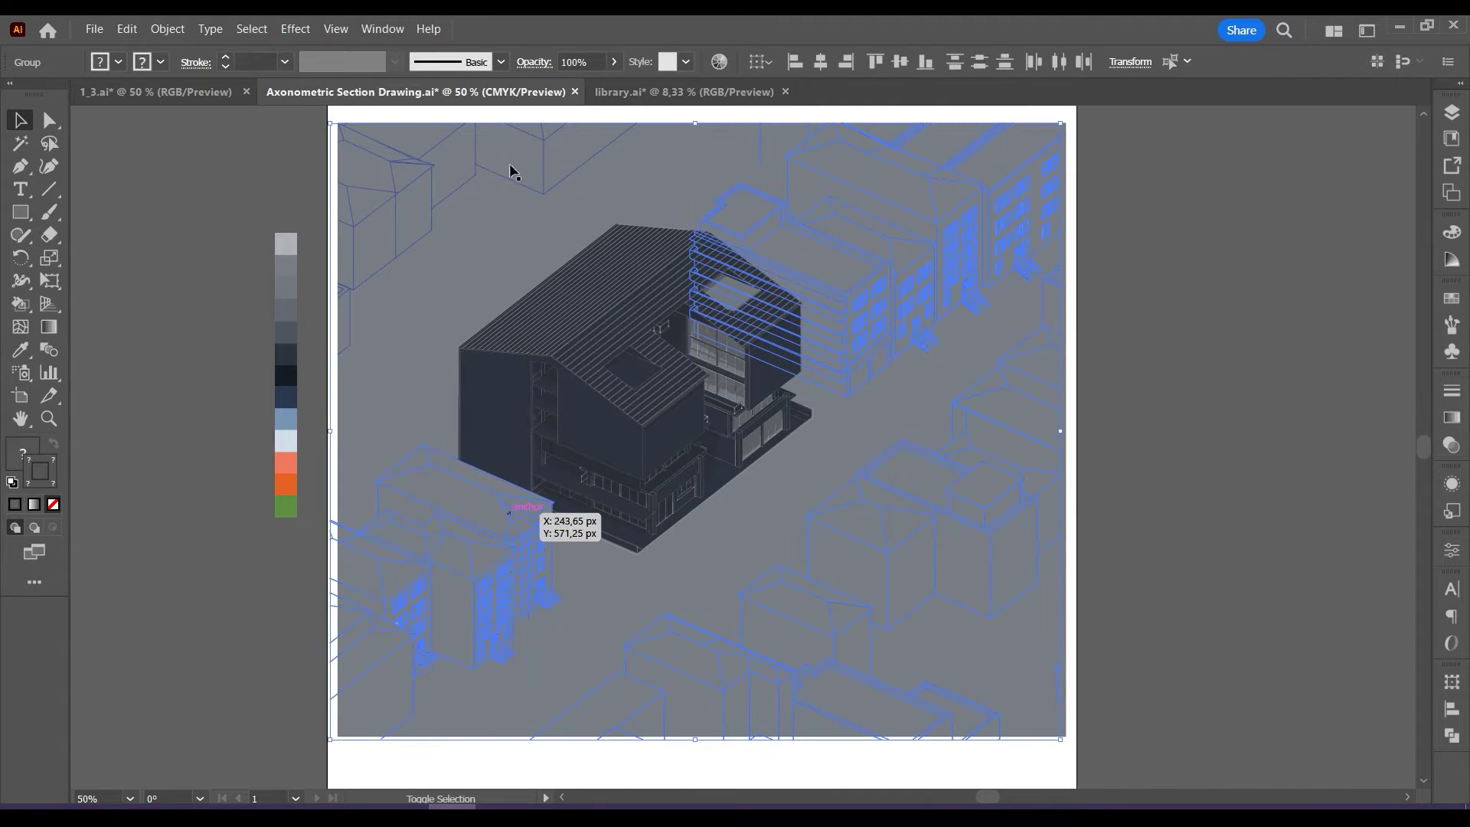
left_click(485, 190, "shift")
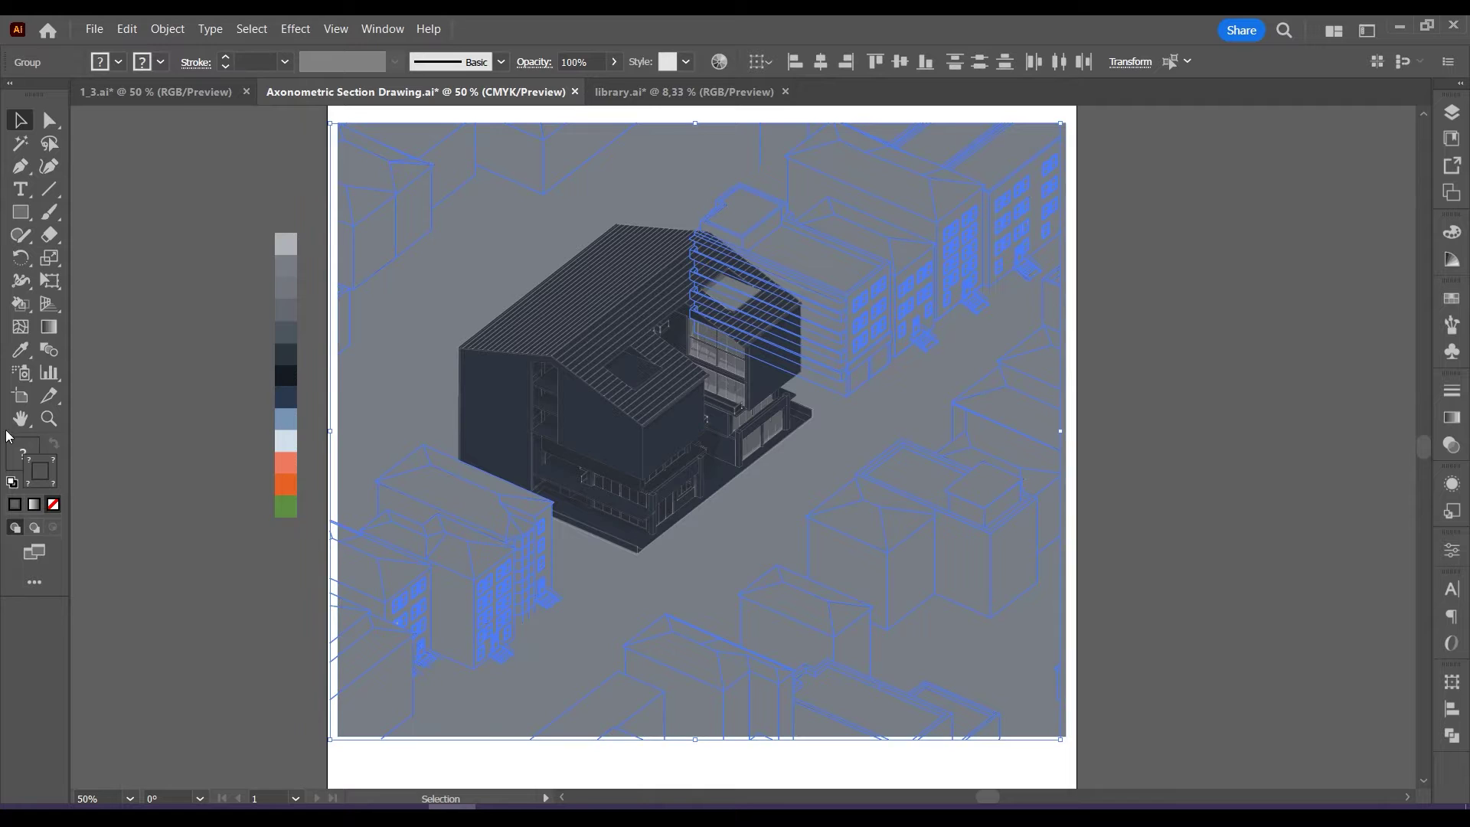
double_click(50, 465)
key("ctrl+v")
left_click(1316, 348)
left_click(284, 62)
left_click(311, 82)
left_click(1222, 304)
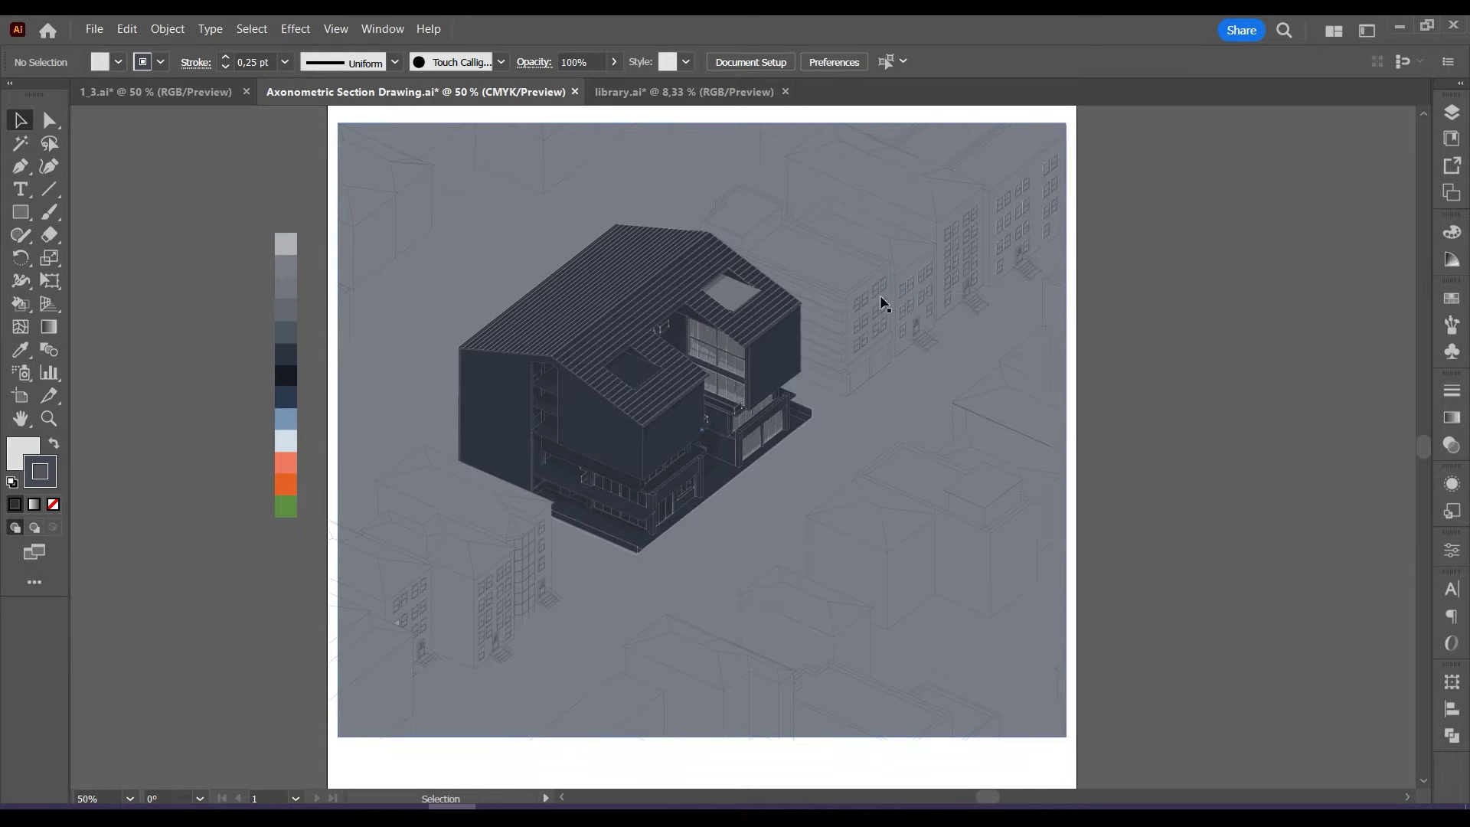
left_click(885, 273)
left_click(14, 304)
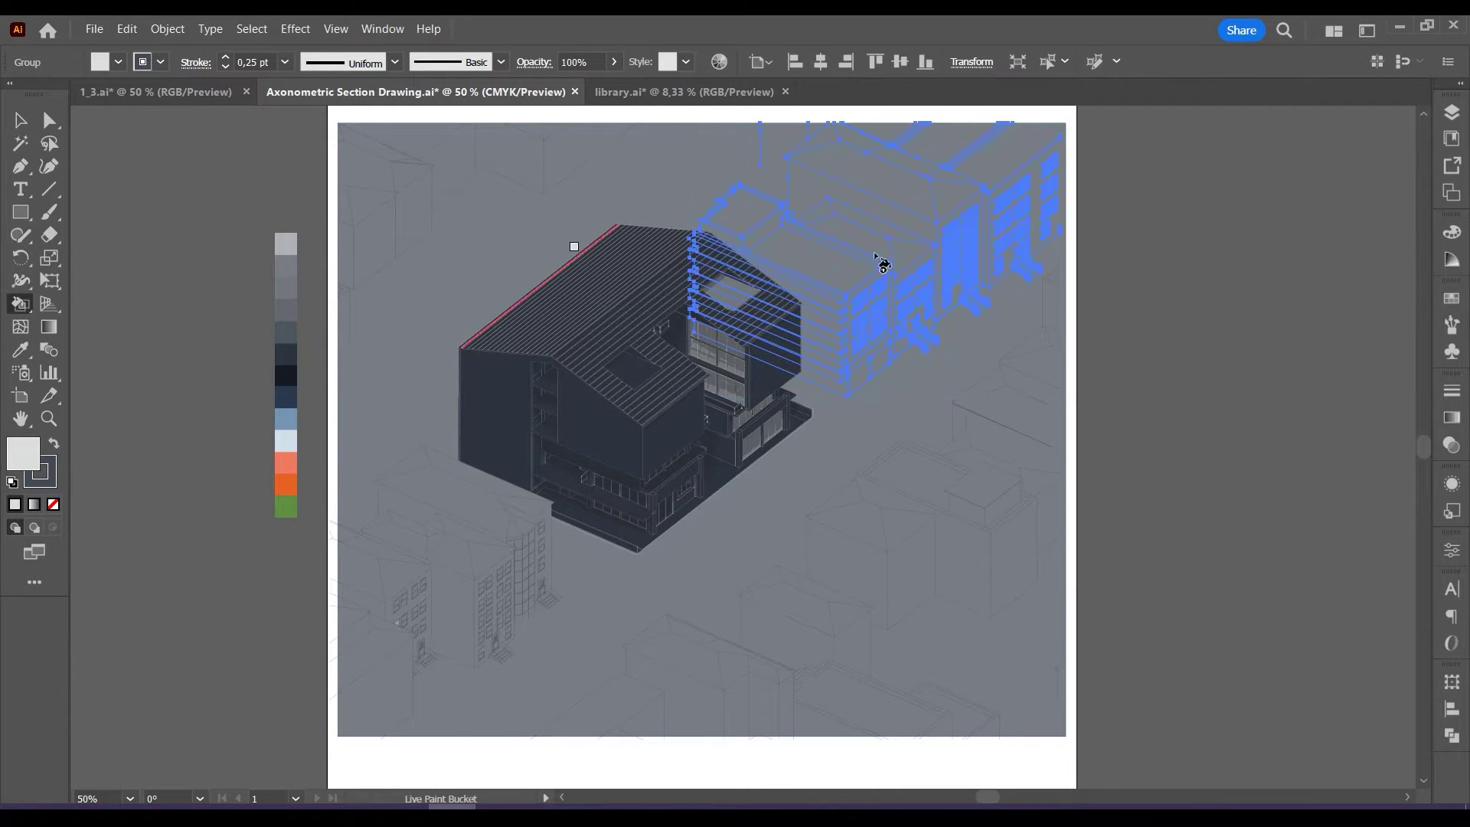
left_click(20, 121)
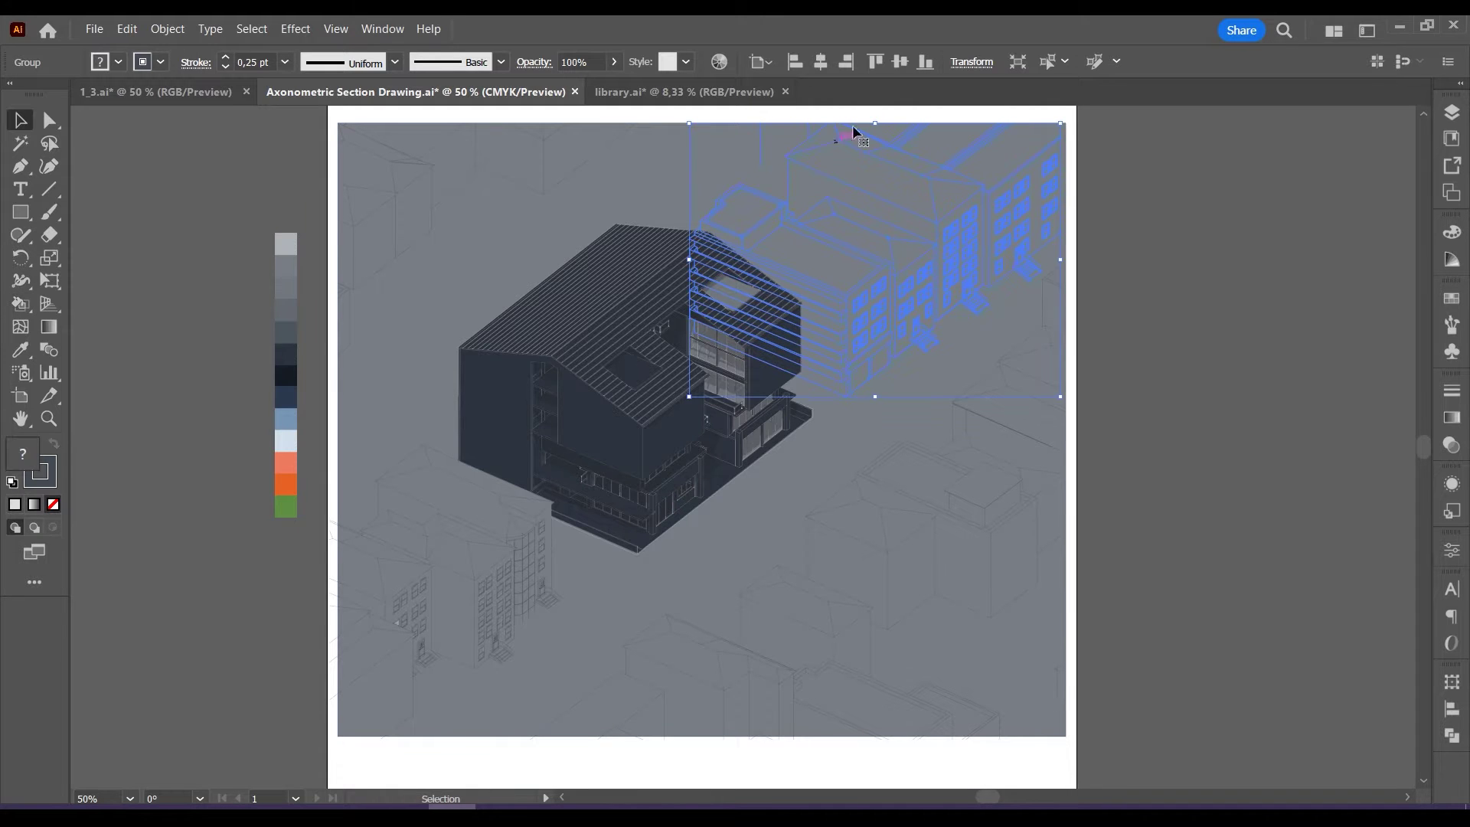
Inside the back right building group, draw an unfilled path closing the cut-off outline along the drawing's upper and right edges.
double_click(857, 132)
scroll(950, 260, "up", 2)
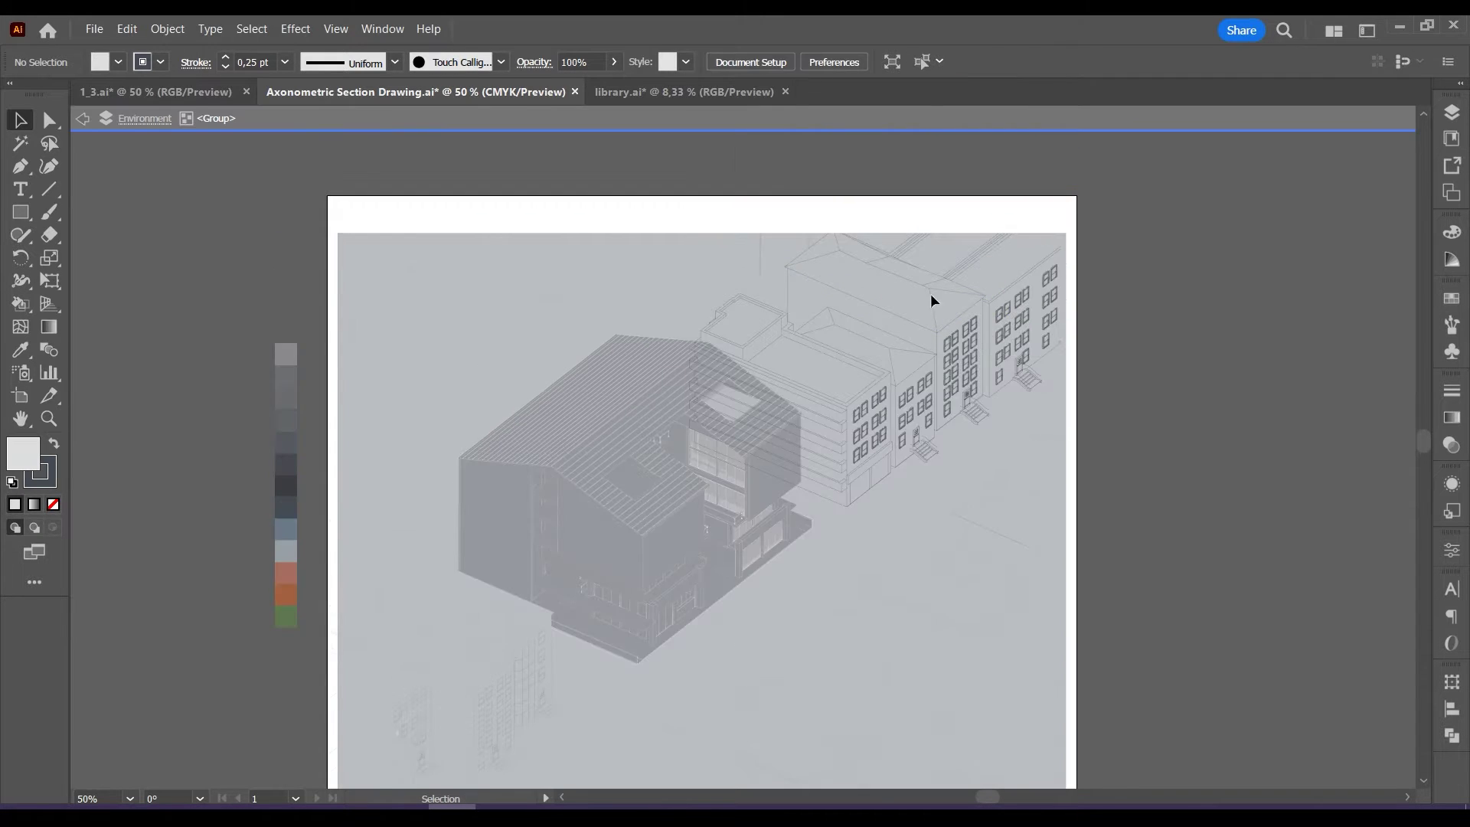
scroll(930, 292, "up", 1)
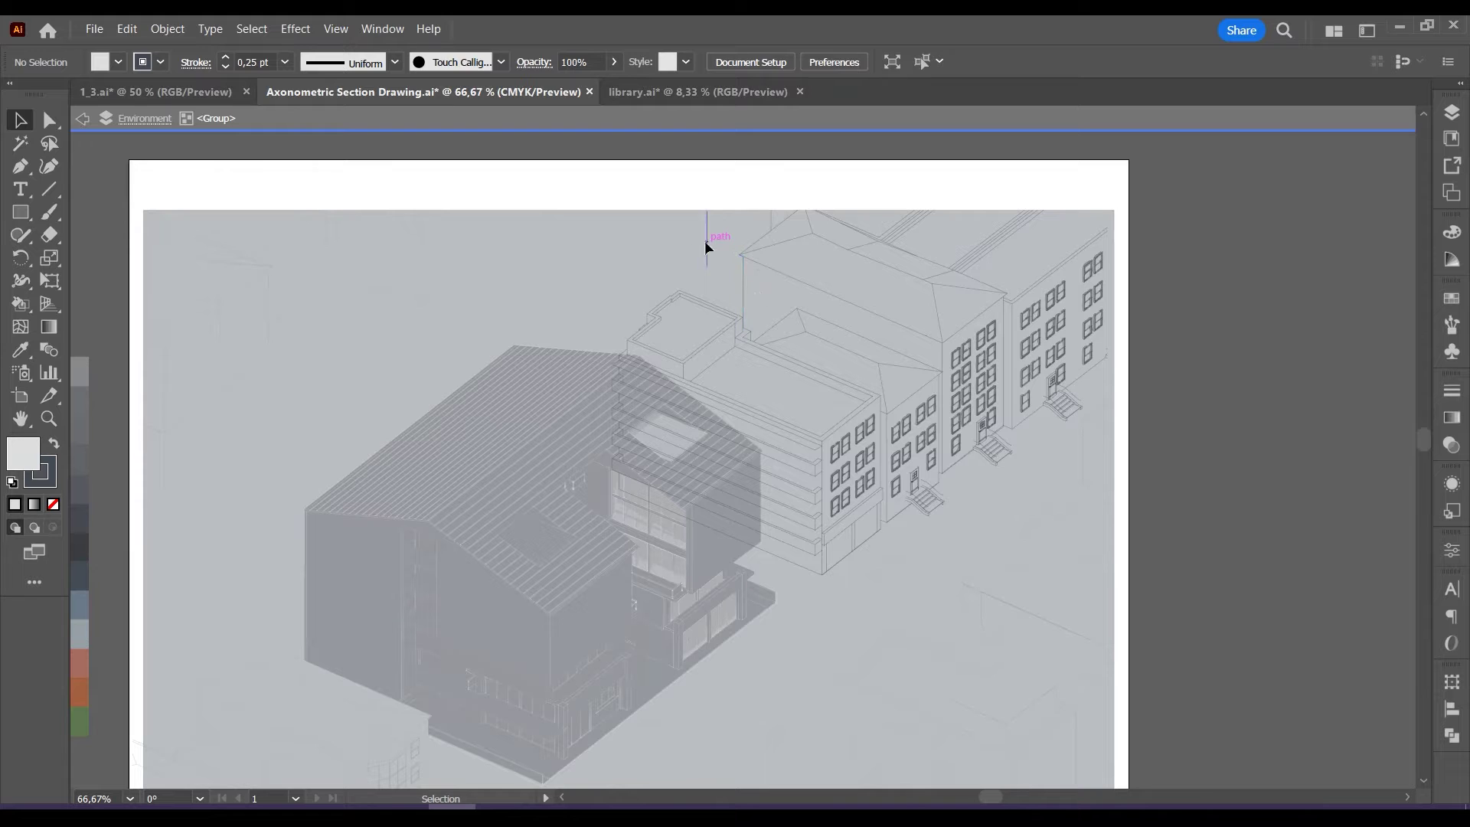
key("slash")
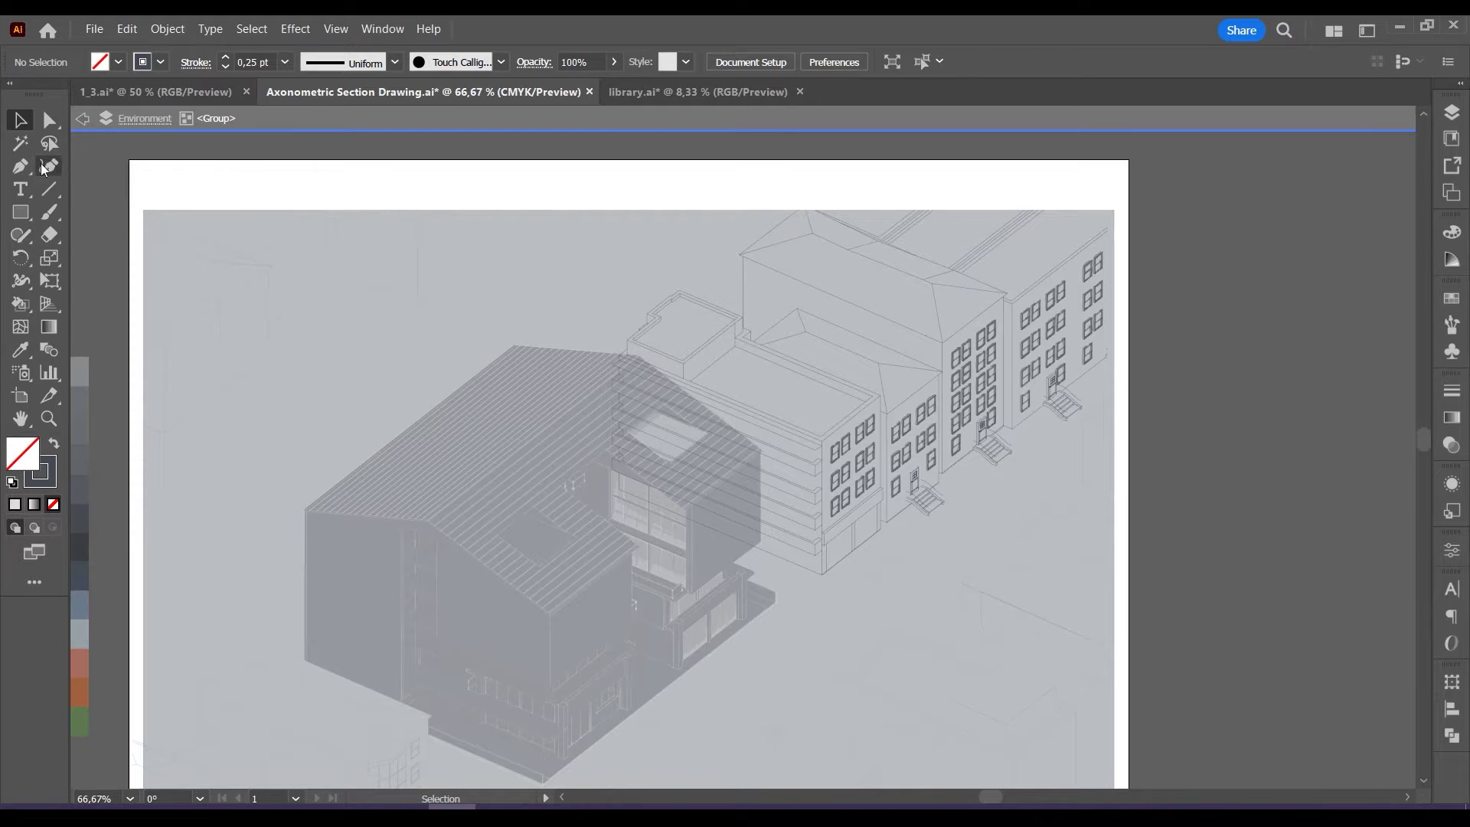
left_click(21, 166)
left_click(740, 255)
left_click(797, 210)
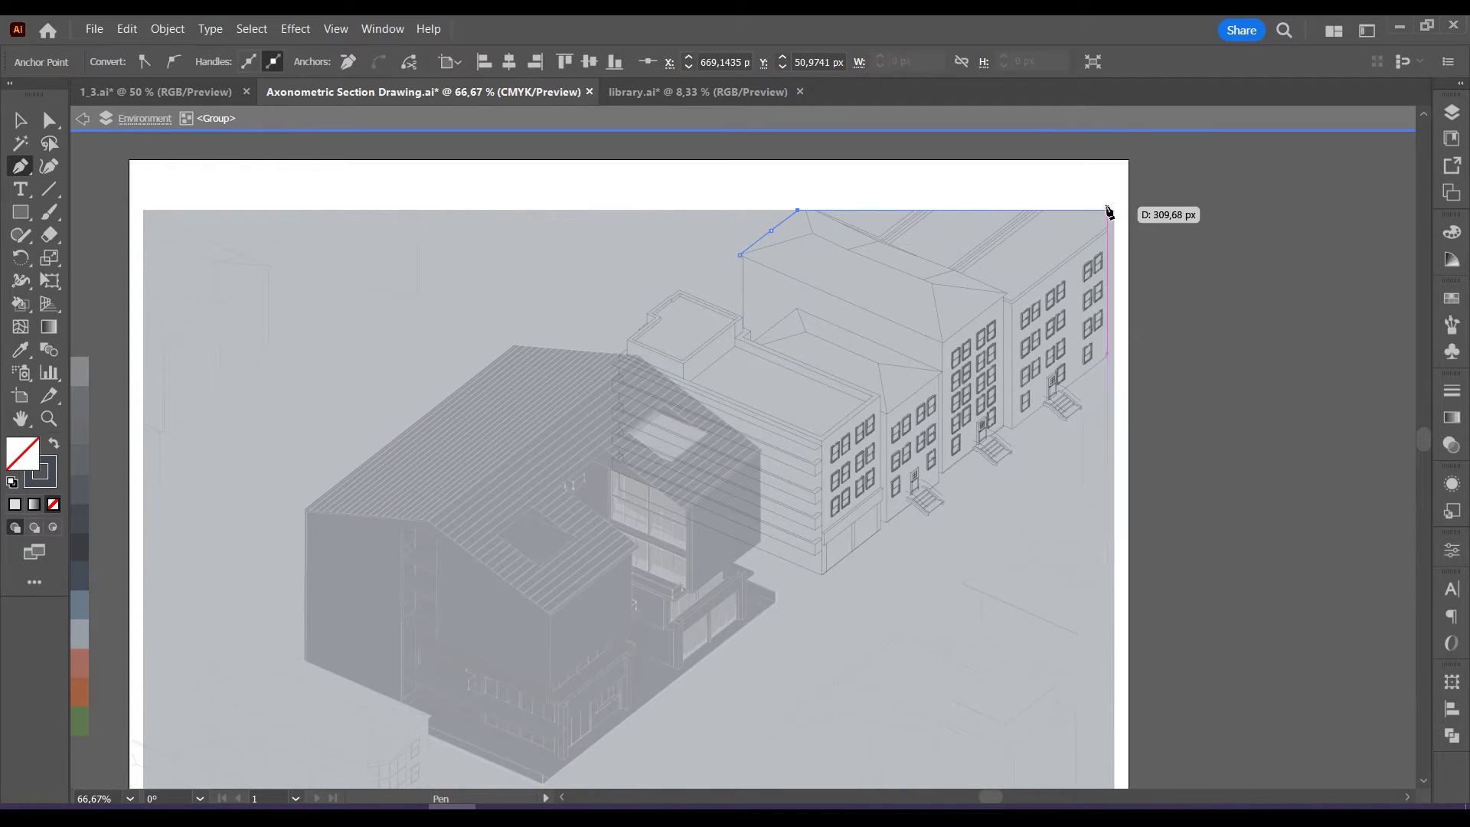
left_click(1108, 210)
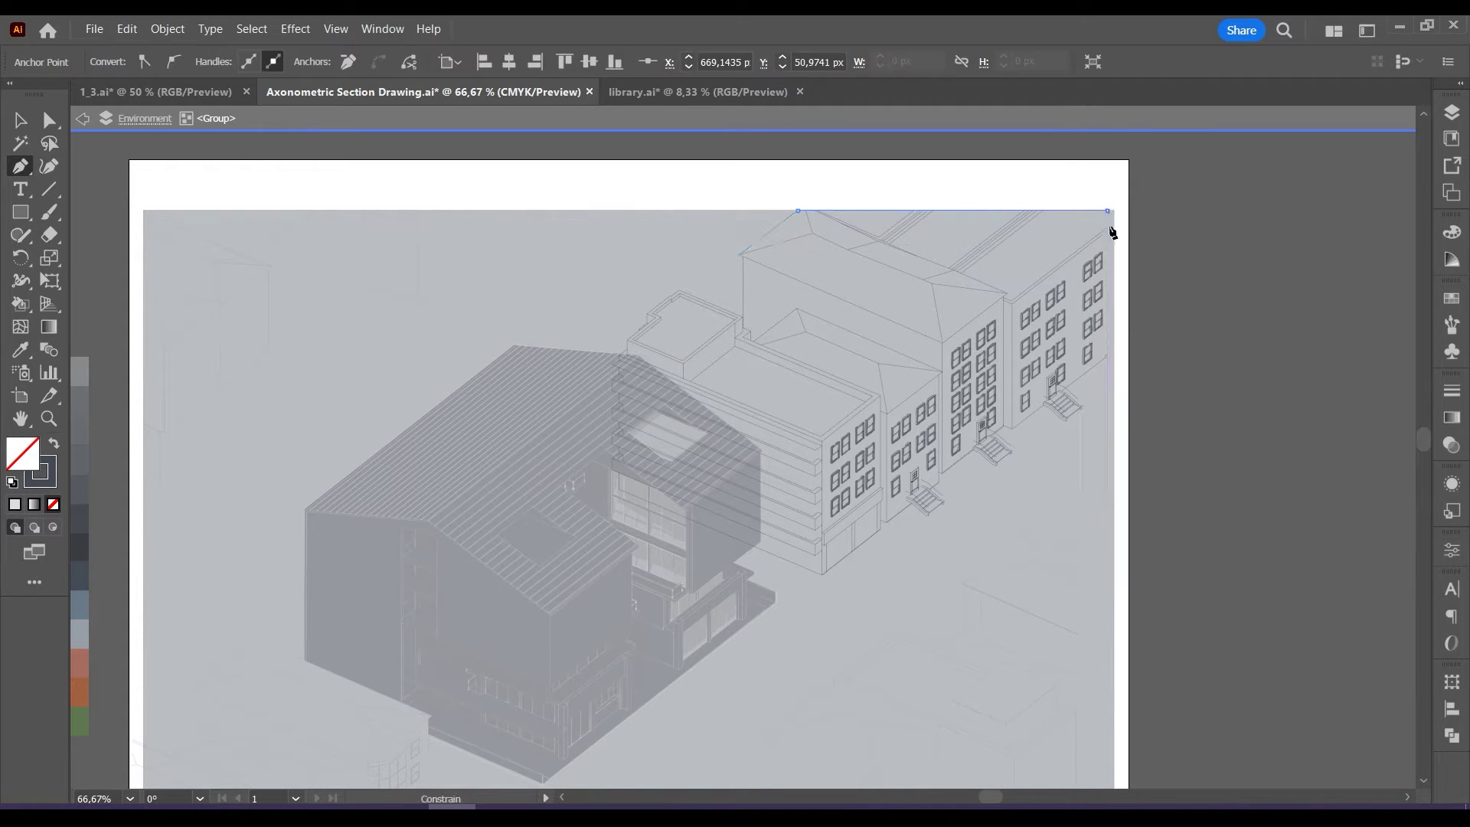
left_click(1107, 354, "shift")
scroll(1112, 355, "up", 3)
scroll(976, 278, "down", 3)
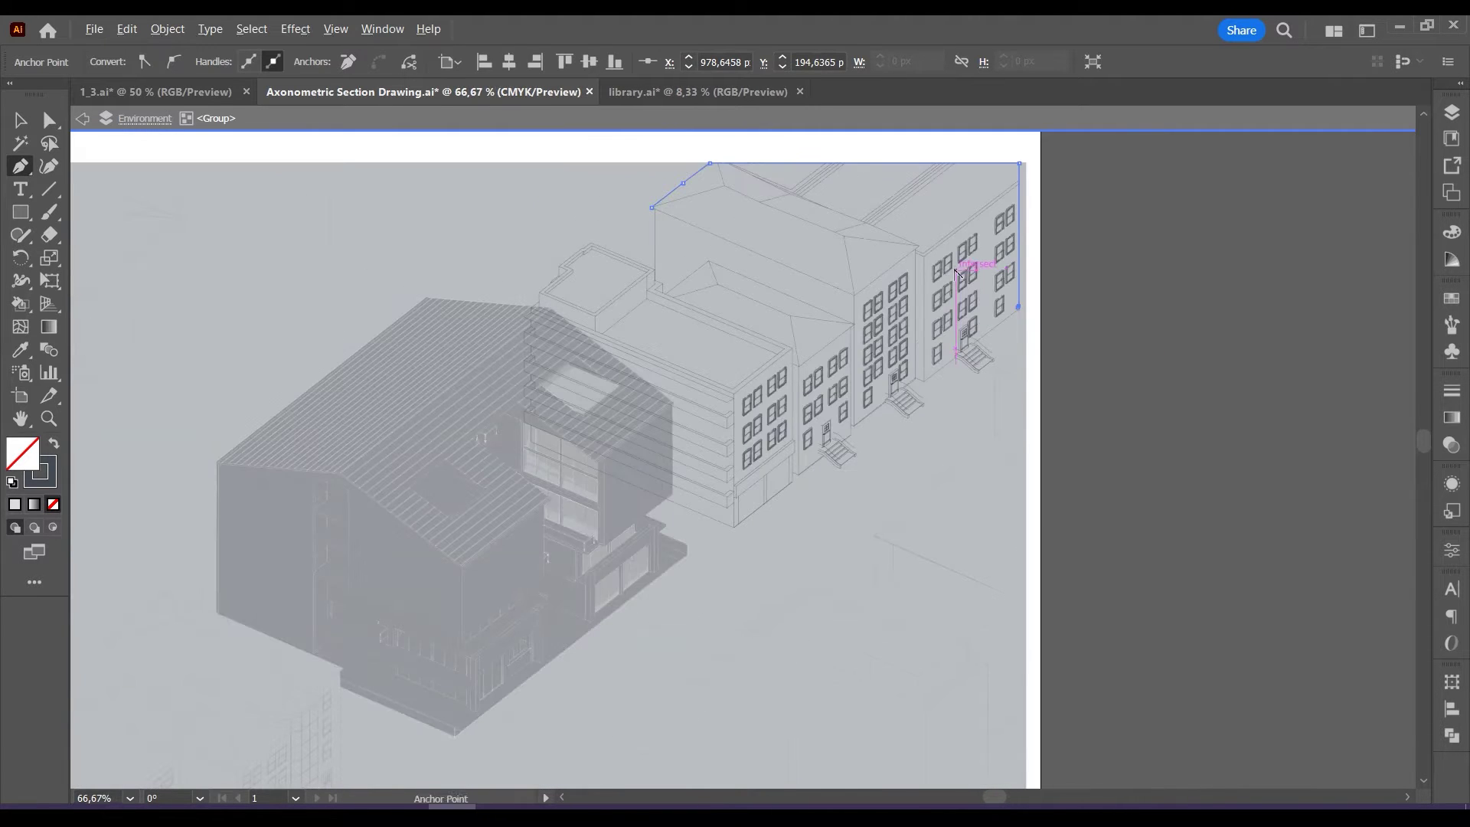
key("v")
left_click(1137, 294)
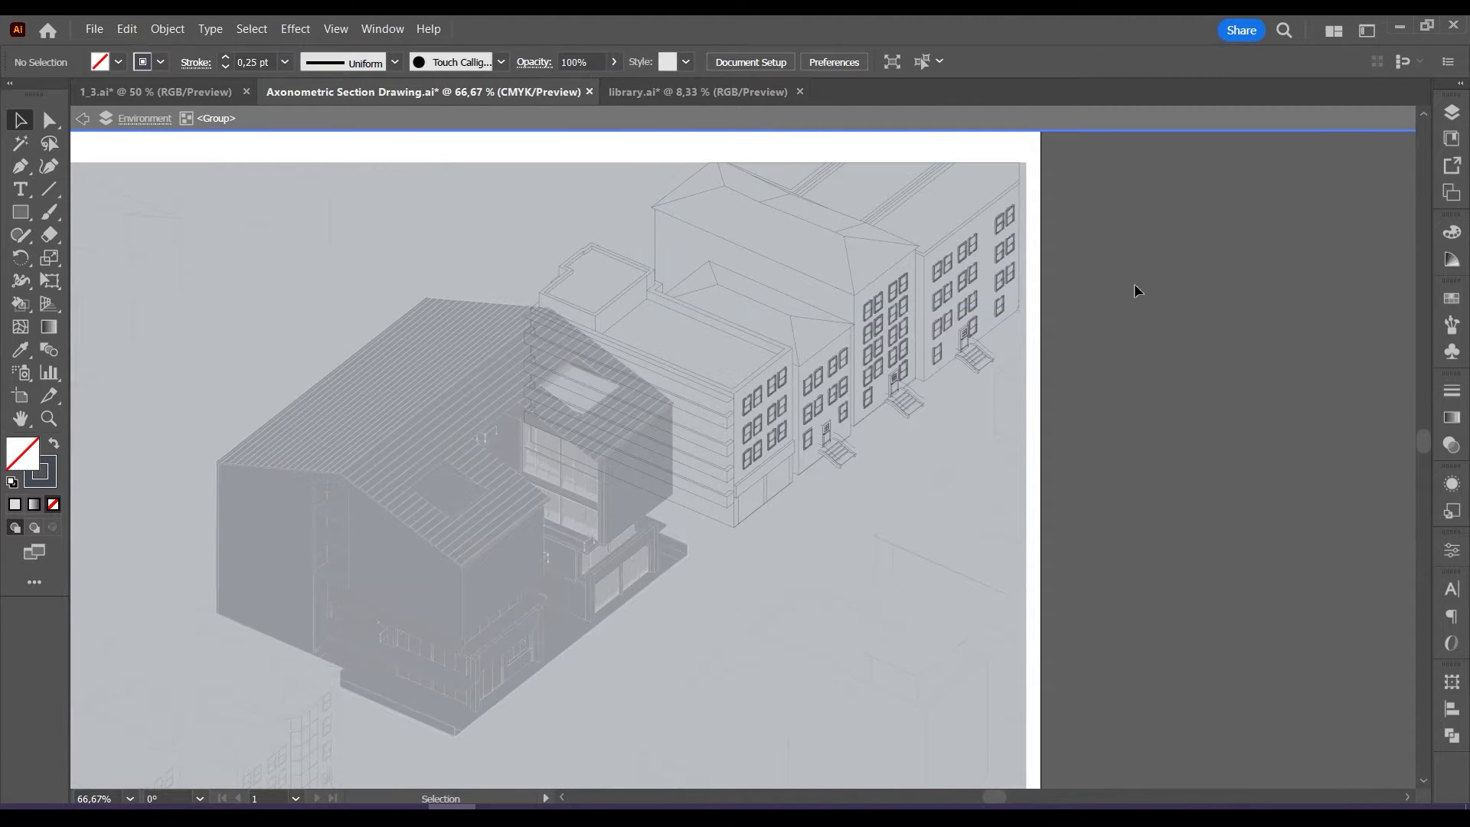
scroll(1135, 286, "down", 2)
double_click(1042, 604)
Inside the back left building group, draw an unfilled path closing the outline along the drawing's upper and left edges.
scroll(599, 230, "up", 3)
double_click(702, 265)
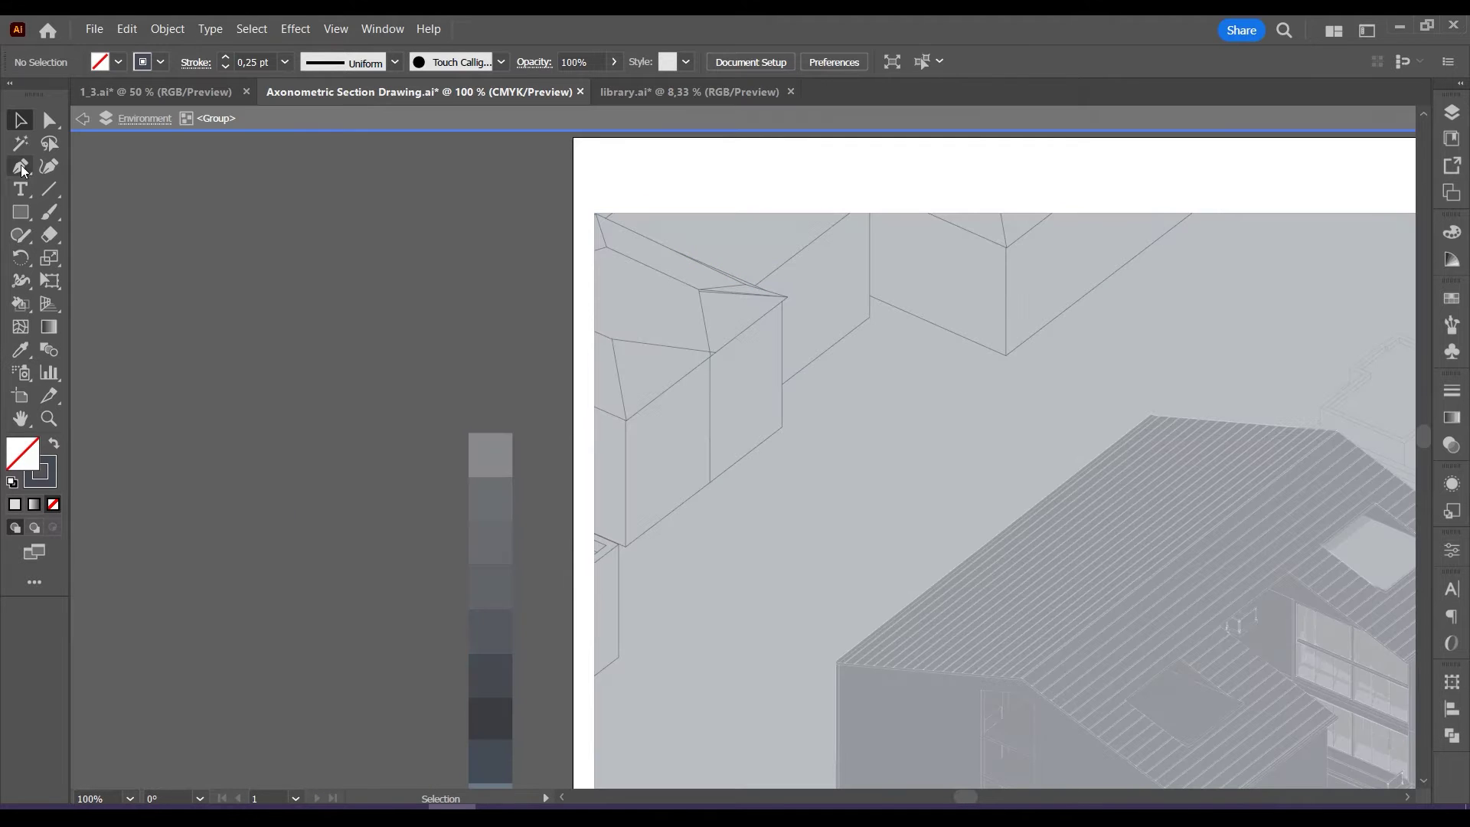
left_click(22, 168)
left_click(1191, 213)
left_click(594, 213)
left_click(595, 675)
key("v")
left_click(299, 293)
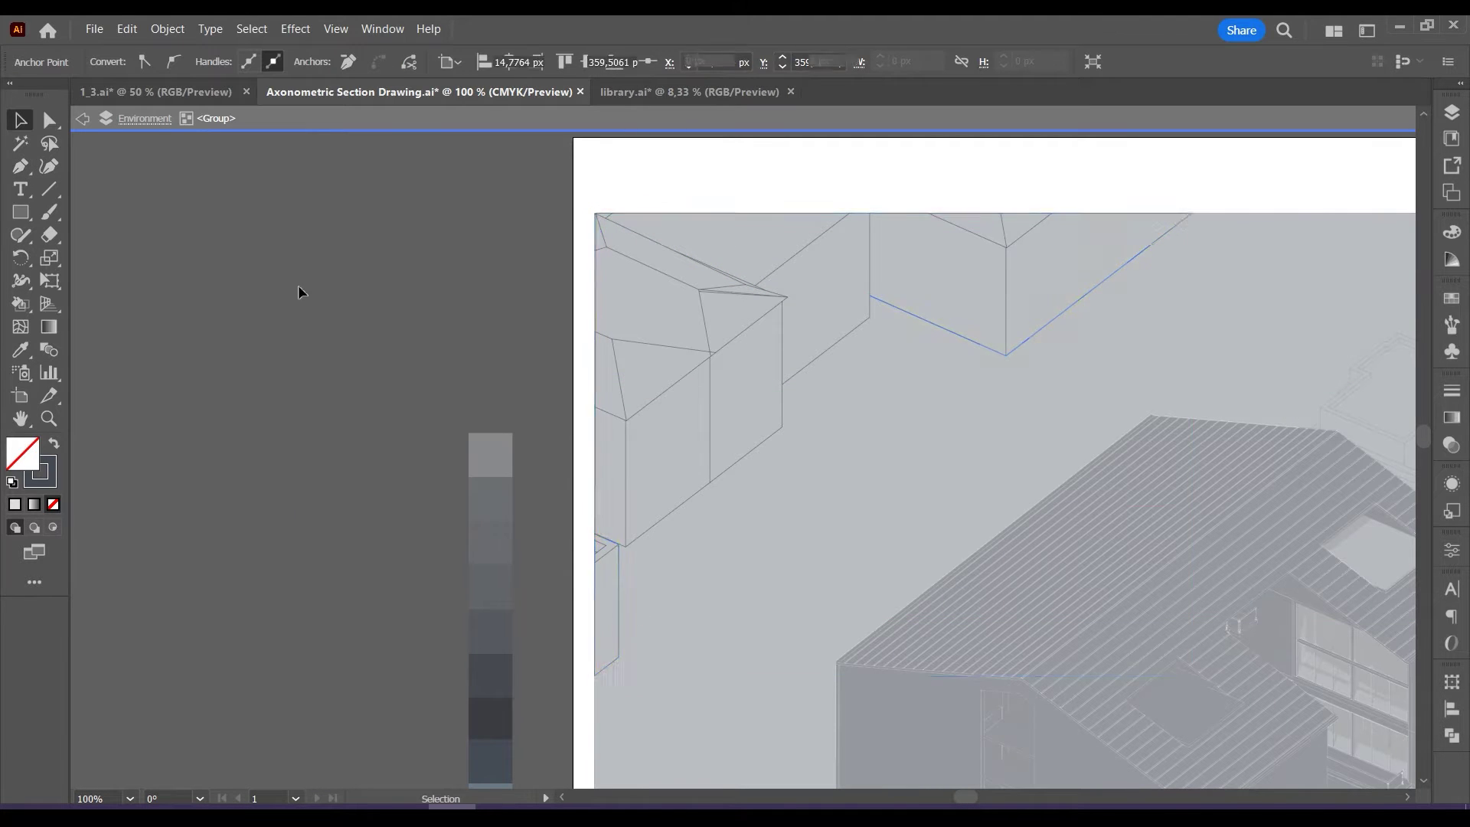
double_click(299, 288)
Inside the front left building group, draw an unfilled path closing the outline along the drawing's left and lower edges.
scroll(382, 243, "down", 2)
scroll(495, 322, "up", 1)
double_click(505, 453)
left_click(20, 168)
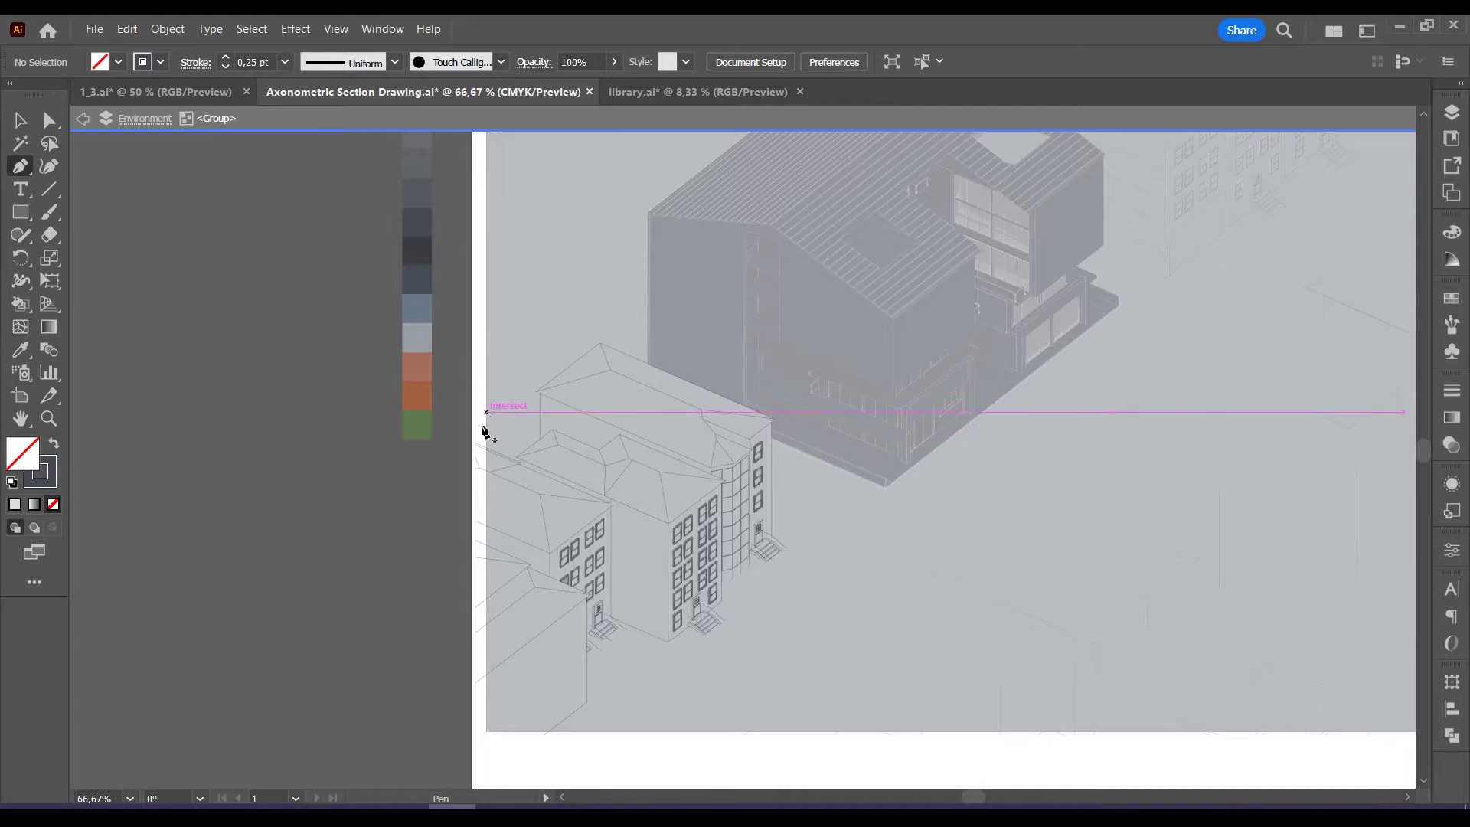
scroll(484, 431, "up", 1)
left_click(521, 480)
left_click(476, 462)
left_click(475, 750)
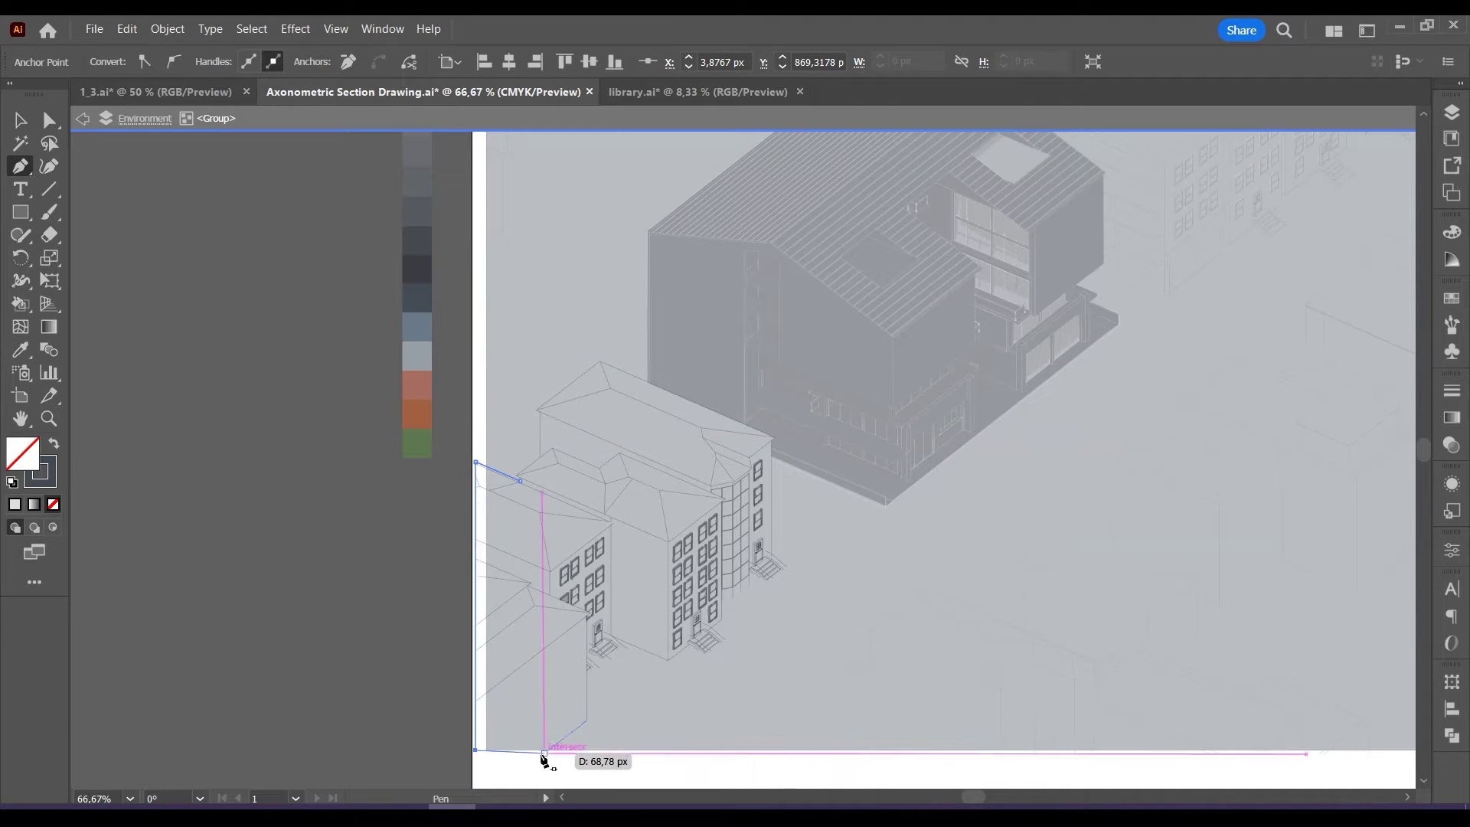
left_click(545, 753)
left_click(21, 121)
double_click(408, 392)
Inside the front right building group, draw an unfilled path closing the outline along the drawing's lower and right edges.
scroll(294, 398, "down", 2)
scroll(588, 495, "up", 2)
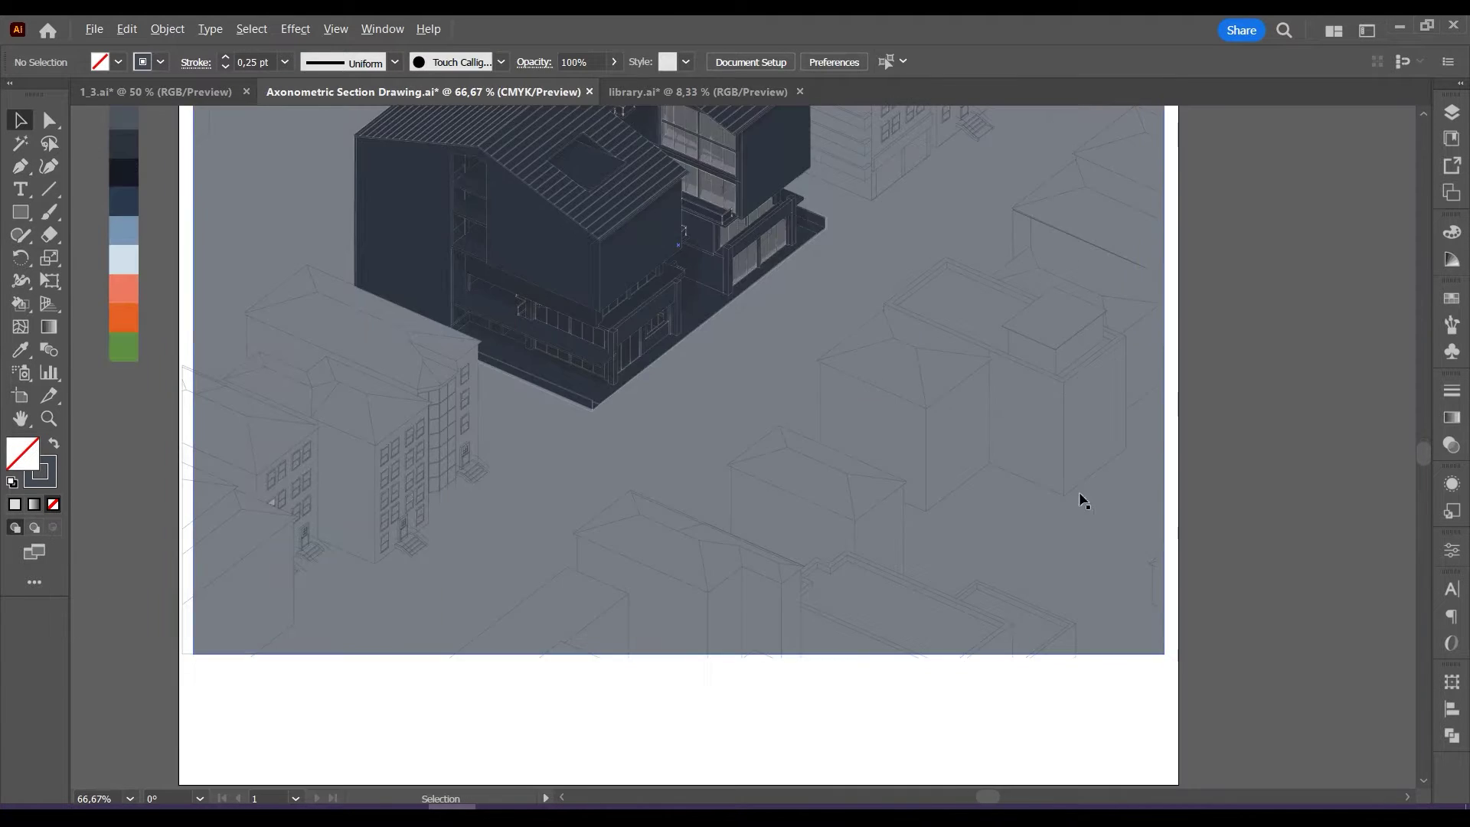
double_click(1064, 395)
key("p")
left_click(450, 657)
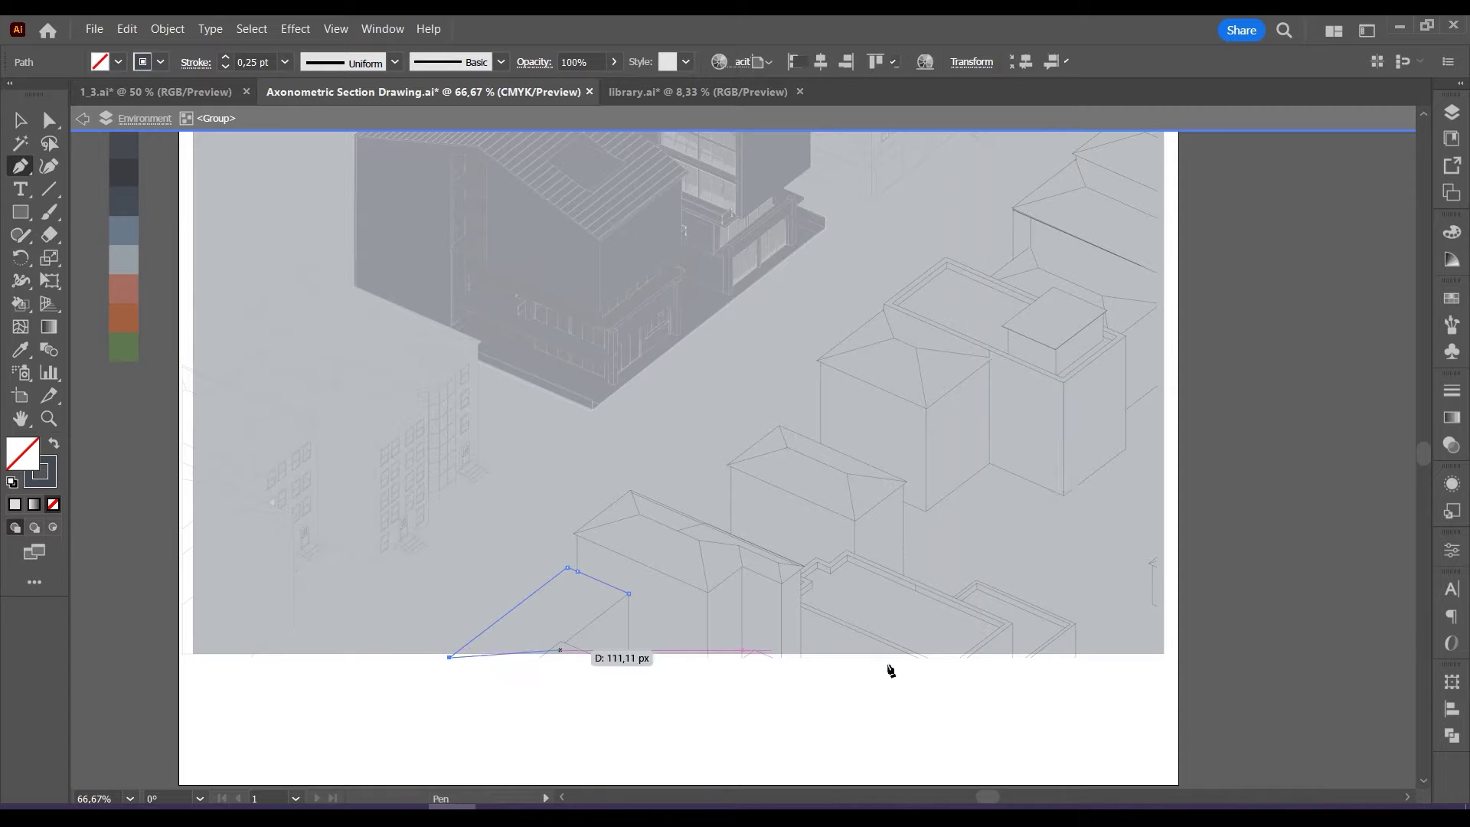
left_click(1162, 659)
scroll(1158, 236, "up", 5)
left_click(1157, 282)
key("v")
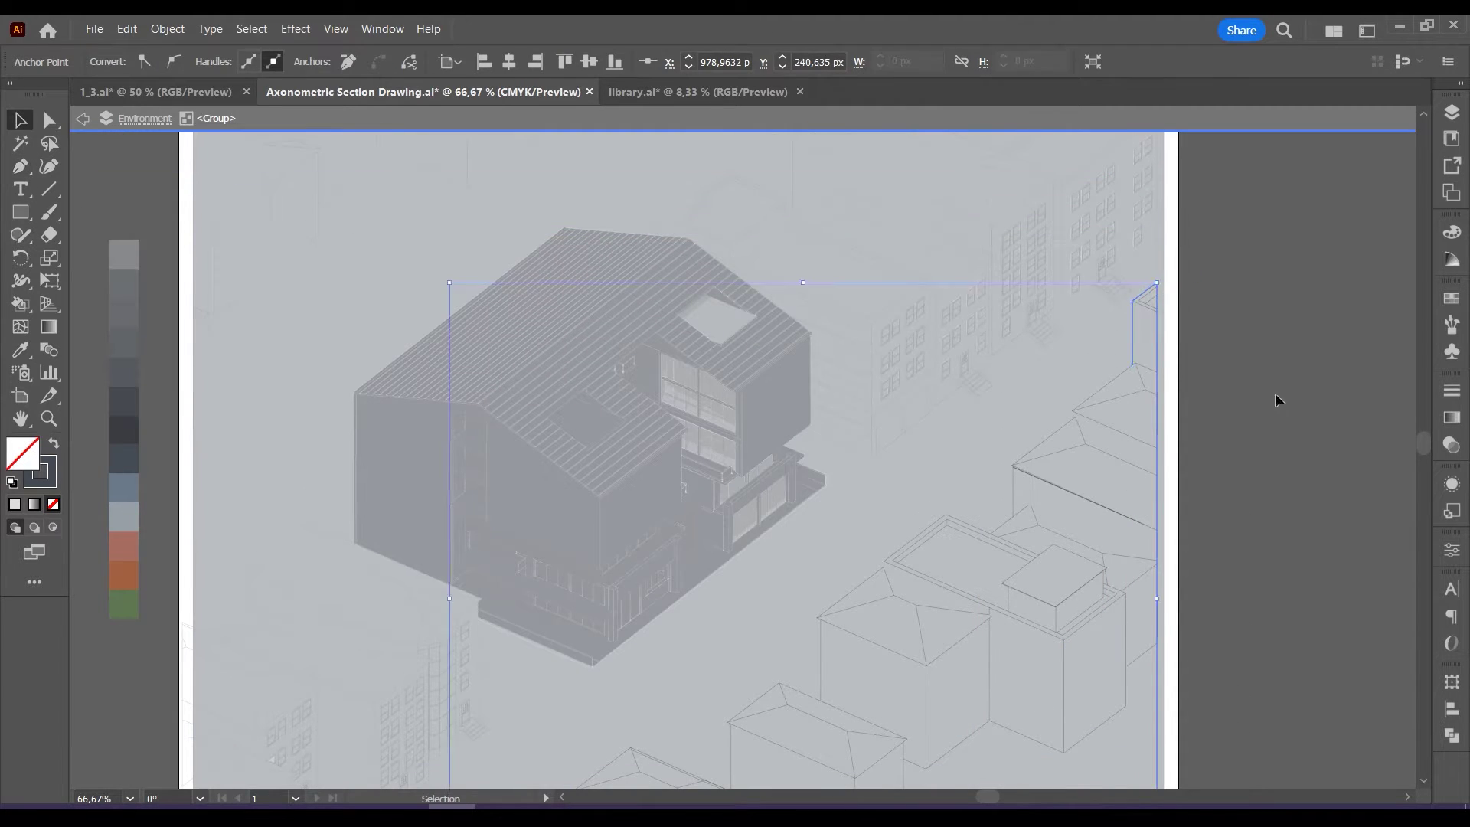
double_click(1277, 400)
Narrow the grey background rectangle slightly so its right edge meets the edge of the neighbouring buildings.
left_click(1163, 266)
left_click_drag(1164, 500, 1160, 499)
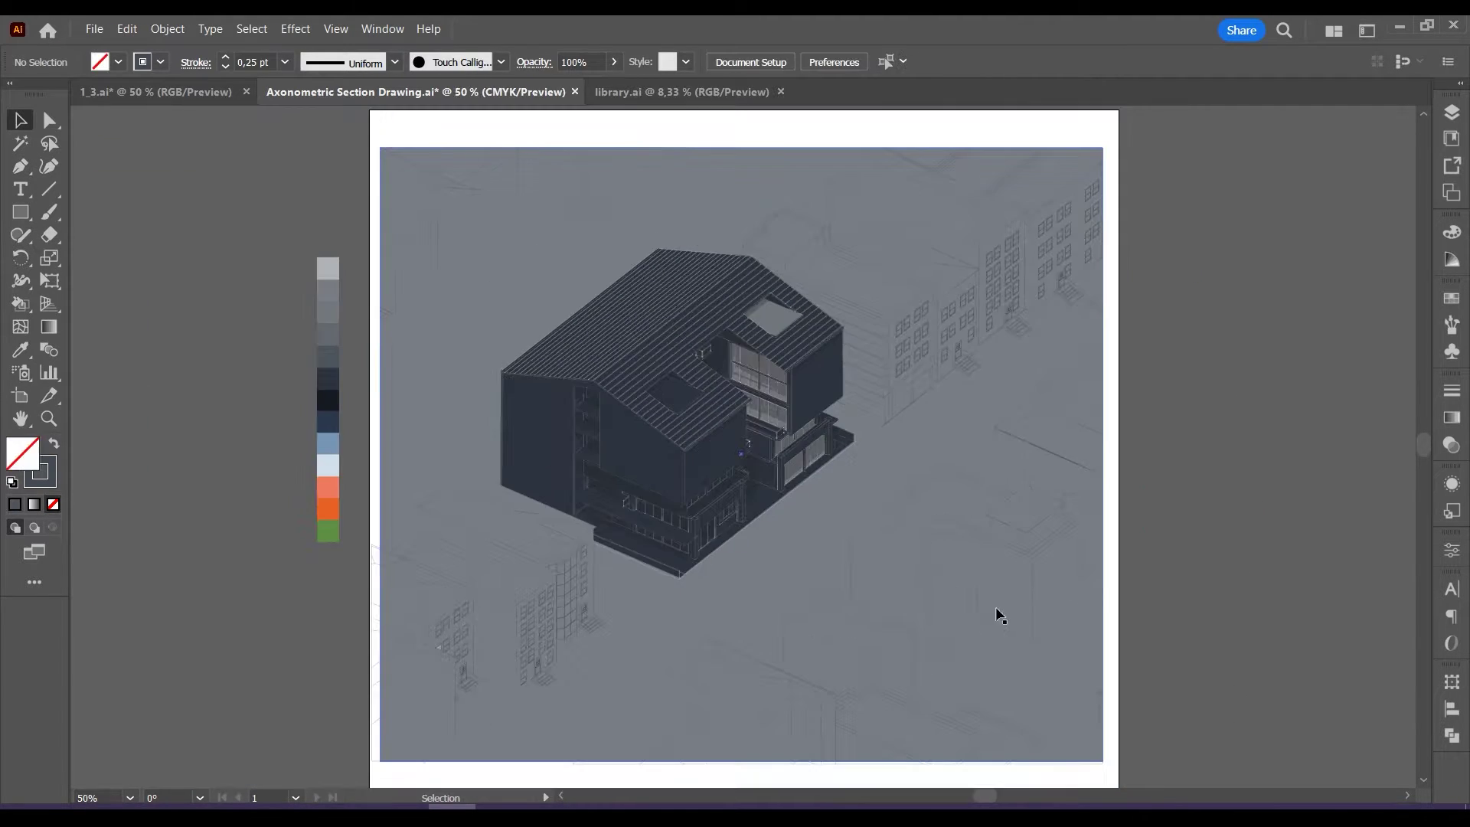
Convert the back right building group into a Live Paint group with no fill.
left_click(888, 339)
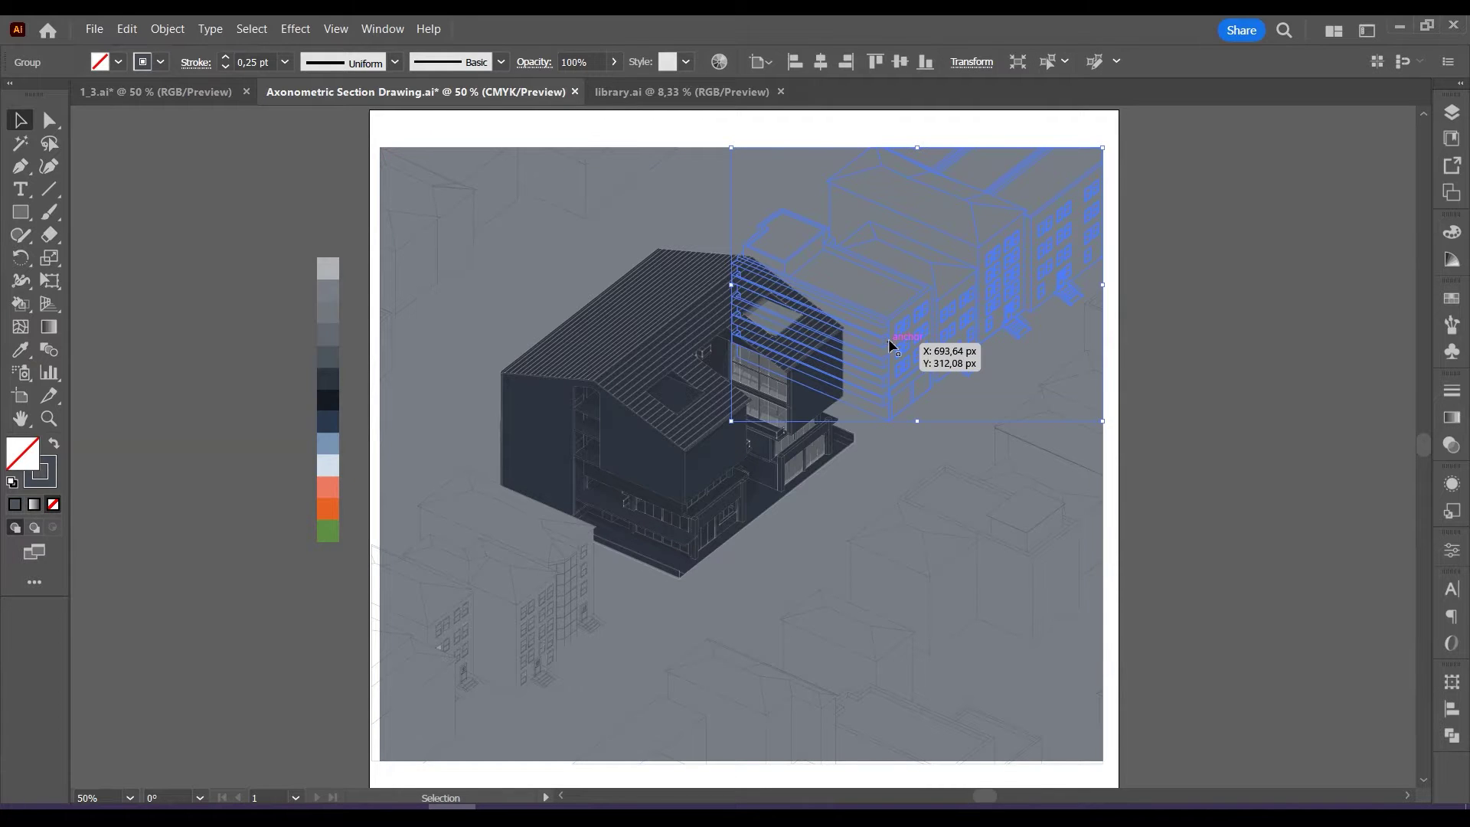
key("k")
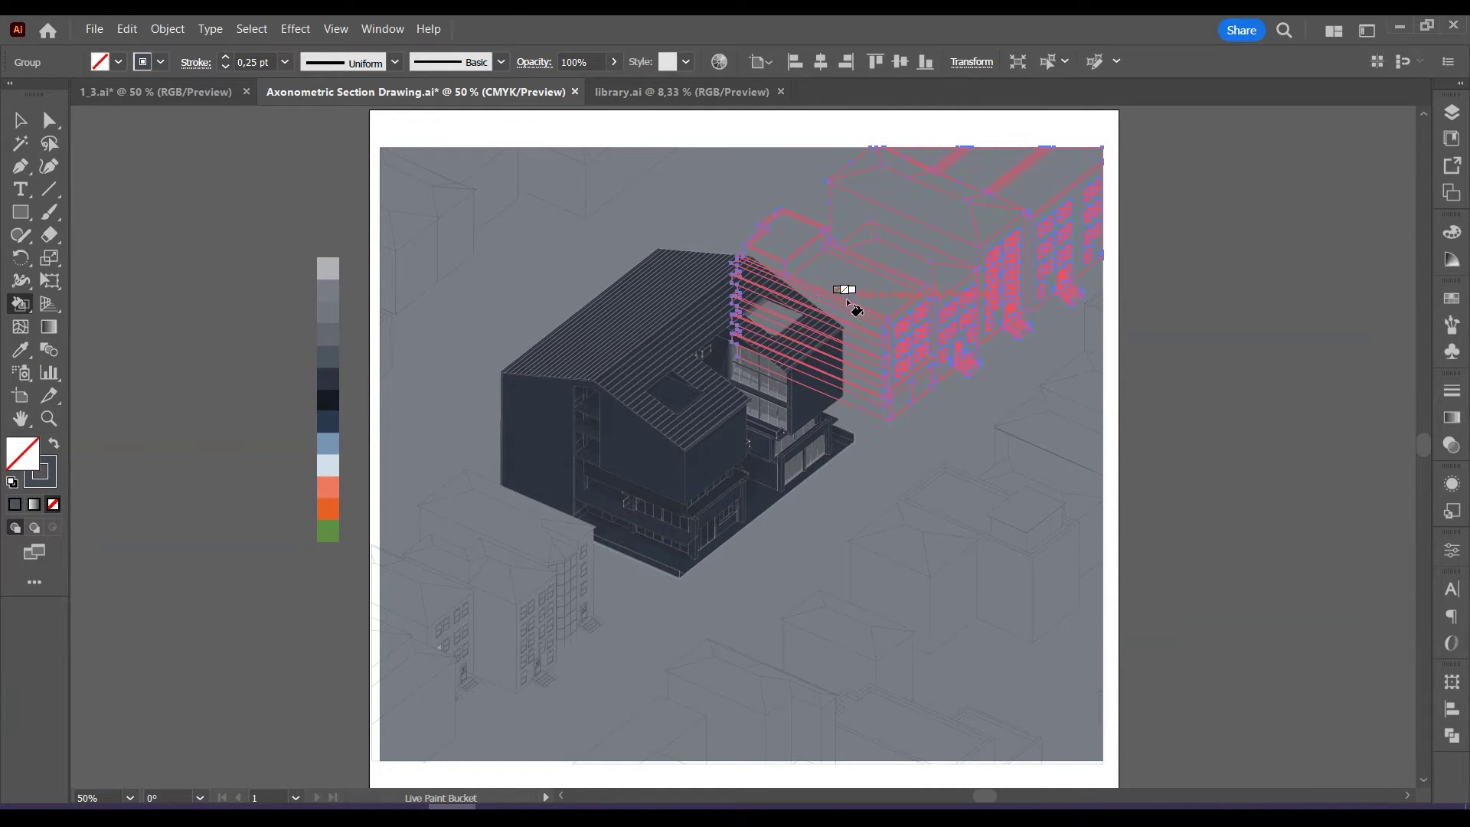
left_click(884, 305)
left_click(20, 121)
left_click(282, 230)
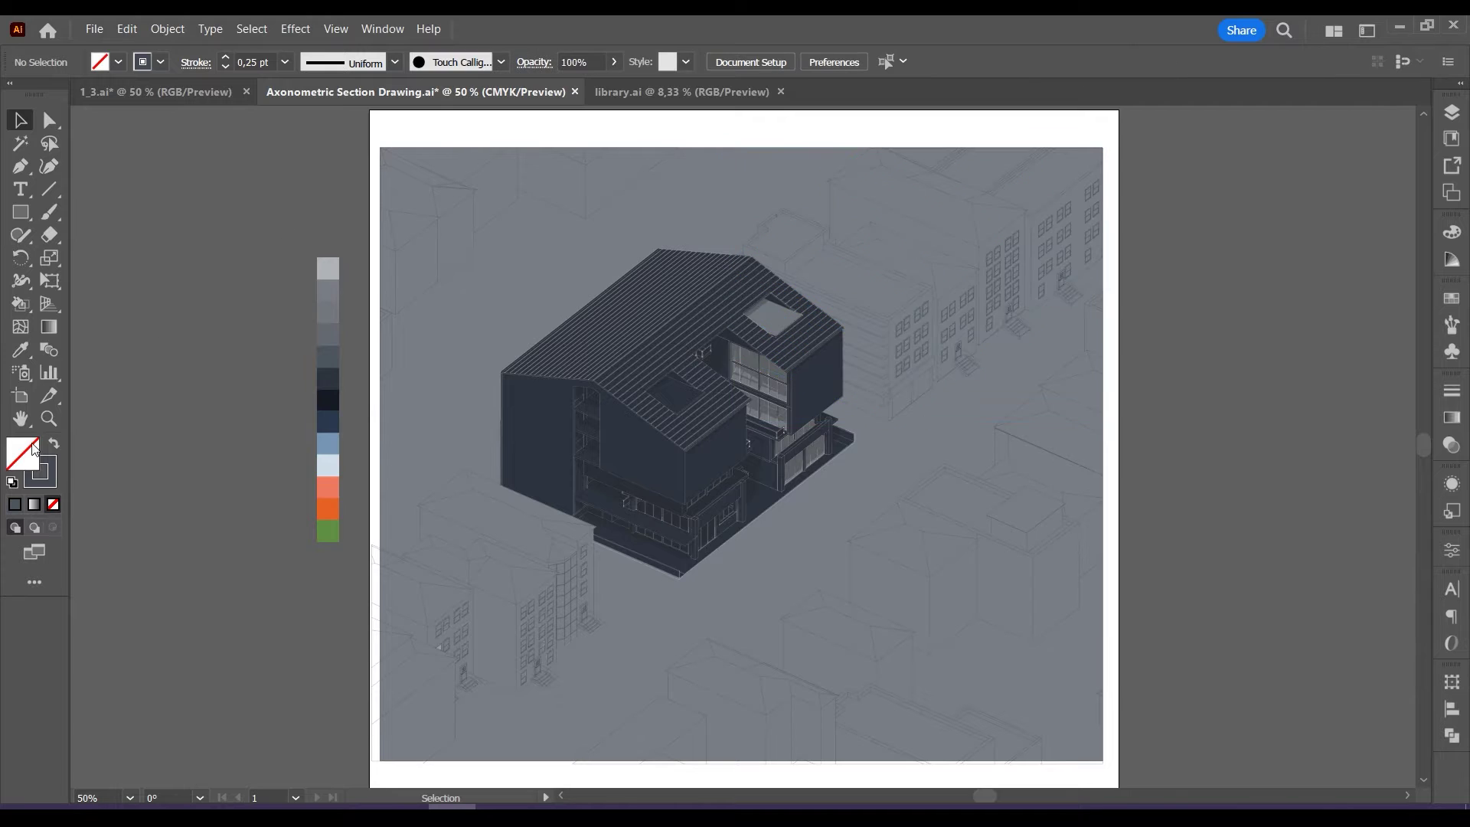
Set the fill to #4d545e and Live Paint all faces of the back right building group with it.
double_click(19, 457)
key("ctrl+v")
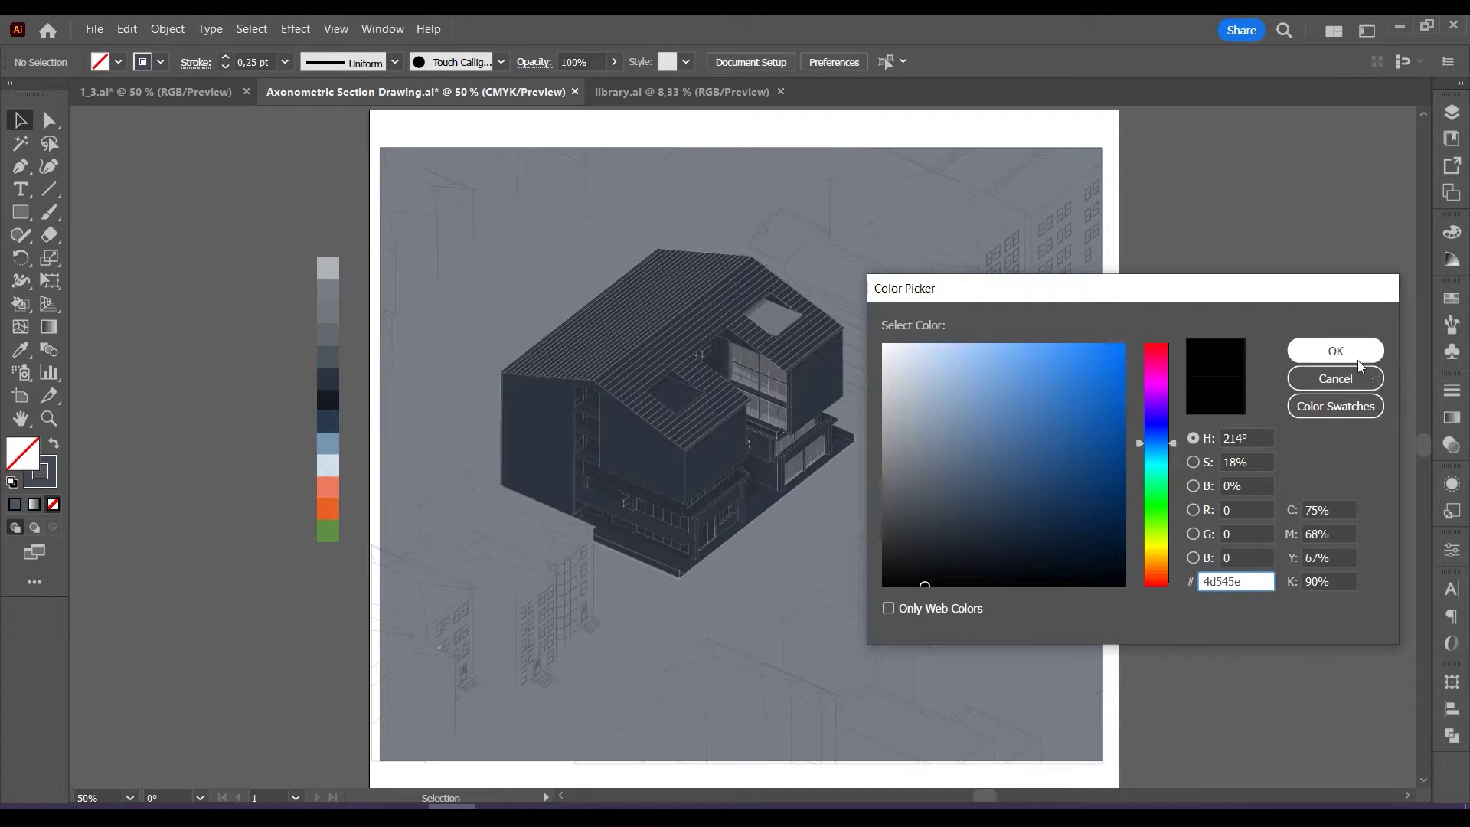
left_click(1358, 360)
left_click(20, 305)
left_click(892, 291)
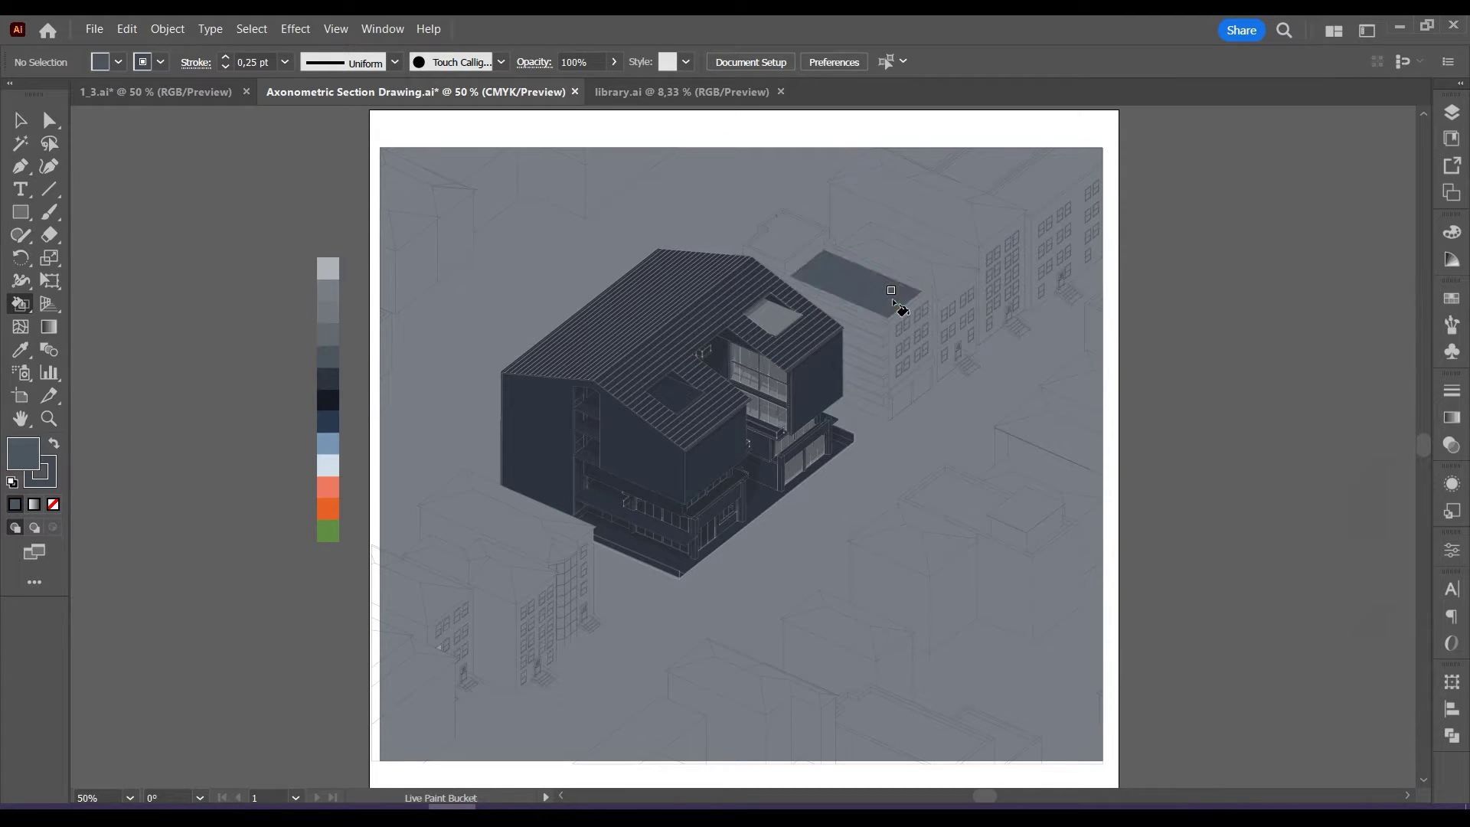
left_click(891, 291)
left_click(21, 121)
Choose a lighter grey fill and Live Paint the street-facing facades of the back right buildings, leaving windows, doors and stairs dark.
scroll(960, 222, "up", 2)
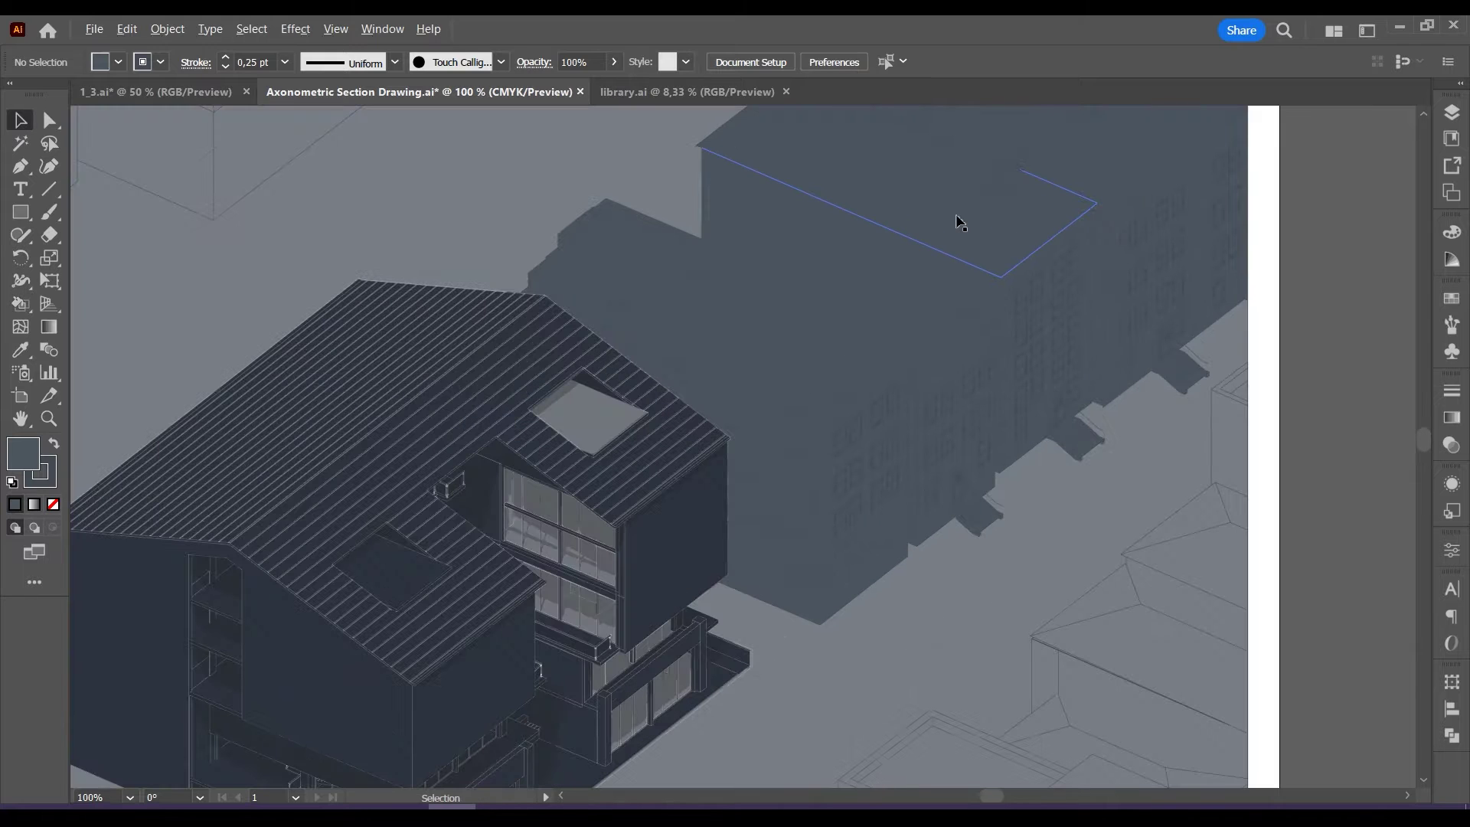
scroll(1390, 267, "up", 2)
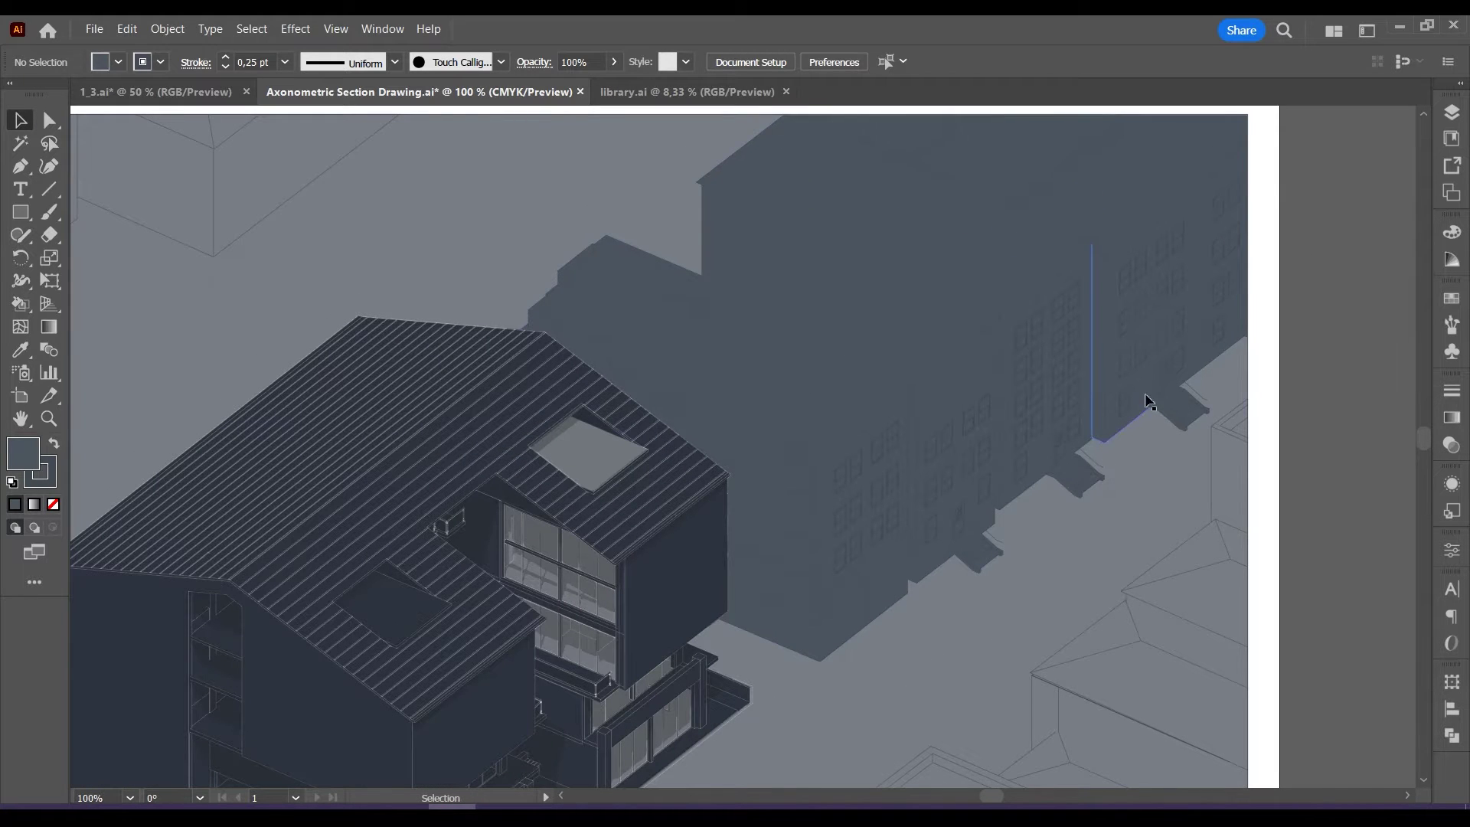
double_click(23, 452)
left_click(1336, 351)
key("k")
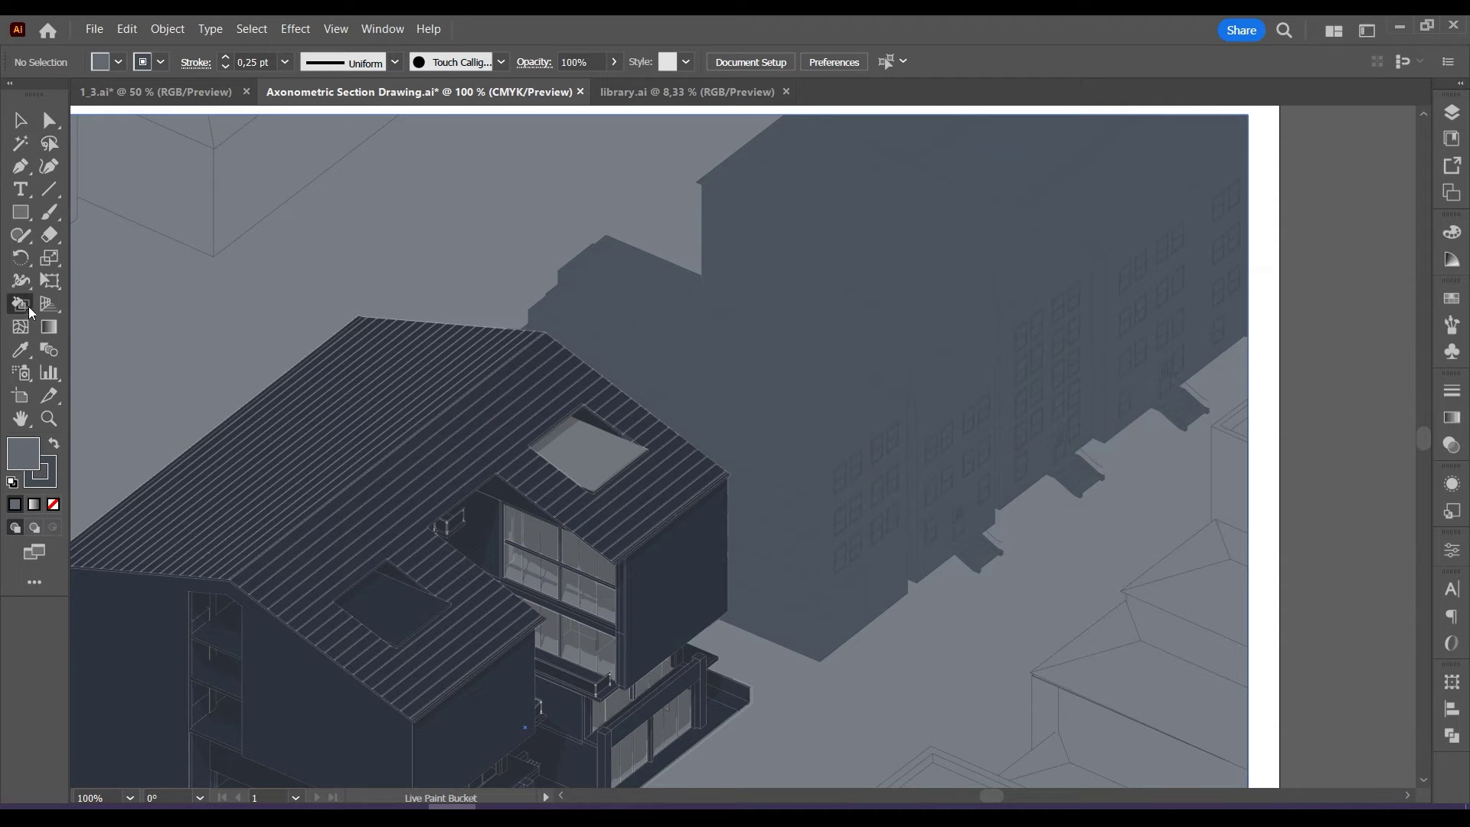
left_click(881, 426)
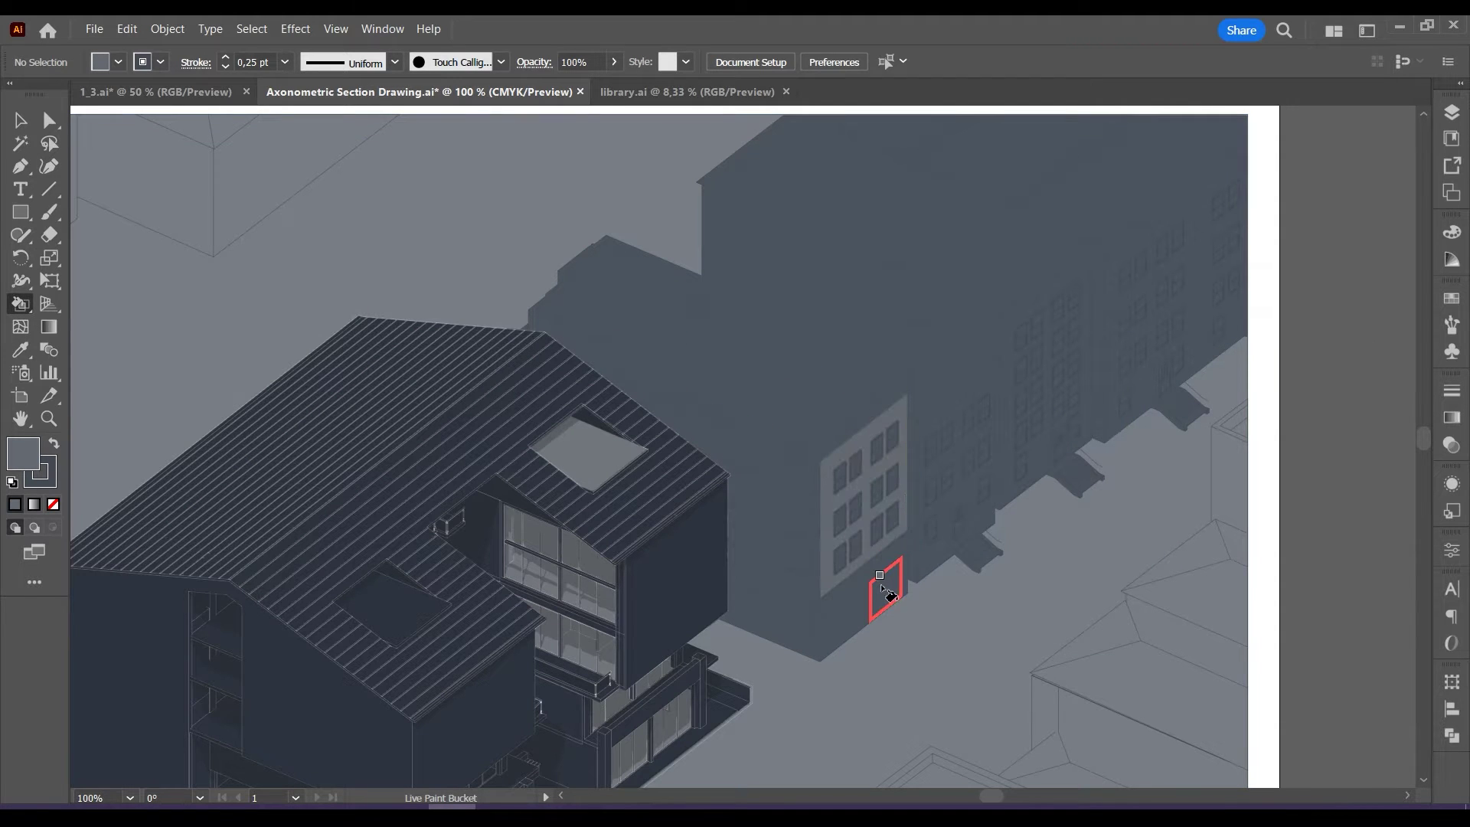
left_click(827, 612)
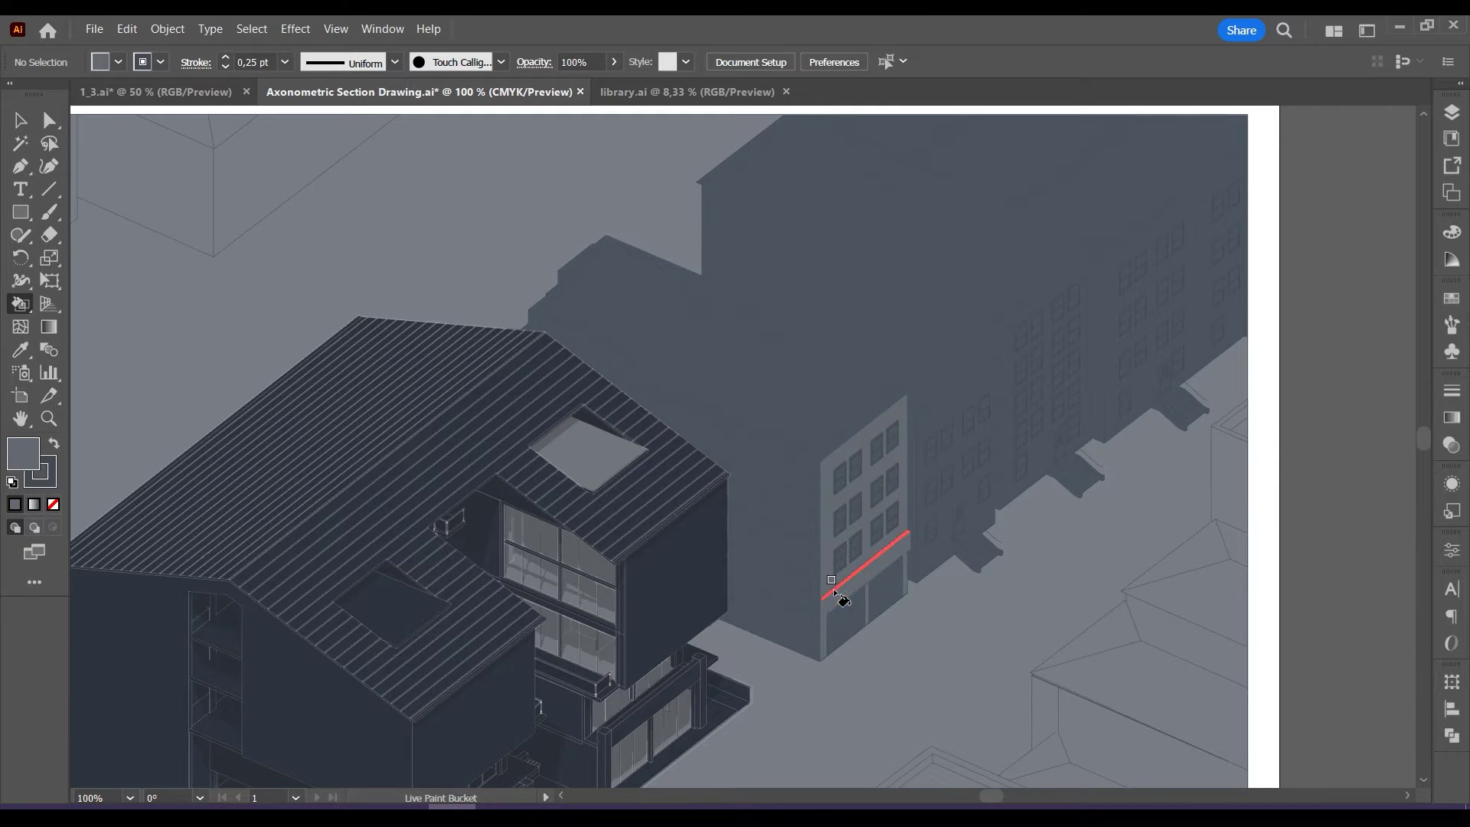
left_click(986, 515)
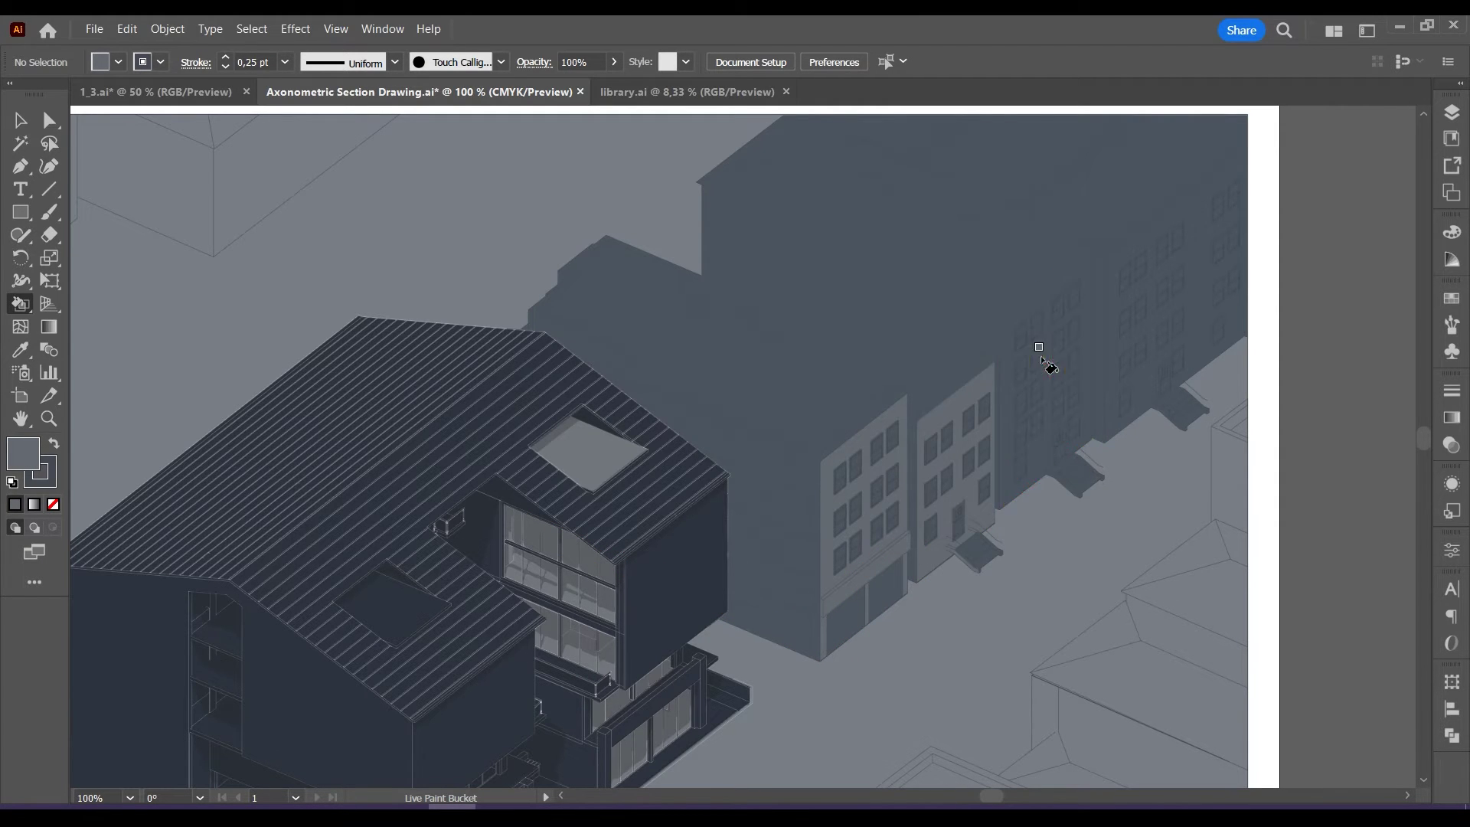
left_click(1072, 291)
left_click(1137, 257)
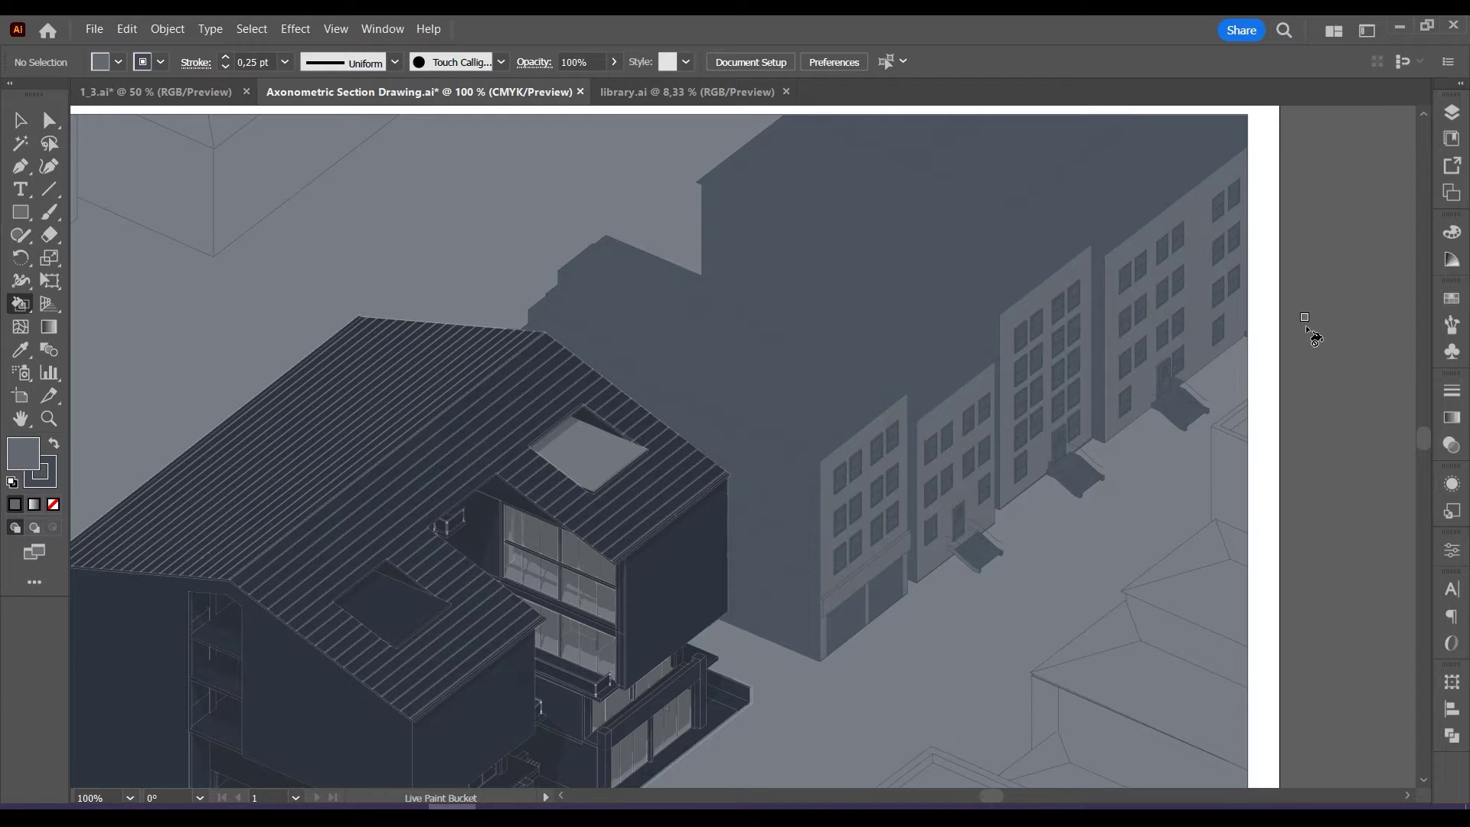
Sample the side wall's dark grey and Live Paint the ground-floor shopfront surround of the building nearest the main building.
key("i")
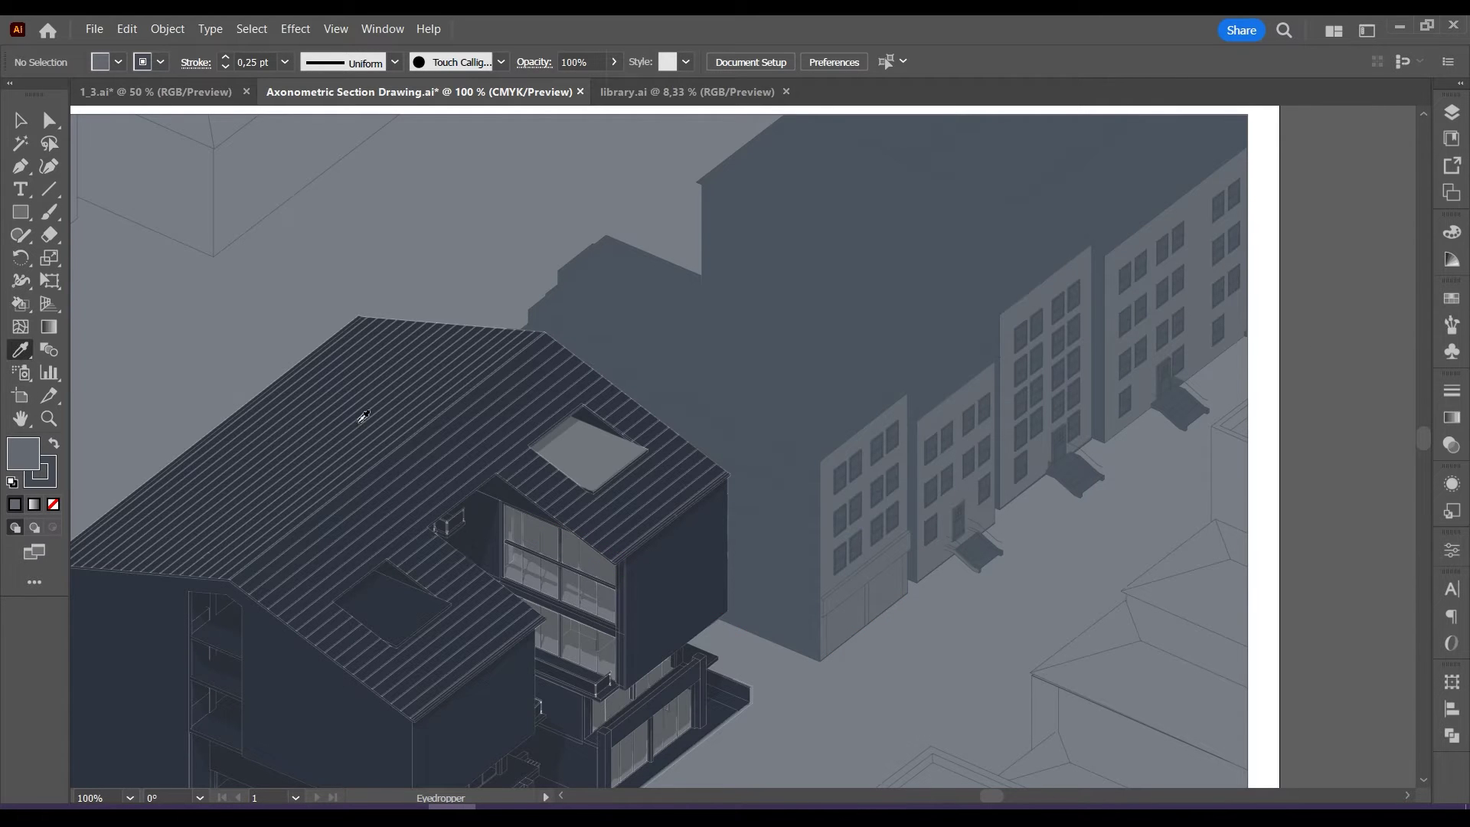
left_click(794, 617)
key("k")
left_click(870, 599)
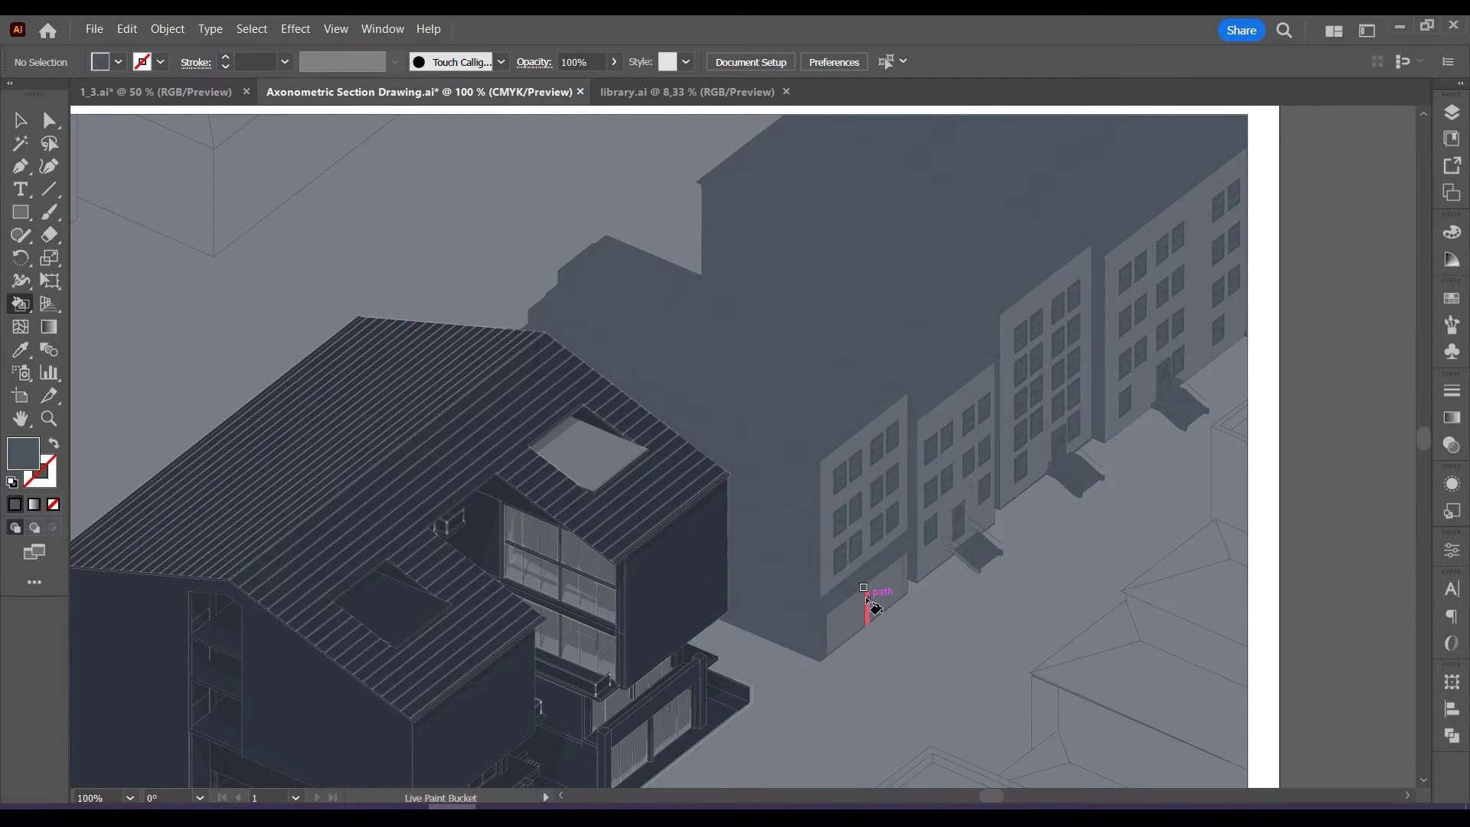
Set the fill to #71767c and Live Paint the pitched roofs and the nearest flat roof's parapet on the back right buildings.
double_click(22, 454)
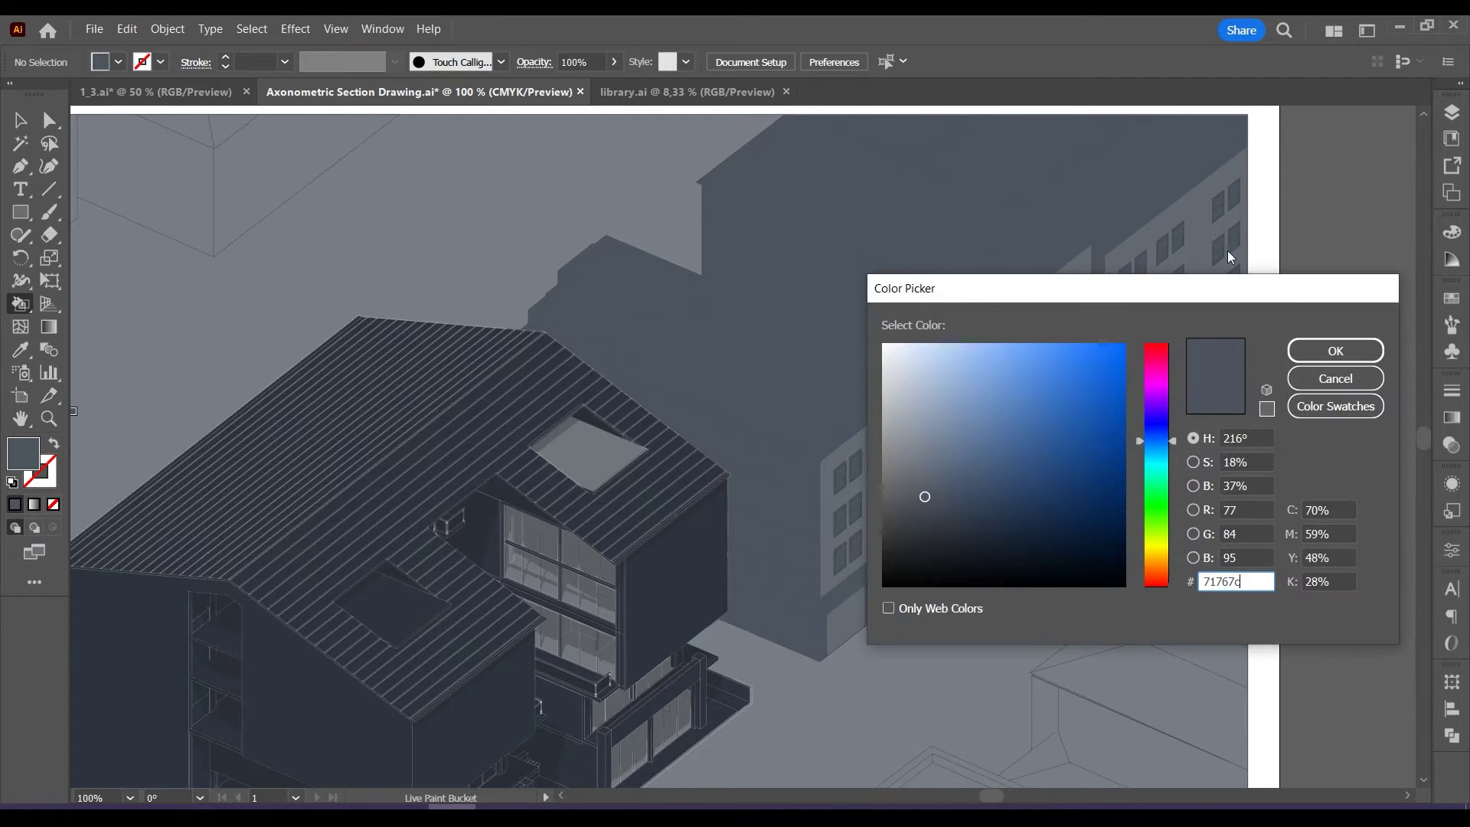
left_click(1318, 343)
left_click(904, 366)
left_click(1027, 274)
left_click(1009, 226)
left_click(949, 245)
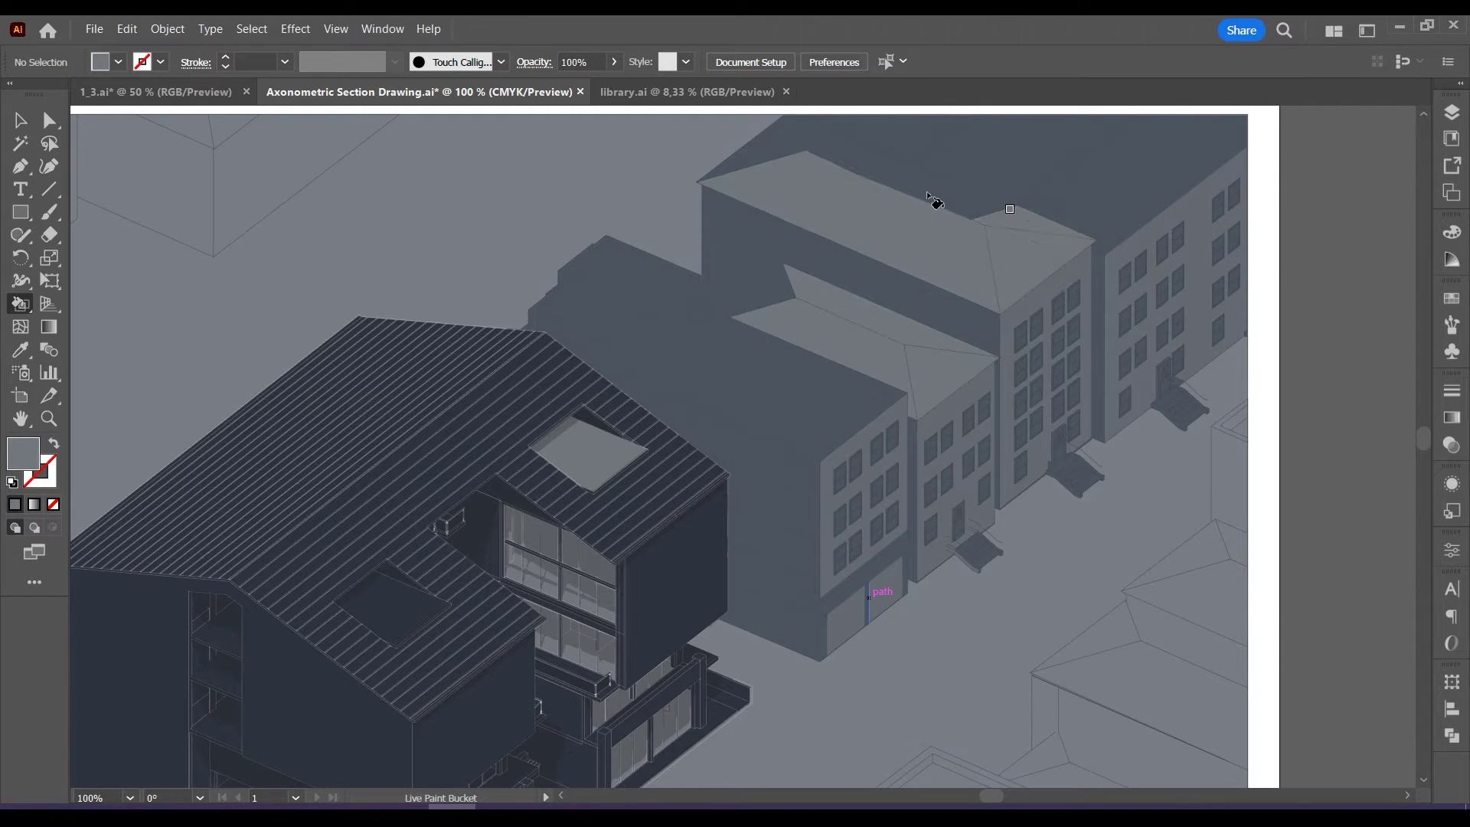
left_click(927, 194)
left_click(850, 153)
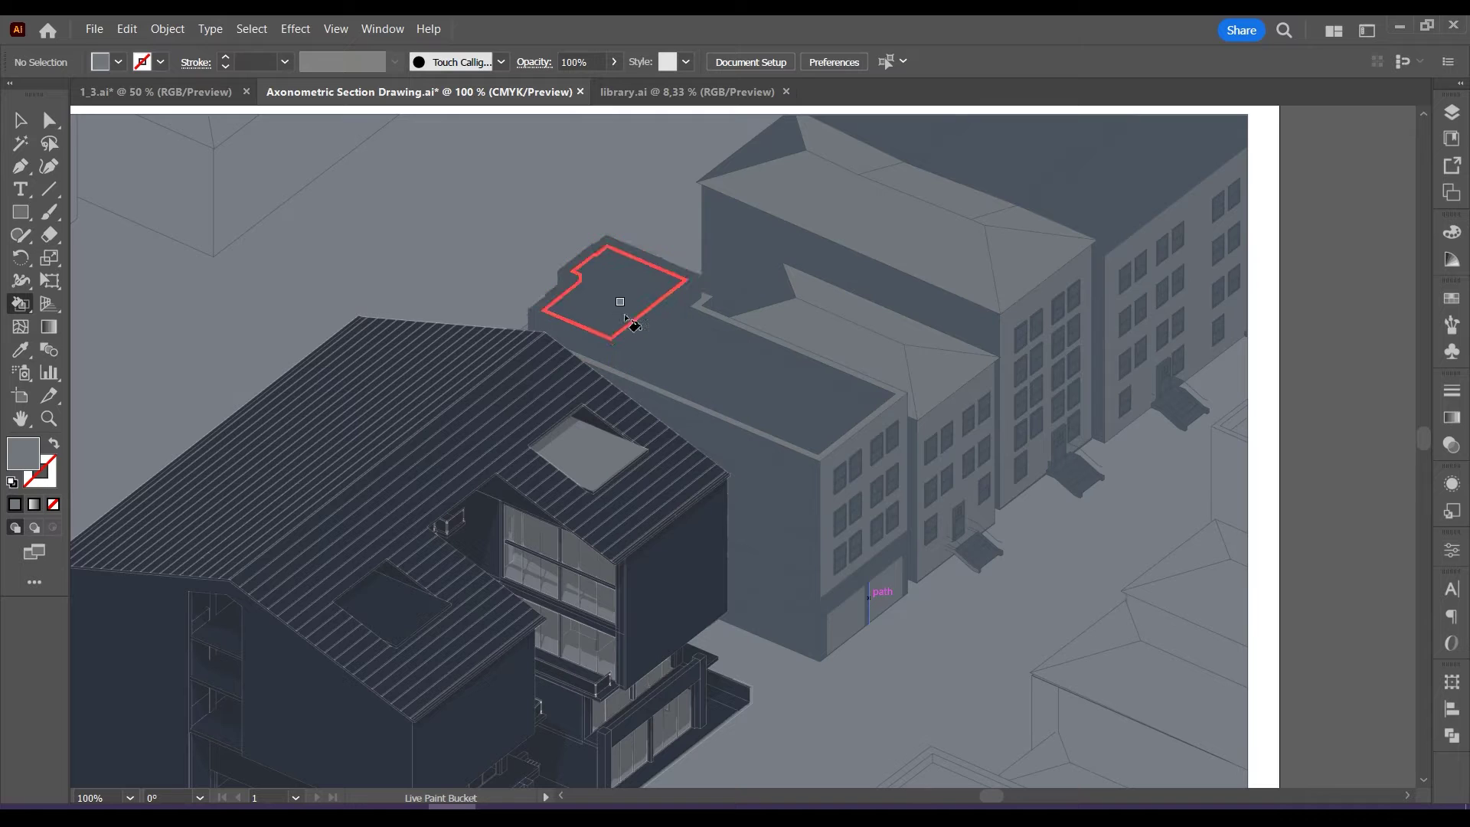
left_click(550, 294)
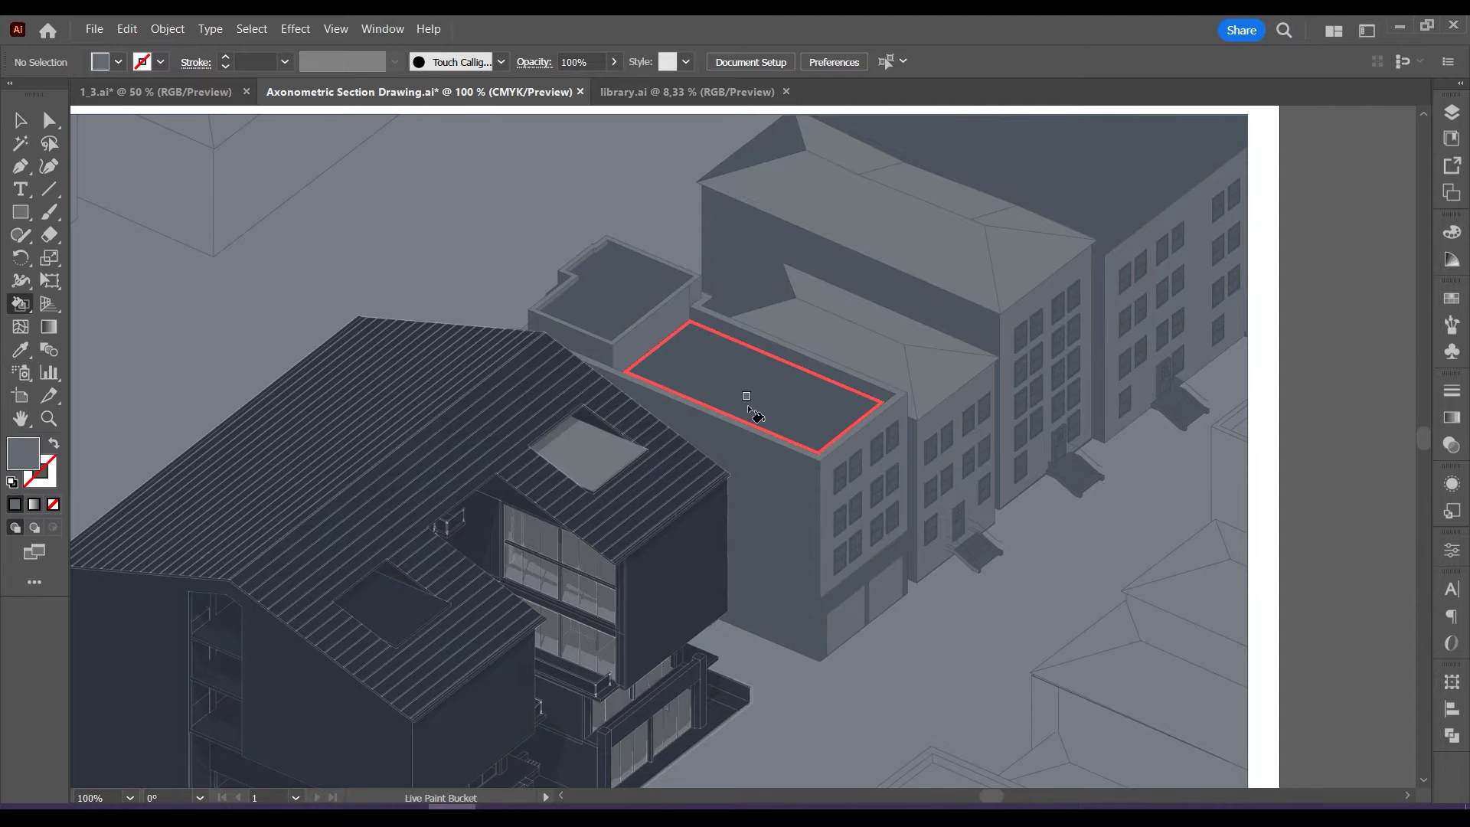
Sample the pitched roof's grey and Live Paint the flat roofs of the building nearest the main building and its upper block.
key("i")
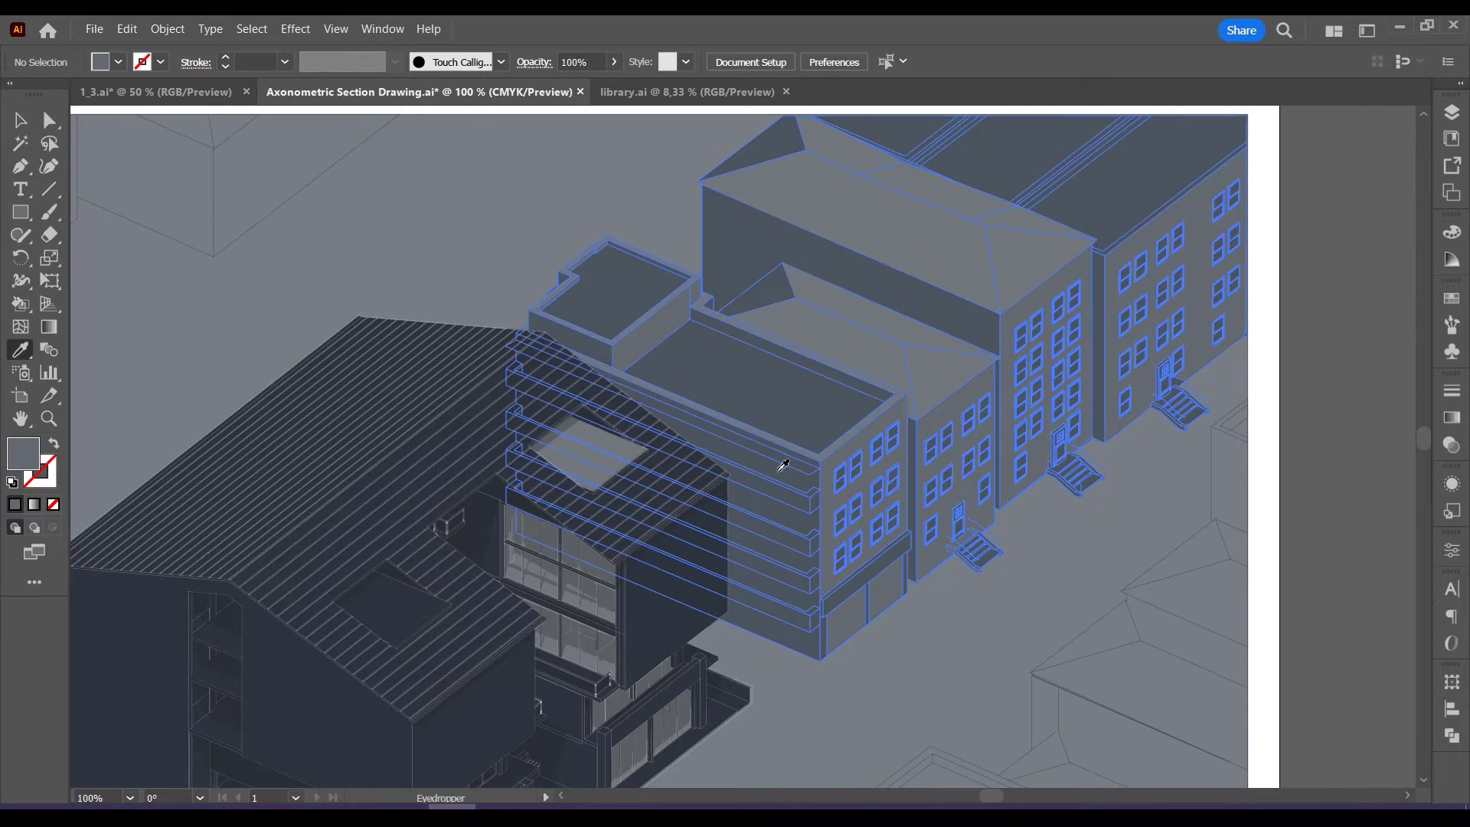
left_click(802, 327)
key("k")
left_click(797, 365)
left_click(605, 280)
Choose a slightly darker grey fill and Live Paint the shaded triangular end faces of the two middle pitched roofs.
double_click(17, 453)
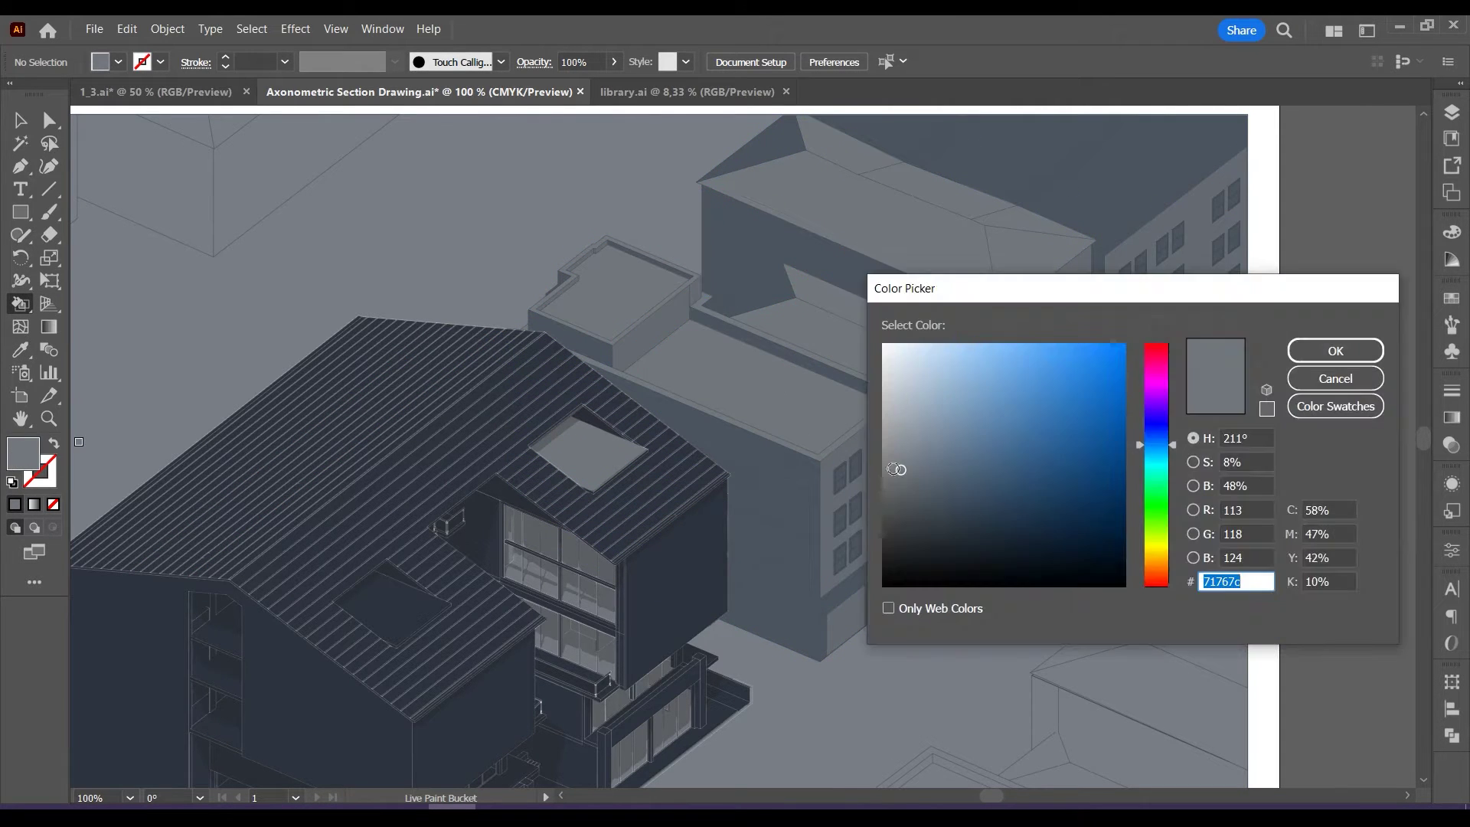
left_click(905, 477)
left_click(1324, 349)
left_click(770, 294)
left_click(769, 152)
Sample the flat roof's grey and Live Paint the farthest back right building's roof faces, including the narrow strips between them.
scroll(1326, 345, "up", 1)
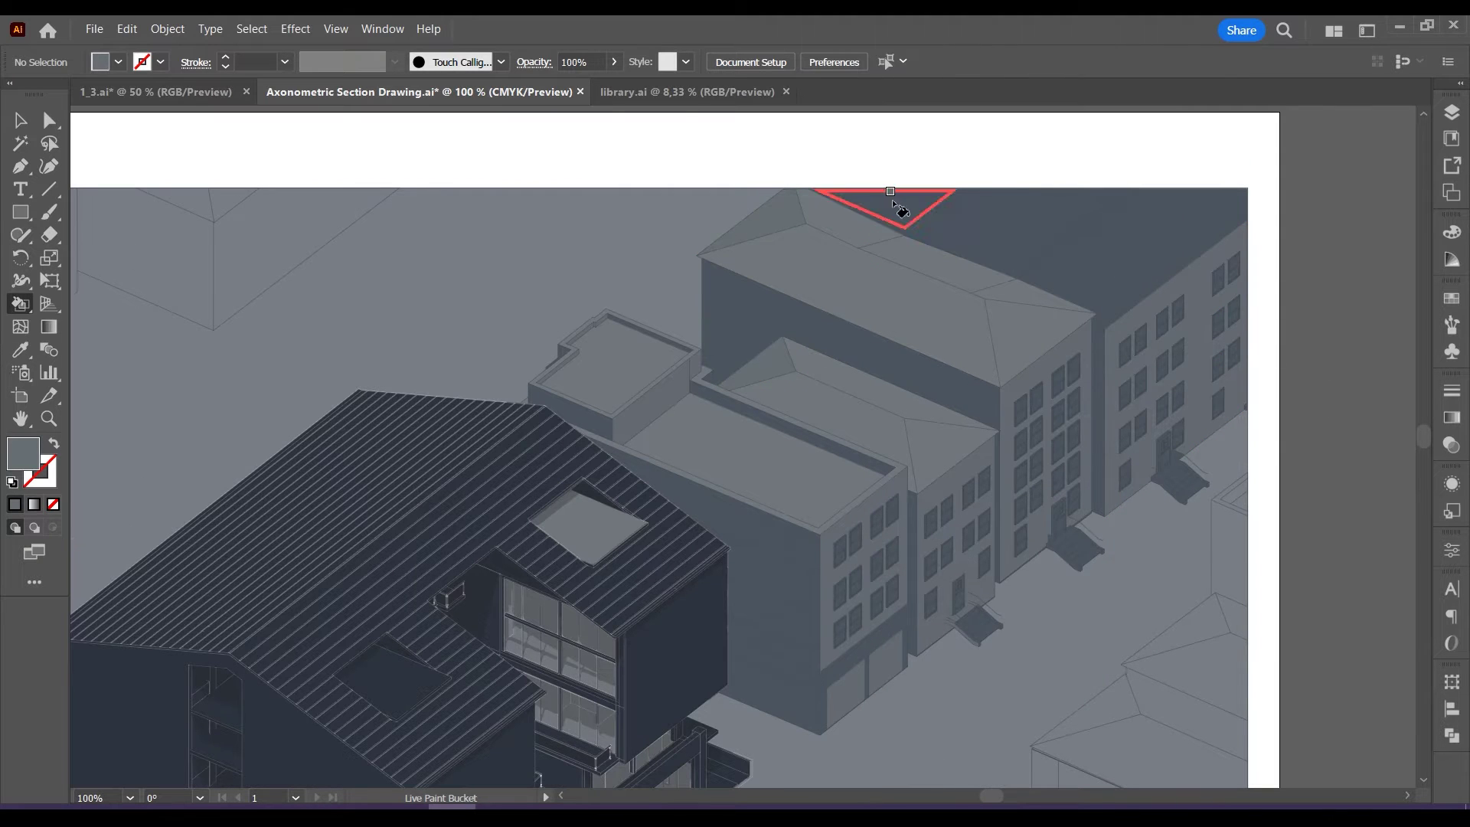
left_click(20, 349)
left_click(843, 414)
left_click(20, 303)
left_click(893, 204)
left_click(1018, 226)
left_click(1159, 246)
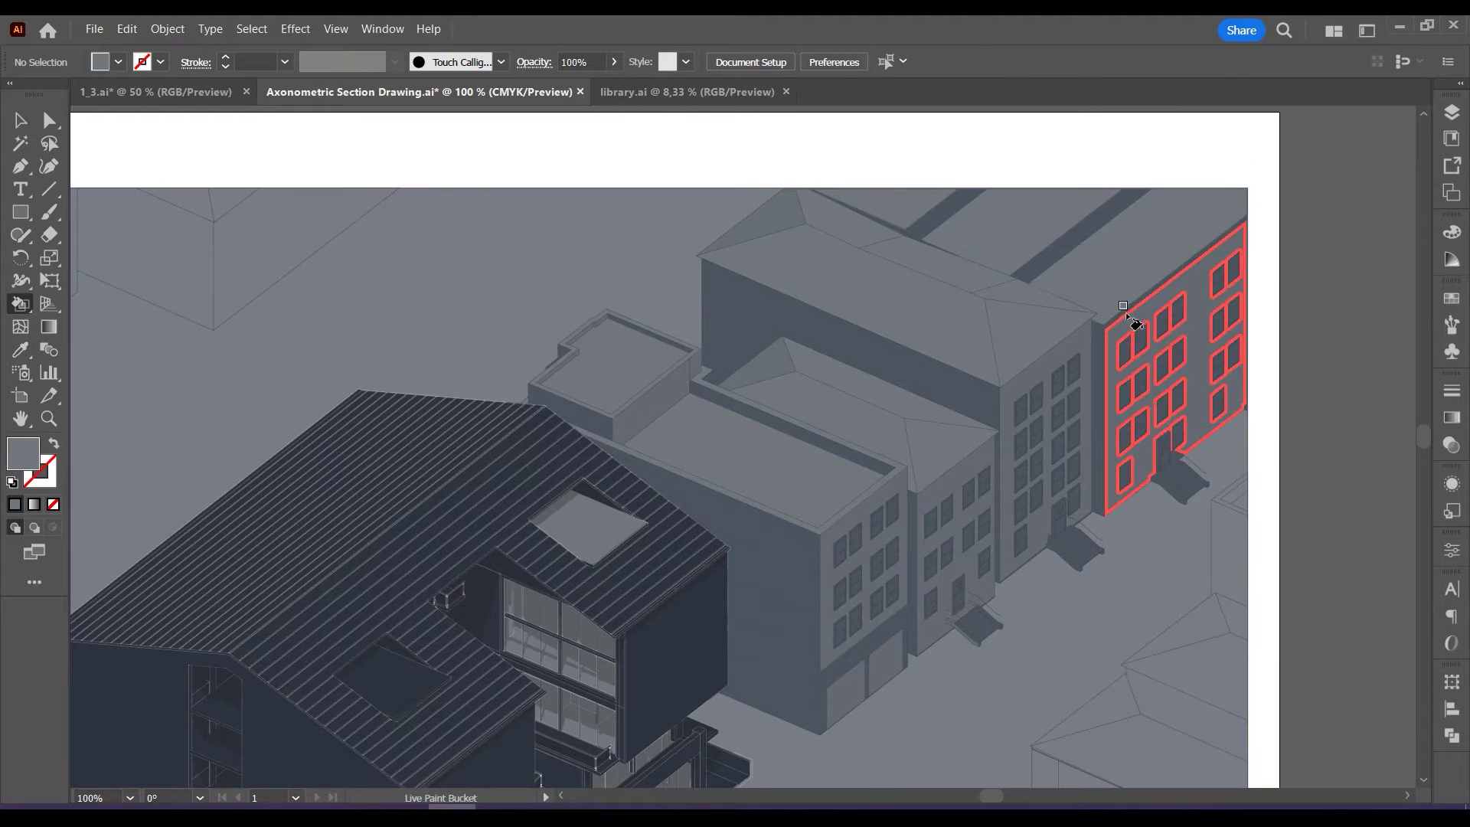
left_click(1036, 261)
left_click(930, 222)
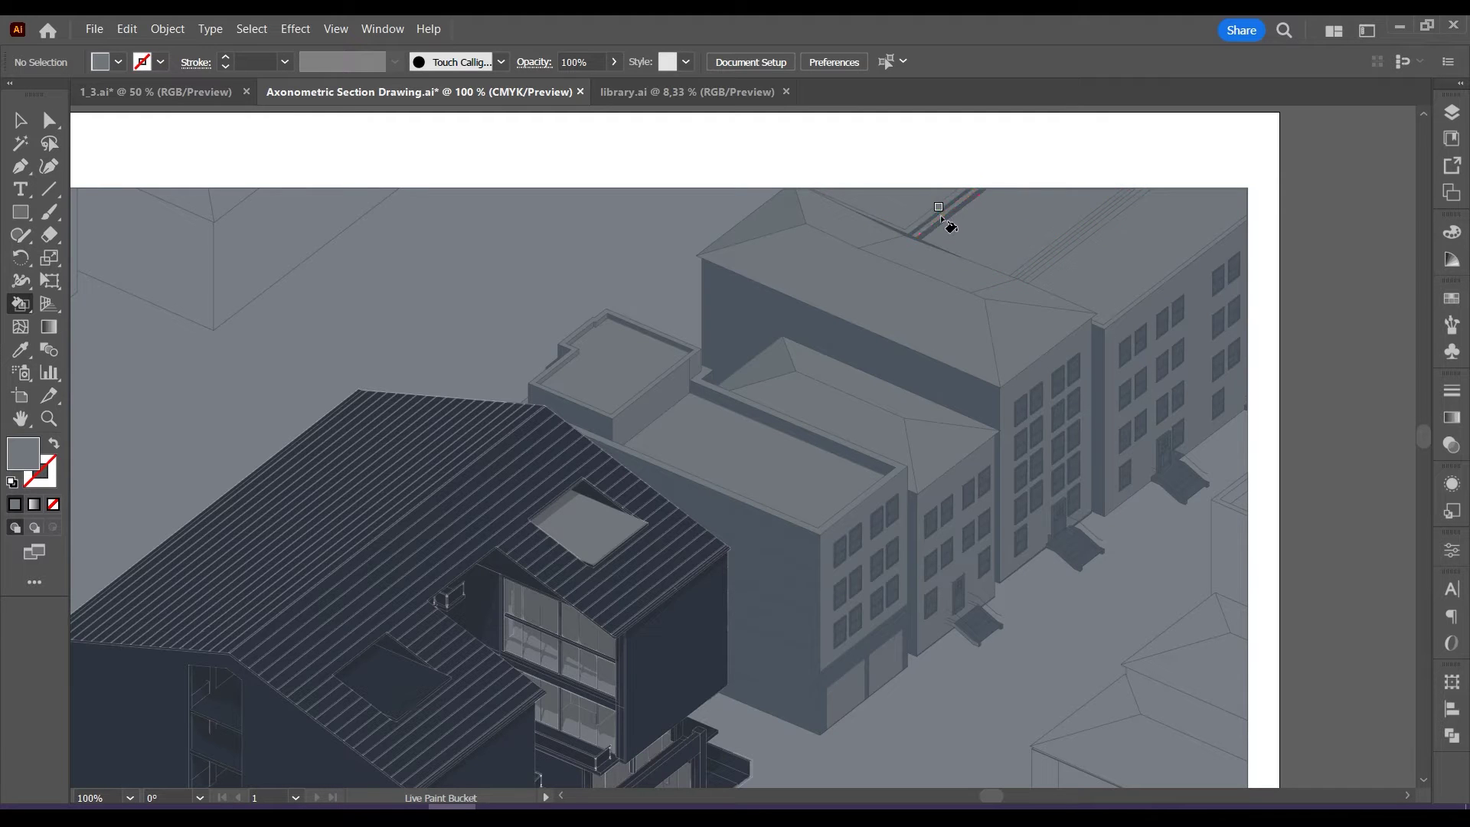
left_click(942, 220)
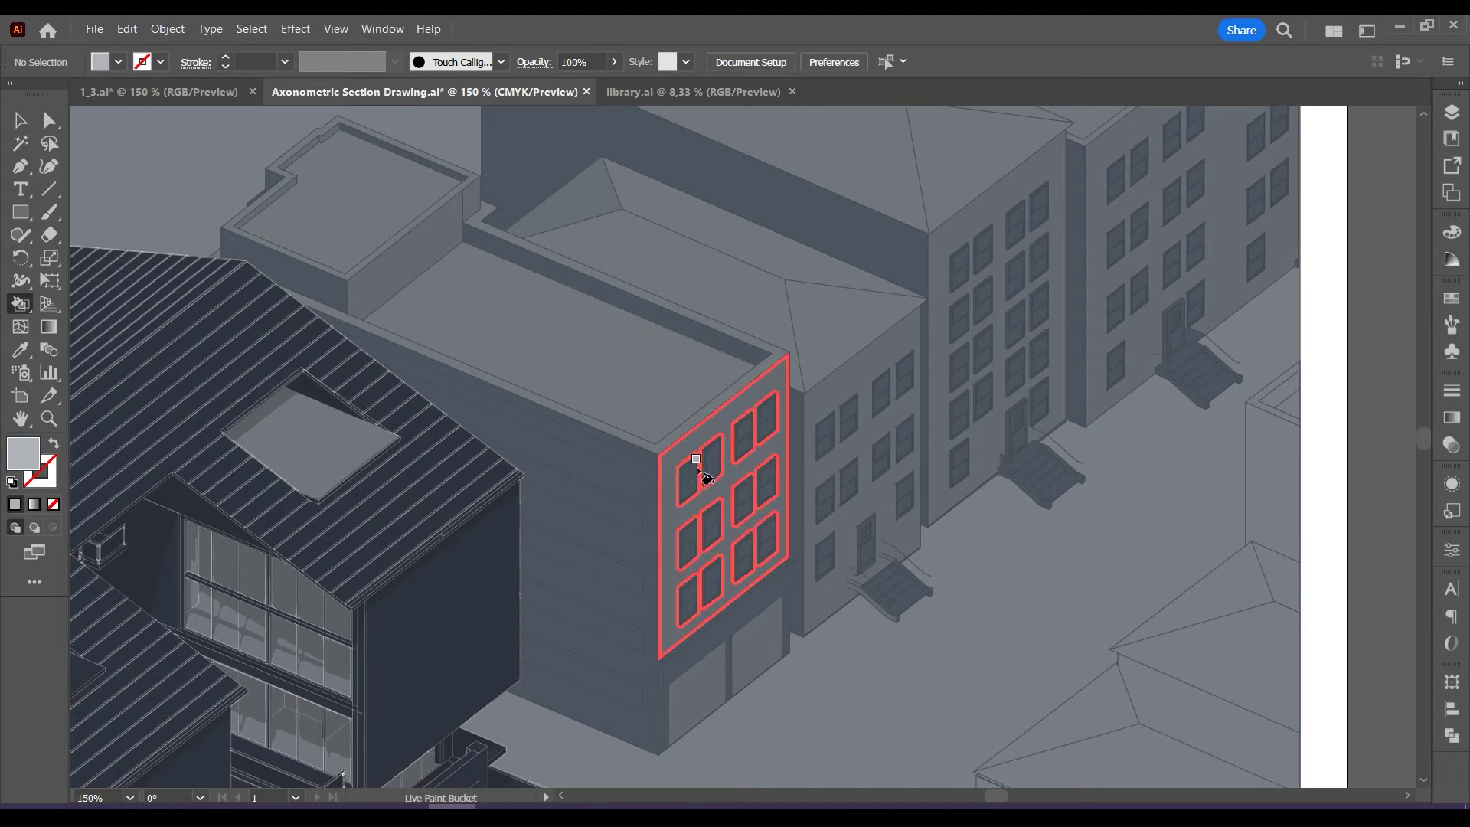
Live Paint the window panes of the two back right buildings nearest the main building with the light grey fill.
left_click(691, 469)
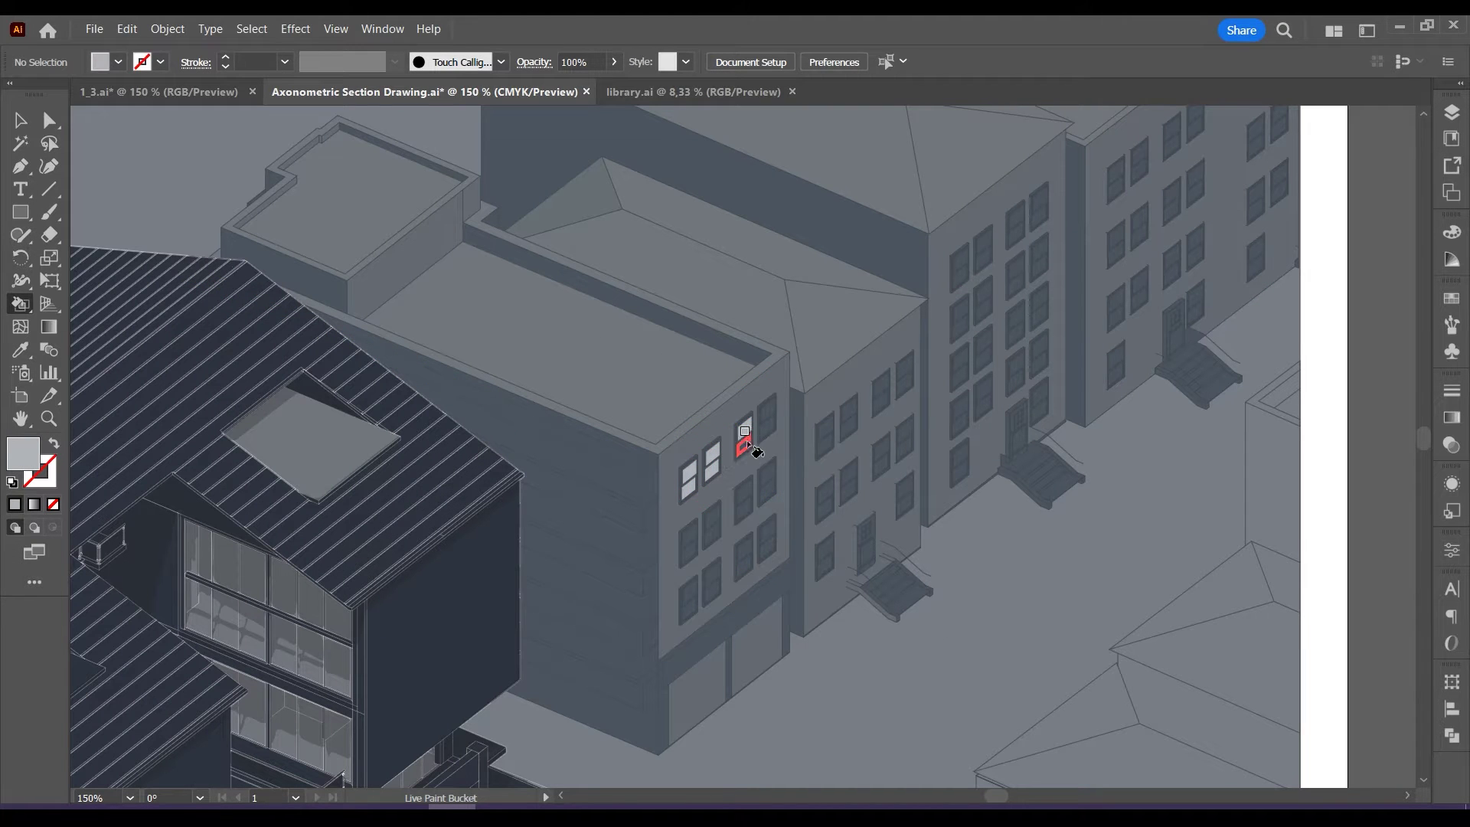
left_click(770, 425)
left_click(769, 484)
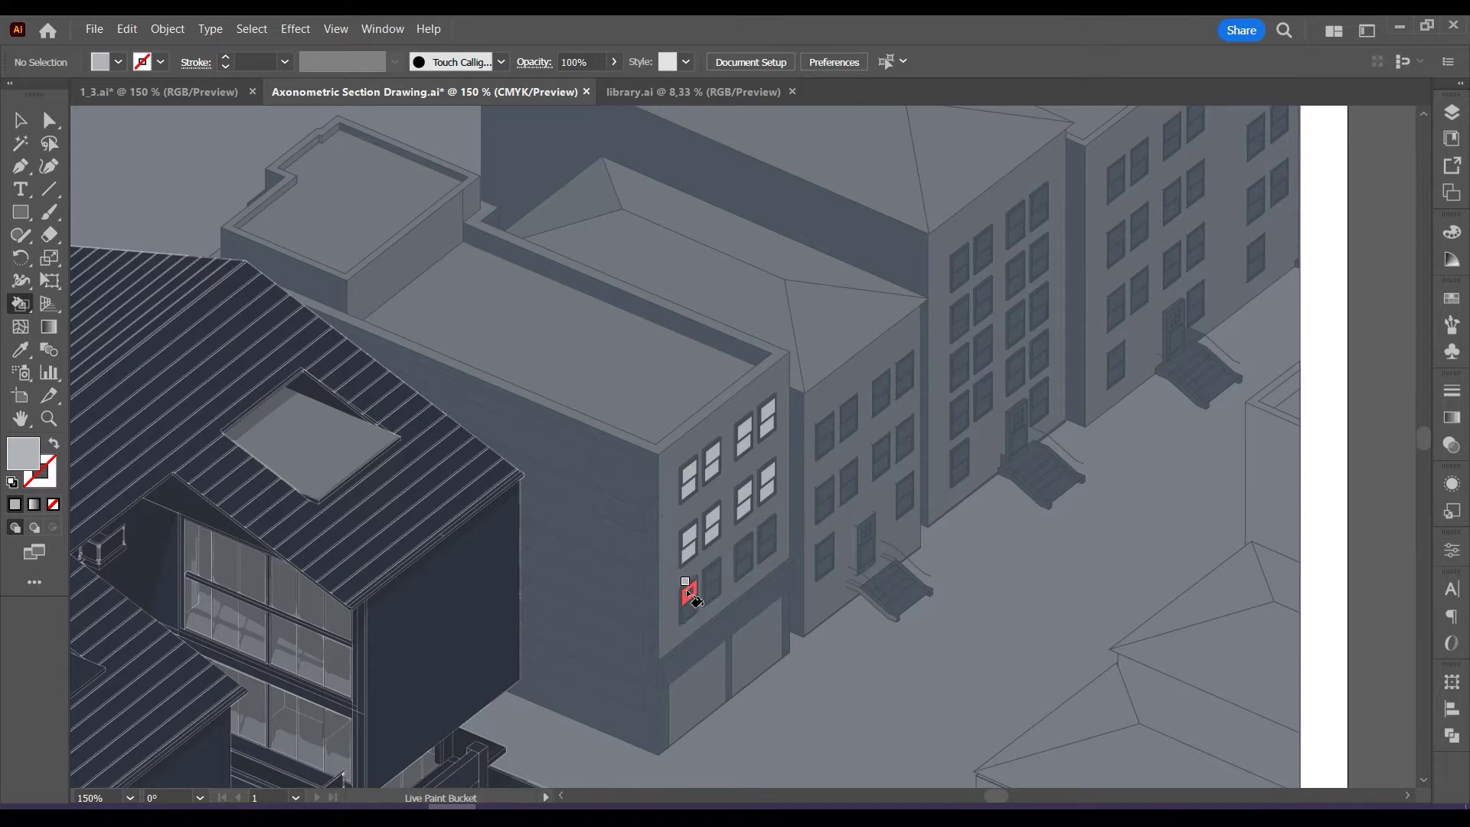
left_click(746, 568)
left_click(769, 538)
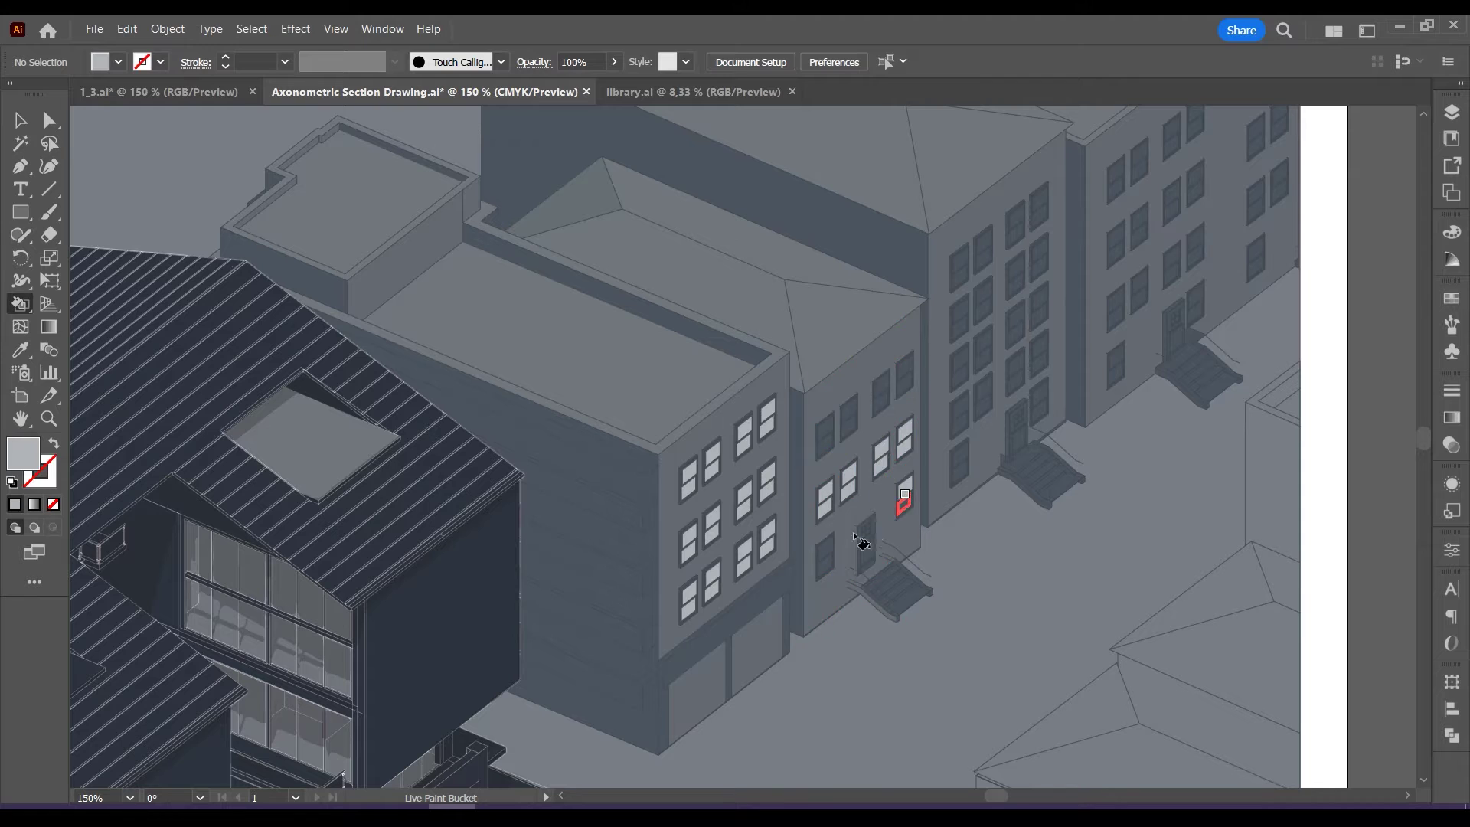
left_click(904, 502)
left_click(825, 552)
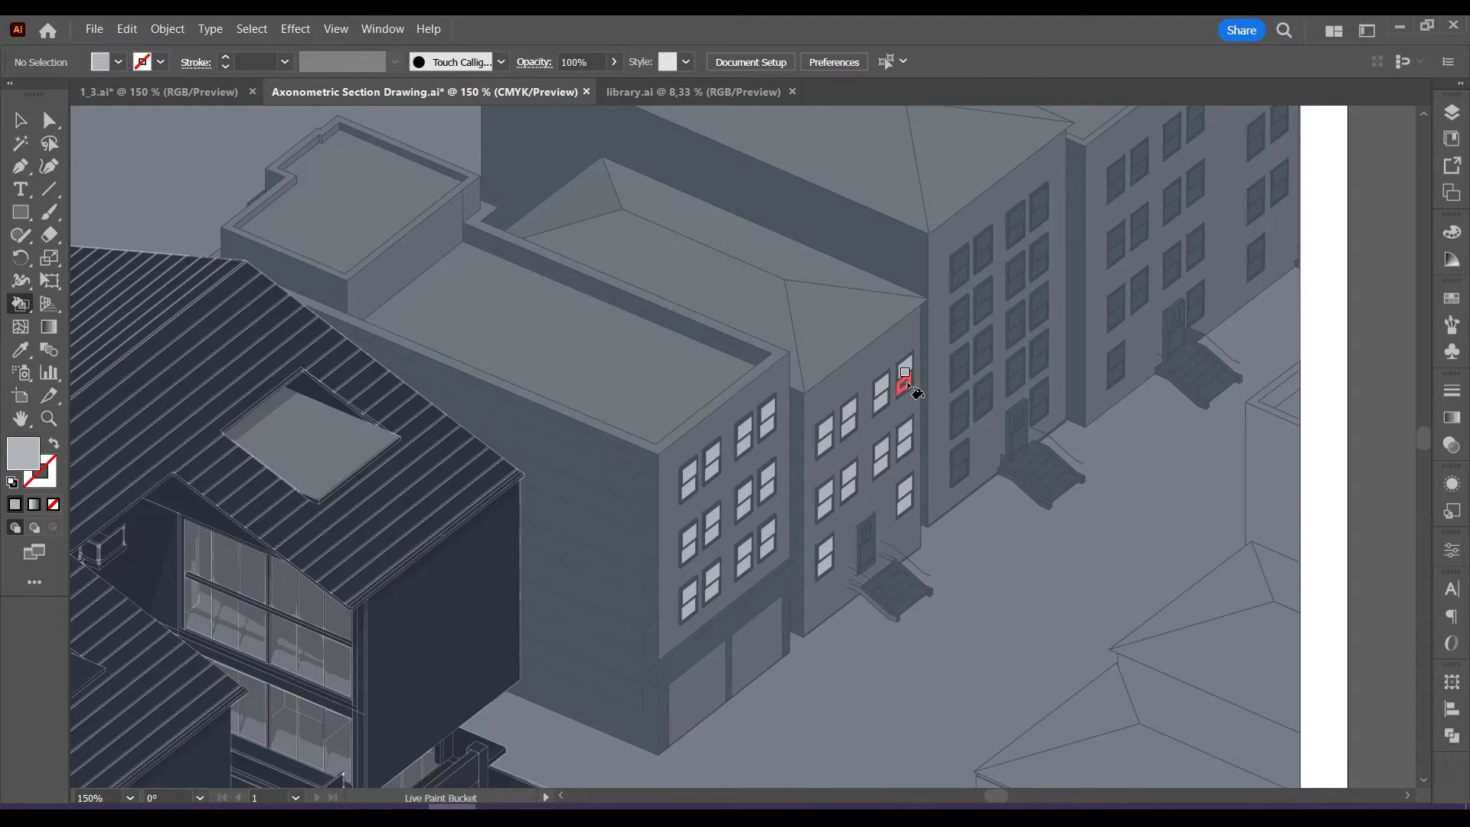
Live Paint all window panes of the third building in the back right row light grey.
left_click(960, 266)
left_click(983, 246)
left_click(1015, 219)
left_click(1038, 201)
left_click(1038, 254)
left_click(1015, 270)
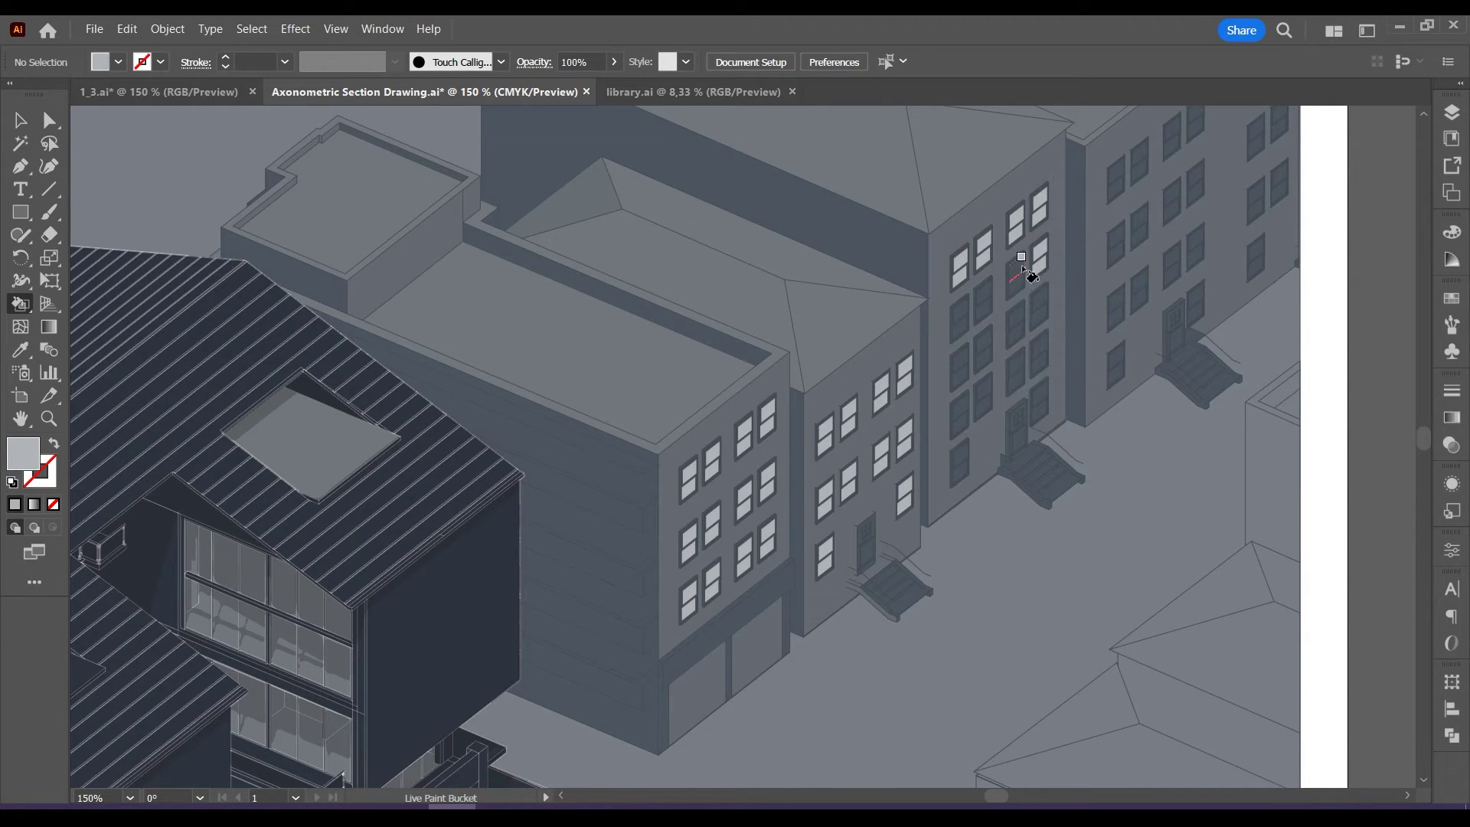
left_click(983, 296)
left_click(982, 346)
left_click(1015, 321)
left_click(1039, 301)
left_click(1039, 352)
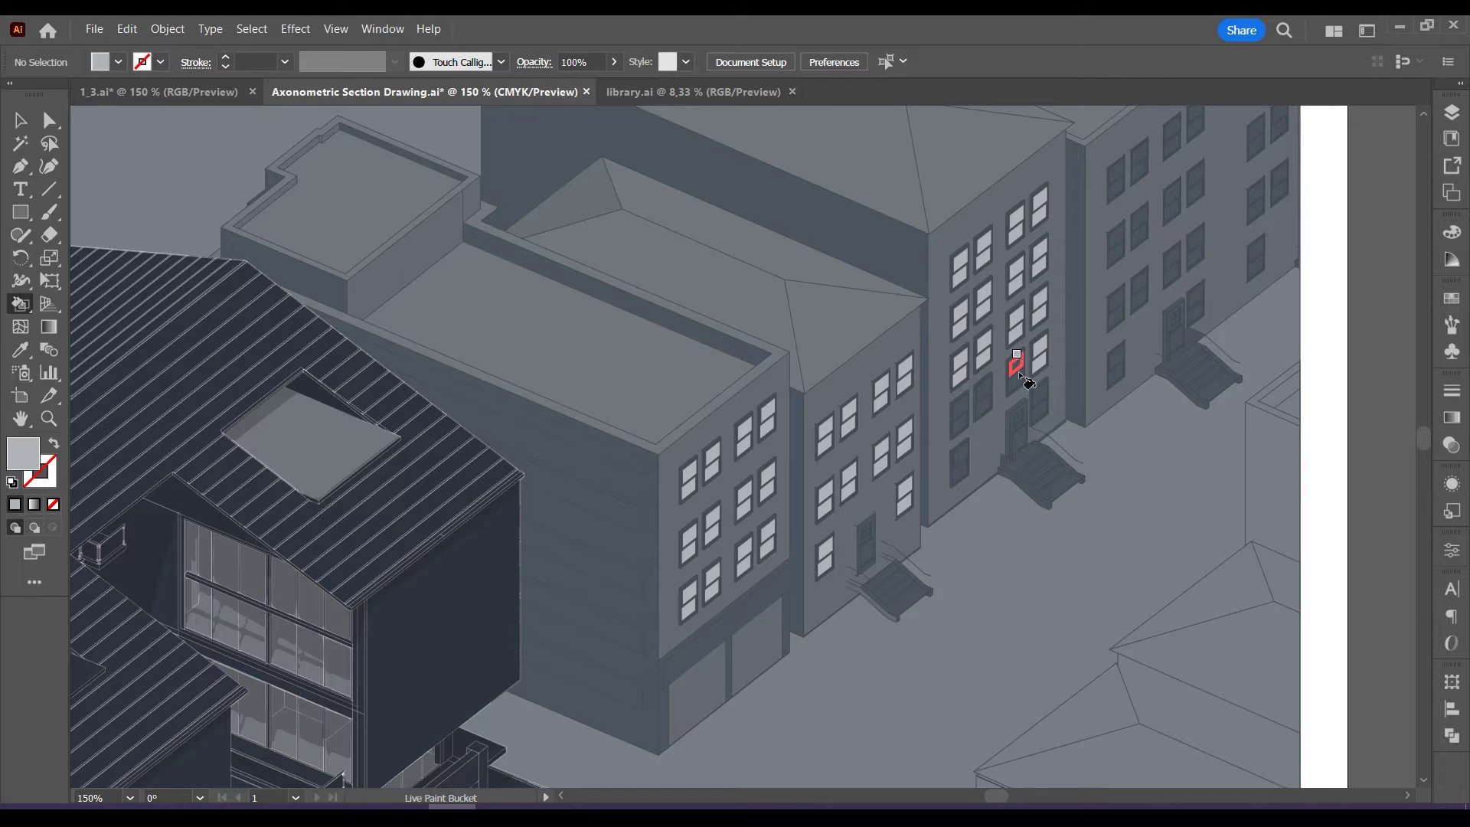
left_click(1015, 367)
left_click(982, 393)
left_click(959, 413)
left_click(959, 463)
Live Paint all window panes of the farthest building in the back right row light grey.
scroll(1043, 394, "up", 1)
left_click(1115, 233)
left_click(1115, 290)
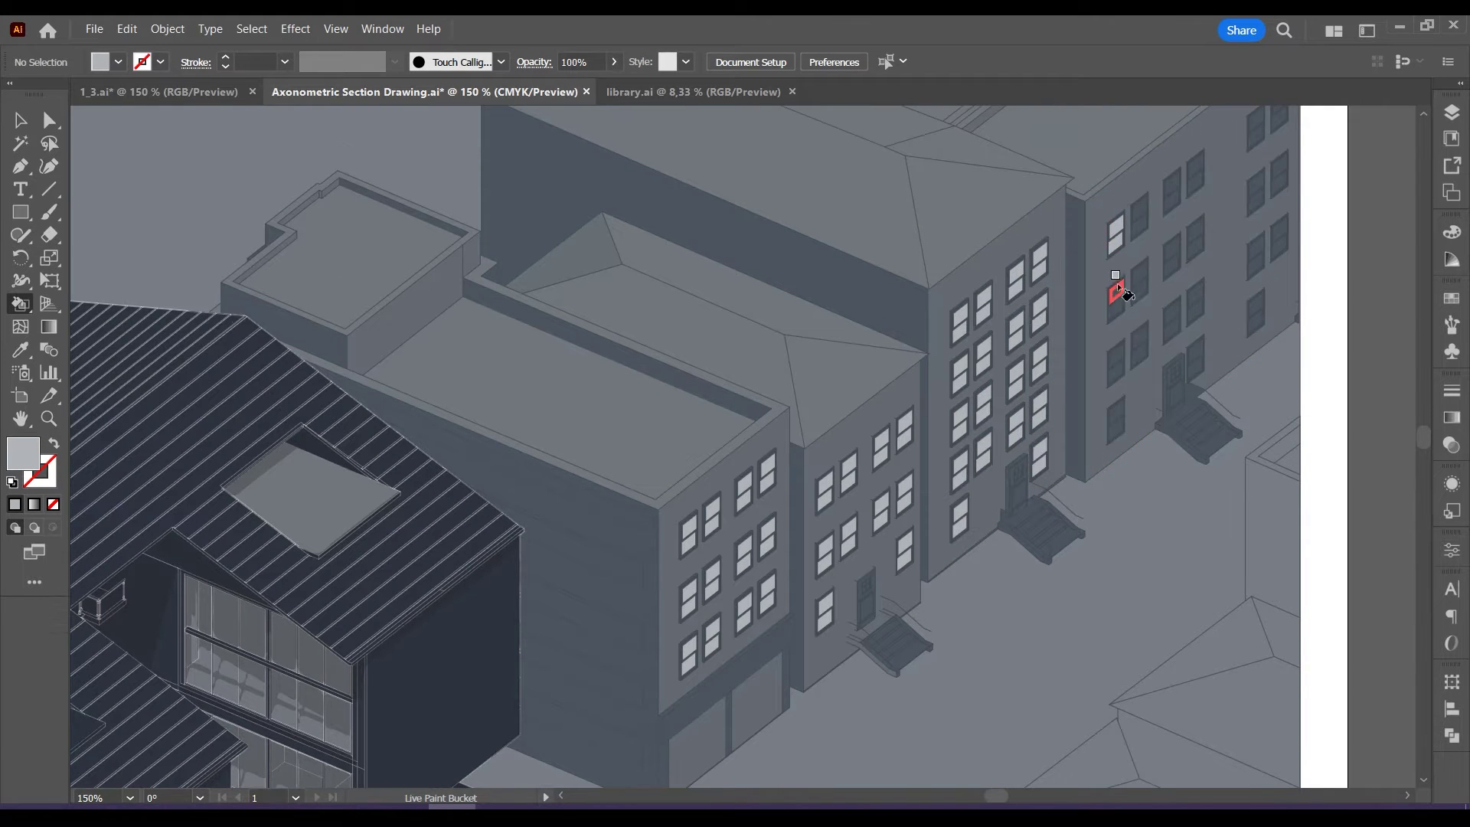
left_click(1116, 356)
left_click(1116, 417)
left_click(1140, 354)
left_click(1140, 282)
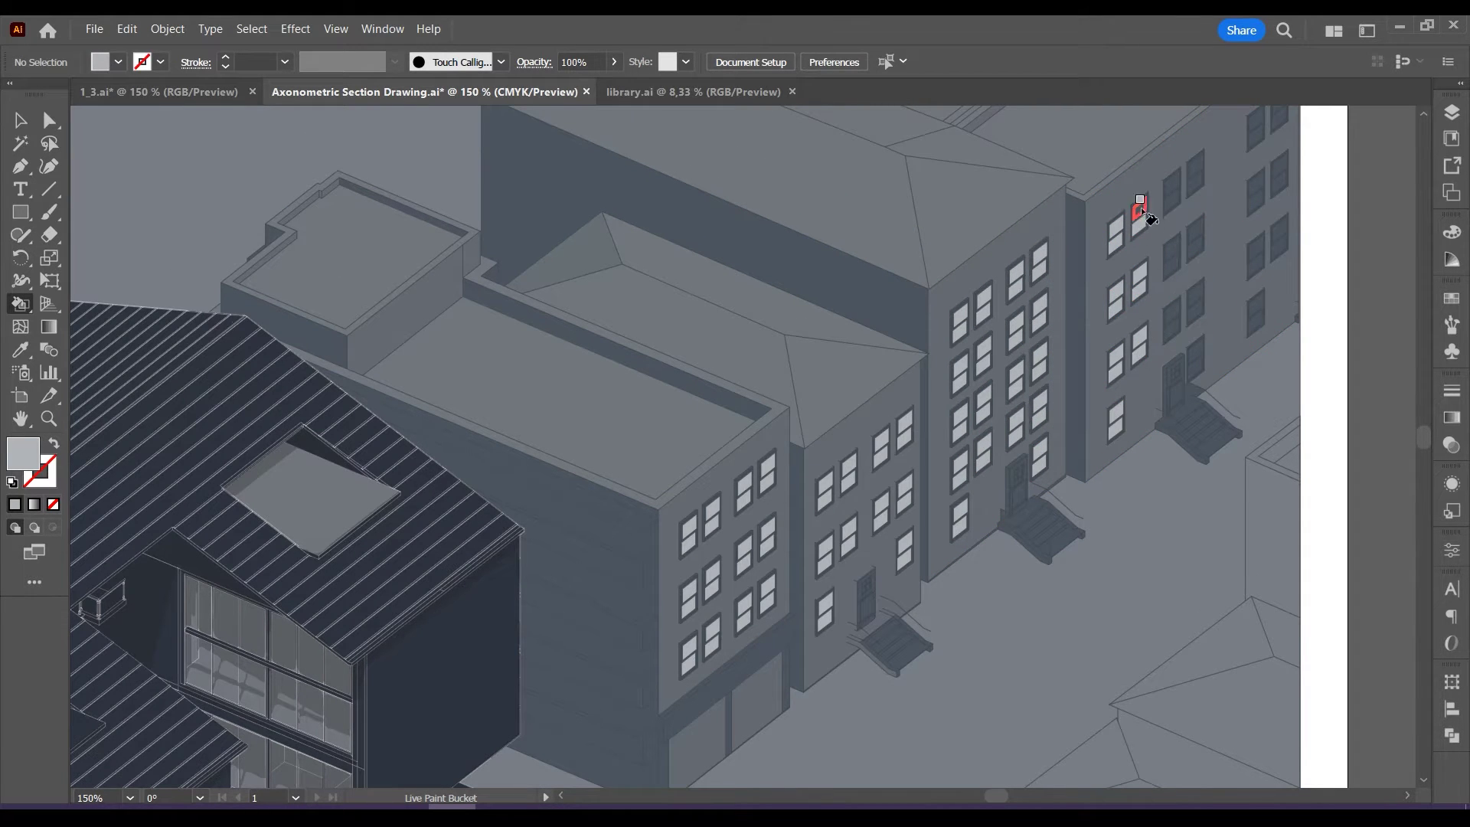
left_click(1176, 257)
left_click(1196, 237)
left_click(1196, 173)
scroll(1196, 180, "up", 1)
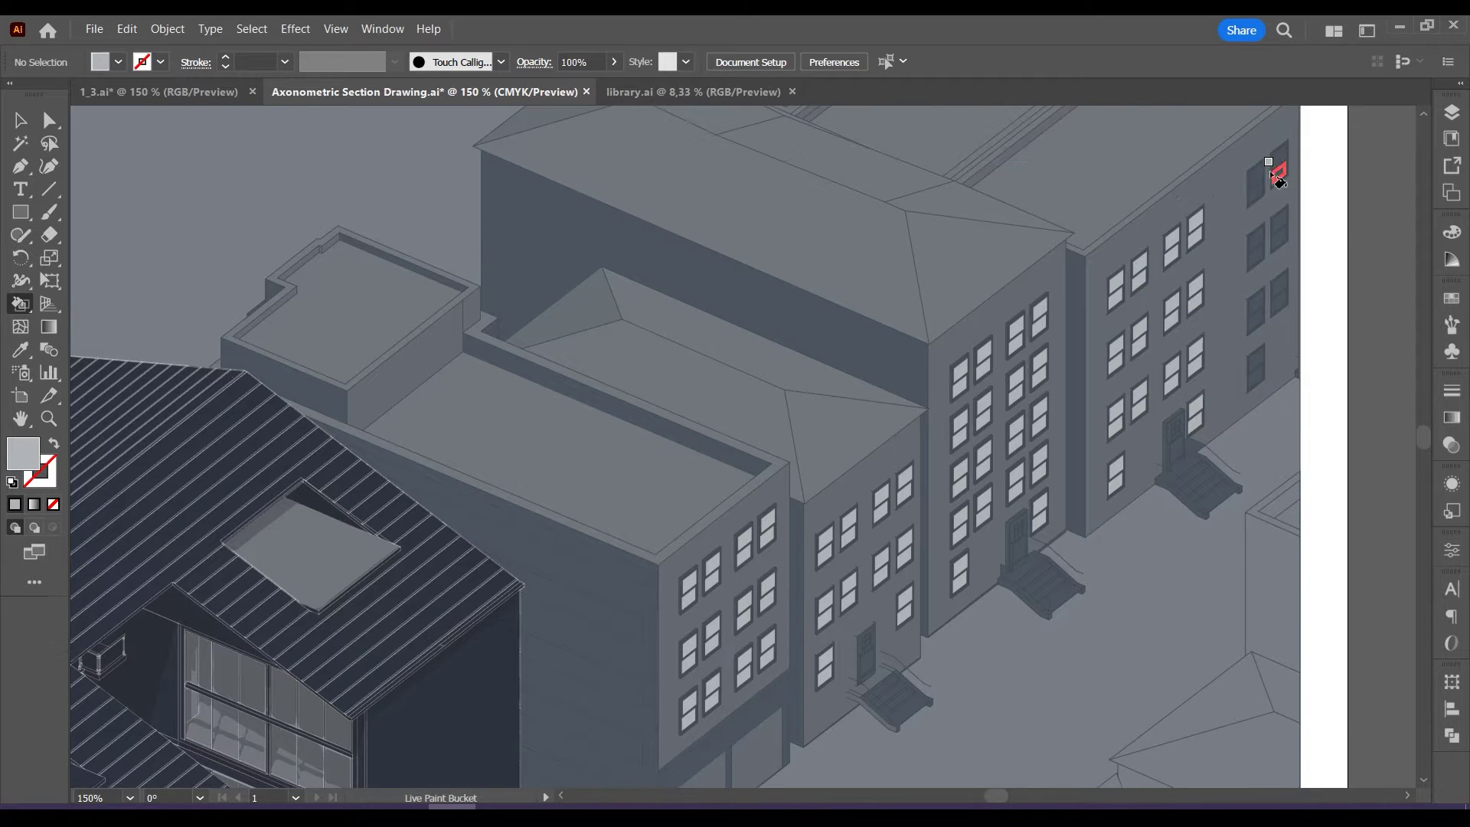
left_click(1256, 183)
left_click(1278, 162)
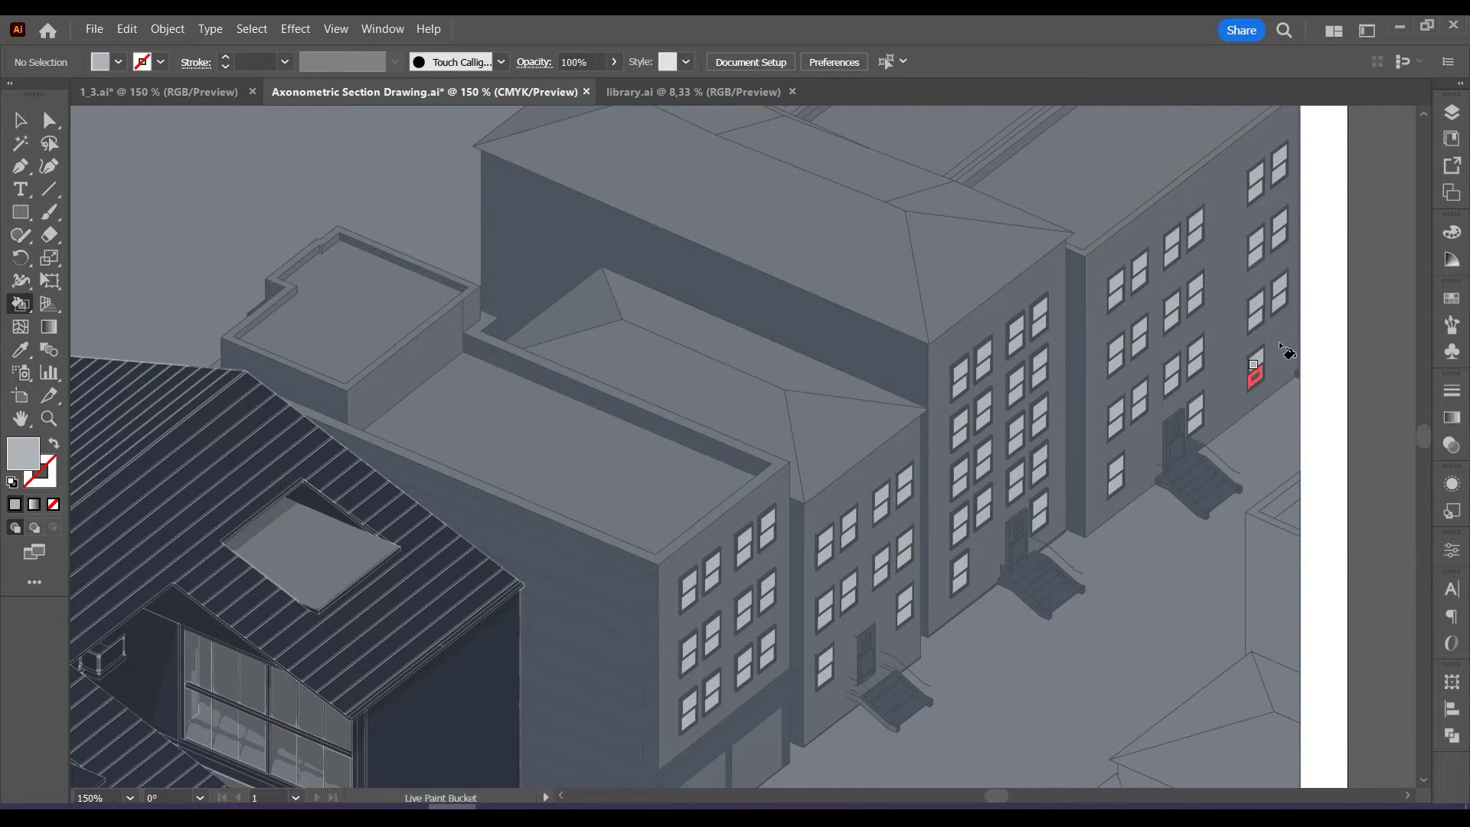
Select the front left building group and convert it into a Live Paint group.
scroll(1295, 322, "down", 2)
scroll(1313, 204, "down", 1)
left_click(20, 120)
scroll(1164, 299, "down", 1)
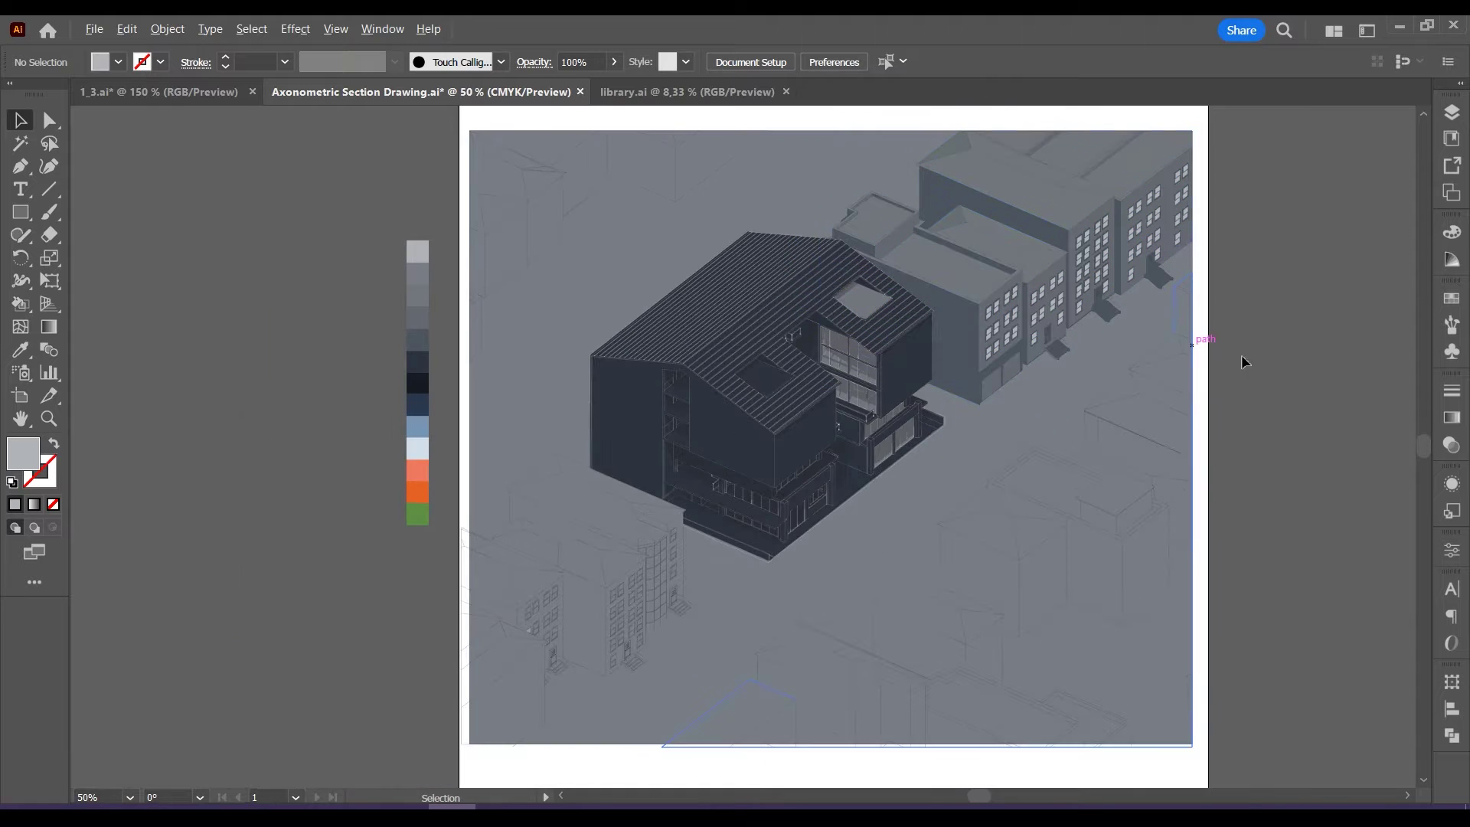
left_click(650, 544)
key("k")
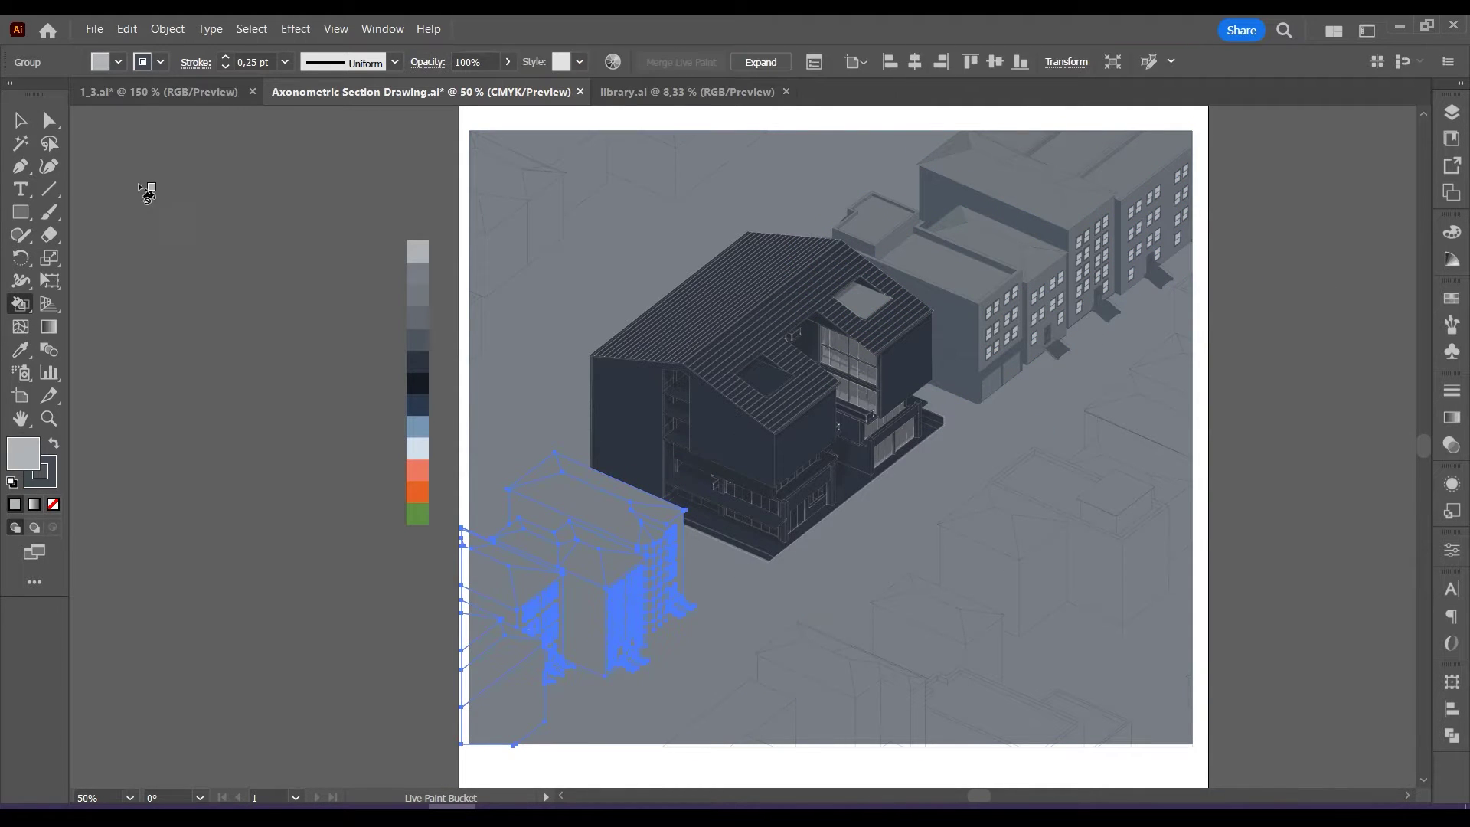
key("v")
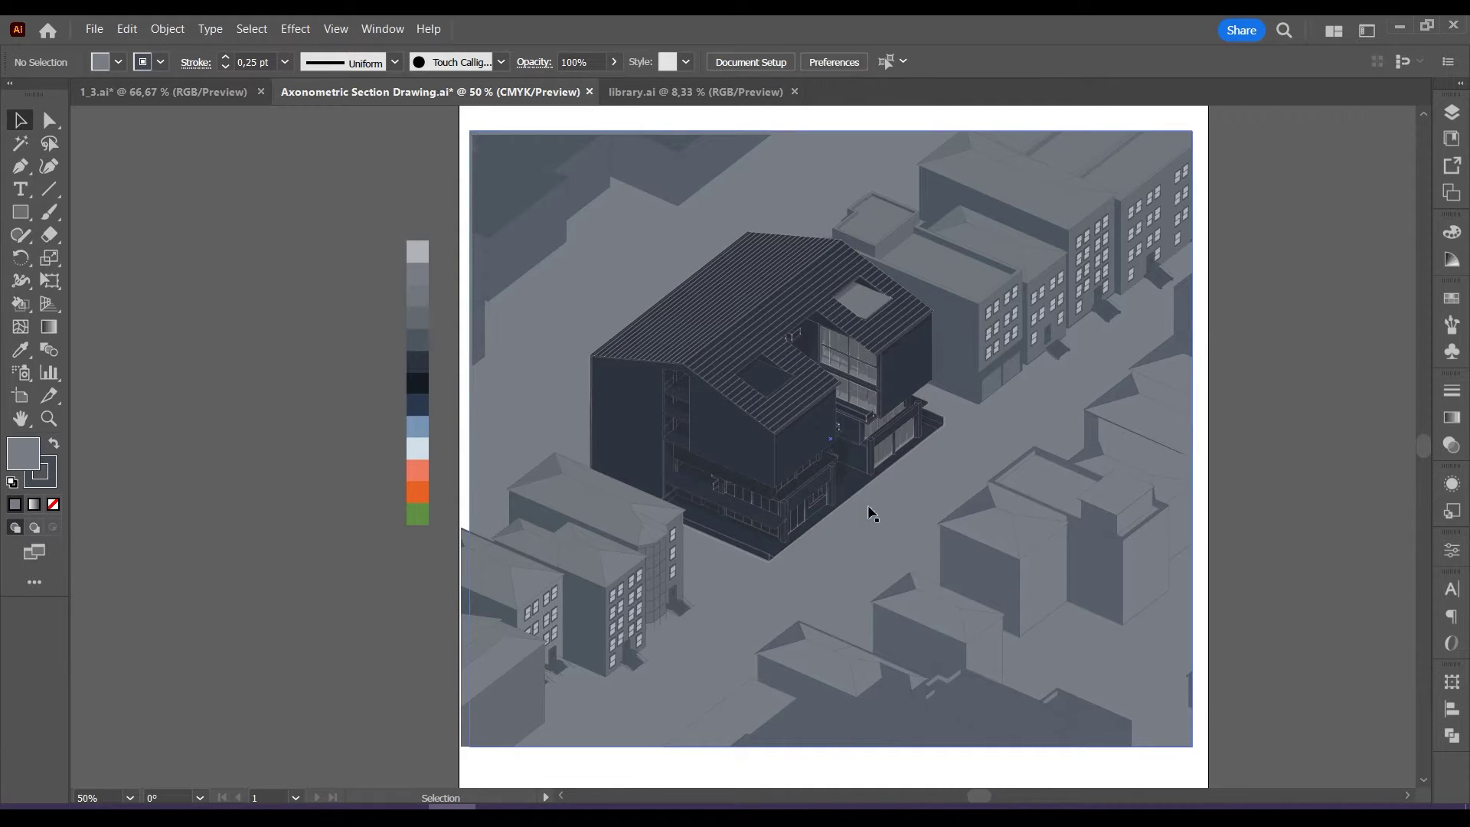
Rename the main building's layer from Building to Design.
left_click(1449, 118)
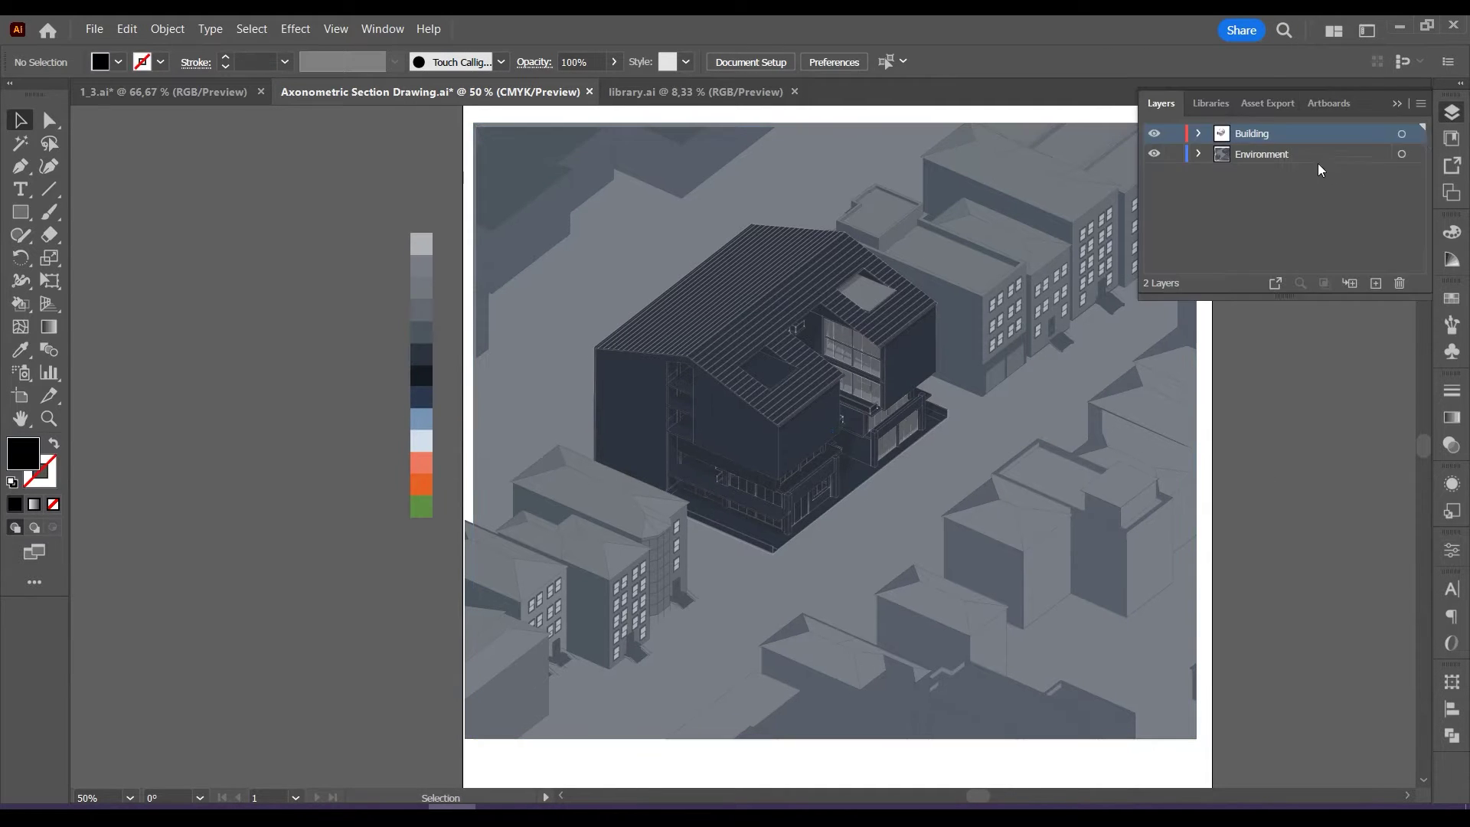
double_click(1252, 131)
type("Design")
key("Return")
Add a new layer named Building above Design and move the front left building group onto it.
left_click(1376, 284)
double_click(1262, 138)
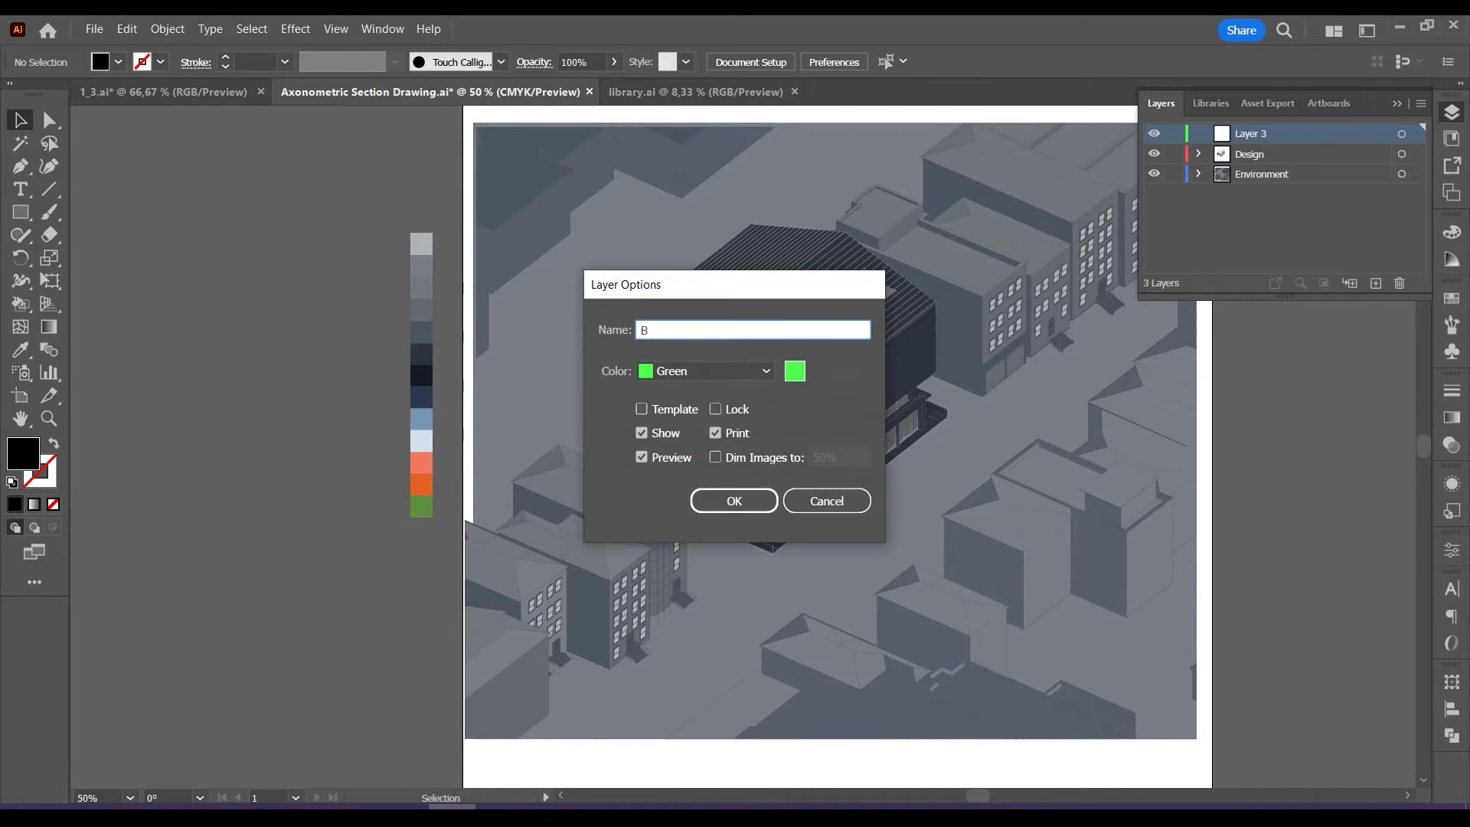
key("Return")
left_click(658, 539)
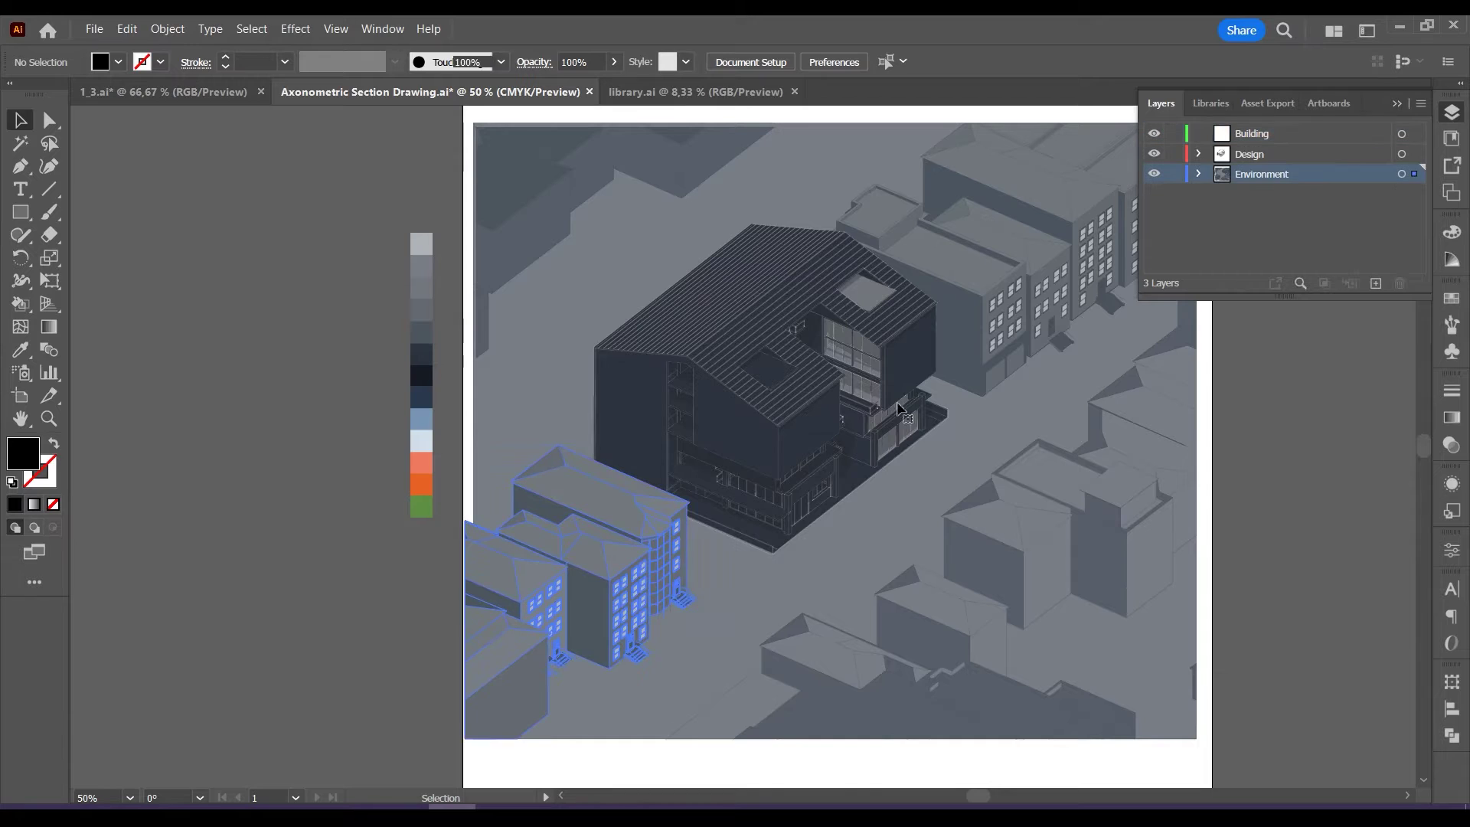
left_click_drag(1415, 174, 1415, 134)
Add a top layer named Building2 and move the front right building group onto it.
left_click(1376, 284)
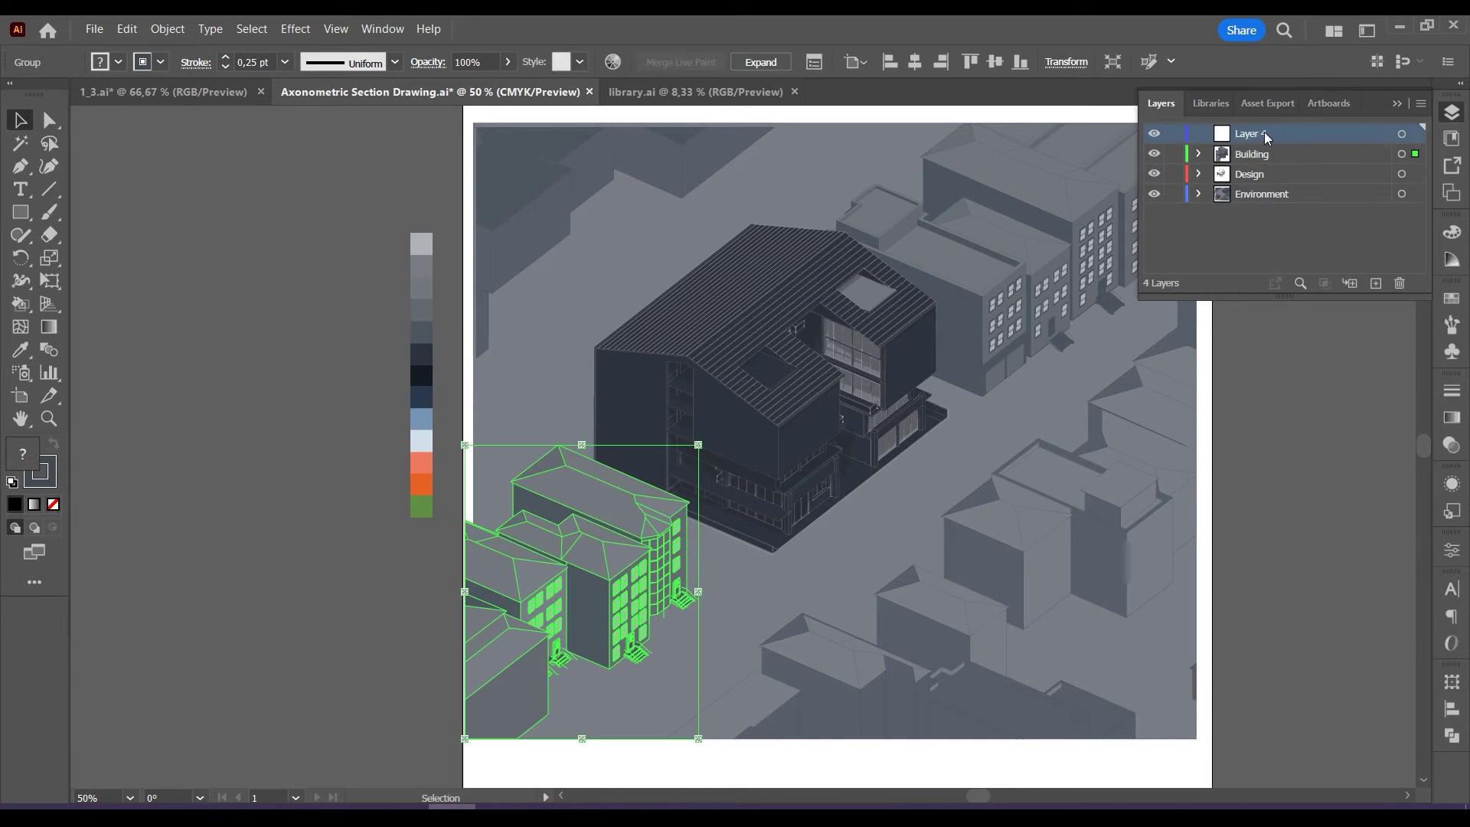
double_click(1256, 133)
type("Building2")
key("Return")
left_click(1085, 494)
left_click_drag(1412, 143, 1415, 135)
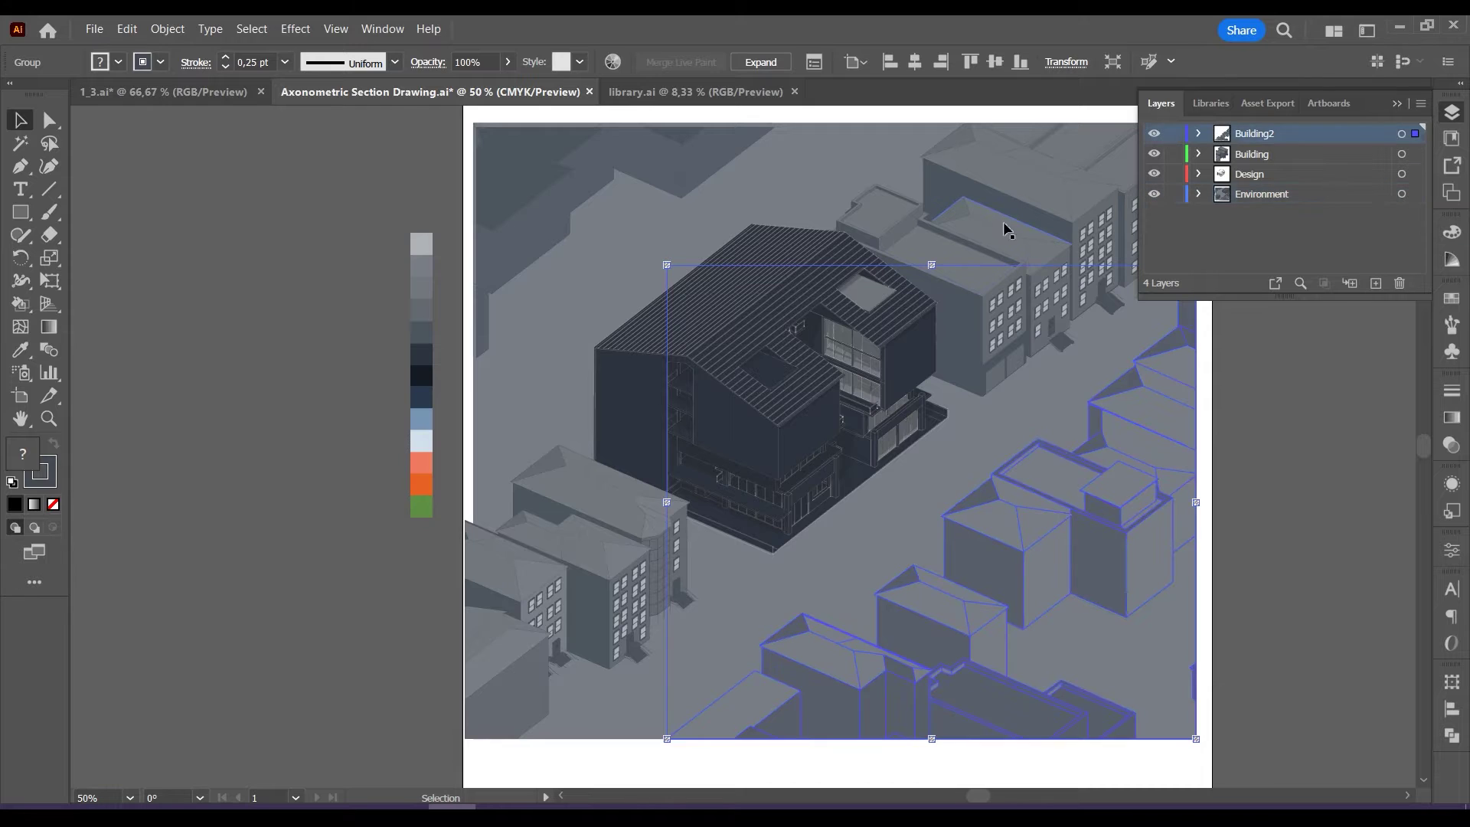
Add a layer named Building3 directly above Environment and move the back right building group onto it.
left_click(1279, 192)
left_click(1376, 283)
double_click(1261, 193)
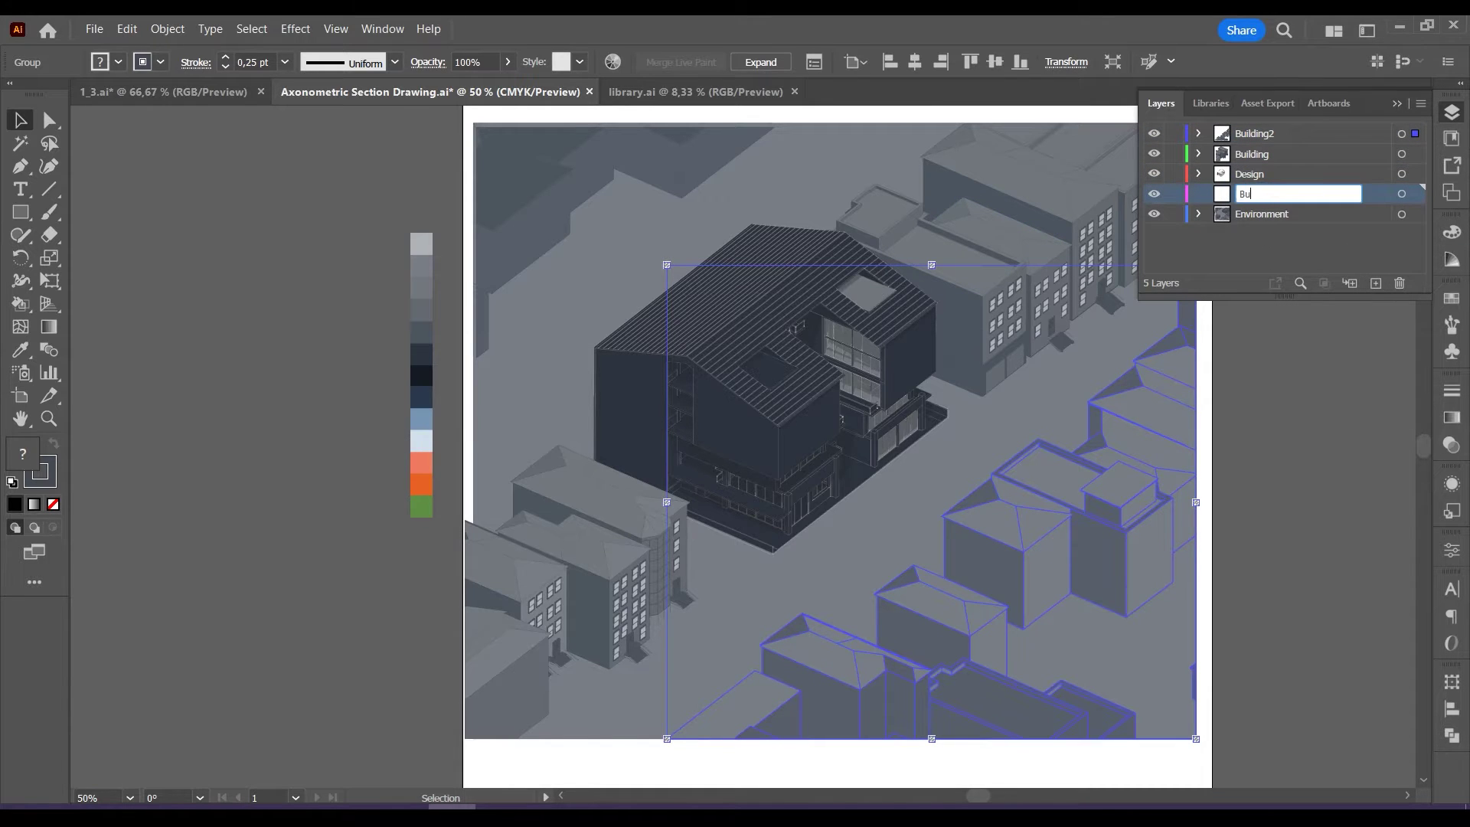
type("Building3")
key("Return")
left_click(1040, 342)
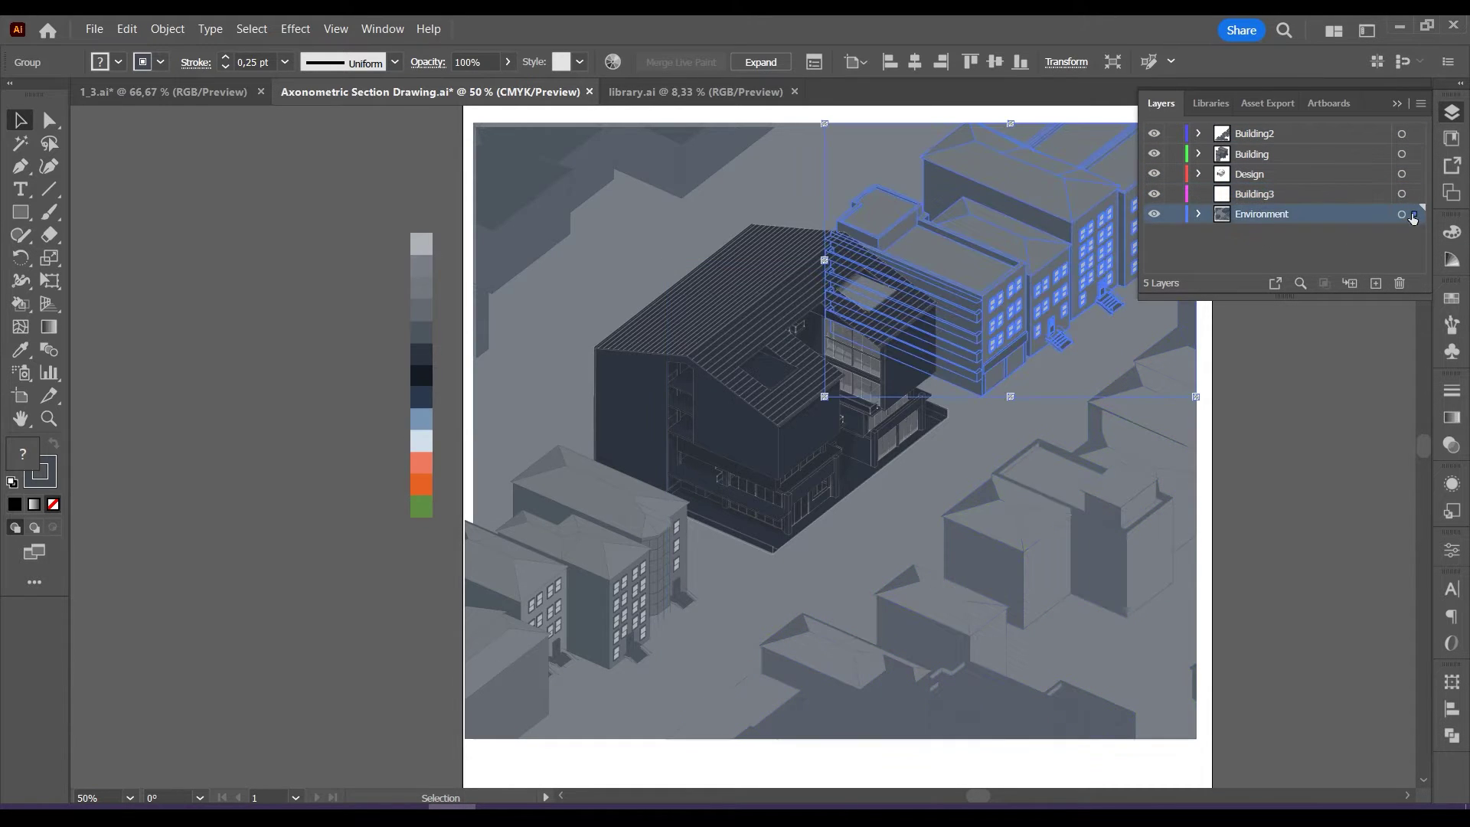
left_click_drag(1414, 215, 1415, 194)
Add a layer named Building4 between Building3 and Environment and move the back left building group onto it.
left_click(1376, 283)
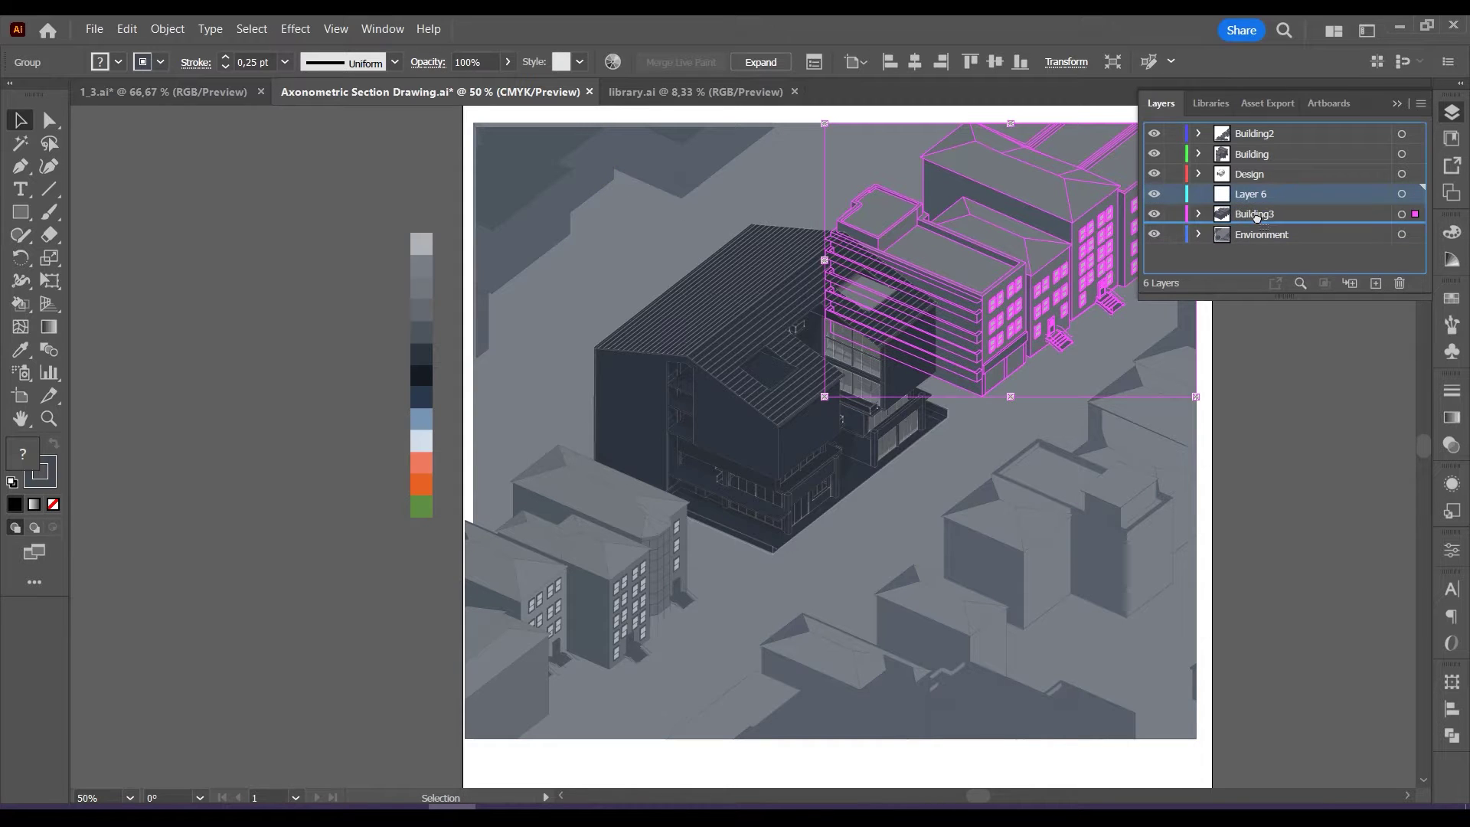
left_click(1259, 216)
double_click(1258, 218)
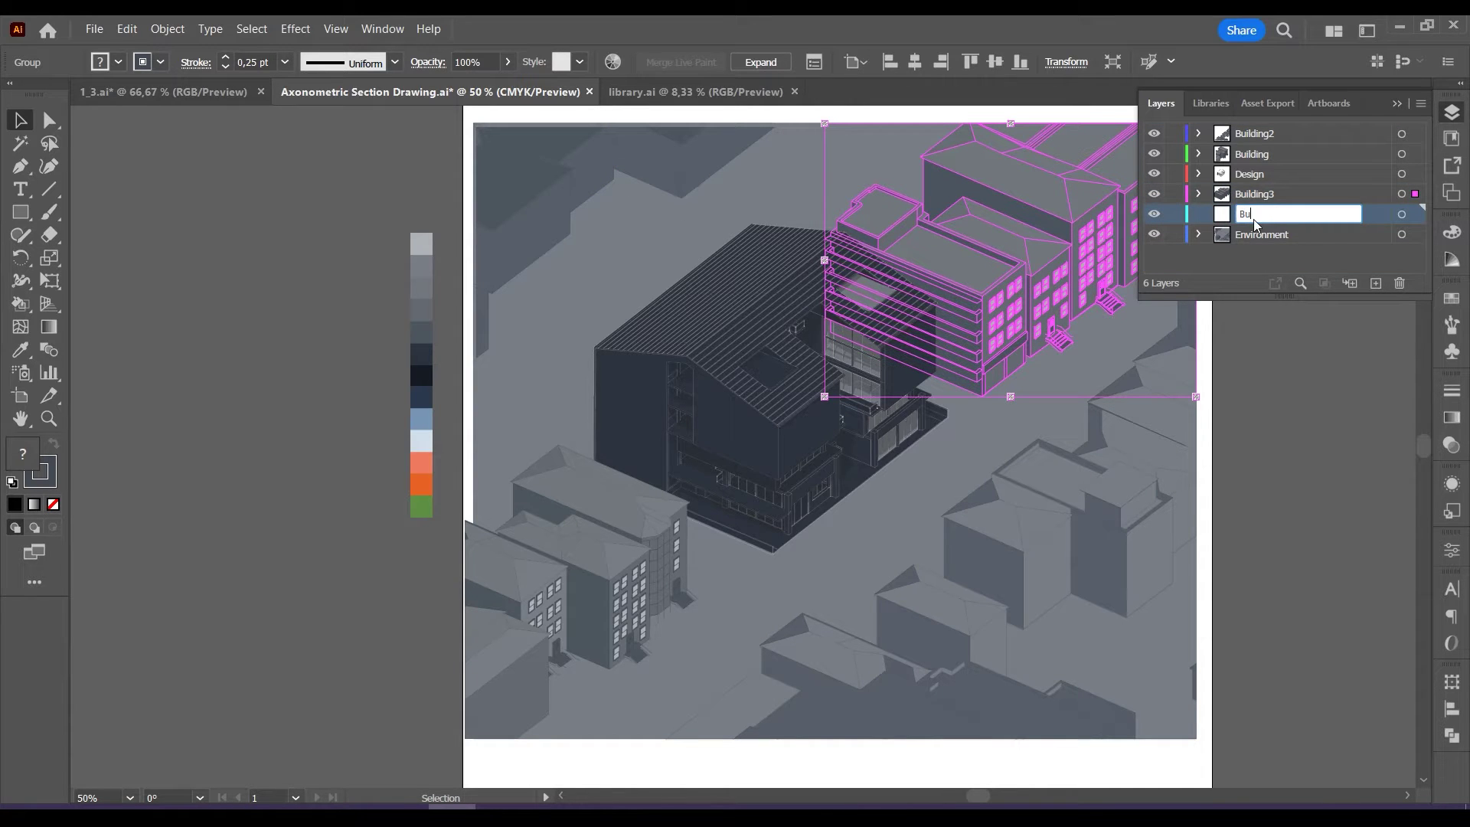
type("Building4")
key("Return")
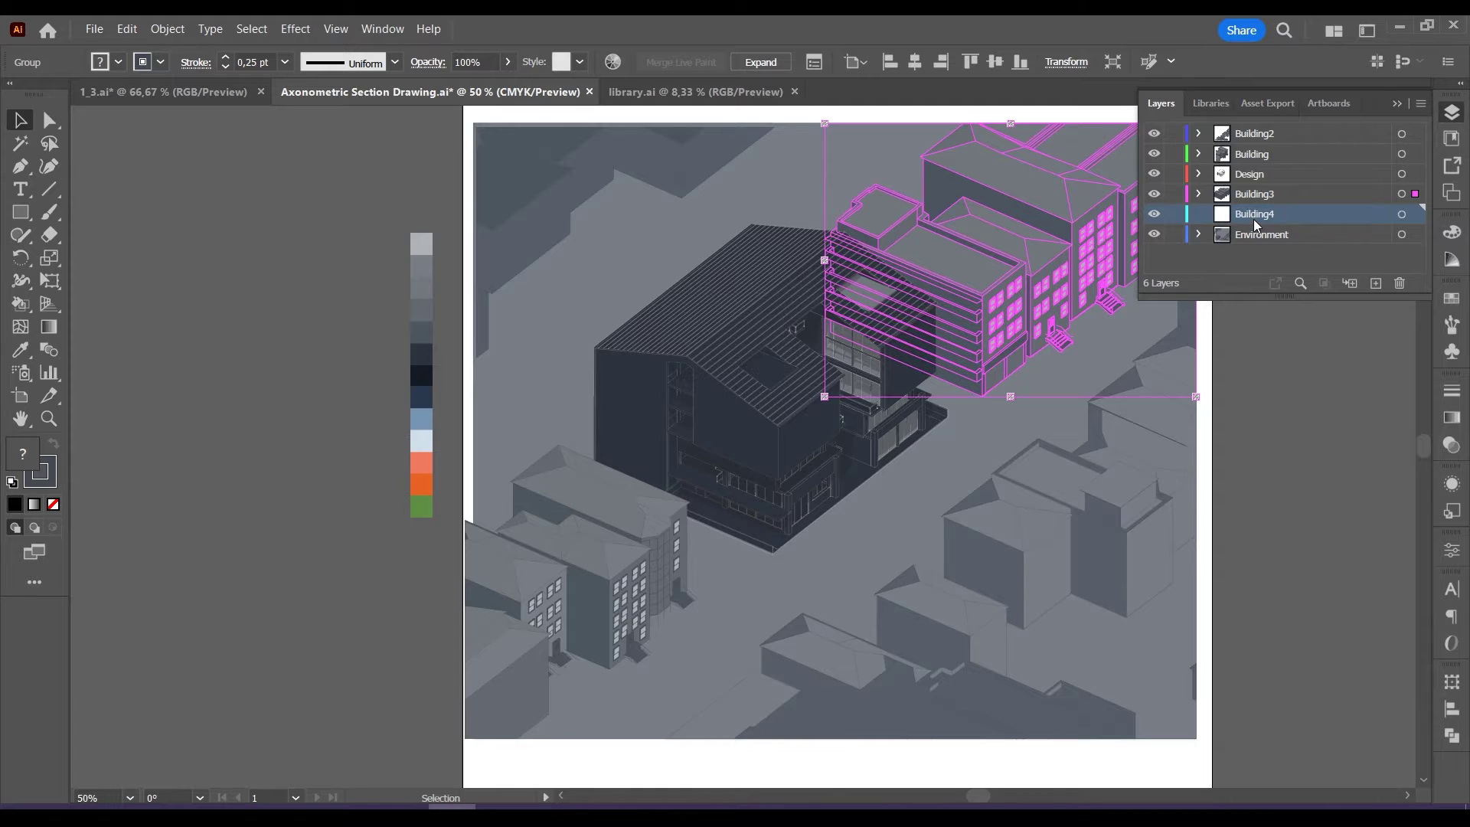
left_click(550, 199)
left_click_drag(1417, 217, 1417, 217)
left_click(829, 574)
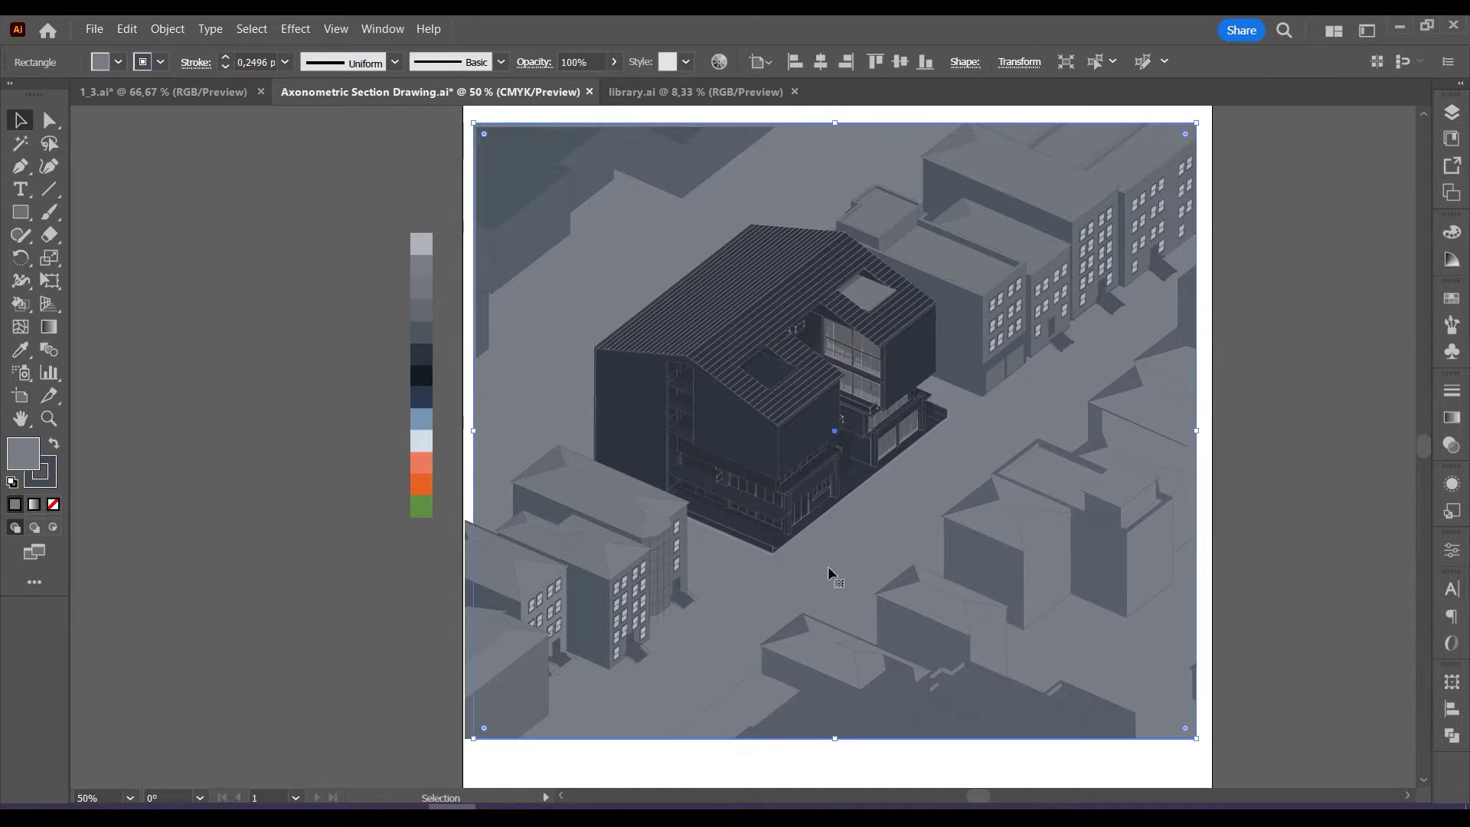
left_click(1221, 428)
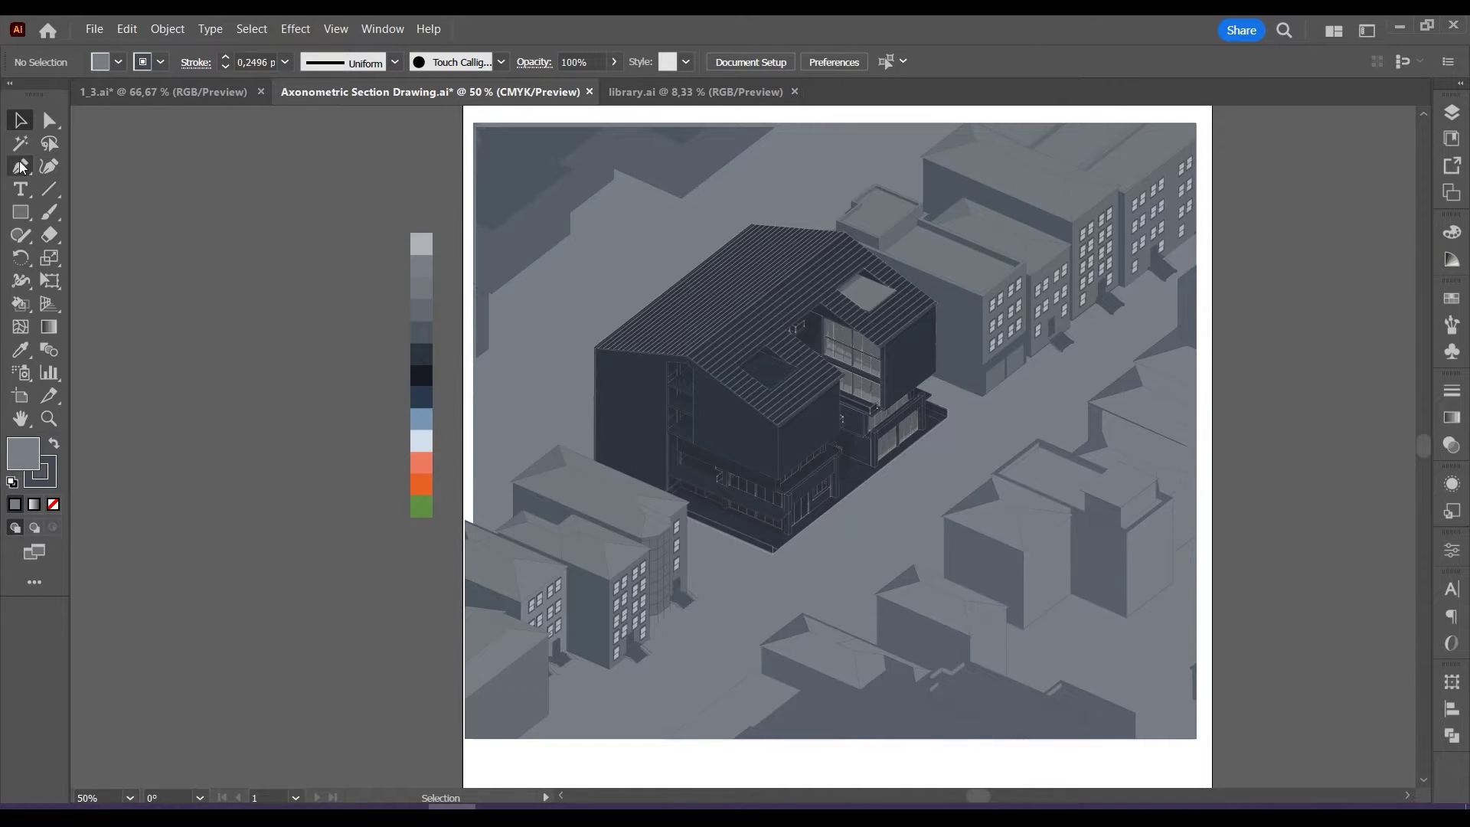
Draw a closed Pen path for the two streets meeting in front of the main building, extending them to the artwork's edges.
left_click(20, 166)
left_click(473, 439)
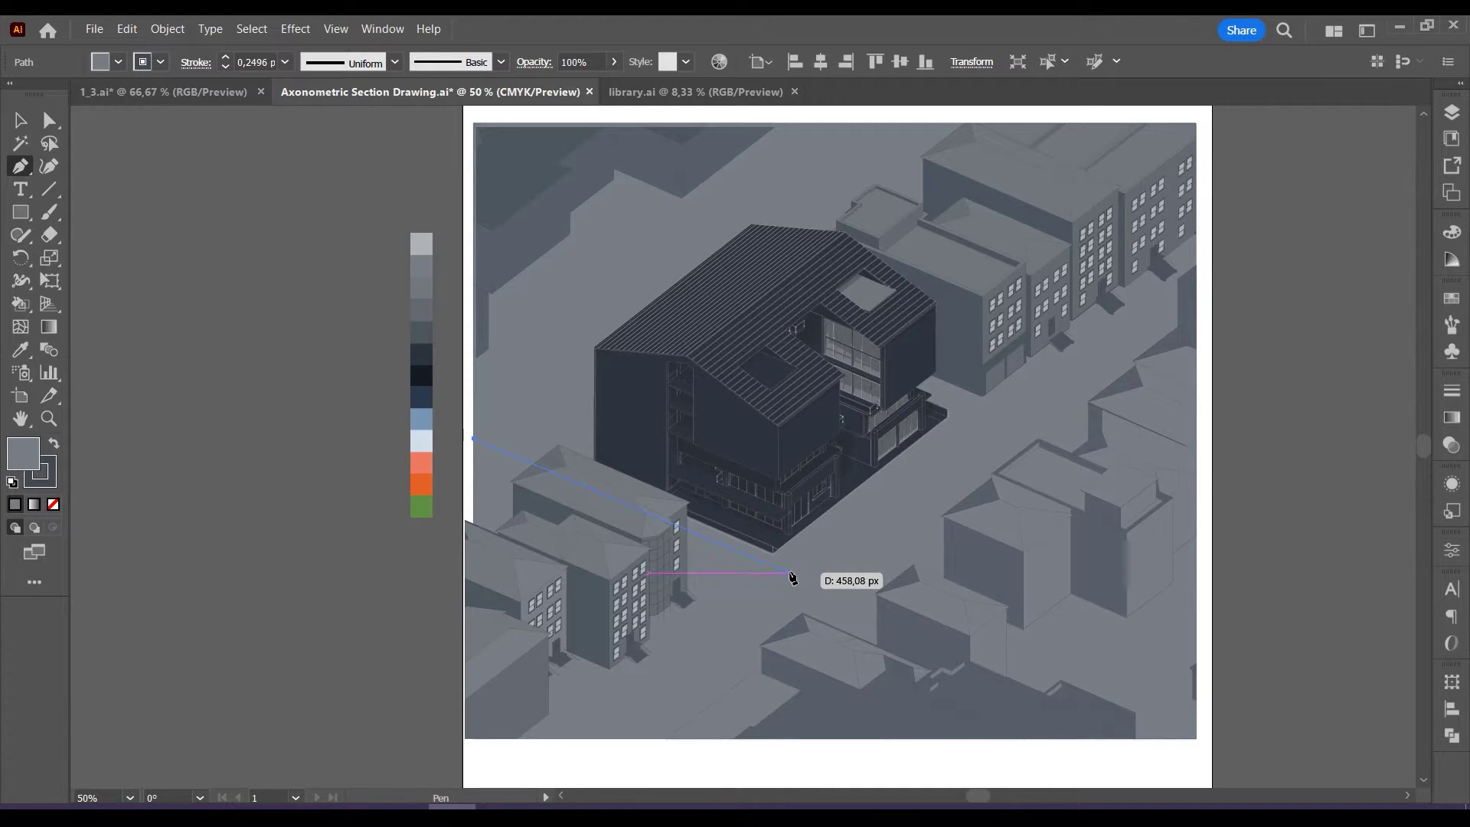
left_click(790, 572)
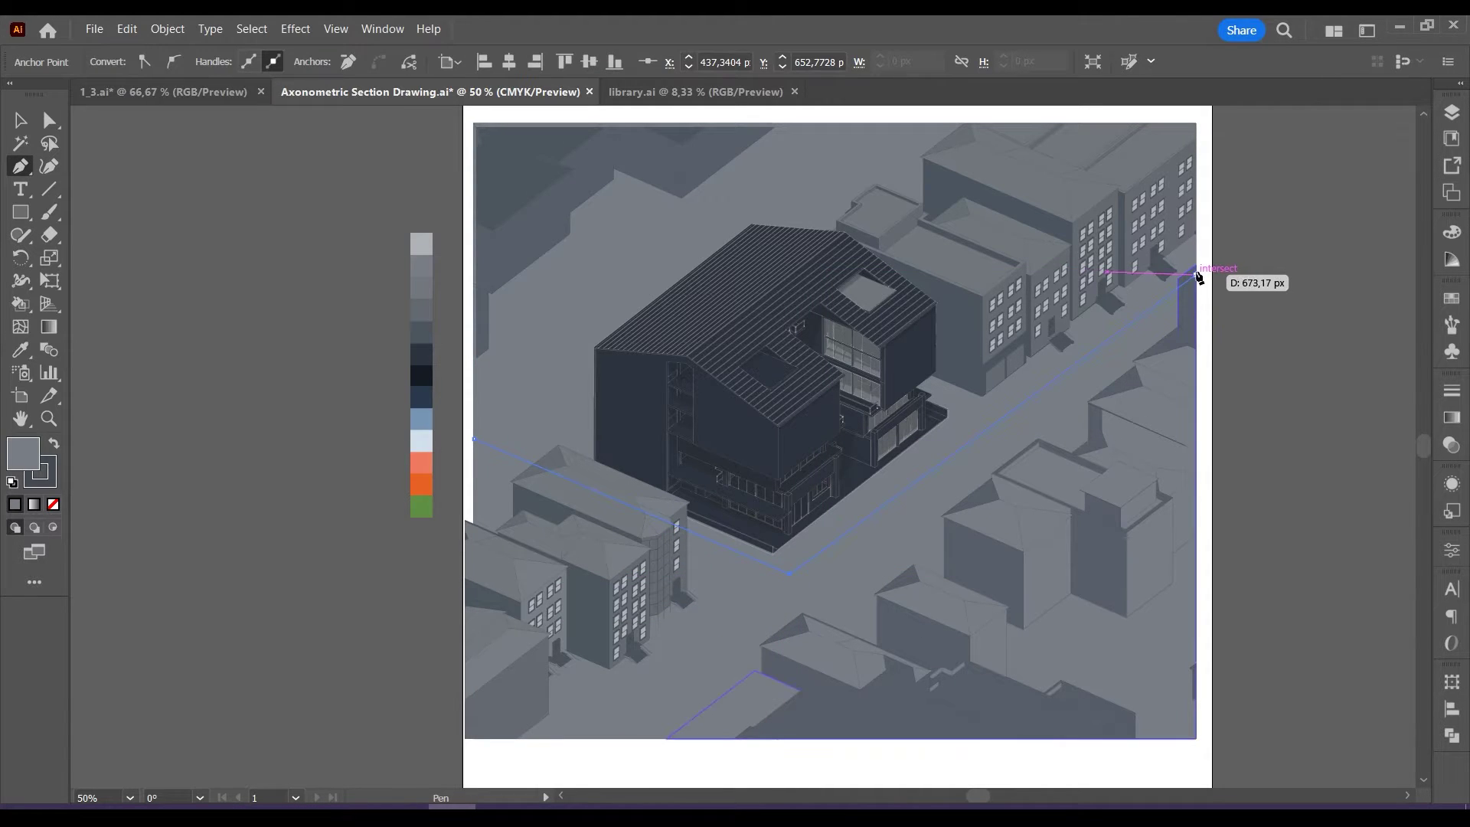
left_click(1197, 270)
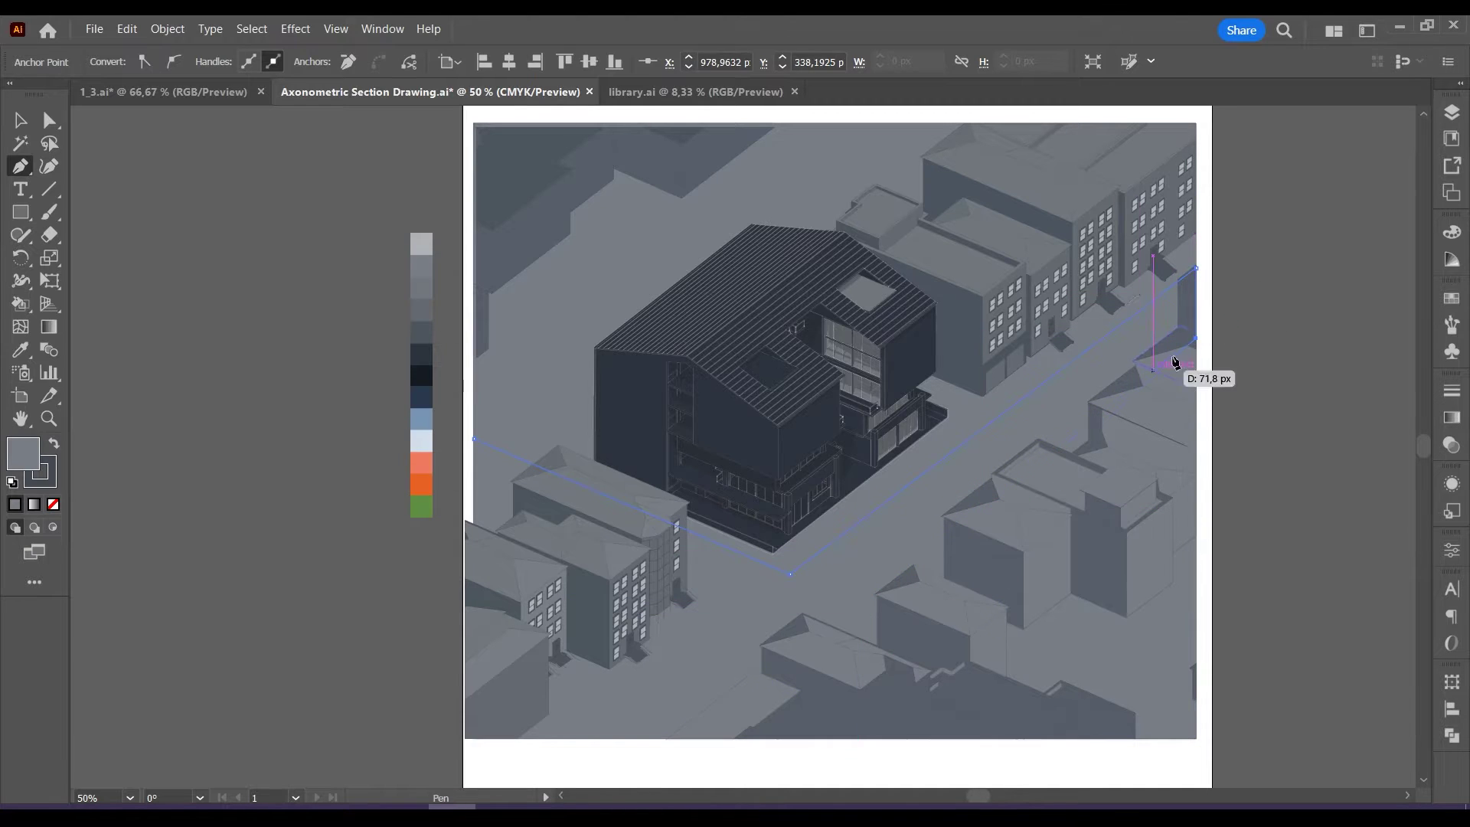
left_click(1197, 359)
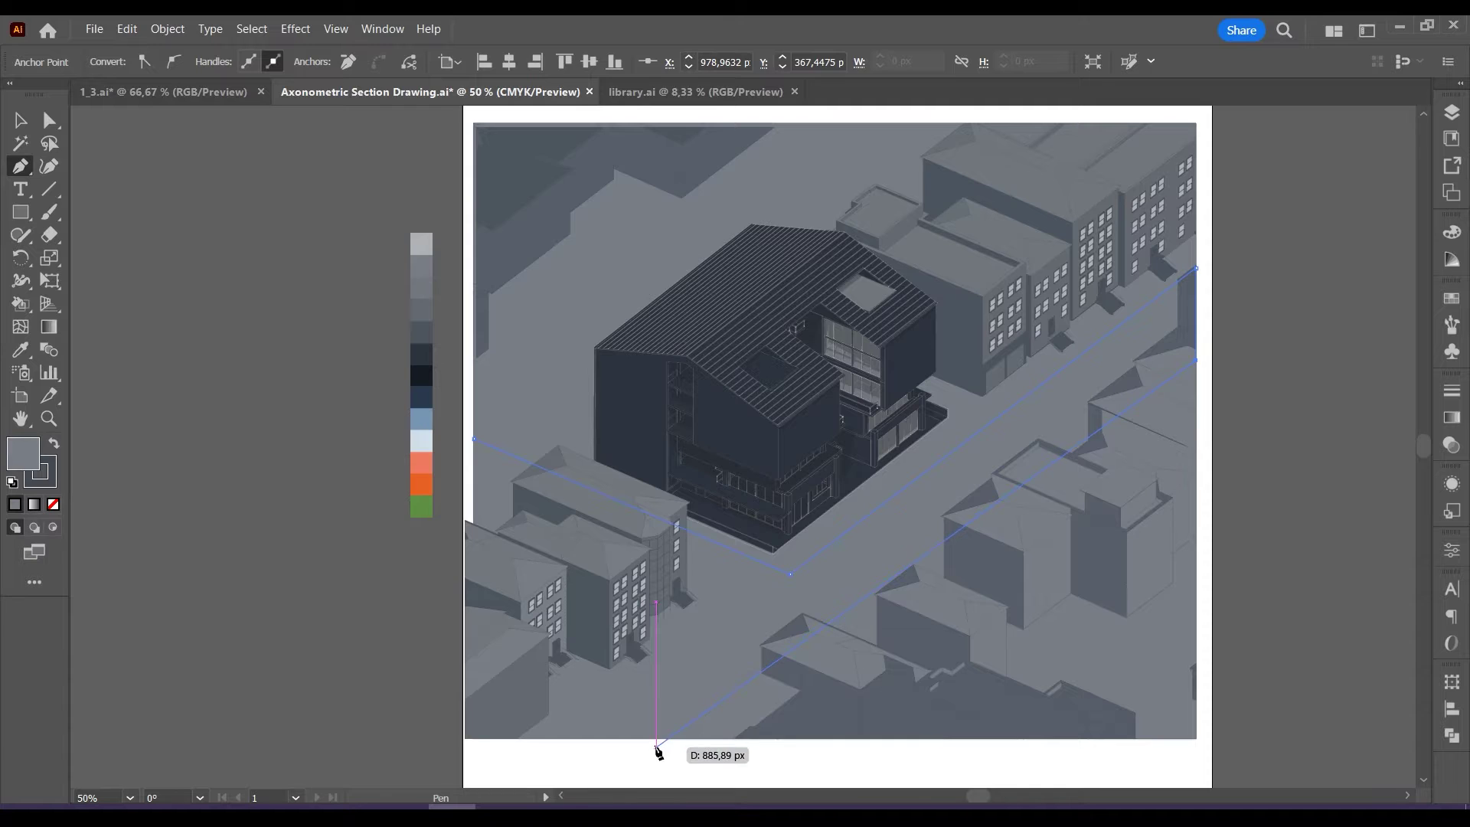
left_click(705, 739)
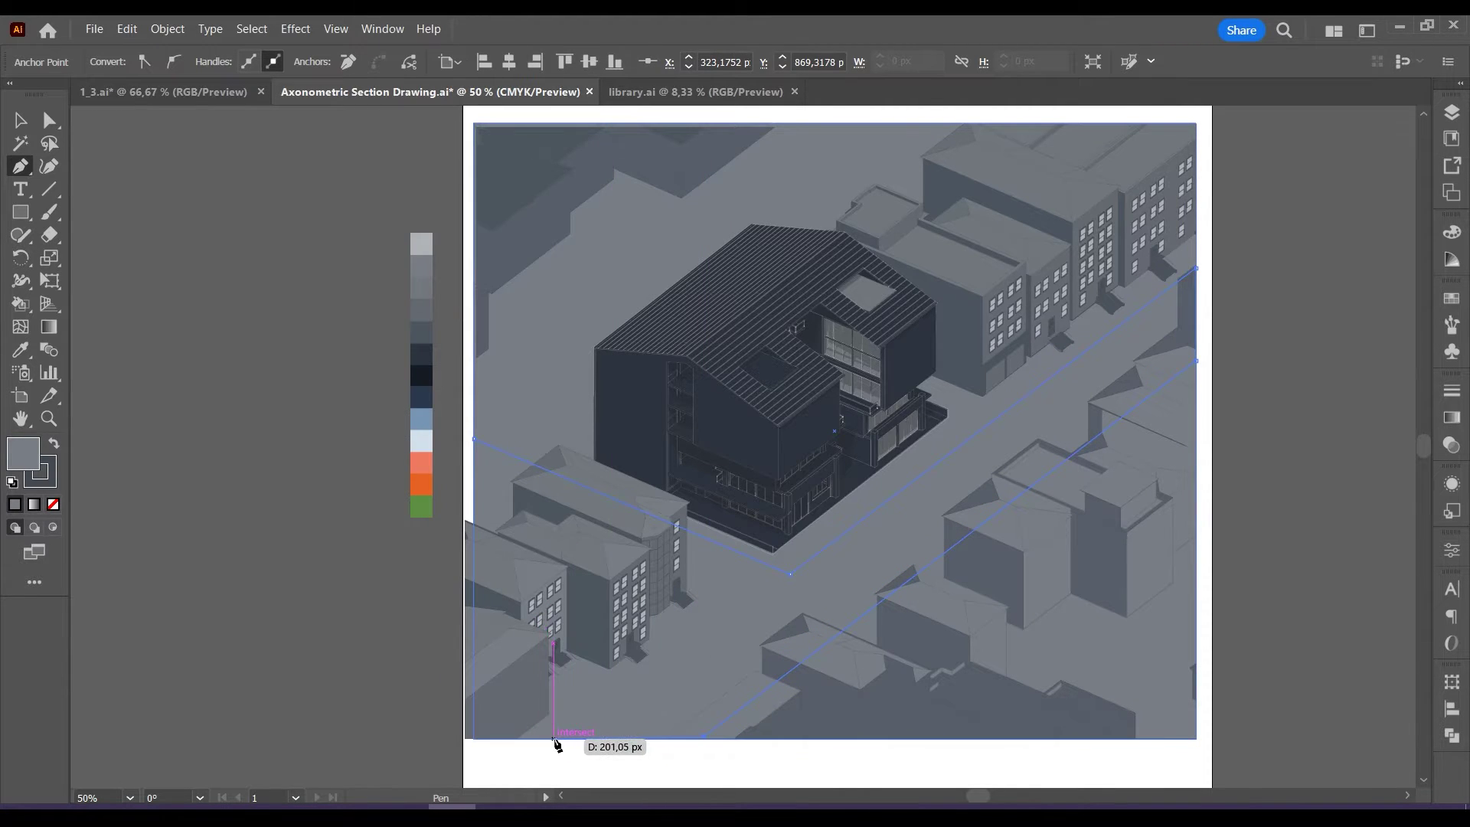
left_click(555, 739)
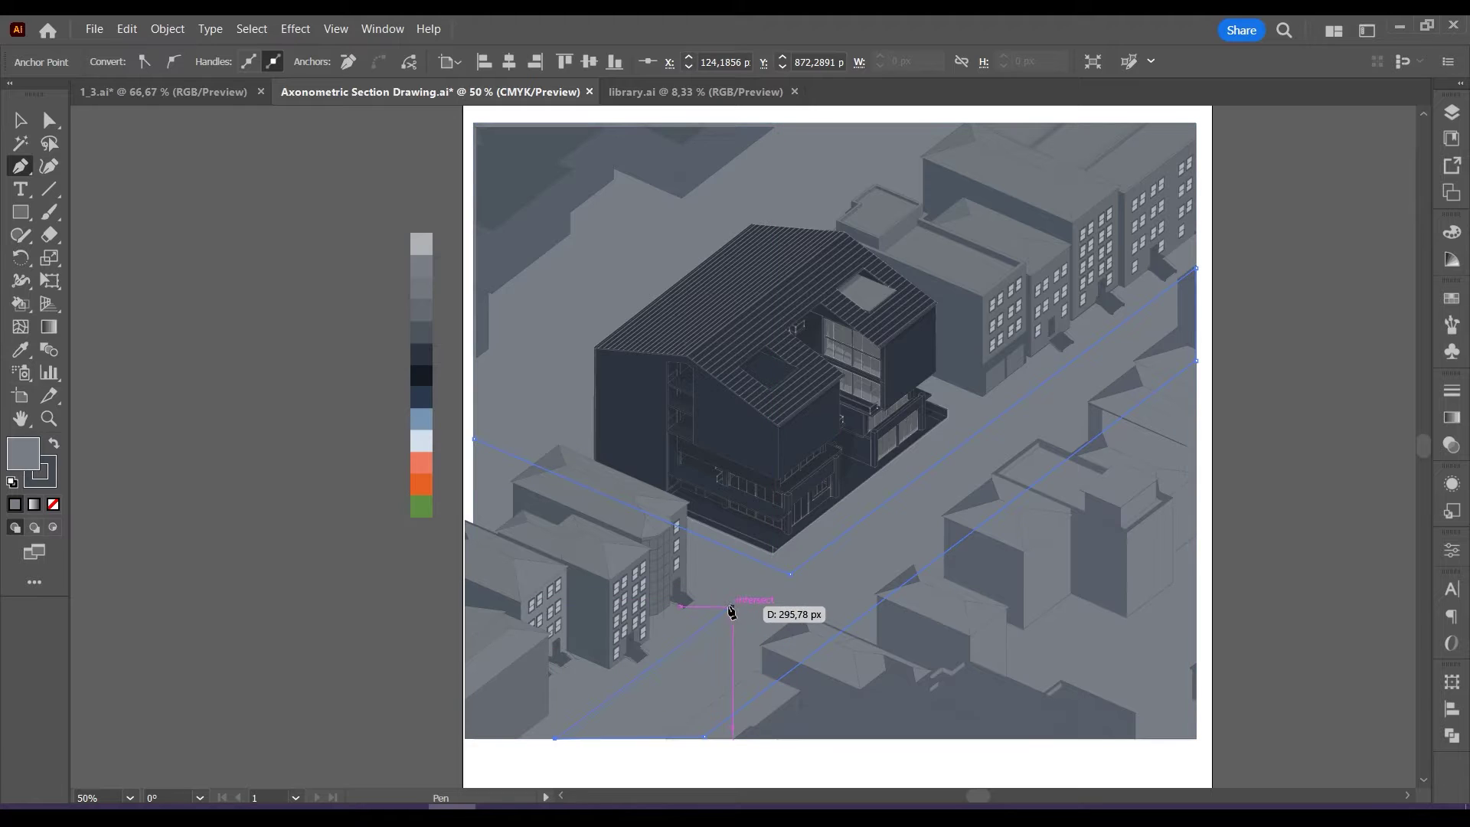
key("ctrl+z")
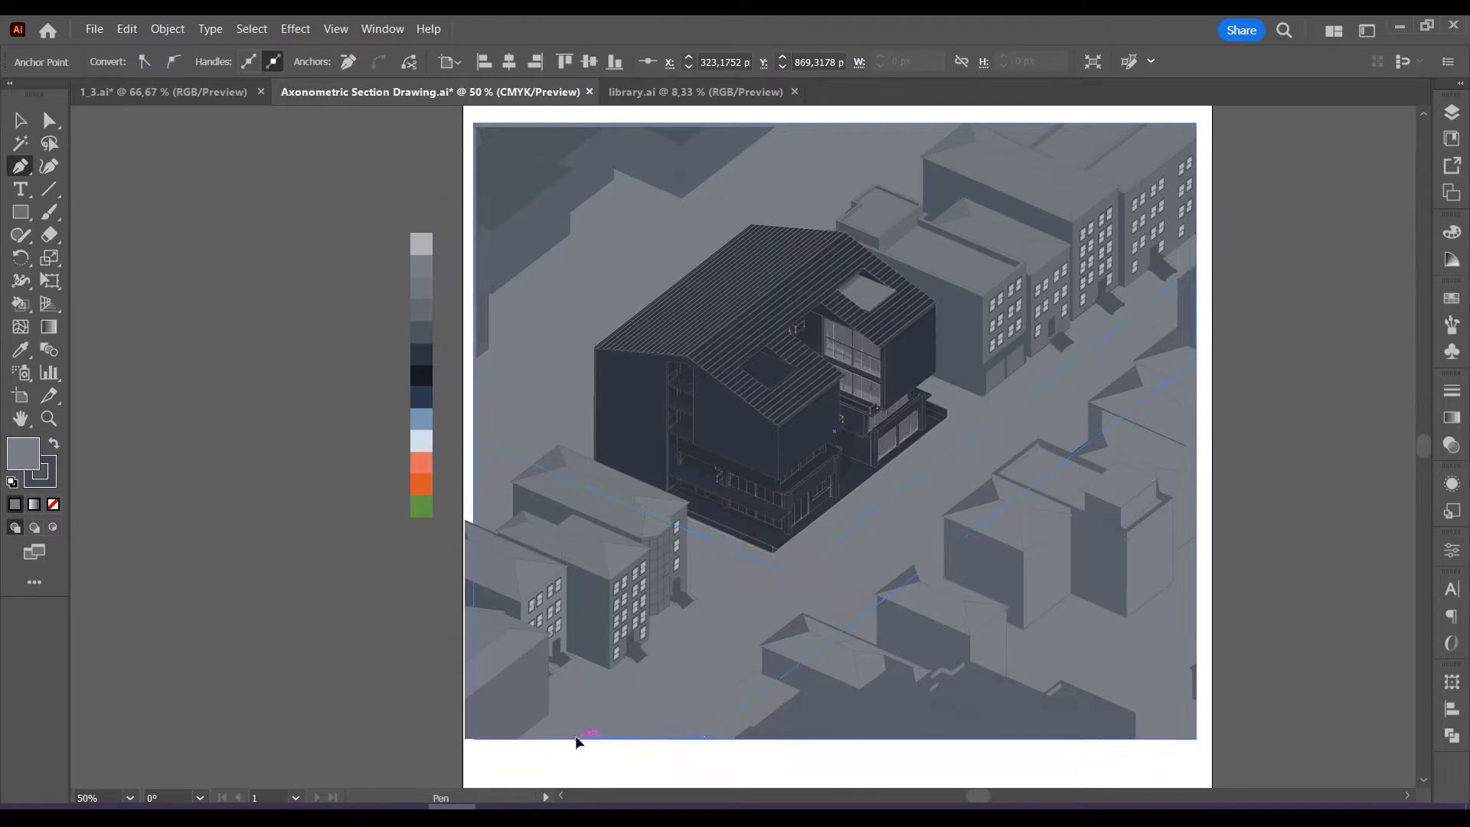
left_click(577, 738)
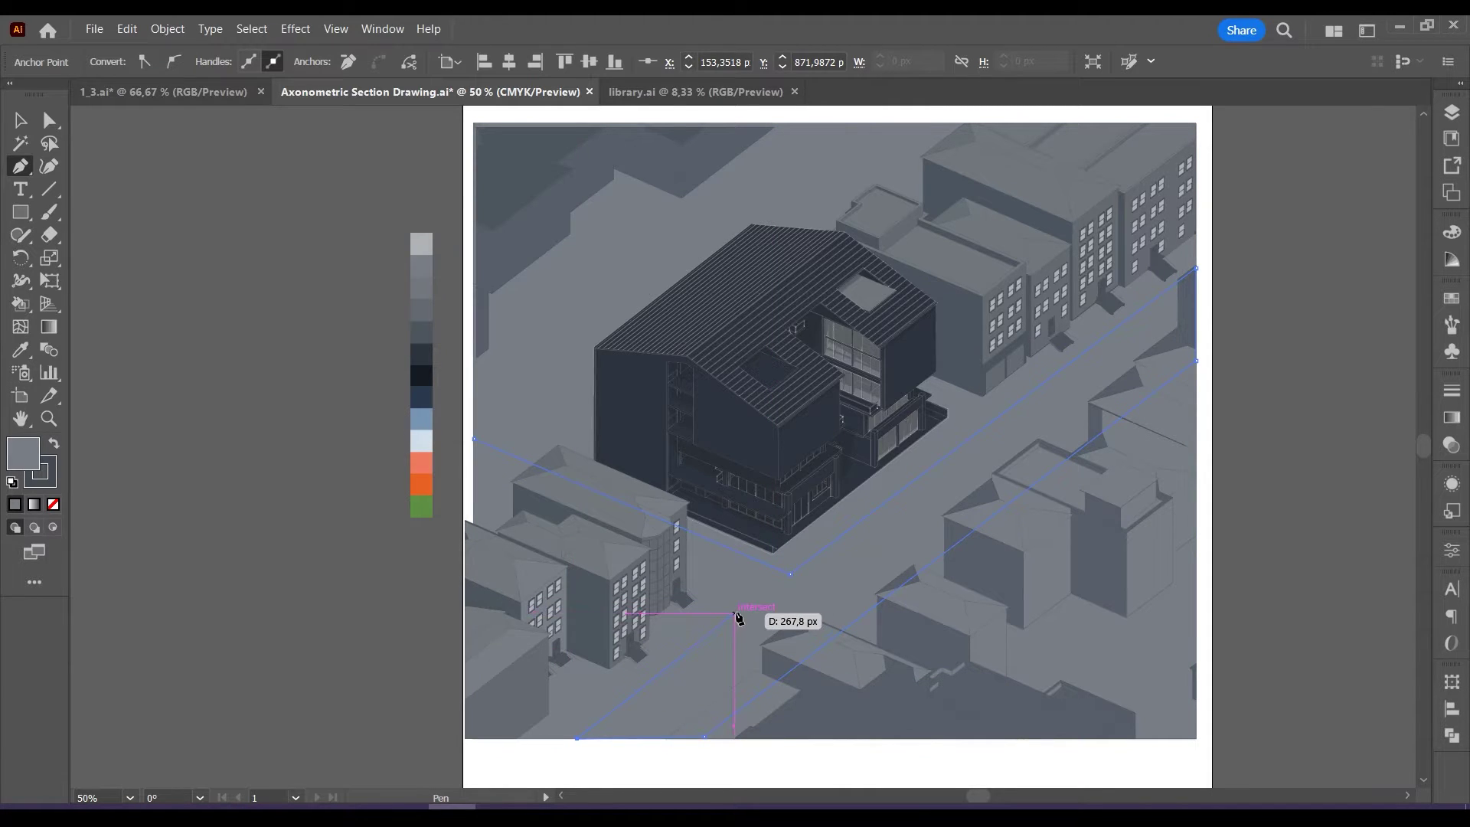
left_click(741, 614)
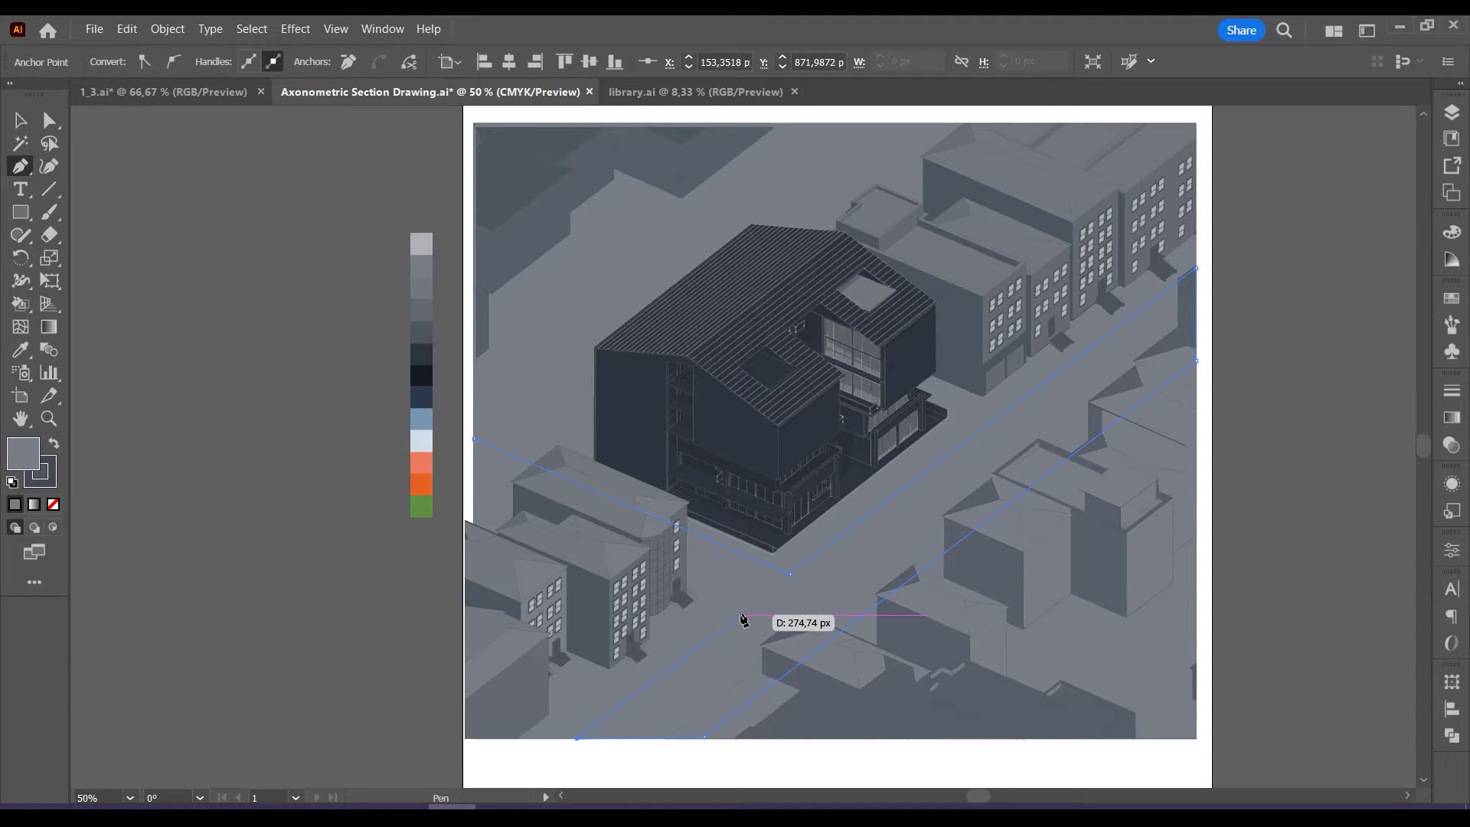
left_click(475, 501)
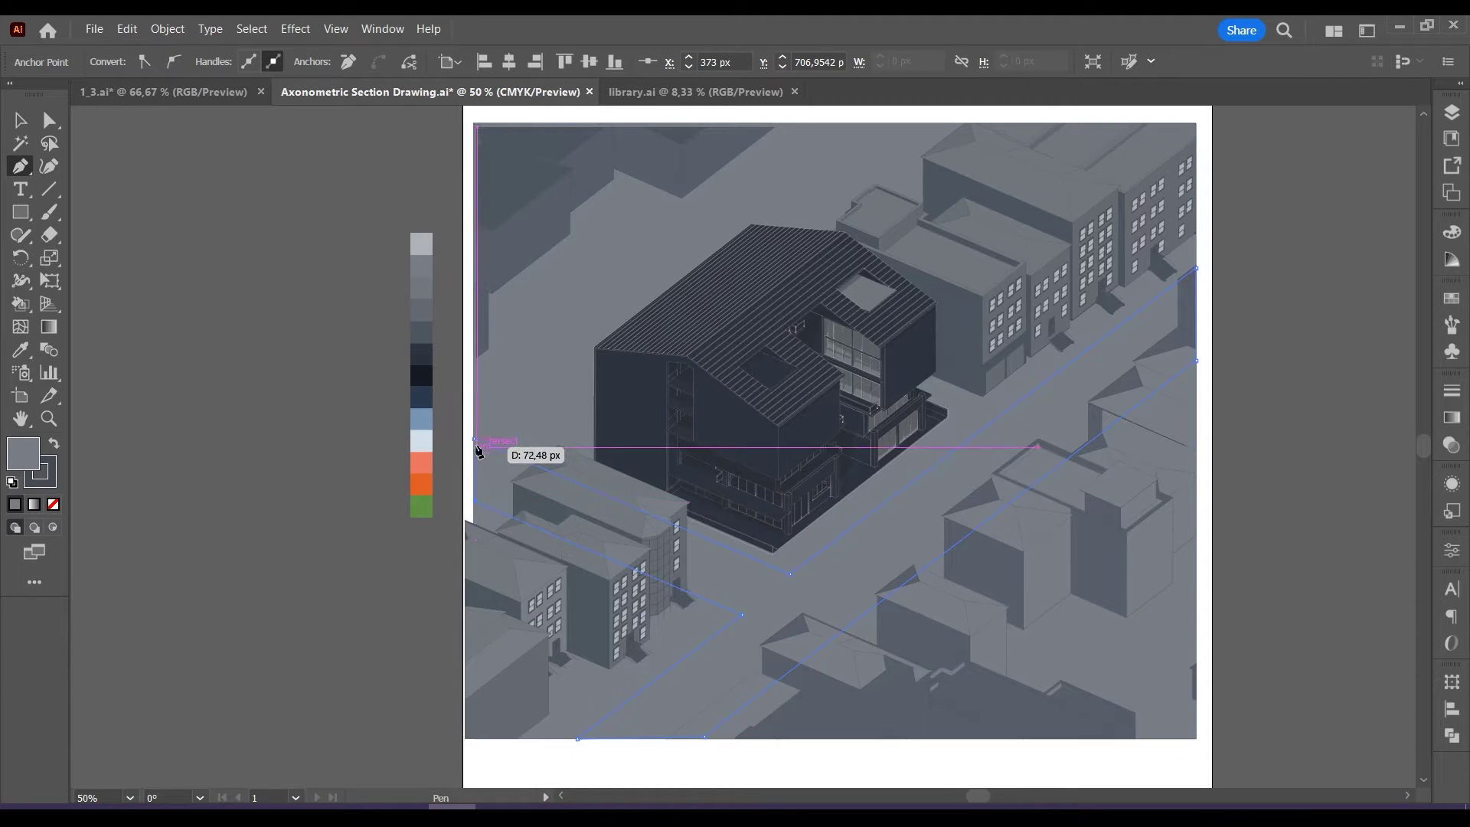
left_click(475, 439)
Round the street outline's corners beside the main building and beside the front left building block.
left_click(49, 120)
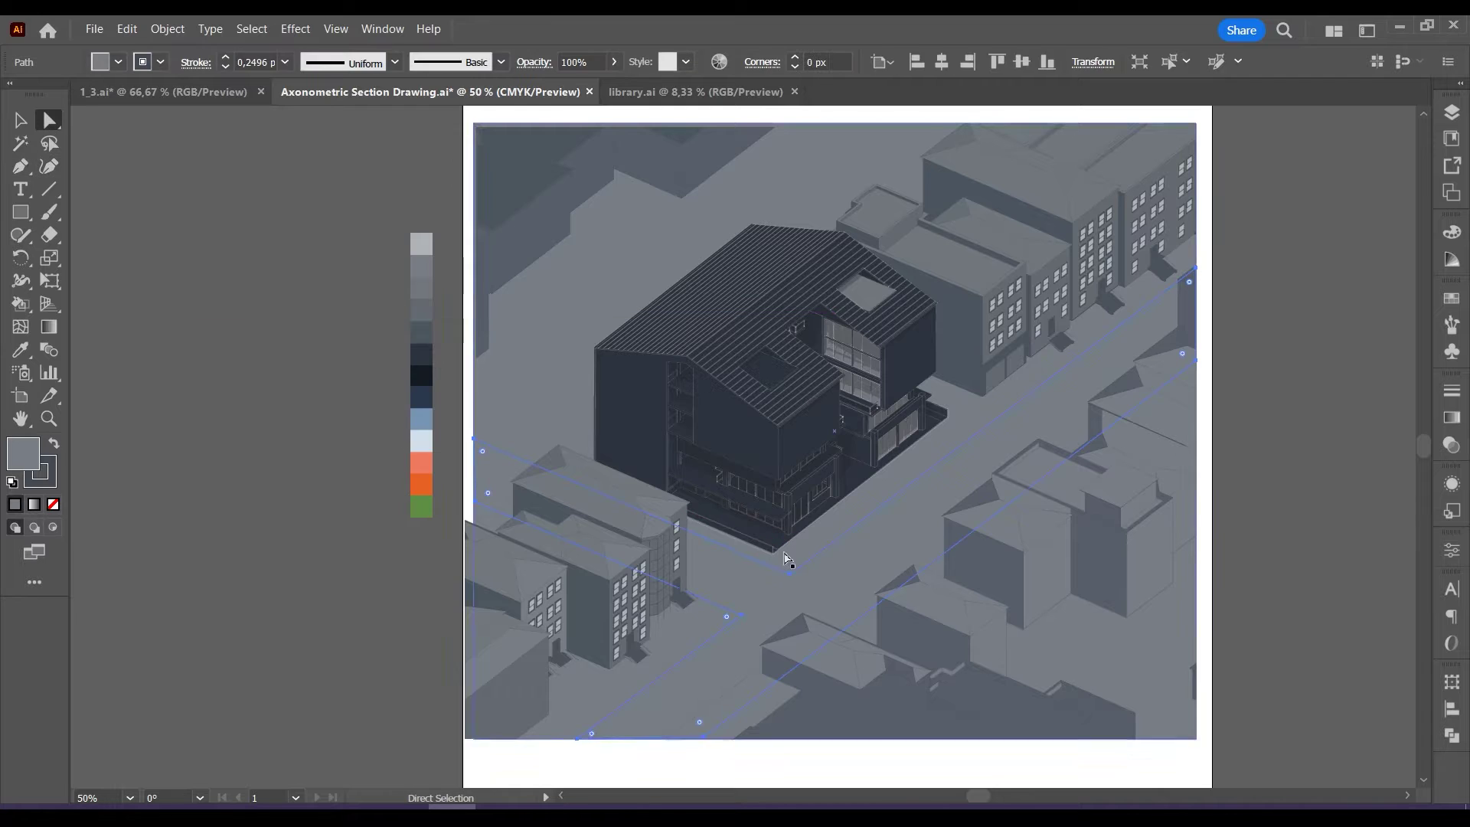
left_click_drag(786, 557, 790, 538)
mouse_move(726, 617)
left_mouse_down()
mouse_move(704, 621)
mouse_move(724, 621)
left_mouse_up()
Fill the street shape with a light grey, RGB 197, 201, 208.
left_click(20, 120)
double_click(23, 453)
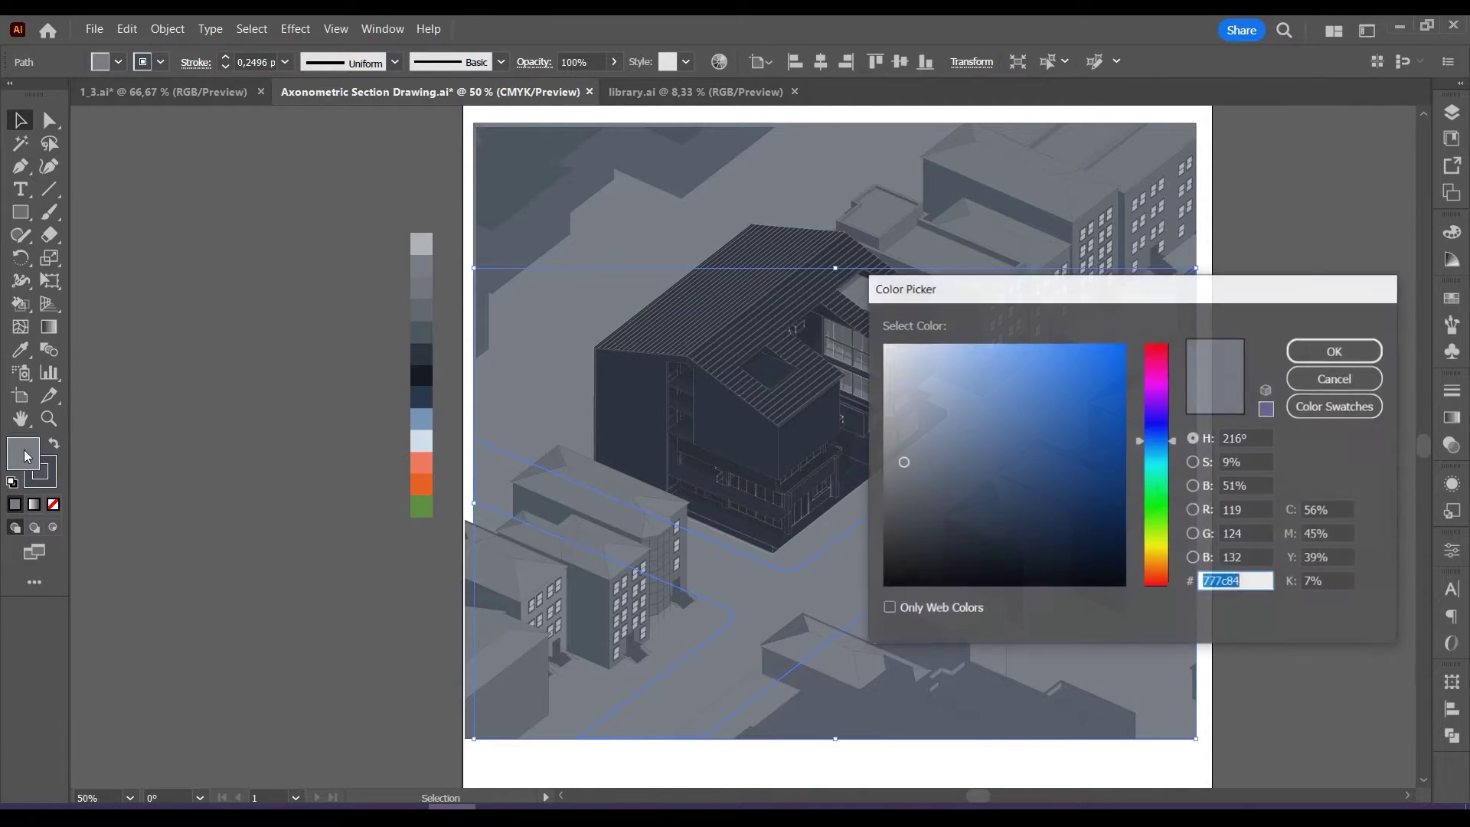
left_click(889, 390)
left_click(1325, 347)
left_click(1360, 412)
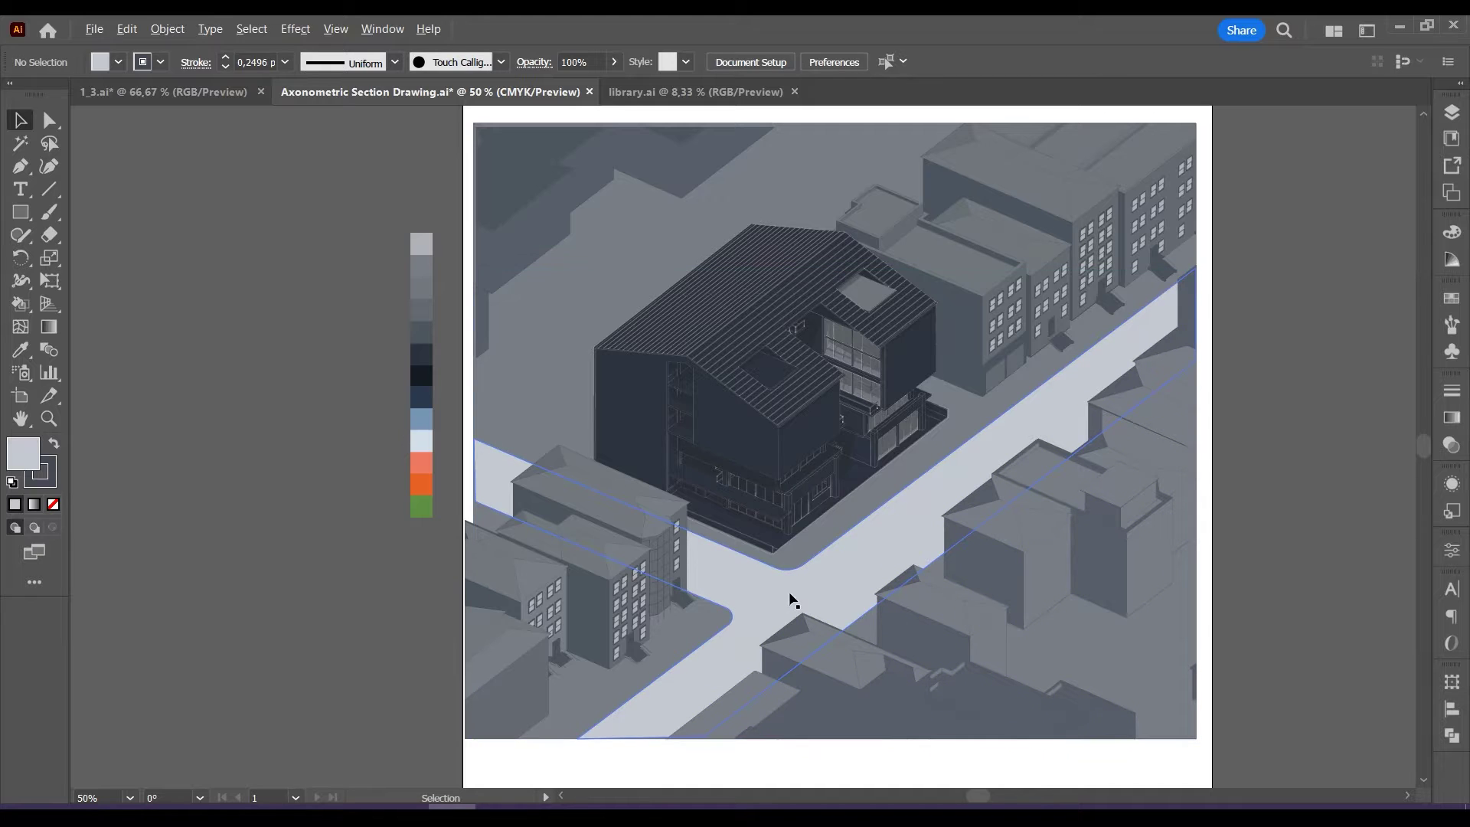
Nudge the street shape slightly upward and set its fill colour to b3bbc4.
left_click_drag(791, 600, 792, 598)
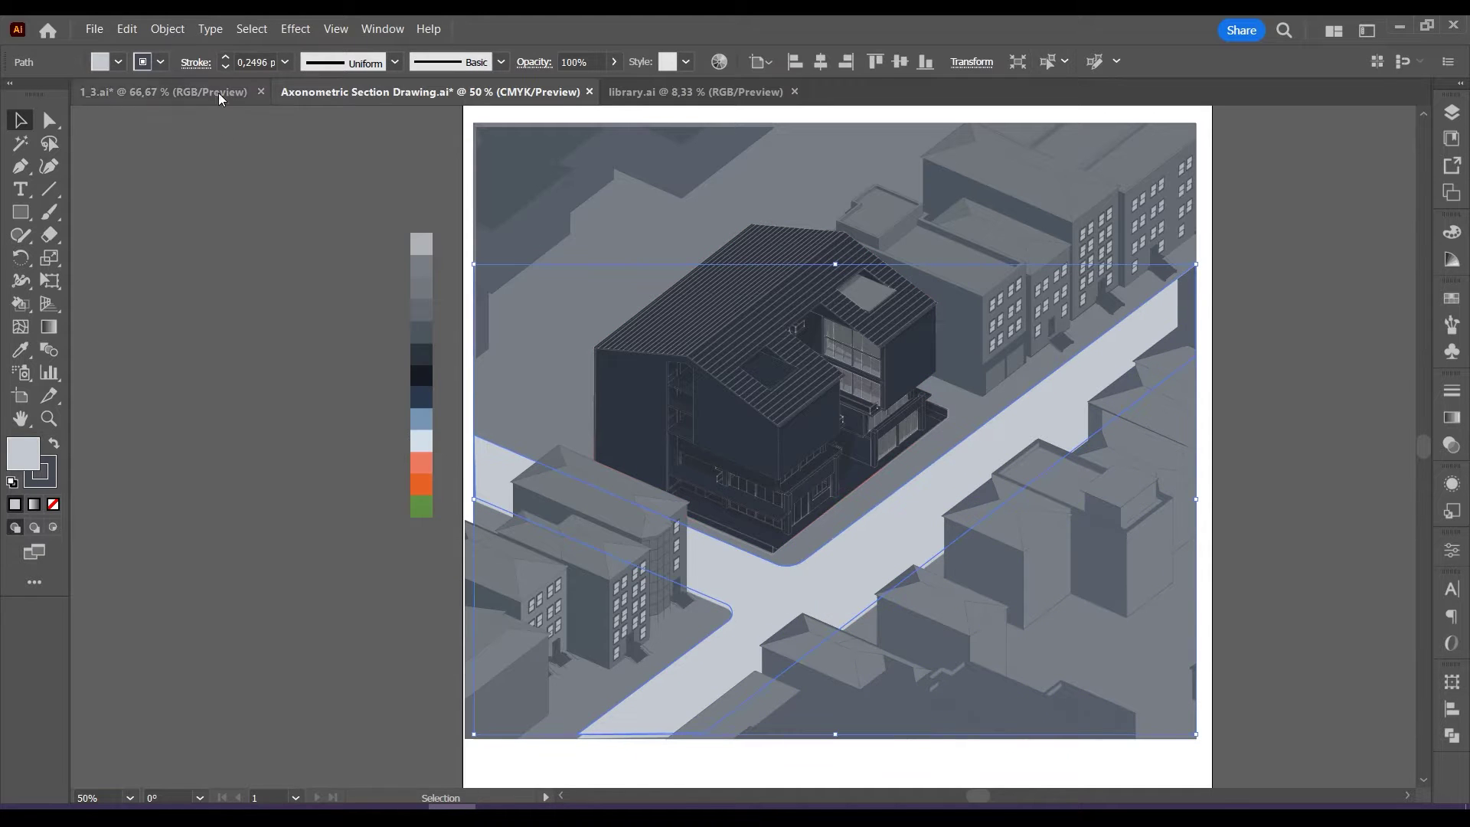
double_click(23, 453)
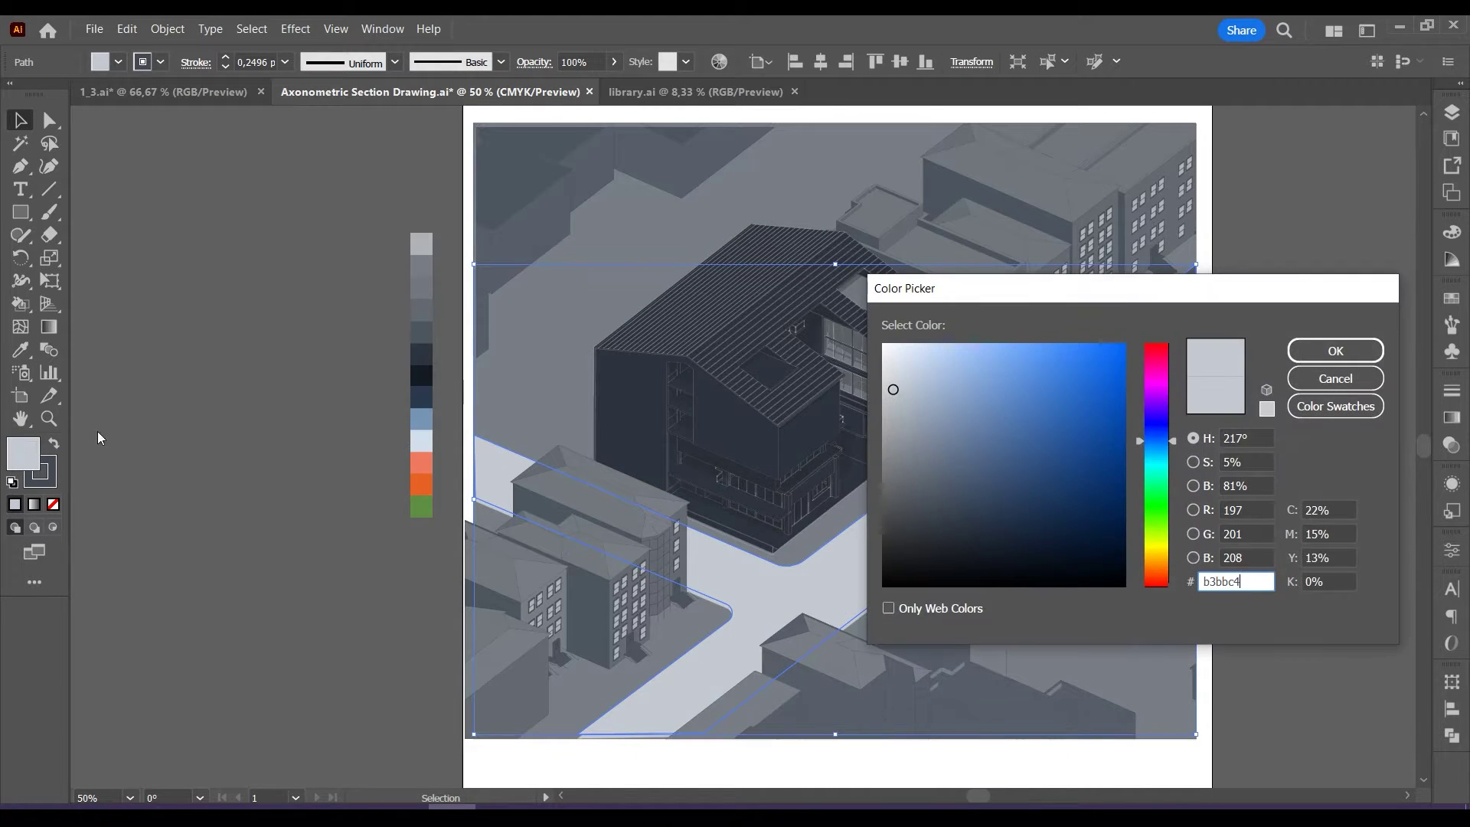
type("b3bbc4")
left_click(1337, 351)
left_click(1280, 417)
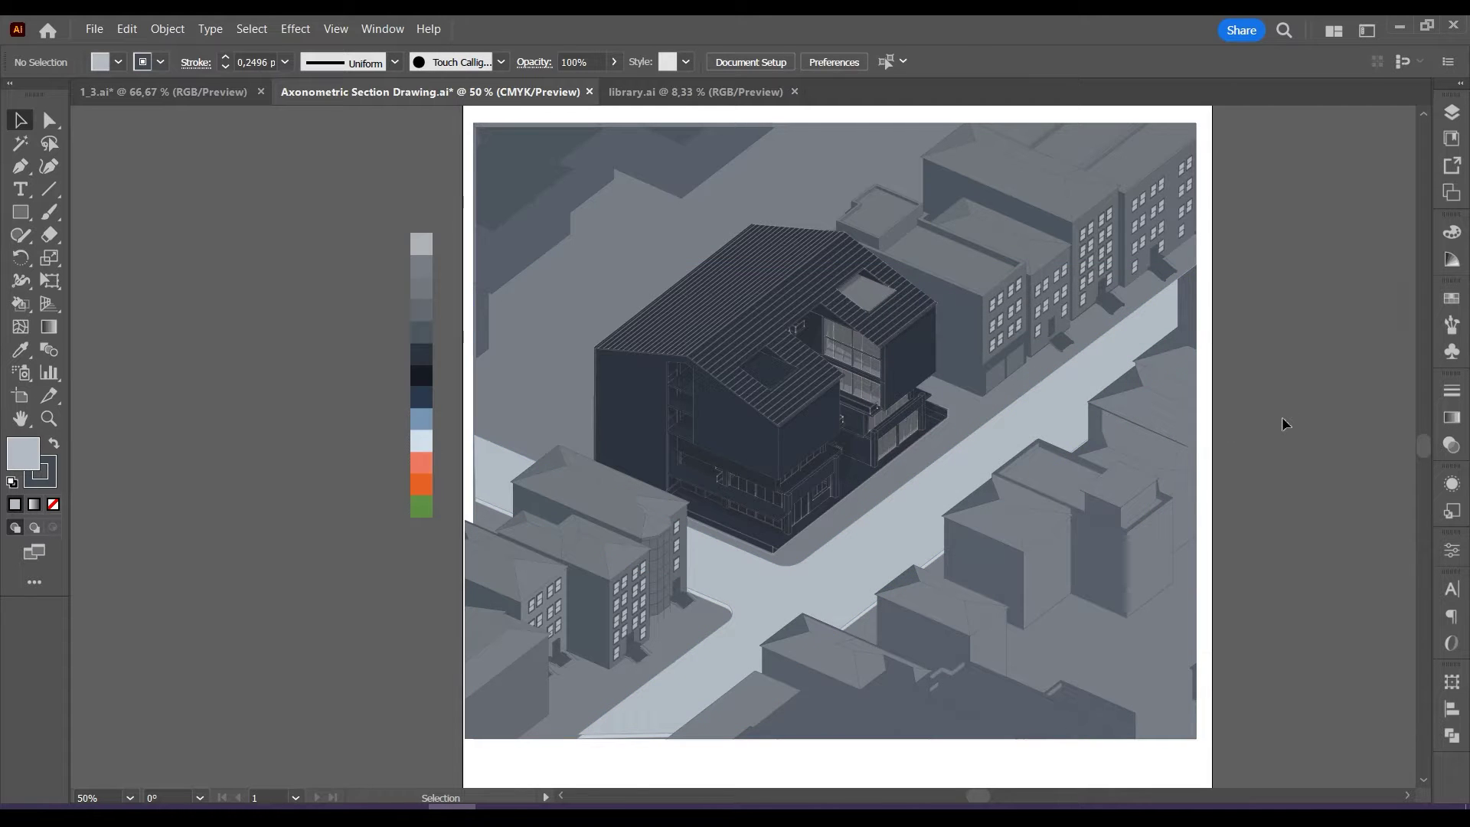
Set the street shape's opacity to 75%.
left_click(726, 577)
left_click_drag(589, 62, 498, 63)
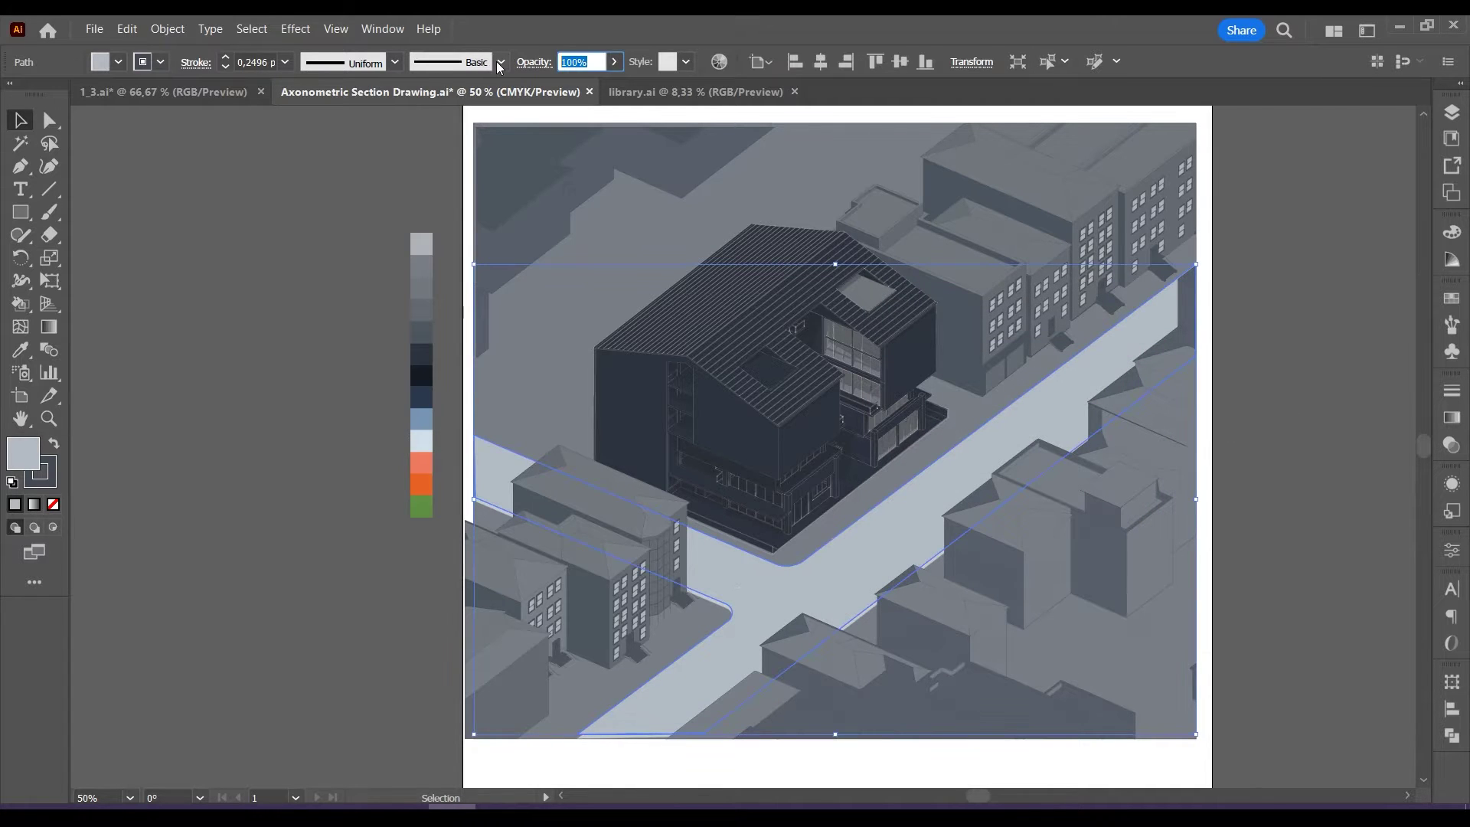
type("75")
left_click(1308, 337)
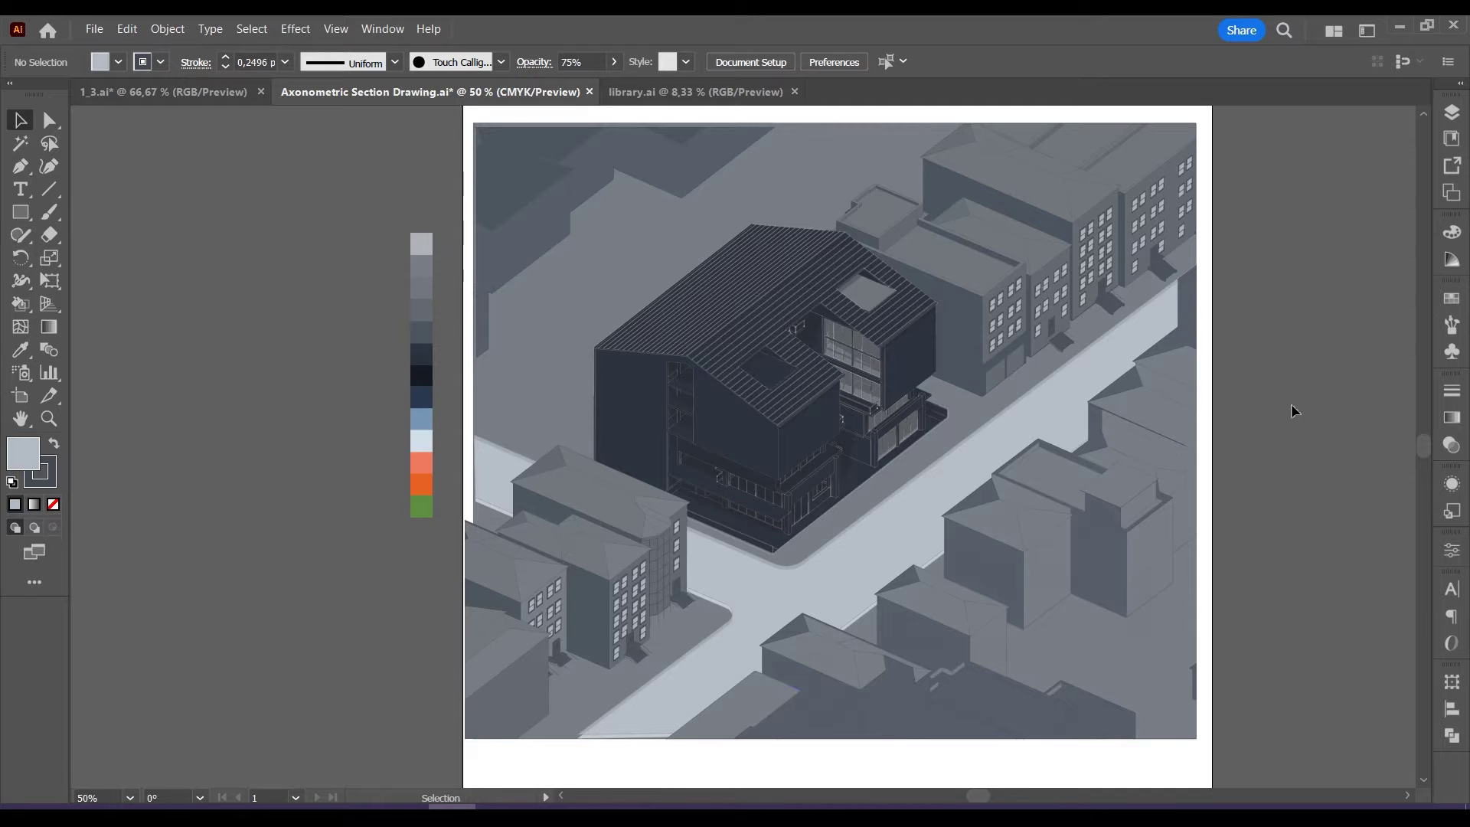
Move the two lower end anchors of the street shape down to meet the artwork's bottom edge.
left_click(742, 598)
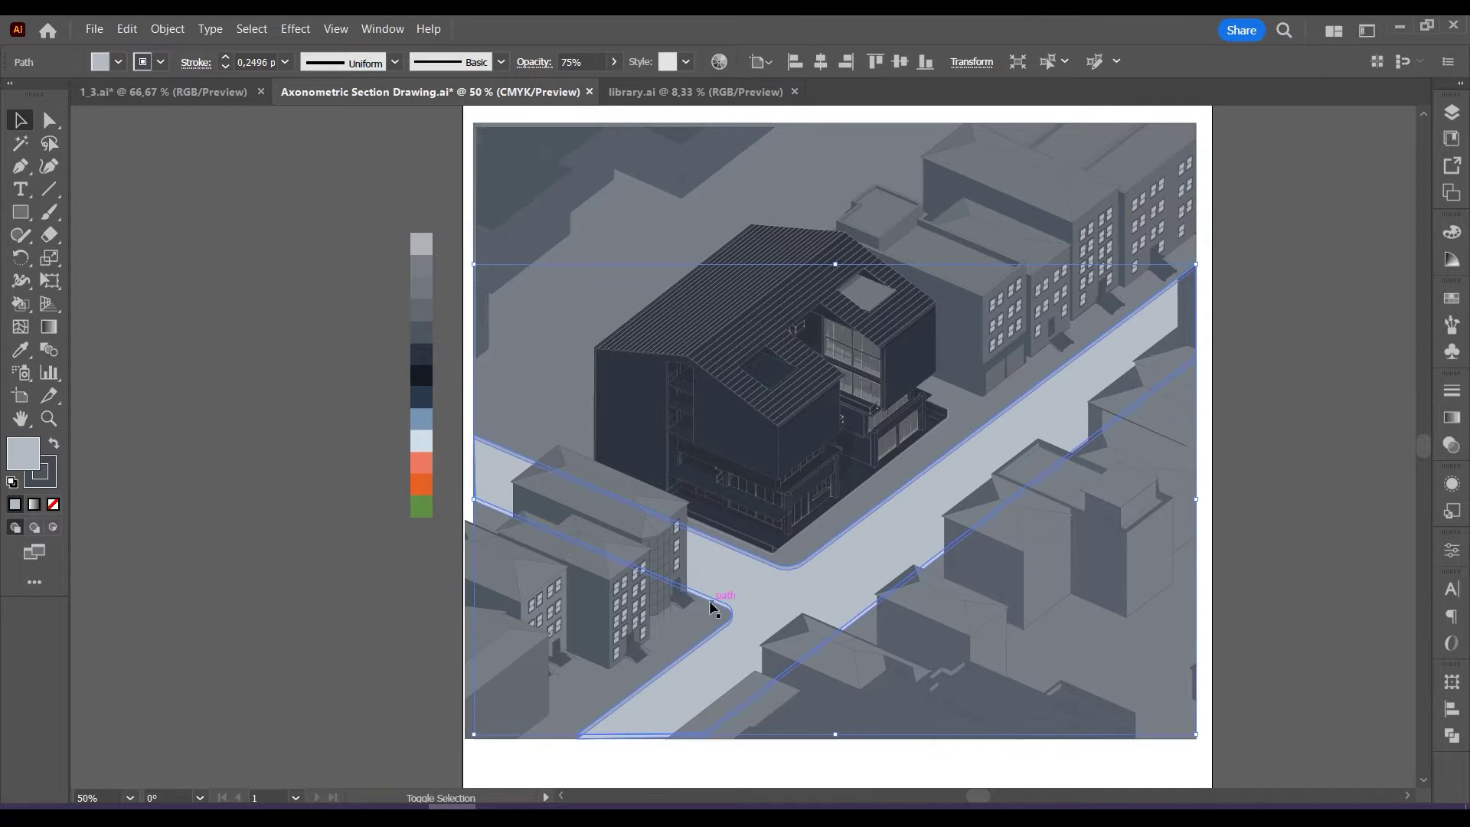
left_click(713, 611, "shift")
left_click(558, 764)
left_click(597, 727)
key("shift+grave")
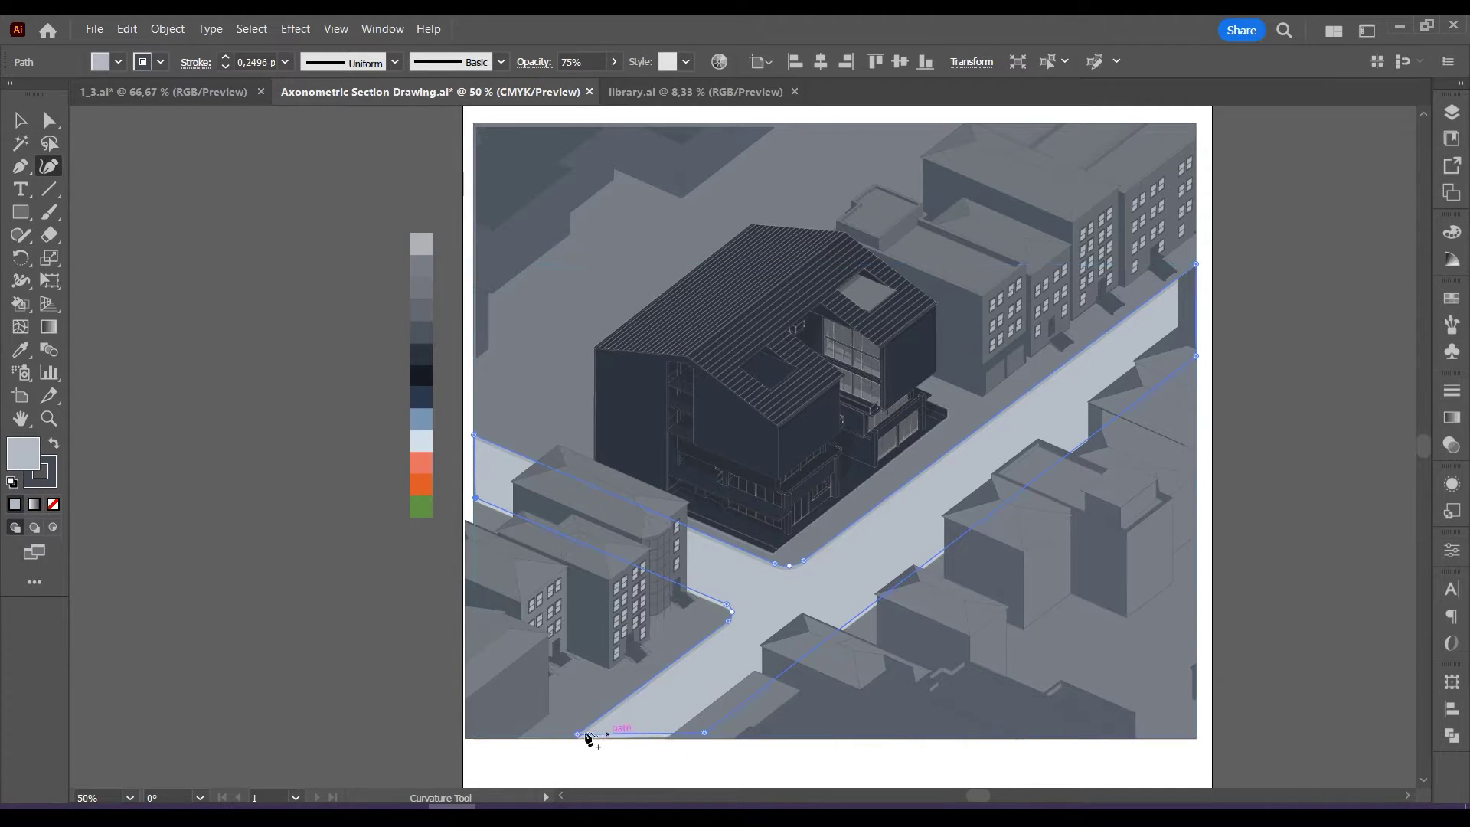
left_click_drag(583, 734, 568, 739)
left_click_drag(704, 738, 696, 739)
left_click(21, 120)
left_click(360, 409)
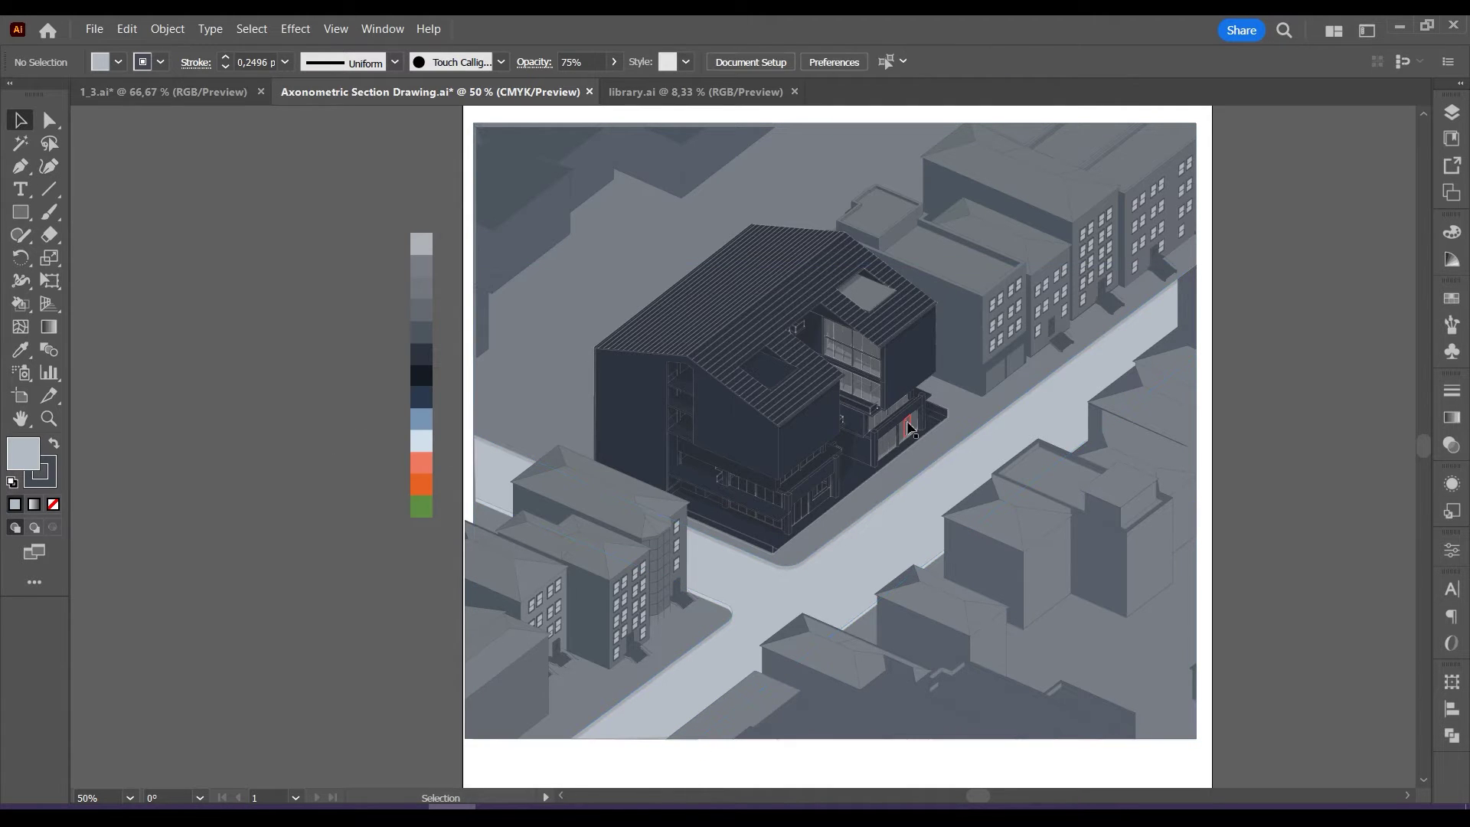
Draw a straight centreline along the street from the junction to the artwork's right edge, with no fill and a white stroke.
left_click(21, 166)
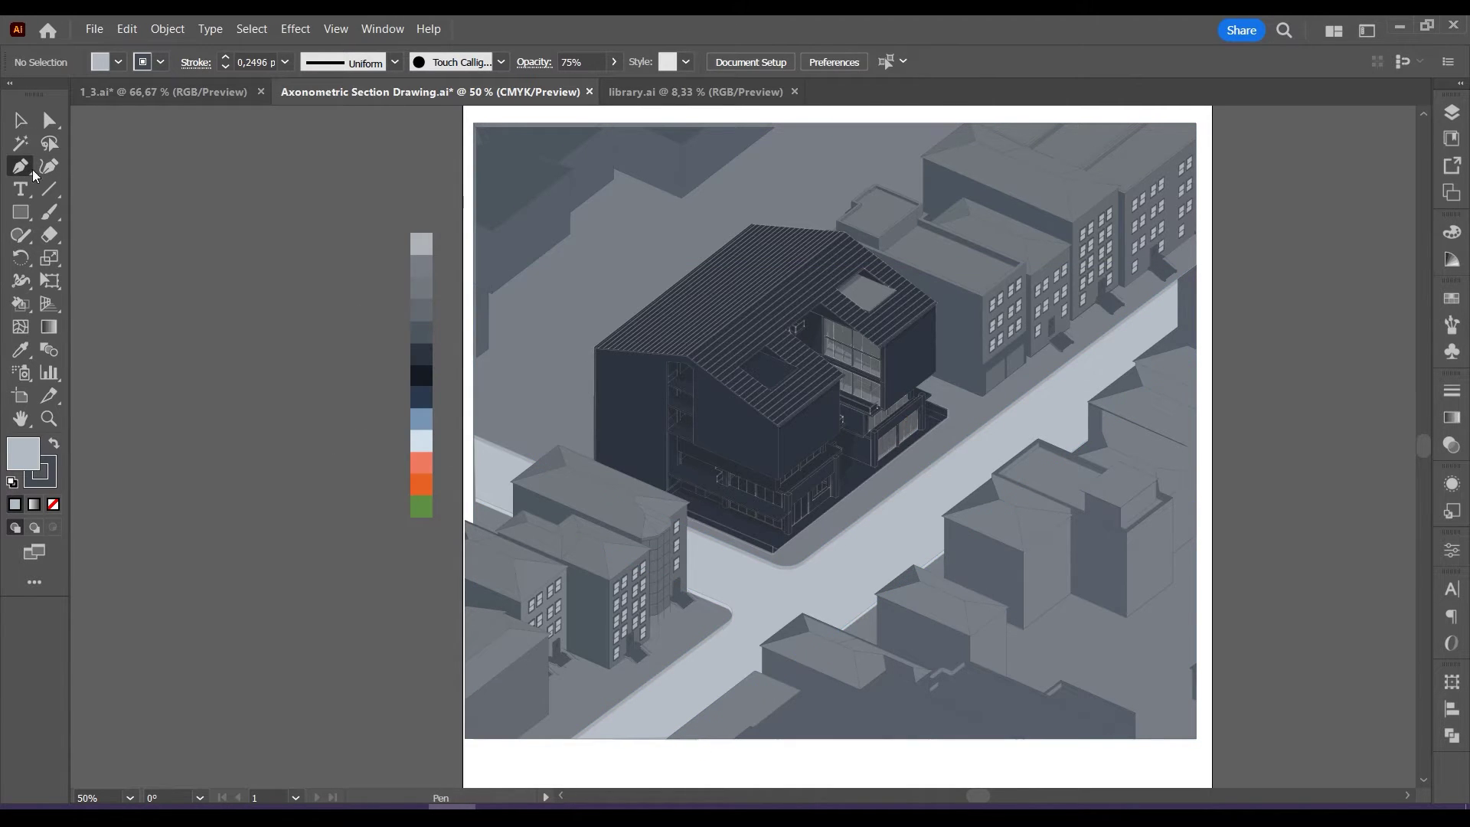
left_click(860, 571)
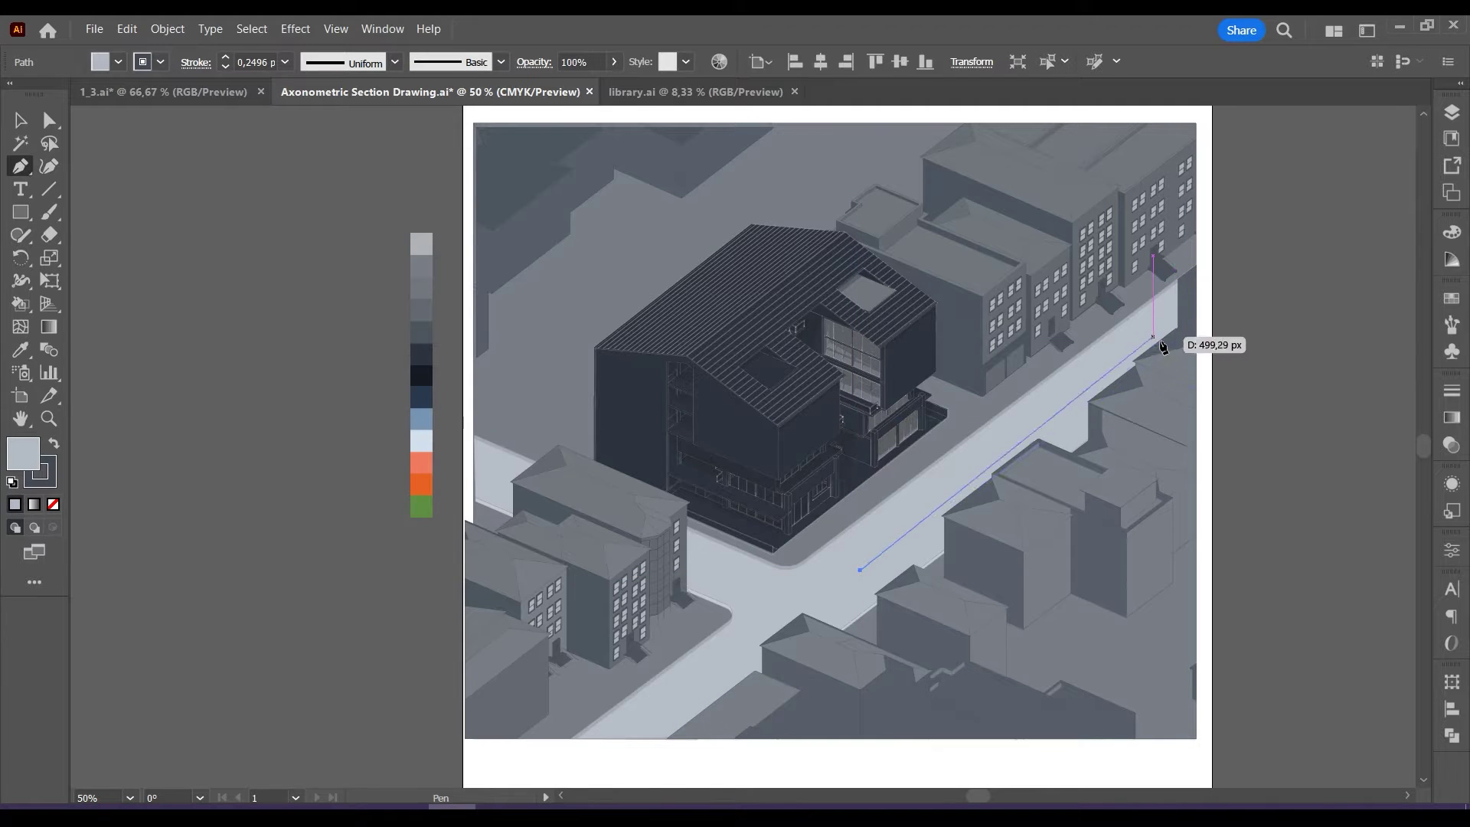
left_click(1197, 317)
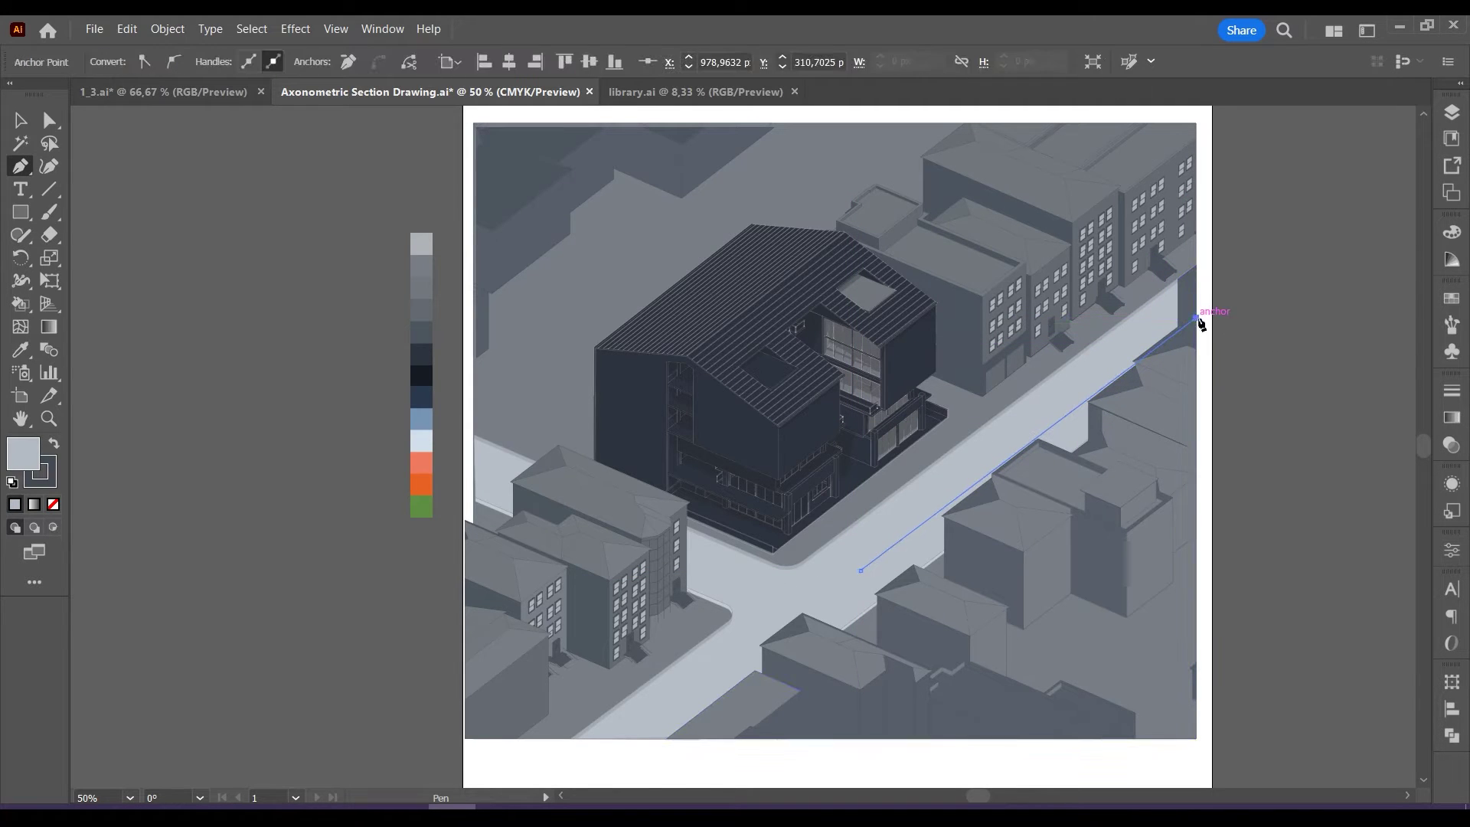
left_click(54, 505)
double_click(54, 484)
left_click_drag(928, 401, 874, 339)
left_click(1344, 352)
left_click(20, 121)
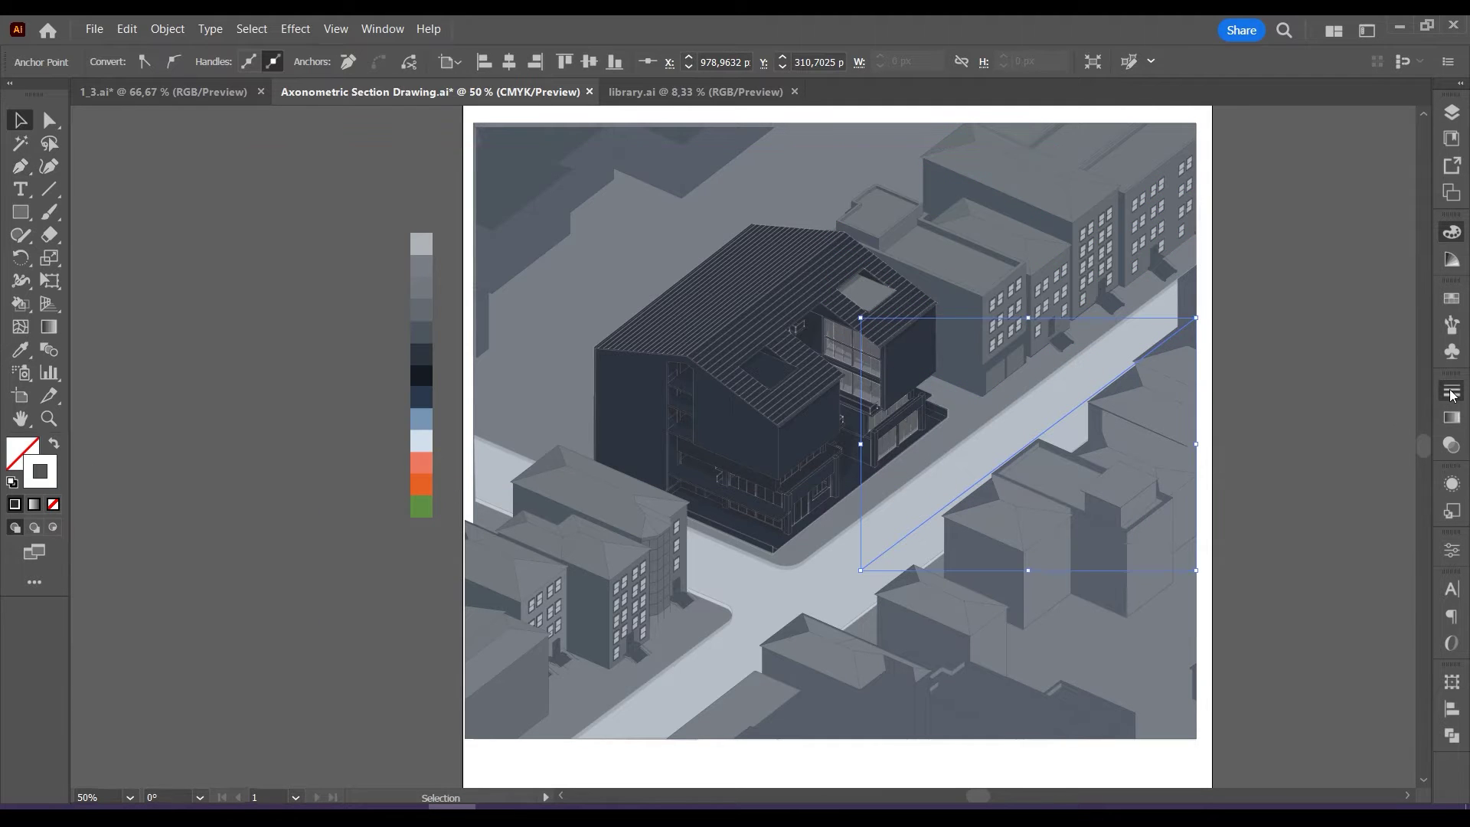
Make the street centreline a dashed line and set its stroke weight to 1 pt.
left_click(1452, 390)
left_click(1223, 519)
left_click(919, 532)
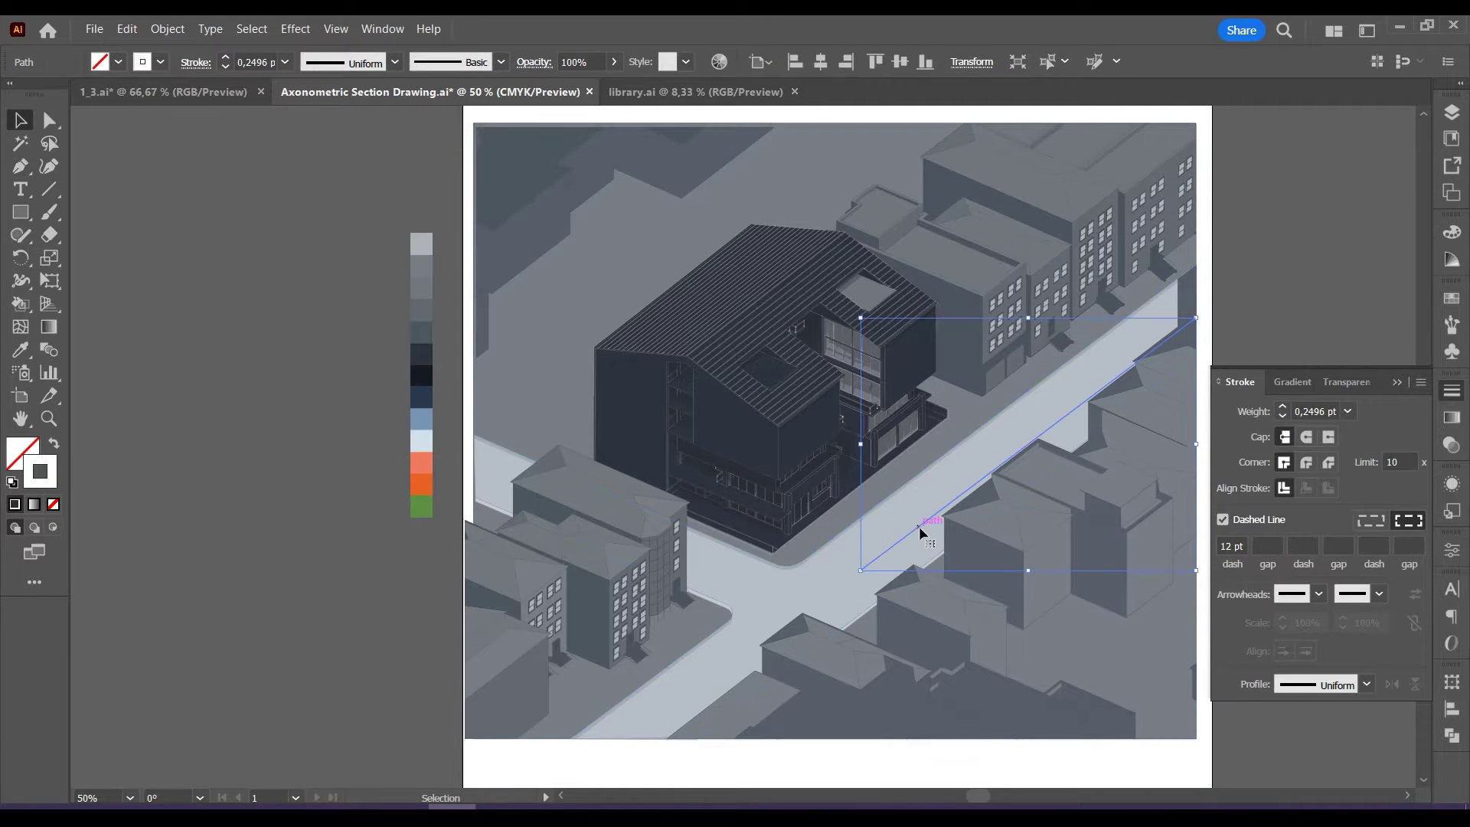
left_click(284, 61)
left_click(314, 167)
left_click(932, 519)
left_click(284, 61)
left_click(313, 144)
Set the centreline's dash and gap lengths to 20 pt each.
type("20")
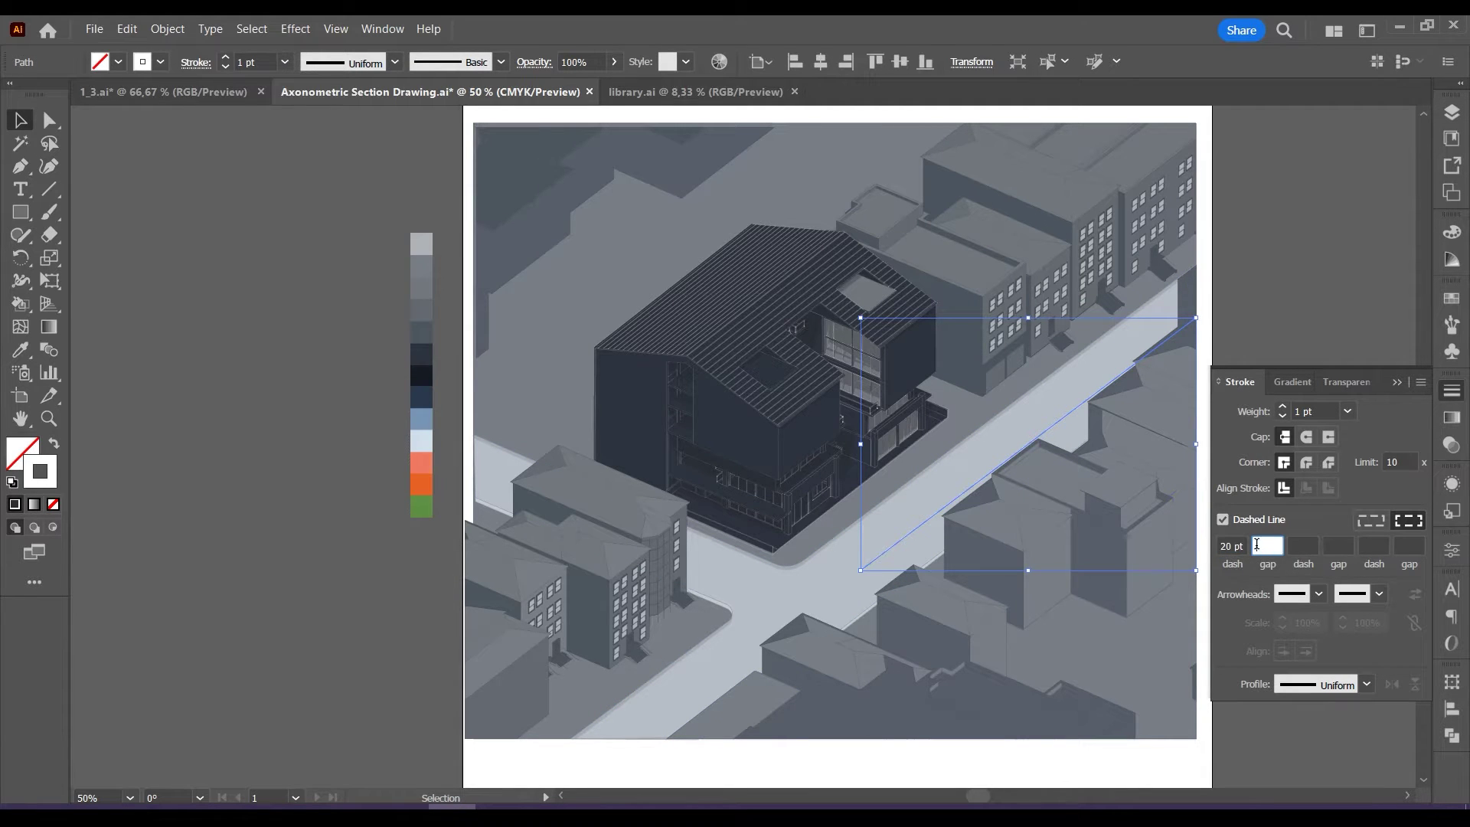
key("Tab")
left_click(1271, 294)
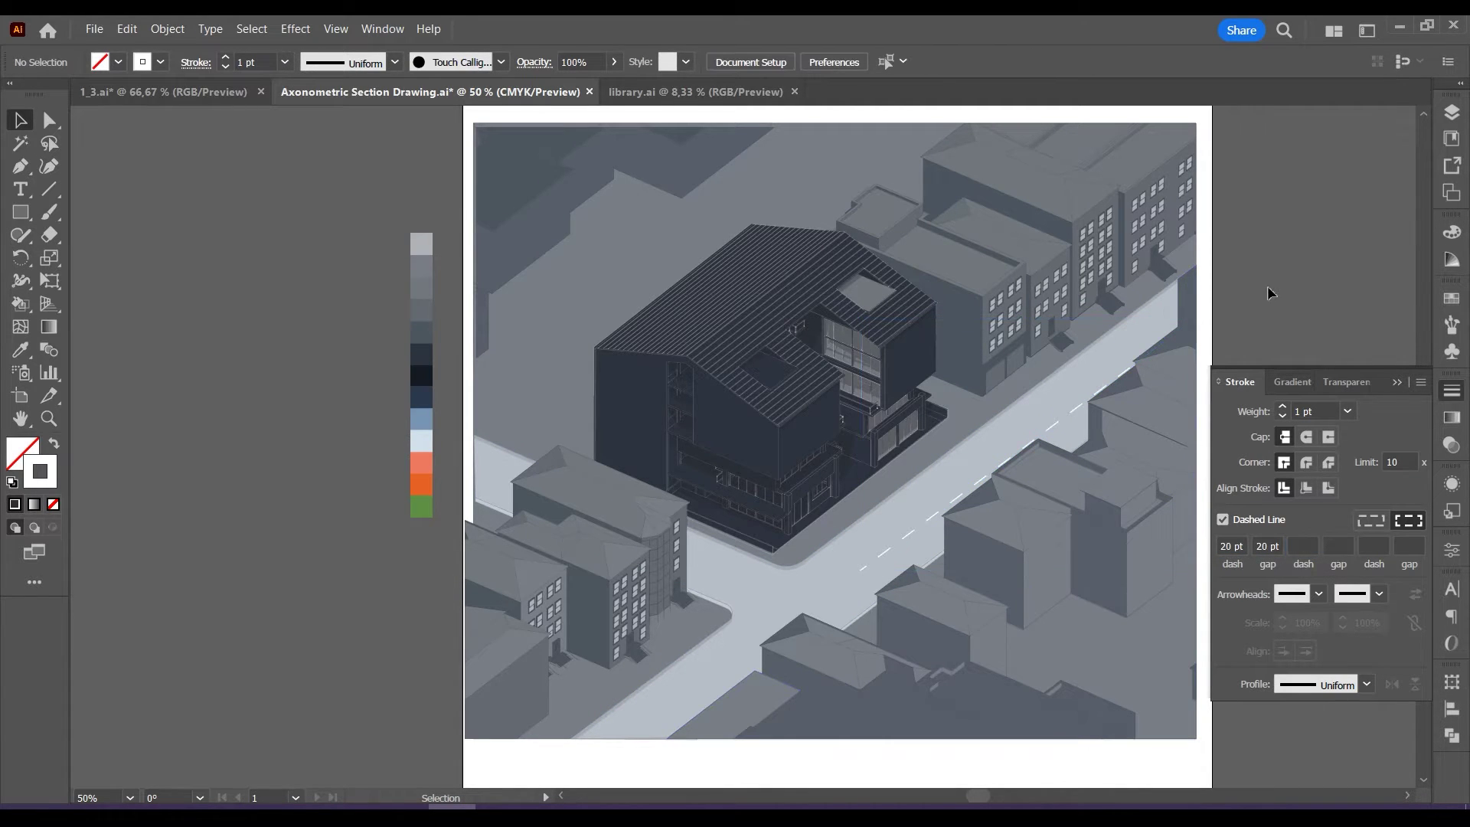
Shorten the dashed centreline slightly at its junction end.
left_click(919, 529)
left_click(48, 166)
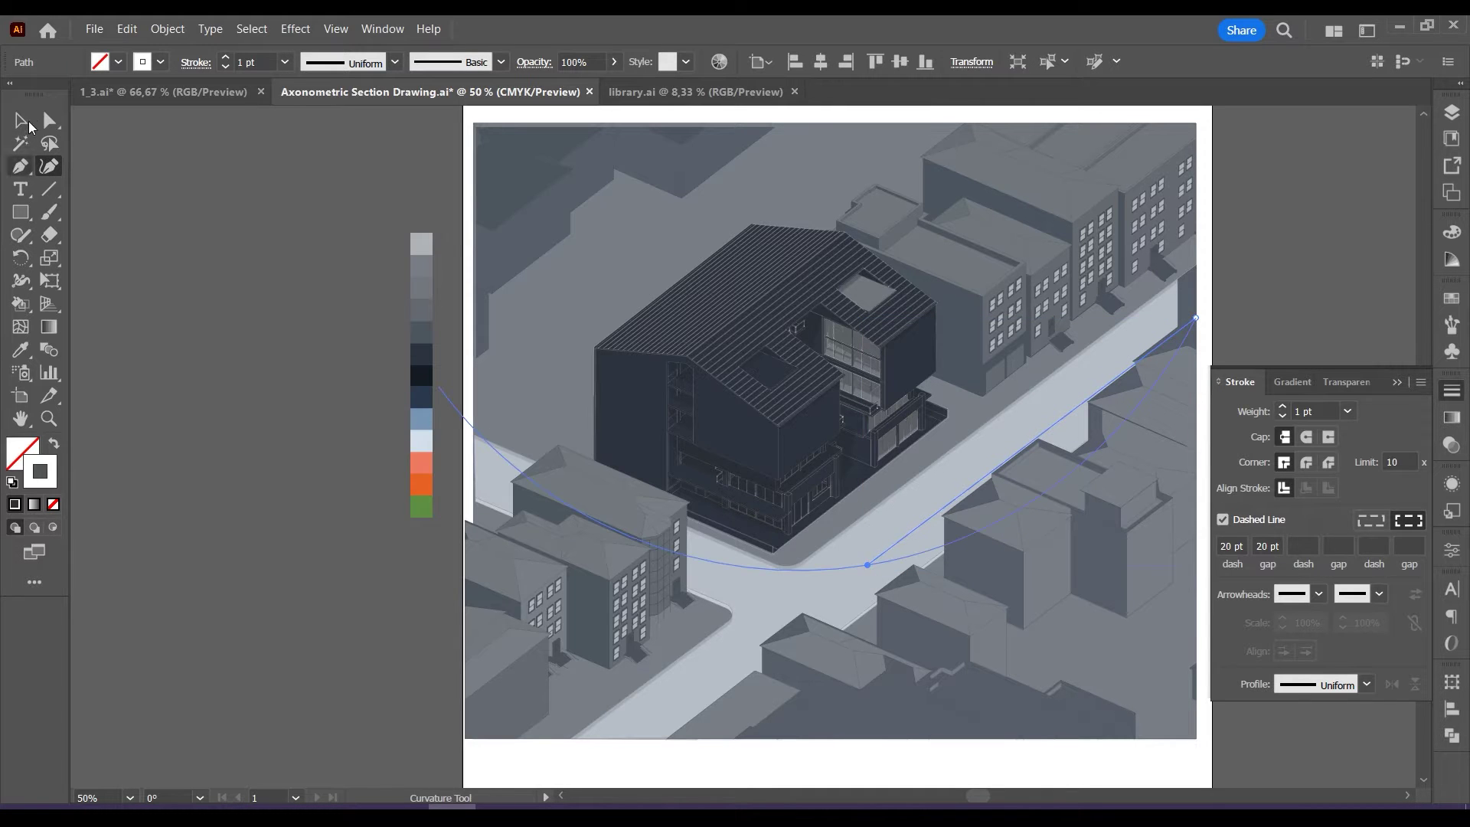
double_click(21, 120)
Duplicate the dashed centreline onto the lower street stretch and fit its ends between the junction and the artwork's bottom edge.
left_click(830, 562)
left_click_drag(980, 494, 653, 729)
left_click(48, 166)
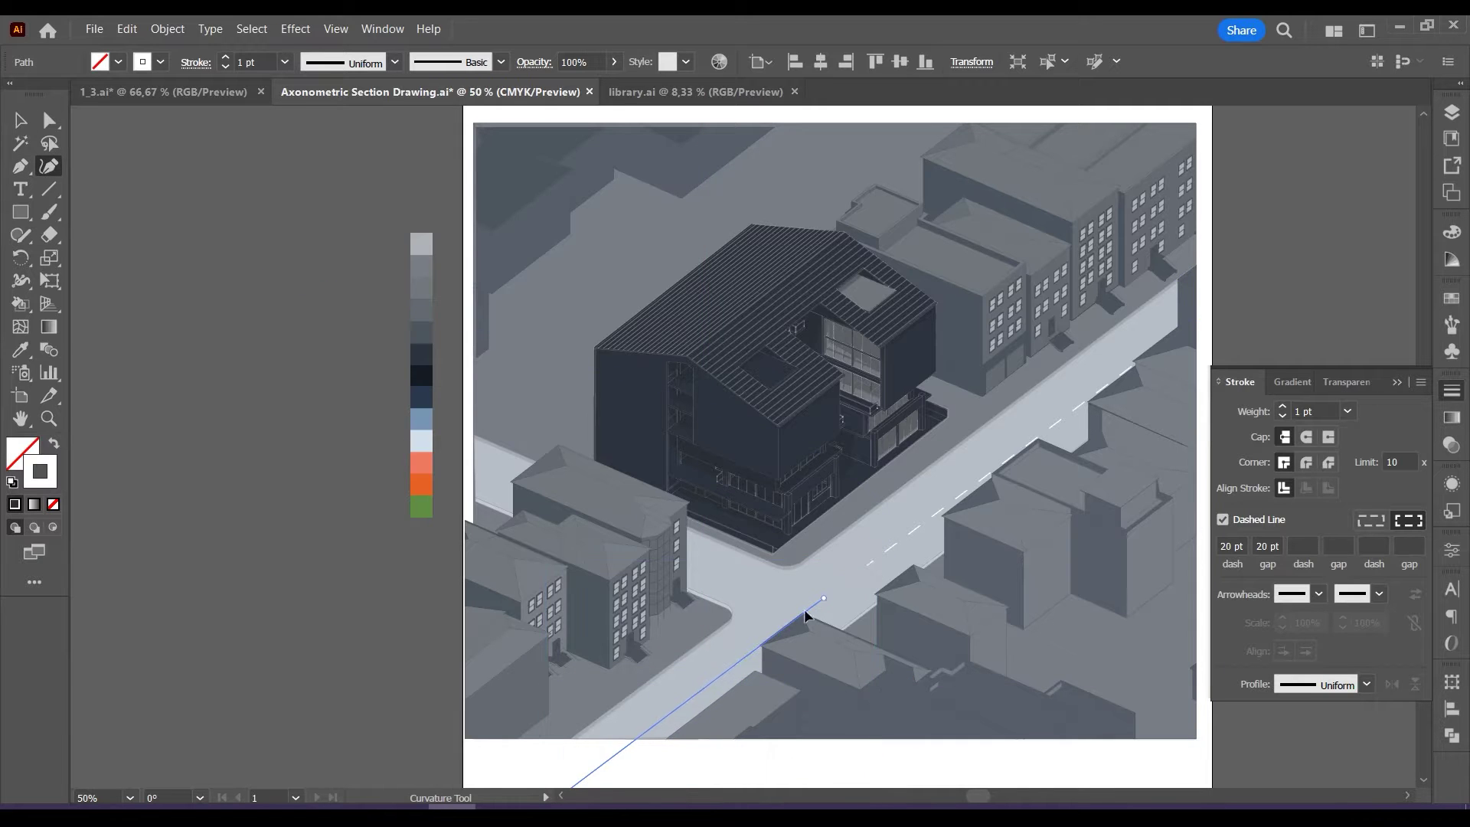
scroll(739, 647, "down", 1)
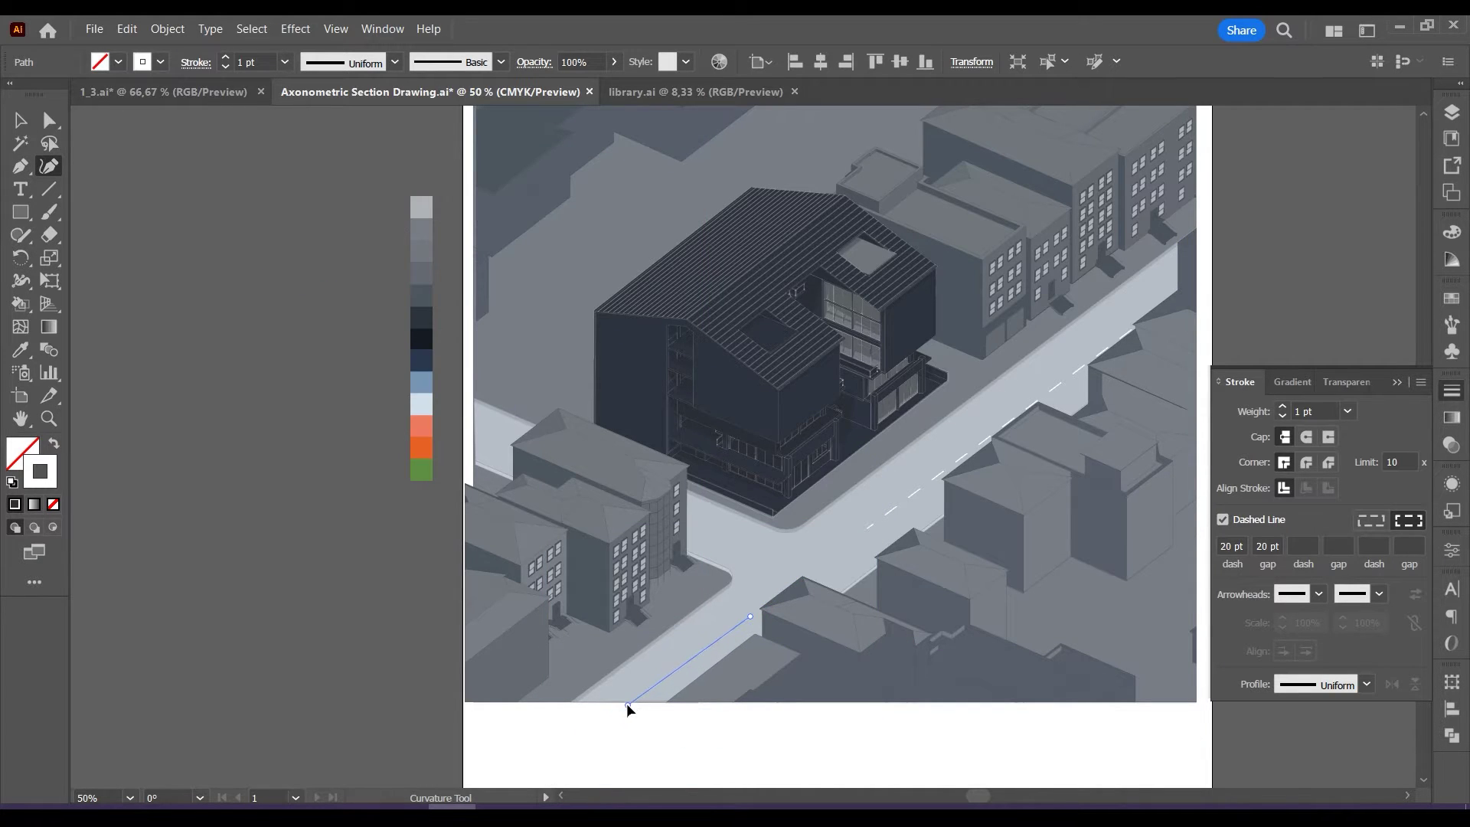
left_click_drag(627, 703, 630, 702)
left_click(21, 120)
left_click(345, 322)
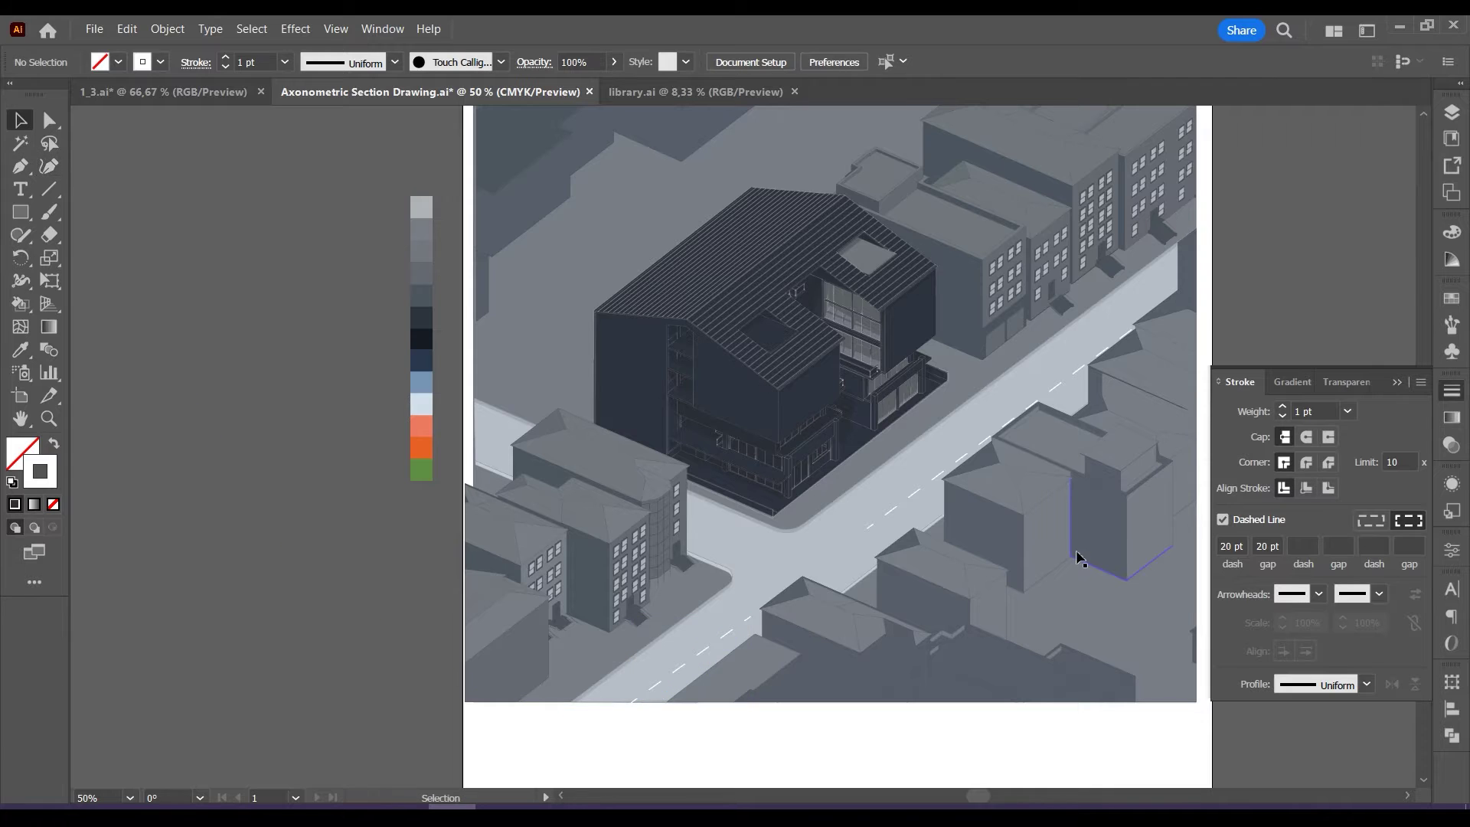
Draw a matching white dashed centreline along the left street from the junction to the artwork's left edge.
scroll(1078, 558, "up", 1)
key("p")
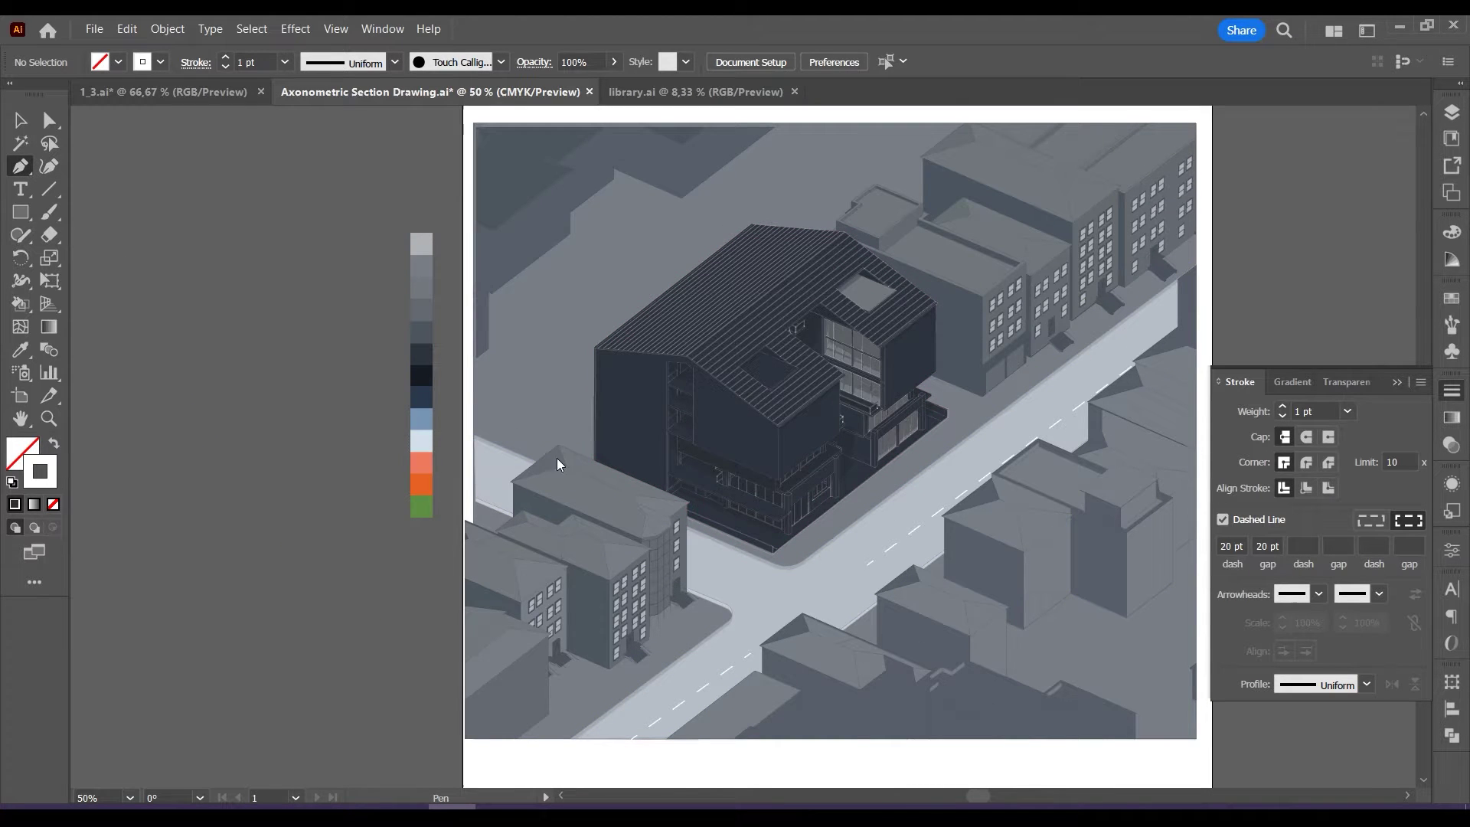
left_click(719, 572)
left_click(476, 468)
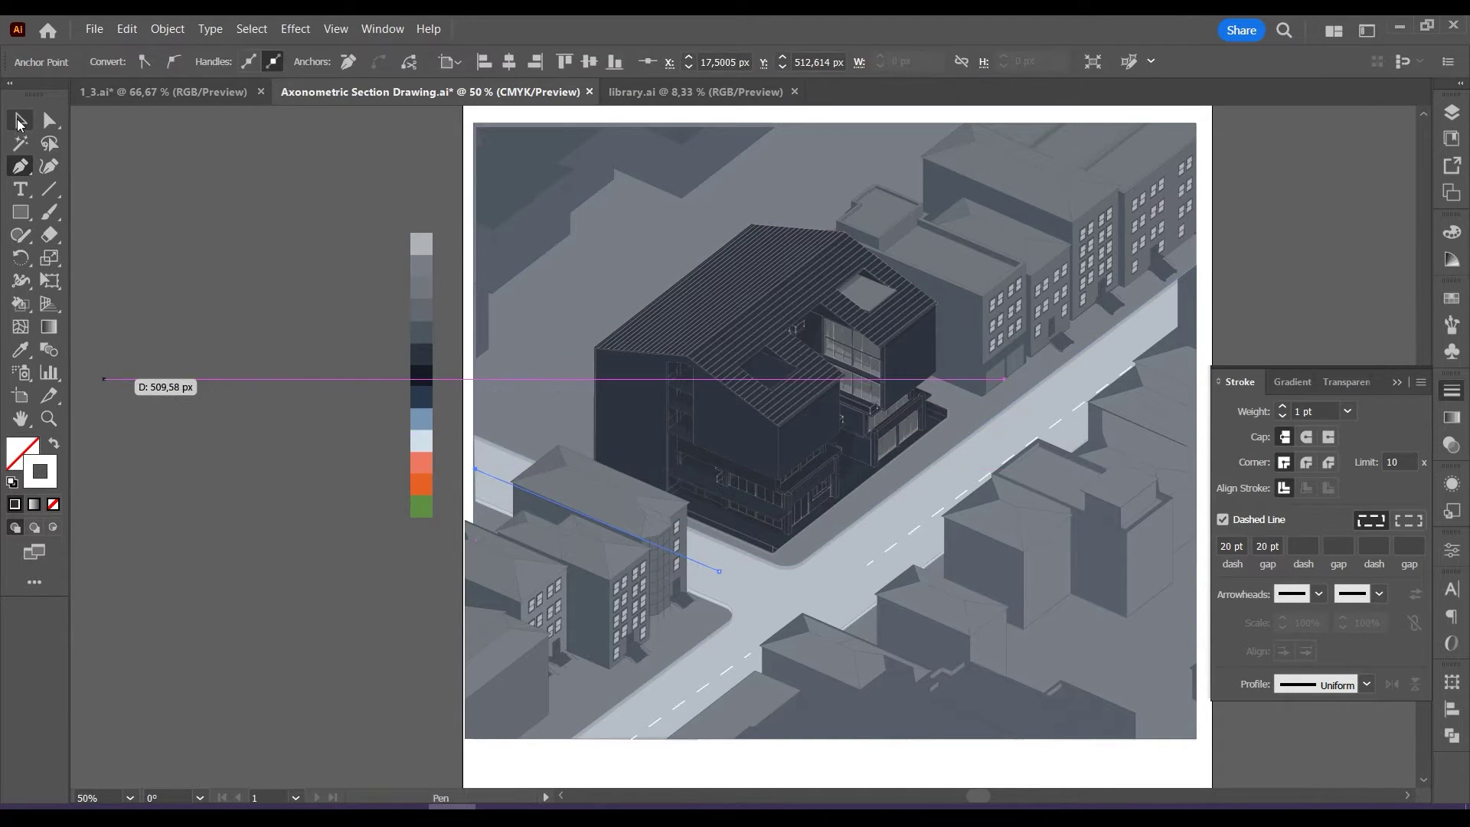
left_click(20, 120)
key("ctrl+shift+a")
scroll(632, 507, "down", 1)
scroll(846, 482, "up", 1)
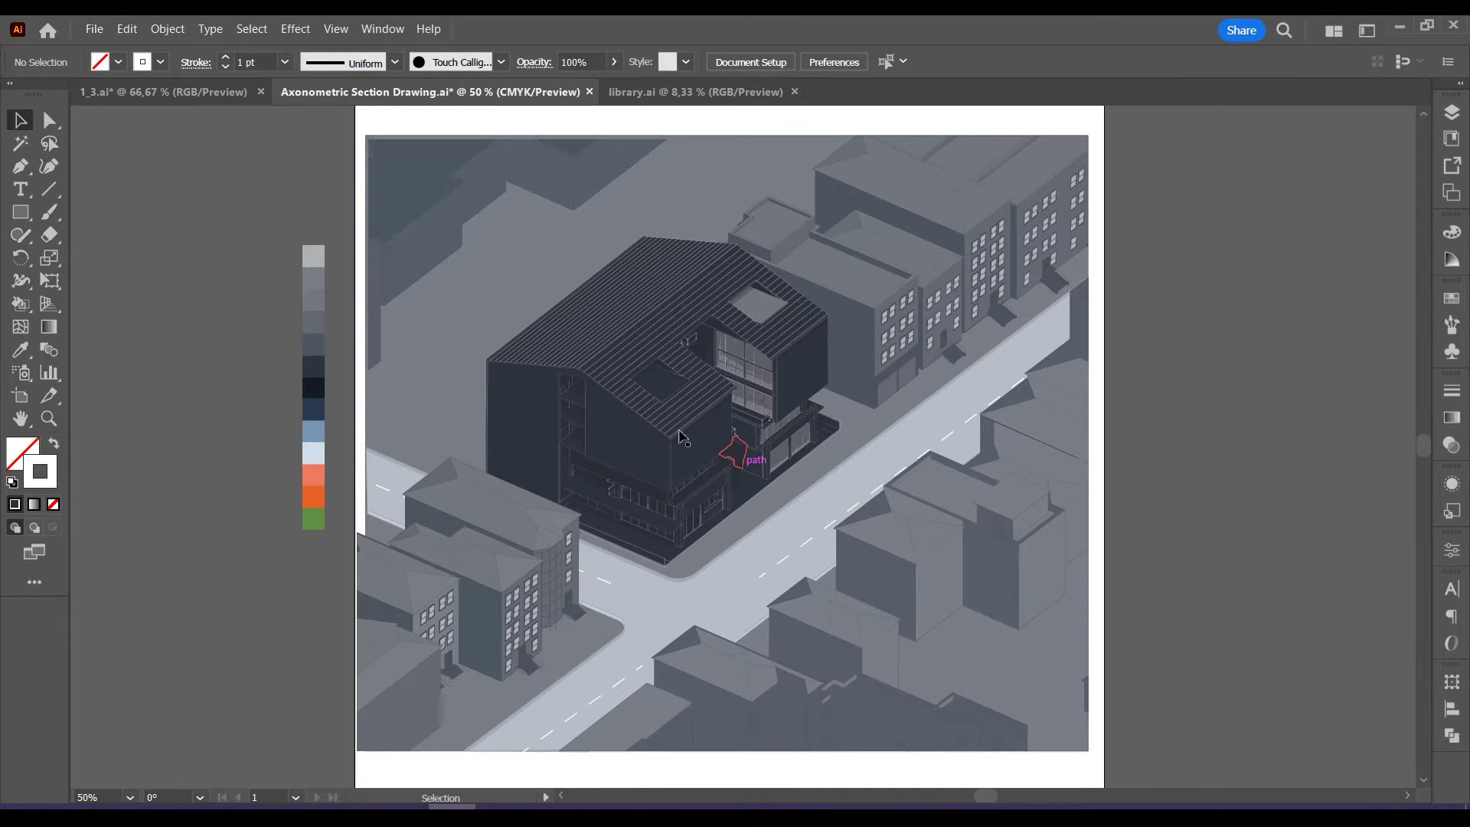
scroll(680, 432, "up", 1)
scroll(671, 509, "up", 1)
scroll(919, 568, "up", 1)
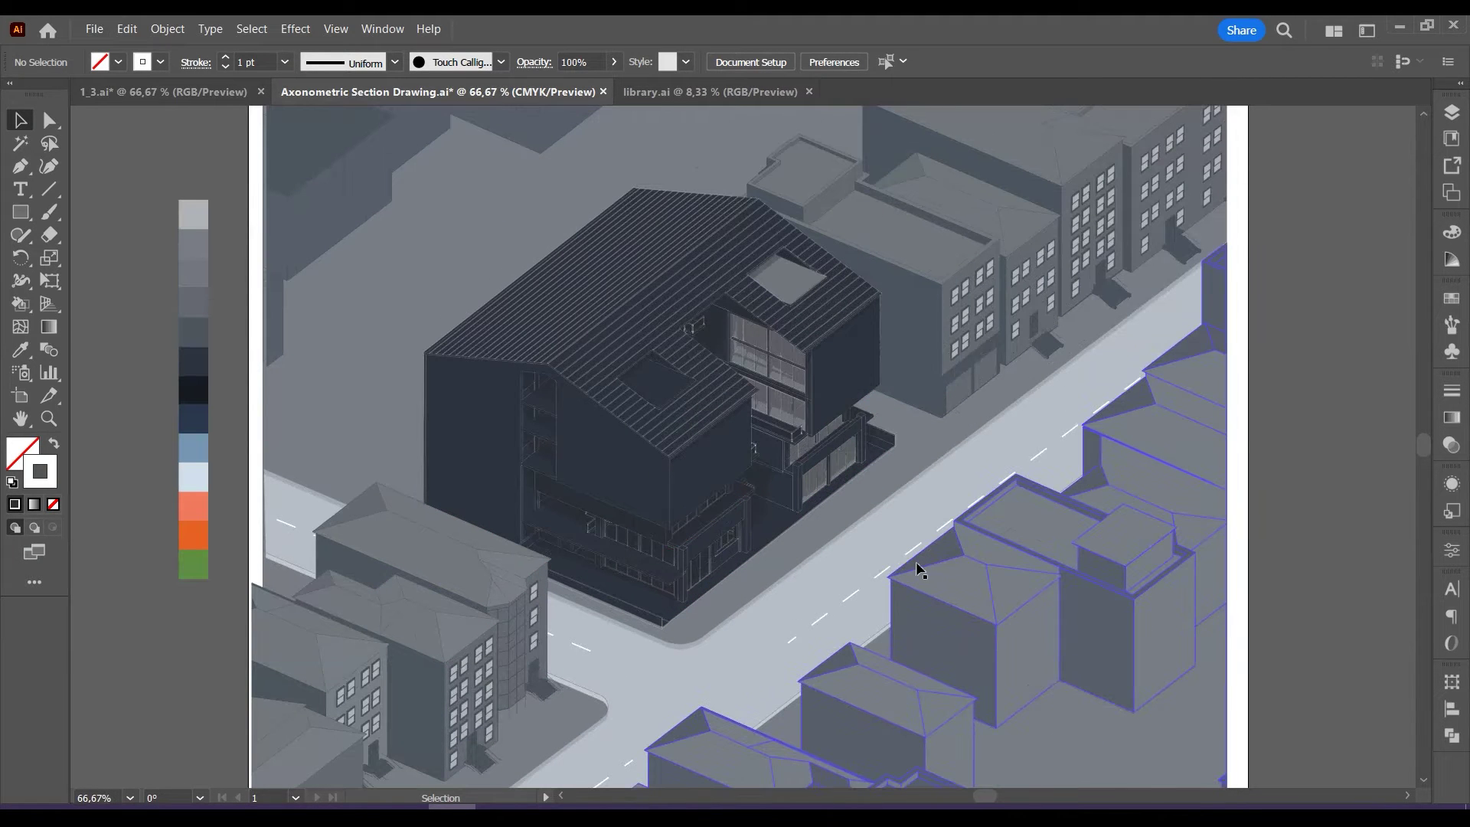
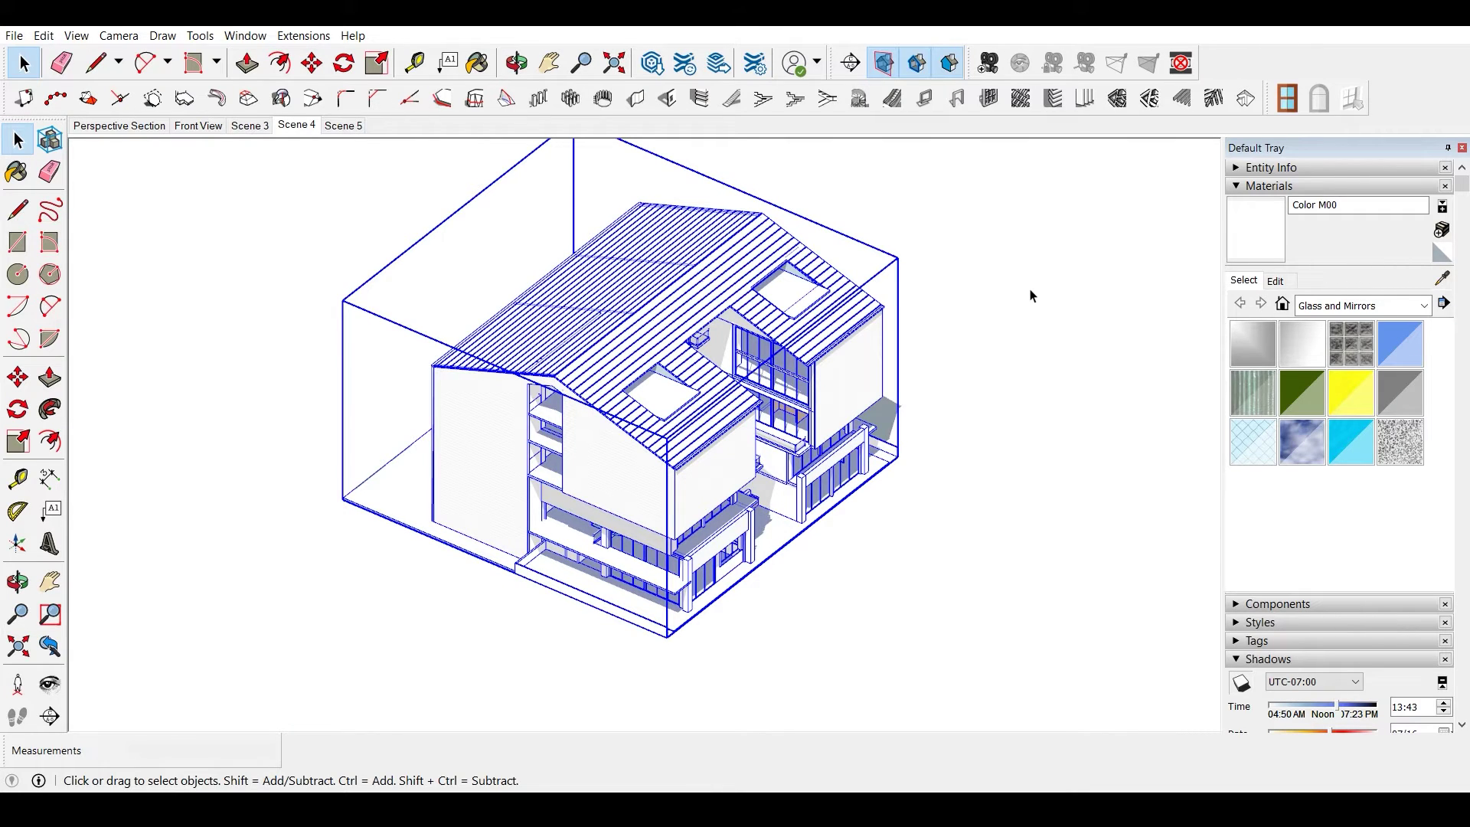
In SketchUp, try to cut the building with two section planes at the same level, one parallel to the roof slope and one to the facade.
left_click(942, 234)
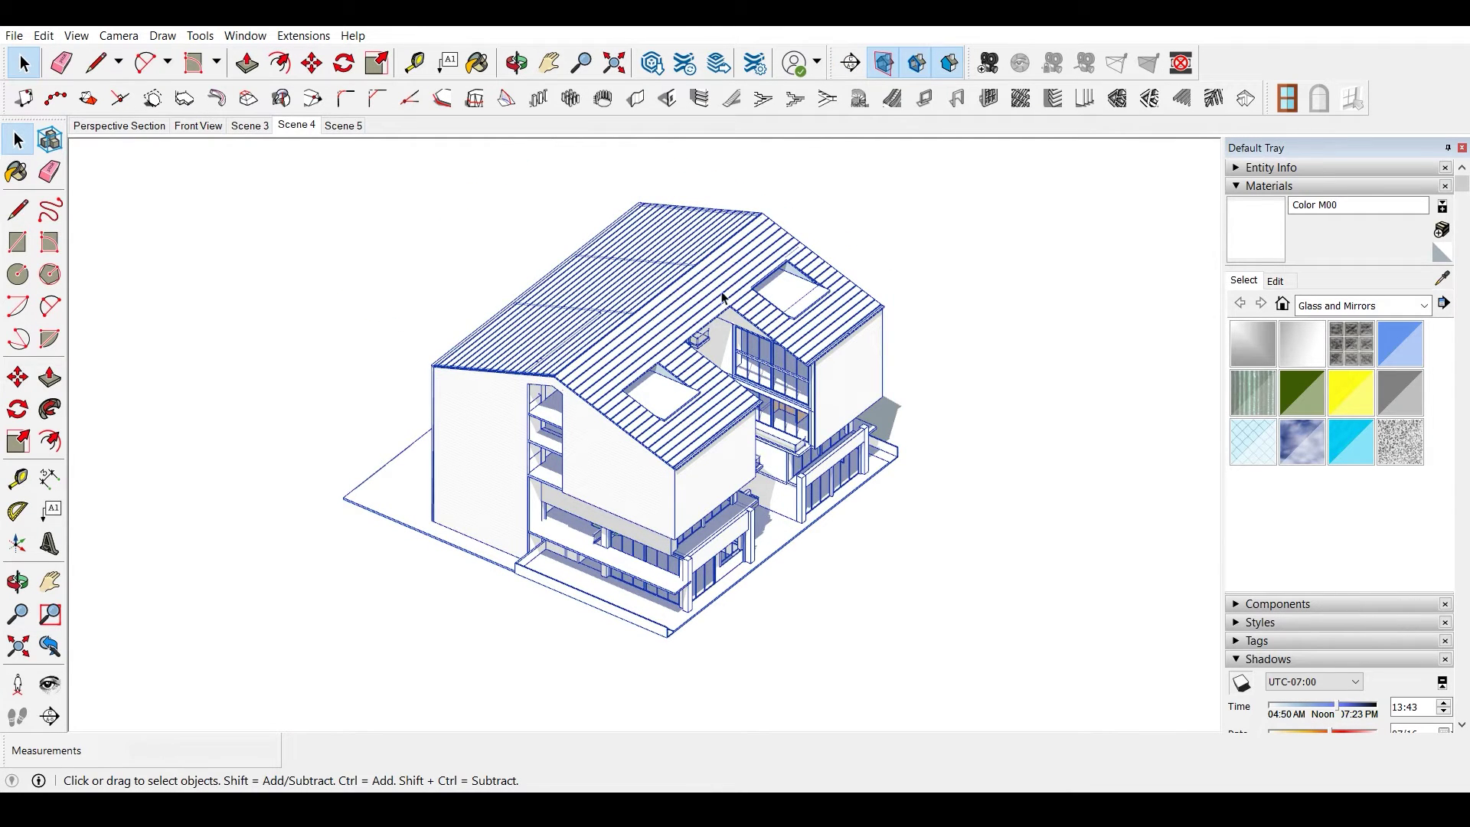
left_click(680, 301)
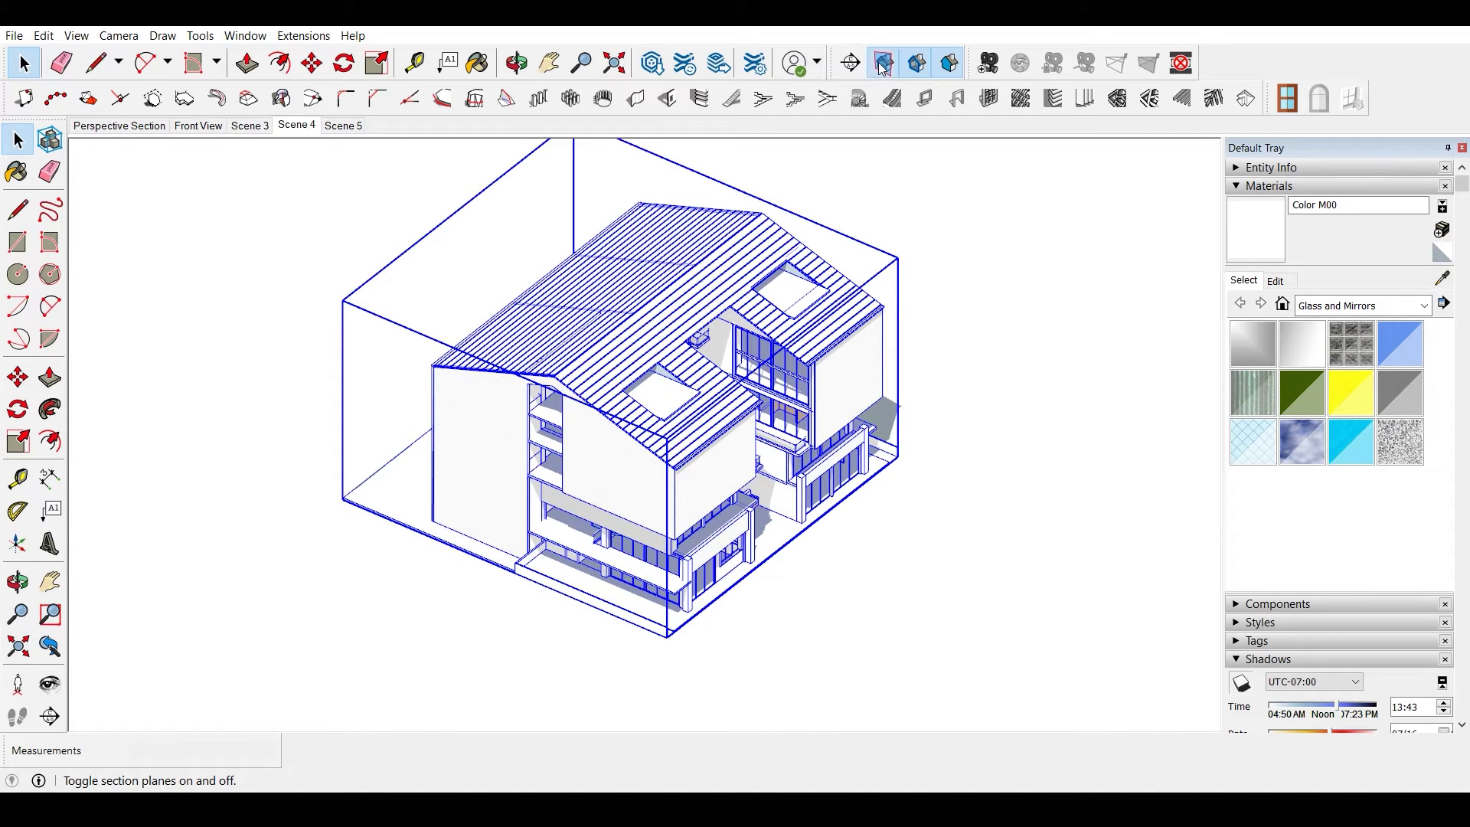
left_click(847, 65)
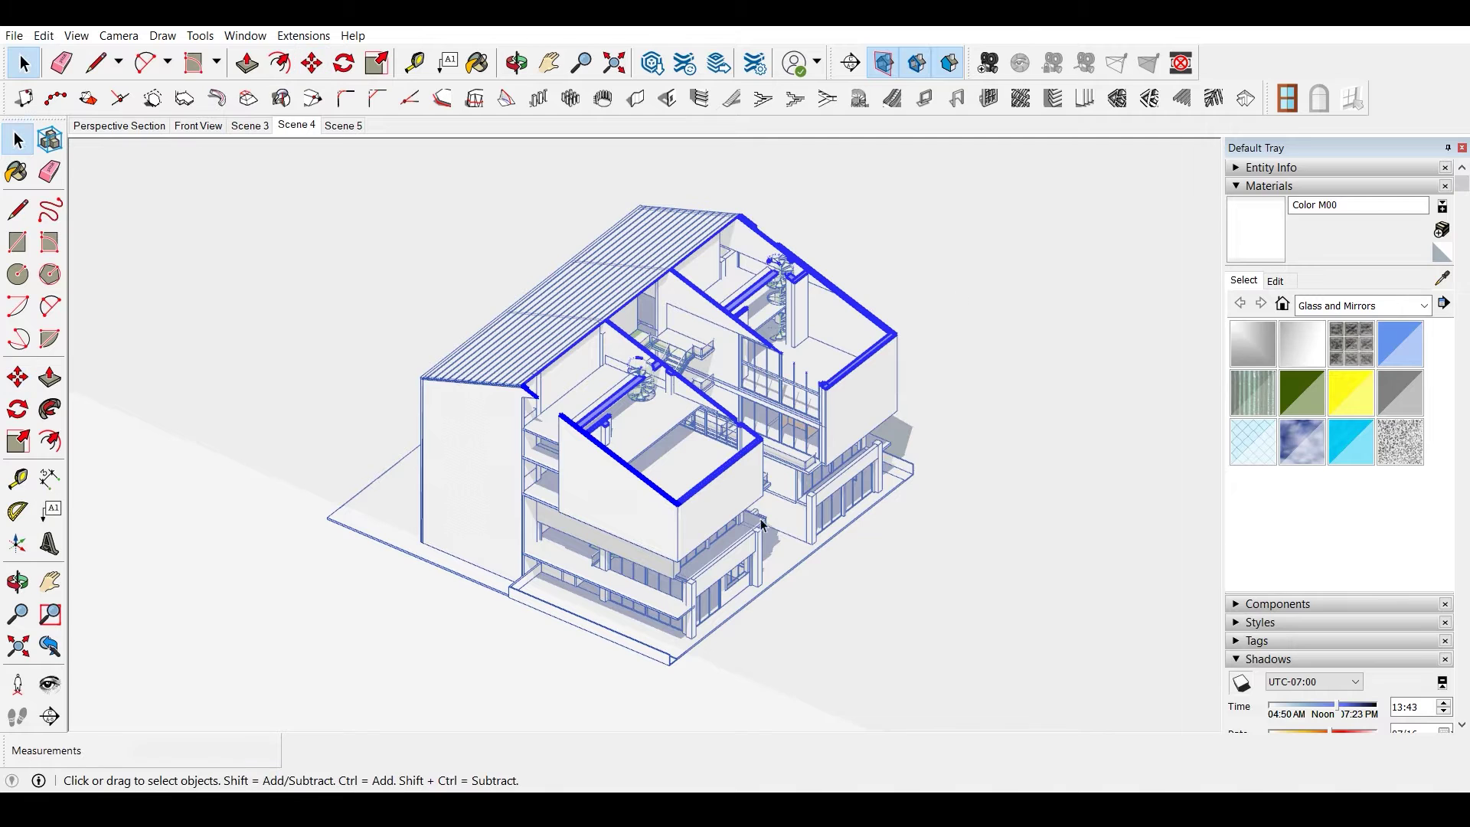
left_click(850, 63)
left_click(726, 539)
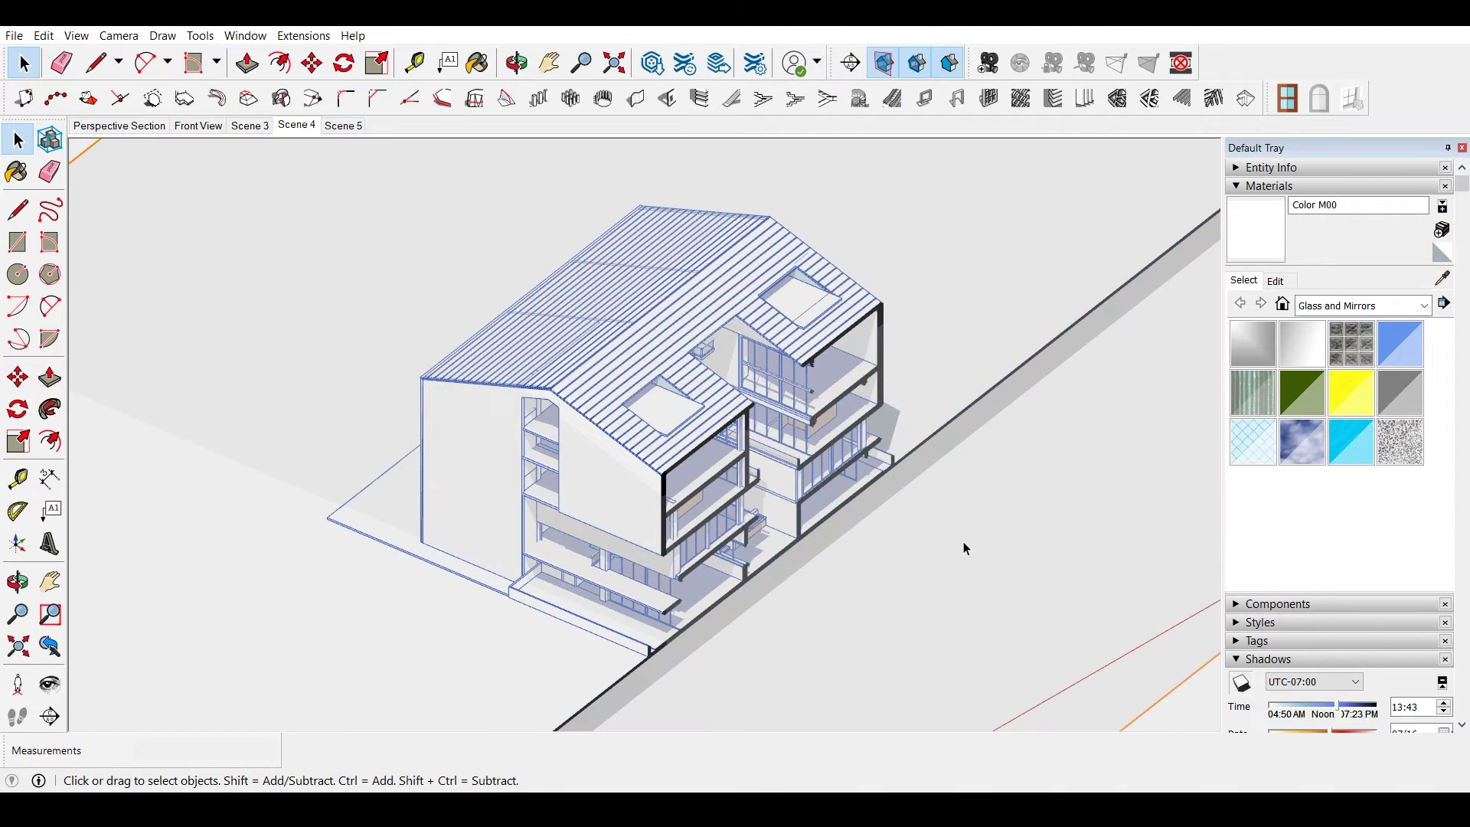
left_click(883, 63)
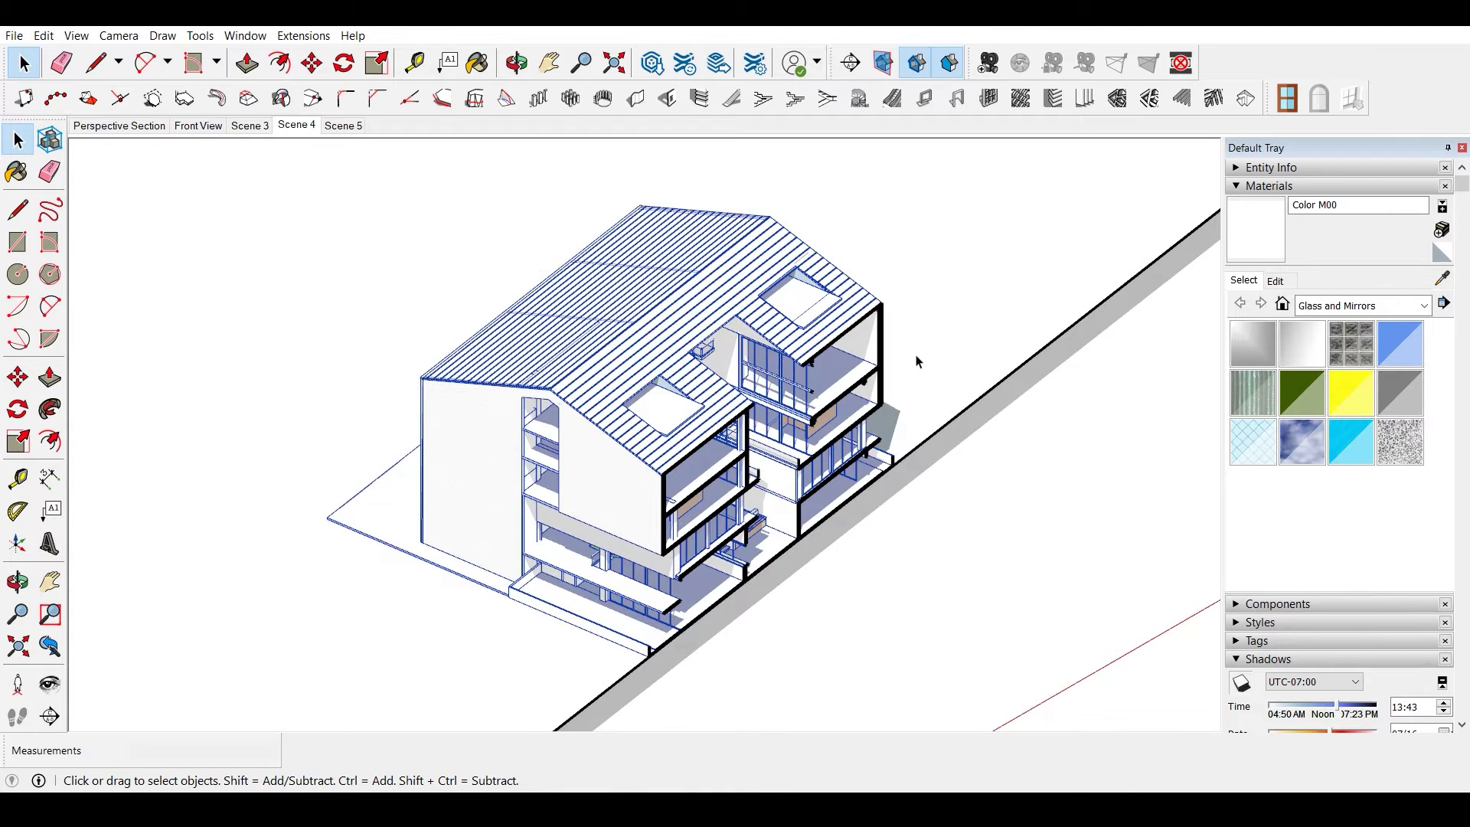
key("ctrl+z")
key("ctrl+z")
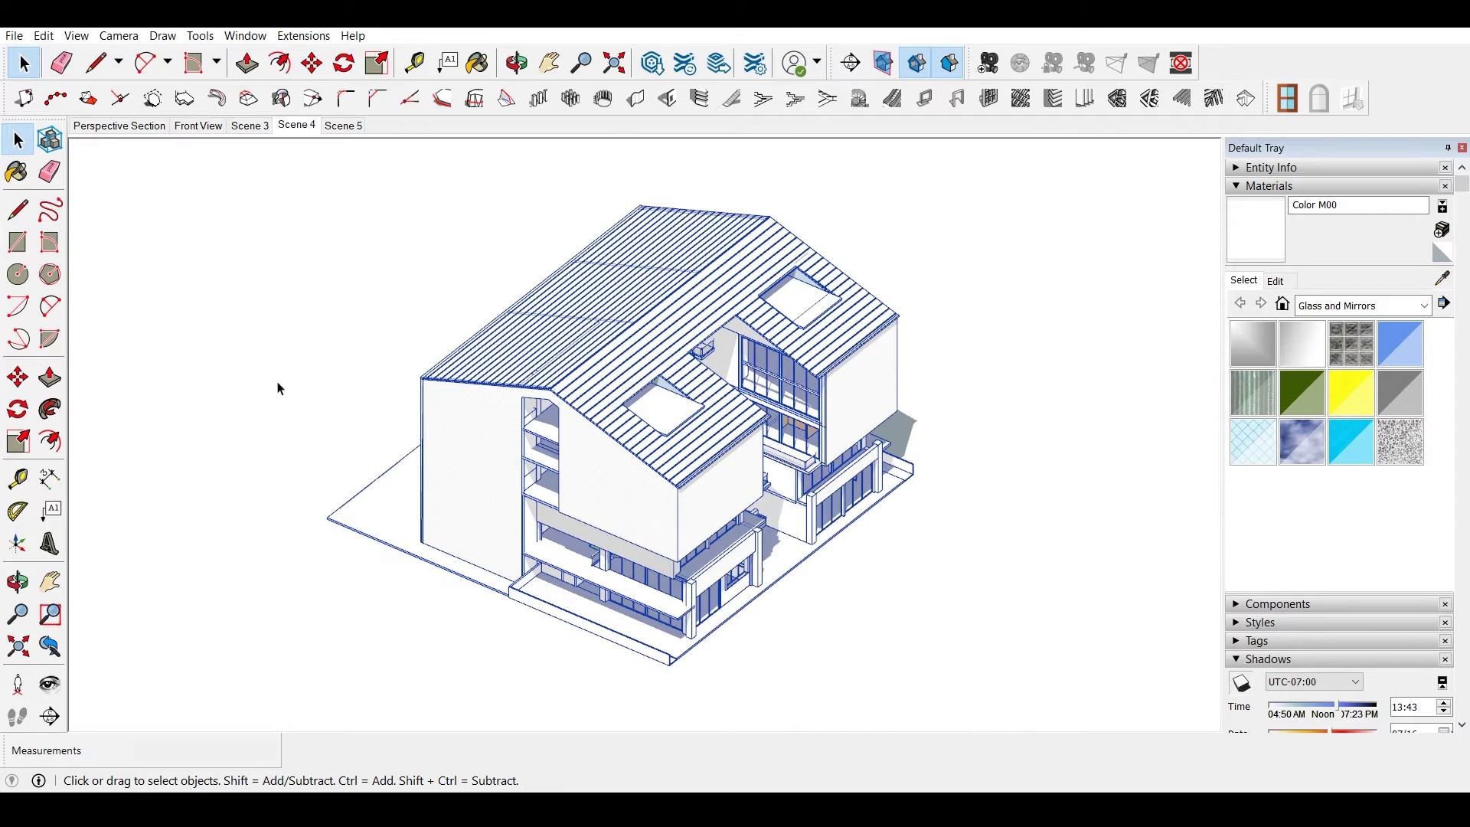
Draw a short helper line along the ground slab's rear edge and group it together with the building.
left_click(328, 517)
left_click(418, 440)
key("space")
left_click(456, 429)
right_click(462, 421)
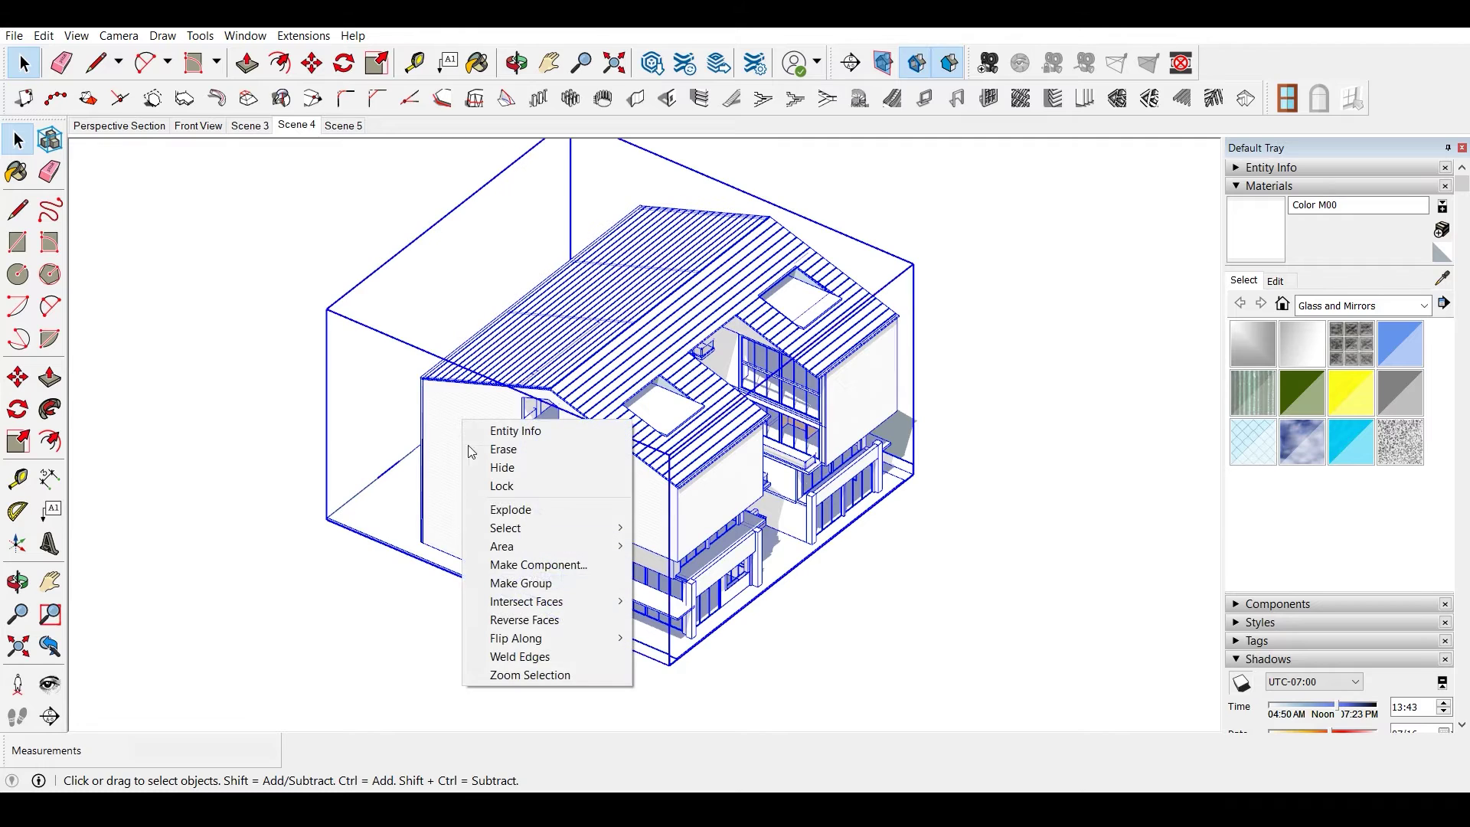
left_click(525, 584)
left_click(273, 452)
Draw another helper line from the ground slab's corner and nest it with the building group inside a further group.
key("l")
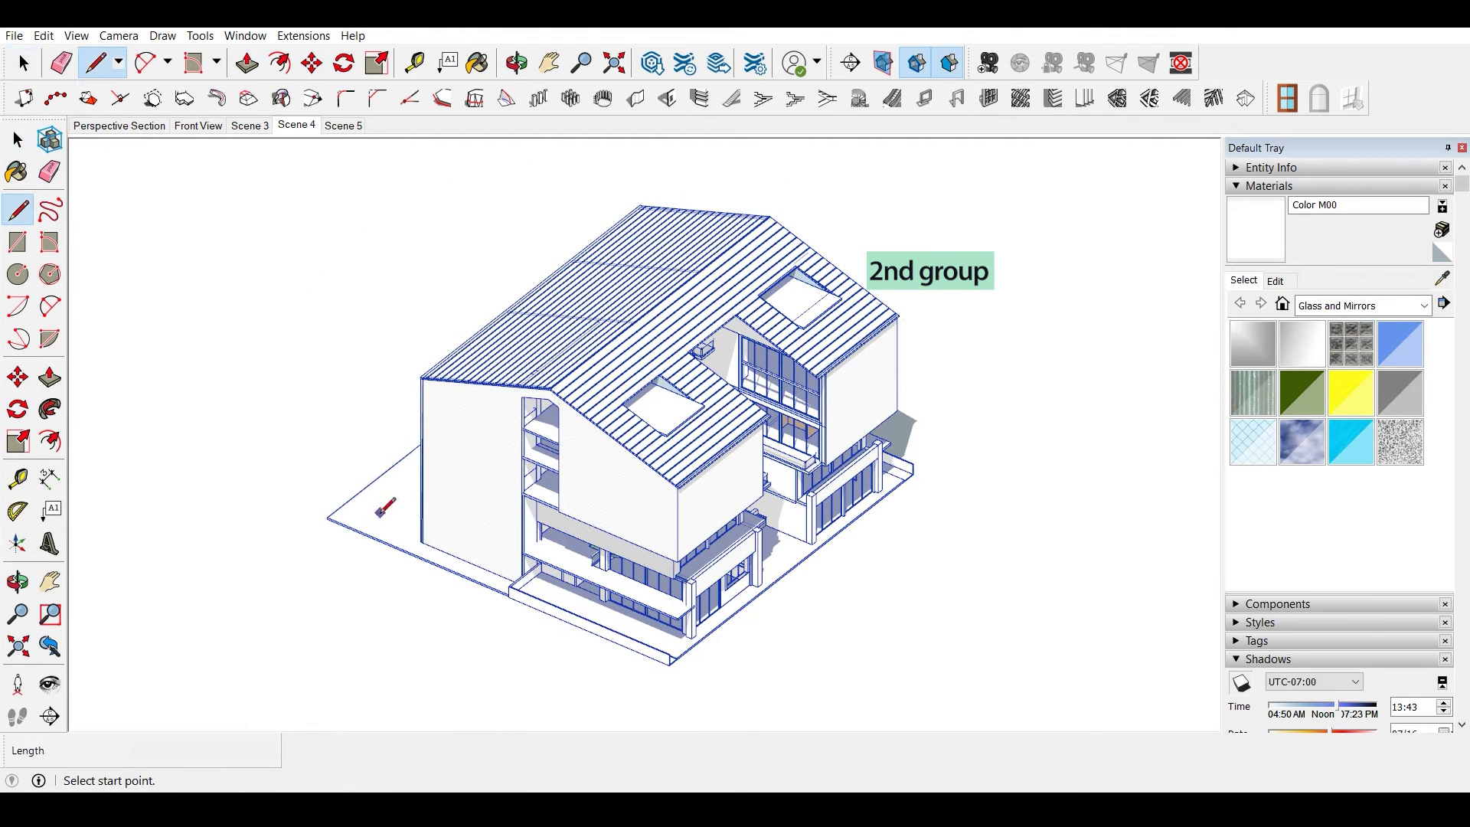
left_click(328, 517)
left_click(398, 461)
left_click(17, 139)
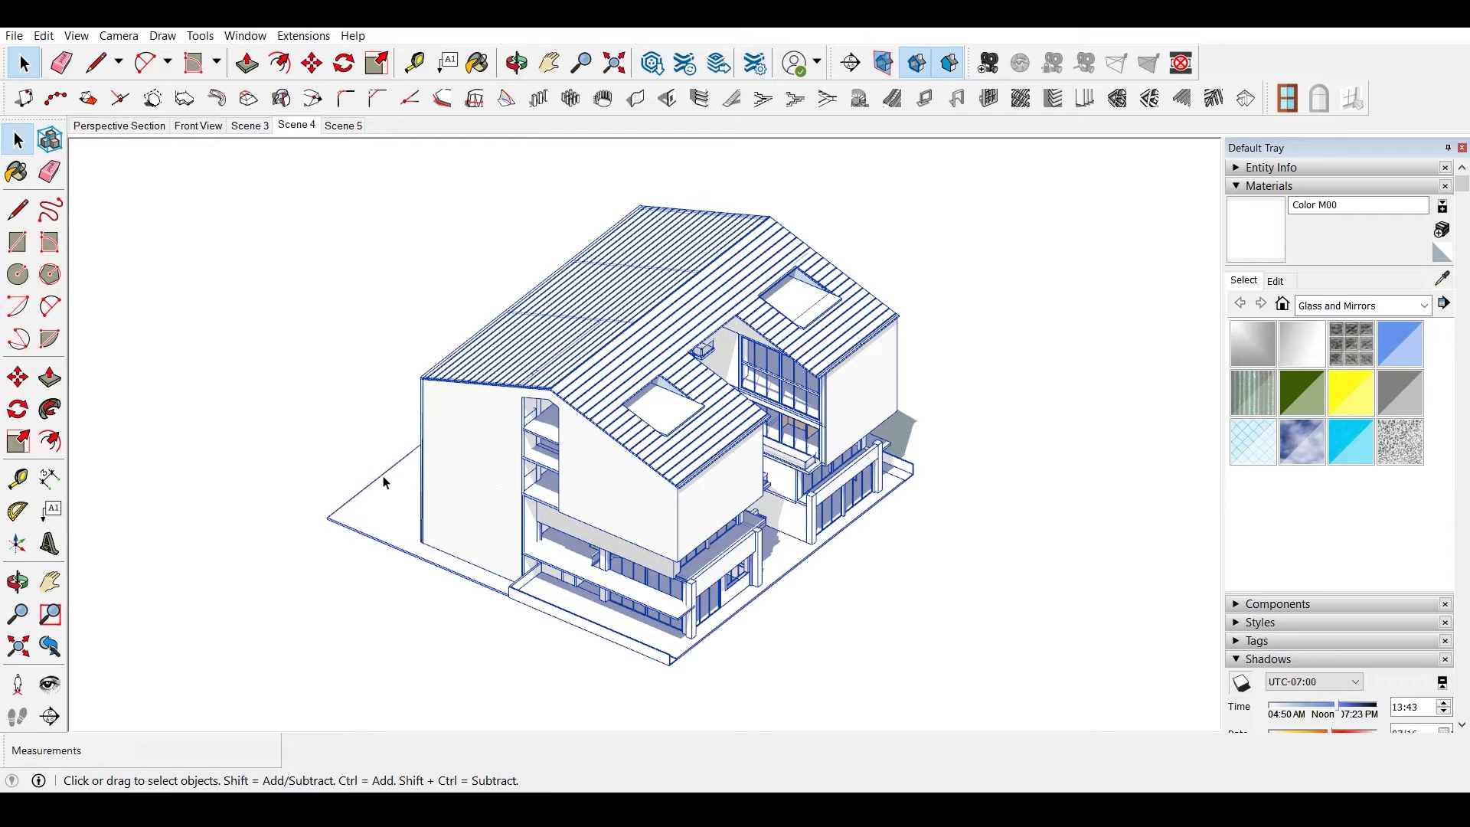
triple_click(436, 491)
right_click(474, 469)
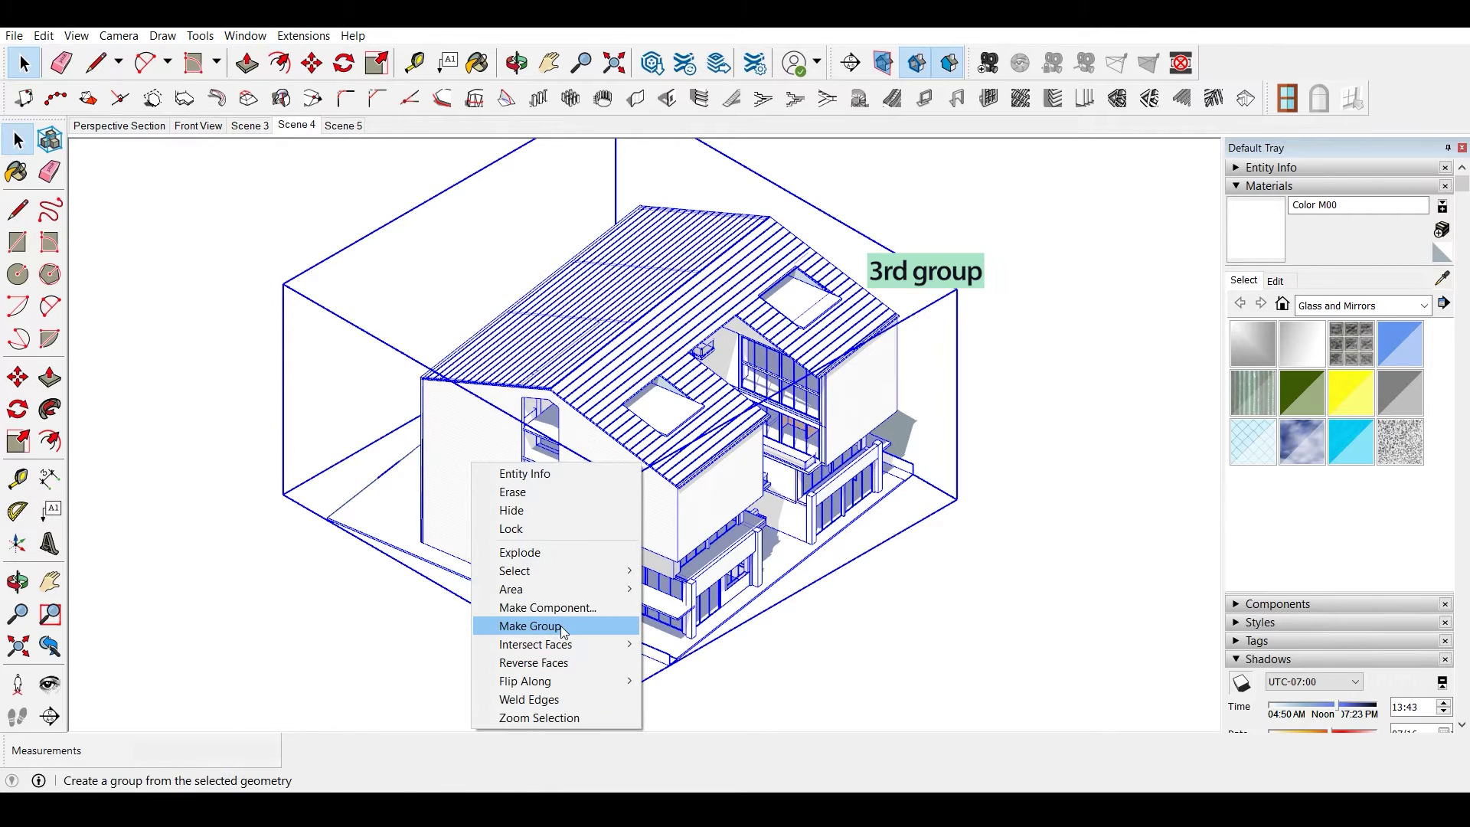
left_click(566, 632)
left_click(963, 652)
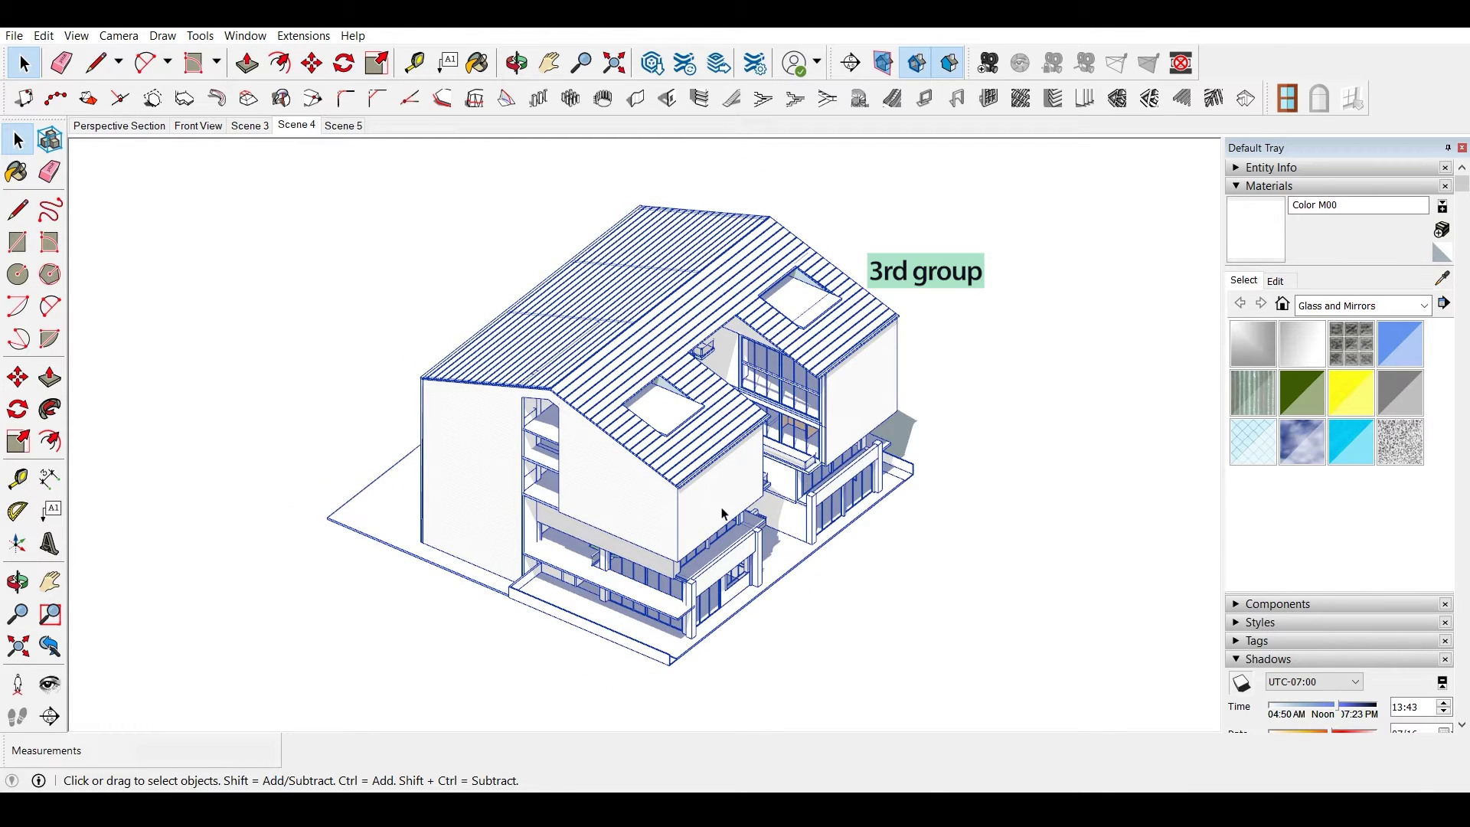
Show the section planes and place one on the building's side gable wall at the outermost level.
left_click(884, 63)
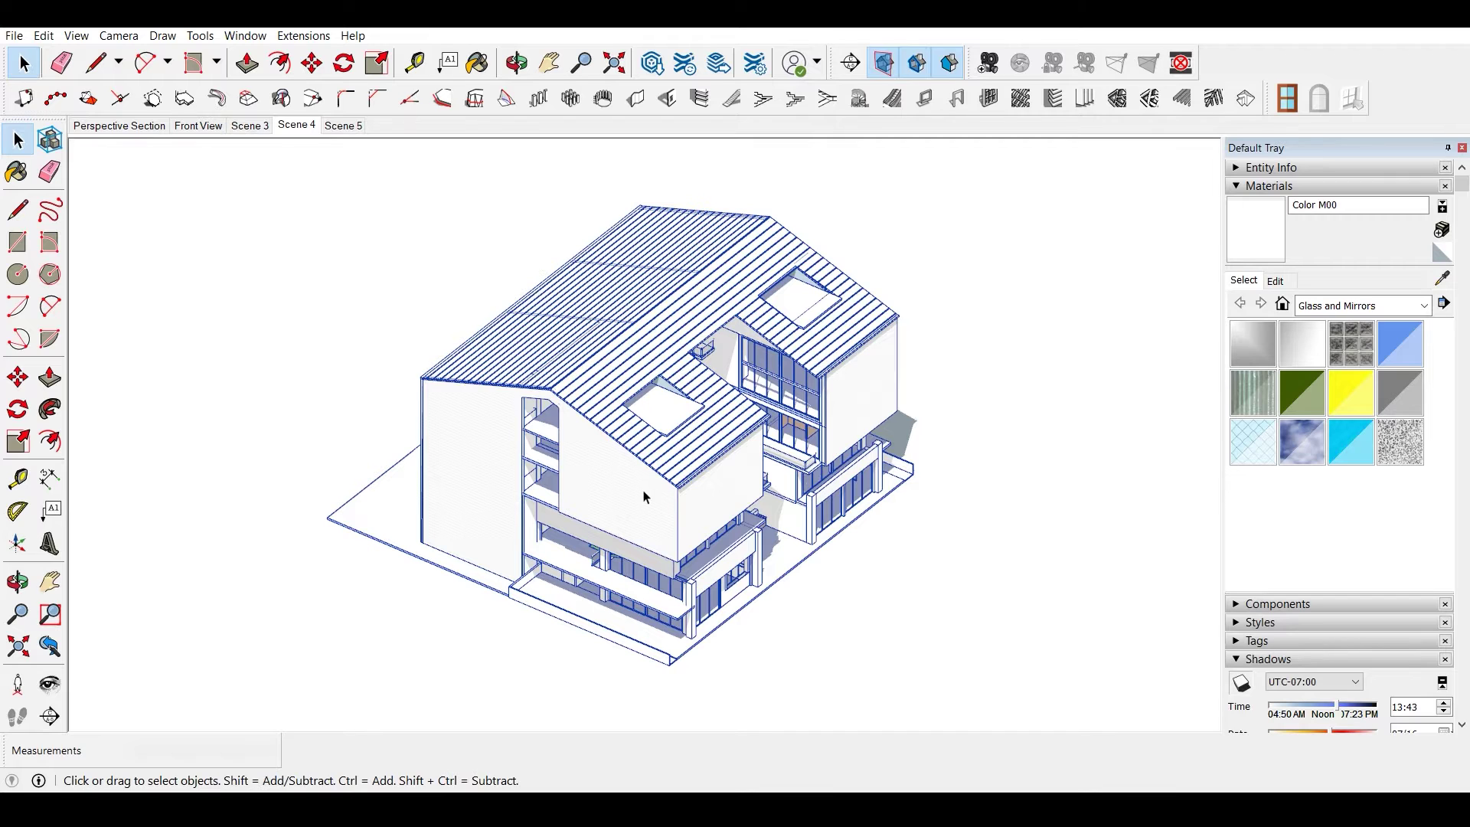
left_click(849, 63)
left_click(587, 500)
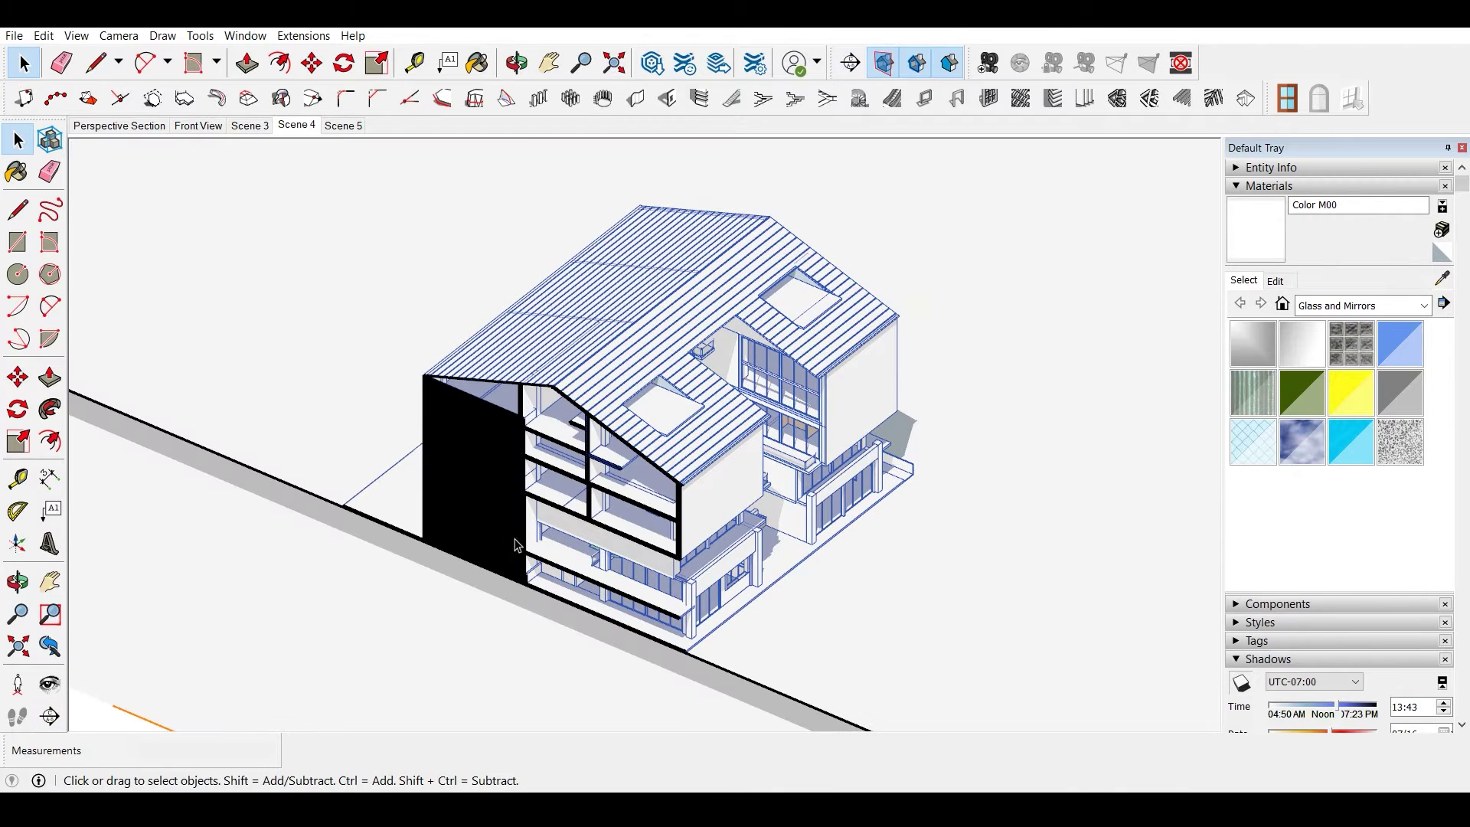
Move the gable section plane about 39 cm into the building and hide the section plane display.
left_click(519, 555)
key("m")
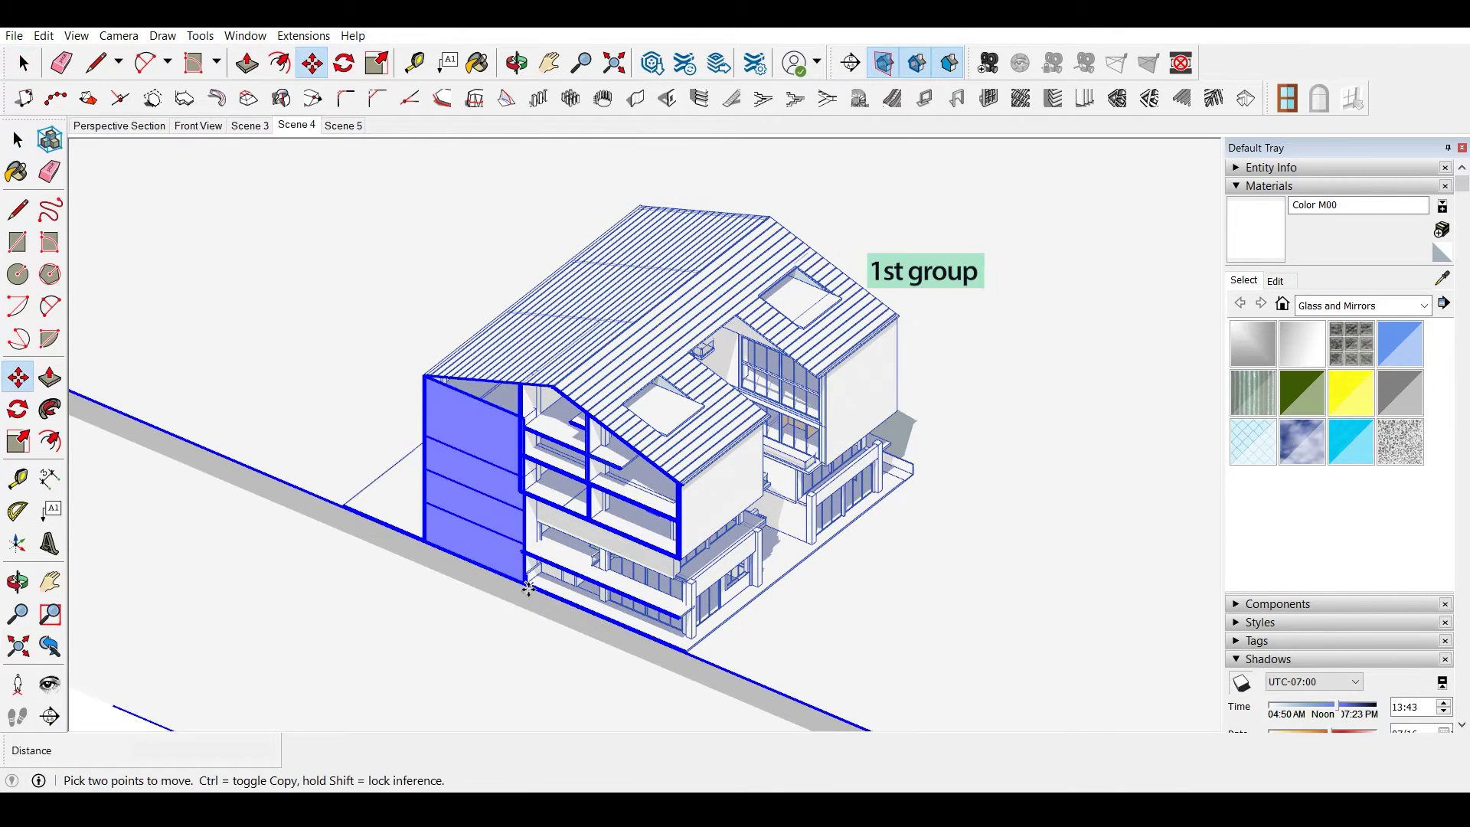
left_click(533, 585)
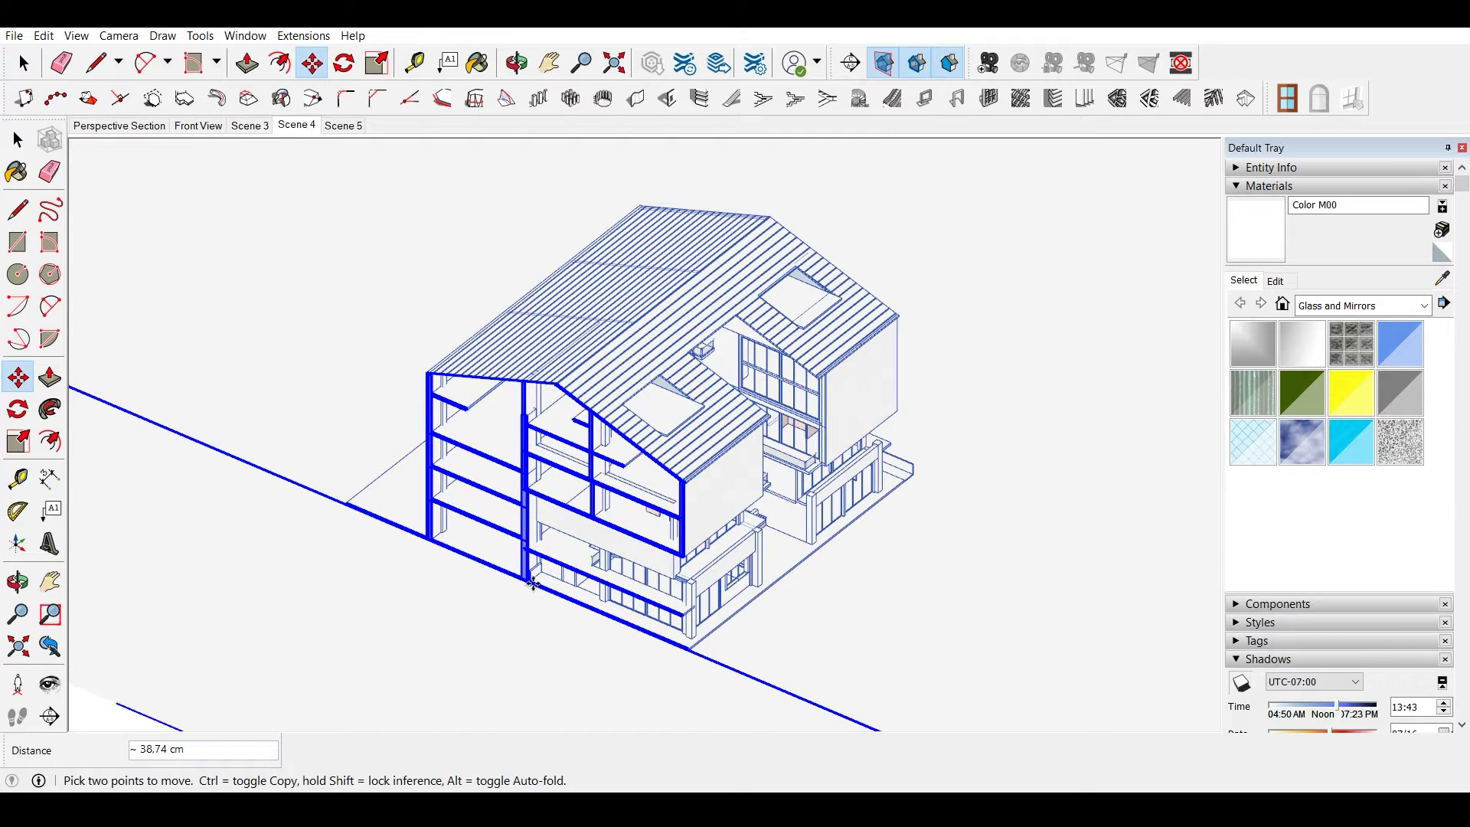
left_click(534, 585)
left_click(18, 139)
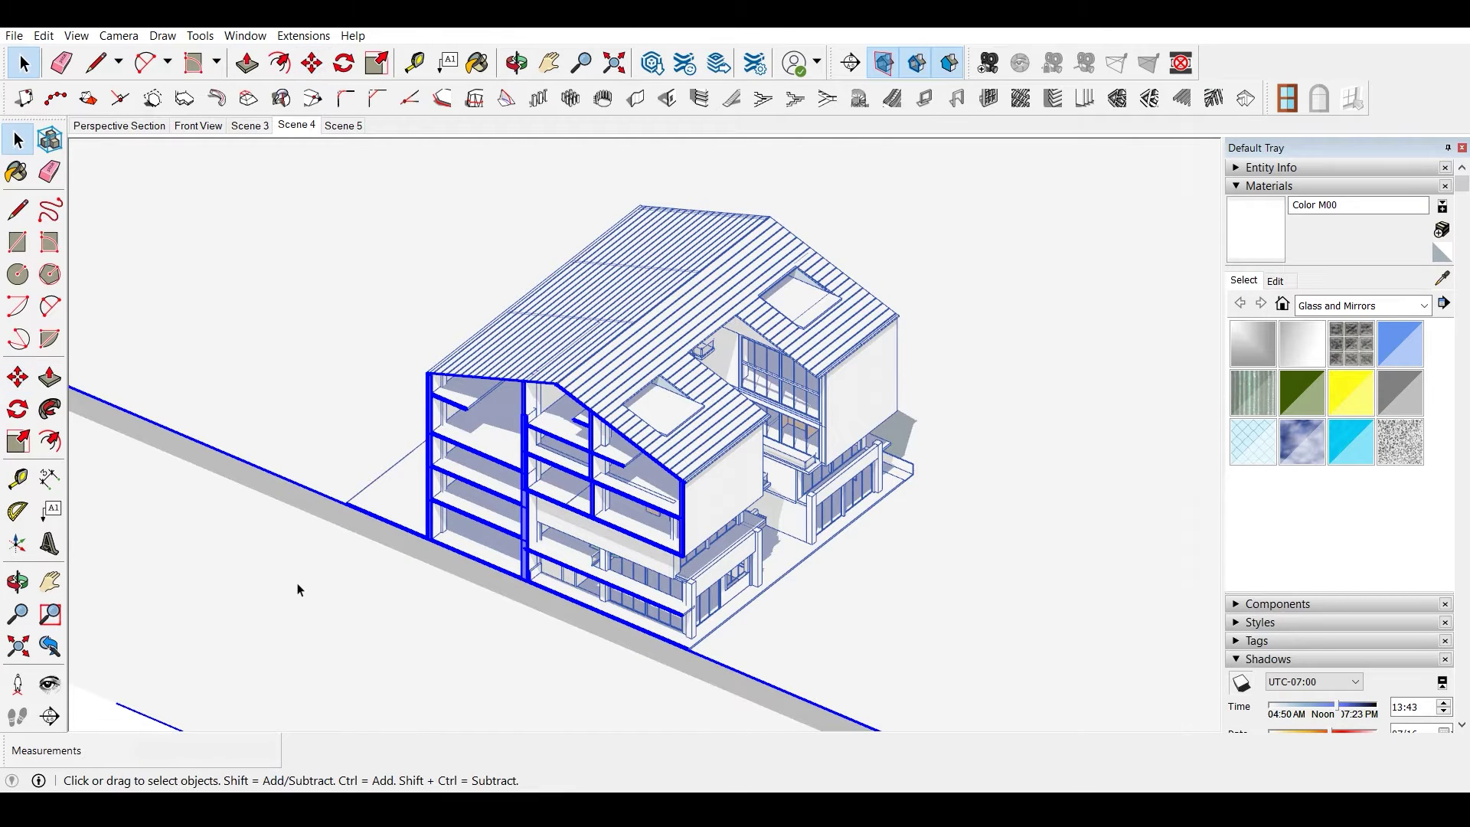
left_click(856, 101)
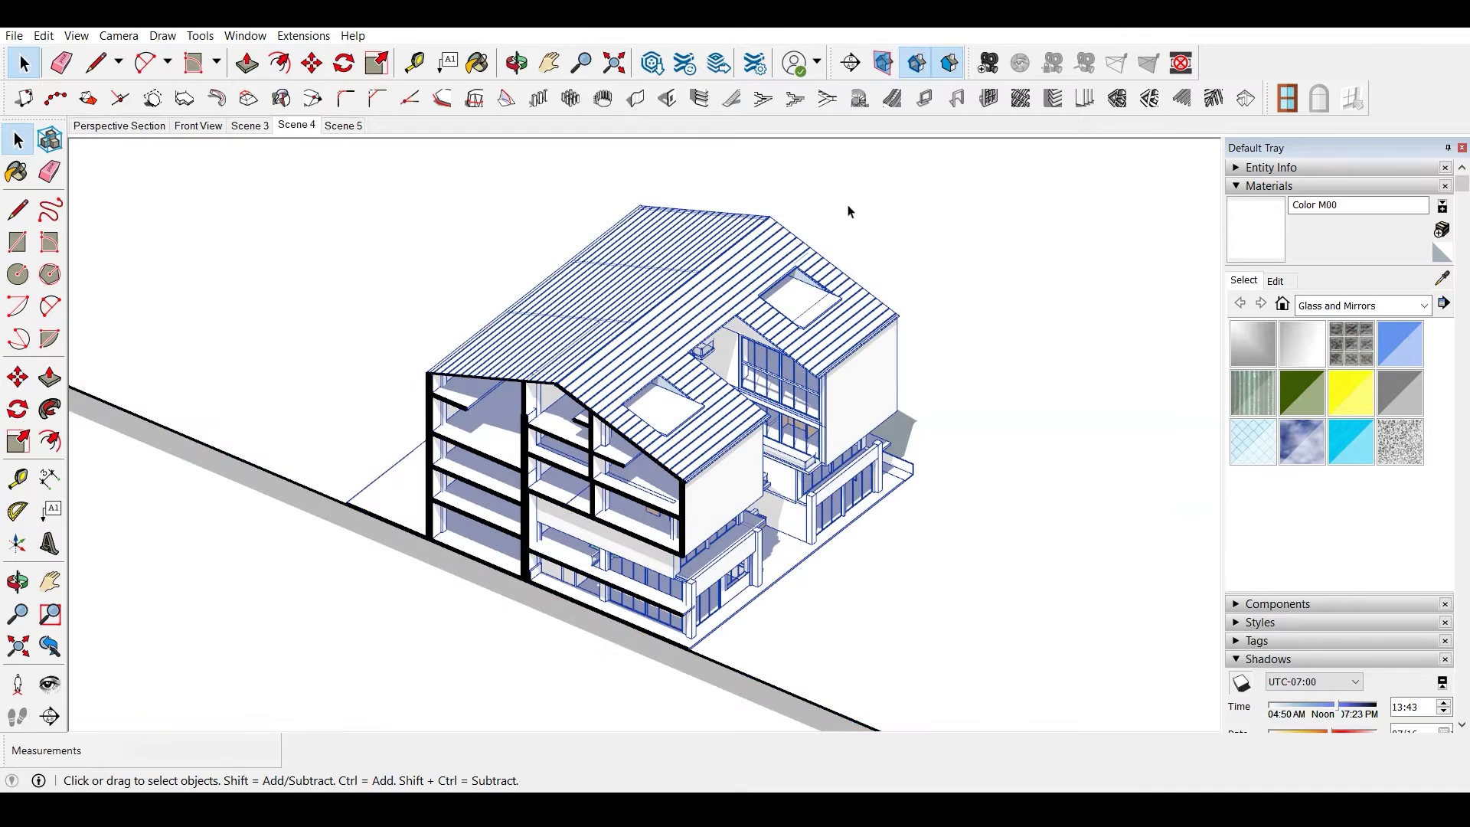
Inside the outer building group, place a section plane on the front facade and move it about 2.5 m into the building.
left_click(643, 354)
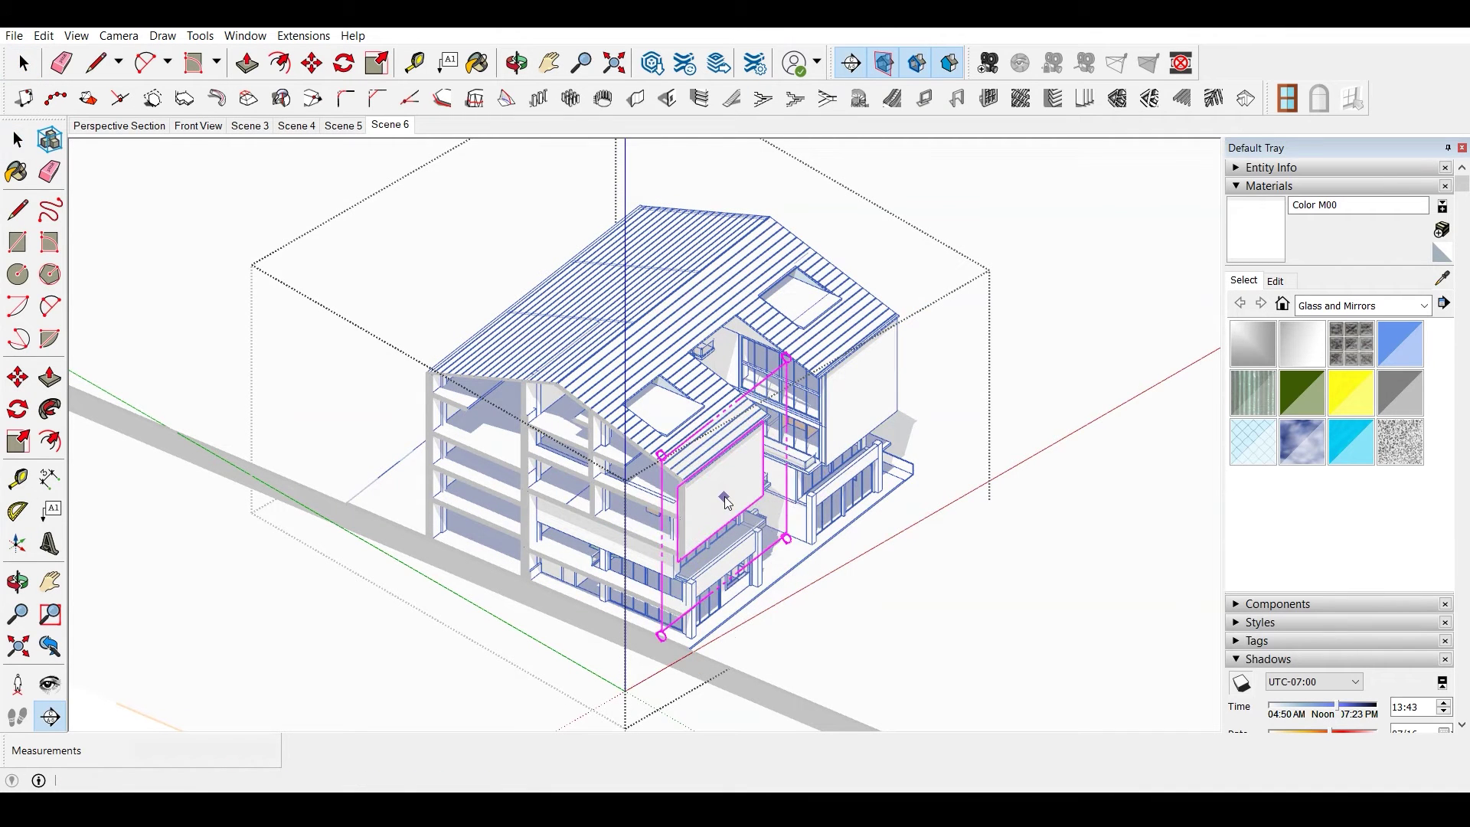
left_click(724, 498)
left_click(727, 513)
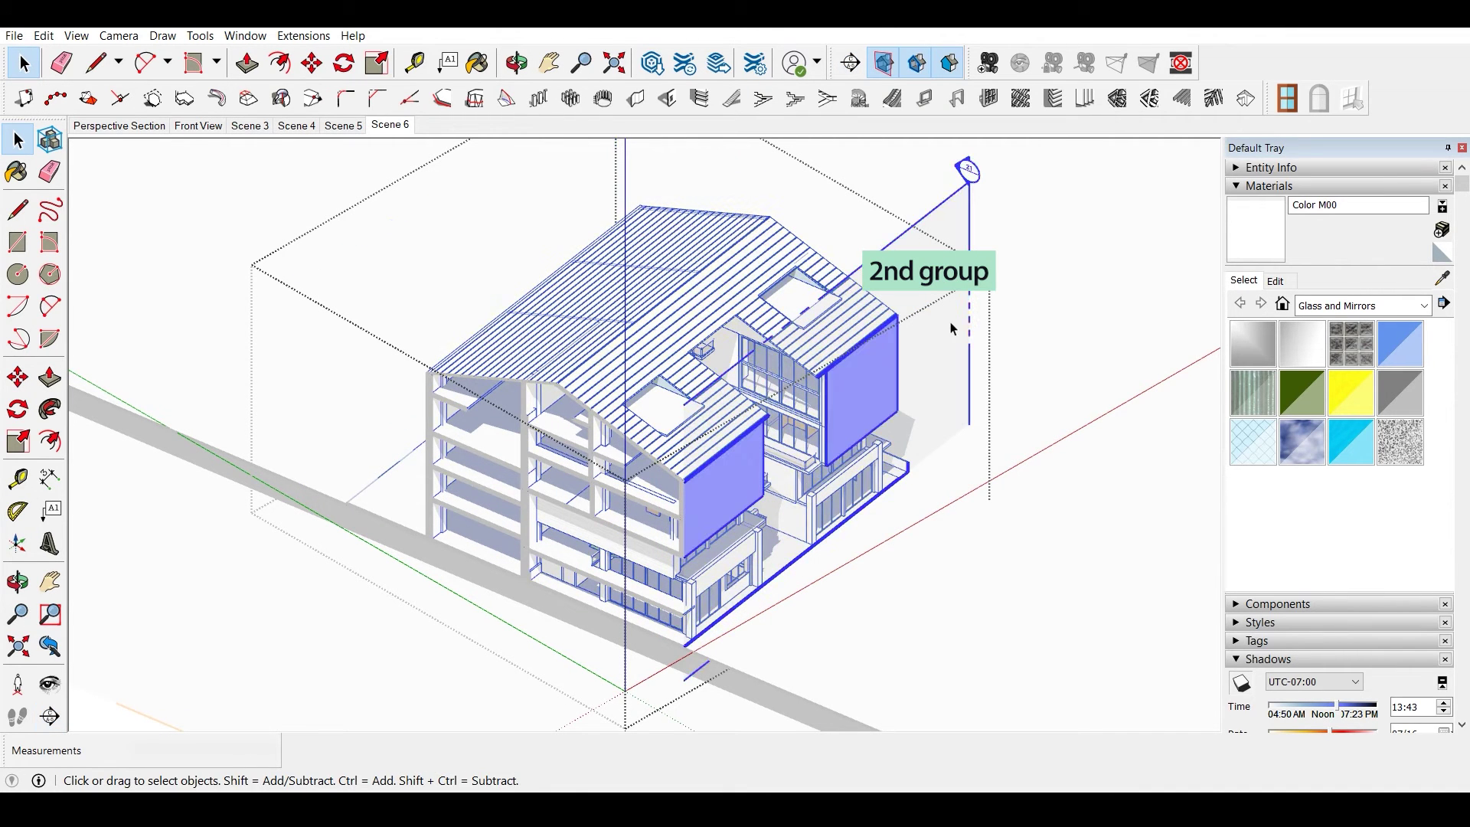
key("m")
left_click(708, 523)
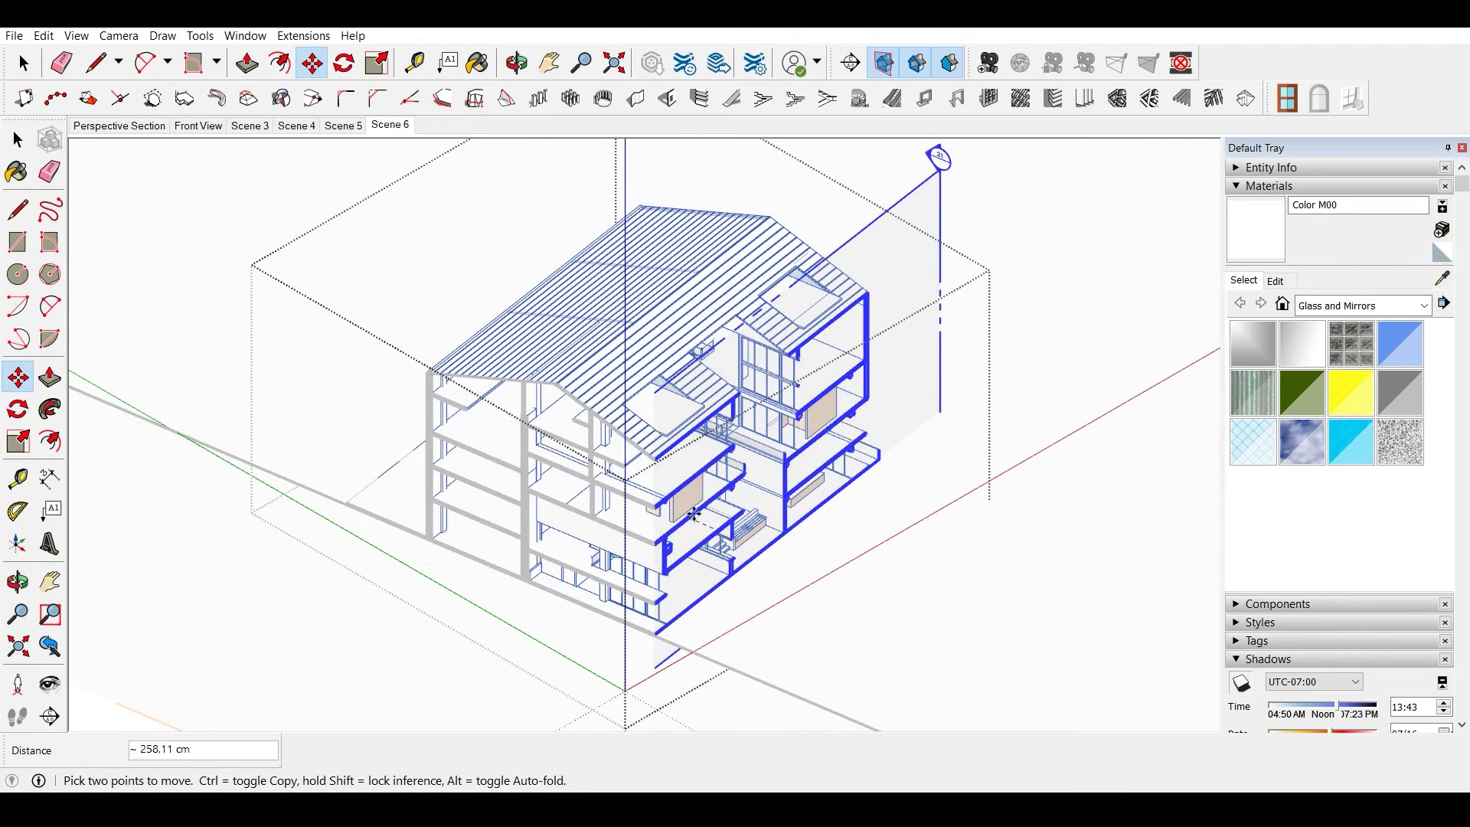
left_click(697, 513)
key("space")
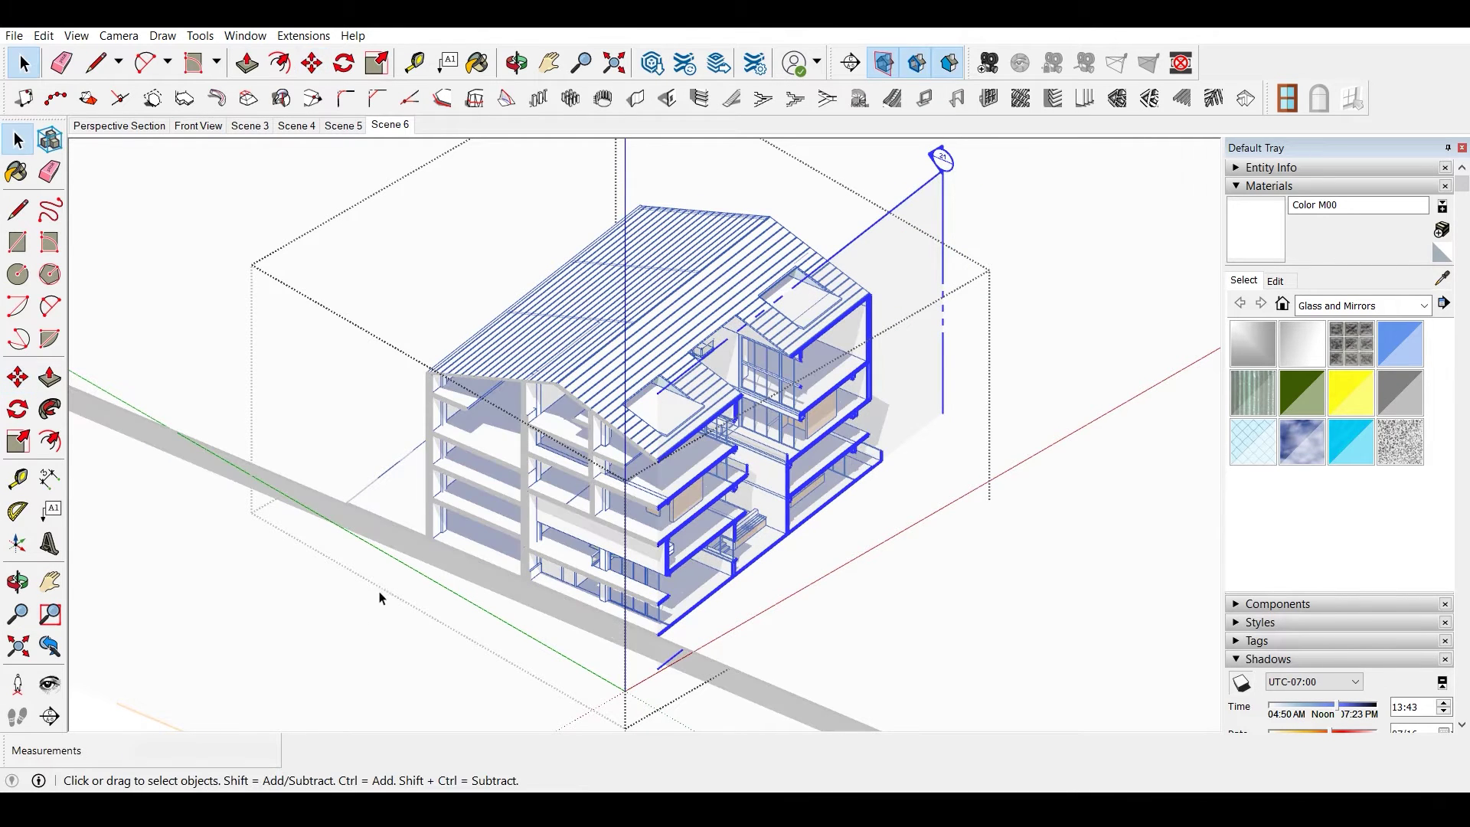
left_click(380, 599)
Inside the nested group, place a section plane on the front roof slope and move it about 198 cm into the building.
double_click(716, 286)
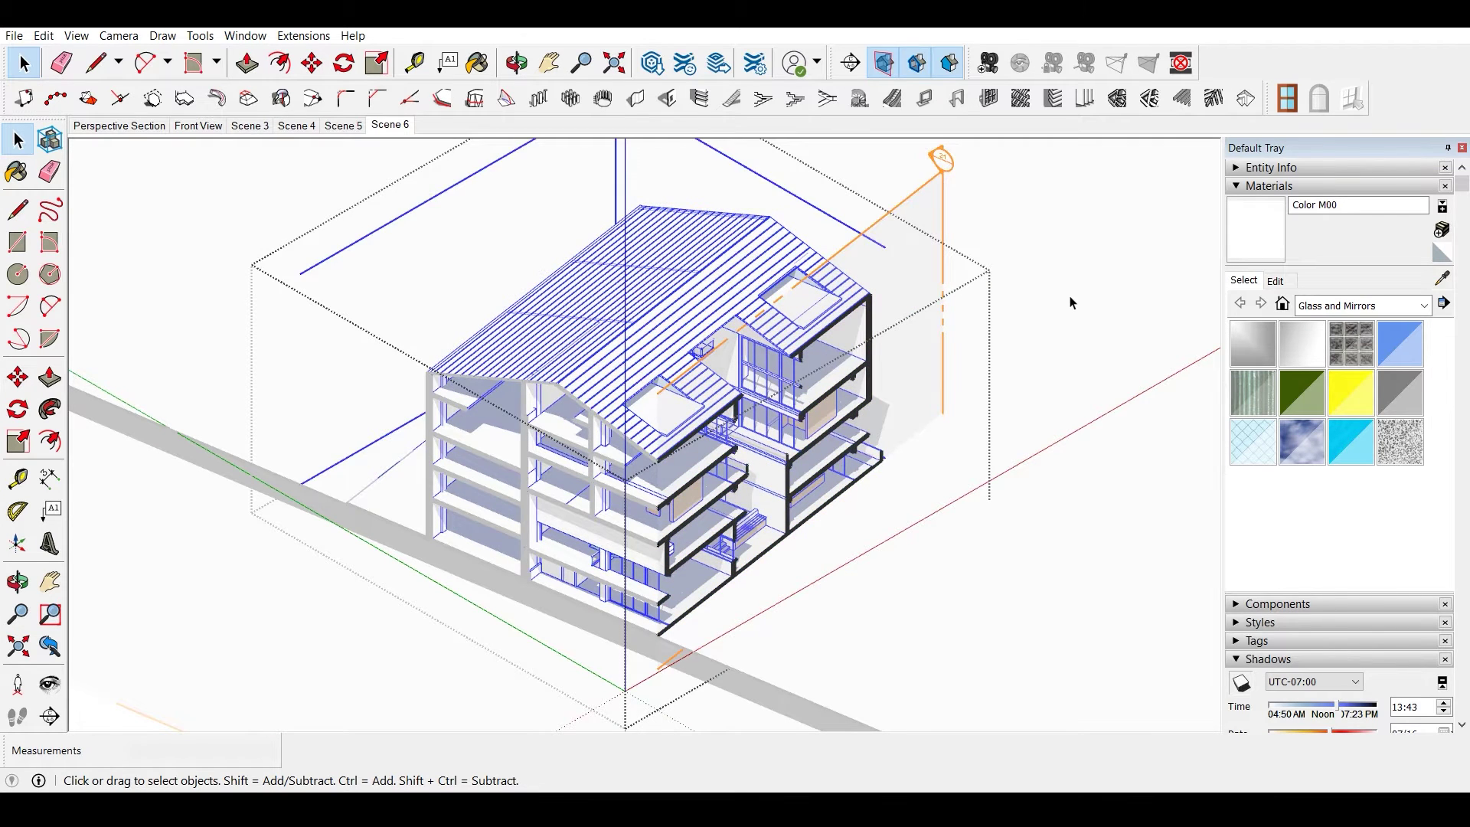
left_click(850, 63)
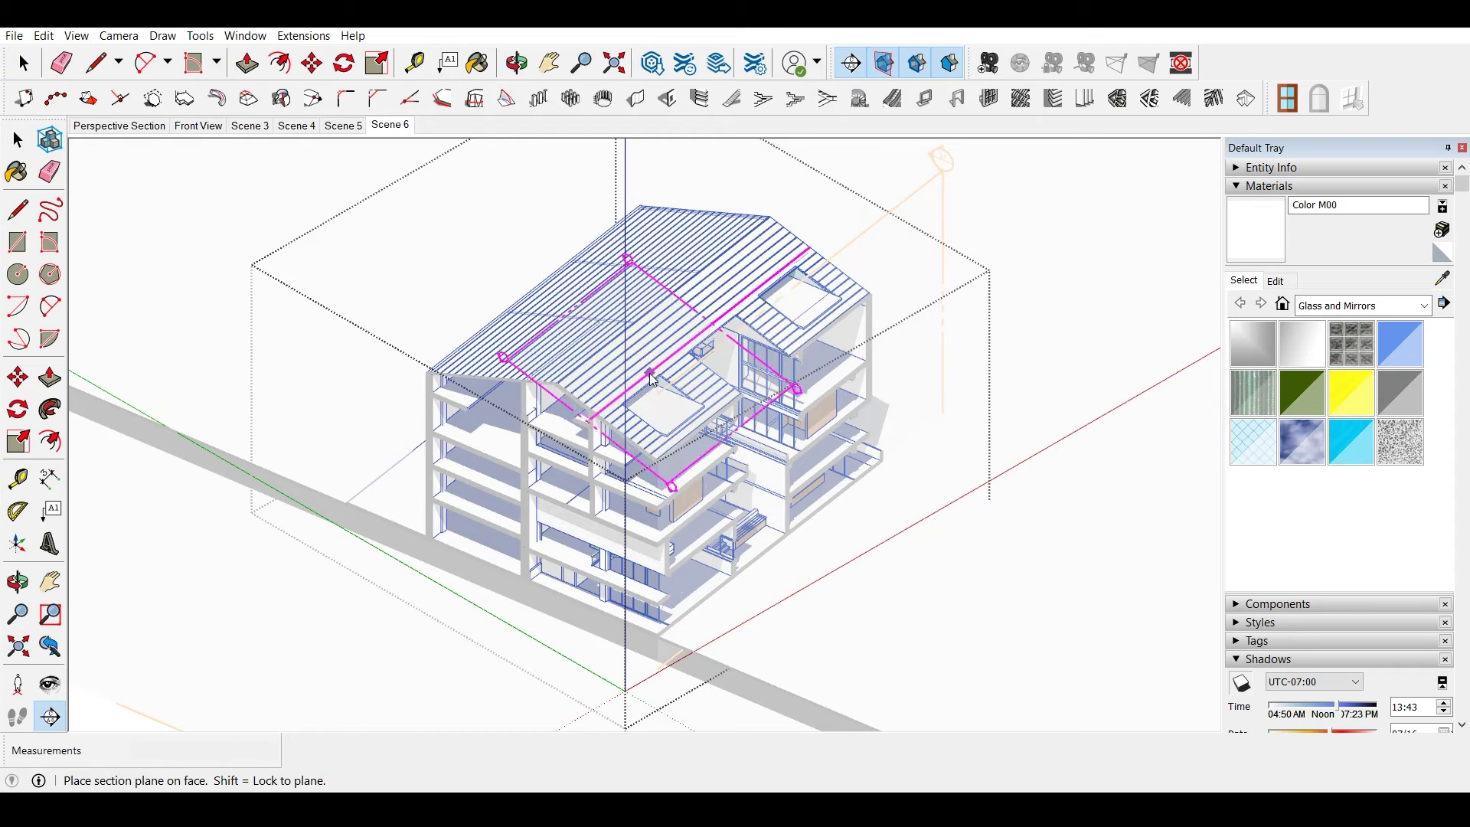
left_click(650, 372)
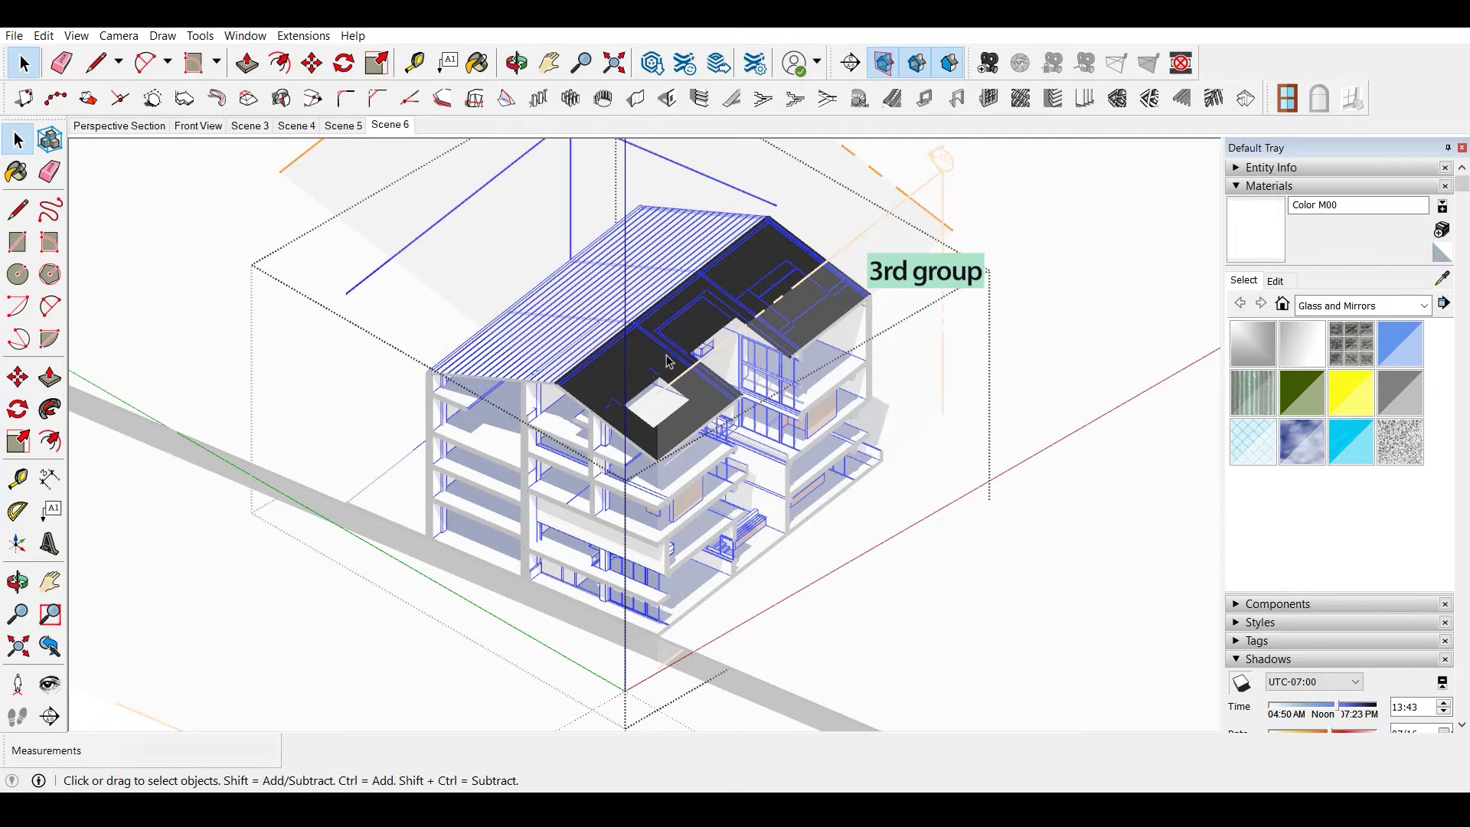
left_click(667, 362)
key("m")
left_click(604, 356)
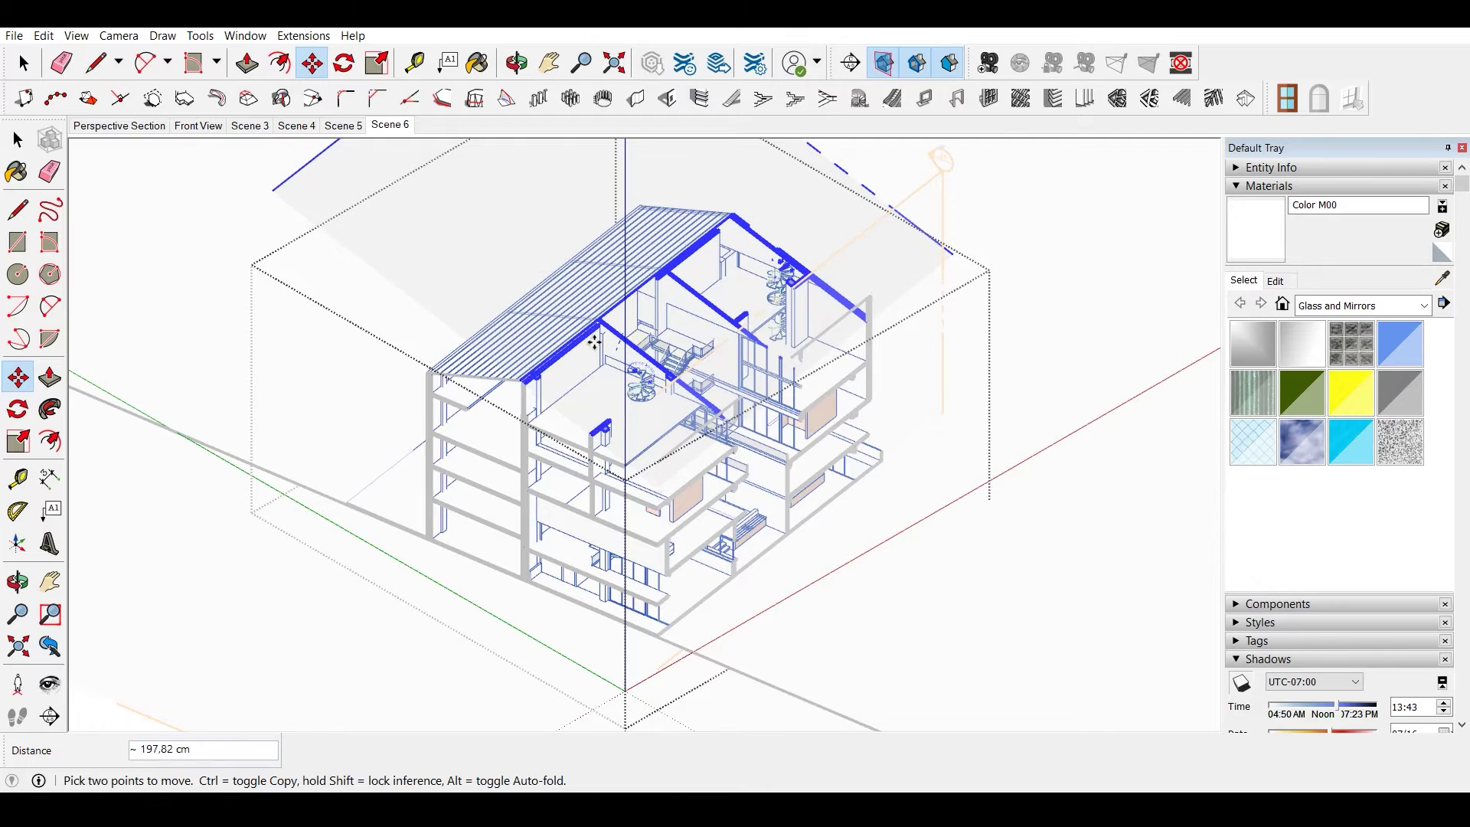
left_click(594, 342)
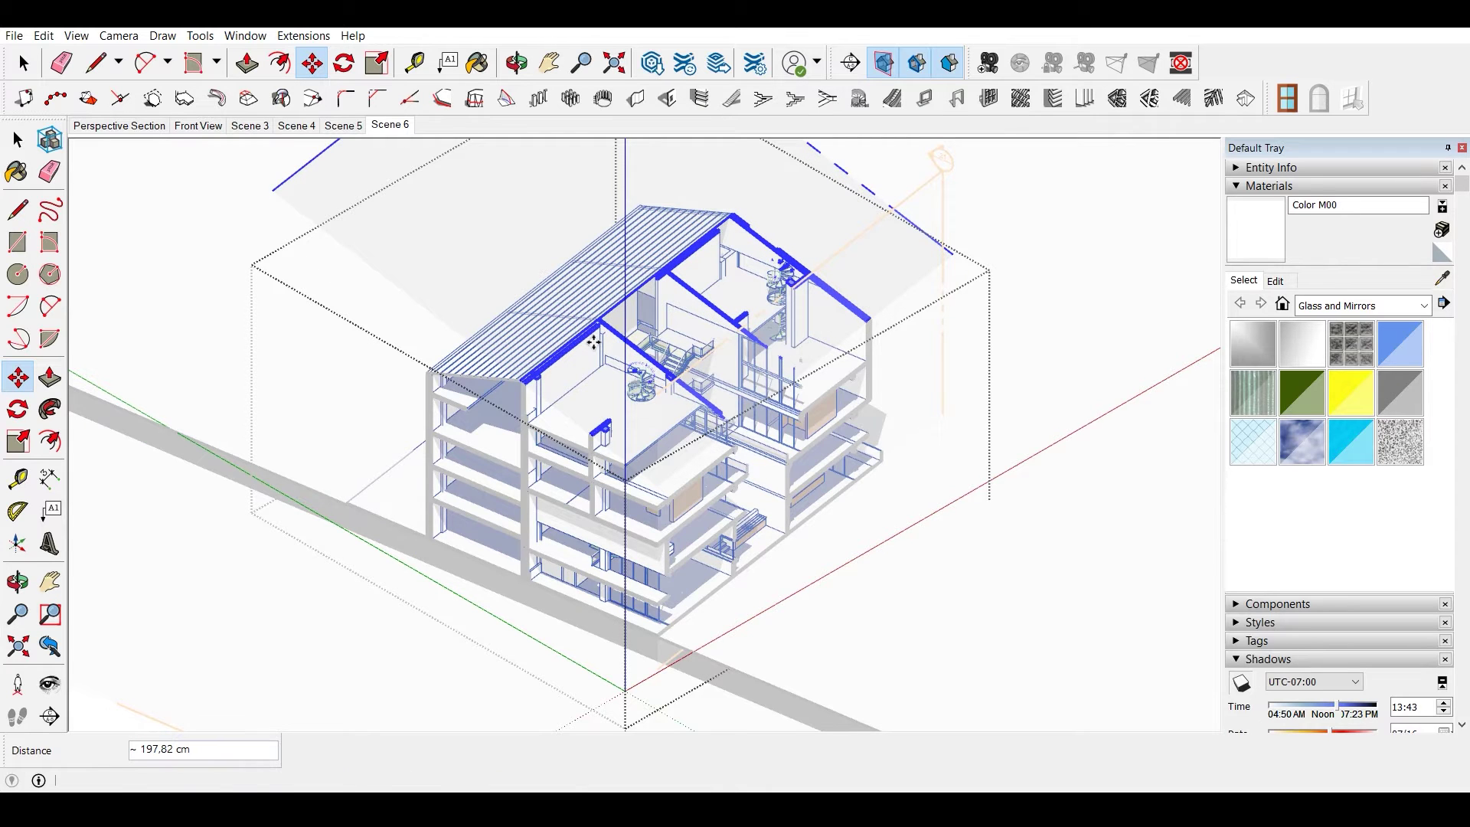
left_click(18, 140)
left_click(18, 140)
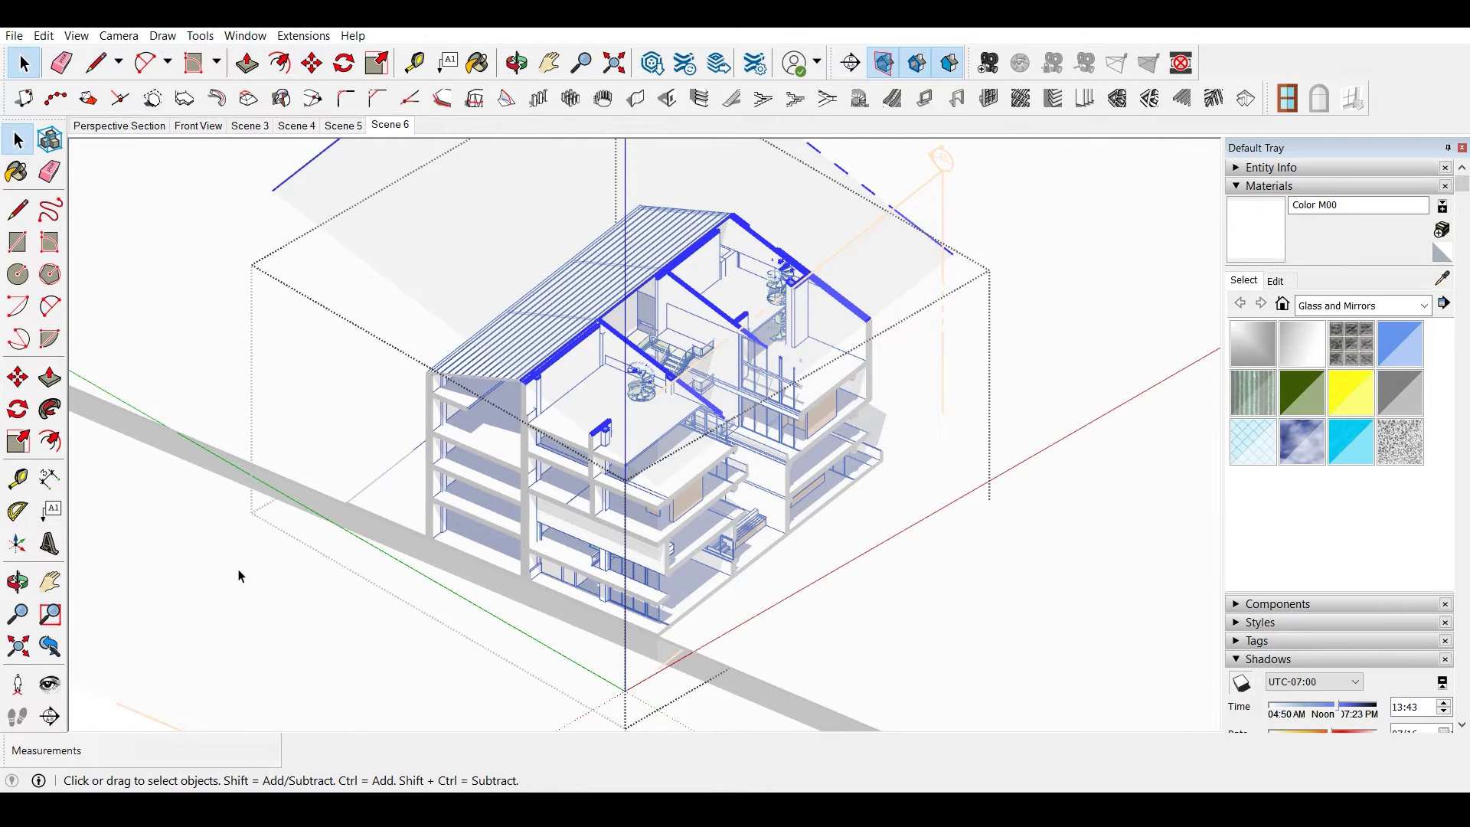
Hide the section planes and export the view with all three cuts as allsection.pdf.
left_click(884, 64)
left_click(959, 249)
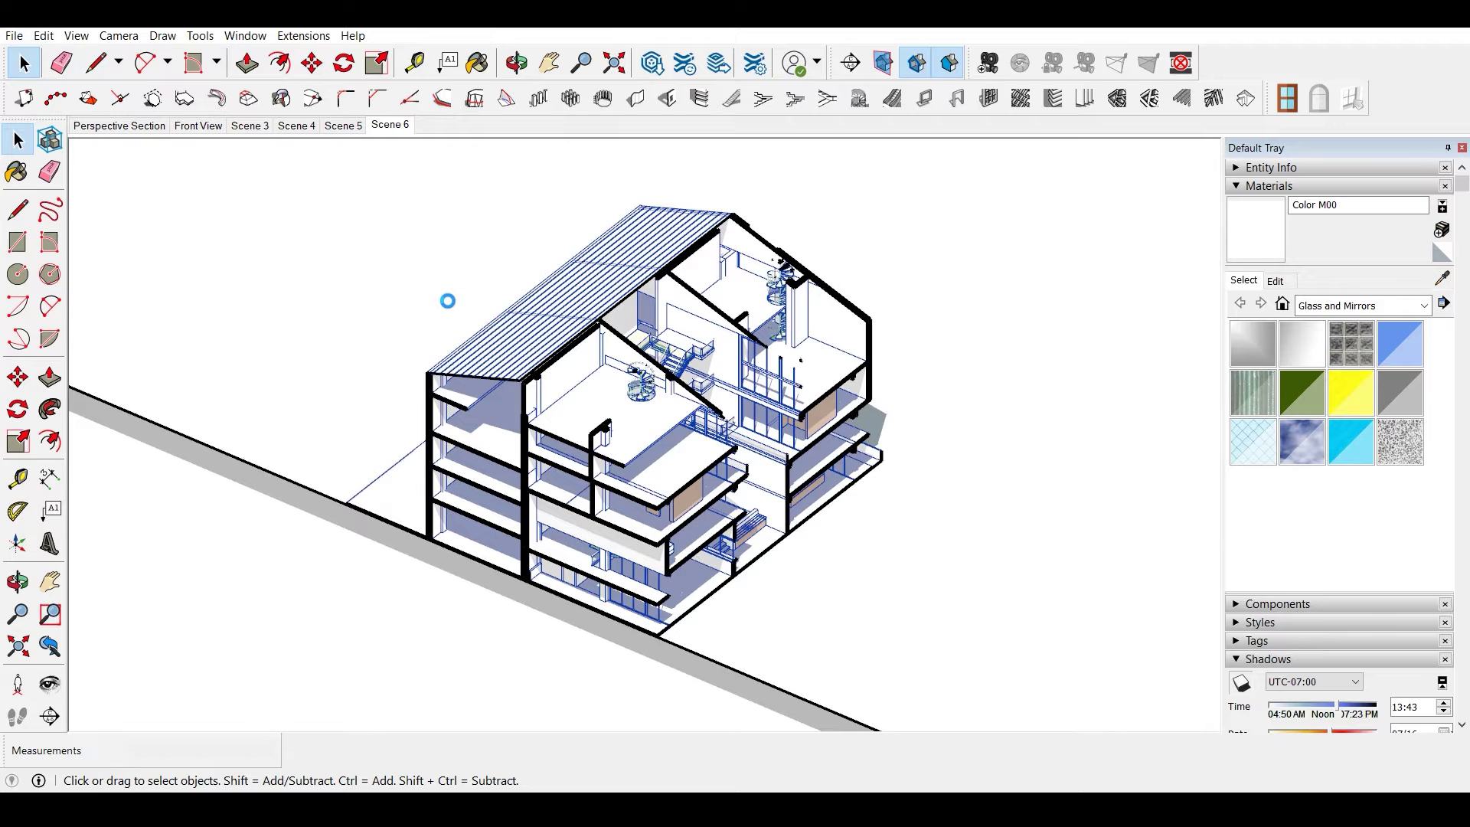
left_click(14, 36)
left_click(77, 215)
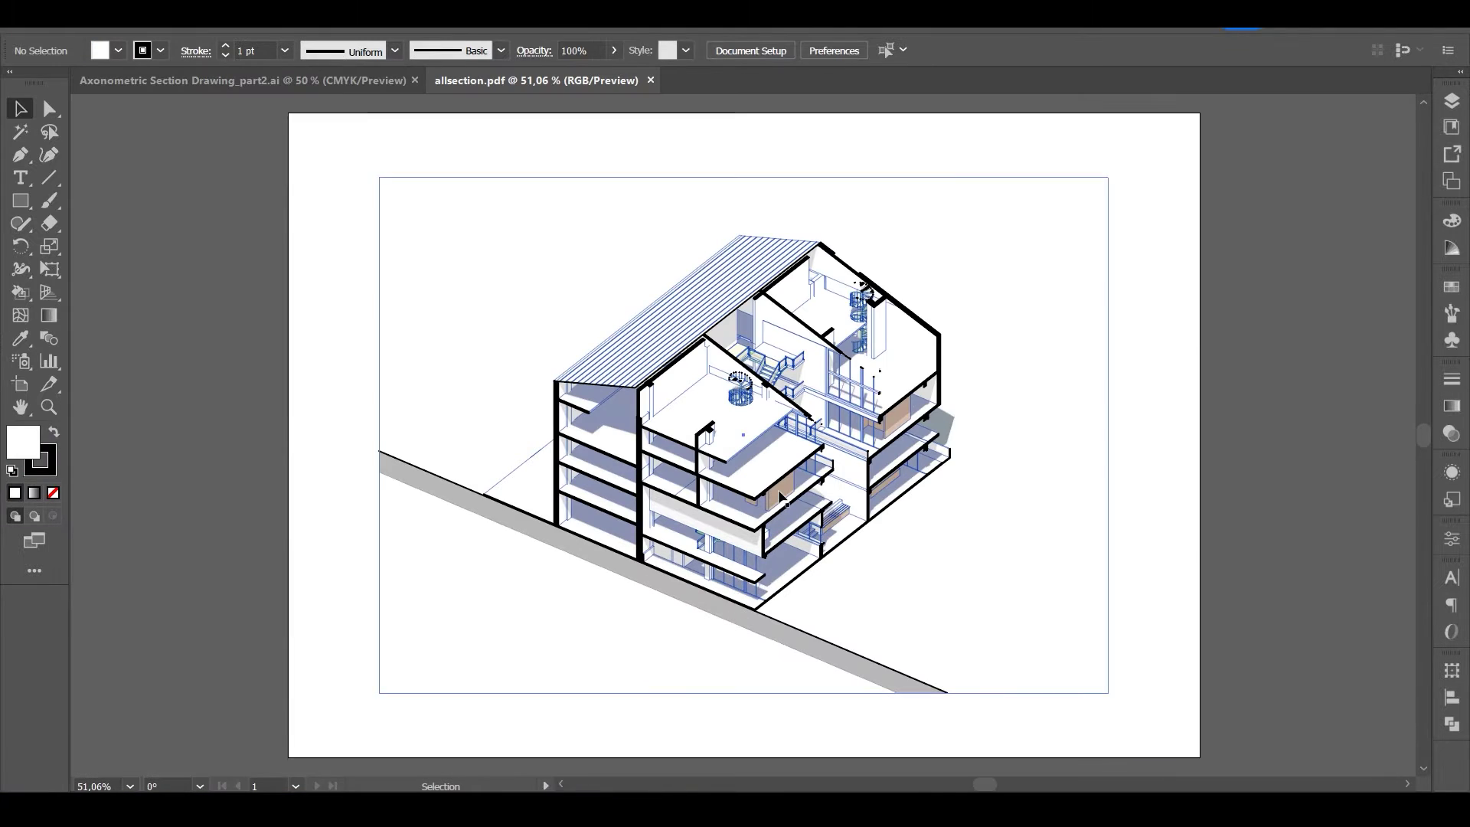
Release the clipping masks around the imported section drawing so its linework and shadow image can be selected separately.
right_click(776, 435)
left_click(957, 280)
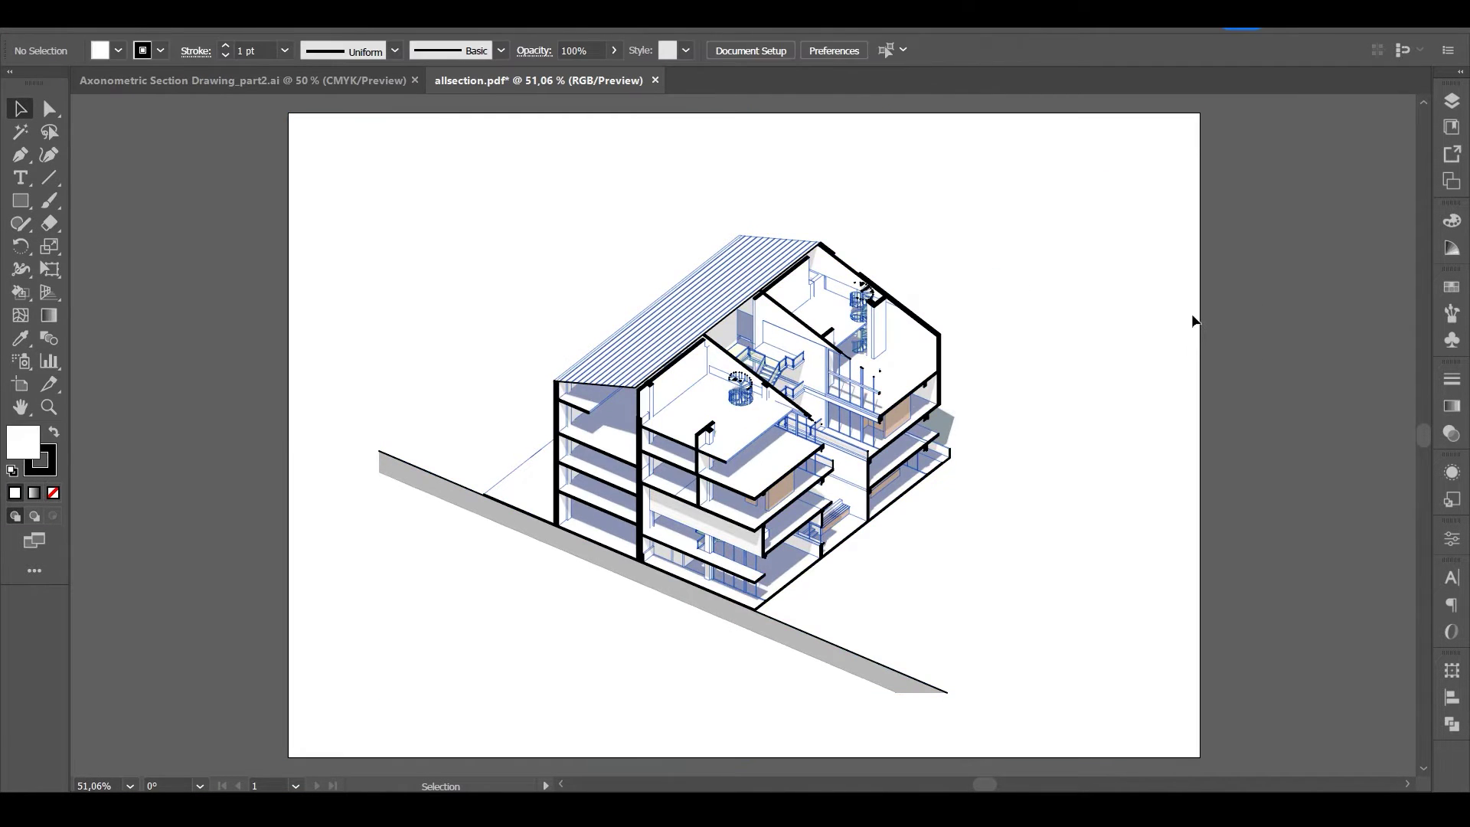
left_click(783, 377)
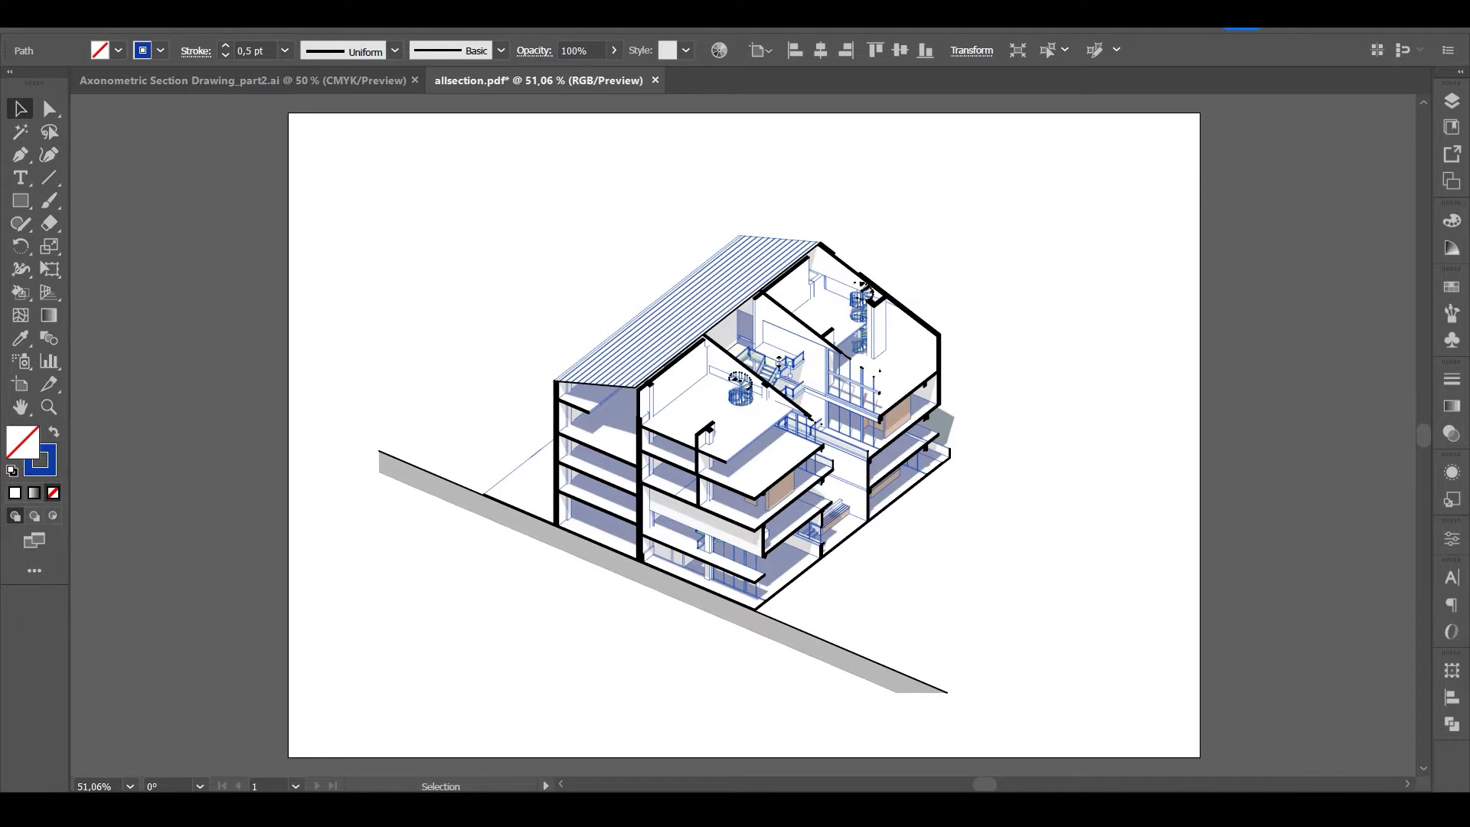
left_click(786, 345)
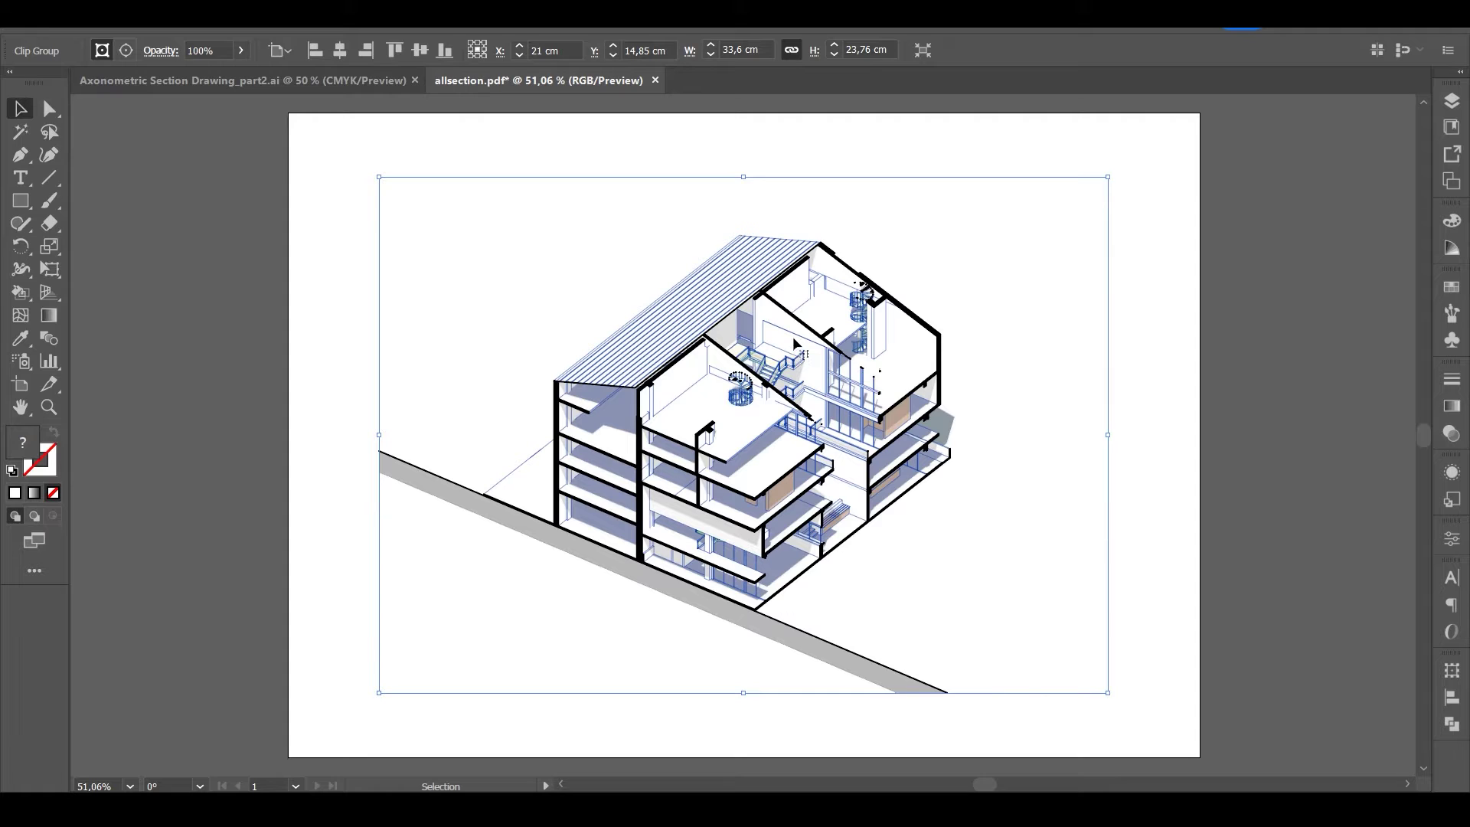
left_click(865, 172)
left_click(786, 341)
right_click(787, 341)
left_click(870, 557)
left_click(1118, 379)
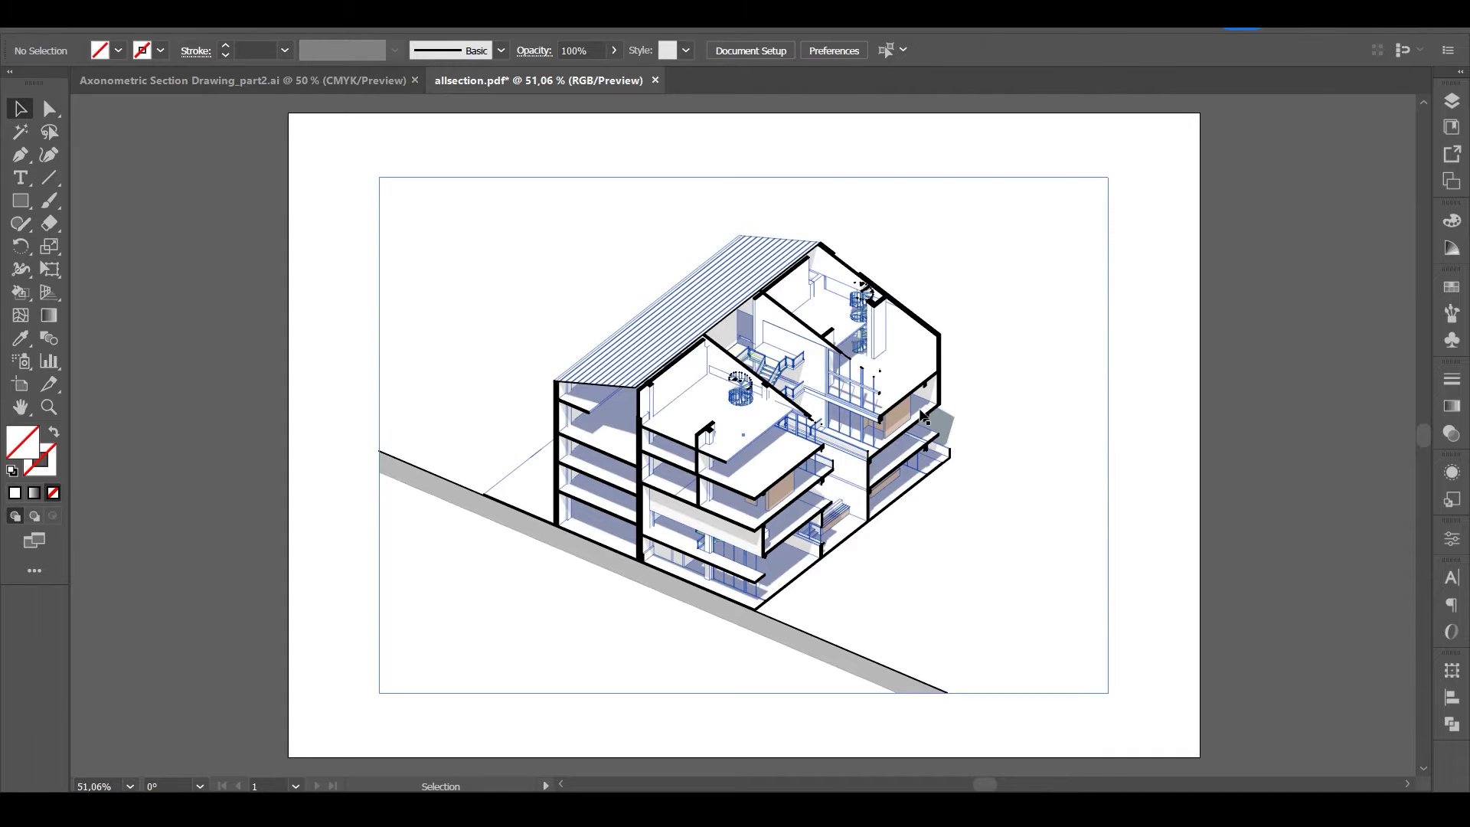
Image Trace the shadow image with the 3 Colors preset and expand the tracing into vector shapes.
left_click(928, 418)
left_click(548, 50)
left_click(588, 157)
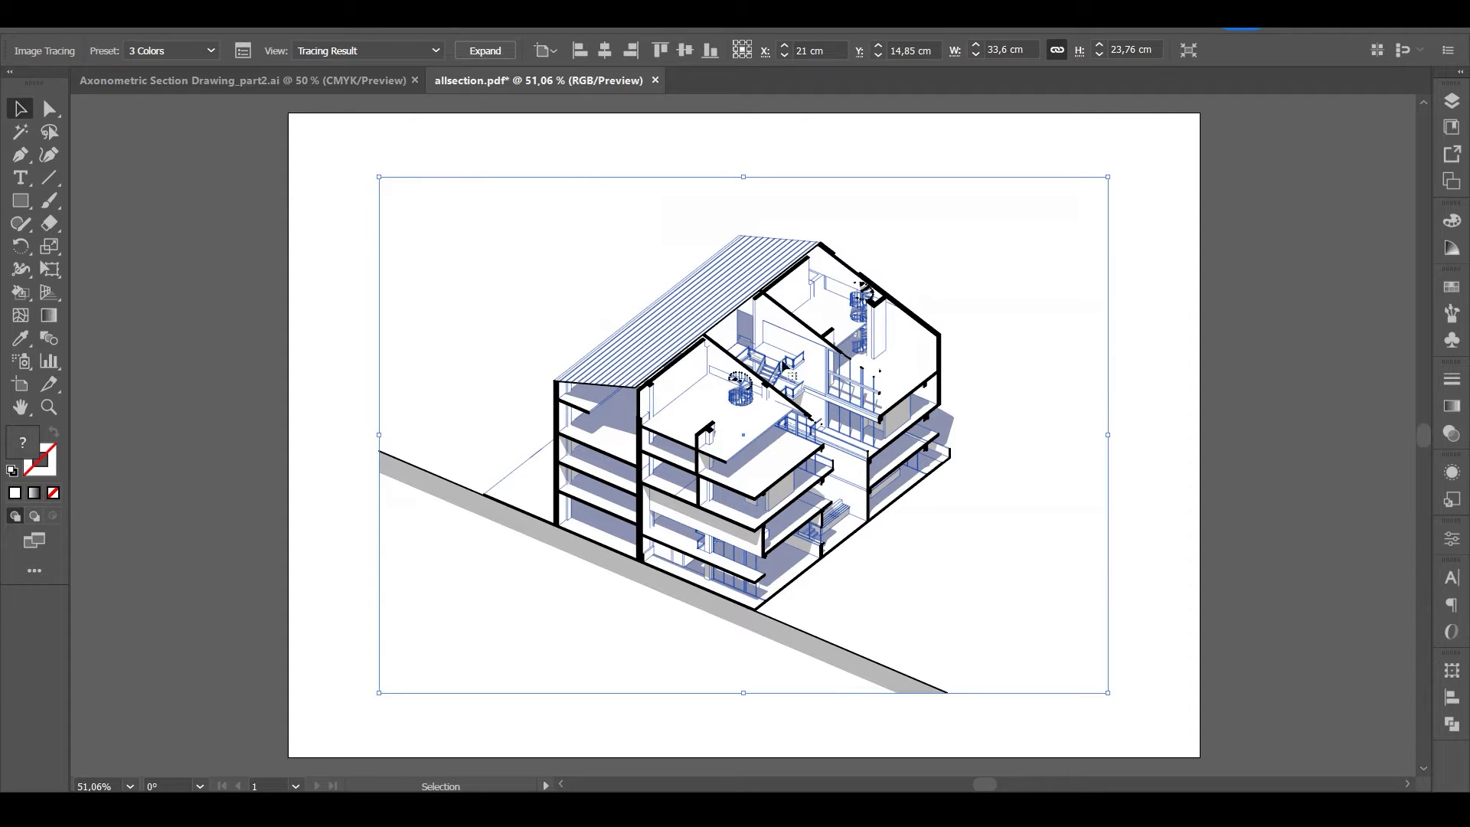
left_click(491, 51)
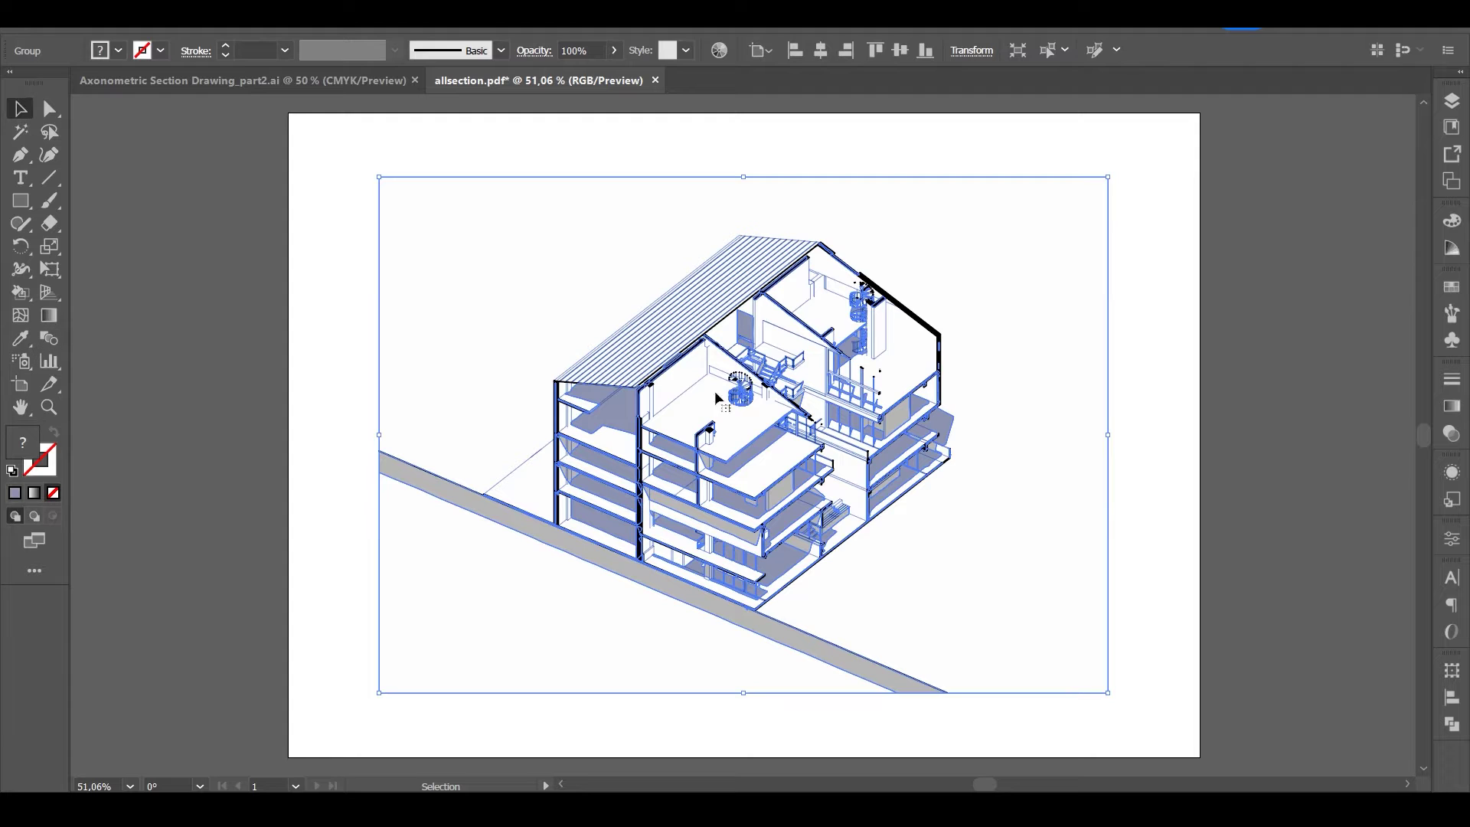
Isolate the traced group and delete all shapes that share the white fill colour.
double_click(750, 458)
key("a")
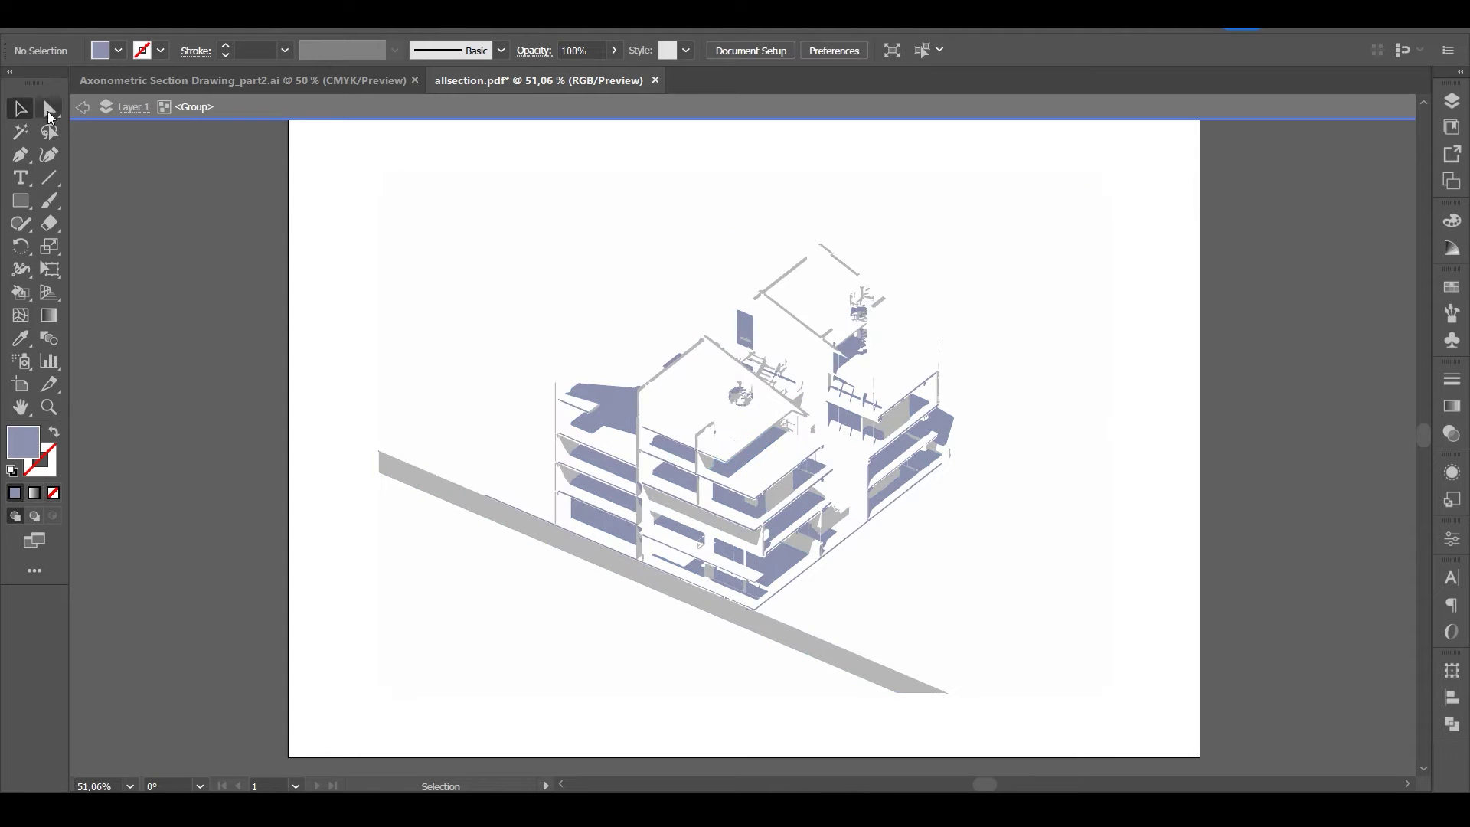
left_click(698, 377)
left_click(247, 19)
mouse_move(286, 176)
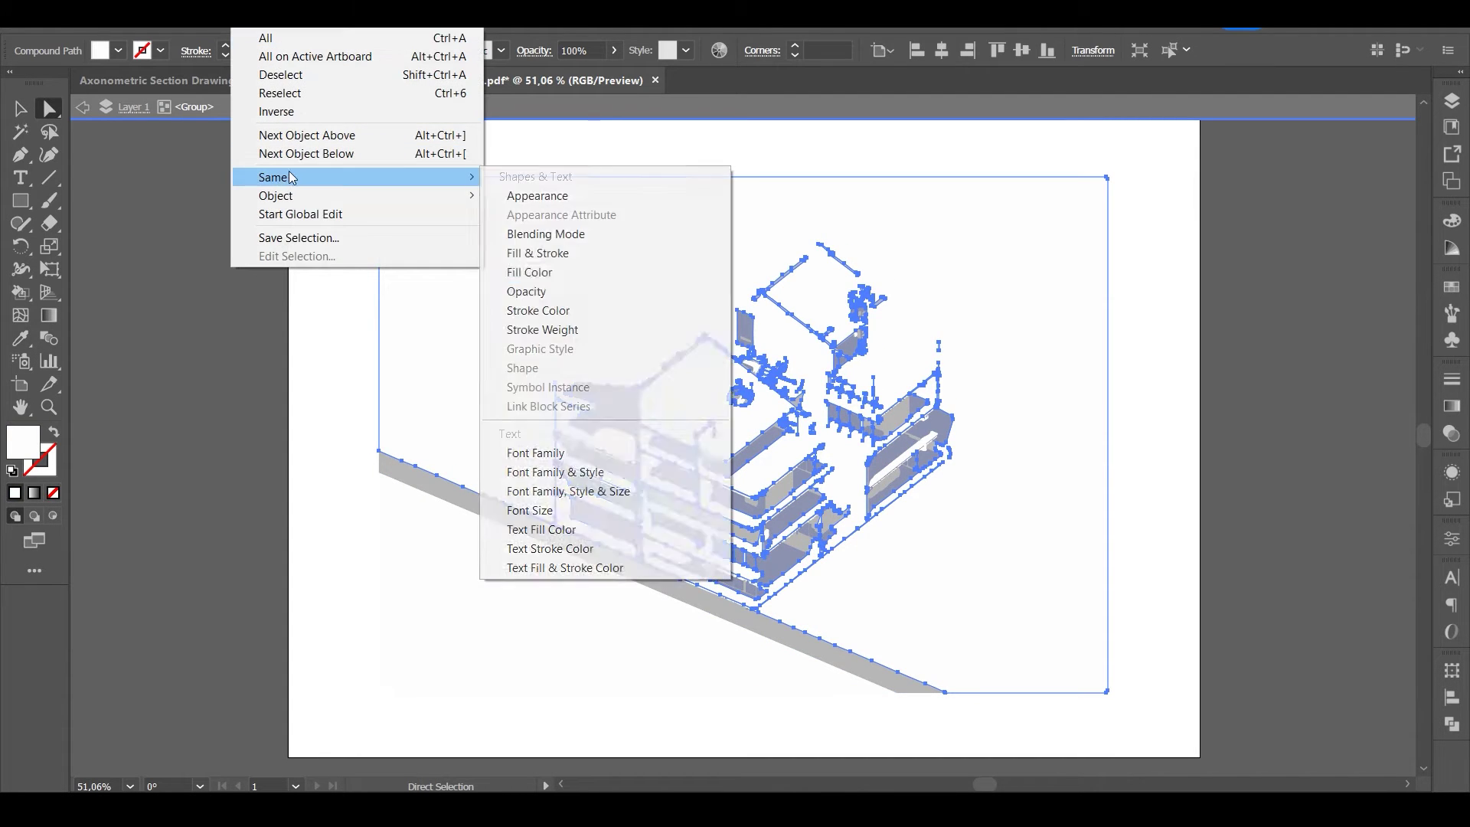
left_click(537, 274)
key("Delete")
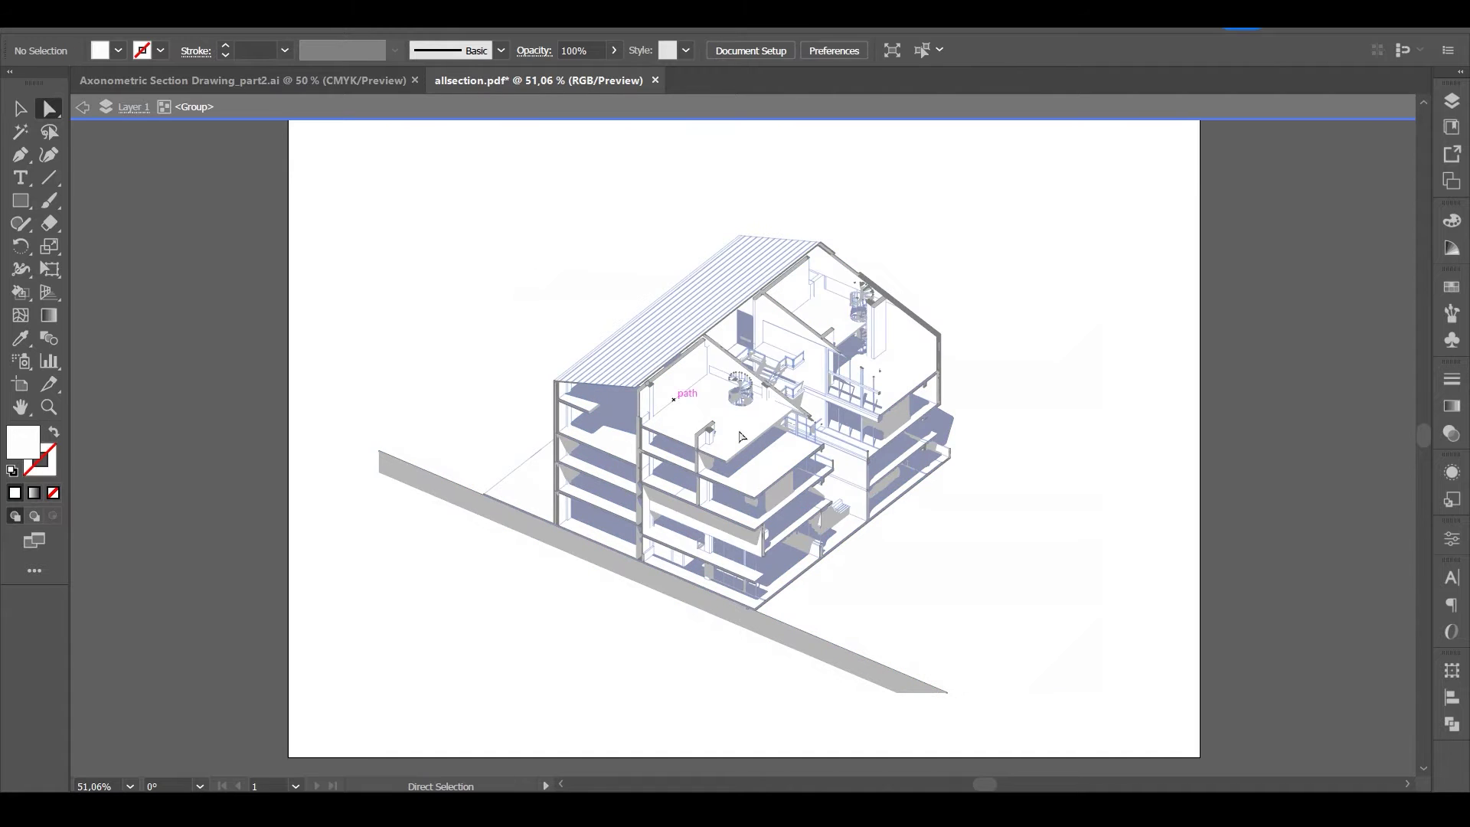
Delete all traced shapes that share the grey fill colour and leave isolation mode.
left_click(785, 499)
left_click(247, 14)
mouse_move(279, 173)
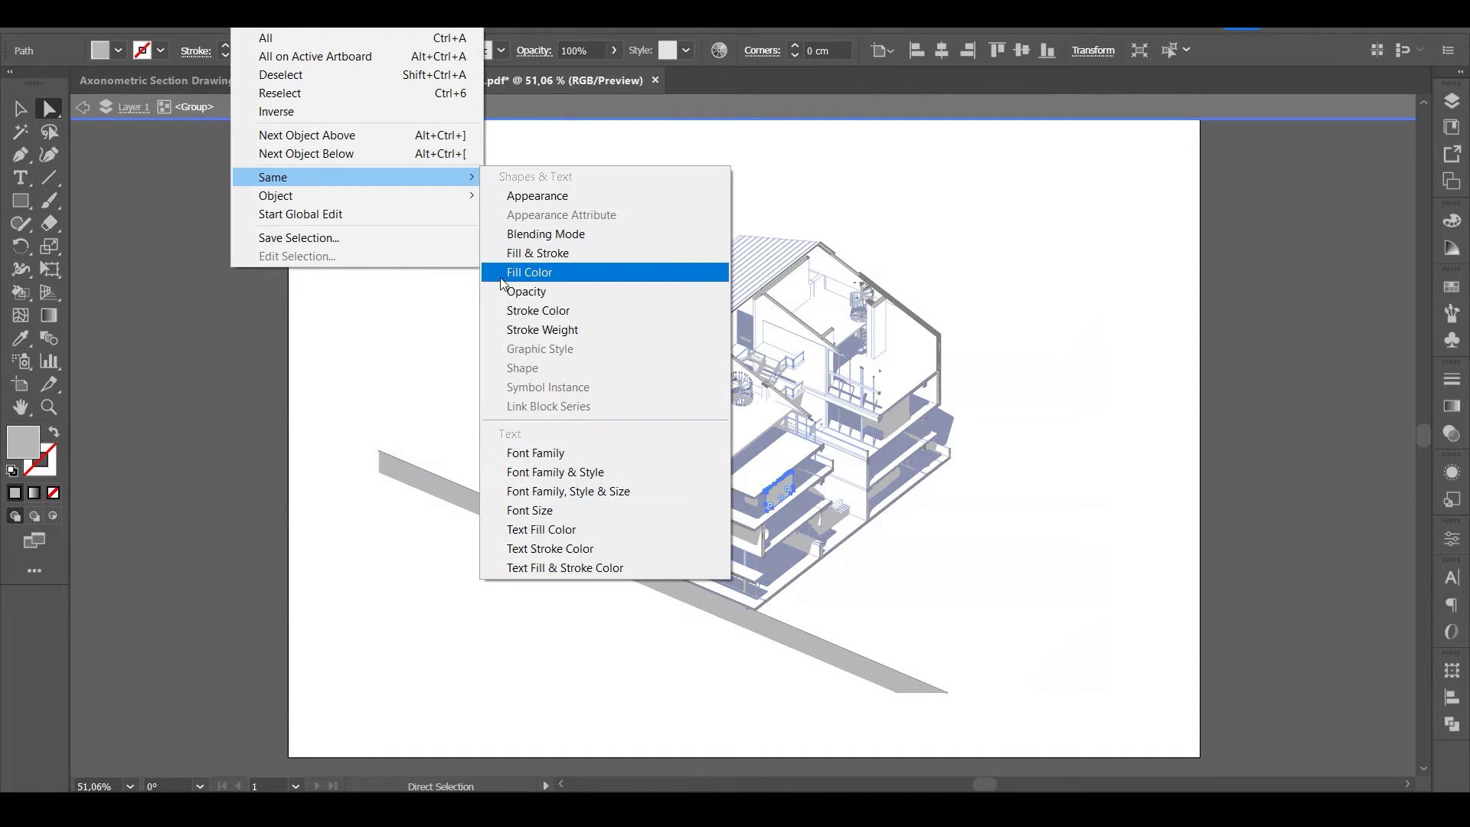
left_click(500, 277)
key("Delete")
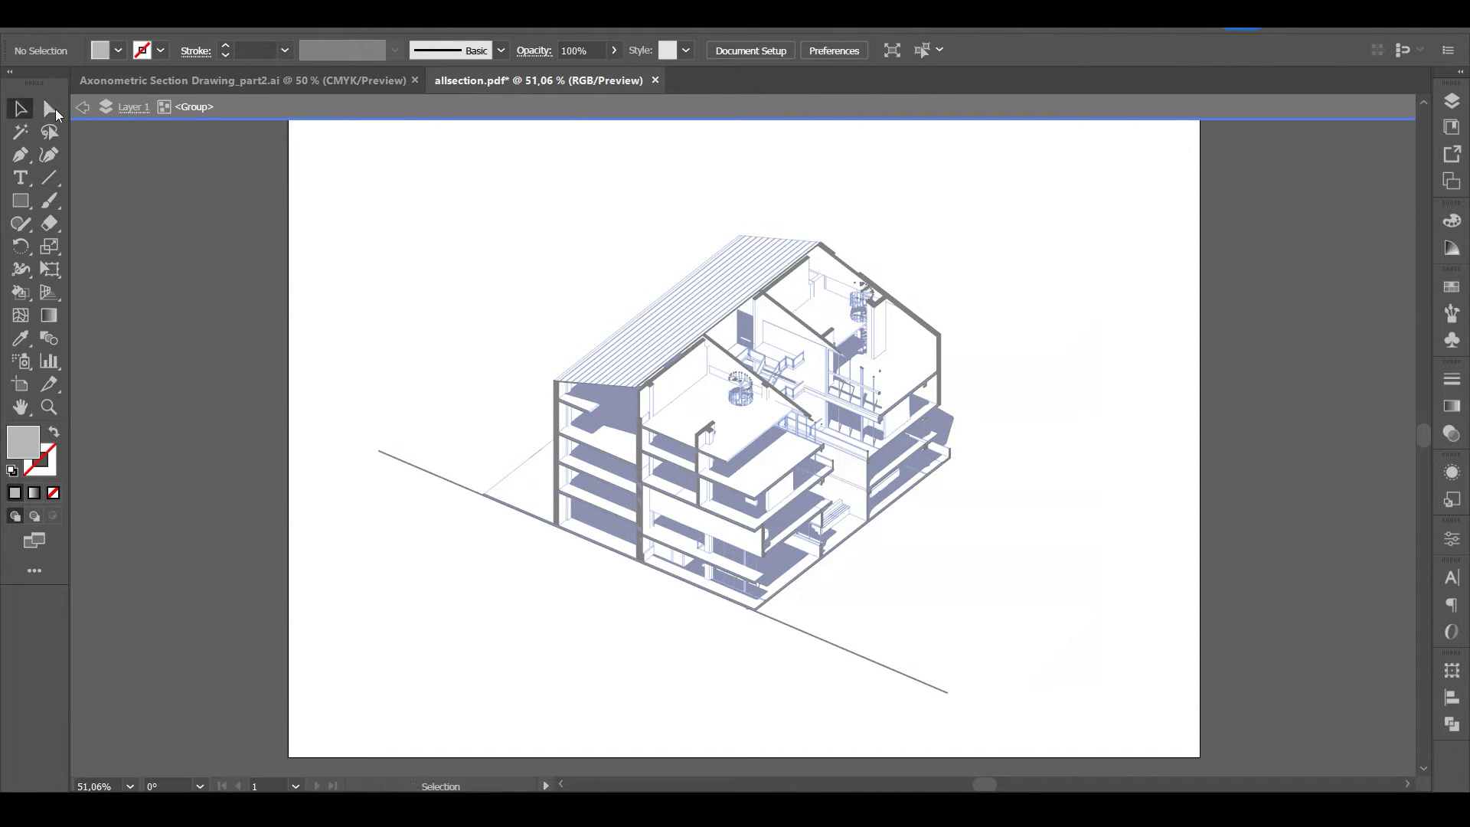
double_click(1034, 262)
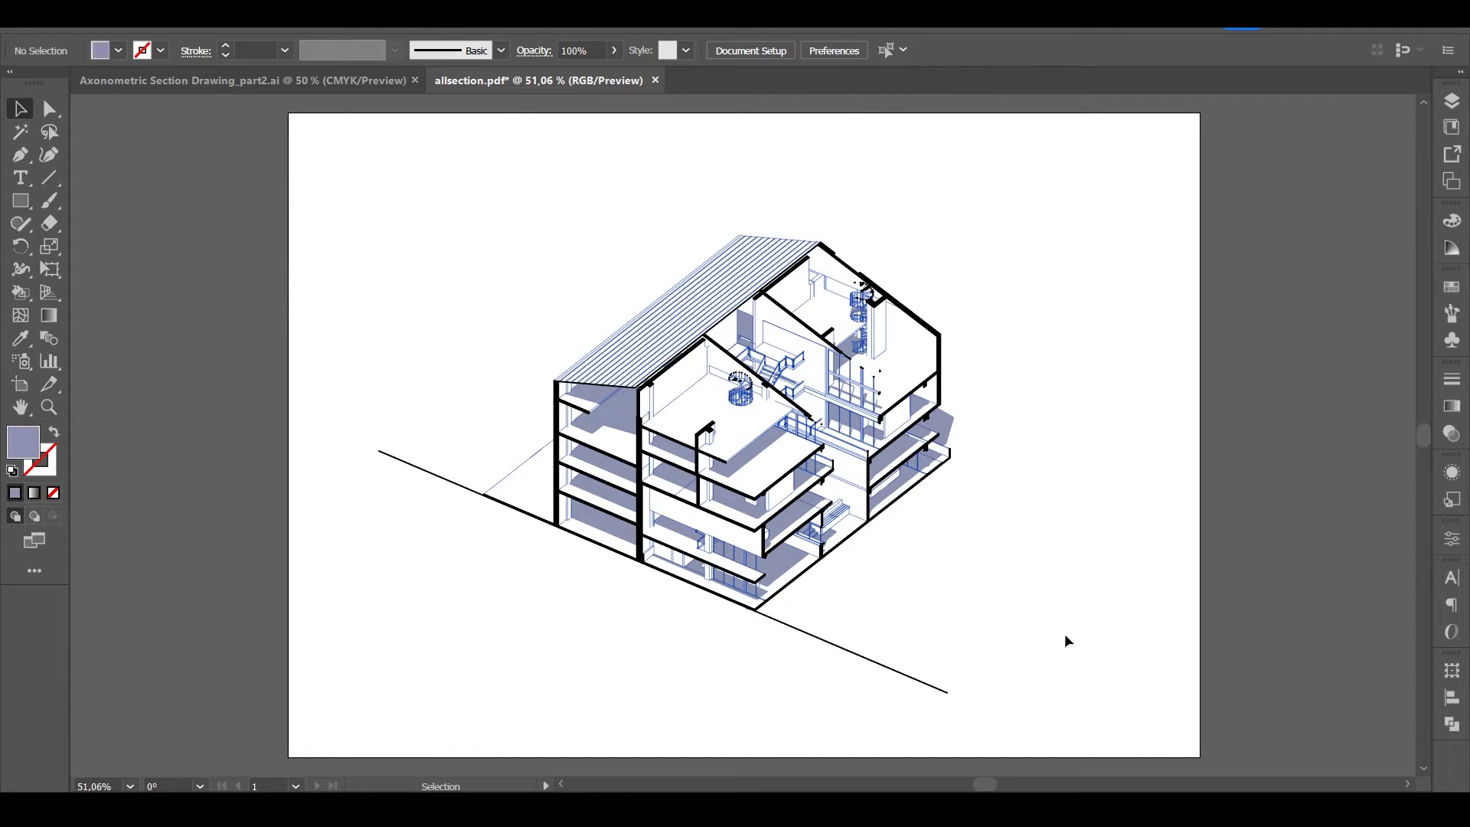
Delete the two outer ground line segments that extend beyond the building's base on both sides.
left_click(852, 655)
key("Delete")
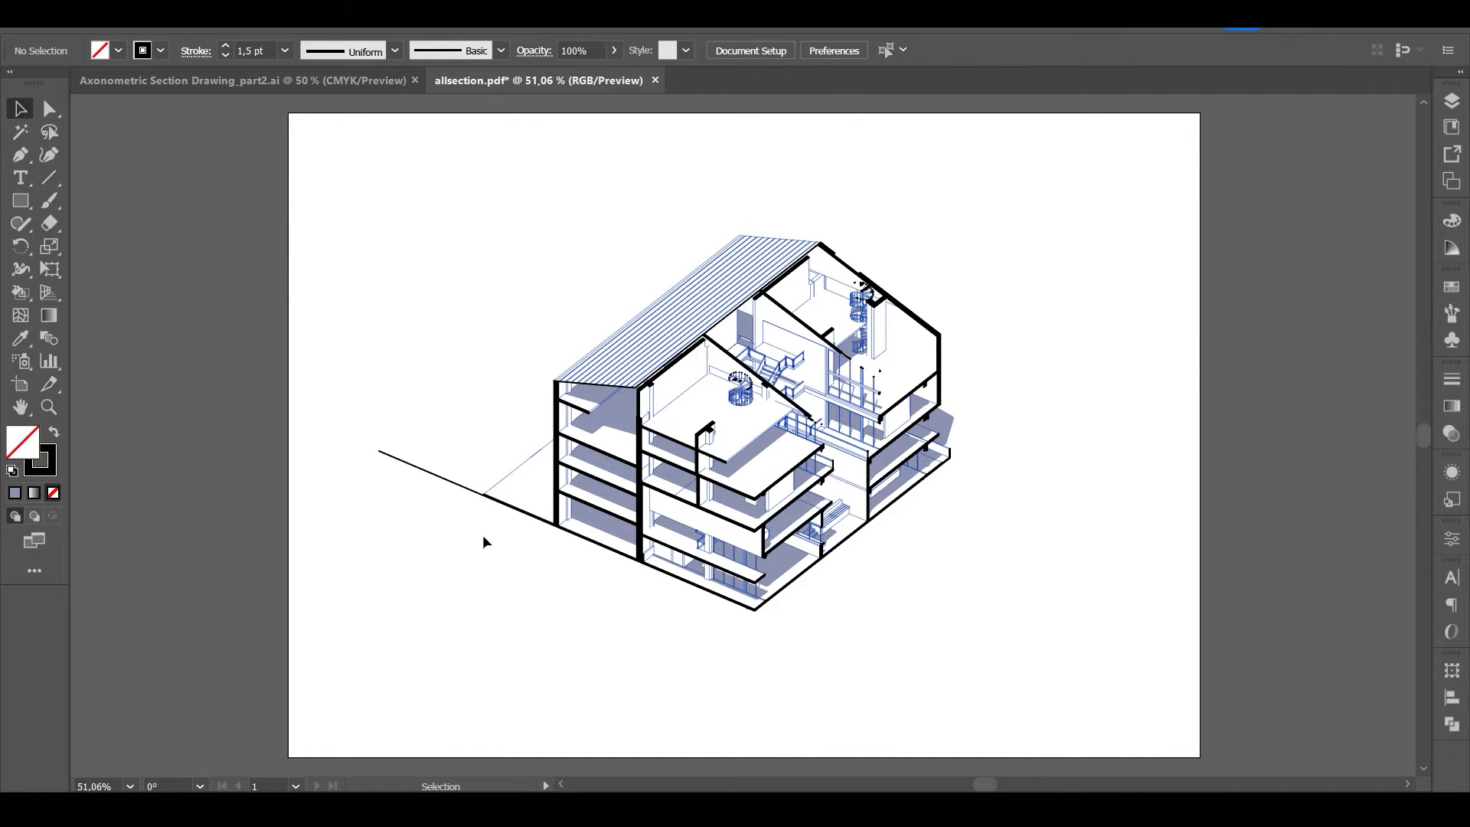
left_click_drag(484, 537, 455, 453)
left_click(501, 529)
left_click(444, 478)
key("Delete")
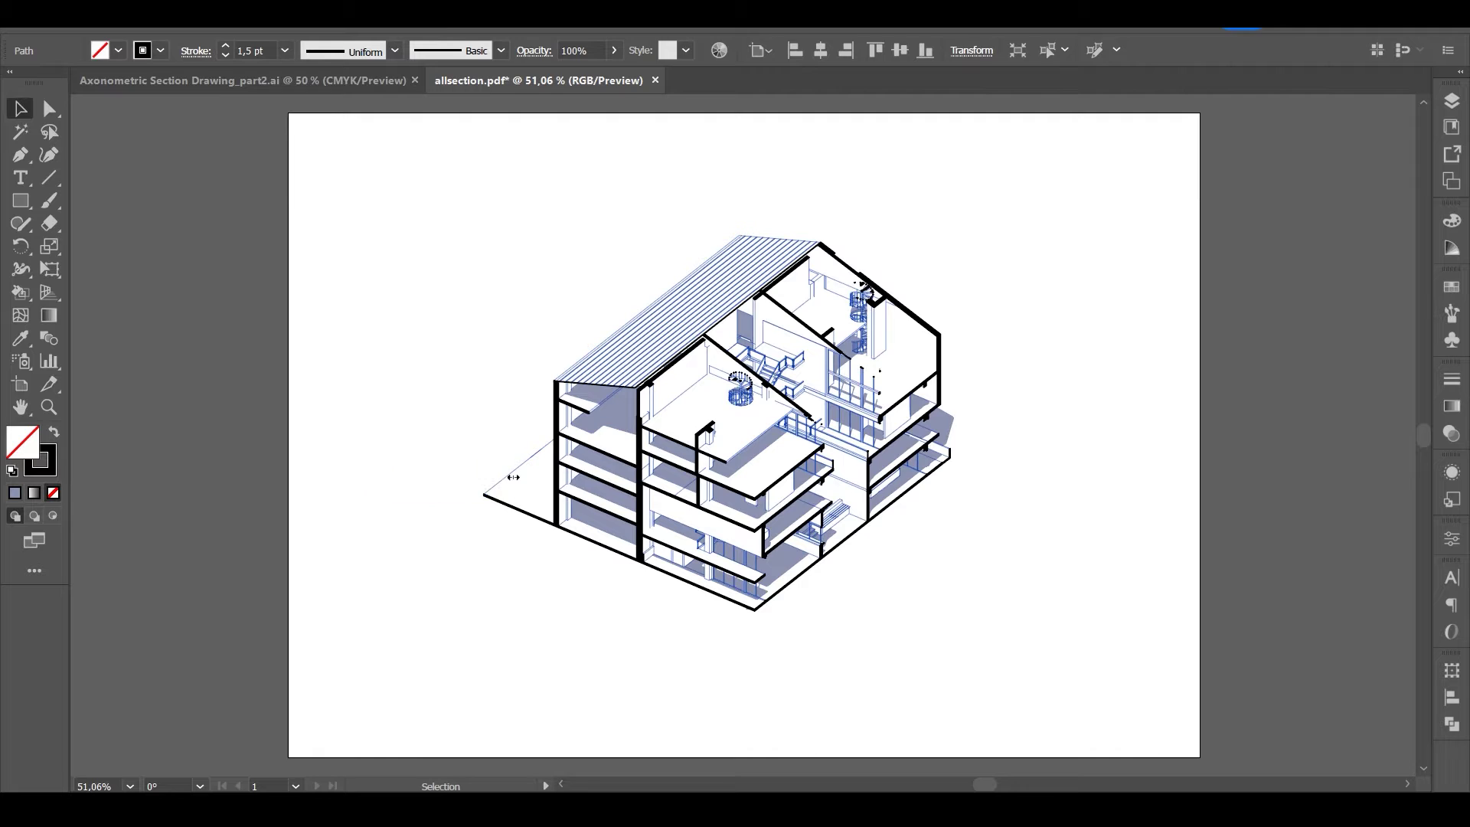
Delete the pieces of the thin line running from the ground line's end to the building's side wall.
left_click(510, 475)
key("Delete")
left_click(506, 503)
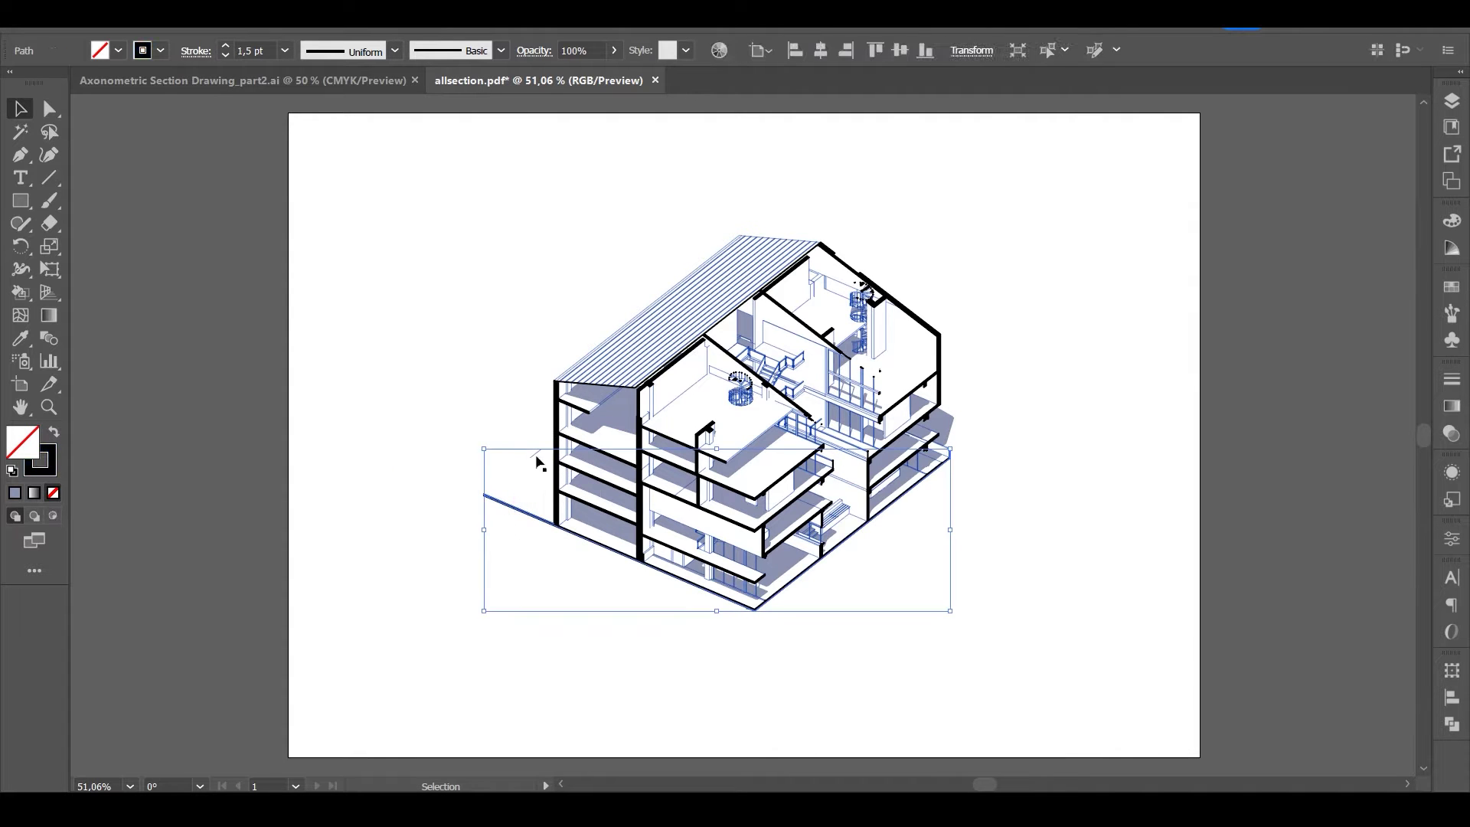
left_click(536, 454)
key("Delete")
Select all of the building's linework and group it.
left_click(707, 360)
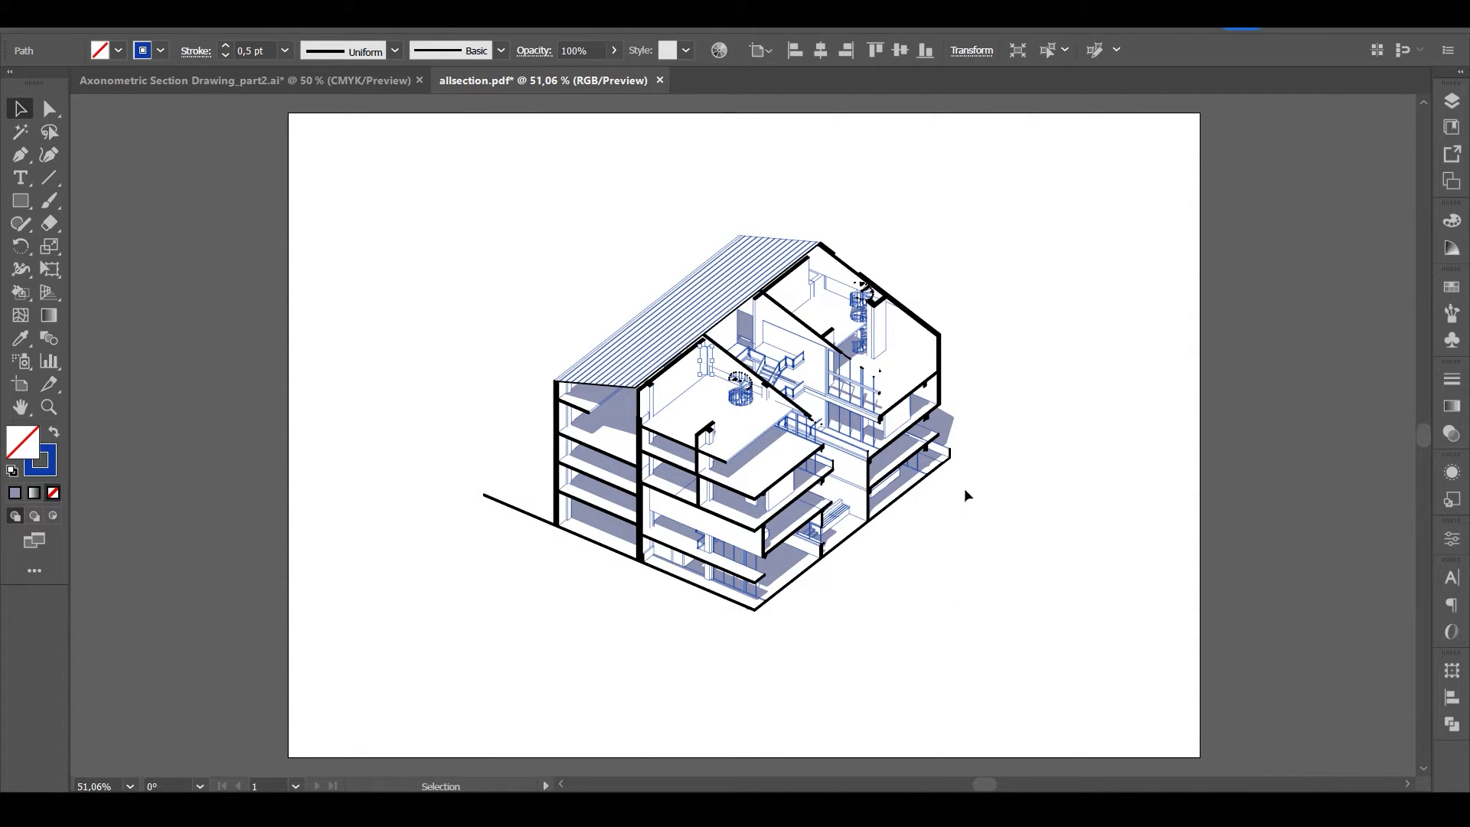
left_click_drag(1048, 671, 468, 209)
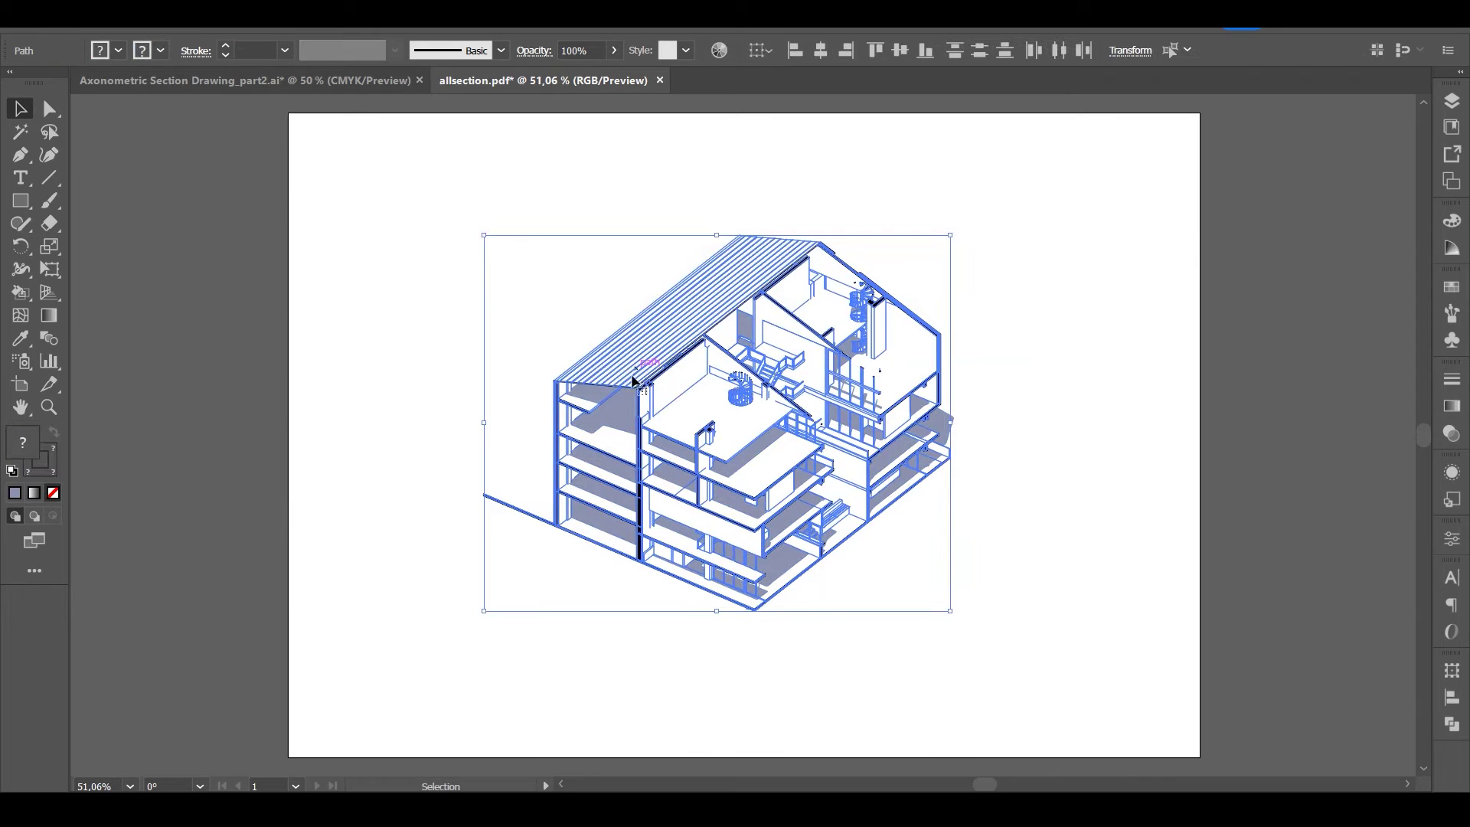
right_click(642, 377)
left_click(711, 552)
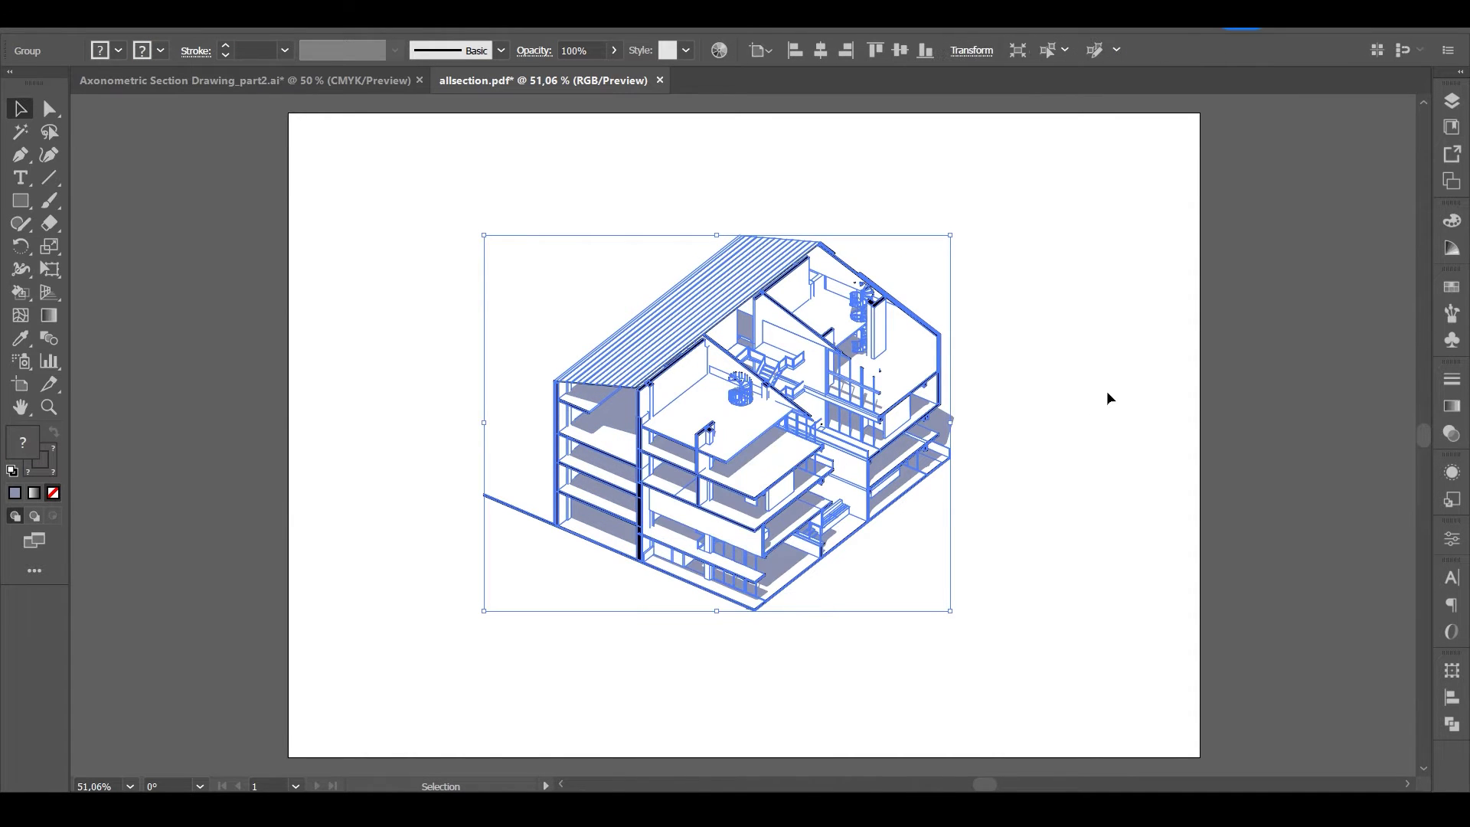
left_click(1053, 389)
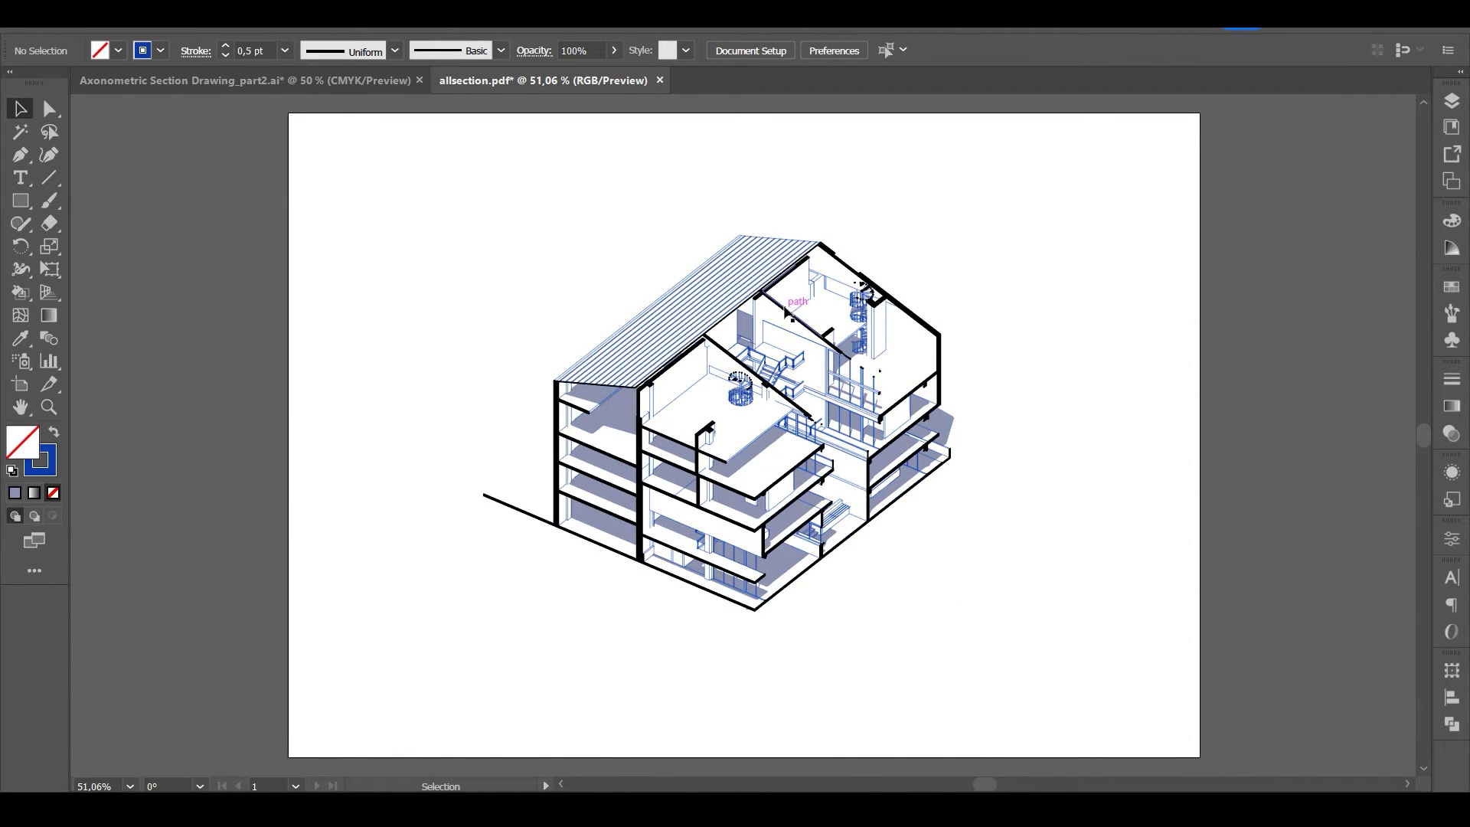
Set the building line group's stroke to white with a 0.25 pt weight.
left_click(786, 311)
double_click(40, 459)
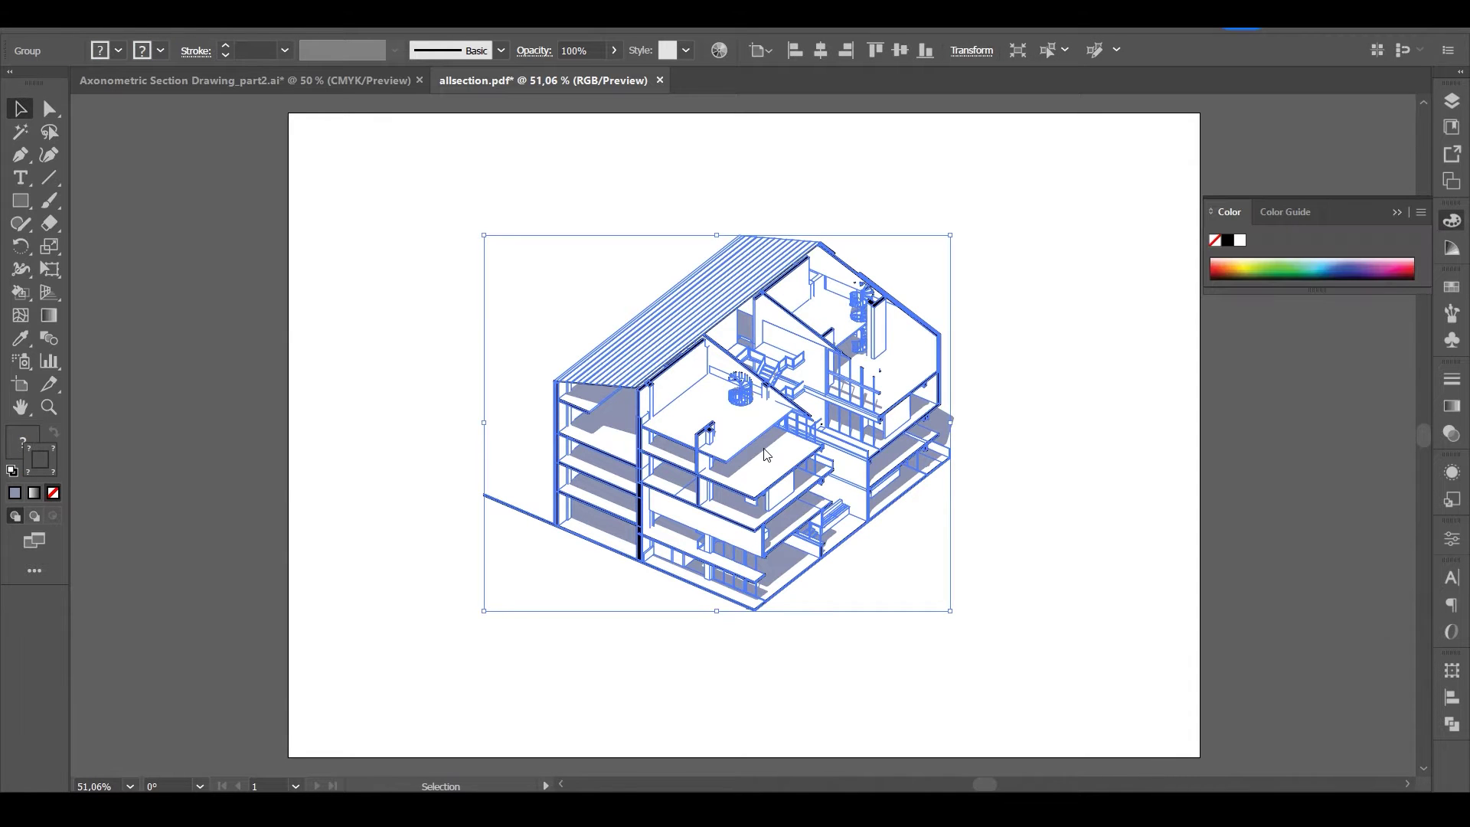
left_click_drag(883, 374, 882, 332)
left_click(1317, 342)
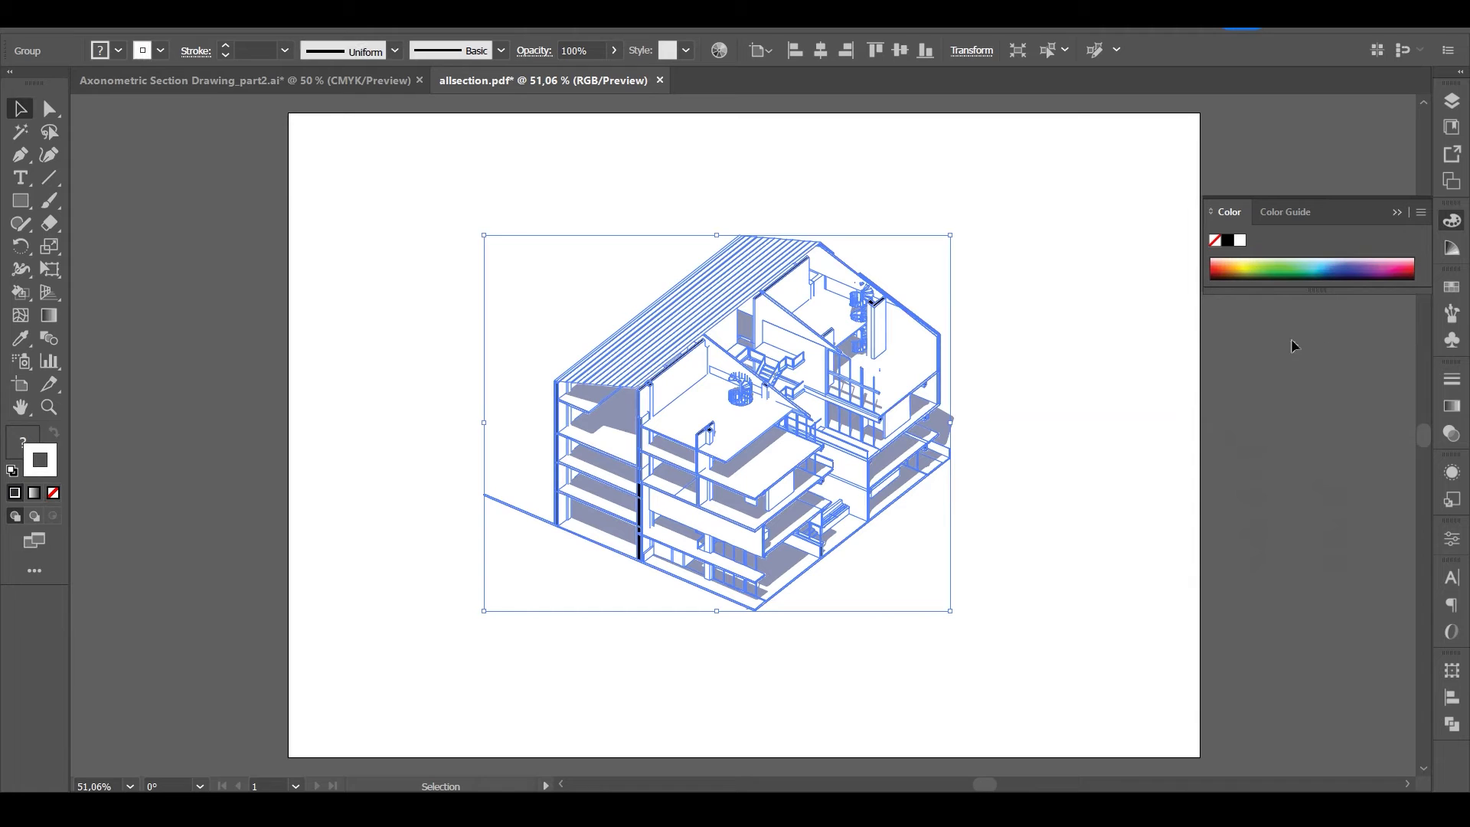
left_click(289, 52)
left_click(302, 68)
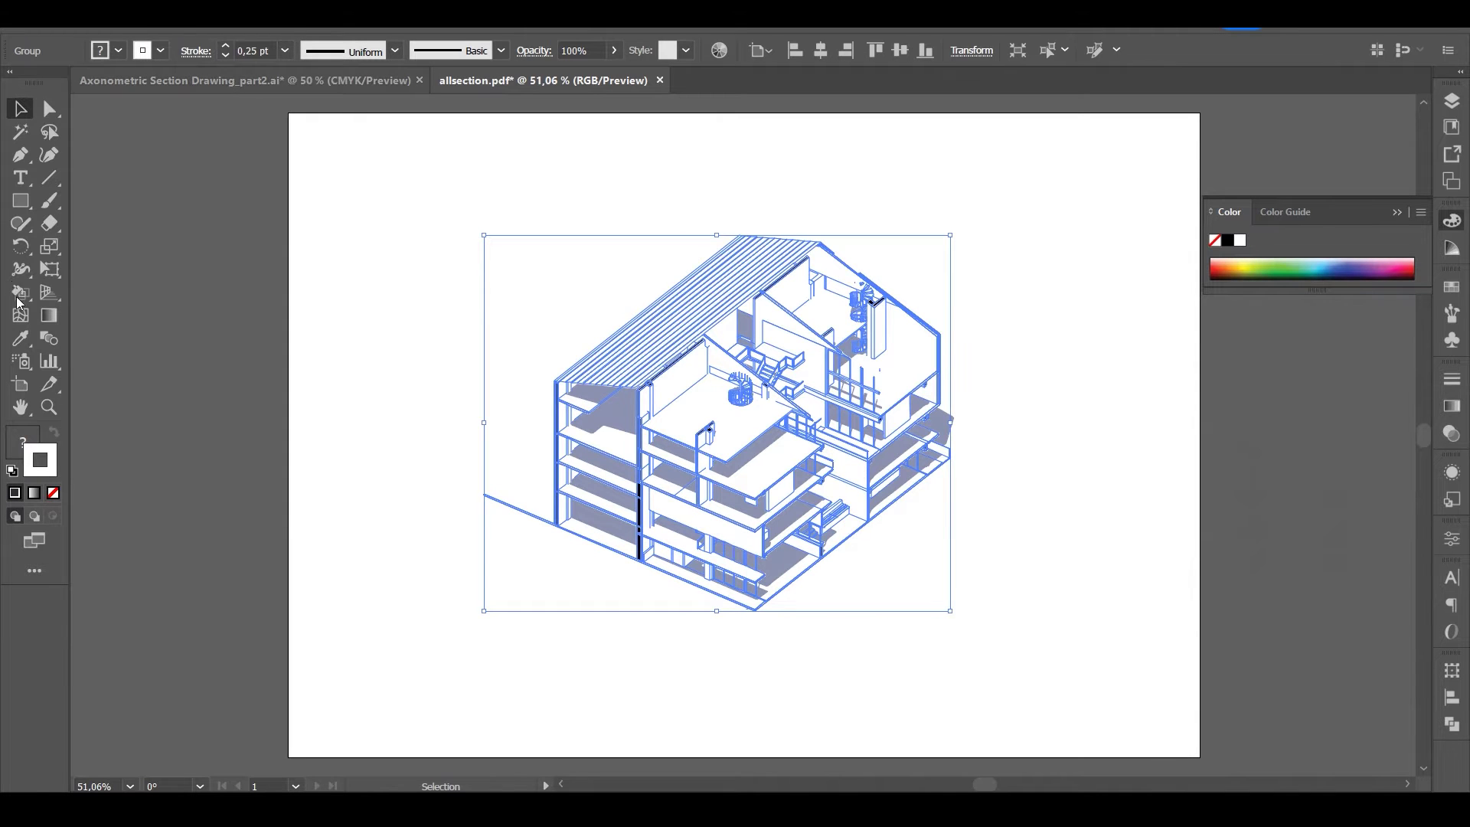
Convert the building line group into a Live Paint group and deselect it.
left_click(21, 292)
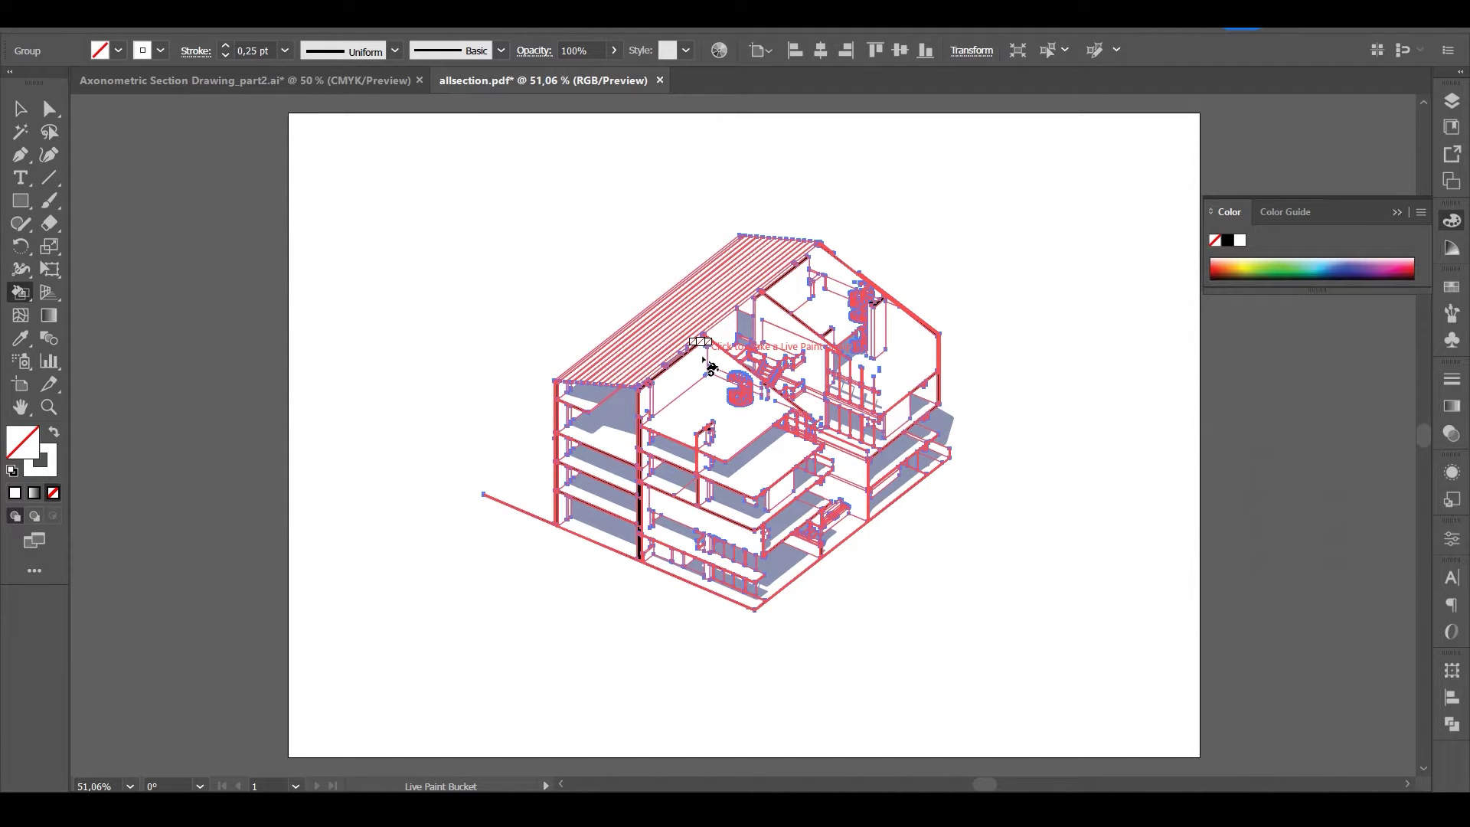
left_click(693, 391)
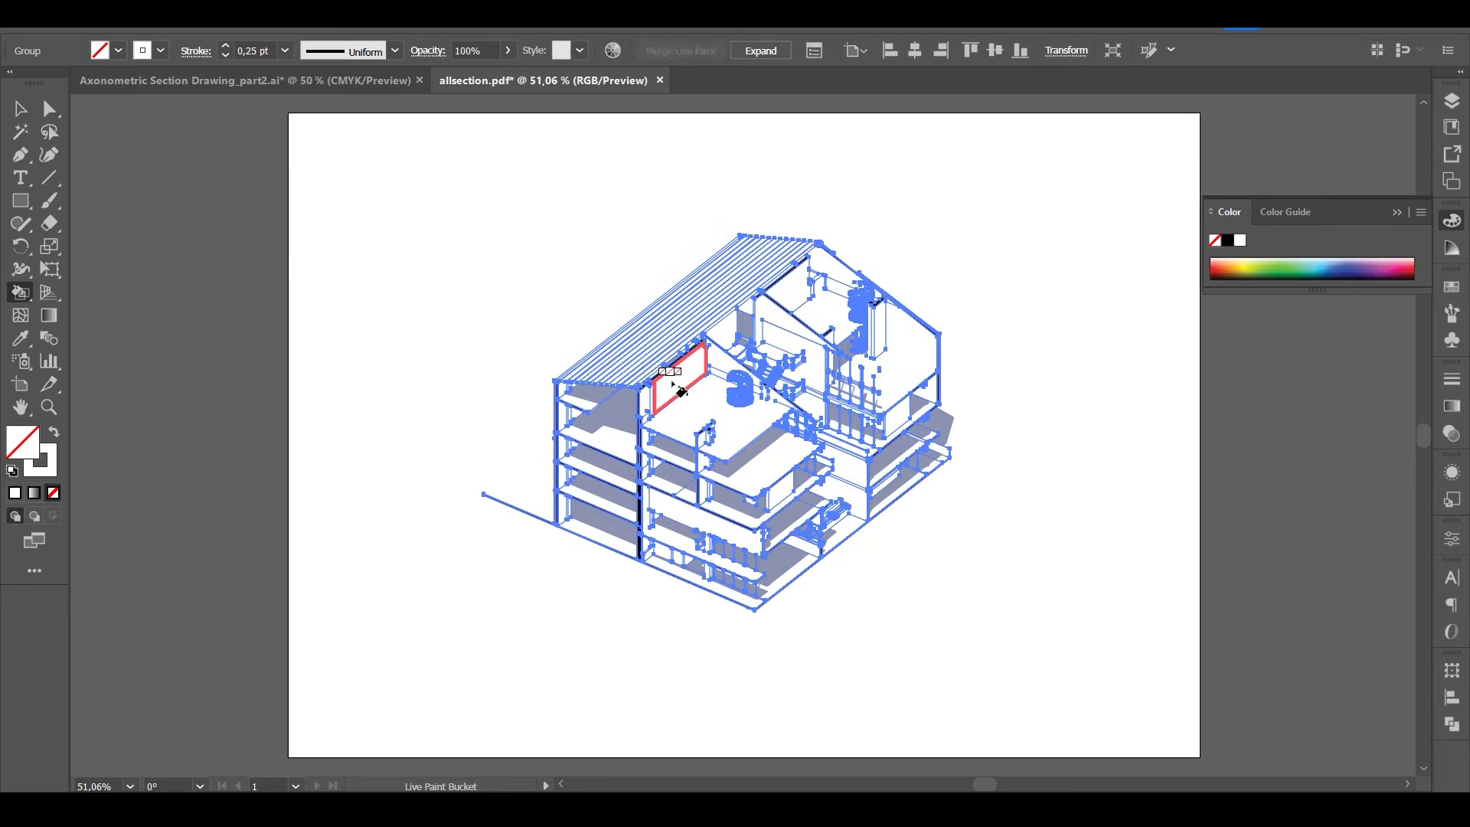
key("ctrl+shift+a")
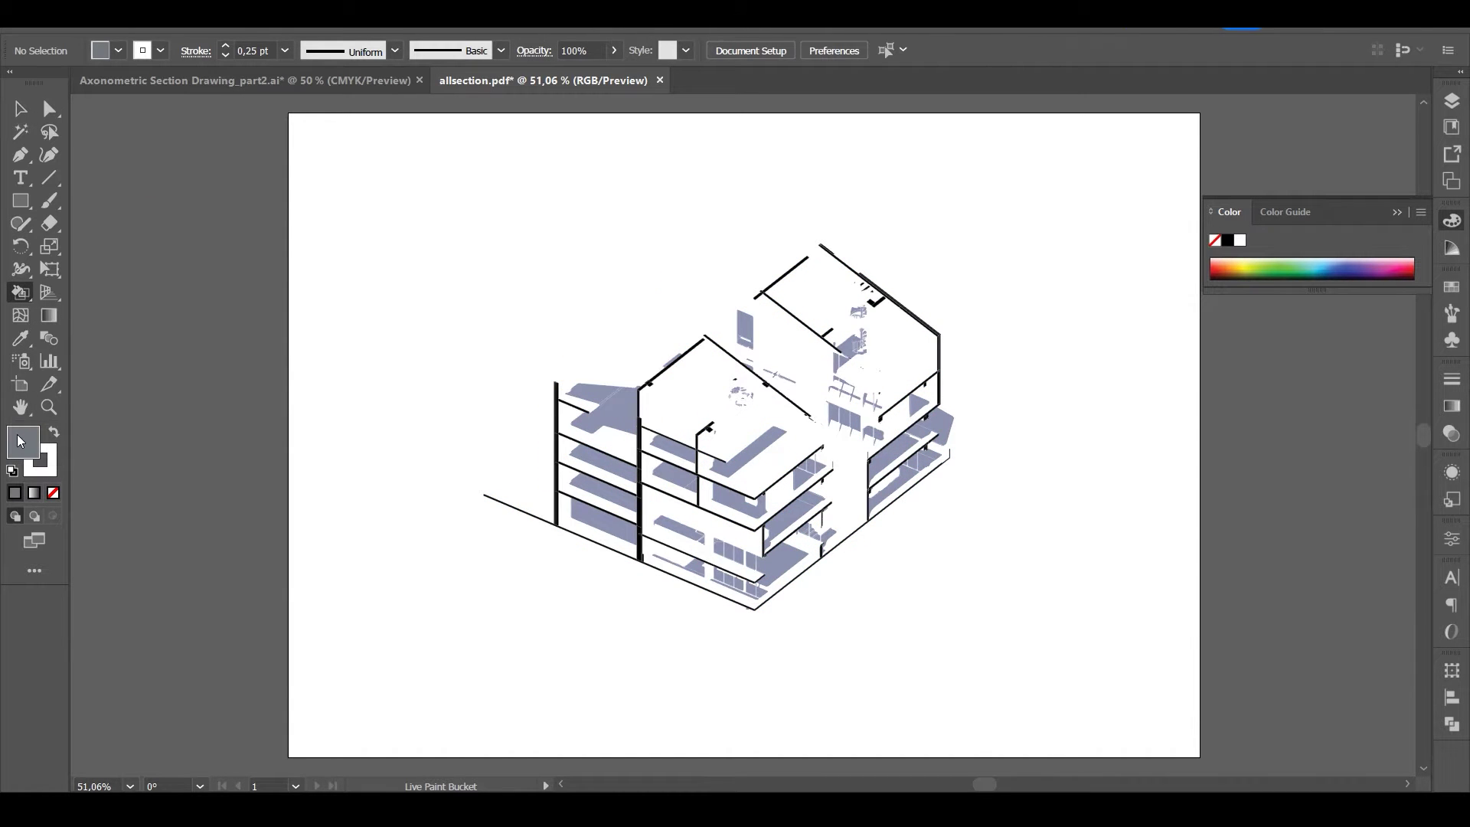
Set the fill to light grey and paint all faces of the building with the Live Paint Bucket.
double_click(21, 443)
key("ctrl+v")
left_click(1318, 340)
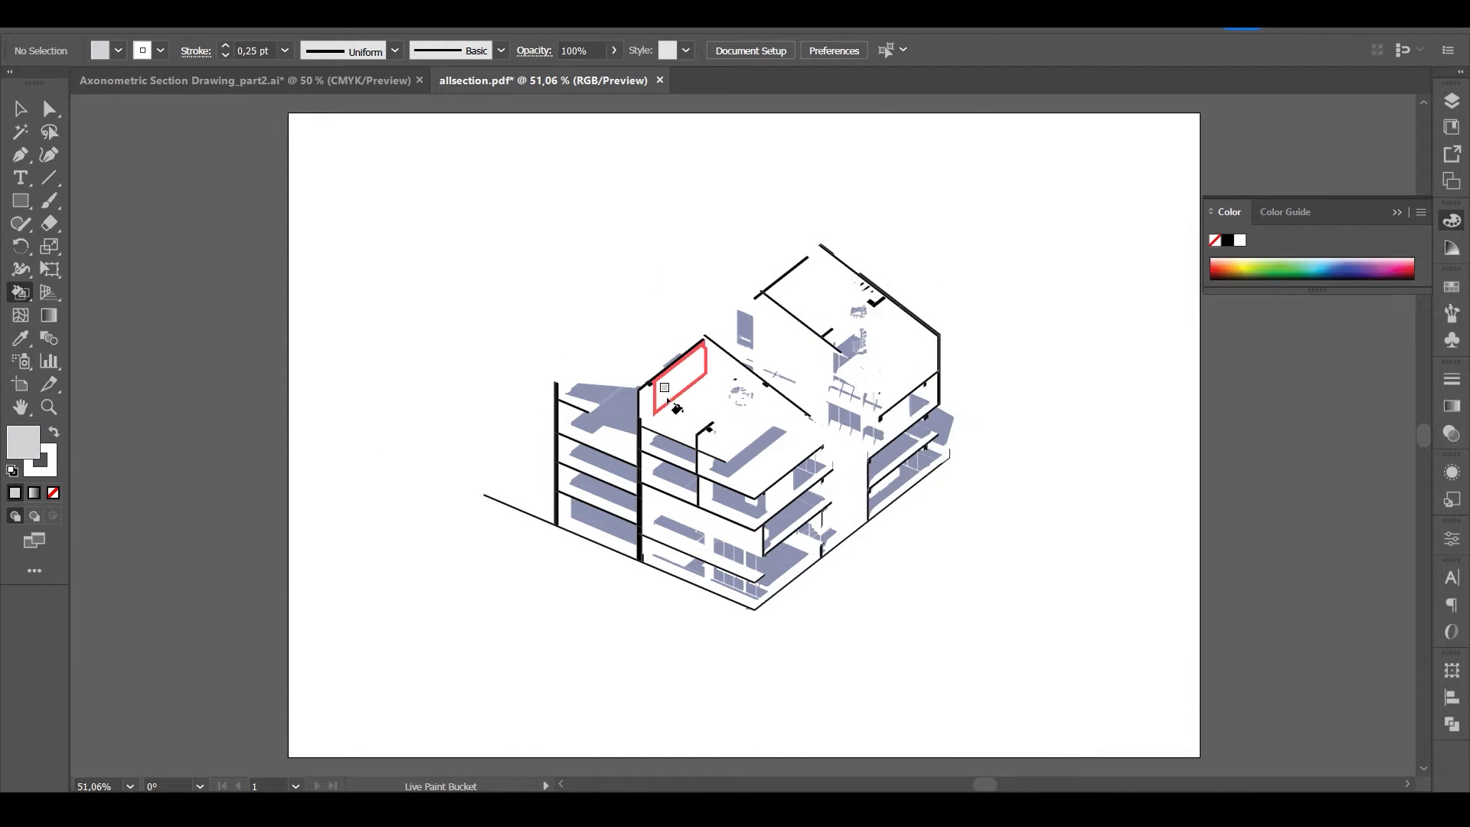
left_click(668, 400)
key("v")
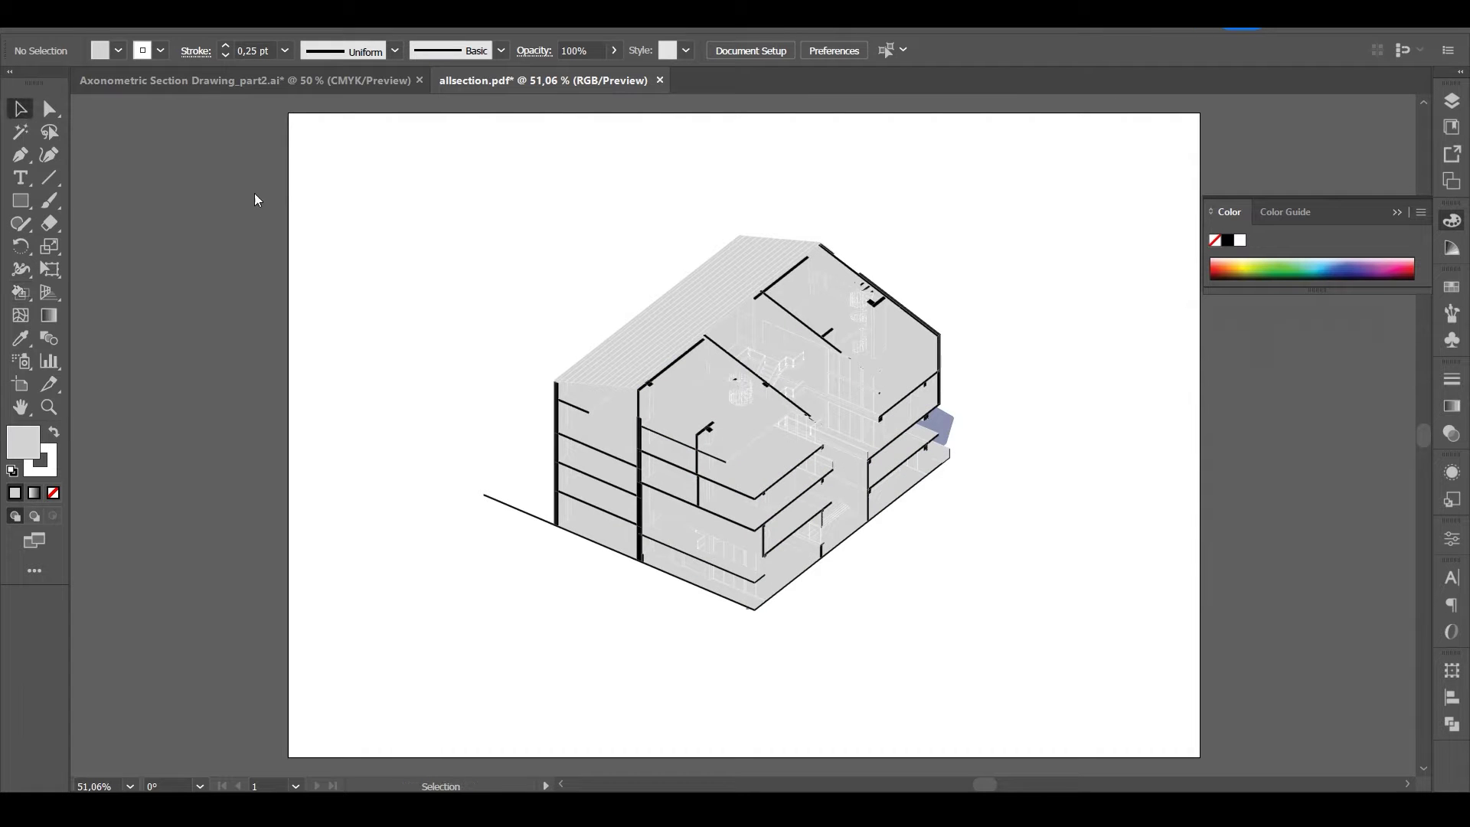
Send the light grey Live Paint group backward behind the traced shadows.
right_click(696, 341)
mouse_move(766, 623)
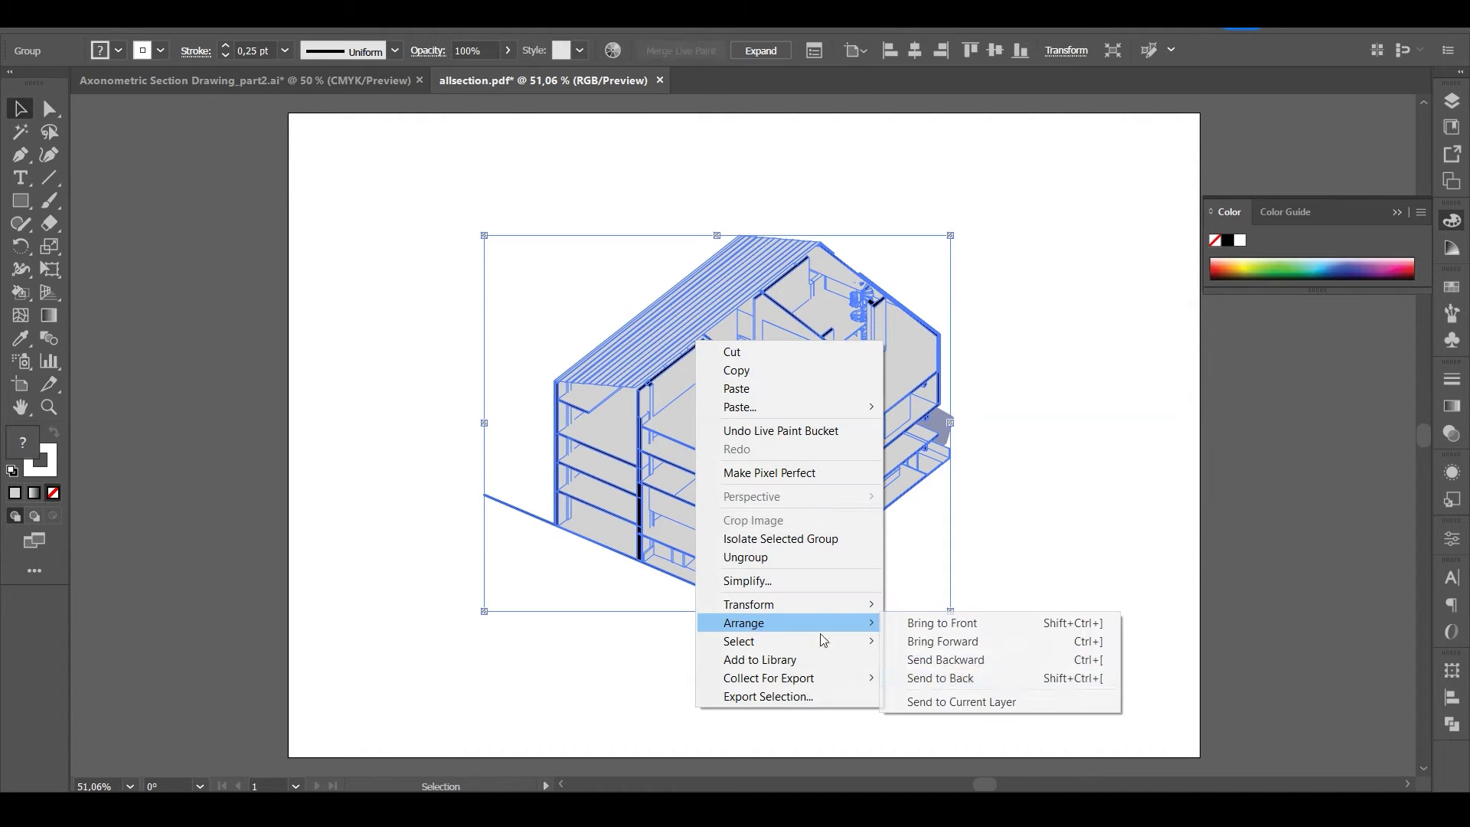
left_click(949, 658)
left_click(1073, 562)
Fill the traced shadow group with near-black, set its opacity to 40%, and deselect it.
left_click(761, 450)
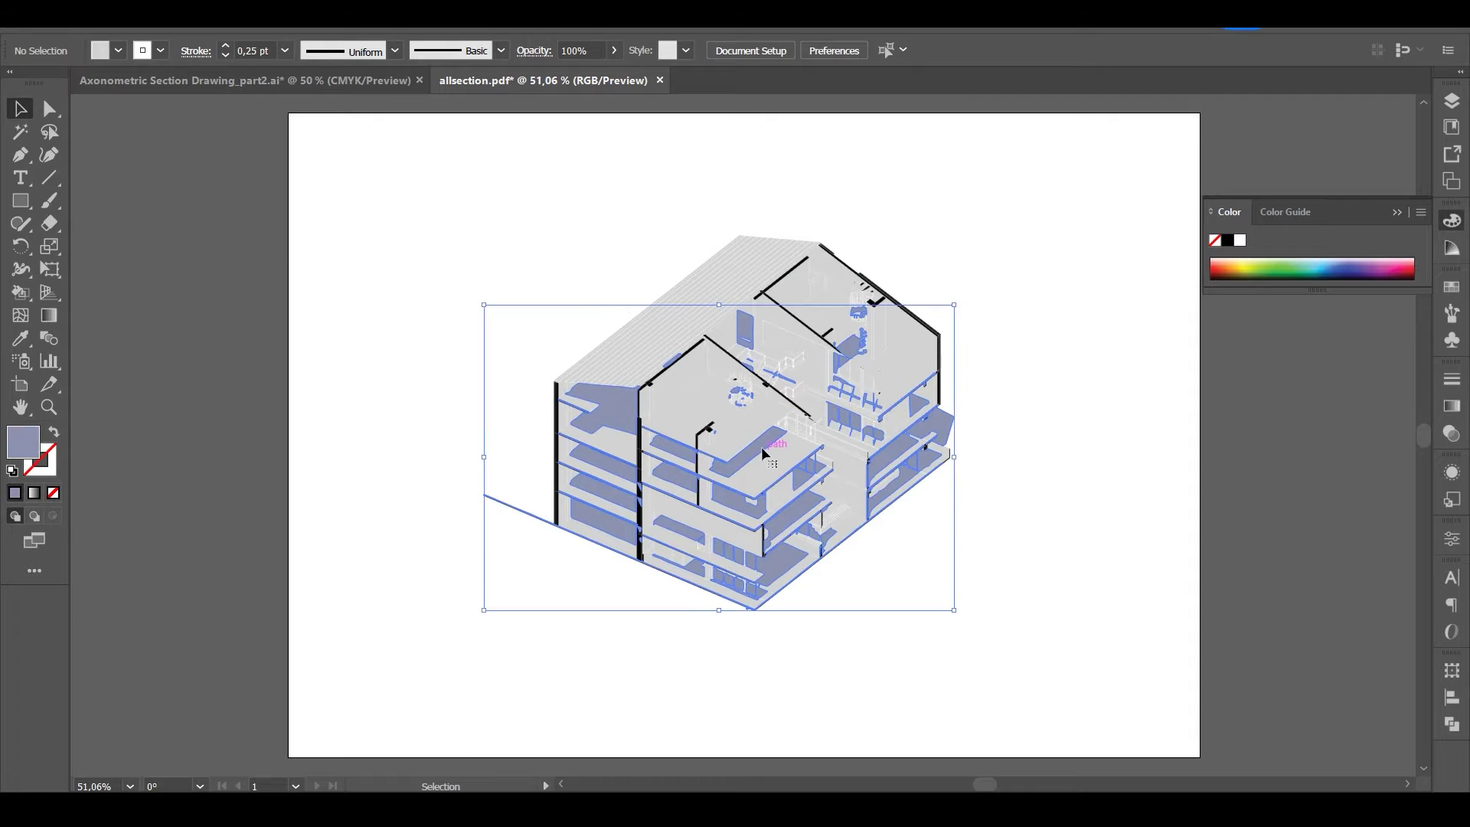
double_click(16, 447)
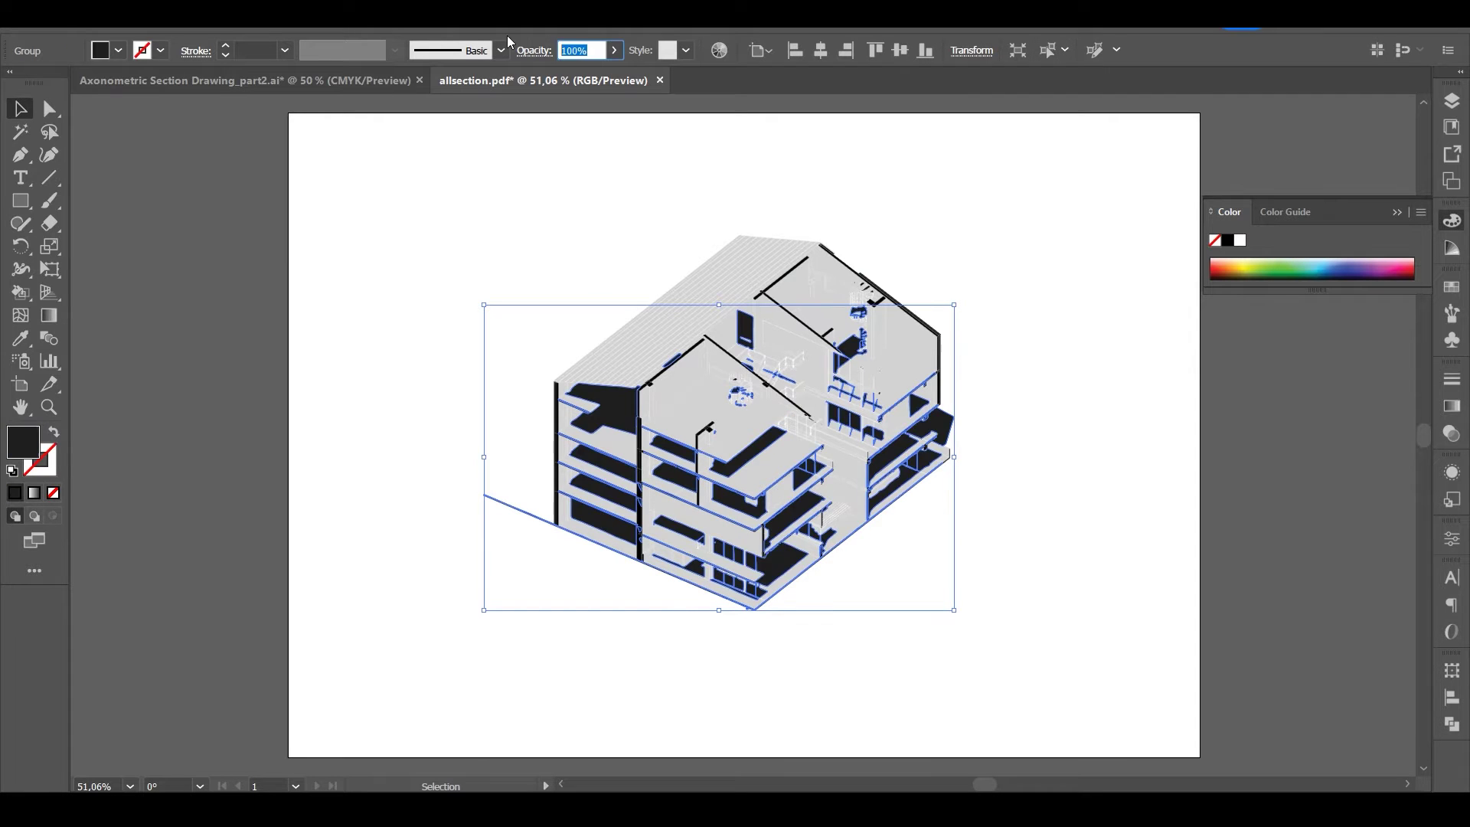
type("40")
key("Return")
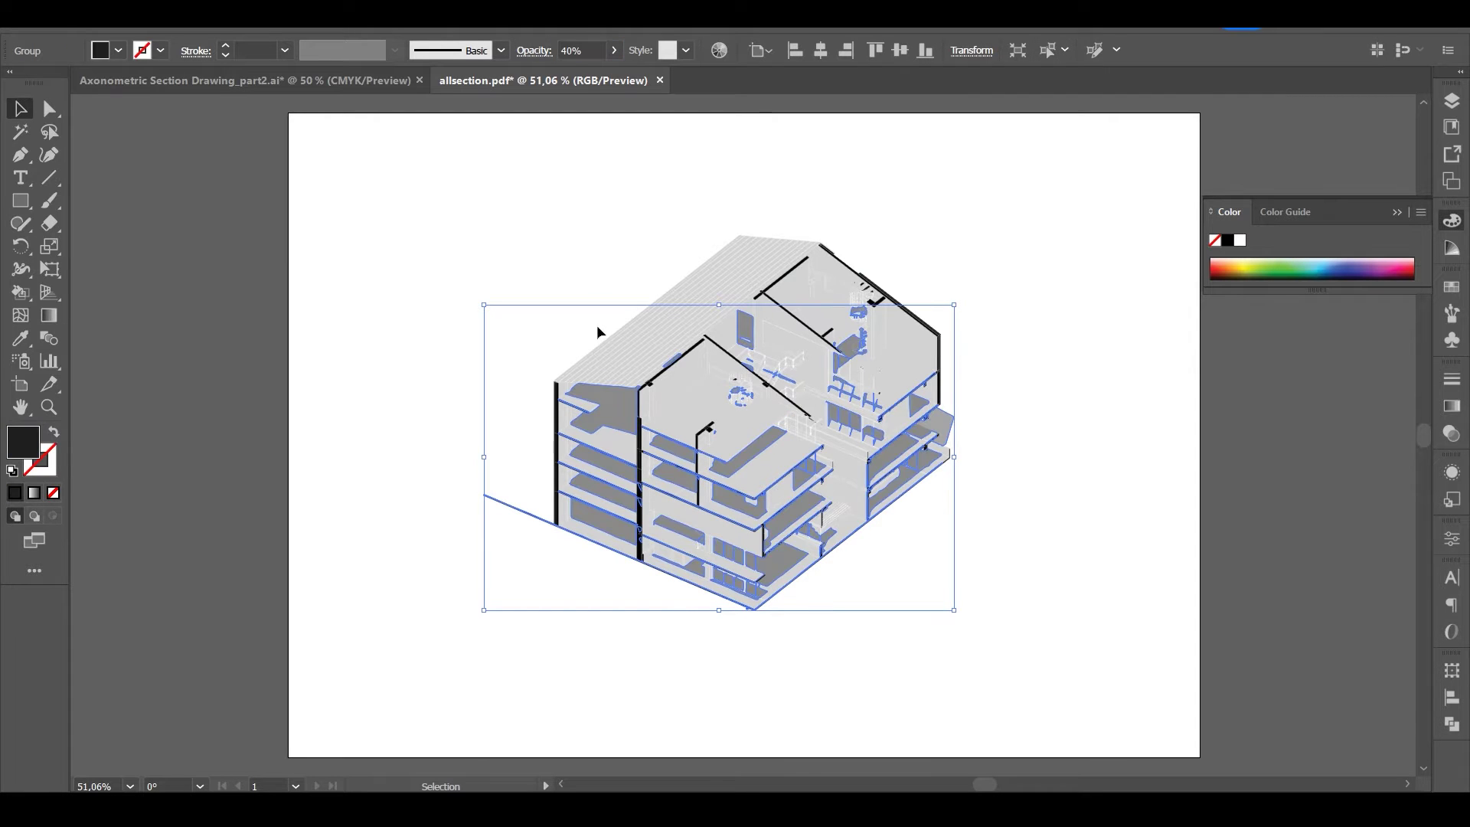
left_click(1039, 379)
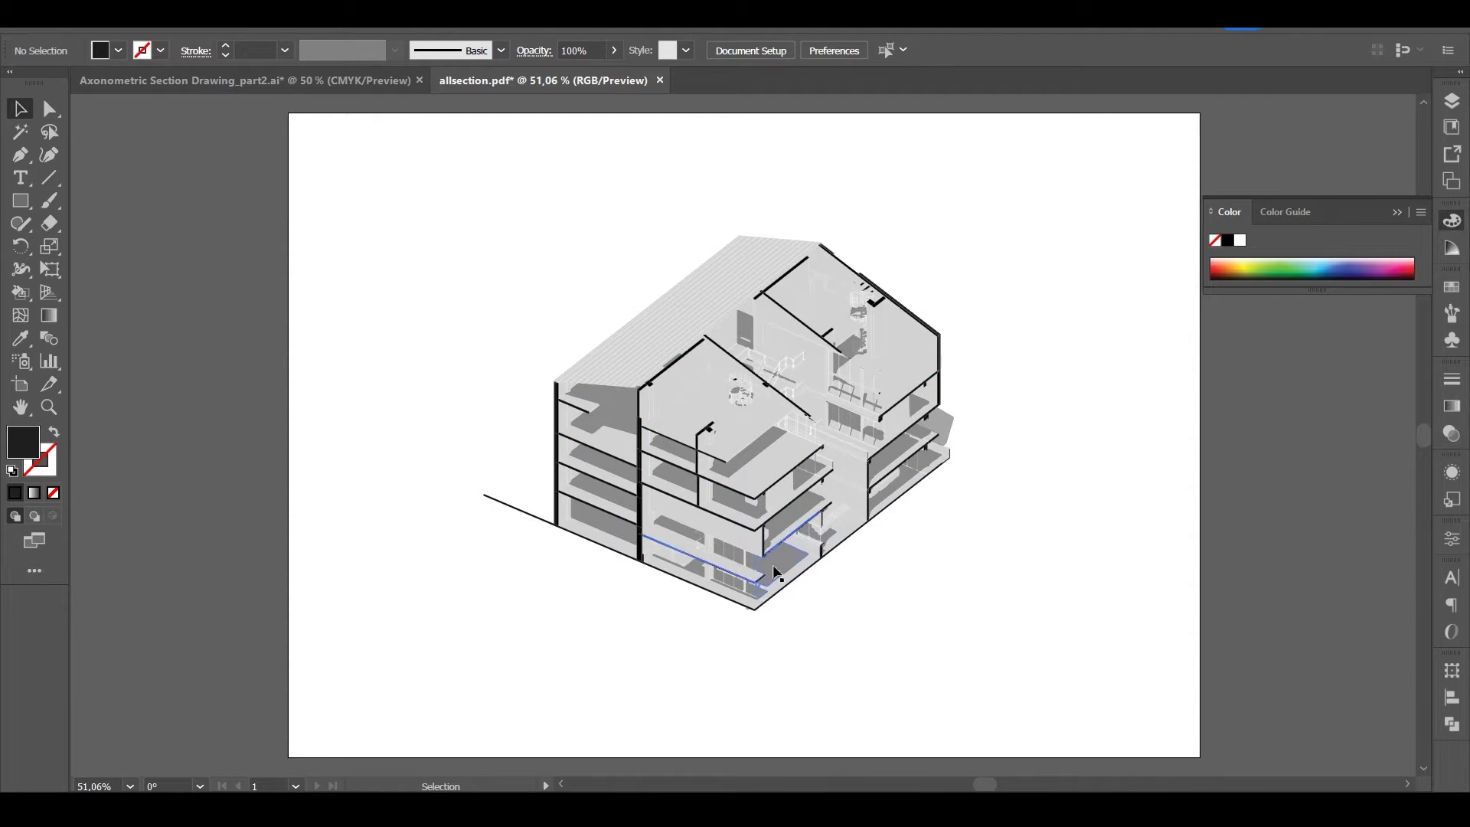
left_click(775, 573)
left_click(528, 597)
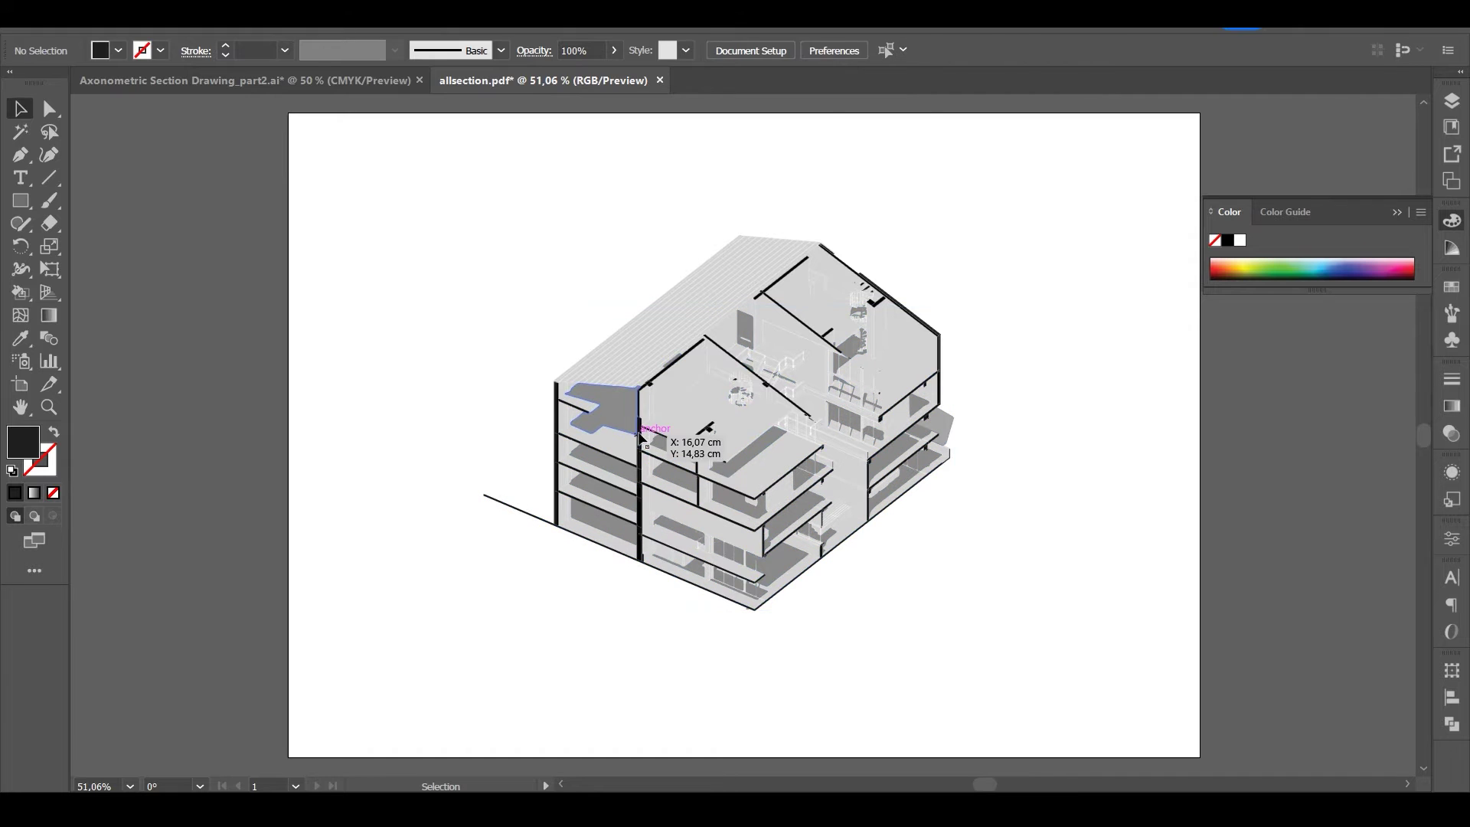
double_click(730, 430)
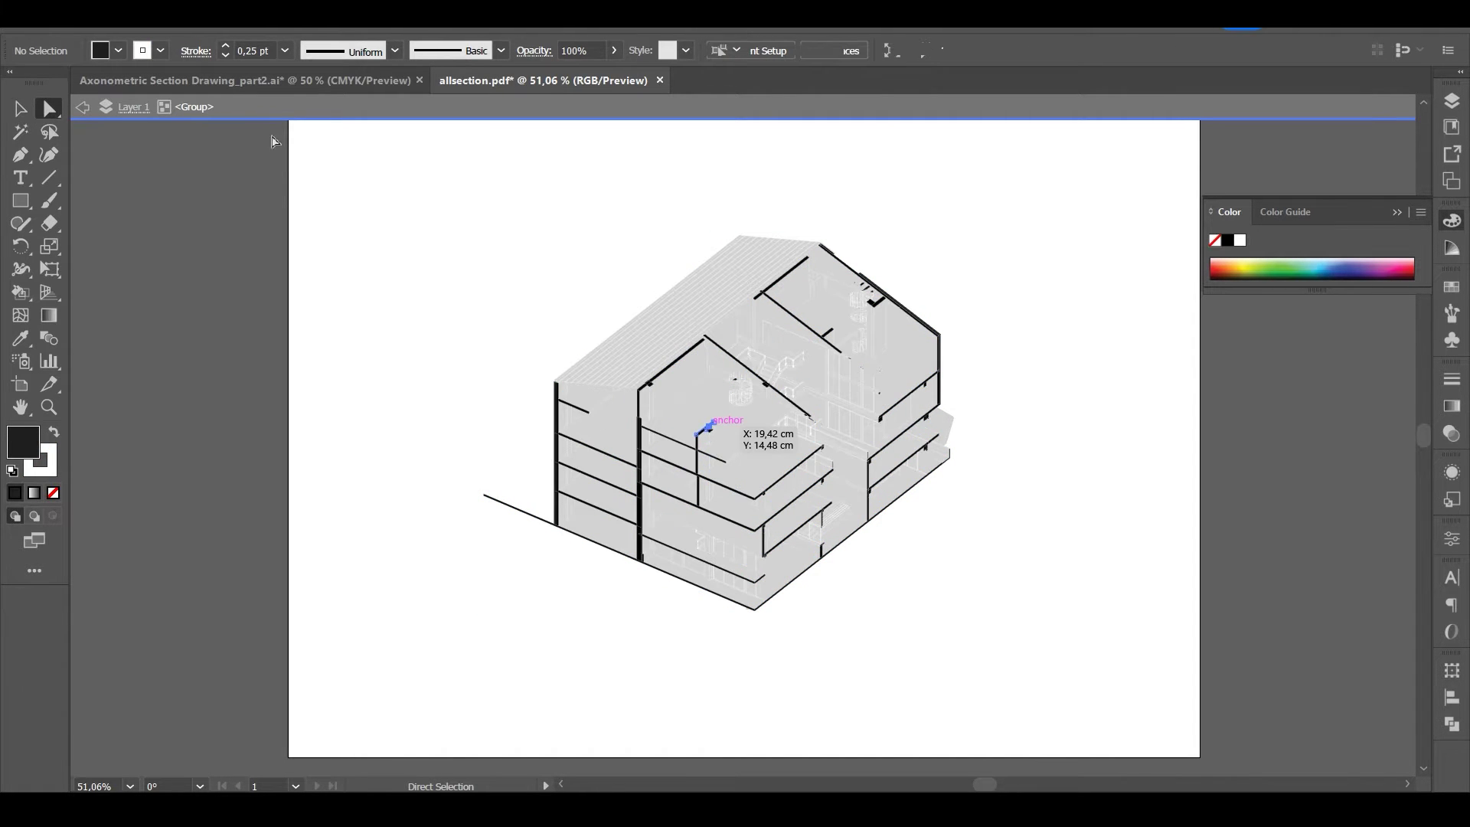
left_click(273, 19)
left_click(21, 109)
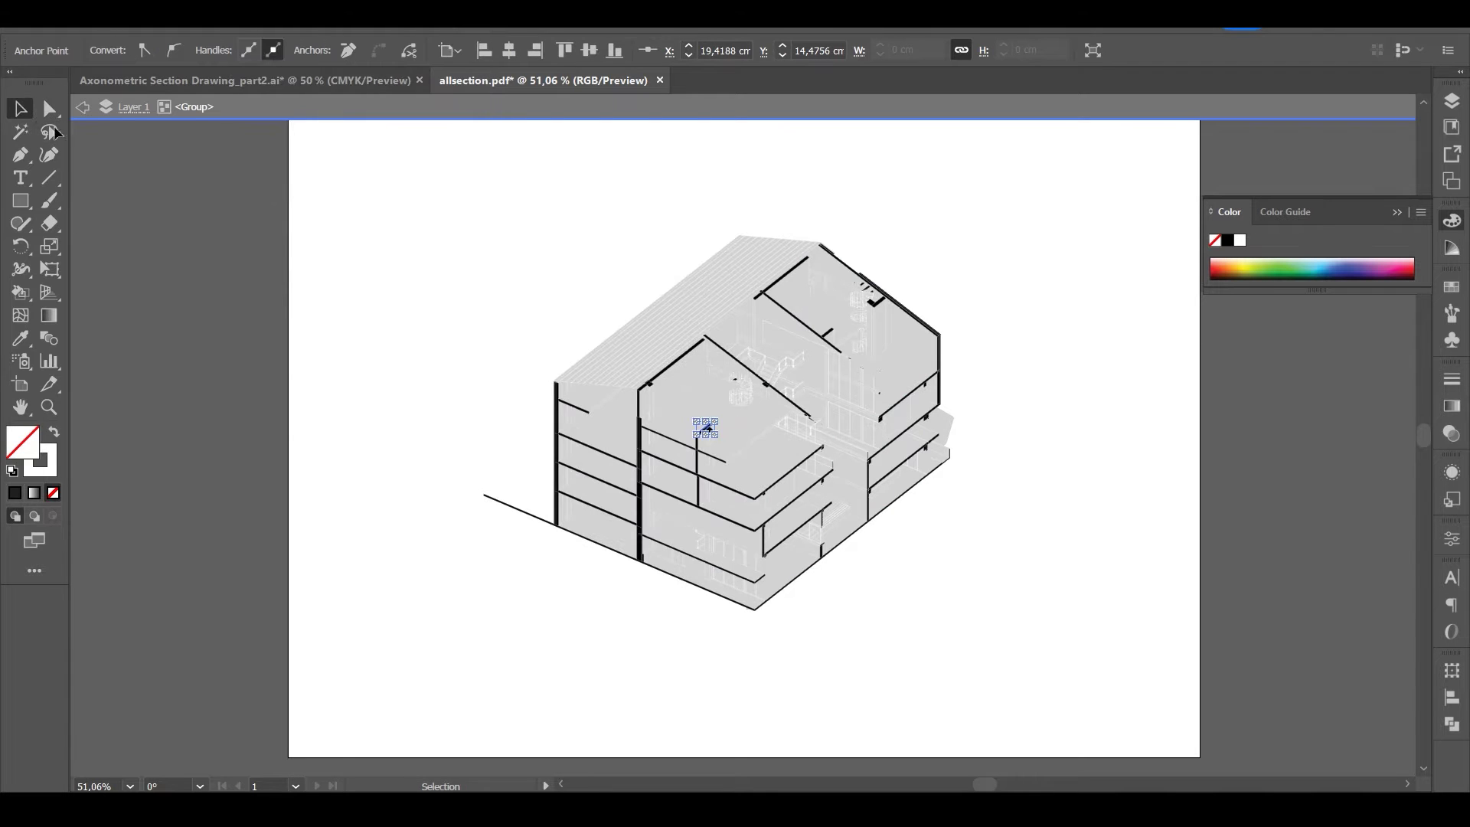
double_click(509, 310)
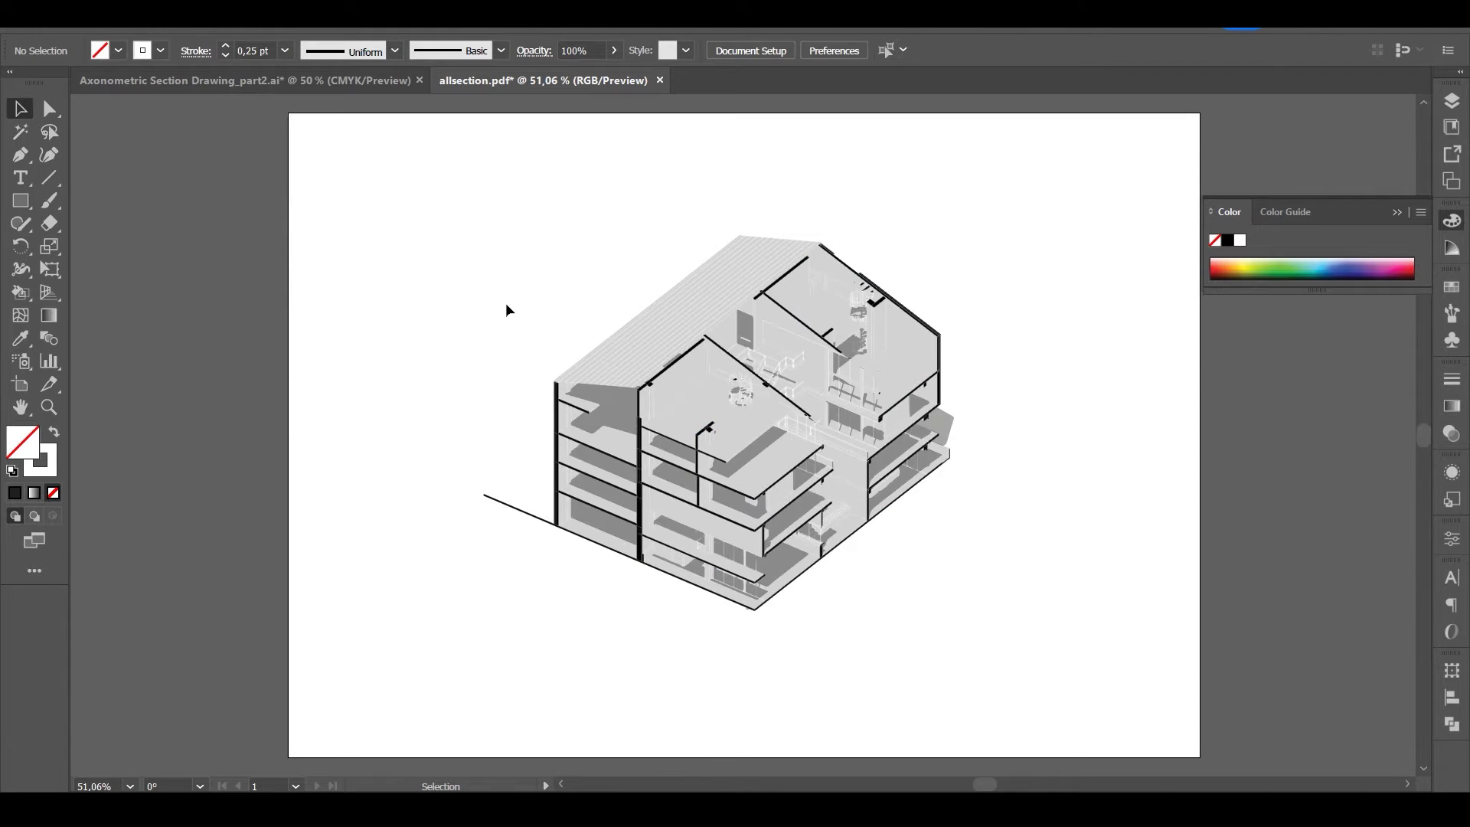
left_click(837, 415)
left_click(1049, 620)
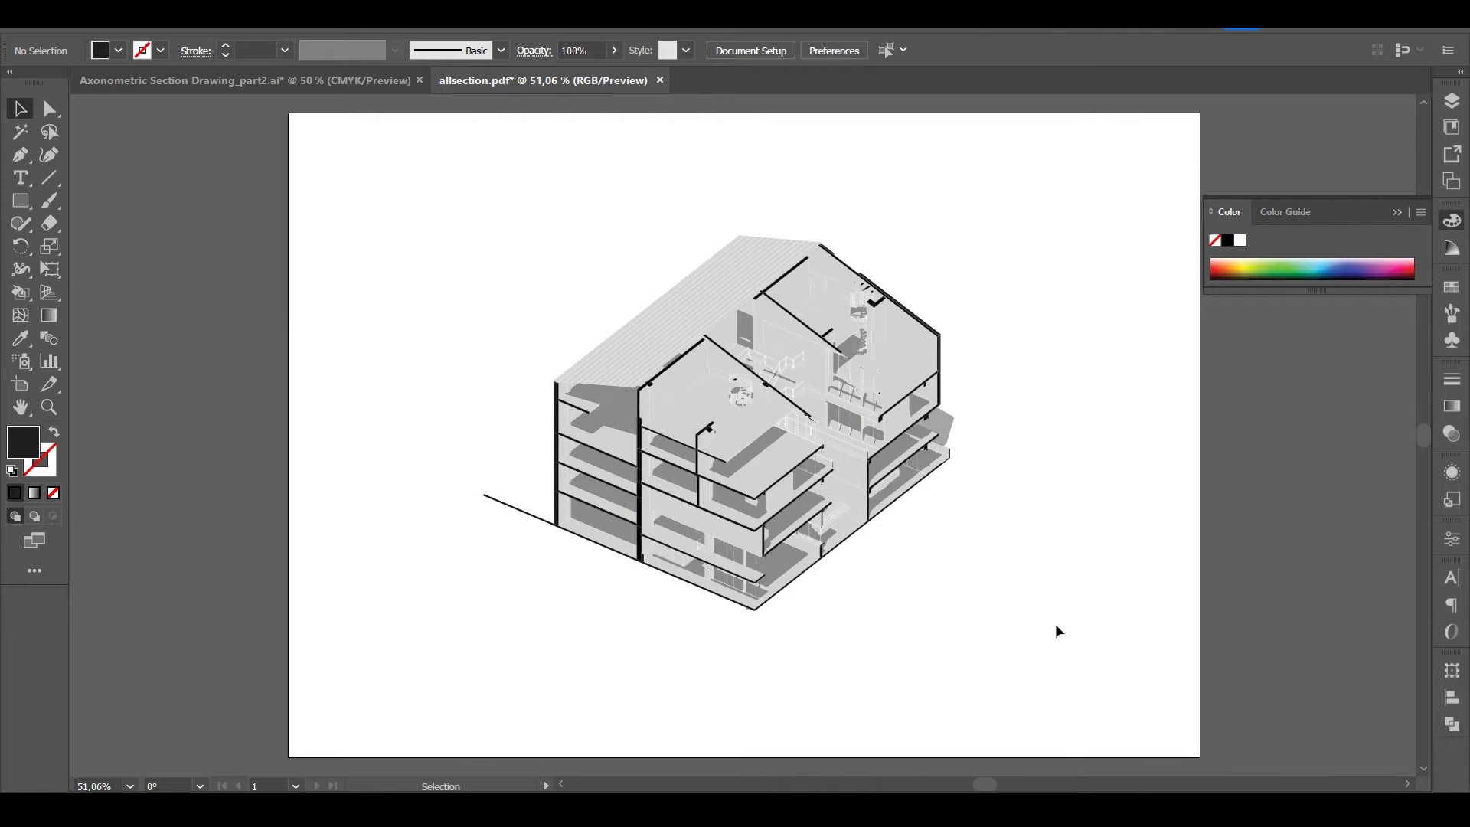
Group the whole section building artwork and paste it over the dark building in Axonometric Section Drawing_part2.ai.
left_click_drag(1058, 630, 448, 199)
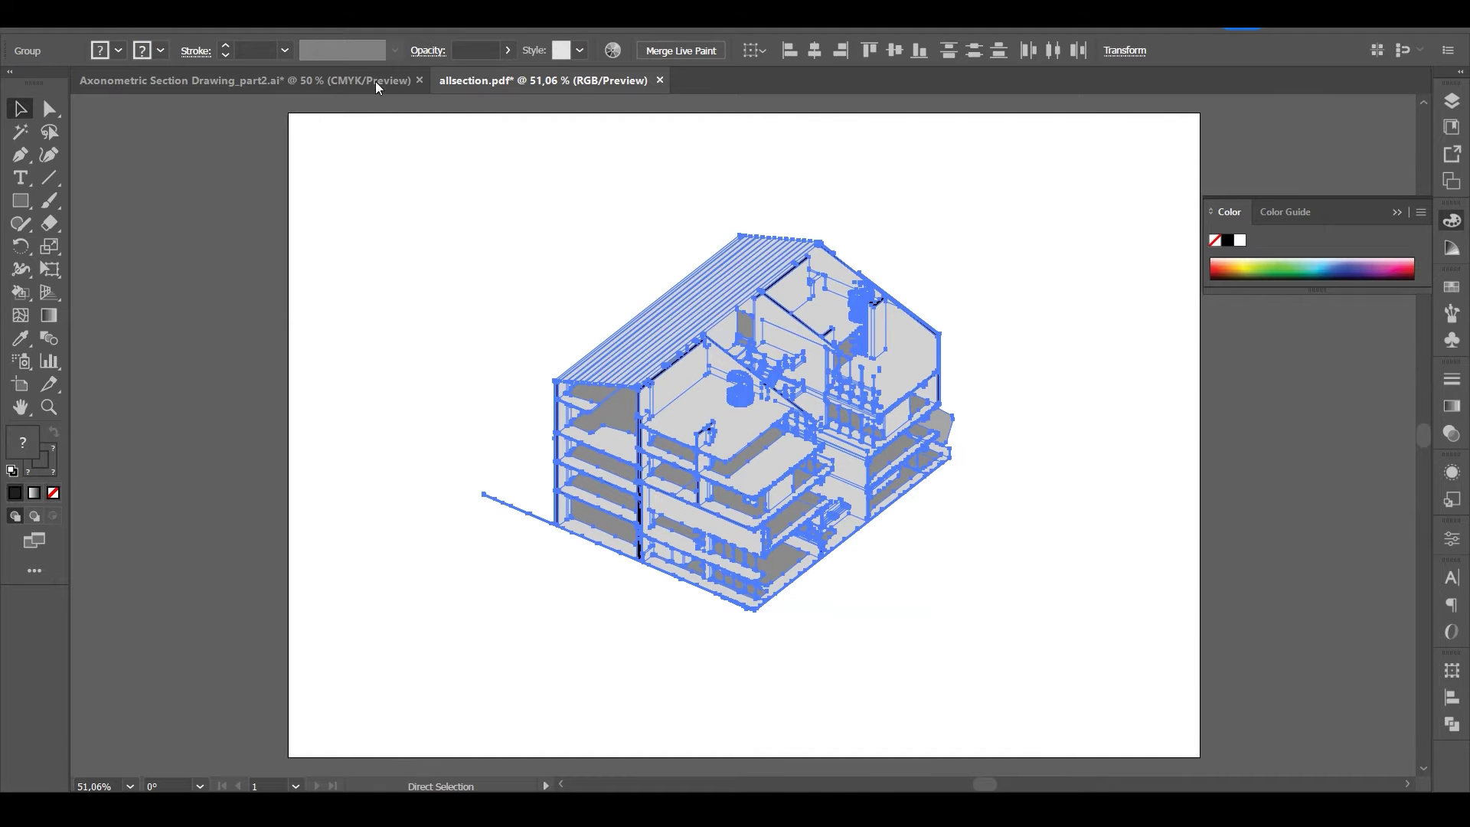
right_click(764, 372)
left_click(827, 579)
left_click(1022, 445)
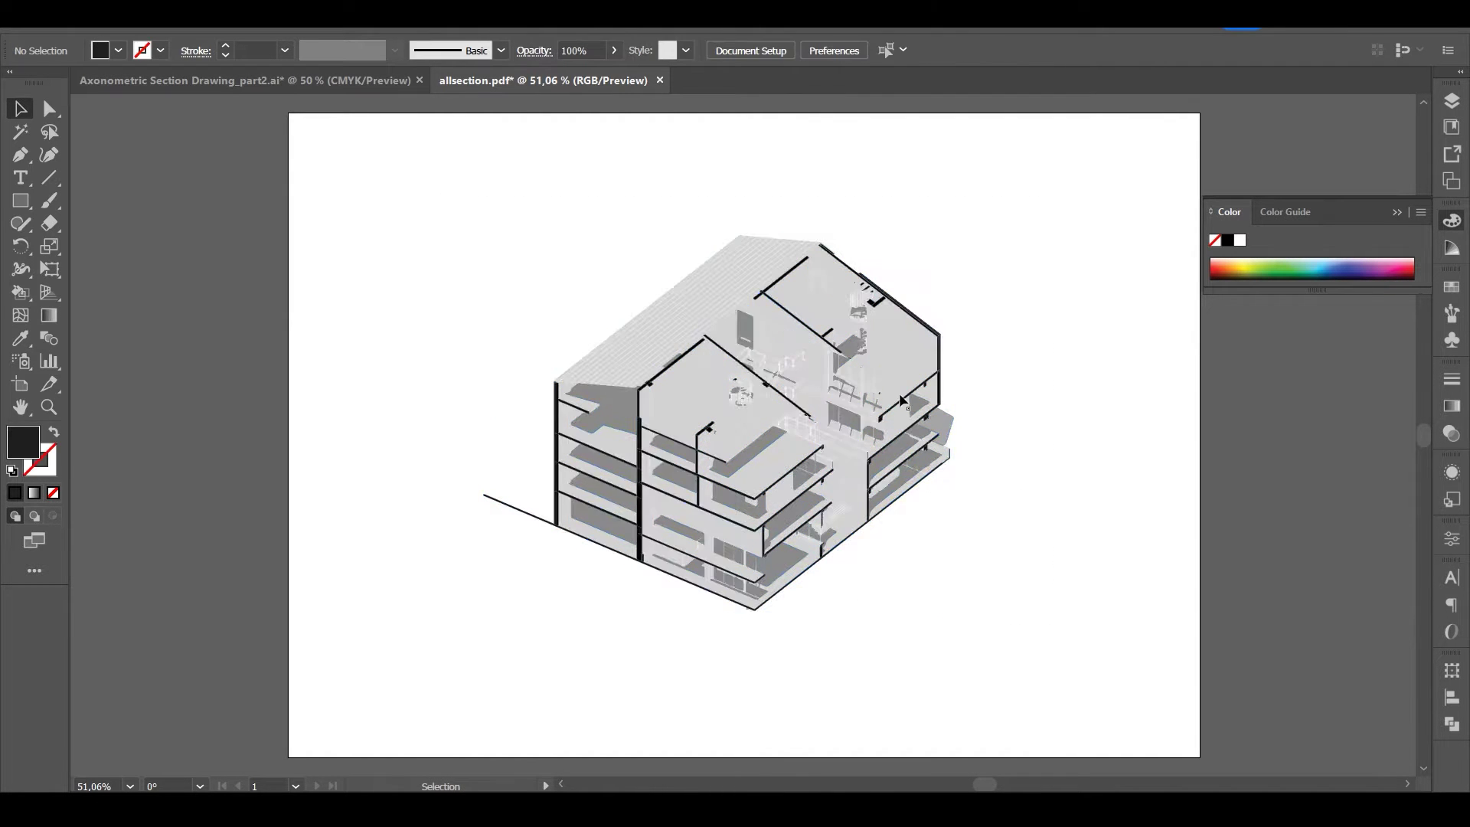
left_click(886, 390)
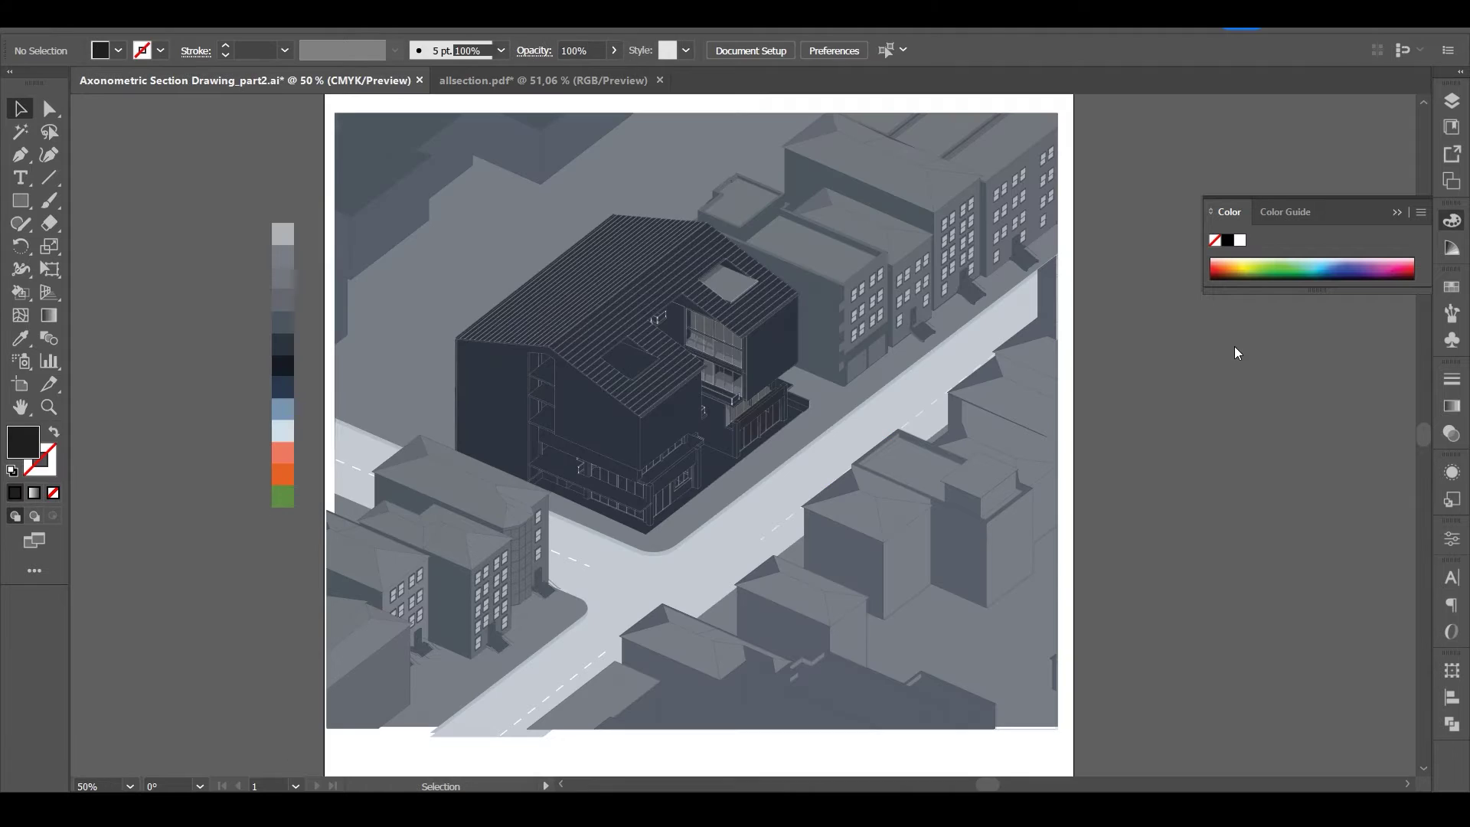
key("ctrl+f")
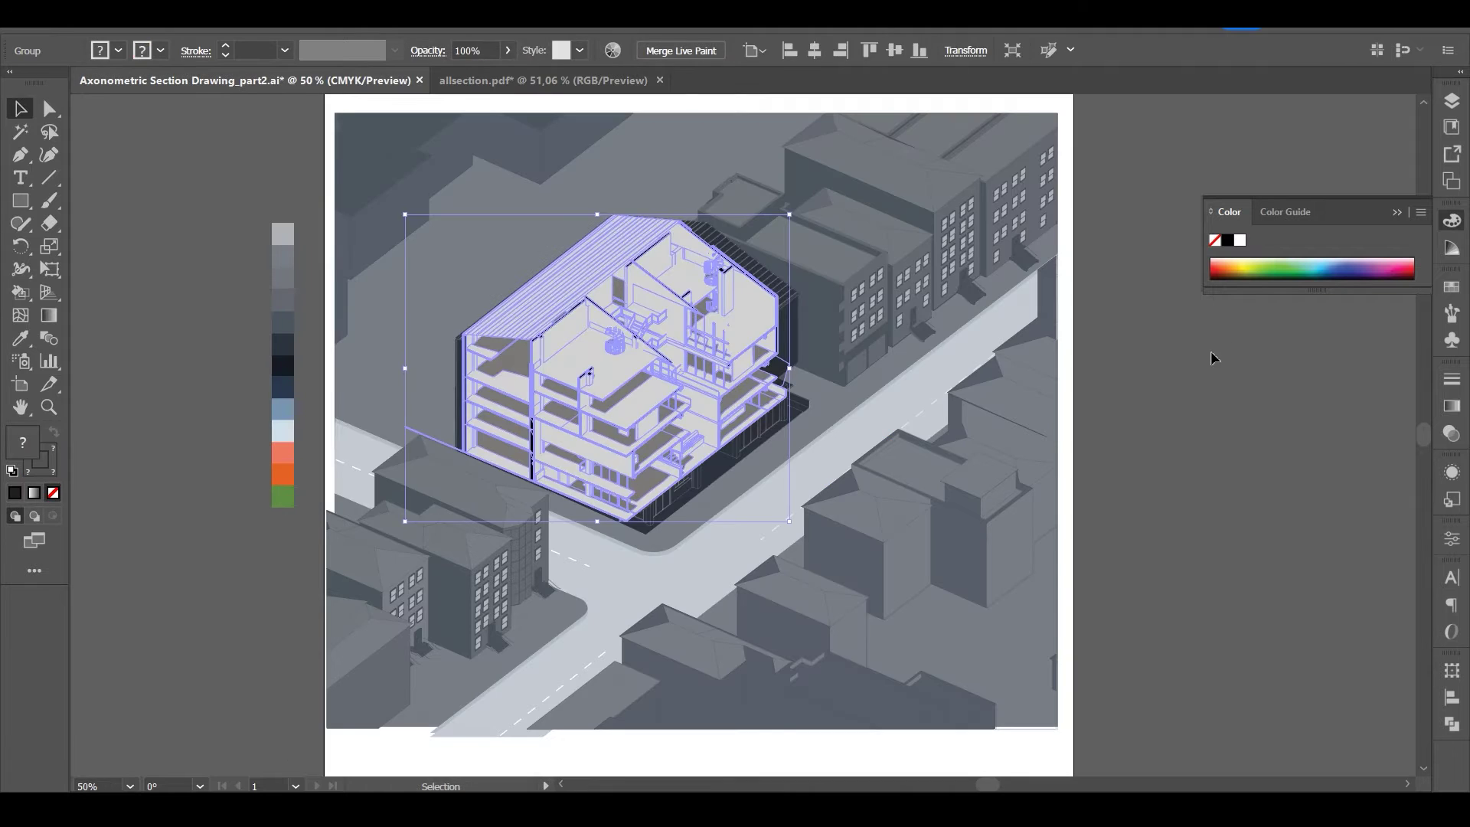
left_click(1211, 353)
Draw a closed Pen tool shape around the front part of the section, from the roof peak down to the ground corners.
scroll(543, 355, "up", 2)
key("p")
scroll(841, 546, "right", 1)
left_click(841, 546)
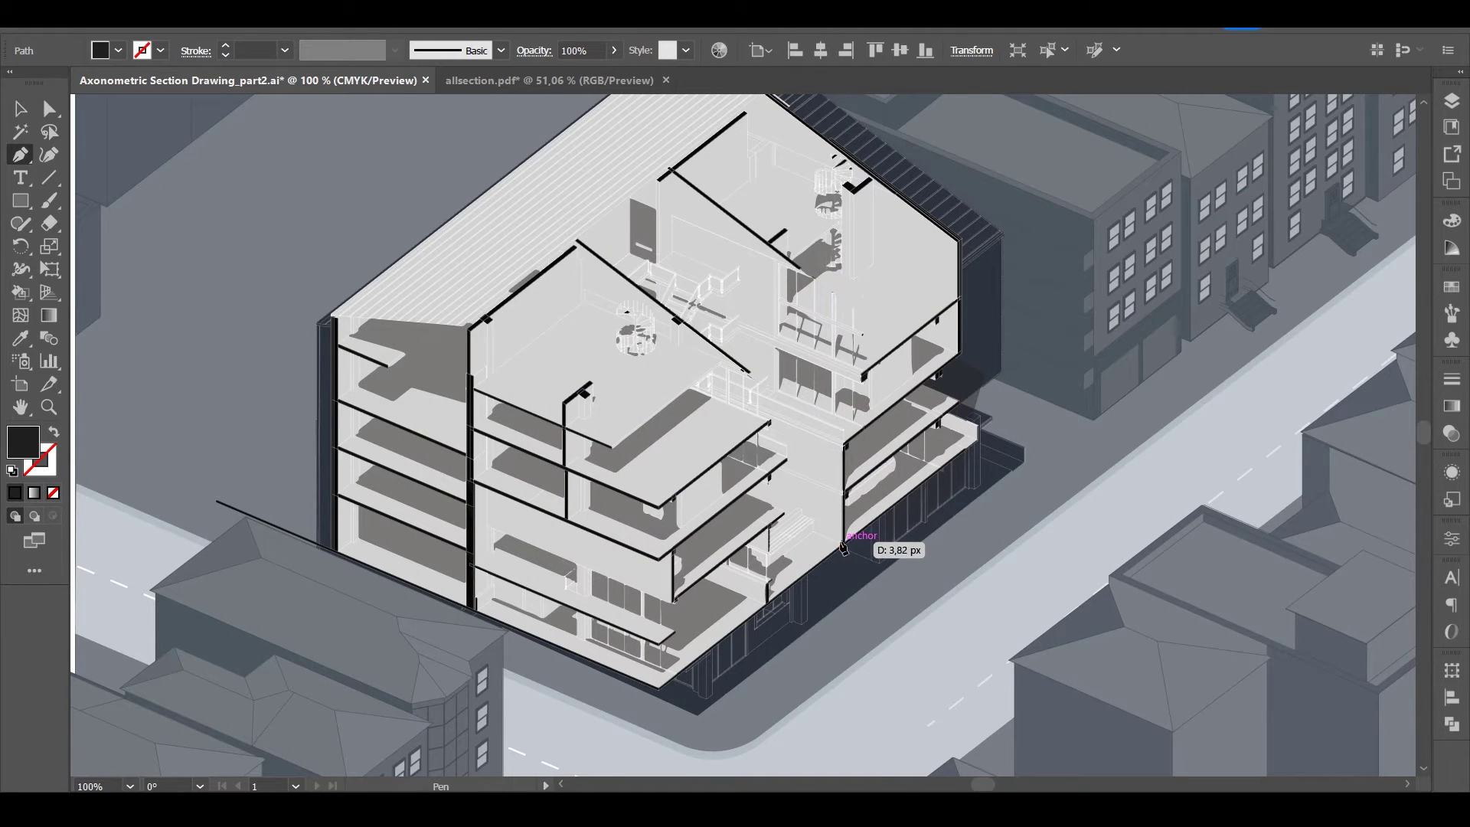
left_click(843, 546)
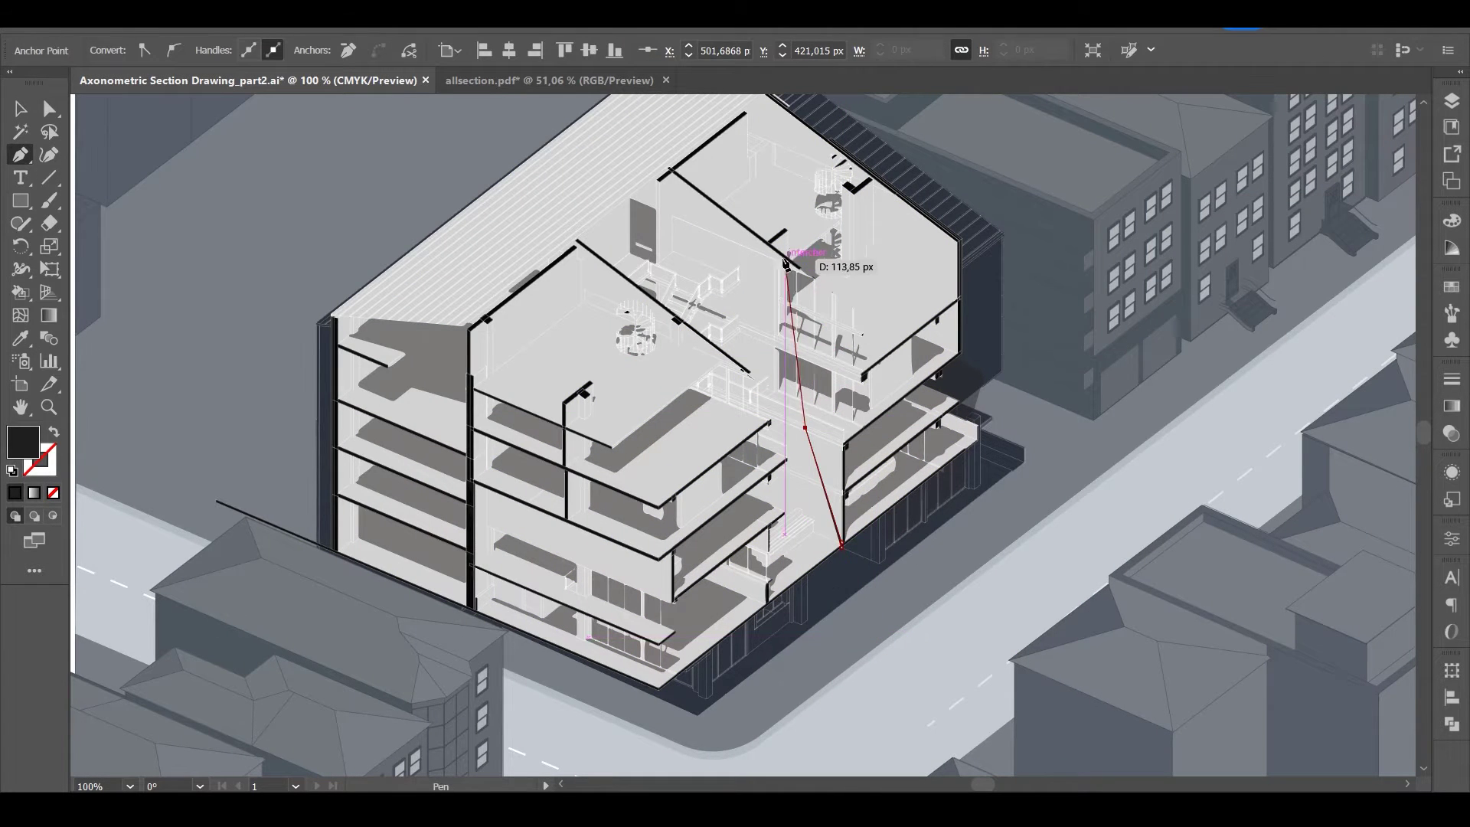
left_click(761, 239)
left_click(666, 173)
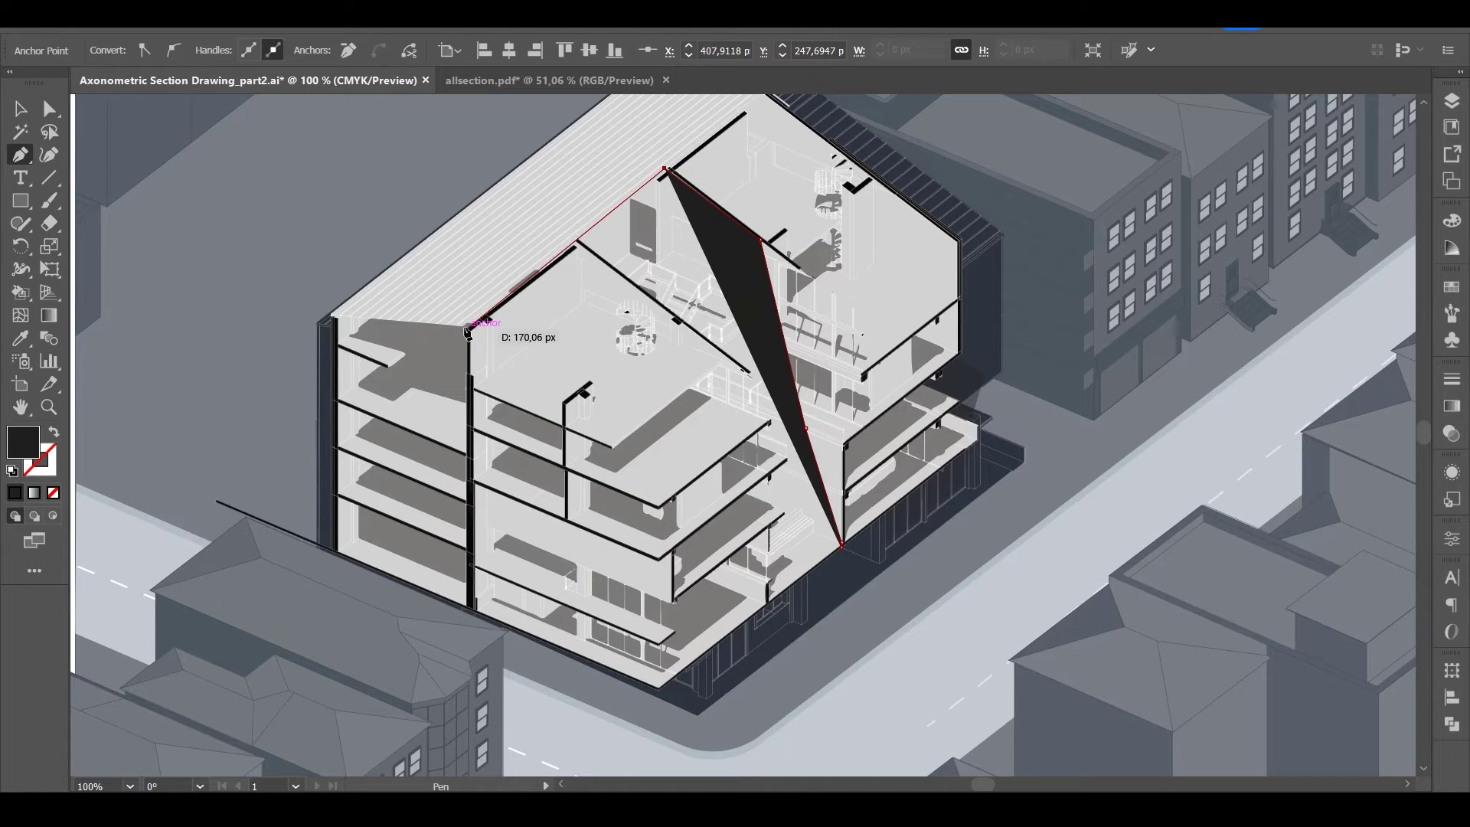
left_click(463, 326)
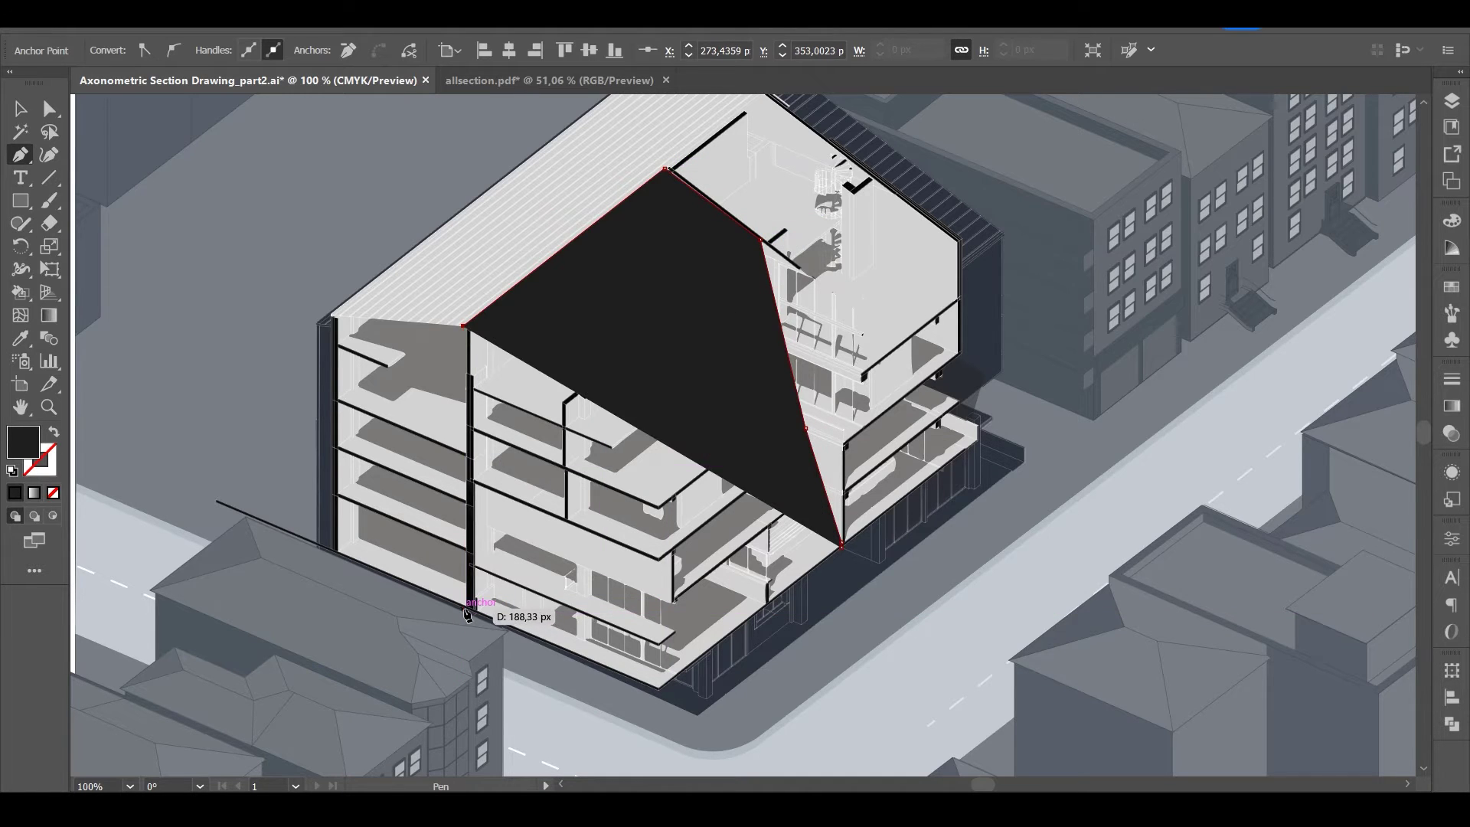
left_click(464, 609)
left_click(659, 689)
left_click(842, 545)
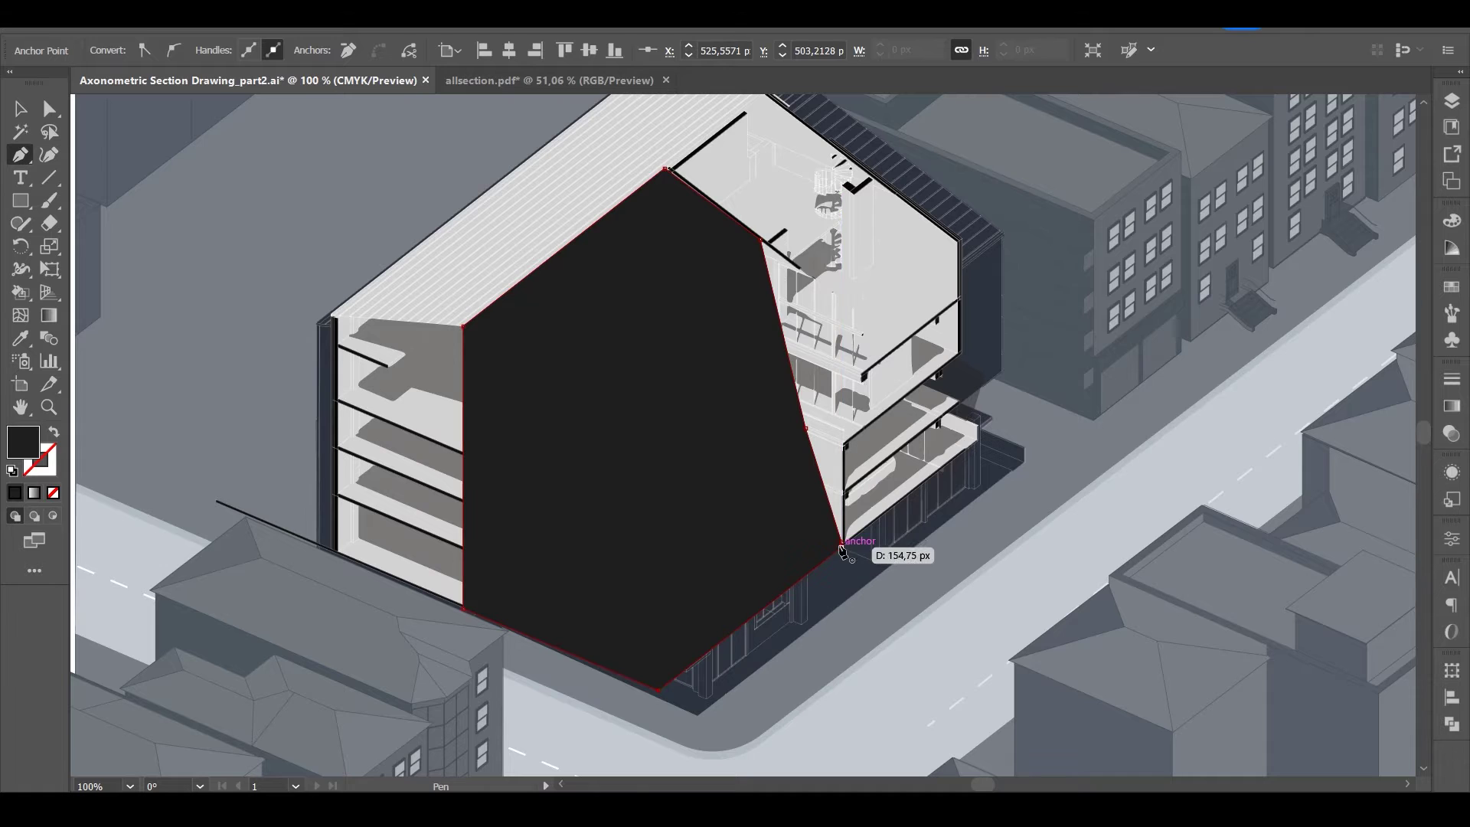
Make a clipping mask from the drawn shape and the section building group.
key("v")
left_click(1453, 102)
left_click(1173, 142)
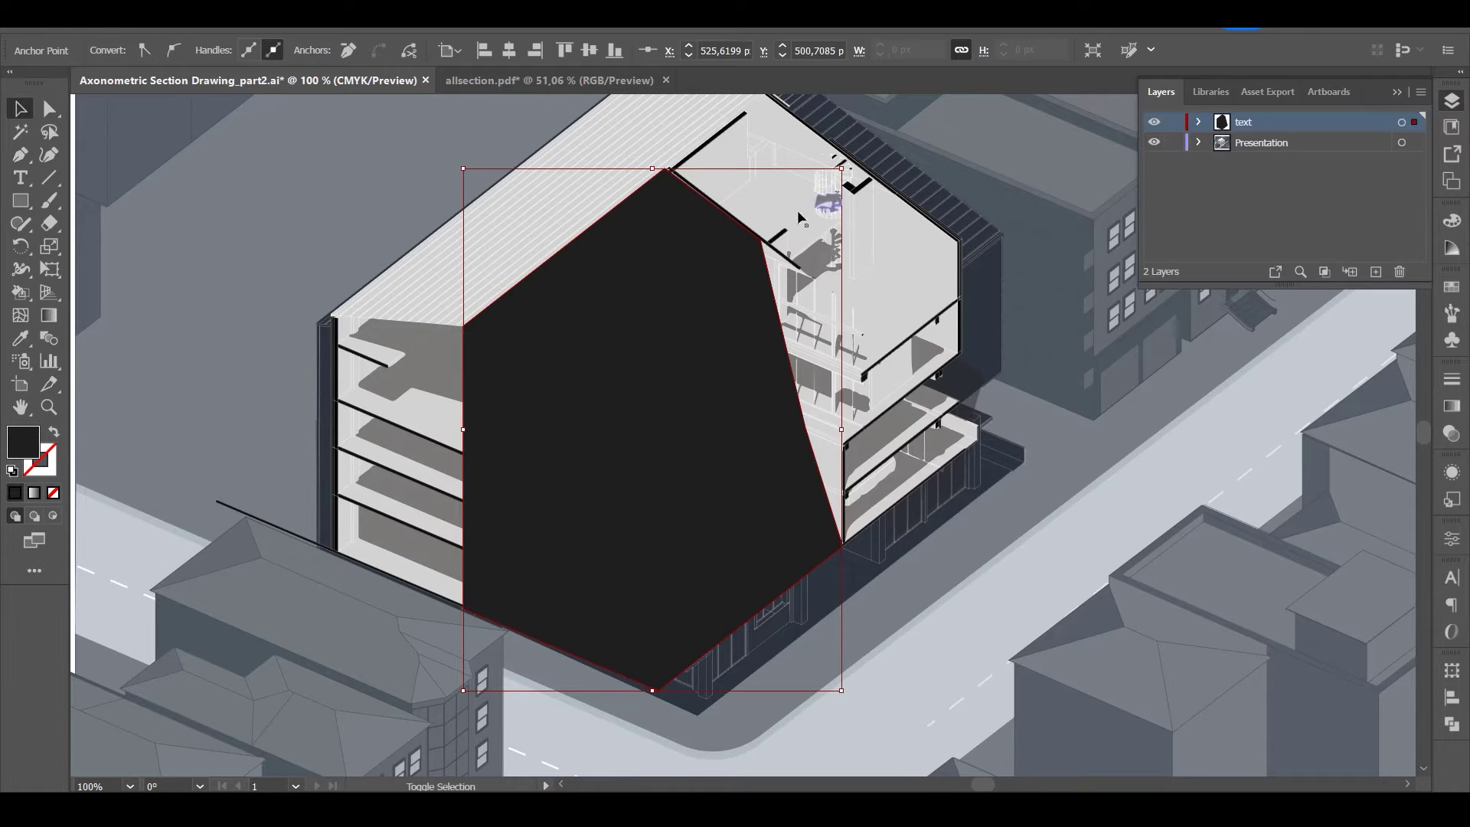
left_click(793, 217, "shift")
right_click(788, 216)
left_click(860, 445)
key("ctrl+7")
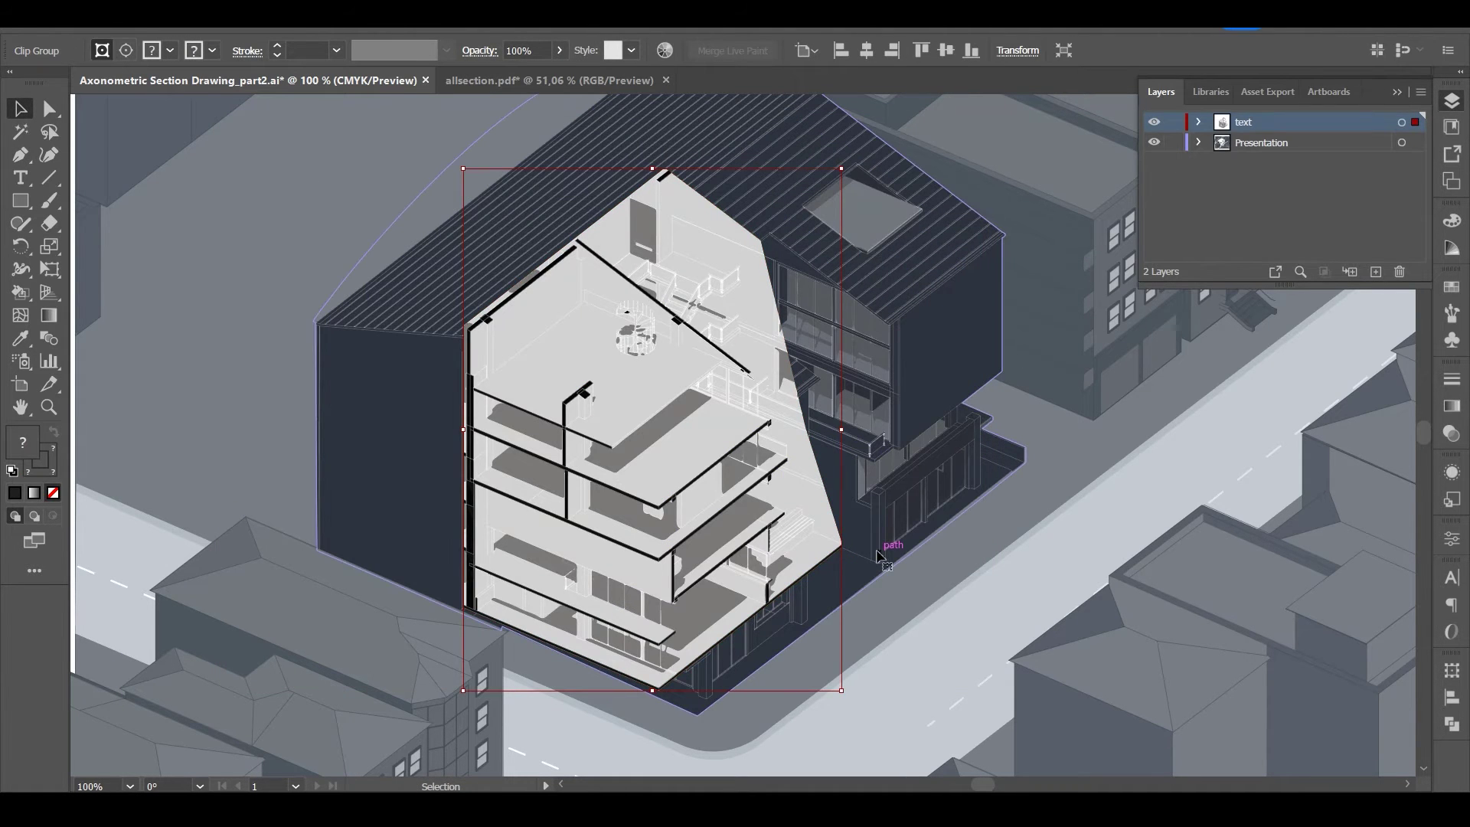
Reshape the dark building's clipping path with the Curvature tool so its lower edge follows the section's ground corners.
key("shift+grave")
left_click(556, 649)
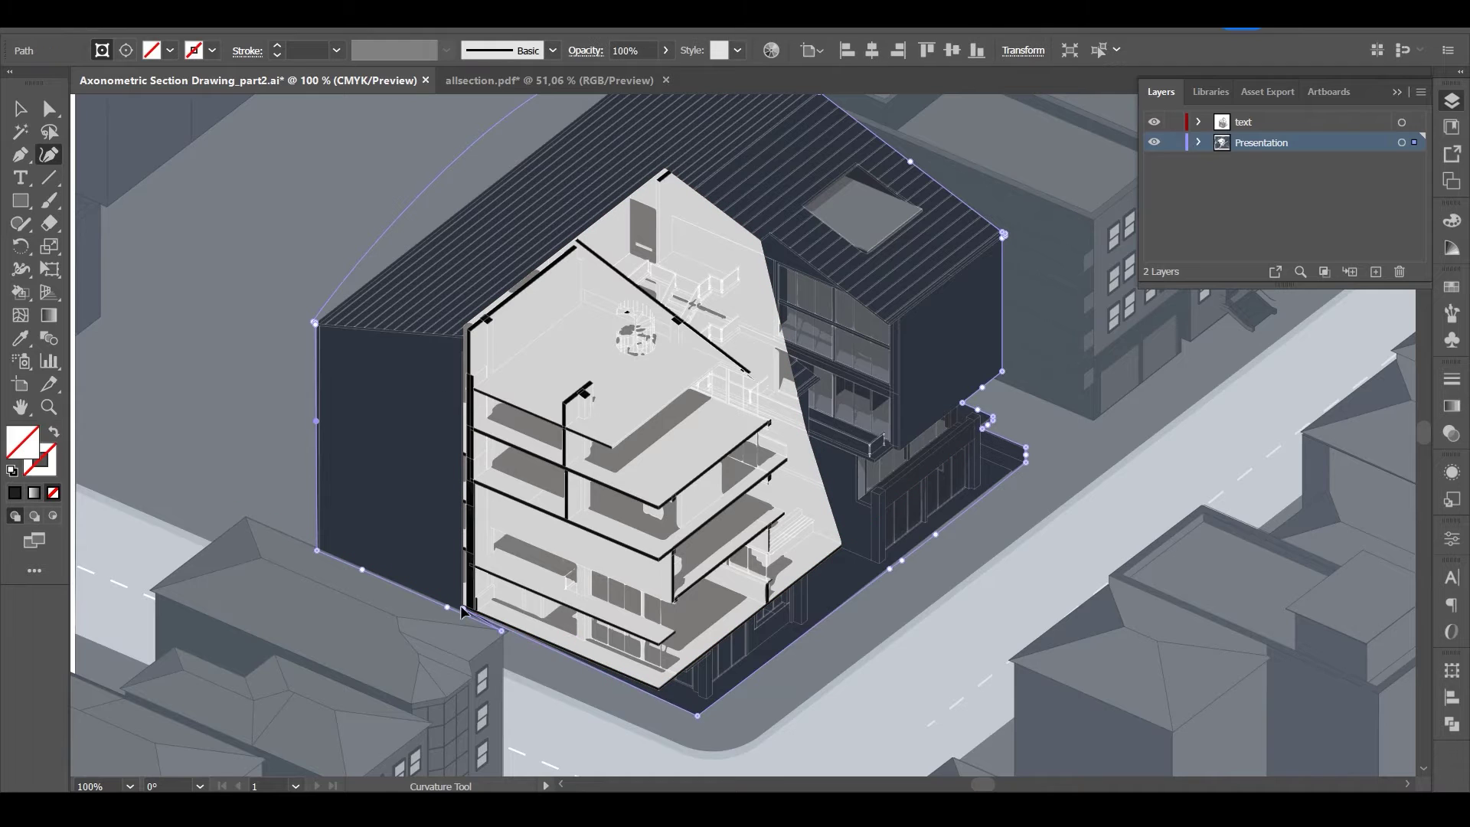
left_click_drag(697, 716, 659, 690)
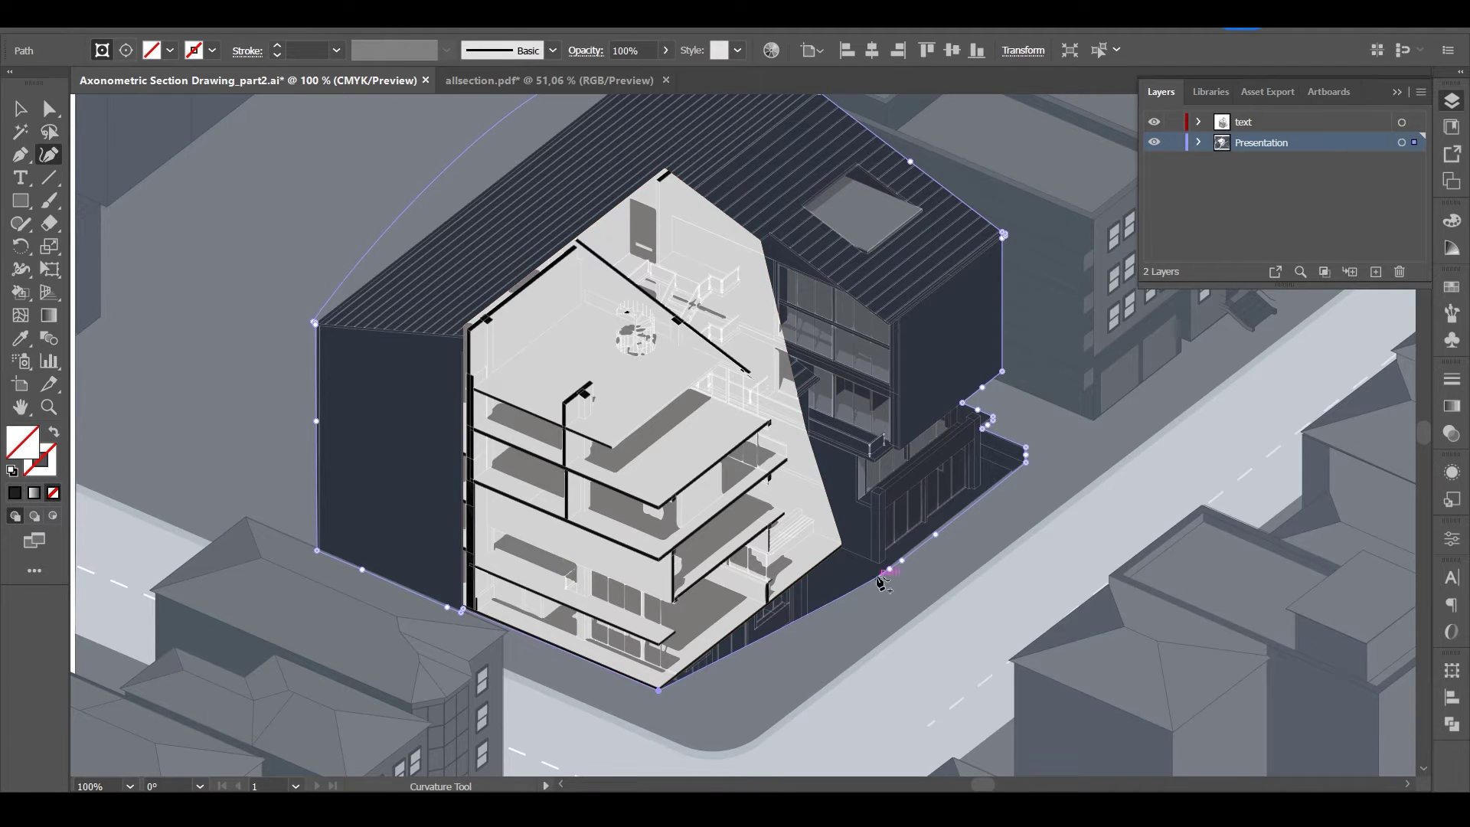
left_click_drag(879, 574, 841, 546)
double_click(841, 545)
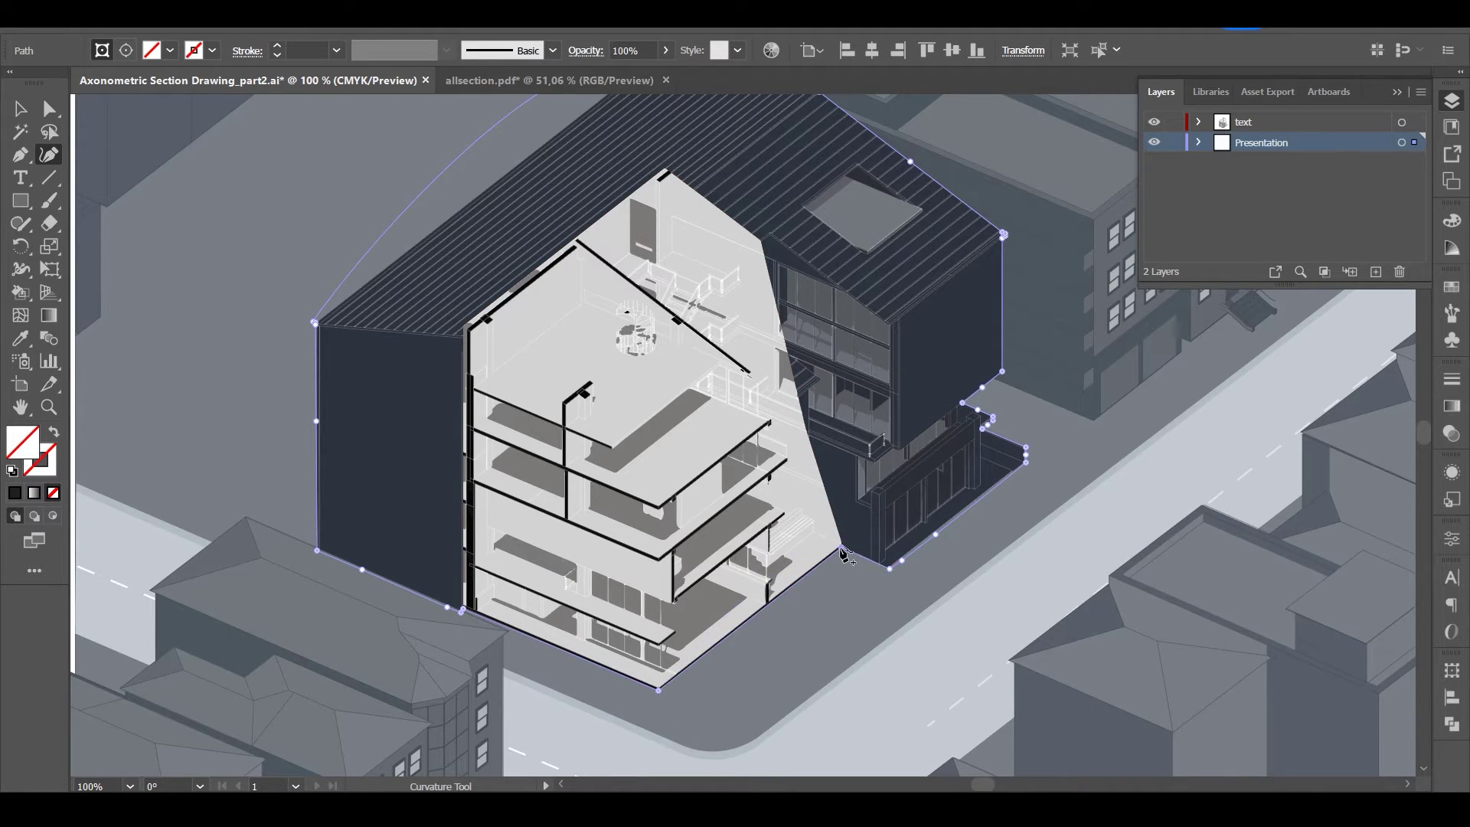
Adjust the section mask's eave, roof peak and lower wall corner points to fit the cut edges of the building.
left_click(21, 109)
left_click(48, 154)
left_click(471, 325)
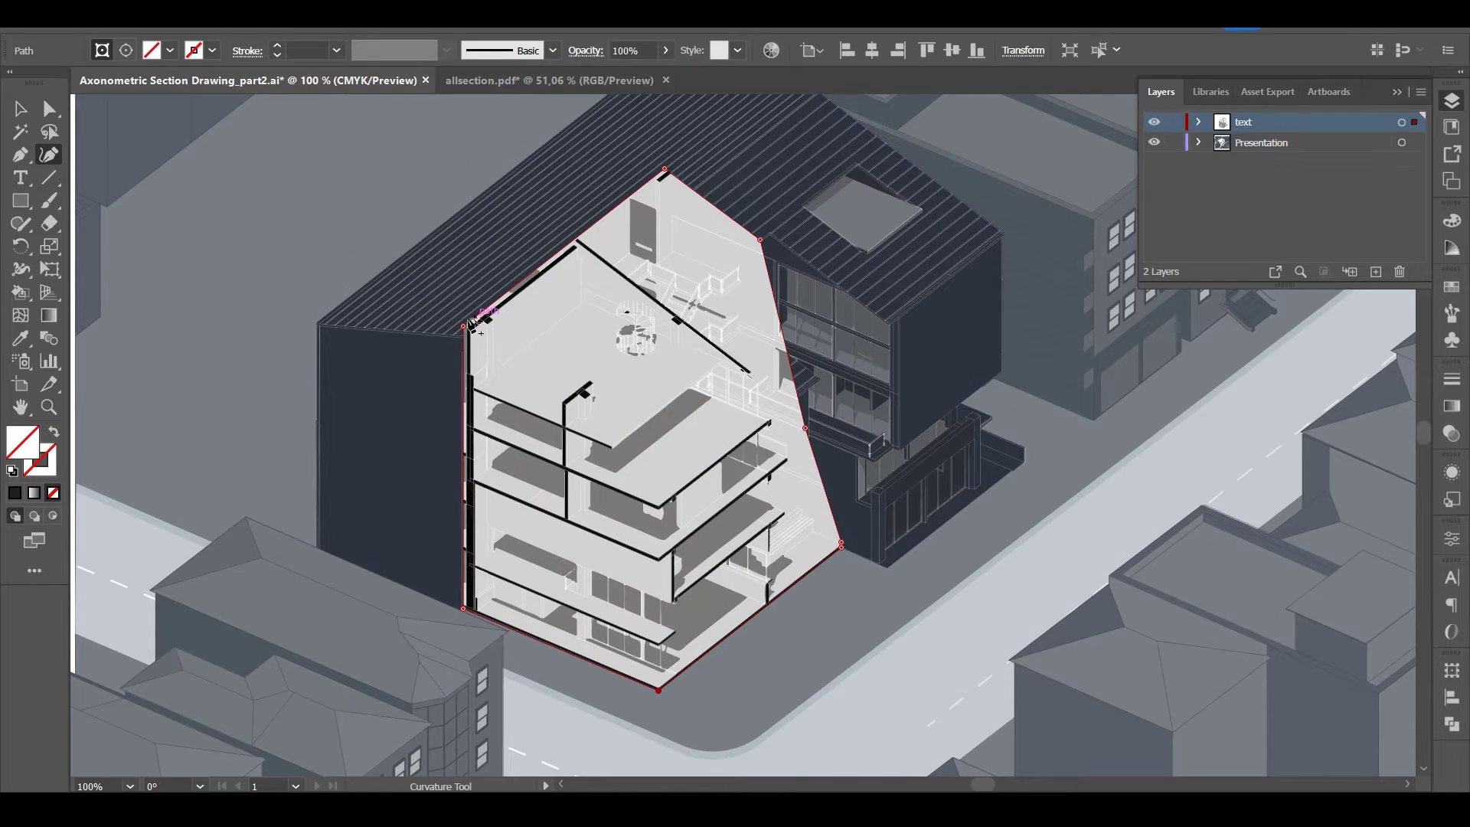
left_click_drag(464, 327, 467, 329)
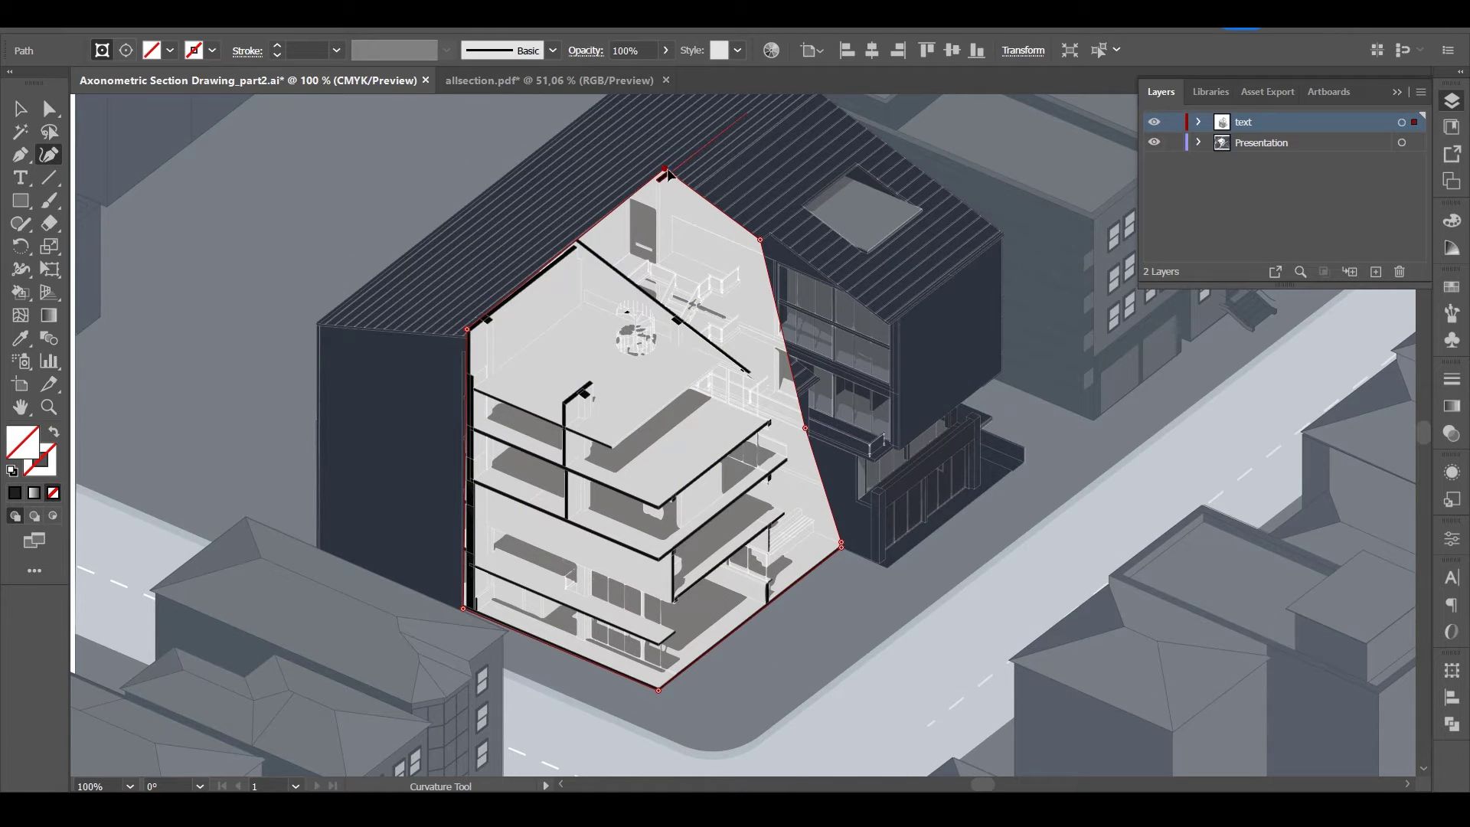
left_click_drag(668, 170, 670, 171)
left_click_drag(463, 609, 478, 612)
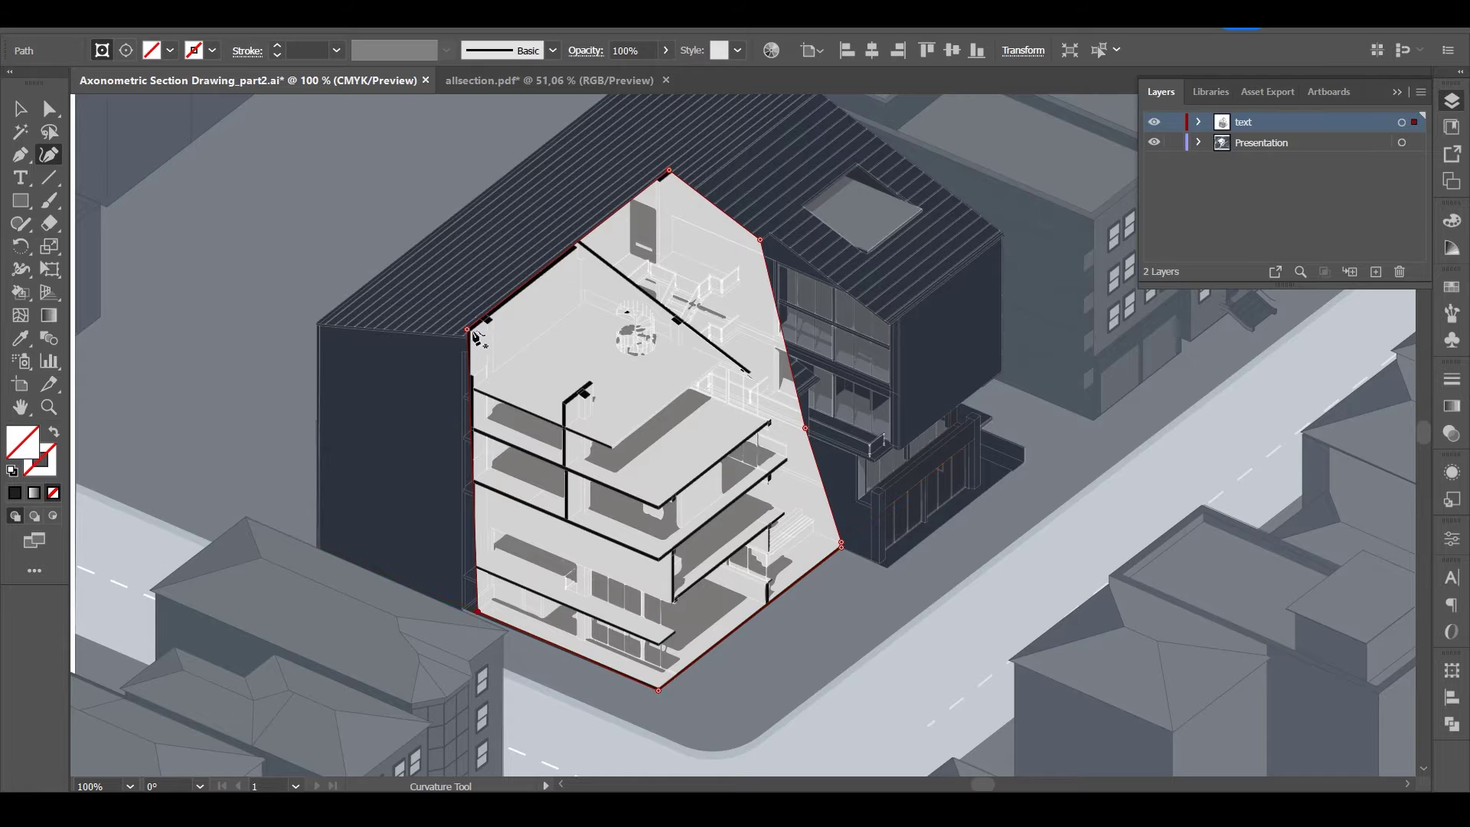
left_click_drag(468, 330, 483, 321)
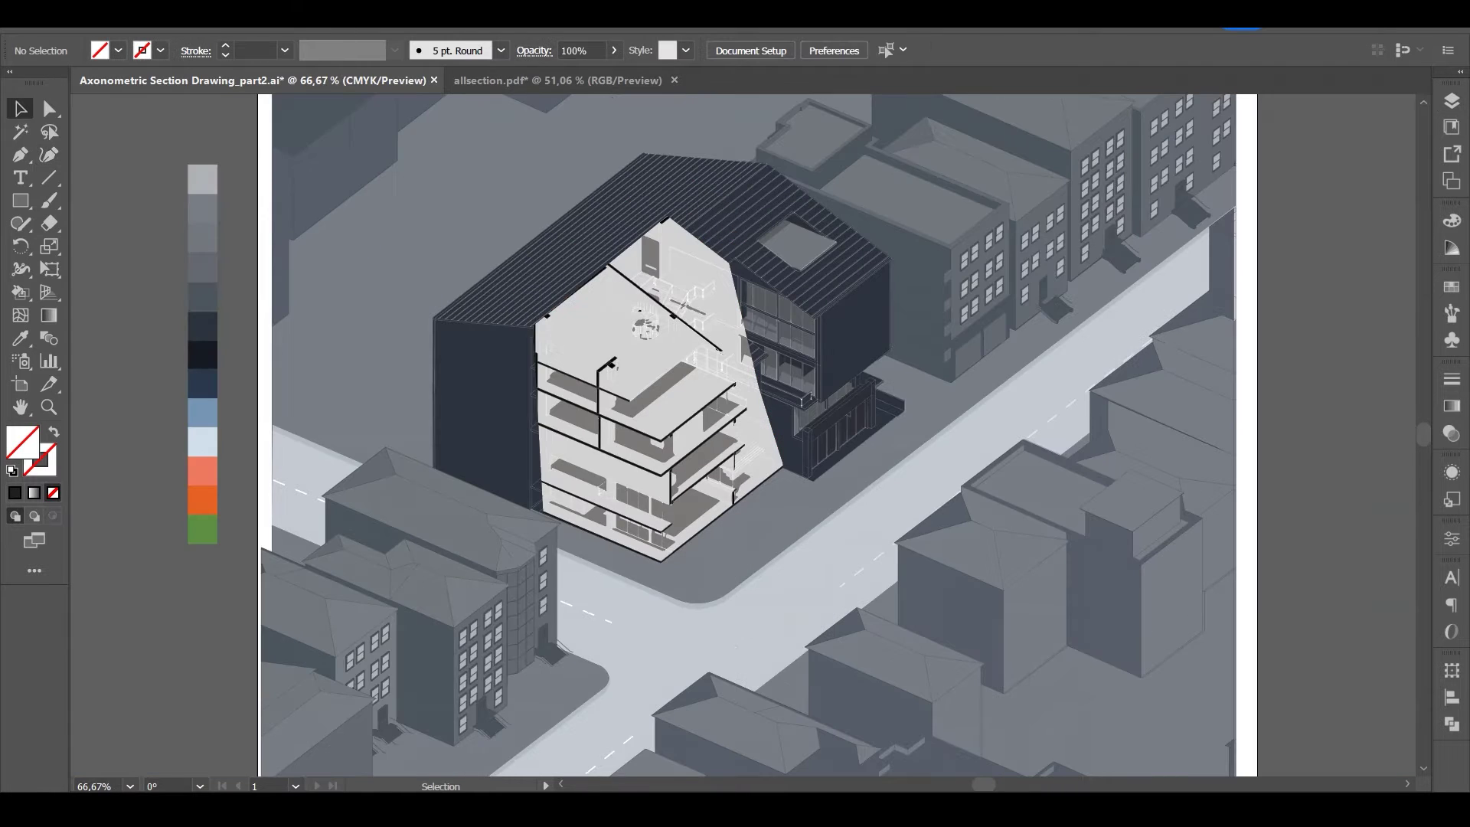
Sample the light grey, darken the fill, and paint the upper floor and a back wall face with the Live Paint Bucket.
left_click(21, 337)
left_click(544, 394)
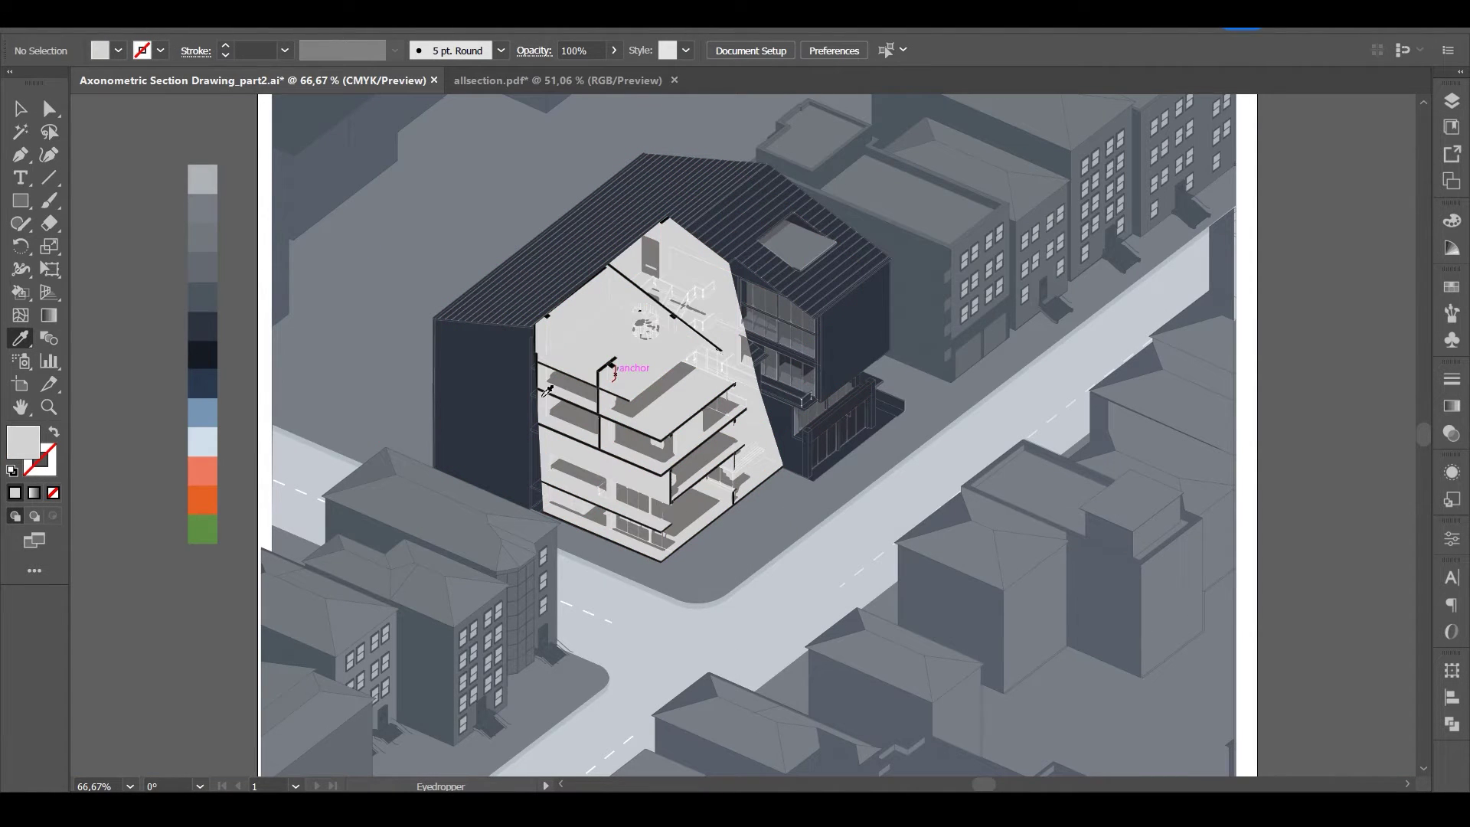
double_click(23, 442)
key("Return")
key("k")
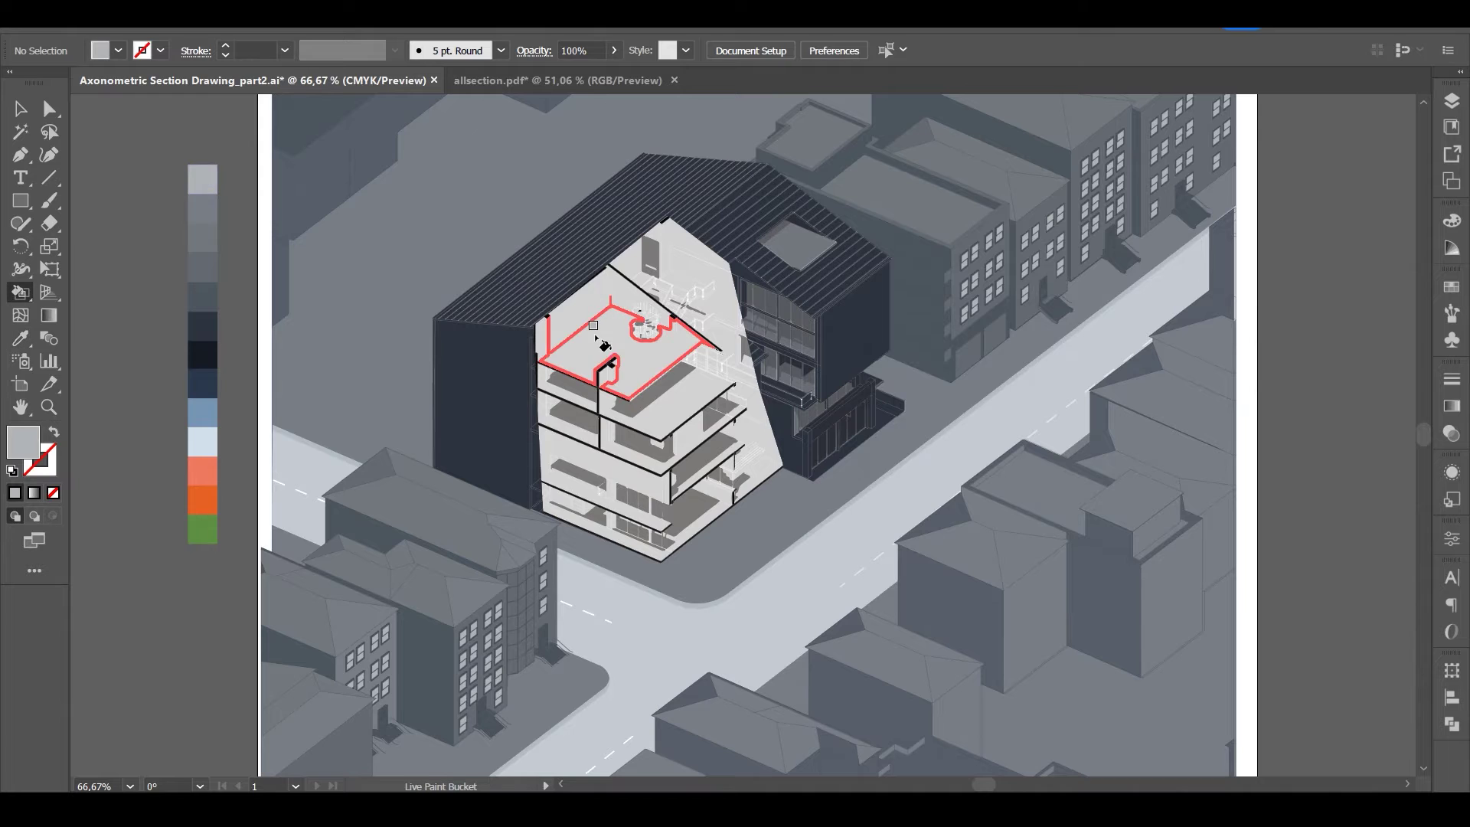
left_click(1117, 386)
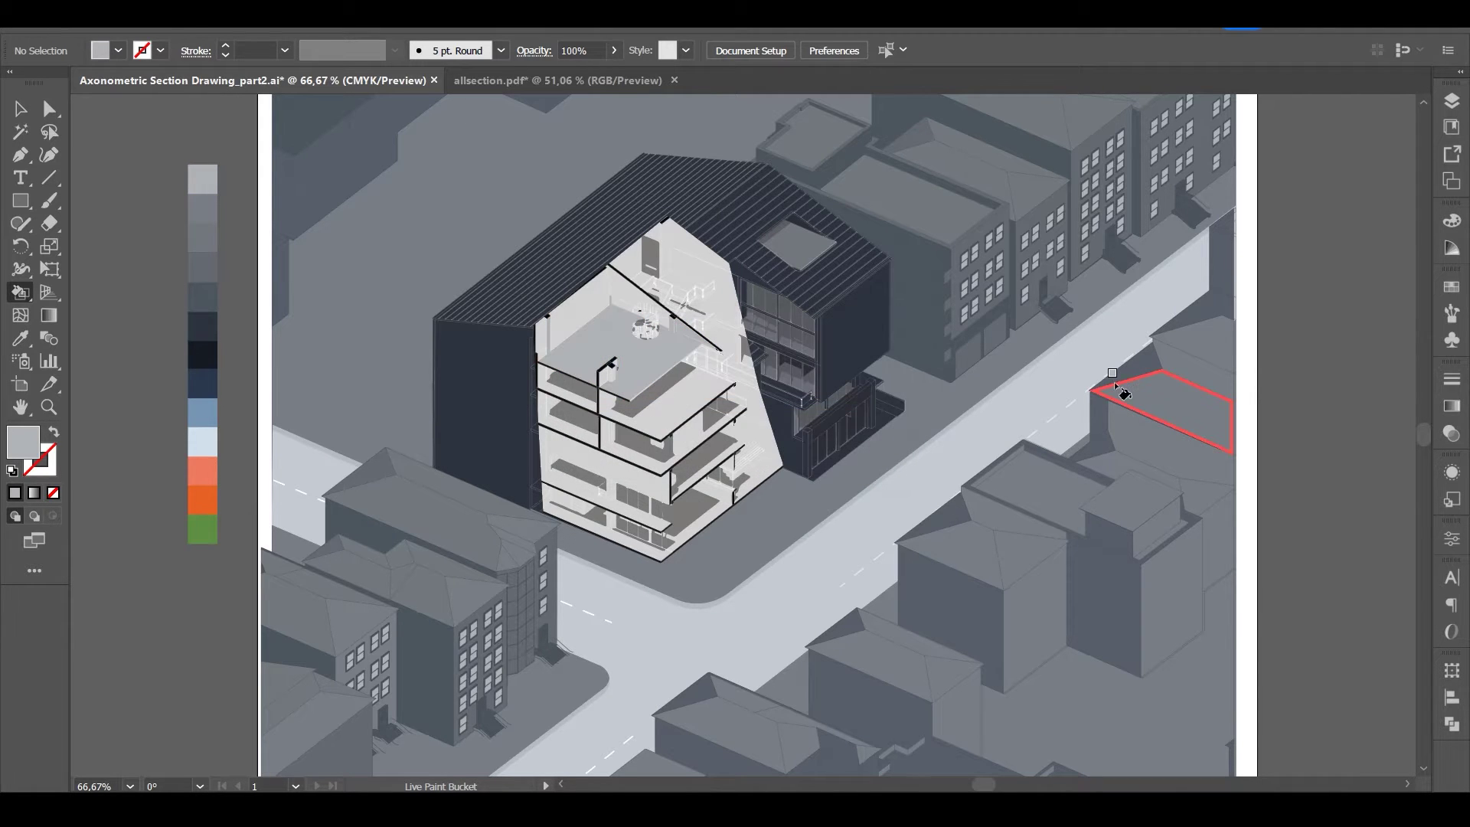
left_click(724, 308)
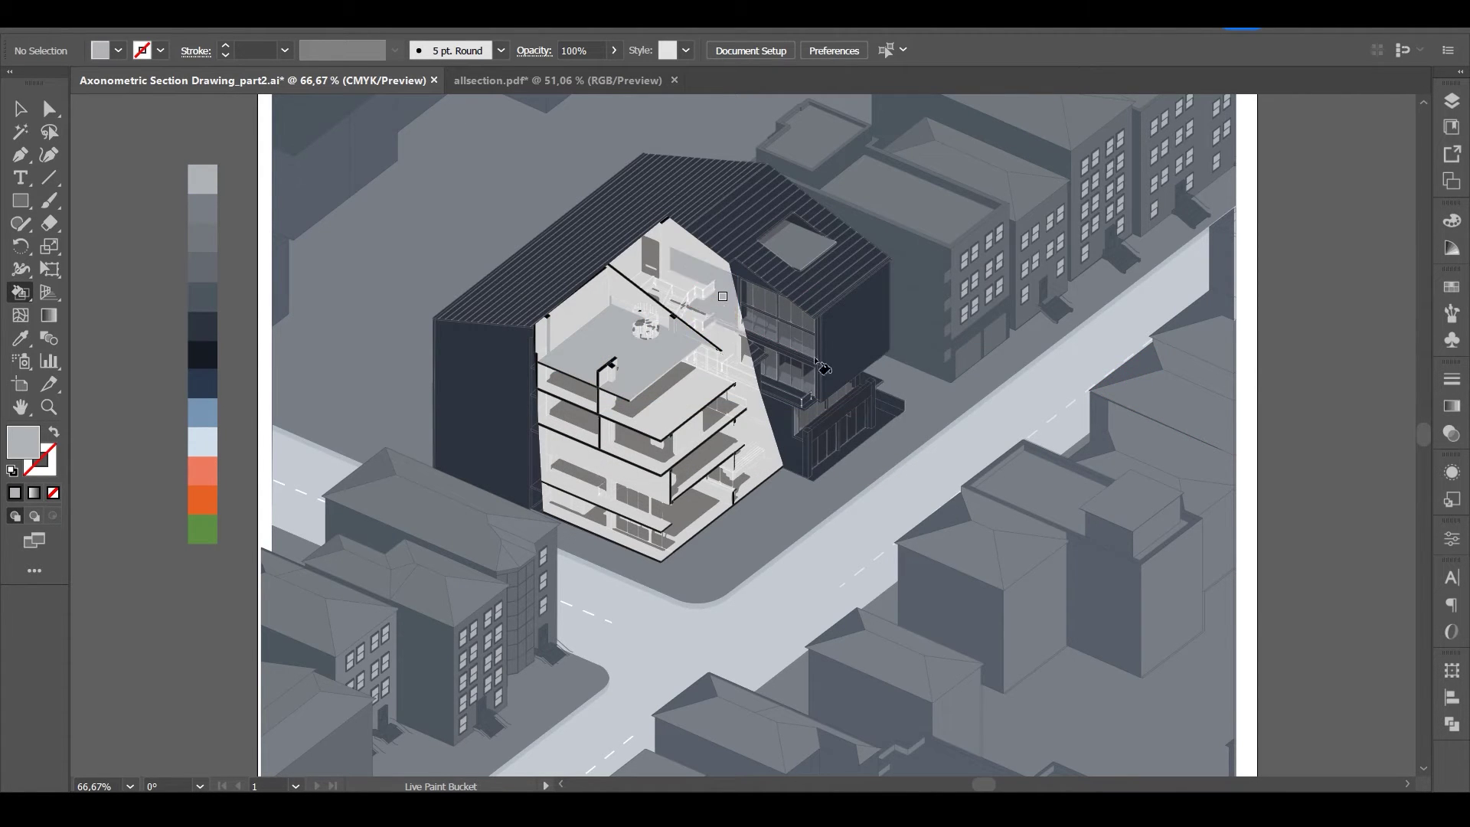
key("v")
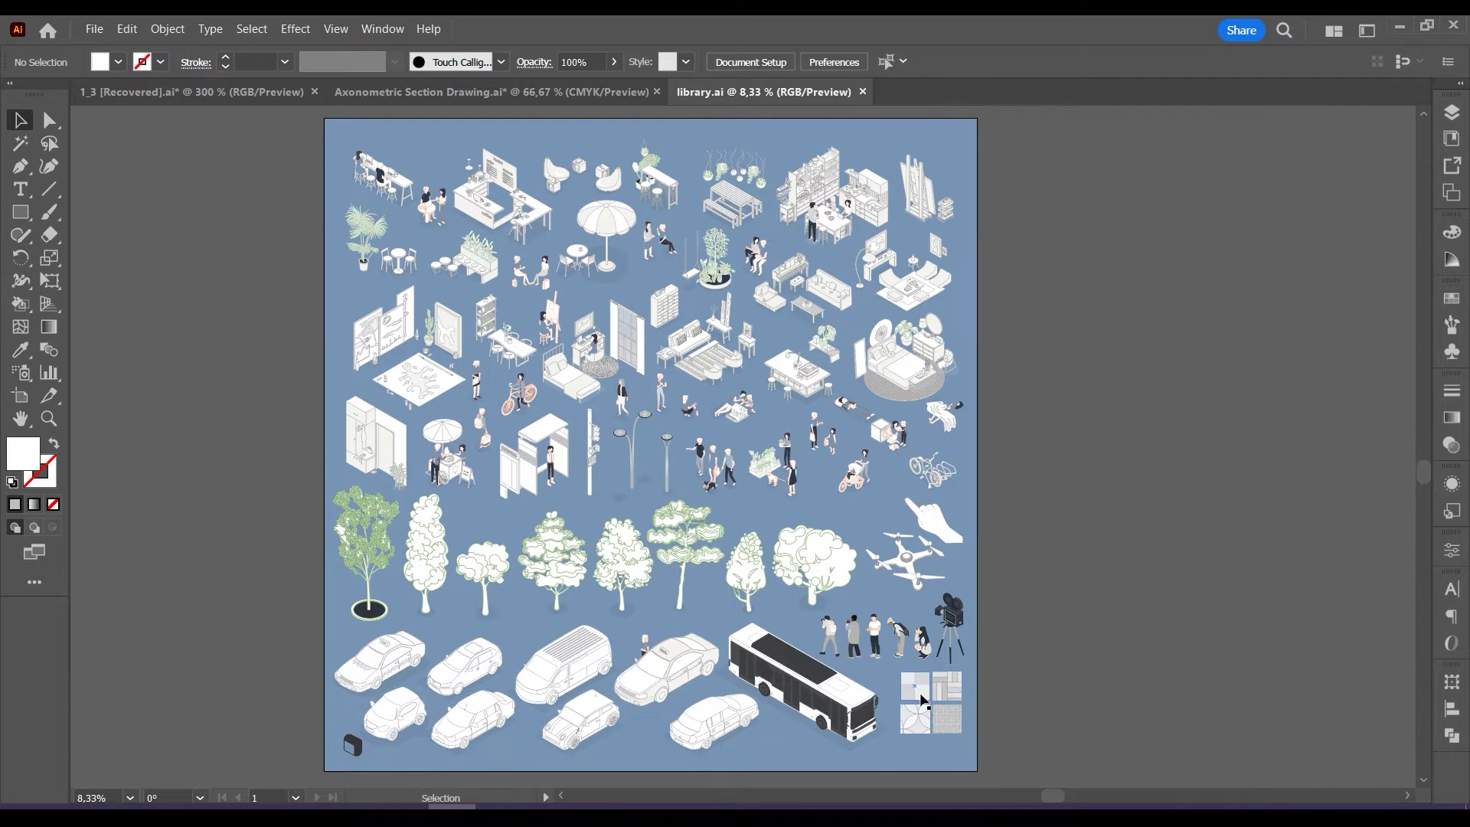
Switch to Axonometric Section Drawing.ai, scale the tile pattern square down to about 15 px, and place it on the dark side wall.
left_click(513, 92)
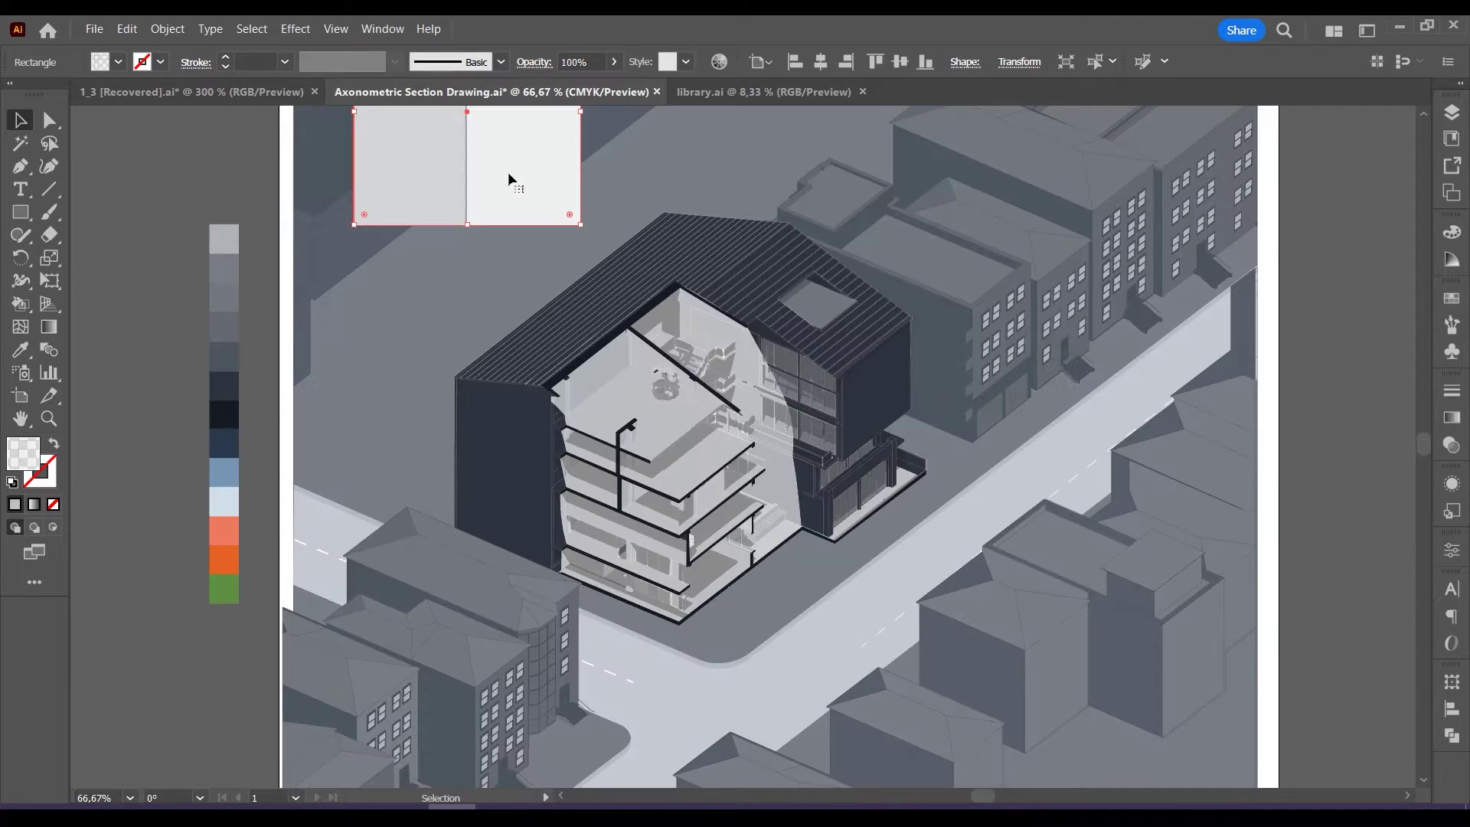
left_click_drag(508, 180, 437, 443)
left_click_drag(452, 561, 326, 372)
left_click_drag(239, 358, 547, 470)
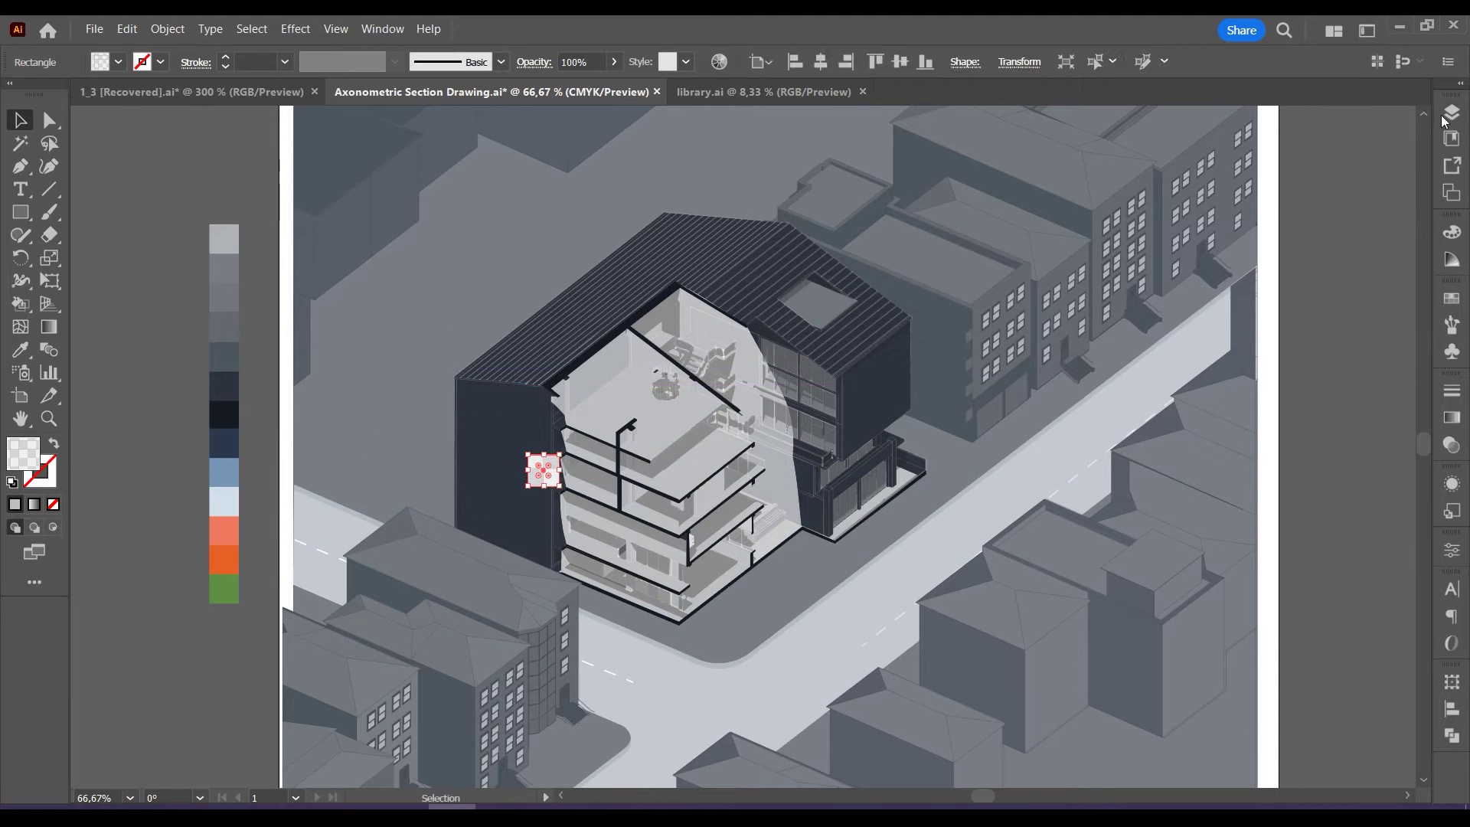
scroll(562, 437, "up", 2)
left_click_drag(560, 549, 536, 527)
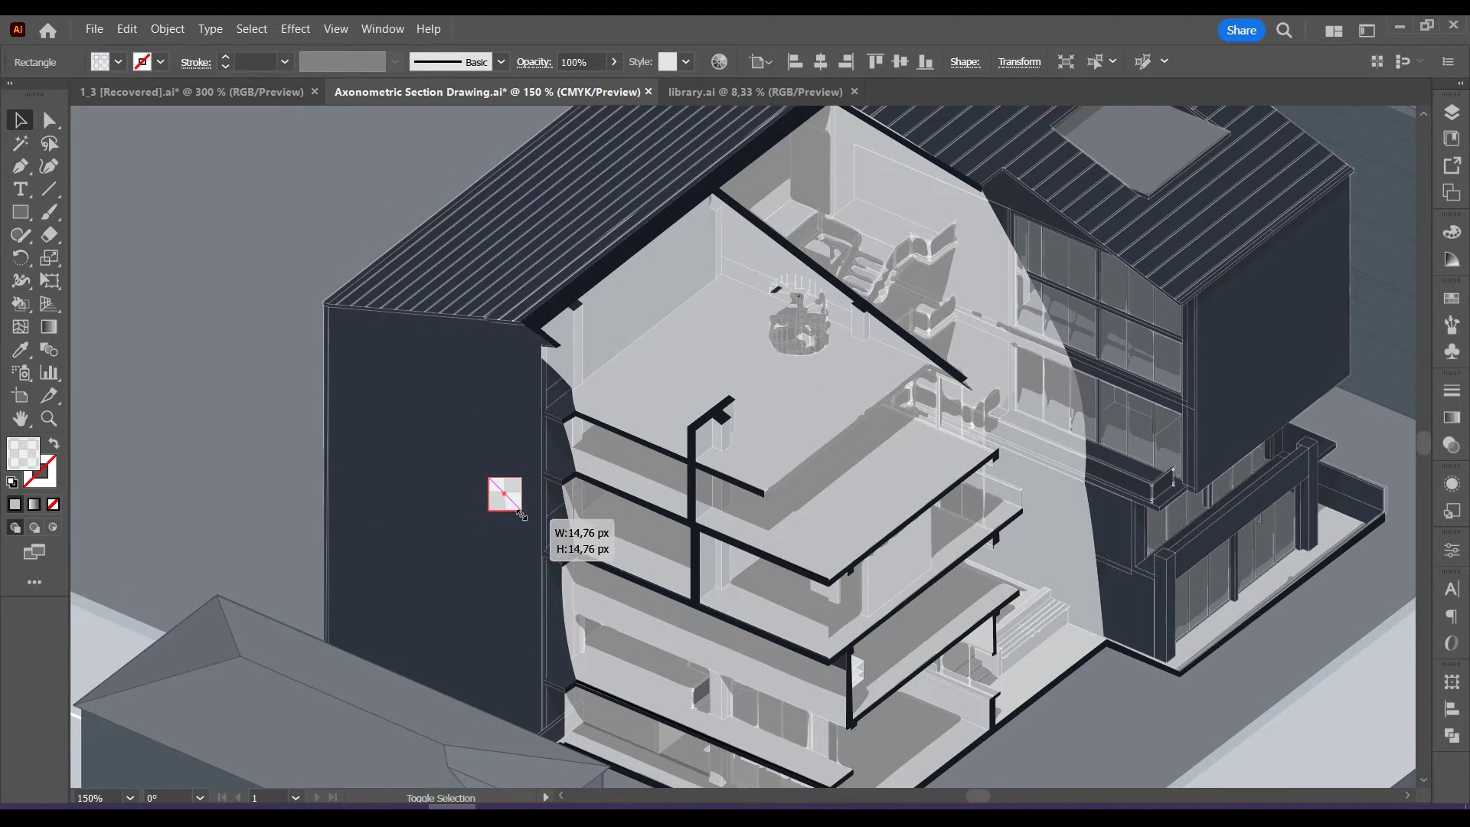
scroll(536, 527, "up", 2)
Shear the tile pattern square into the axonometric angle and place it over the building's upper floor.
right_click(49, 235)
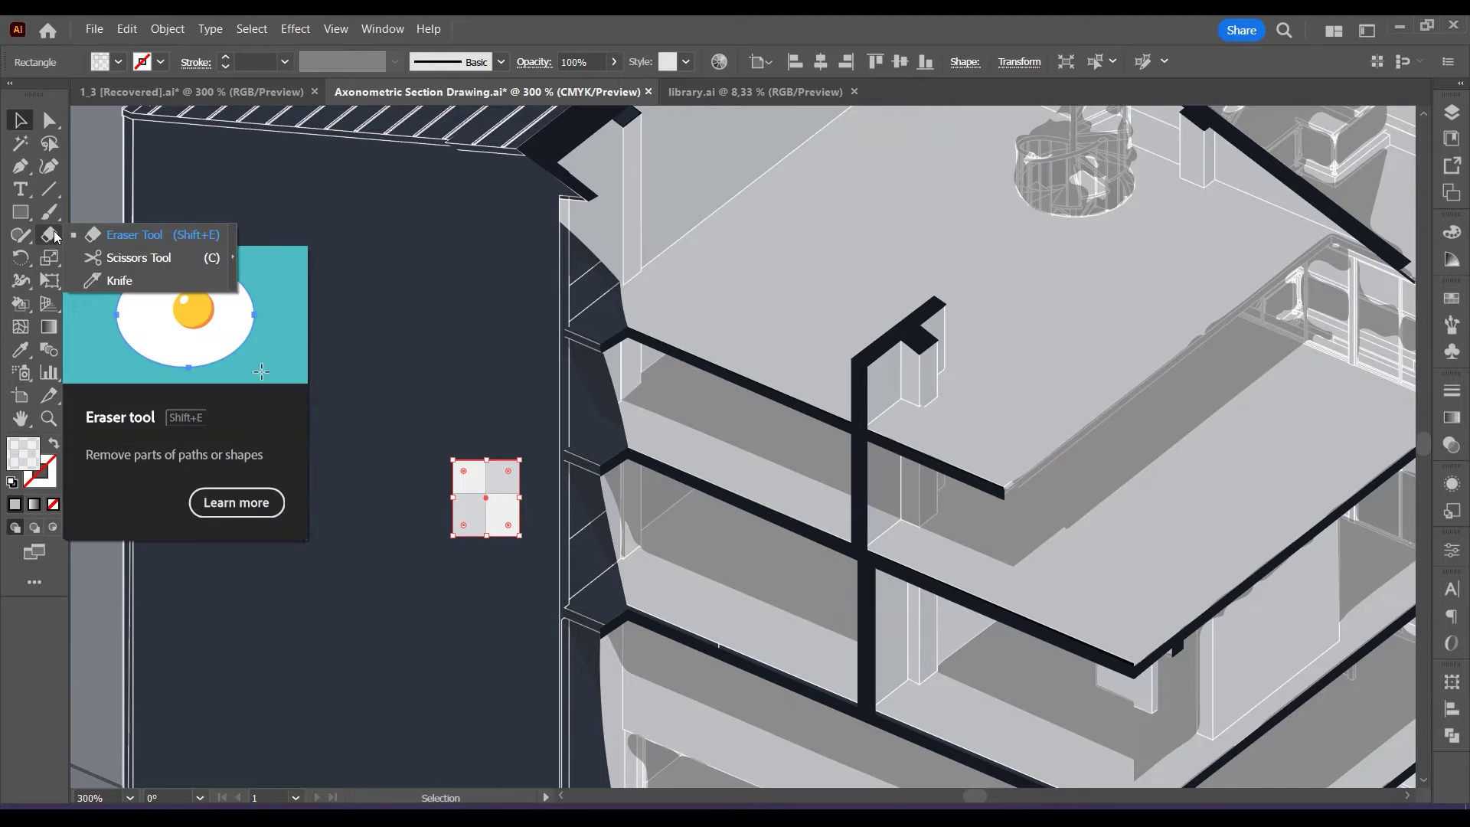
right_click(49, 212)
left_click(52, 260)
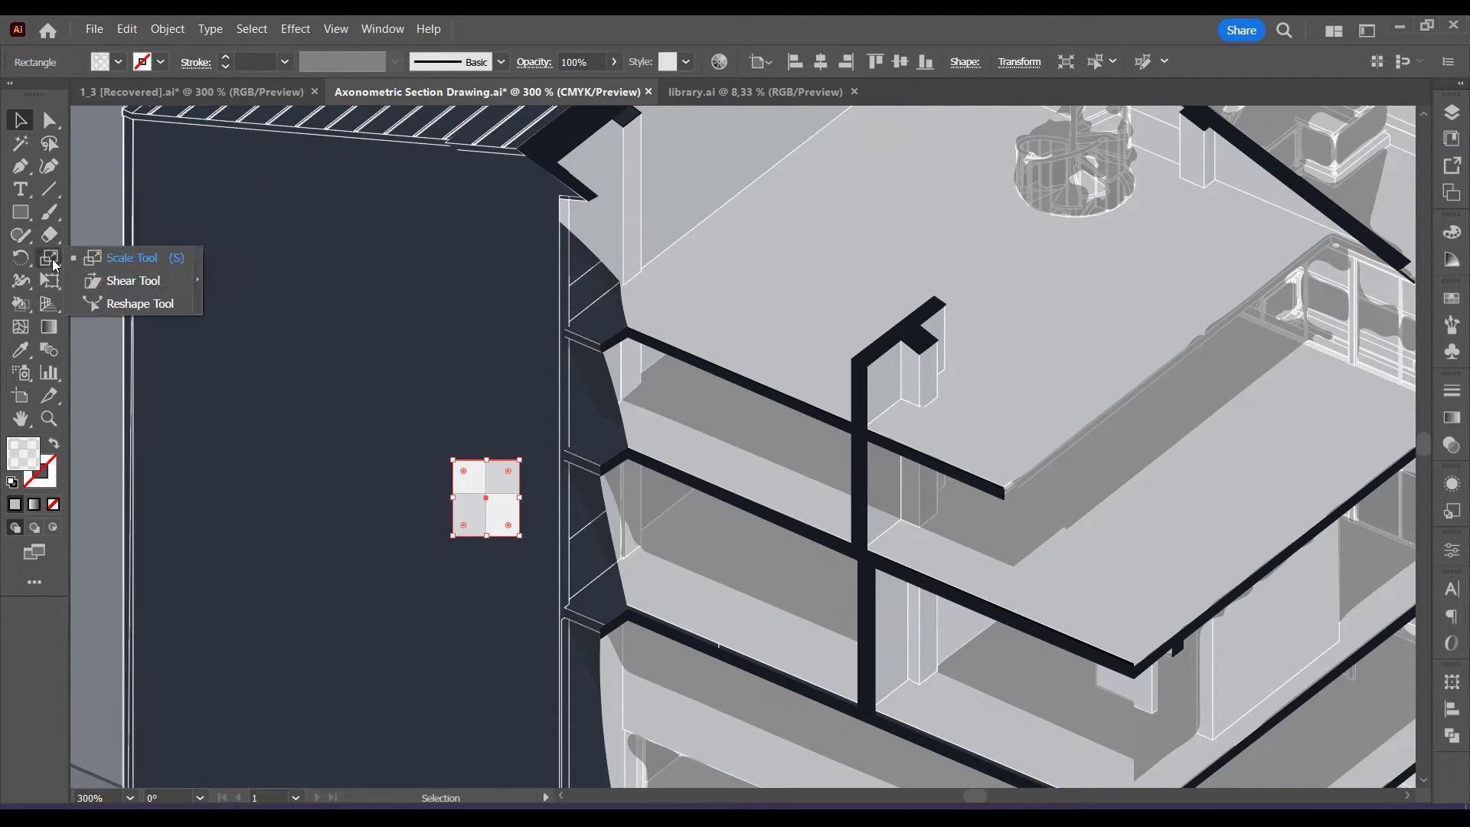
left_click(17, 121)
right_click(49, 283)
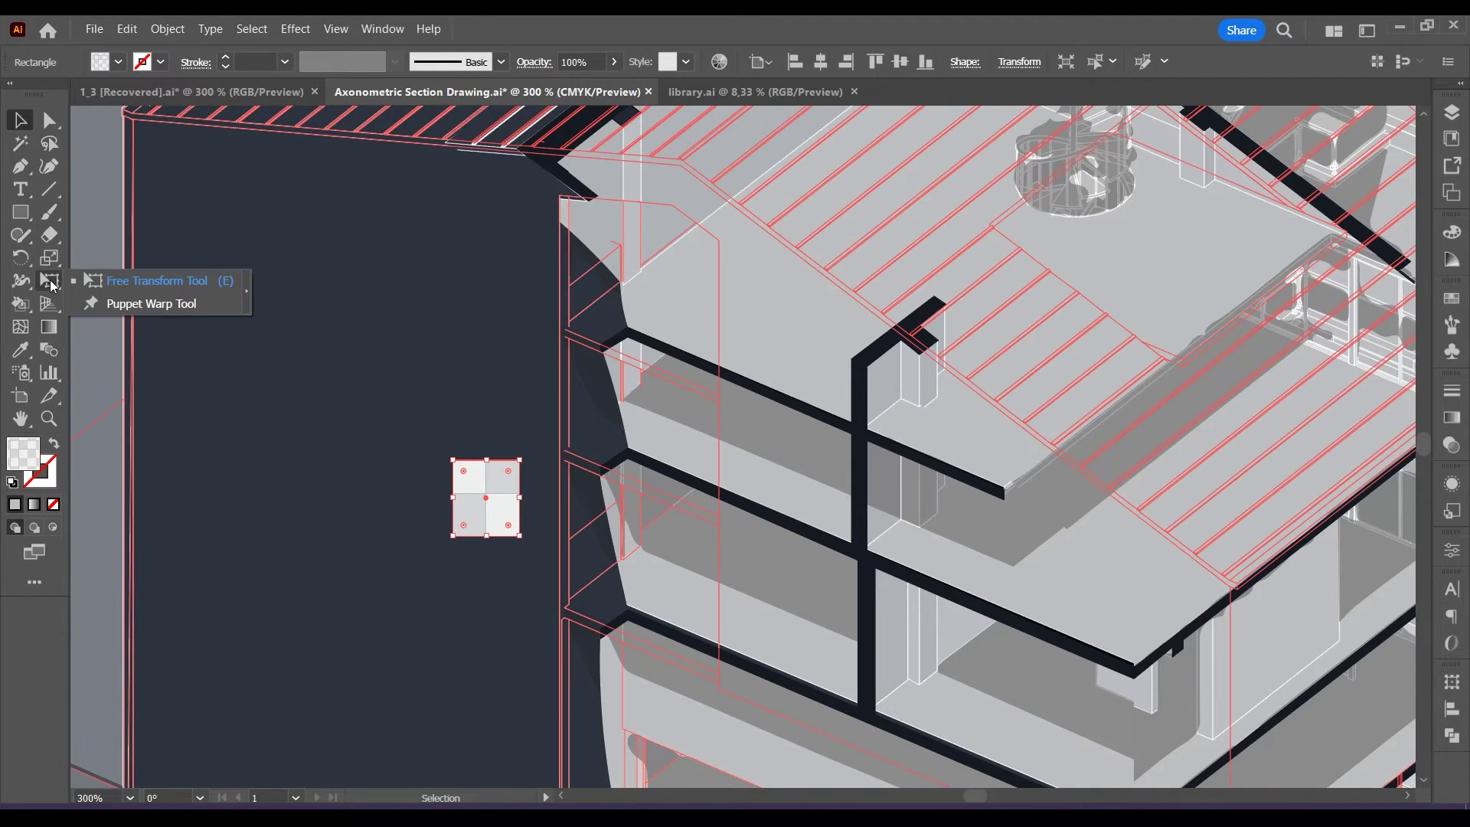
right_click(51, 260)
left_click(155, 283)
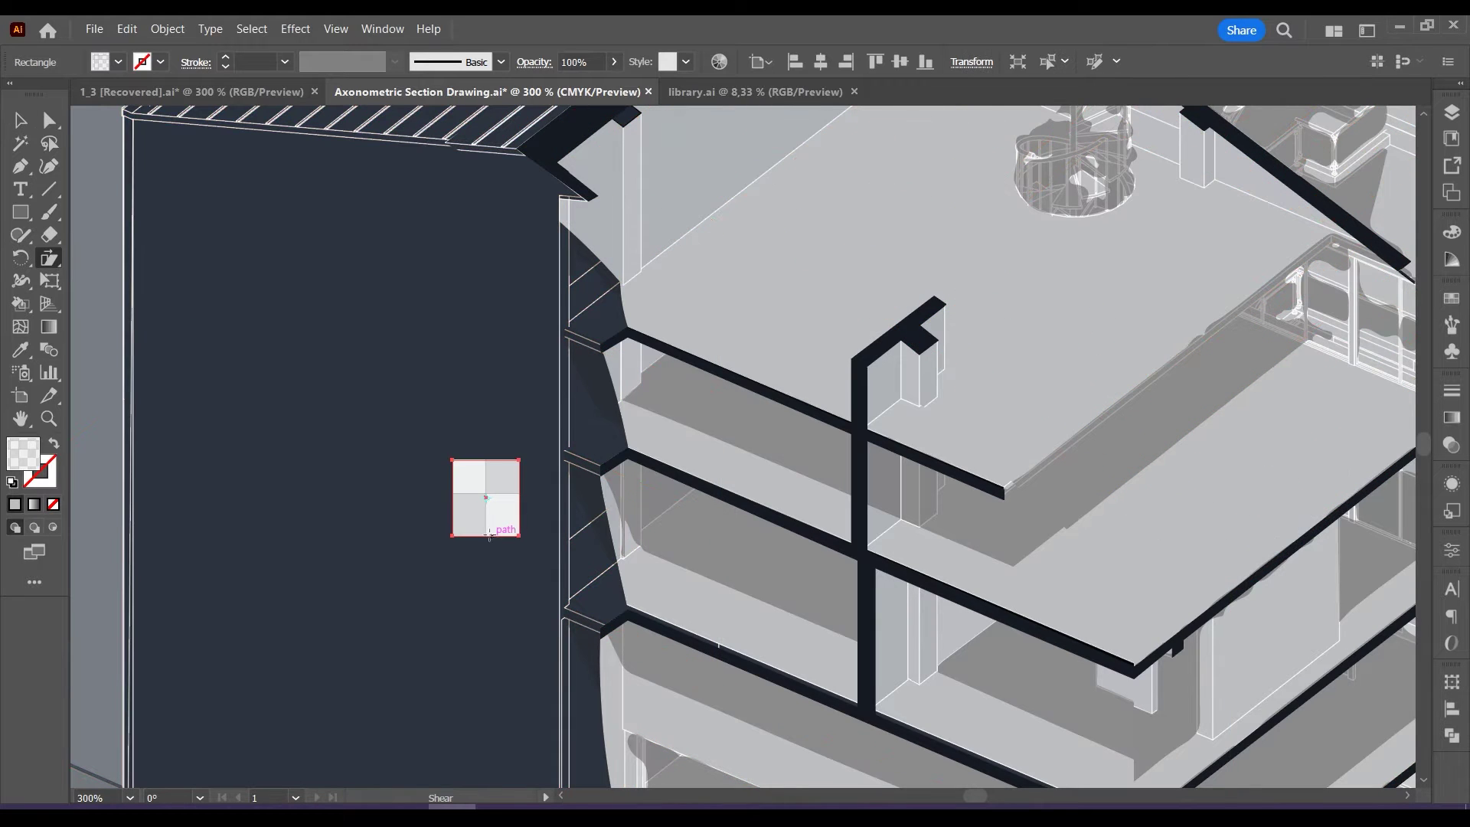
left_click_drag(502, 533, 764, 334)
key("v")
left_click(1445, 118)
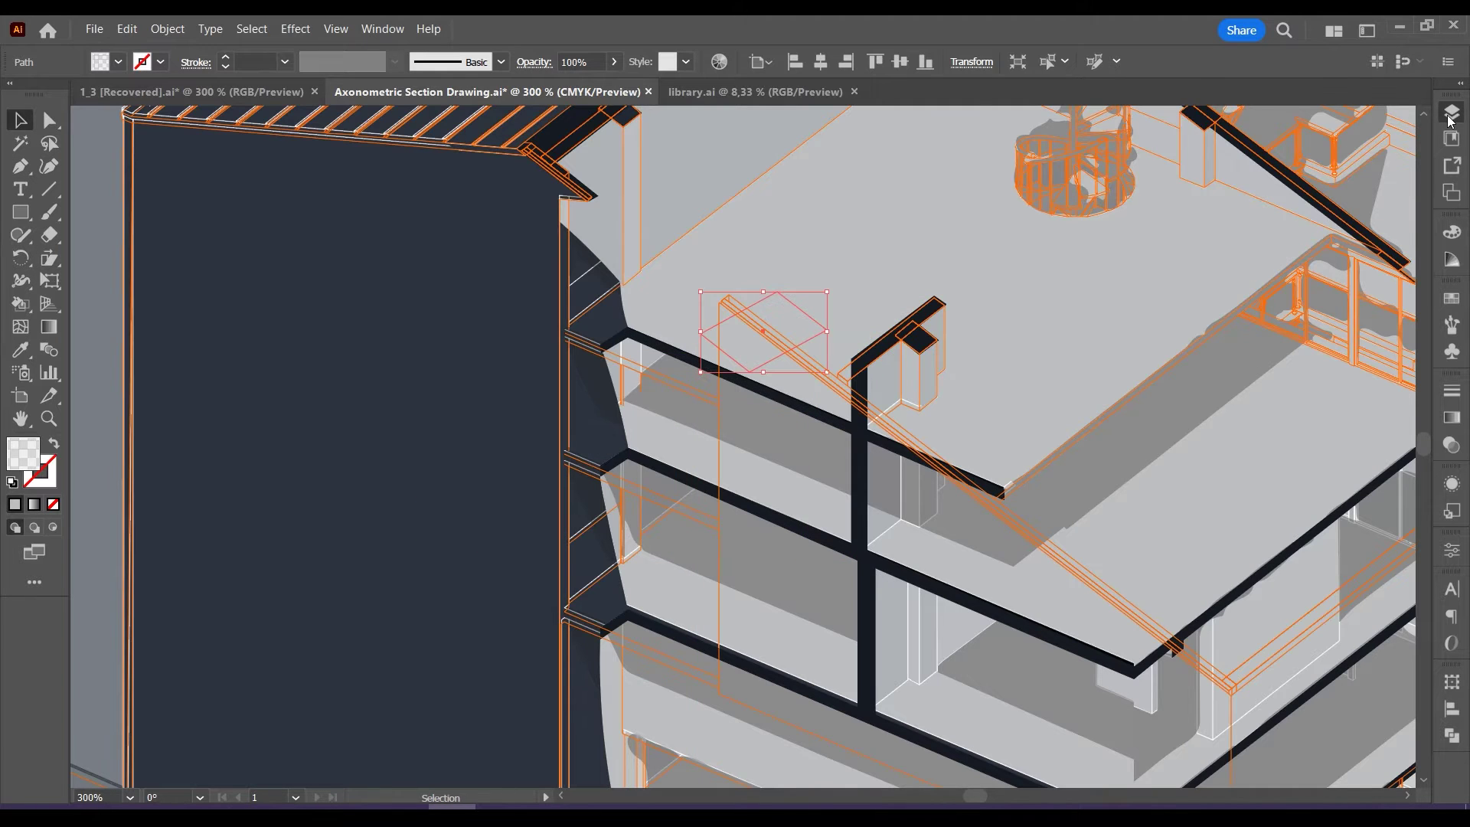
Put the sheared tile pattern square on the Building2 layer and place it on the empty ground beside the dark side wall.
left_click(1392, 136)
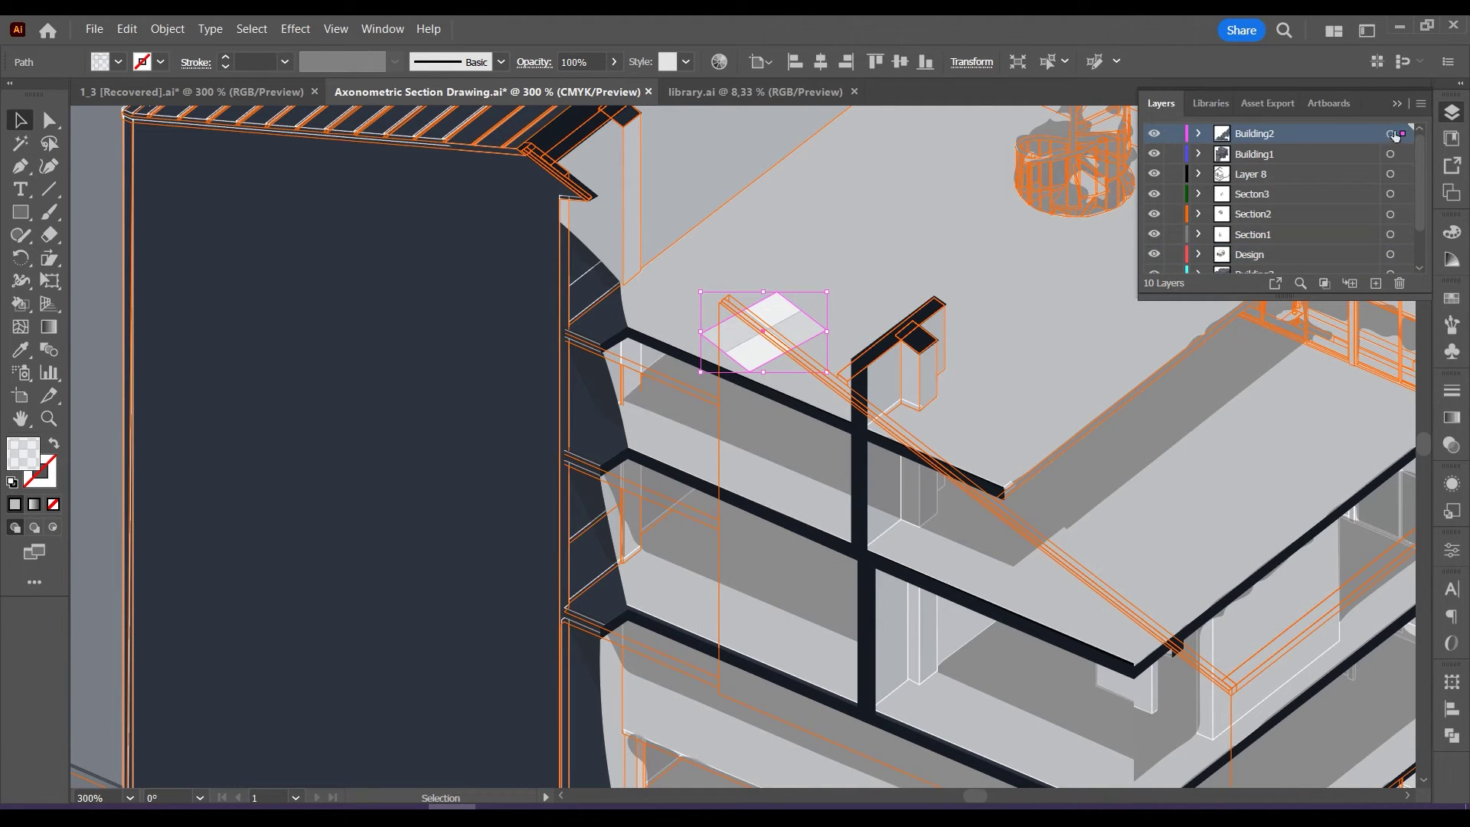
left_click_drag(1402, 172, 1403, 173)
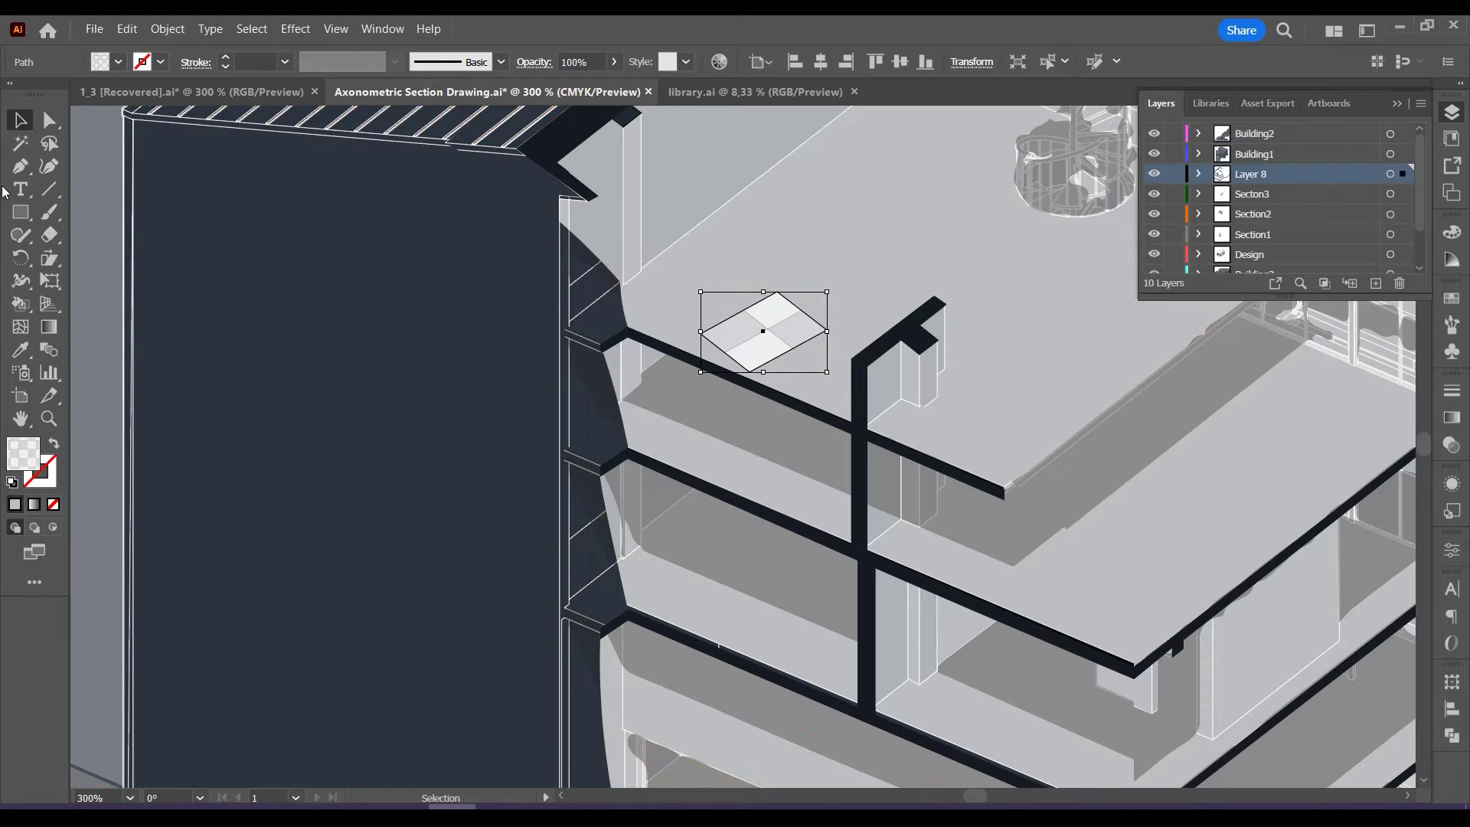
left_click(48, 258)
key("ctrl+z")
left_click_drag(773, 355, 754, 325)
key("v")
scroll(744, 343, "down", 2)
left_click_drag(726, 348, 356, 404)
Paint the section's two upper floors, including their shadowed areas, with the checker tile pattern using the Live Paint Bucket.
key("k")
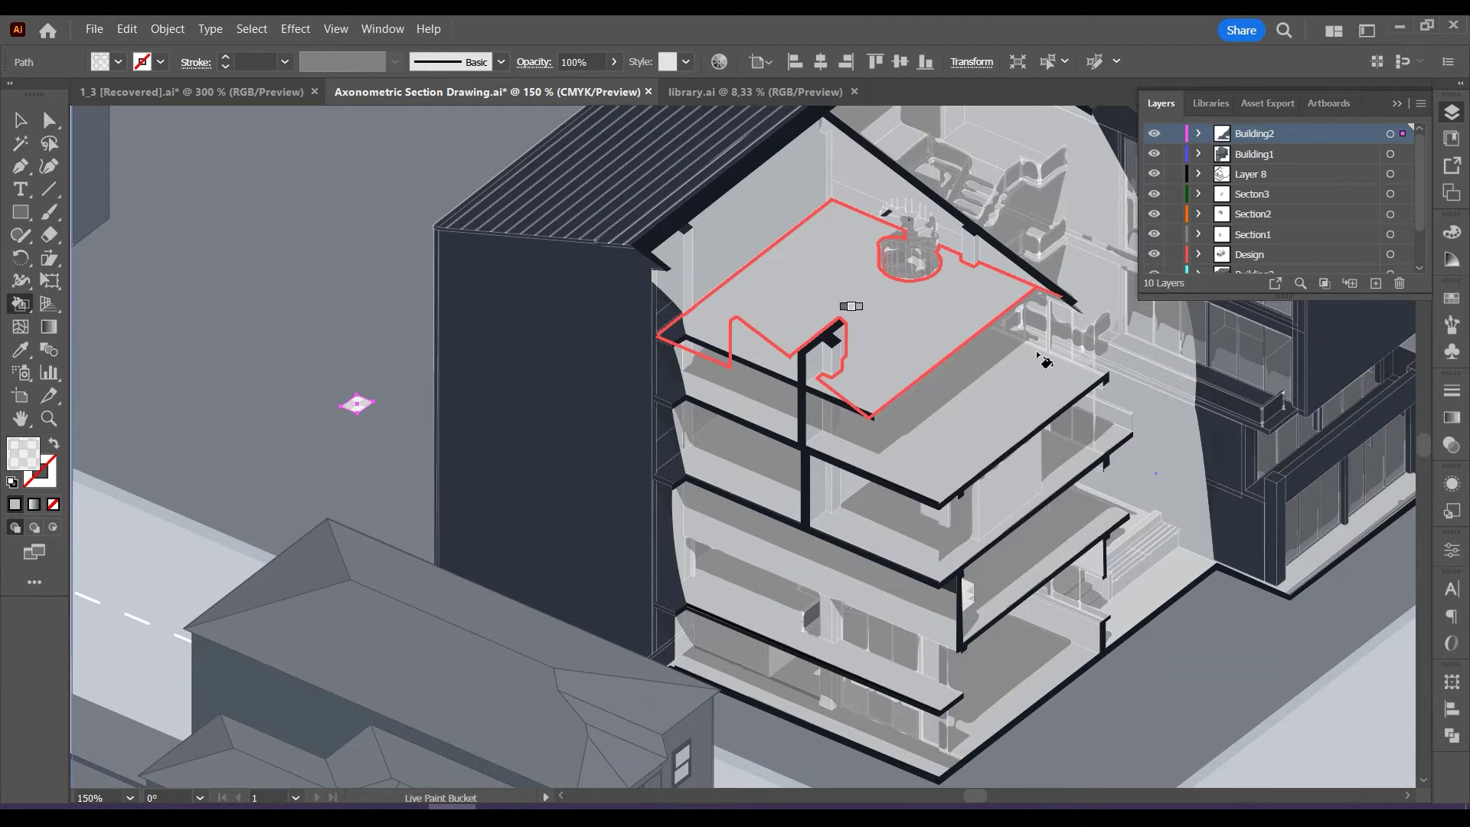
left_click(847, 306)
left_click(950, 418)
left_click(770, 406)
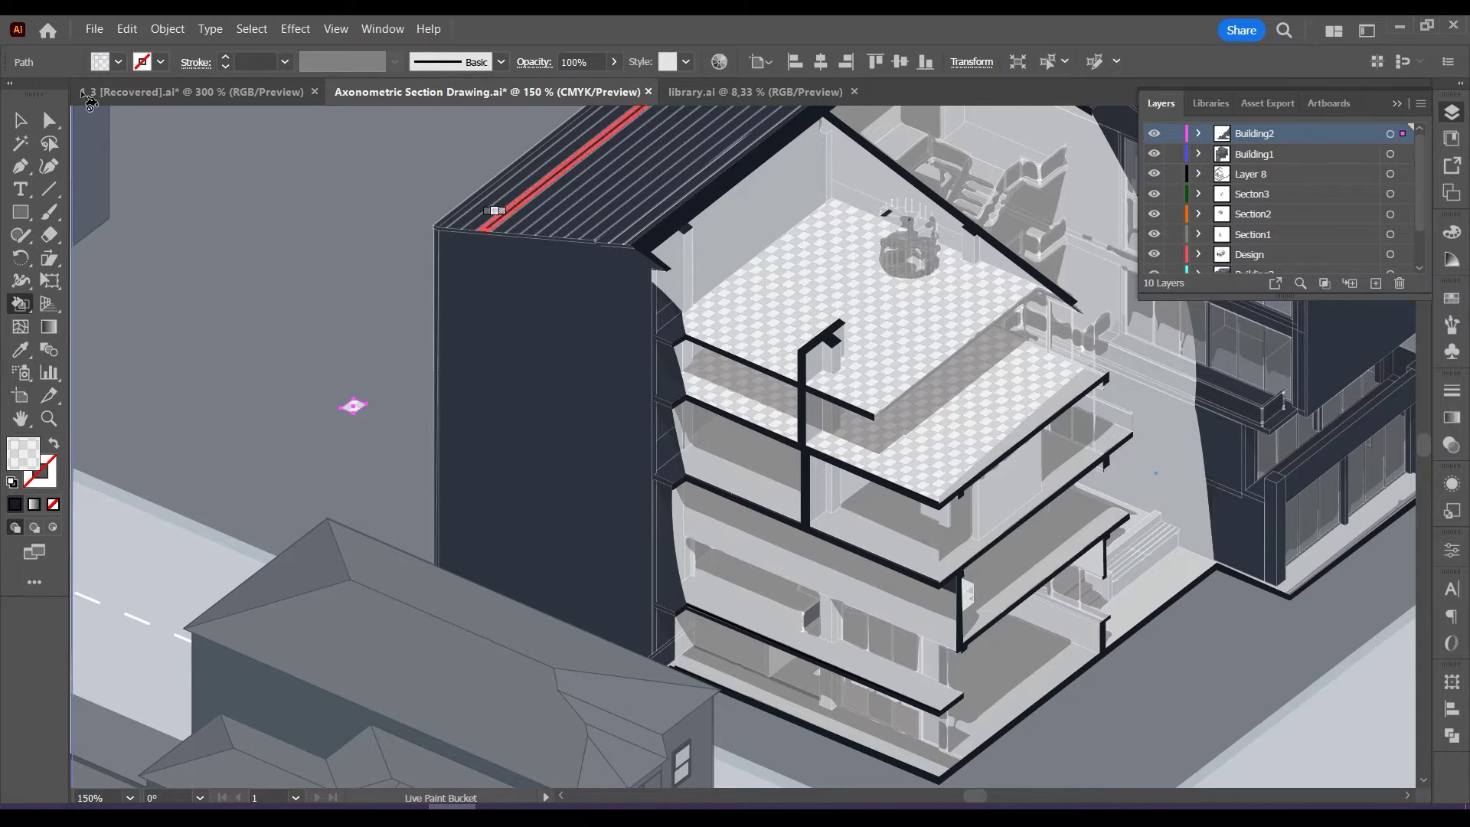
Bring the plank pattern square from library.ai into Axonometric Section Drawing.ai, place it near the sheared tile, and scale it down to similar size.
key("v")
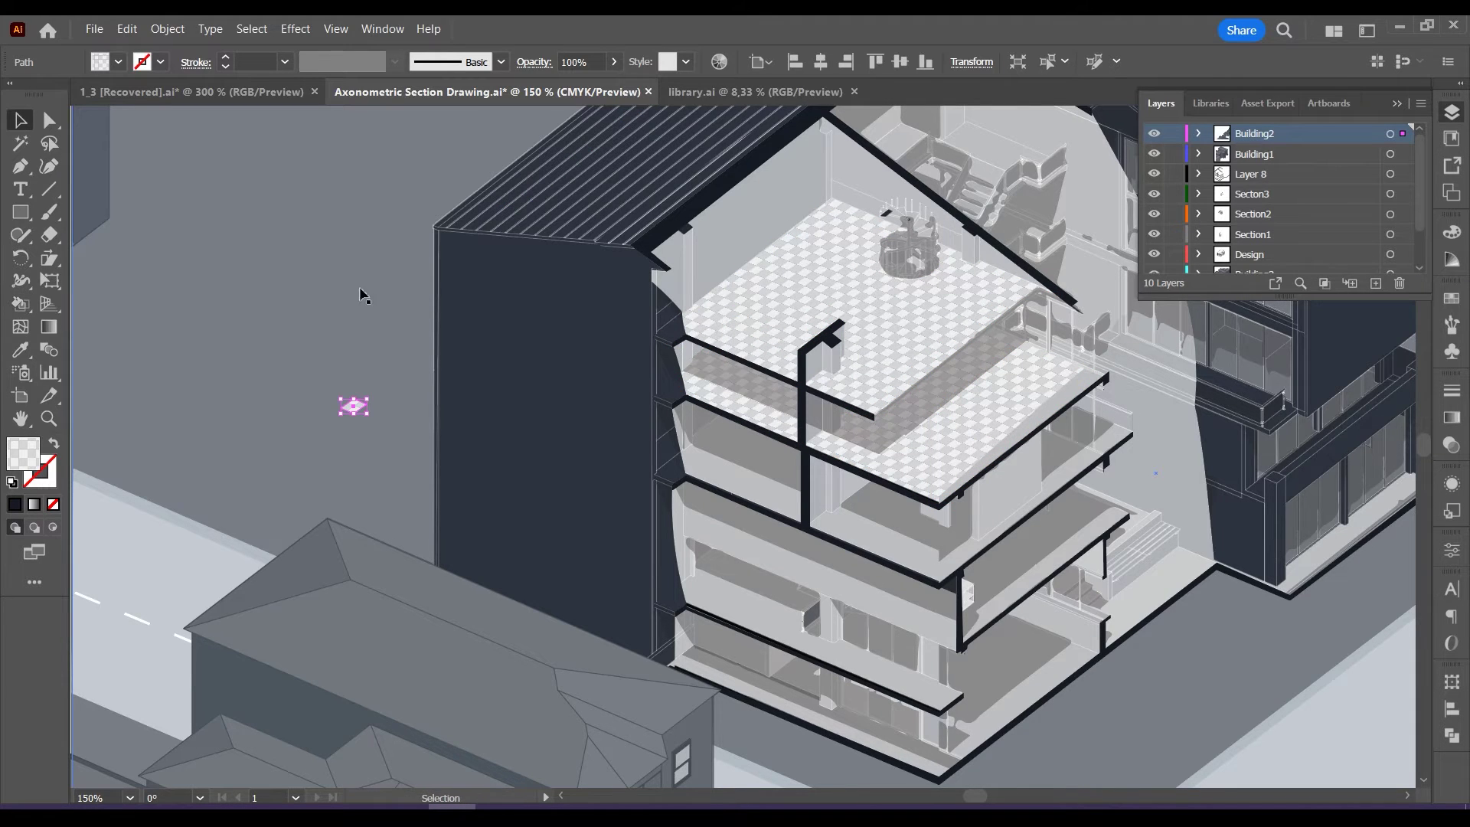
left_click(695, 90)
left_click_drag(947, 685, 400, 95)
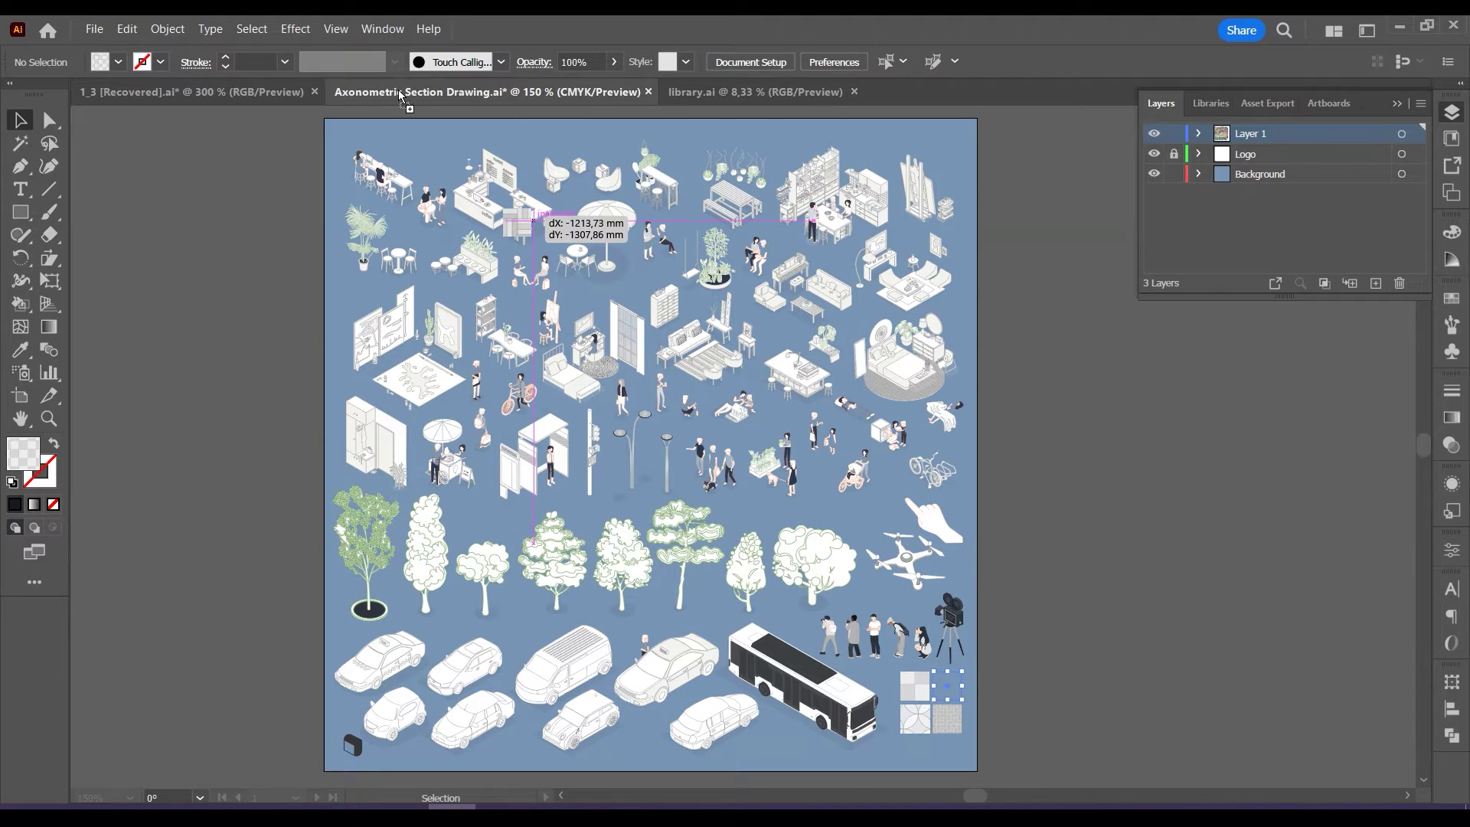
left_click_drag(541, 468, 545, 475)
mouse_move(868, 300)
left_mouse_down()
mouse_move(650, 429)
mouse_move(437, 587)
left_mouse_up()
left_click_drag(389, 763, 404, 435)
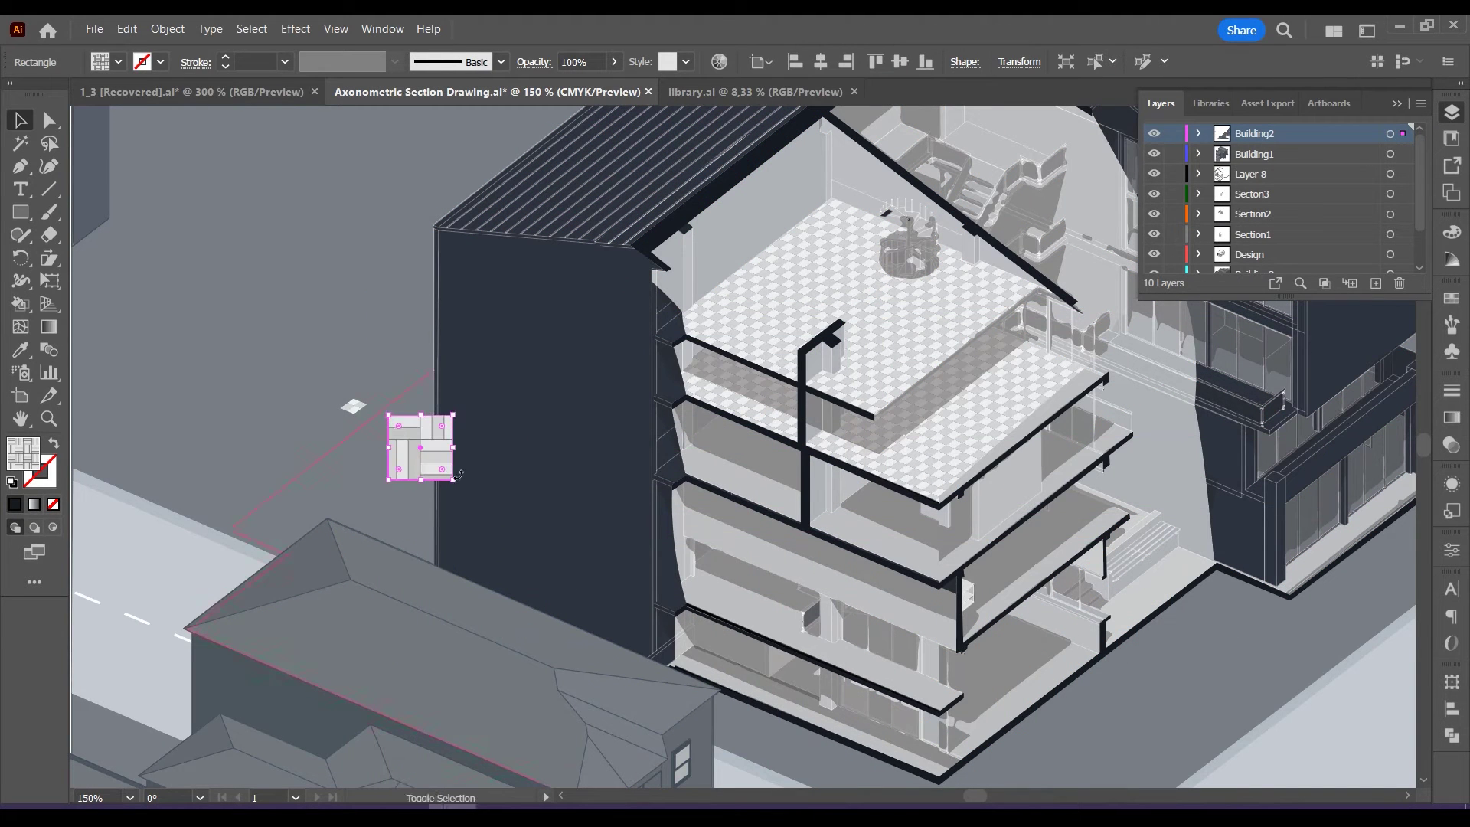
left_click_drag(457, 476, 416, 443)
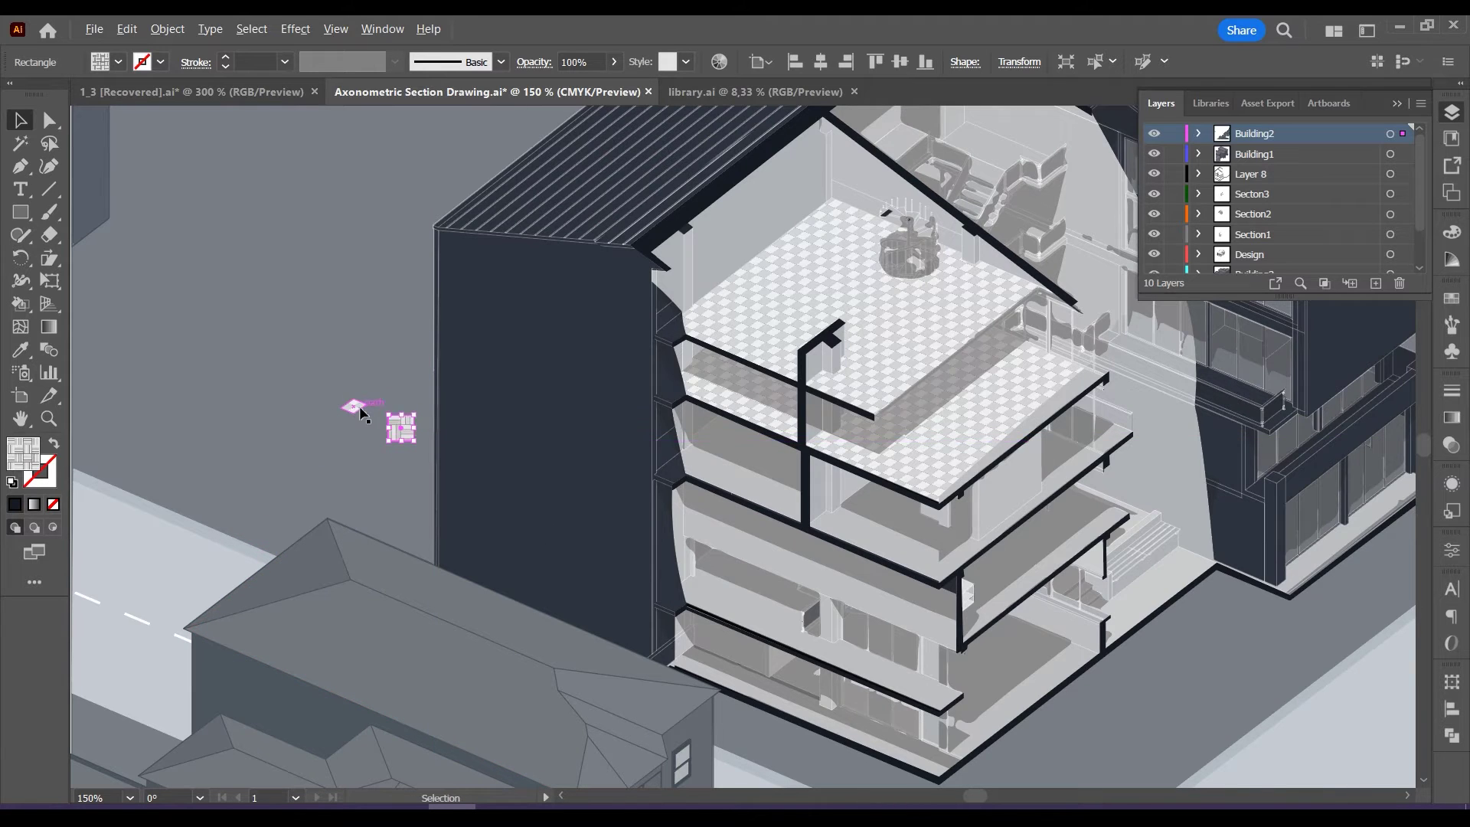
Fill the sheared tile square with the plank pattern swatch so the planks follow the axonometric angle.
scroll(360, 414, "up", 3)
left_click(347, 403)
left_click(1452, 298)
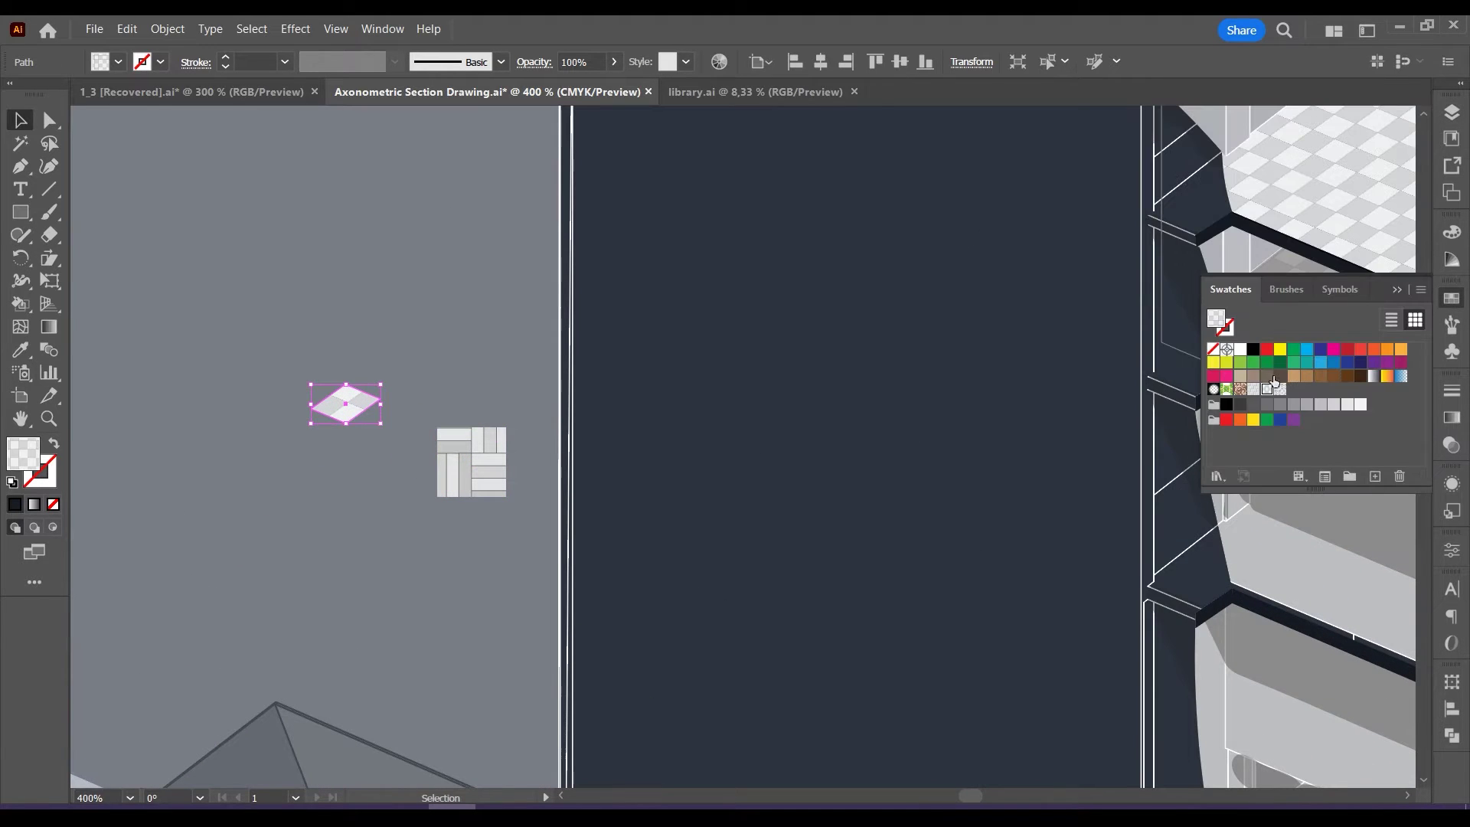
left_click(1279, 388)
scroll(257, 478, "down", 1)
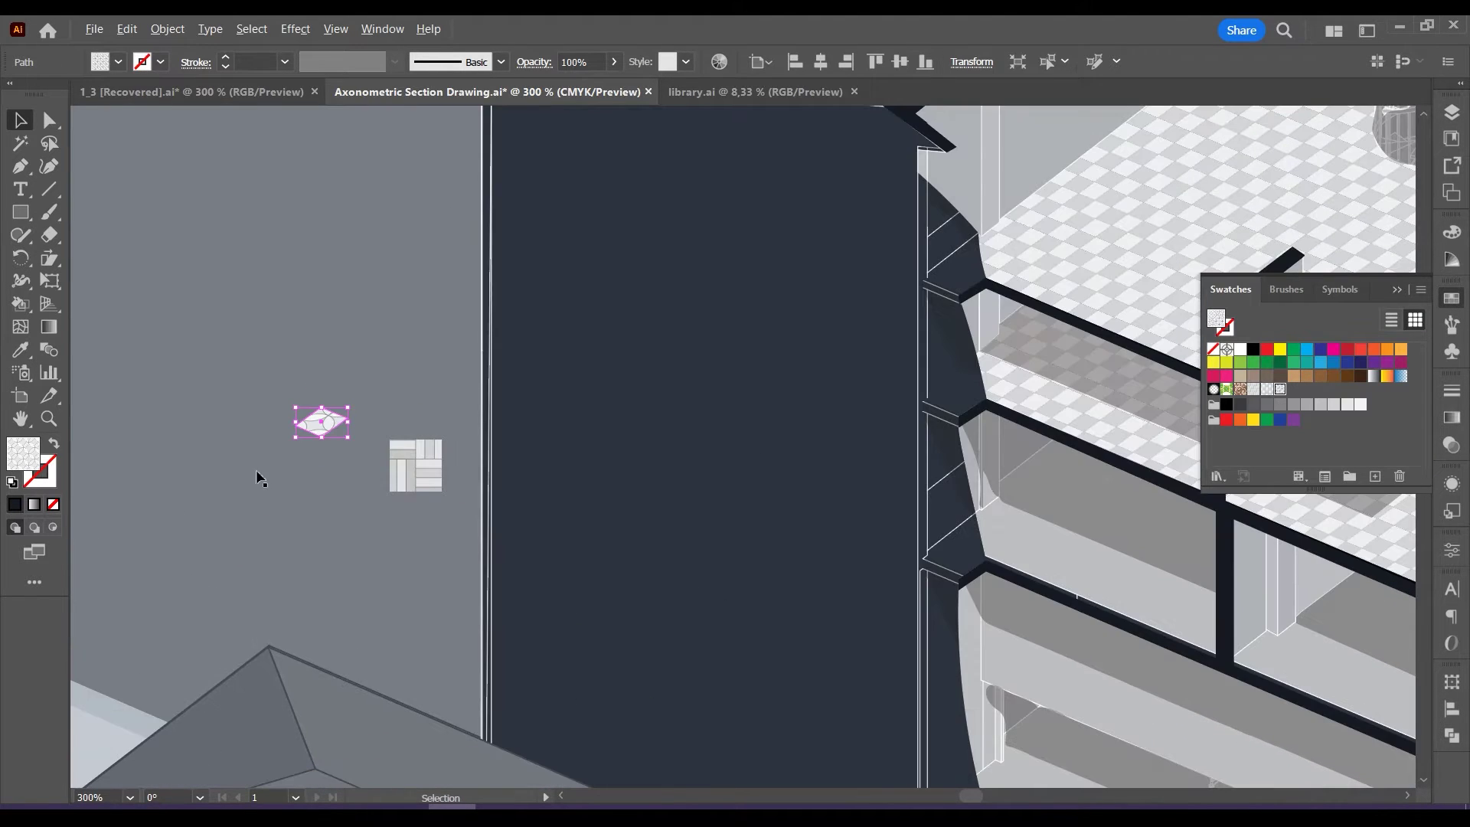
left_click(1254, 389)
scroll(138, 417, "down", 1)
Paint the floors of the two storeys below the checkered floors with the sheared plank pattern using the Live Paint Bucket.
left_click(20, 303)
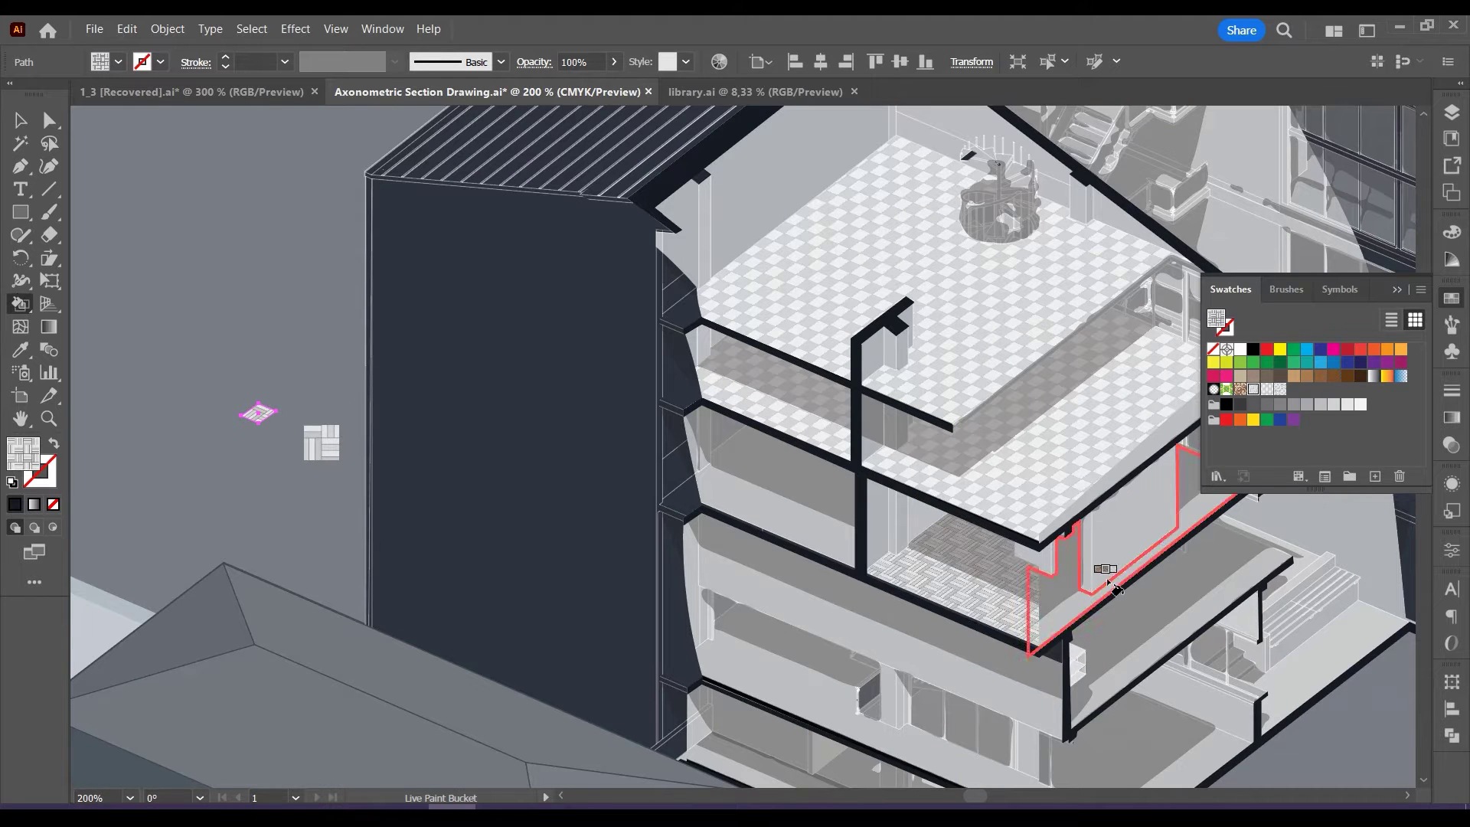
left_click(1100, 593)
scroll(305, 429, "down", 2)
left_click(936, 547)
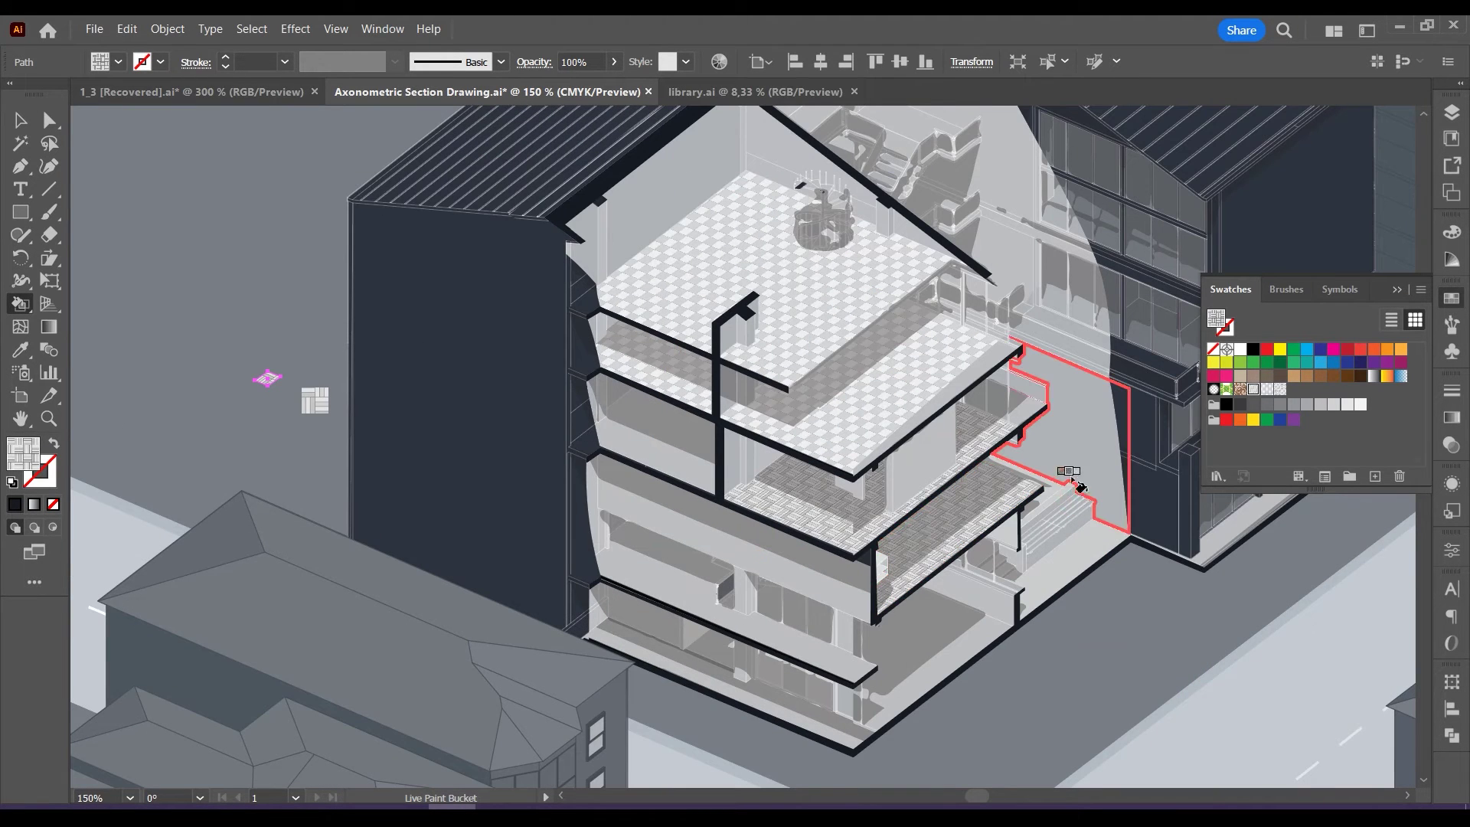
left_click(612, 433)
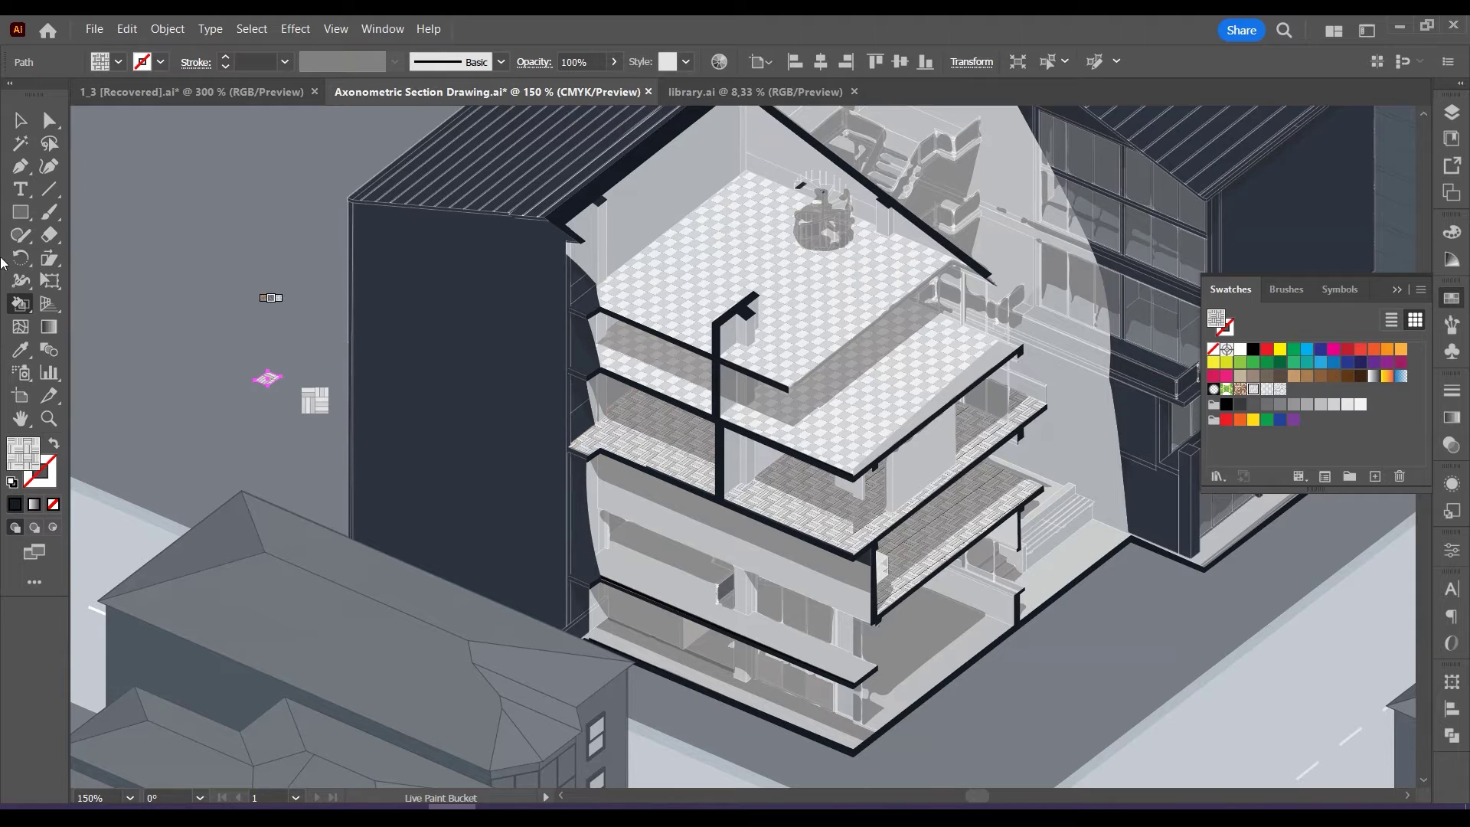
Reload the checker tile fill from the sheared square, lock the Environment layer, and clear the selection.
key("i")
left_click(683, 337)
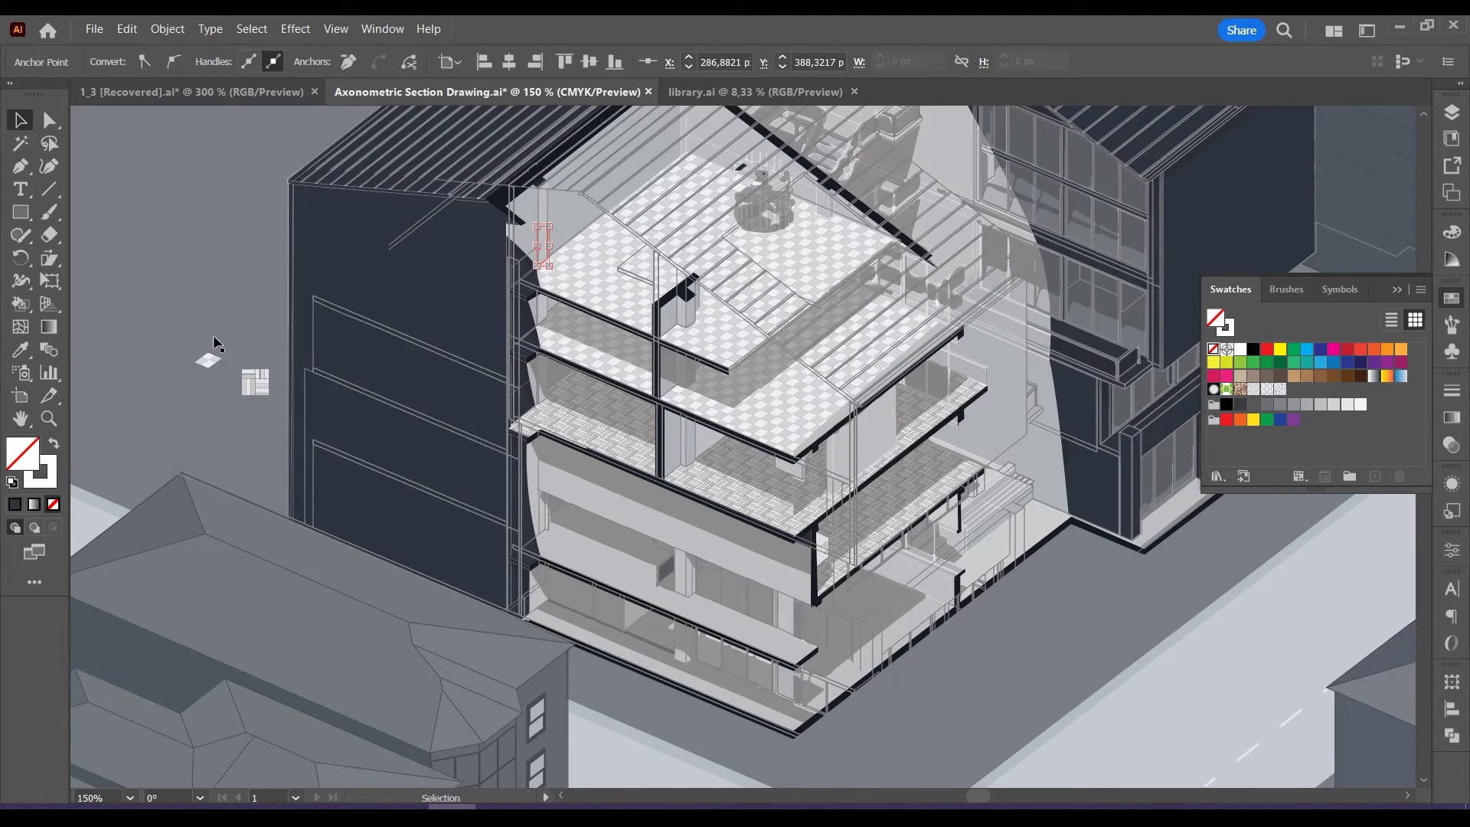
left_click(207, 359)
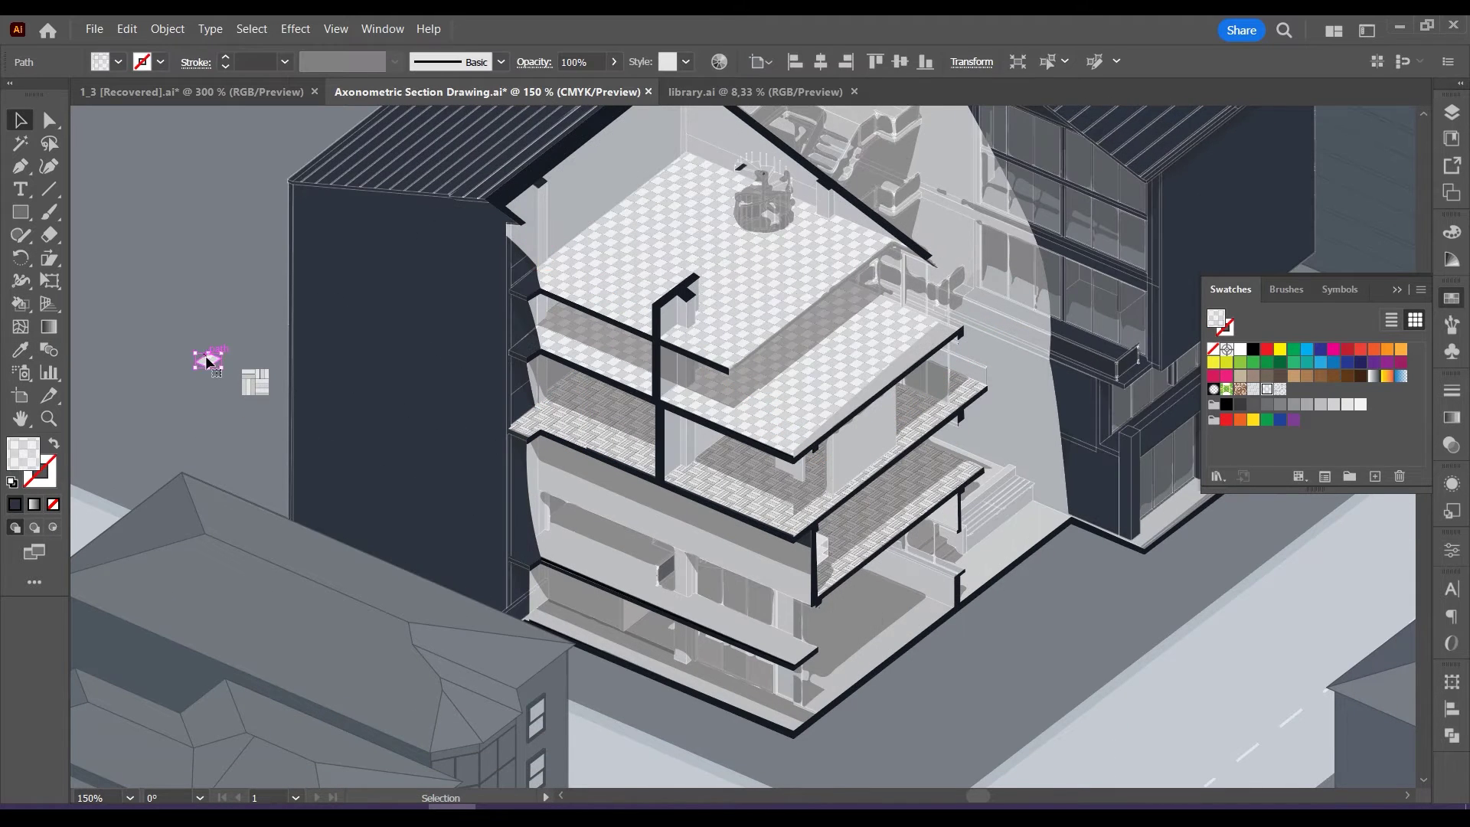
left_click(1325, 600)
left_click(1451, 113)
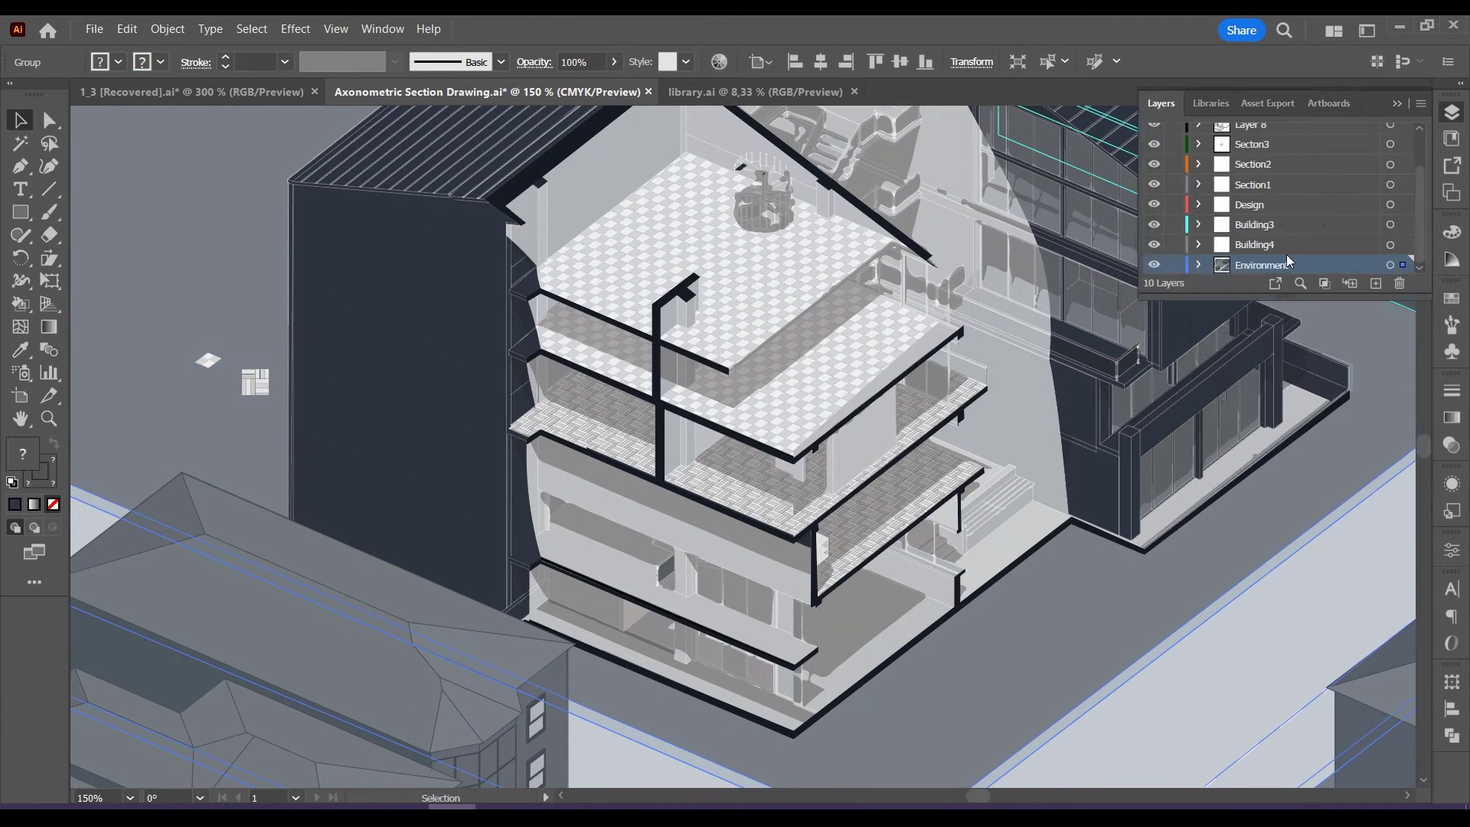
left_click(1174, 265)
left_click(1300, 575)
Paint the upper floors' edge strips beside the dark side wall with checker tiles, and the lower floors and entrance paving with the circle pattern.
left_click(21, 306)
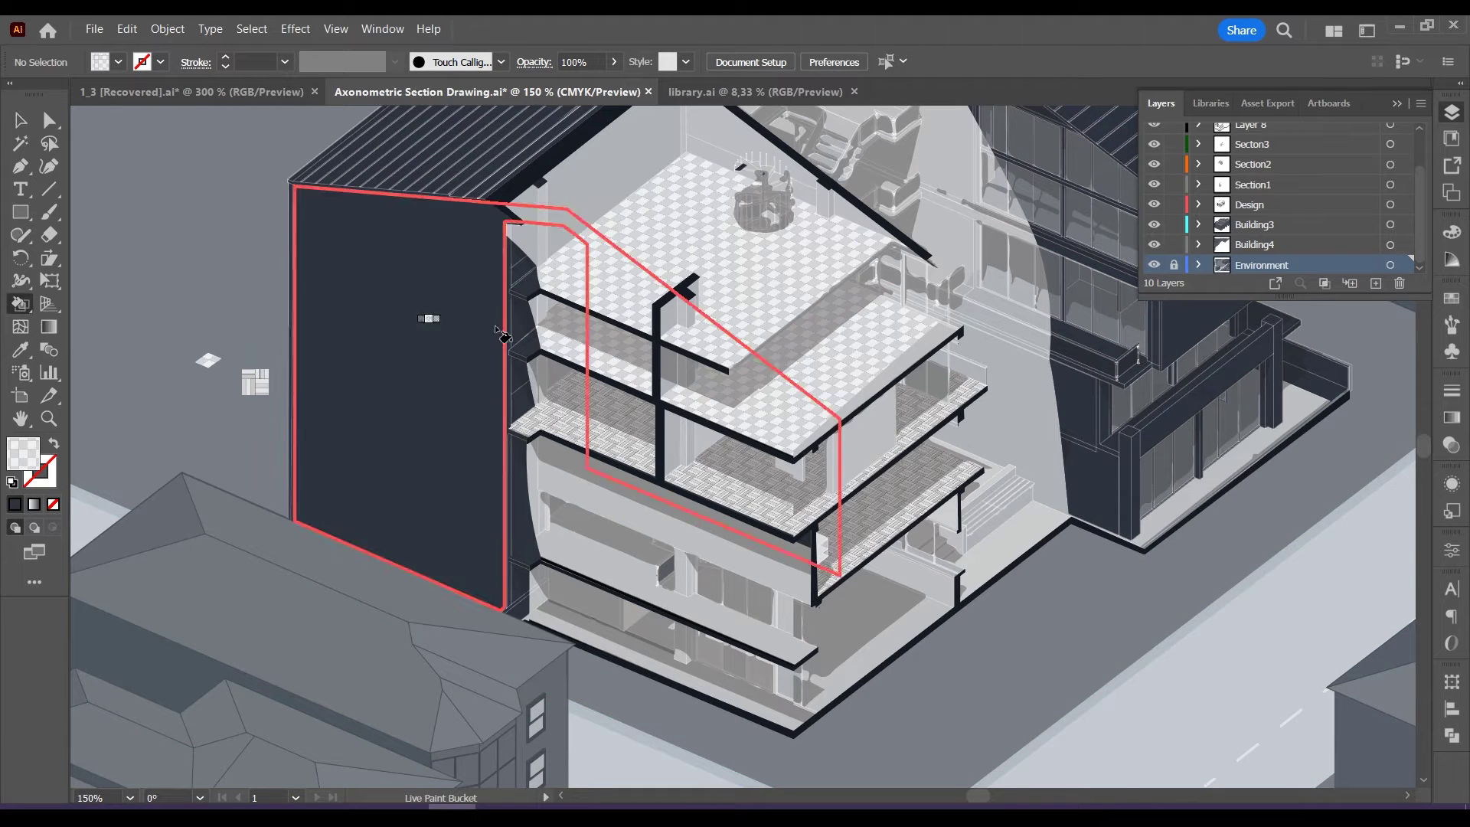
left_click(526, 344)
left_click(525, 285)
left_click(570, 417)
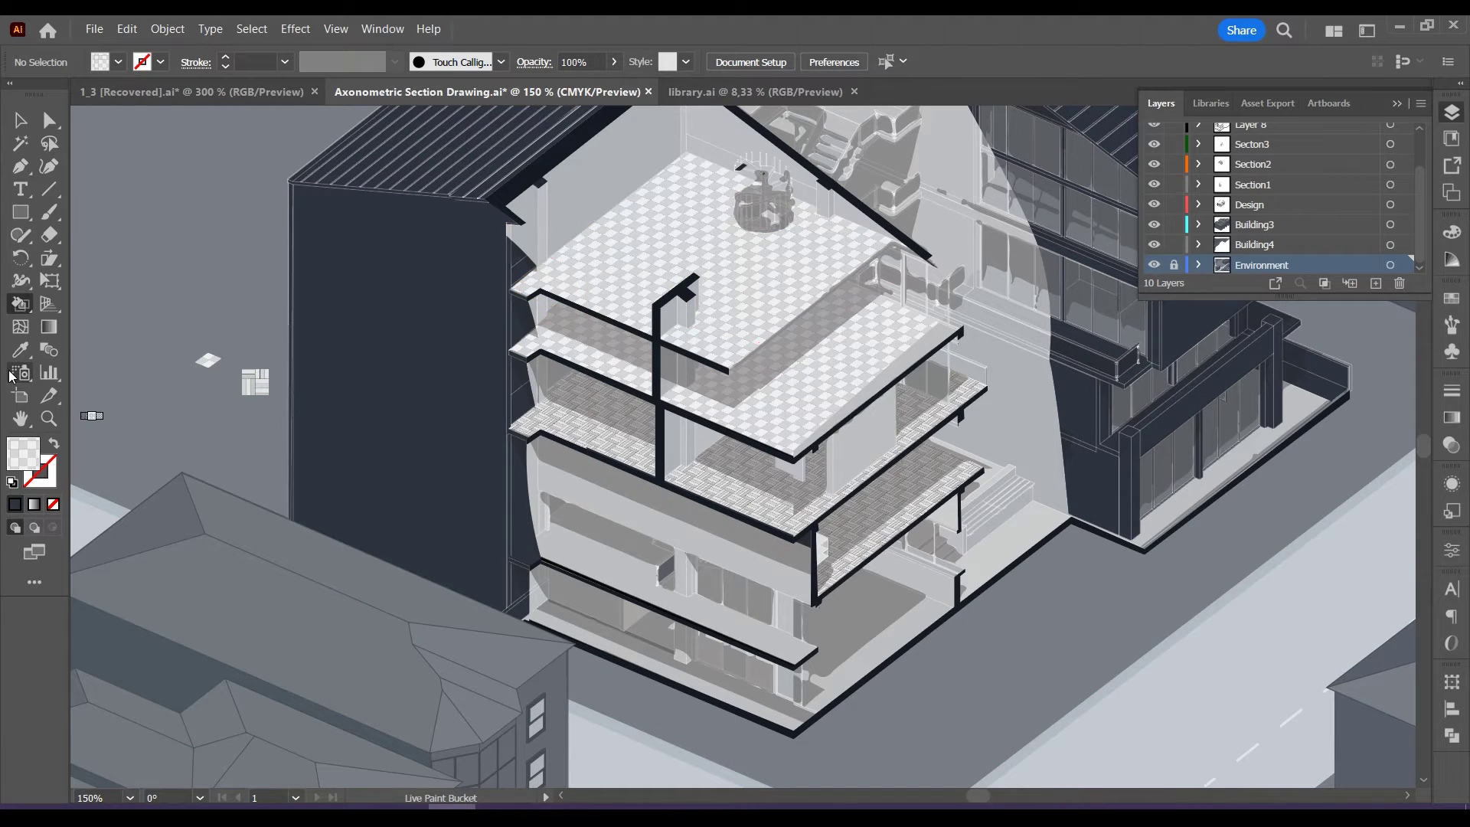
left_click(21, 350)
left_click(537, 221)
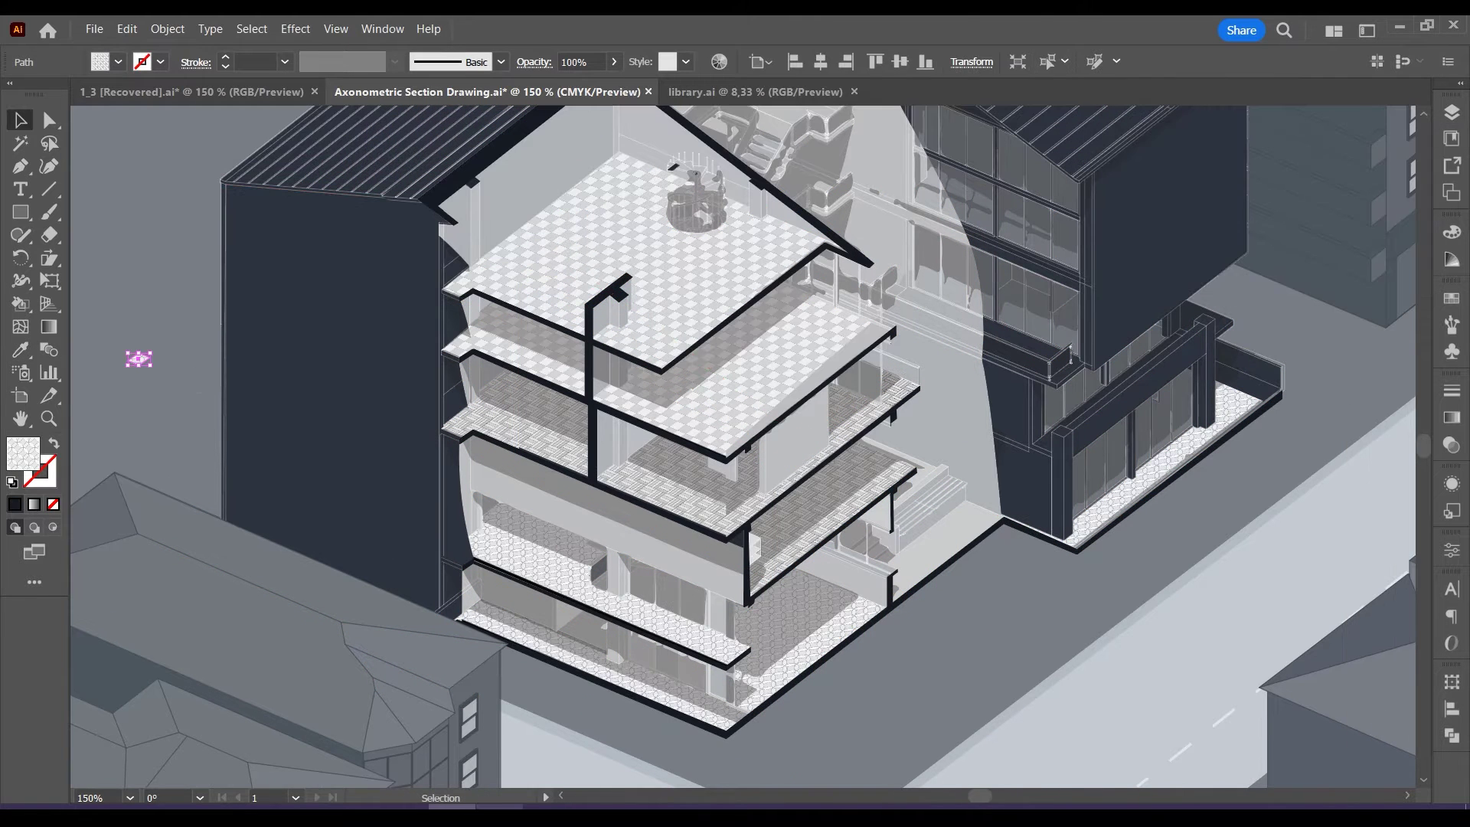
Sample the side wall's dark blue and paint the facade band below the plank floor and the columns of the lower storeys.
left_click(21, 350)
left_click(260, 360)
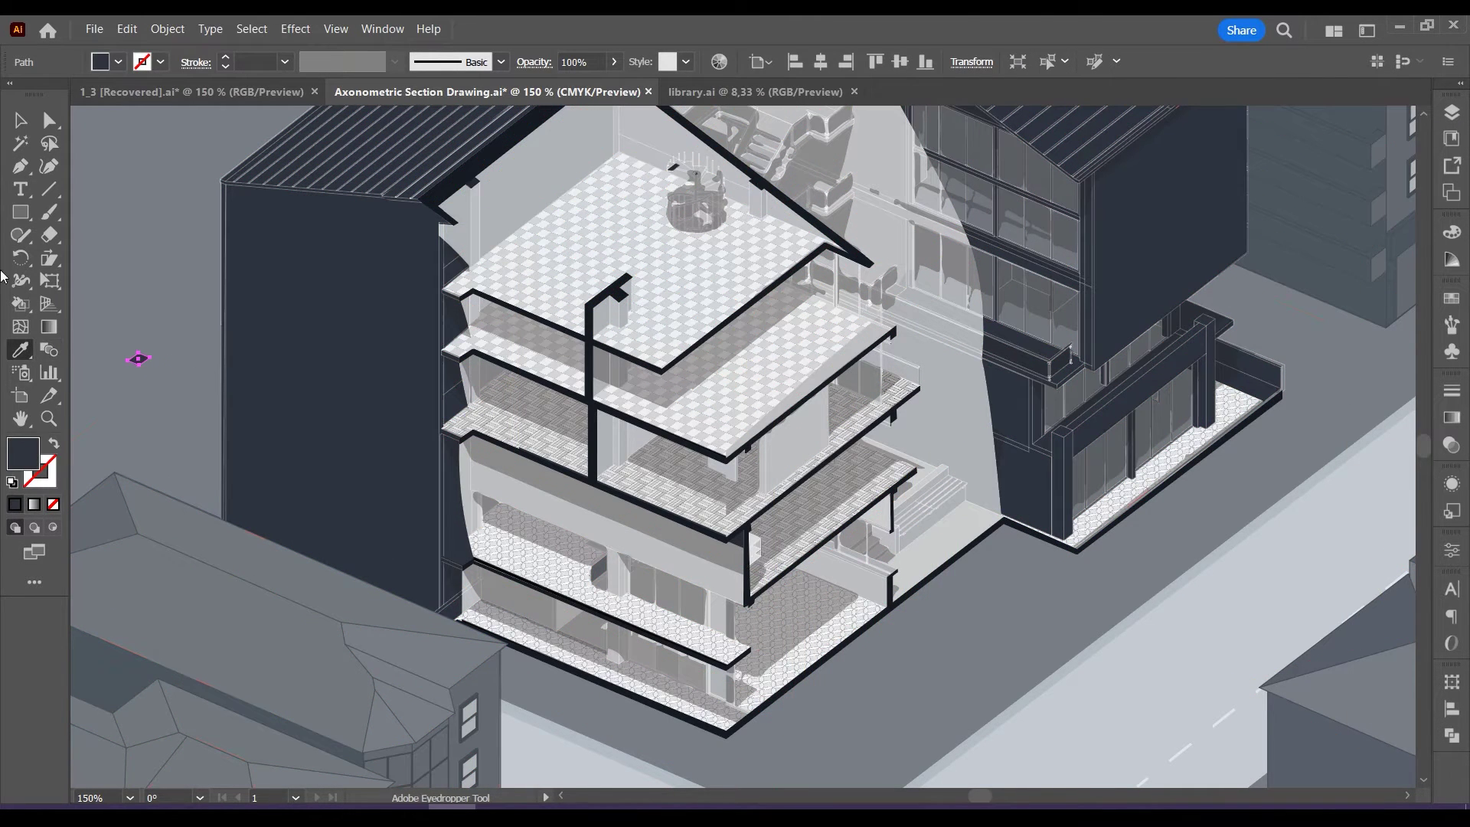
left_click(21, 304)
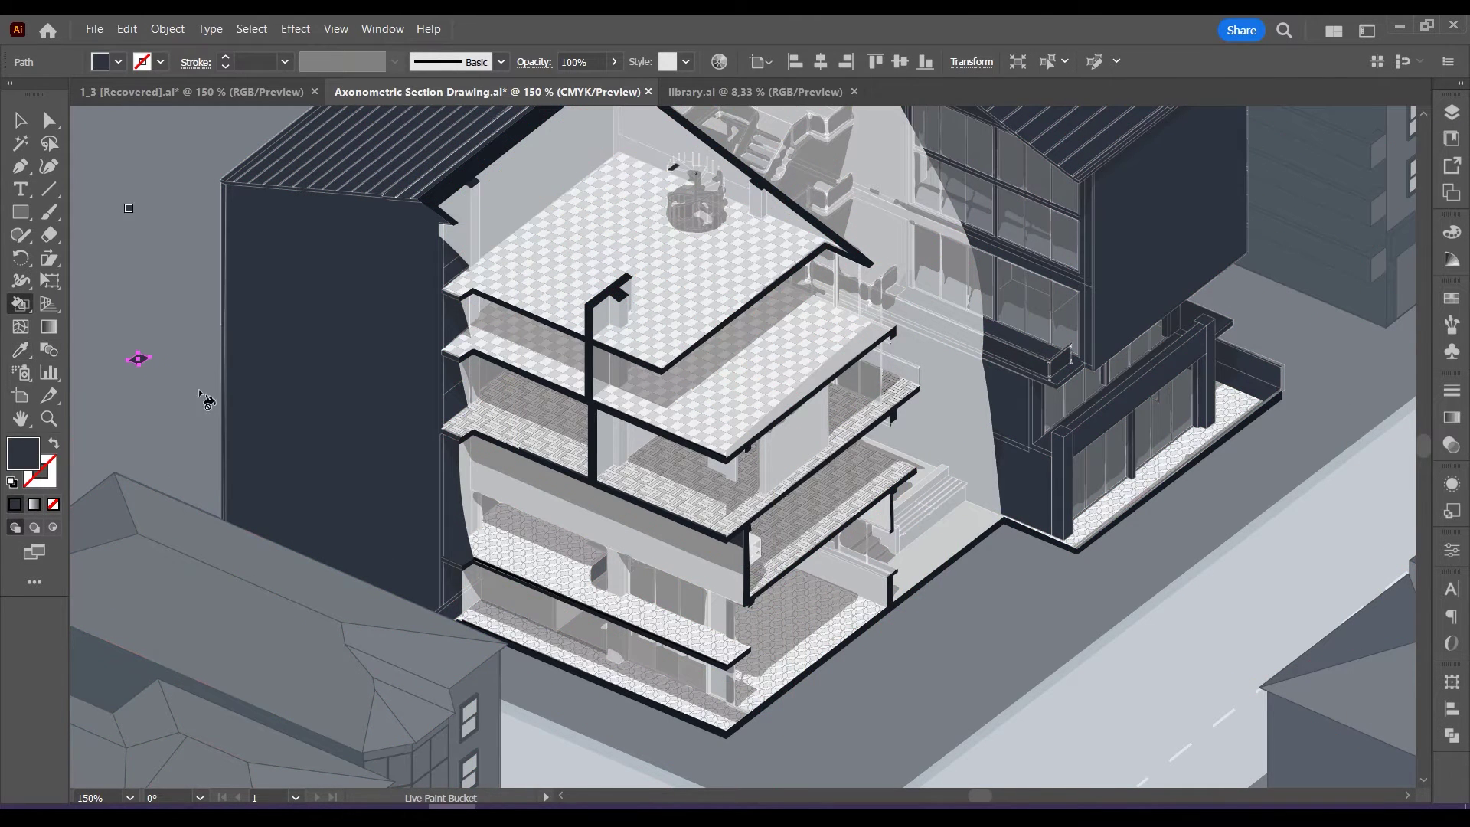
left_click(624, 545)
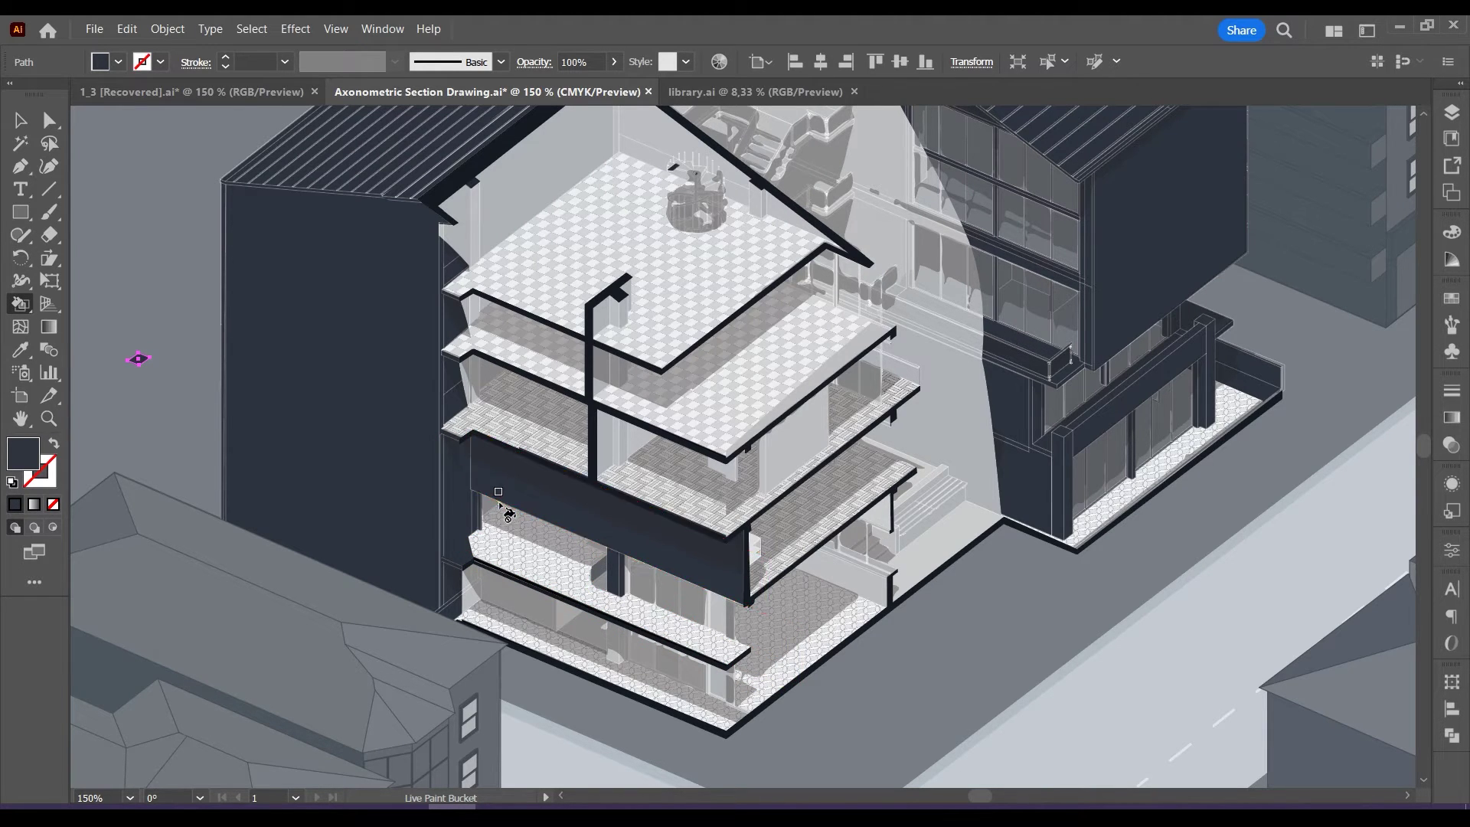
scroll(487, 509, "up", 2)
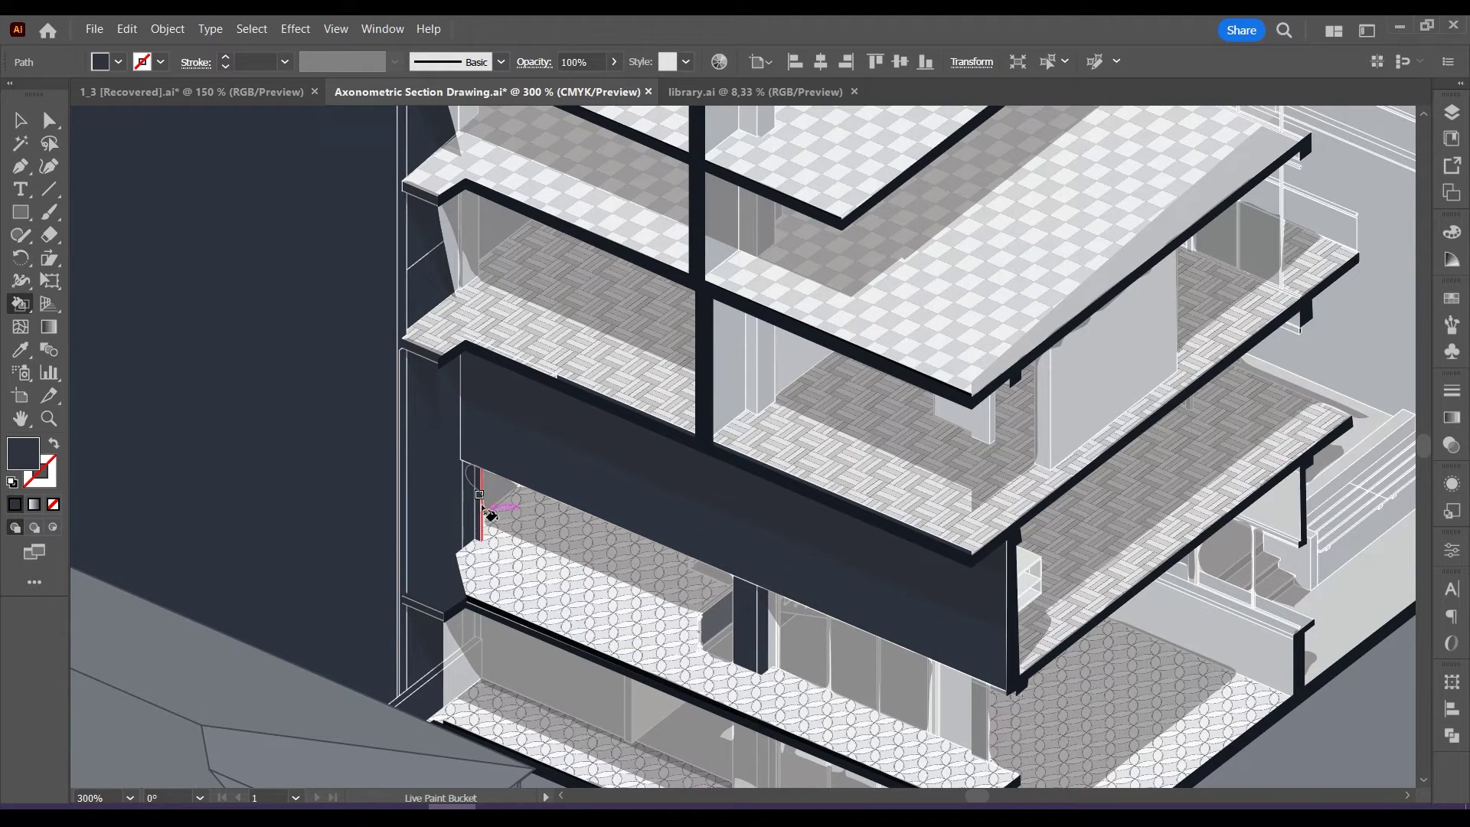
scroll(657, 600, "down", 1)
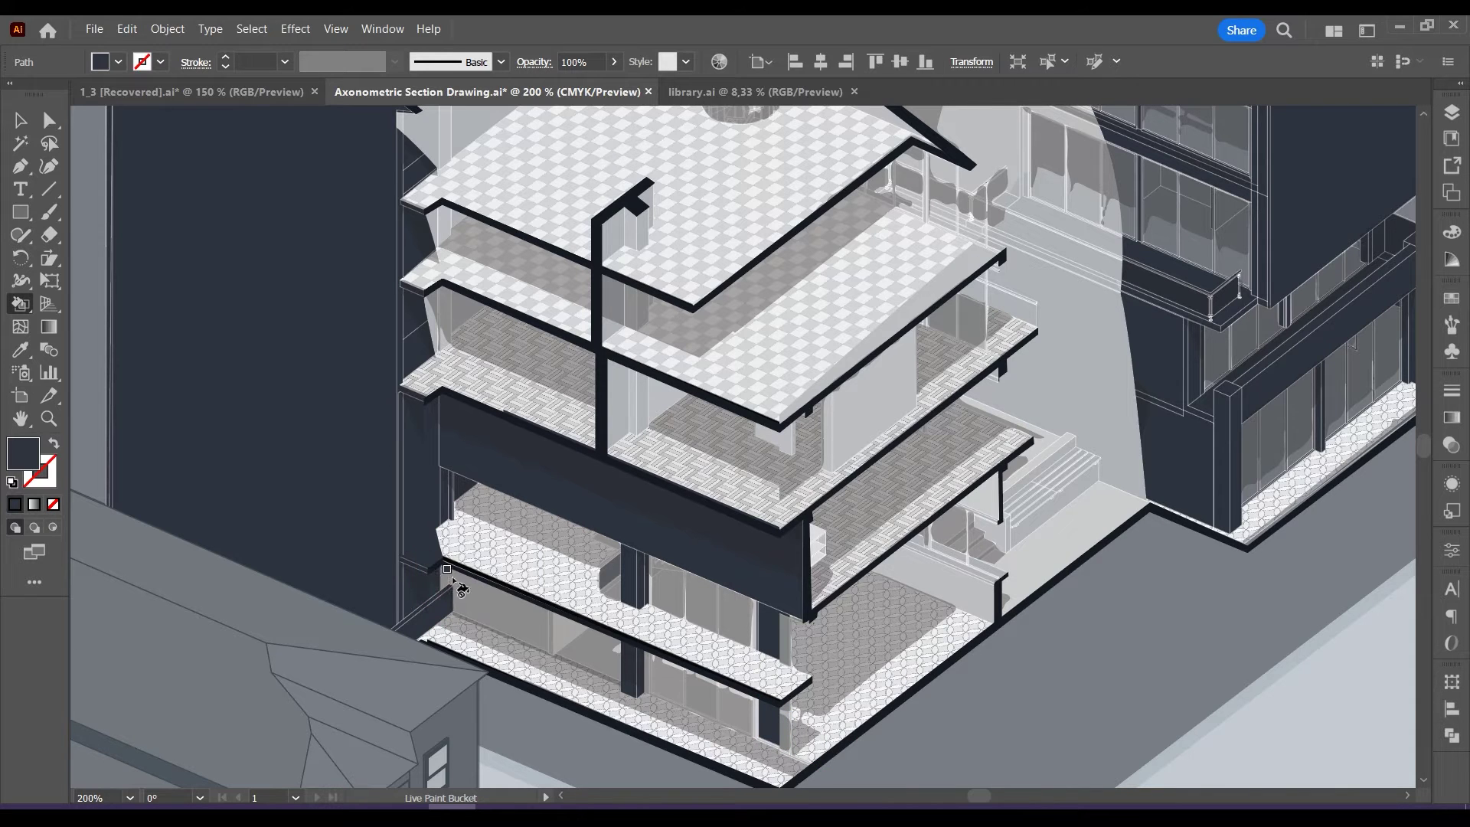
scroll(454, 590, "up", 3)
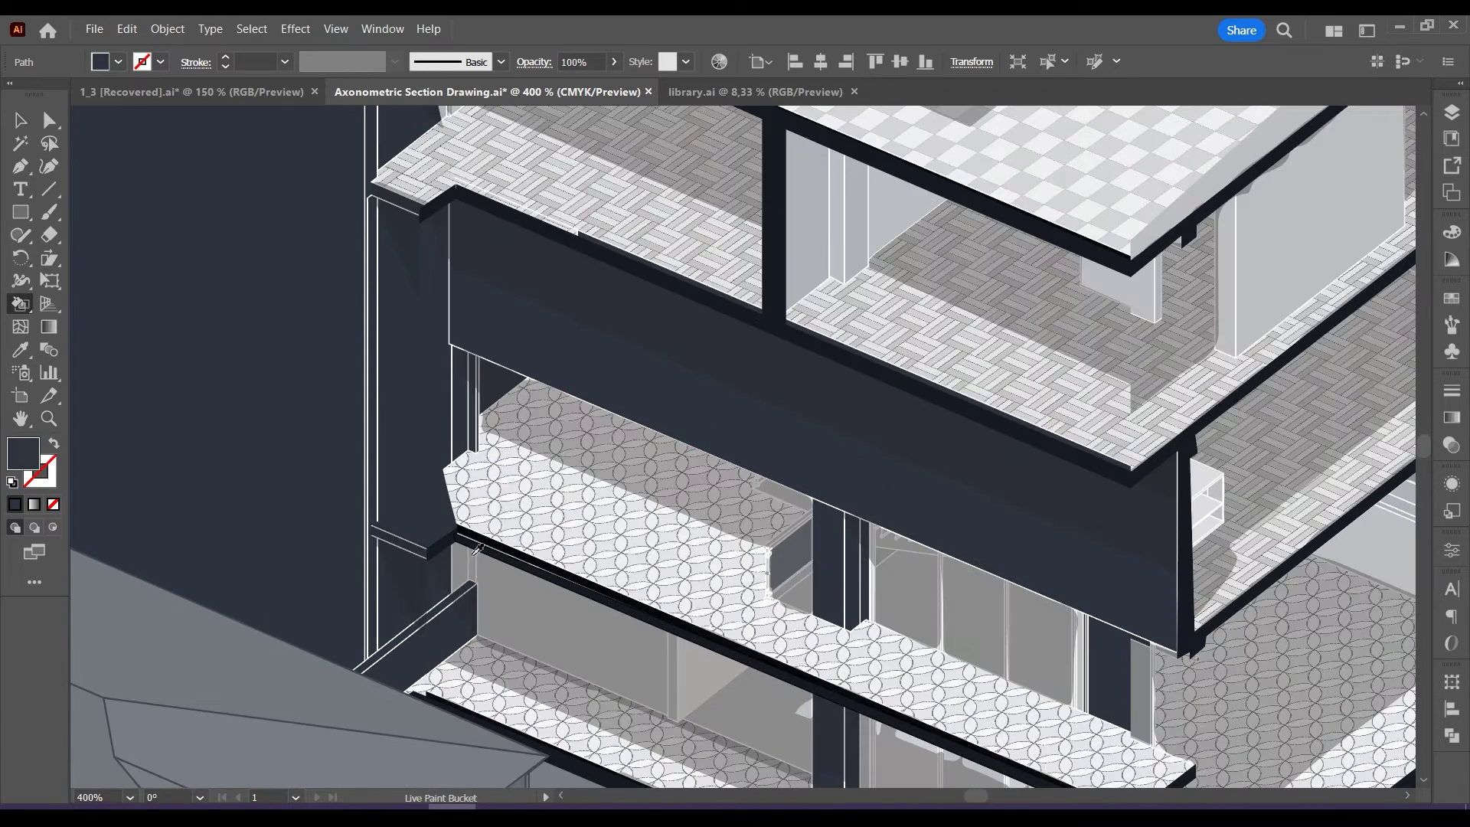
scroll(503, 561, "down", 8)
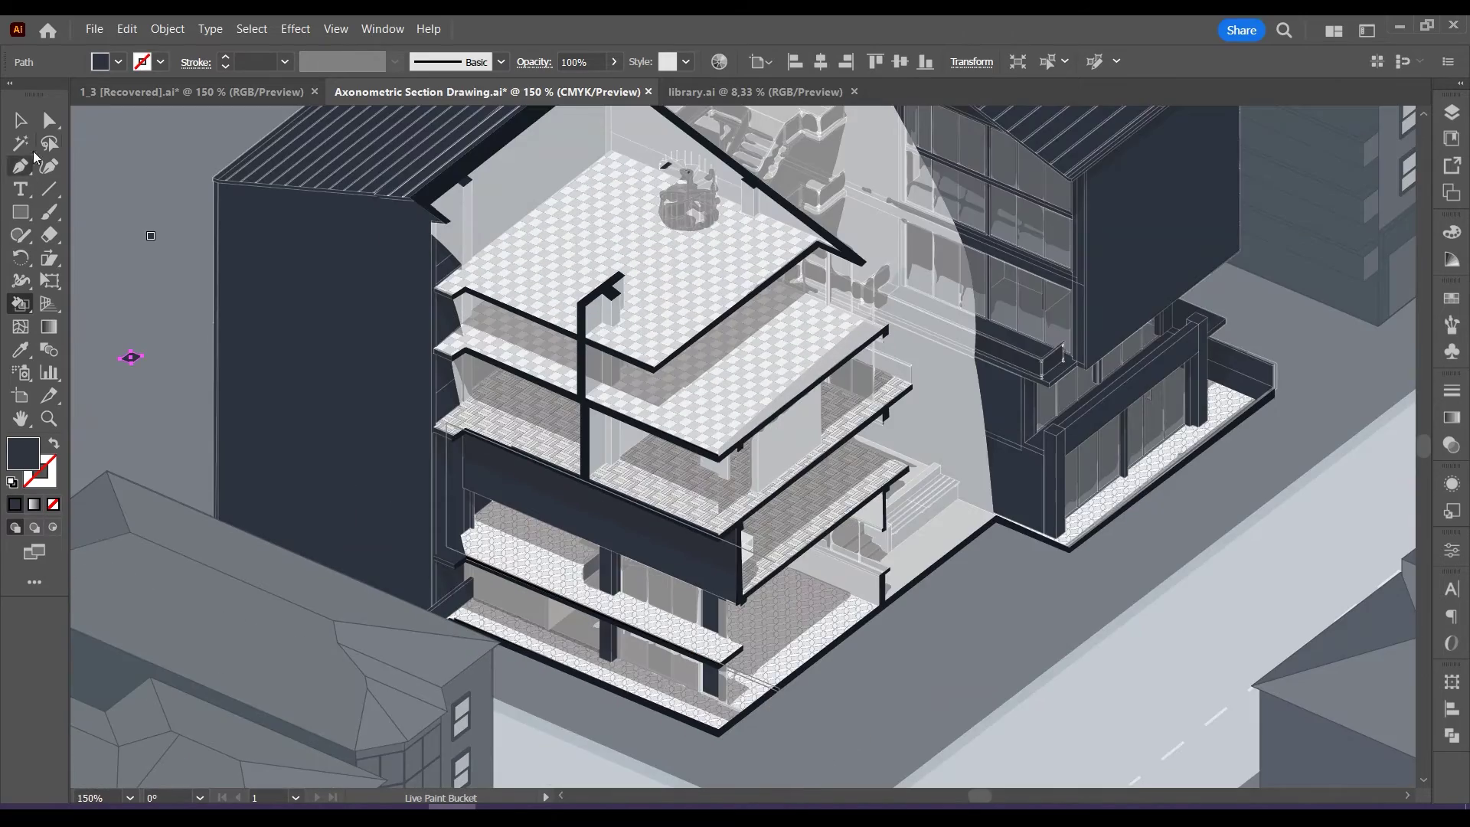
Make the ground-floor dividing wall a Live Paint group and paint its first panel and narrow edge in the sampled dark blue.
key("a")
scroll(499, 609, "up", 1)
key("i")
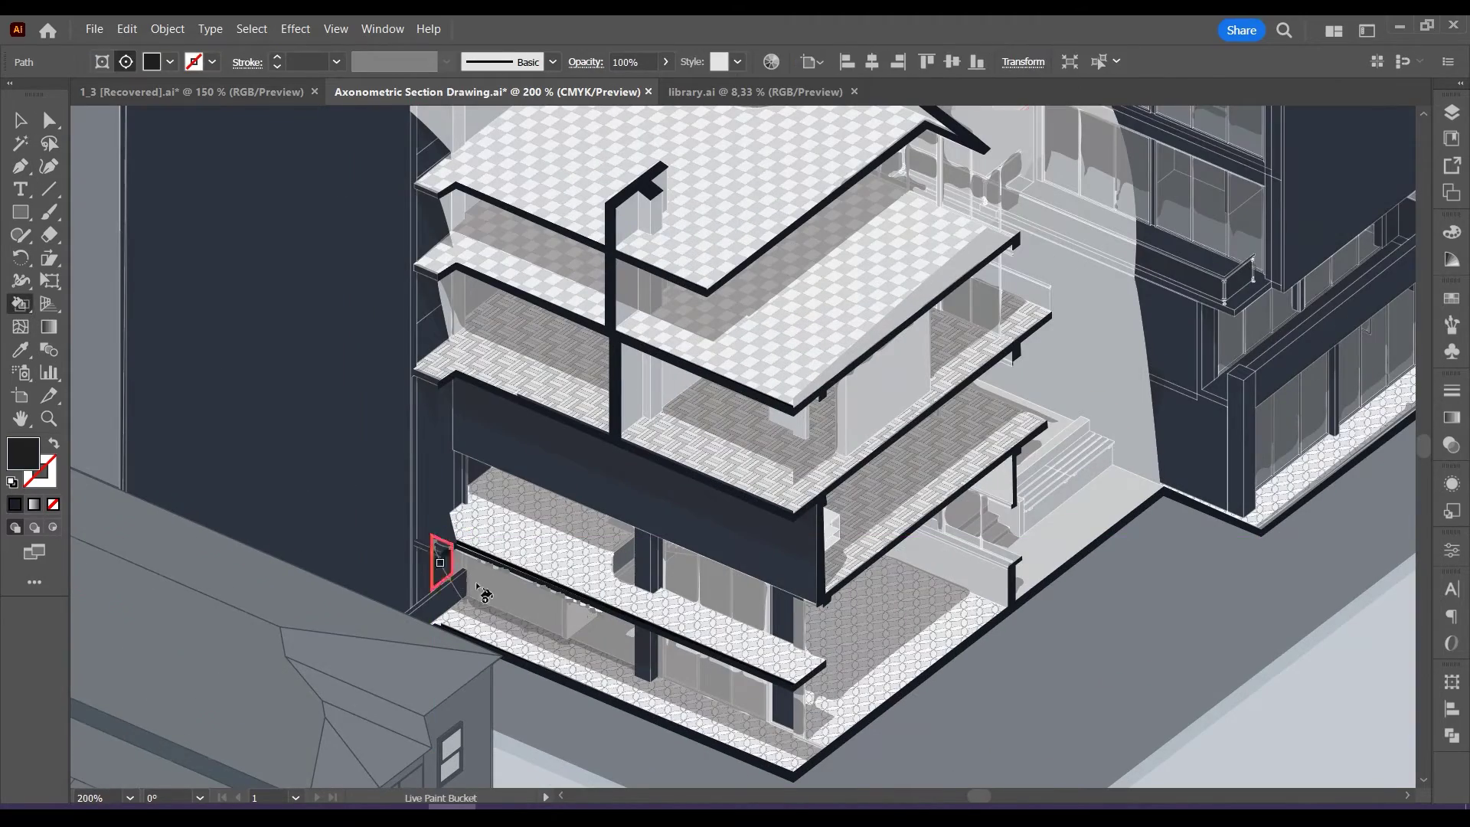
scroll(461, 507, "up", 1)
key("k")
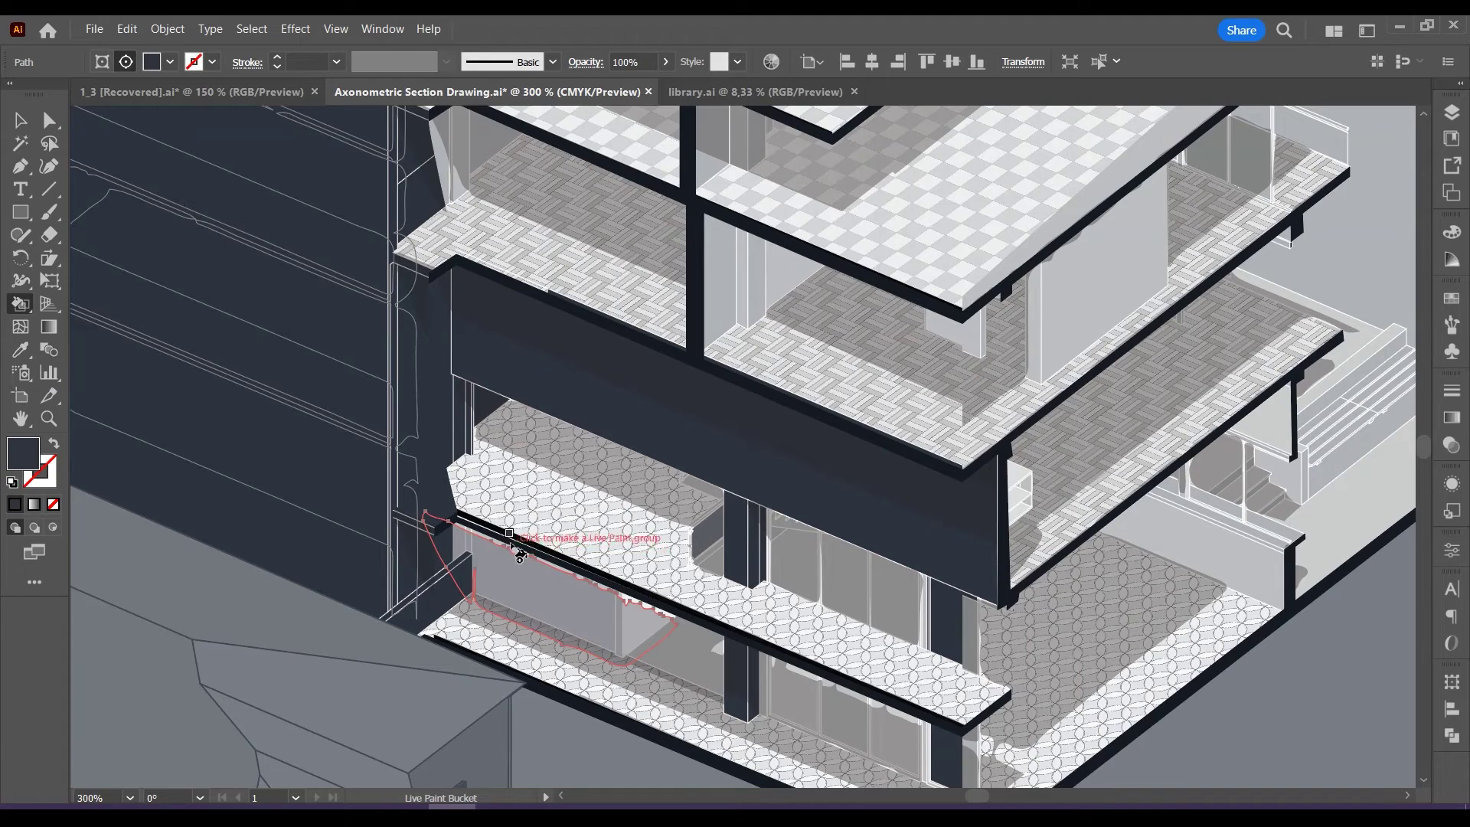
left_click(515, 550)
scroll(463, 536, "up", 2)
left_click(460, 530)
left_click(474, 534)
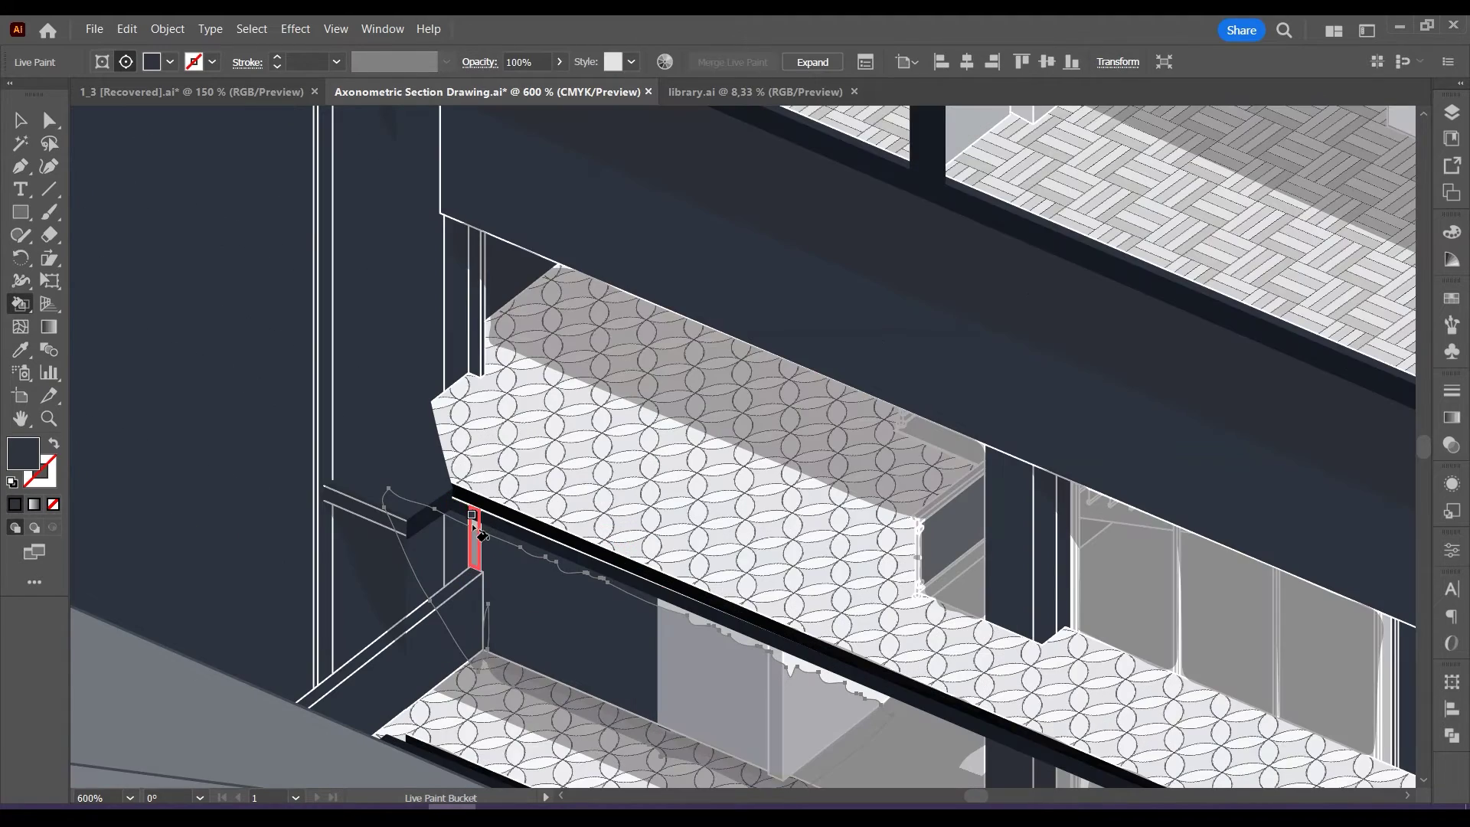
Paint the remaining front panel of the ground-floor dividing wall dark blue and compare the section with the 1_3 [Recovered].ai drawing.
scroll(486, 453, "down", 4)
scroll(527, 506, "up", 3)
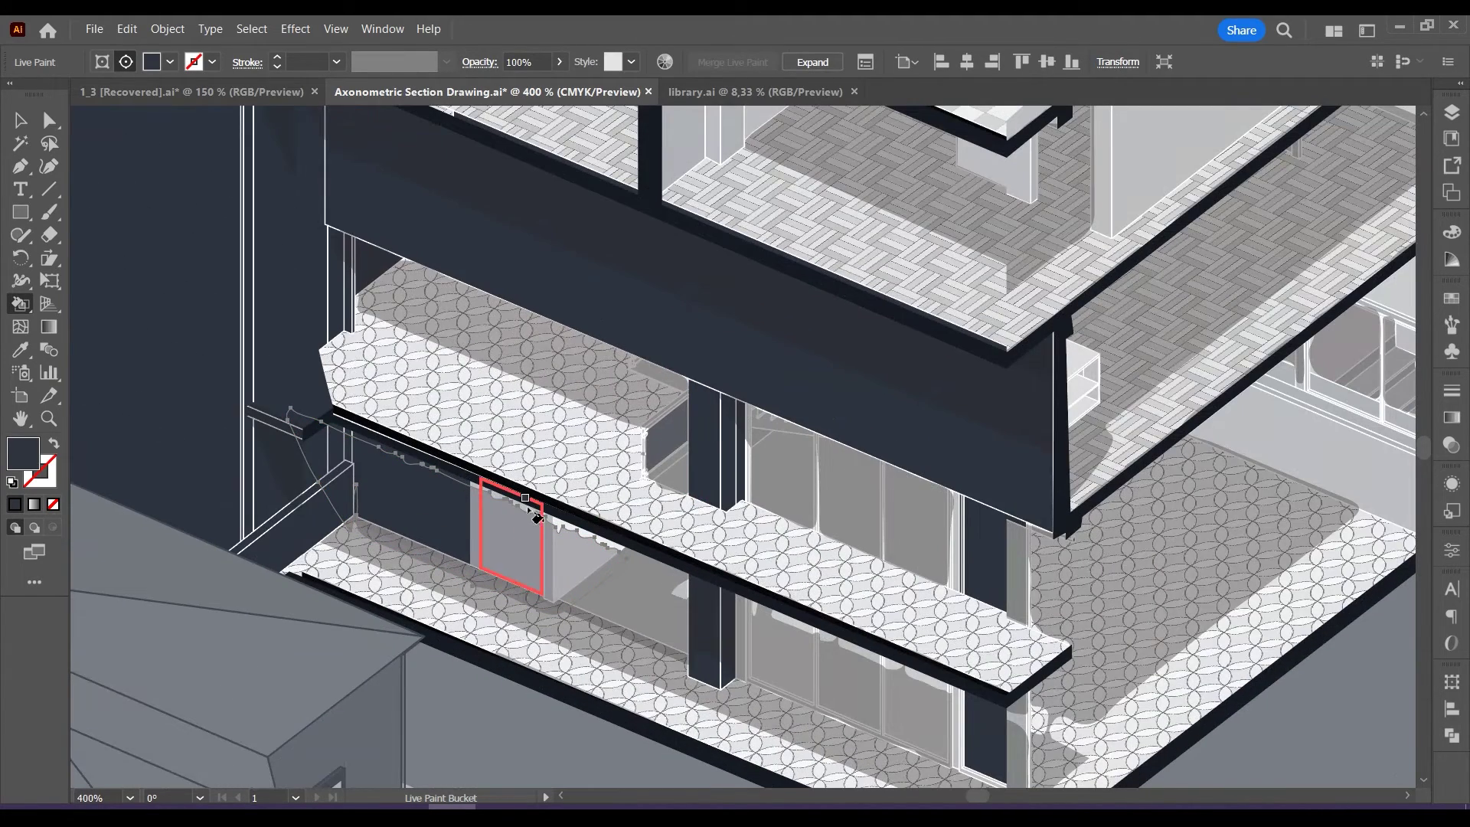
scroll(536, 518, "up", 1)
left_click(528, 536)
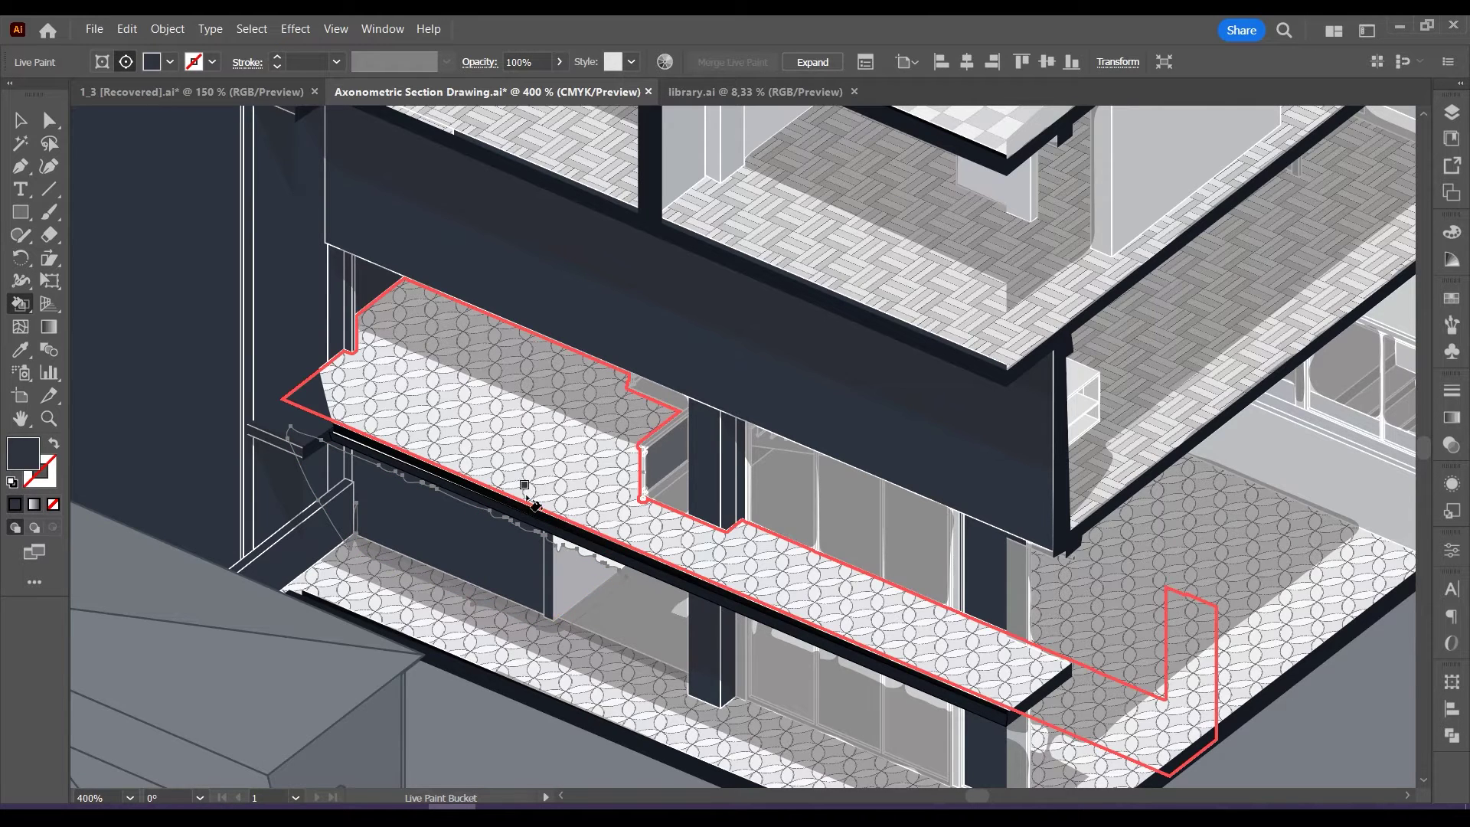
left_click(566, 547)
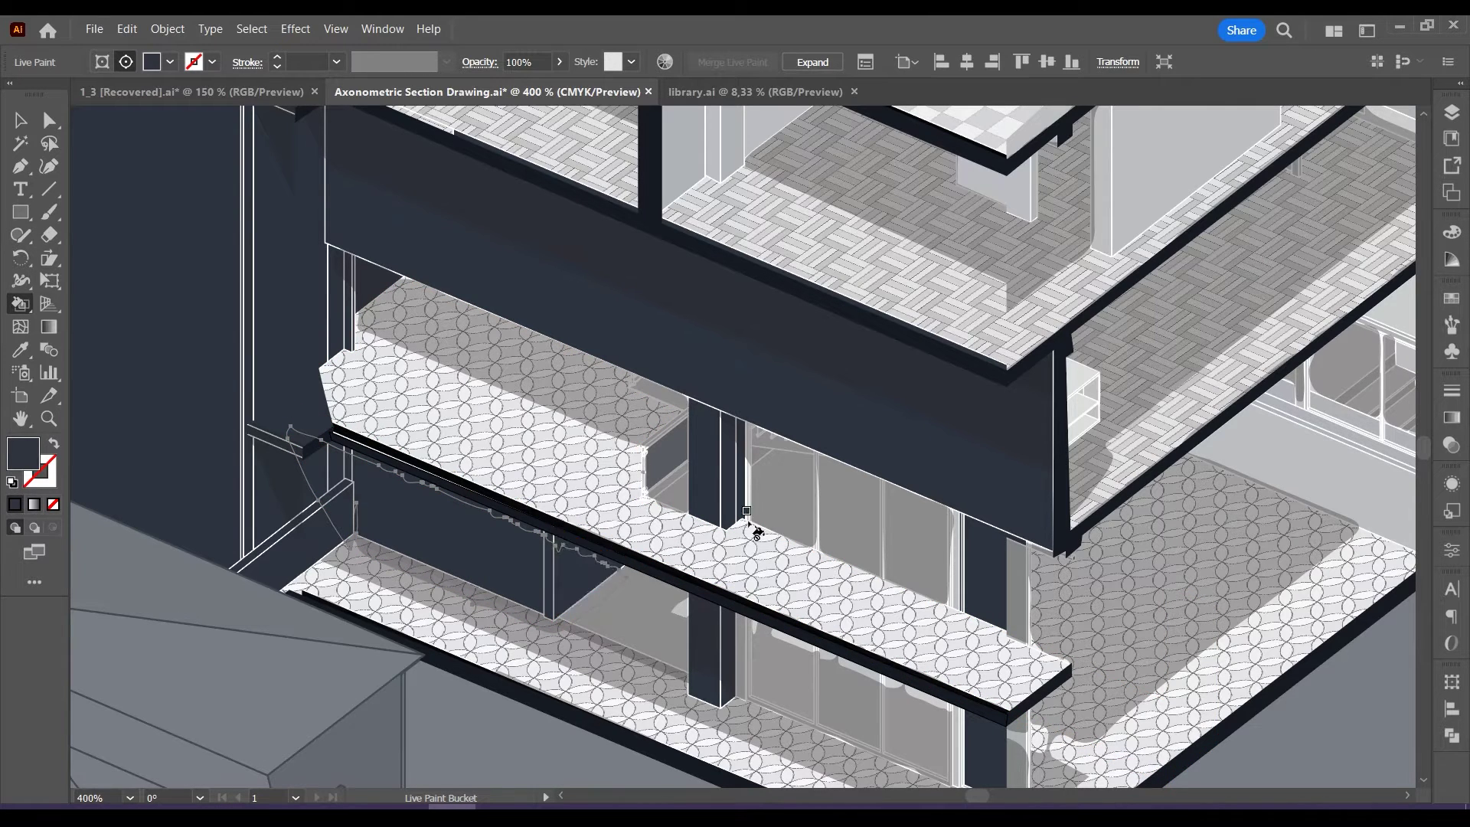
left_click(278, 94)
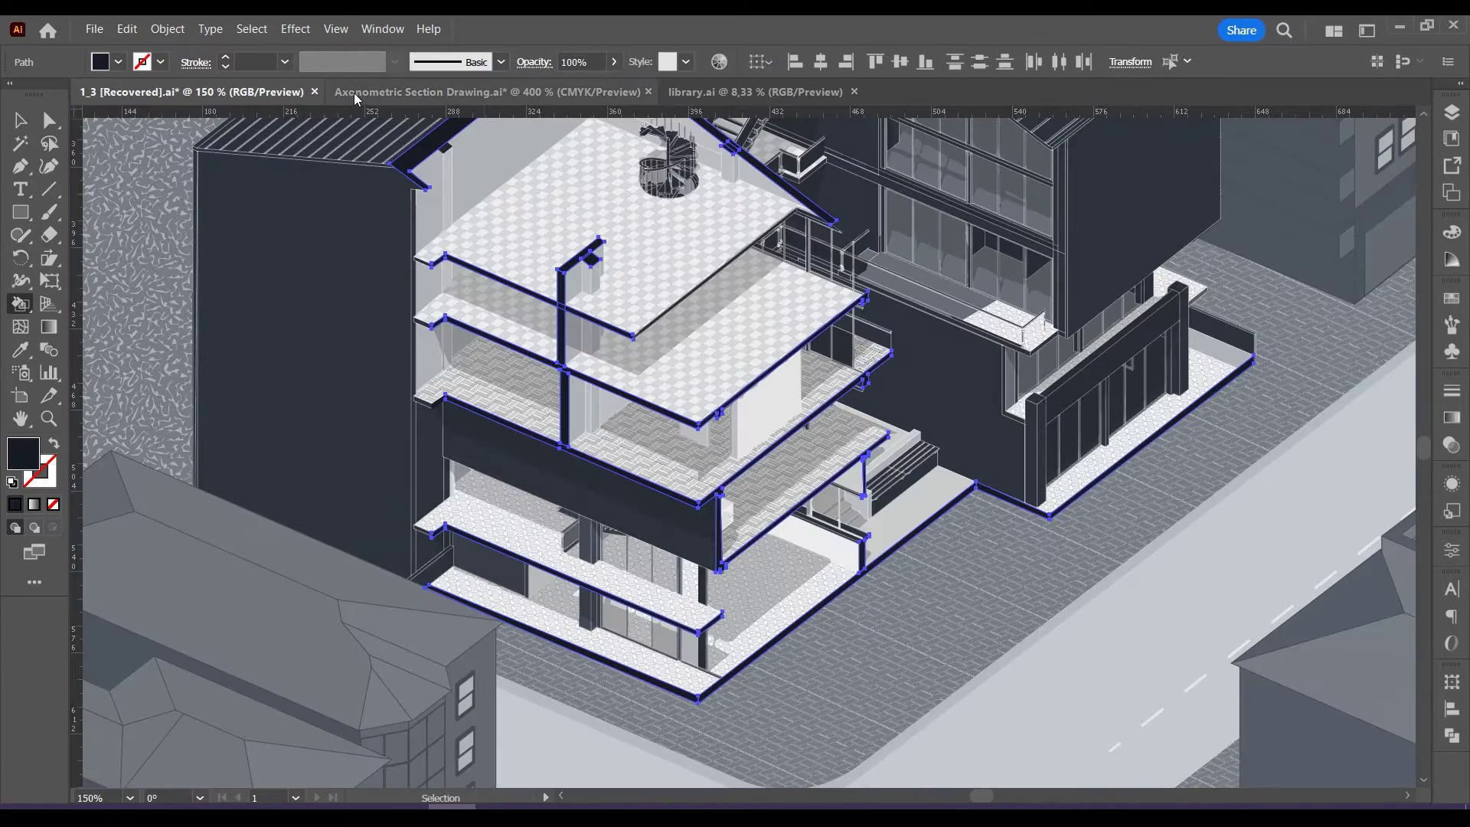
left_click(360, 93)
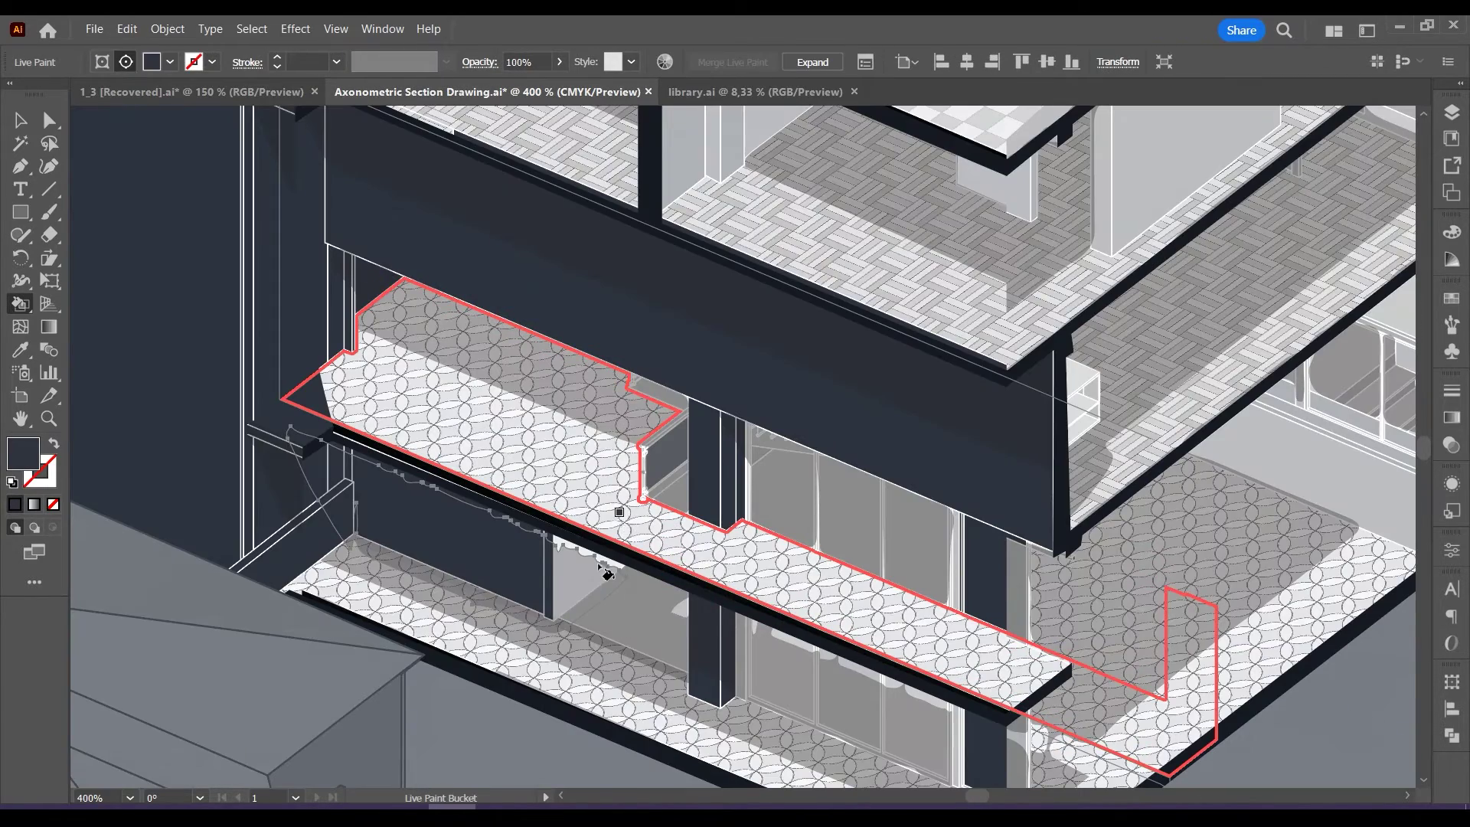
scroll(554, 591, "down", 2)
scroll(553, 585, "down", 1)
Sample the light wall colour, adjust the fill to a near-white grey, and paint the partition wall on the upper plank floor.
key("v")
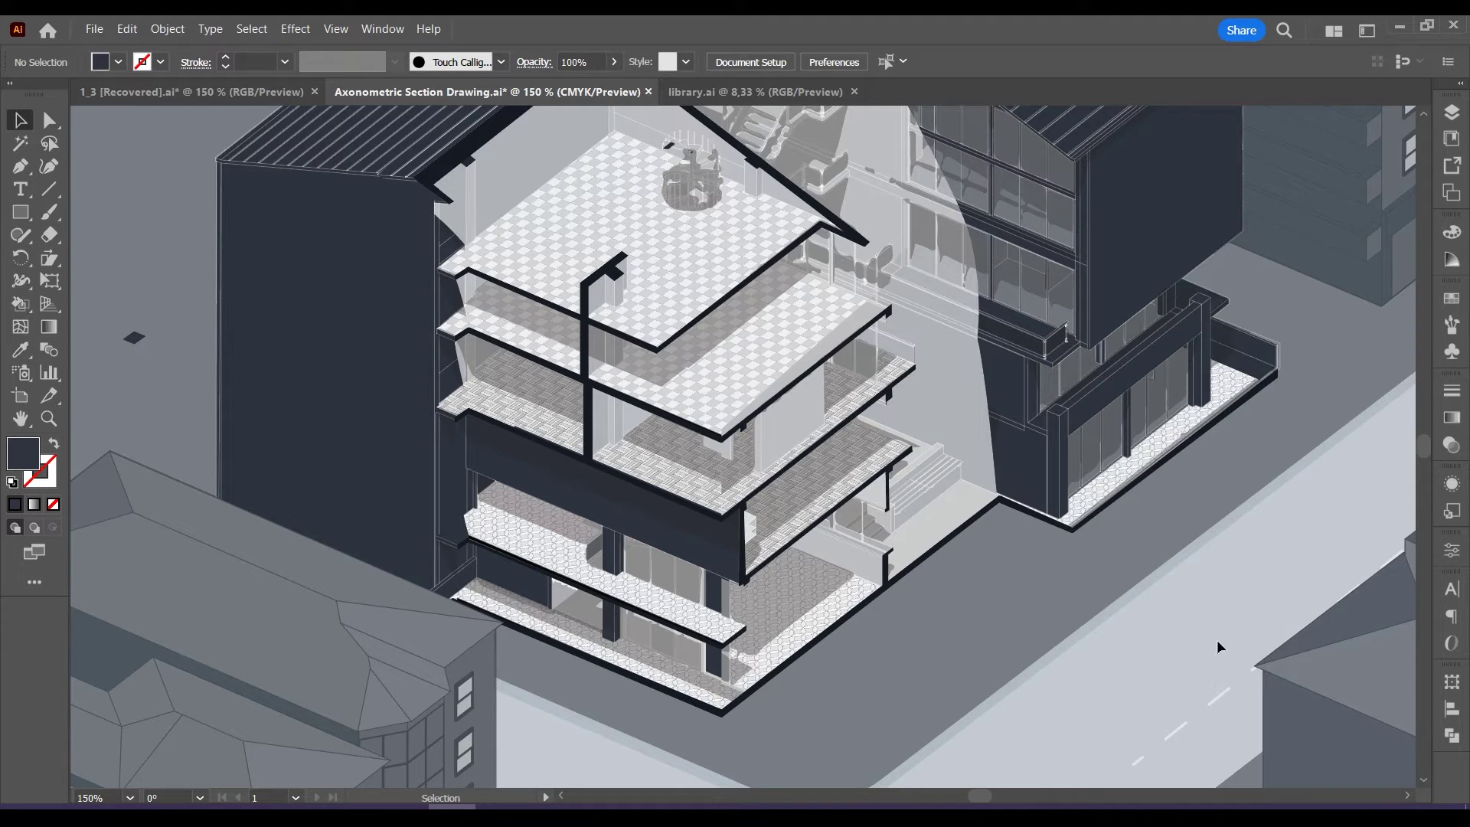
left_click(23, 351)
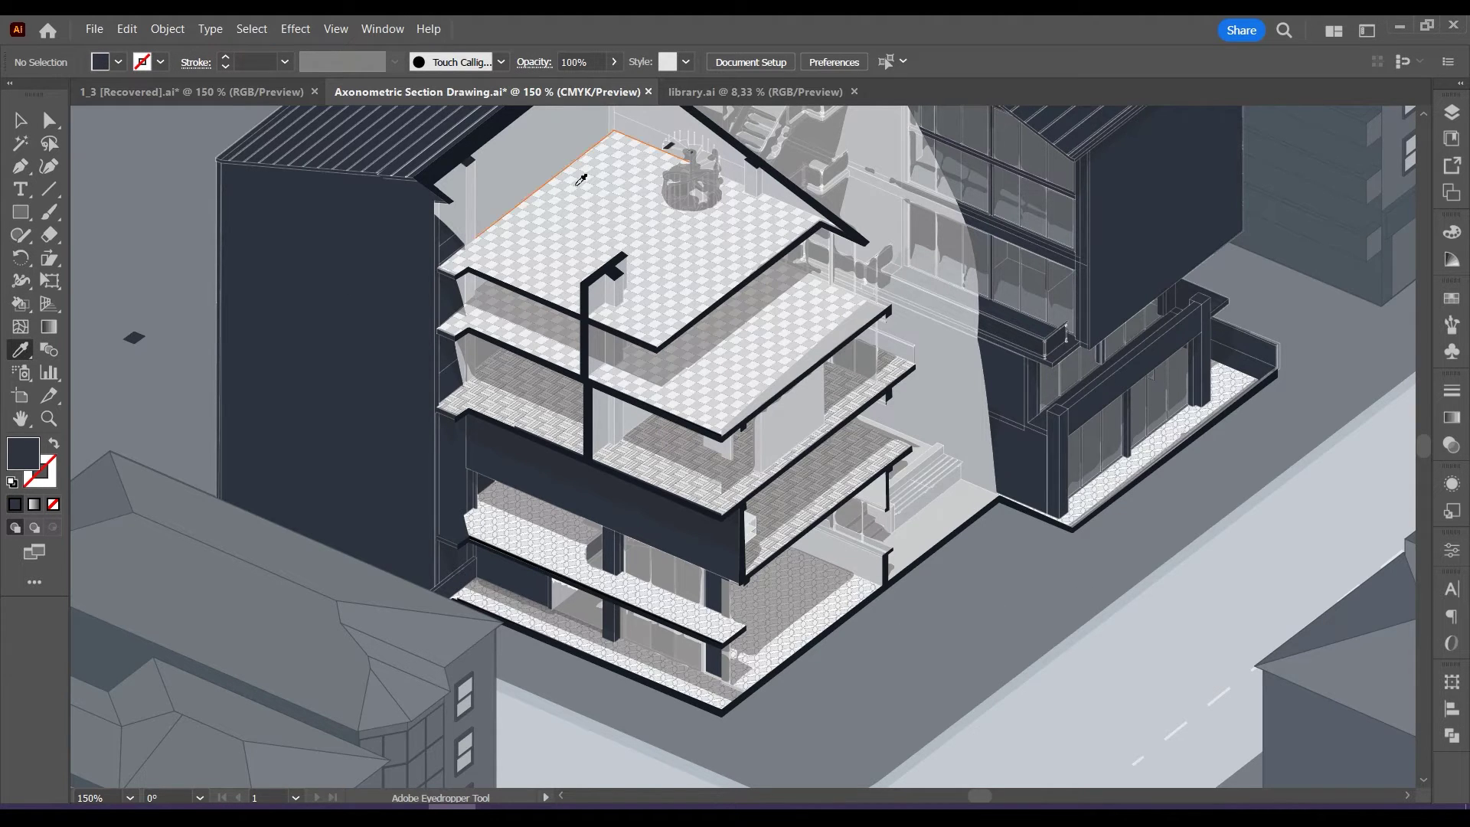
left_click(500, 180)
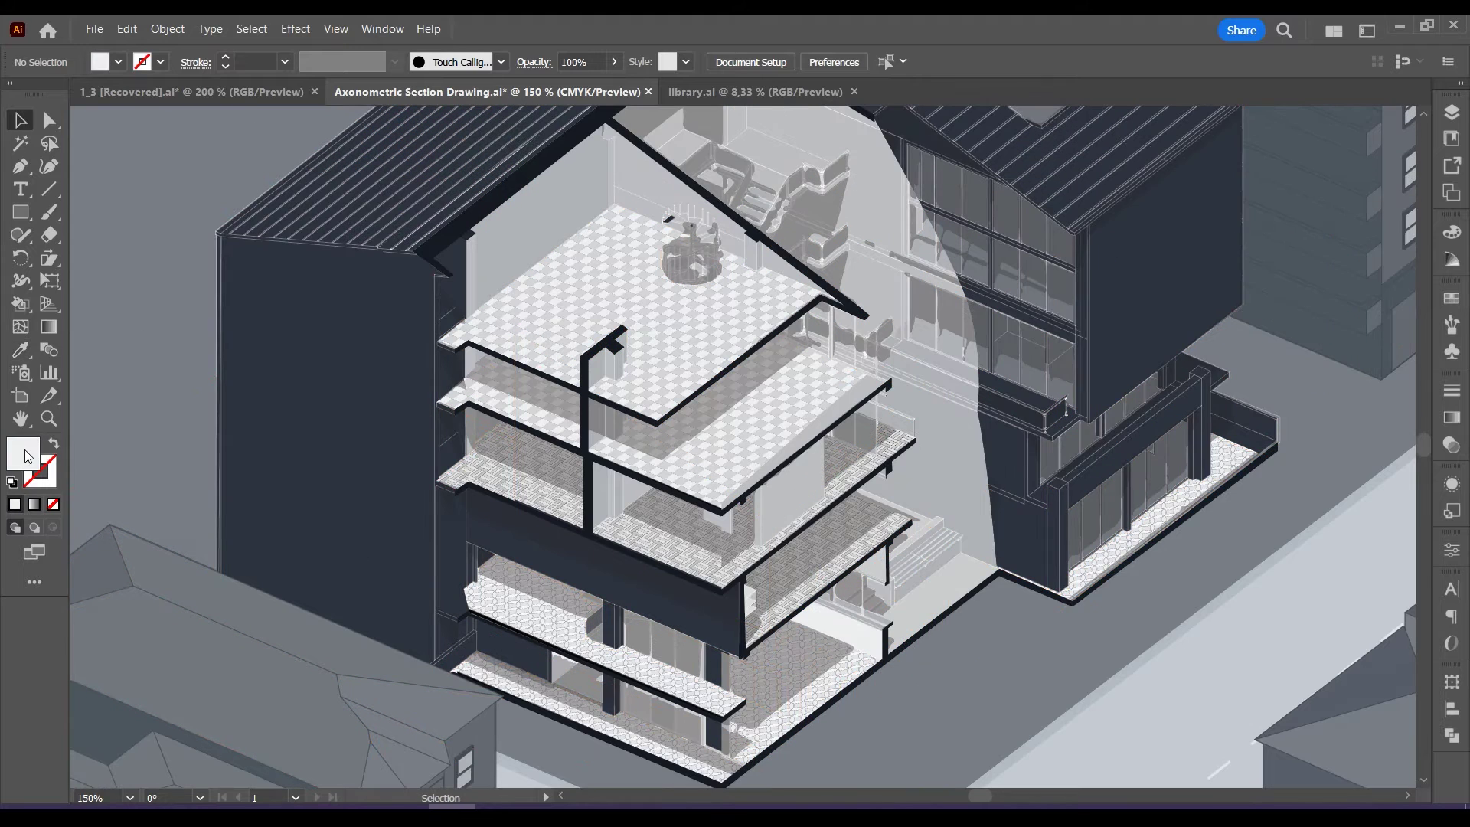
double_click(27, 457)
left_click(1324, 349)
key("k")
left_click(795, 504)
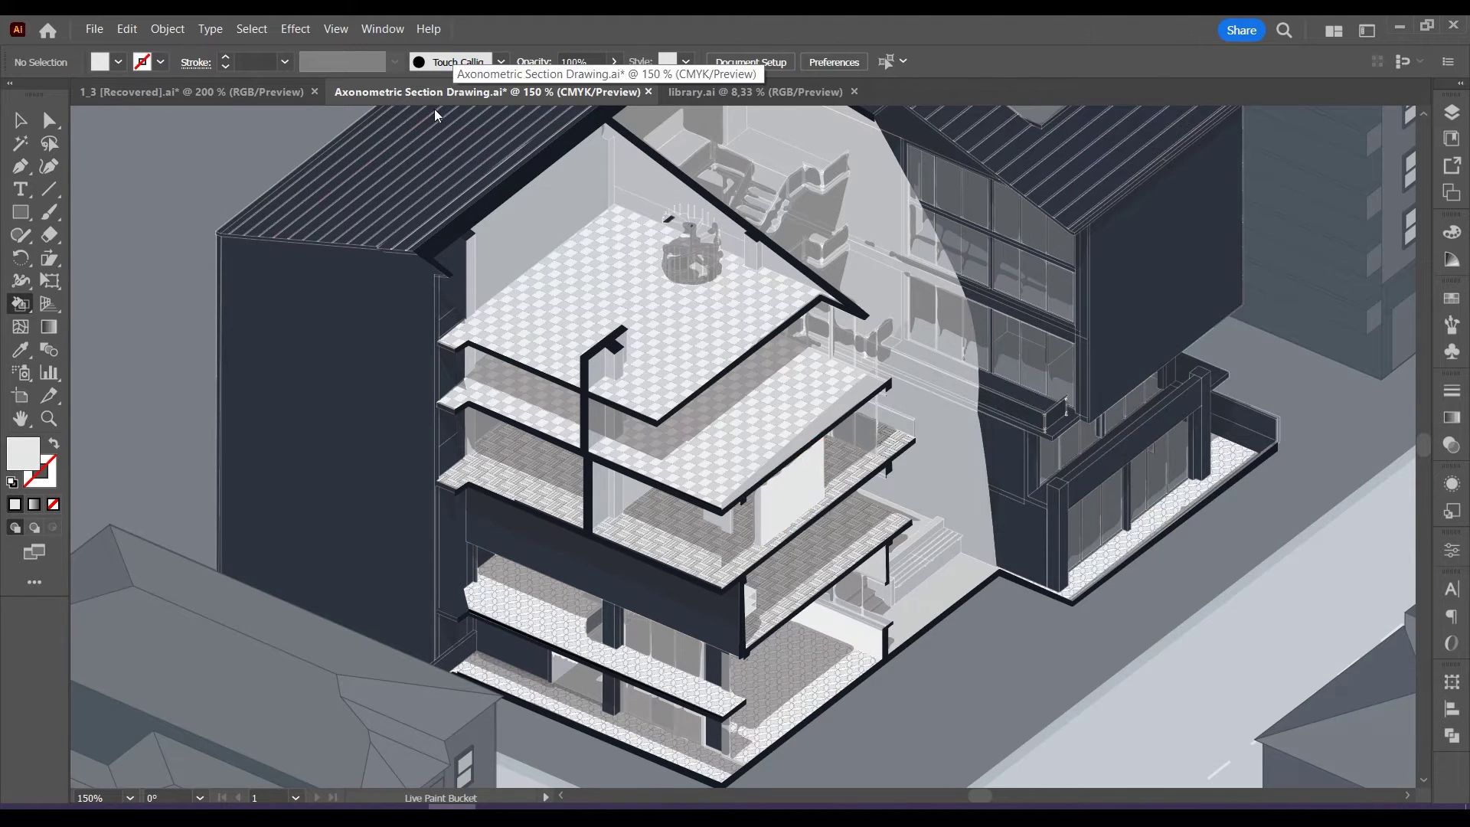
Sample the attic back wall's light grey and paint the upper storeys' wall strips along the cut edge with the Live Paint Bucket.
left_click(21, 353)
left_click(526, 229)
left_click(20, 305)
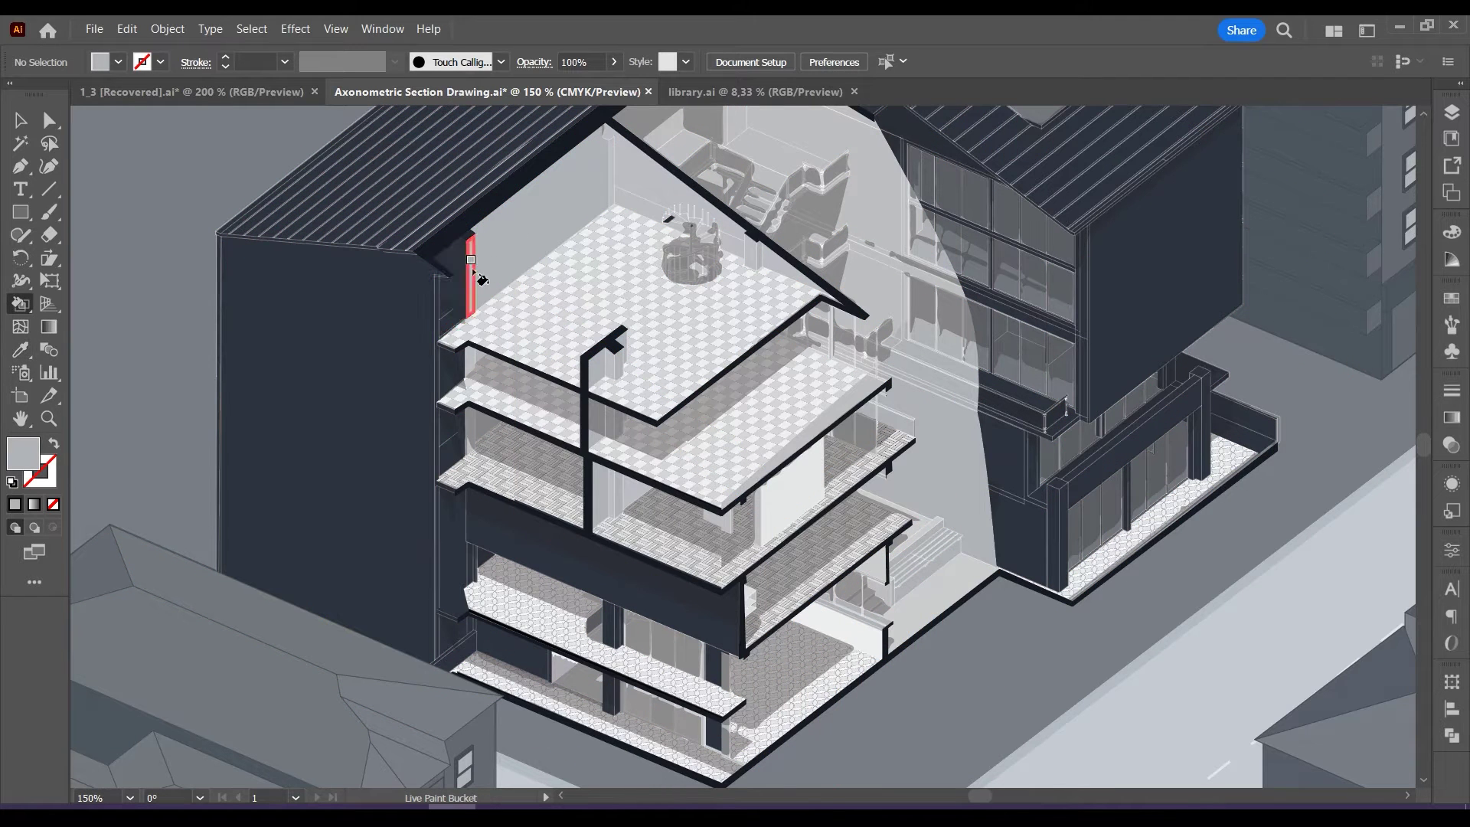
left_click(471, 343)
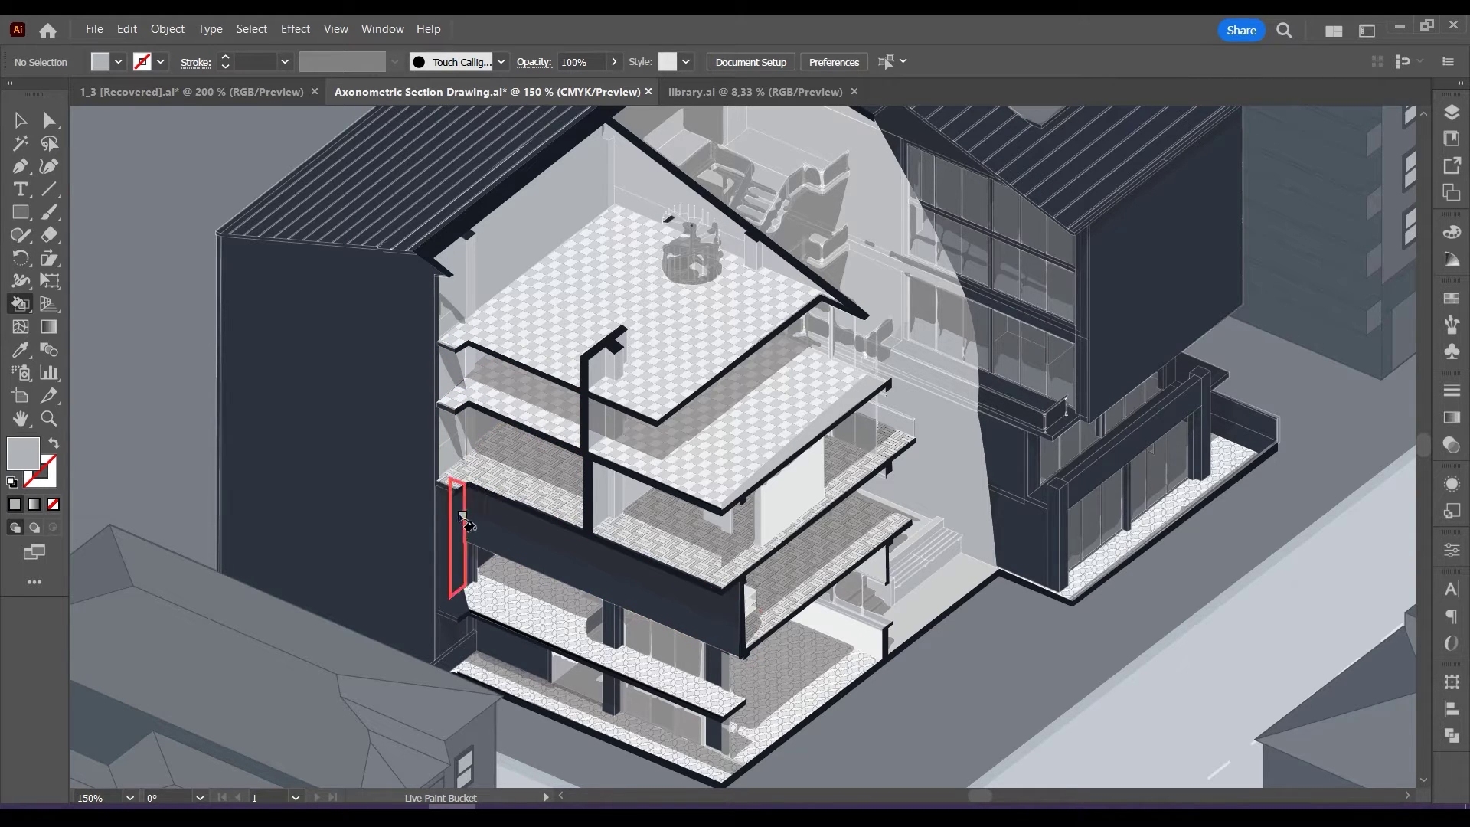
Delete the stray shadow shapes along the inner side wall on the upper floors of the cut-open building.
key("a")
left_click(458, 312)
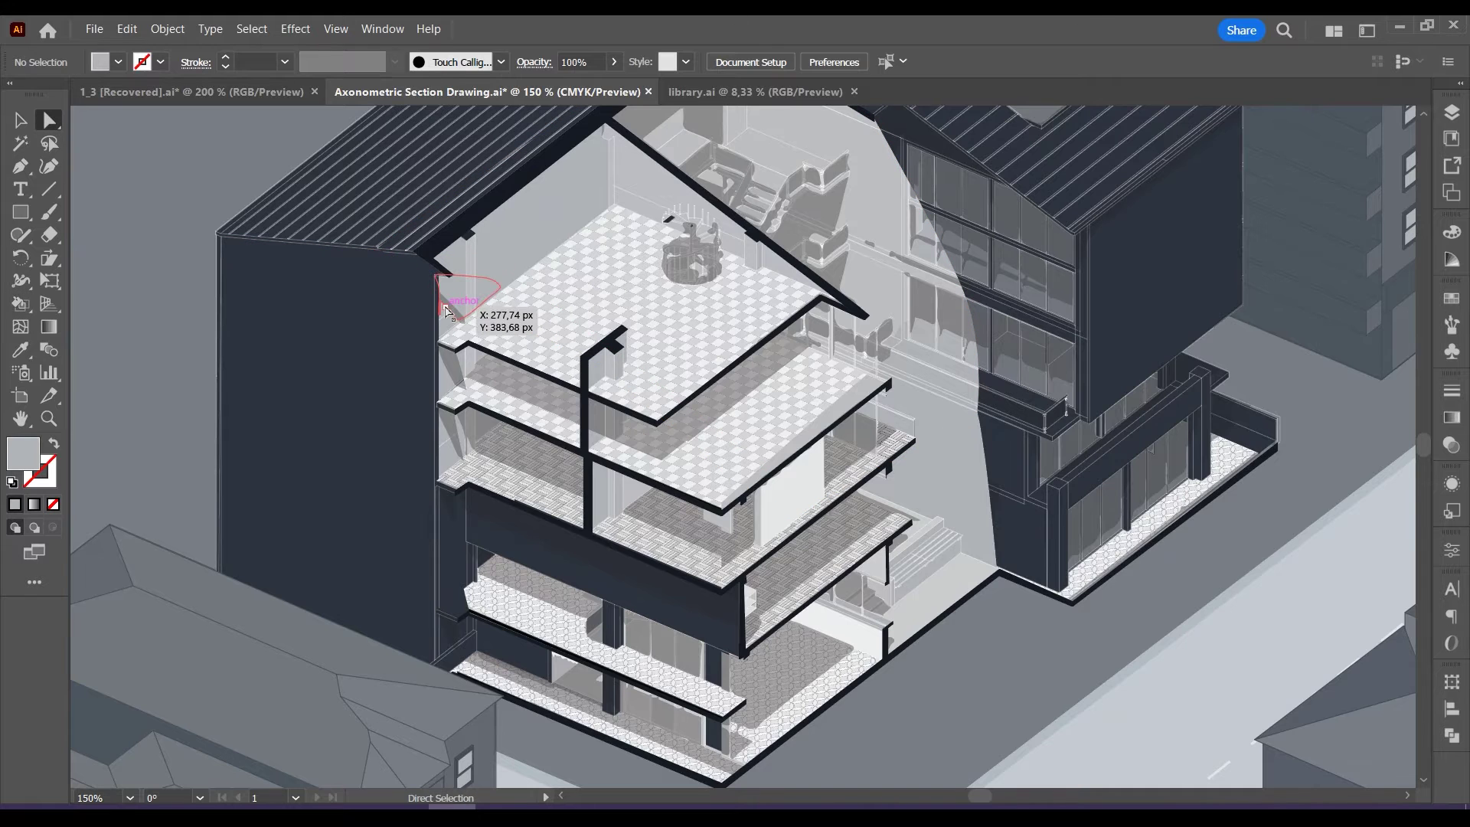
left_click(463, 349)
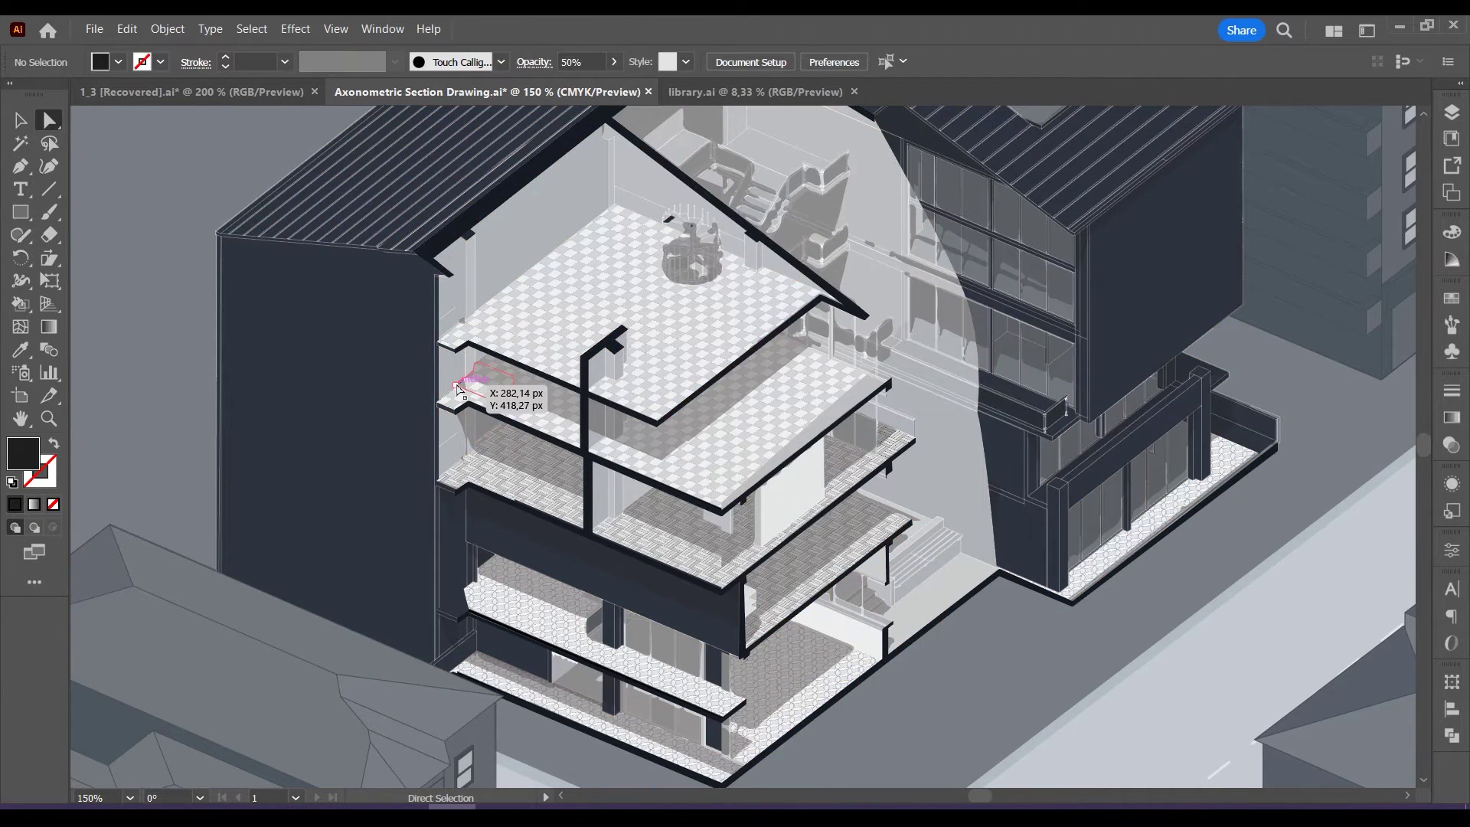
left_click(494, 353)
key("Delete")
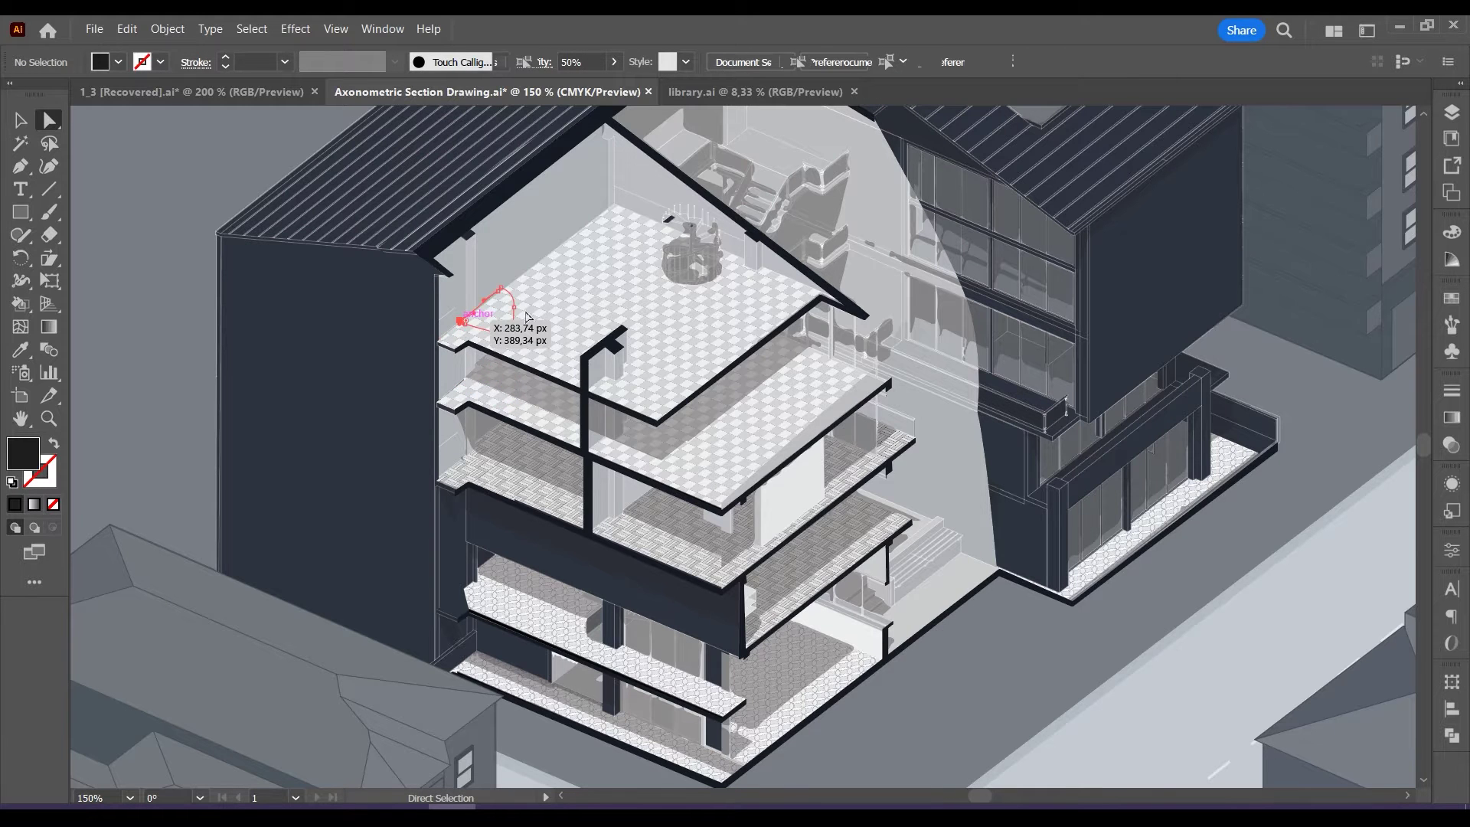
left_click(481, 313)
key("Delete")
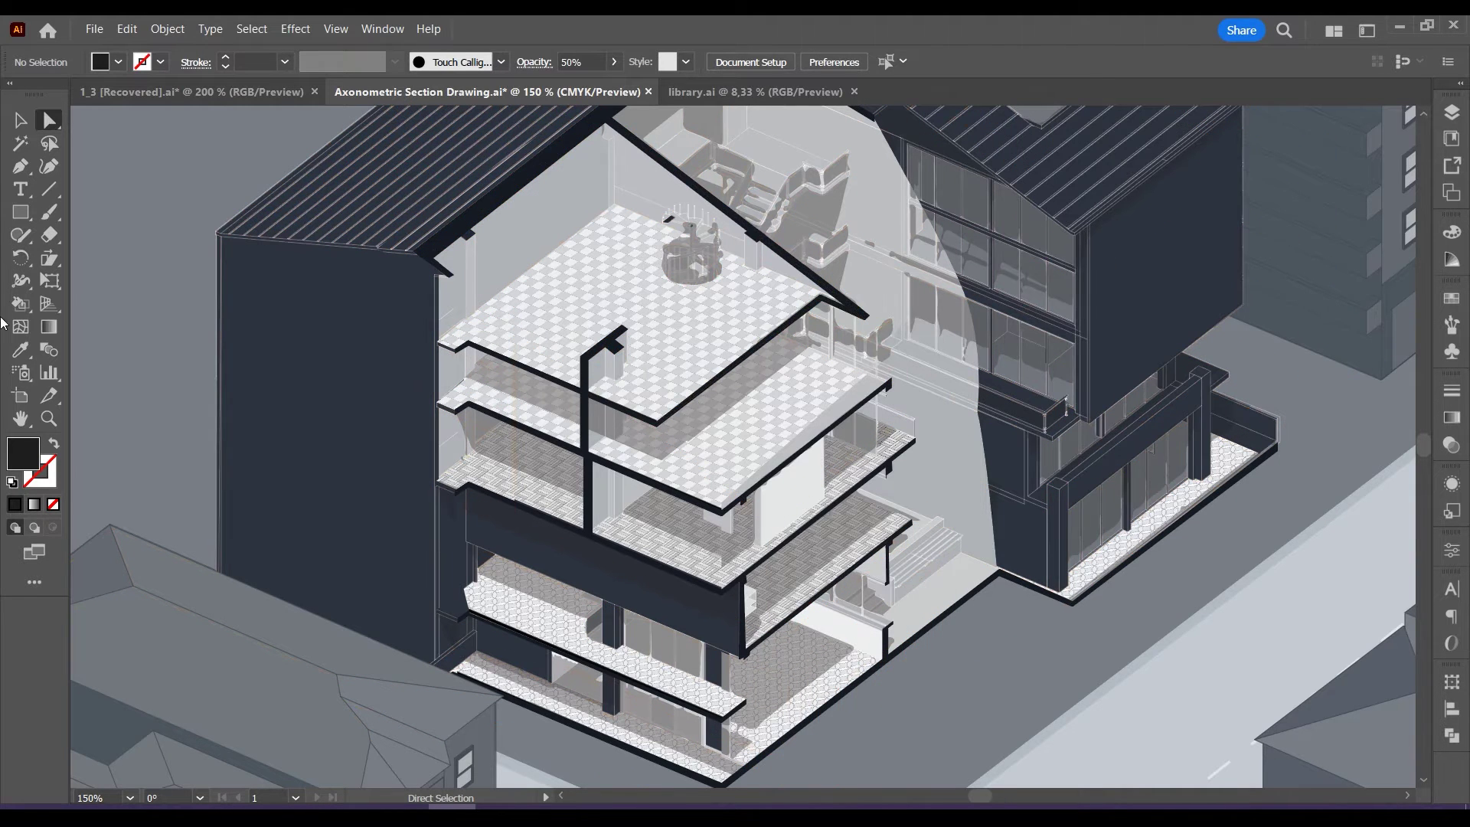
Sample the dark navy facade colour and Live Paint the rear courtyard wall, its staircases and the spiral stair with it.
left_click(21, 353)
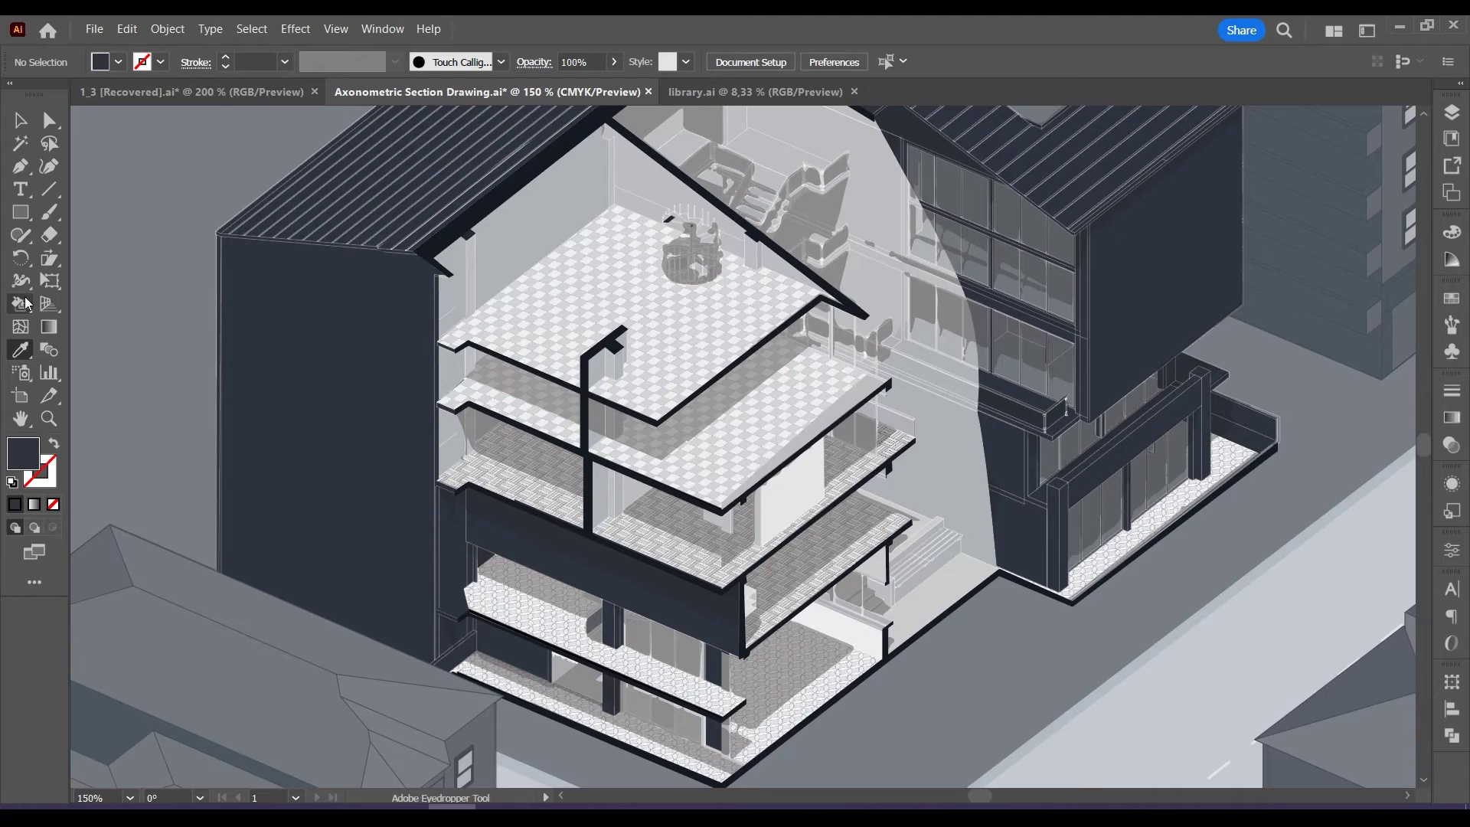
left_click(26, 303)
scroll(681, 226, "up", 2)
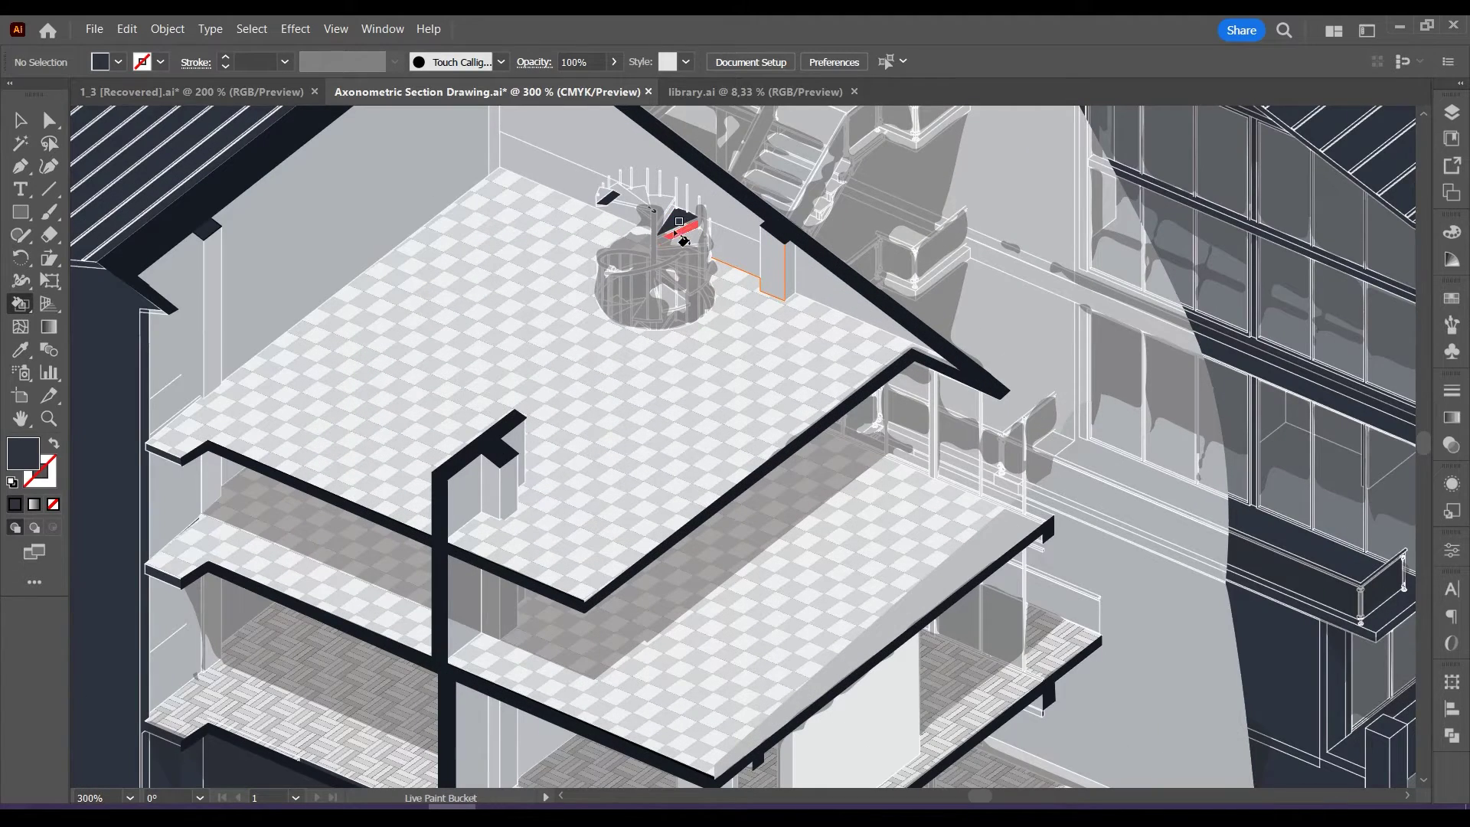
scroll(674, 229, "down", 1)
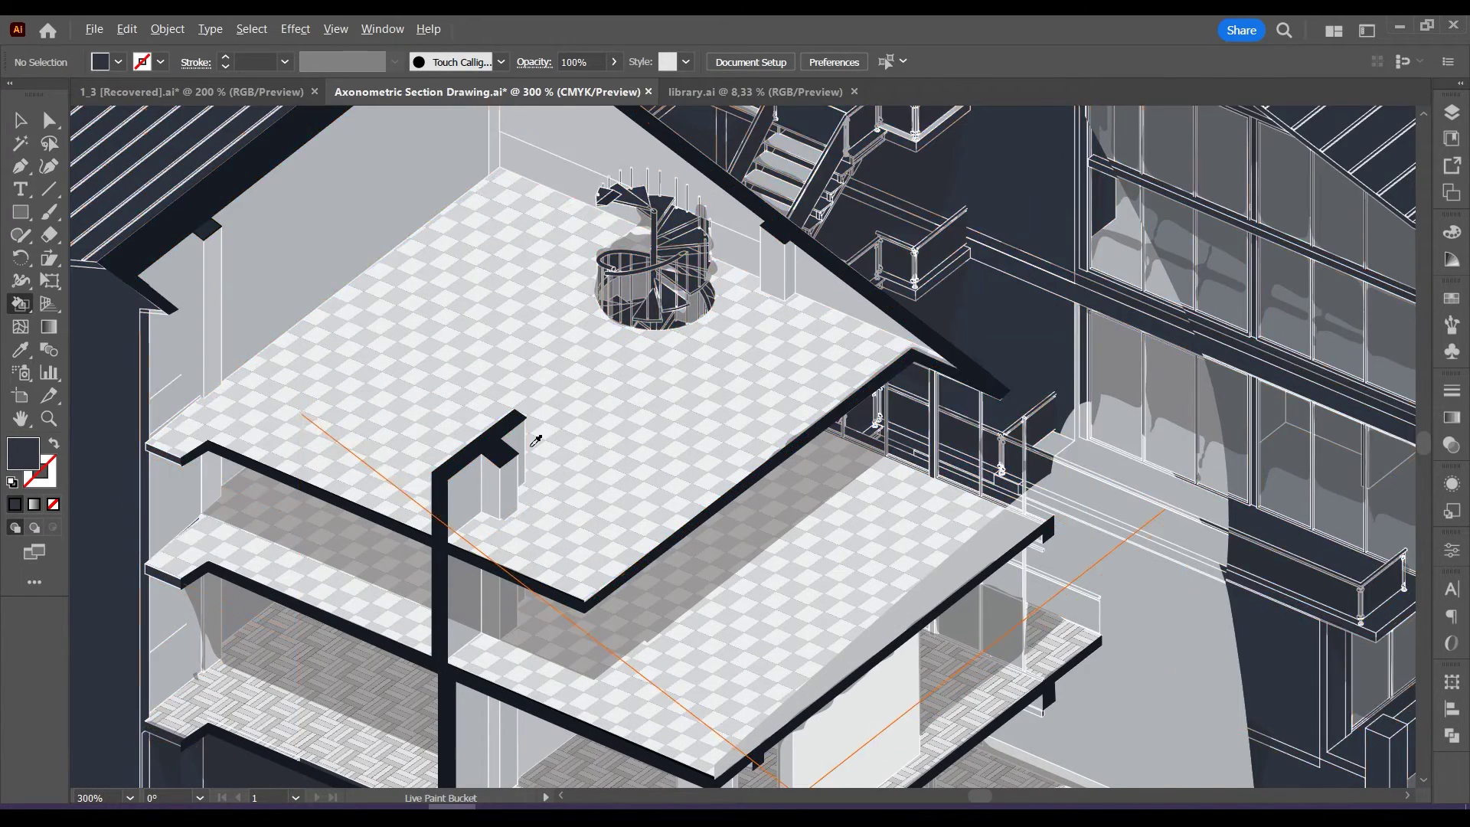
scroll(586, 314, "down", 2)
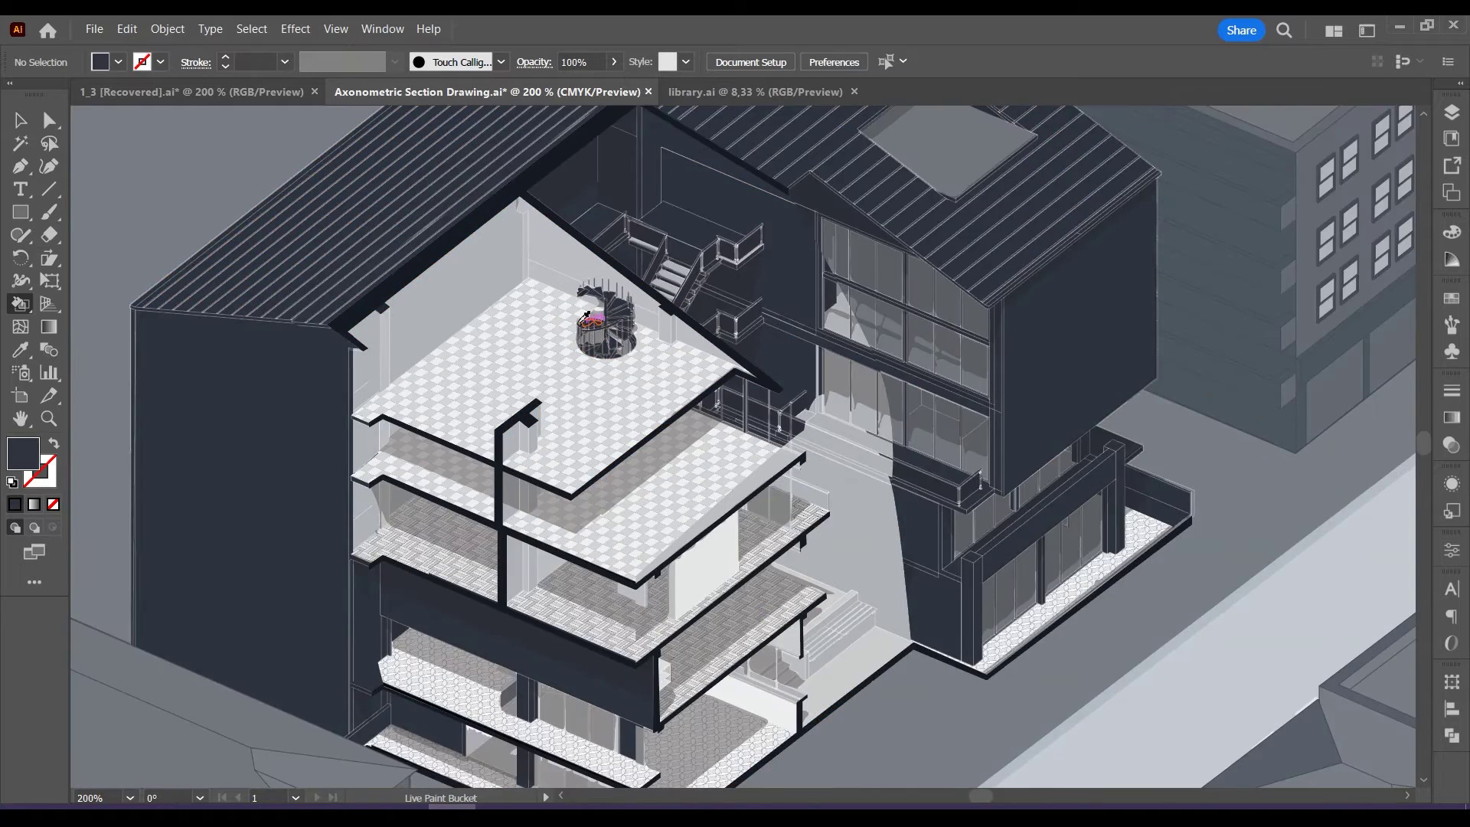
scroll(688, 373, "up", 1)
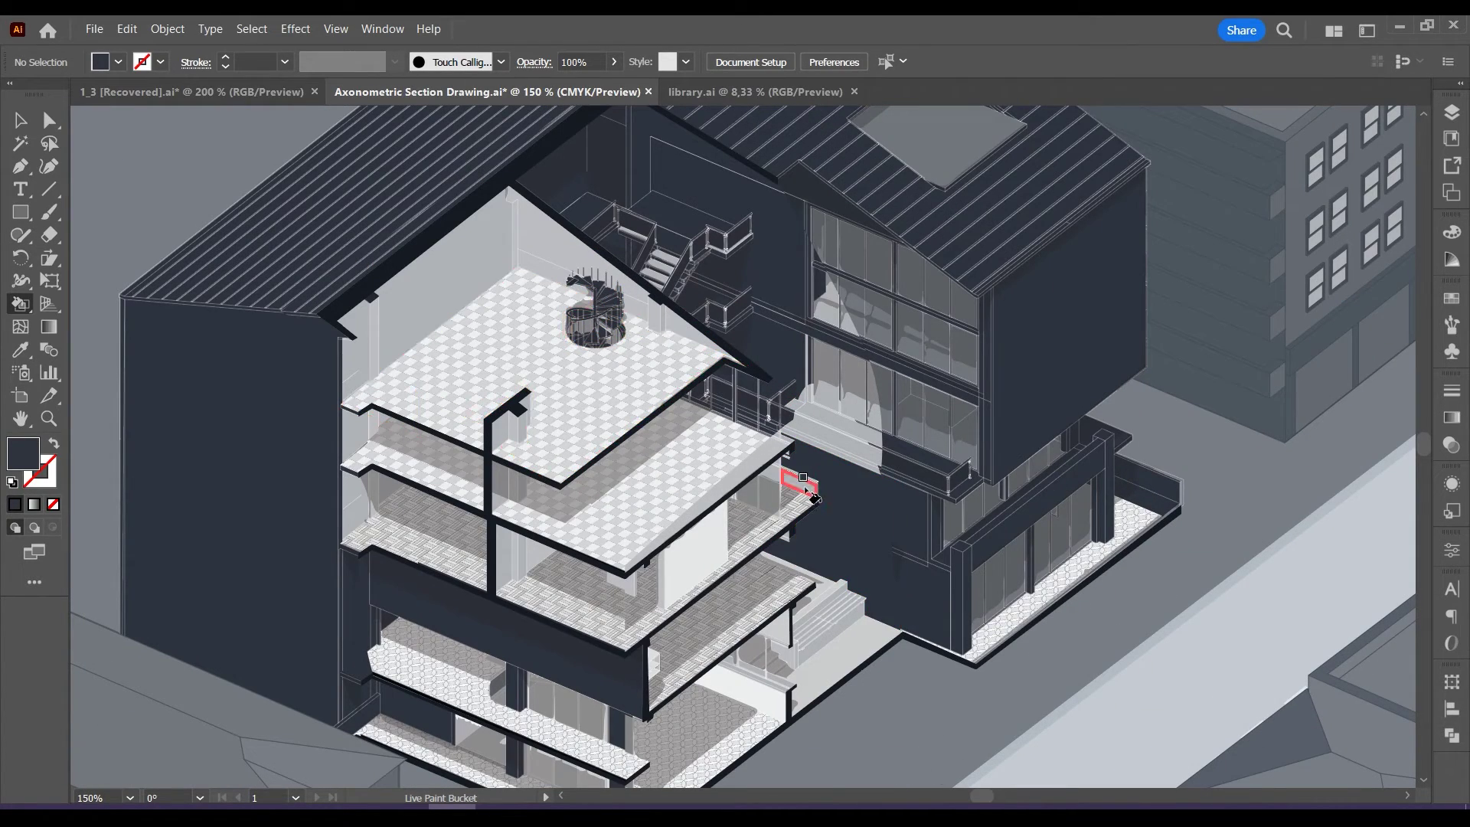
Live Paint the balcony floor and parapet below the rear building's lower windows with the dark navy colour.
left_click(835, 428)
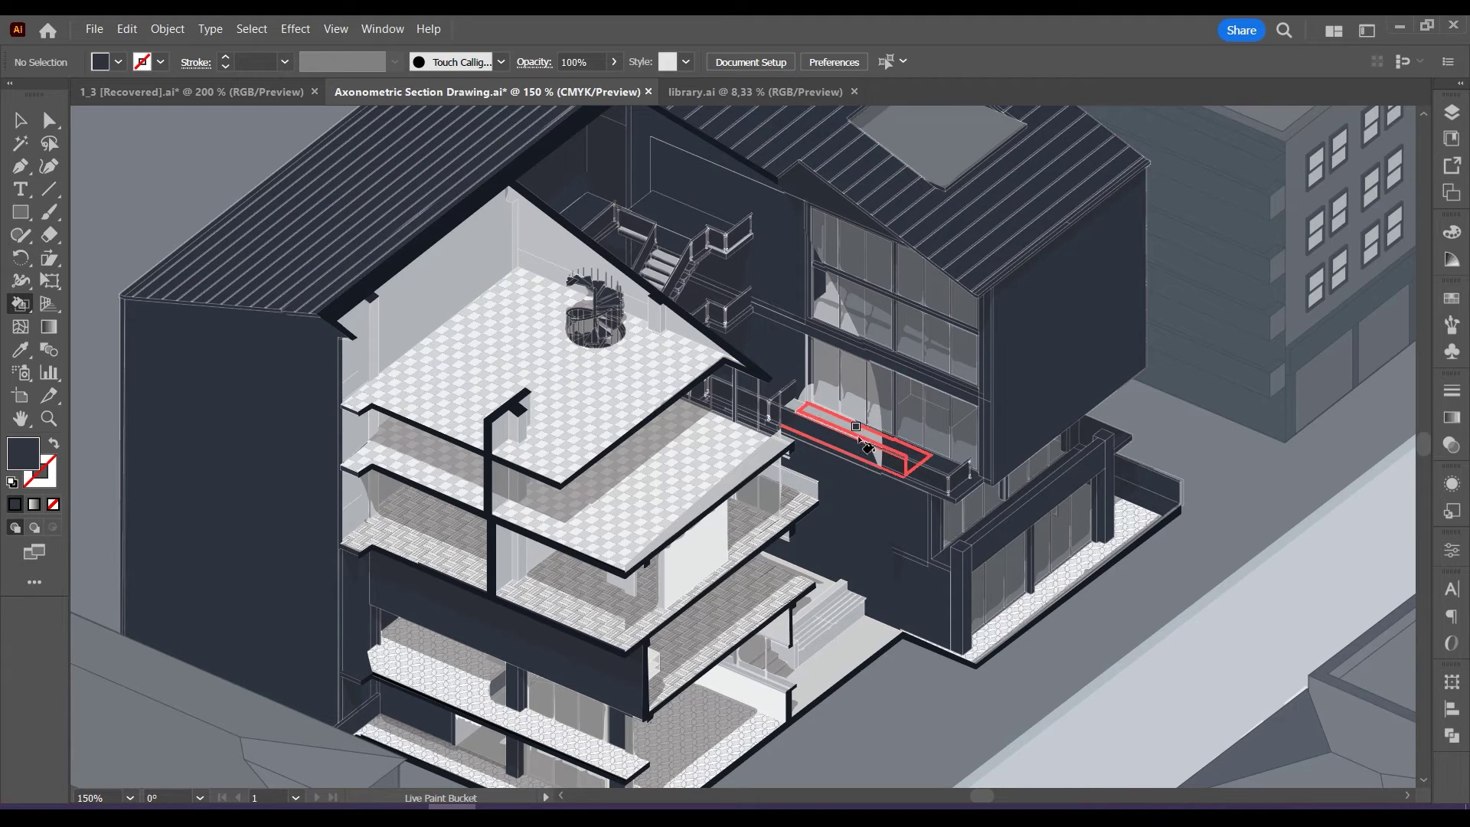
left_click(877, 452)
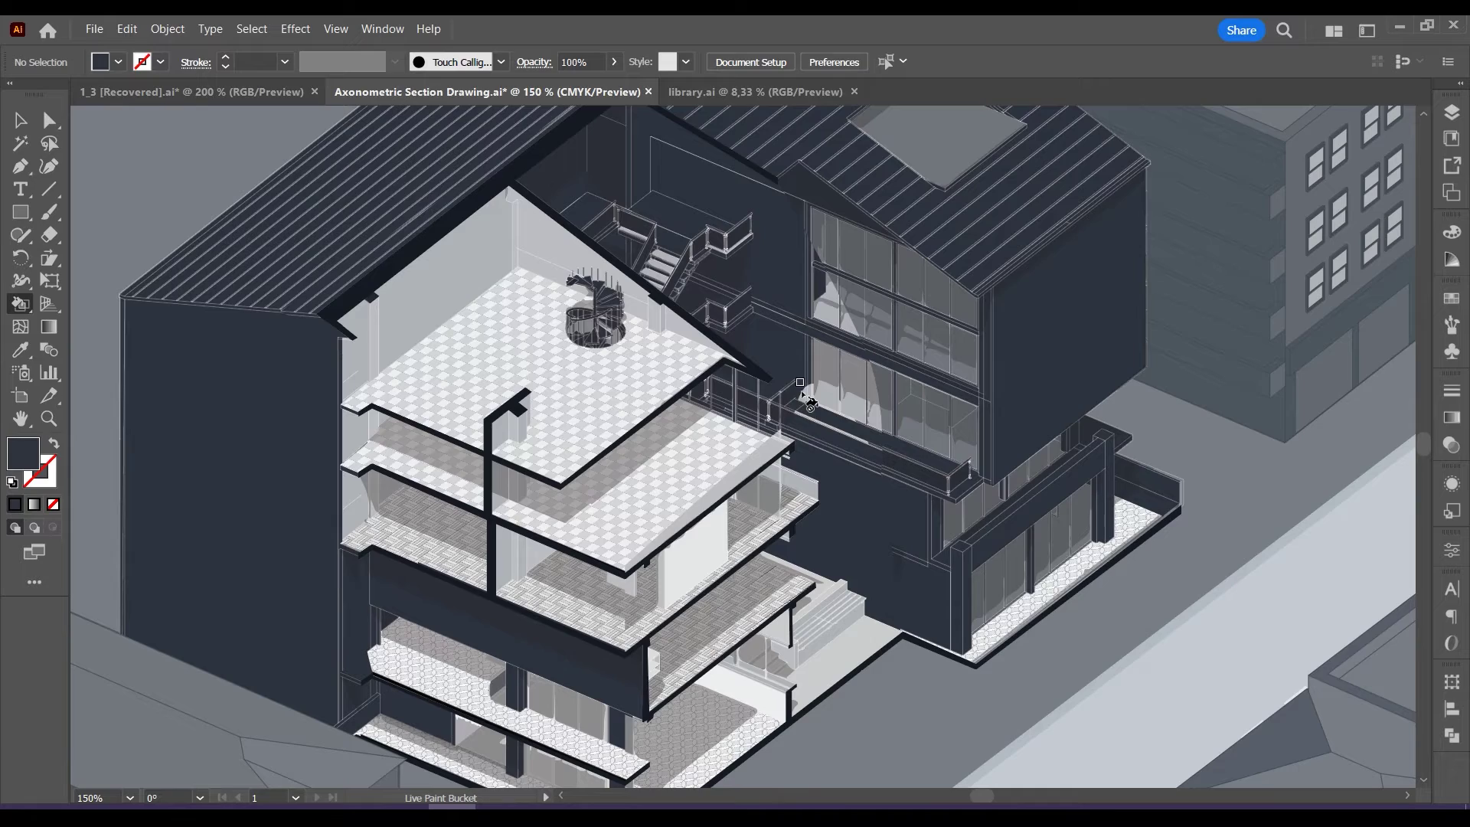
scroll(961, 453, "up", 4)
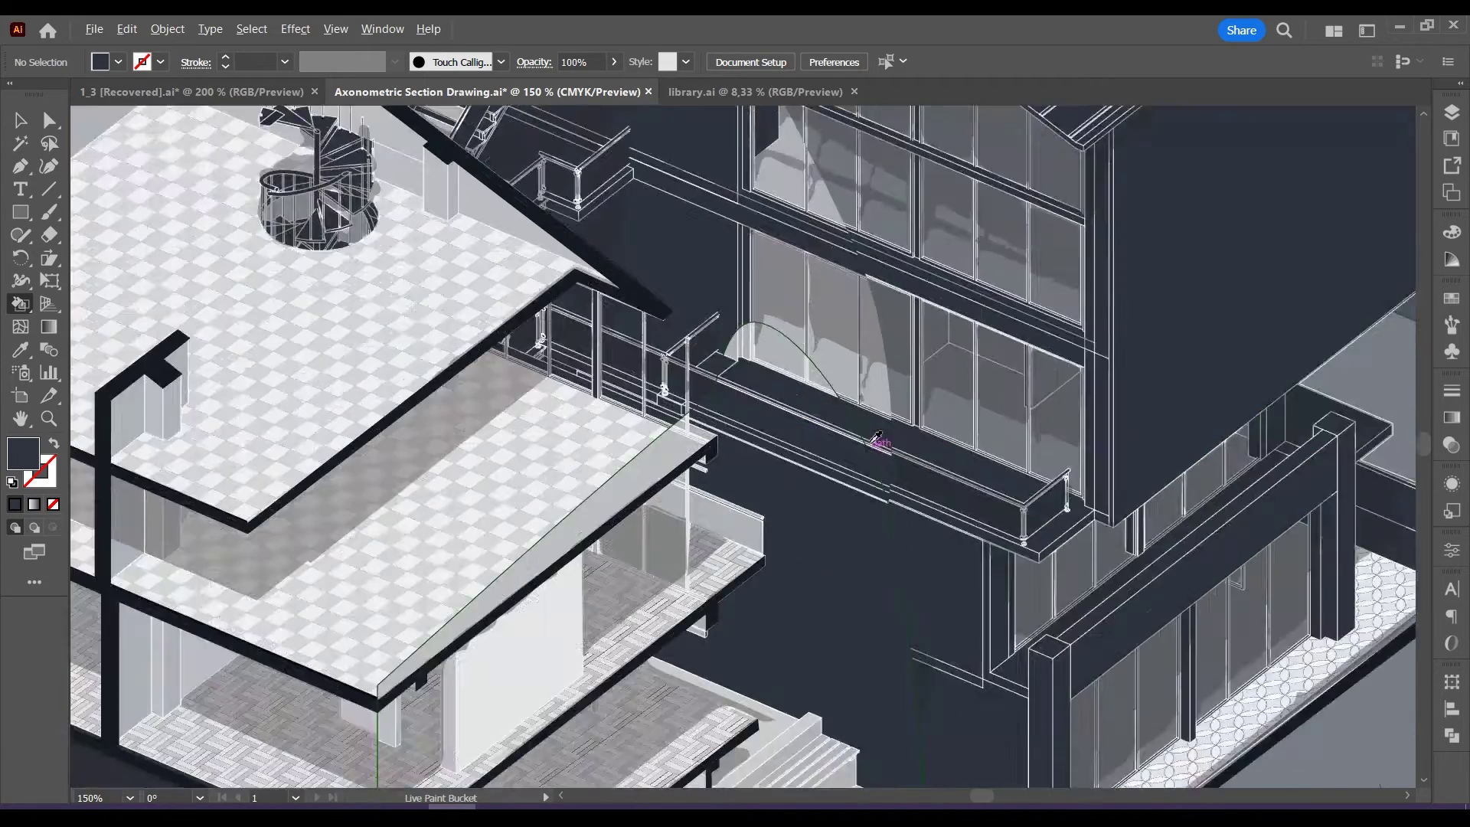
scroll(899, 458, "down", 3)
key("v")
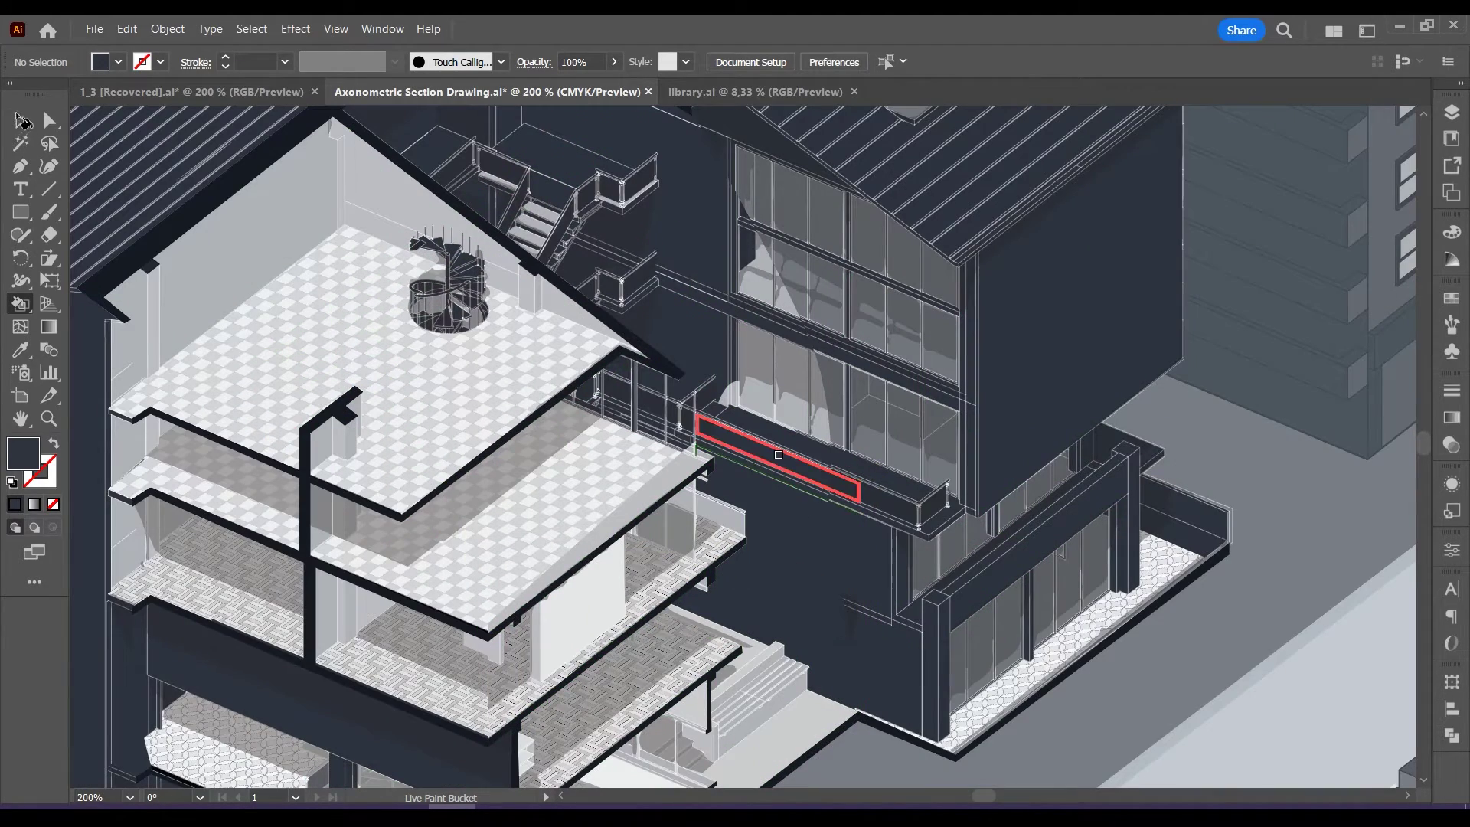
Sample the mid grey colour and Live Paint the light patches in the rear building's lower window panes.
left_click(849, 467)
scroll(850, 467, "up", 4)
scroll(912, 453, "down", 4)
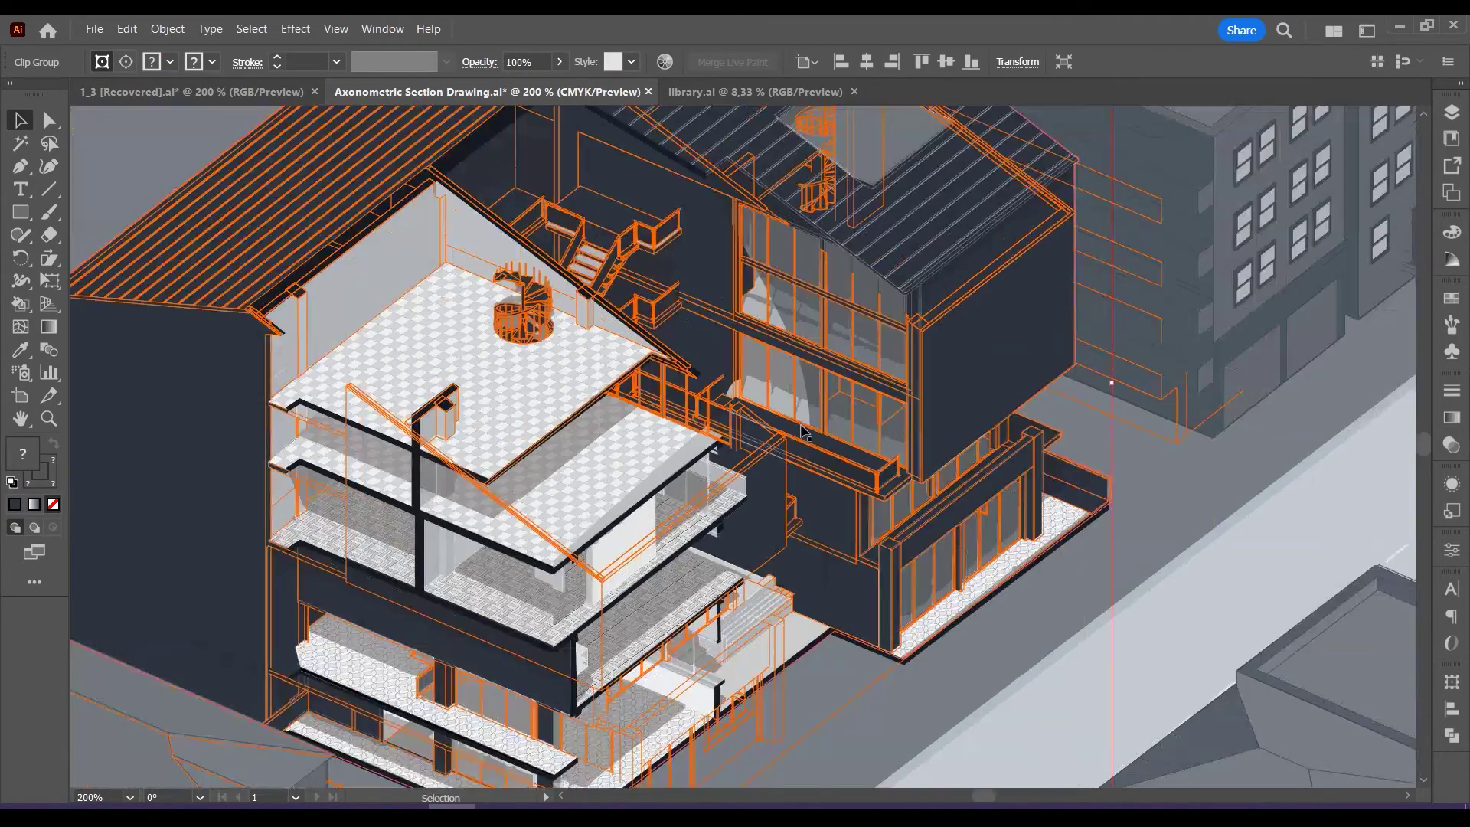
left_click(804, 433)
scroll(804, 432, "down", 2)
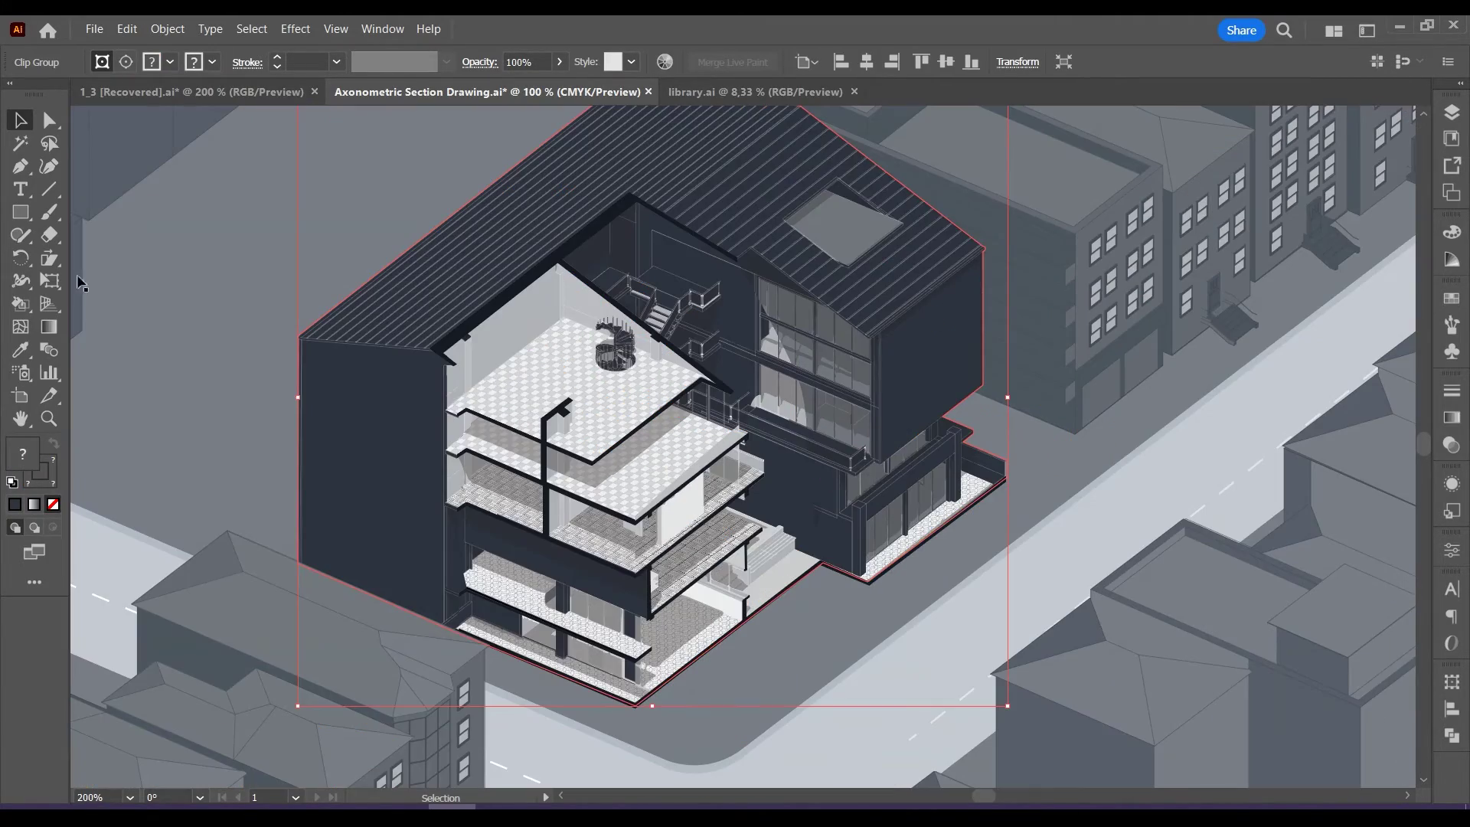
left_click(20, 350)
scroll(782, 337, "up", 1)
key("ctrl+shift+a")
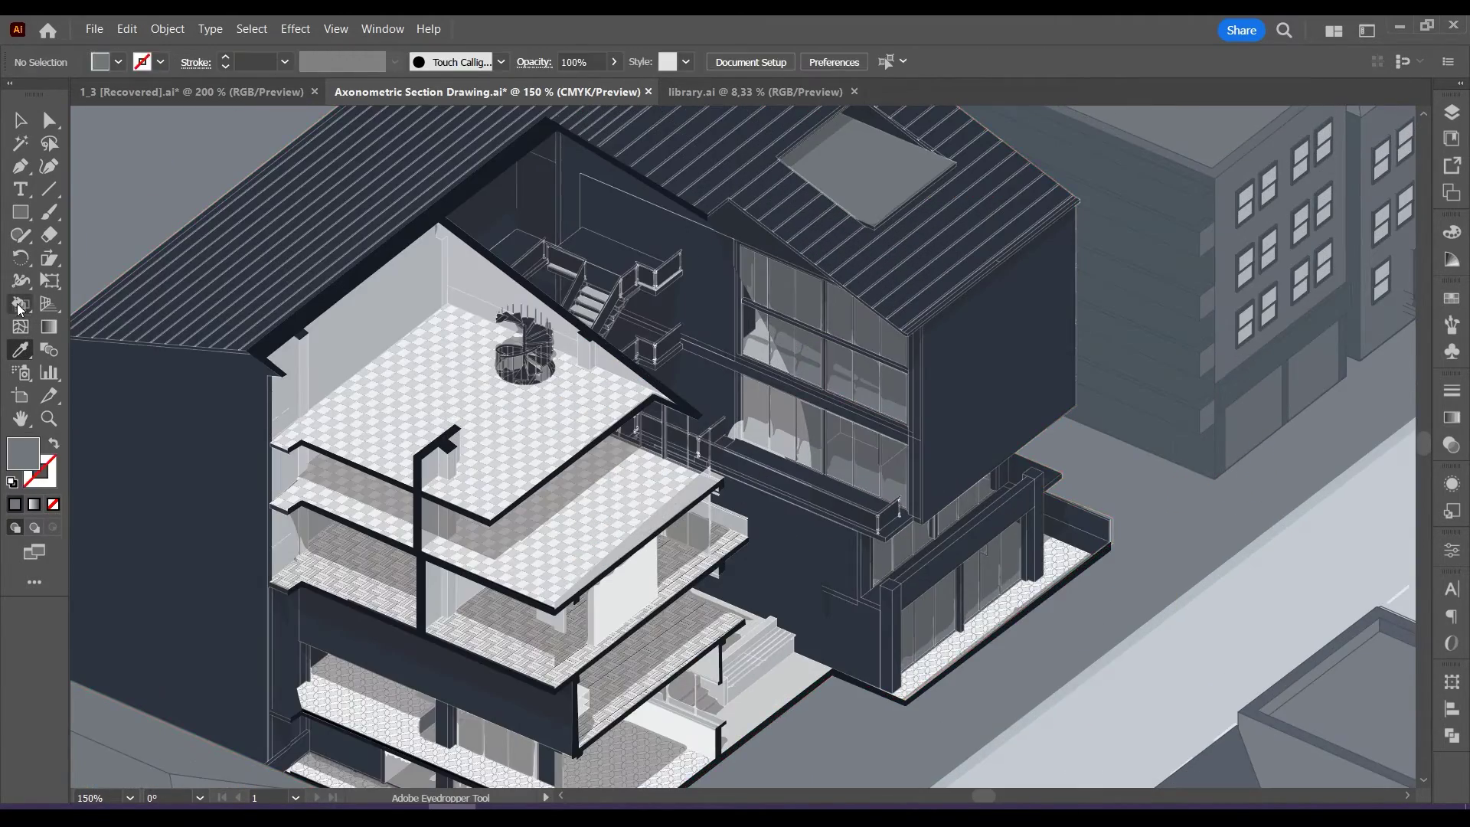
key("k")
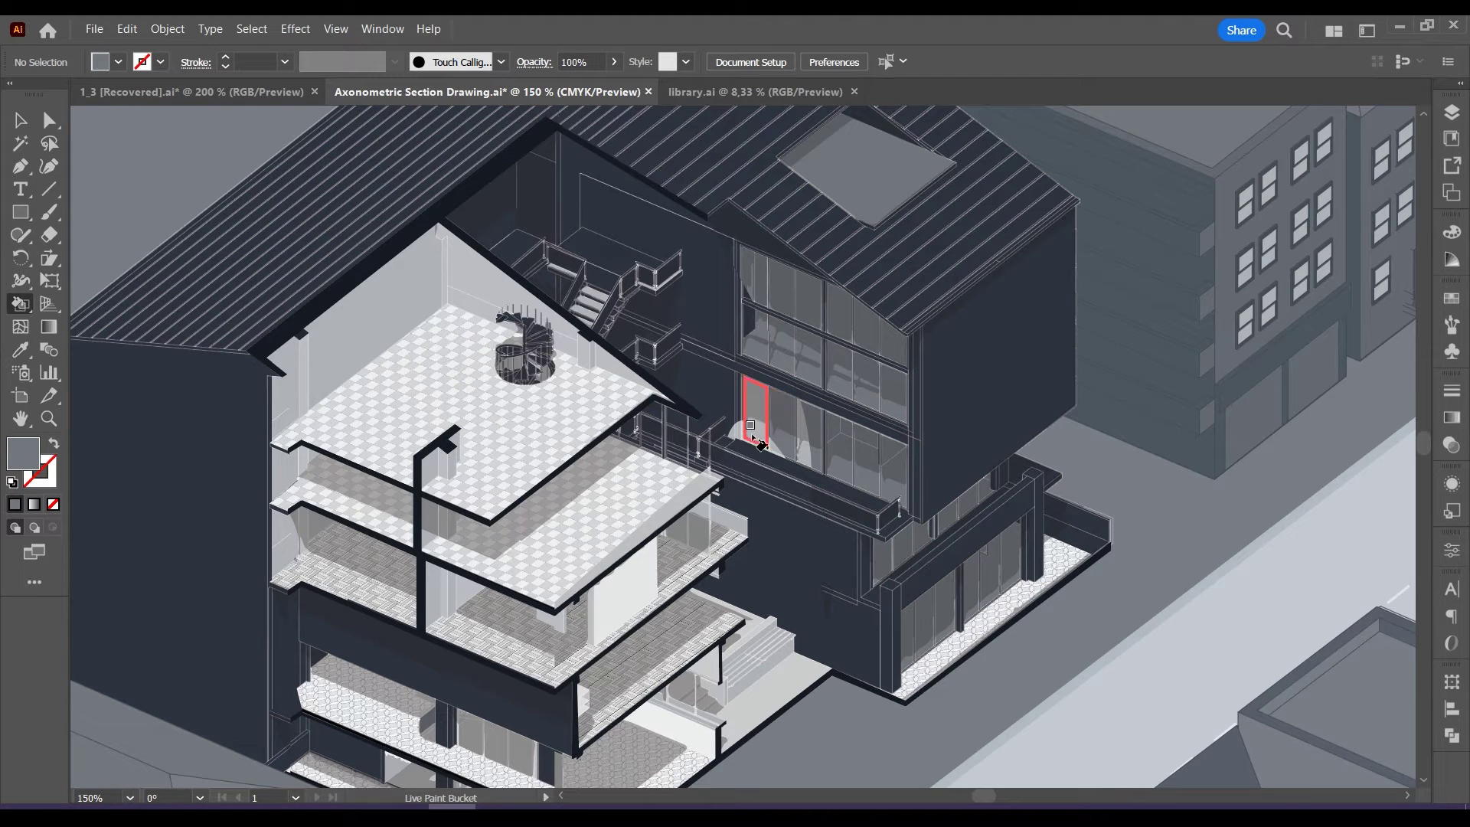
left_click_drag(808, 463, 754, 434)
Sample the dark navy wall colour again and fill the leftover light patch at the inner end of the balcony.
left_click(22, 352)
left_click(716, 574)
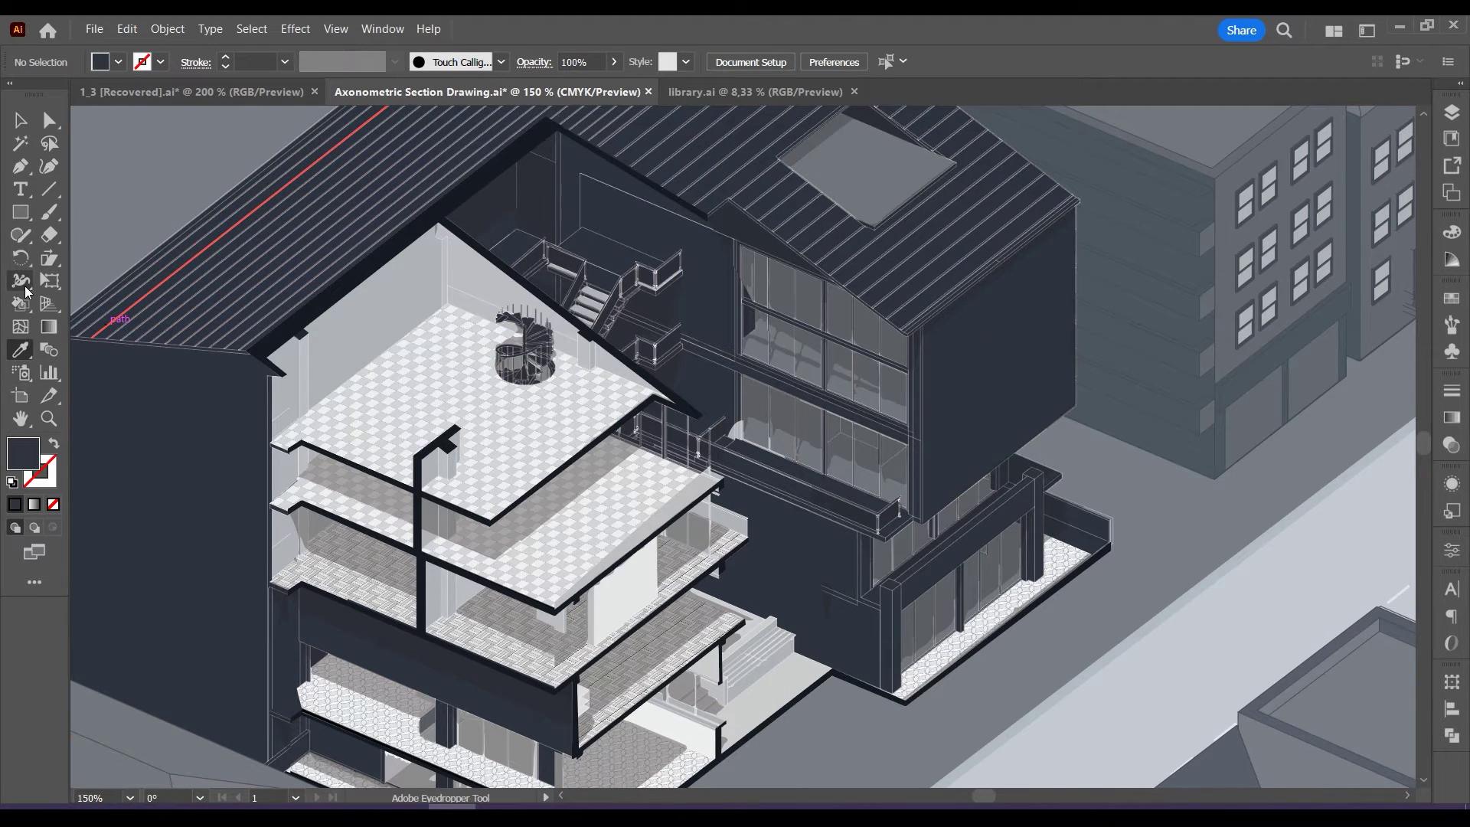
left_click(21, 303)
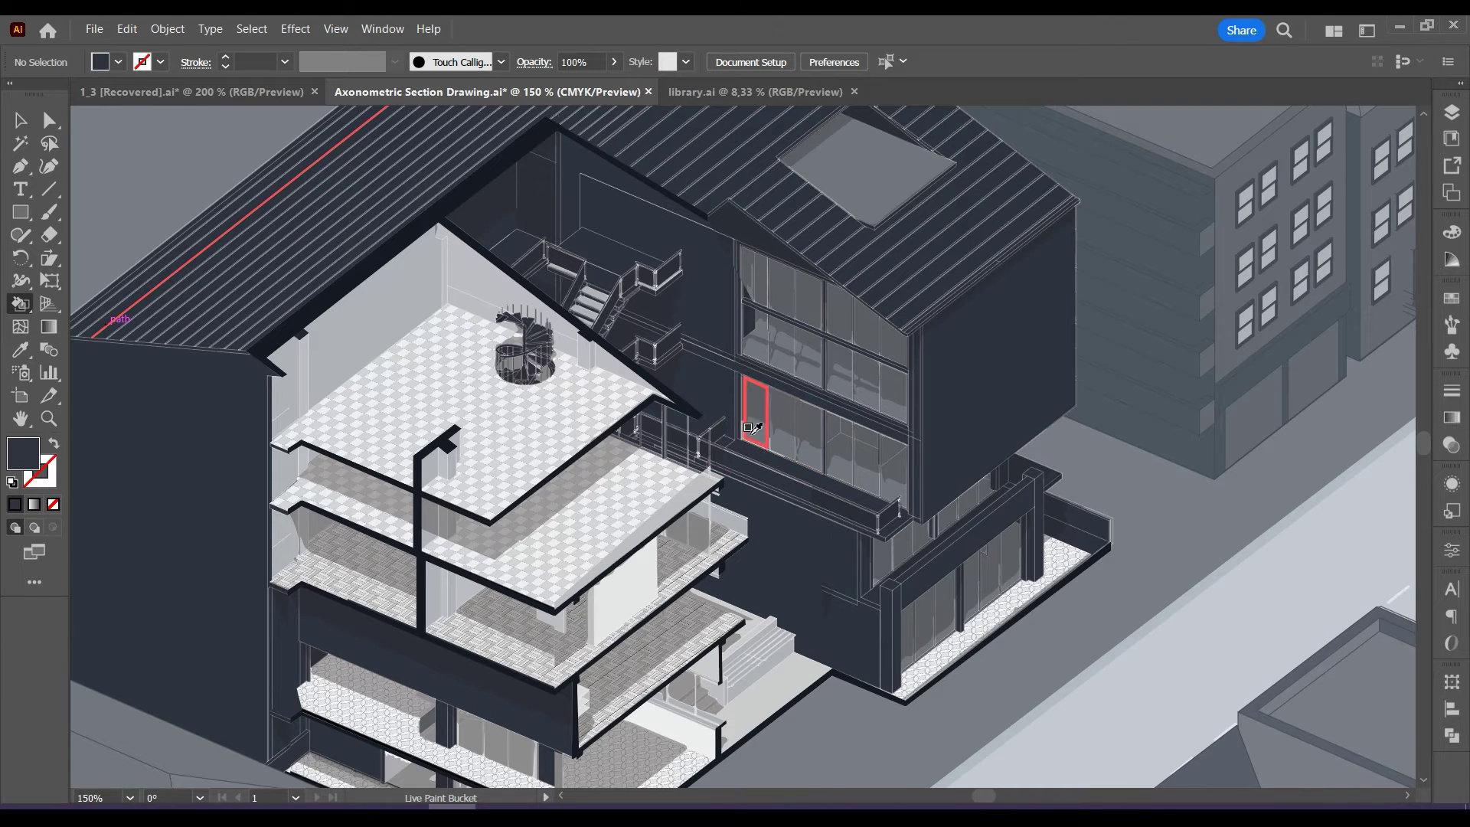
scroll(755, 429, "up", 2)
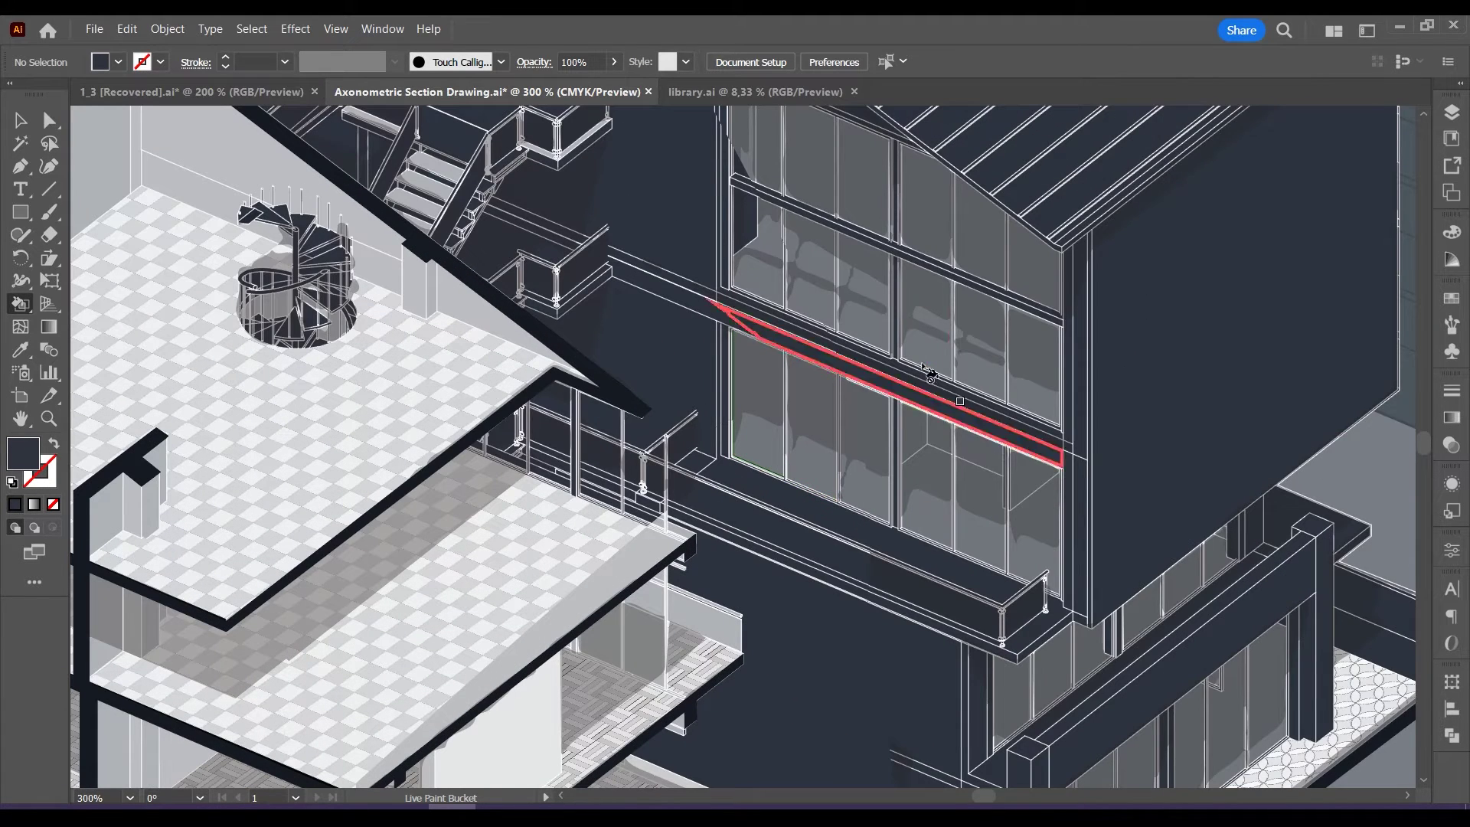
Sample the light grey interior wall colour and paint the wall areas visible behind the rear building's upper window panes.
left_click(21, 349)
left_click(98, 152)
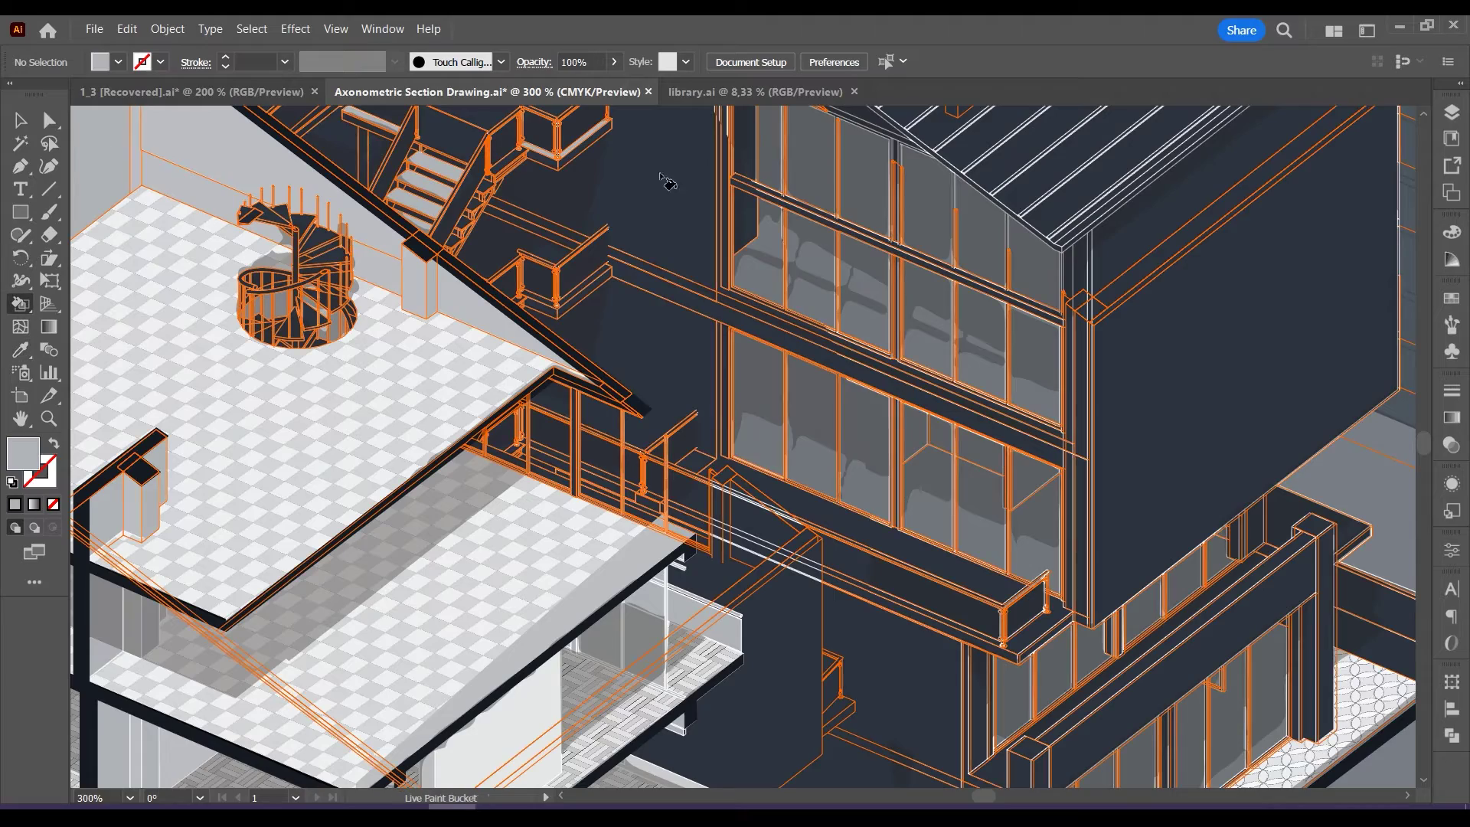
left_click(746, 218)
scroll(563, 402, "down", 2)
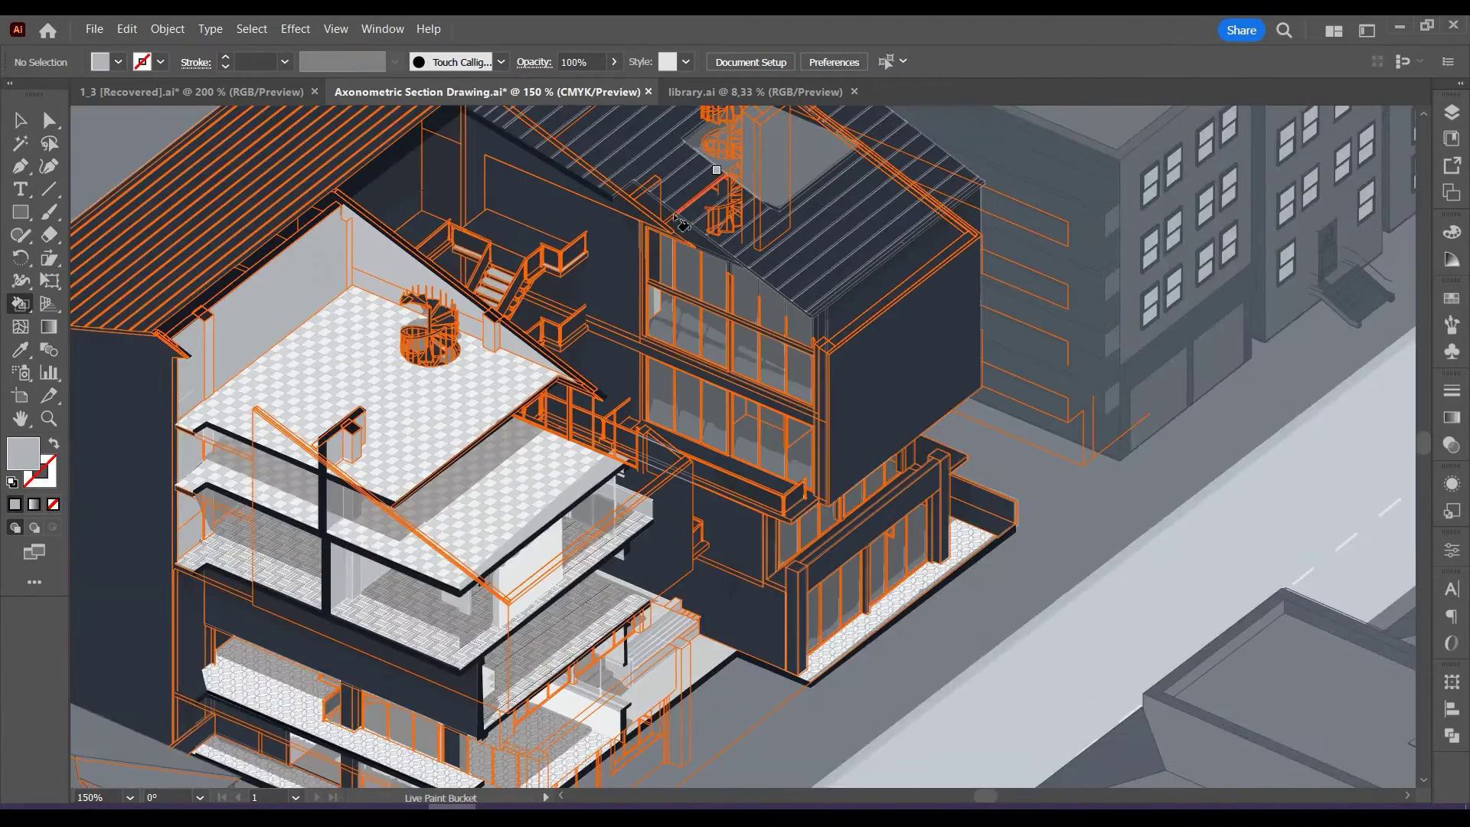
scroll(654, 274, "up", 2)
left_click(657, 259)
scroll(754, 208, "down", 2)
scroll(726, 241, "up", 4)
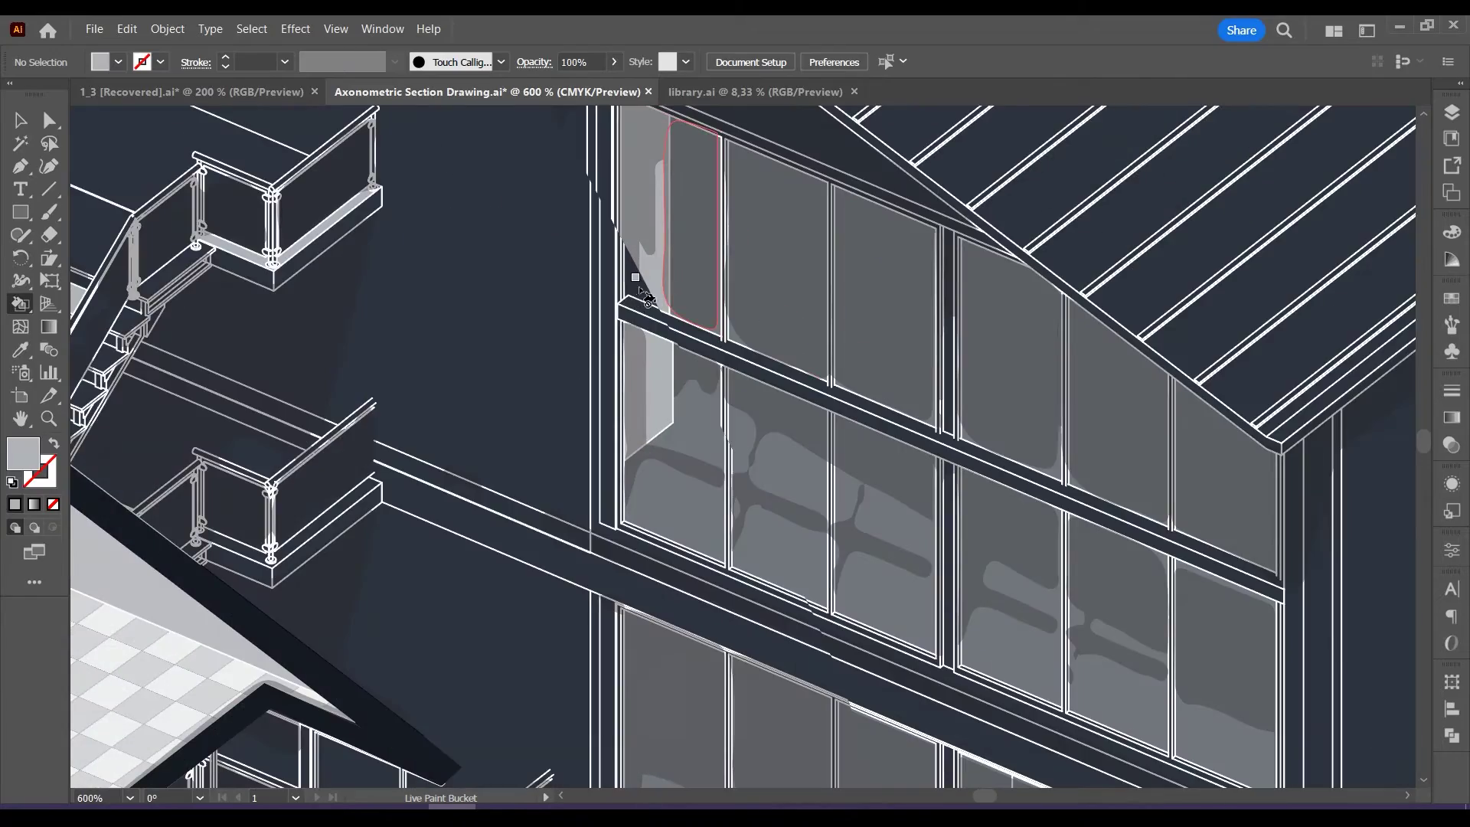
scroll(724, 247, "down", 6)
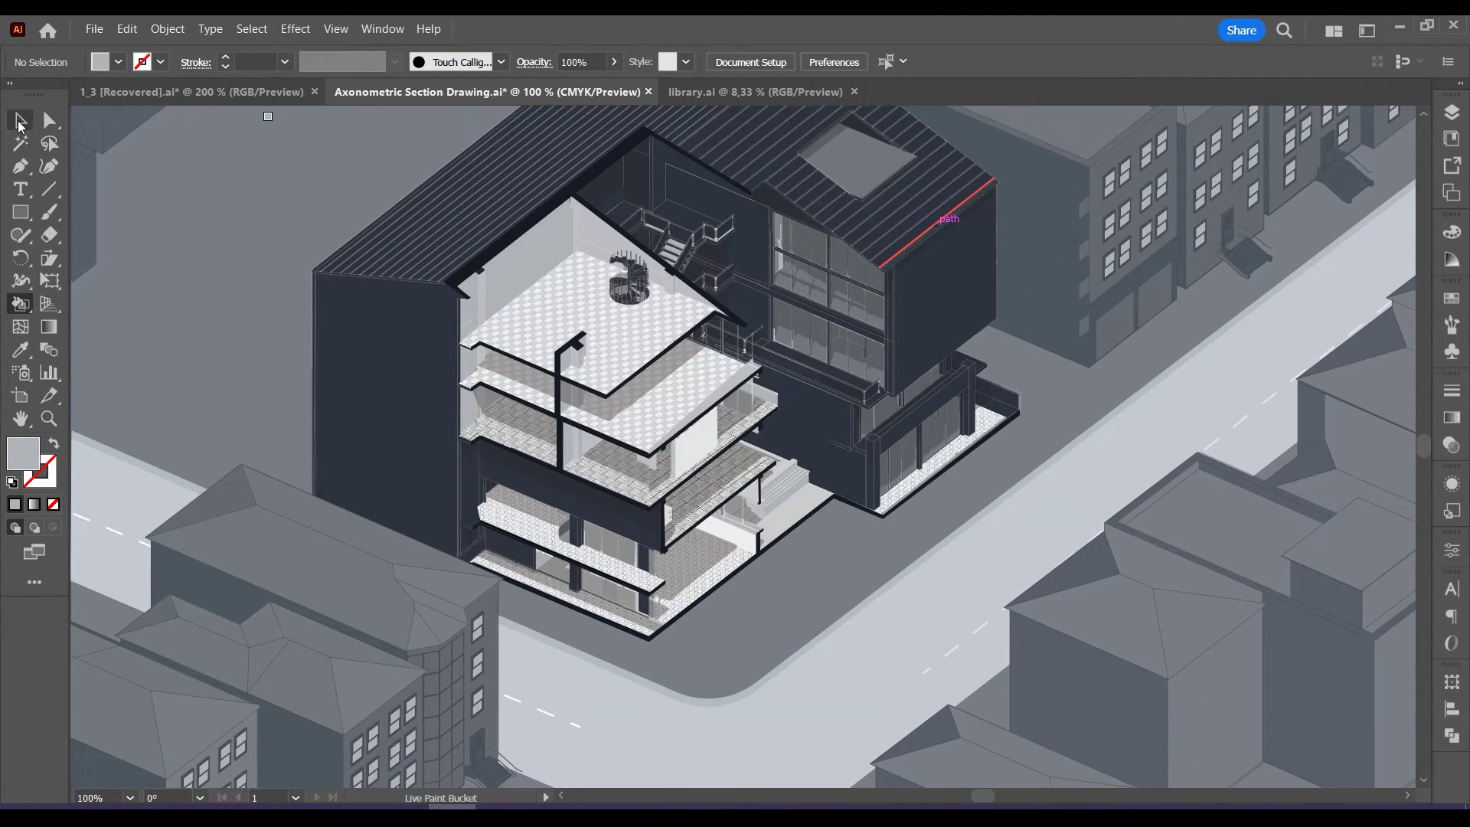
Sample the checkered floor pattern and Live Paint the courtyard staircase landings with it.
left_click(19, 123)
scroll(1146, 447, "up", 1)
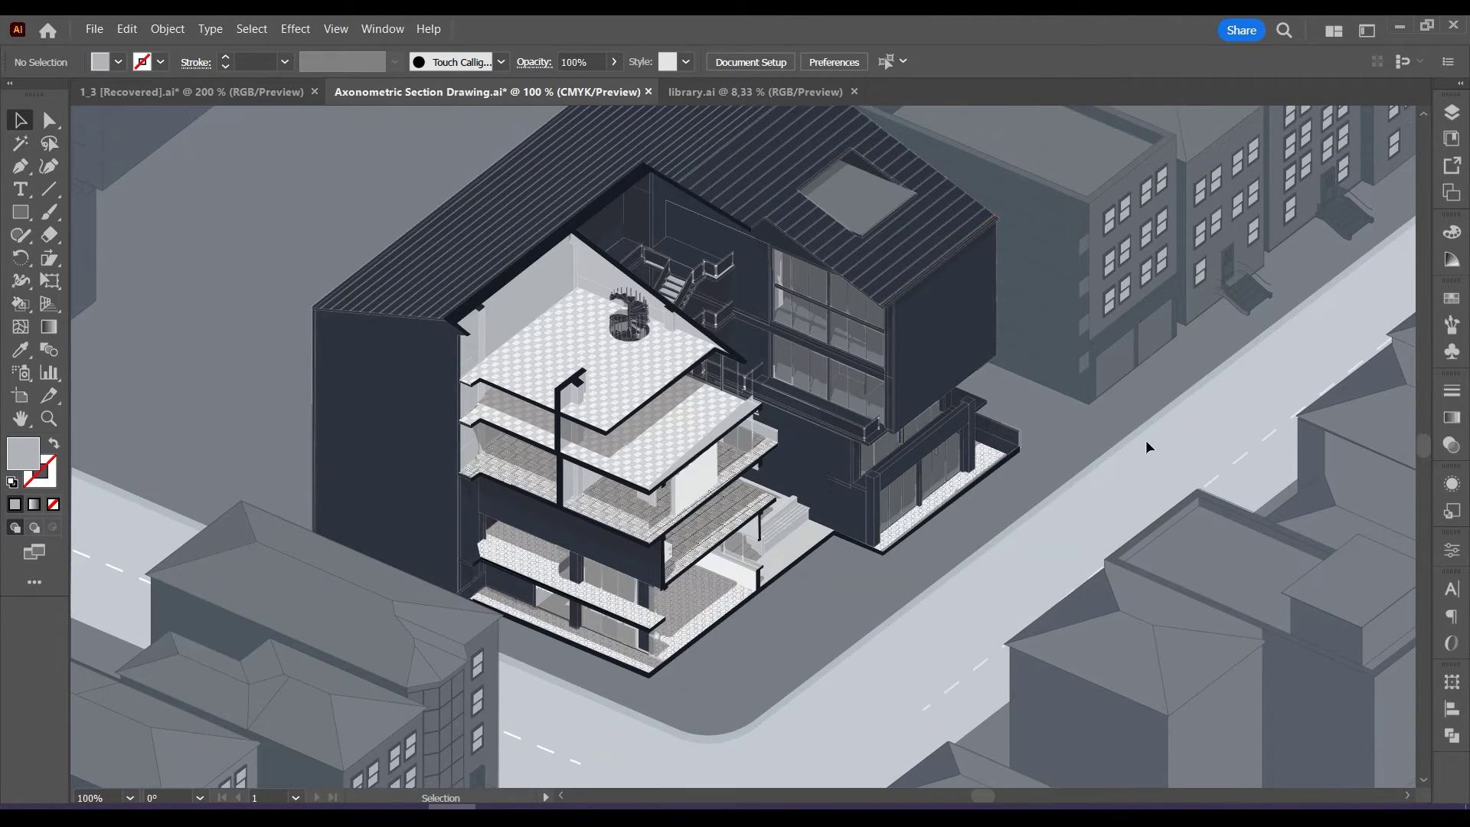
scroll(909, 517, "up", 1)
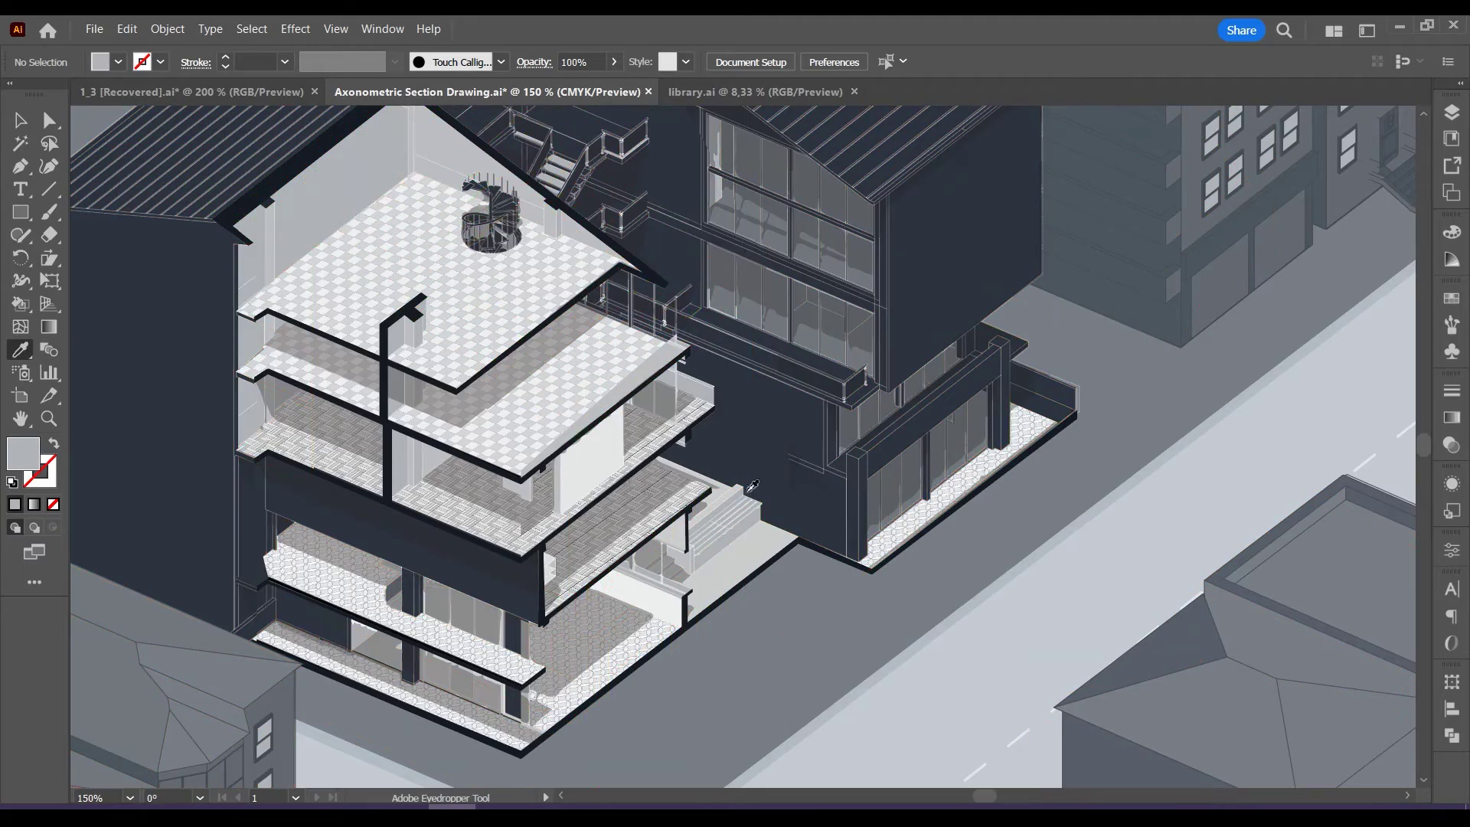
left_click(21, 304)
scroll(457, 244, "up", 1)
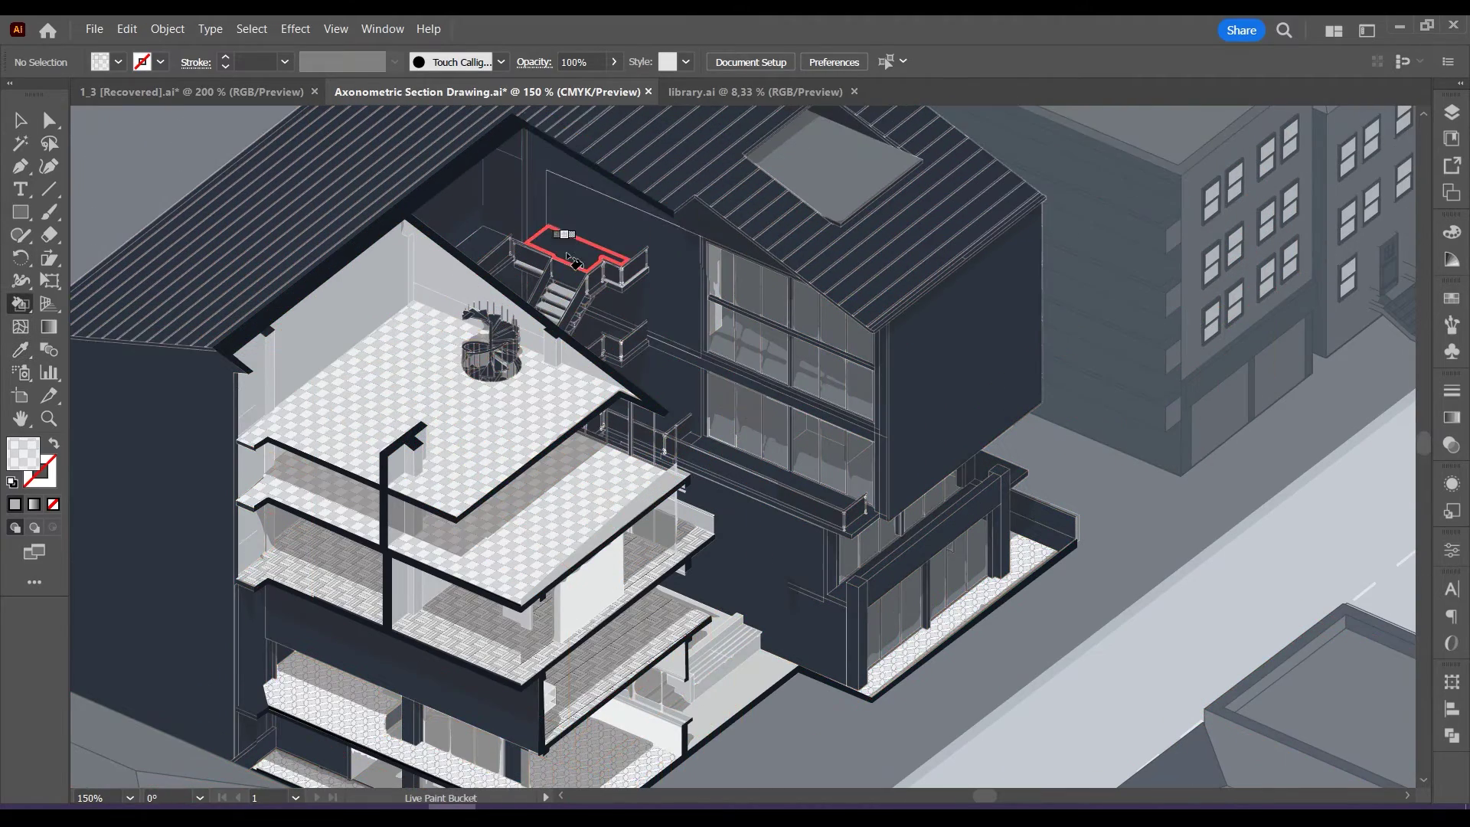
scroll(638, 354, "up", 3)
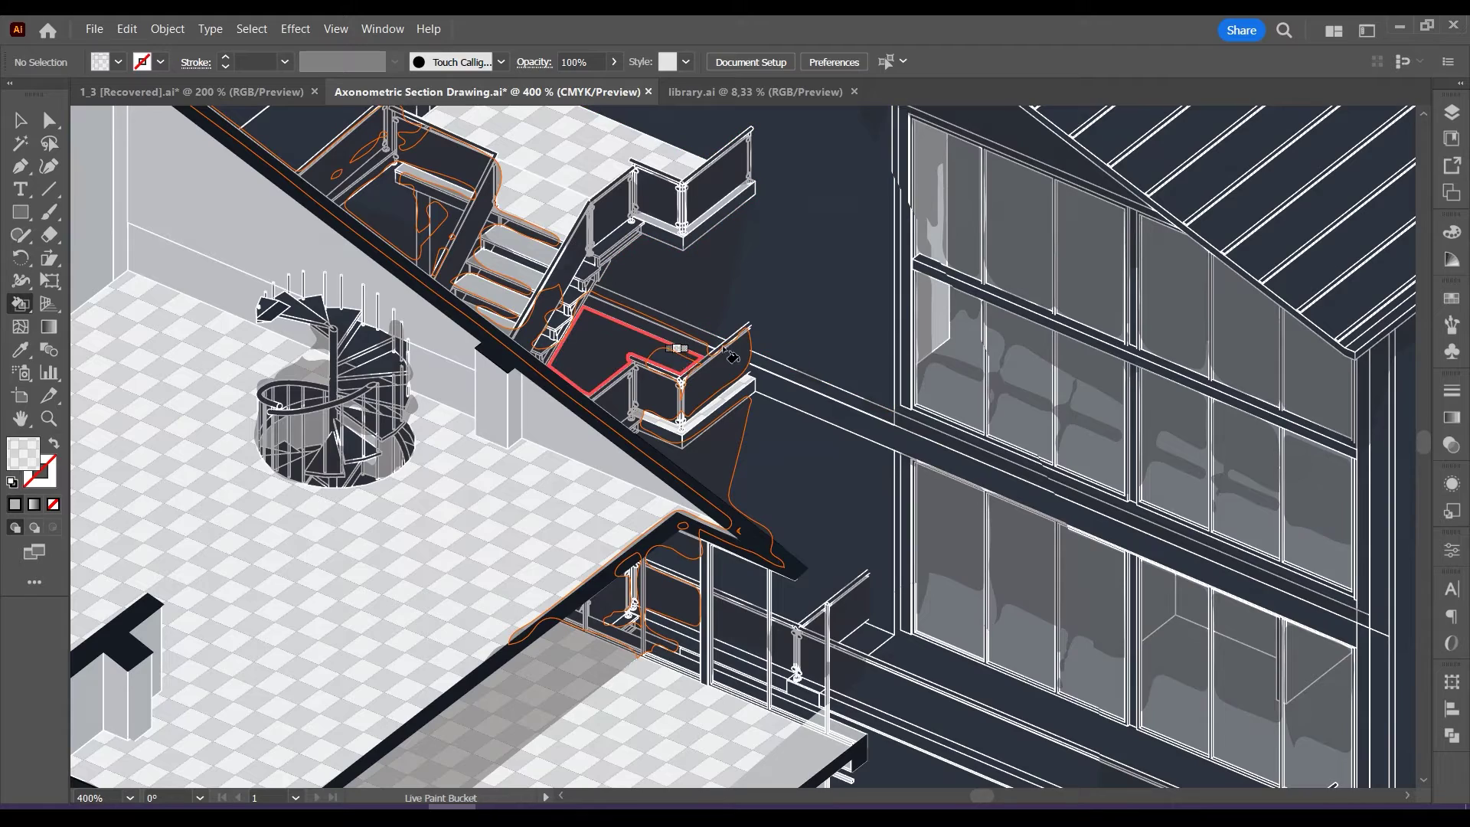
scroll(765, 322, "down", 2)
scroll(526, 297, "down", 1)
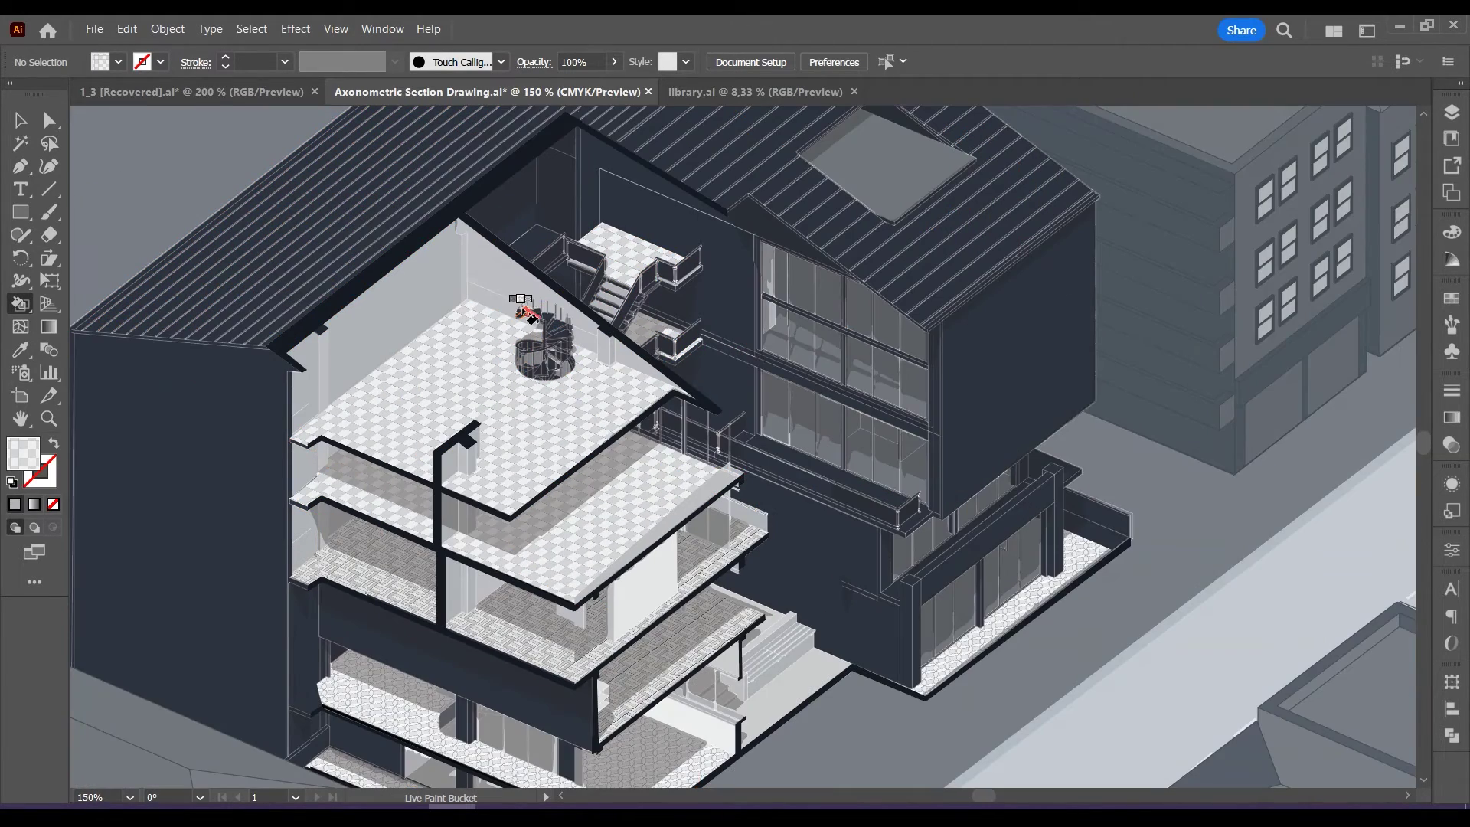
Sample the round tile pattern from the ground terrace and fill the strip and ledge behind the entrance frame with it.
left_click(21, 120)
scroll(709, 314, "down", 1)
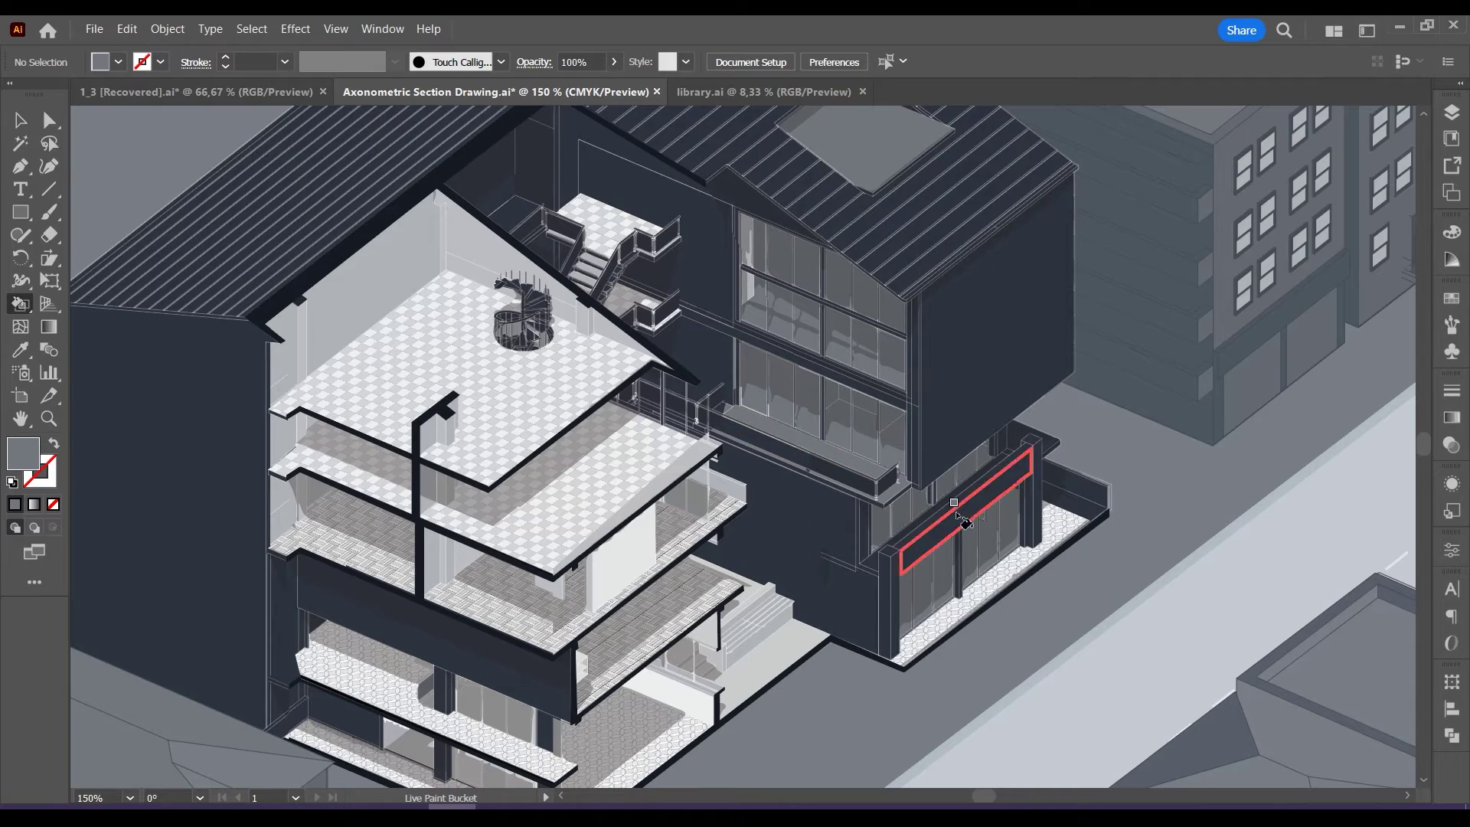
key("i")
left_click(1060, 518)
key("k")
scroll(1024, 540, "up", 3)
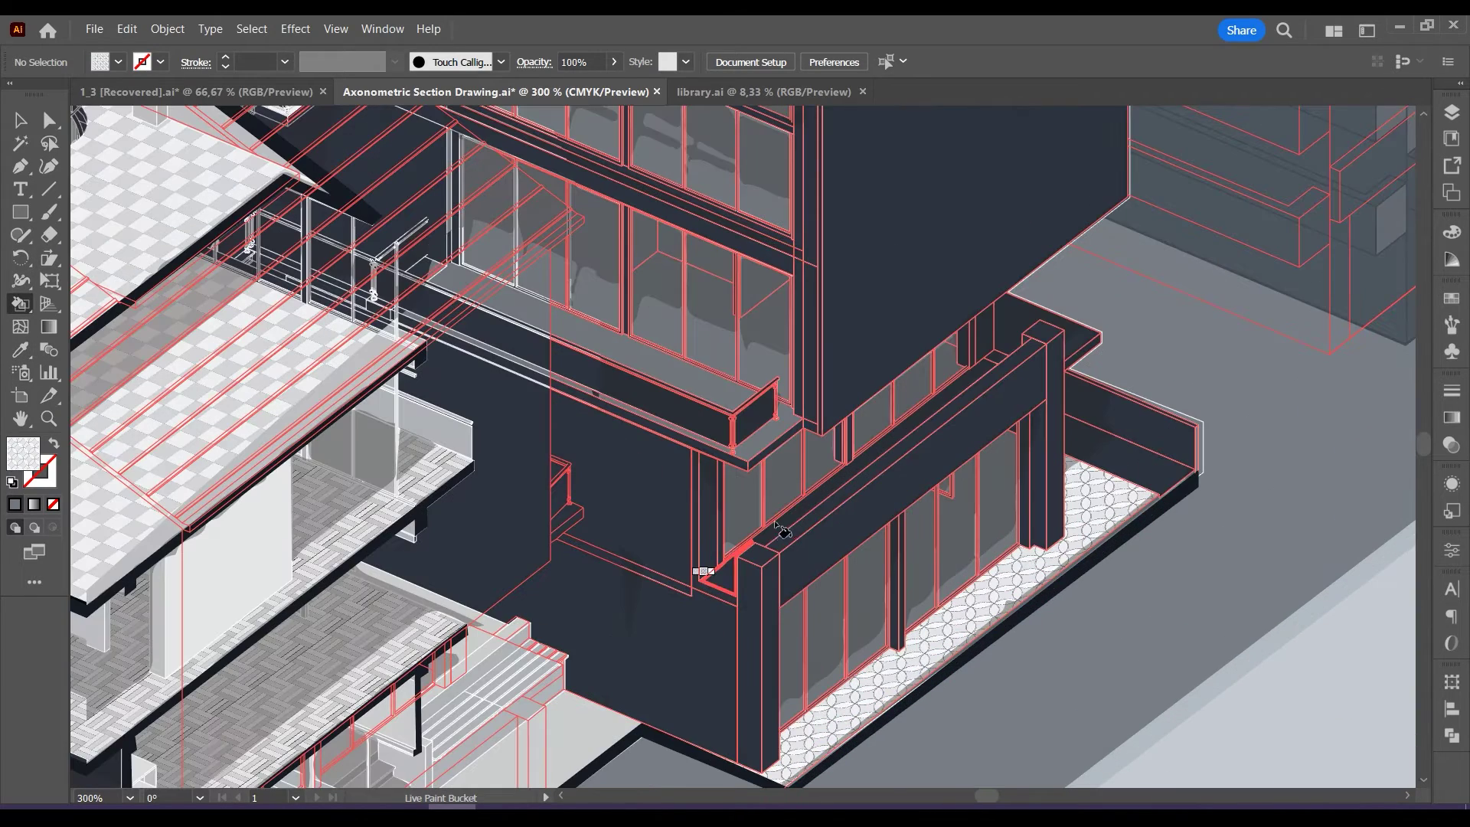
left_click(1022, 331)
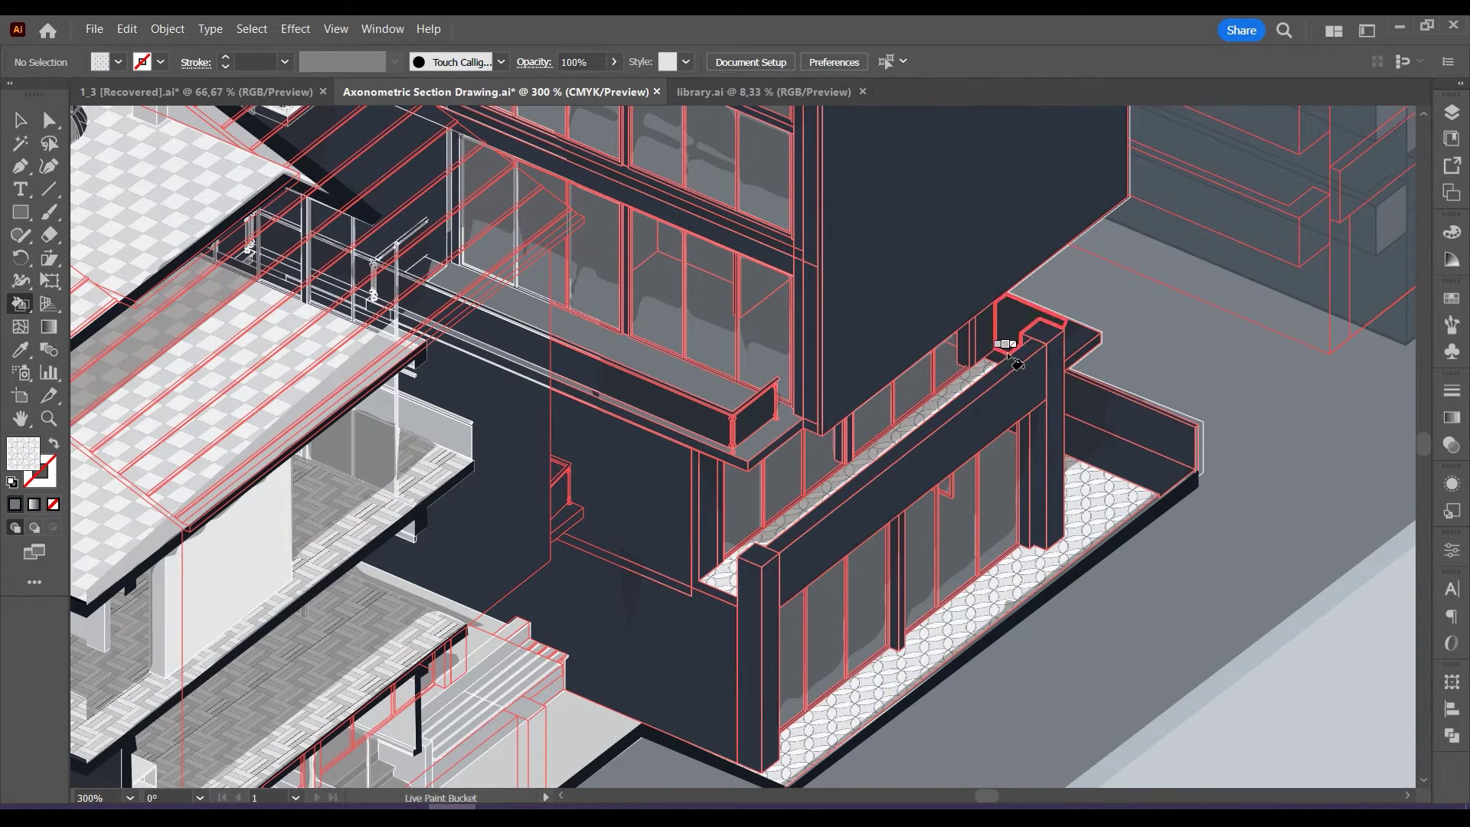
Live Paint the rear building's balcony floor, including its inner end, with the round tile pattern.
left_click(732, 392)
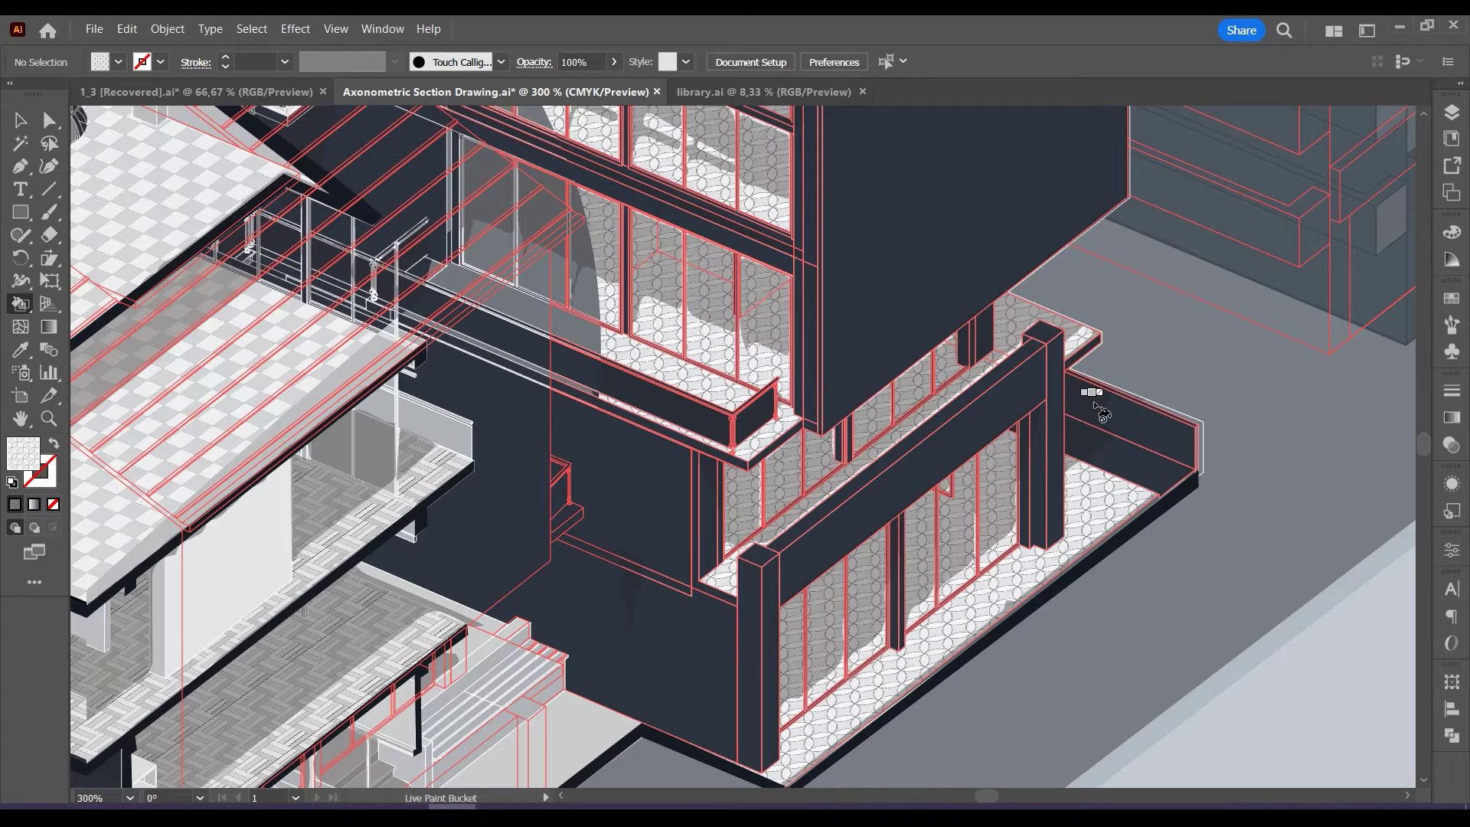
left_click(441, 275)
left_click(444, 279)
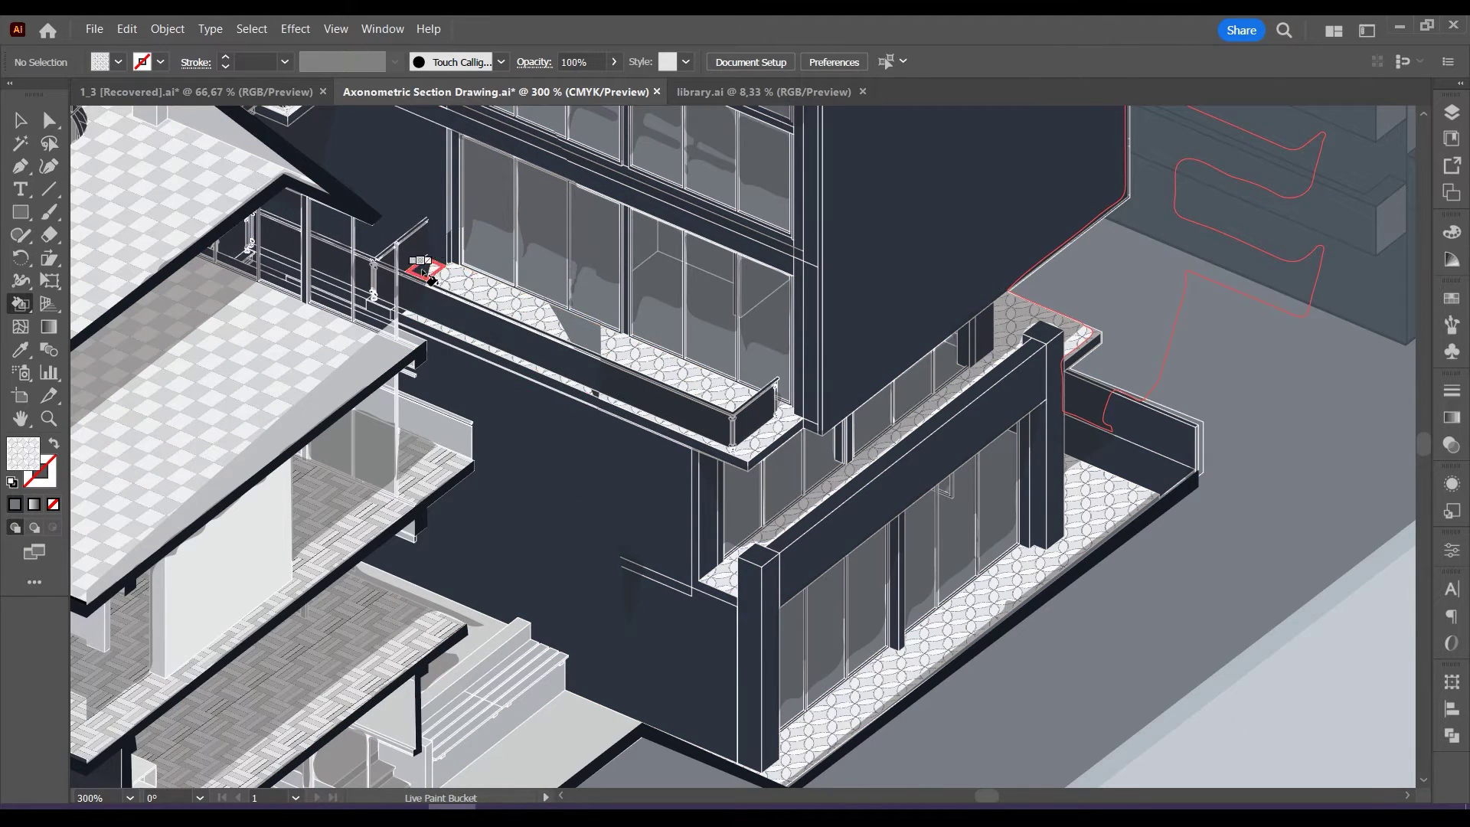
scroll(996, 391, "down", 2)
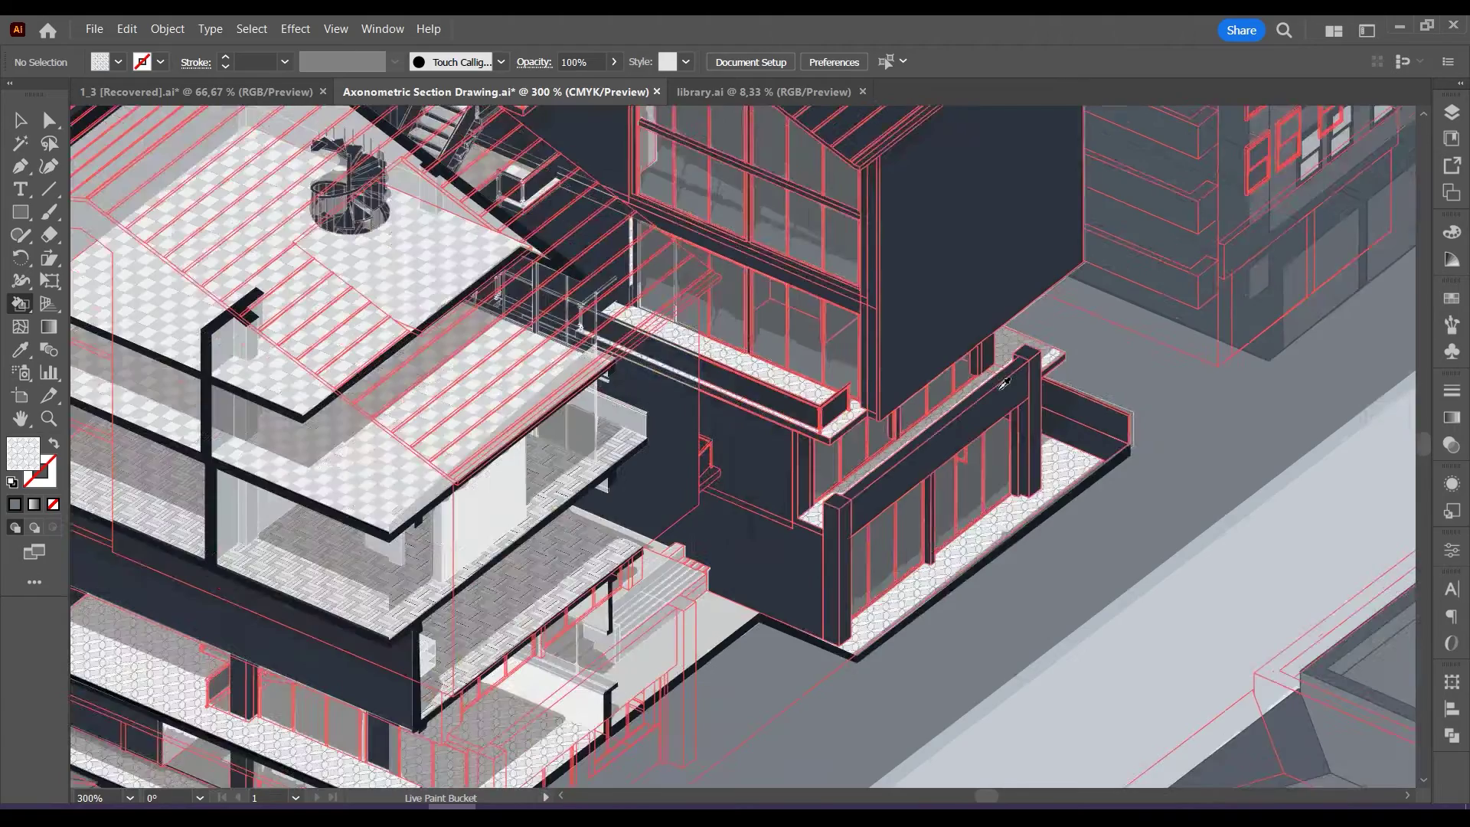
Lock the Secton3, Section2, Section1 and Design layers and make Layer 8 the active layer.
key("v")
scroll(1056, 302, "down", 2)
left_click(1452, 112)
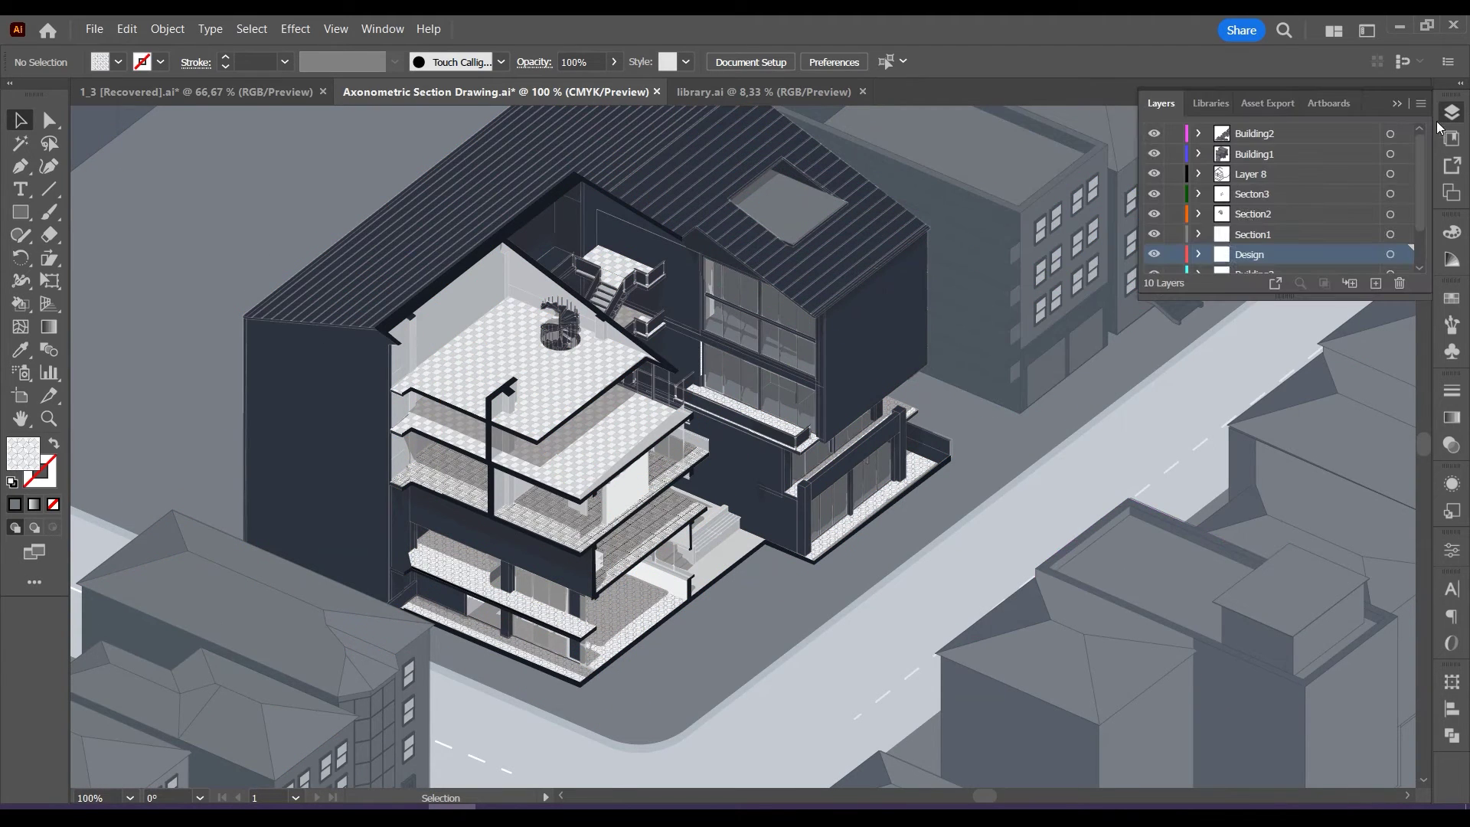
left_click_drag(1174, 194, 1174, 254)
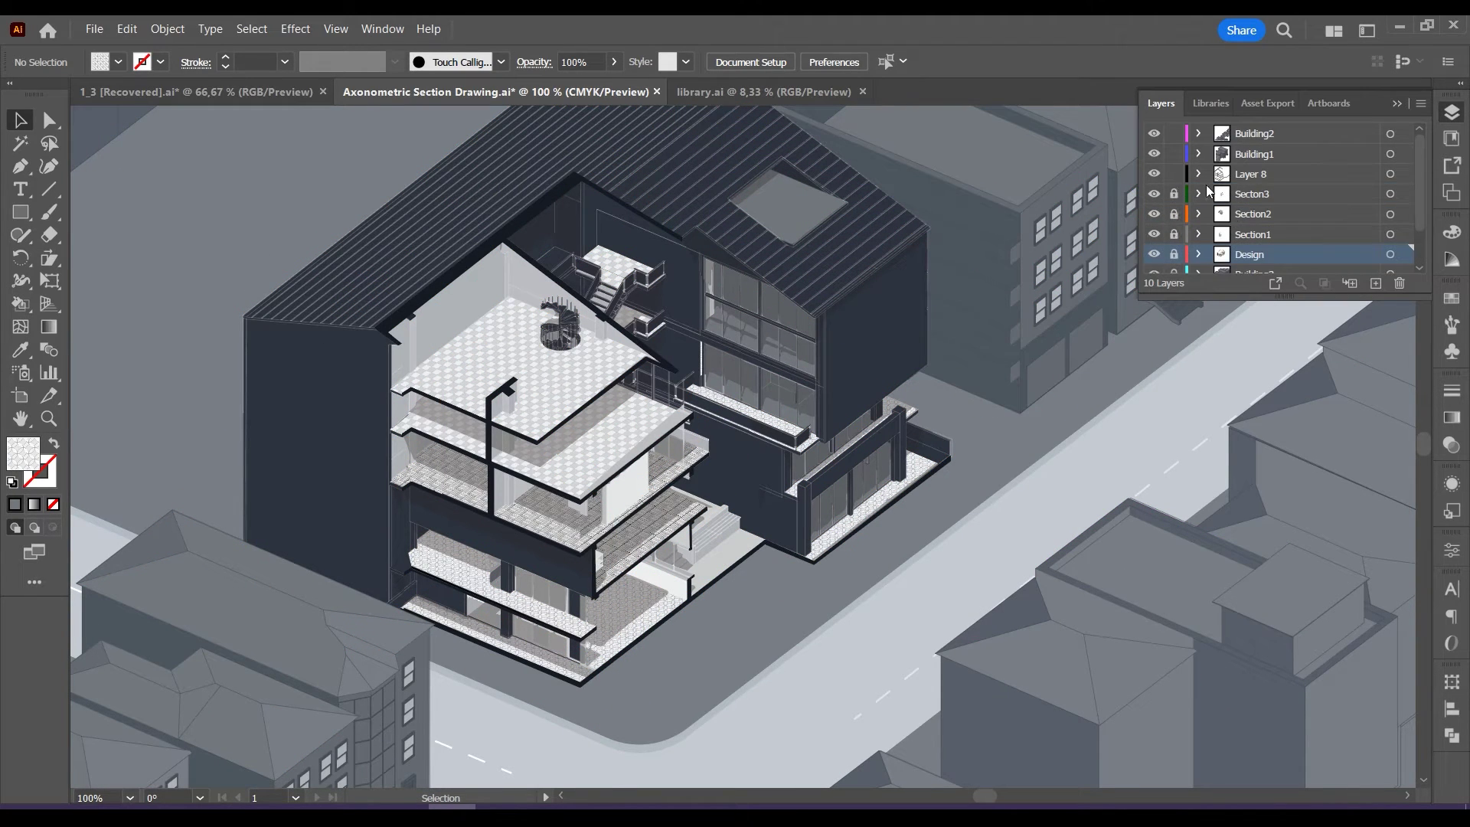
left_click(1242, 181)
left_click(1452, 113)
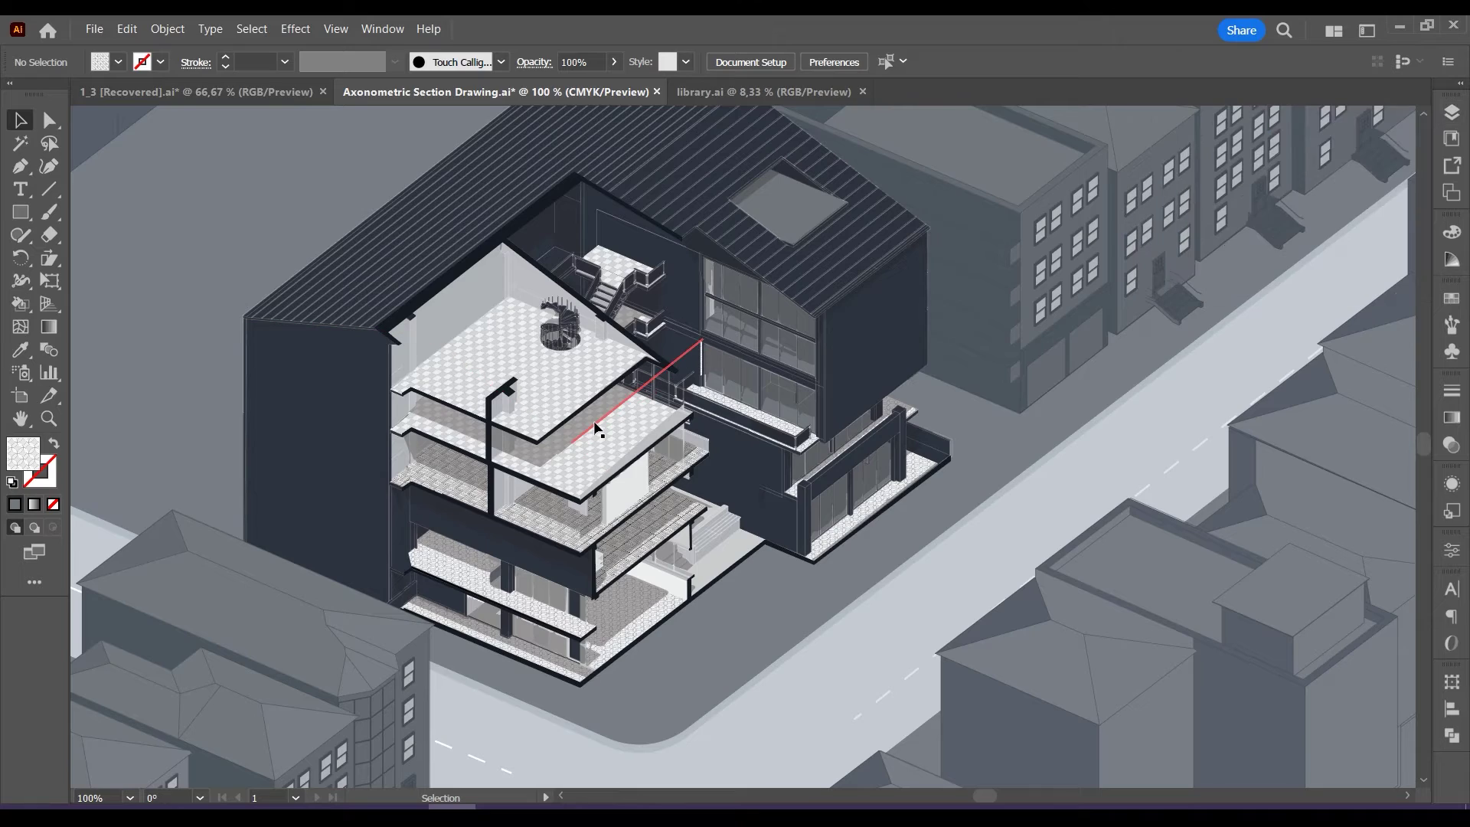
Create a new layer directly above Design and name it Cafe Furniture.
scroll(816, 576, "down", 1)
scroll(815, 576, "down", 1)
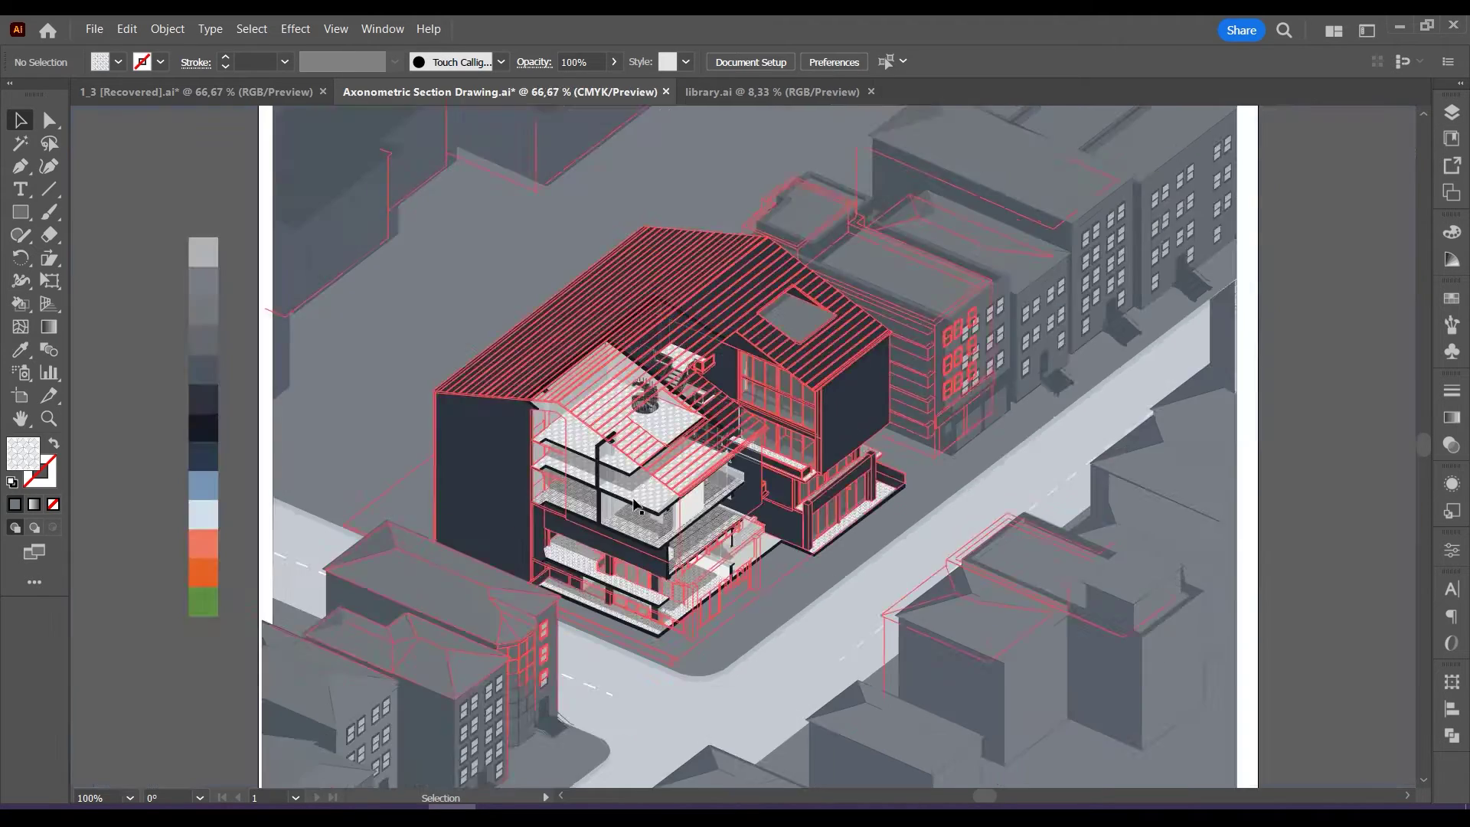
scroll(637, 609, "up", 3)
left_click(1452, 113)
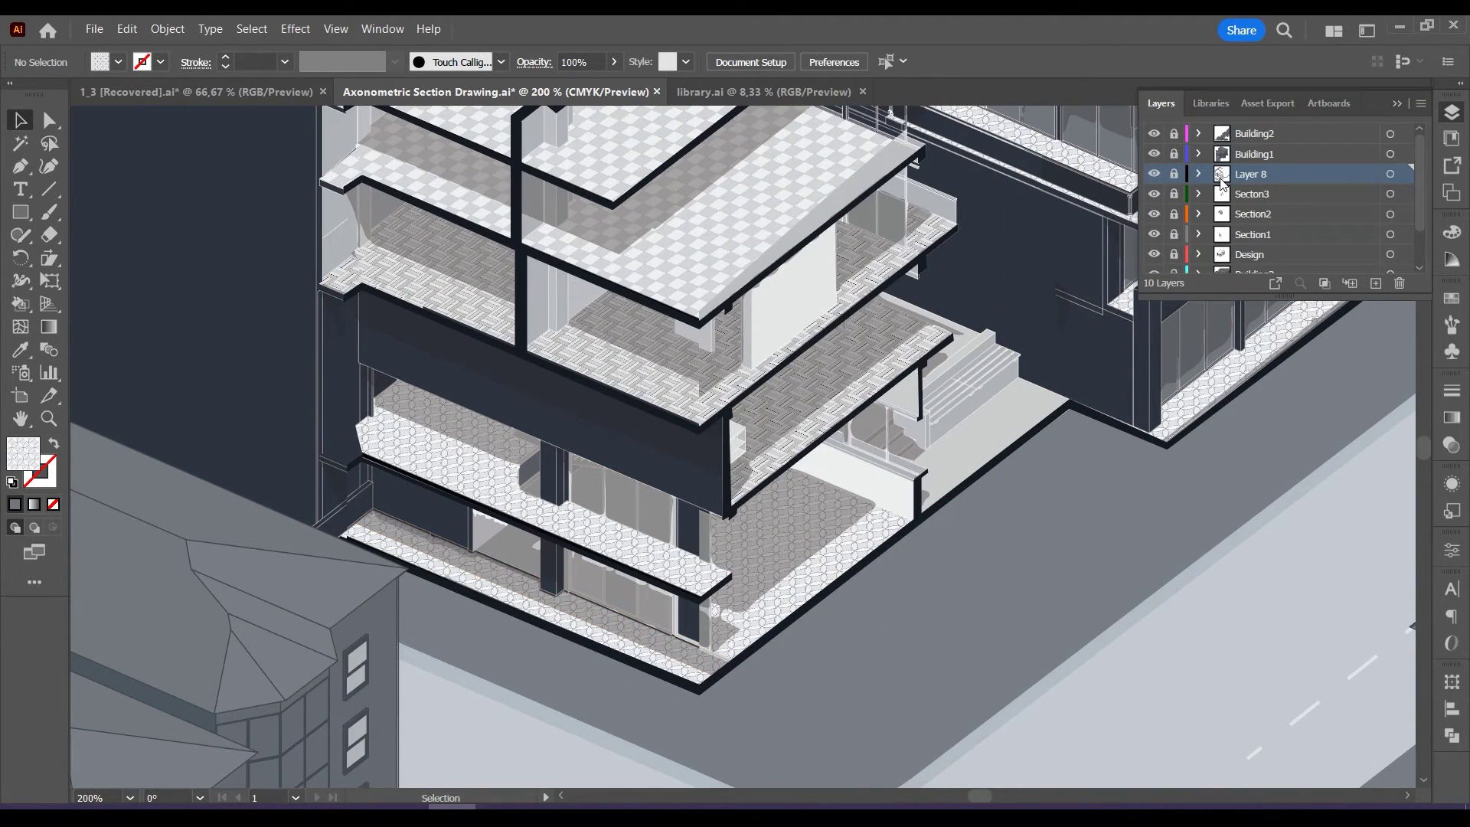
left_click(1253, 257)
left_click(1376, 283)
double_click(1275, 256)
type("Ca")
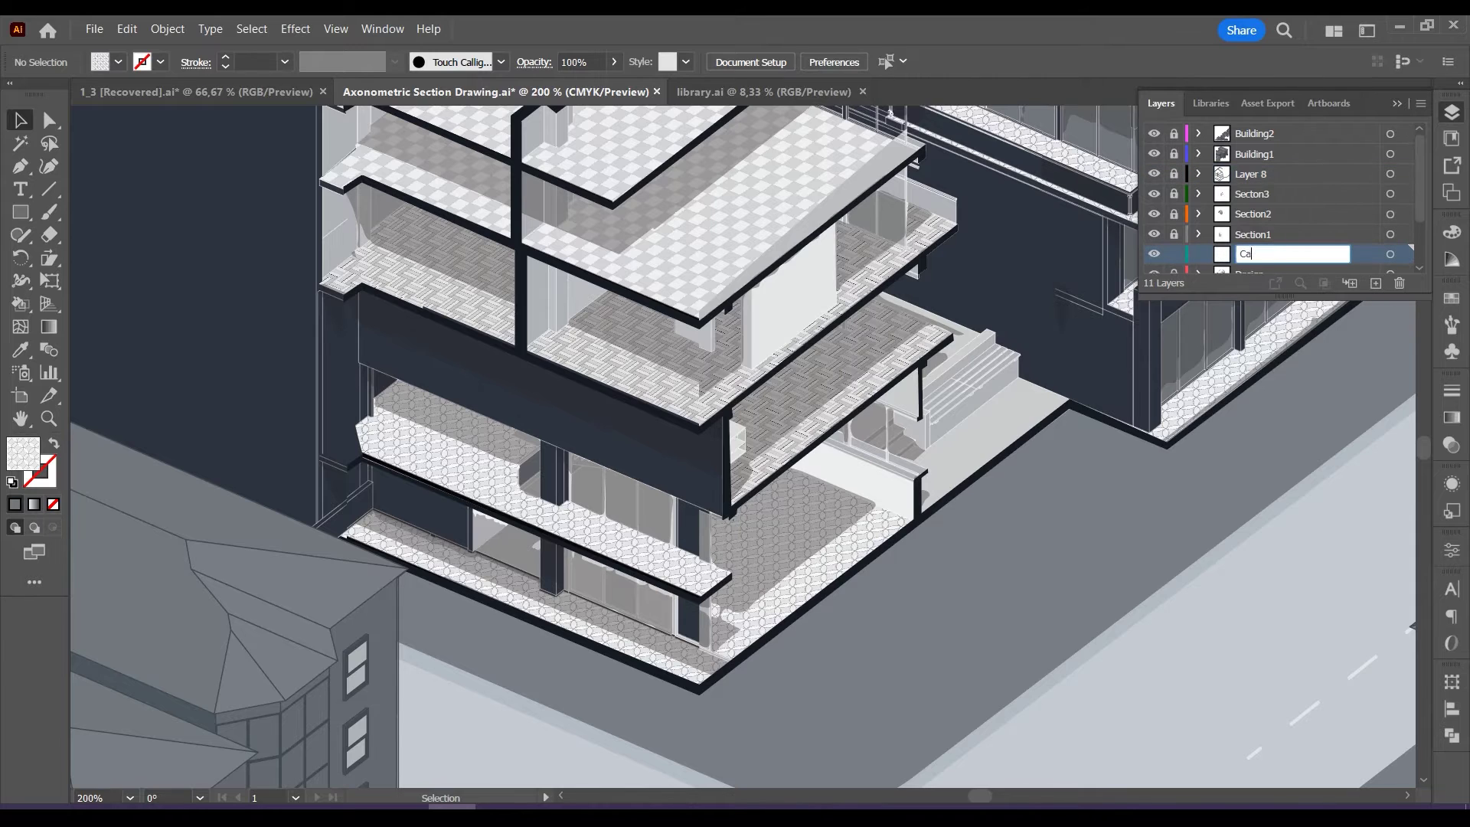
type("fe Furniture")
key("Return")
left_click(1397, 103)
Unlock the Secton3, Section2, Section1 and Design layers and make Design the active layer.
key("i")
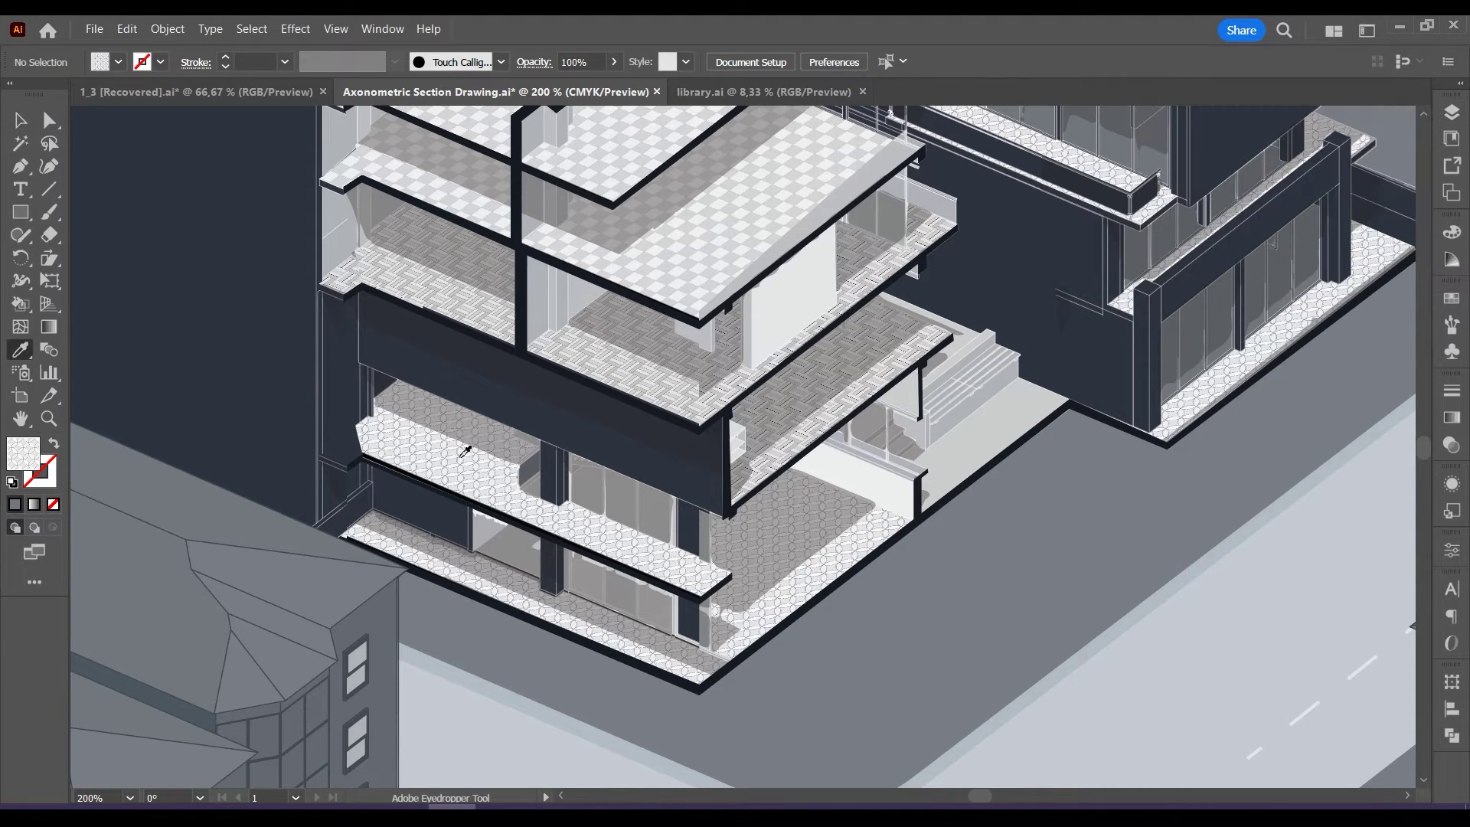
key("k")
left_click(1450, 112)
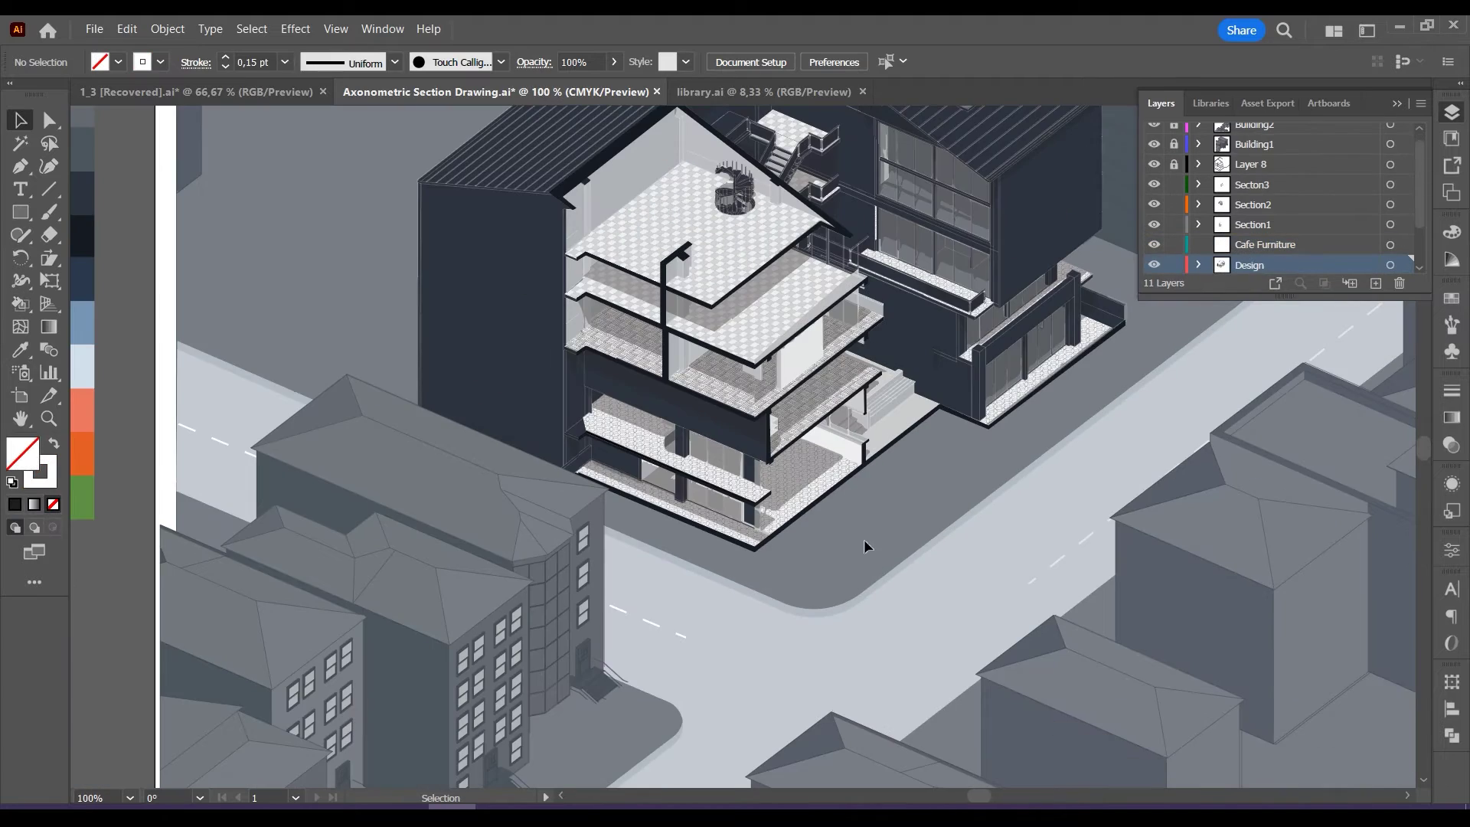
scroll(865, 544, "up", 2)
key("k")
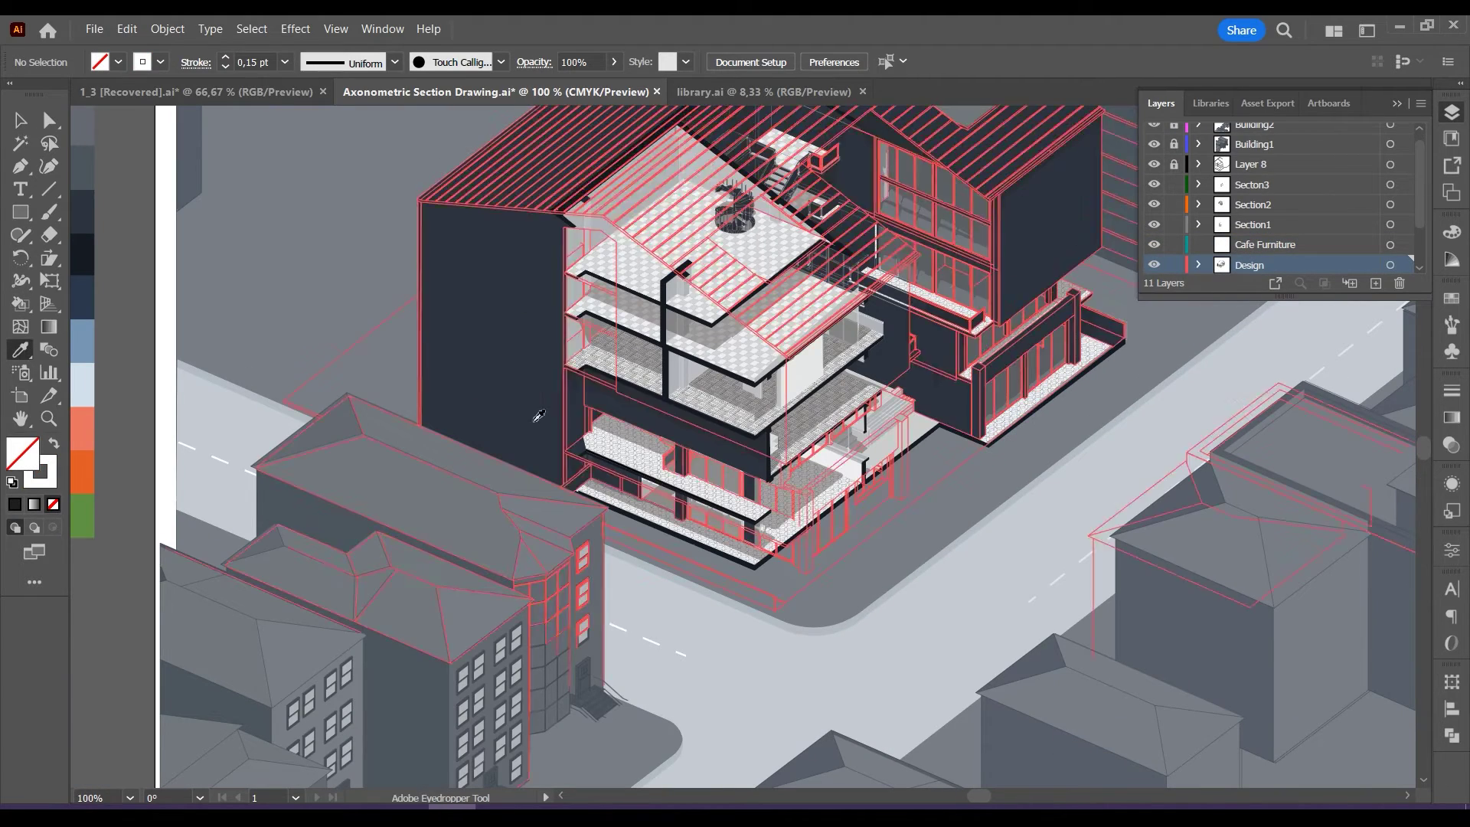
left_click(20, 120)
left_click(1397, 103)
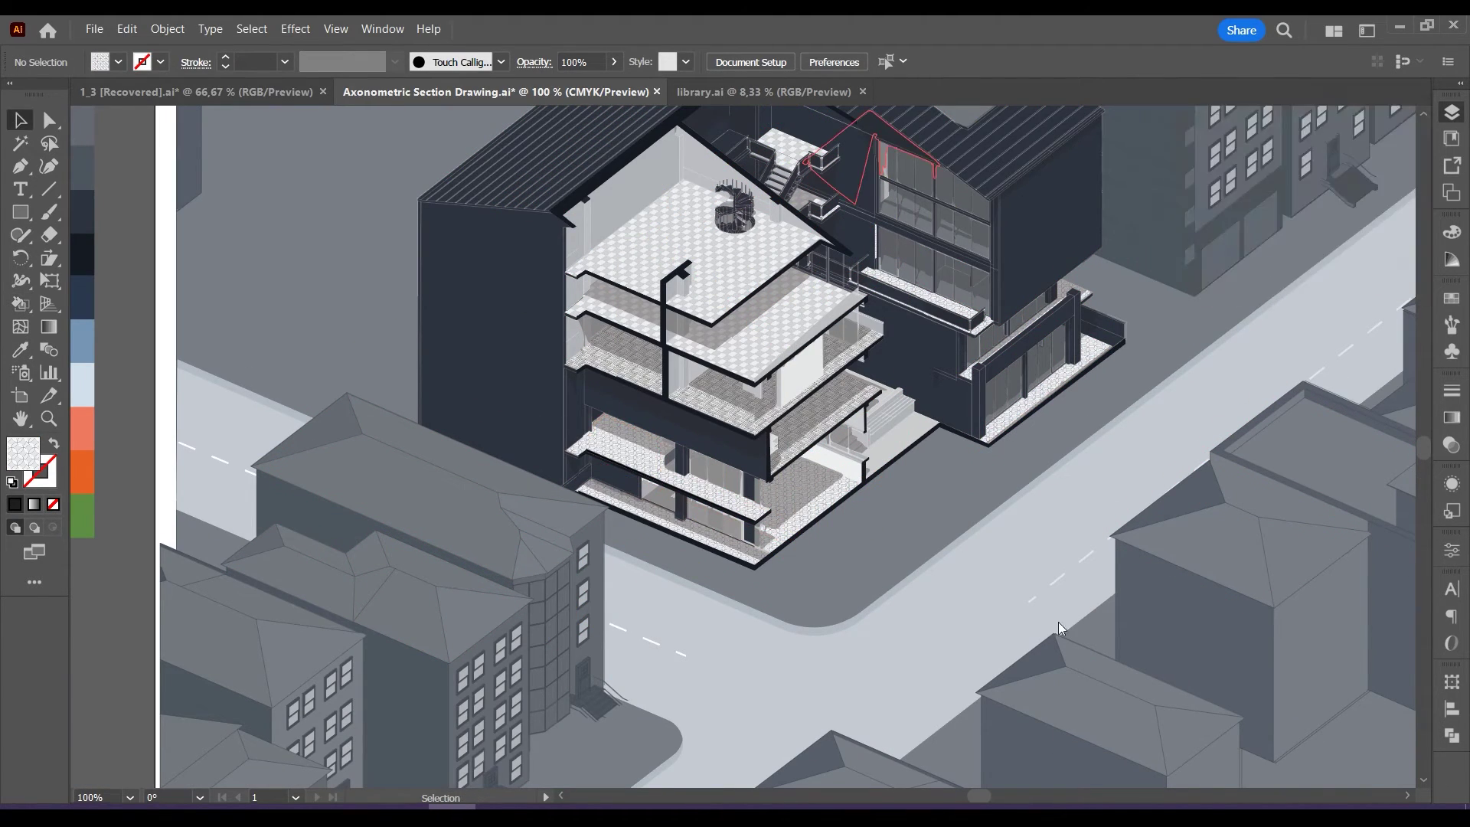
Sample the dark navy facade colour and Live Paint the front and seat planks of the slatted bench beside the courtyard stairs.
key("i")
scroll(644, 474, "up", 1)
left_click(20, 120)
key("i")
left_click(680, 427)
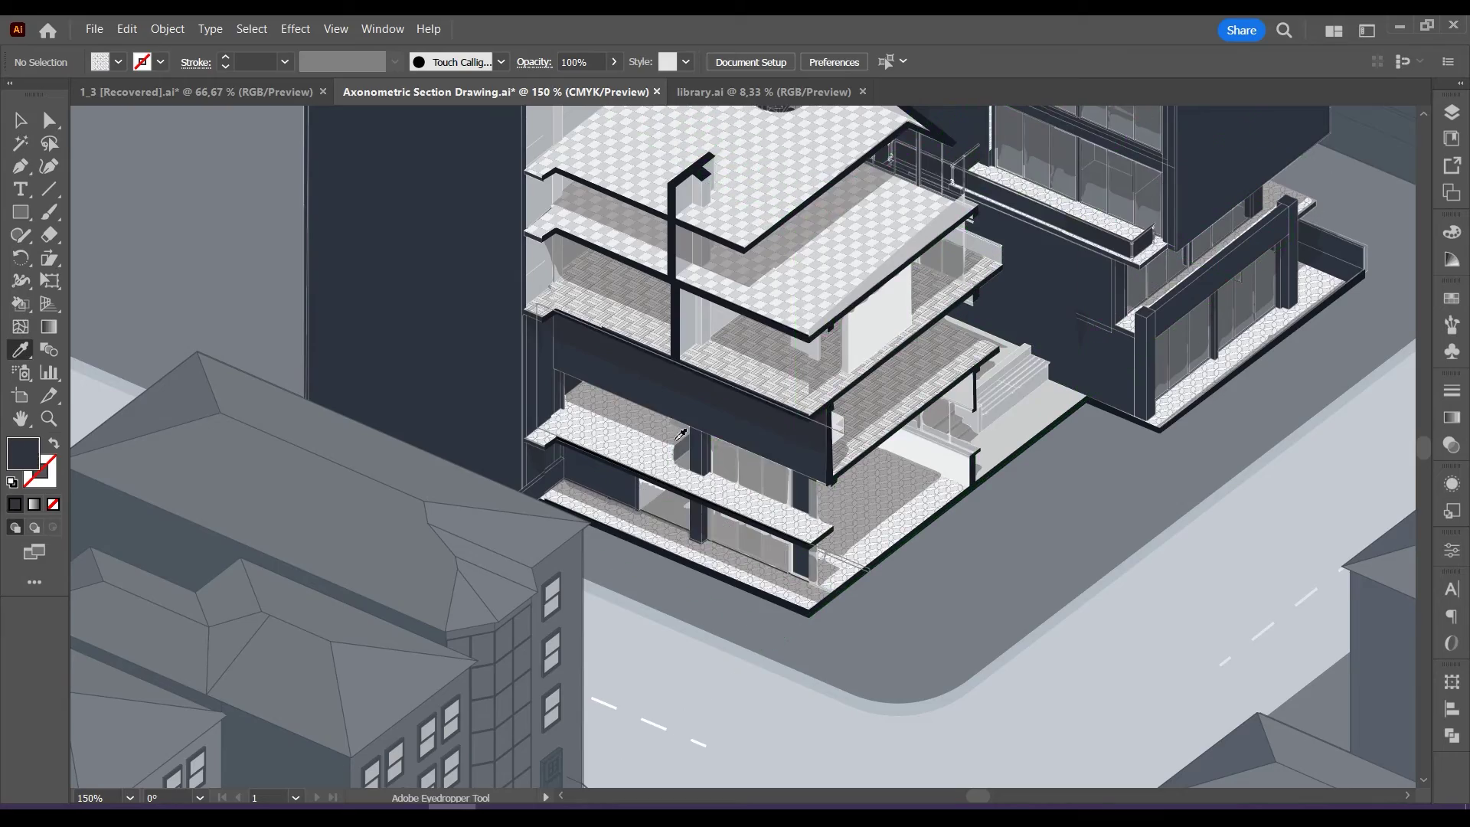
key("k")
scroll(1018, 394, "up", 5)
left_click(989, 403)
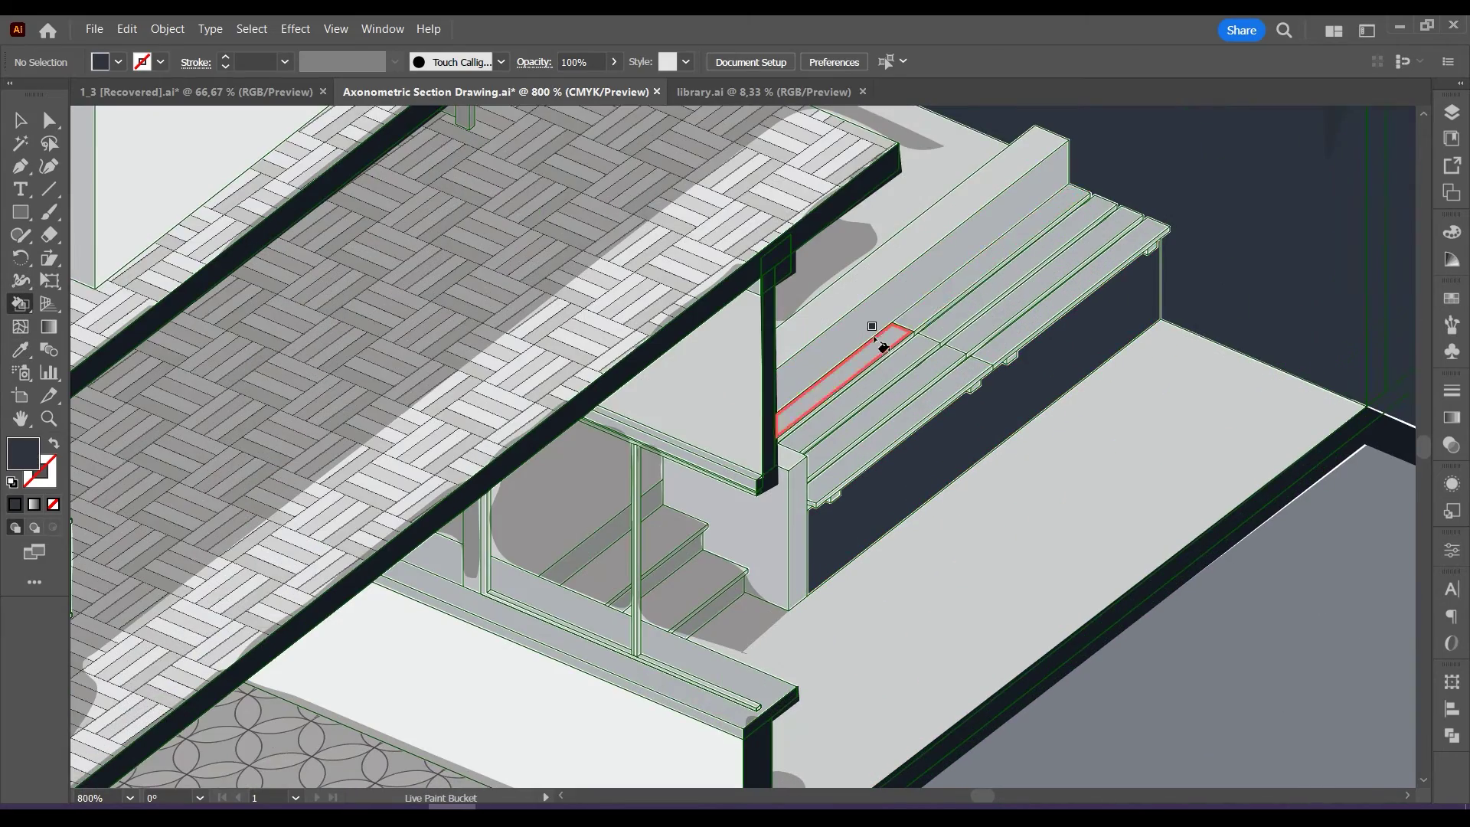
left_click_drag(880, 341, 971, 375)
scroll(887, 381, "down", 2)
Sample the near-black section-cut colour and try it on a seat plank of the slatted bench.
left_click(20, 121)
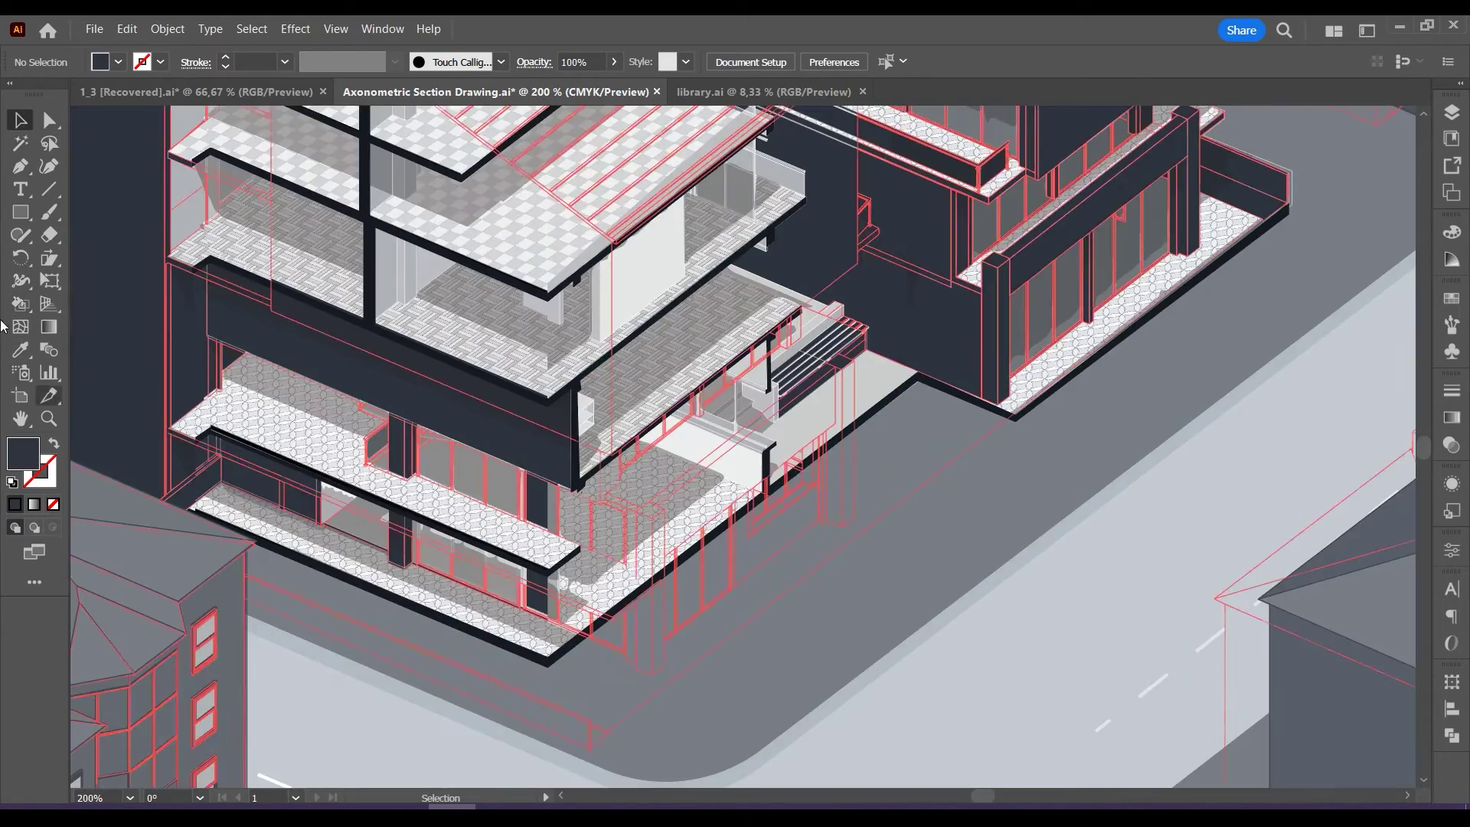
left_click(20, 350)
left_click(609, 463)
key("k")
scroll(798, 402, "up", 3)
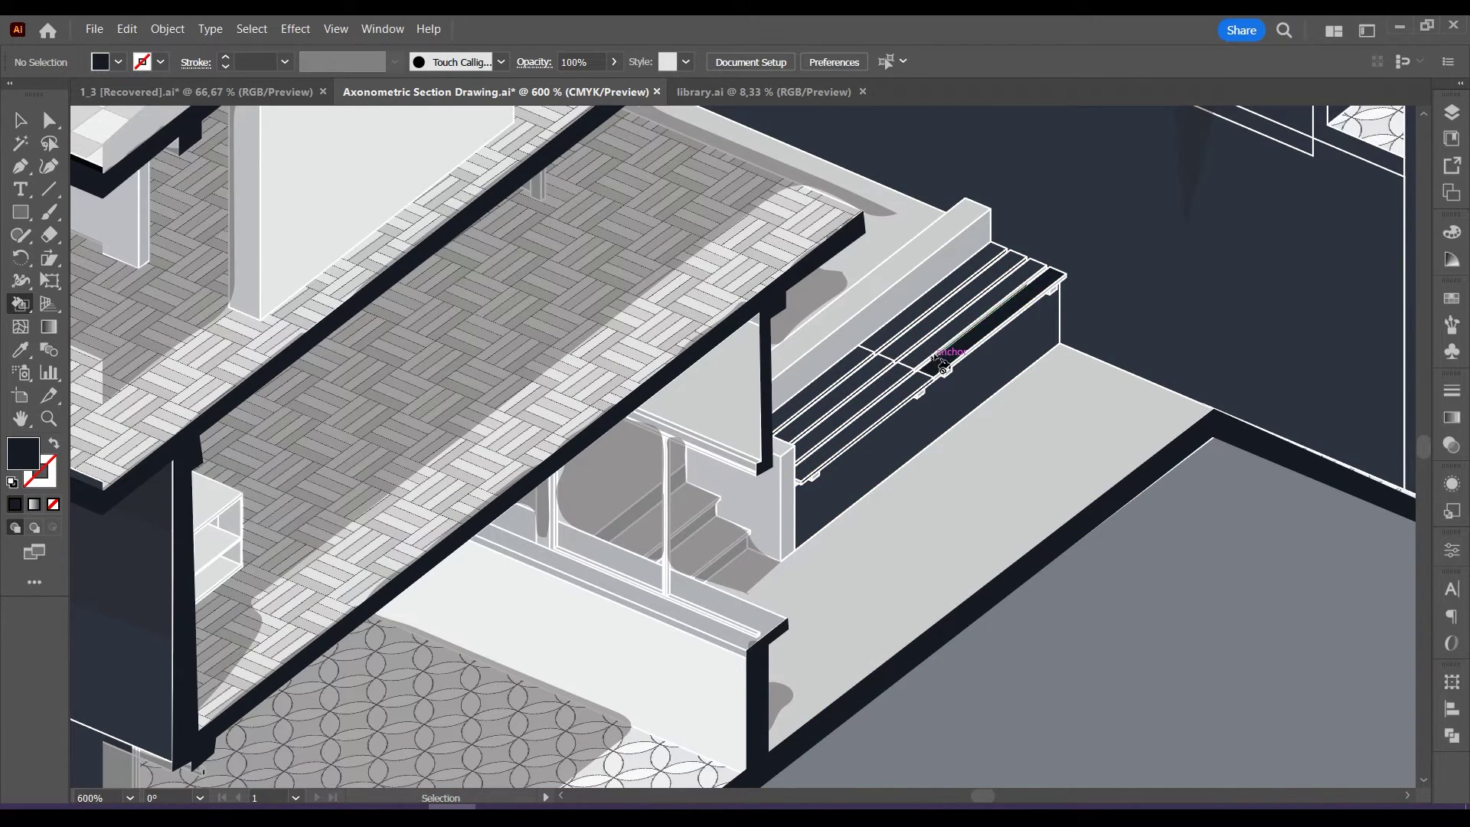
scroll(1110, 314, "down", 5)
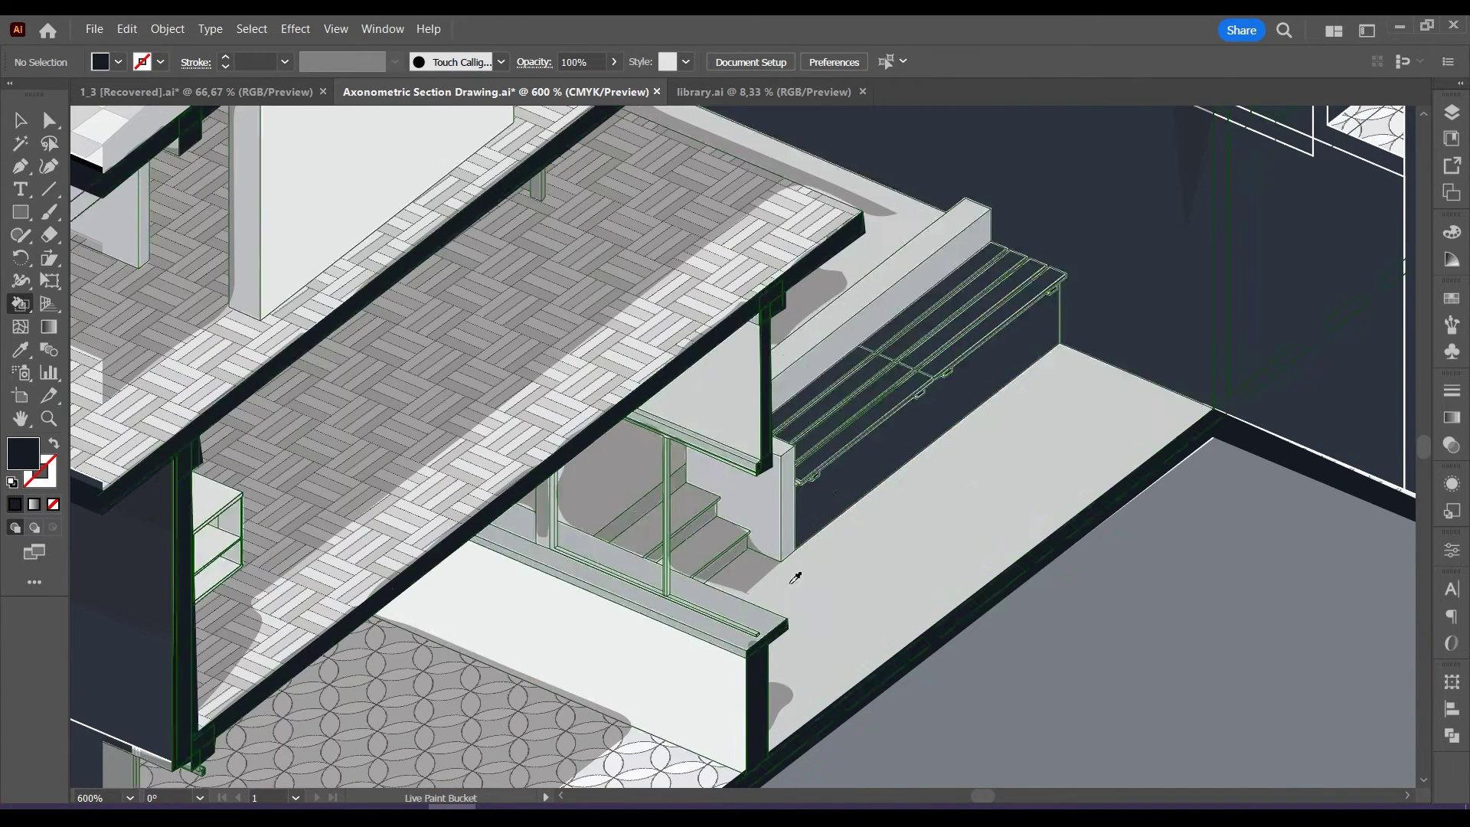
key("a")
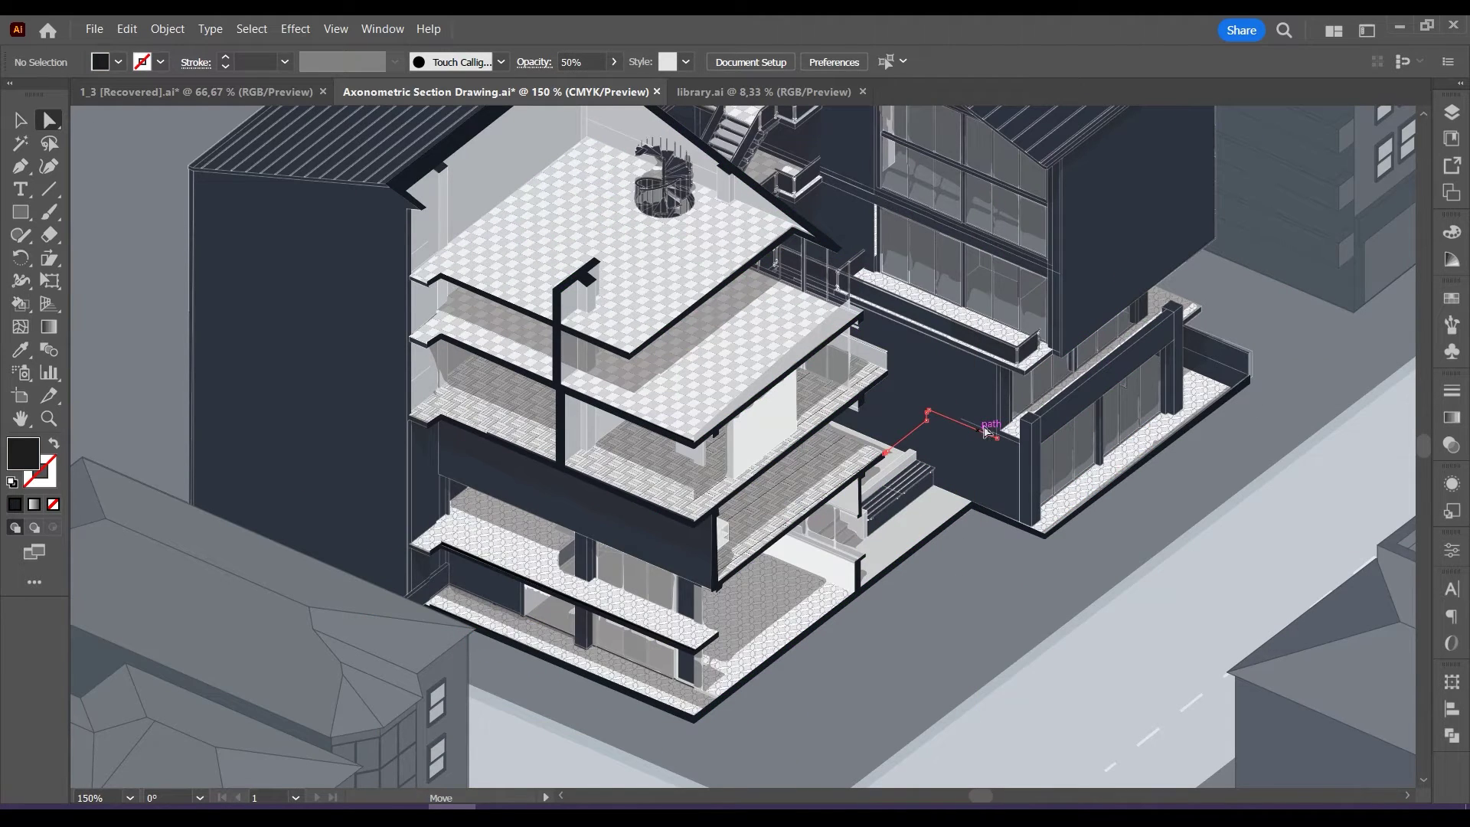
left_click(982, 430)
left_click(1103, 354)
left_click(966, 429)
scroll(947, 415, "down", 2)
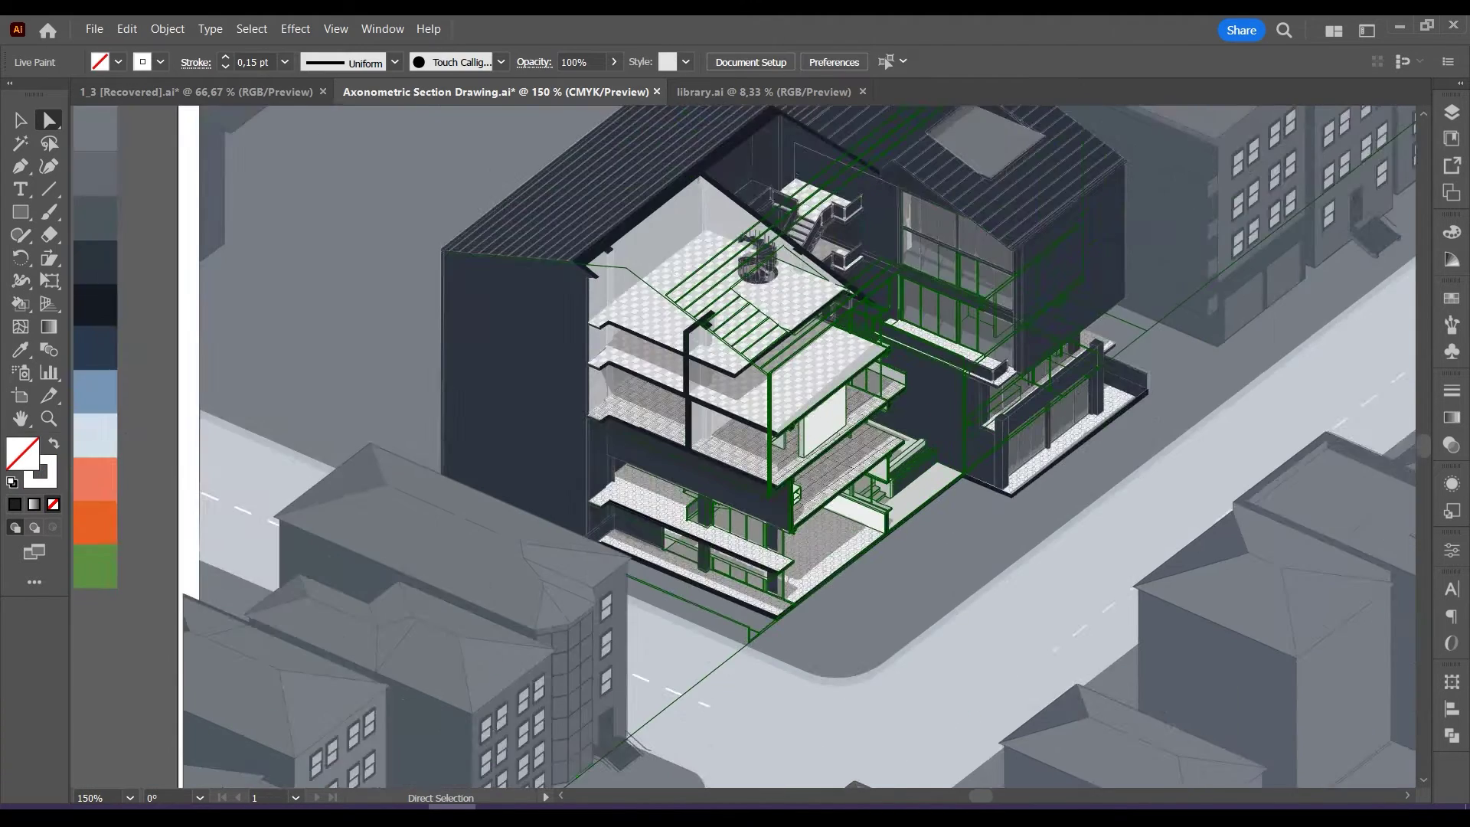
left_click(1184, 423)
key("v")
scroll(1184, 424, "up", 2)
scroll(1184, 425, "up", 1)
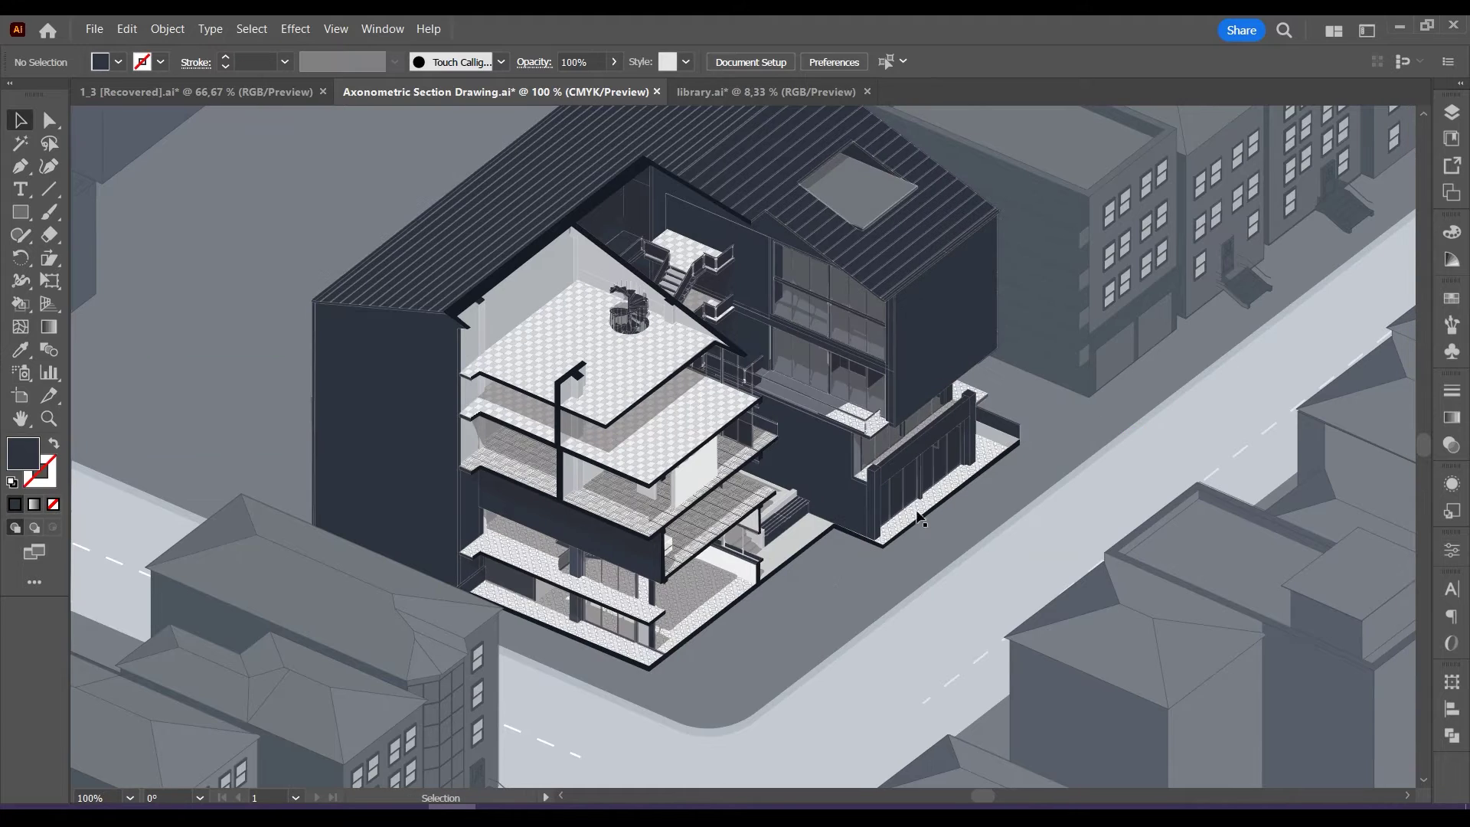
scroll(647, 660, "up", 1)
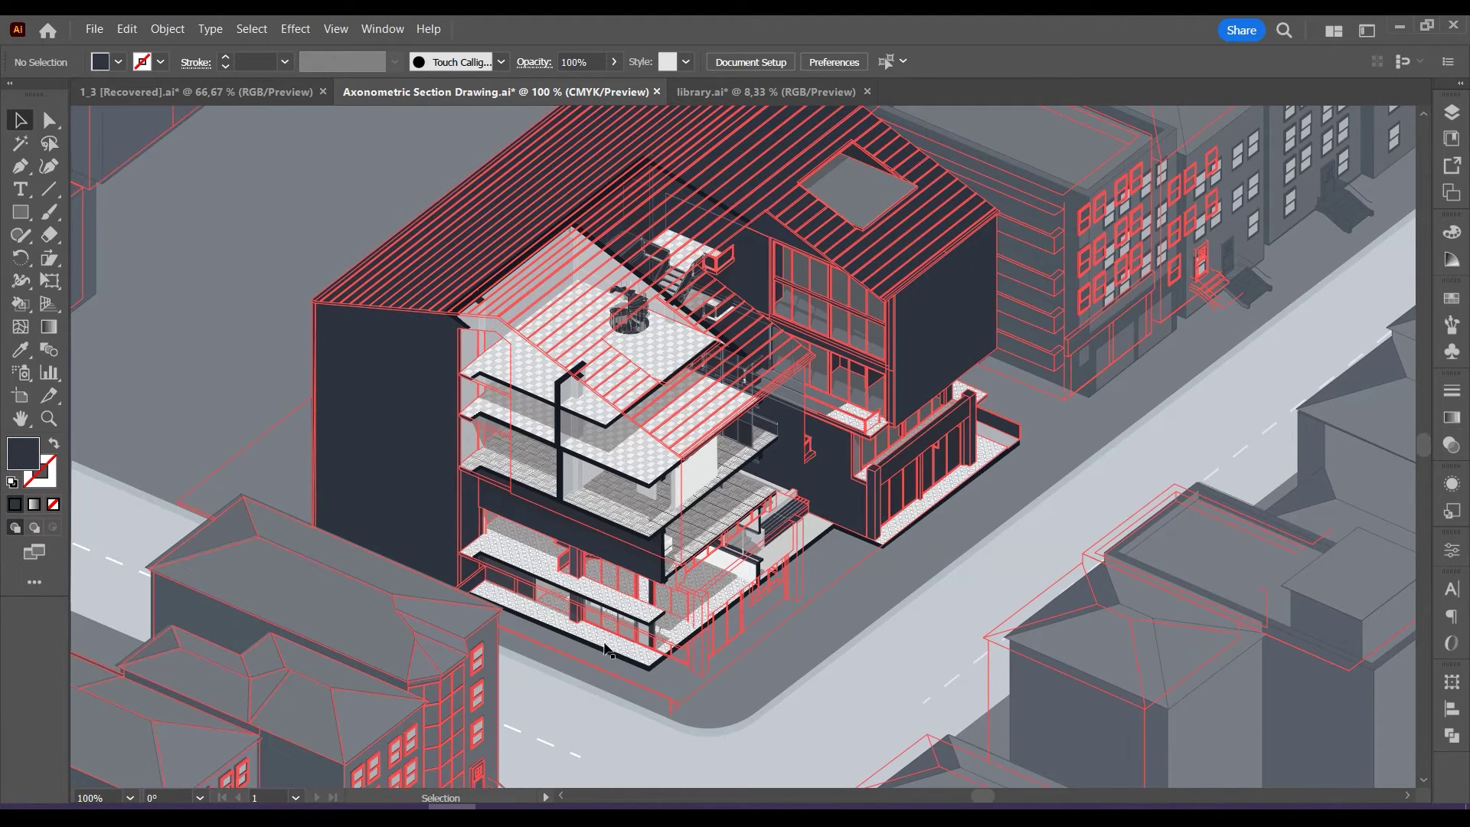
Lock the section and Design layers and place Cafe Furniture directly above Secton3 as the active layer.
left_click(1452, 113)
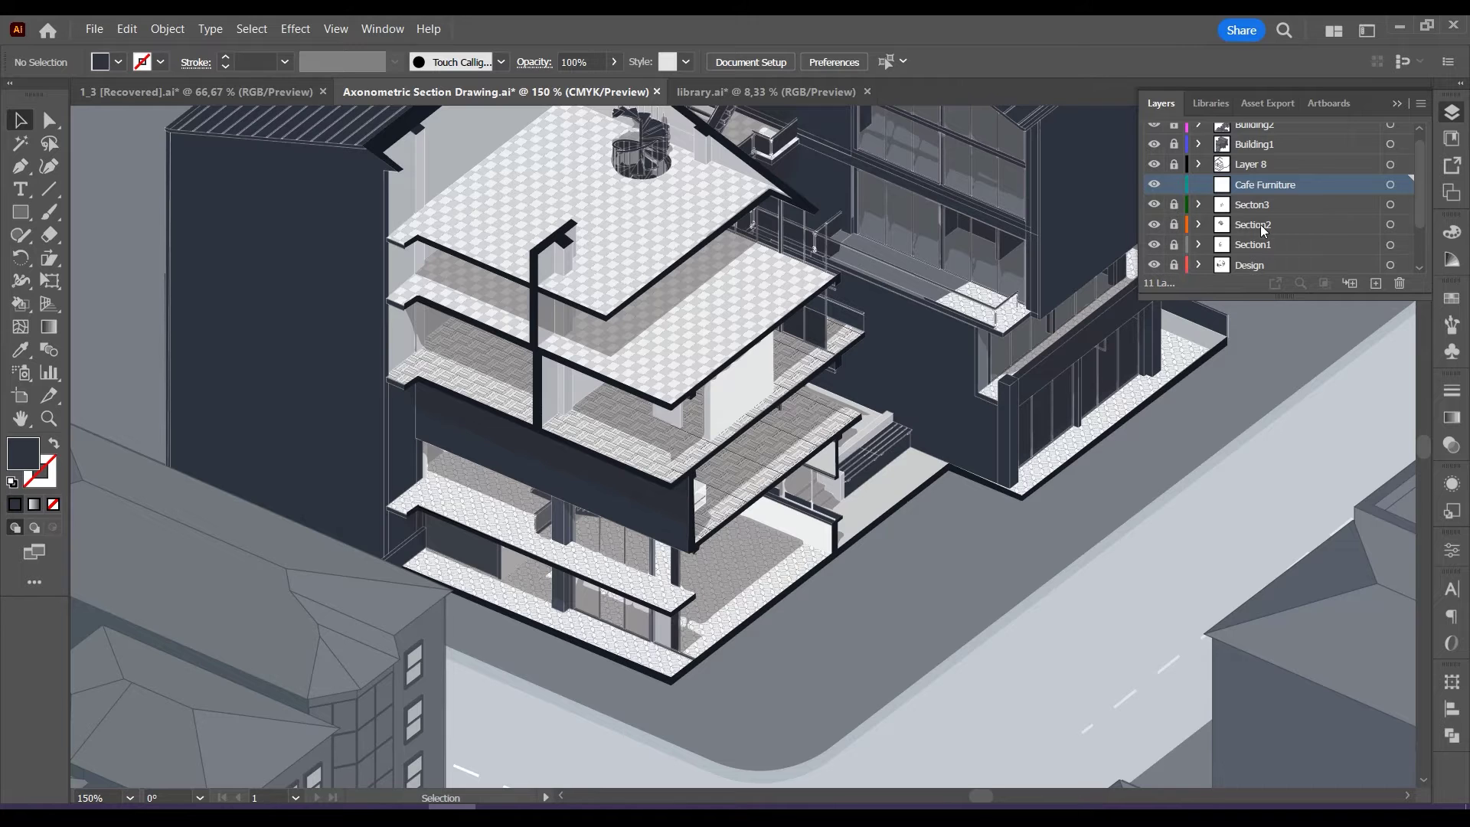
scroll(1263, 230, "up", 1)
scroll(613, 627, "up", 1)
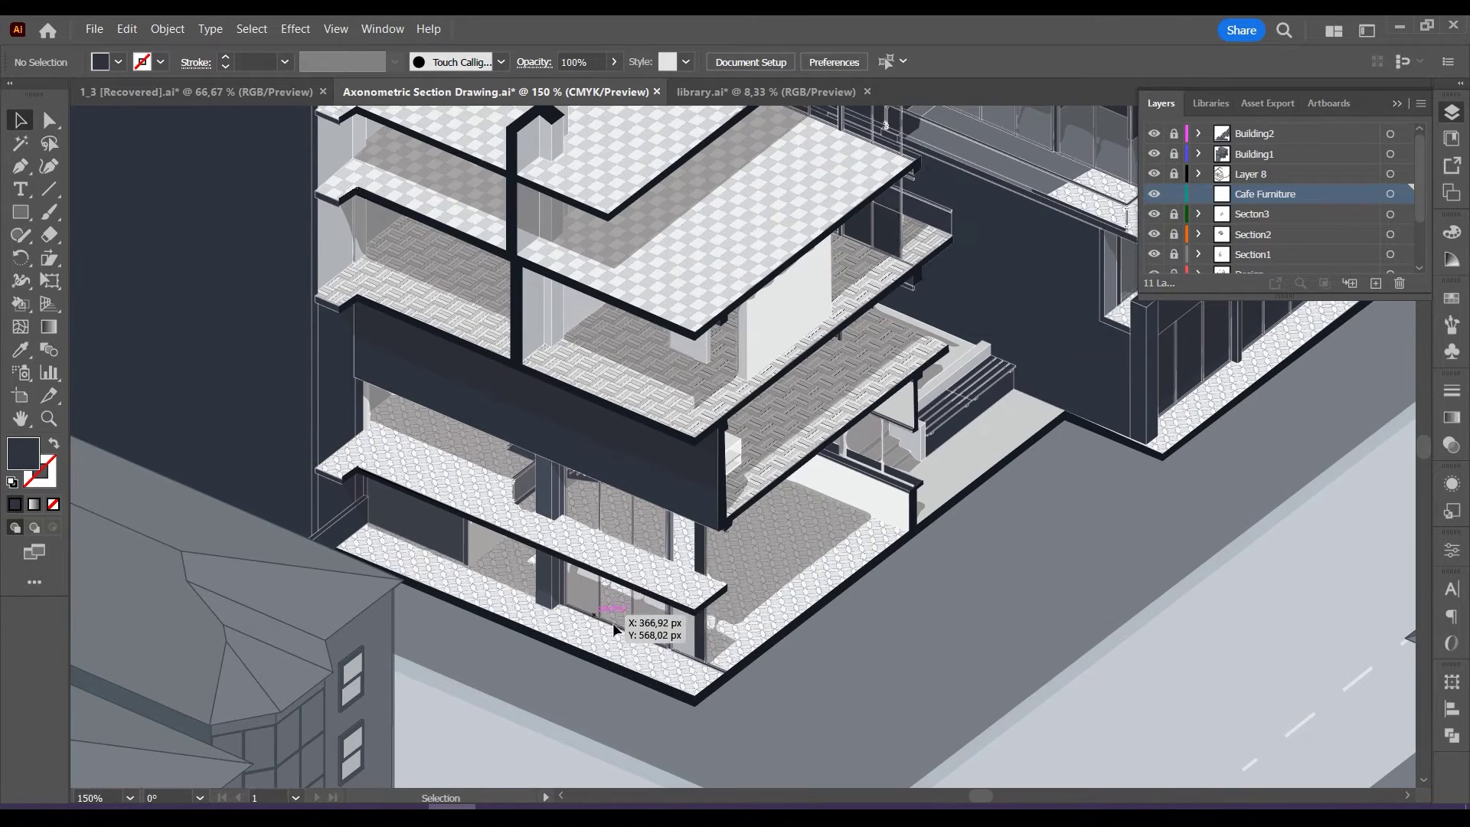
left_click(1398, 107)
Copy the coffee counter group with its menu board from library.ai and paste it into the Axonometric Section Drawing.
left_click(722, 94)
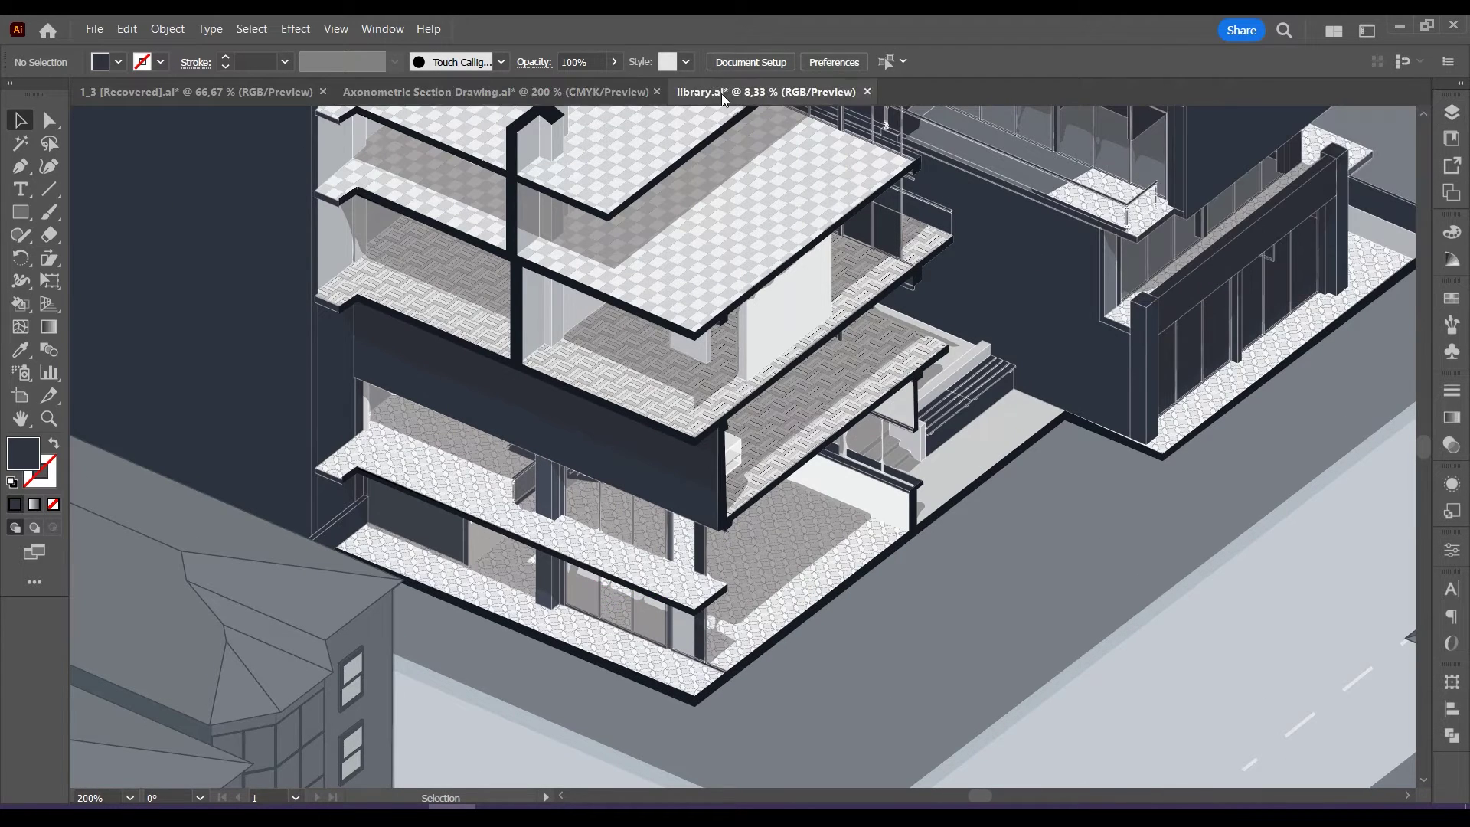
scroll(586, 141, "up", 2)
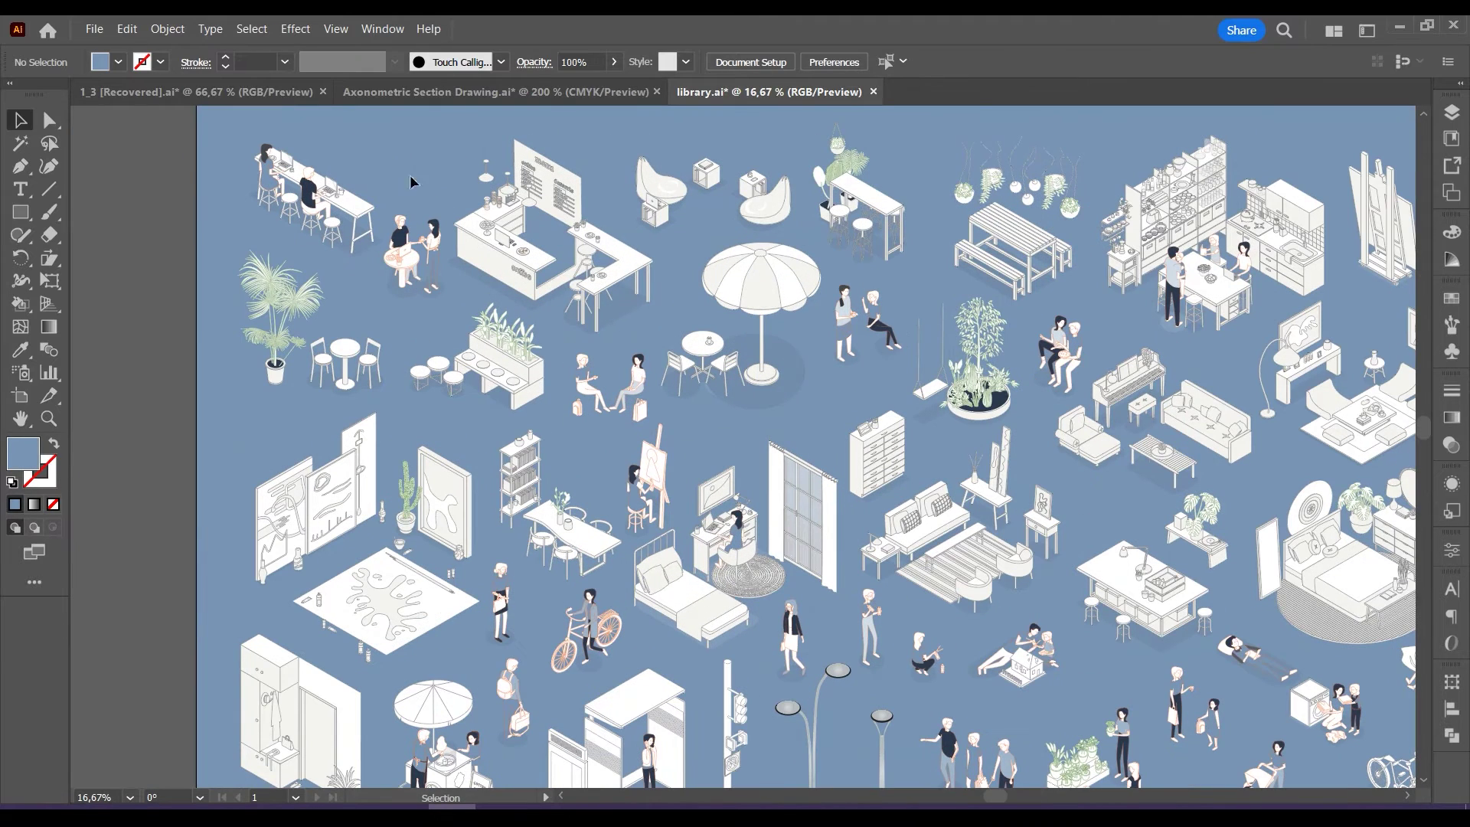
scroll(529, 181, "up", 1)
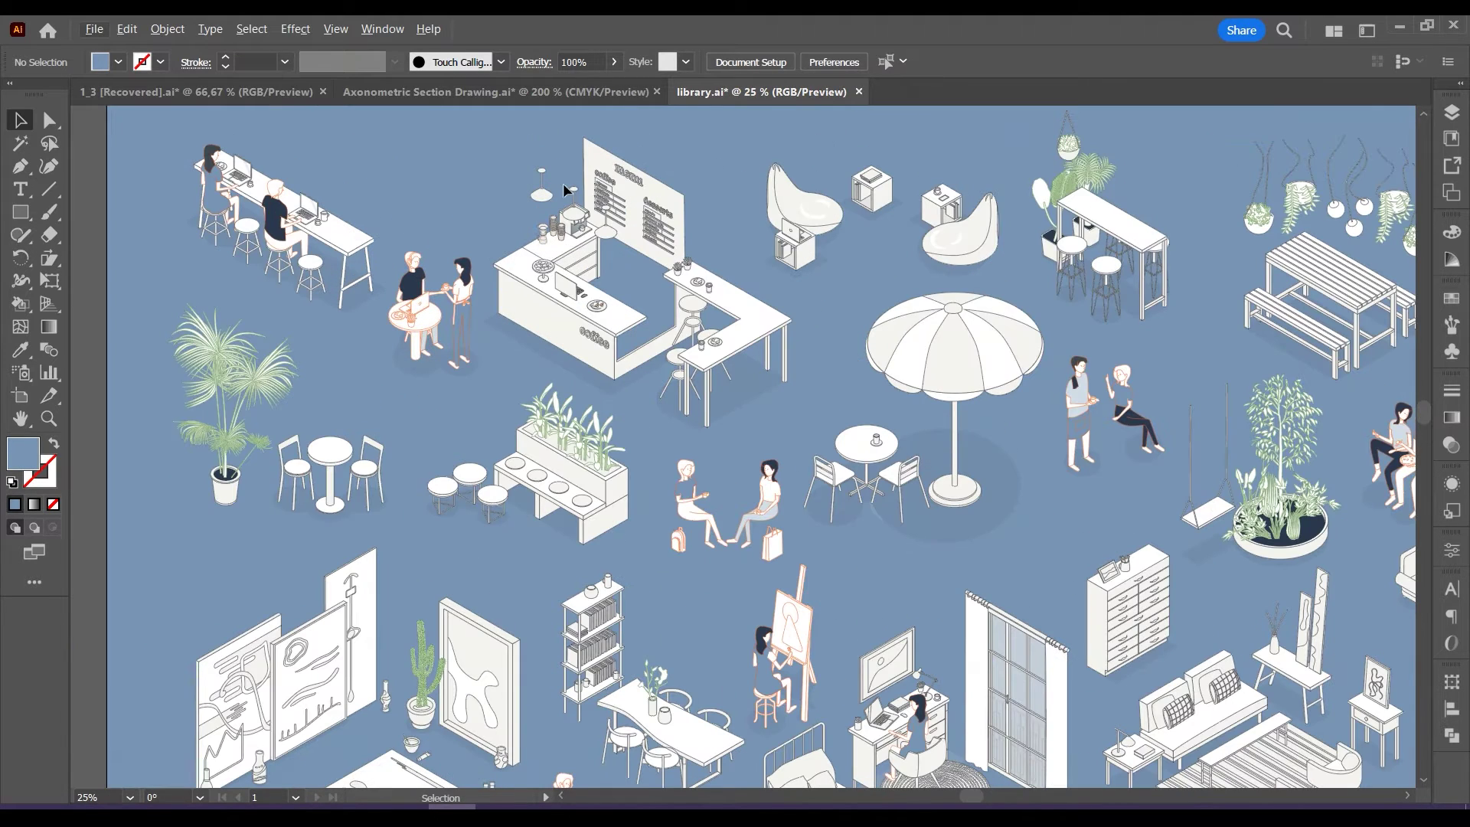
left_click(599, 203)
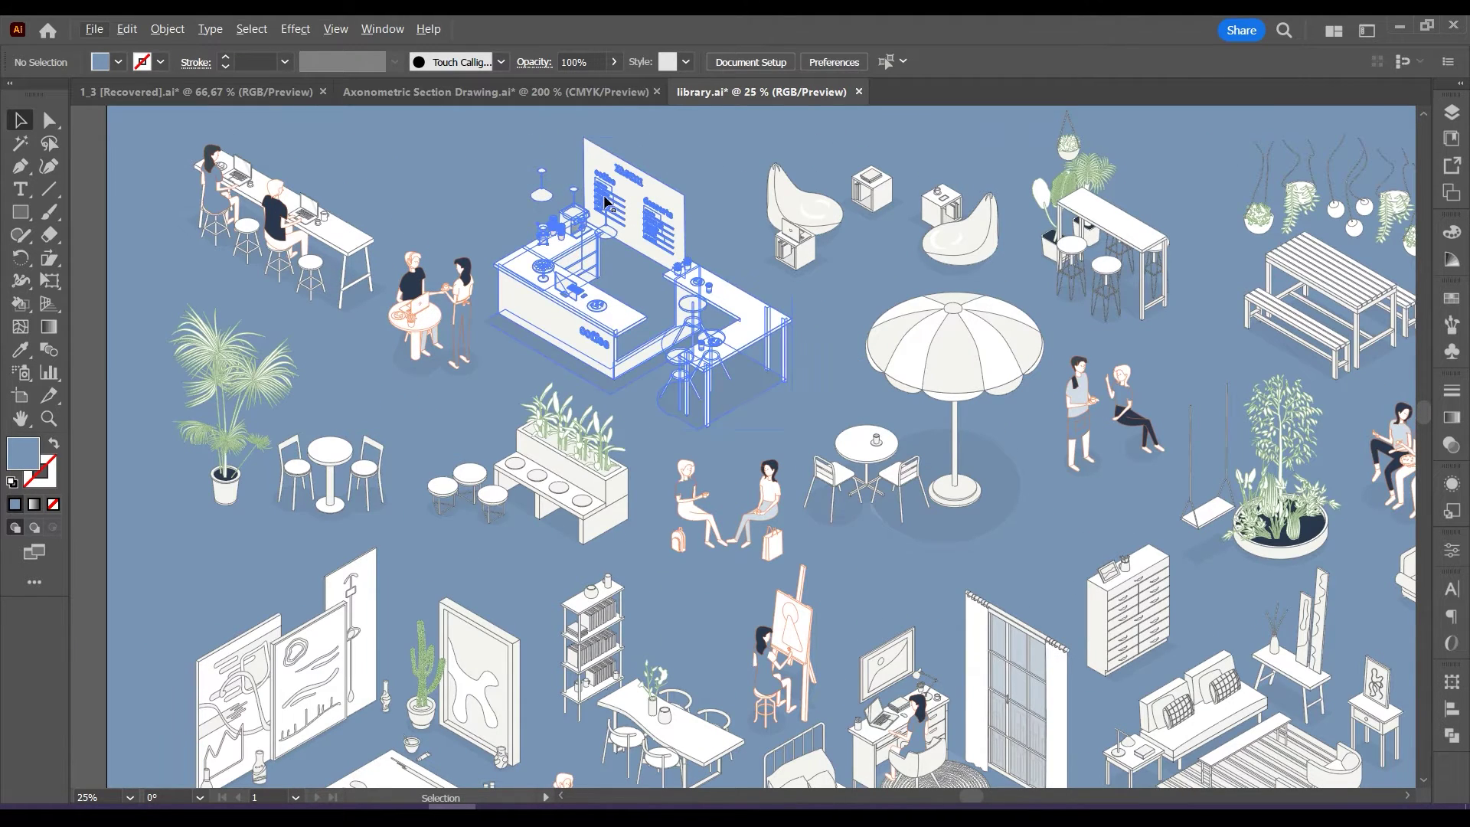
left_click(449, 93)
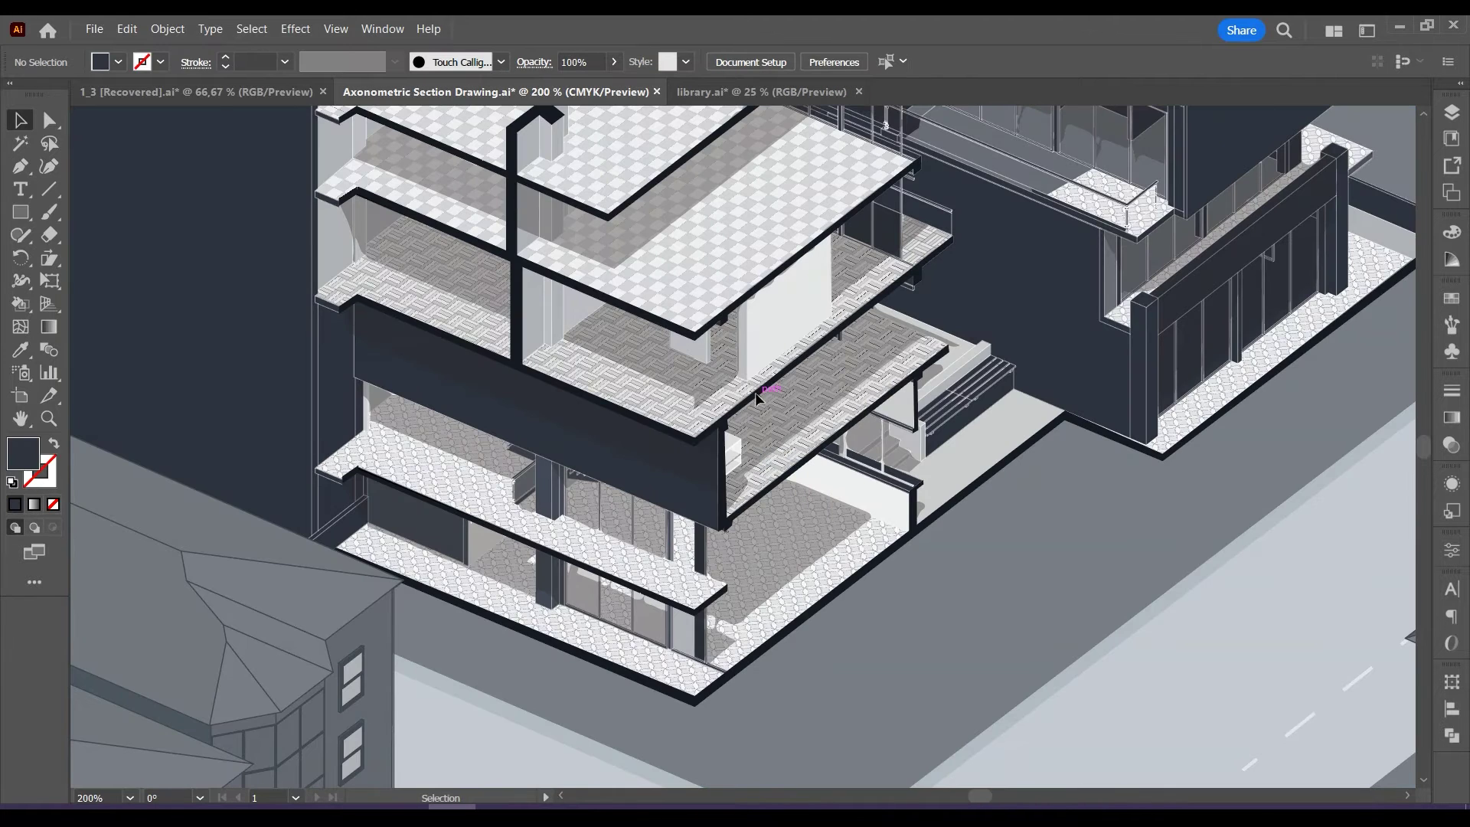
key("ctrl+v")
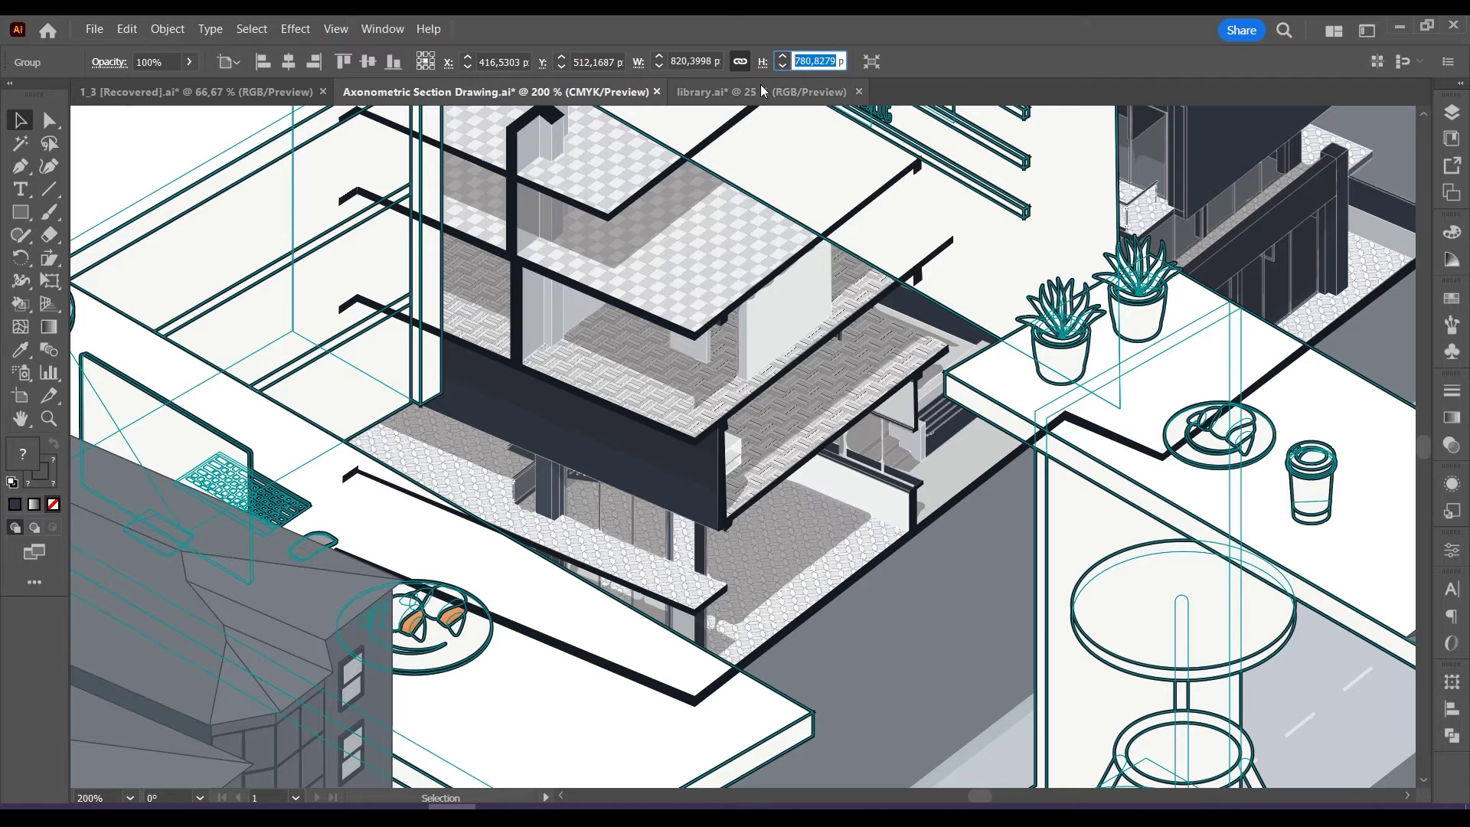
Scale the pasted coffee counter proportionally to a height of 50 px and move it onto the ground-floor terrace beside the low white wall.
type("50")
key("Return")
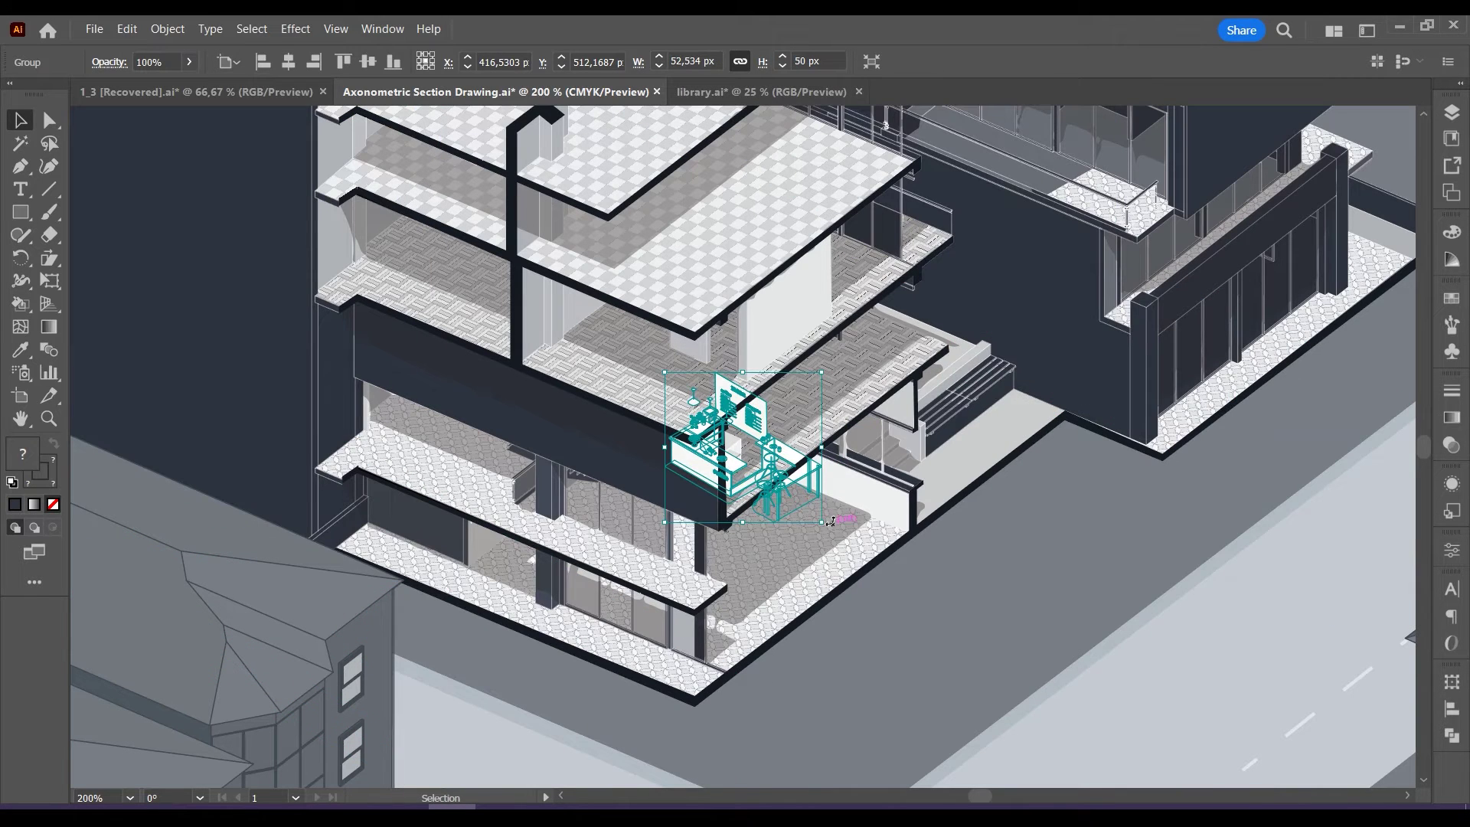
scroll(809, 502, "up", 2)
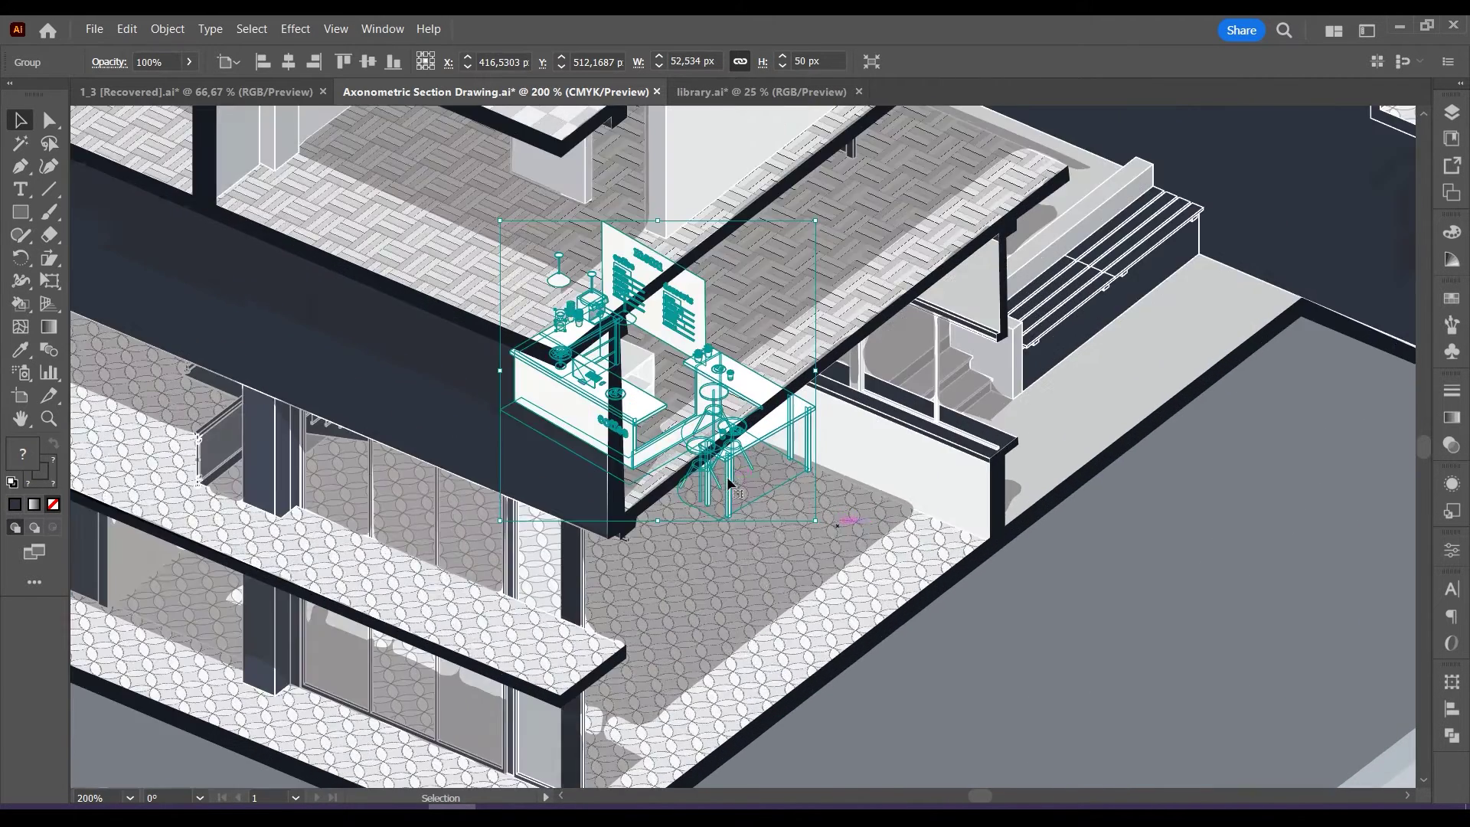
left_click_drag(747, 381, 912, 470)
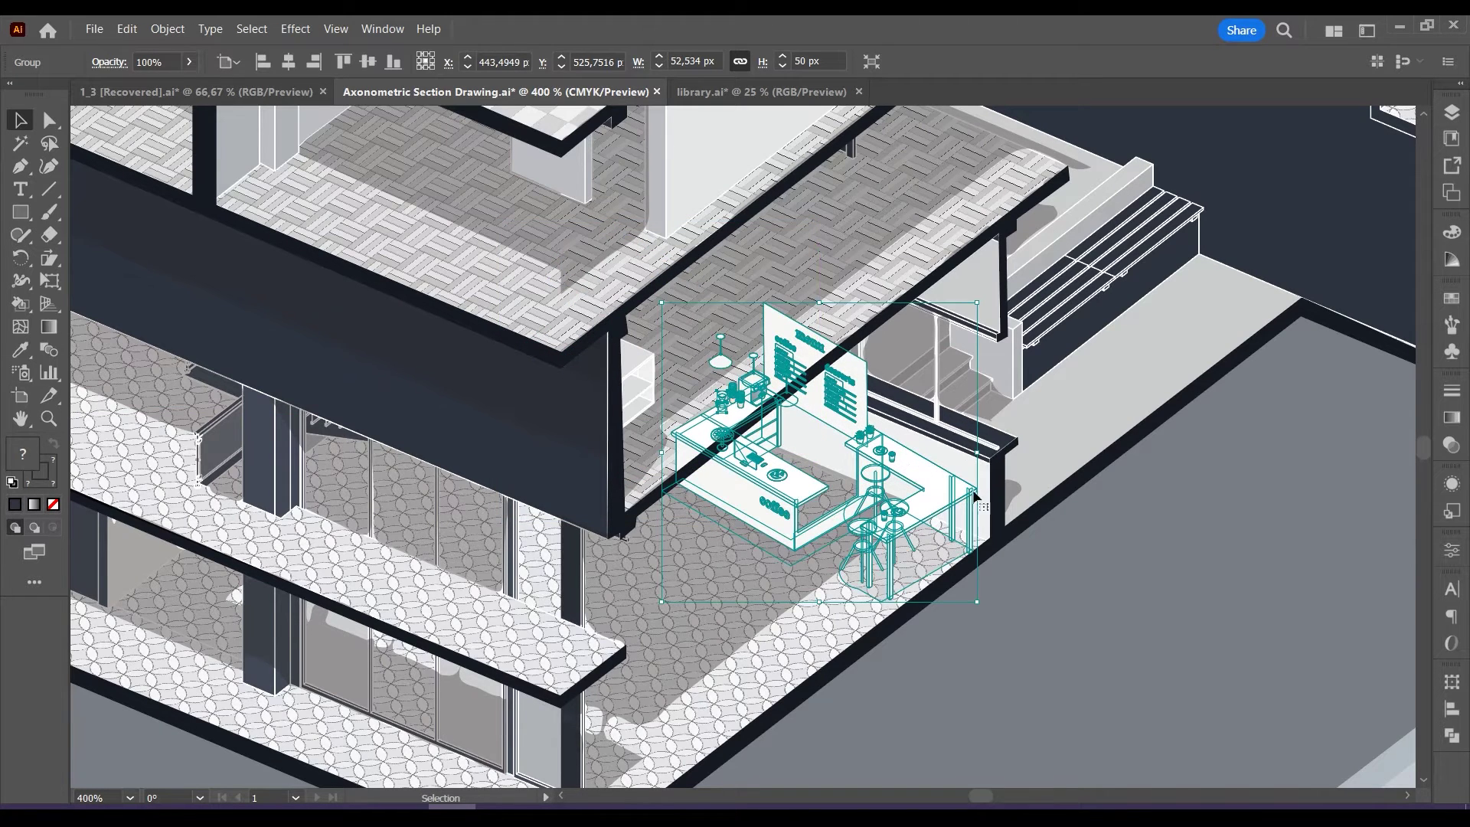
Shear the coffee counter to about 50.7 × 48.1 px to follow the building's axes and shift it into the terrace corner.
scroll(1011, 551, "up", 1)
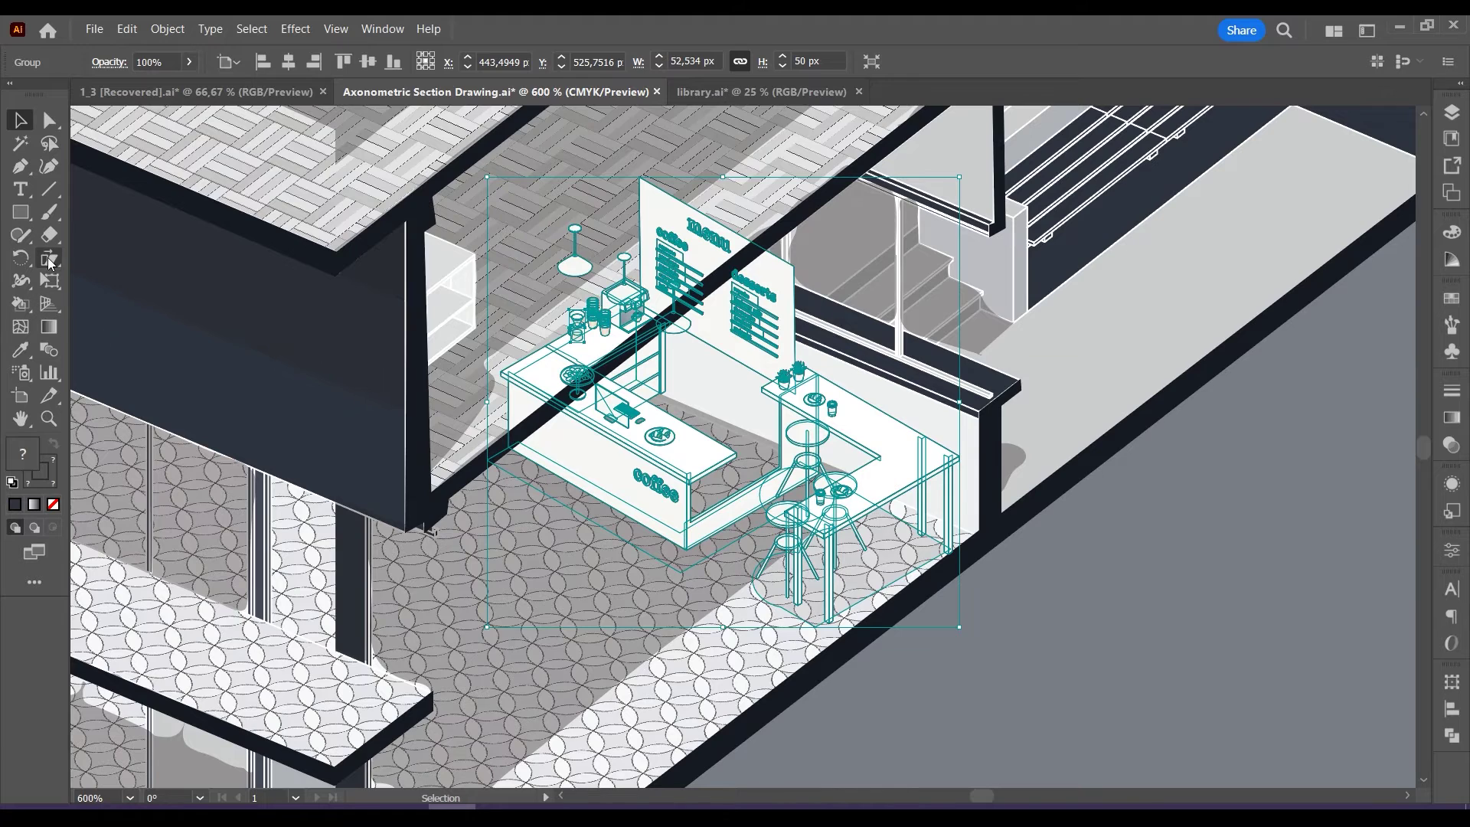
left_click(49, 261)
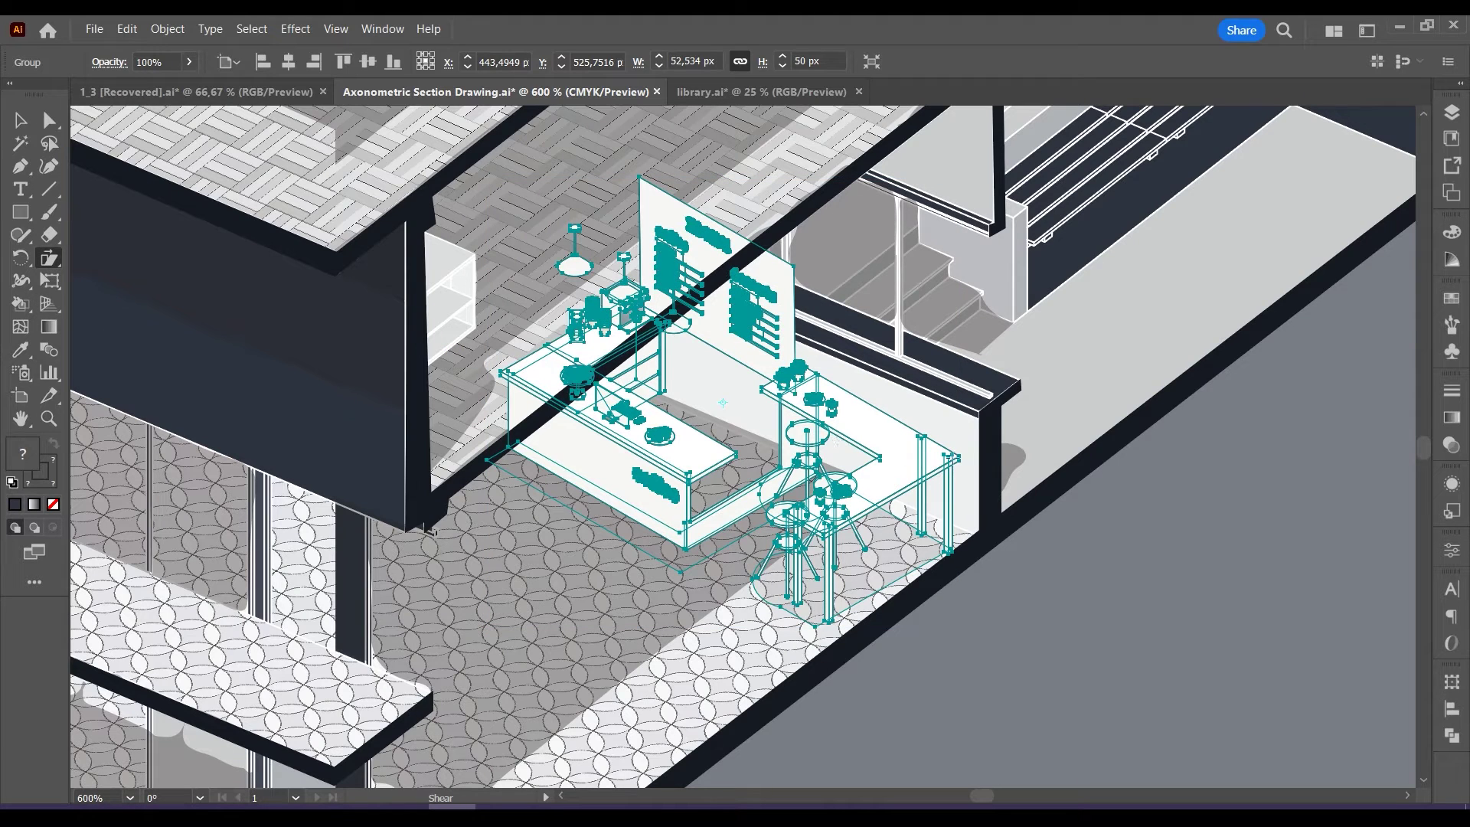
left_click_drag(957, 459, 950, 426)
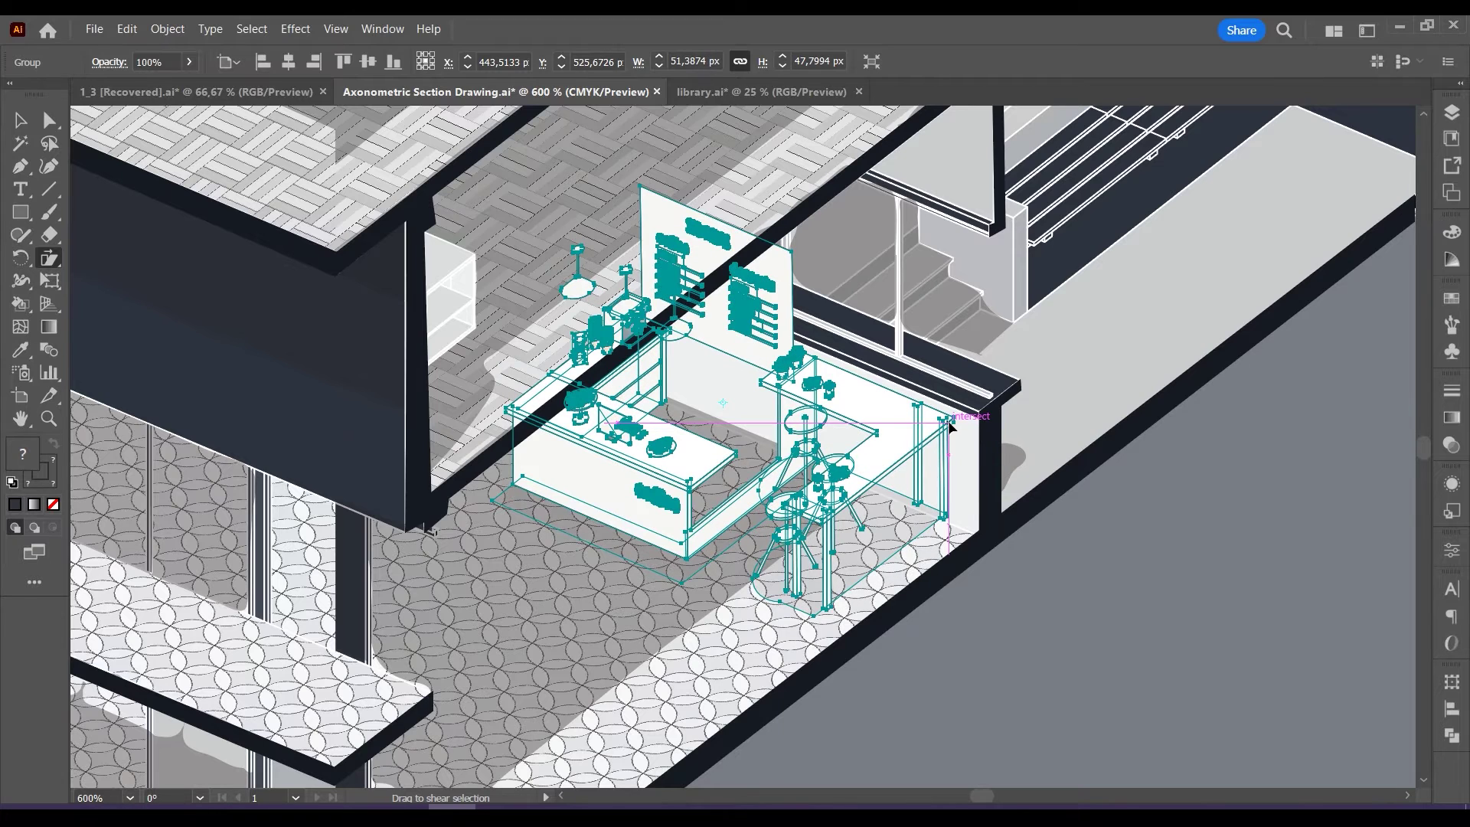
key("ctrl+z")
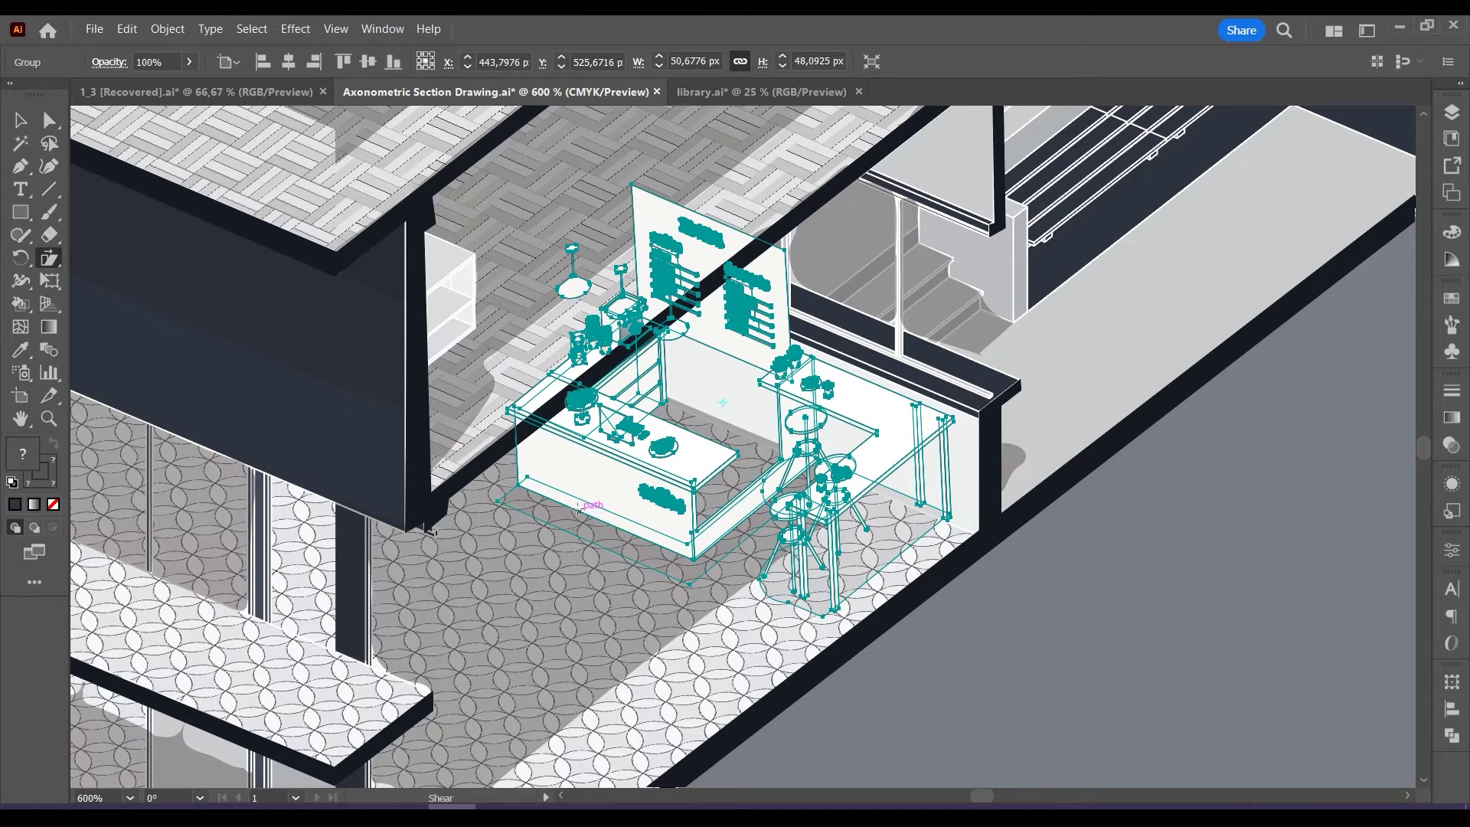
key("v")
left_click_drag(929, 433, 948, 451)
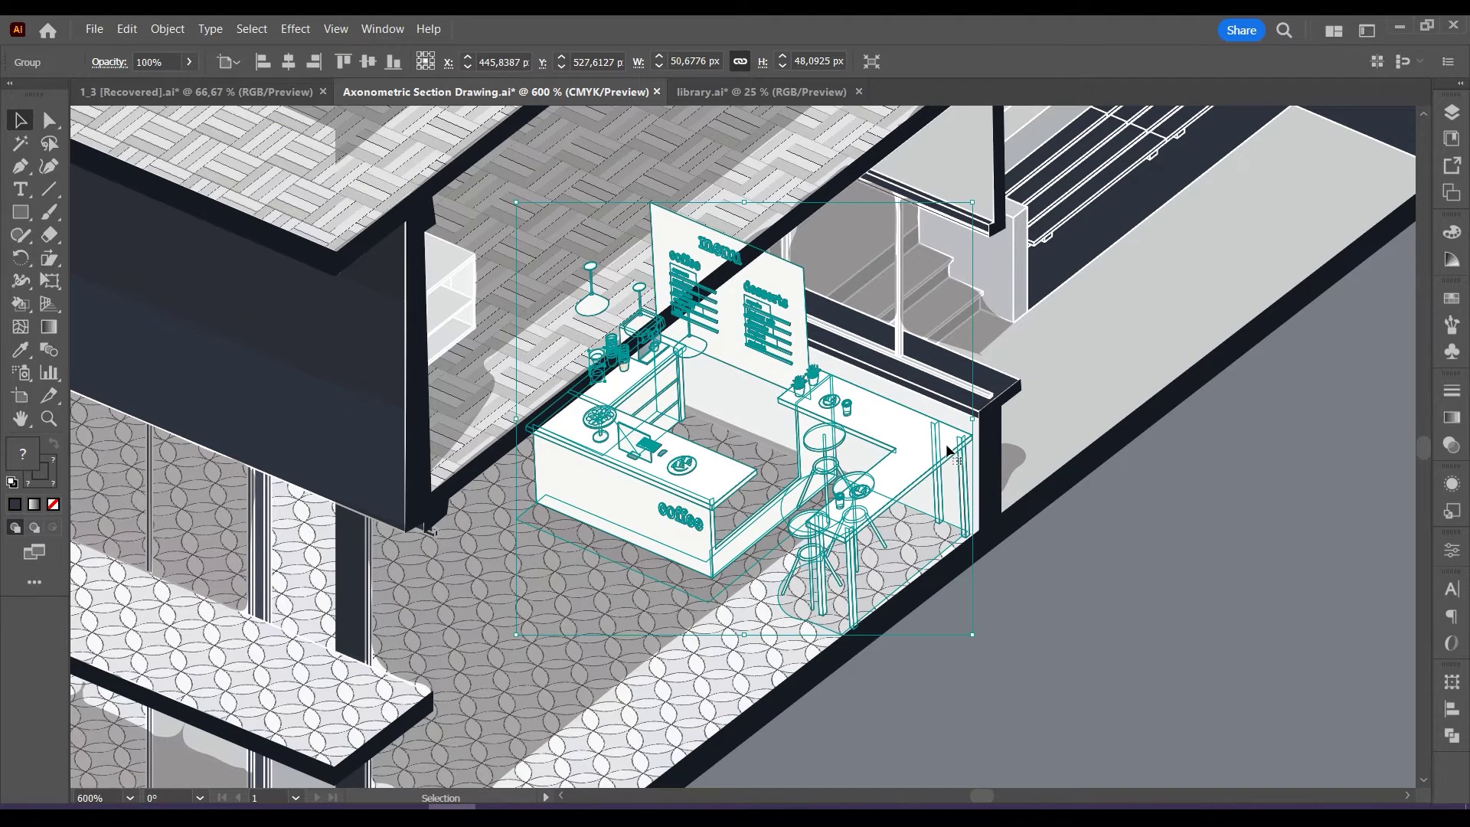
Draw a closed Pen shape over the coffee counter, following the upper slab's lower edge, the low wall and the terrace's outer edge.
key("p")
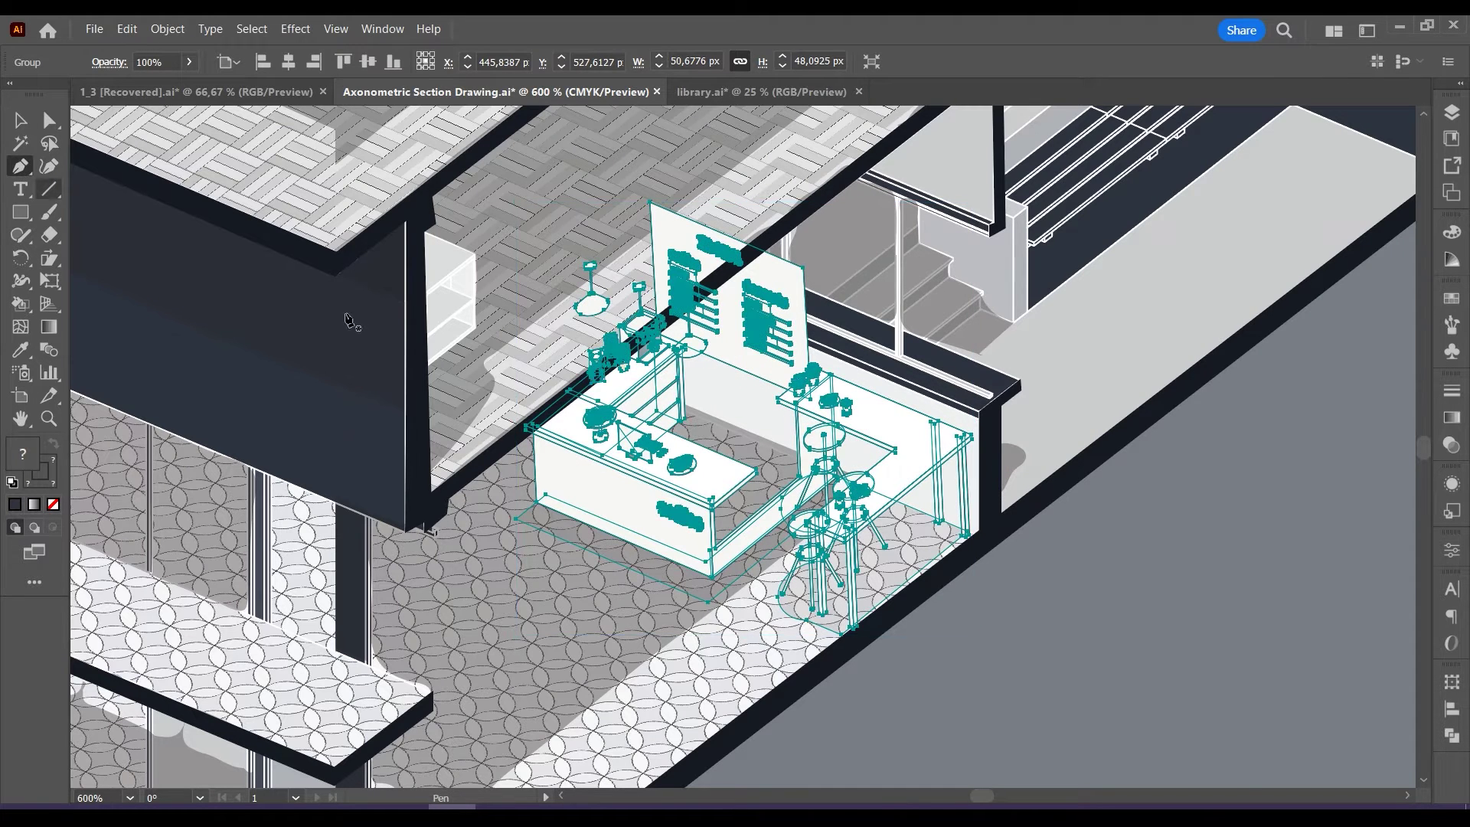
left_click(636, 596)
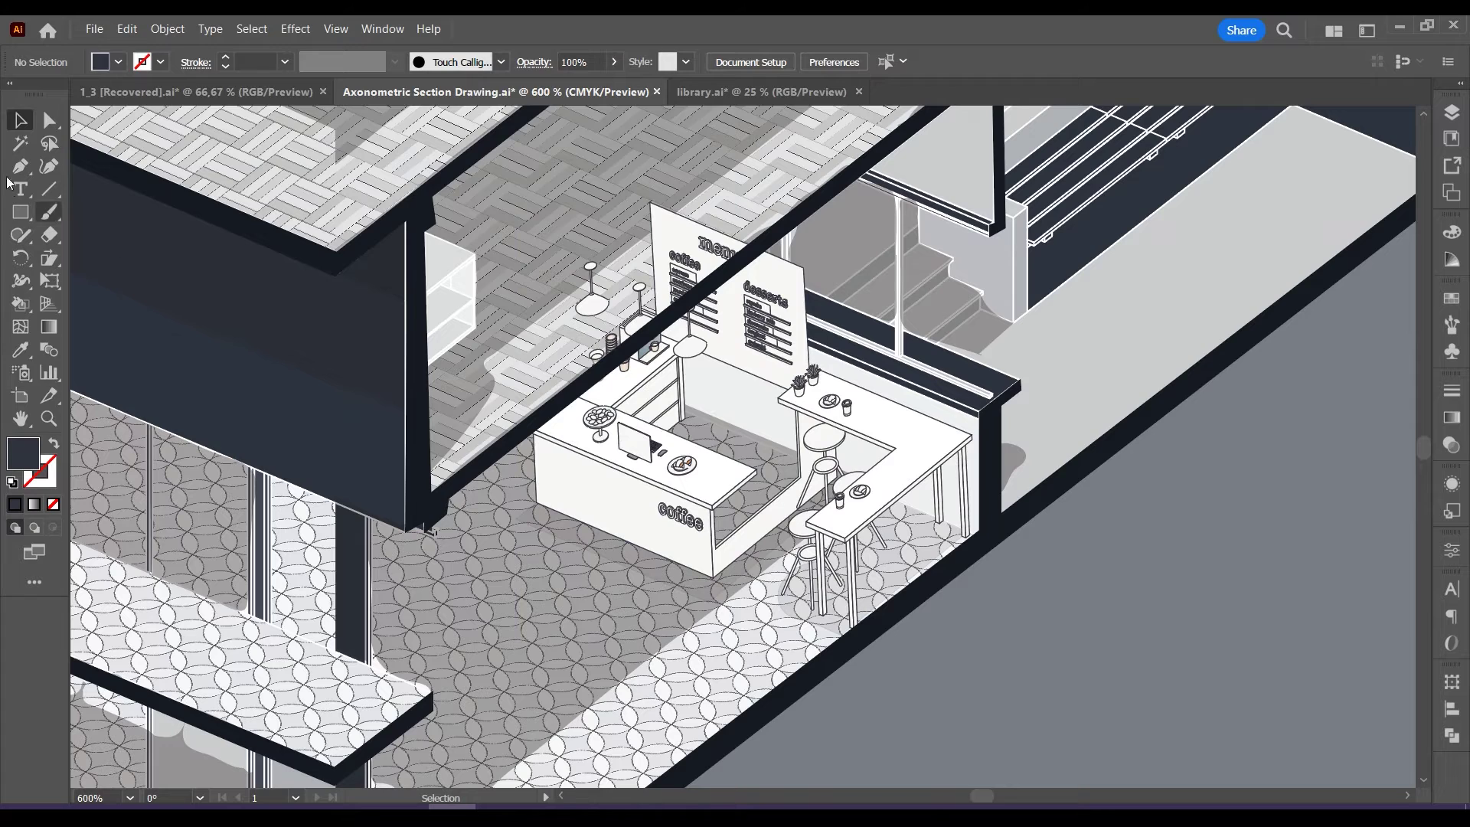
left_click(525, 439)
left_click(770, 245)
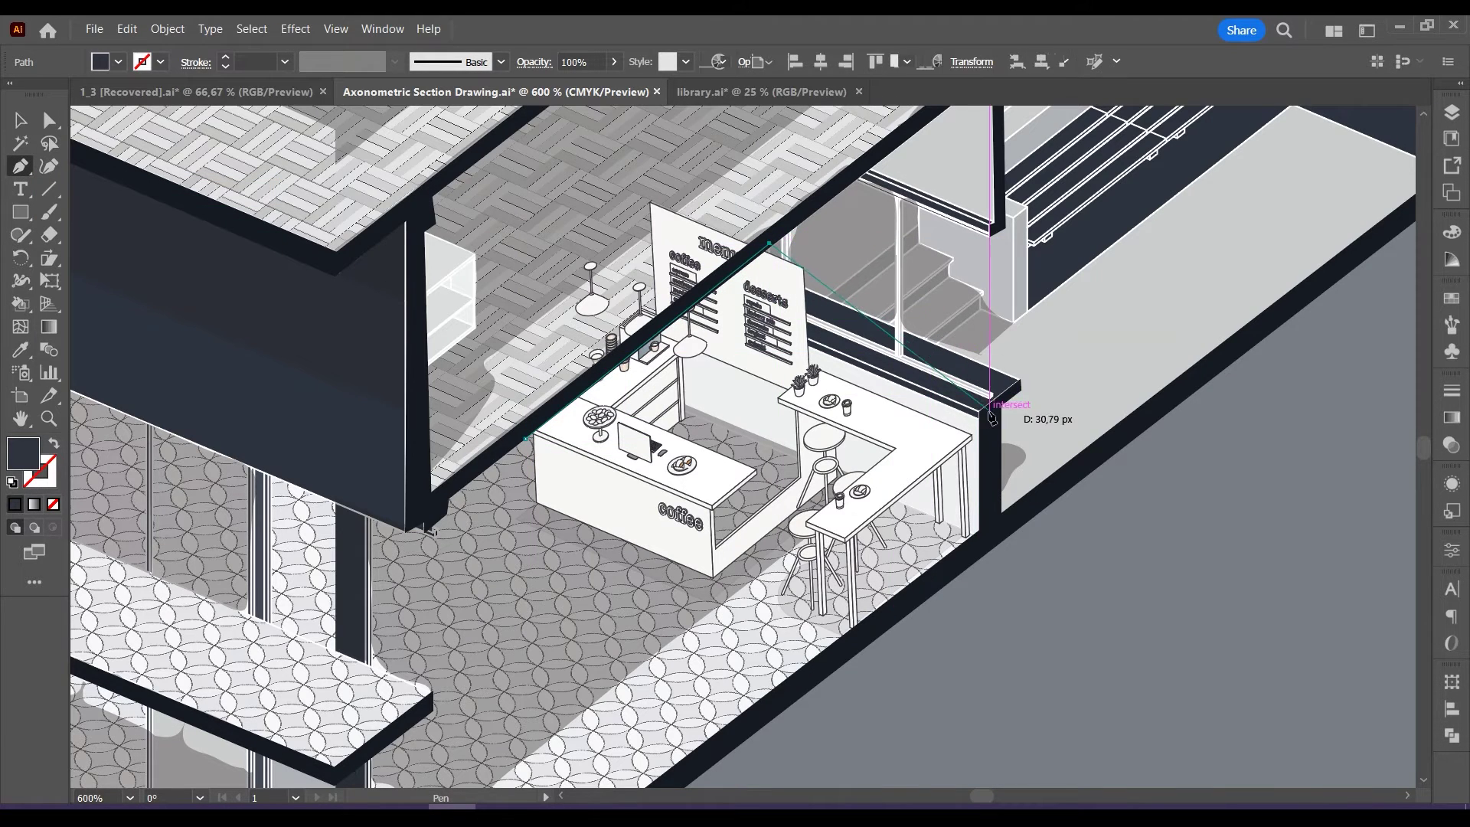
left_click(986, 413)
left_click(986, 529)
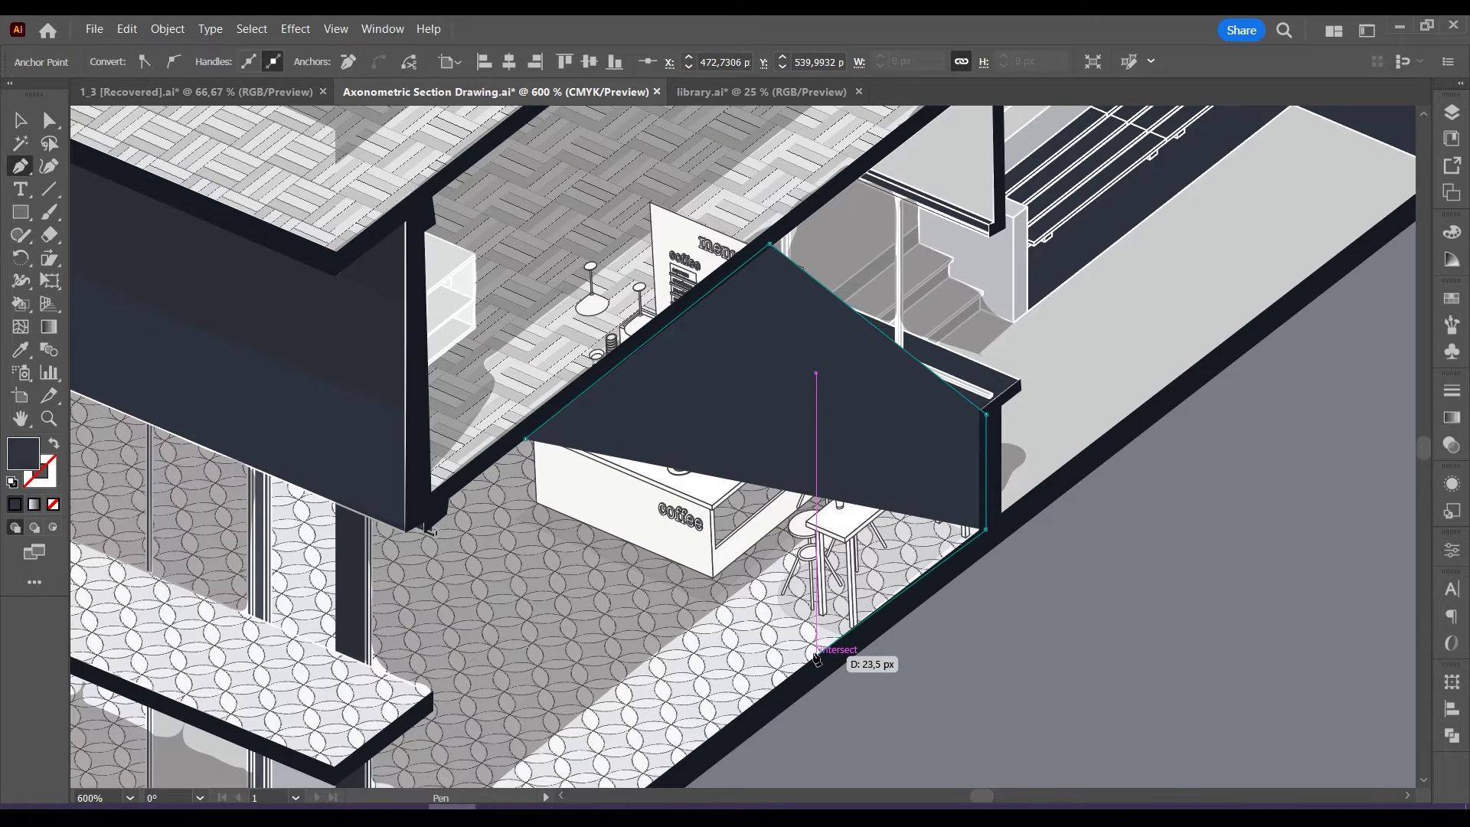
left_click(818, 655)
left_click(525, 509)
left_click_drag(525, 510, 511, 521)
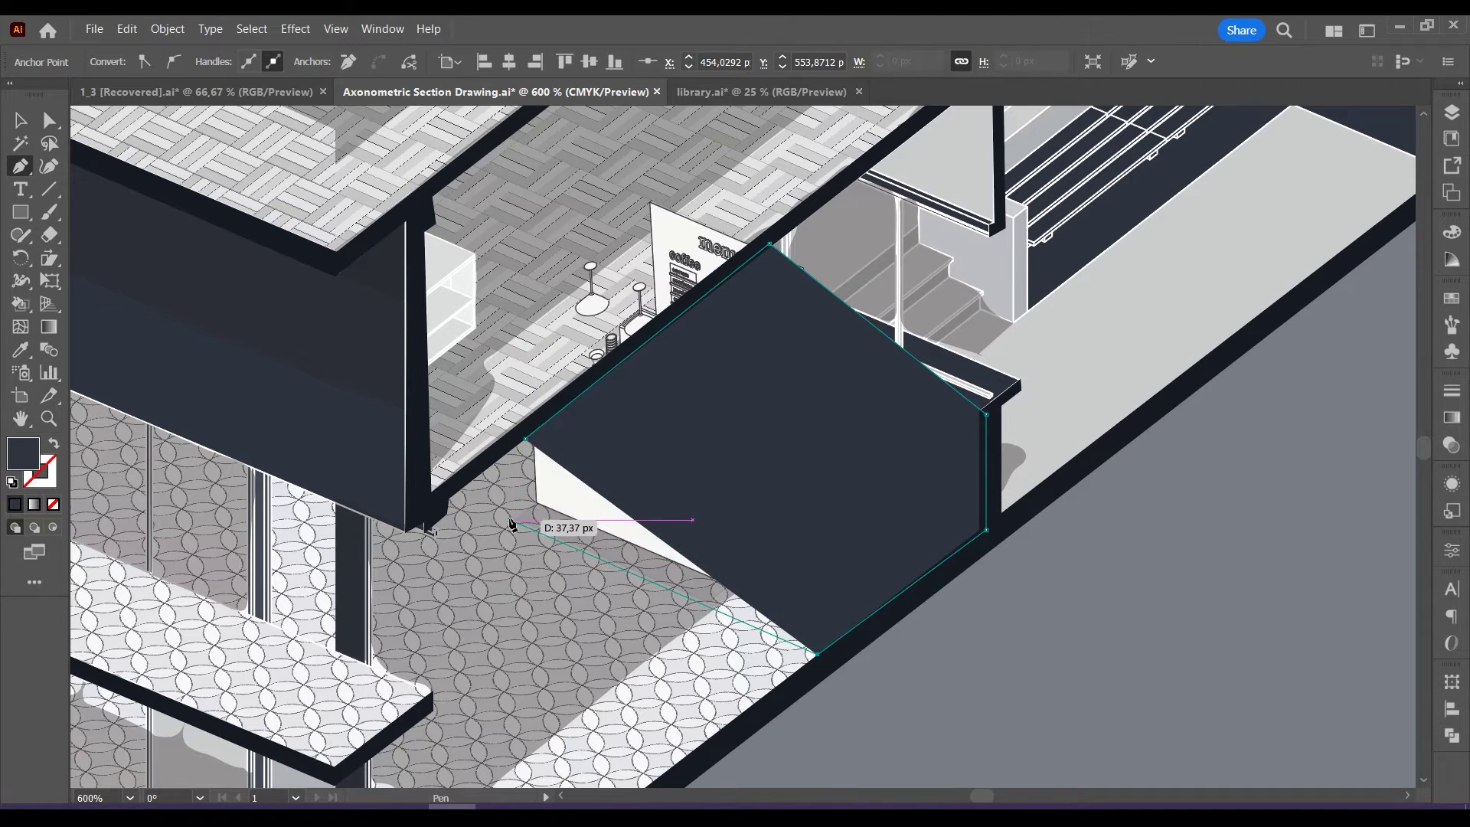
Make a clipping mask from the drawn shape and the coffee counter group so the counter is cropped beneath the upper floor slab.
left_click(22, 121)
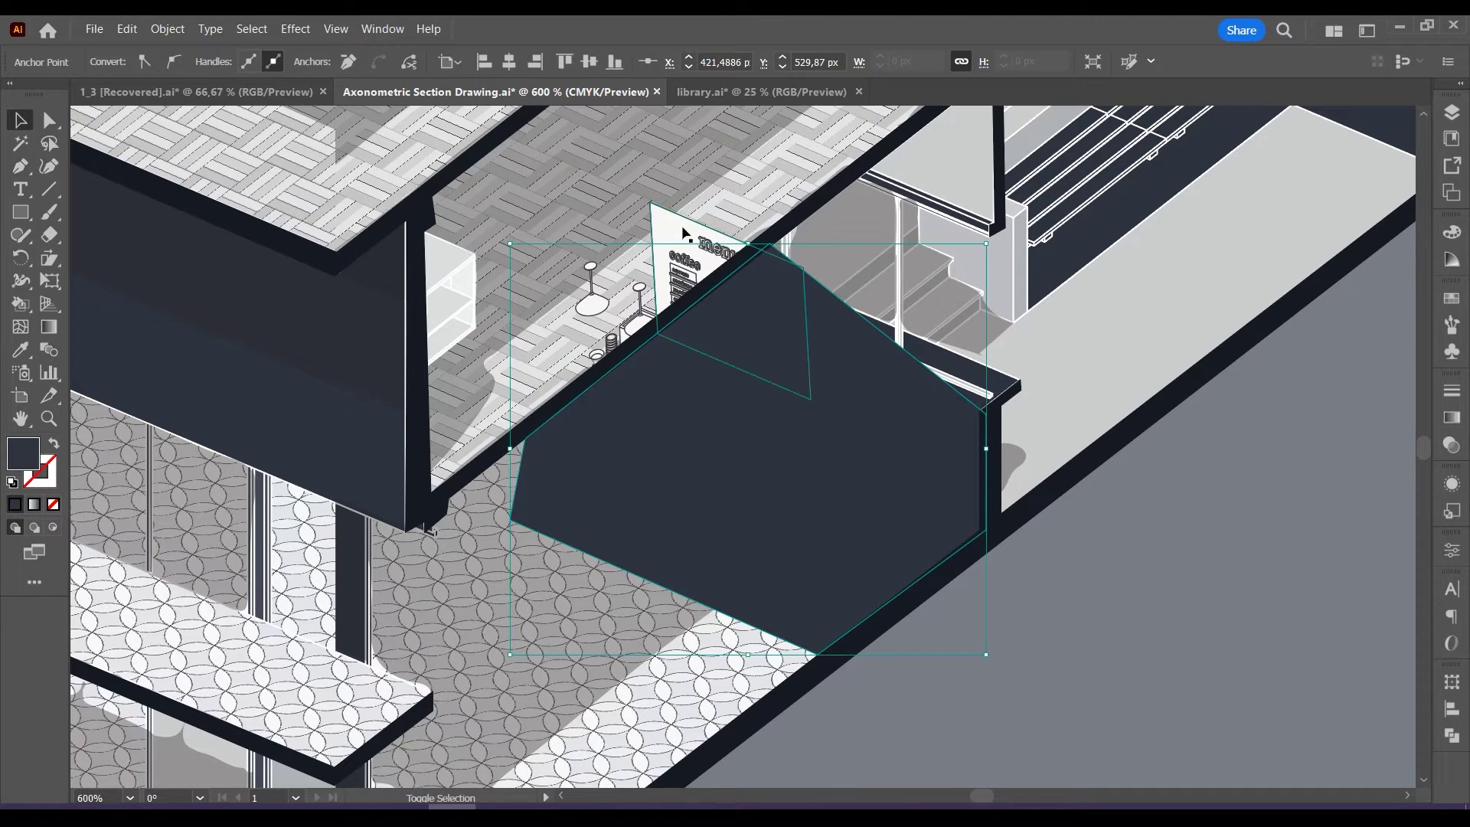
left_click(683, 236, "shift")
right_click(736, 318)
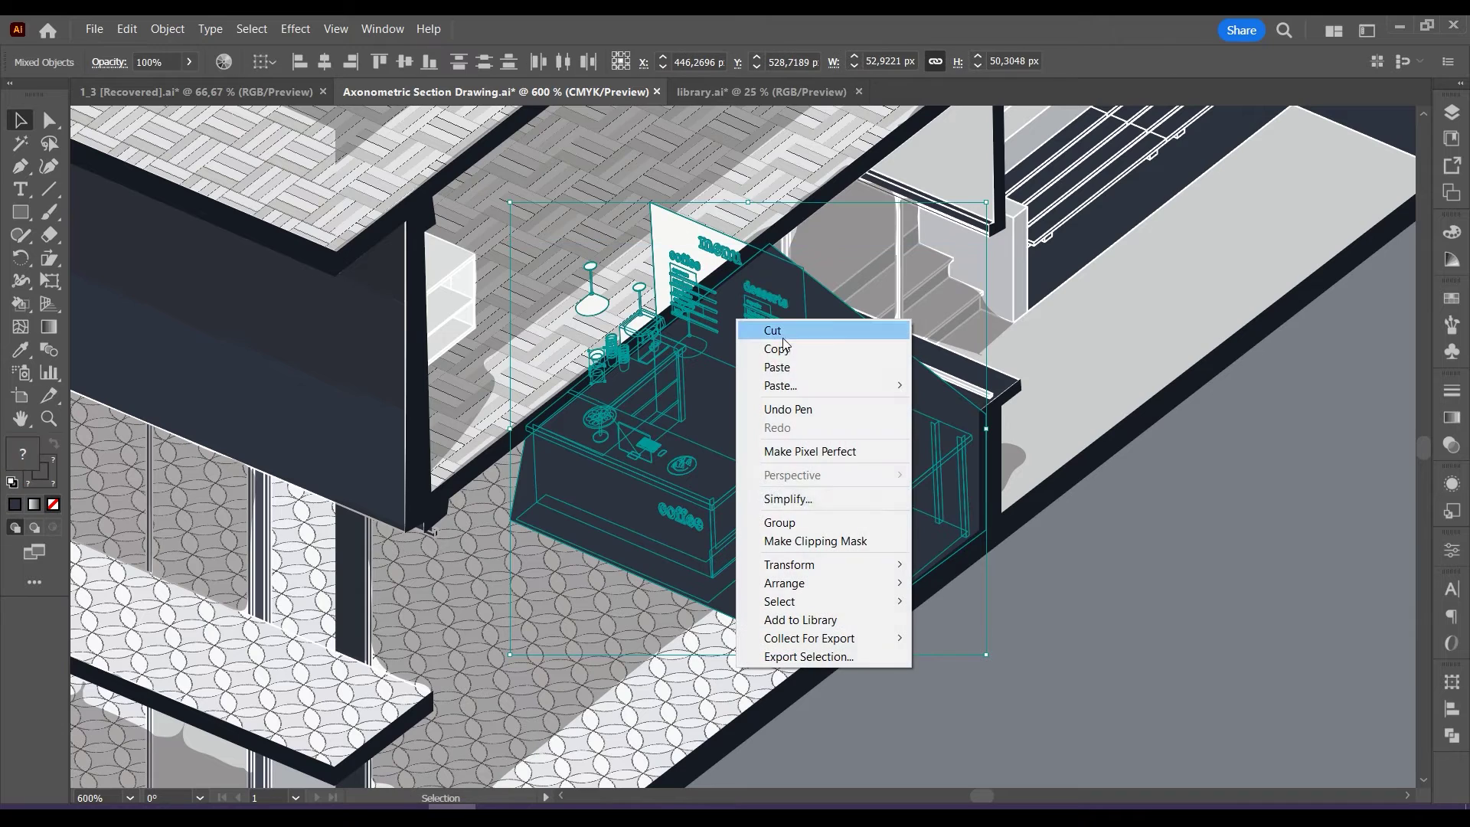
left_click(818, 541)
left_click(1115, 594)
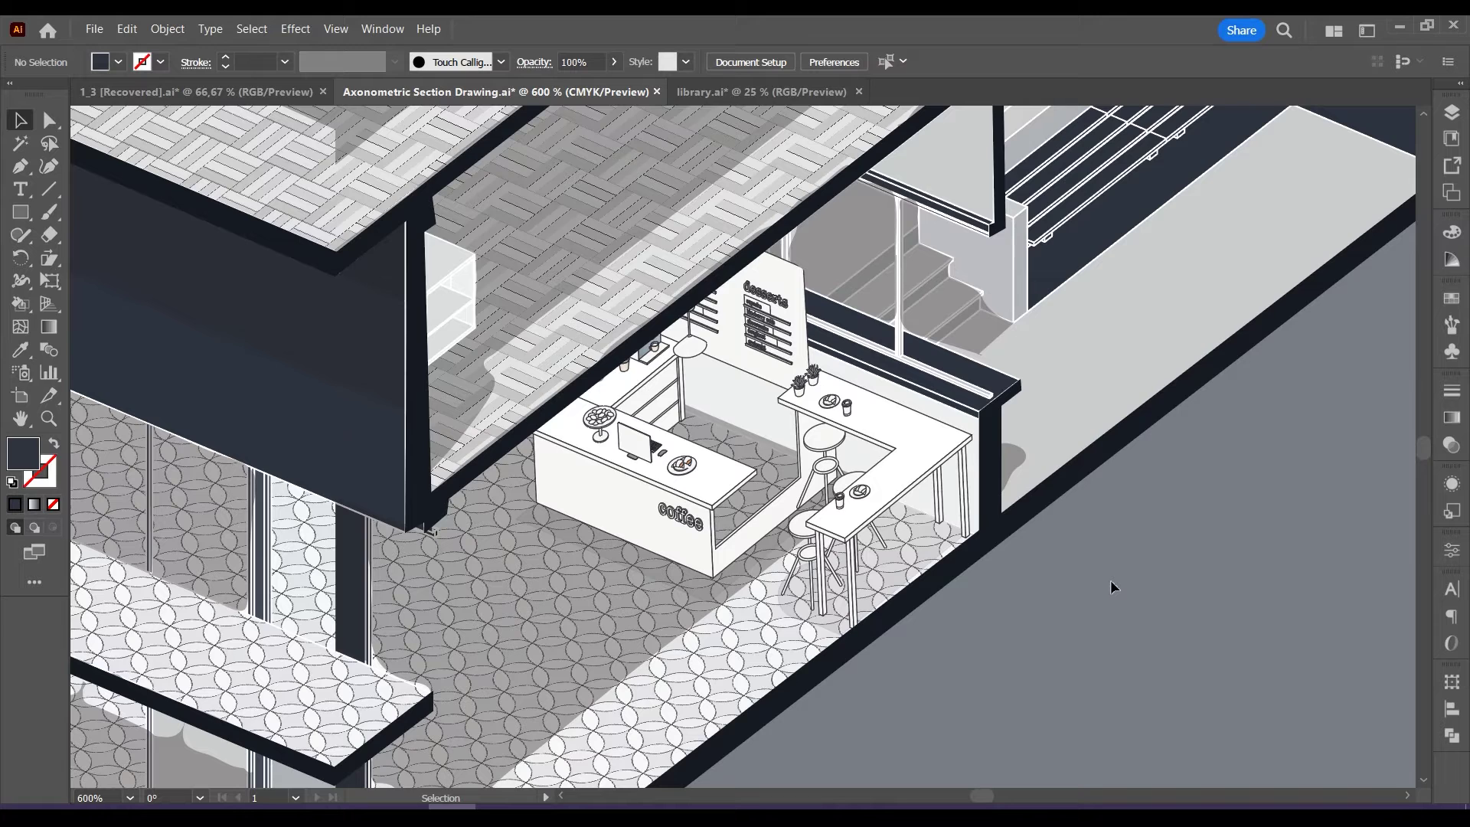
Copy the standing woman holding a cup from library.ai and paste her into the Axonometric Section Drawing.
left_click(710, 93)
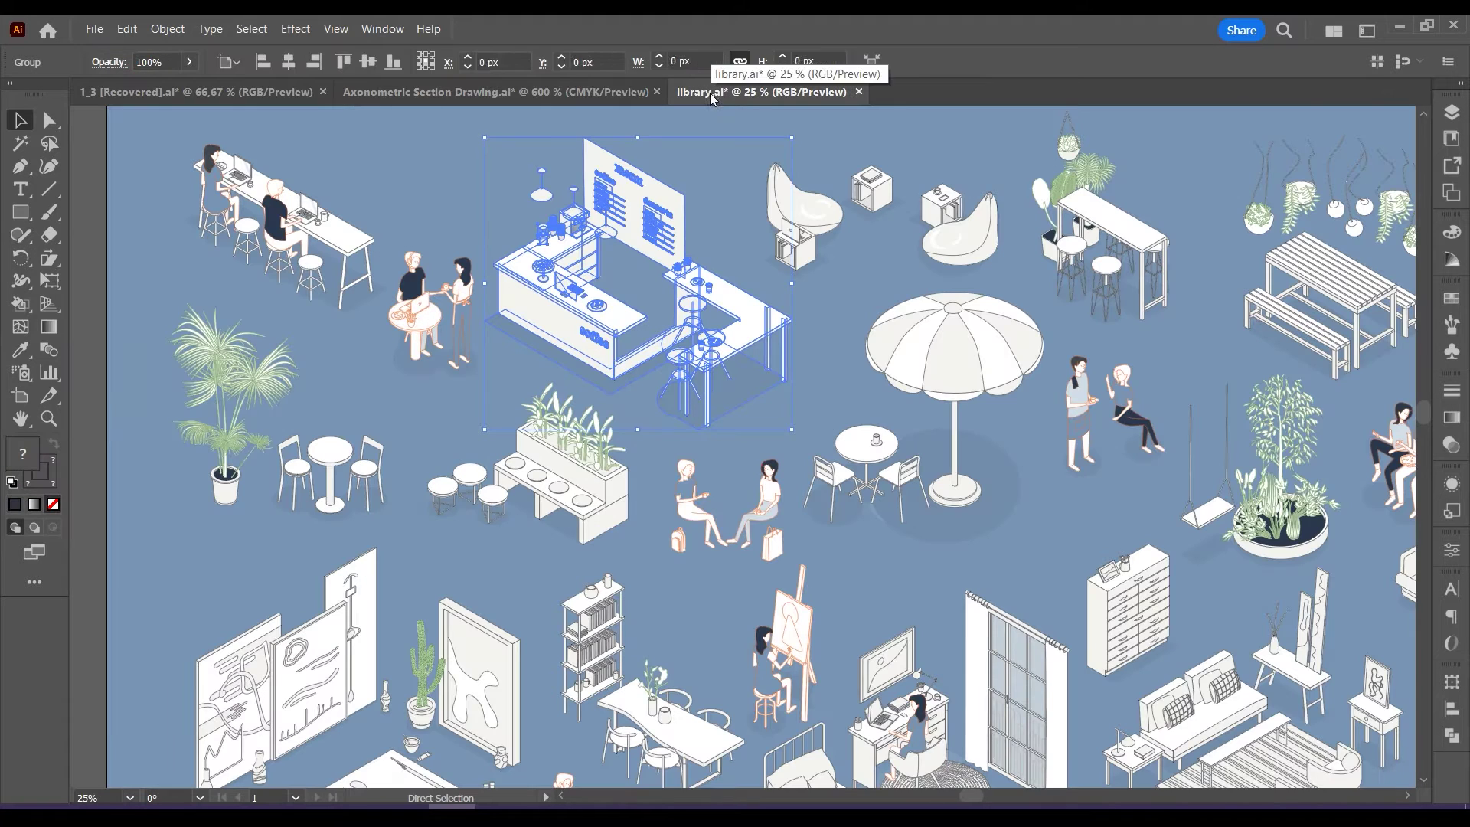
left_click(430, 239)
left_click(1083, 406)
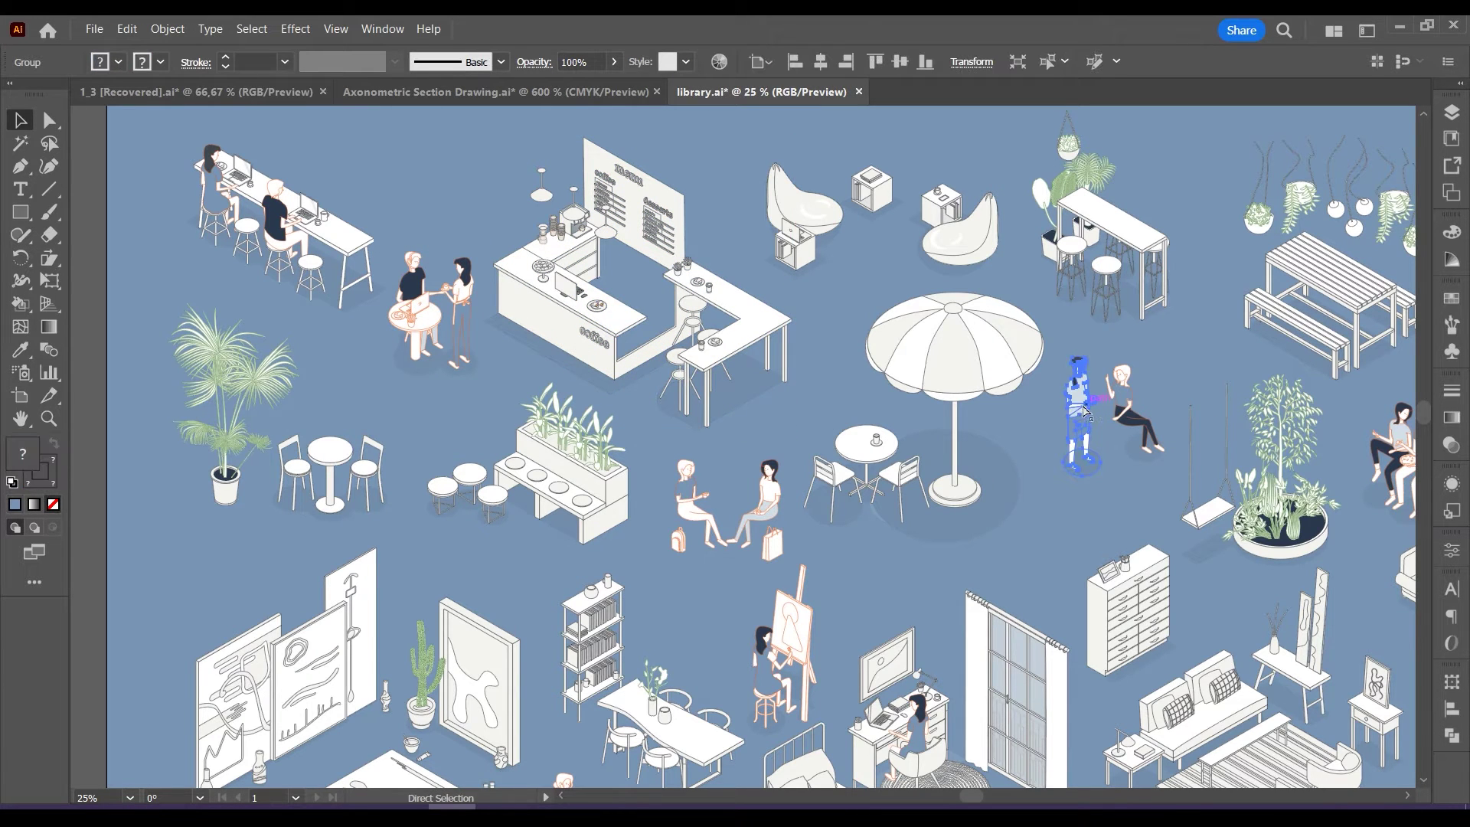
left_click(383, 92)
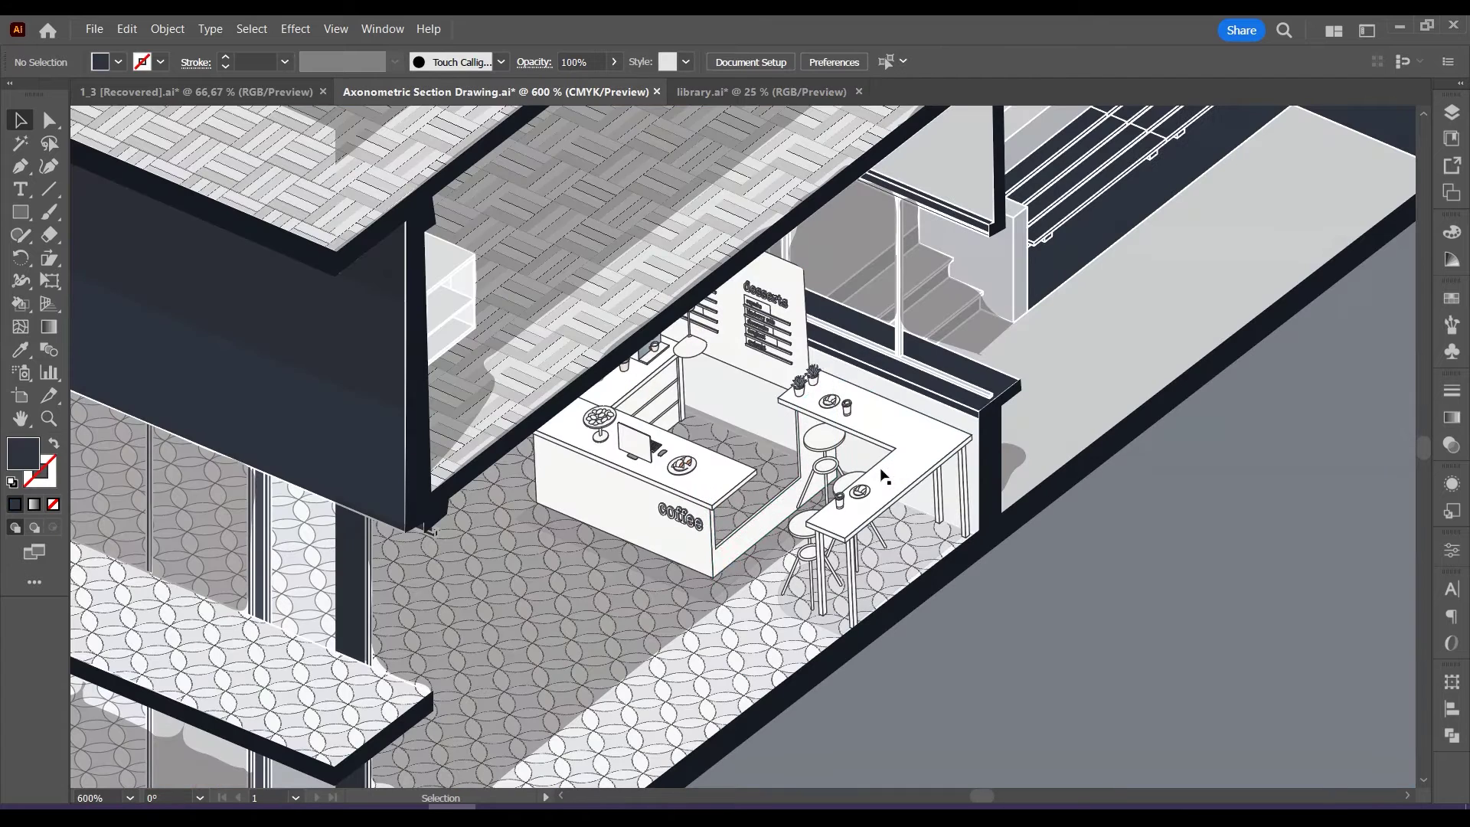
key("ctrl+v")
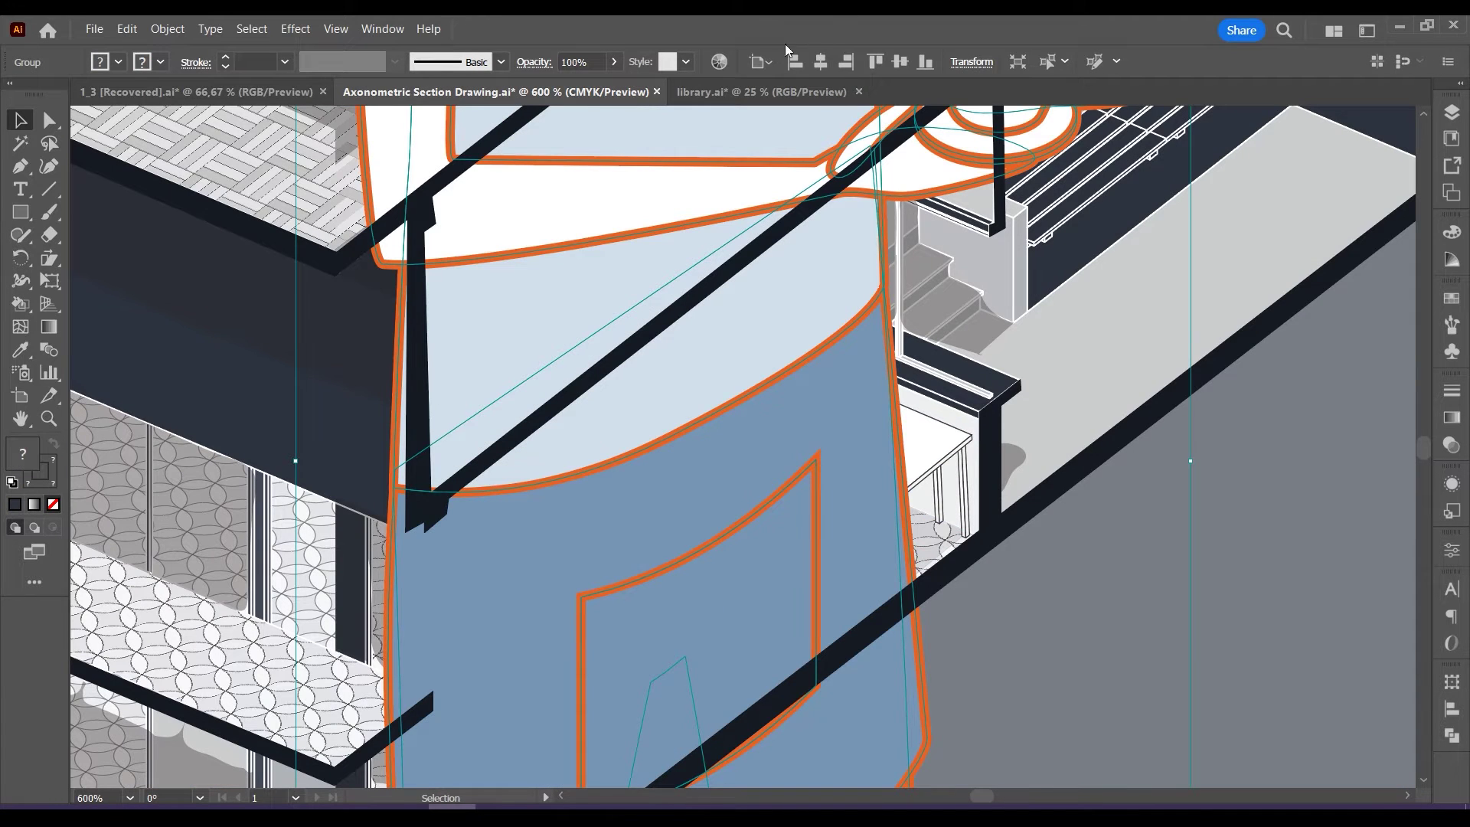
Scale the woman proportionally to a width of 10 px, shrink her further, and place her in front of the coffee counter.
left_click(973, 62)
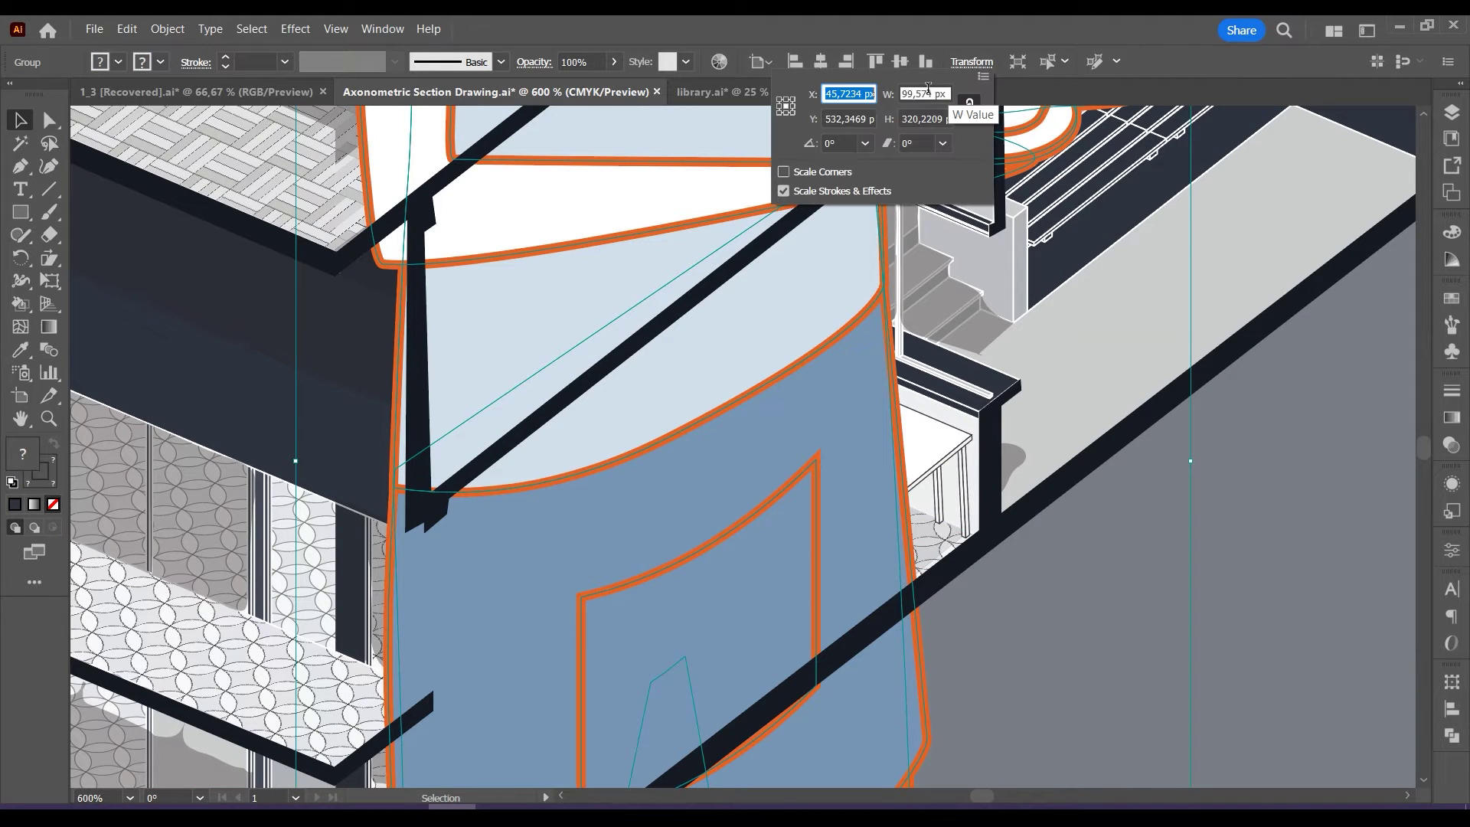
left_click_drag(932, 93, 902, 94)
type("10")
key("Return")
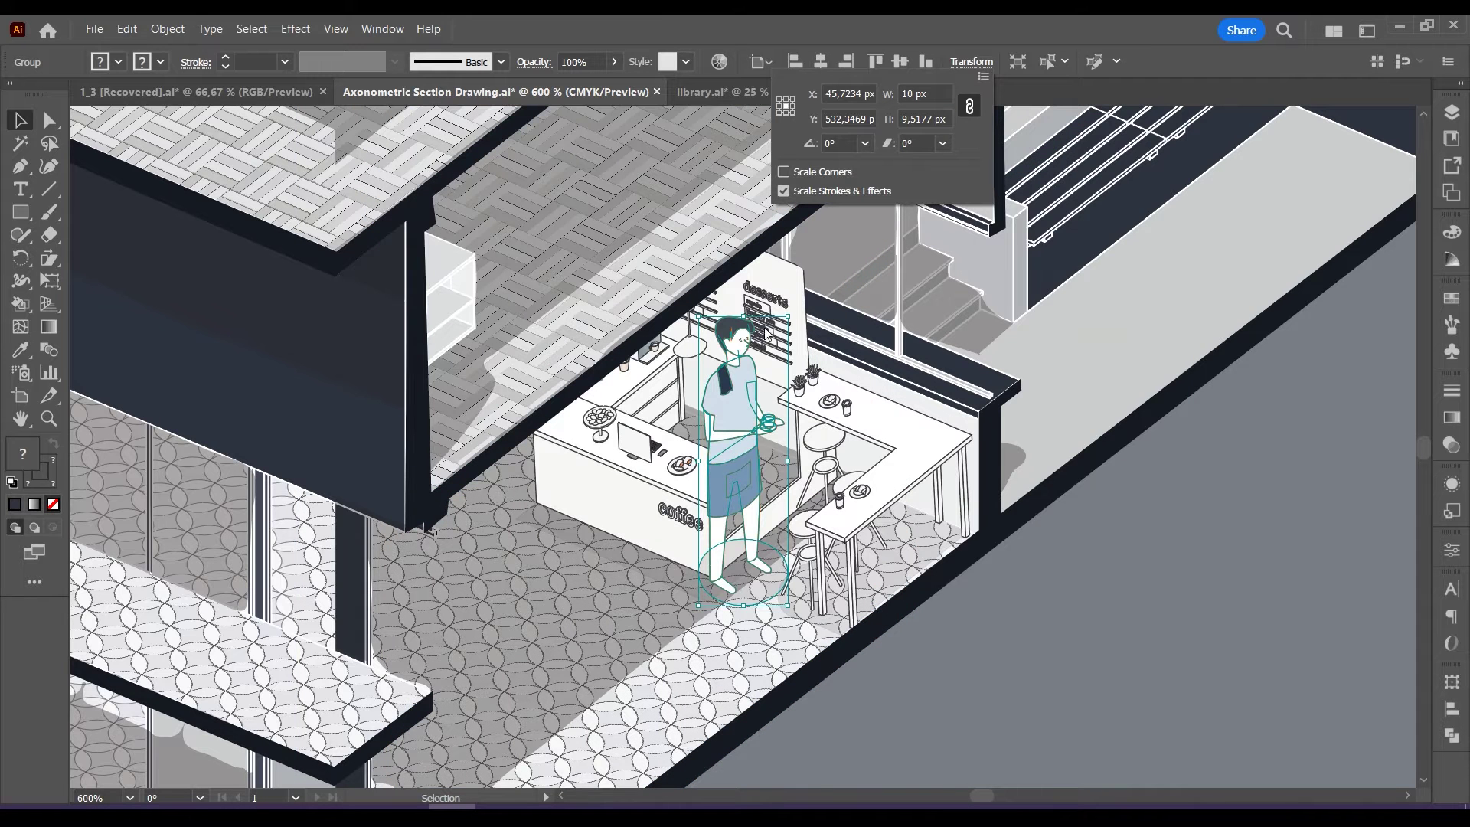
left_click_drag(789, 315, 759, 337)
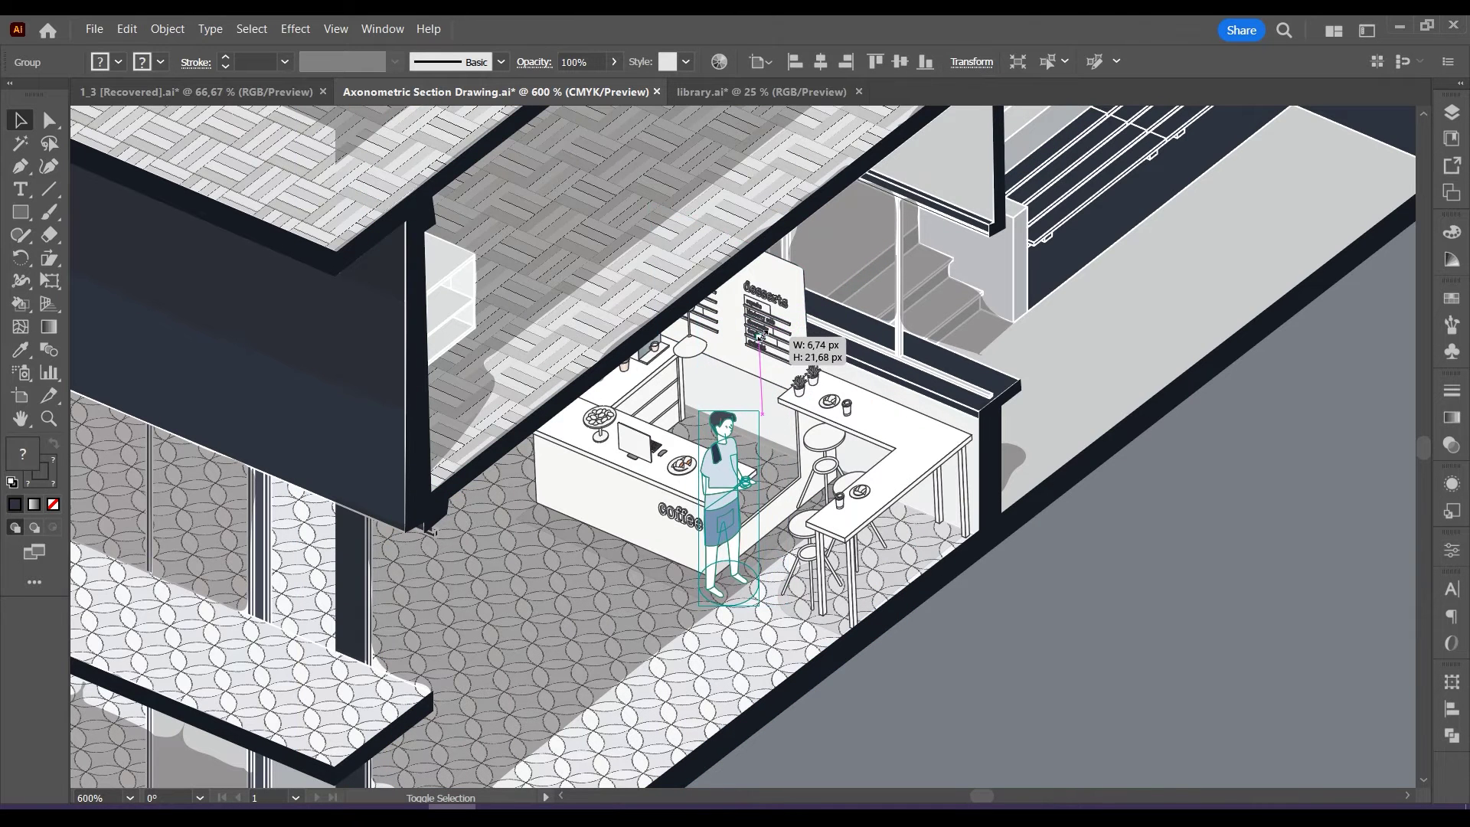
left_click_drag(761, 440, 649, 399)
Isolate the coffee counter's clip group and enlarge the counter to about 51.8 × 49.5 px inside its mask.
double_click(689, 478)
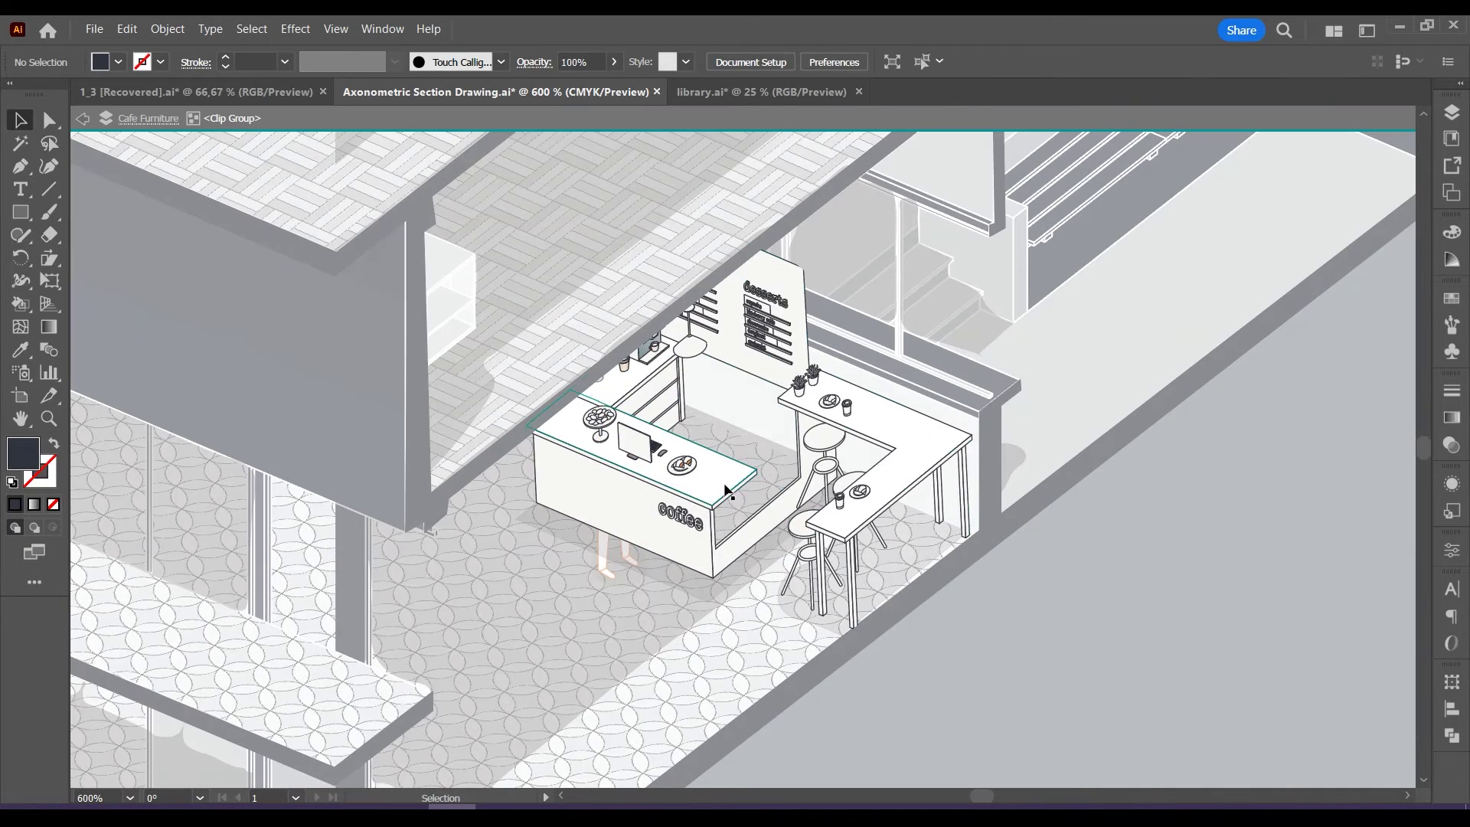
left_click(657, 438)
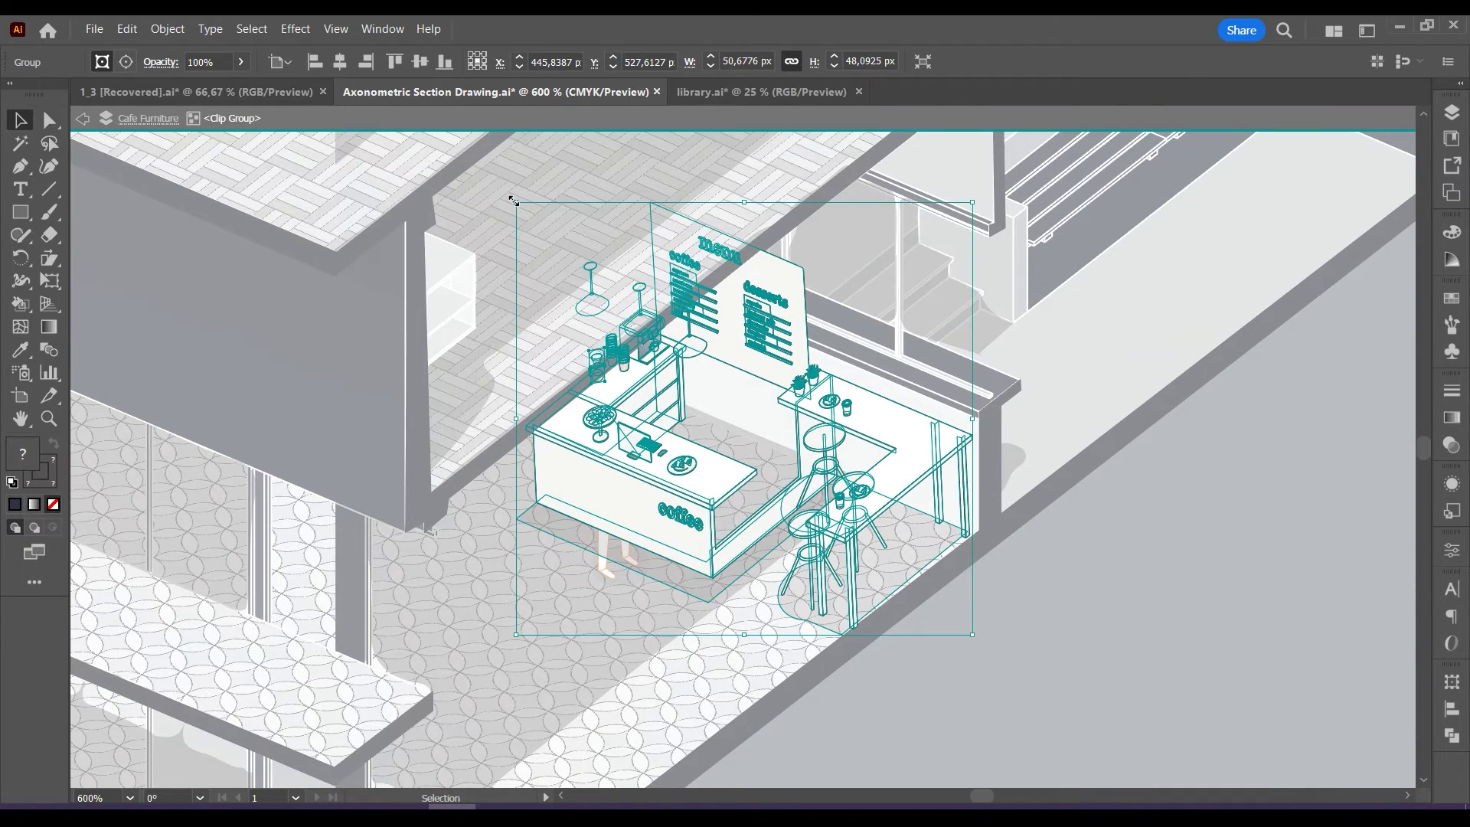
left_click_drag(513, 201, 506, 190)
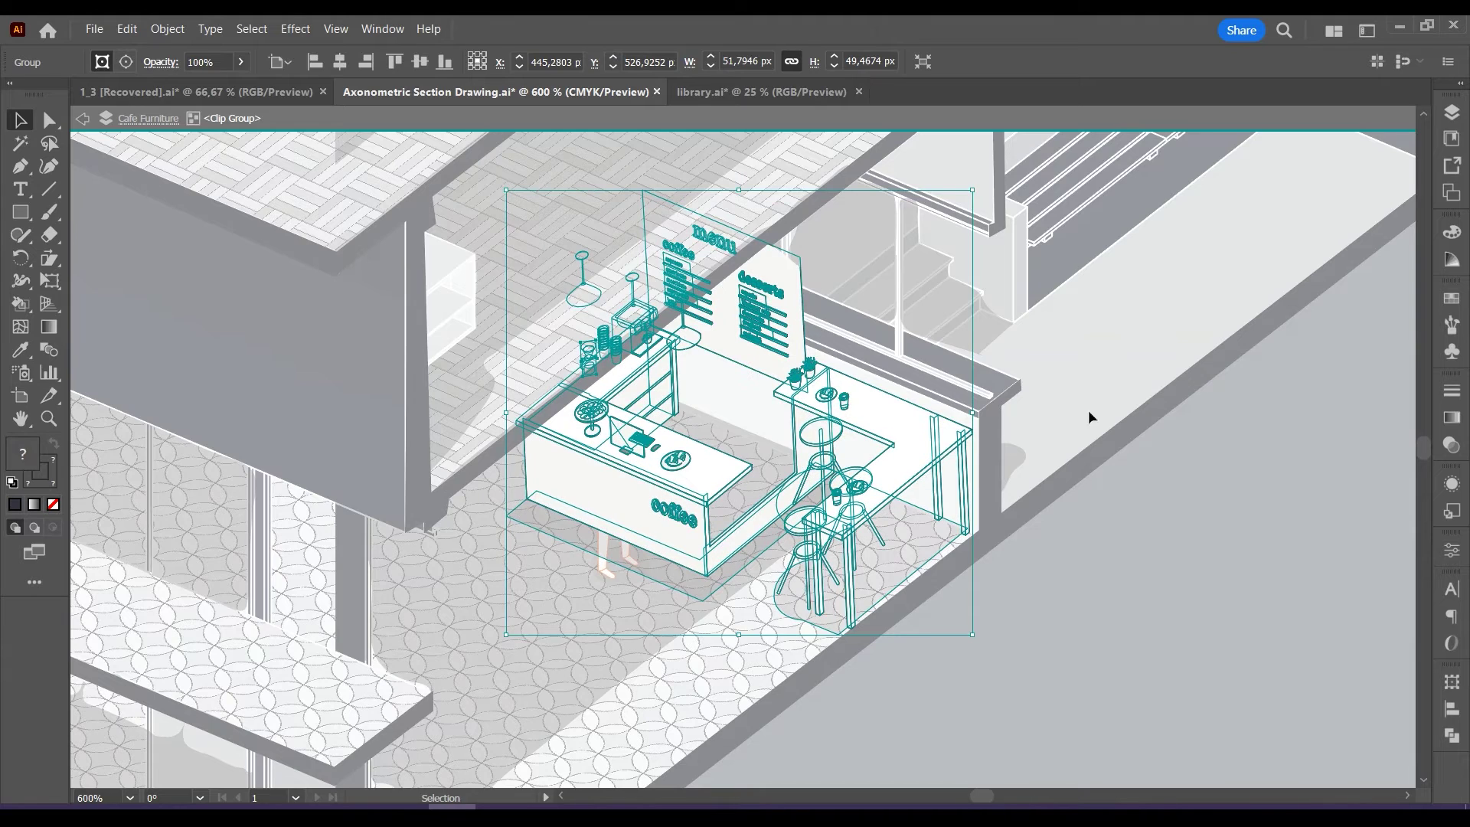
double_click(1121, 417)
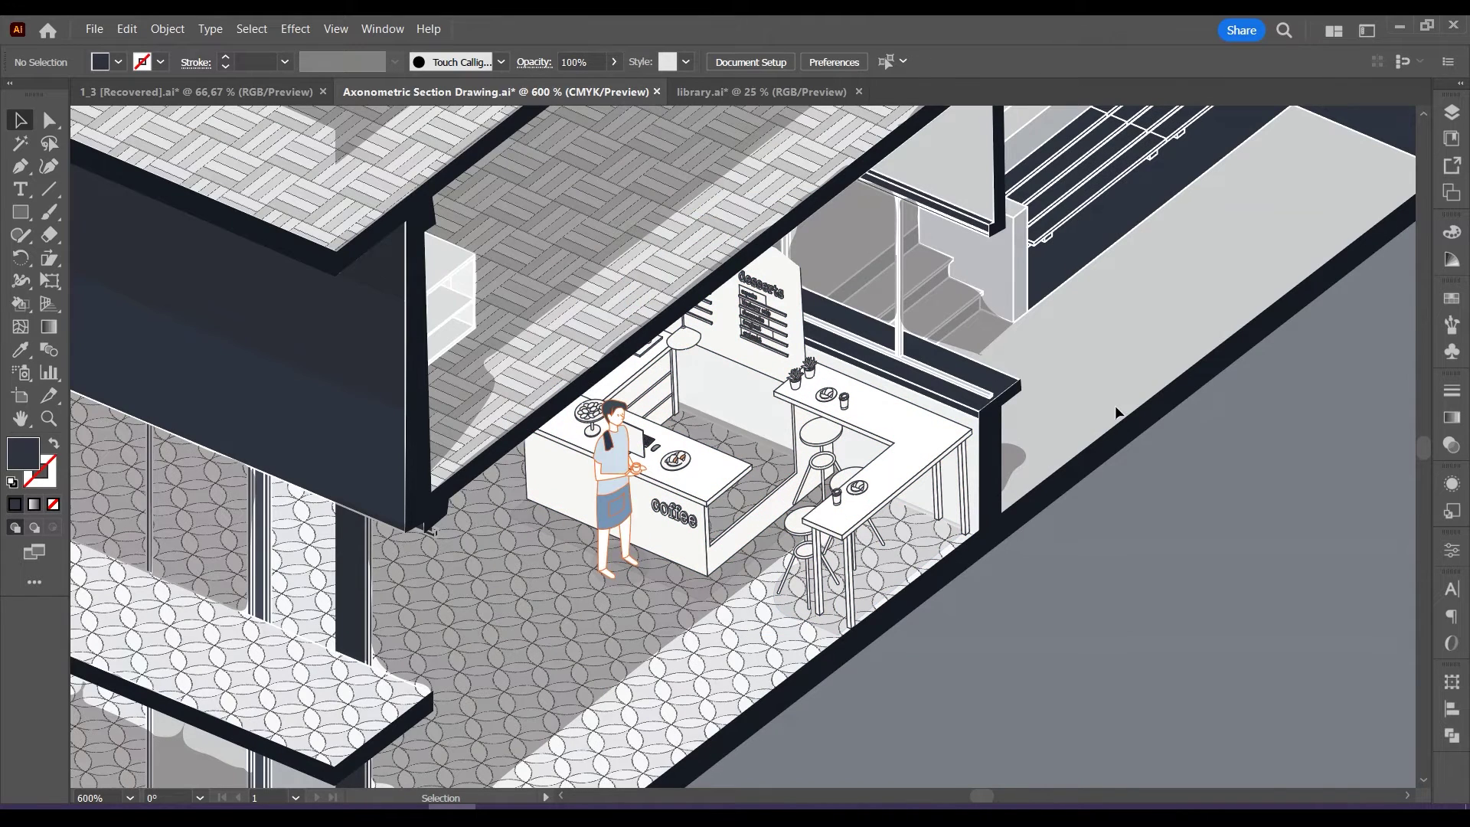
Copy the group of two people at a round table from library.ai and paste it into the Axonometric Section Drawing.
left_click(758, 91)
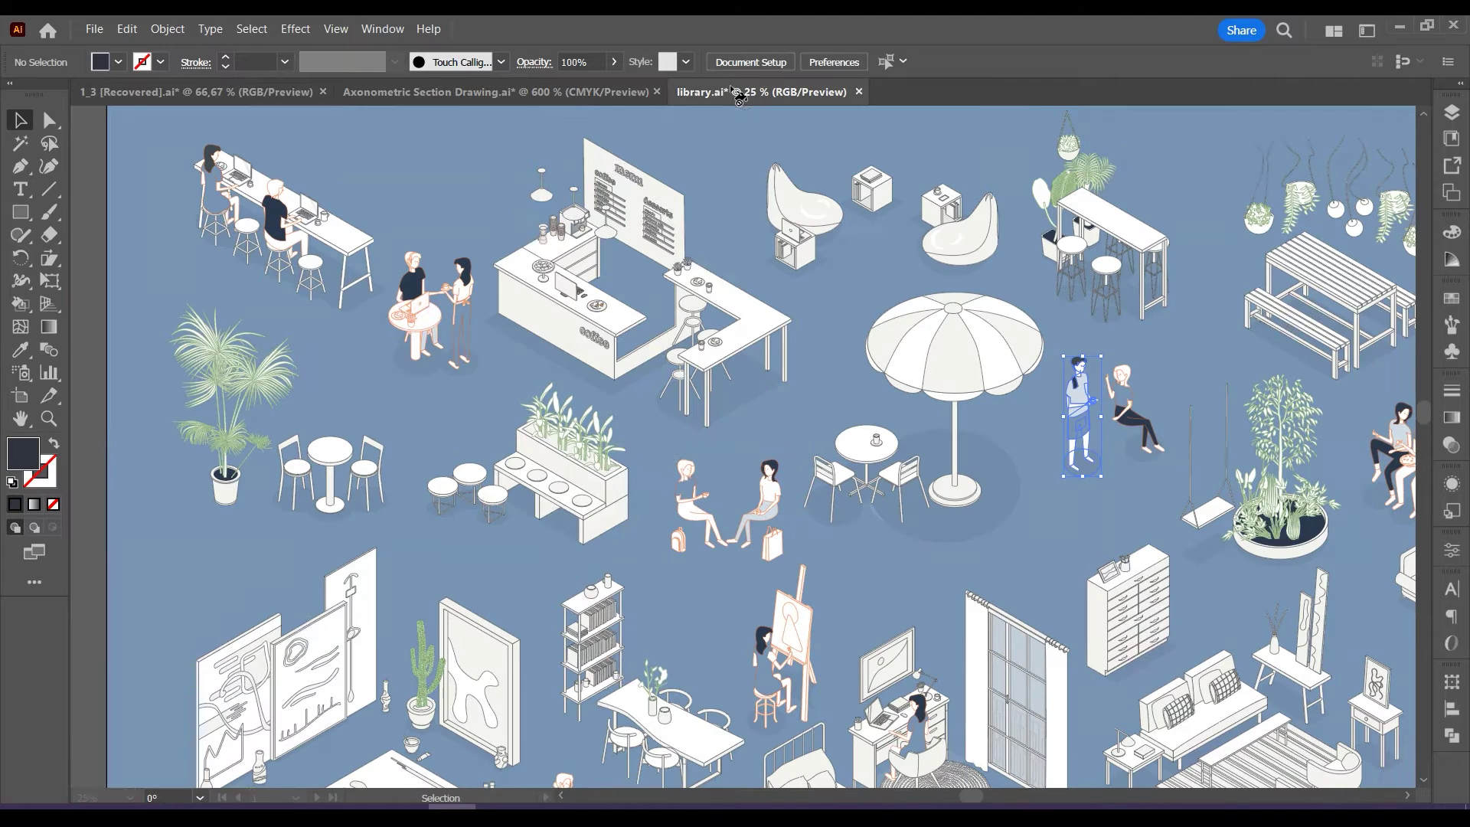
left_click(426, 301)
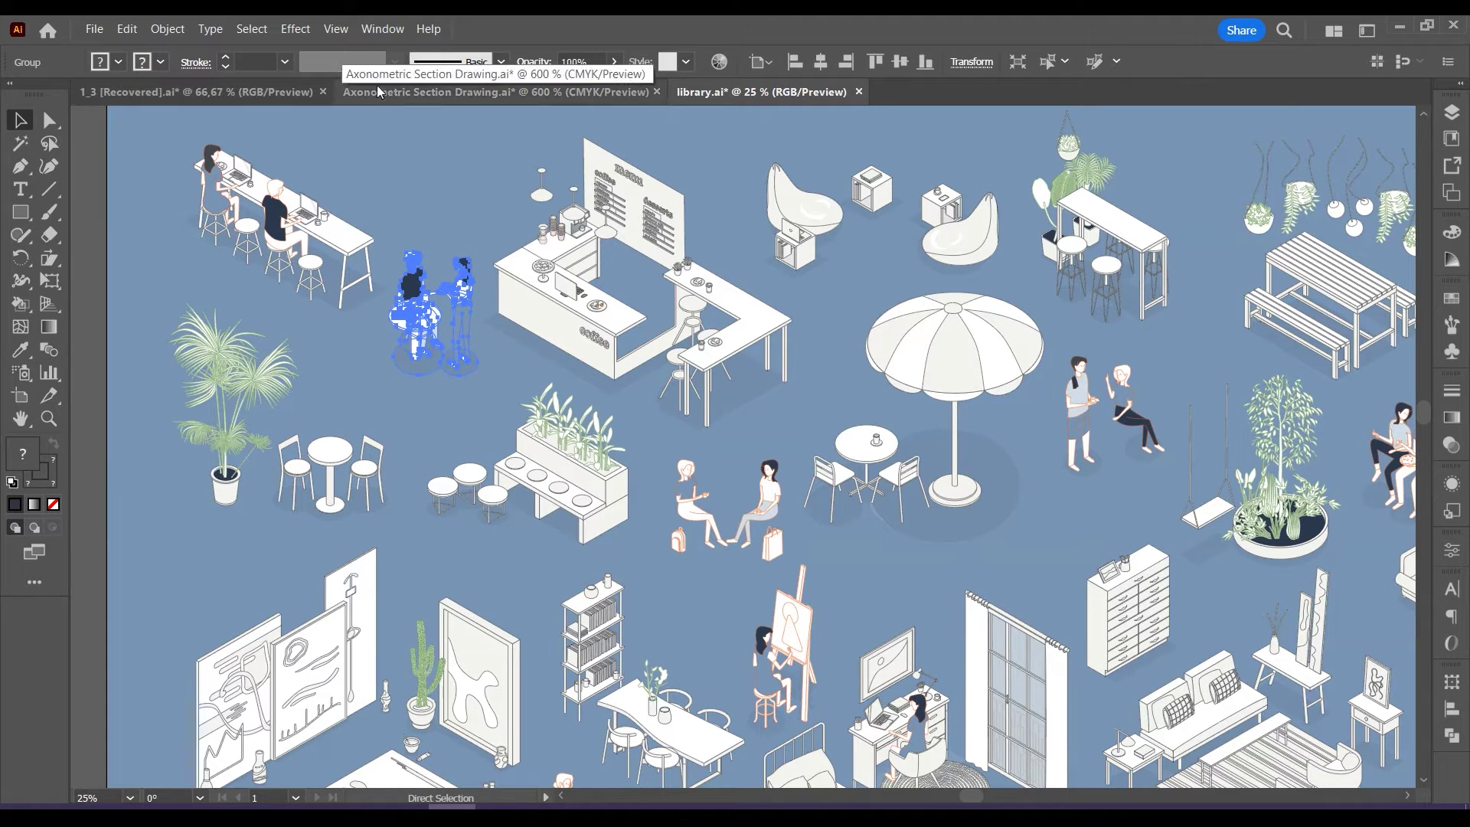
left_click(490, 91)
key("ctrl+v")
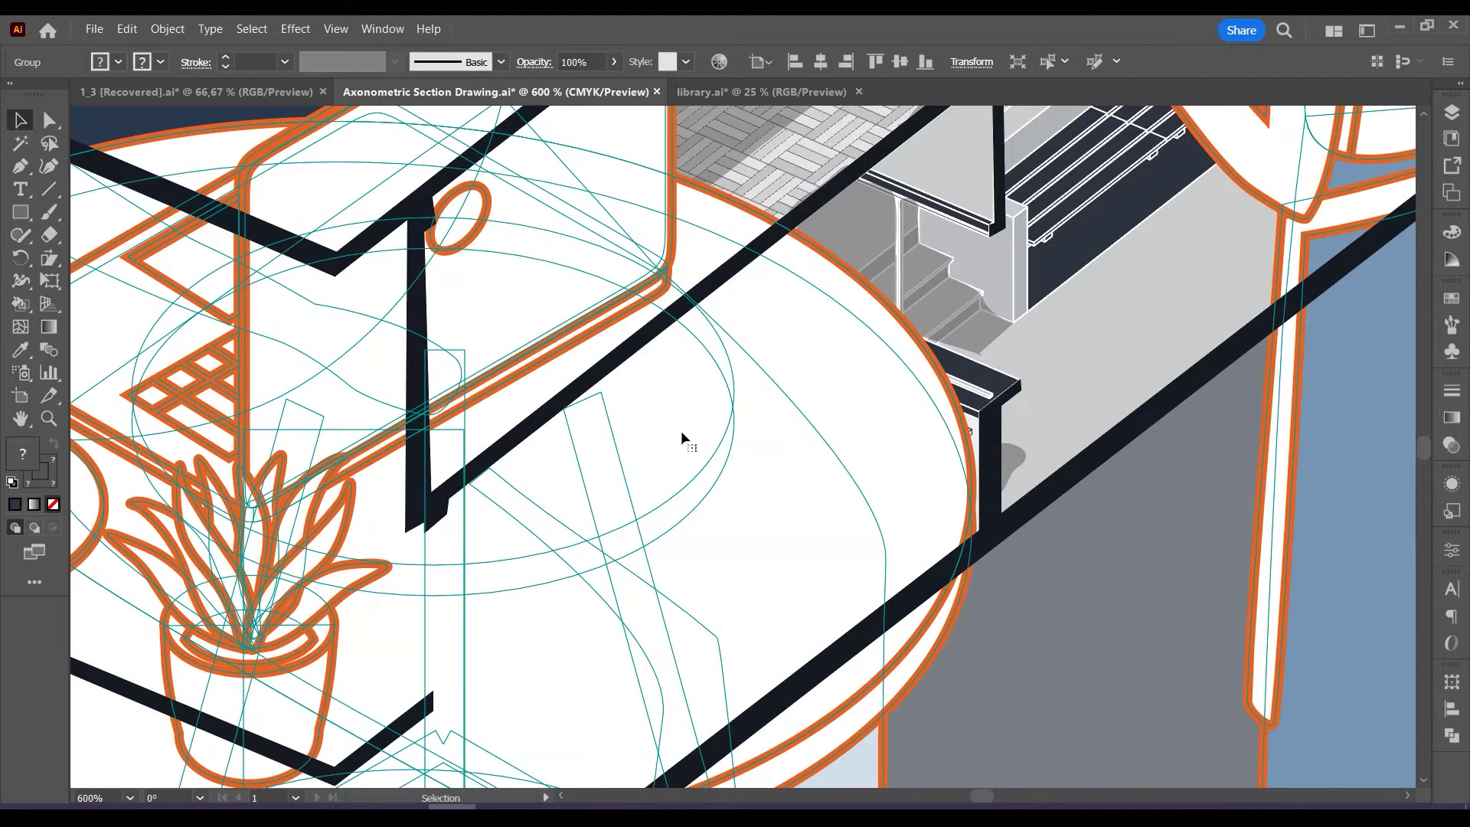
Scale the round-table group proportionally to a width of 30 px, shrink it further, and place it between the dark column and the coffee counter.
left_click(971, 62)
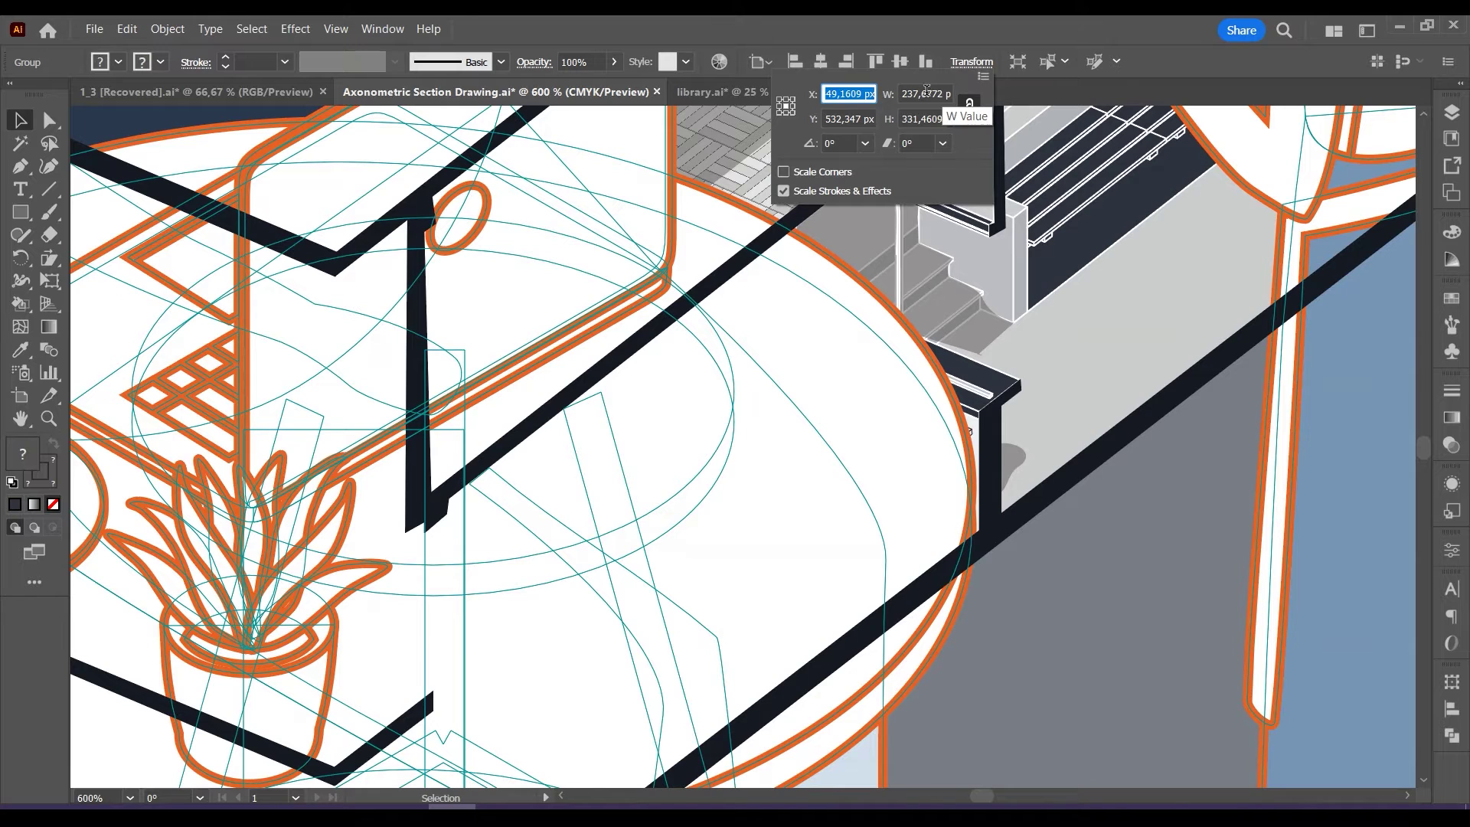
left_click(945, 90)
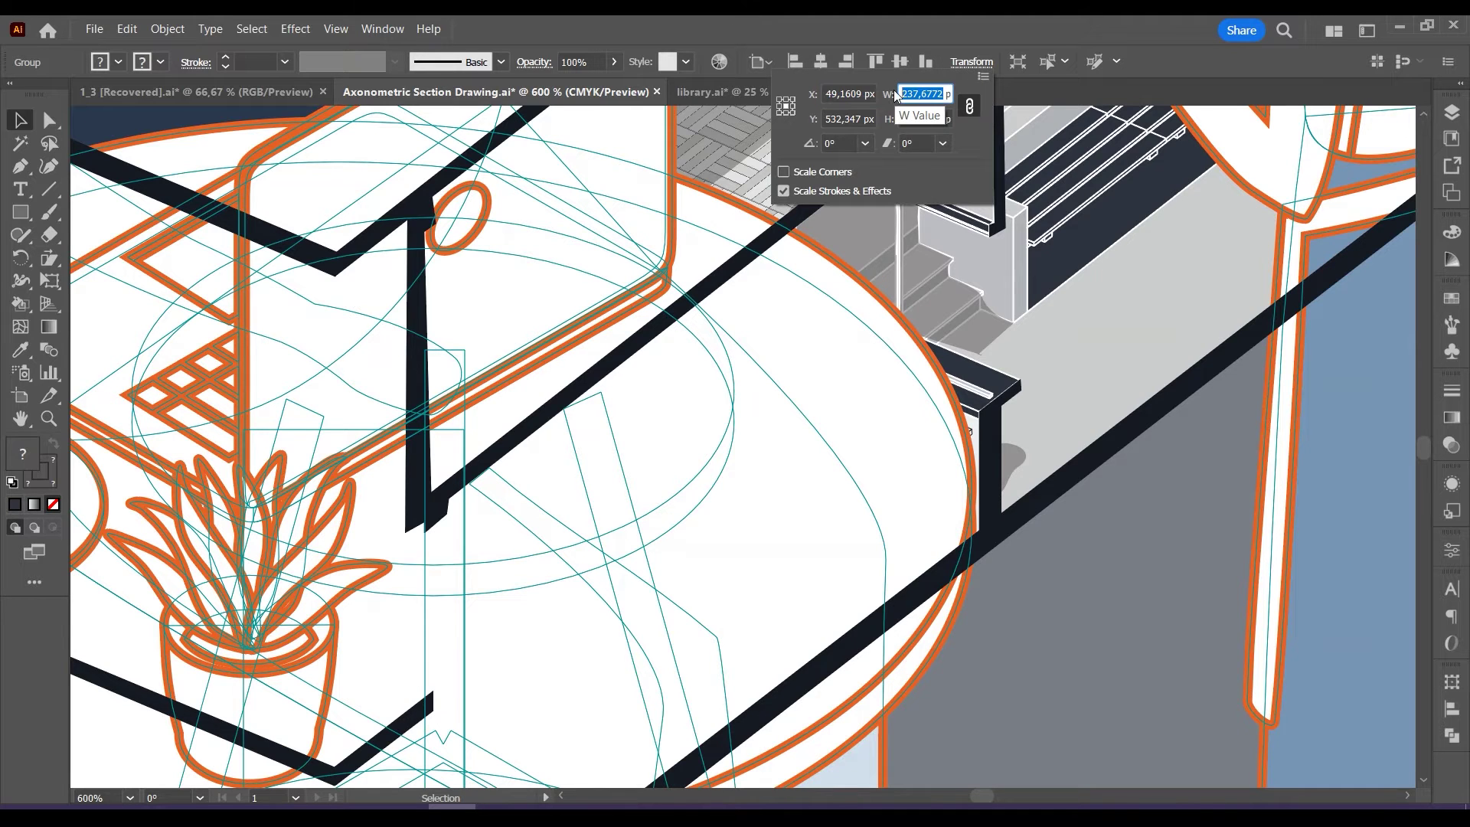
key("Return")
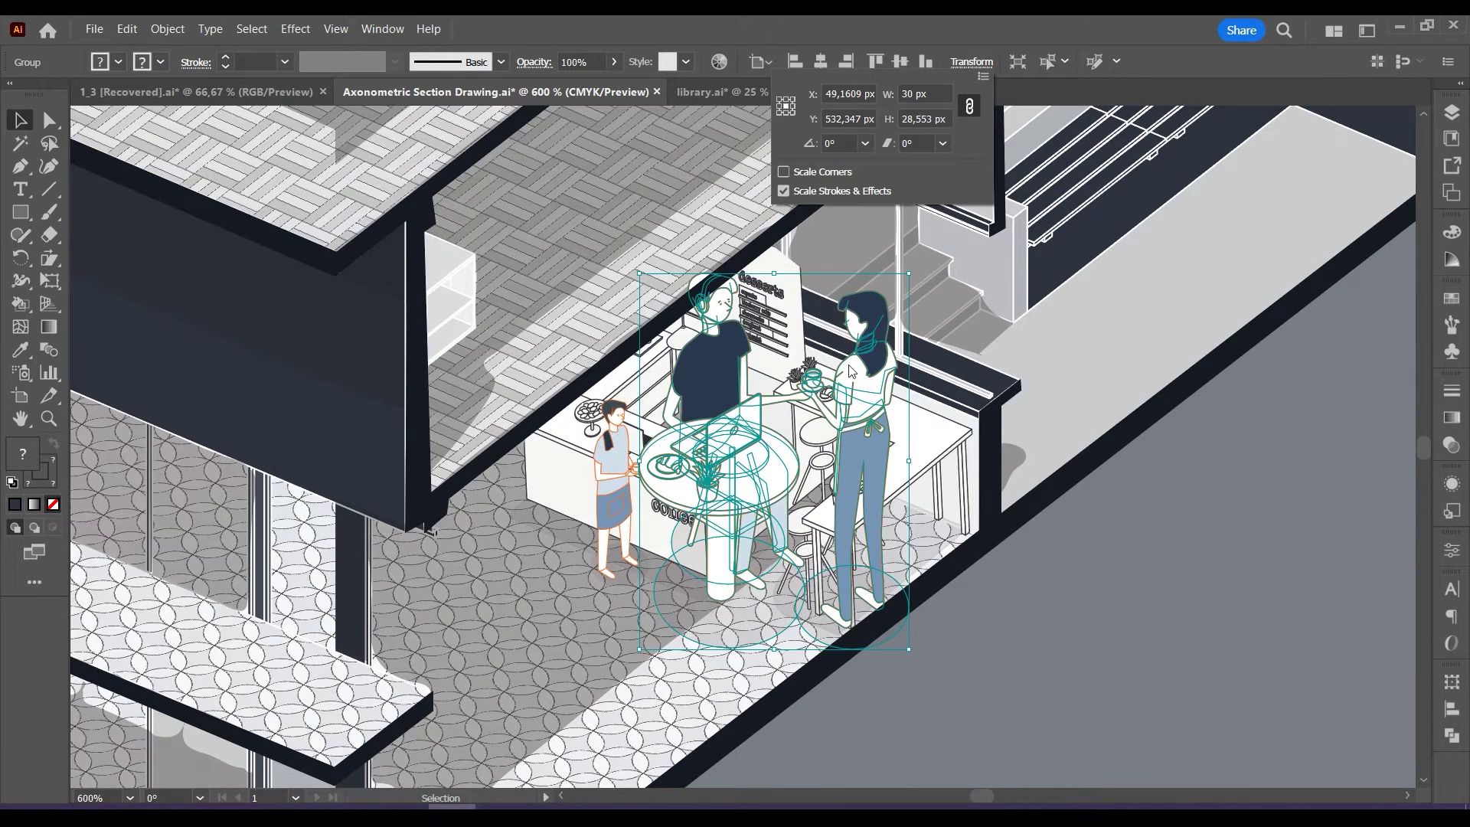
left_click(915, 279)
left_click_drag(909, 274, 549, 564)
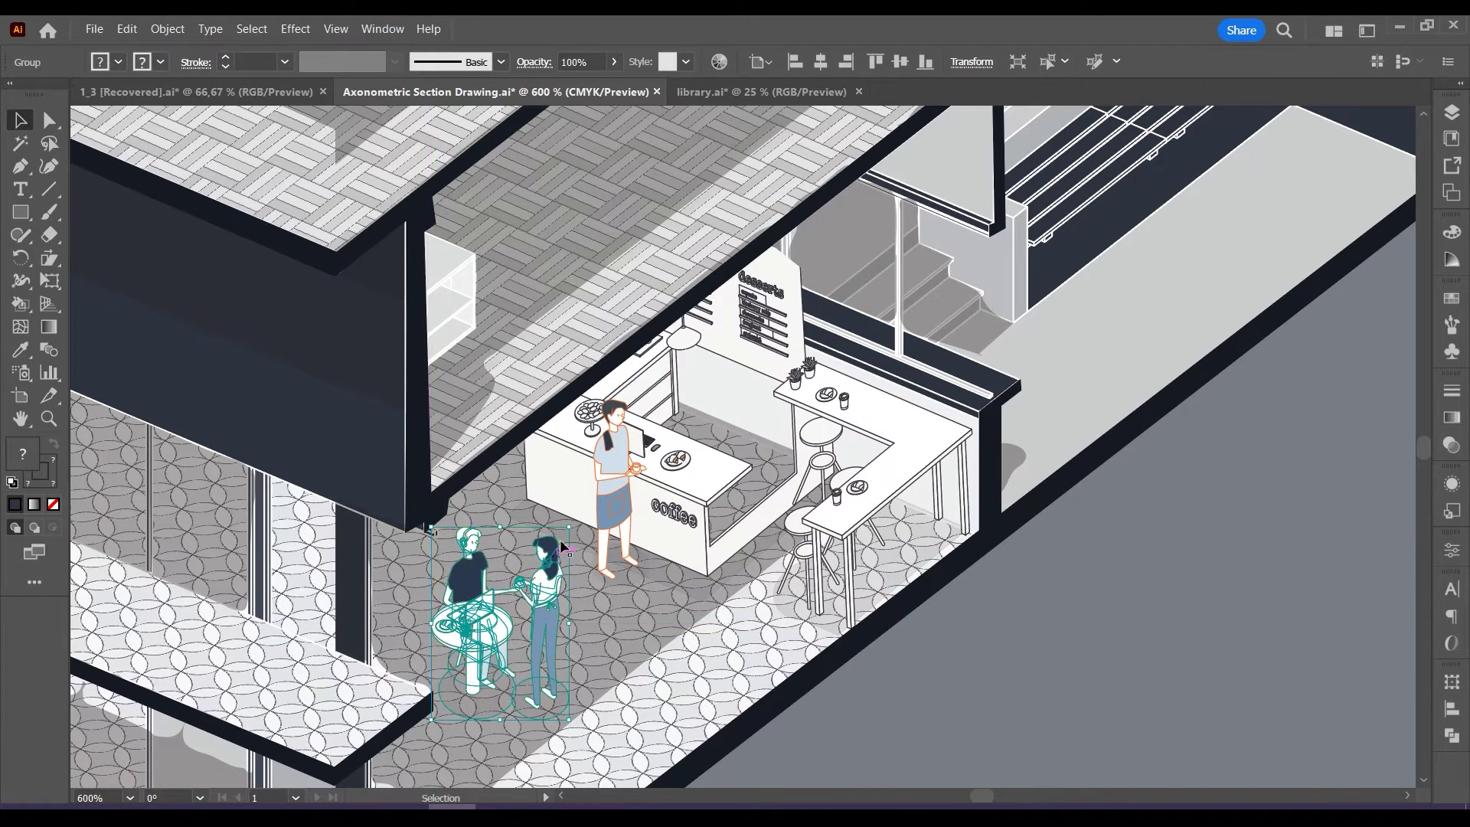
Copy the lounge chairs with cube side tables from library.ai and paste them into the Axonometric Section Drawing.
left_click(701, 90)
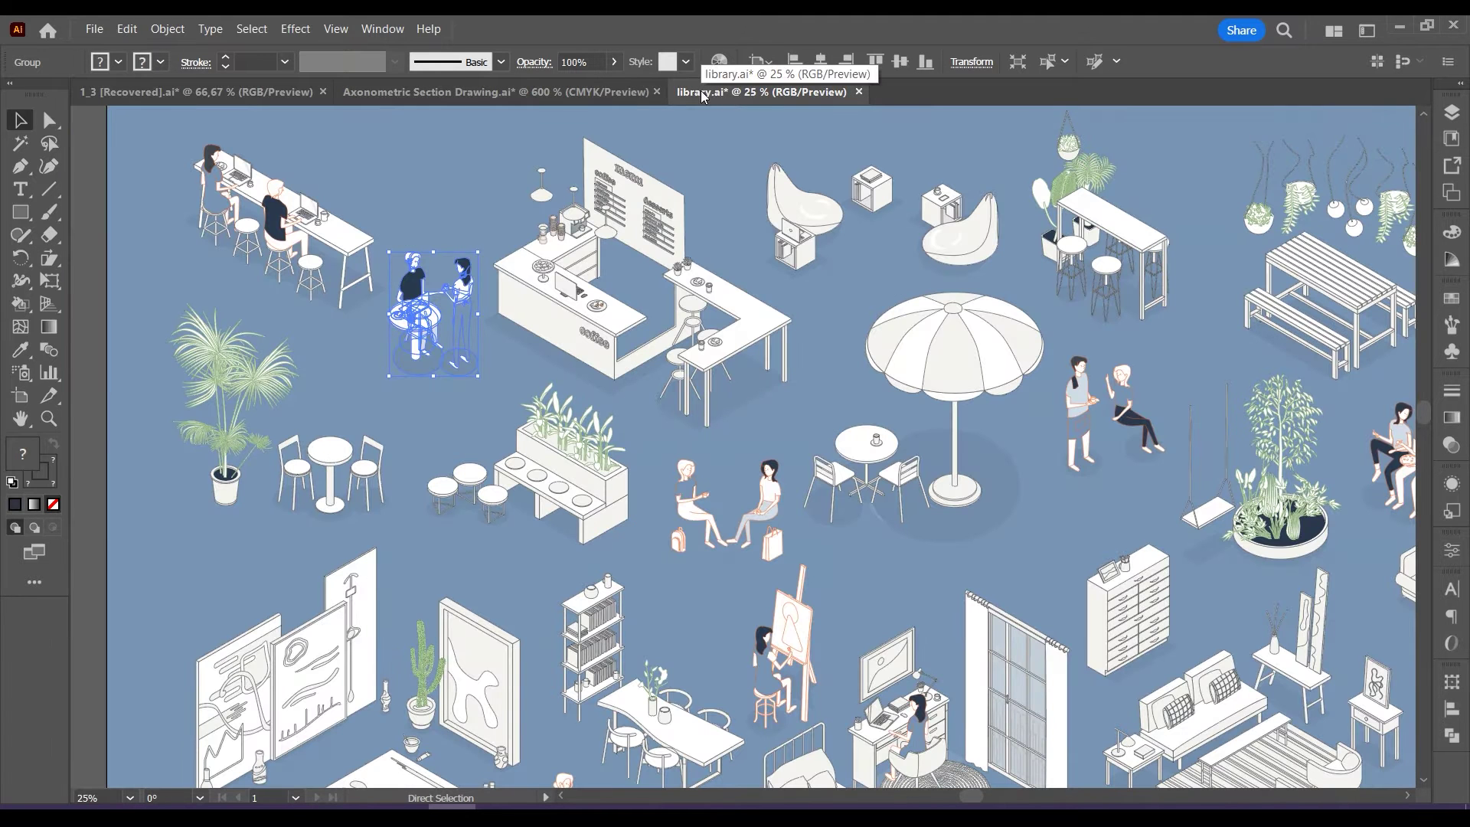
left_click_drag(681, 150, 826, 201)
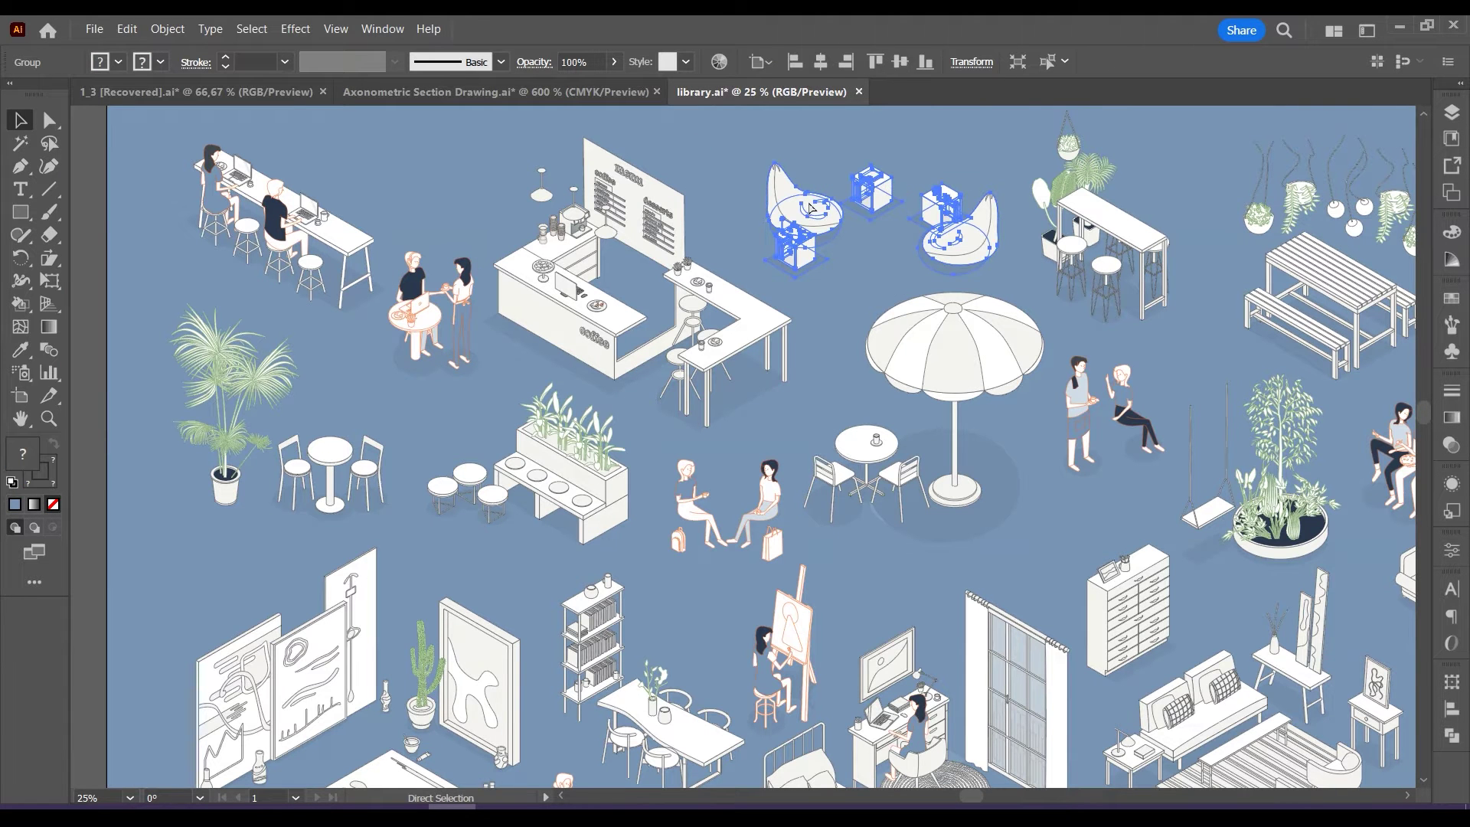
left_click(393, 94)
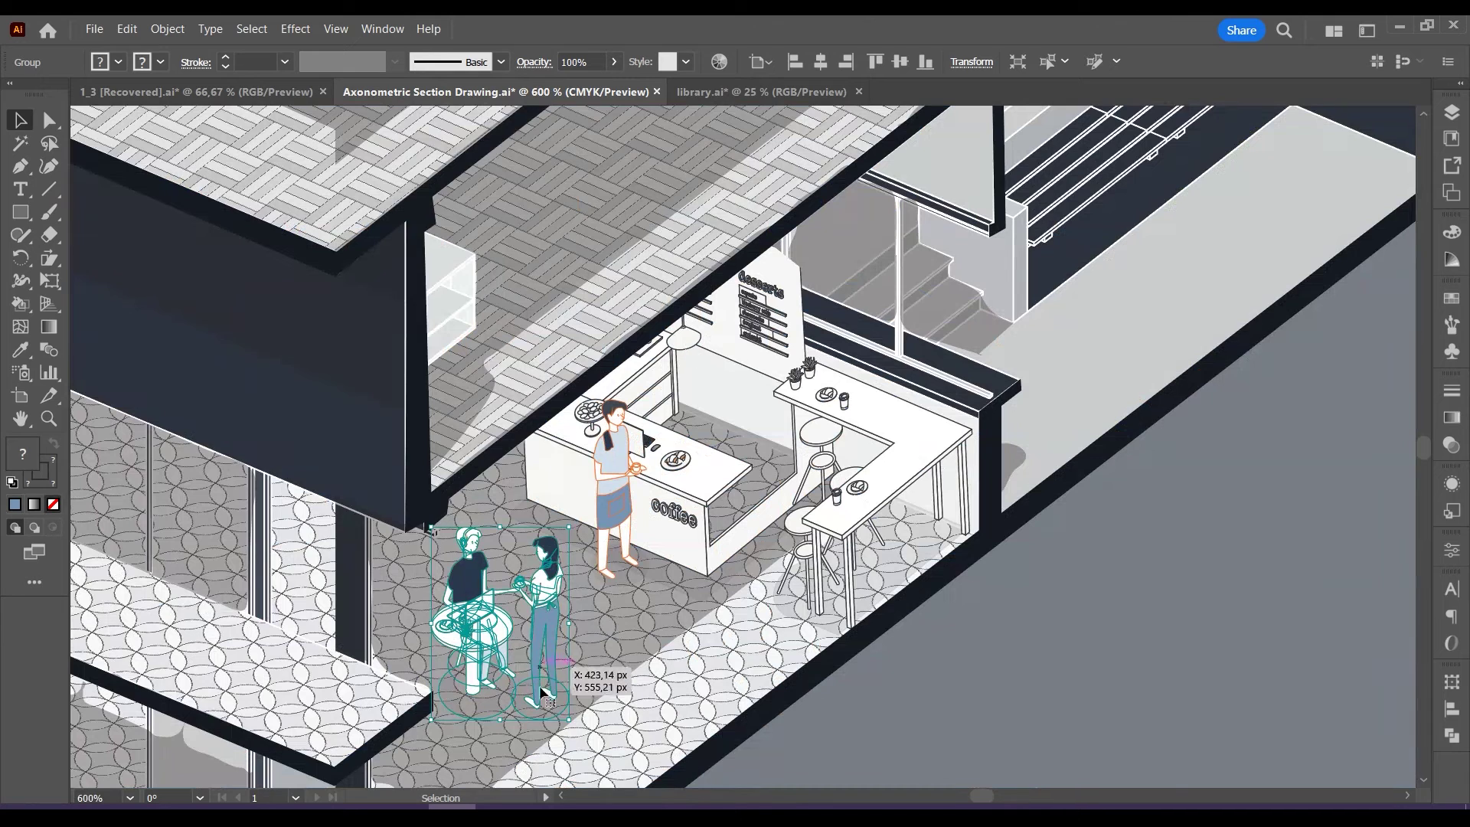
left_click(633, 707)
scroll(640, 641, "down", 4)
scroll(893, 568, "down", 1)
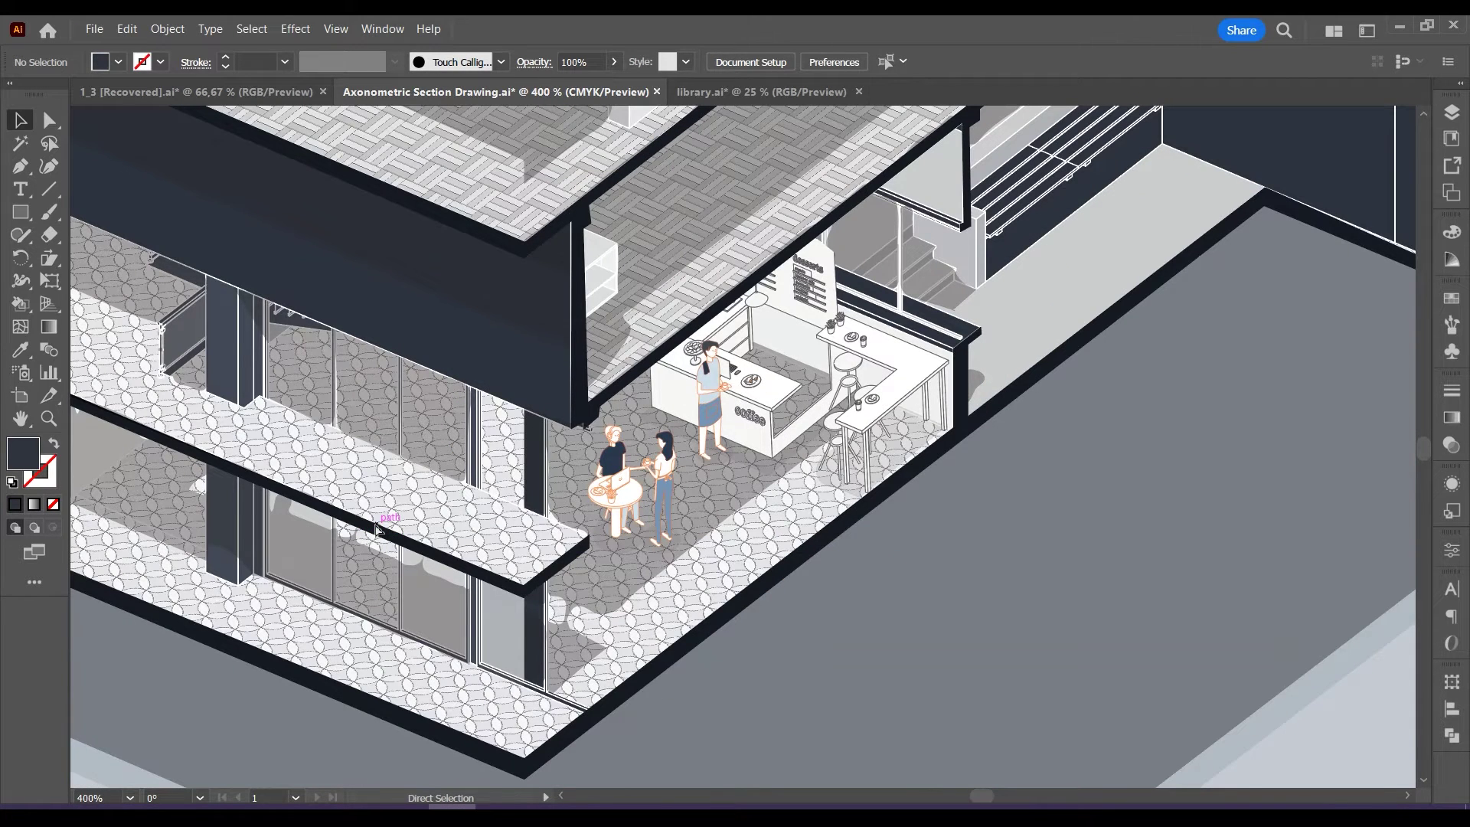
key("v")
left_click(482, 518)
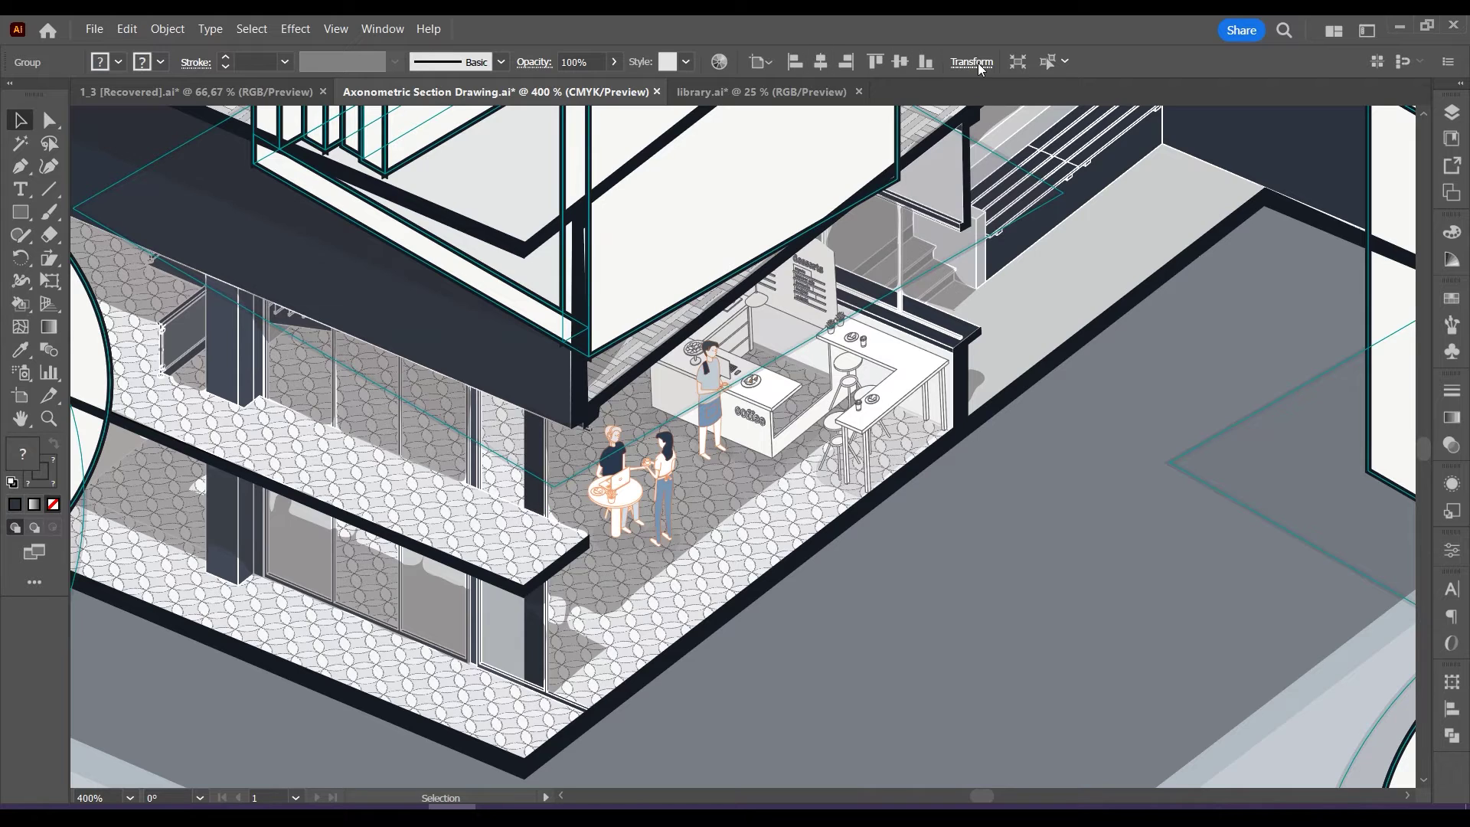
Scale the lounge chair group proportionally to a width of 50 px, shrink it slightly, and move it to the terrace's front corner.
left_click(972, 62)
left_click(939, 89)
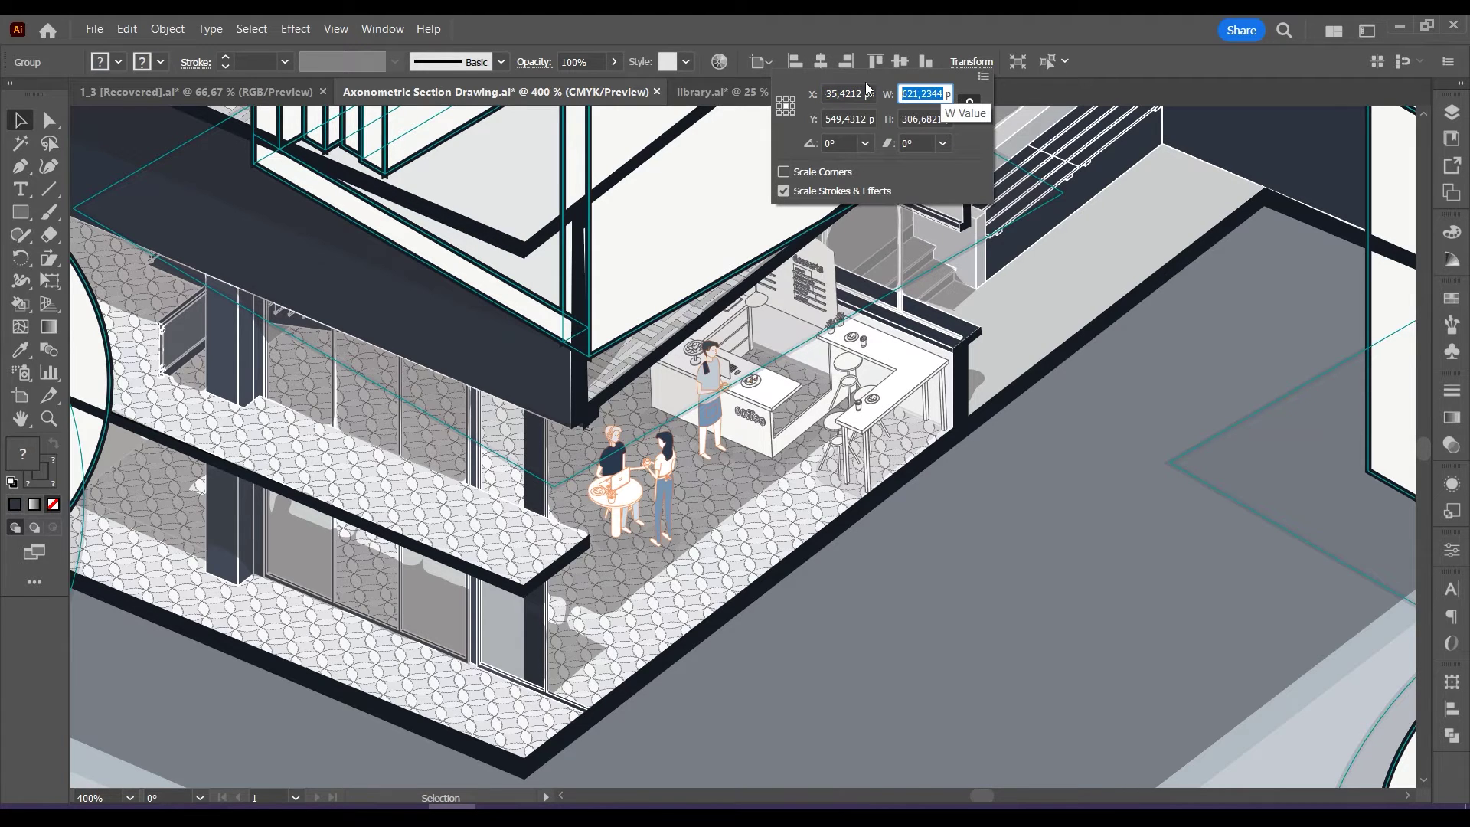
type("50")
key("Return")
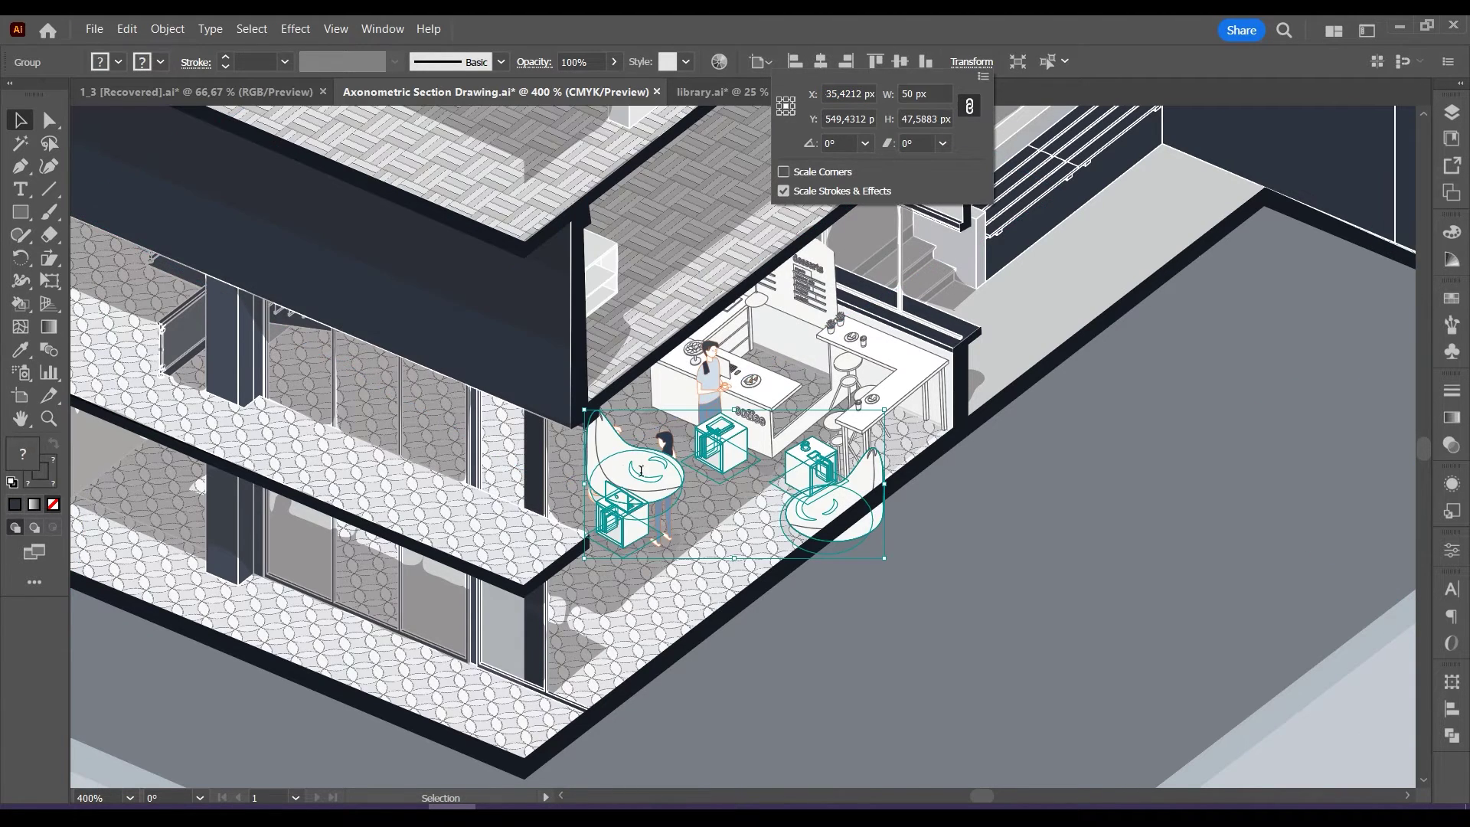
left_click_drag(884, 422, 596, 642)
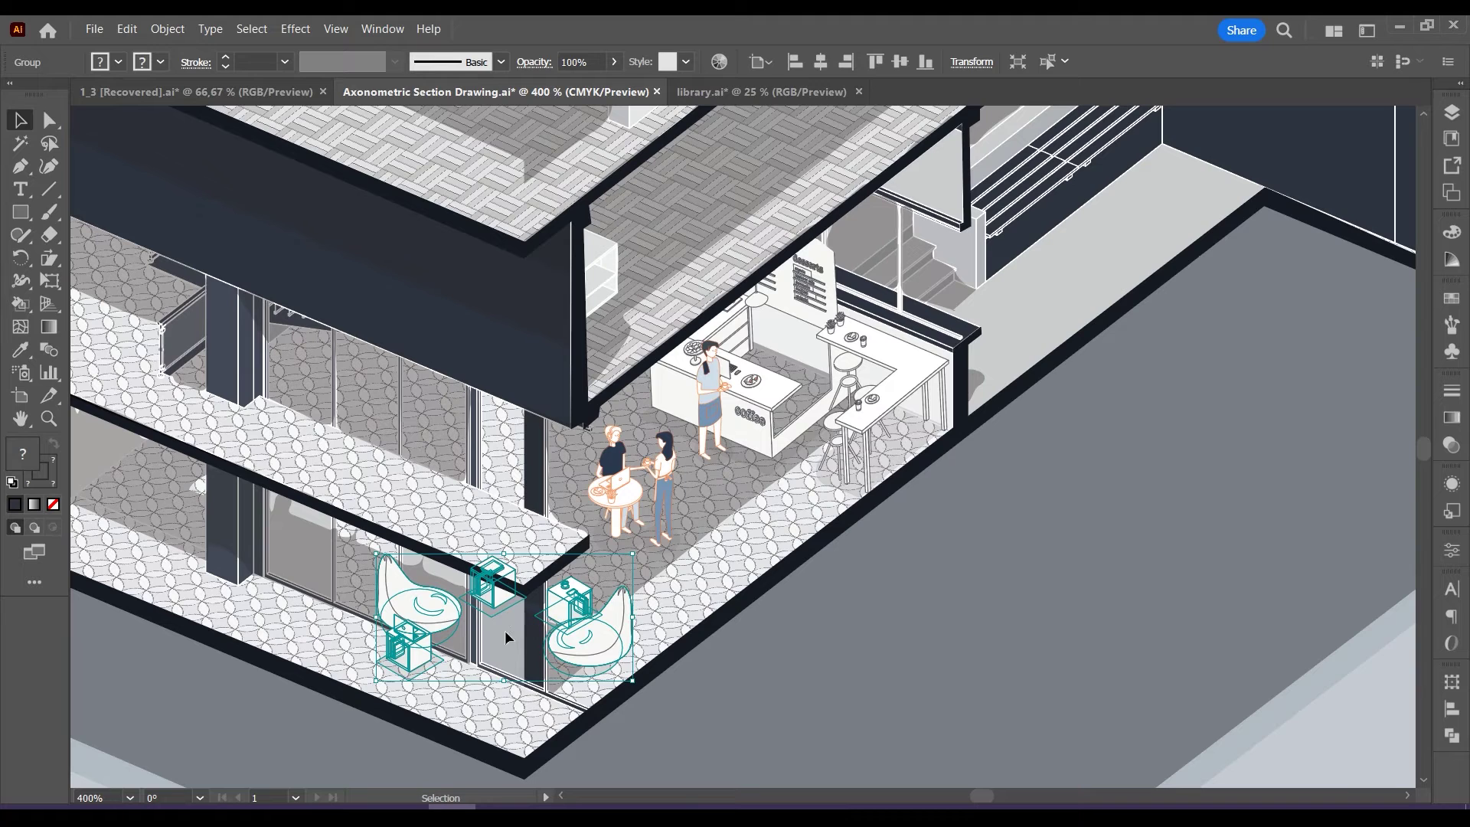
left_click_drag(590, 649, 589, 649)
Isolate the lounge chair group and move the rear chair with its two cube tables closer to the terrace corner.
double_click(447, 597)
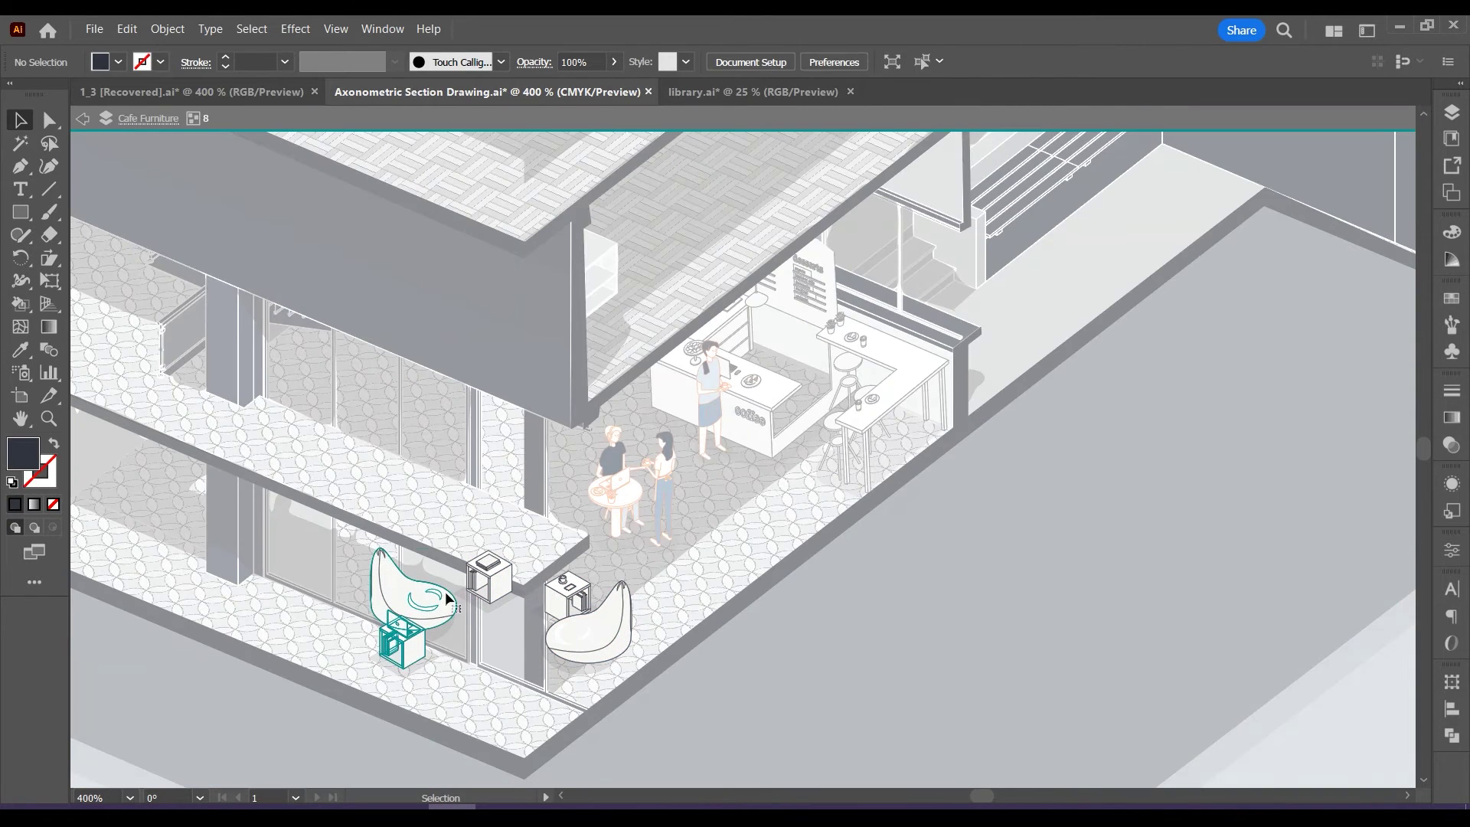
left_click_drag(446, 597, 516, 574)
left_click(506, 620)
left_click(493, 631)
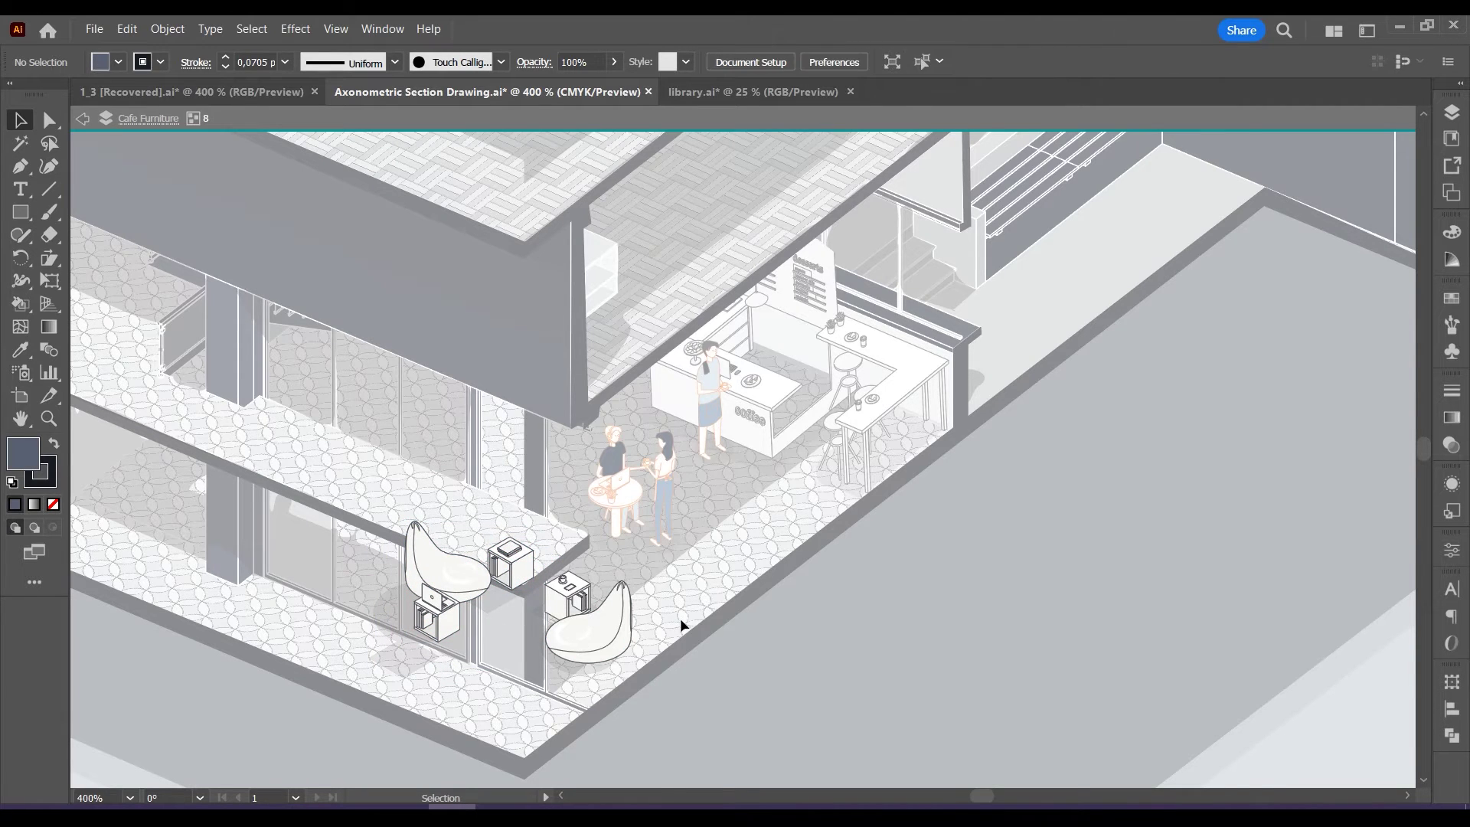
double_click(680, 613)
Draw a Pen outline around the lounge furniture areas that stay visible behind the window and below the floor slab edge.
scroll(418, 689, "up", 2)
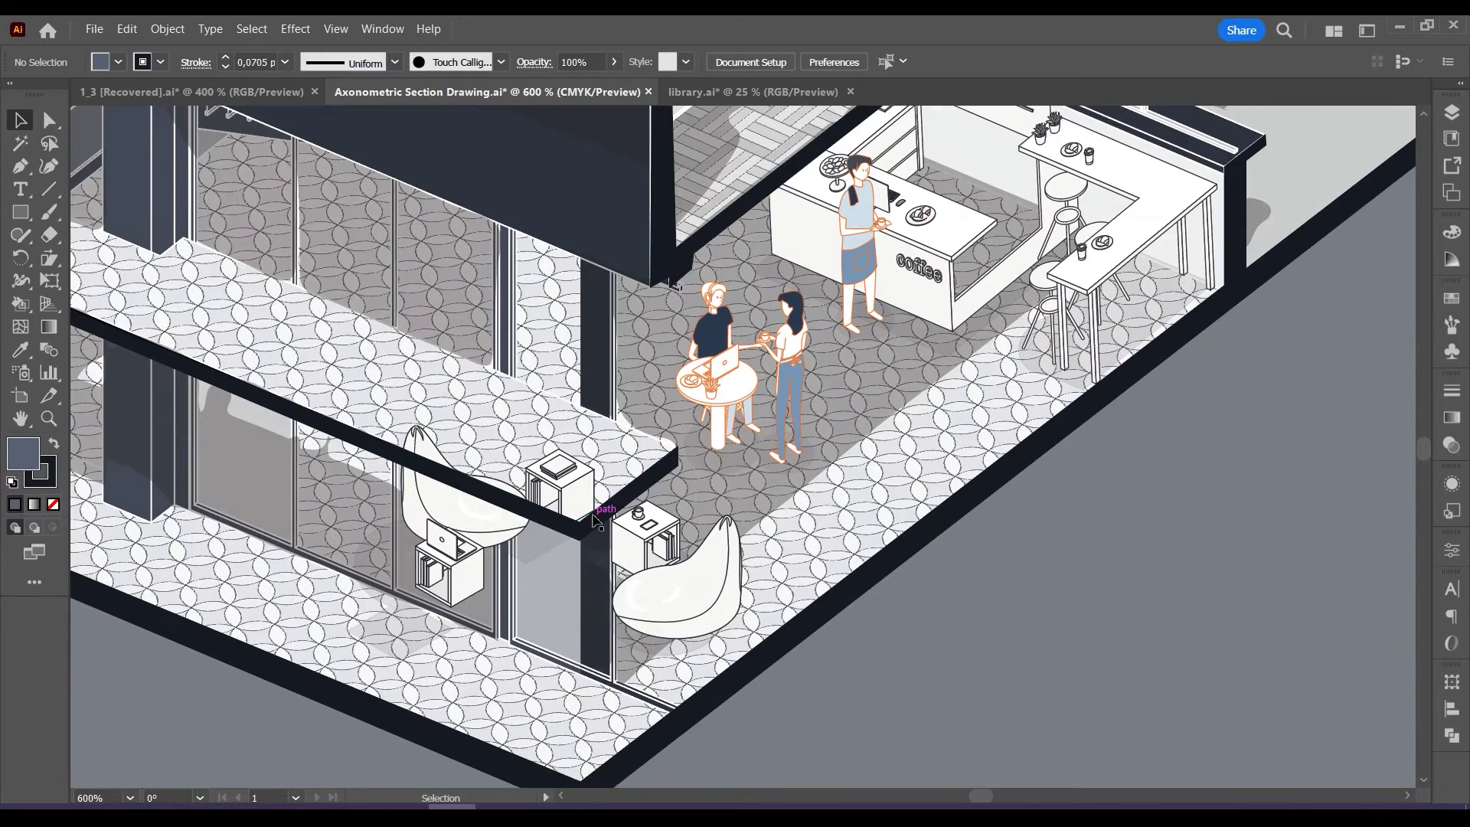
left_click(21, 217)
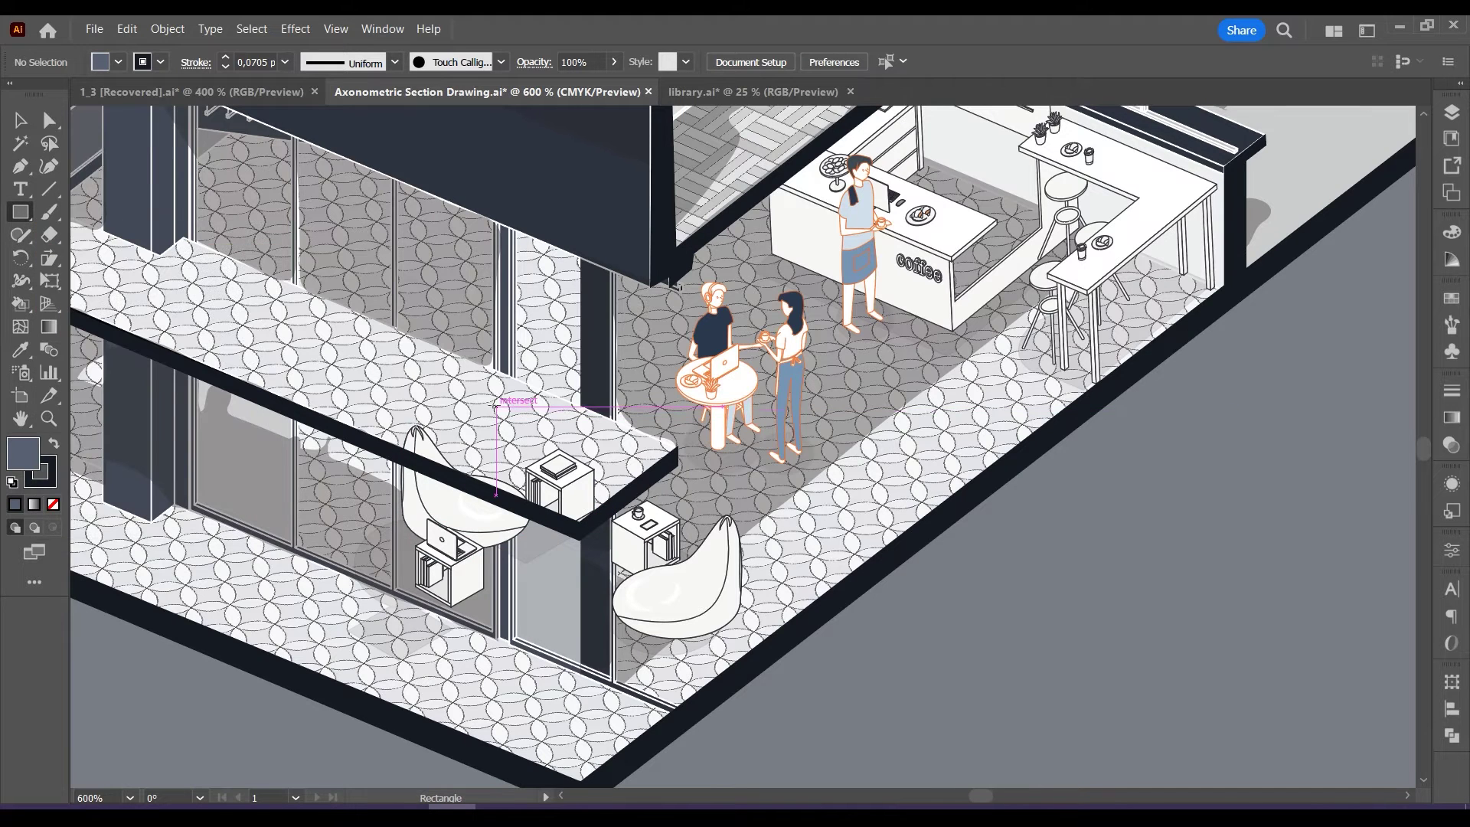
key("p")
left_click(400, 463)
left_click_drag(408, 599, 409, 599)
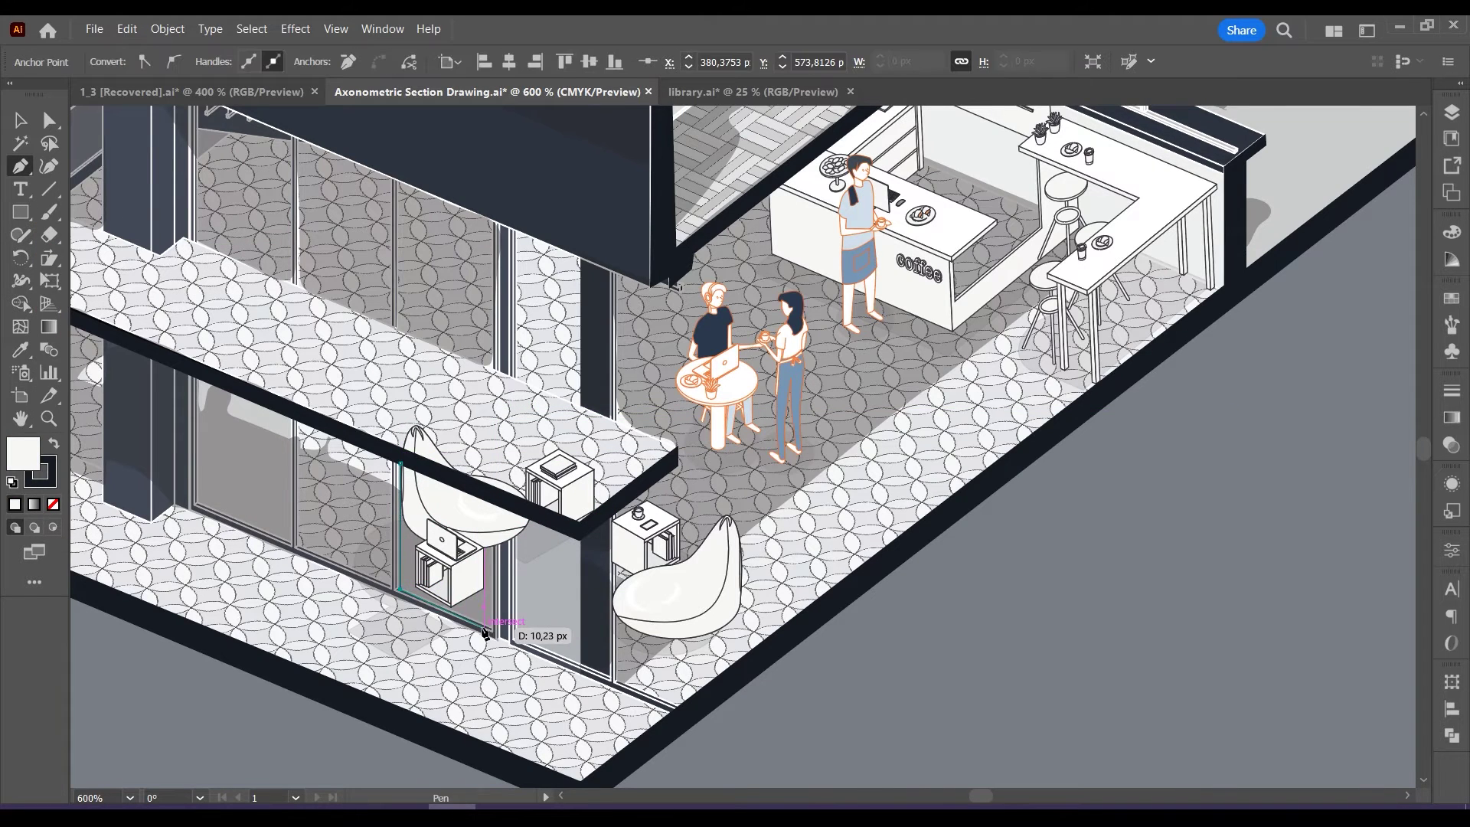
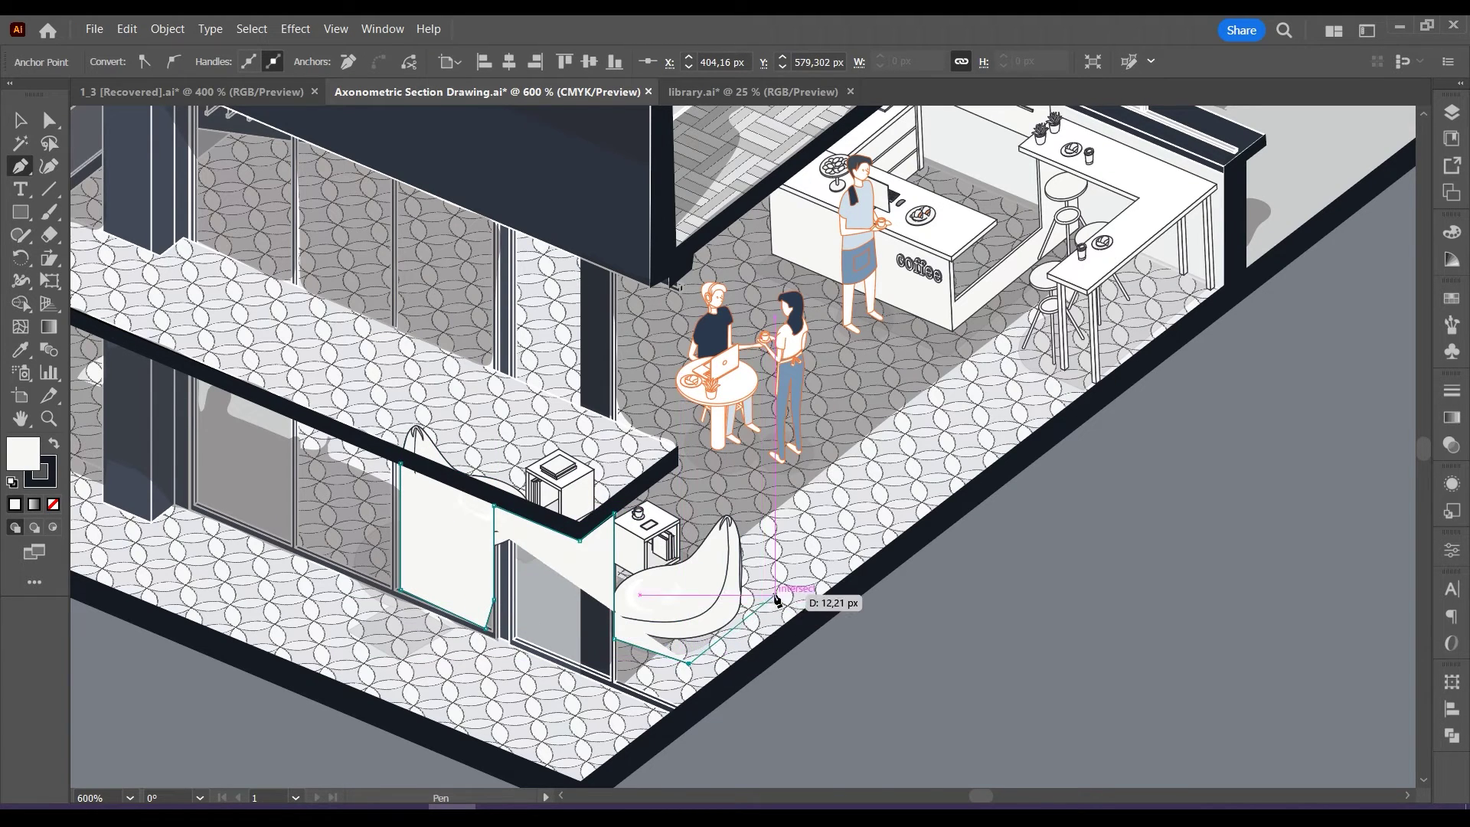
left_click(764, 598)
left_click(739, 508)
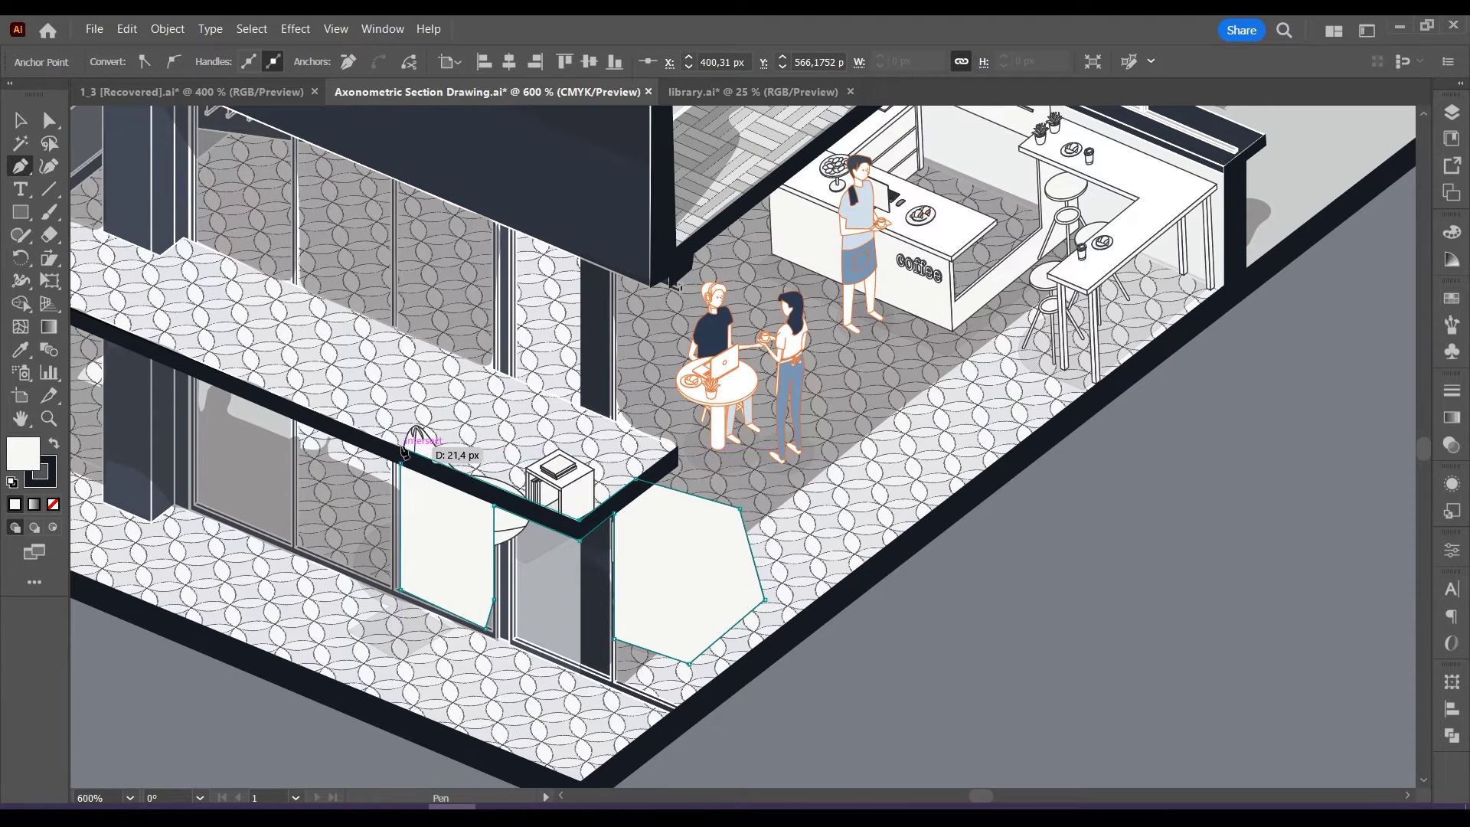
Make a clipping mask from the Pen outline and the lounge chair group.
left_click(13, 125)
left_click(417, 434, "shift")
right_click(419, 446)
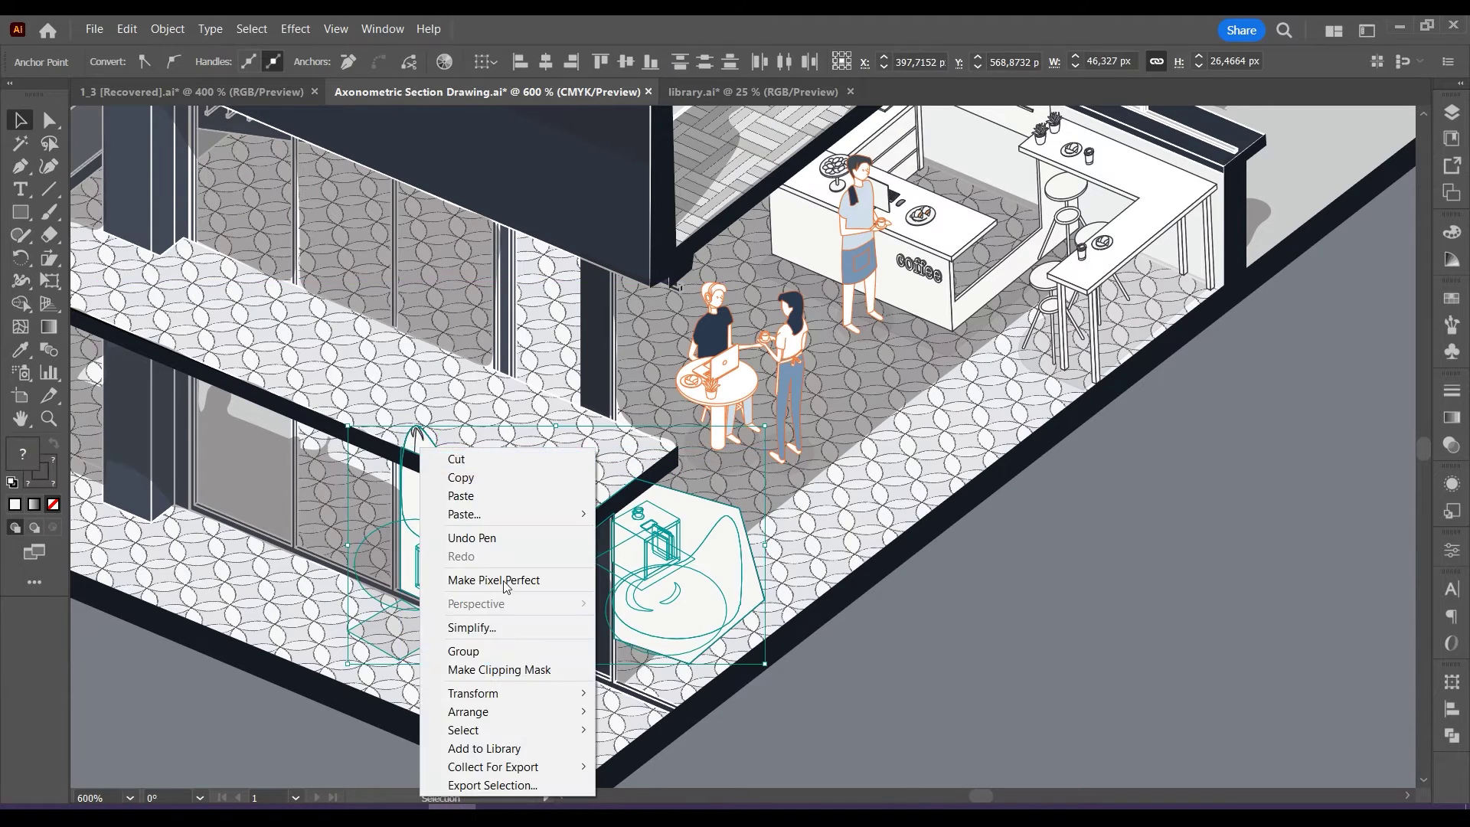
left_click(517, 667)
left_click(994, 659)
Copy the planter bench with three round stools from library.ai and paste it into the Axonometric Section Drawing.
left_click(753, 92)
mouse_move(962, 796)
left_mouse_down()
mouse_move(1076, 793)
mouse_move(958, 782)
mouse_move(966, 794)
left_mouse_up()
left_click(541, 471)
key("ctrl+c")
left_click(440, 96)
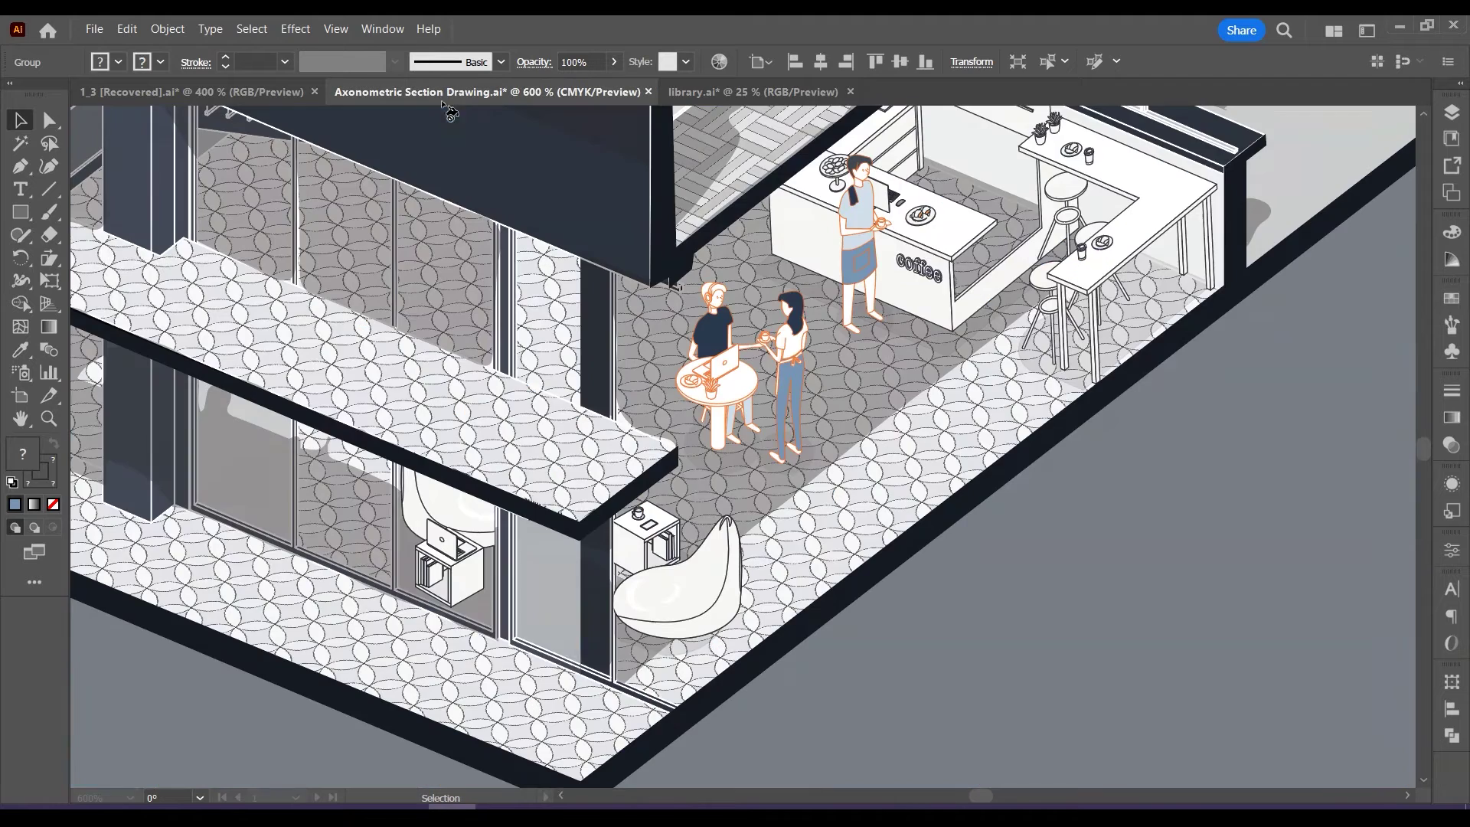
key("ctrl+v")
Scale the planter bench group proportionally to a width of 20 px, enlarge it slightly, and place it at the terrace's front corner.
left_click(981, 61)
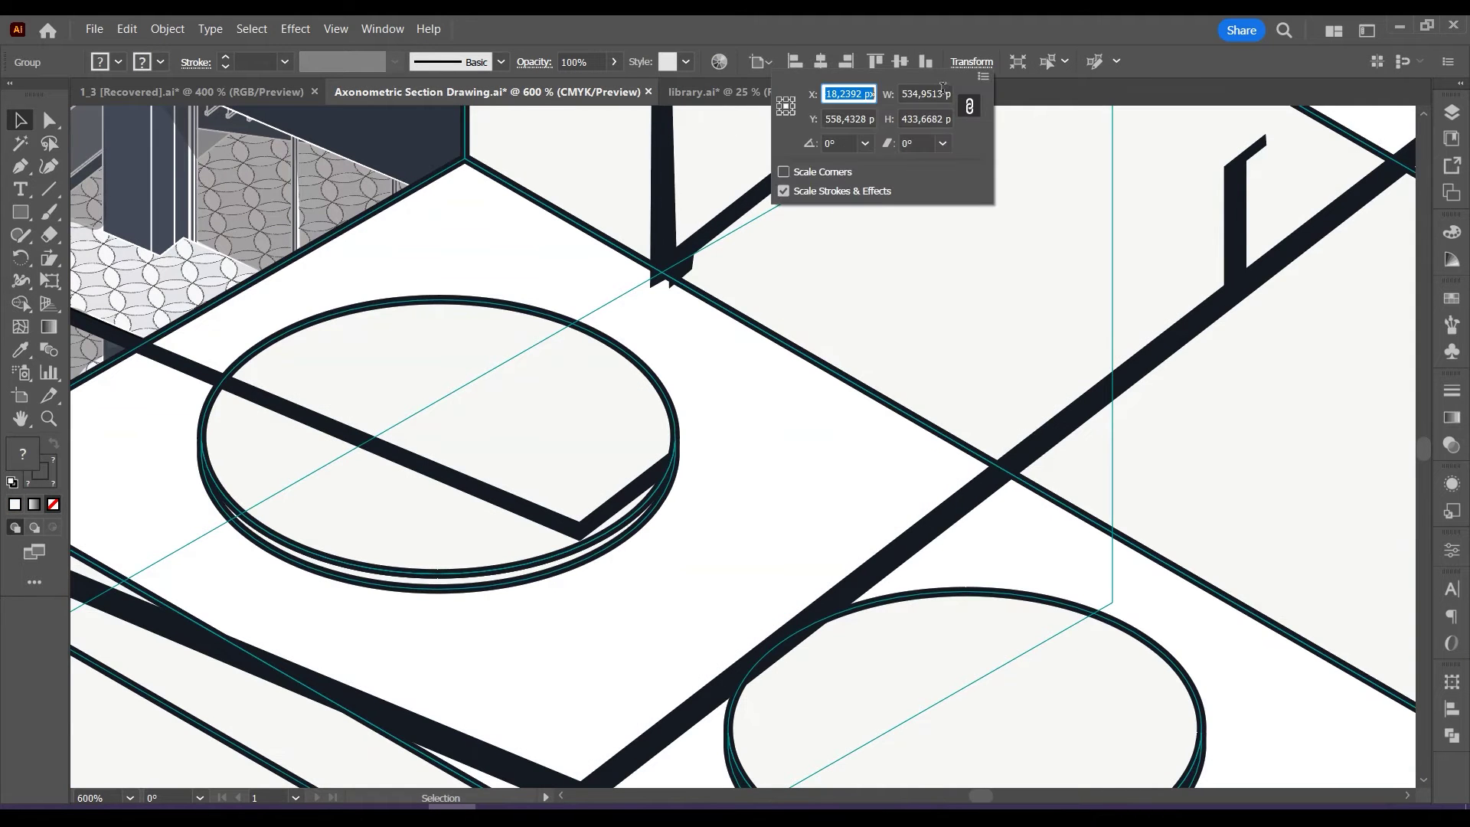
key("Return")
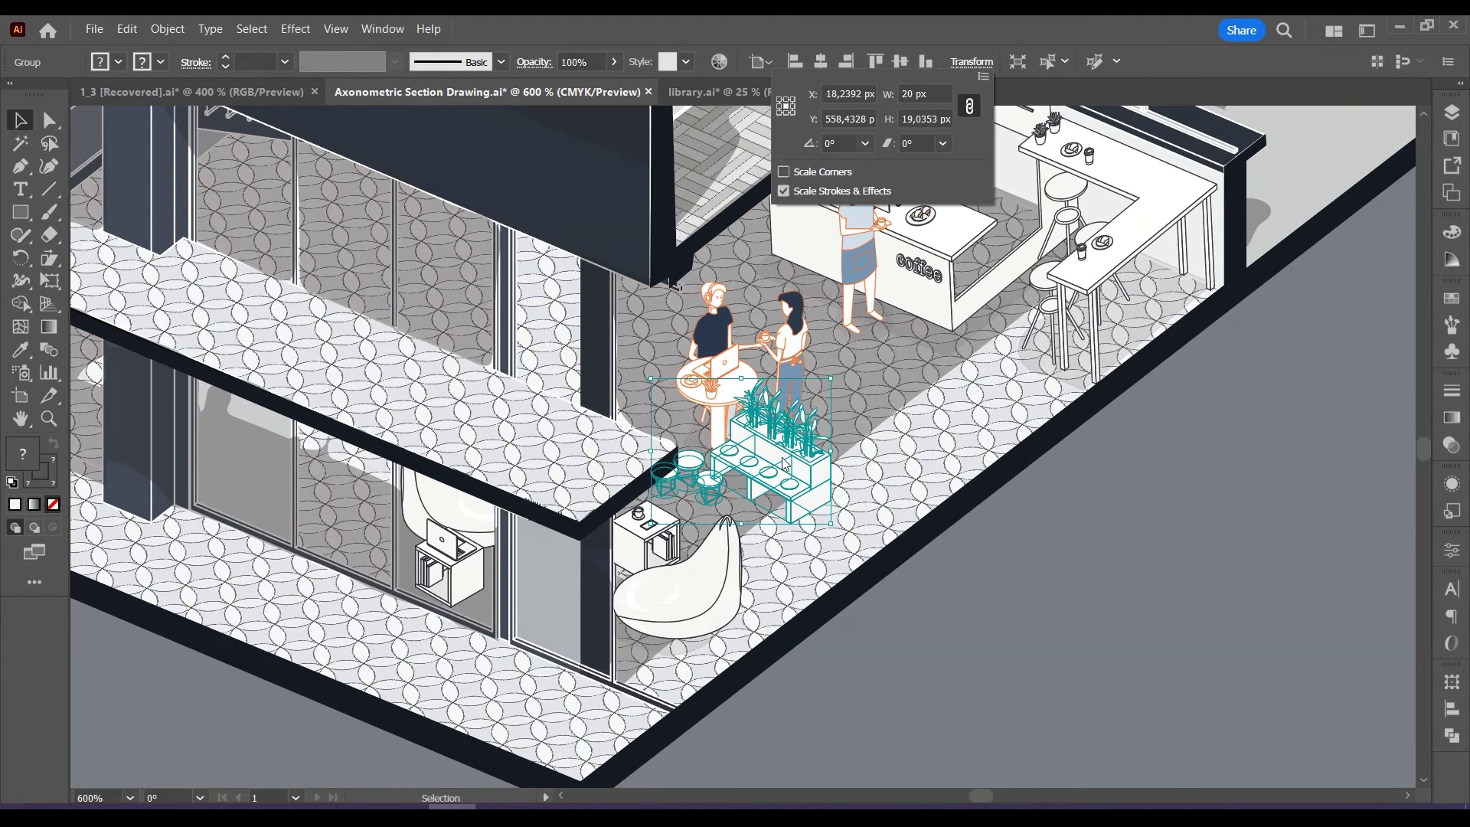
left_click_drag(800, 442, 507, 591)
left_click_drag(537, 539, 635, 389)
left_click_drag(581, 584, 572, 622)
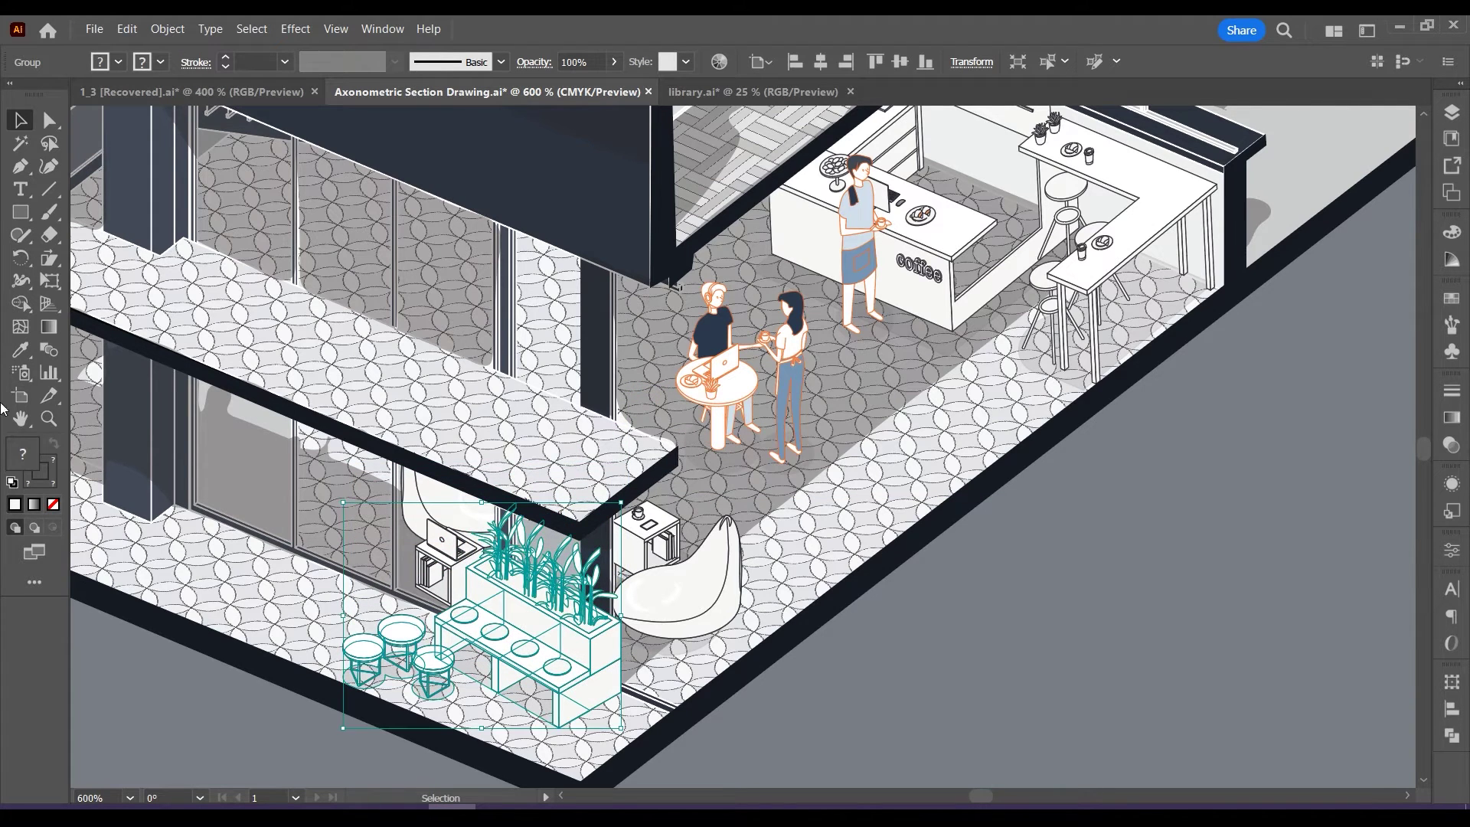
Shear the planter bench group to follow the slope of the terrace edge.
left_click(51, 260)
left_click_drag(622, 689, 561, 675)
left_click(20, 120)
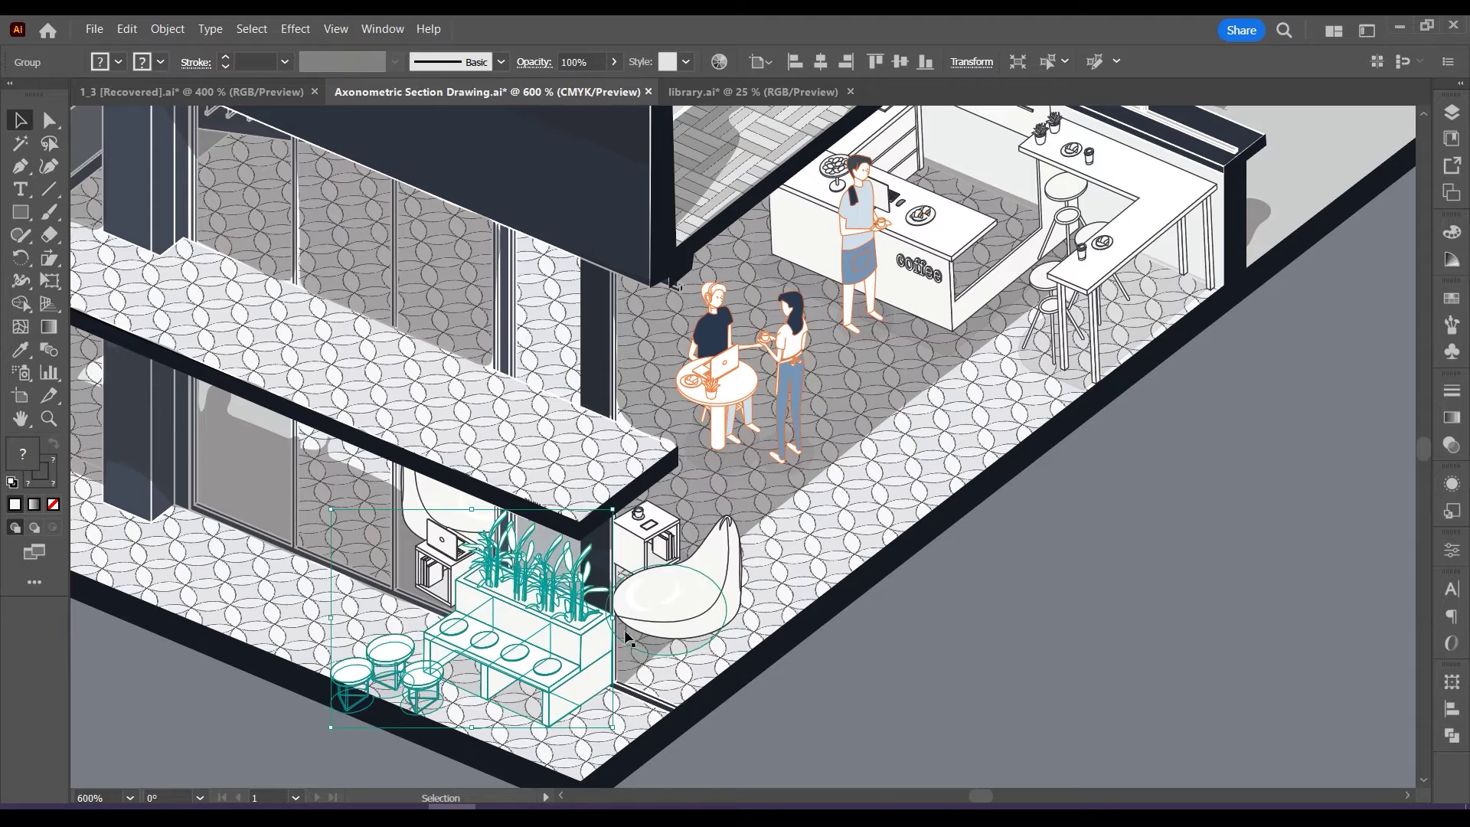
Inside the planter bench group, move the stools up off the terrace edge and bring the bench to the front.
double_click(427, 665)
left_click_drag(428, 664, 430, 647)
right_click(535, 643)
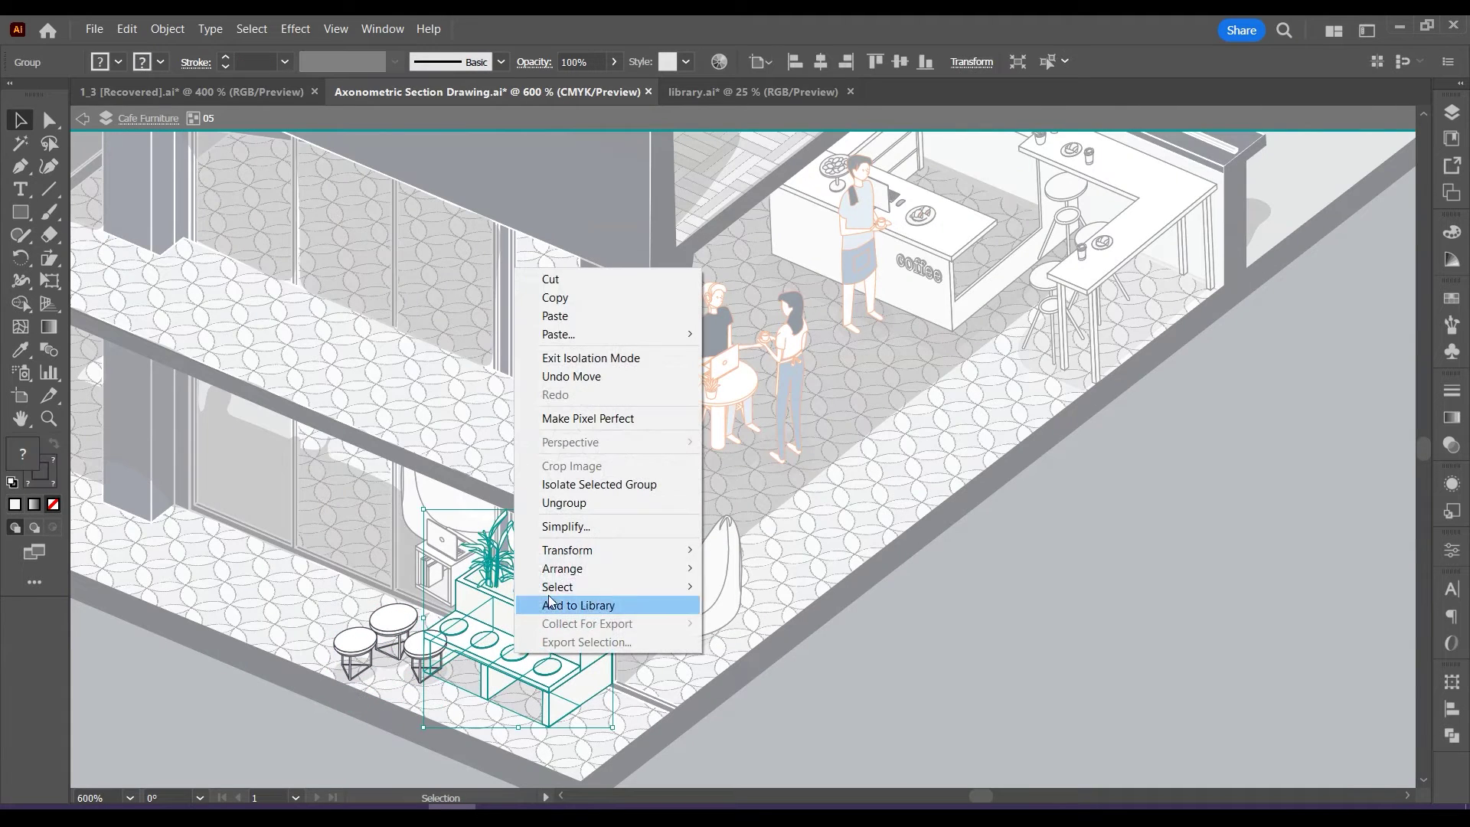
mouse_move(607, 565)
left_click(747, 561)
left_click(670, 608)
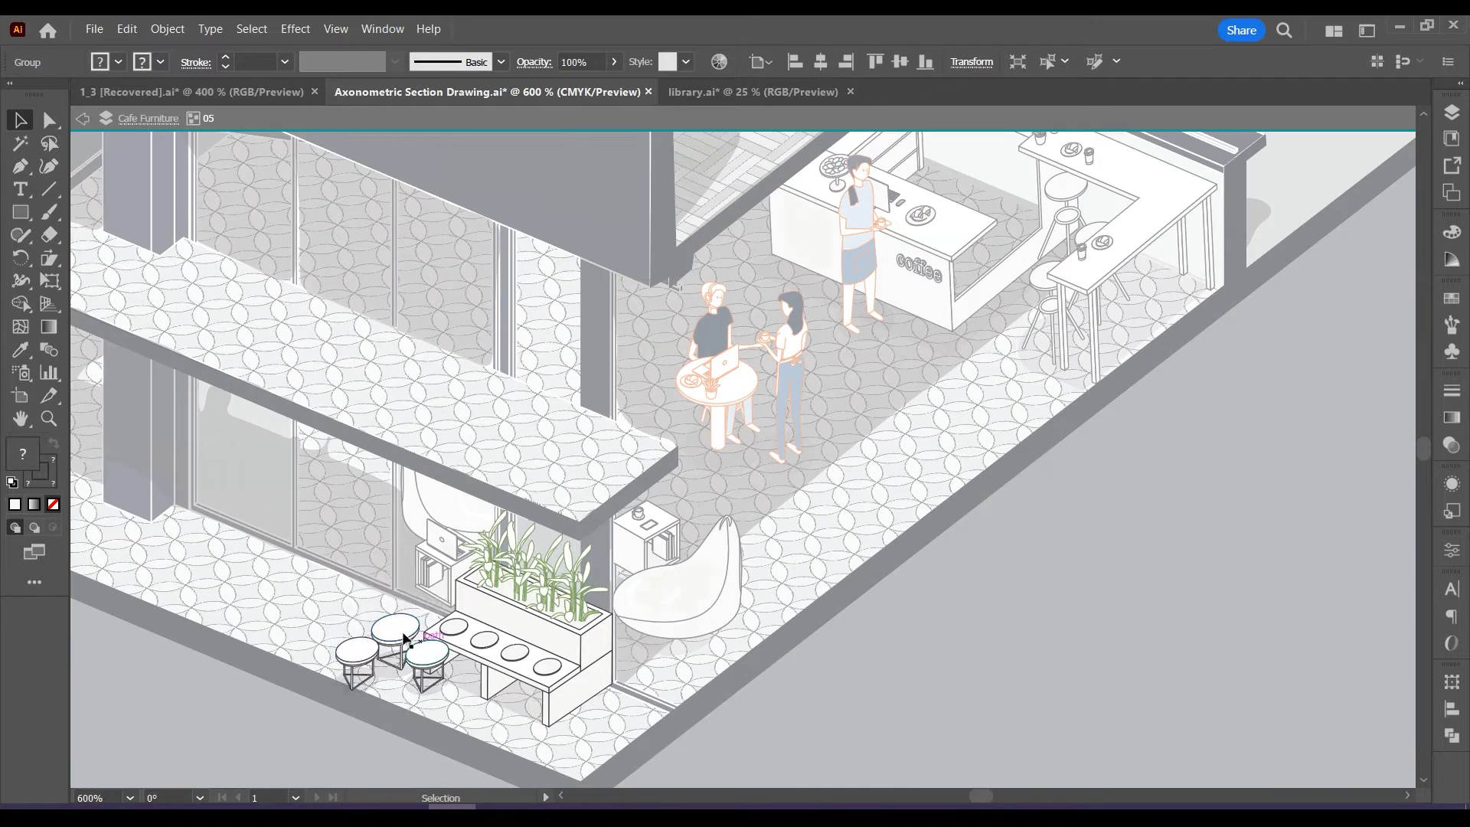
Shear the three stools, send them to the back, and position them partly behind the end of the bench.
left_click_drag(397, 618, 437, 640)
left_click(49, 258)
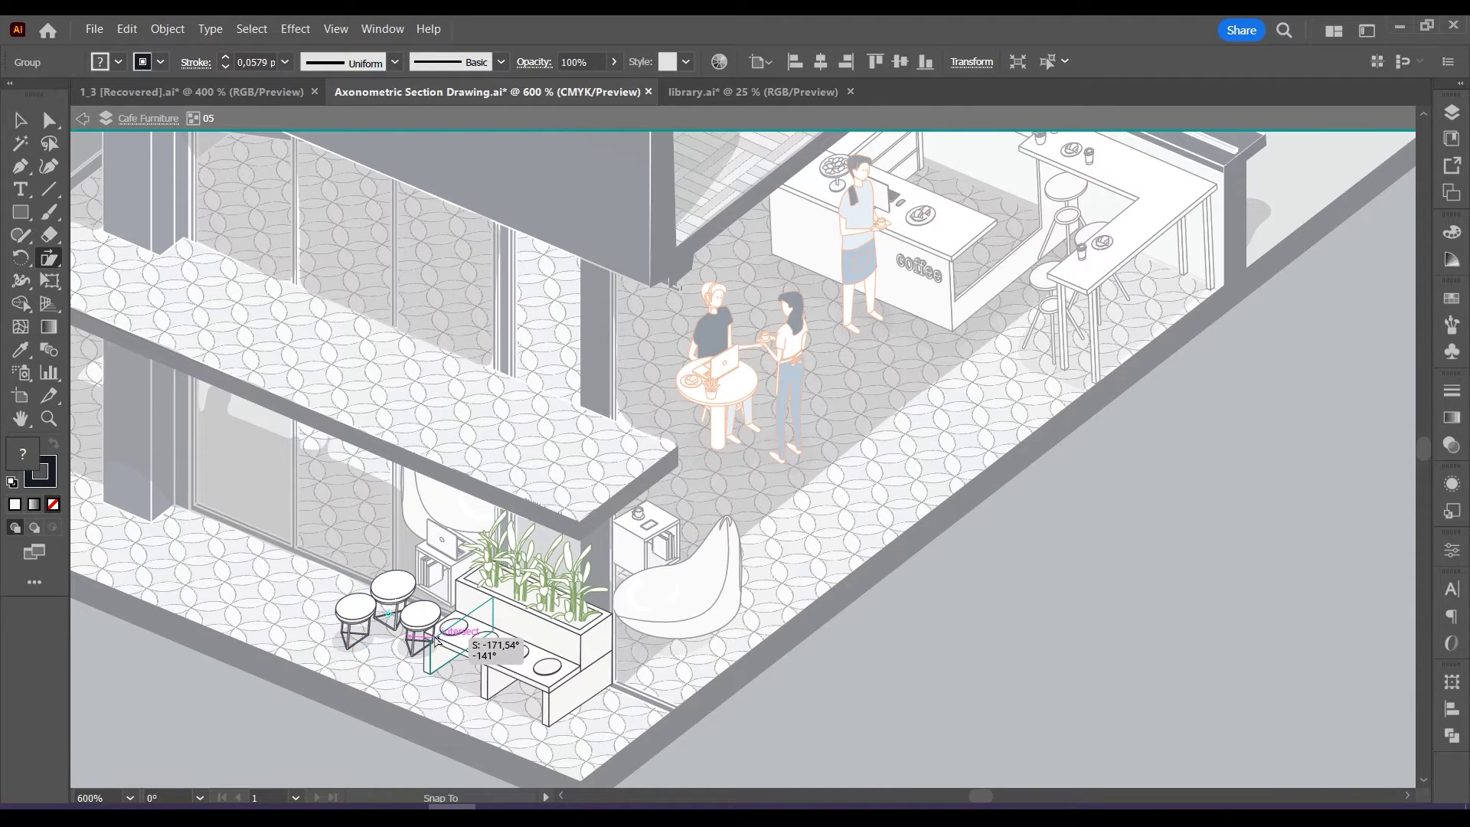
right_click(404, 617)
mouse_move(460, 525)
left_click(693, 578)
left_click_drag(426, 612, 437, 611)
left_click(617, 663)
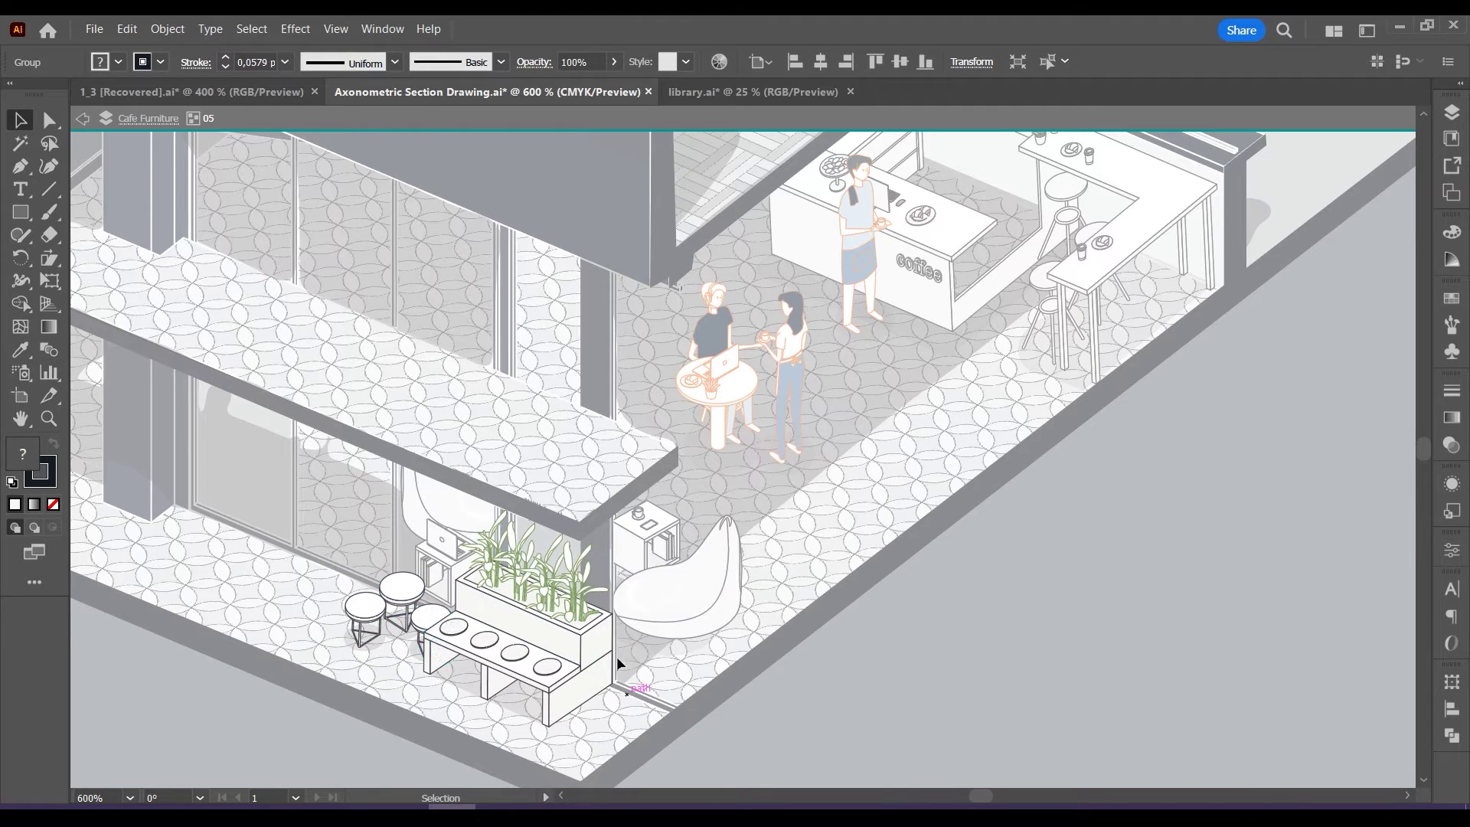
left_click(618, 663)
Leave isolation and set the stroke weight of the planter bench group to 0.1 pt.
double_click(287, 161)
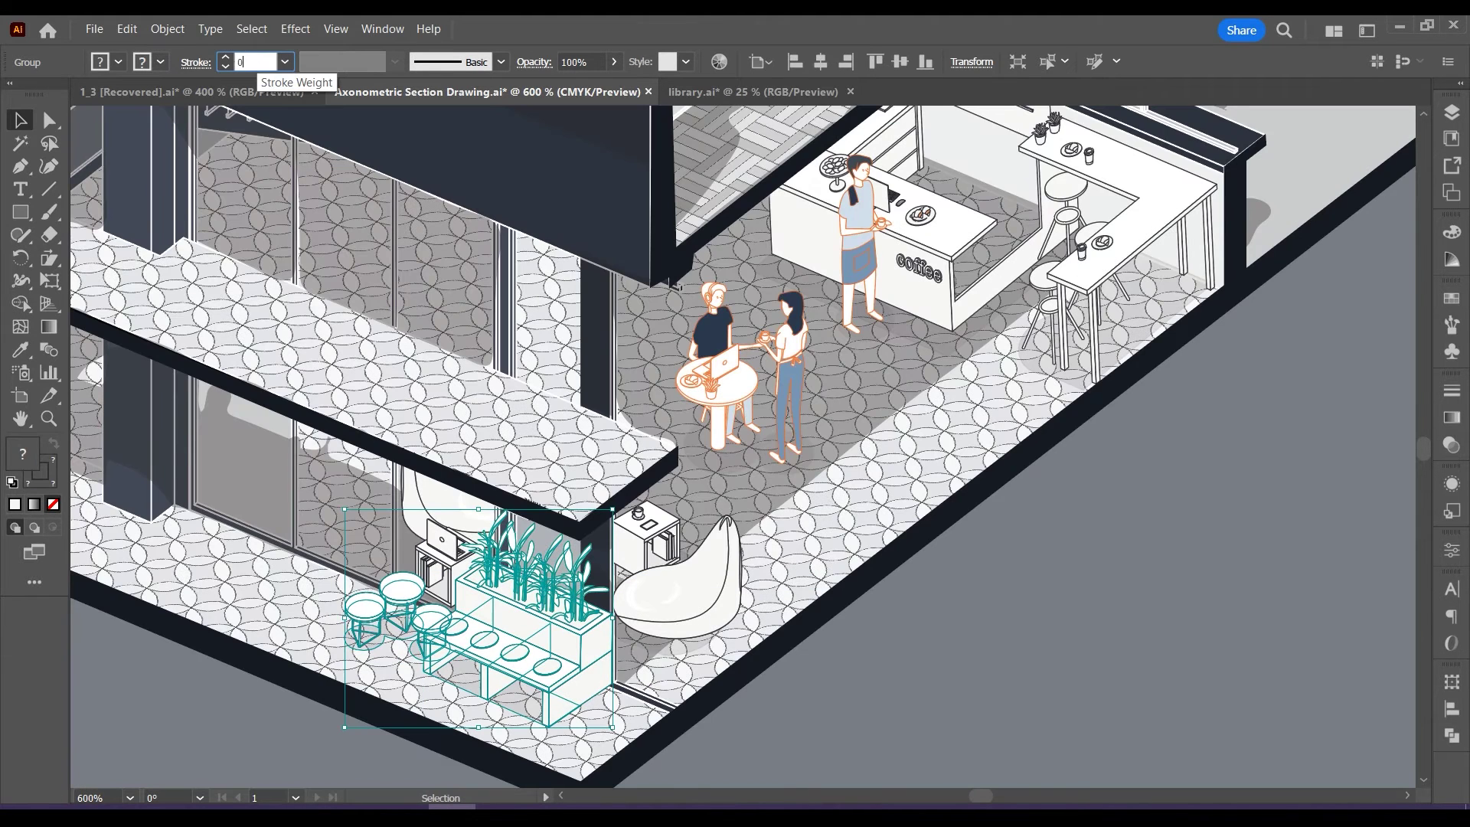
key("Return")
left_click(683, 586)
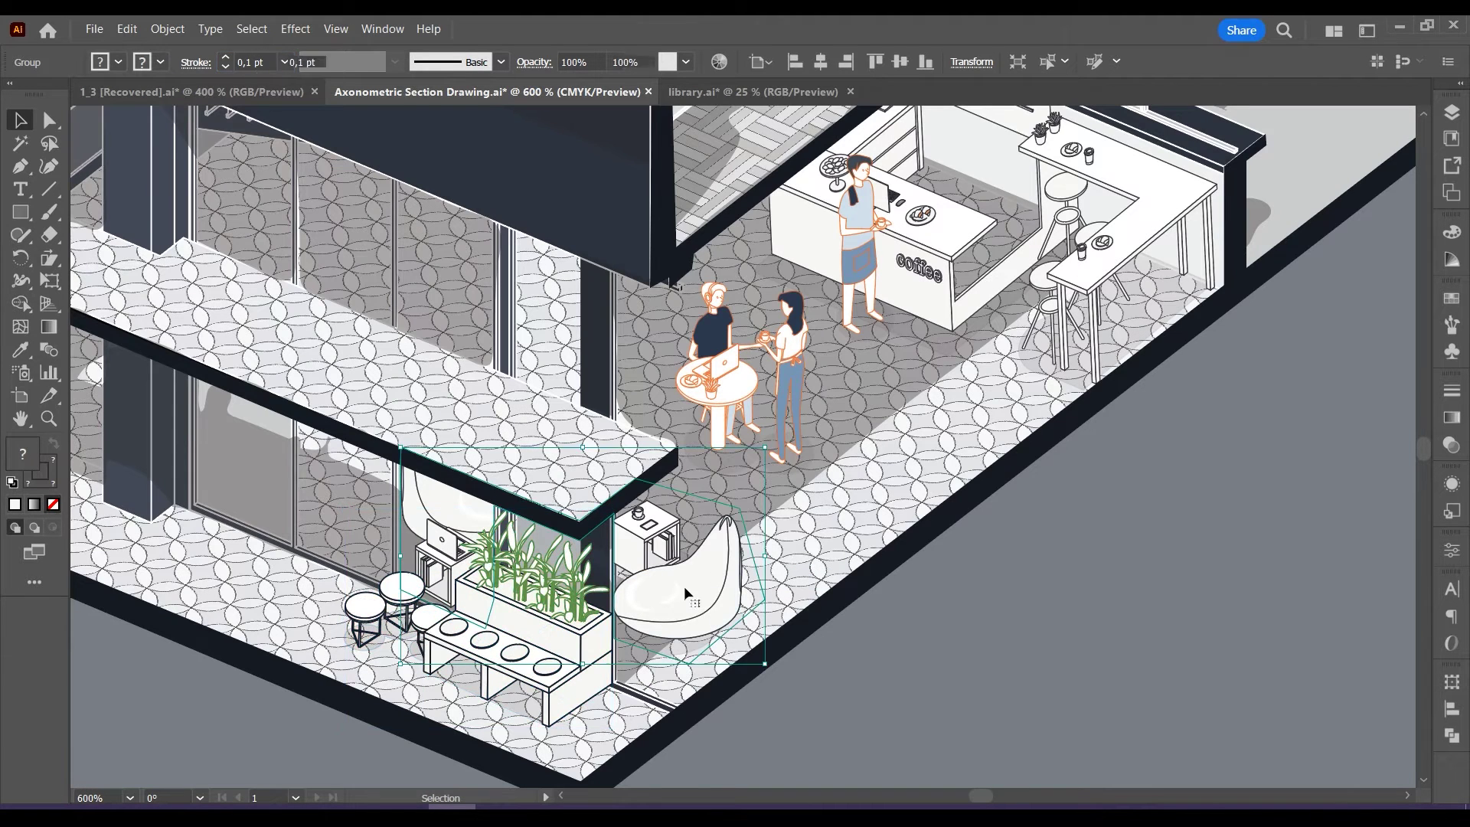
left_click(782, 379)
left_click(976, 568)
scroll(886, 498, "down", 2)
Copy the umbrella with the round table and two chairs from library.ai and paste it into the Axonometric Section Drawing.
left_click(742, 92)
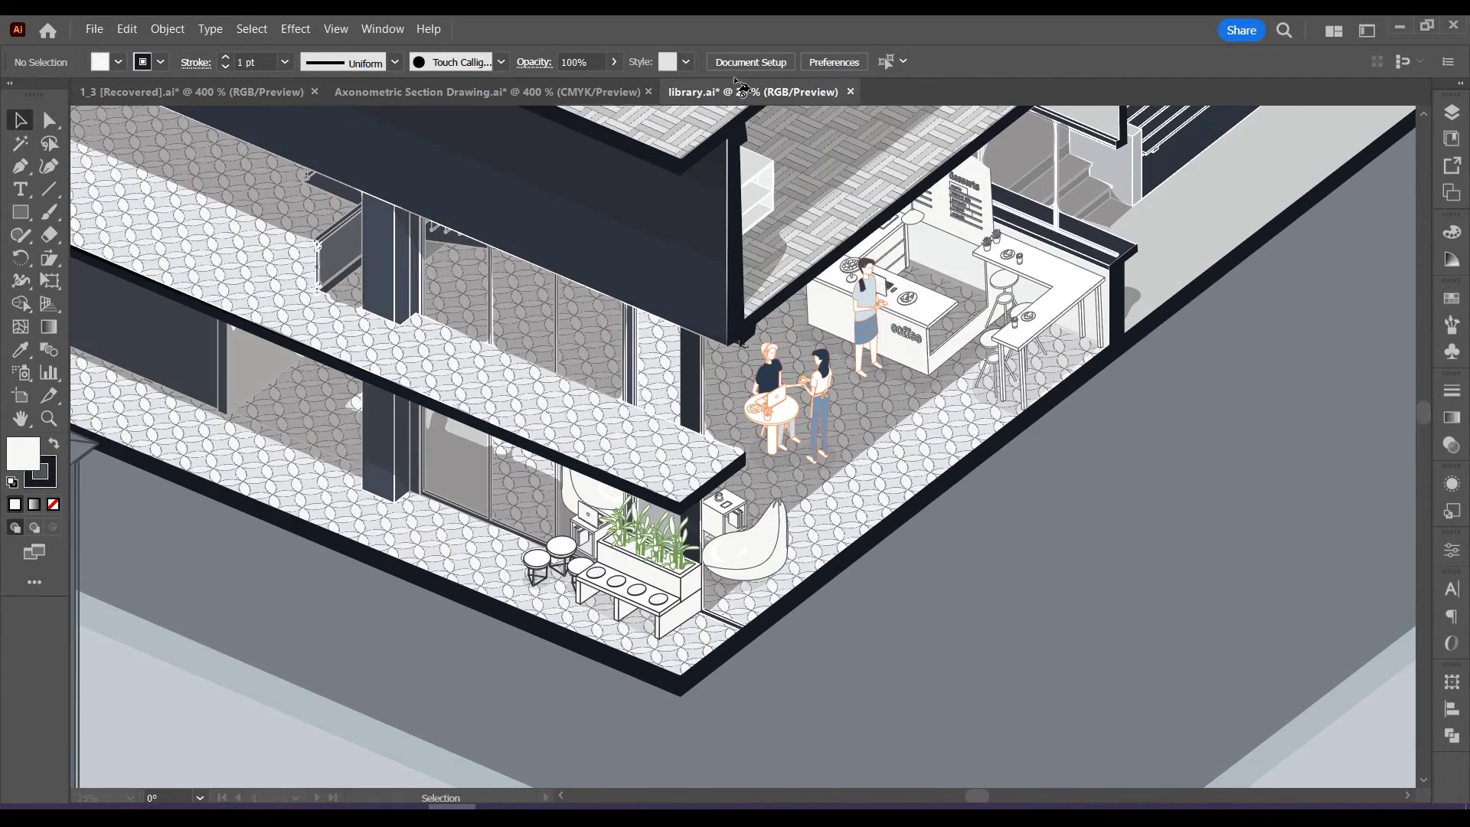
left_click(266, 92)
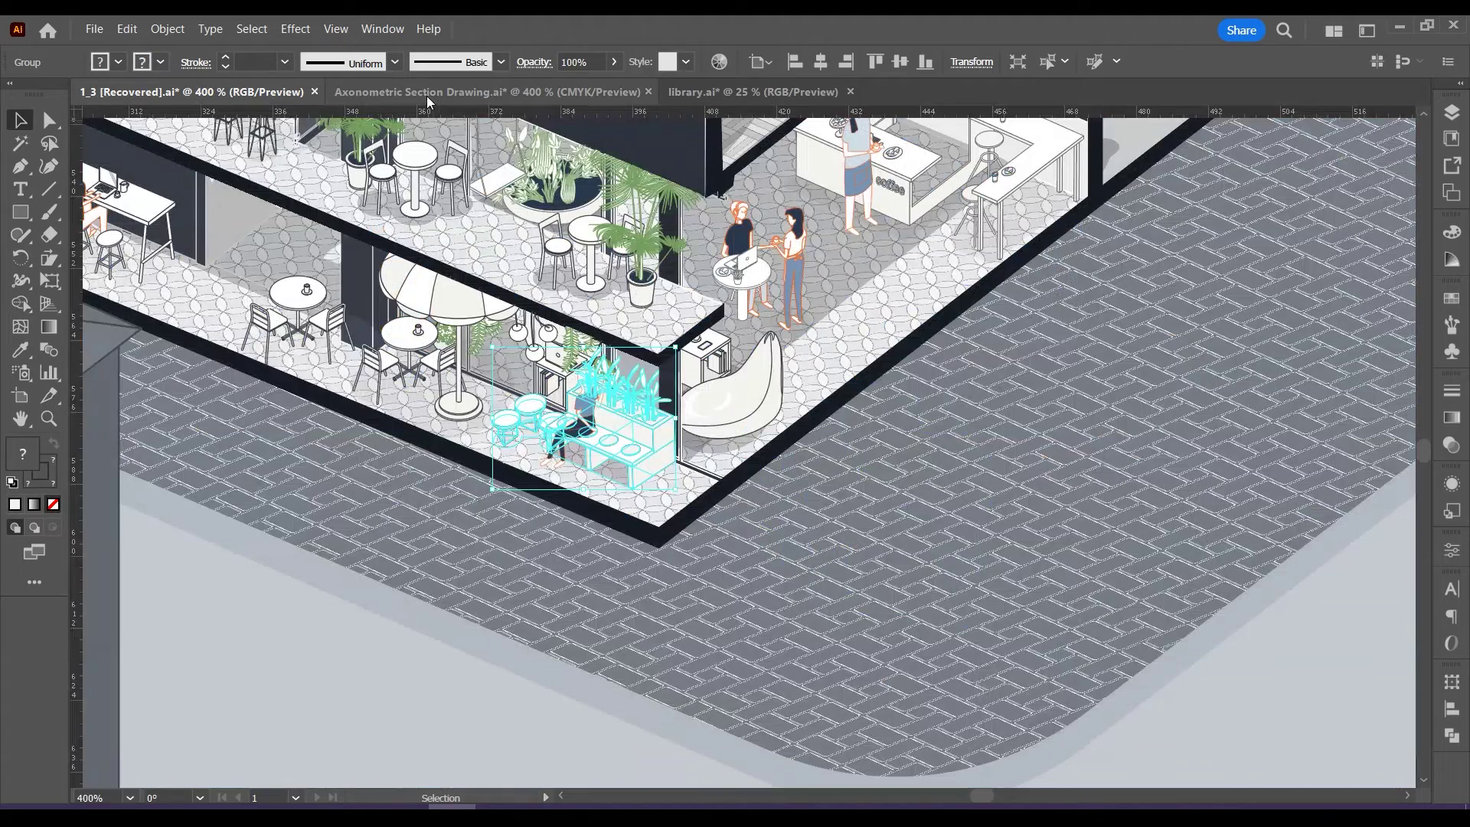
left_click(426, 95)
key("ctrl+v")
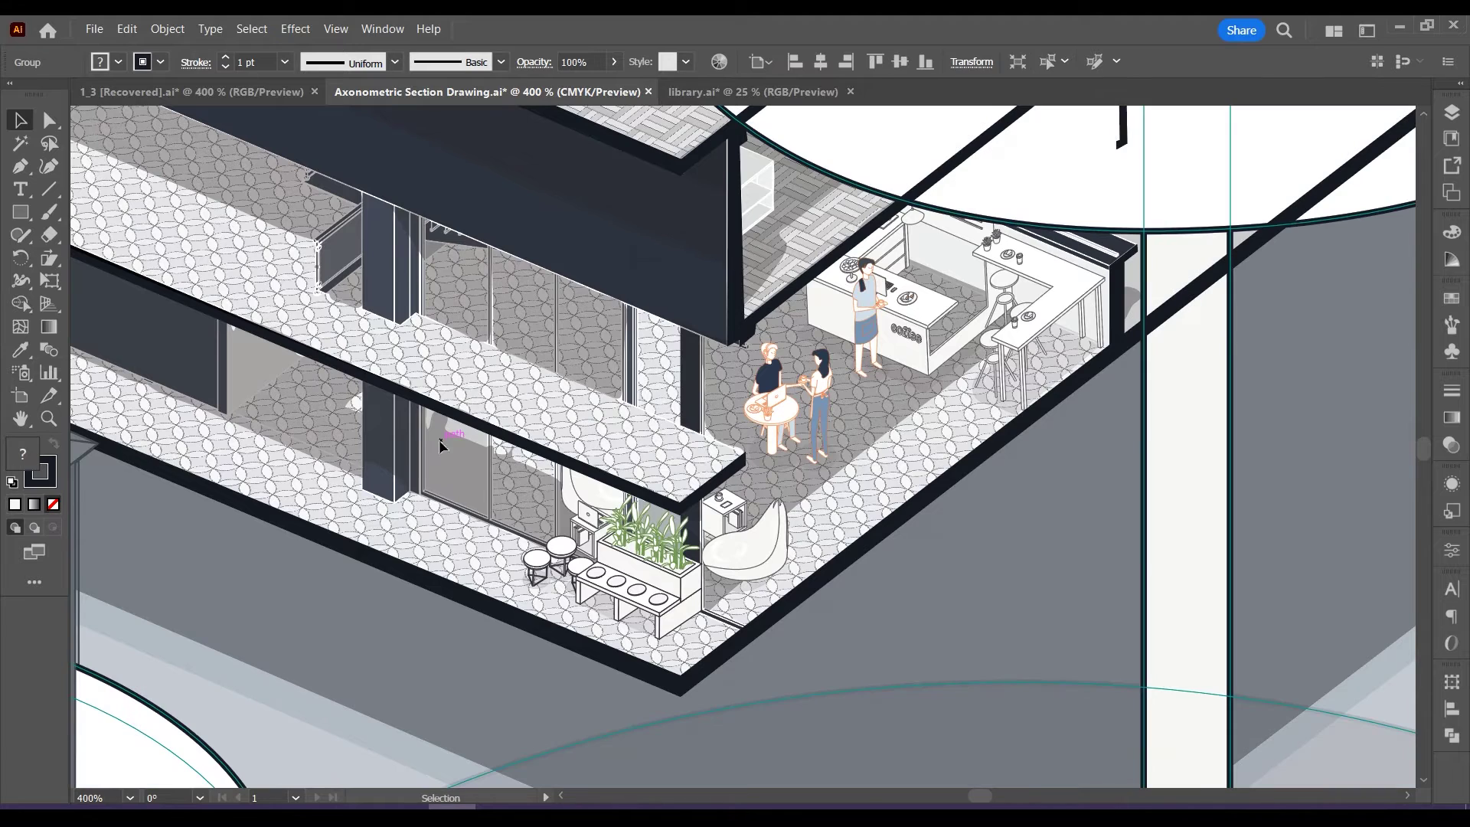
Scale the umbrella set proportionally to 50 px wide, shrink it onto the lower terrace beside the stools, and give it a 0.1 pt stroke.
left_click(969, 63)
type("50")
key("Return")
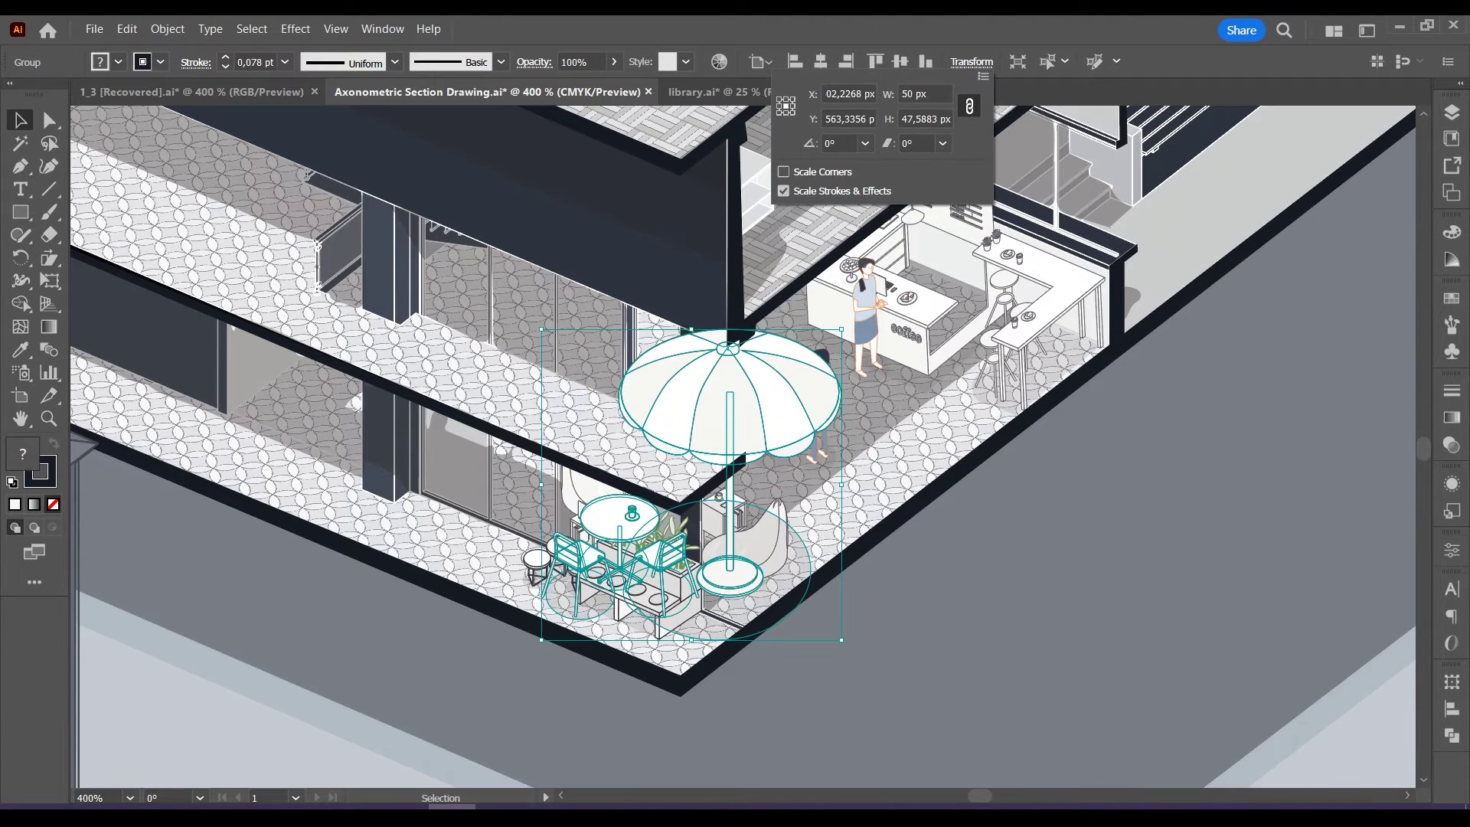
left_click_drag(748, 422, 507, 341)
left_click_drag(582, 265, 491, 311)
left_click_drag(418, 434, 459, 424)
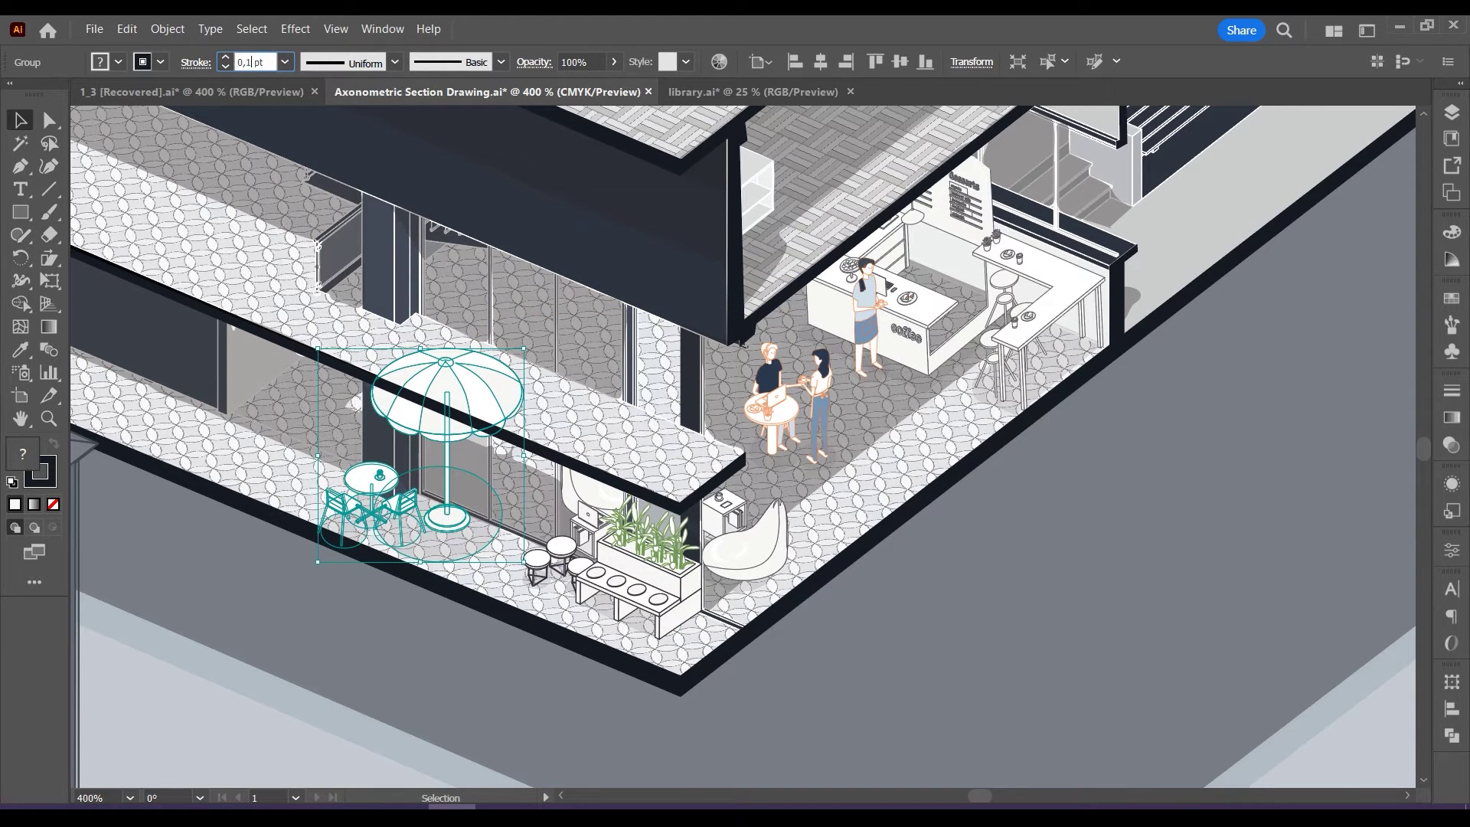
left_click(373, 622)
Duplicate the umbrella set further back along the lower terrace and delete the umbrella from the copy.
left_click_drag(431, 434, 384, 396)
double_click(391, 403)
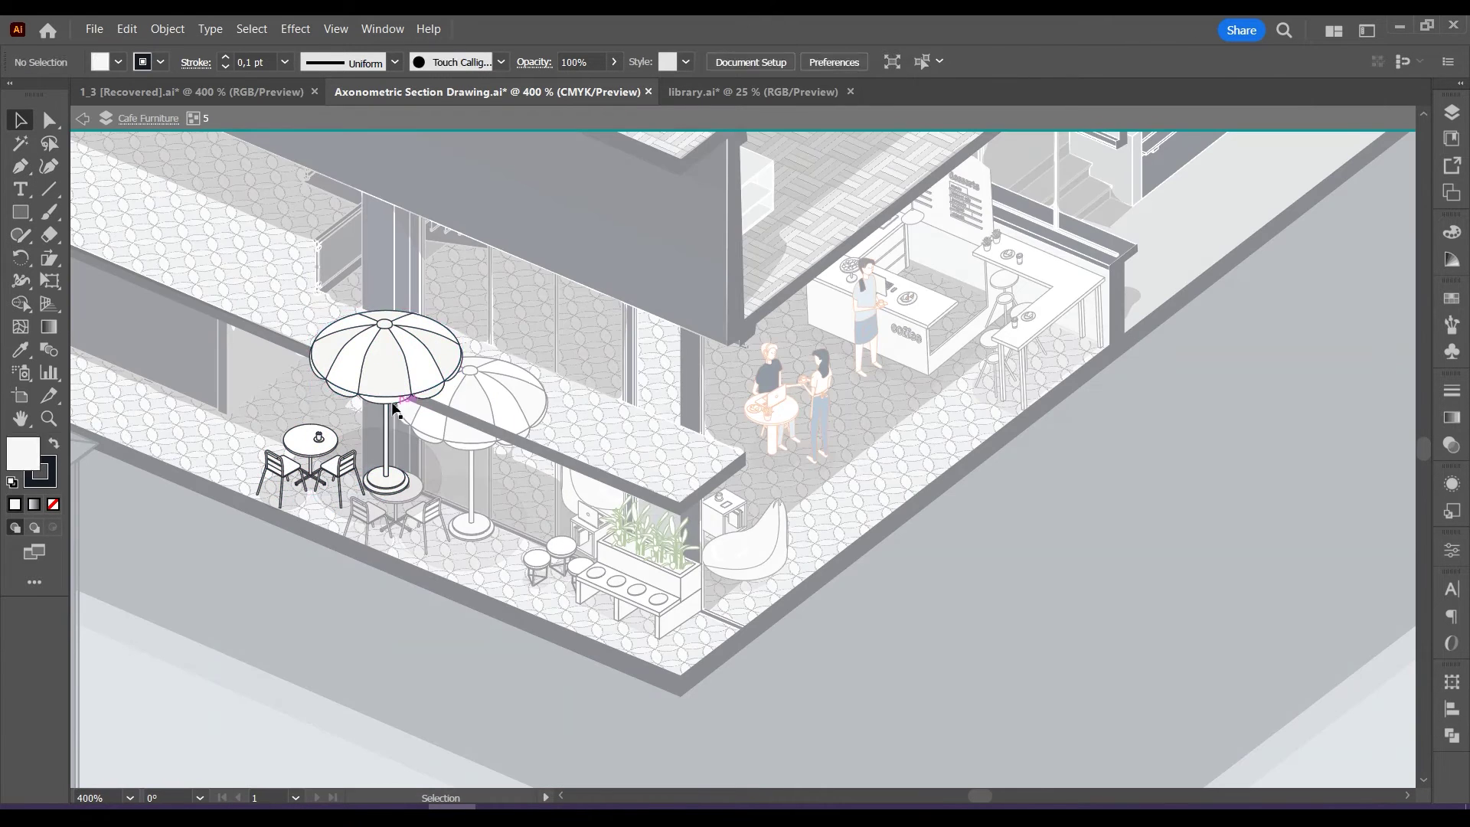
left_click(392, 409)
key("Delete")
Delete the umbrella's ground shadow from the duplicated table set and leave isolation.
left_click(393, 468)
key("Delete")
key("ctrl+z")
left_click(54, 122)
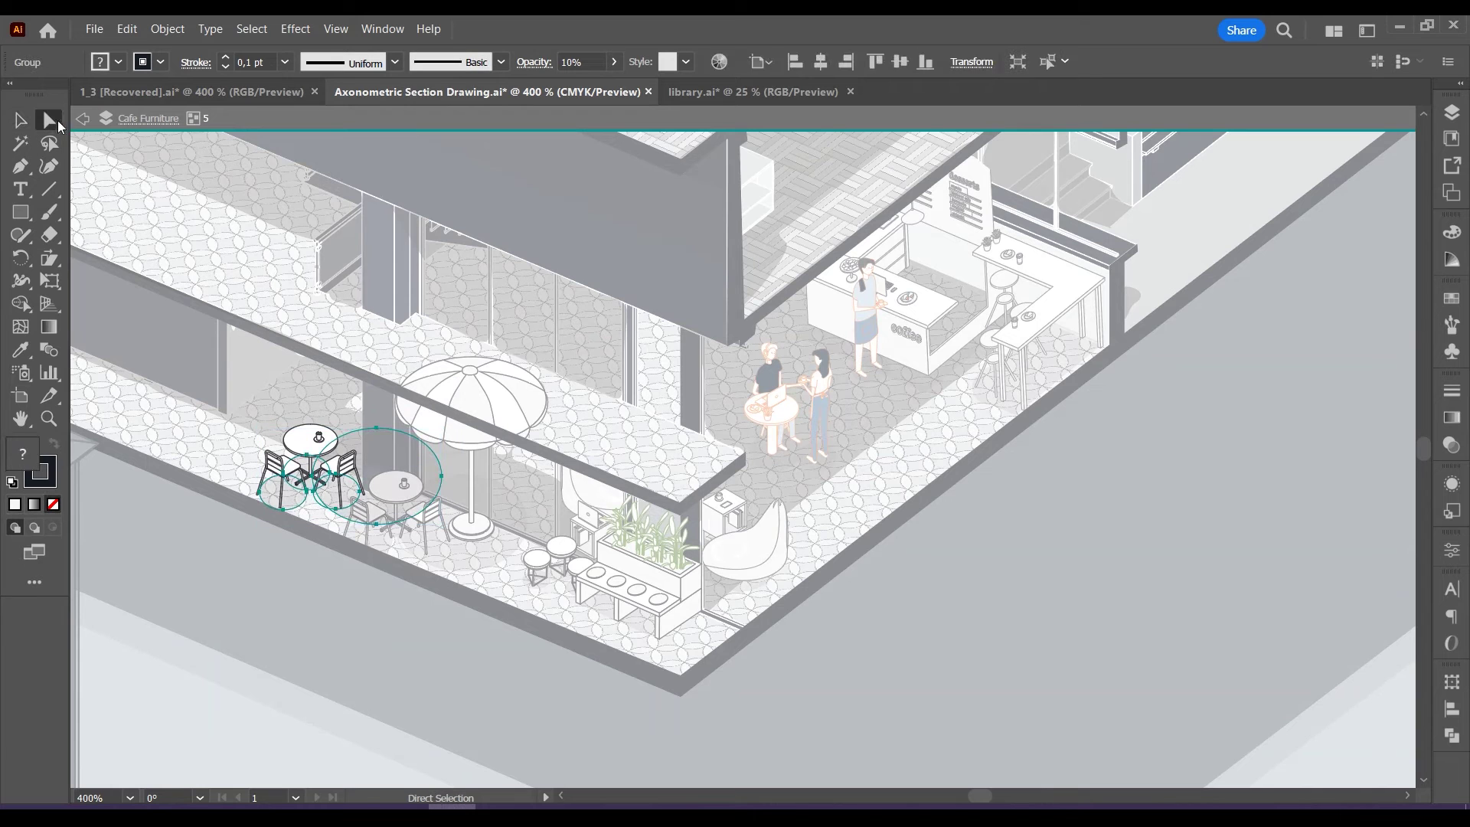
key("Delete")
left_click(23, 121)
key("Escape")
Nudge the original umbrella set along the terrace and bring it to the front.
left_click_drag(405, 492, 412, 491)
right_click(411, 487)
mouse_move(459, 400)
left_click(643, 401)
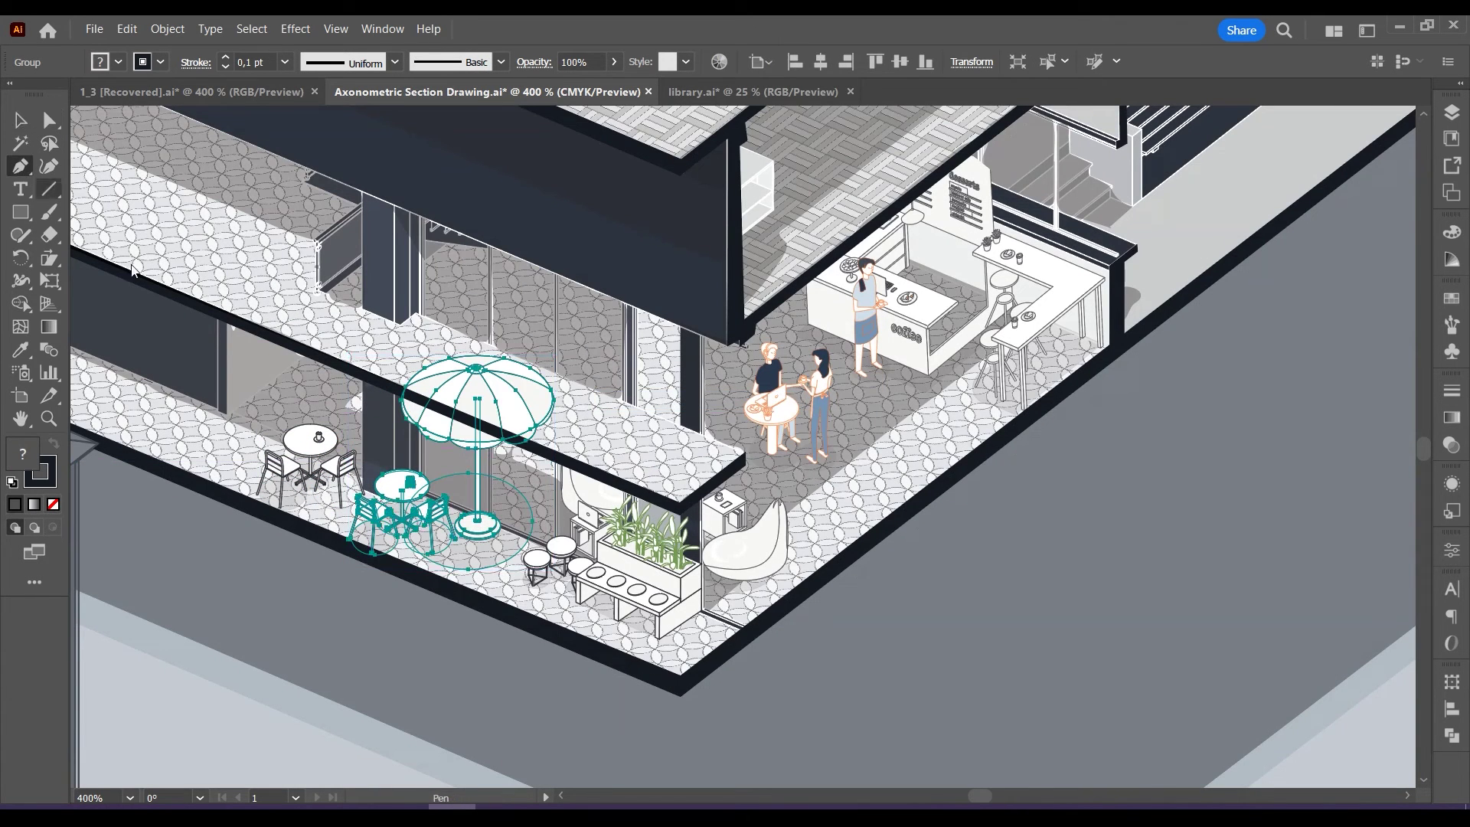
Draw an unfilled Pen outline below the slab edge around the terrace seating and use it as a clipping mask for the umbrella set.
left_click(314, 361)
left_click(533, 455)
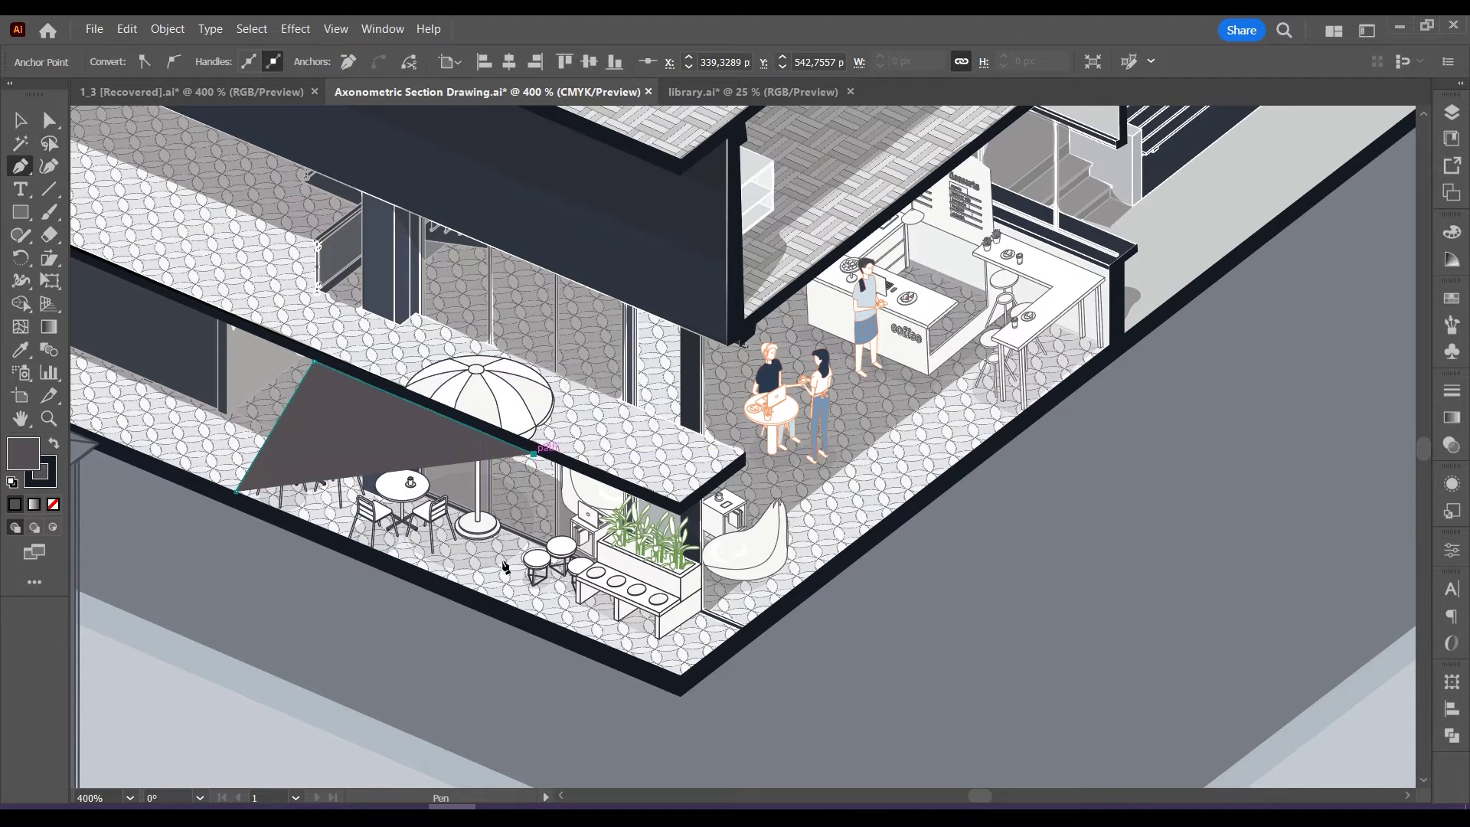
left_click(479, 592)
left_click(237, 492)
left_click(52, 504)
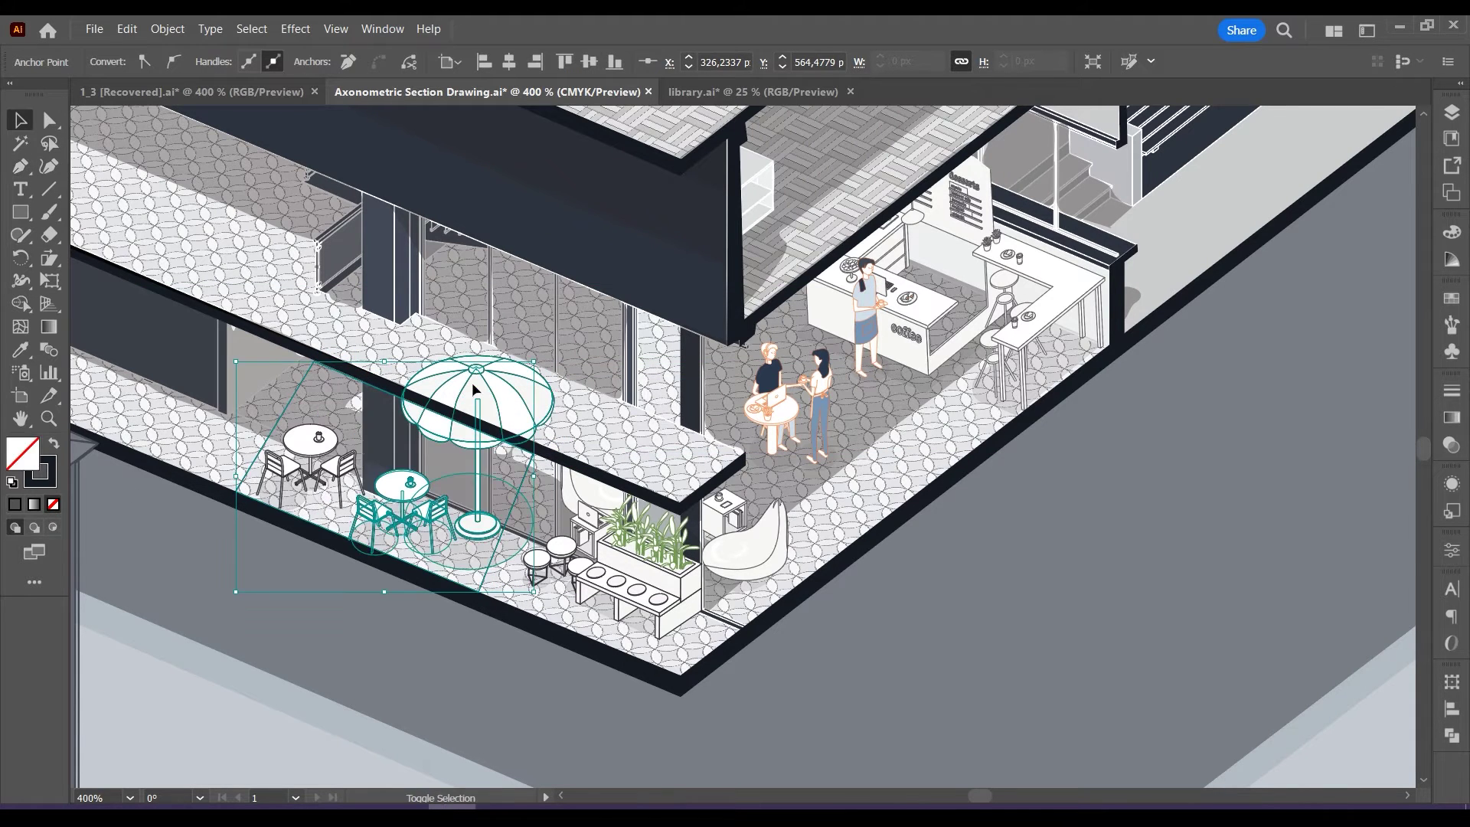
right_click(320, 438)
left_click(382, 665)
left_click(432, 626)
Inside the clipped set, move the umbrella with its pole and base closer to the table and the terrace edge.
double_click(497, 477)
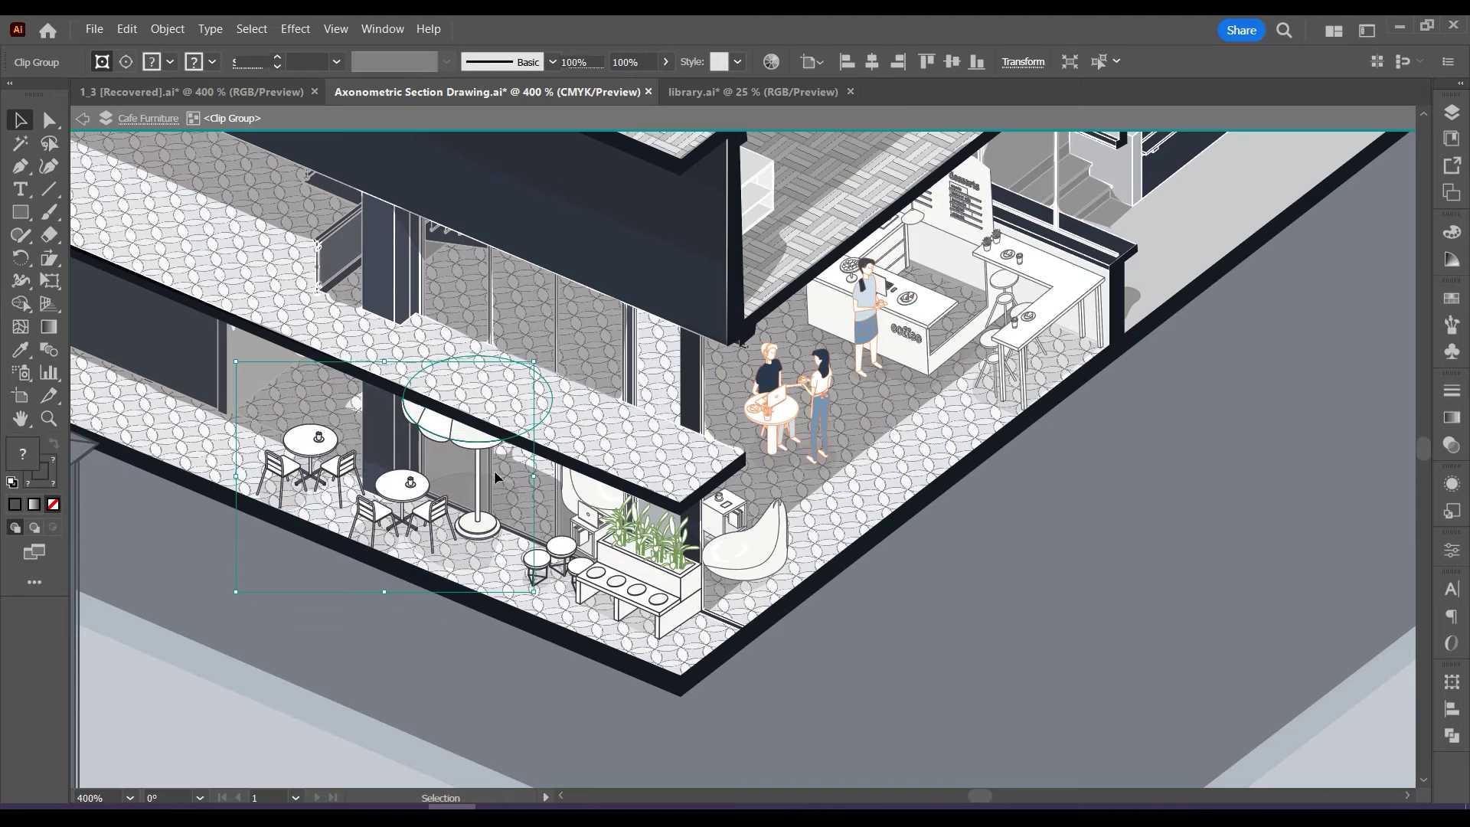
double_click(476, 440)
left_click(478, 442)
left_click_drag(494, 511, 480, 526)
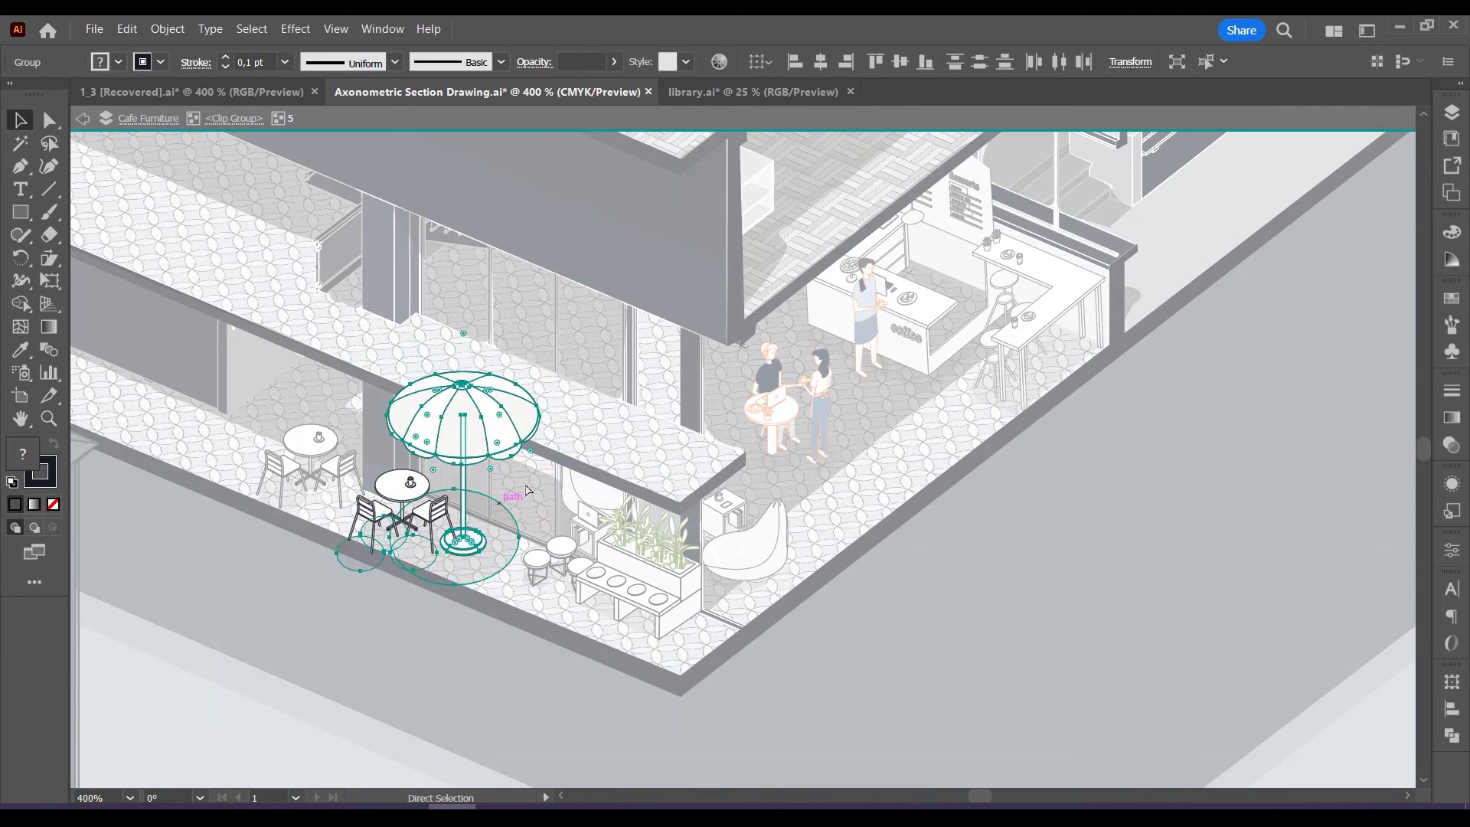
key("ctrl+z")
left_click(521, 467)
left_click_drag(503, 431, 489, 453)
key("a")
left_click(536, 490)
left_click_drag(494, 524, 491, 531)
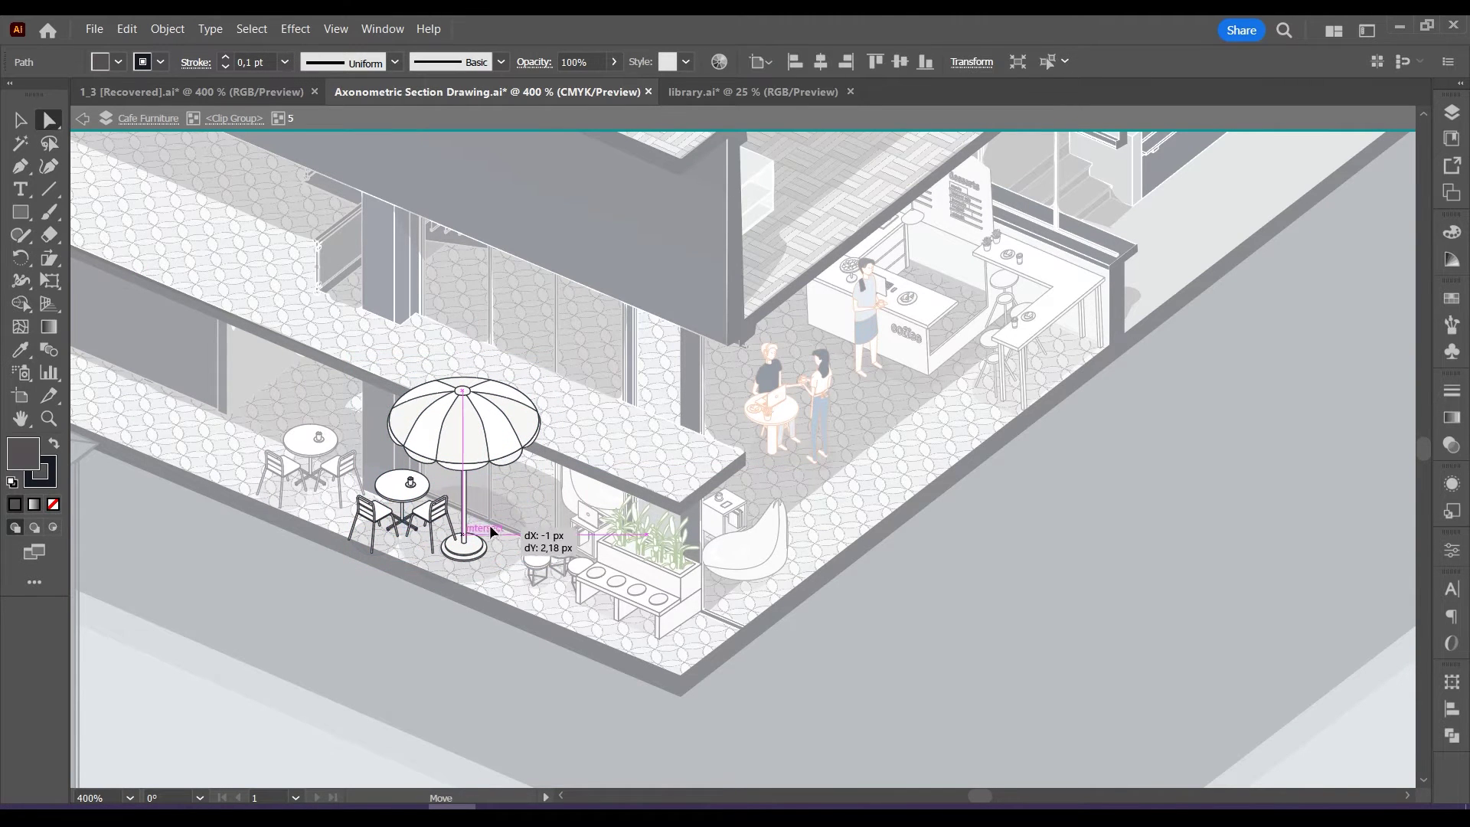
left_click(18, 121)
key("Escape")
Copy the potted palm and the round table with two chairs from library.ai and paste them into the Axonometric Section Drawing.
key("ctrl+Tab")
left_click(290, 459)
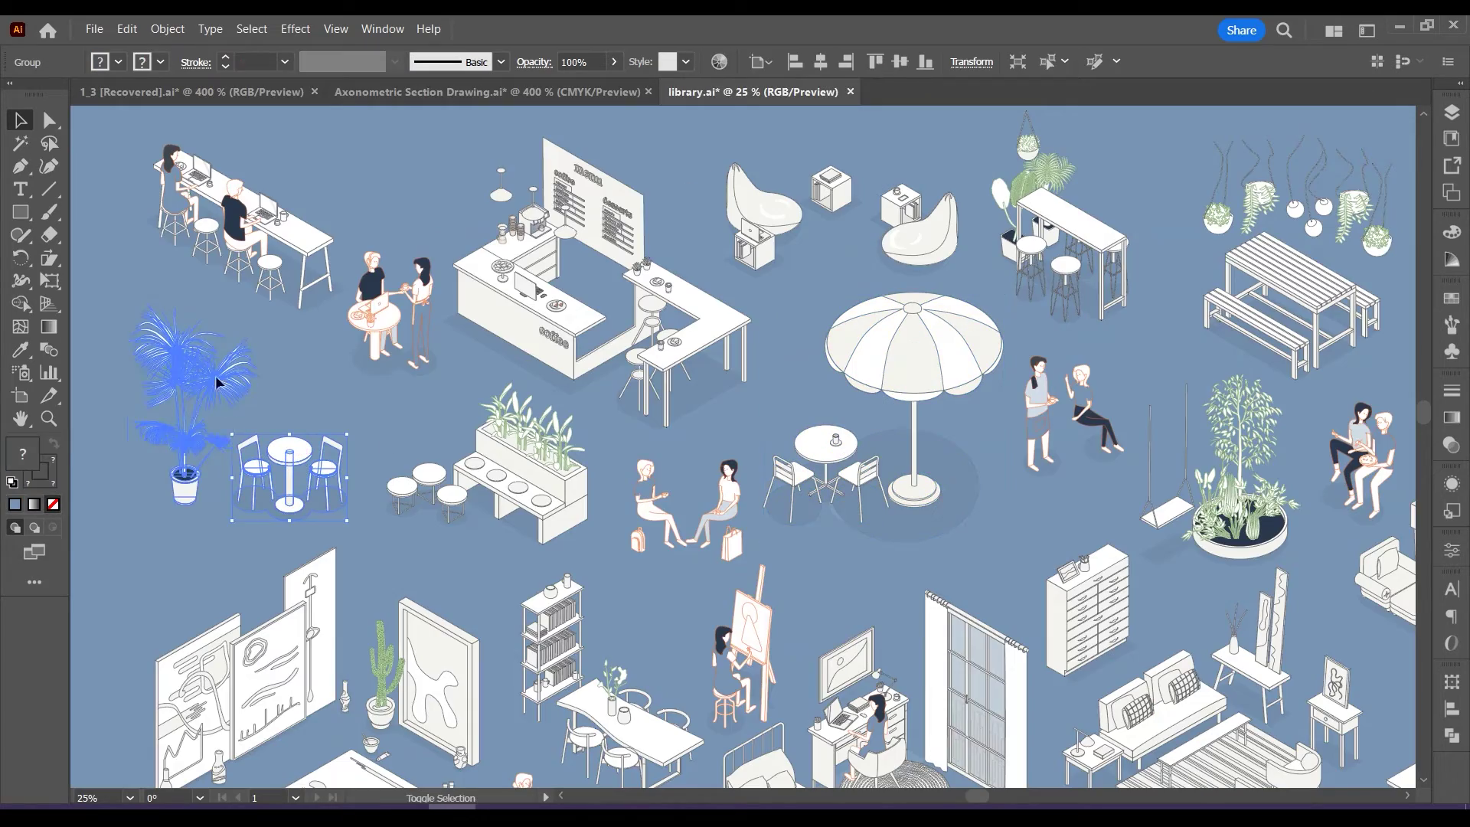
key("ctrl+Tab")
key("ctrl+Tab")
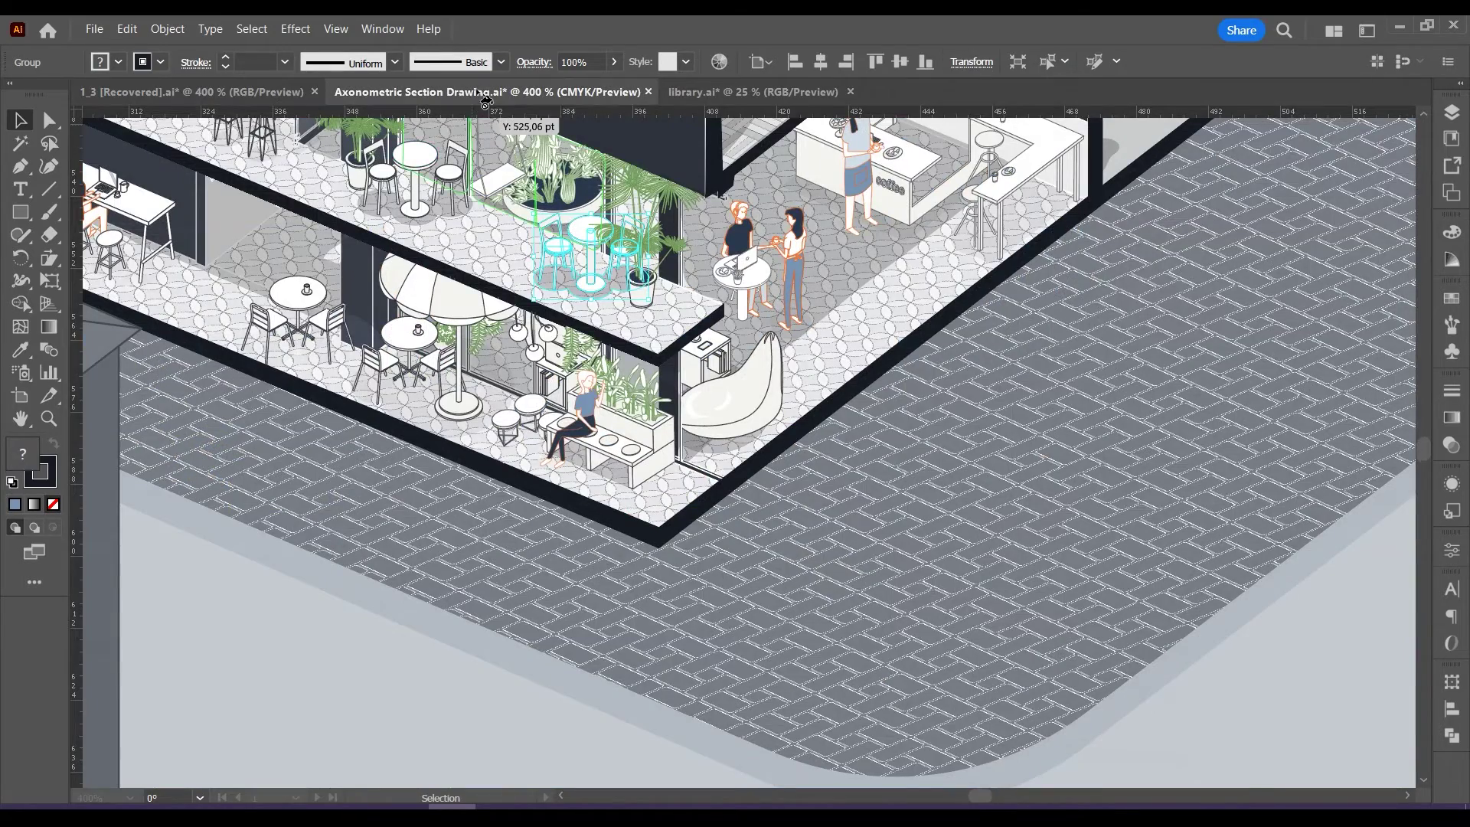
key("ctrl+v")
Scale the pasted palm and table group to 20 px wide, move it onto the balcony corner, and ungroup it.
left_click(1128, 61)
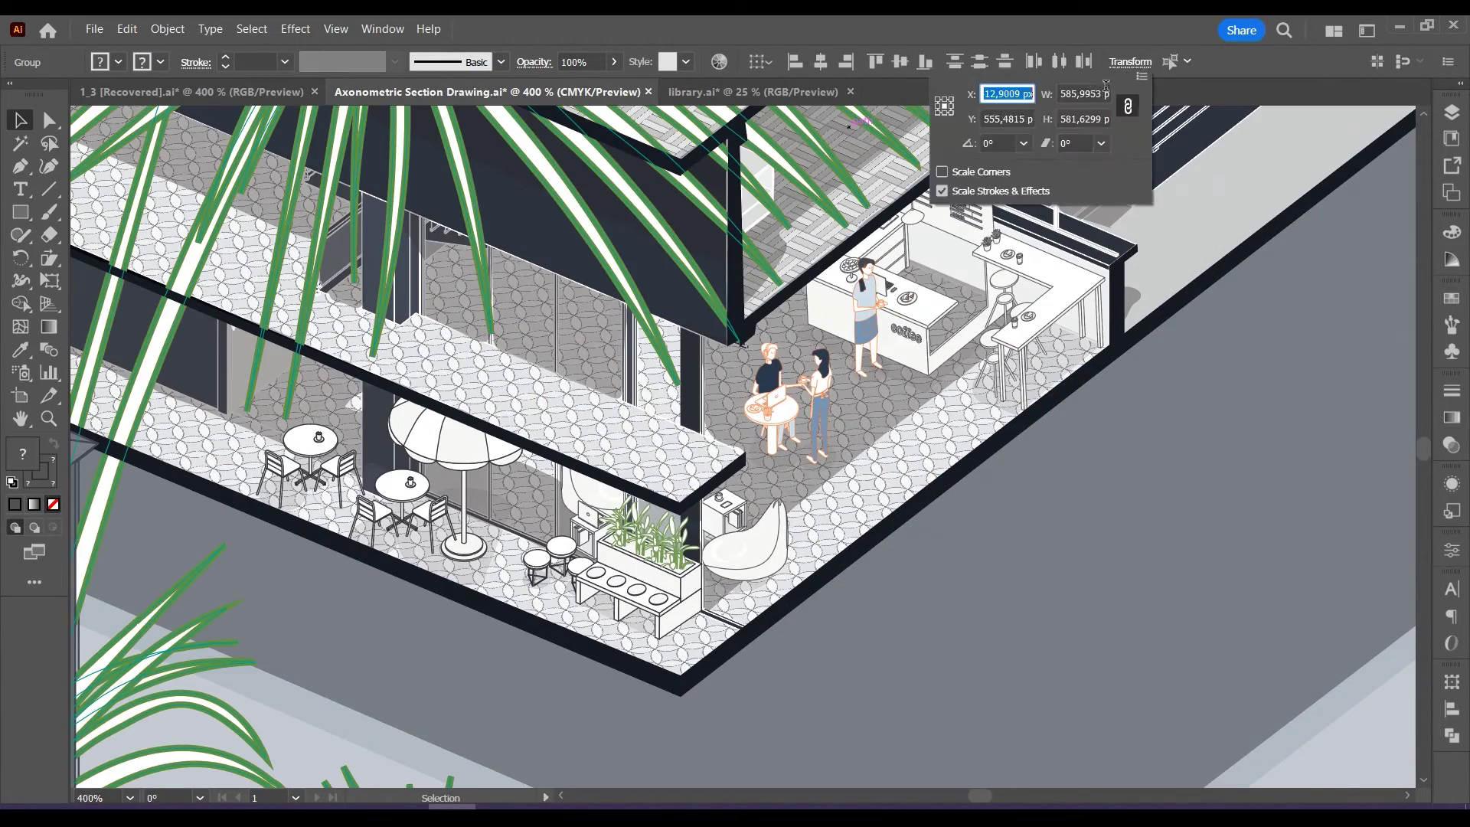
type("20")
key("Return")
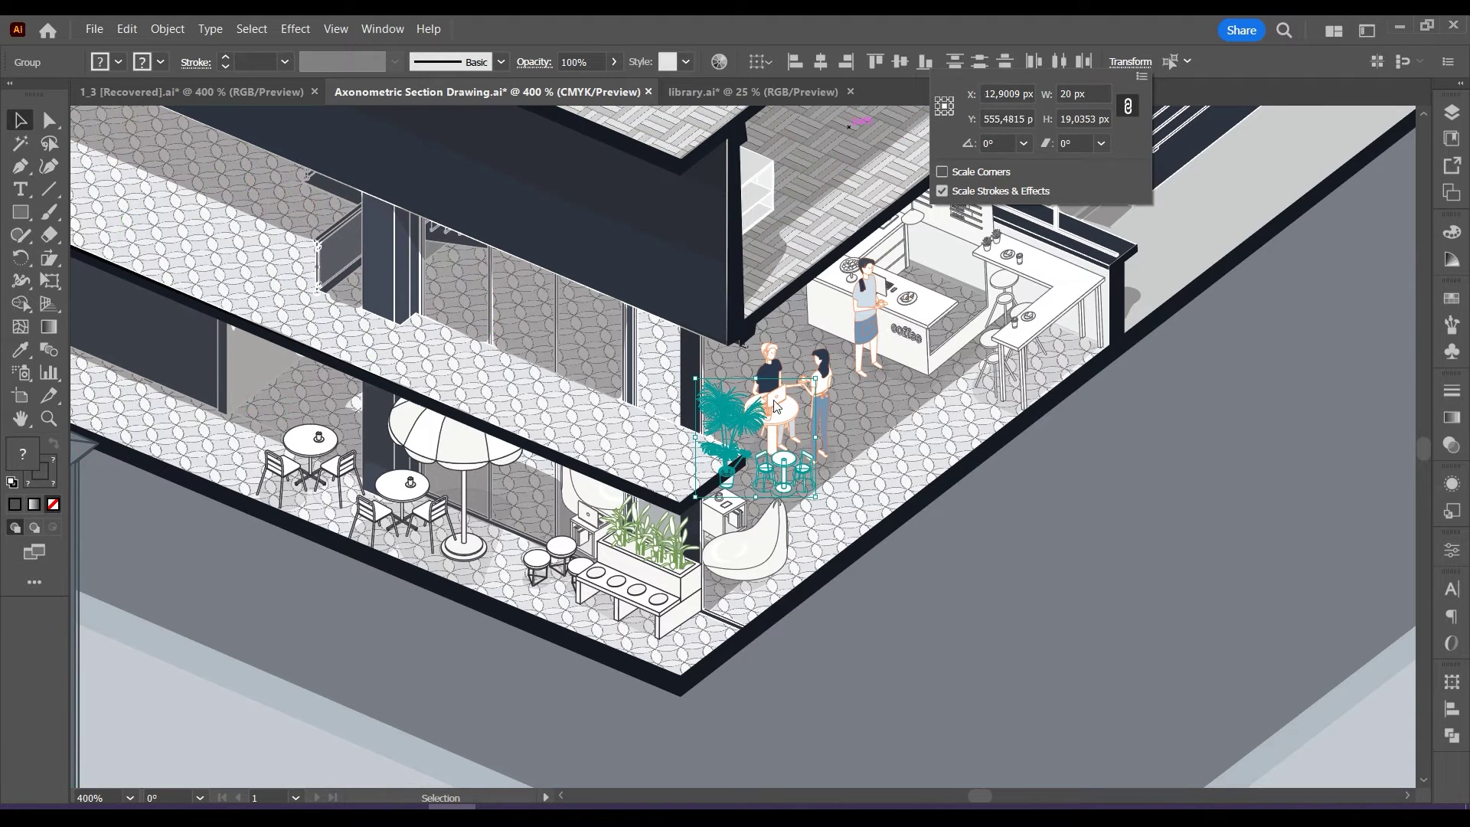
left_click_drag(698, 379, 601, 261)
left_click_drag(769, 434, 719, 403)
key("ctrl+shift+g")
left_click(712, 460)
left_click(598, 387)
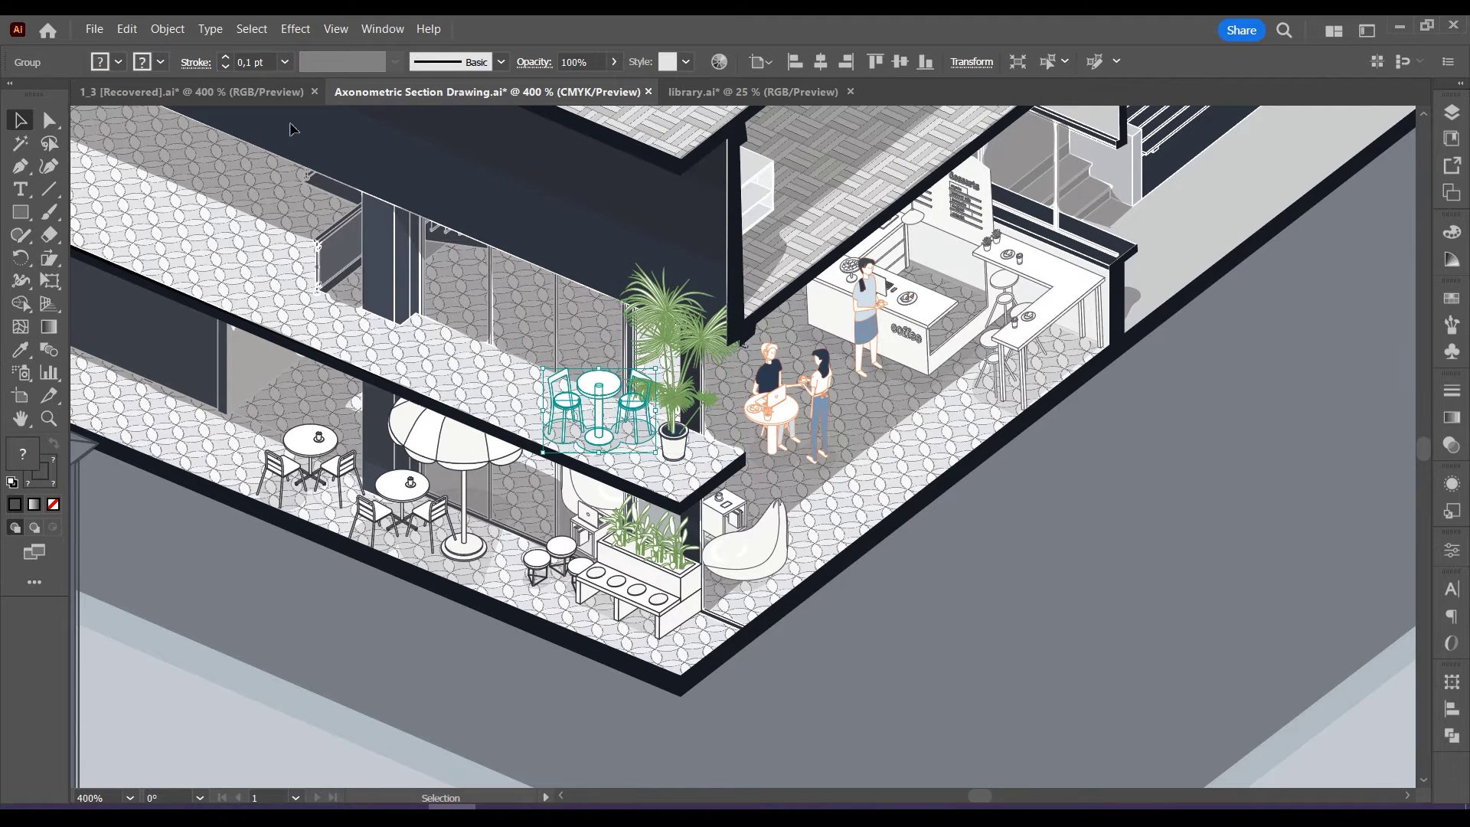
Reposition the potted palm beside the round table so it overlaps the chair nearest the balcony corner.
left_click_drag(678, 337, 651, 321)
left_click(765, 327)
left_click(1453, 113)
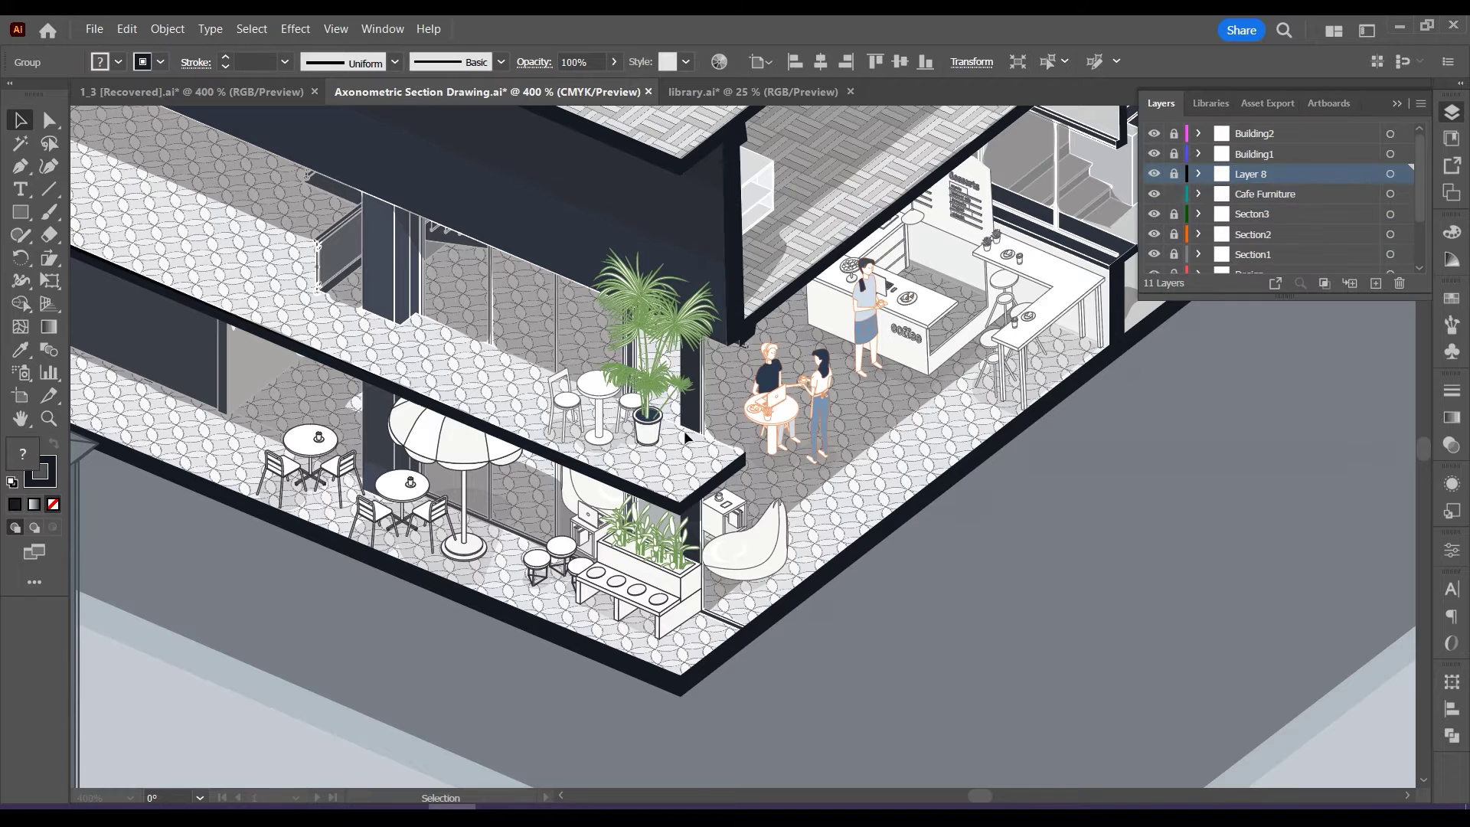
left_click_drag(653, 434, 683, 437)
left_click(635, 406, "shift")
left_click(926, 558)
Compare the arrangement with the 1_3 reference drawing, then nudge the palm and table set away from the balcony corner.
left_click(227, 93)
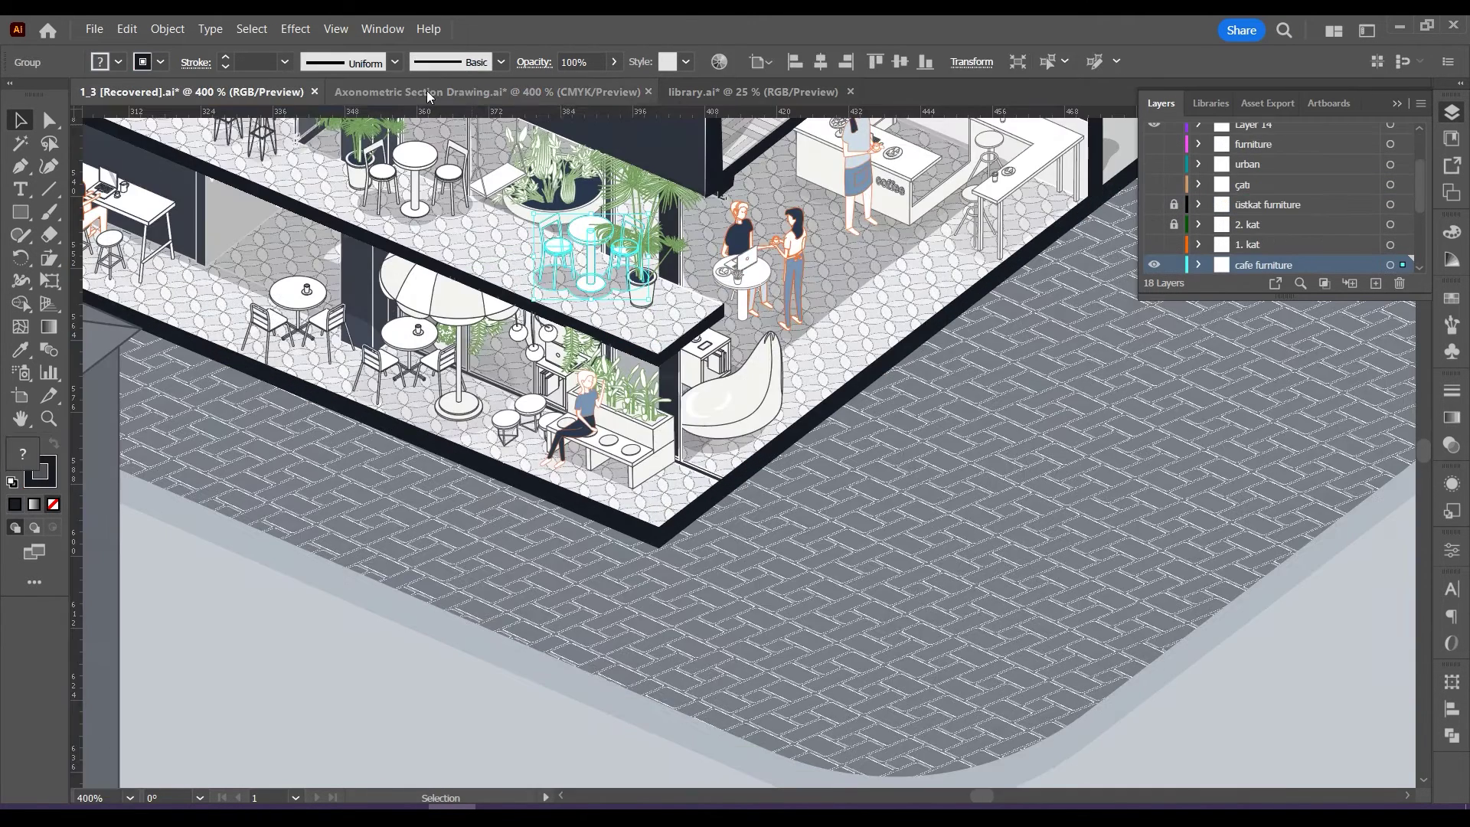
left_click(487, 92)
left_click_drag(677, 406, 661, 394)
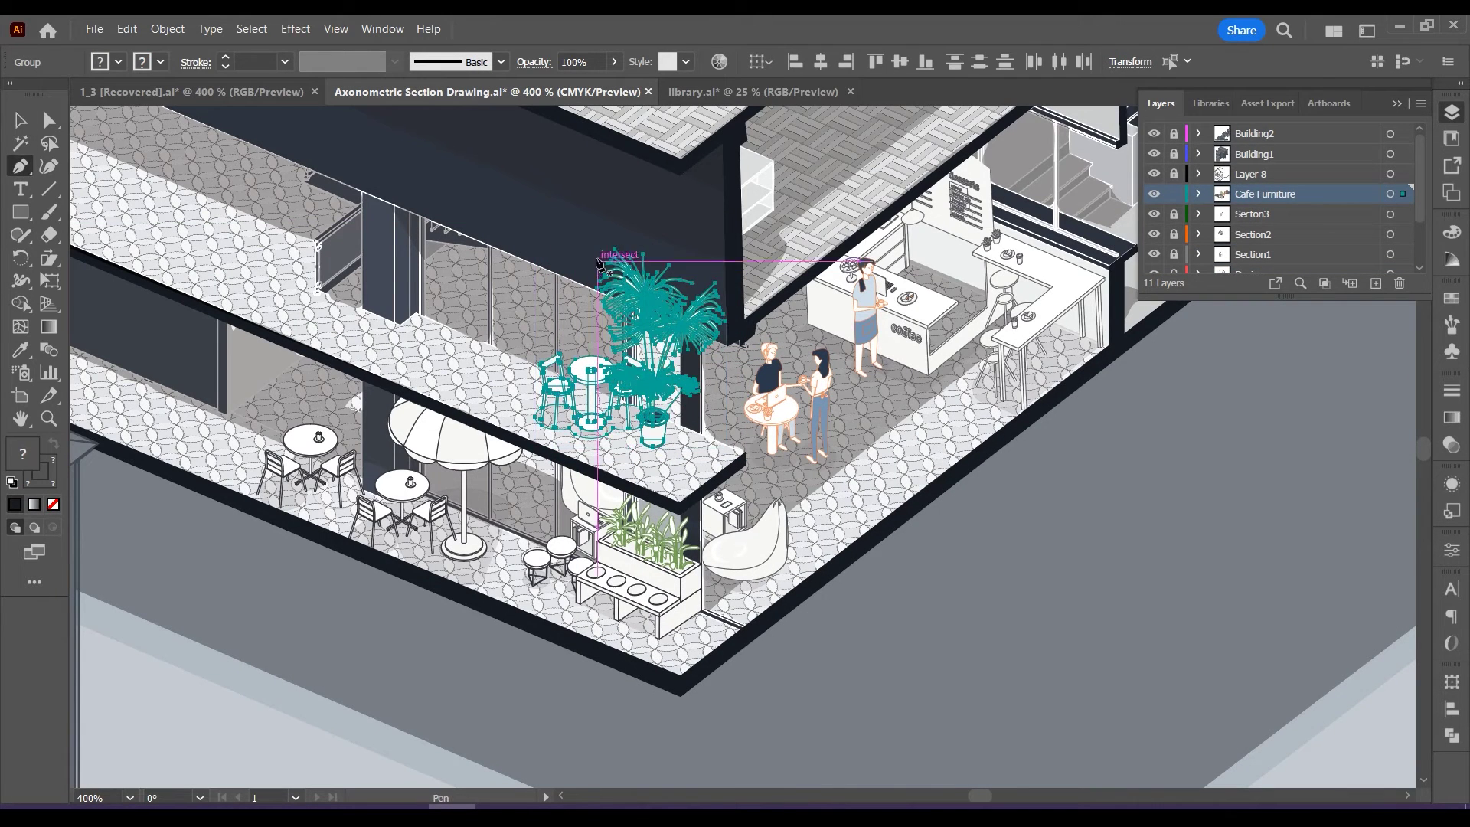
Draw an unfilled Pen outline below the upper slab edge around the palm and table set and make it their clipping mask.
left_click(537, 268)
left_click(723, 343)
left_click(697, 457)
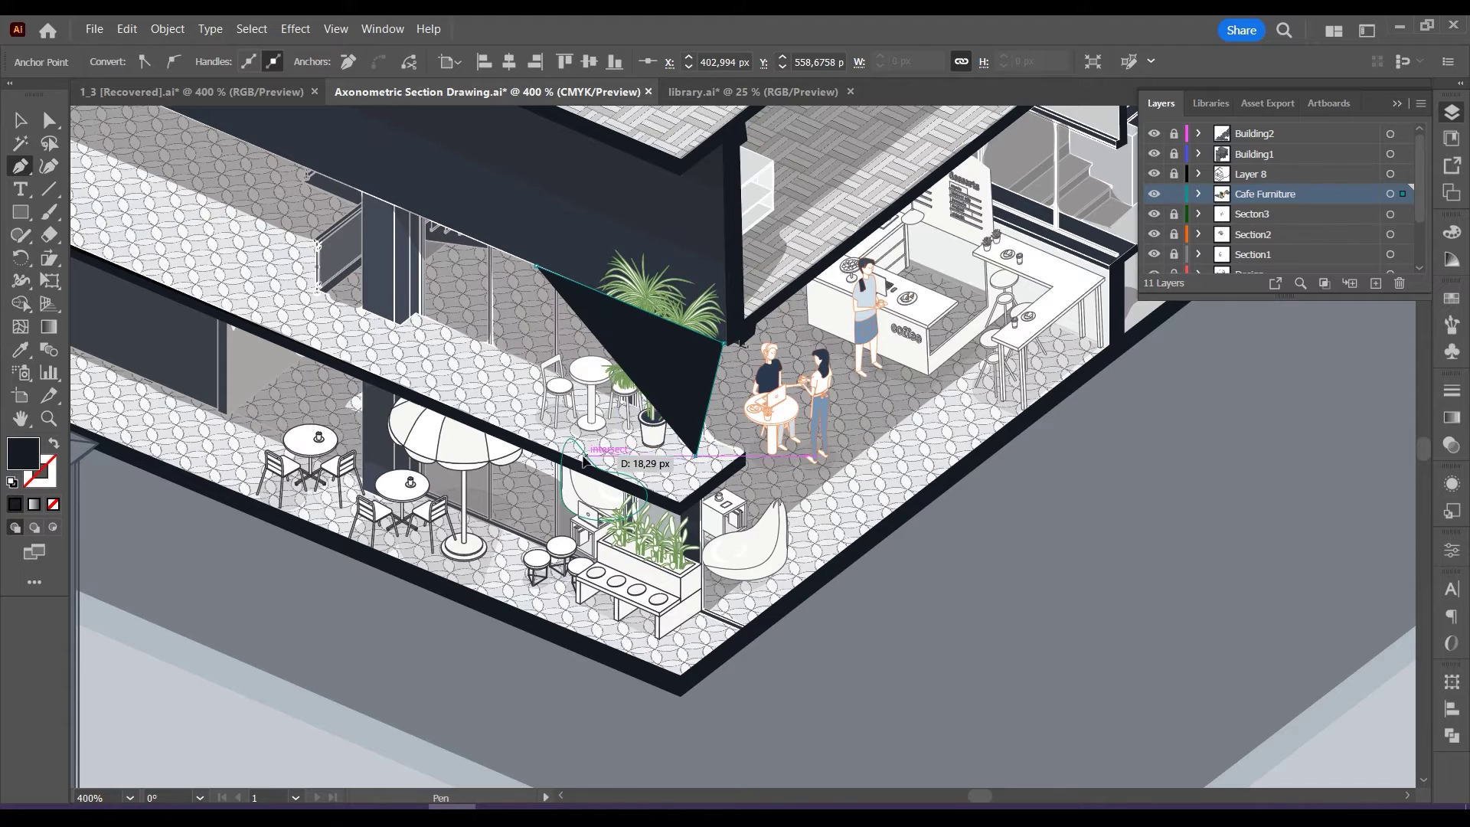
left_click(586, 456)
left_click(518, 431)
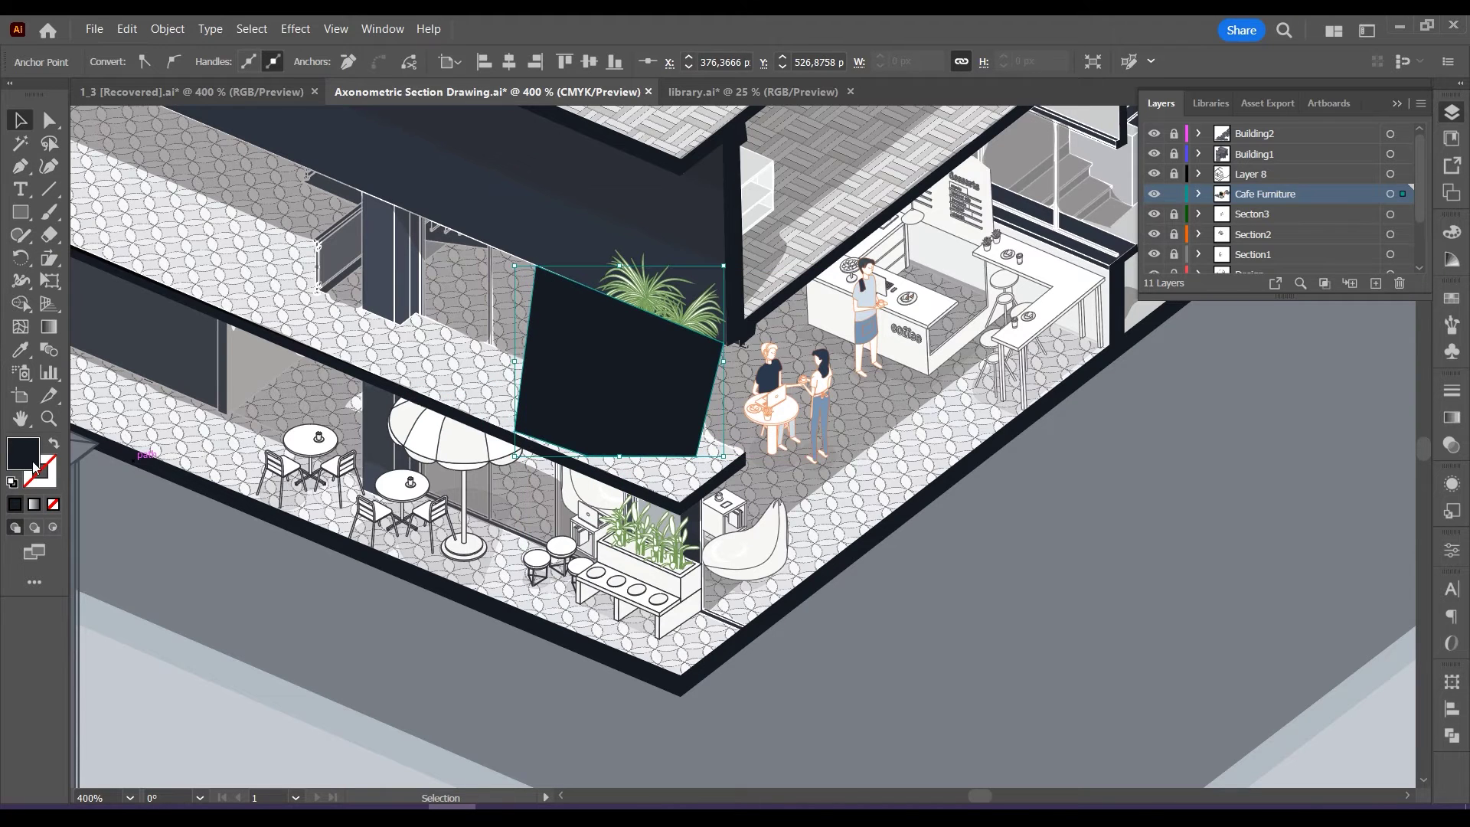
left_click(53, 503)
left_click(709, 295, "shift")
right_click(597, 365)
left_click(682, 591)
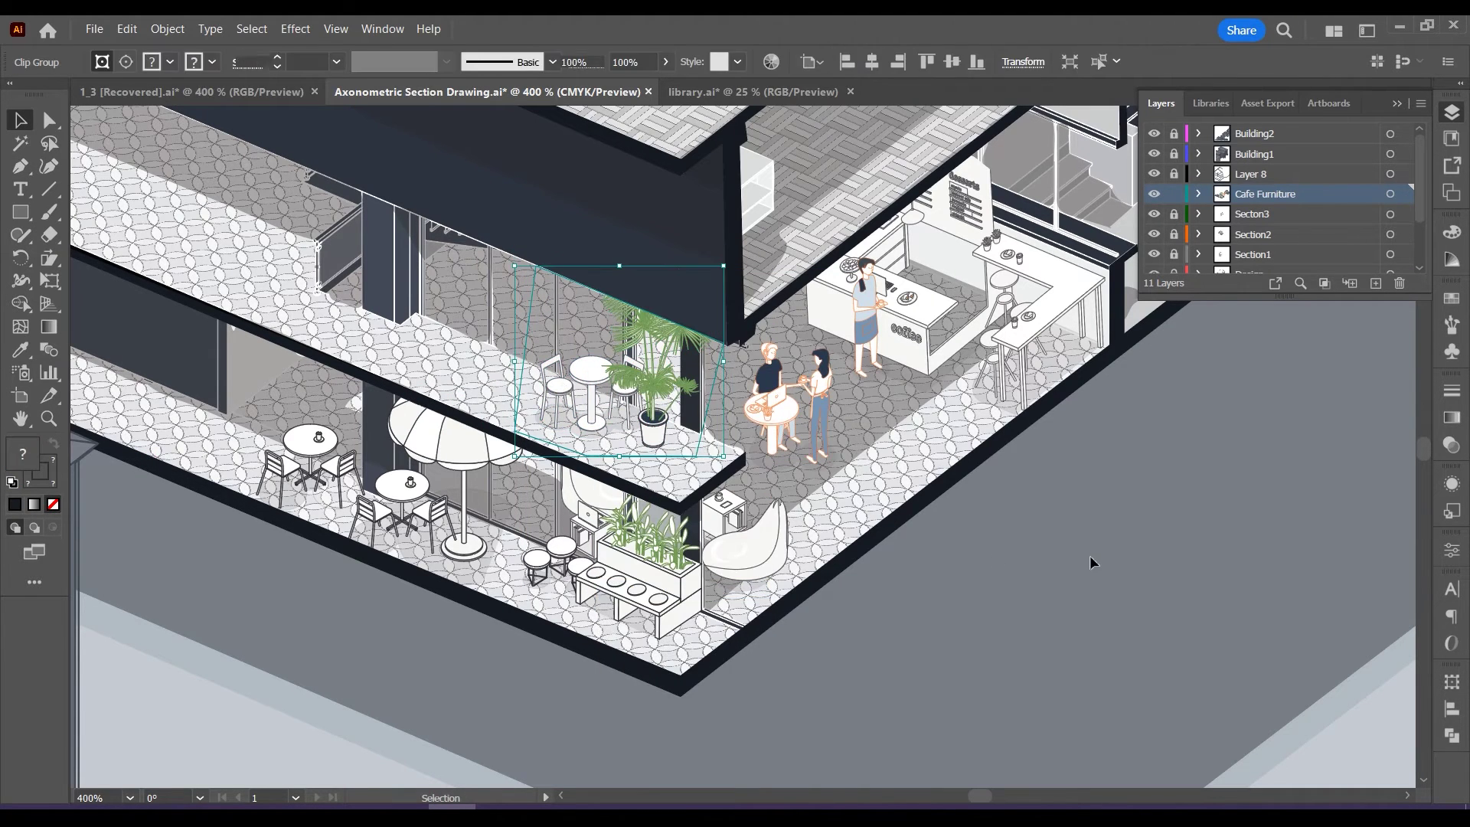
Duplicate the masked set farther along the balcony and, inside the copy, swap the palm and table with the table set in front.
left_click_drag(651, 389, 430, 298)
double_click(446, 304)
right_click(462, 312)
mouse_move(536, 613)
left_click(685, 613)
Shift the copy's clipping path to cover the whole table set, nudge the table slightly, and leave isolation mode.
left_click(494, 257)
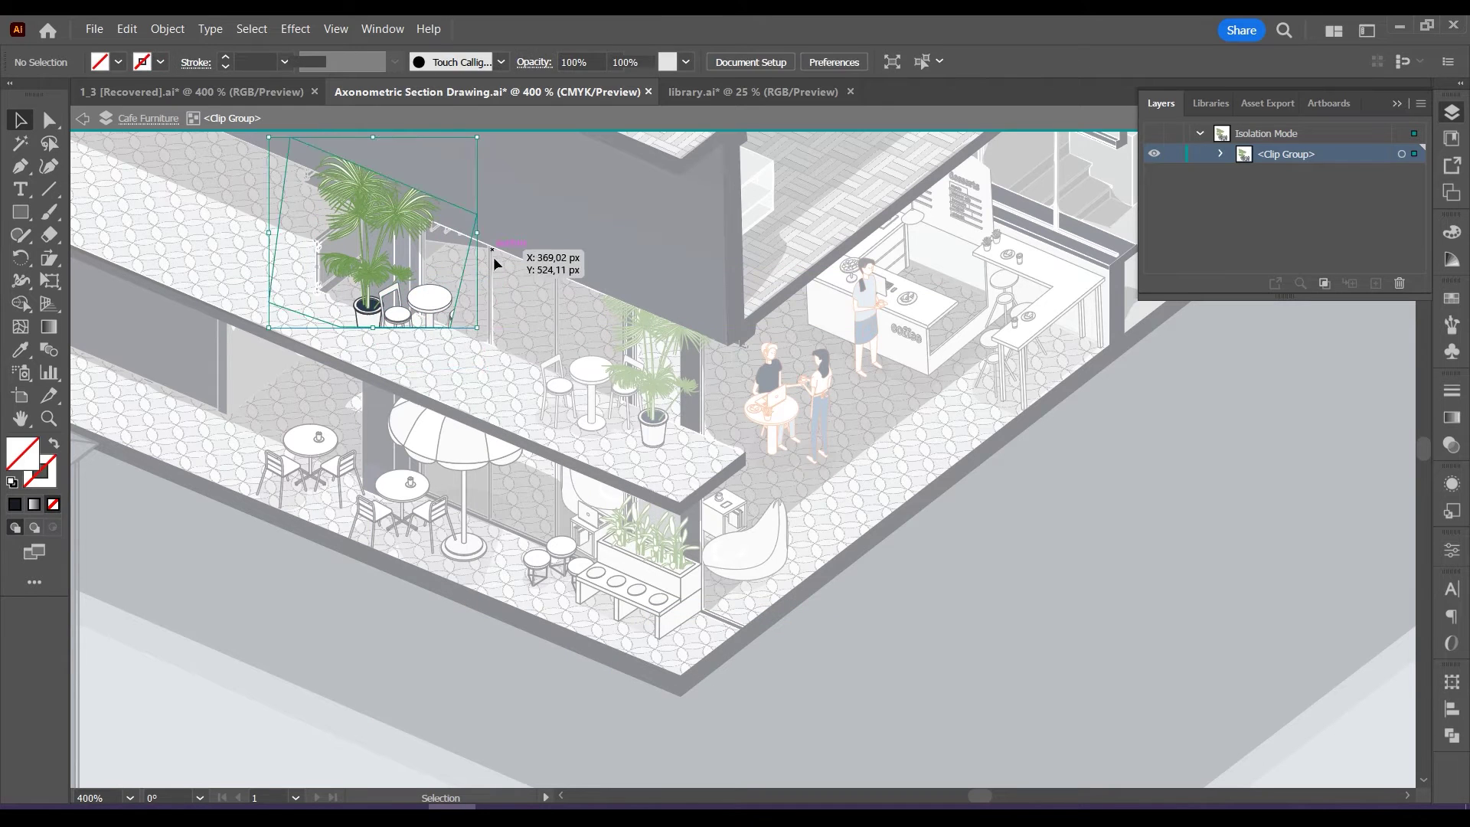
left_click_drag(476, 222, 509, 261)
key("shift+grave")
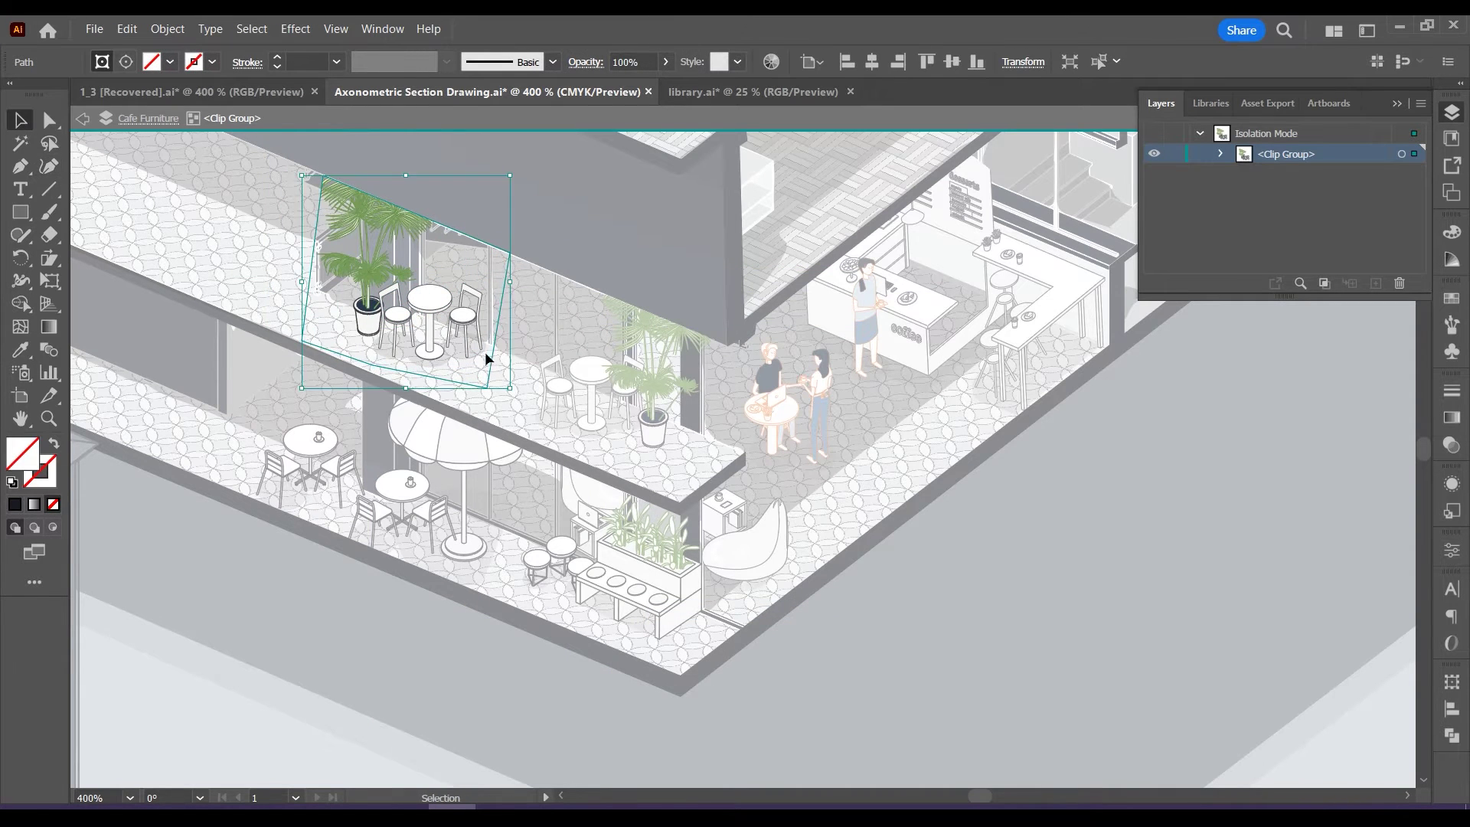
left_click_drag(432, 308, 433, 314)
double_click(539, 296)
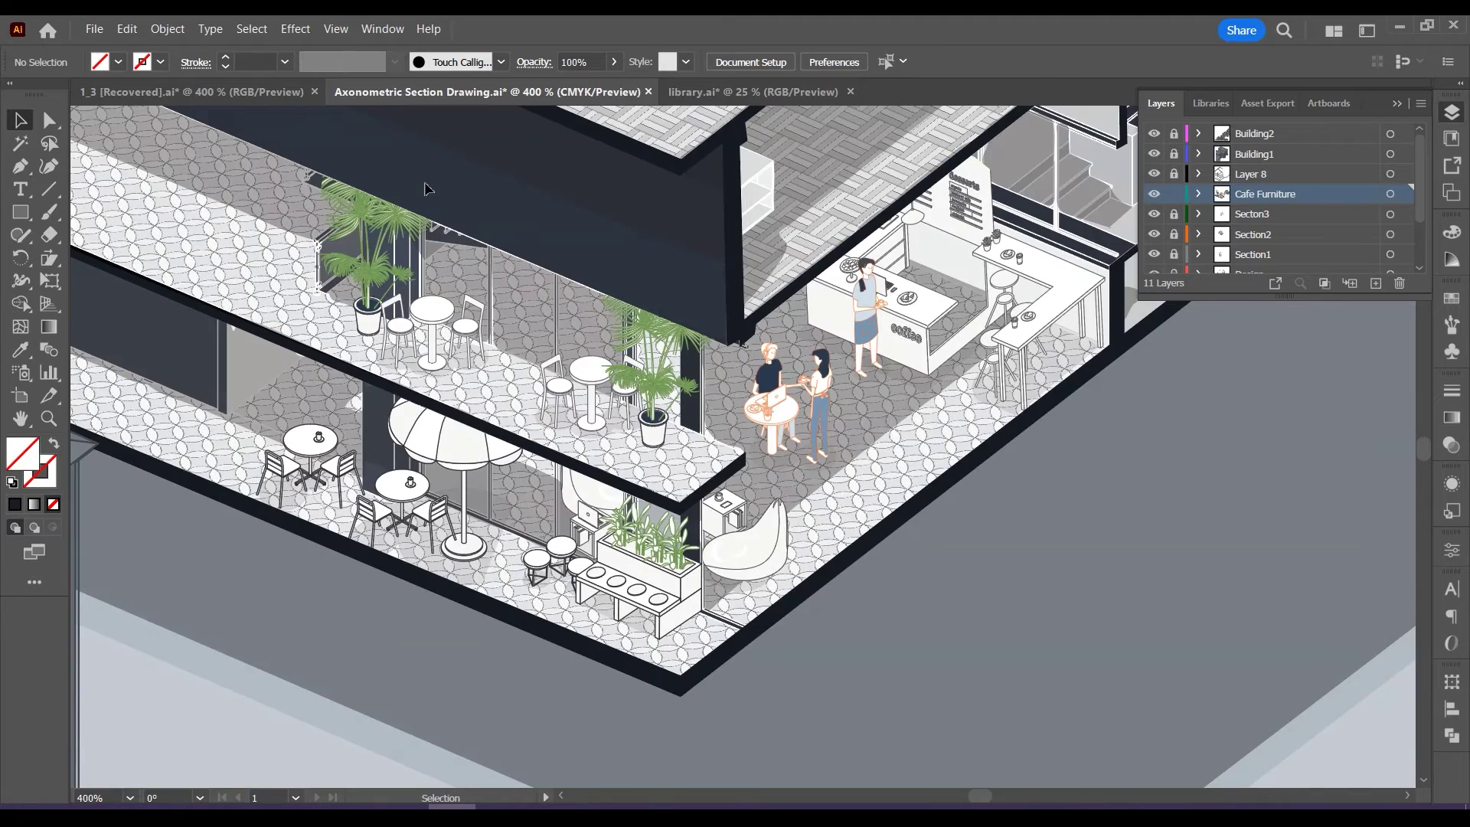
Copy the high table with stools and plants from library.ai and paste it into the Axonometric Section Drawing.
left_click(753, 92)
scroll(388, 368, "down", 1)
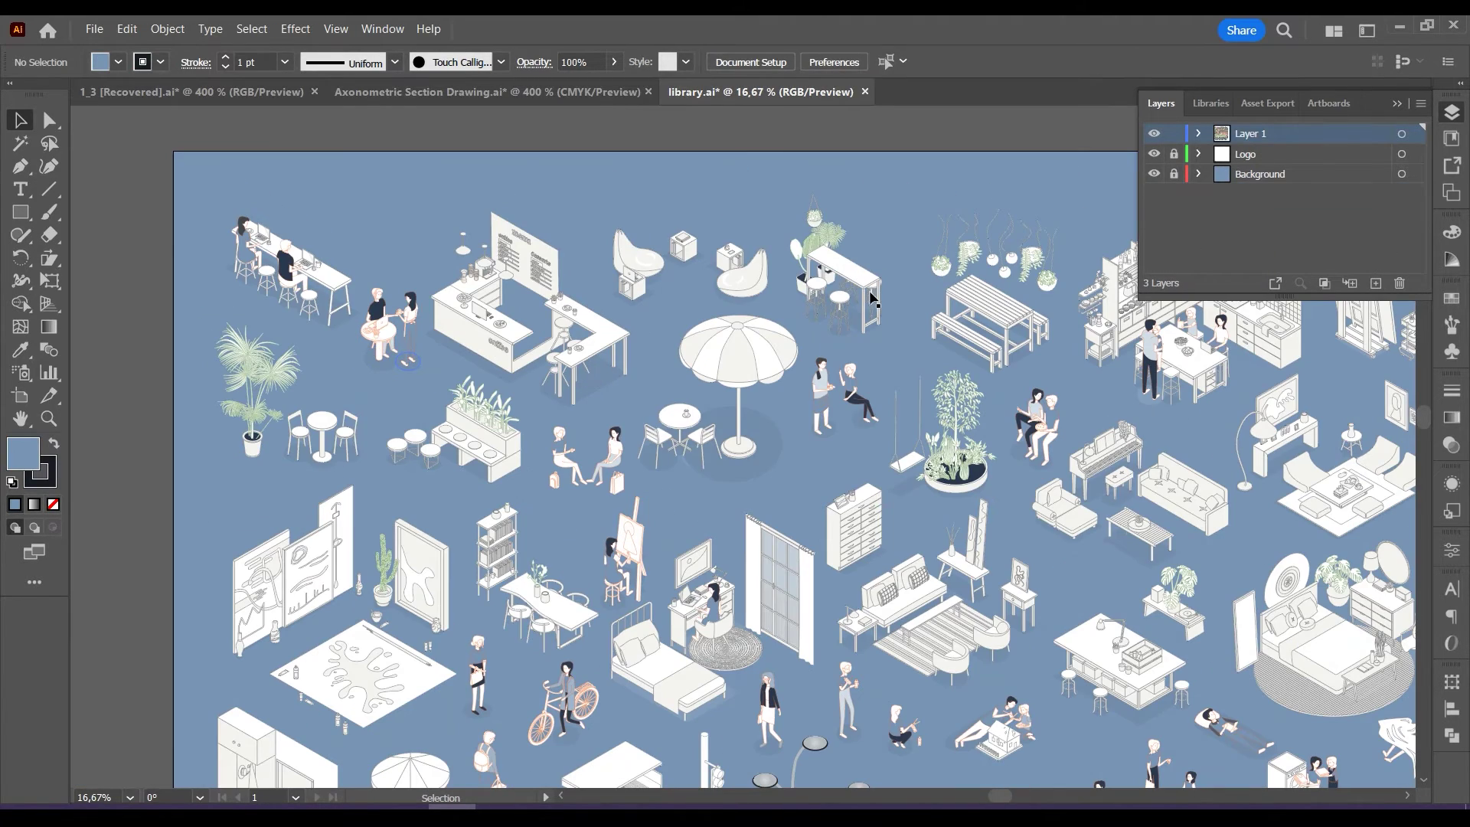
left_click(872, 285)
left_click(566, 93)
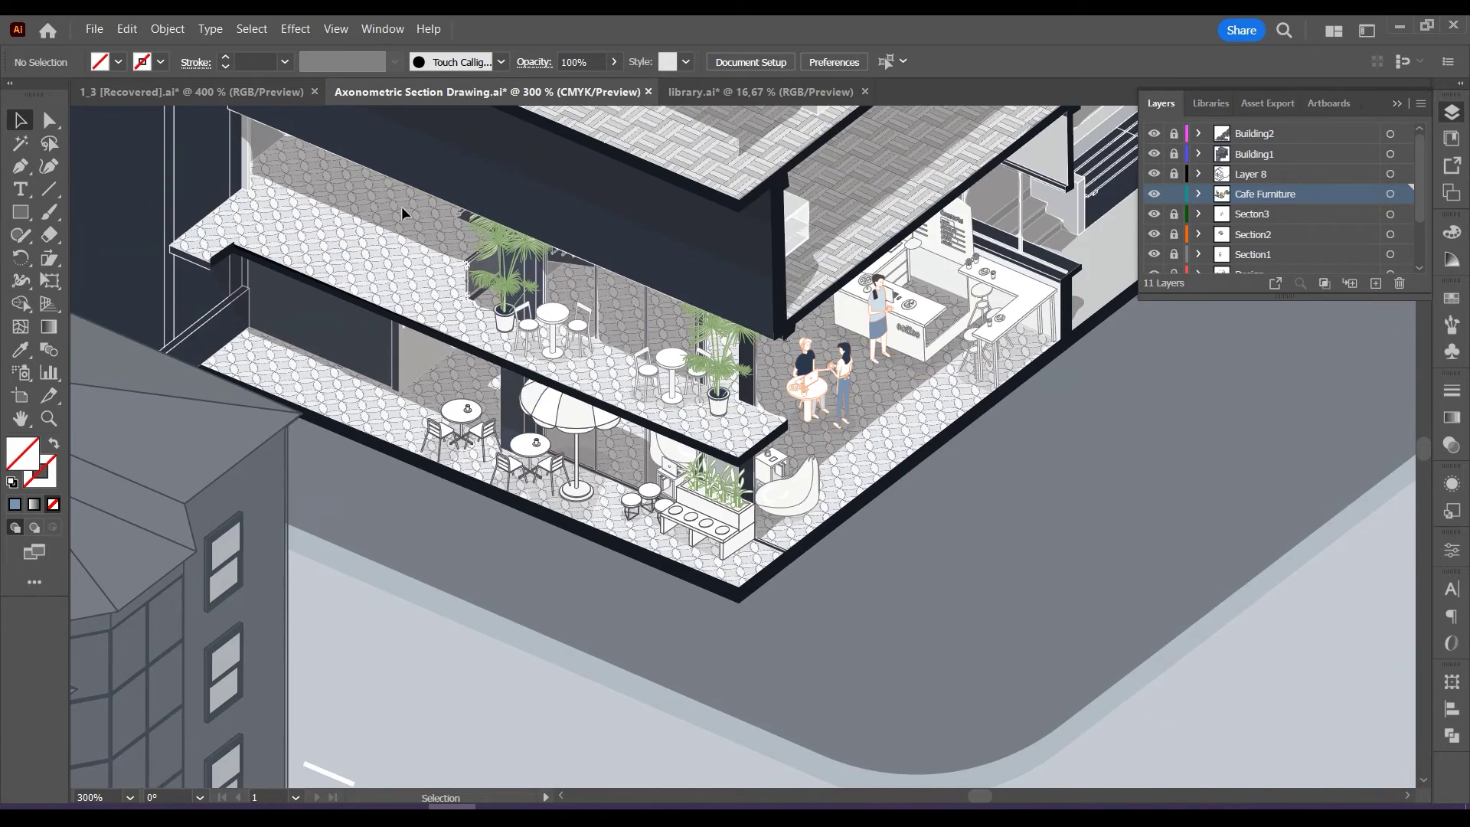
scroll(404, 214, "up", 2)
left_click(701, 398)
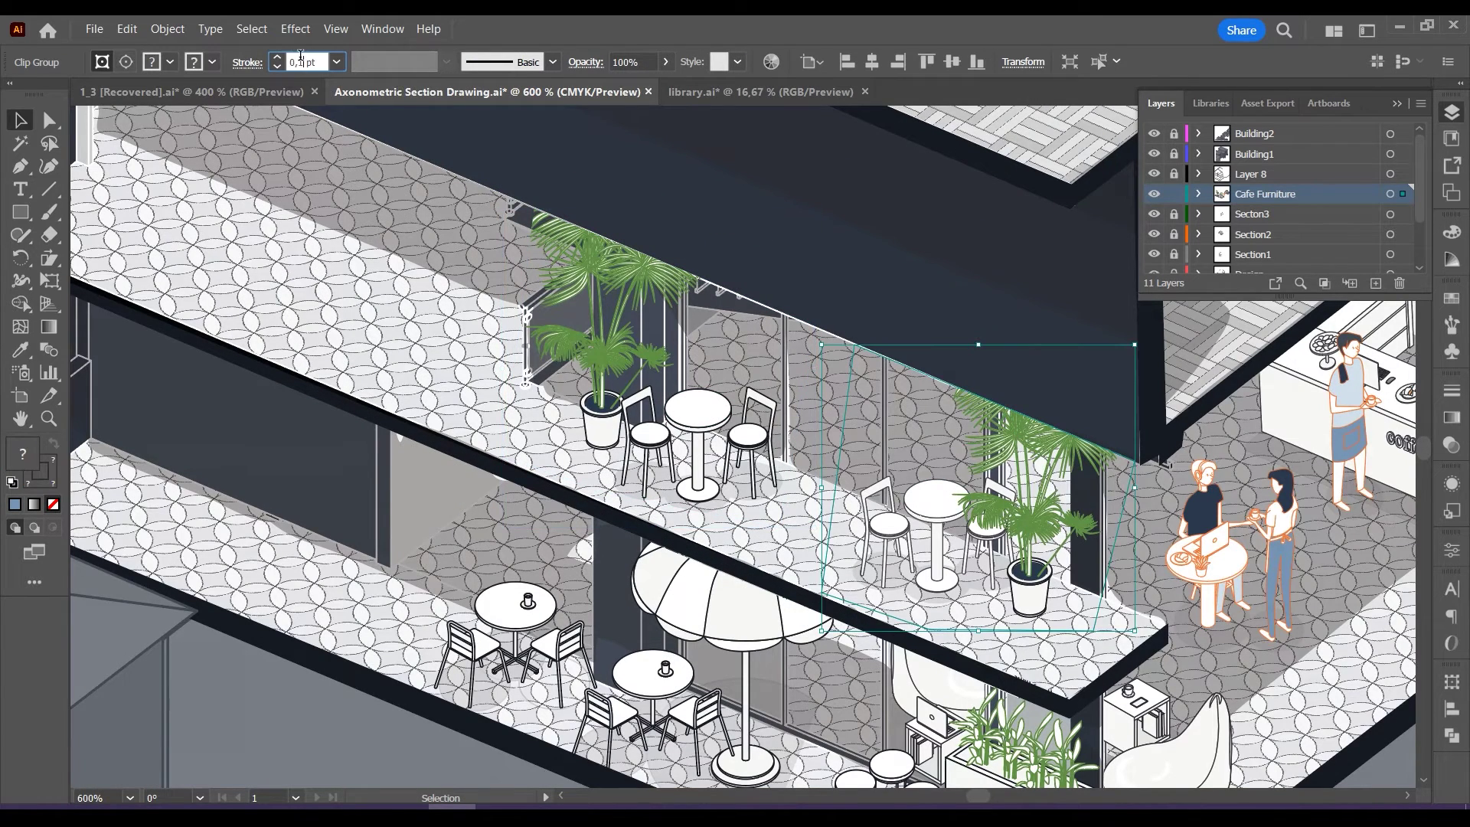
key("ctrl+v")
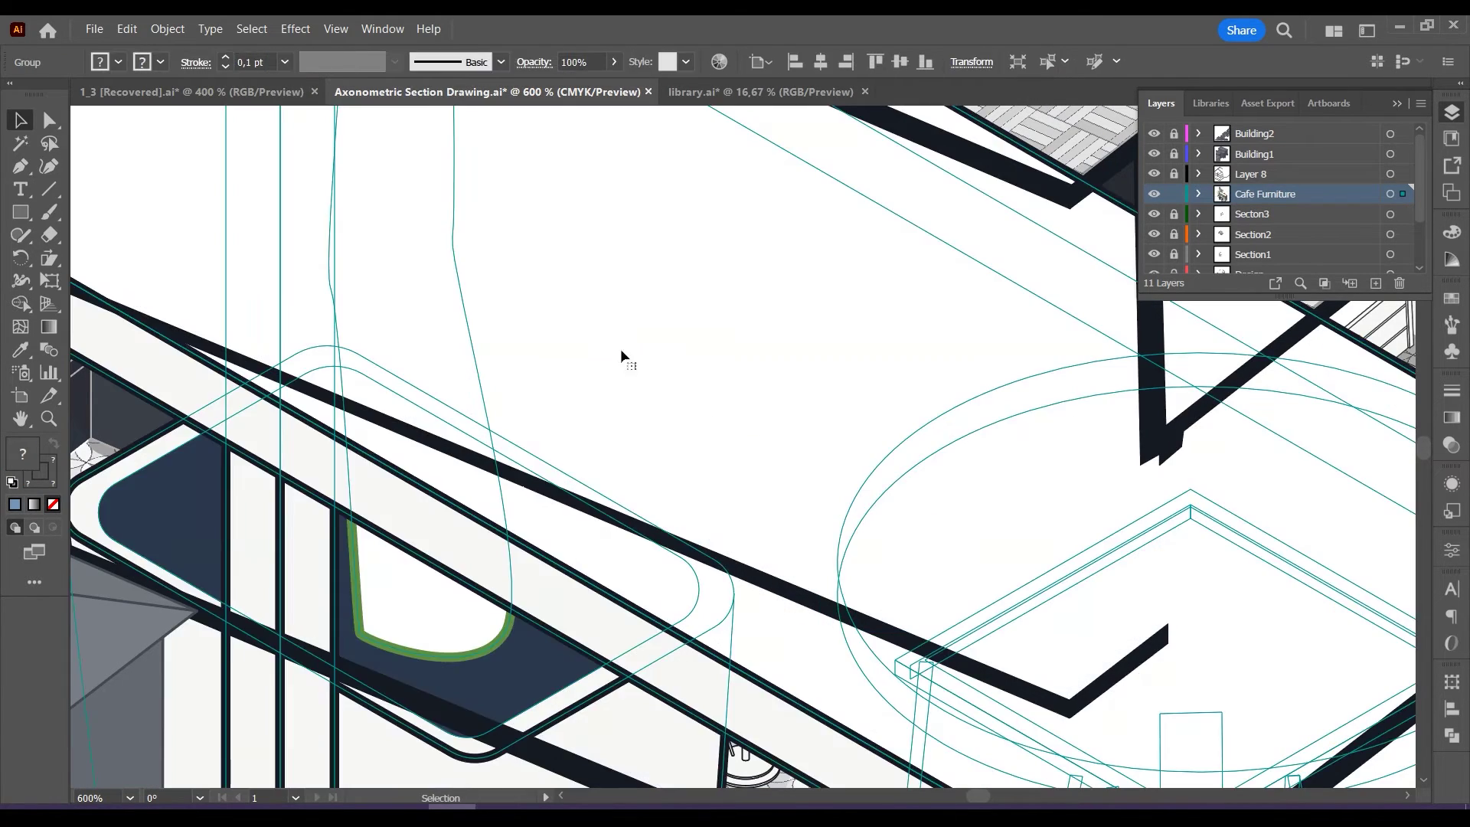
Scale the pasted high table group to 20 px wide and place it on the balcony next to the palm.
left_click(973, 62)
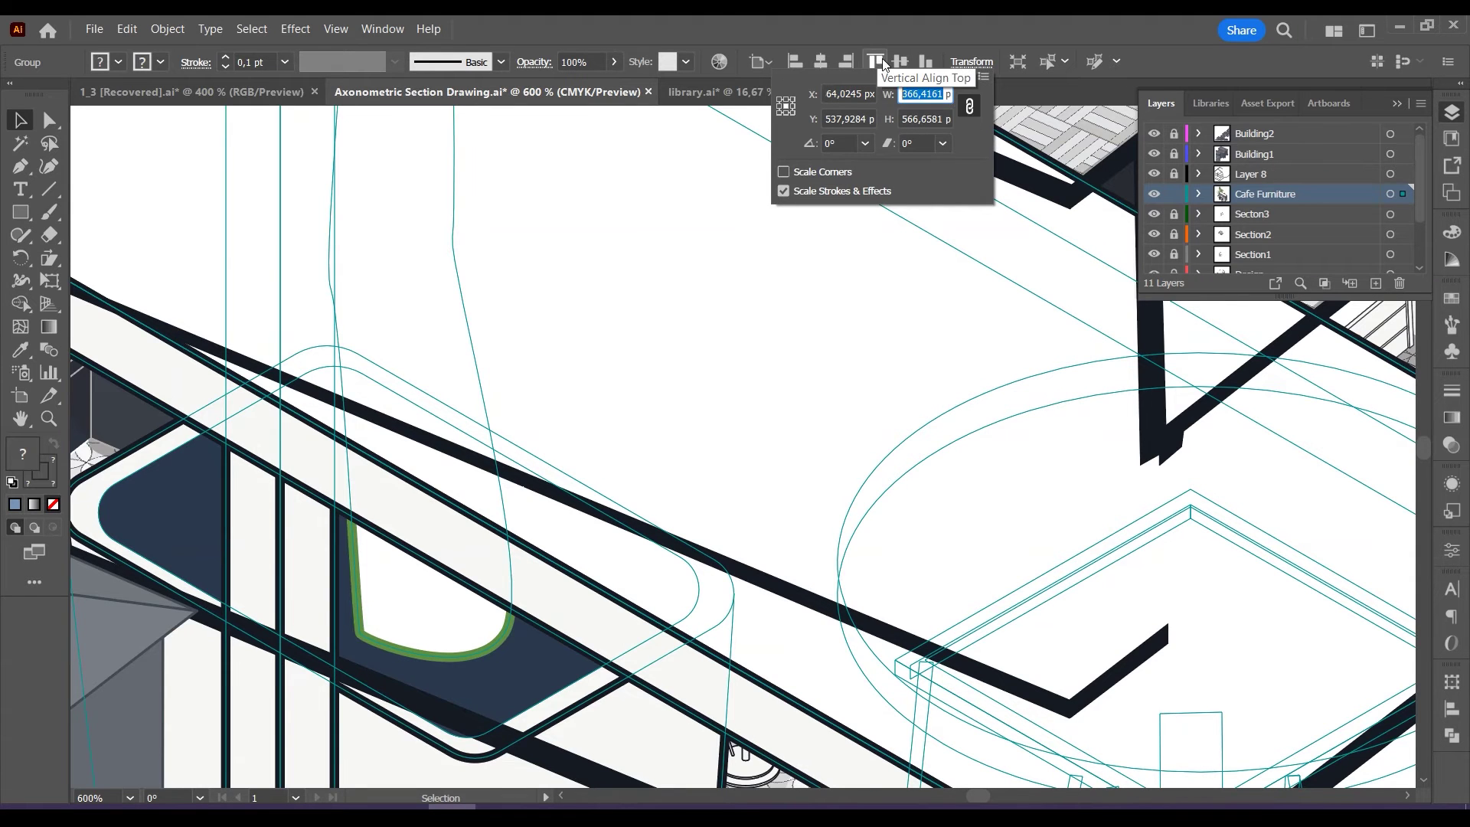
type("20")
key("Return")
left_click_drag(799, 465, 444, 241)
left_click(49, 258)
left_click(19, 120)
left_click(306, 180)
right_click(652, 276)
mouse_move(738, 563)
left_click(919, 558)
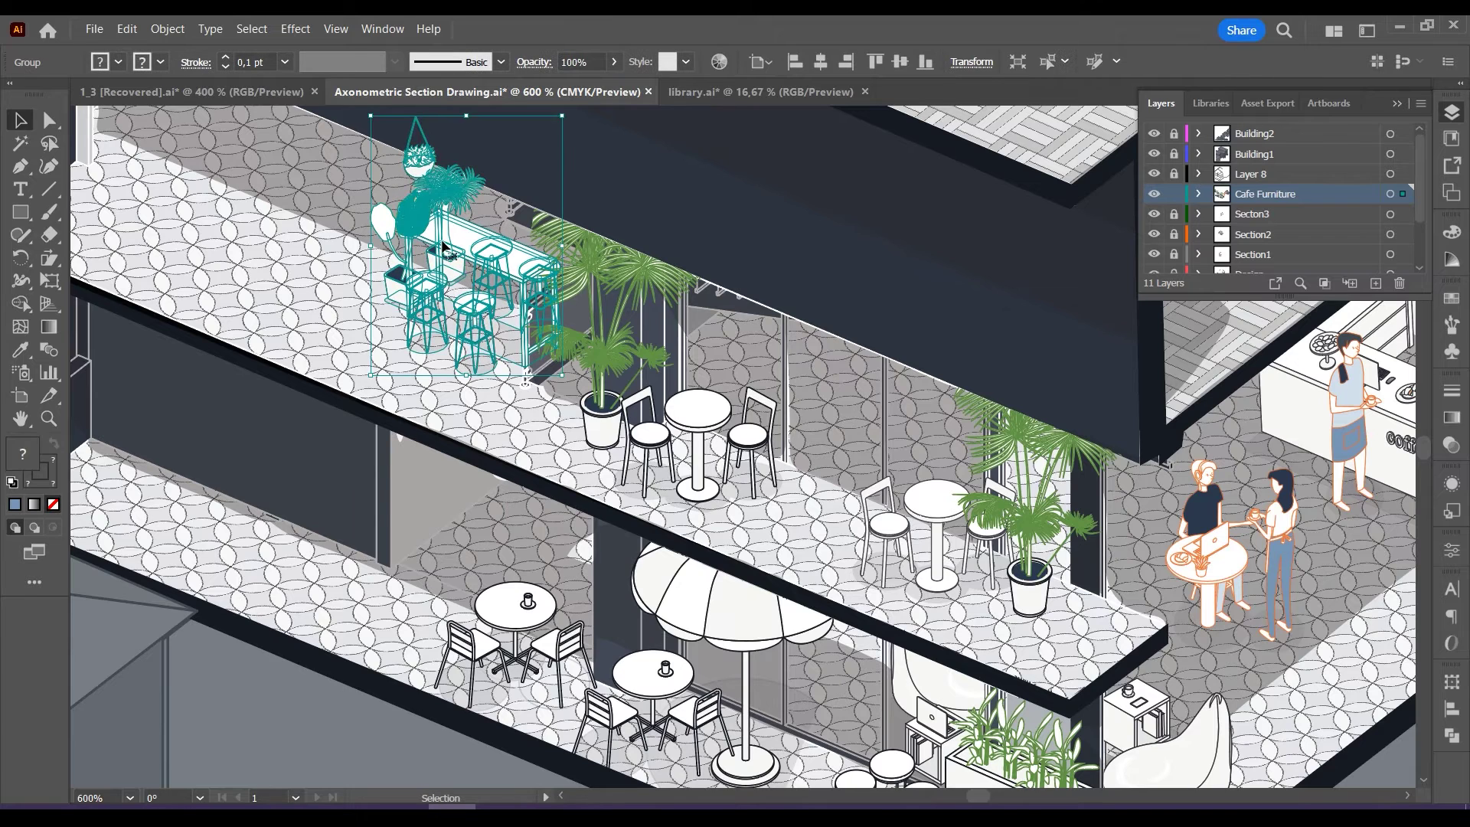
Draw a Pen outline around the high table group below the slab edge and use it as the group's clipping mask.
left_click(333, 222)
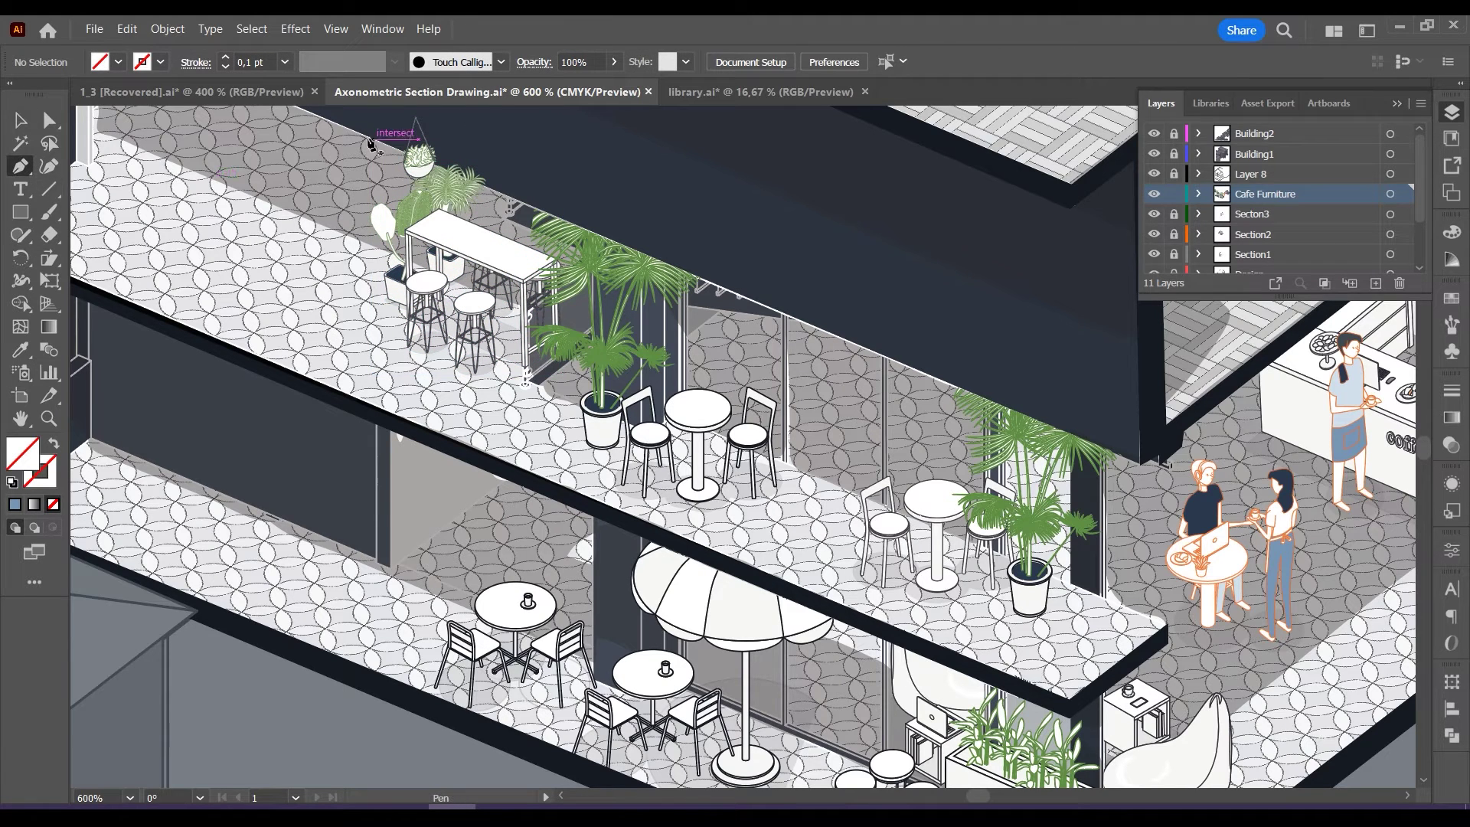
left_click(370, 297)
left_click(523, 398)
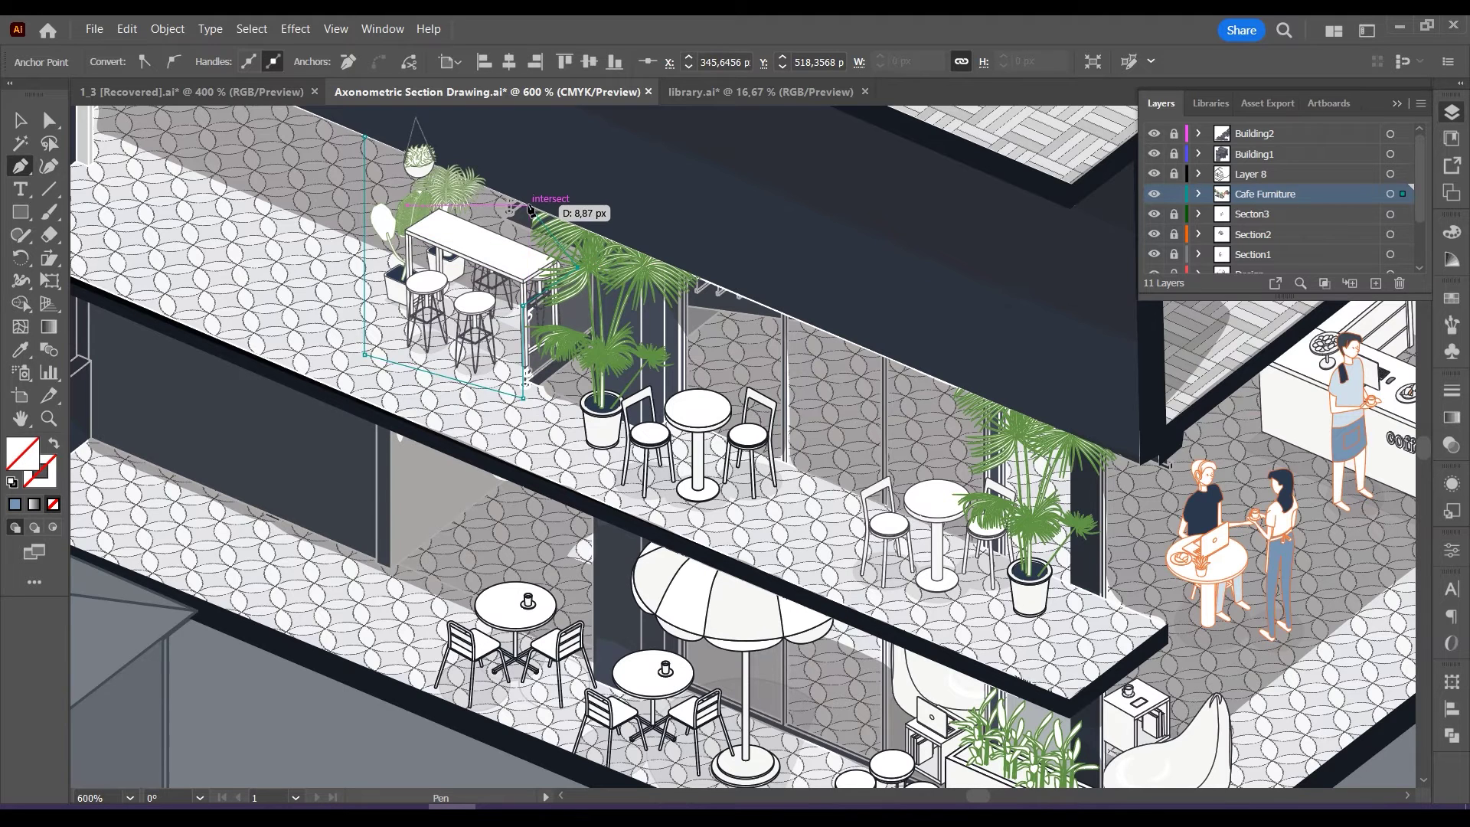
left_click(21, 120)
left_click(480, 252, "shift")
right_click(481, 253)
left_click(518, 474)
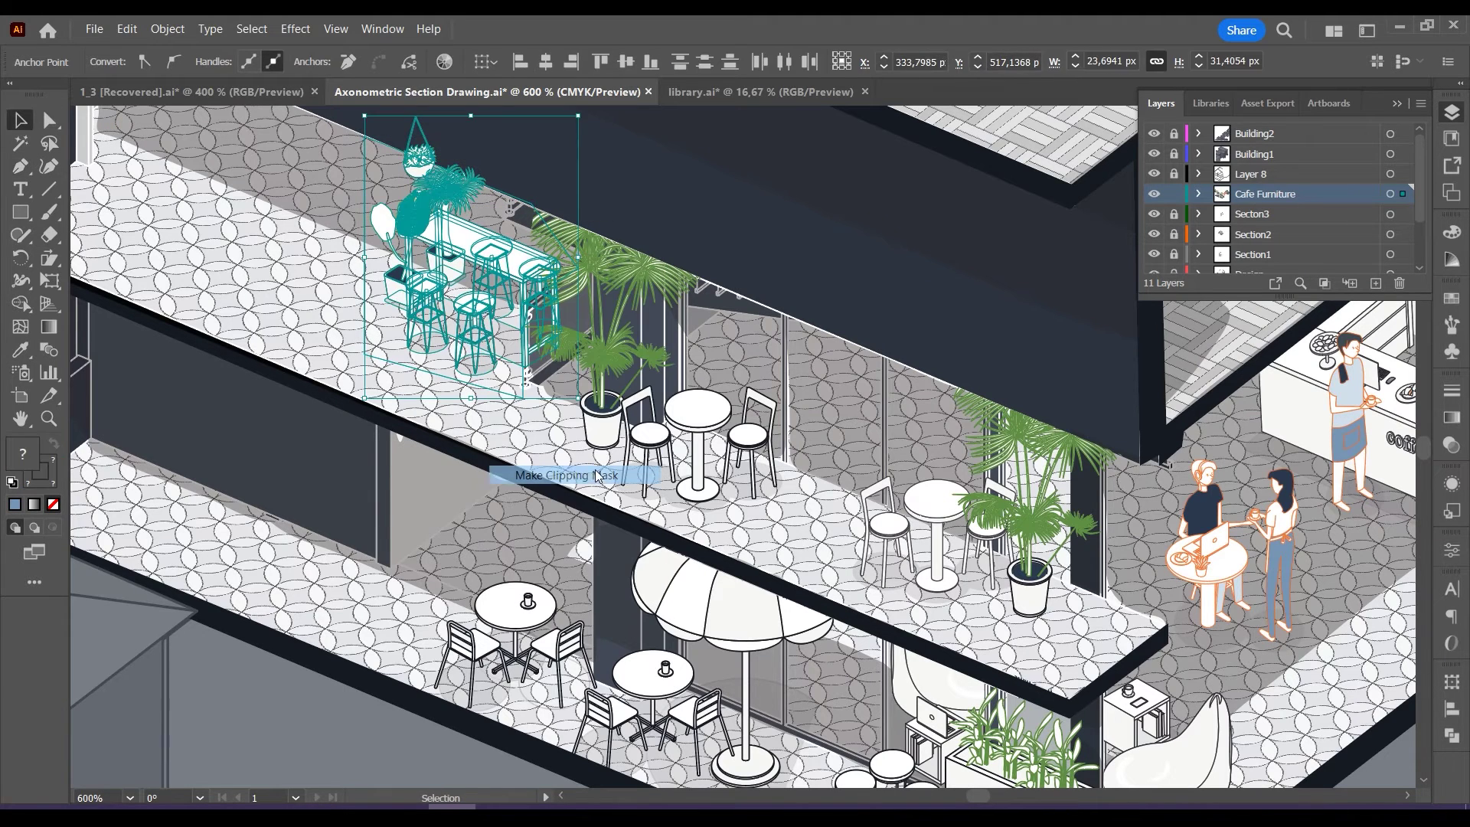
Bring the neighbouring masked palm and table set to the front of the high table group.
left_click(620, 272)
right_click(623, 277)
mouse_move(680, 562)
left_click(873, 561)
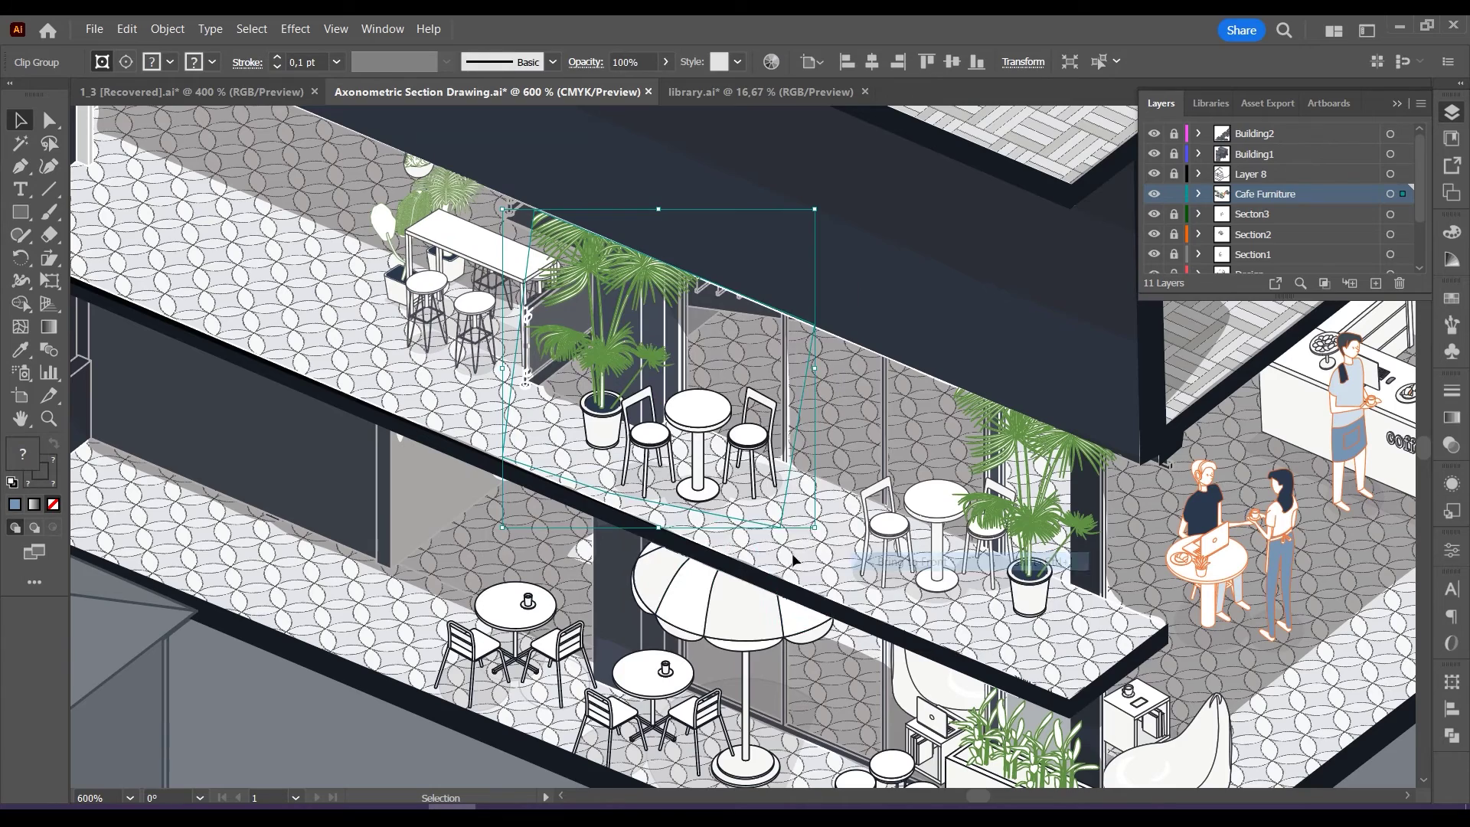
left_click(781, 559)
scroll(618, 472, "down", 1)
left_click(520, 333)
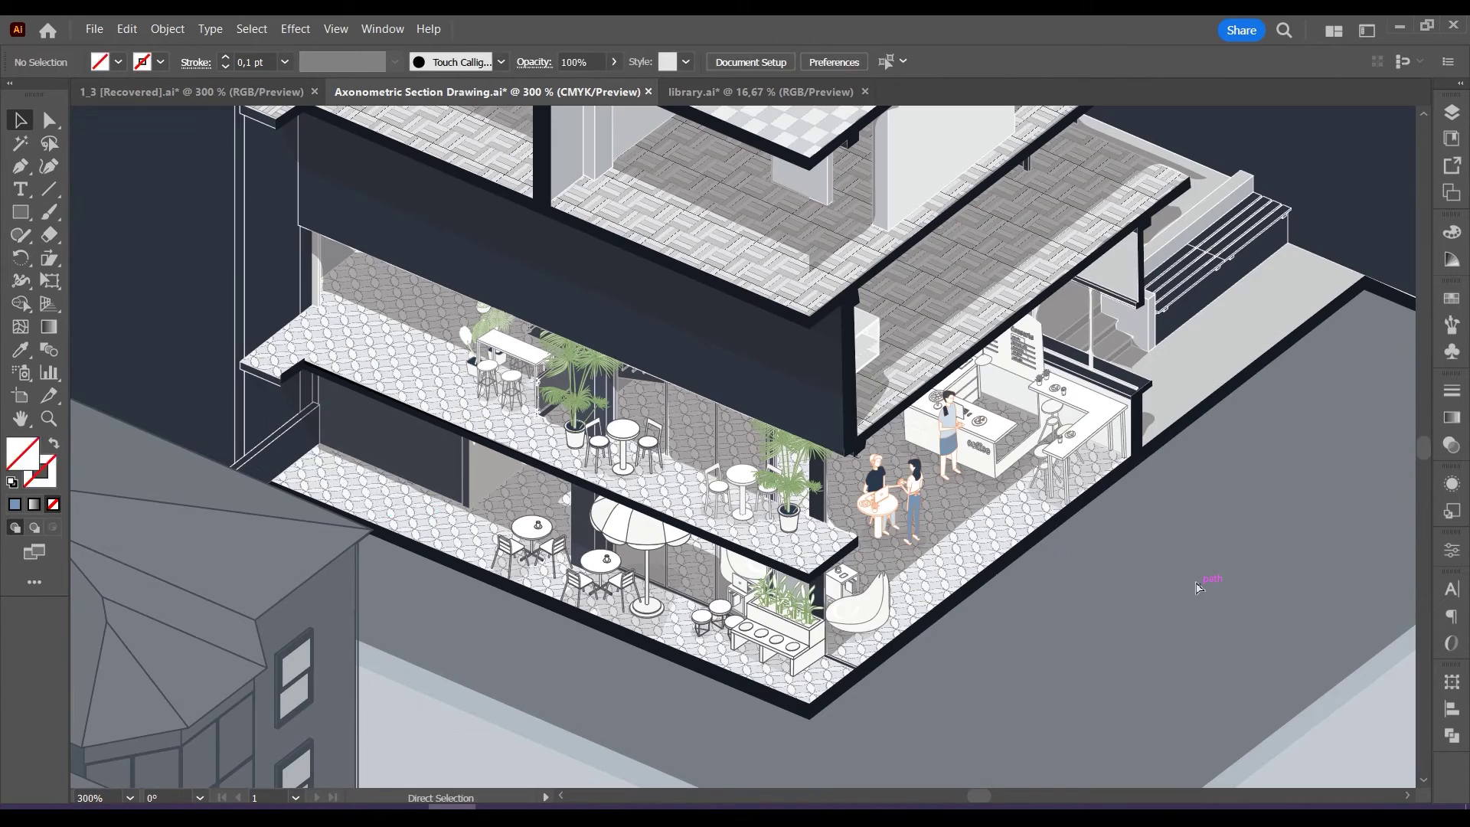
Add the picnic table with hanging plants to the balcony and the long laptop counter with two seated people below it.
key("ctrl+z")
key("ctrl+z")
key("ctrl+z")
key("ctrl+z")
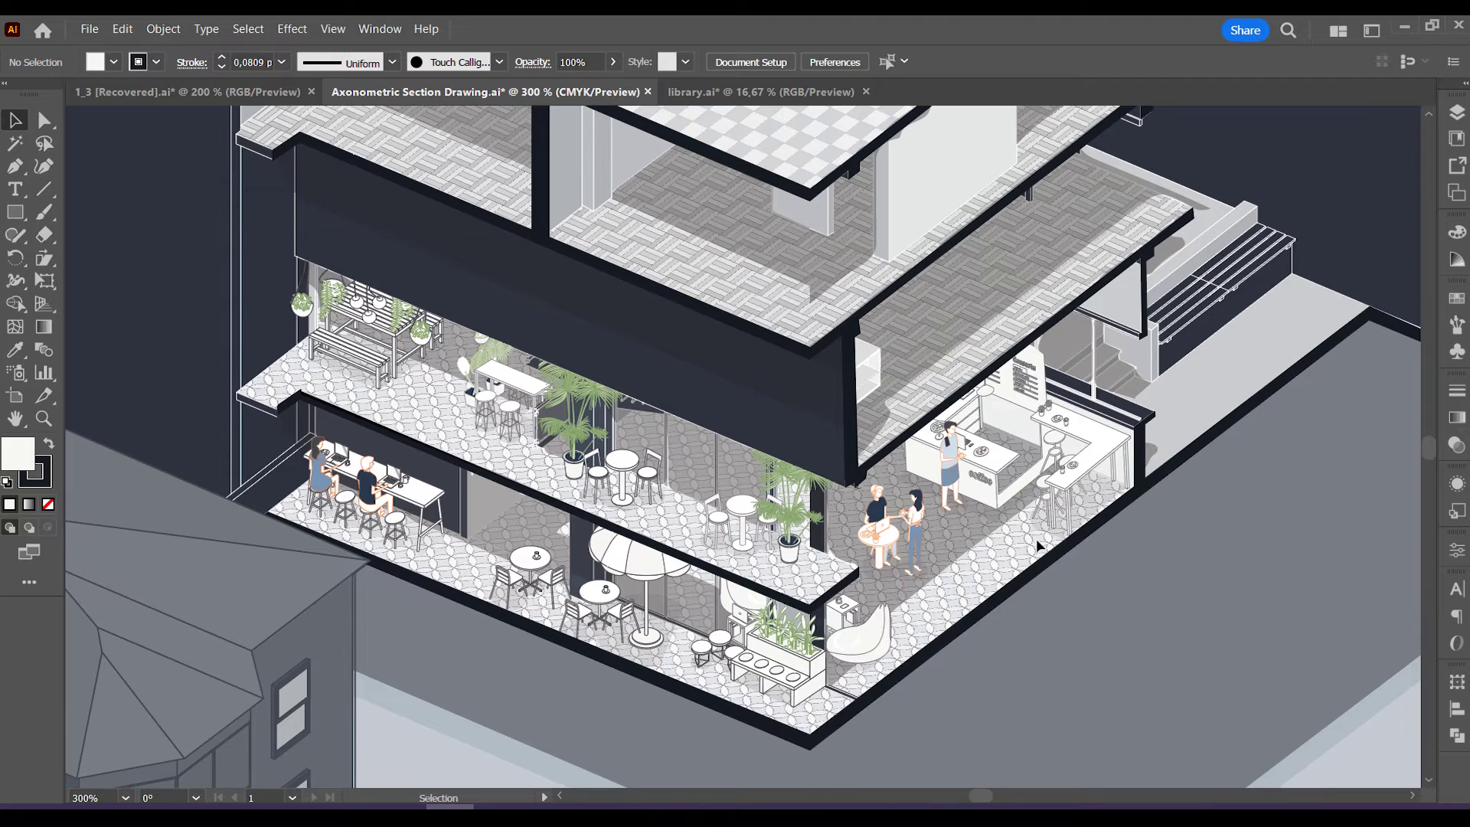
Furnish the living area above the coffee bar with the sofa and seated people, daybed, coffee table, palm and piano.
scroll(1037, 542, "up", 4)
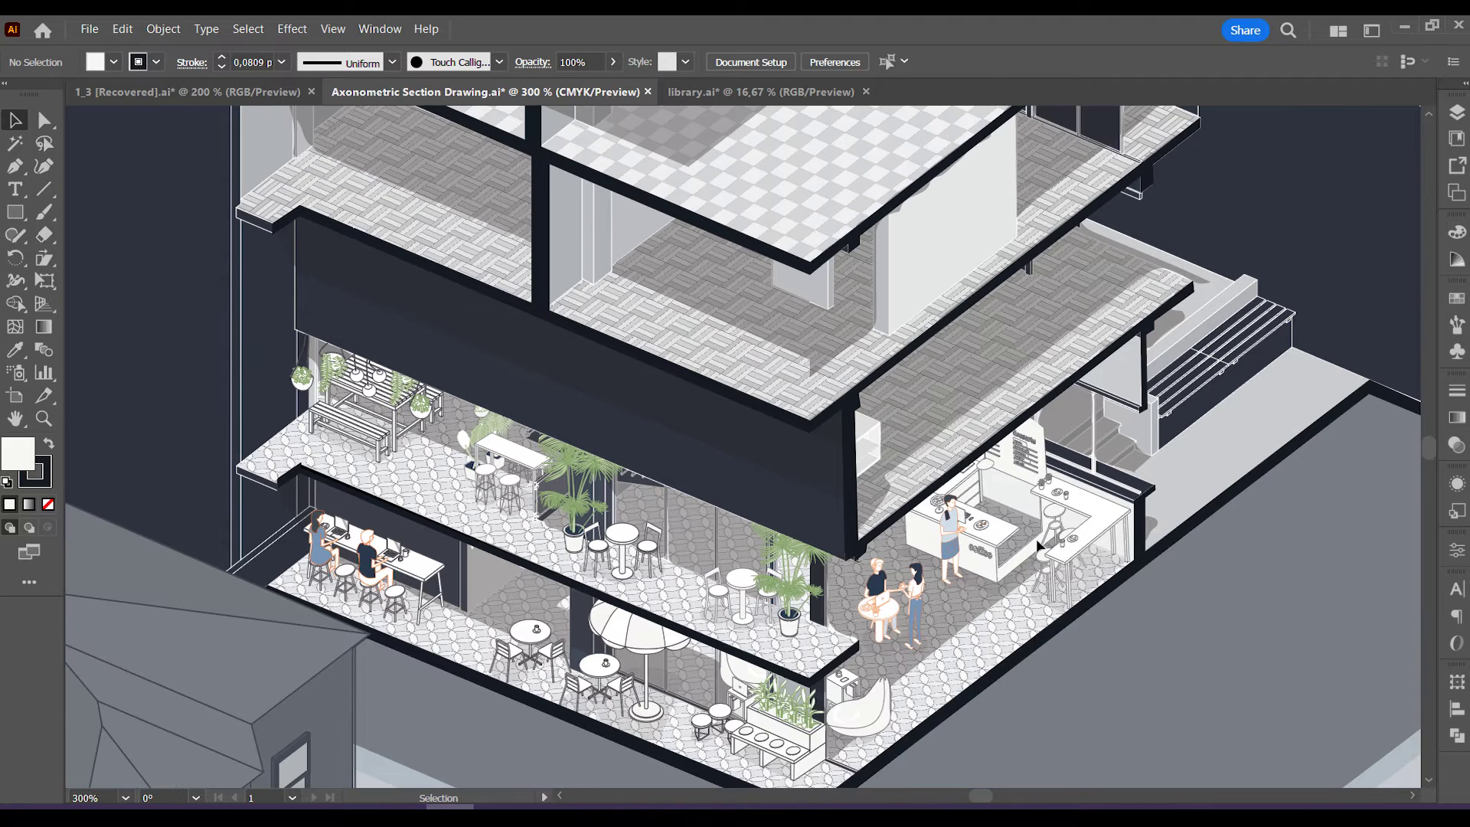
key("ctrl+z")
key("ctrl+shift+a")
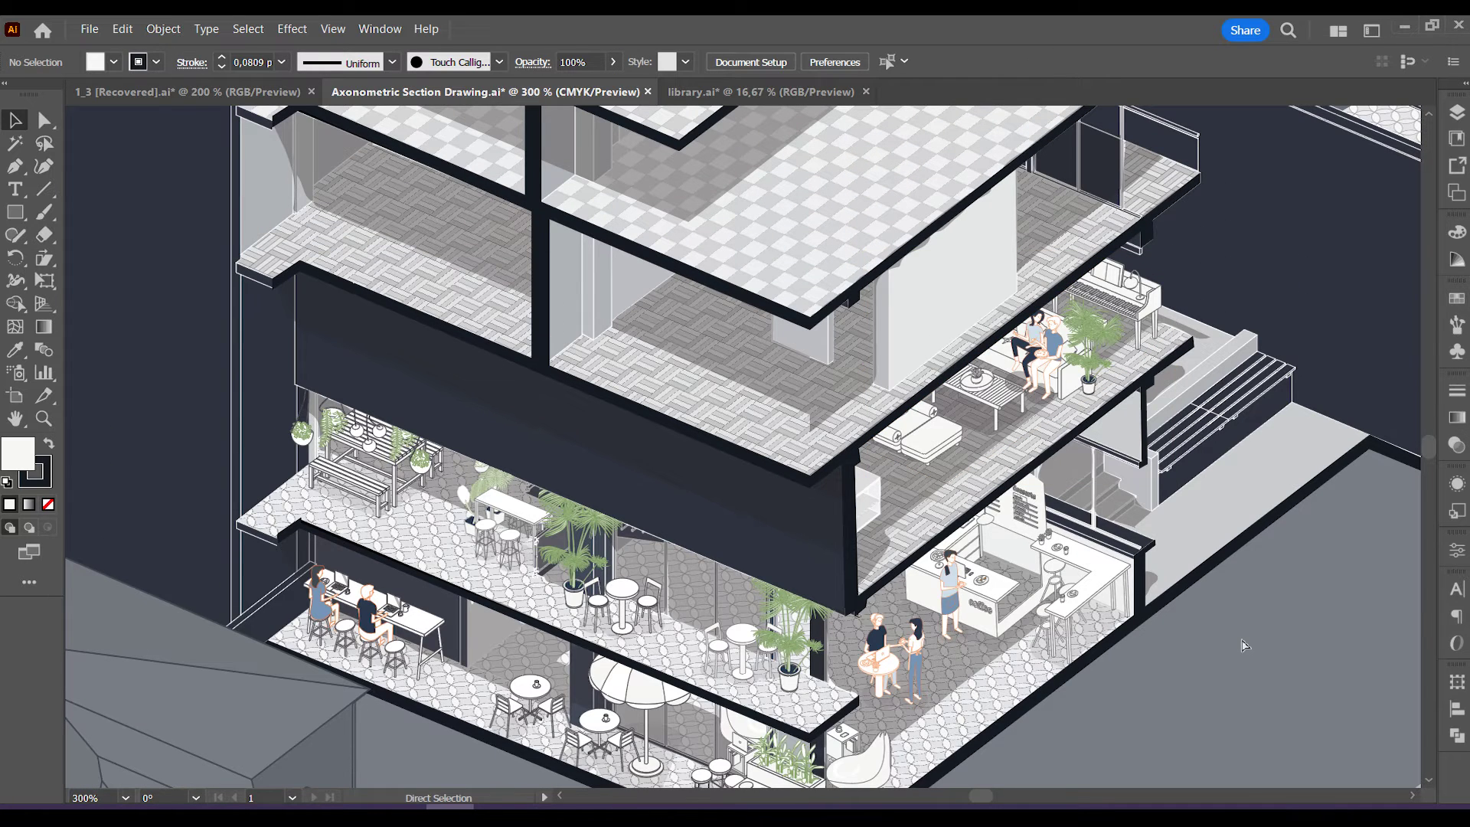
Add the leafy potted plant beside the daybed and the console with a framed picture against the light wall.
key("ctrl+z")
key("ctrl+shift+a")
scroll(1242, 640, "up", 3)
key("ctrl+z")
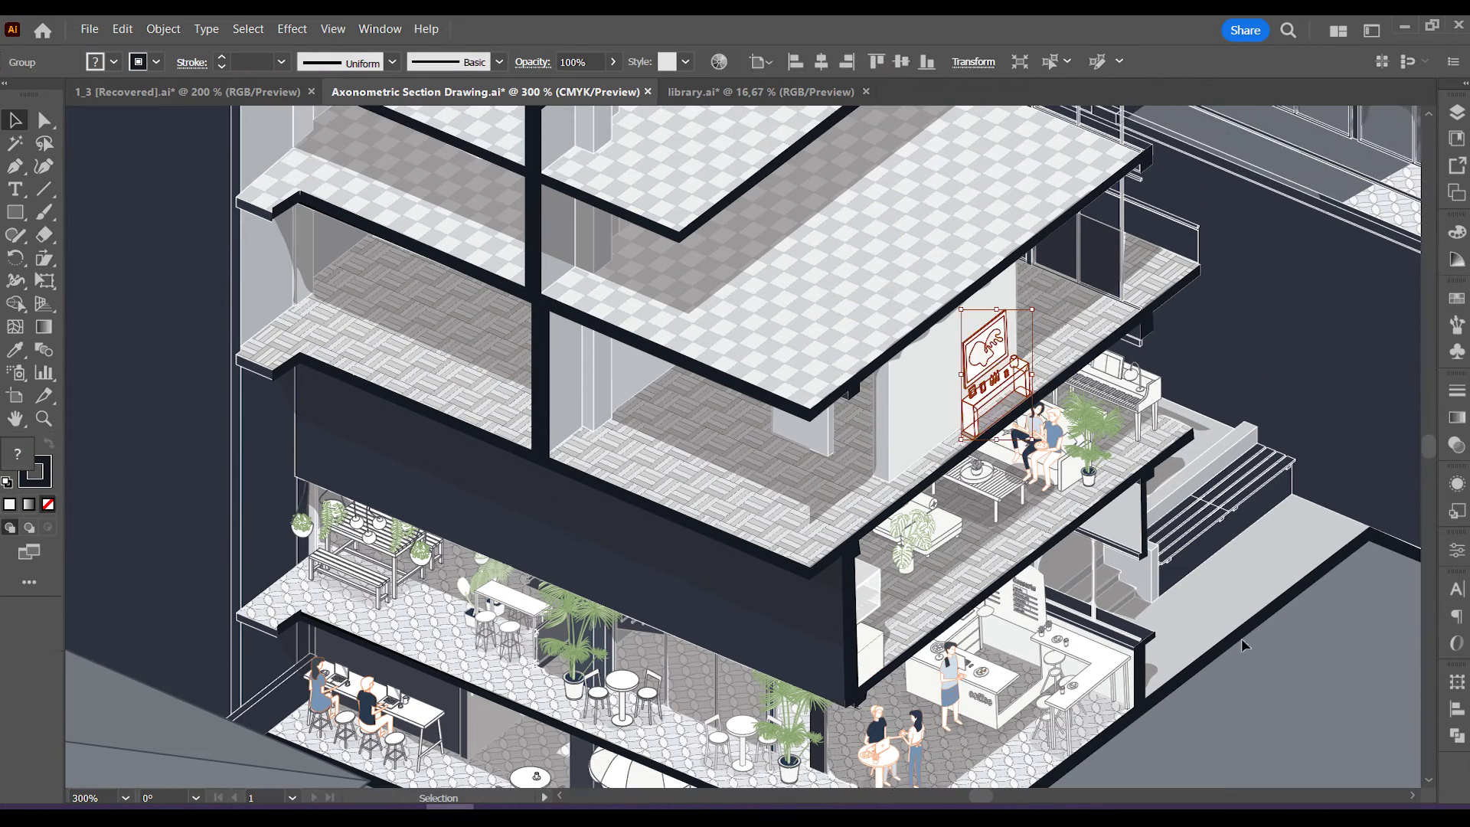
key("ctrl+shift+a")
Furnish the bedroom with the bed and lying person, round rug, mirror, plant sideboard and the figures beside the wall.
key("ctrl+f")
key("ctrl+f")
key("ctrl+f")
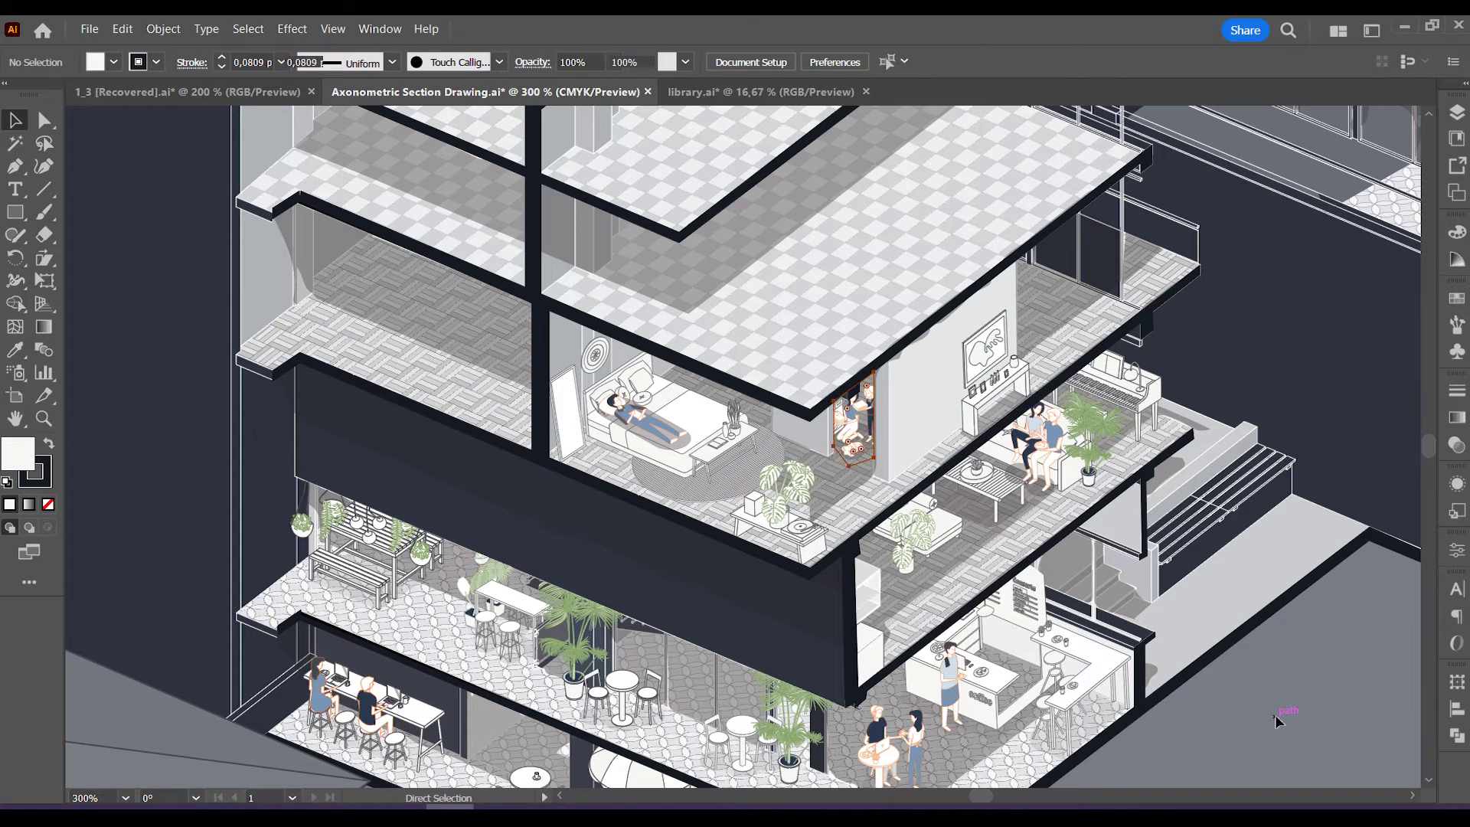
Furnish the kitchen beside the bedroom with shelving, the island with people, striped rug, small round table and plant.
key("ctrl+f")
key("ctrl+shift+a")
scroll(1257, 715, "up", 3)
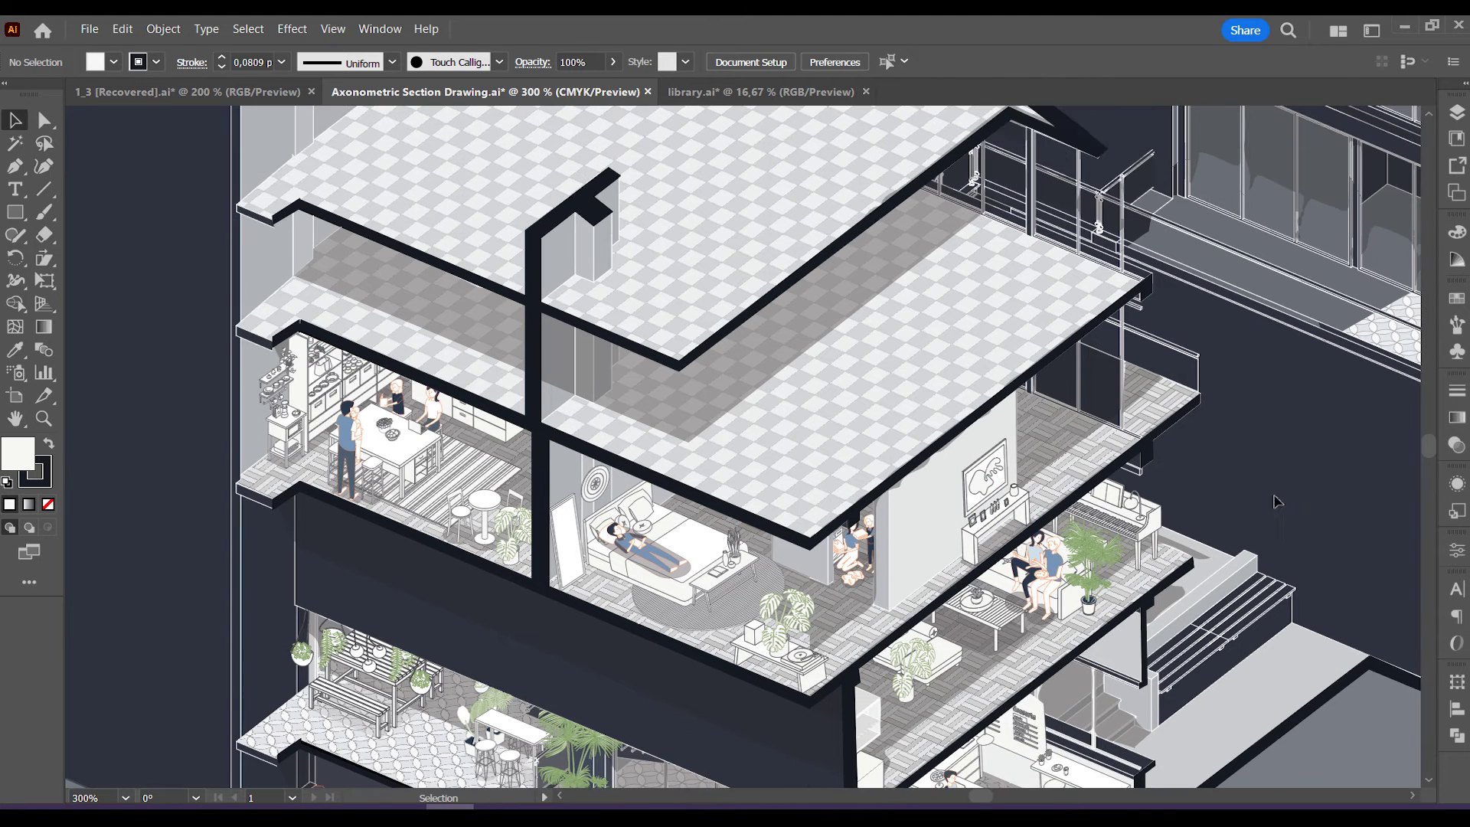
Furnish the checkered floor with the sofa, armchairs, striped rug, side tables, people with a dollhouse, and dining table set.
key("ctrl+f")
key("ctrl+shift+a")
key("ctrl+f")
key("ctrl+shift+a")
key("ctrl+f")
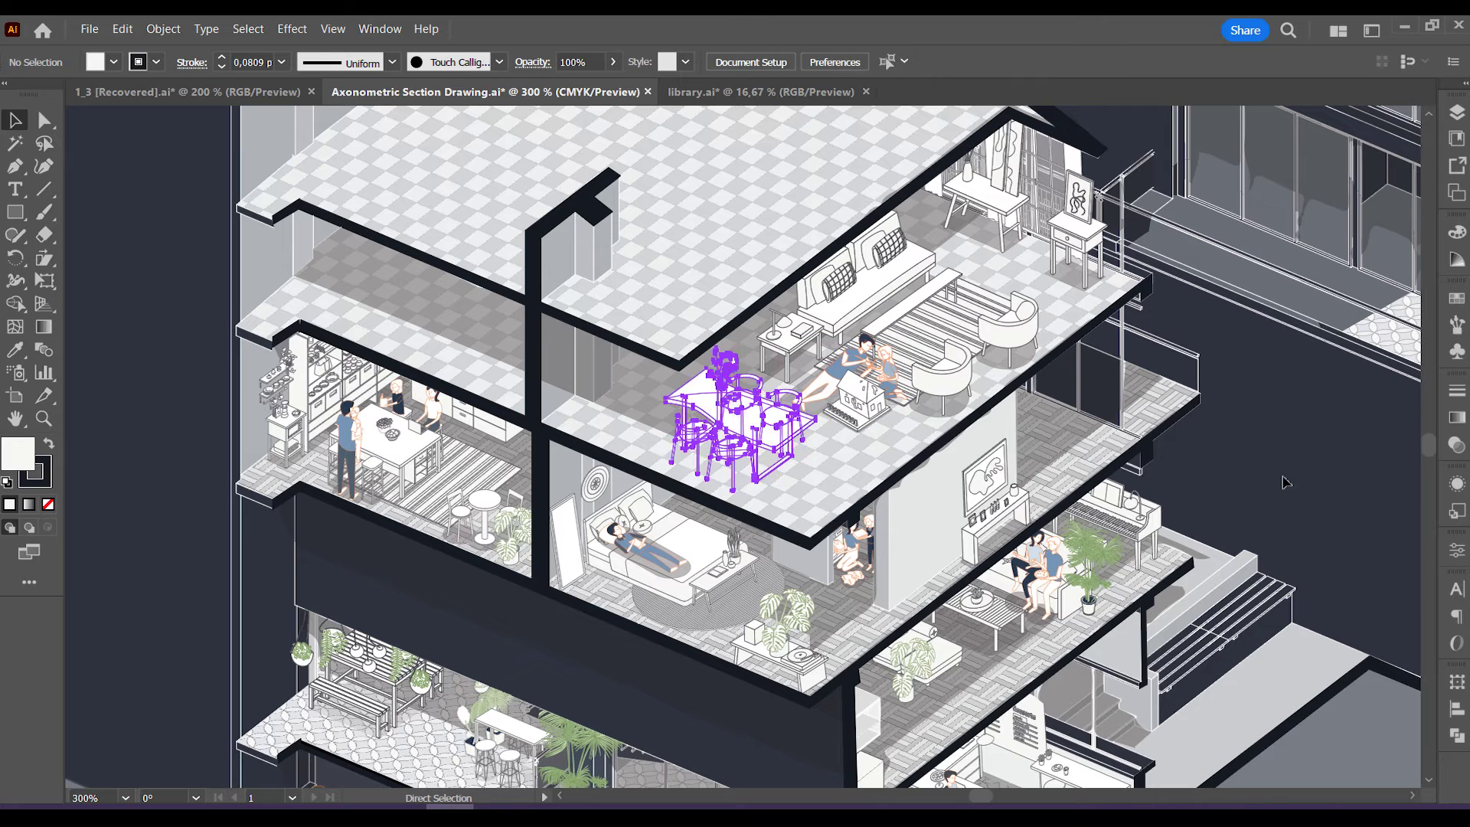
Add the bed with a lying person, the round woven rug and the bookshelf to the rooms beside the dining area.
key("ctrl+shift+a")
key("ctrl+f")
key("ctrl+shift+a")
key("ctrl+f")
key("ctrl+shift+a")
Furnish the attic studio with large paintings, the floor canvas, cactus, painter at the easel and the crouching figure.
scroll(1283, 482, "up", 3)
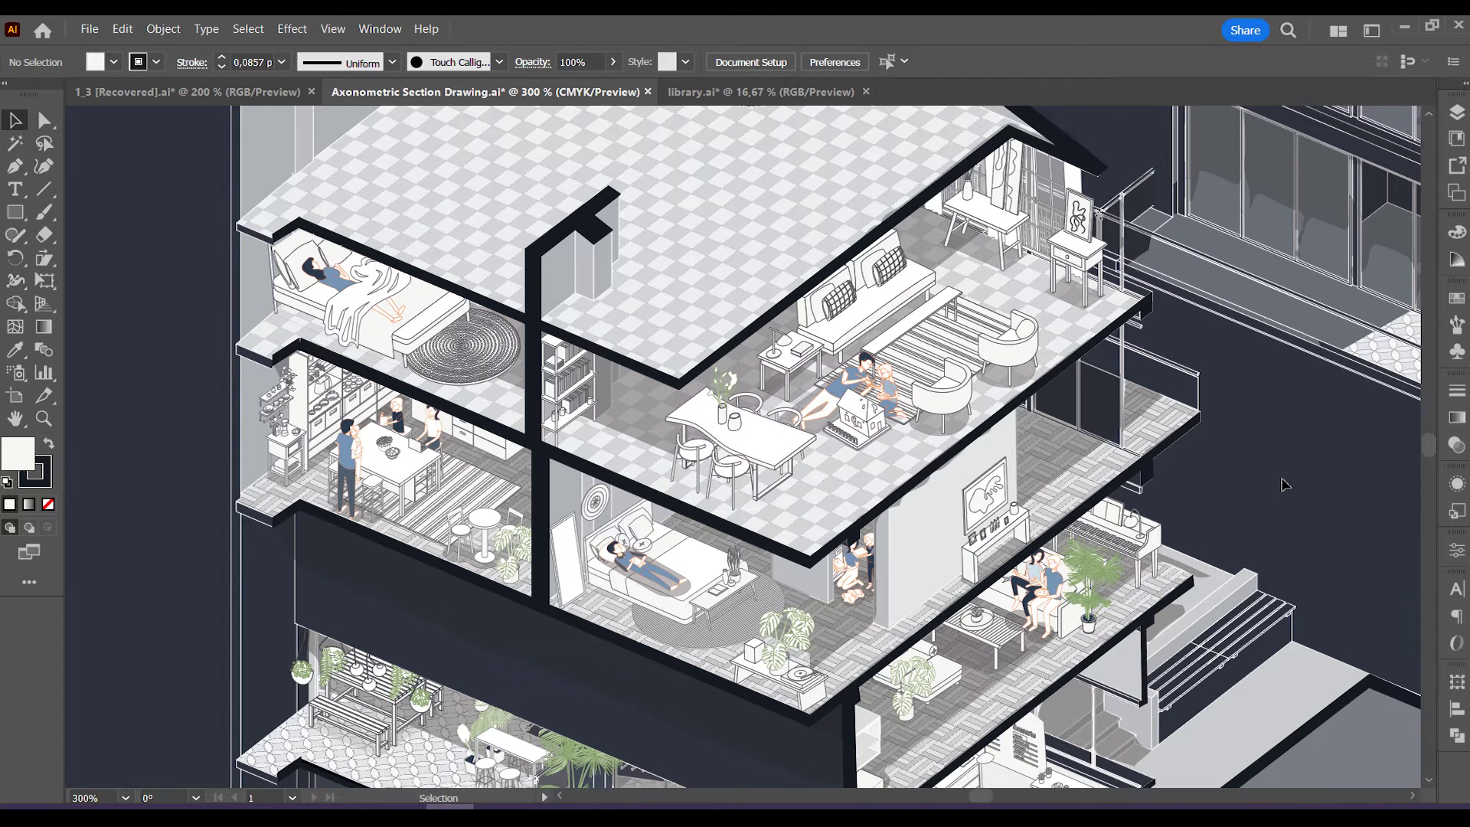
scroll(1277, 546, "up", 2)
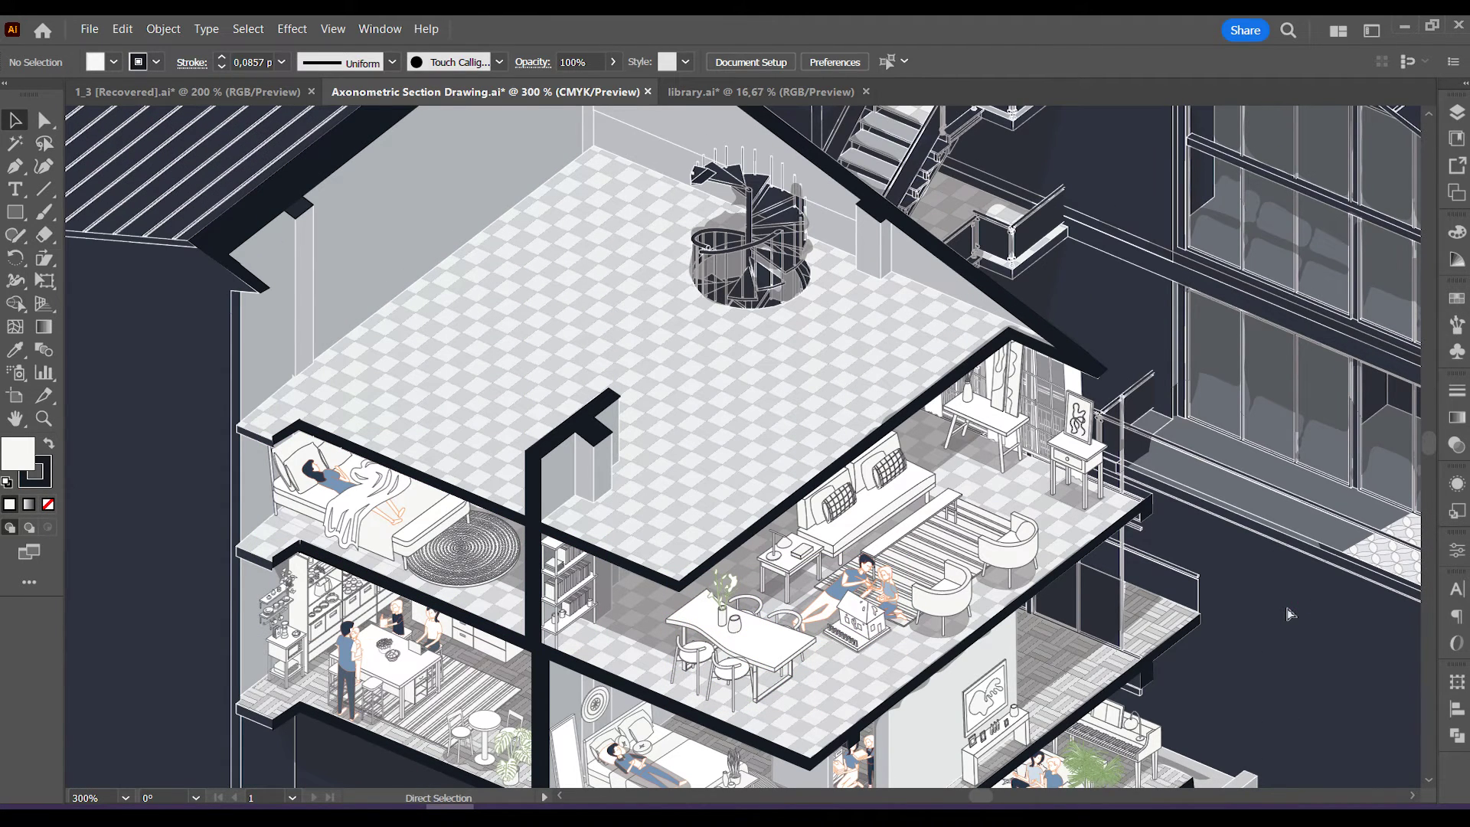
key("ctrl+f")
key("ctrl+shift+a")
key("ctrl+f")
key("ctrl+shift+a")
key("ctrl+f")
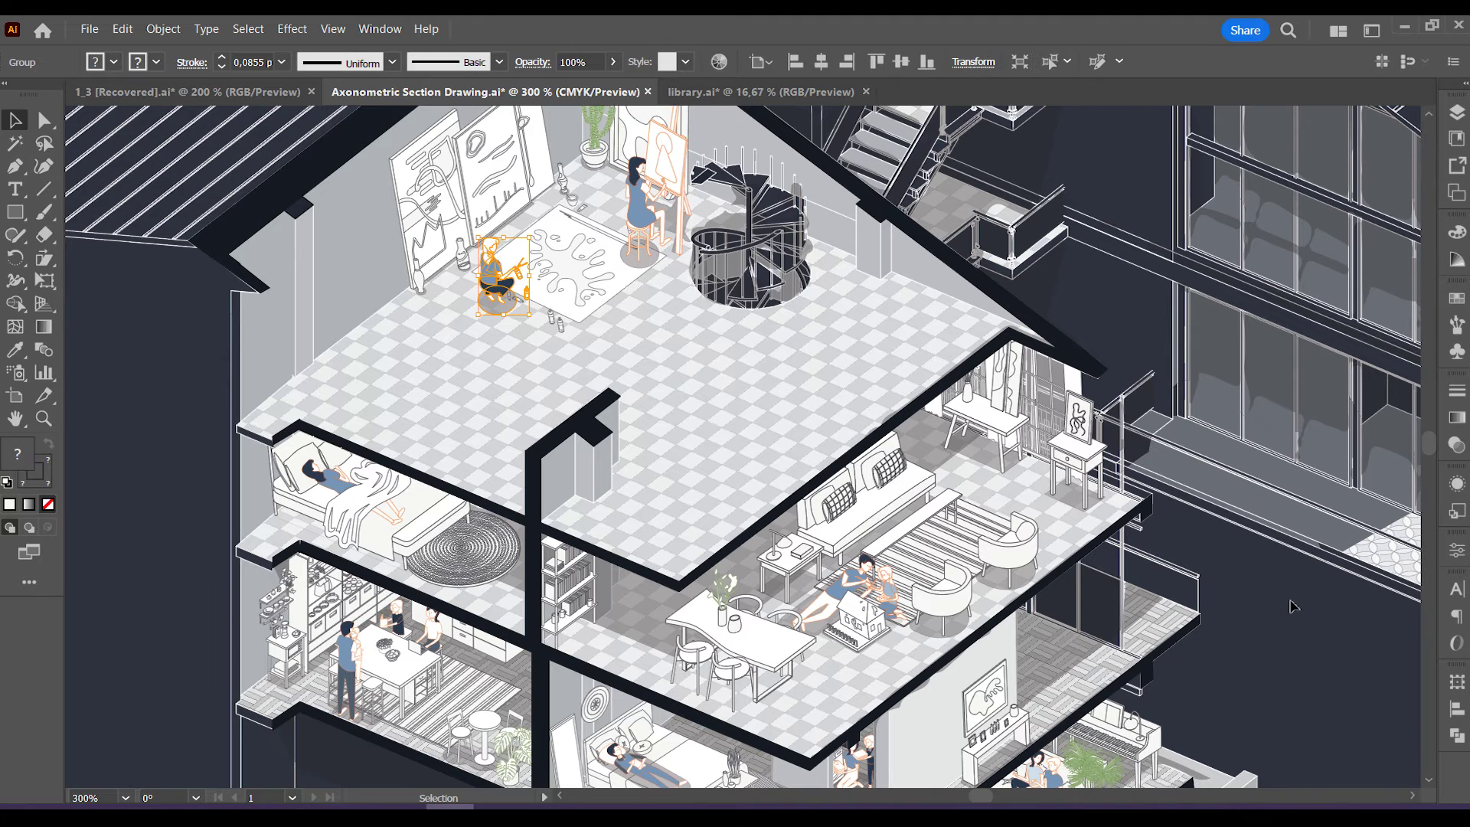
Add the drawer cabinet and the large worktable with stools to the attic studio.
key("ctrl+shift+a")
key("ctrl+f")
key("ctrl+shift+a")
key("ctrl+f")
key("ctrl+shift+a")
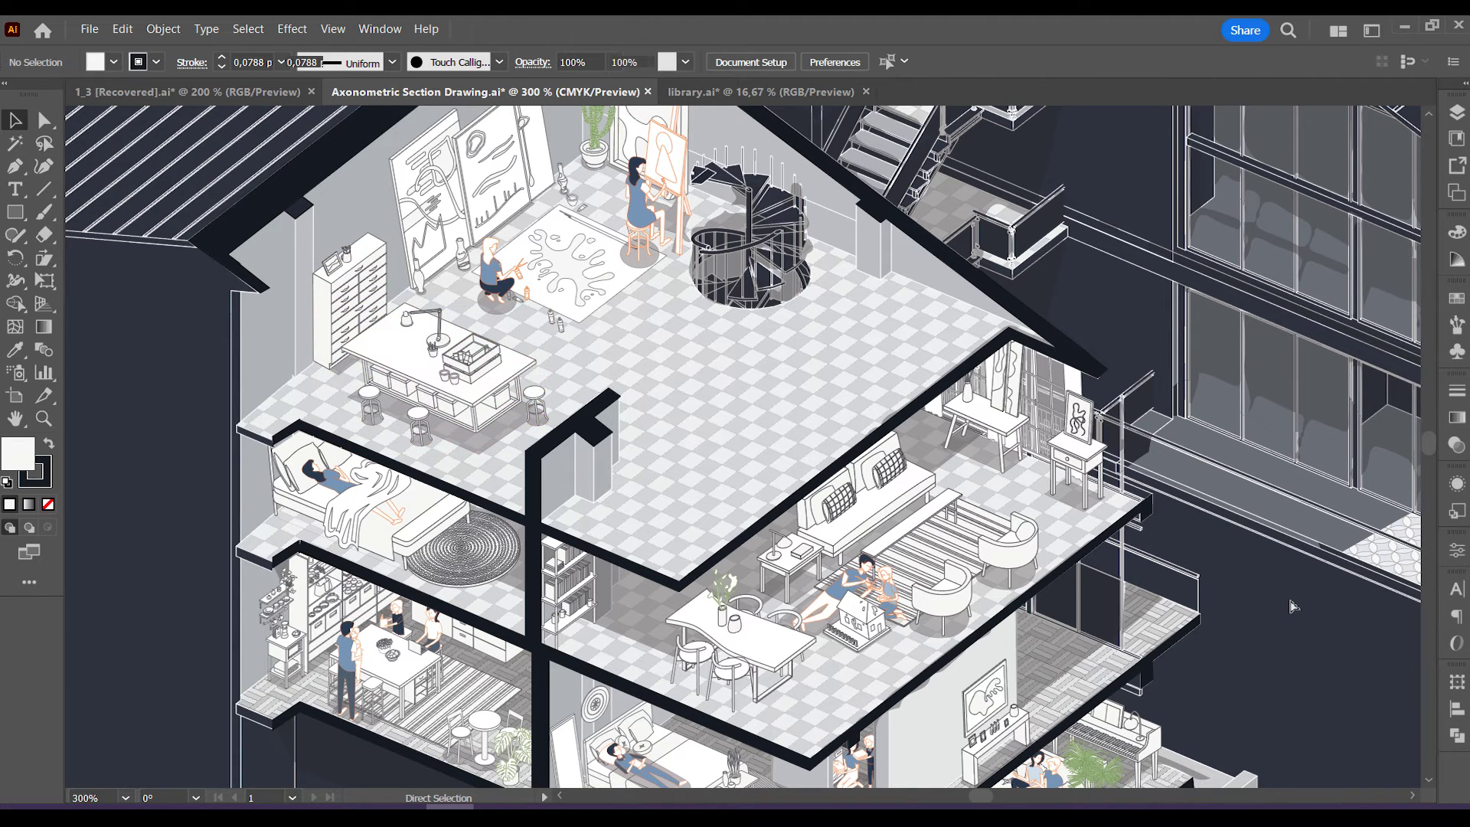
Add the easels, standing figure and small shelf to the studio, and the sofa lounge set with plants near the spiral stair.
key("ctrl+f")
key("ctrl+shift+a")
key("ctrl+f")
key("ctrl+shift+a")
key("ctrl+f")
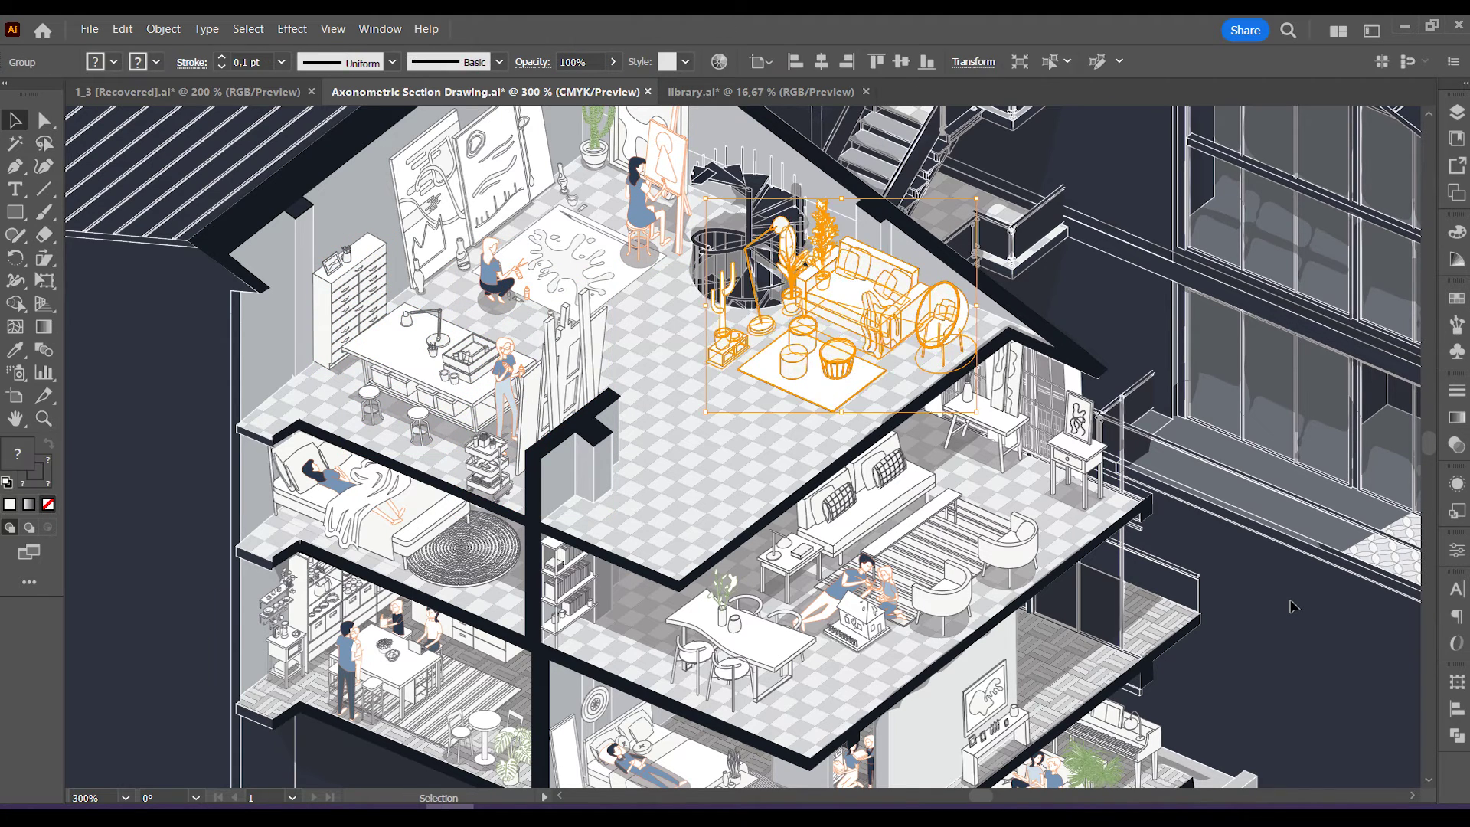
Add the low lounge set with coffee table, floor lamp and sideboard to the front of the attic floor.
key("ctrl+shift+a")
key("ctrl+f")
key("ctrl+shift+a")
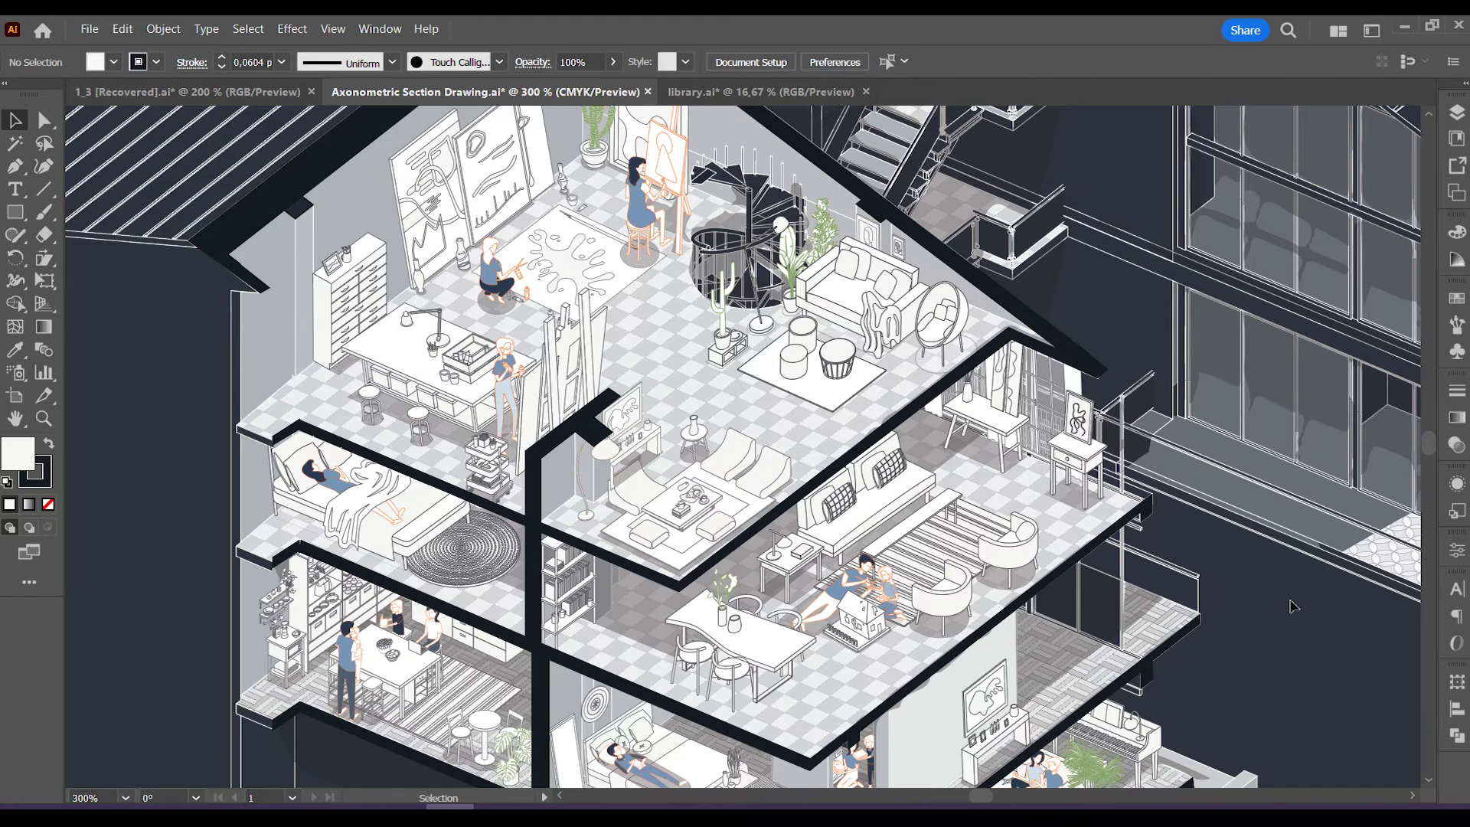
Add the standing figure with a bag to the upper entrance landing and the child to the outdoor stair.
scroll(1292, 606, "up", 5)
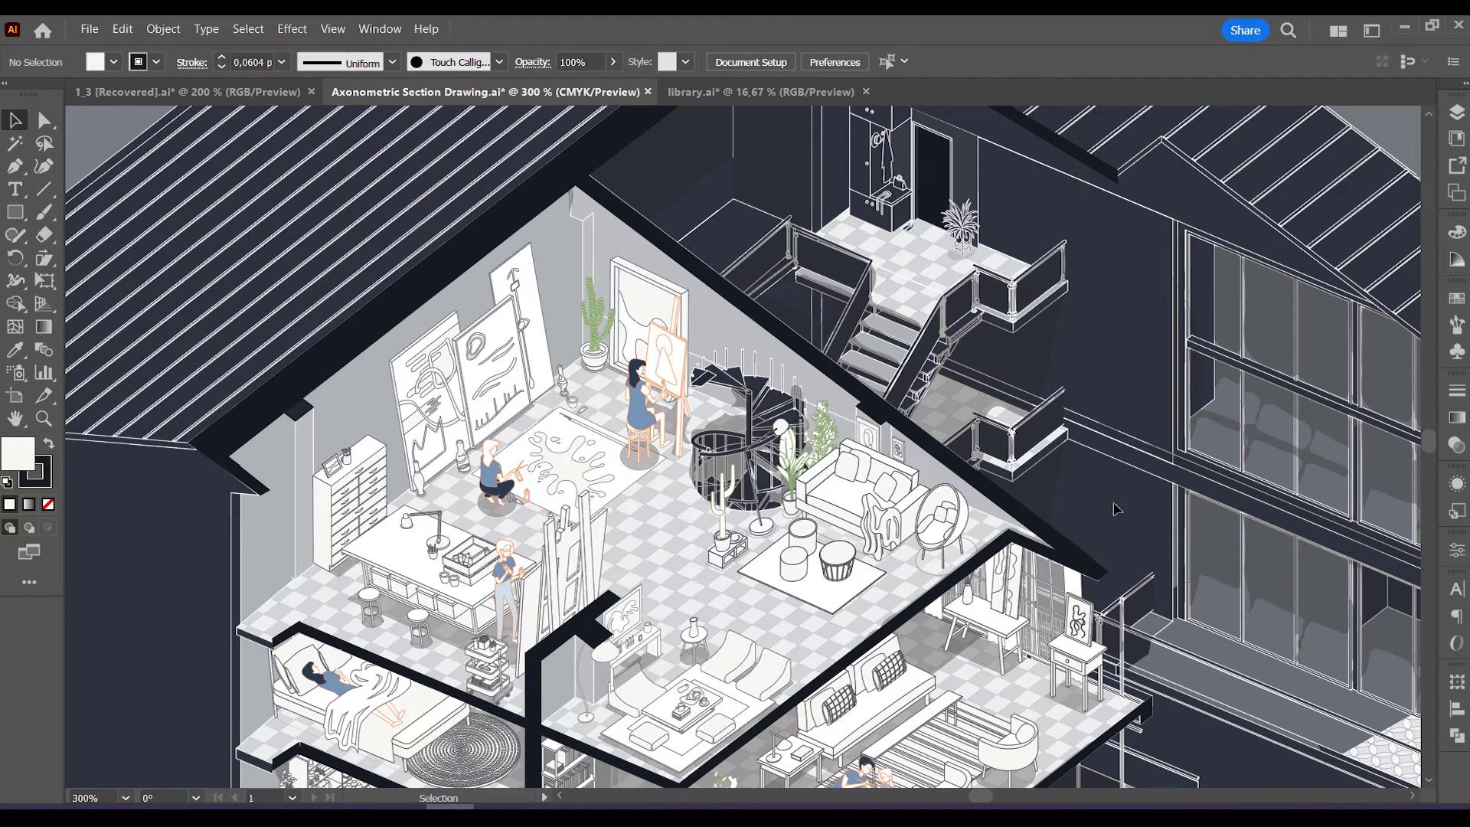
scroll(1115, 510, "up", 1)
key("ctrl+f")
key("ctrl+shift+a")
scroll(1115, 566, "up", 2)
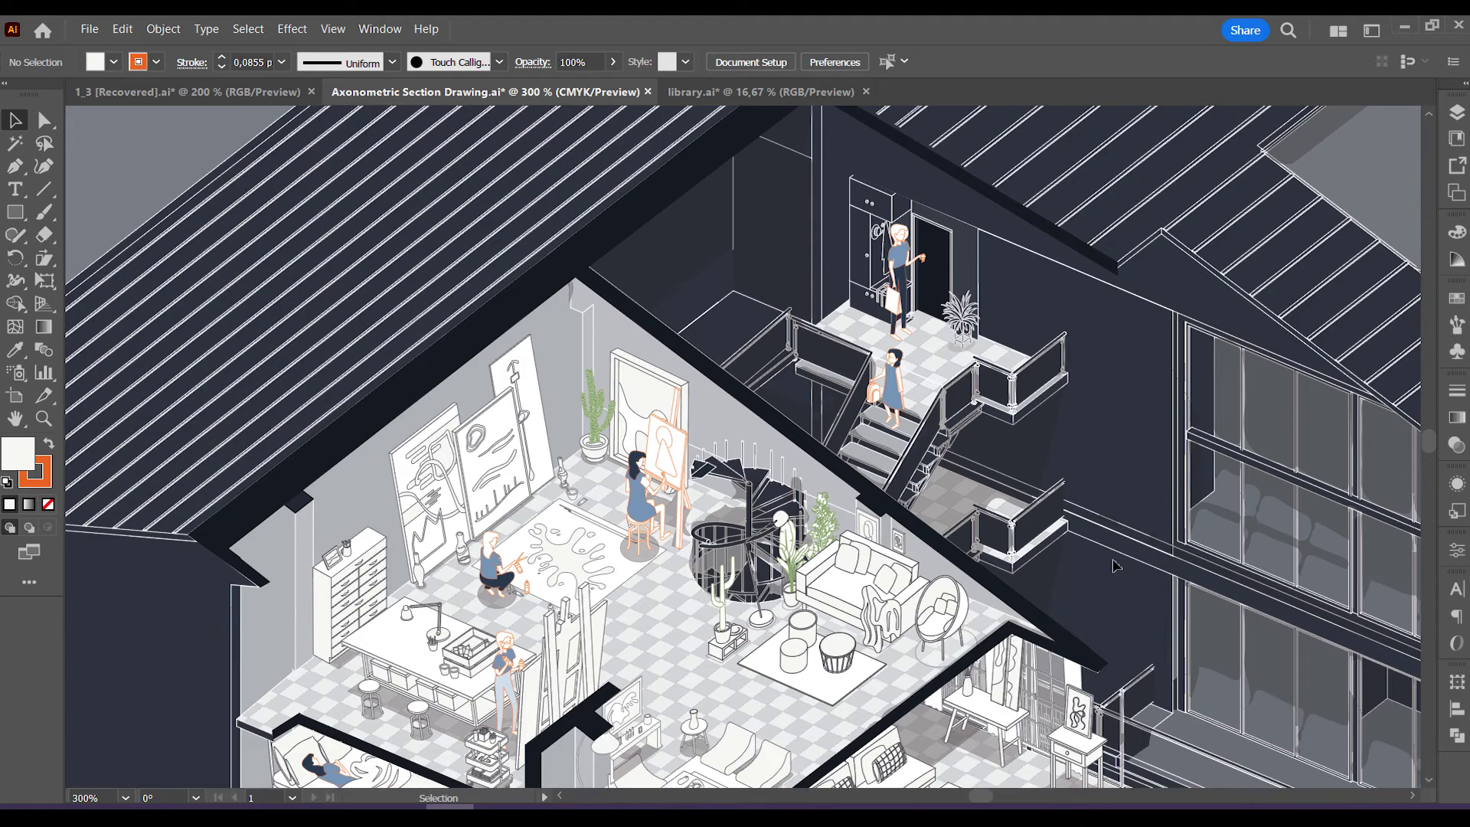
Furnish the roof terrace with plants, a seated woman and a dog, and add furniture and a figure around the glazed facade.
left_click_drag(976, 796, 986, 799)
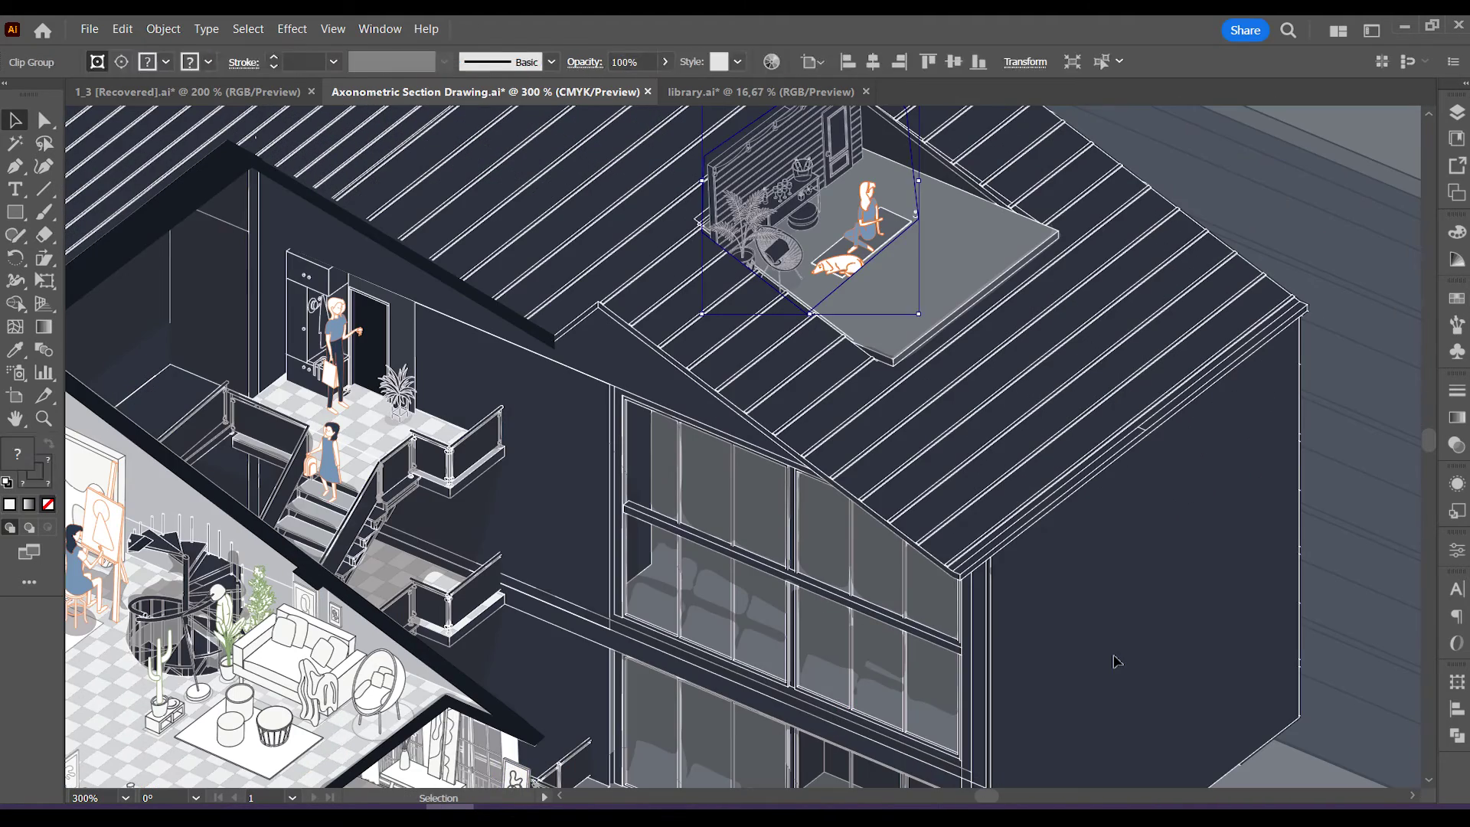
scroll(1116, 660, "down", 3)
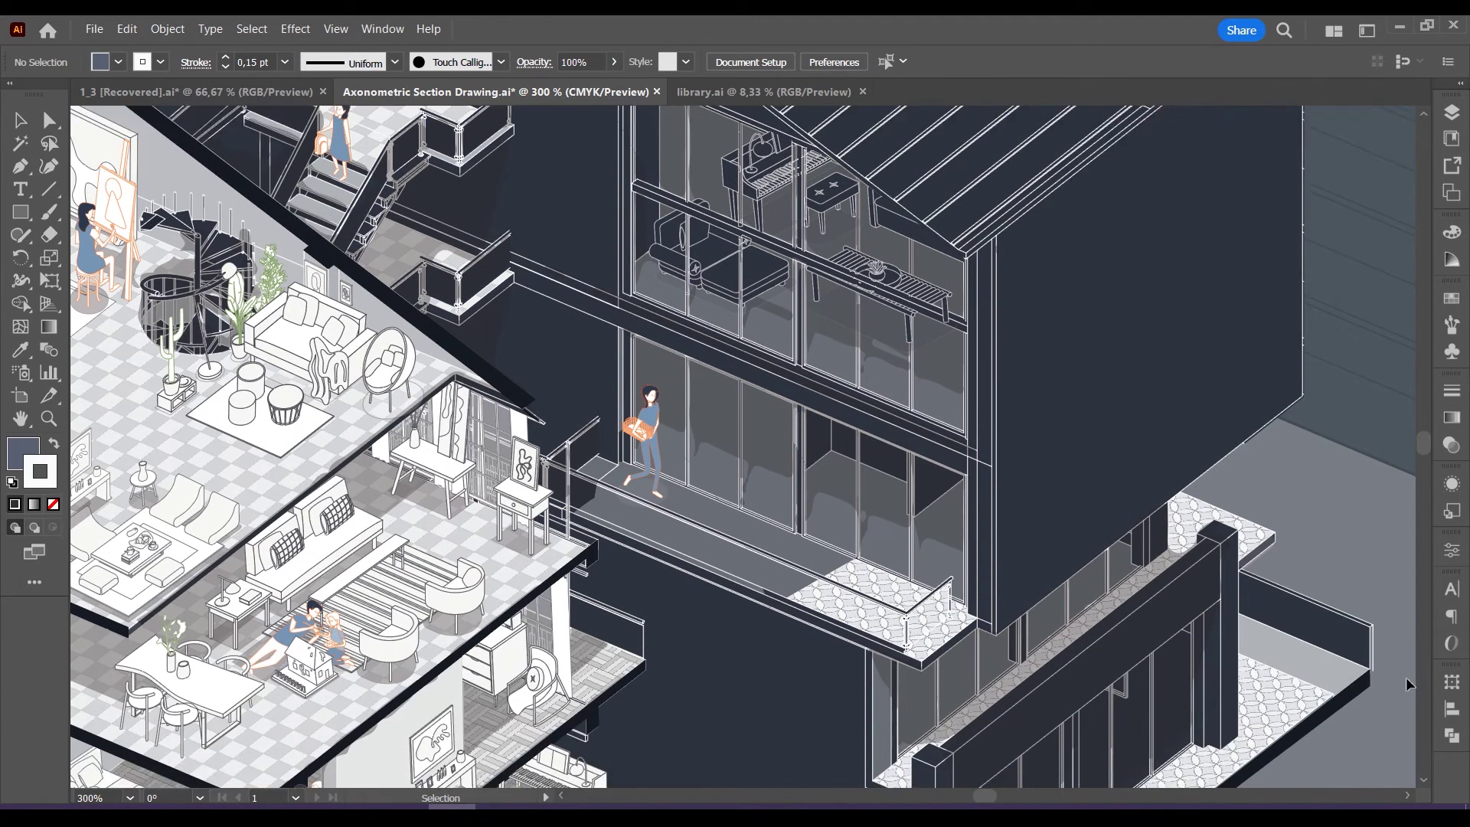
scroll(1406, 677, "down", 3)
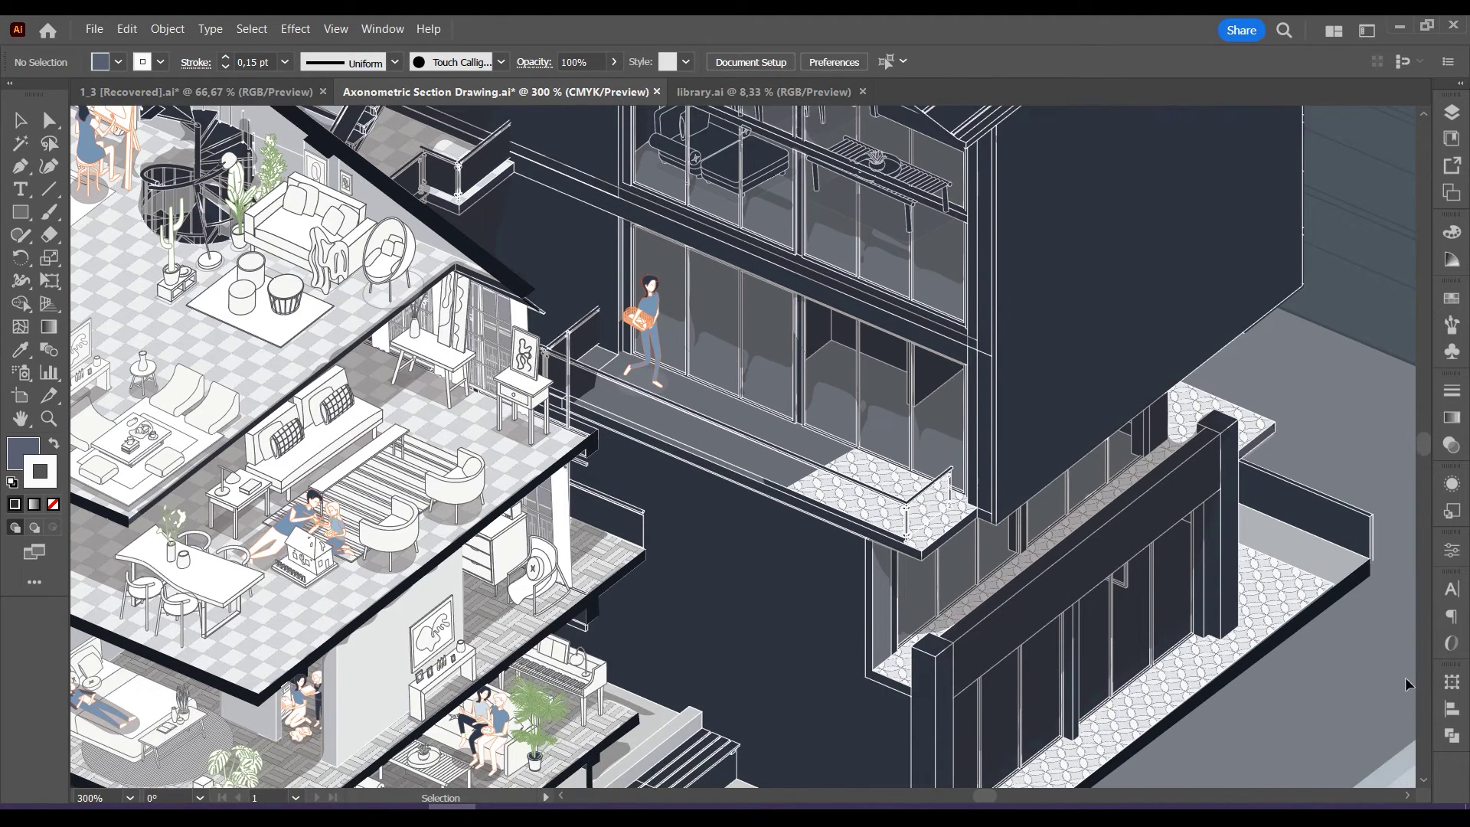
Add the two walking figures beside the outdoor steps at street level.
key("ctrl+z")
scroll(1363, 671, "down", 1)
key("ctrl+z")
key("ctrl+z")
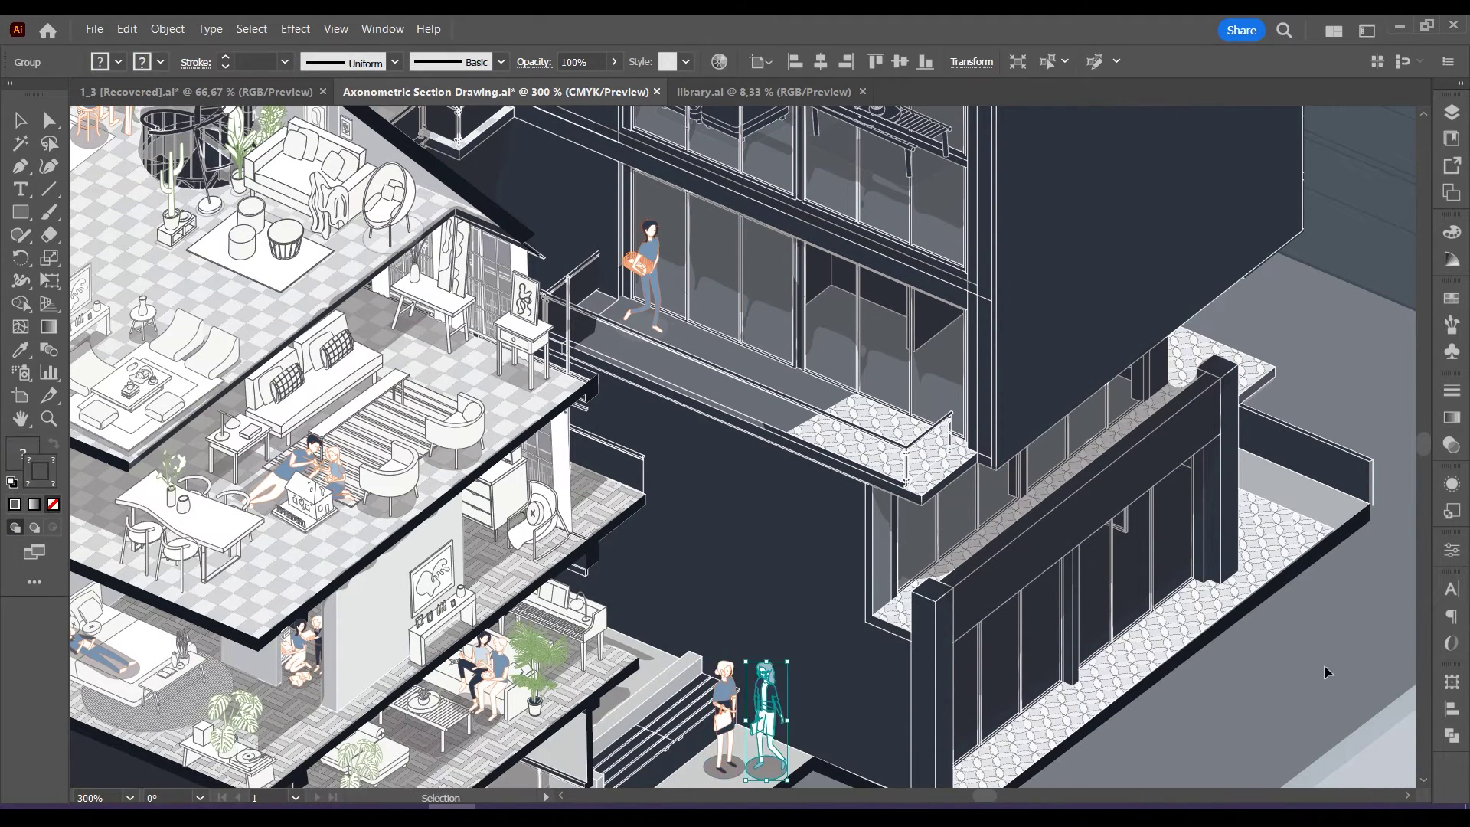
Add the large tree in its round planter and the parasol-covered vendor cart with figures and sign board on the sidewalk.
scroll(1325, 665, "down", 1)
key("ctrl+z")
key("ctrl+z")
scroll(1320, 646, "down", 4)
key("ctrl+z")
scroll(1349, 669, "down", 1)
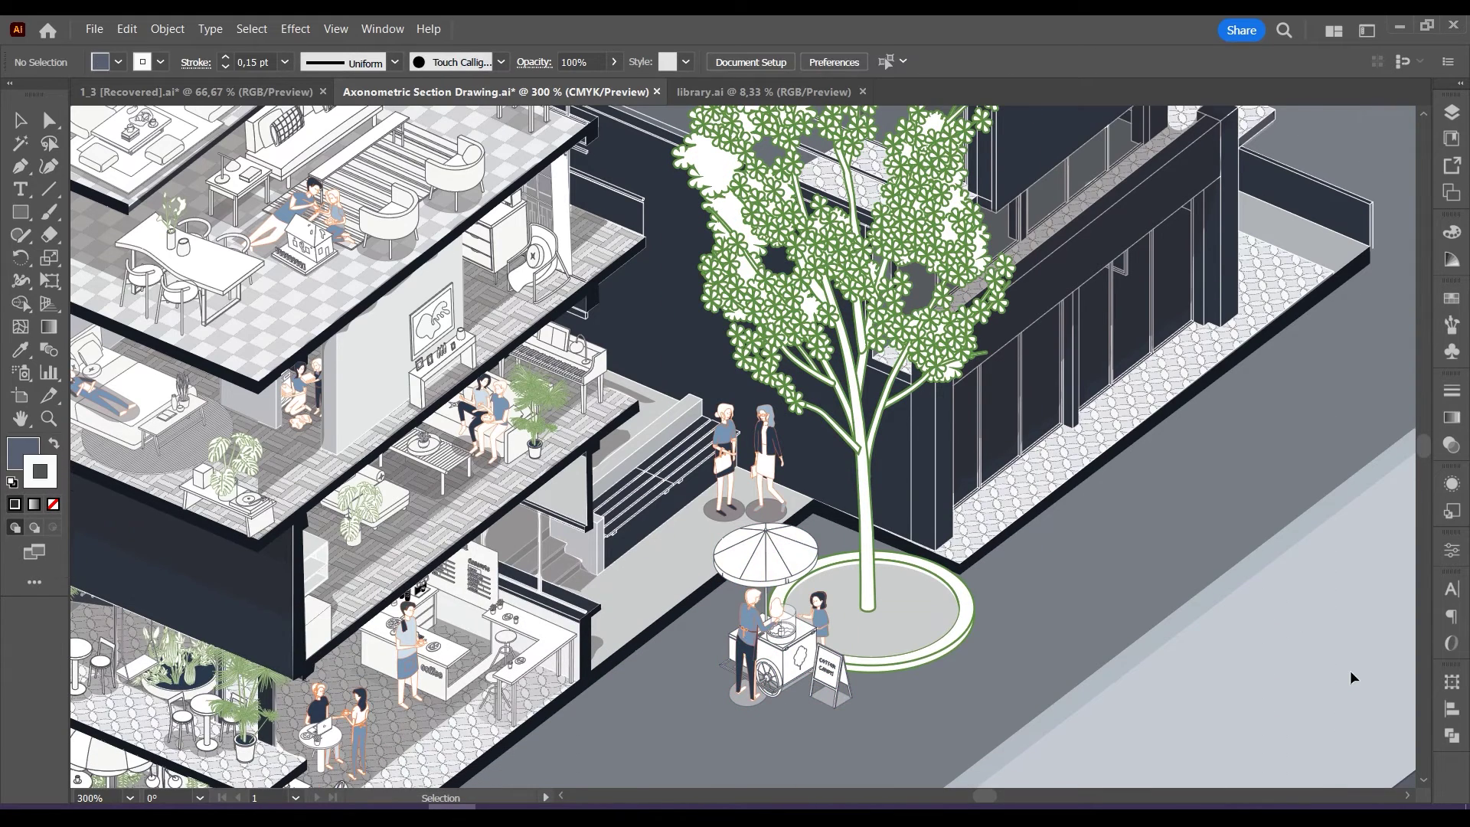
Add the bus shelter with a waiting figure, the information pillar, tall street lamps and parked bicycles along the sidewalk.
key("ctrl+z")
key("ctrl+z")
key("ctrl+z")
key("ctrl+z")
scroll(1348, 663, "down", 5)
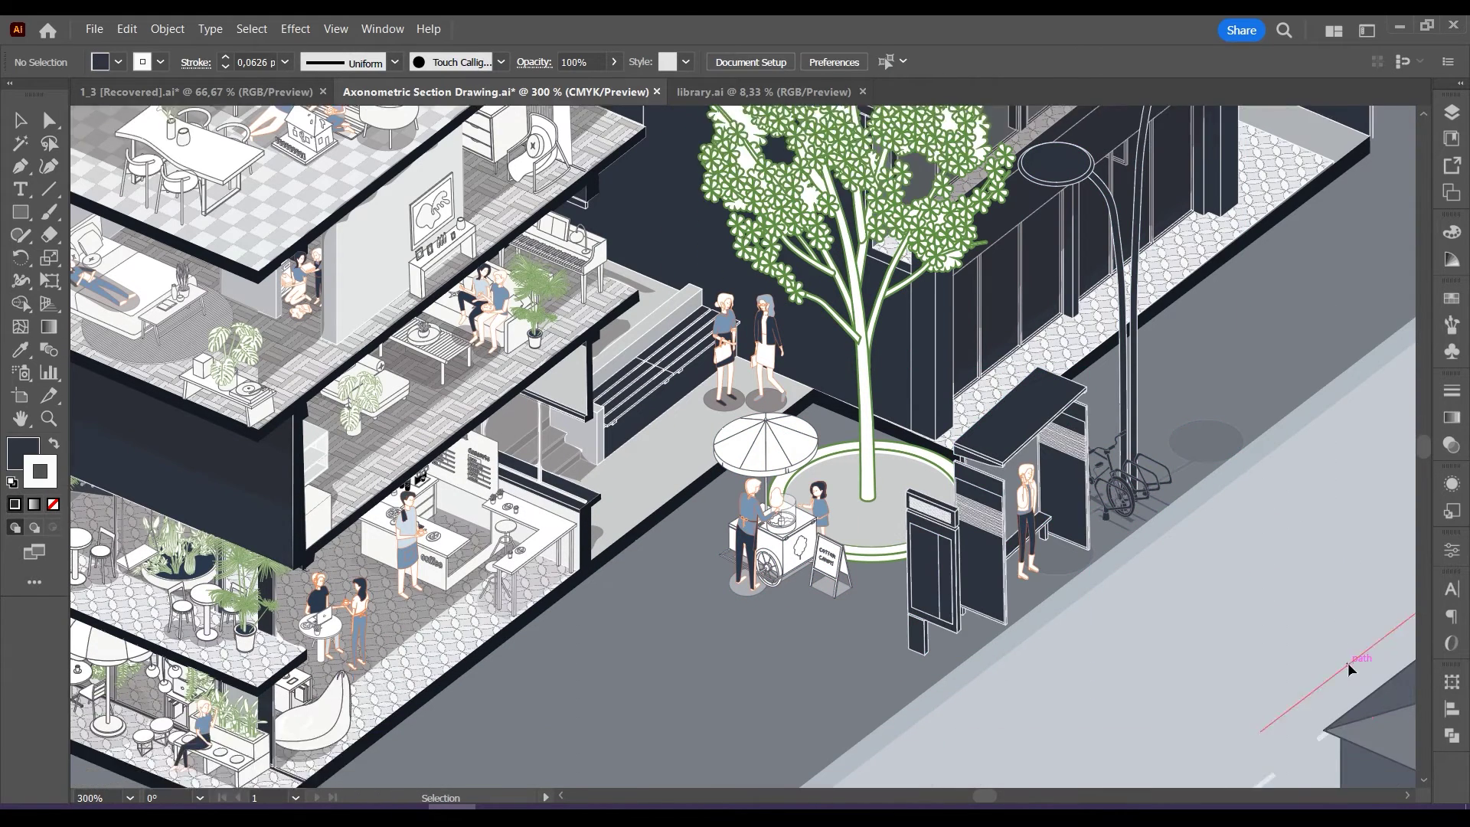
Add the traffic light, the group of pedestrians with a dog and the woman with a stroller at the street corner.
key("ctrl+z")
key("ctrl+z")
scroll(1159, 664, "down", 1)
key("ctrl+z")
key("ctrl+z")
scroll(1054, 653, "down", 2)
key("ctrl+z")
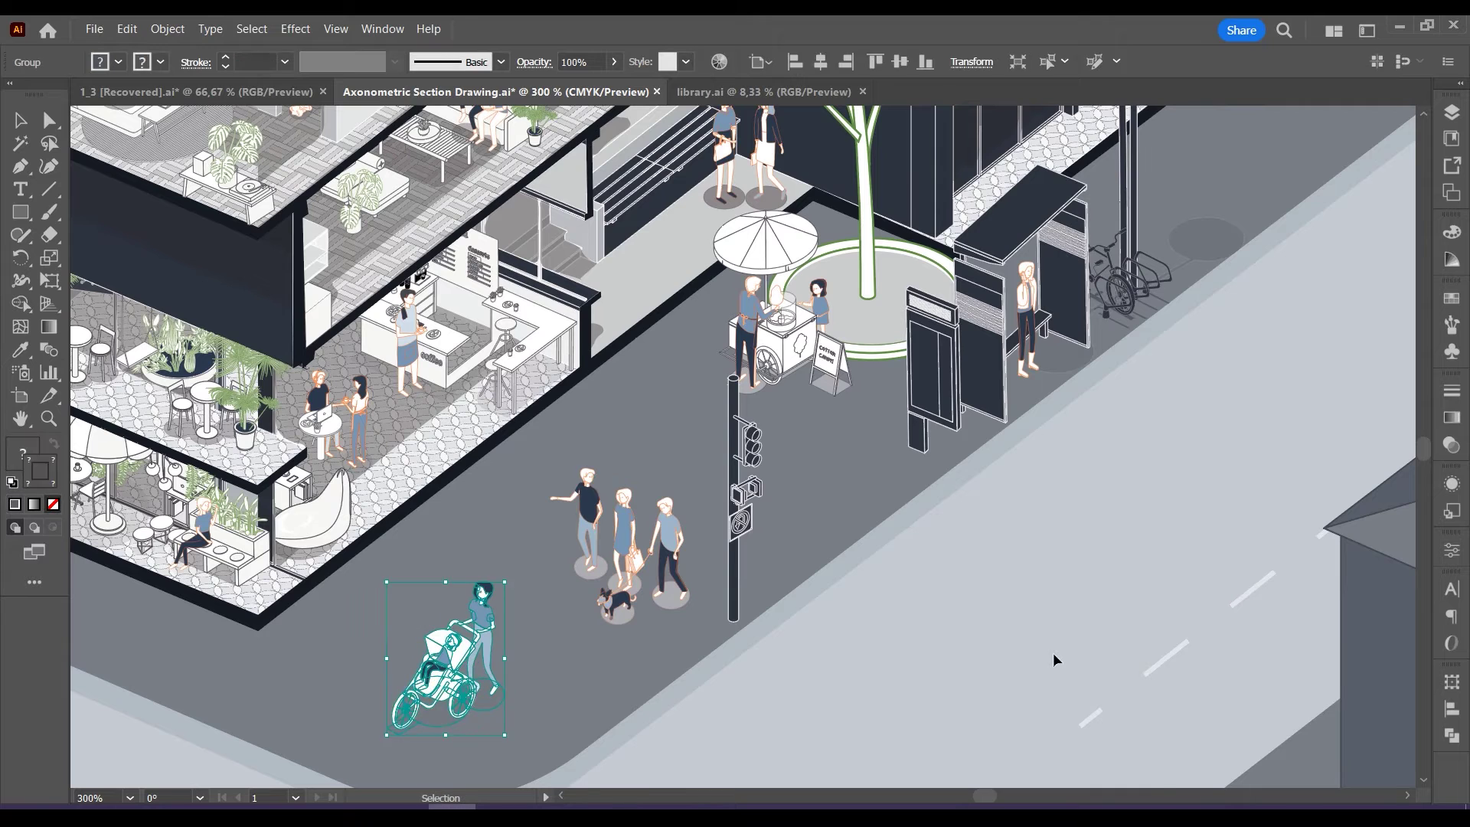
Add the small car and the woman with a bicycle to the road beside the traffic light.
scroll(1076, 608, "down", 1)
key("ctrl+z")
key("ctrl+z")
left_click(1091, 585)
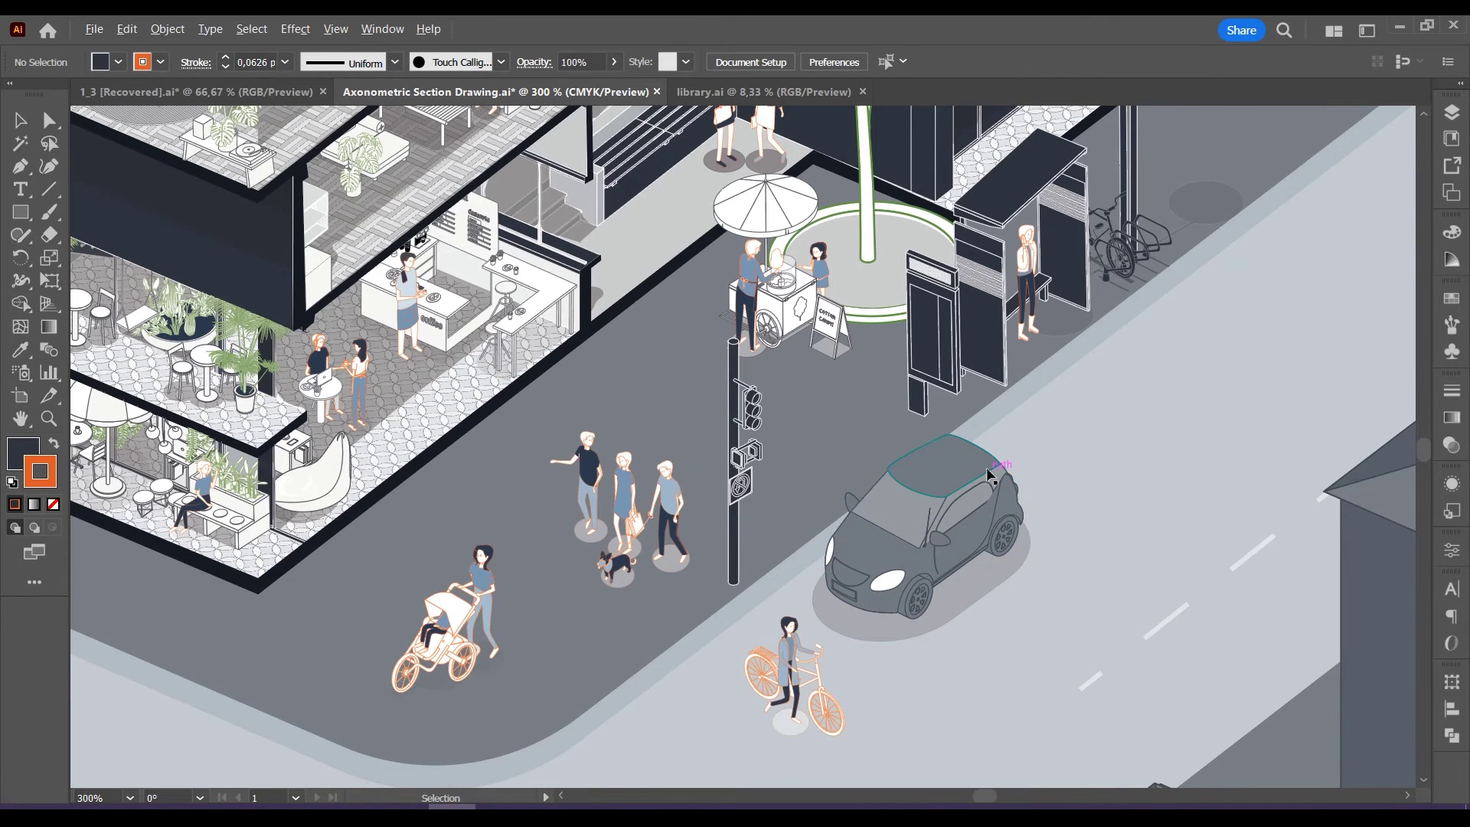
Add the second car, the bus at the shelter and the pedestrian with a bag to the road.
scroll(986, 465, "down", 1)
key("ctrl+z")
key("ctrl+z")
left_click(1154, 420)
key("ctrl+z")
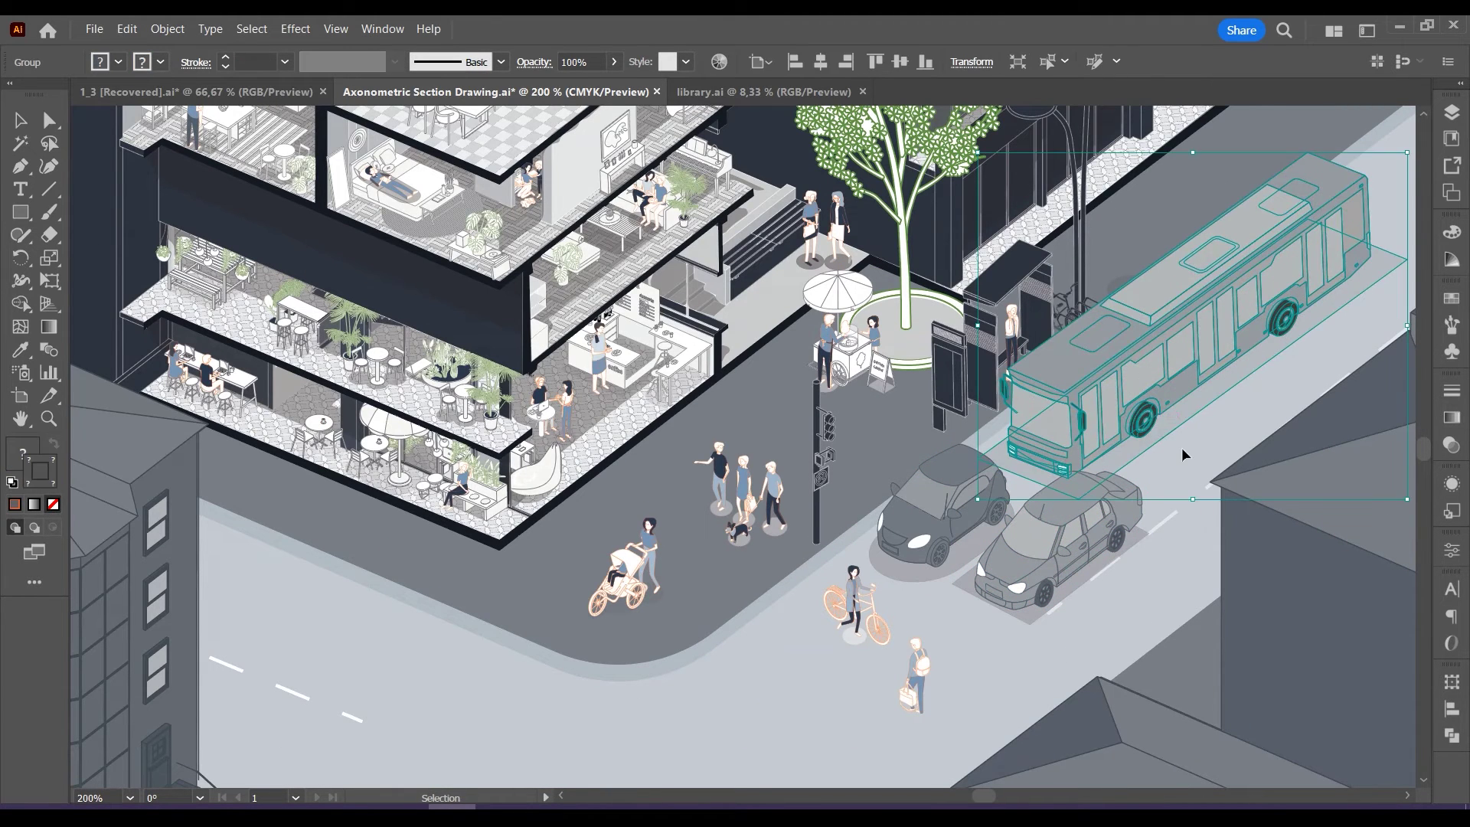
Add the car on the side street in front of the building and the lamp post on the opposite corner.
key("ctrl+z")
scroll(1179, 448, "down", 1)
key("ctrl+z")
key("ctrl+z")
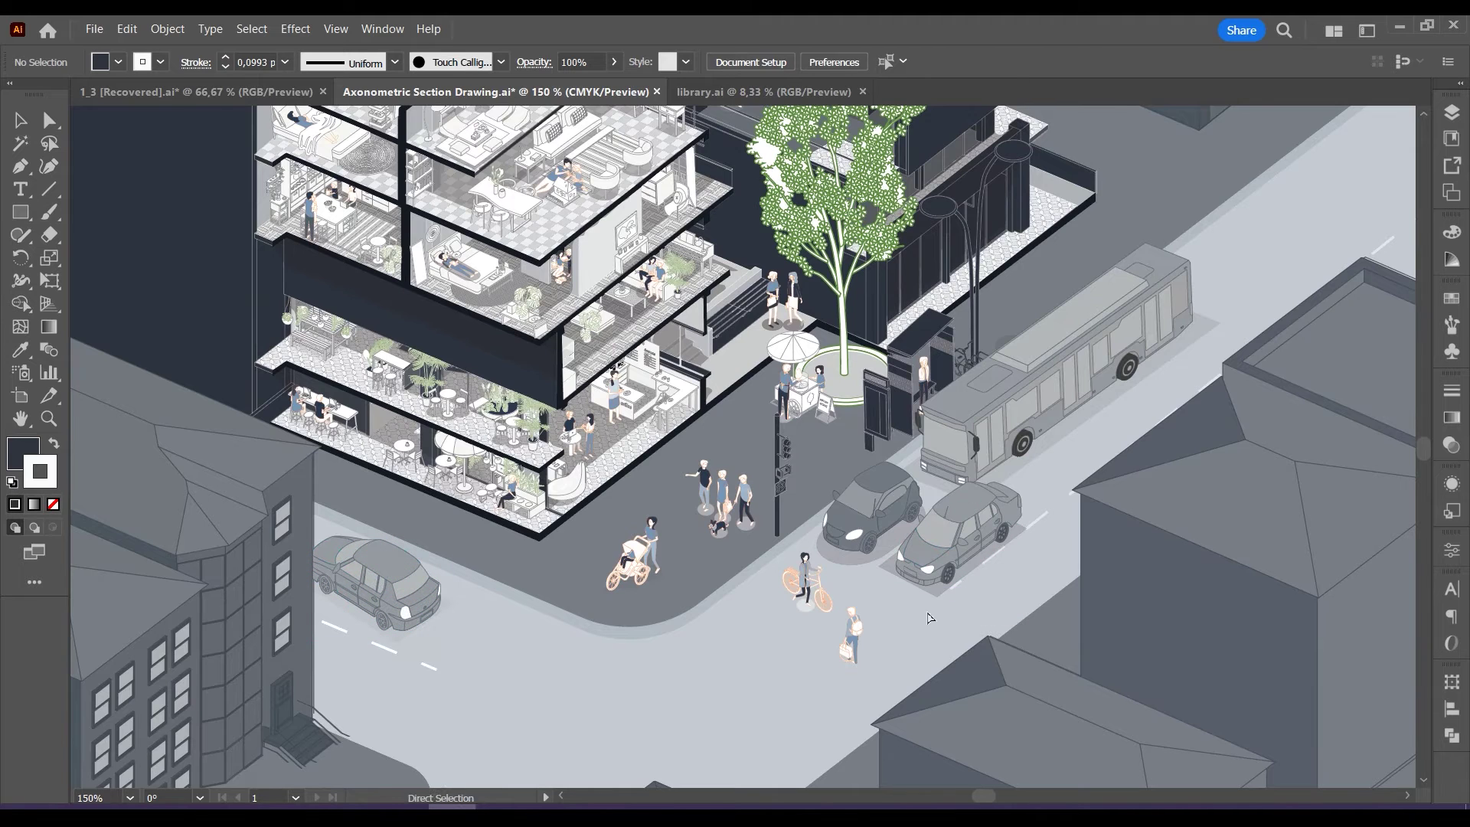
key("ctrl+z")
key("ctrl+z")
scroll(927, 558, "down", 1)
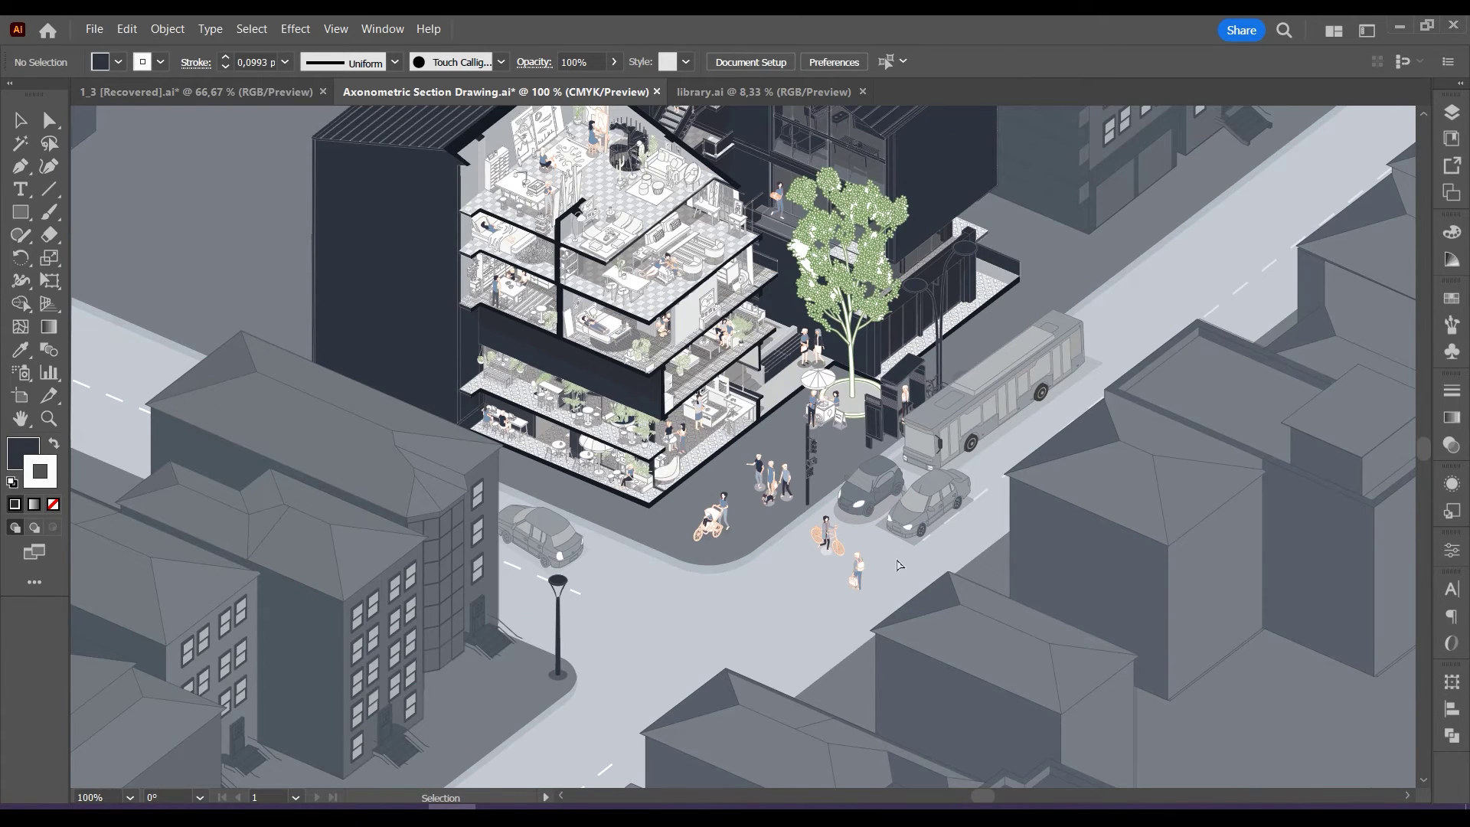
Add the figures with the plant stand, the van, two cars and pedestrians along the lower street.
key("ctrl+z")
key("ctrl+z")
scroll(892, 562, "down", 1)
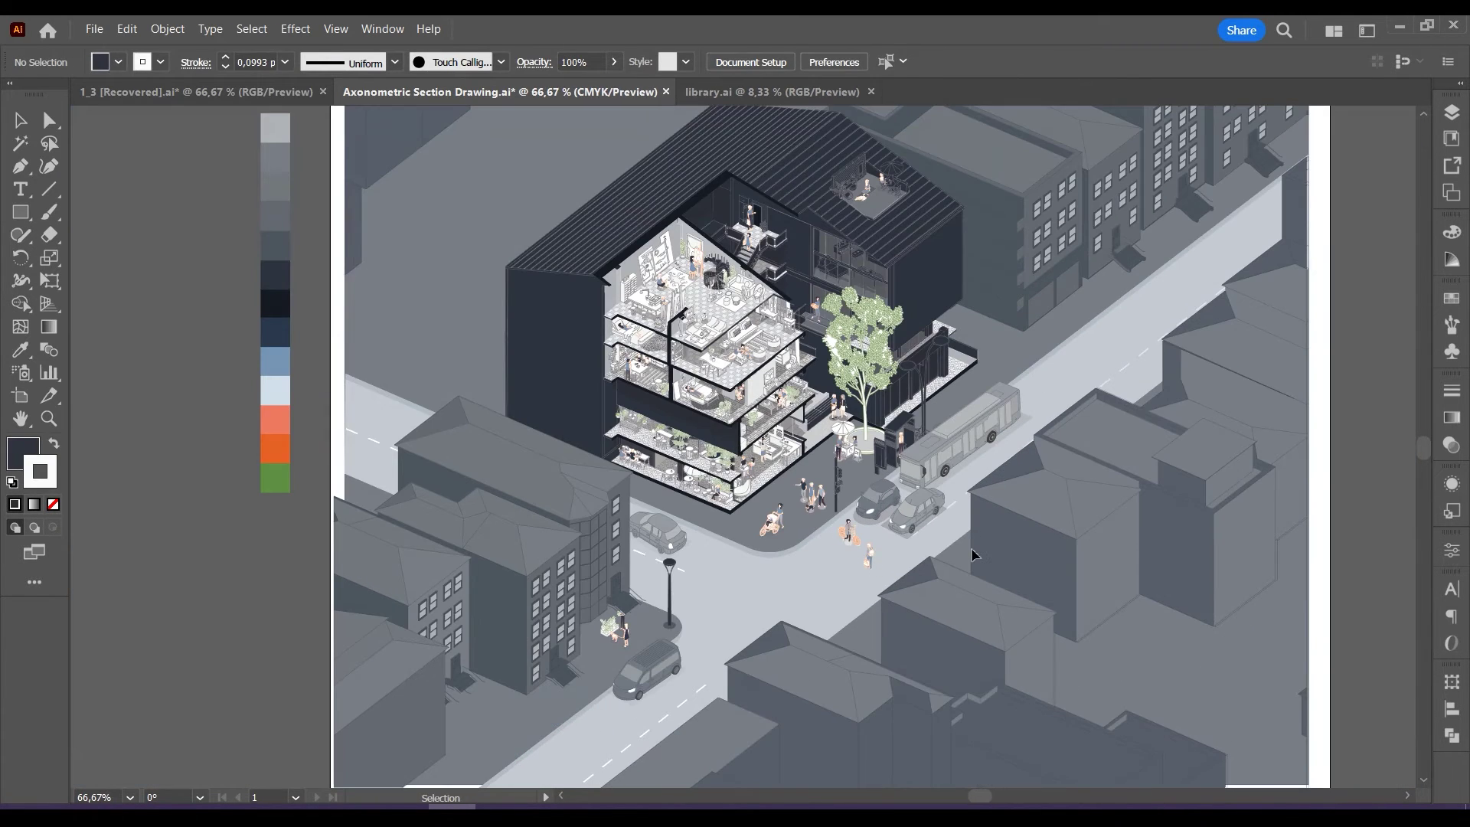
key("ctrl+z")
key("ctrl+z")
key("ctrl+z")
key("ctrl+z")
key("ctrl+z")
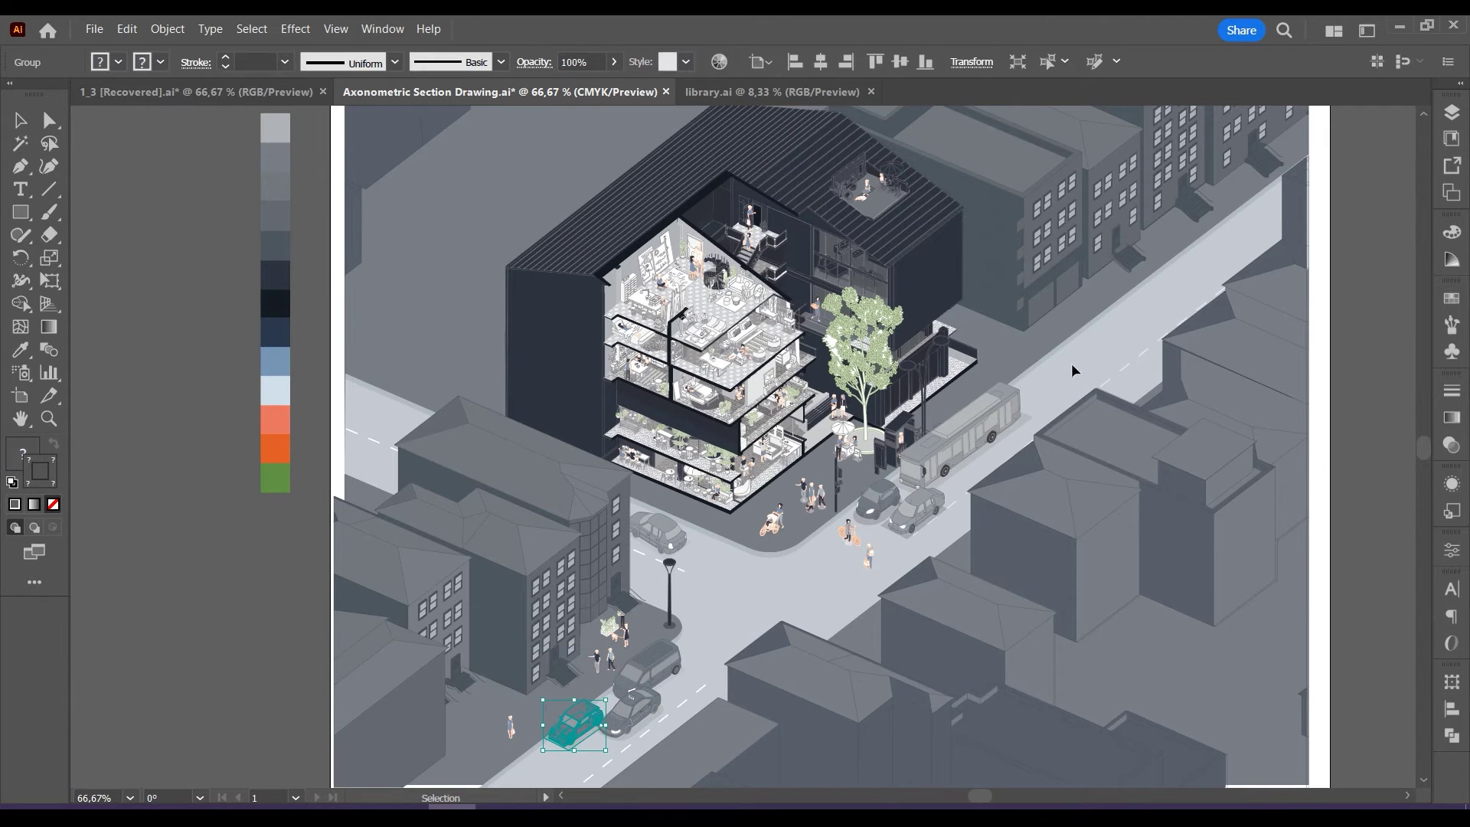
Add two cars and the pedestrians along the upper street beyond the bus.
key("ctrl+z")
key("ctrl+z")
key("ctrl+z")
key("ctrl+z")
key("ctrl+z")
key("ctrl+z")
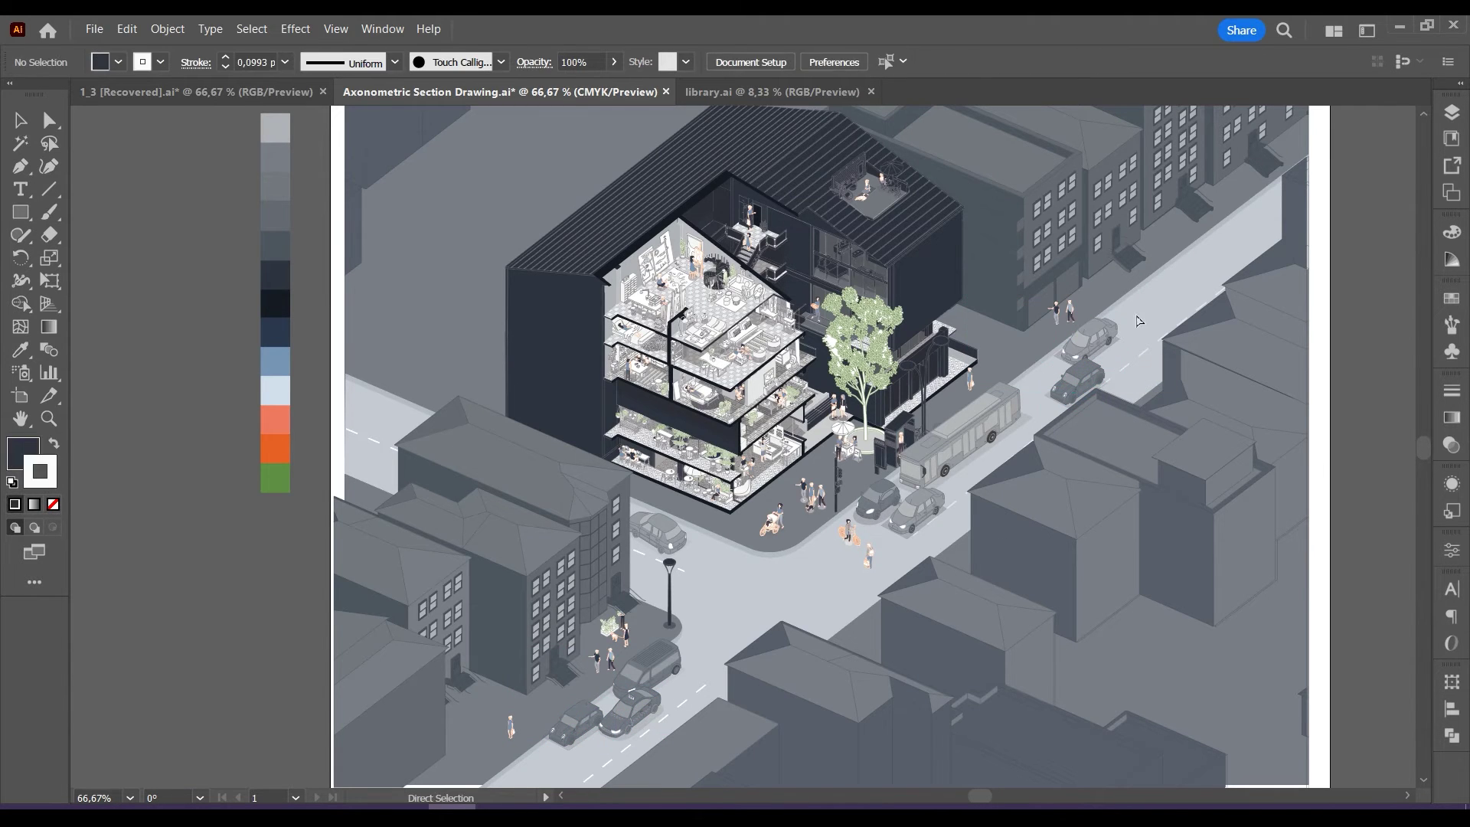
Add the remaining cars at the far upper and lower ends of the main street.
key("ctrl+z")
key("ctrl+z")
key("ctrl+z")
key("ctrl+z")
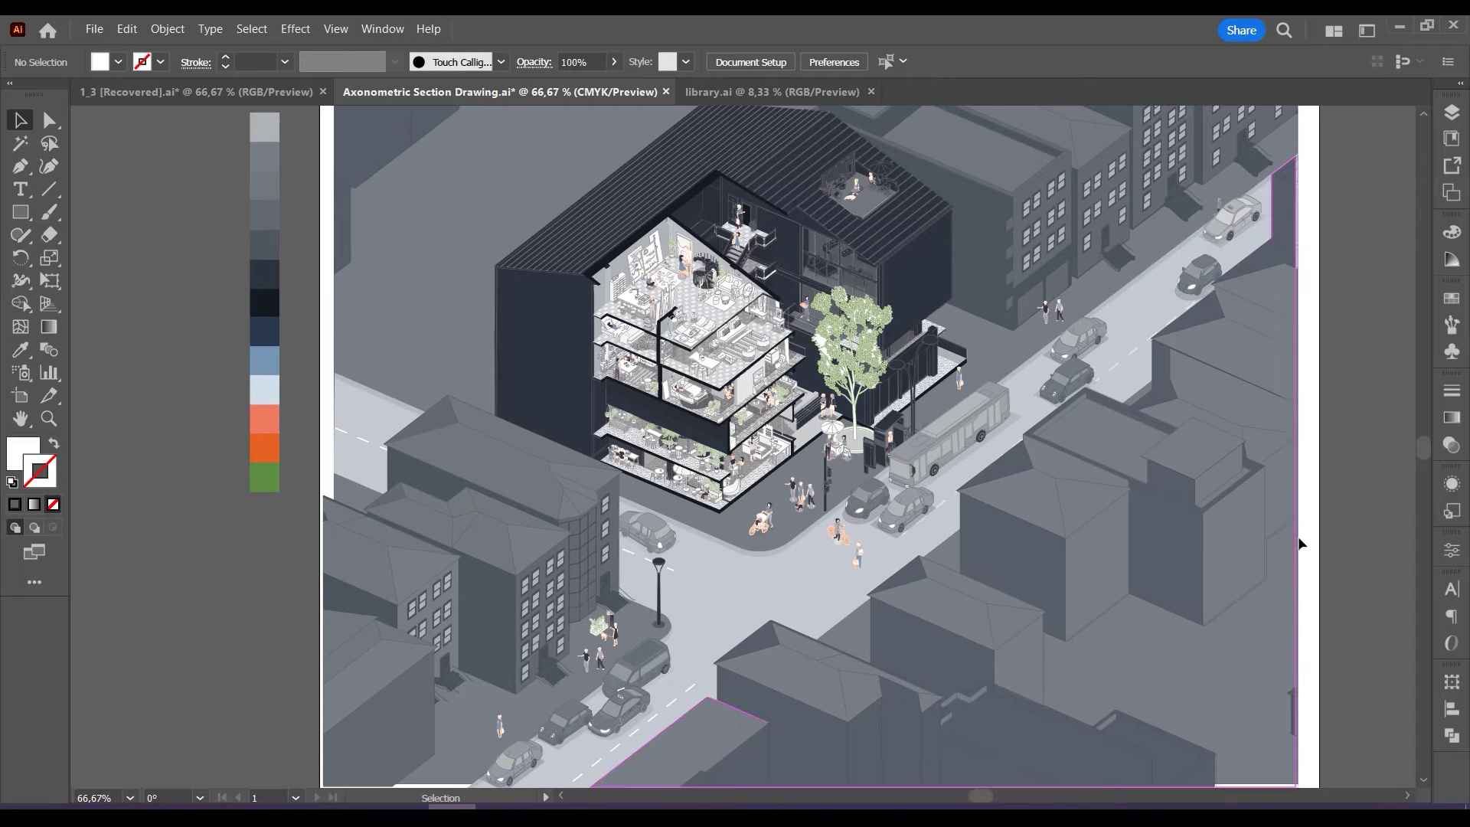
Add the two striped pedestrian crossings at the street intersection.
key("ctrl+z")
key("ctrl+z")
key("ctrl+z")
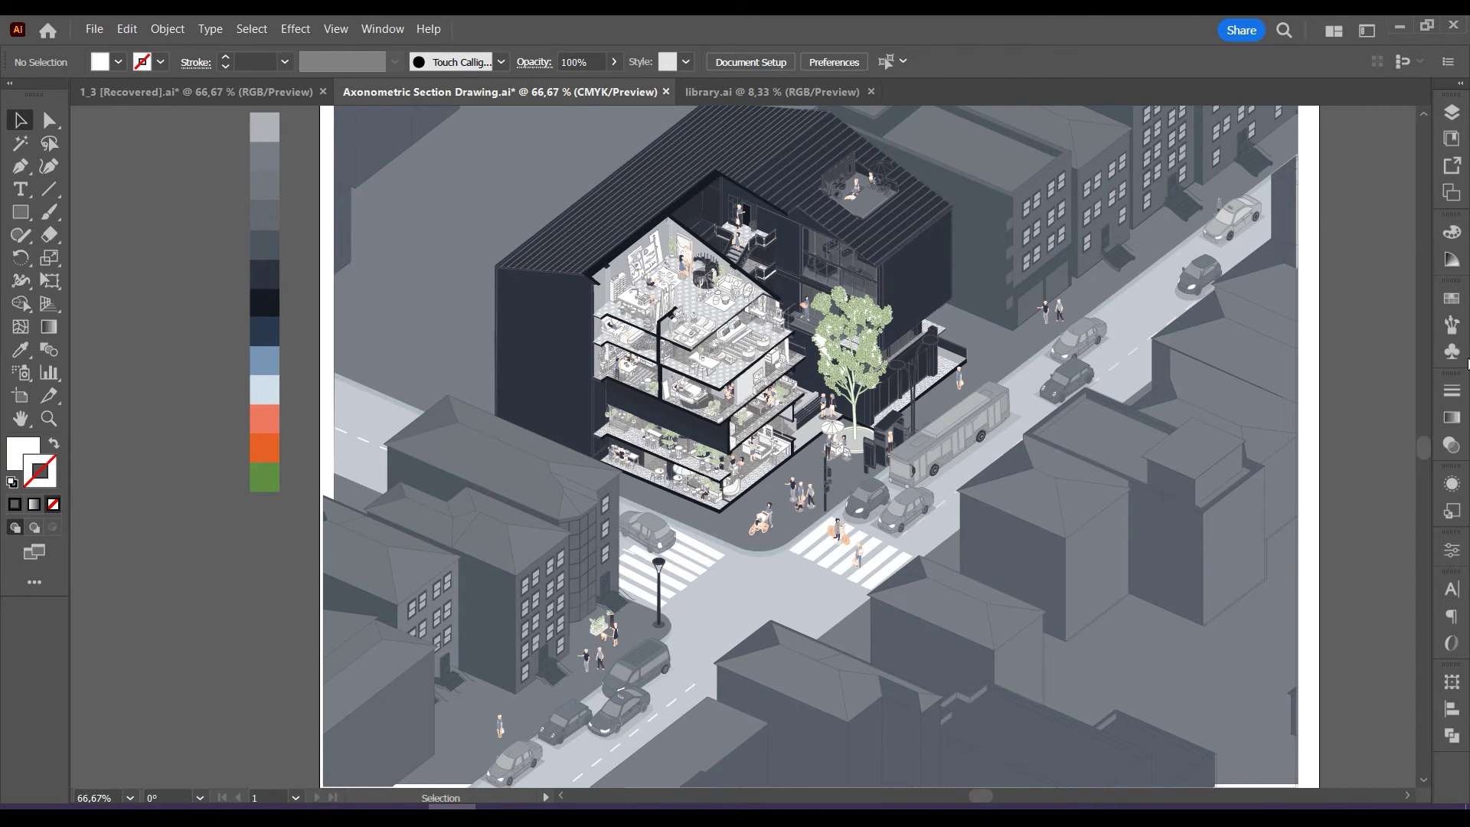
Draw a small sample rectangle beside the artboard and give it the floor pattern sampled from the building.
left_click(1453, 298)
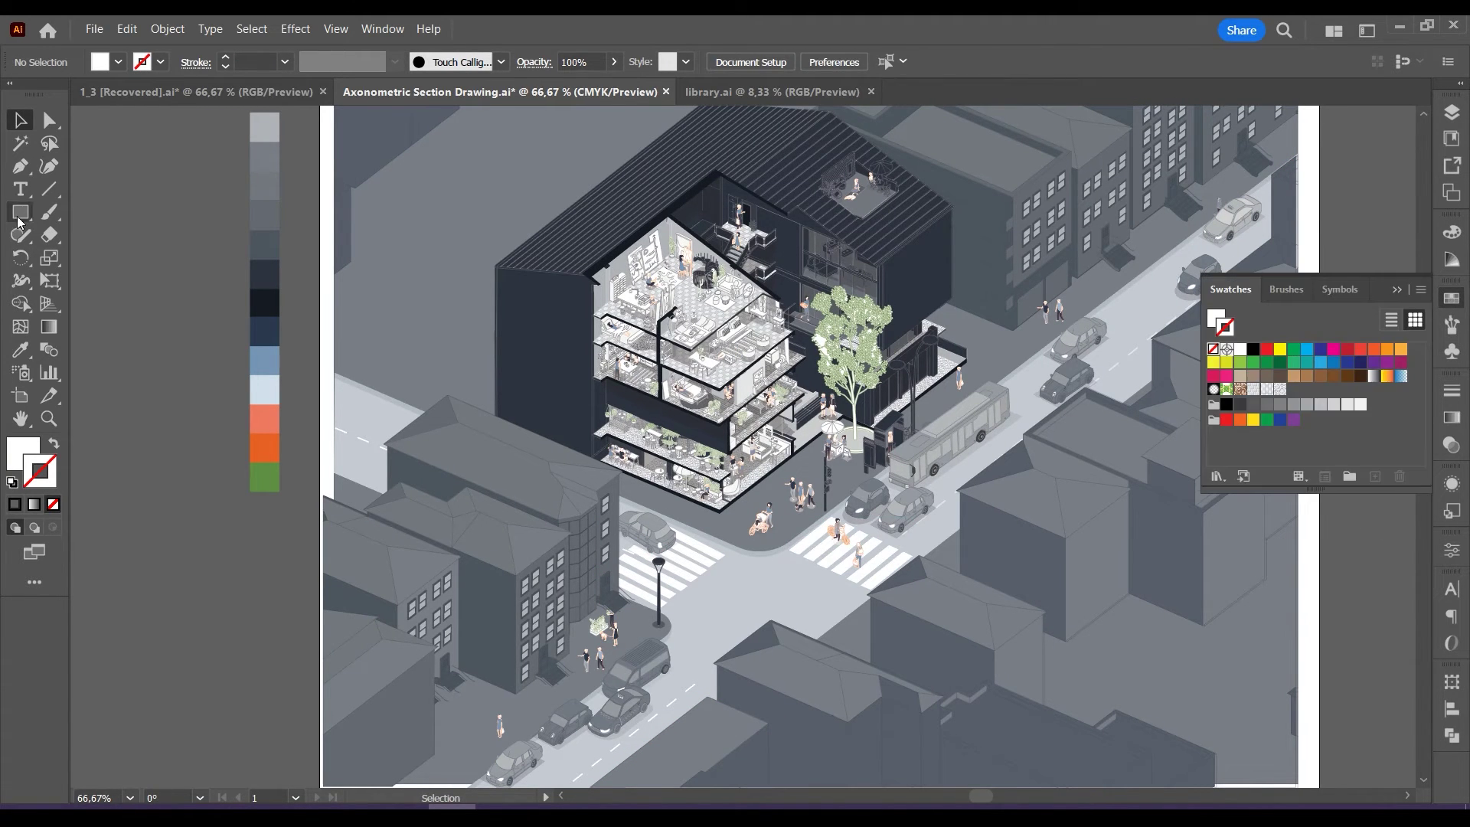
left_click_drag(194, 547, 228, 582)
key("i")
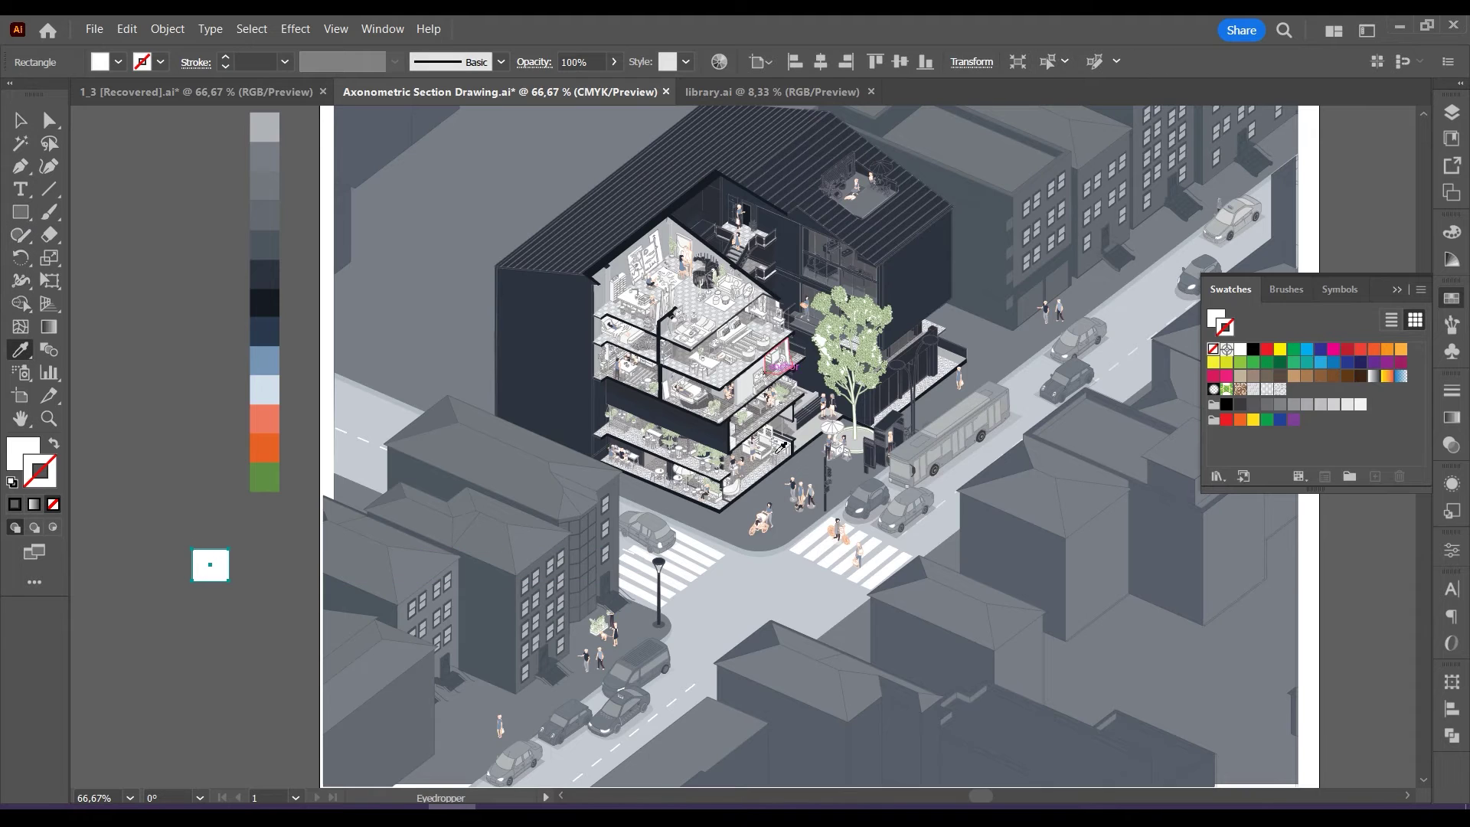
left_click(780, 369)
key("v")
Bring the paving pattern tile from library.ai into the drawing, place it beside the color palette and select the sample rectangle.
left_click(778, 93)
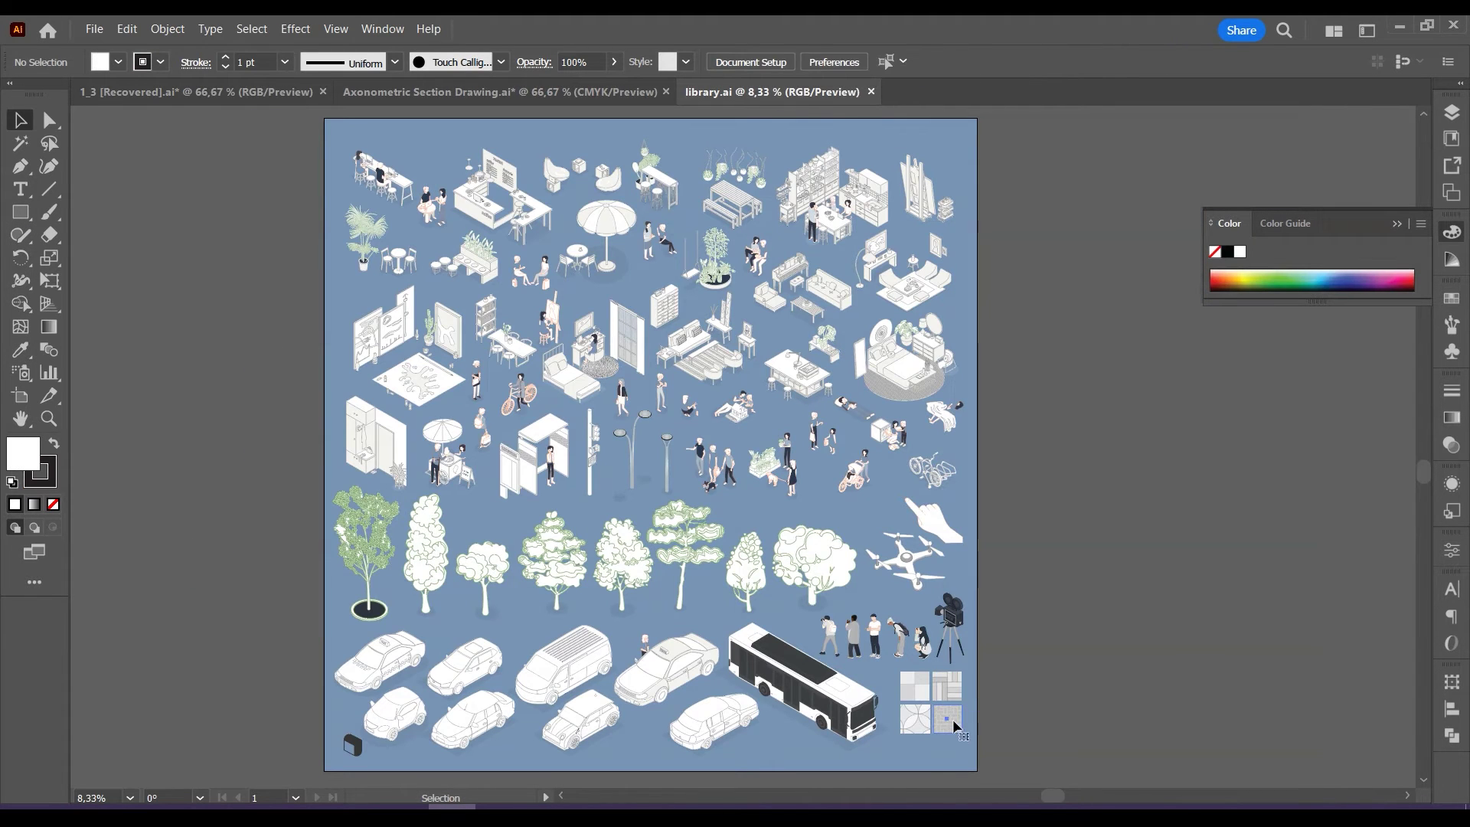
mouse_move(953, 719)
left_mouse_down()
mouse_move(962, 709)
mouse_move(429, 117)
mouse_move(436, 93)
left_mouse_up()
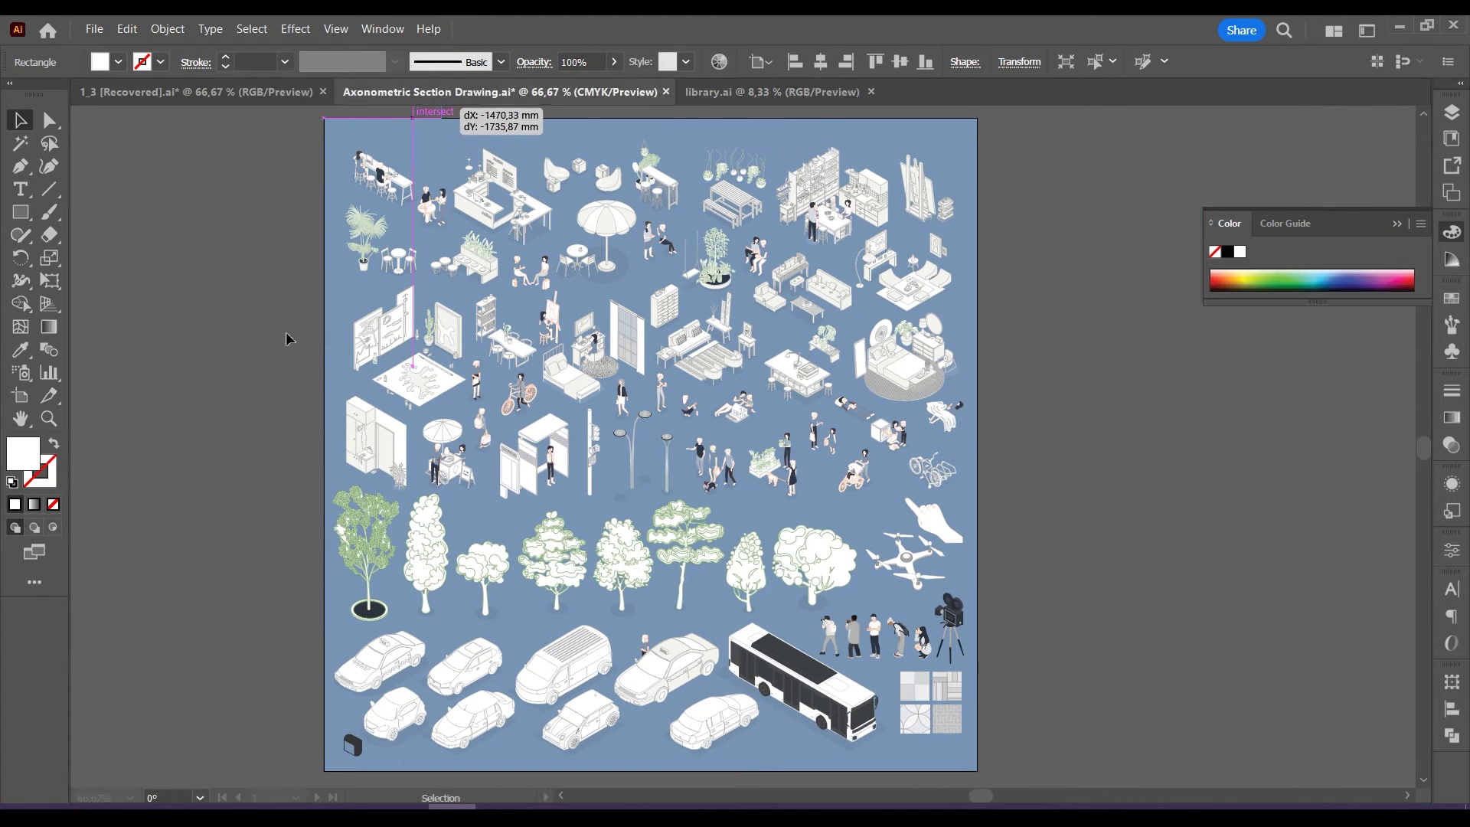
left_click_drag(287, 339, 274, 364)
left_click_drag(377, 191, 216, 350)
left_click(210, 565)
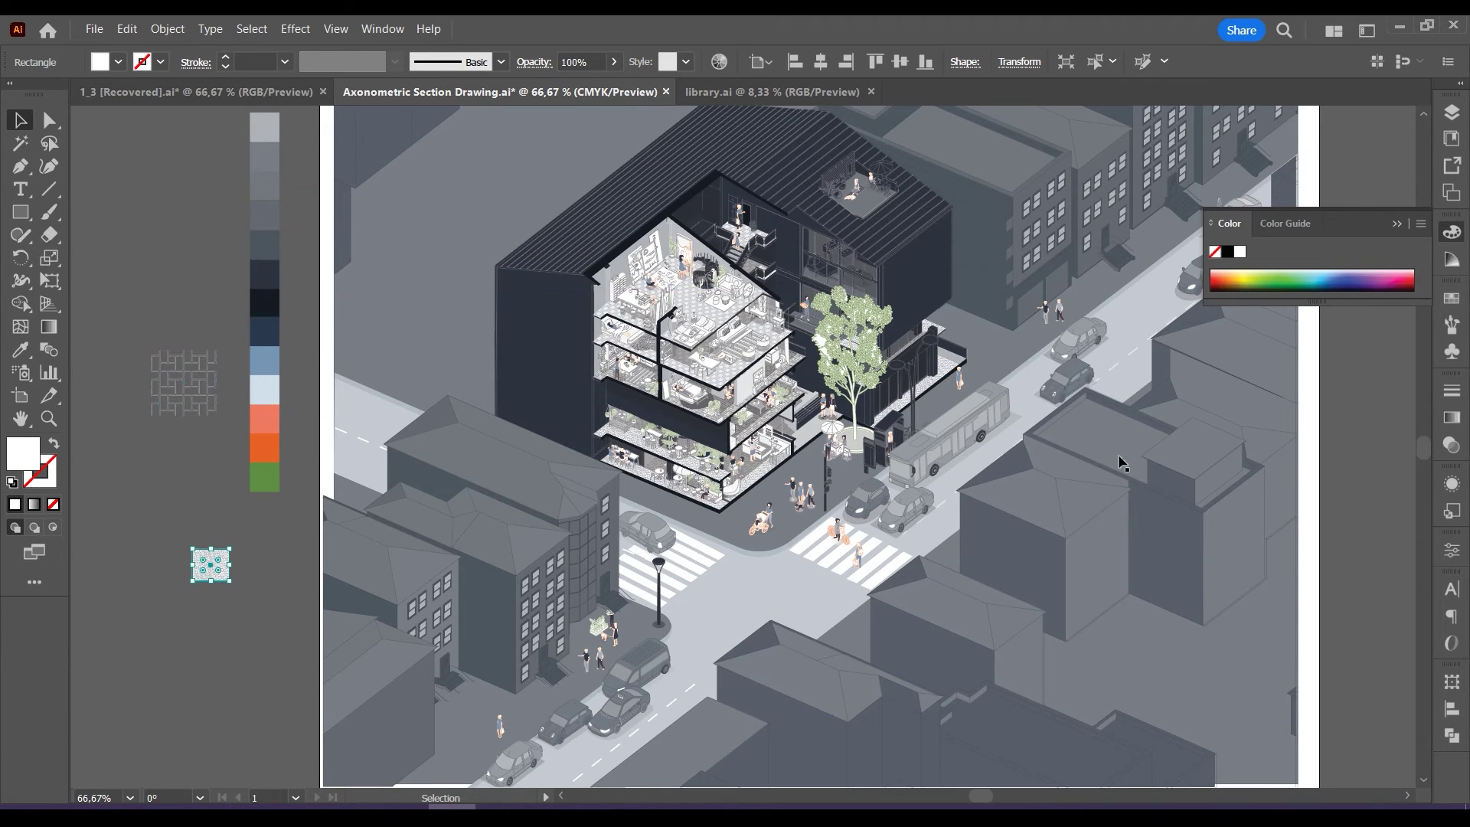
Fill the sample rectangle with the new paving pattern swatch.
left_click(1449, 296)
left_click(1452, 301)
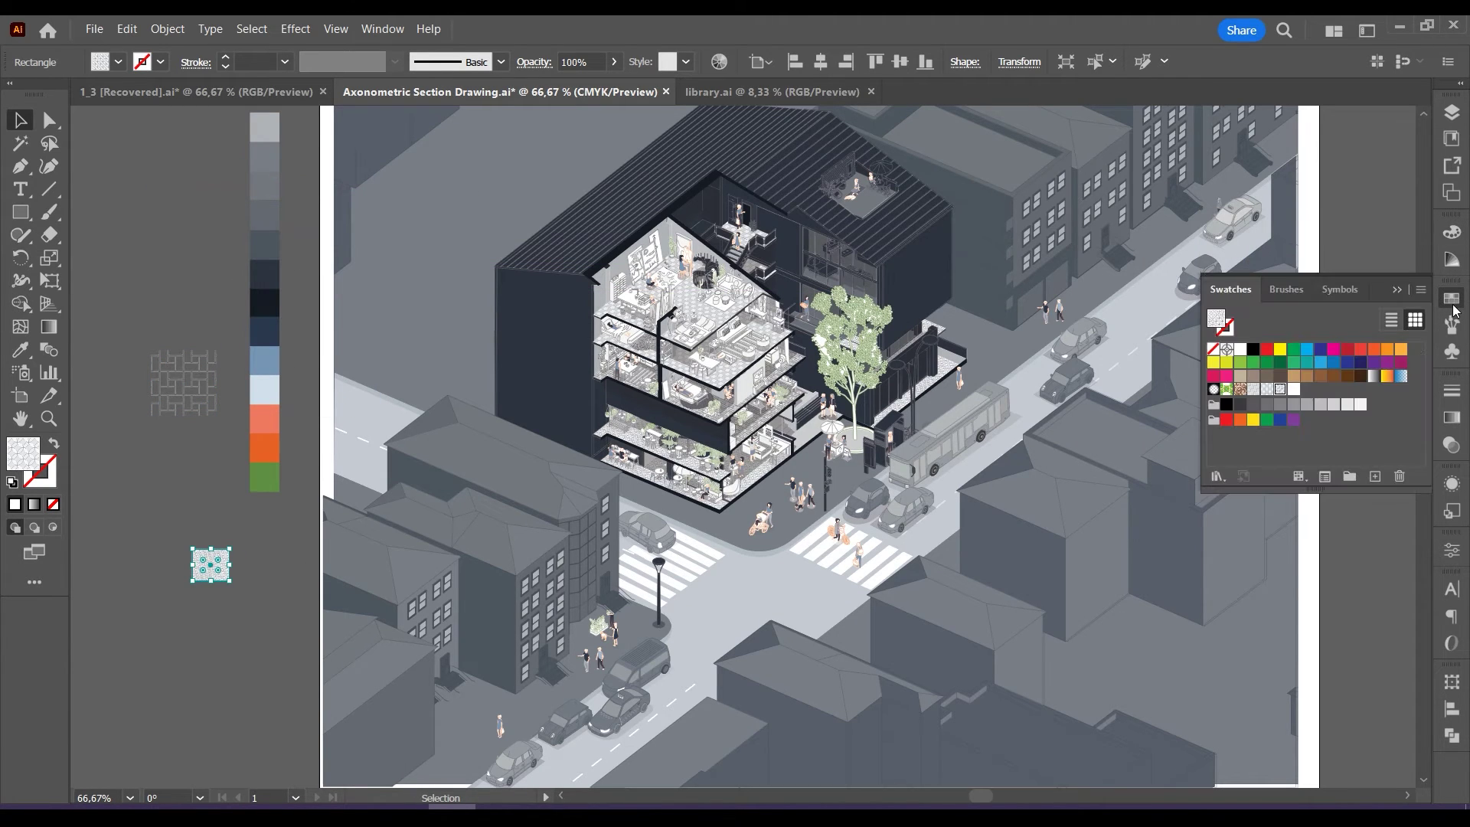
left_click(1294, 391)
left_click(128, 468)
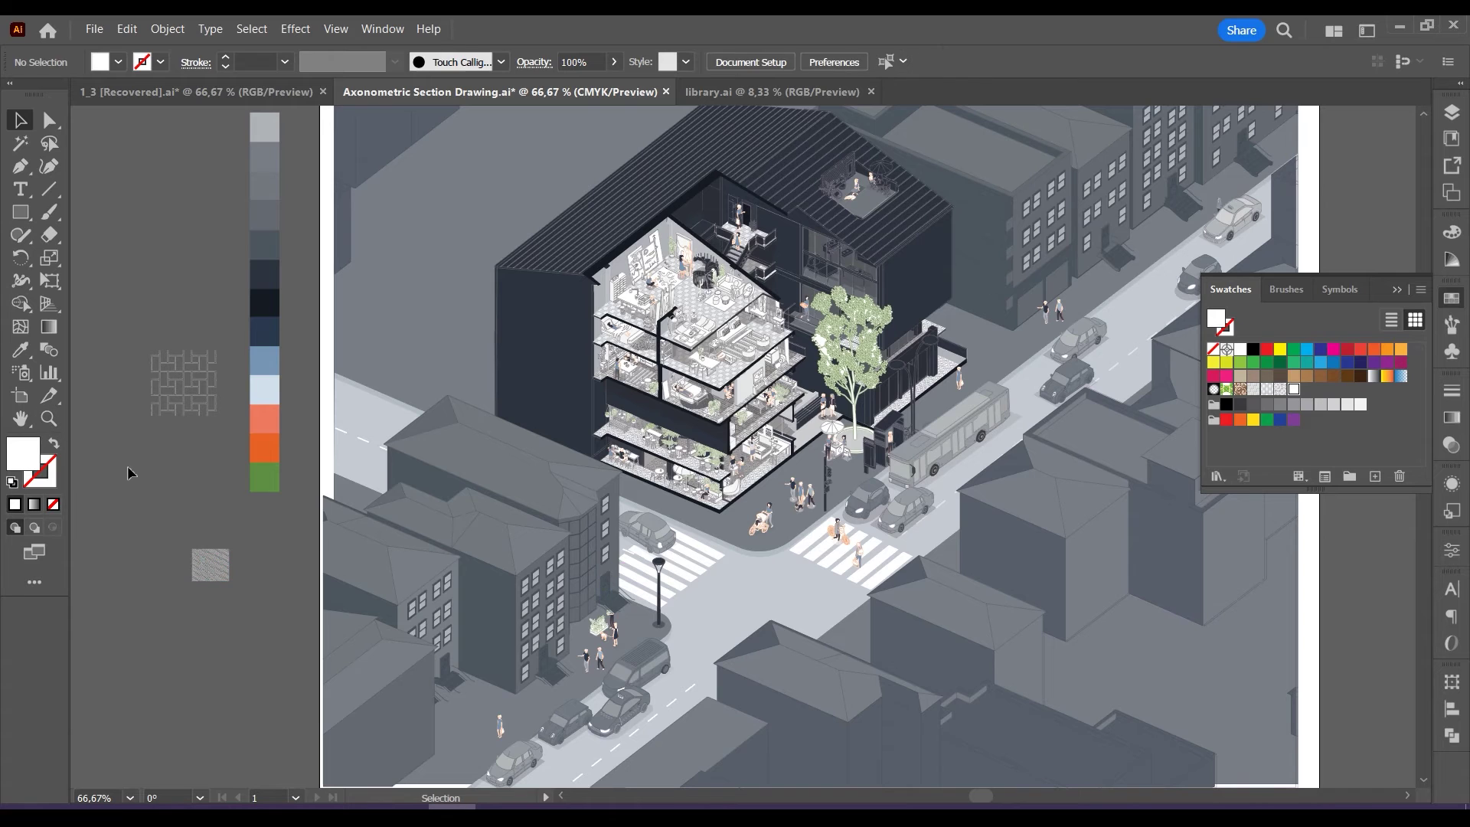
Duplicate the gray ground rectangle in place and give the copy the paving pattern of the sample rectangle.
left_click(1298, 637)
left_click(1307, 637)
left_click(1451, 115)
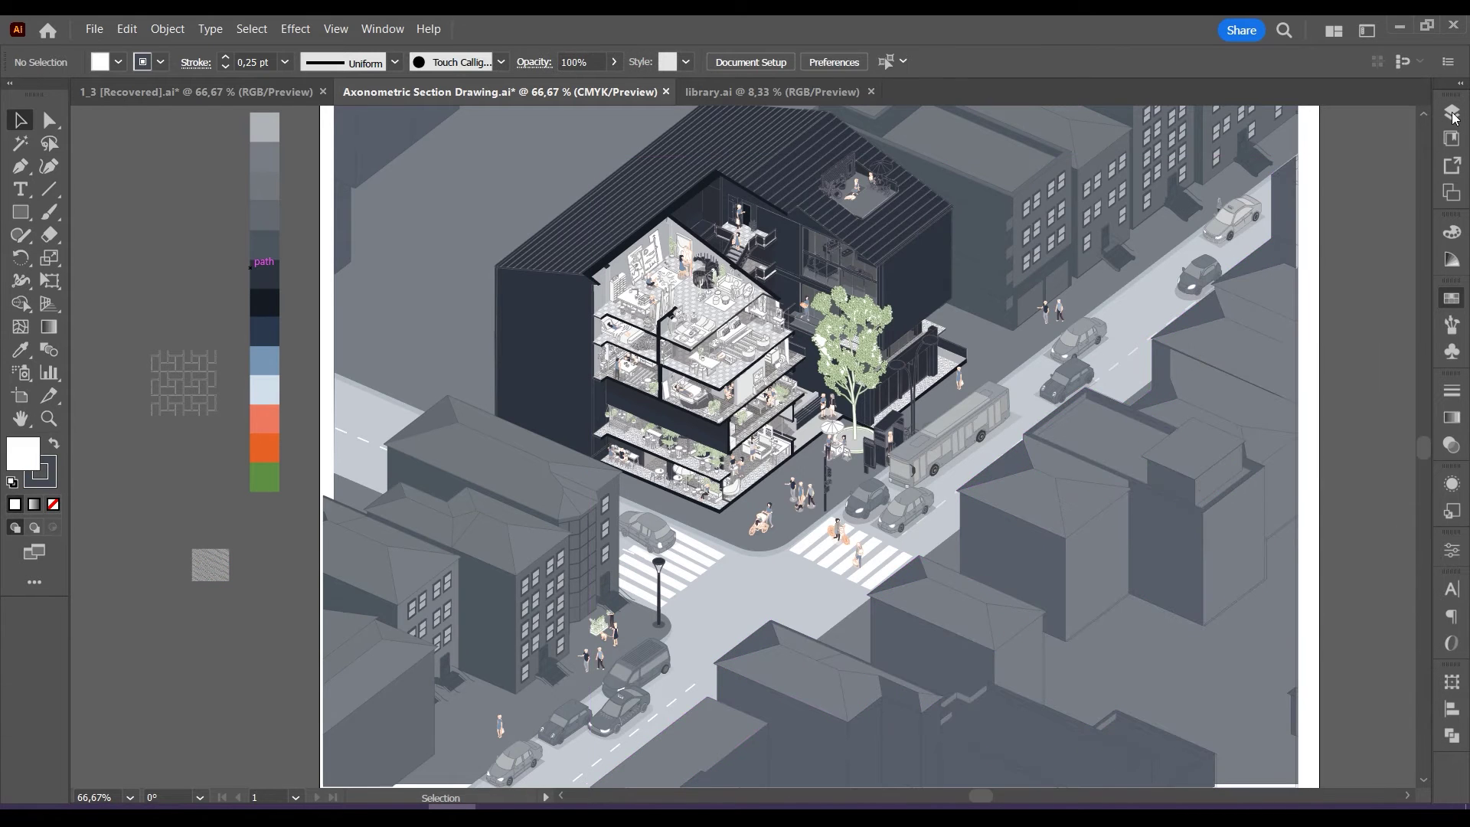
left_click(439, 309)
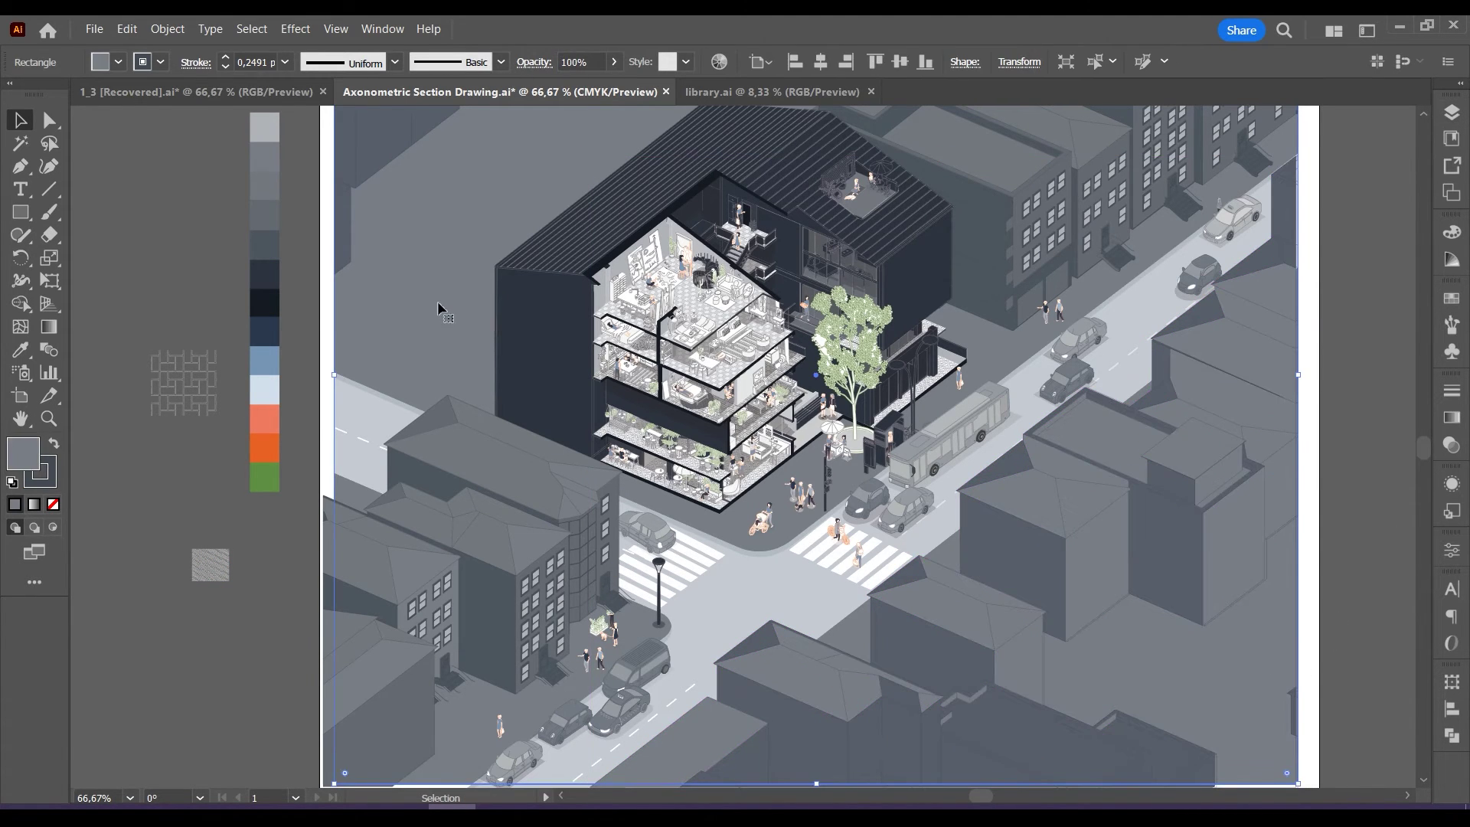
left_click(126, 29)
left_click(176, 183)
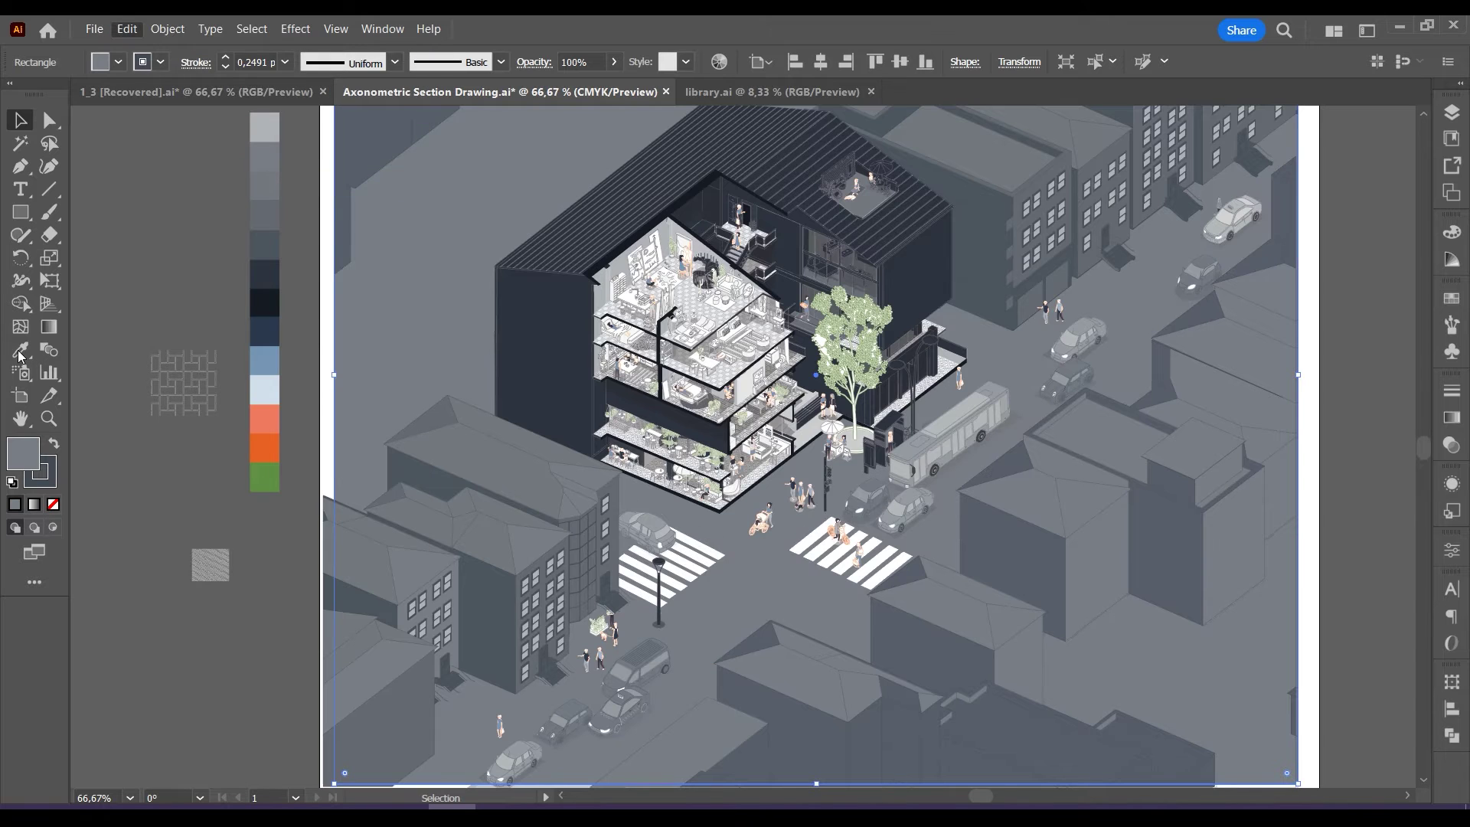
left_click(20, 350)
left_click(214, 565)
Enlarge the paving sample rectangle and select the patterned ground rectangle to match it.
left_click(21, 120)
left_click(212, 564)
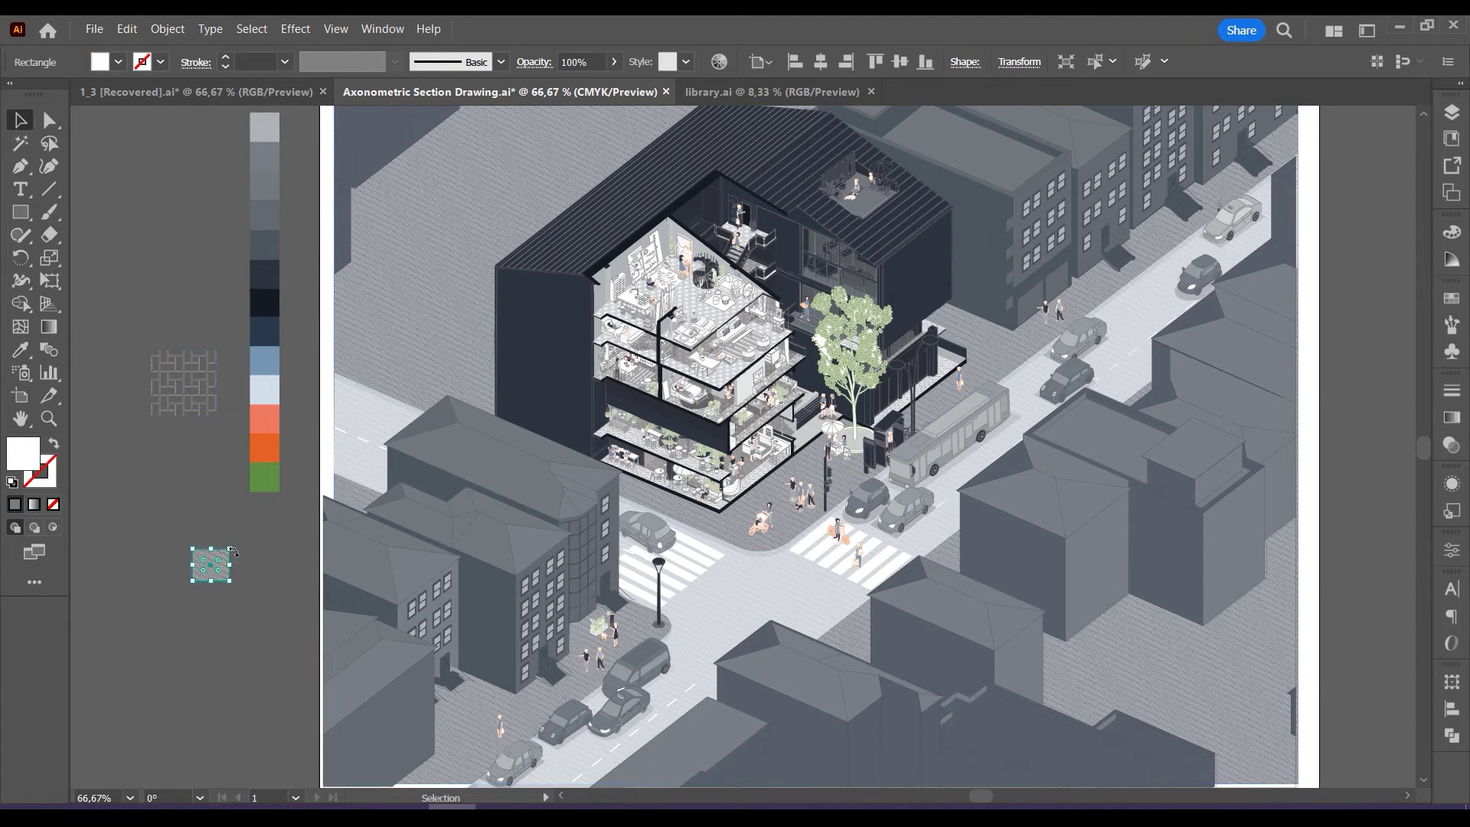
left_click_drag(229, 549, 373, 421)
left_click(453, 327)
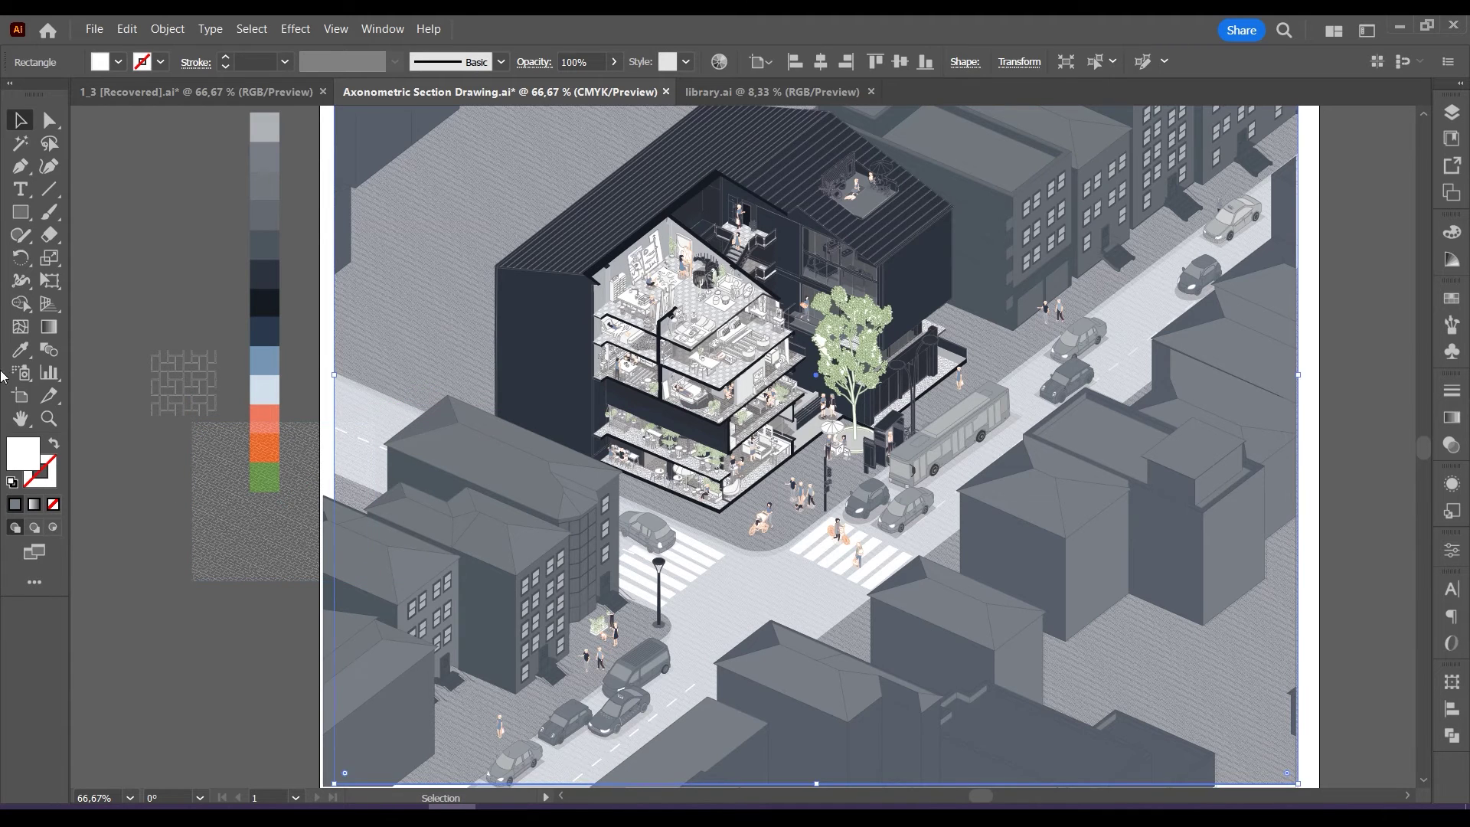
Delete the paving sample rectangle and the loose pattern tile beside the palette.
left_click(293, 512)
key("Delete")
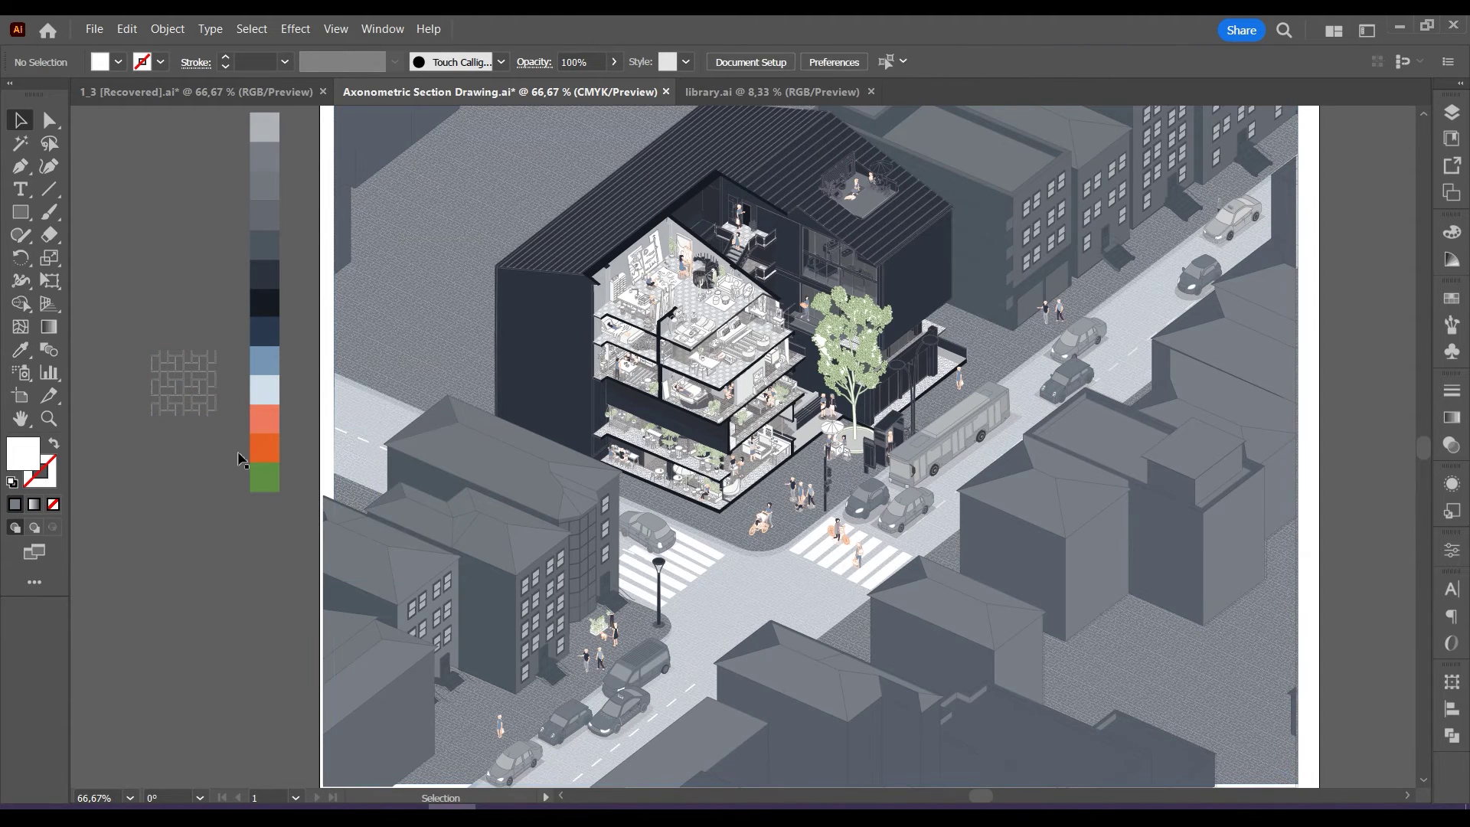
left_click(178, 384)
key("Delete")
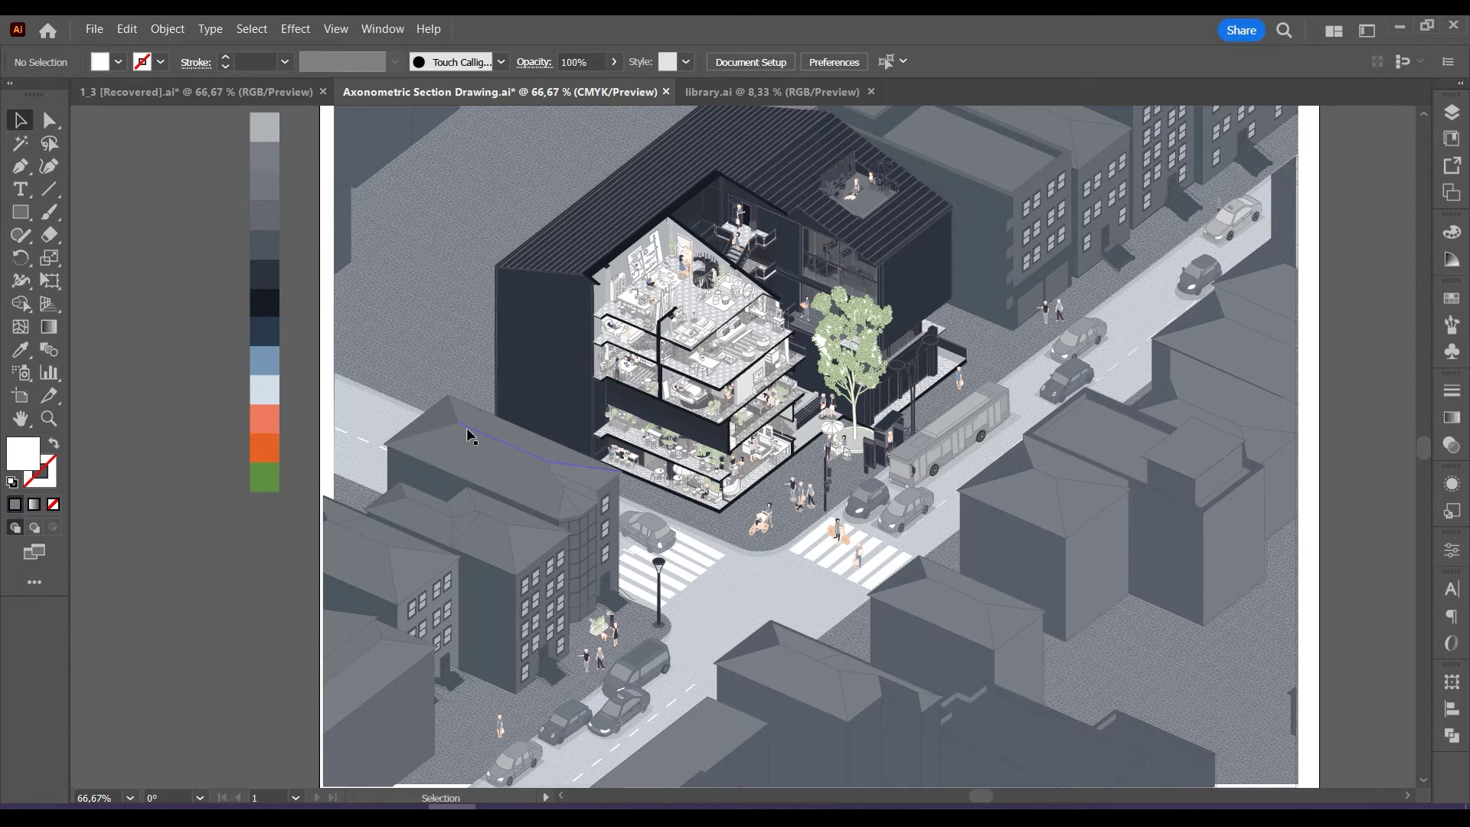
Trace a closed, pattern-filled Pen path on the Environment layer around the open ground behind the central building.
scroll(470, 435, "up", 5)
key("p")
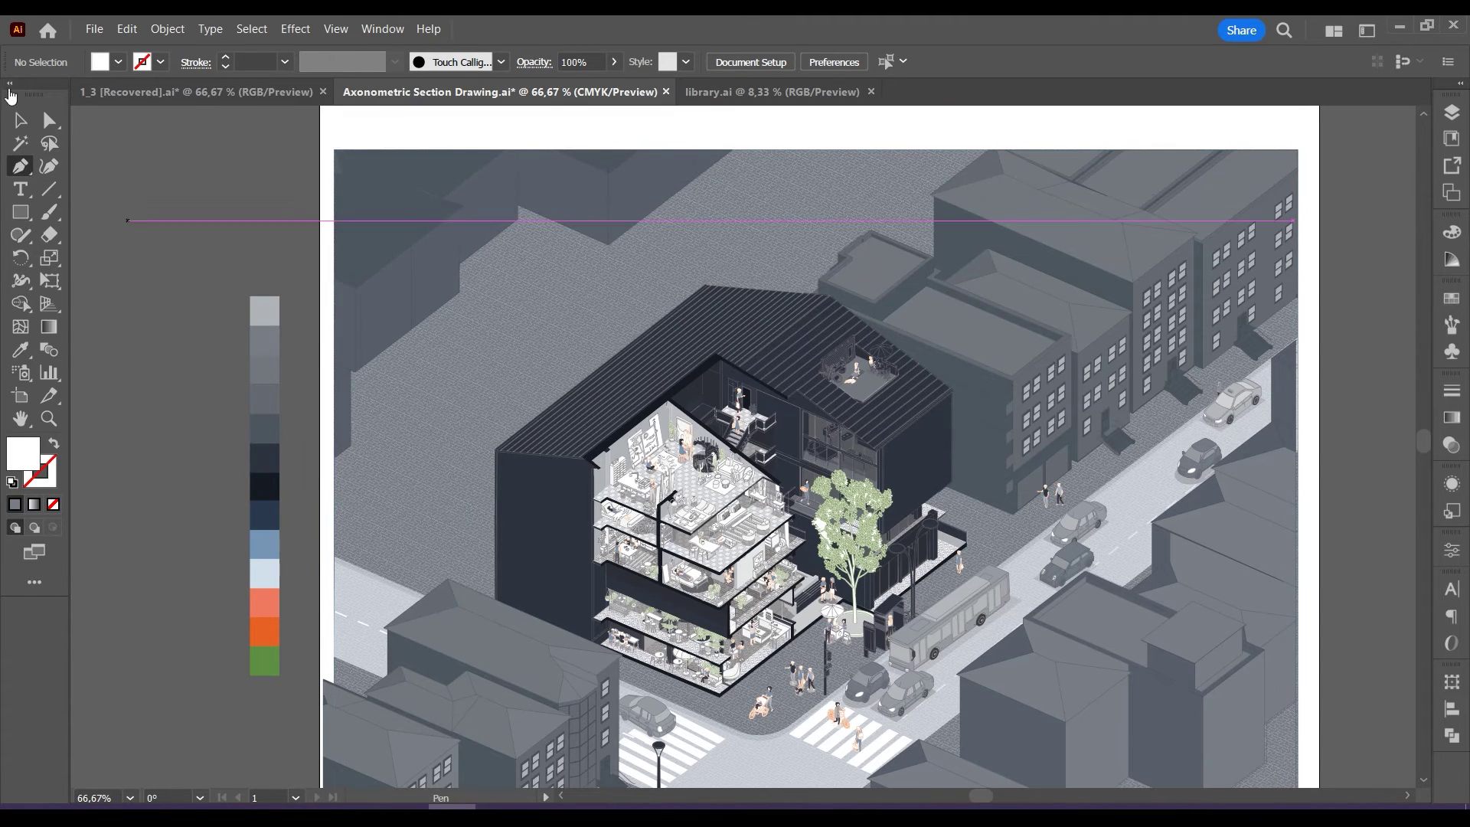
left_click(20, 120)
right_click(354, 486)
mouse_move(426, 404)
left_click(585, 462)
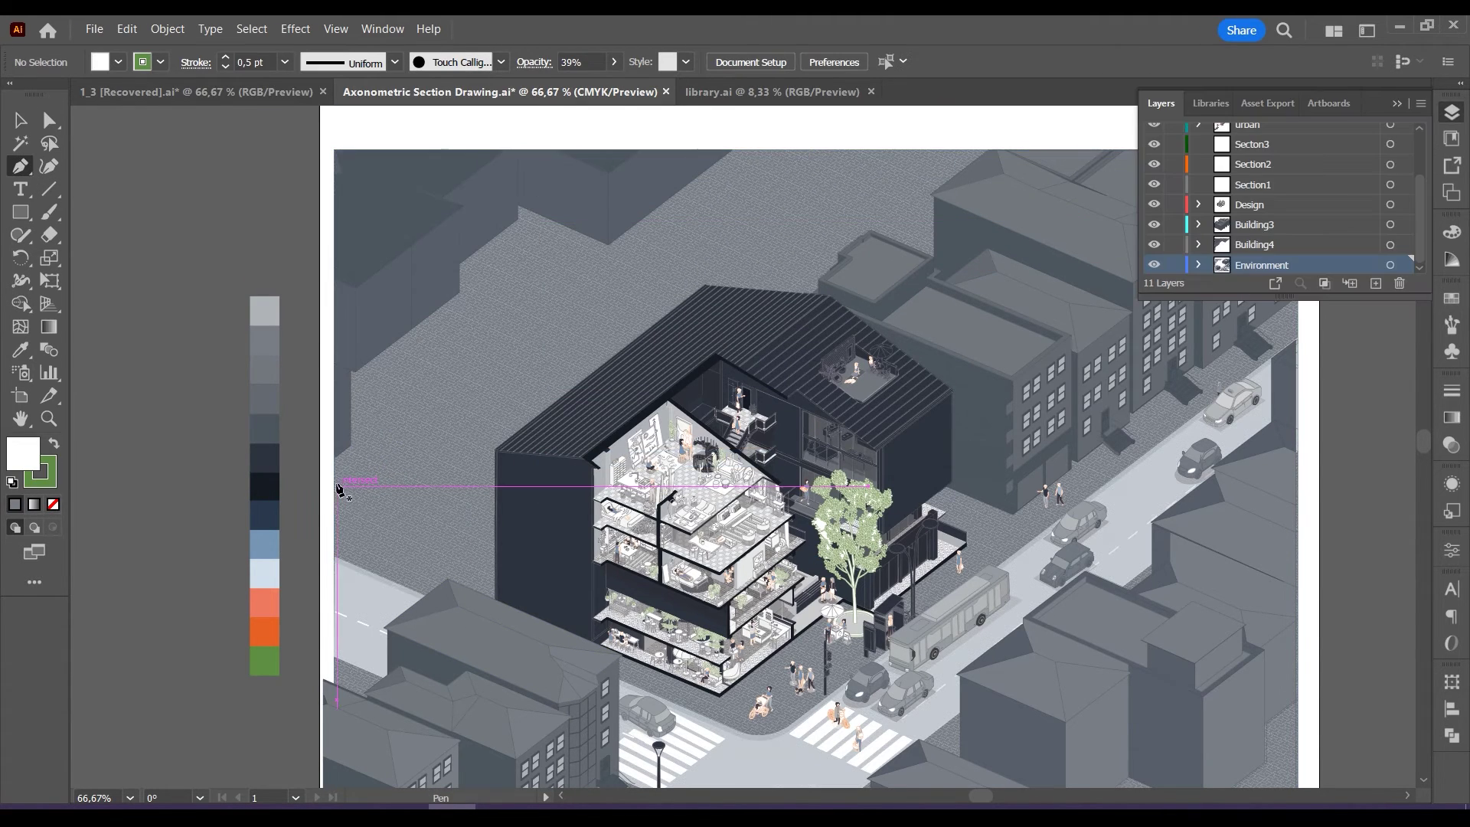
left_click(336, 544)
left_click(336, 469)
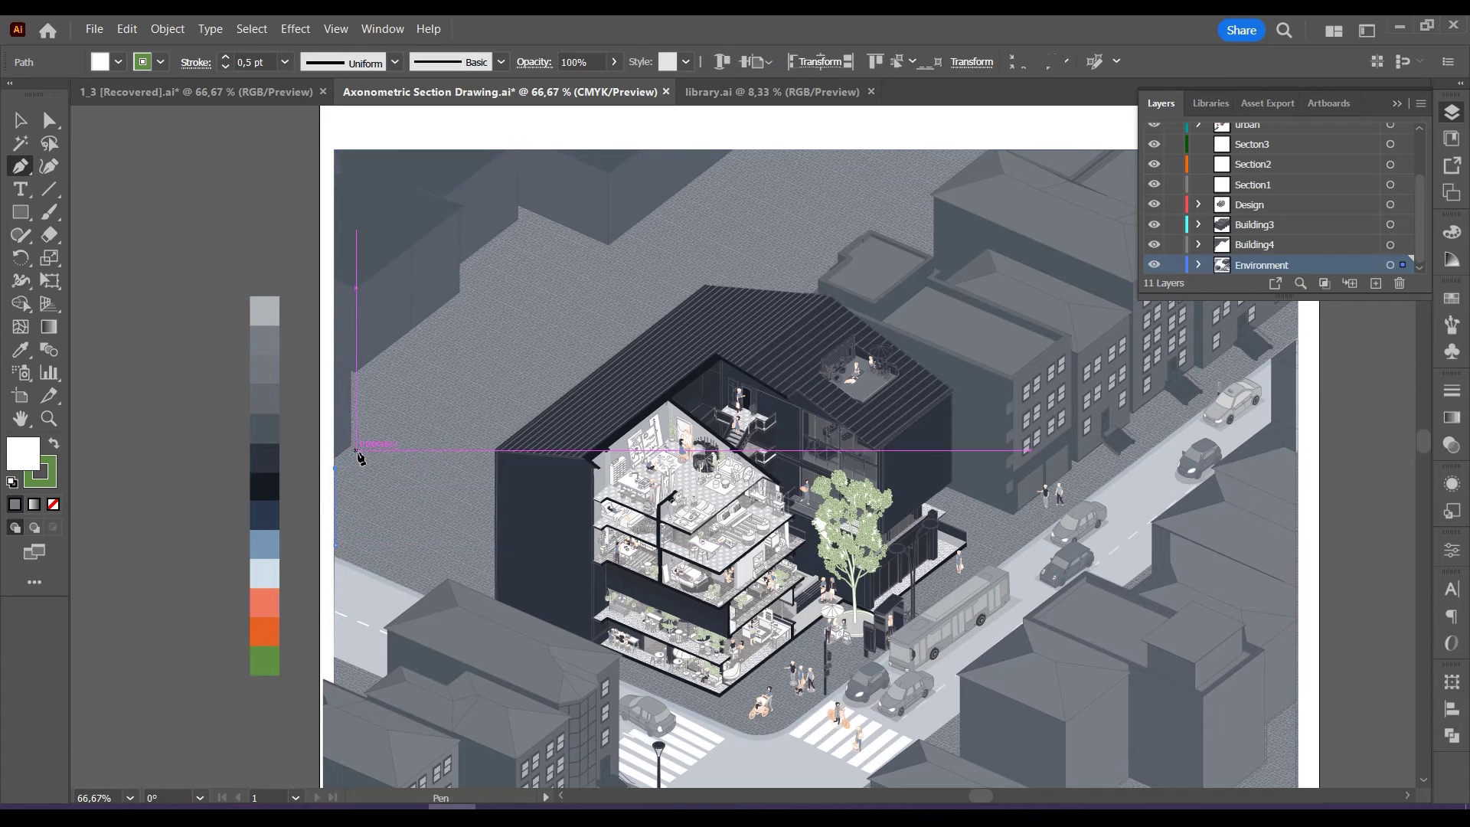
left_click(358, 453)
left_click(358, 380)
left_click(550, 230)
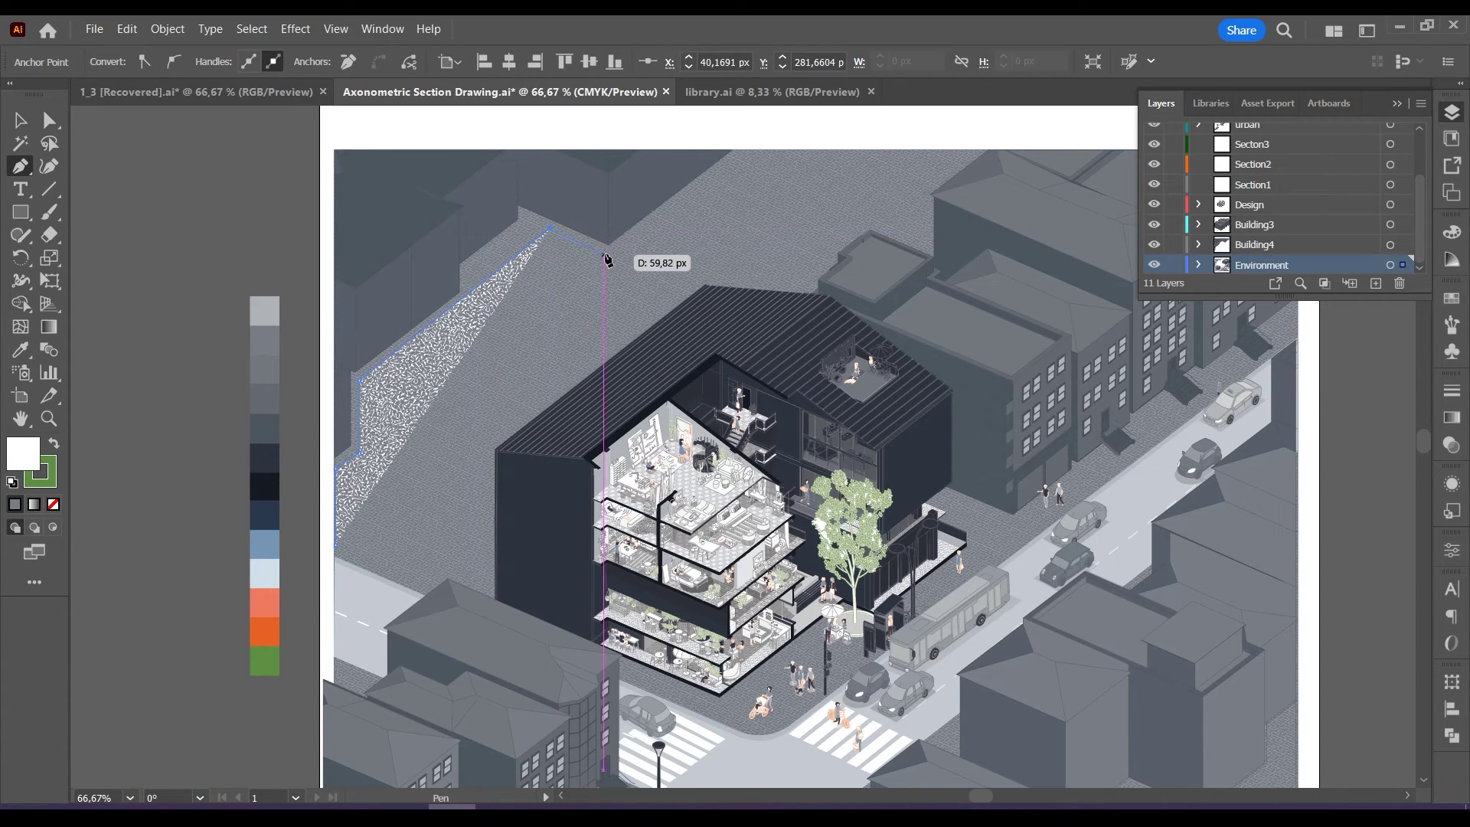
left_click(605, 254)
left_click(743, 151)
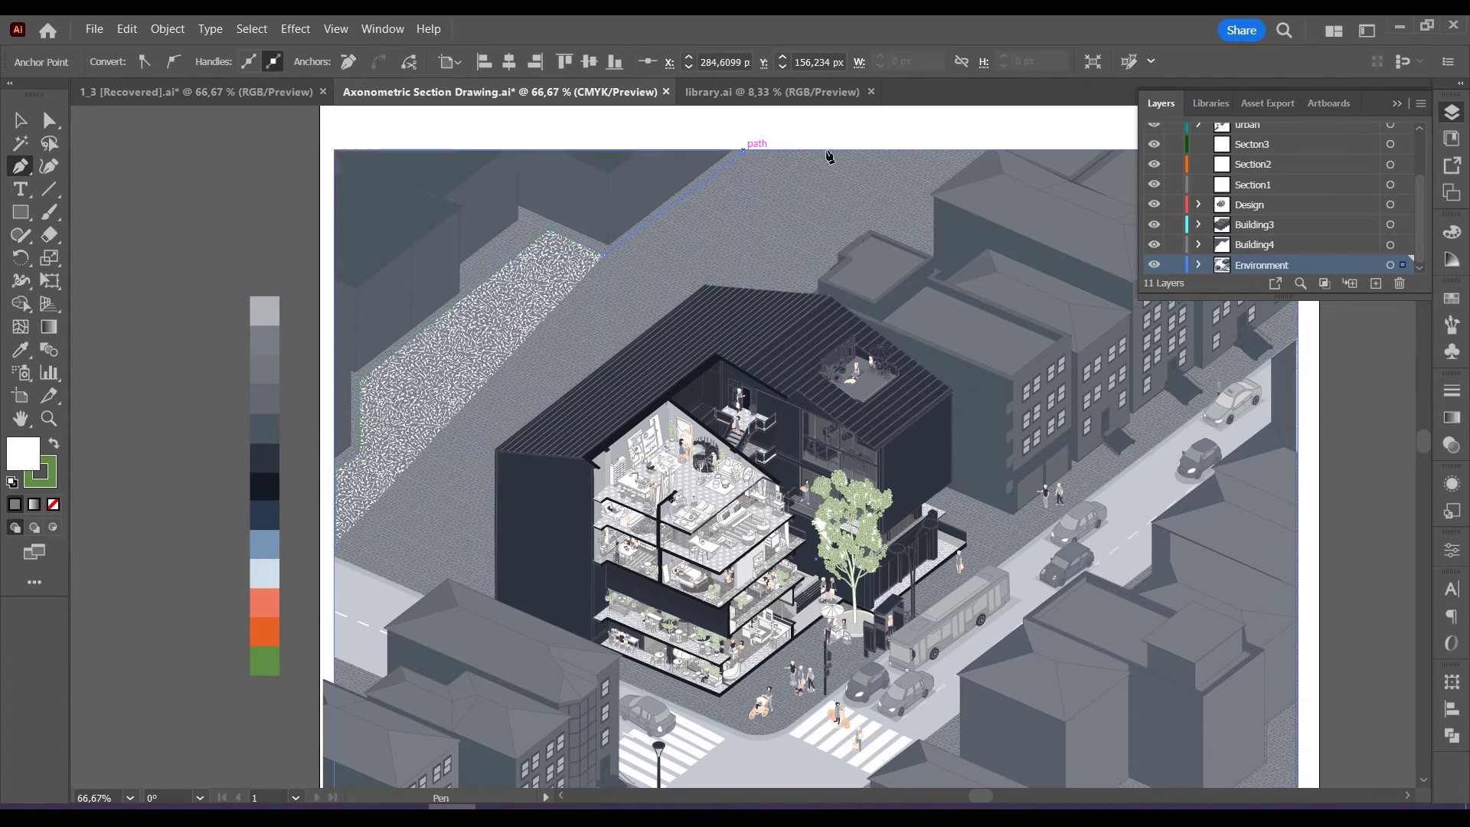
left_click(1097, 149)
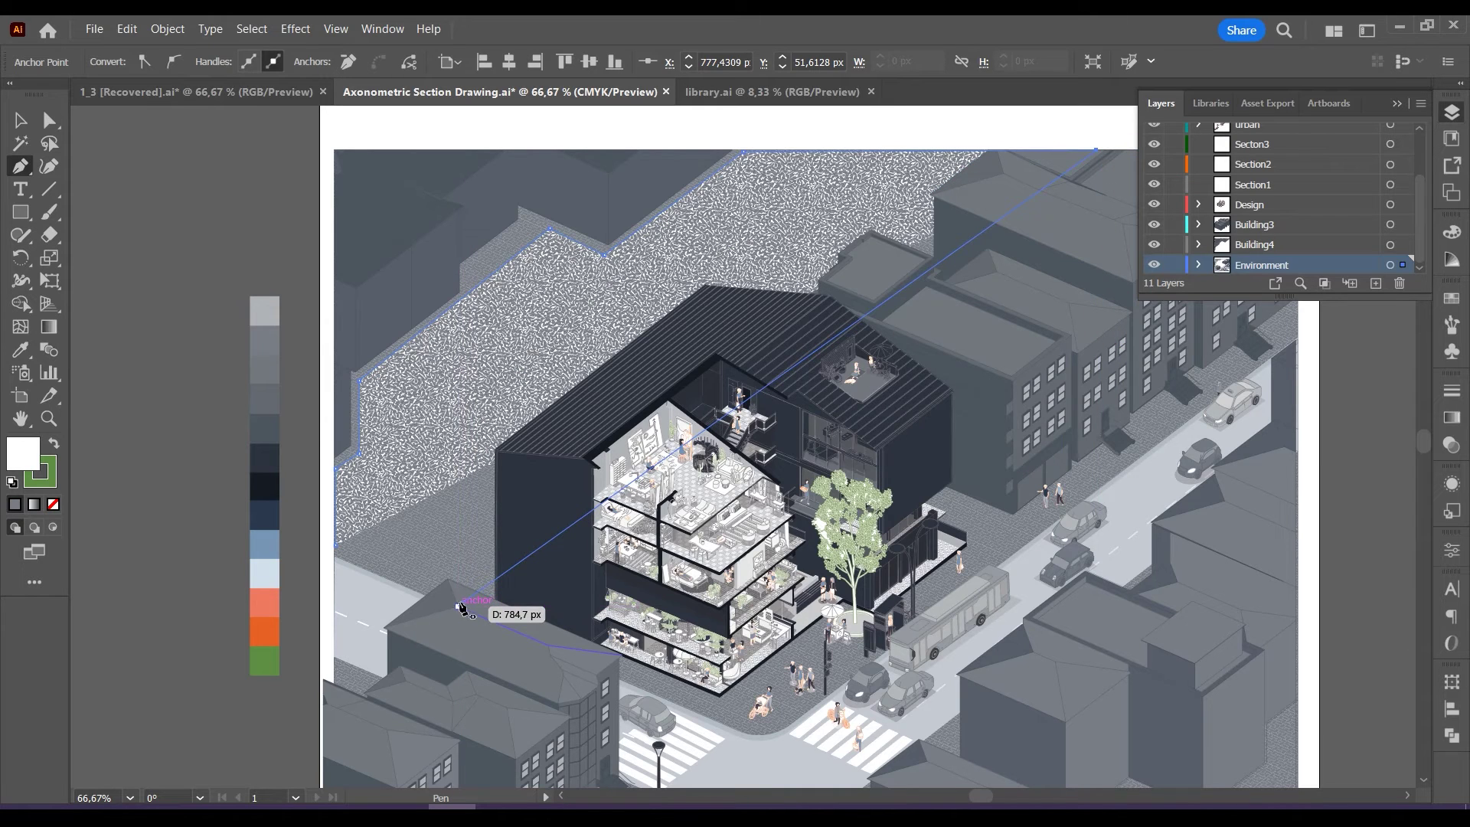
left_click(461, 604)
Set the opacity of the new patterned ground shape behind the building to 50%.
left_click(21, 120)
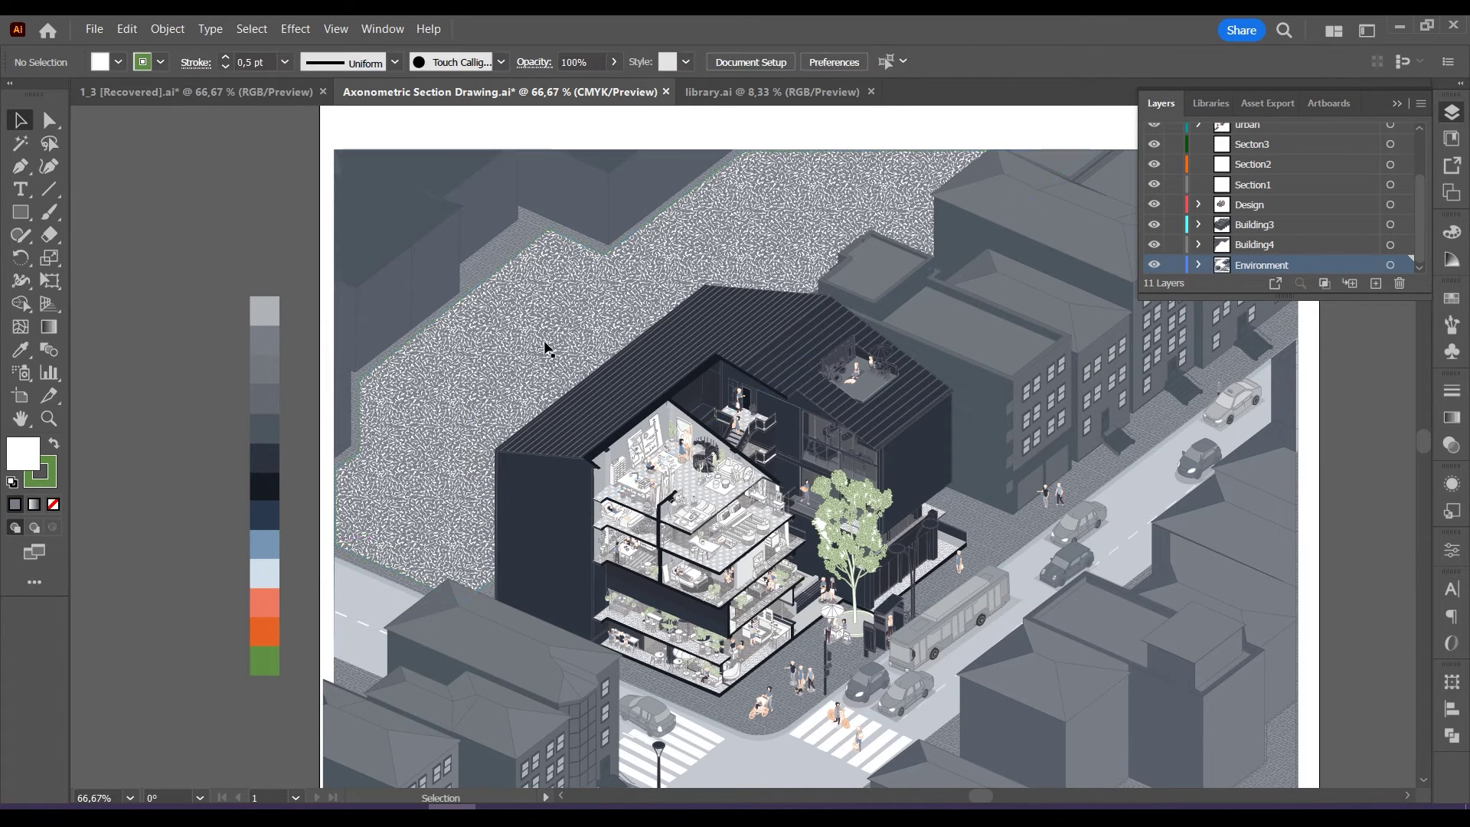
key("Return")
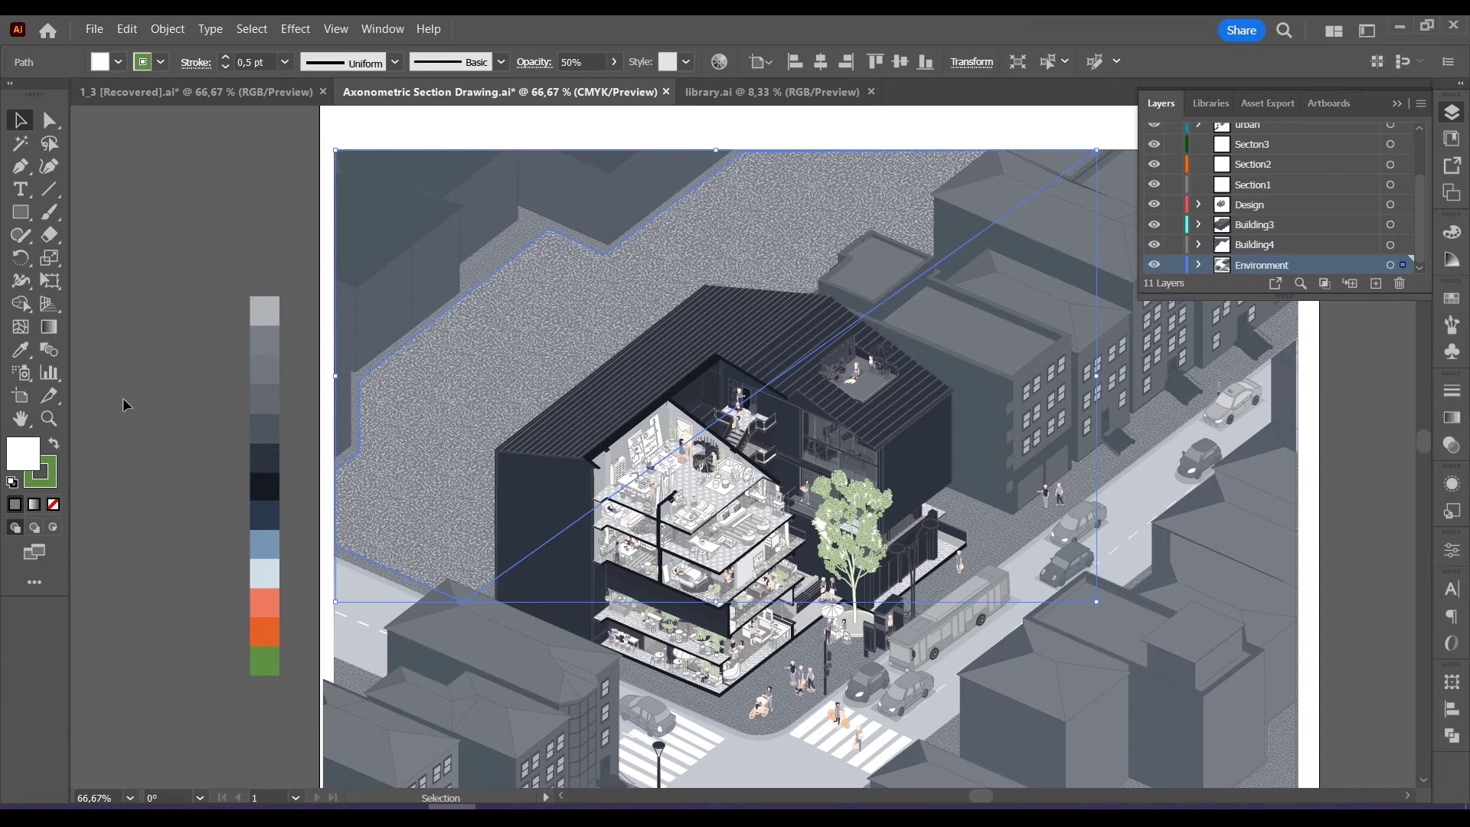
left_click(125, 406)
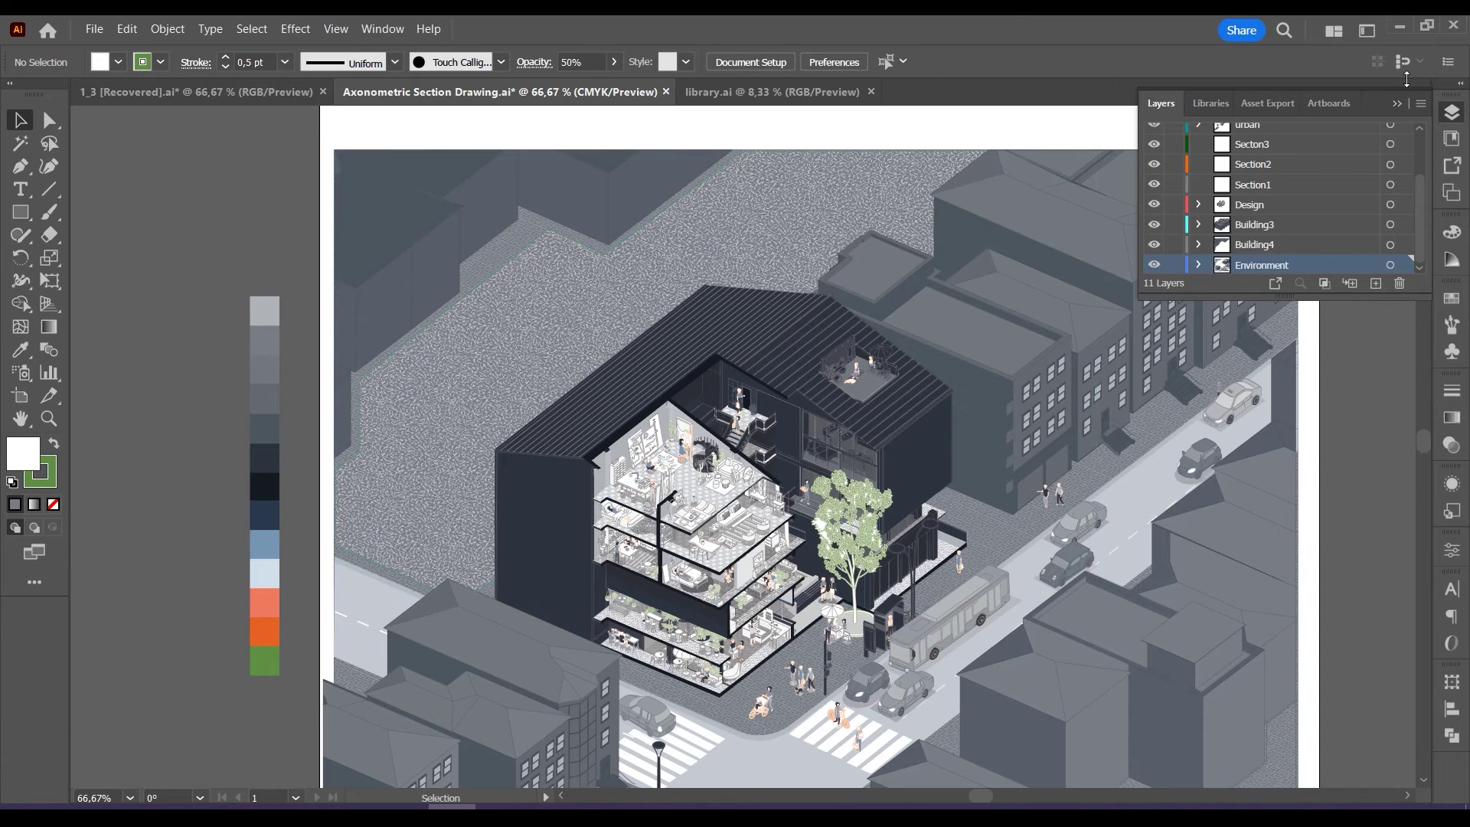
Add a new layer above Environment and name it trees.
left_click(753, 93)
left_click(628, 92)
left_click(1376, 283)
double_click(1253, 261)
type("trr")
key("BackSpace")
type("ees")
key("Return")
left_click(1395, 105)
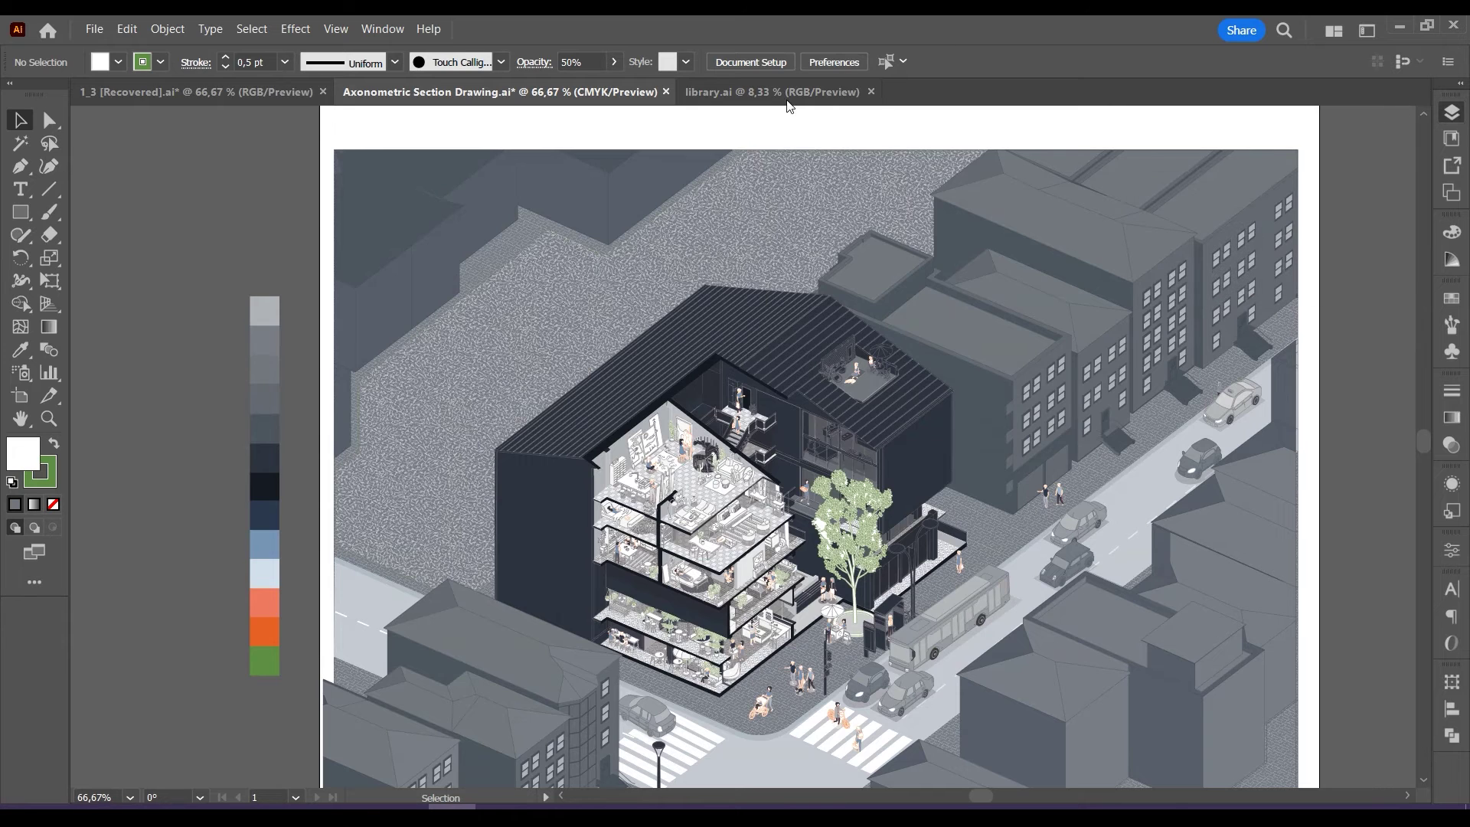
Copy a tall tree and a round tree from library.ai and paste them into the axonometric drawing.
left_click(789, 95)
left_click_drag(459, 558, 457, 557)
mouse_move(479, 406)
left_mouse_down()
mouse_move(492, 93)
mouse_move(469, 314)
left_mouse_up()
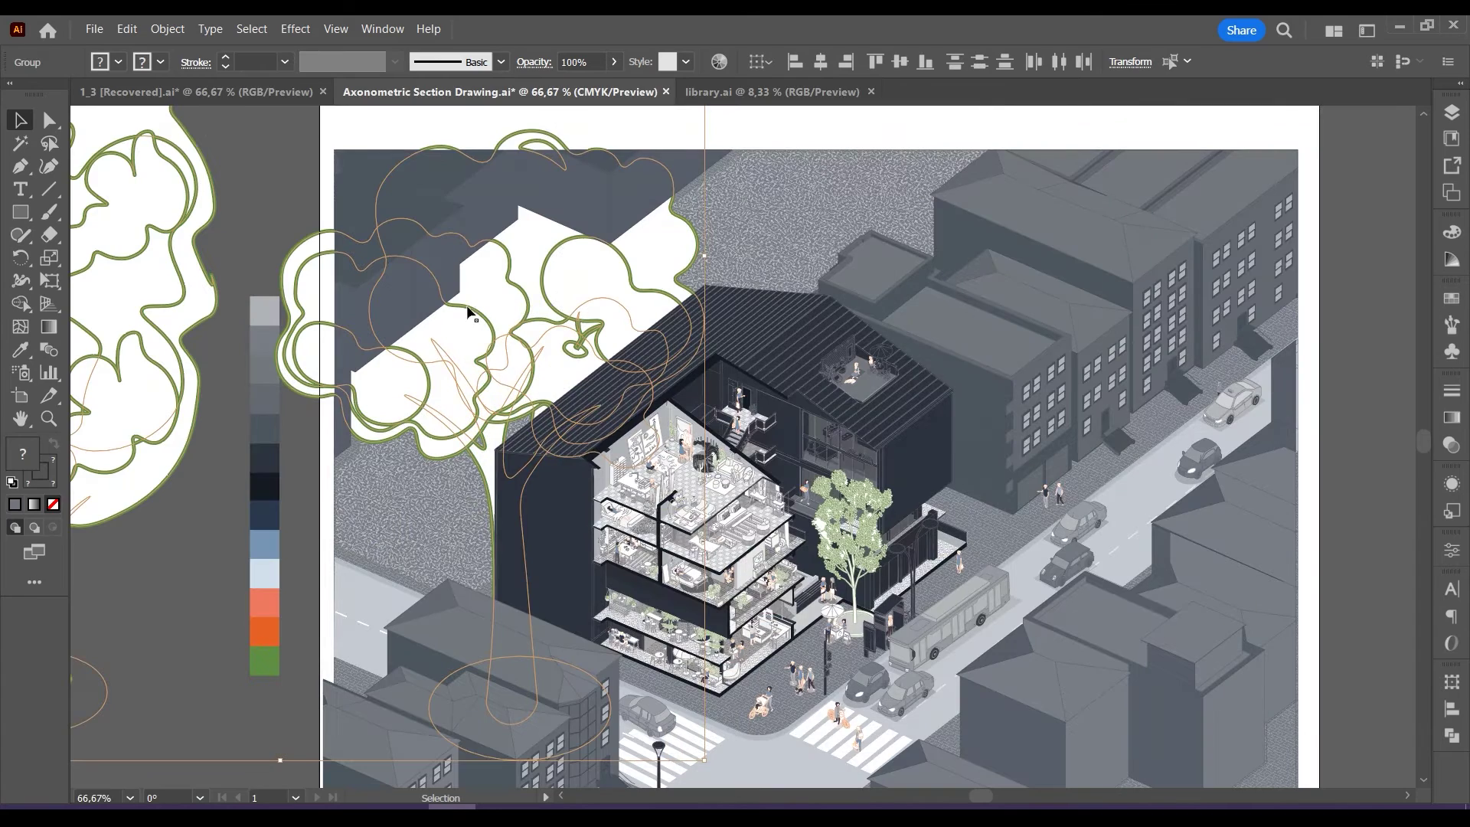
Scale the two pasted trees down proportionally and place them on the open ground behind the building.
left_click(1130, 61)
left_click(1126, 106)
double_click(1072, 94)
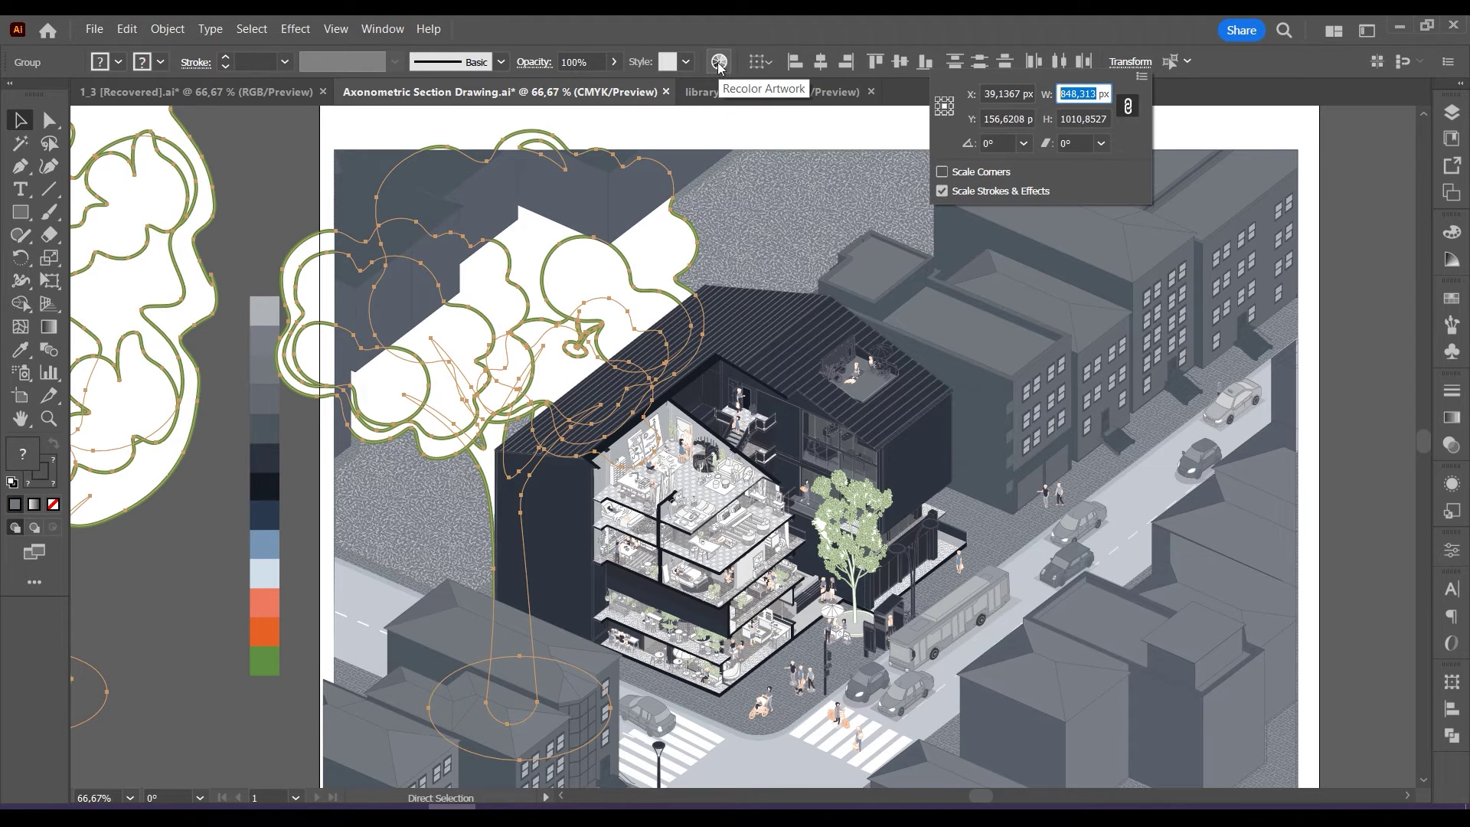
type("60")
key("Return")
left_click(299, 264)
mouse_move(311, 292)
left_mouse_down()
mouse_move(371, 354)
mouse_move(483, 358)
left_mouse_up()
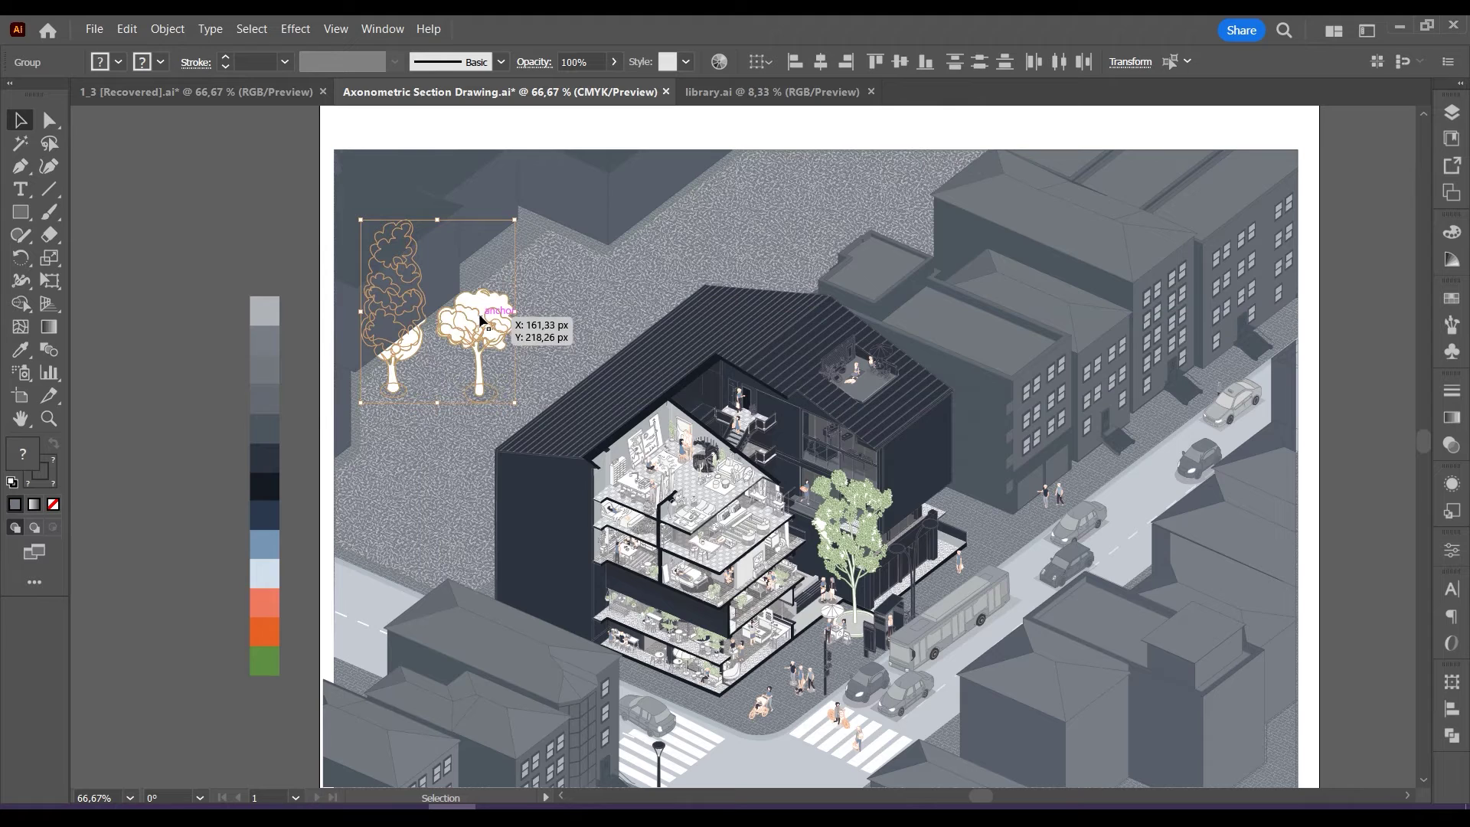
Move the trees layer up in the stacking order to directly below the Design layer.
left_click(1448, 113)
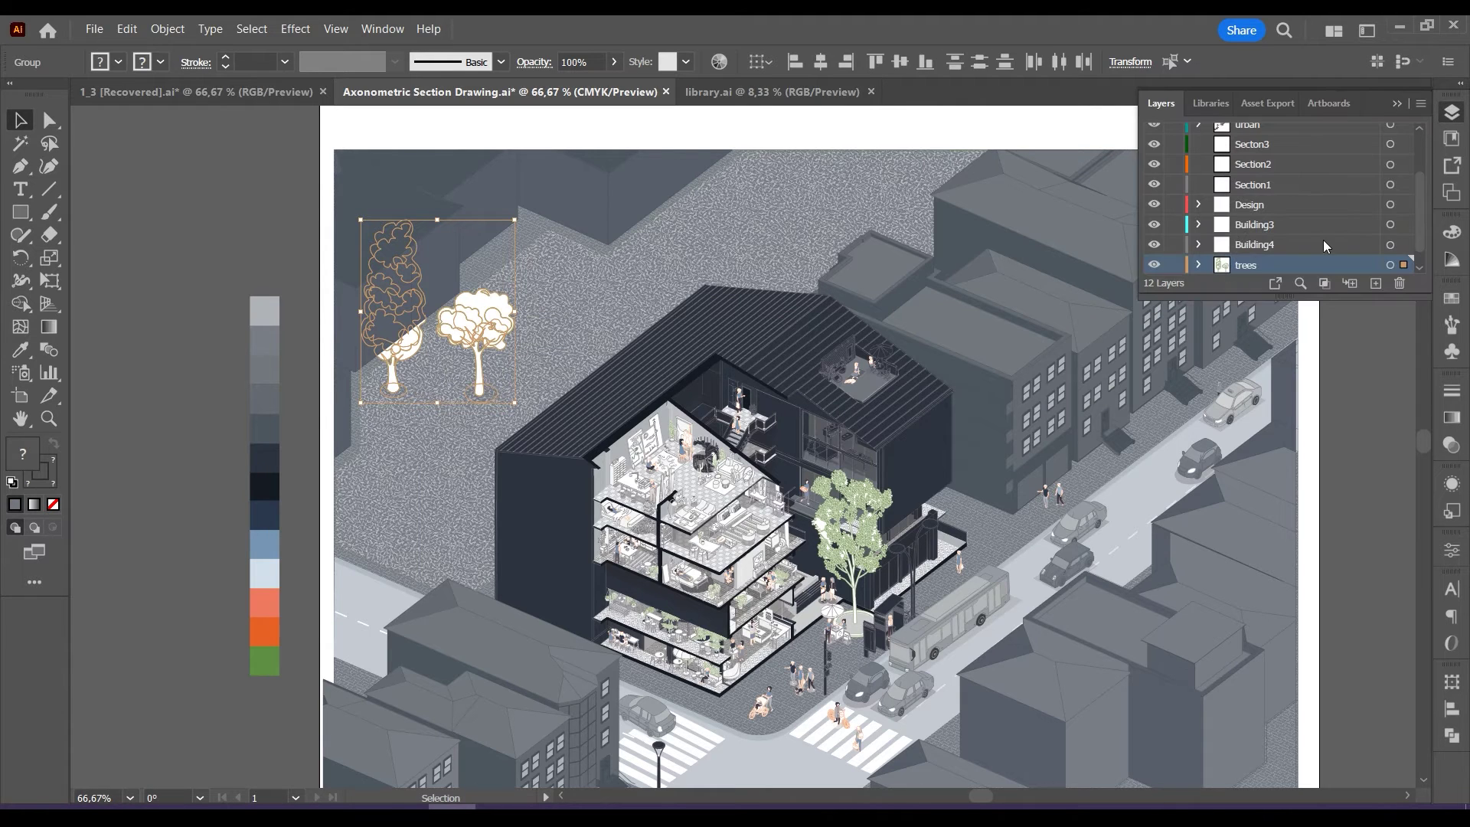
left_click_drag(1302, 262, 1280, 215)
left_click(1362, 321)
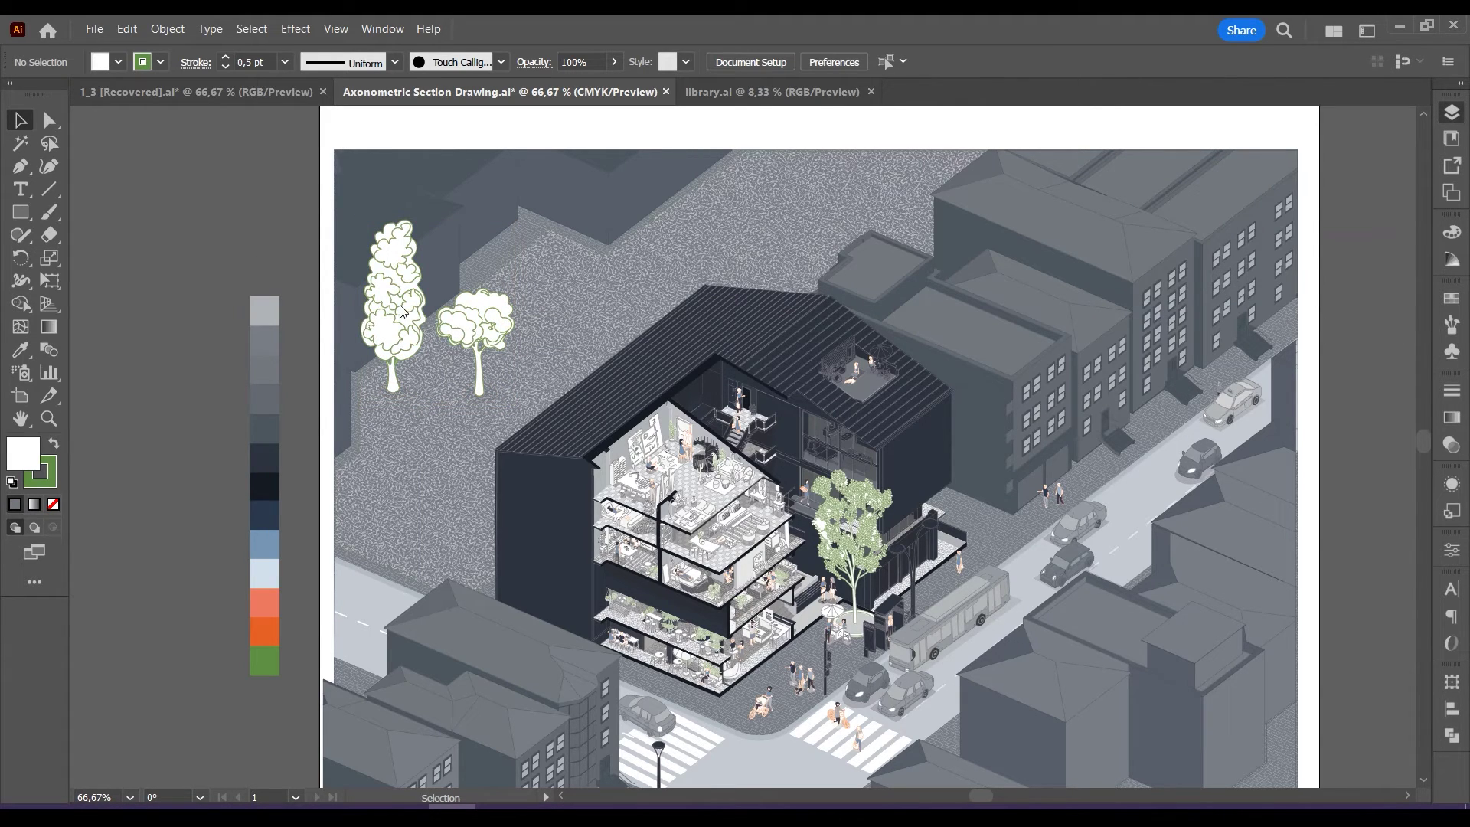
Fill the tall tree with the gray #71767c.
left_click(397, 307)
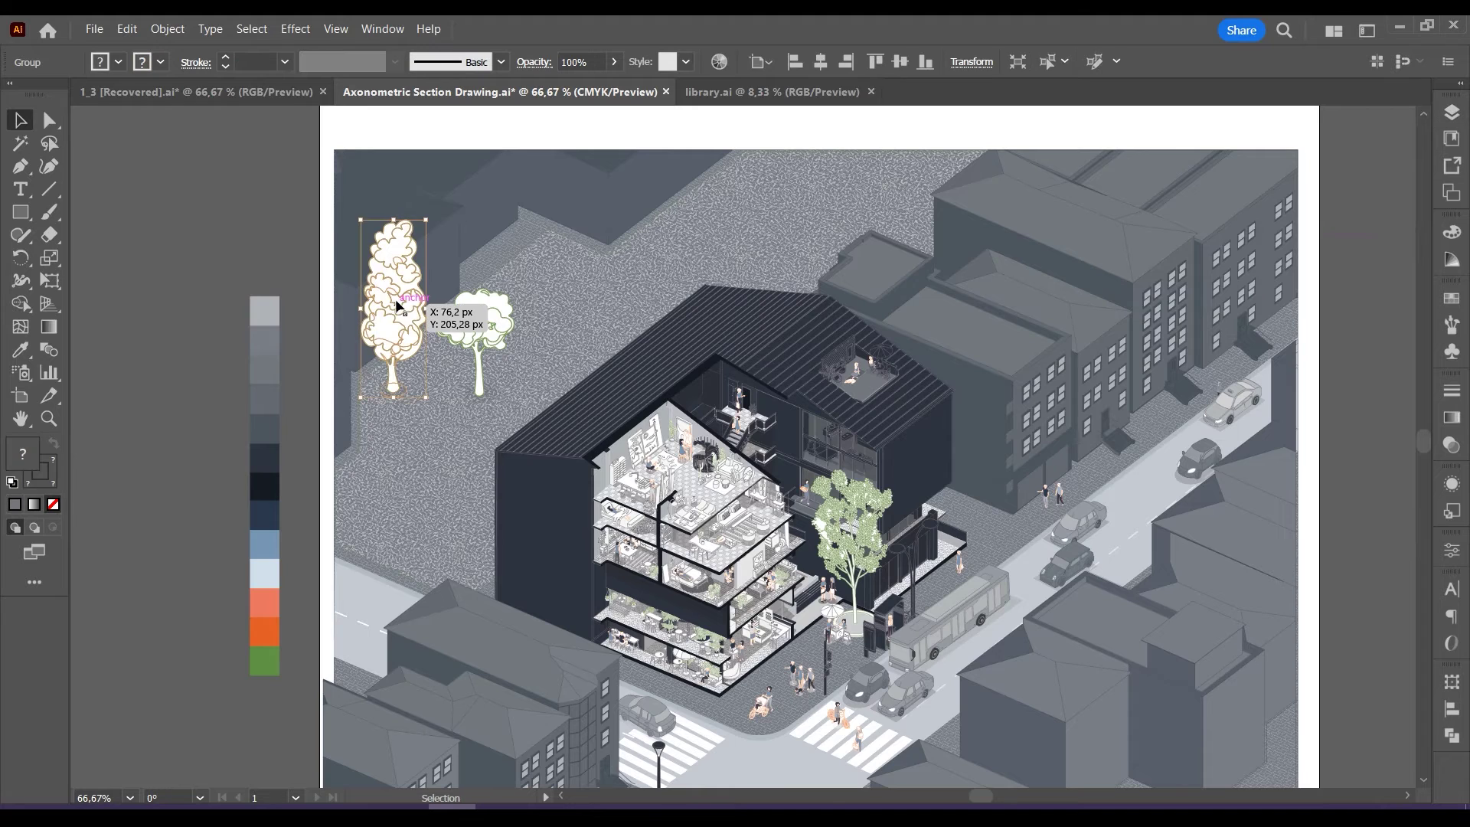
double_click(21, 456)
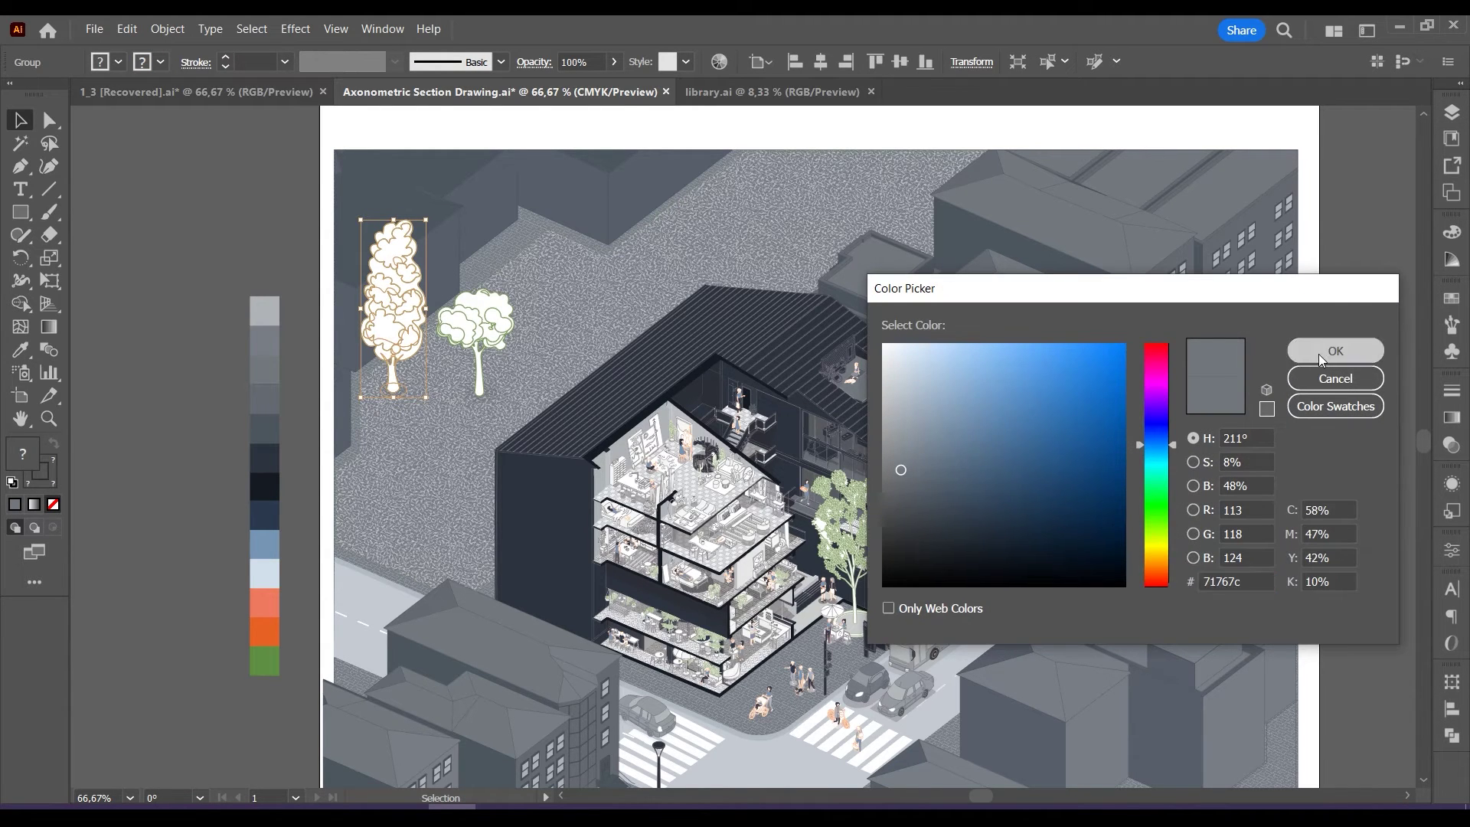
left_click(1332, 348)
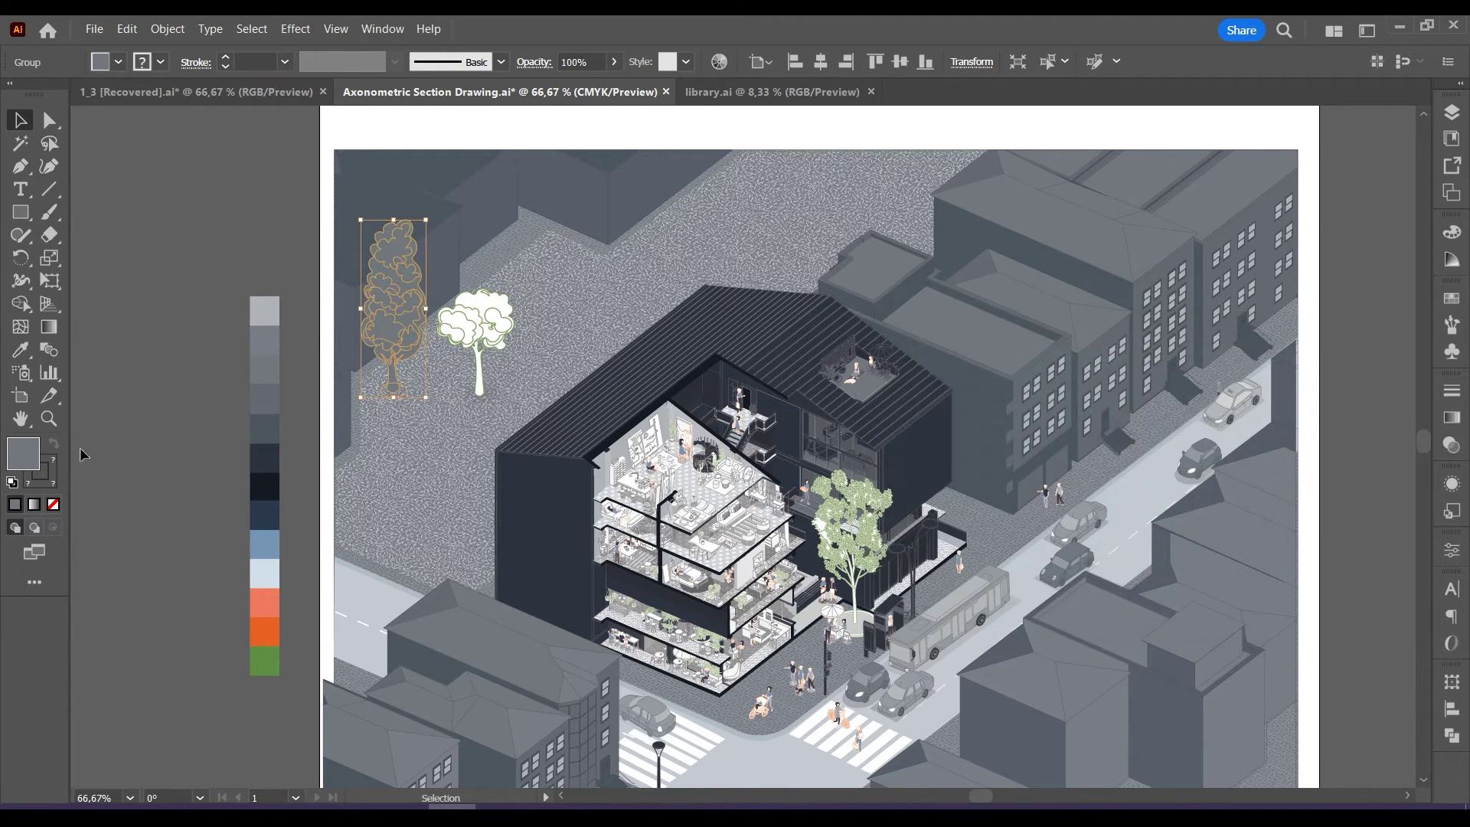
Give the tall tree a white (#ffffff) outline with a 0.25 pt stroke weight.
double_click(46, 475)
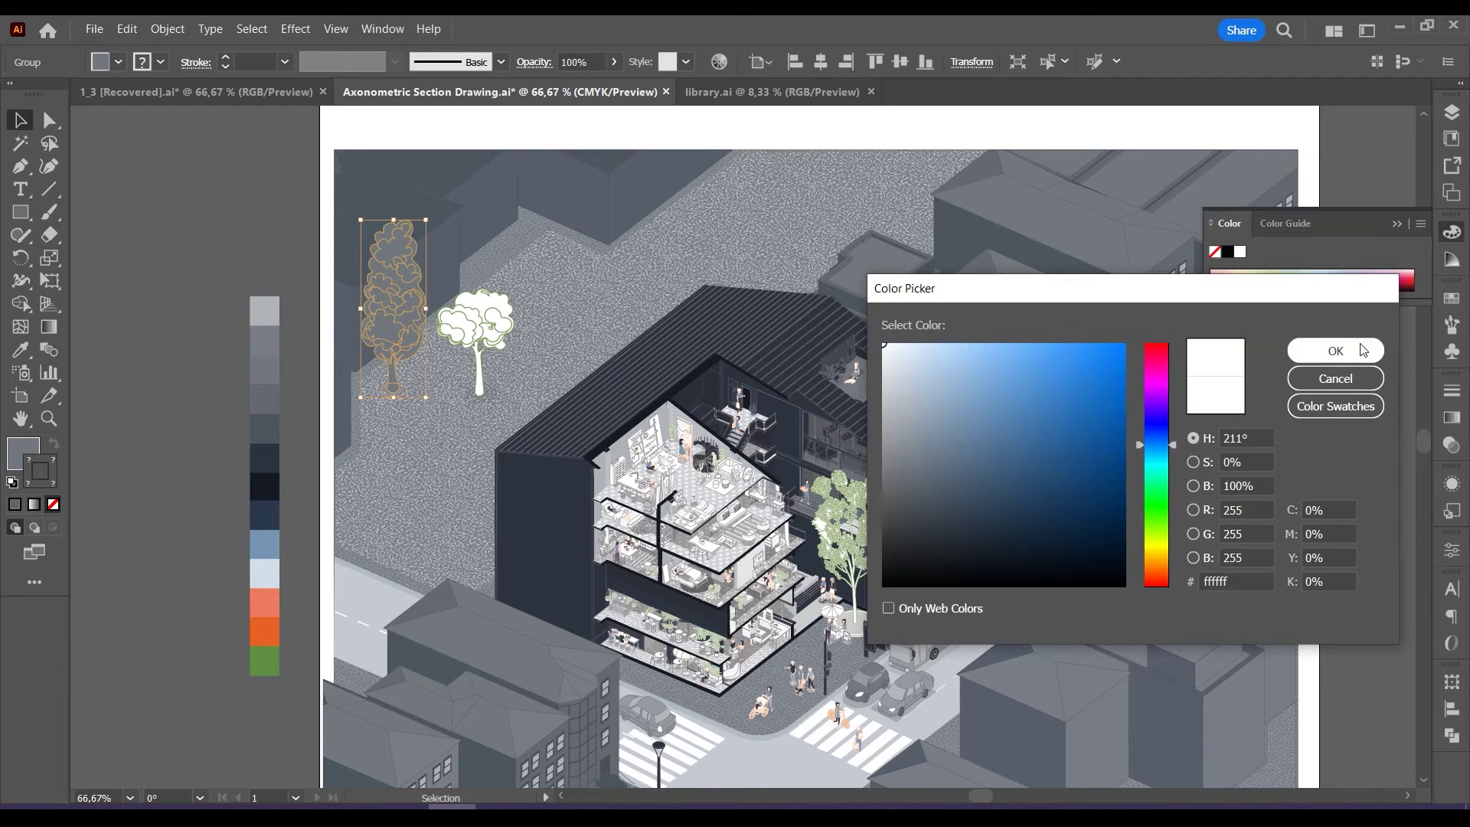
left_click(1332, 348)
left_click(1397, 224)
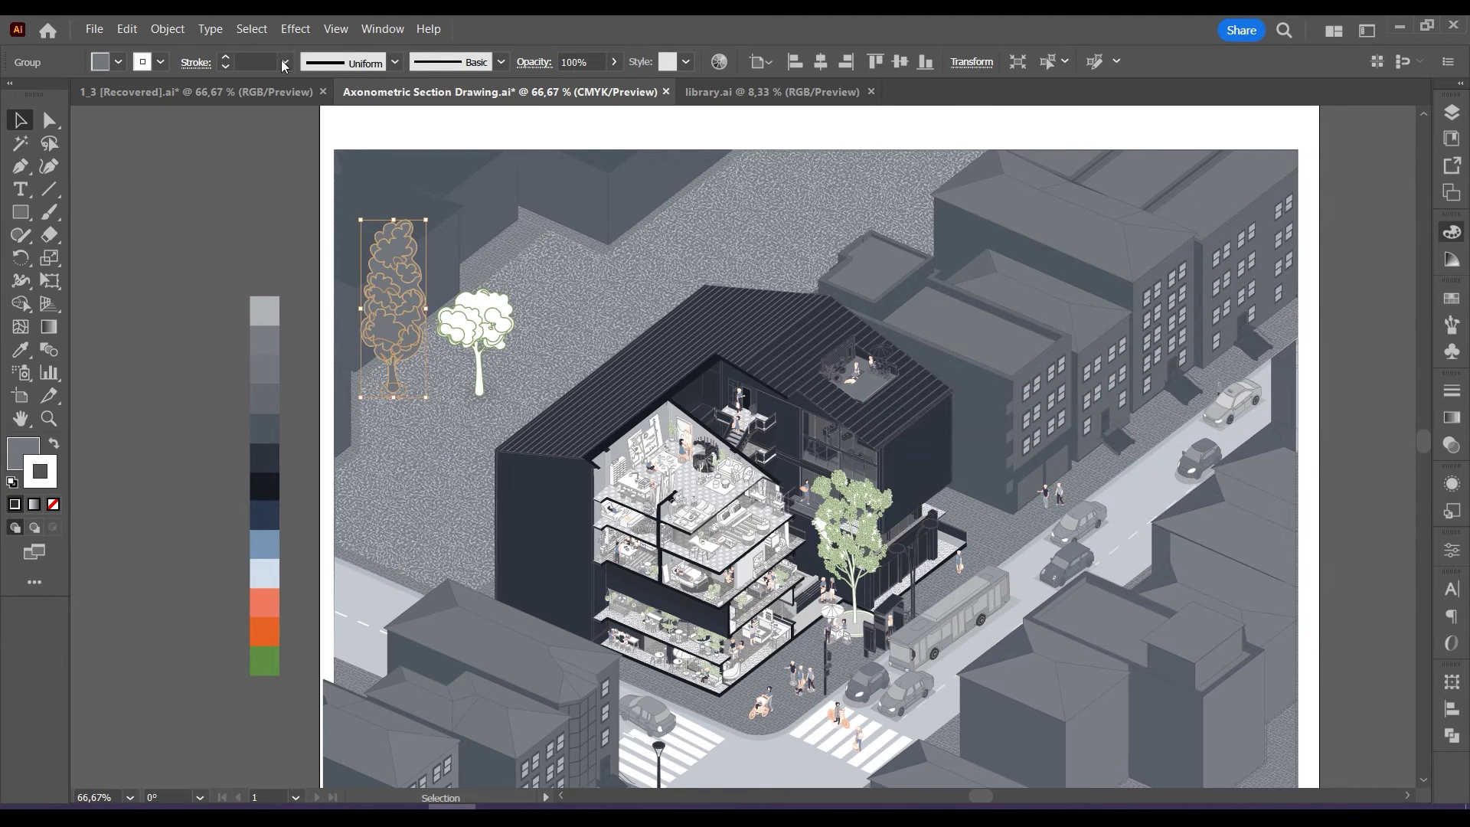
left_click(285, 61)
left_click(310, 86)
left_click(193, 244)
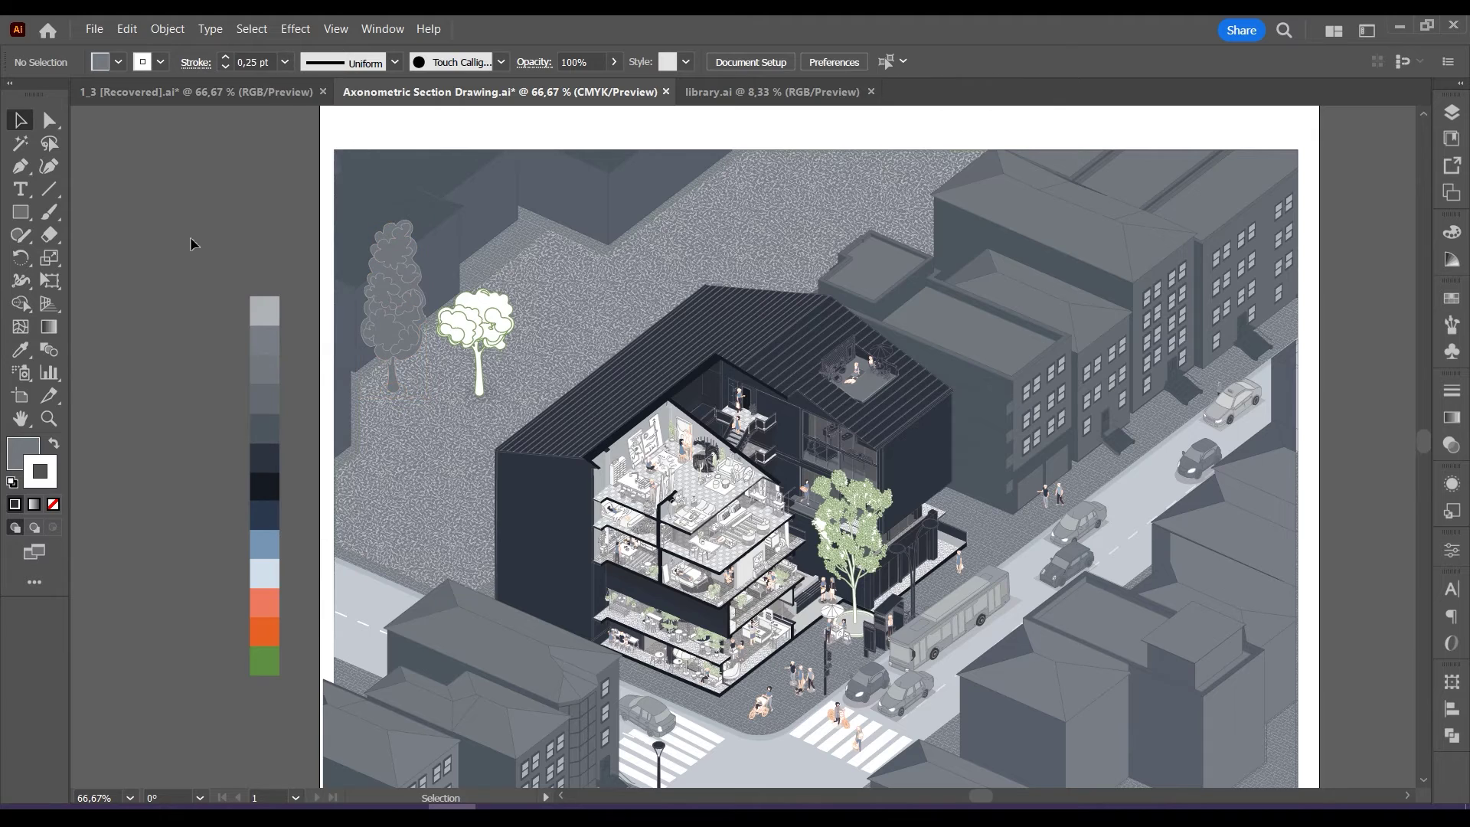
Recolor only the tall tree's trunk by sampling the dark color of the central building's cut roof edge.
left_click(391, 388)
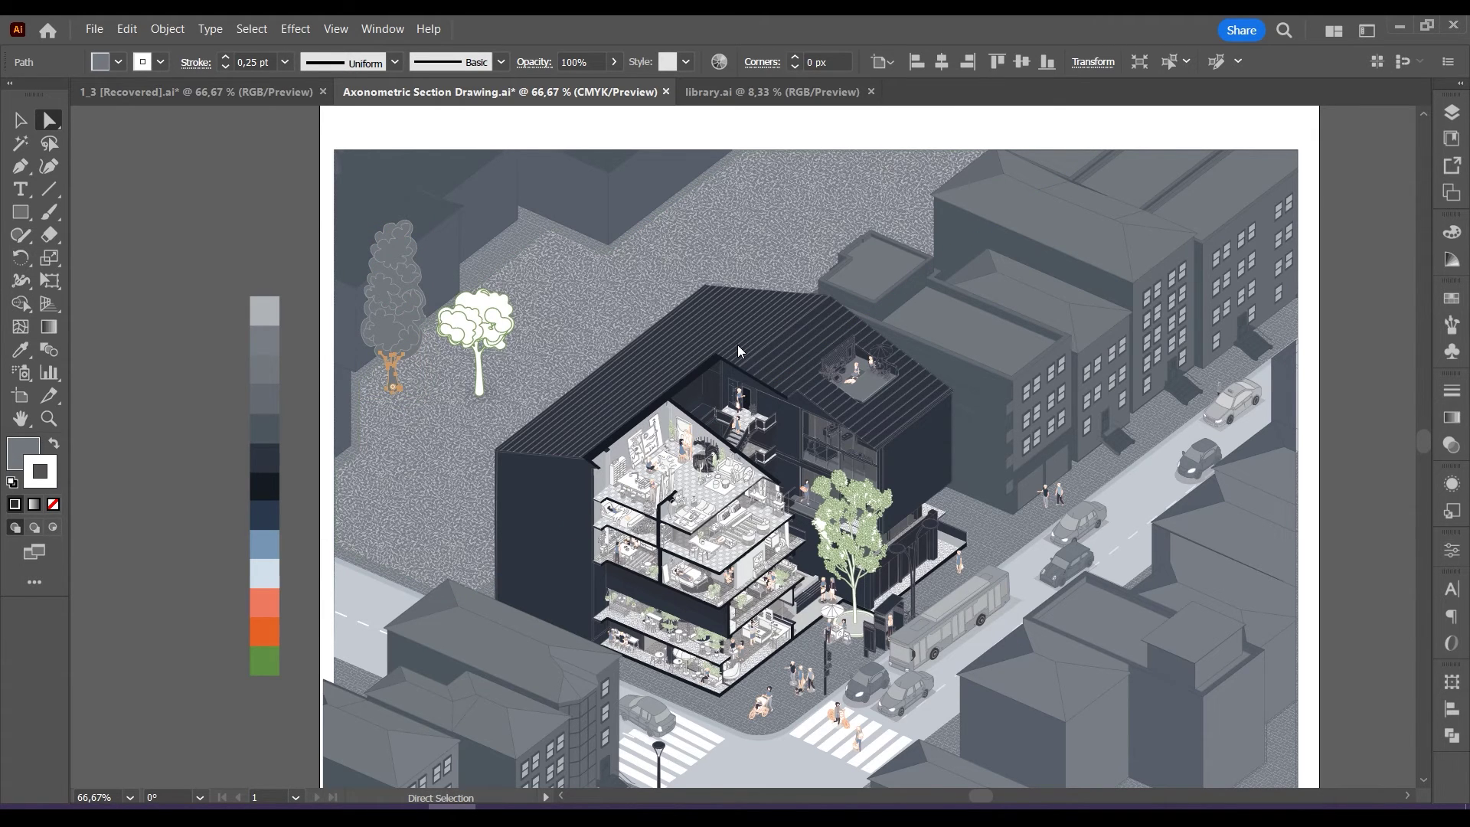
double_click(21, 452)
left_click(1334, 350)
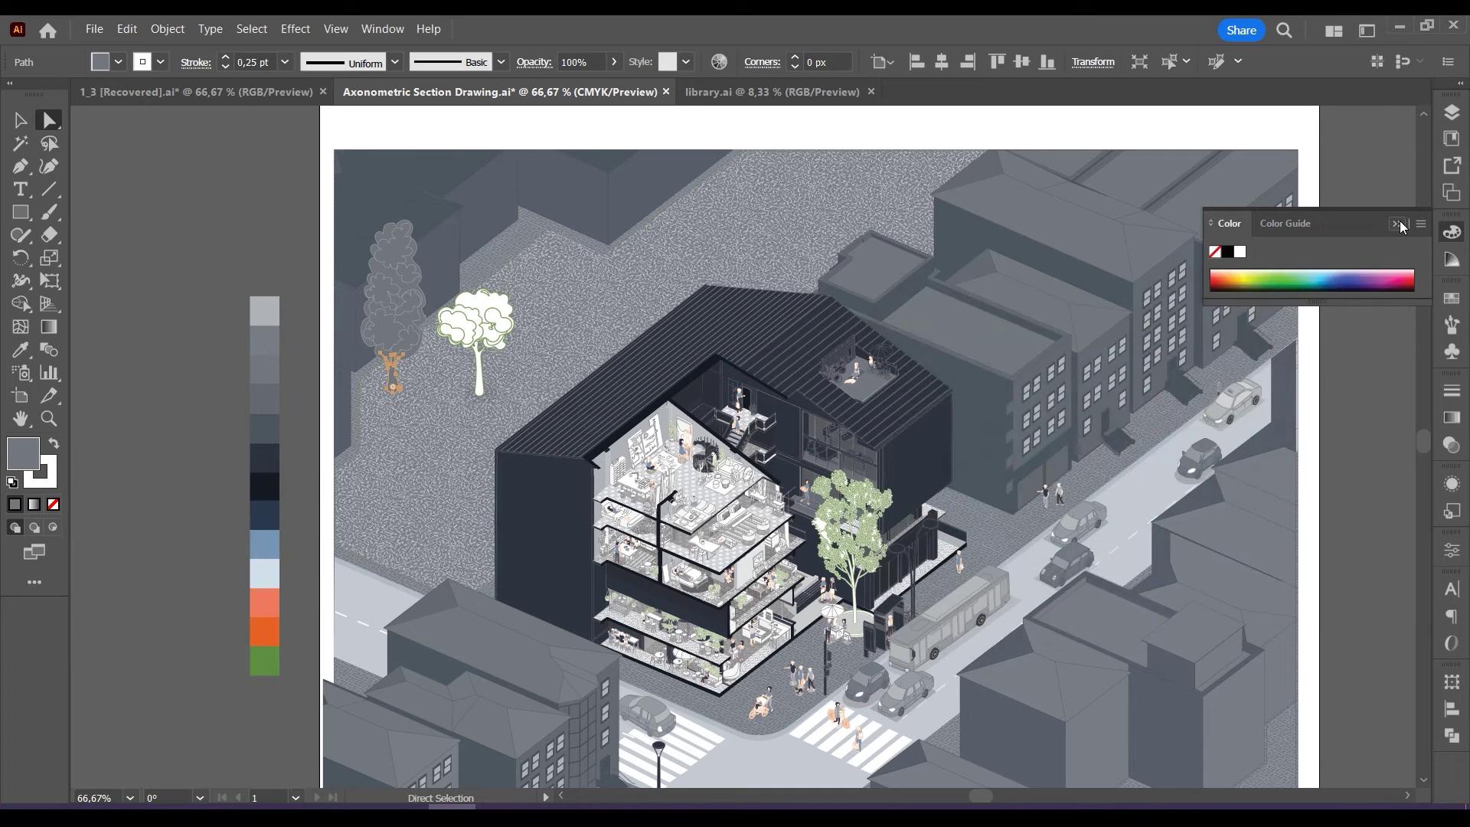
left_click(1397, 224)
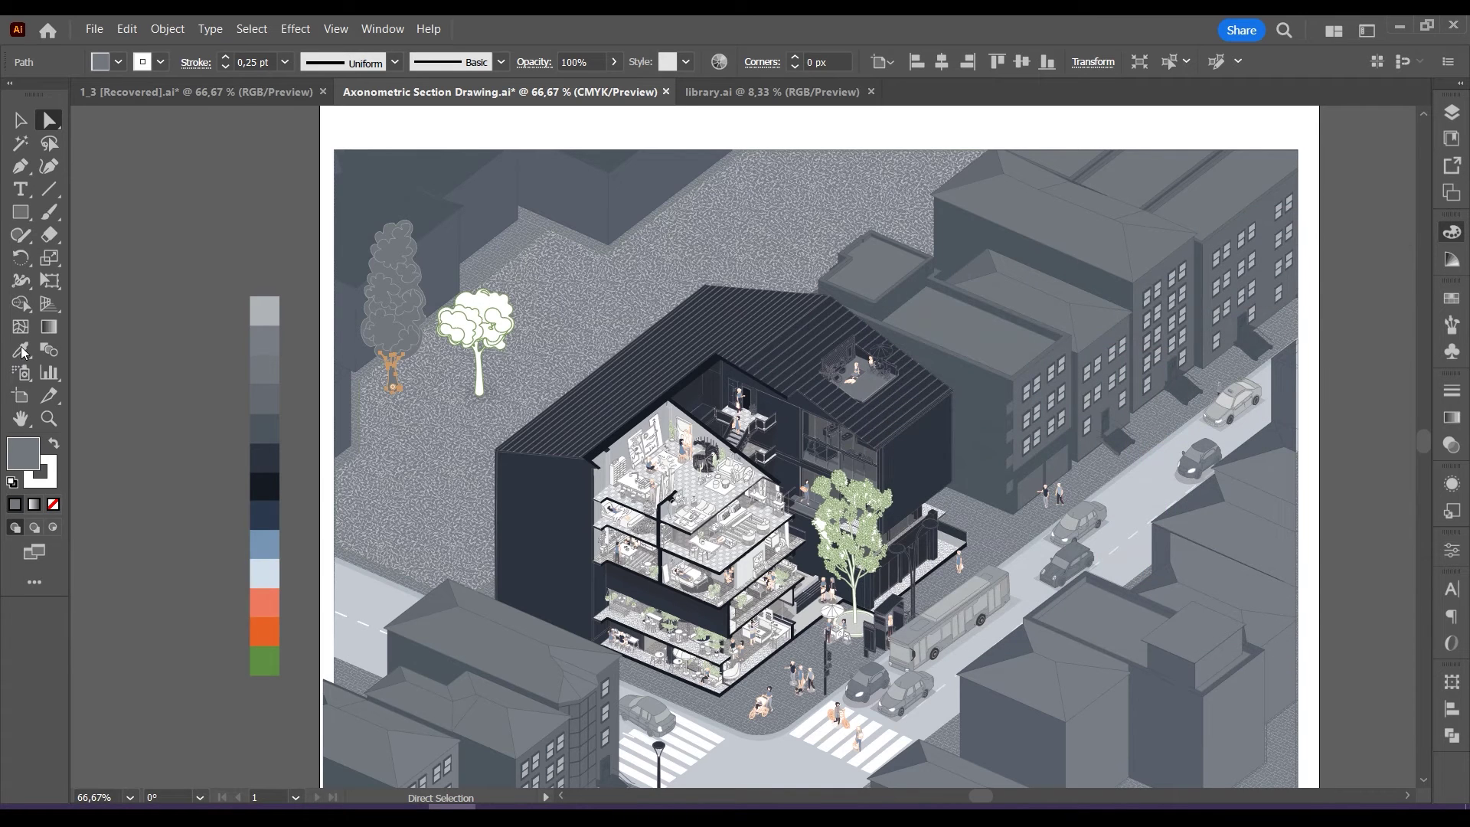
key("i")
left_click(694, 371)
Match the round tree to the tall tree's gray fill and thin white outline, and its trunk to the building's dark roof edge.
left_click(478, 337)
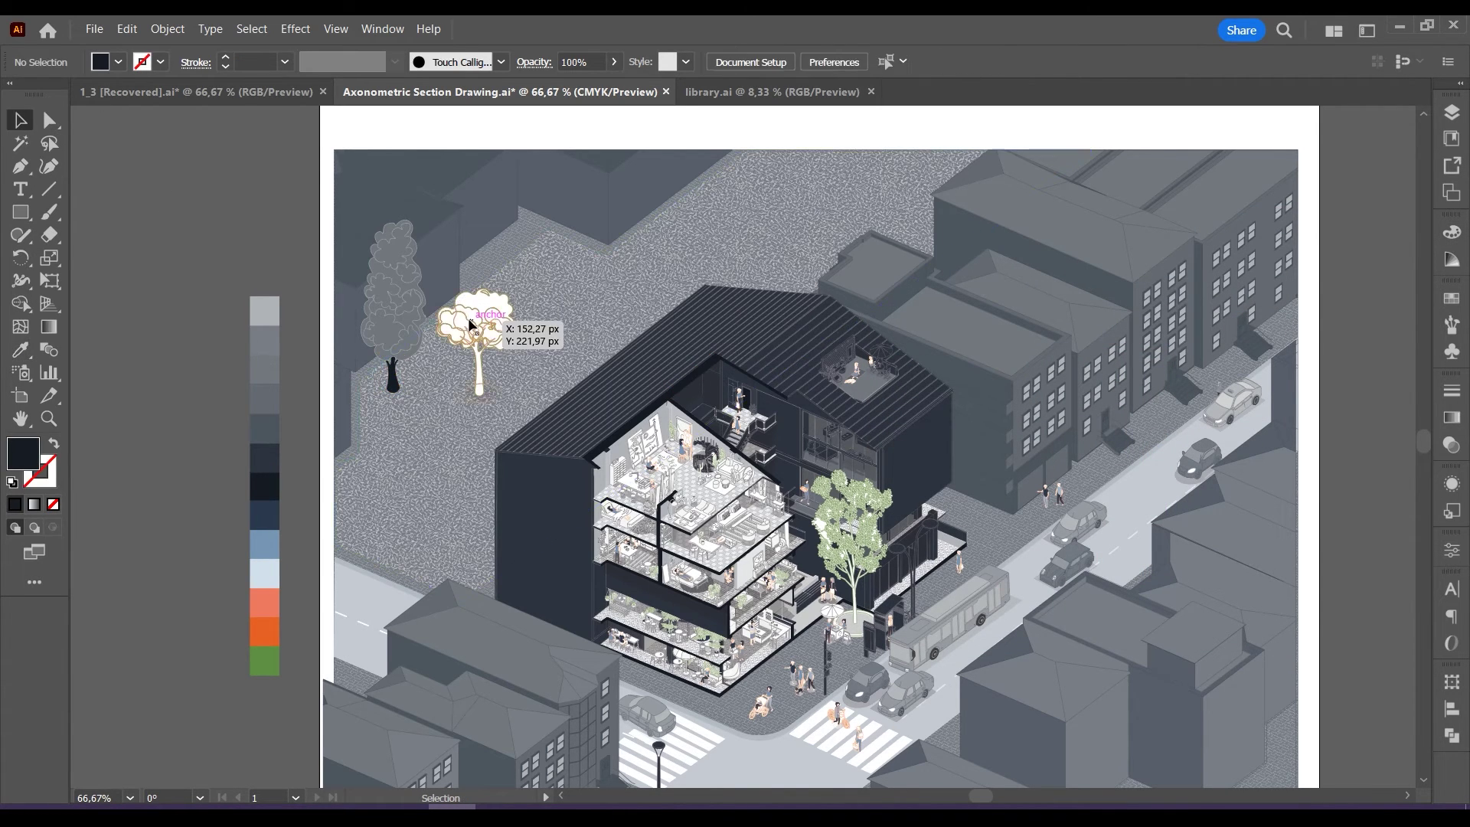
left_click(49, 121)
left_click(192, 205)
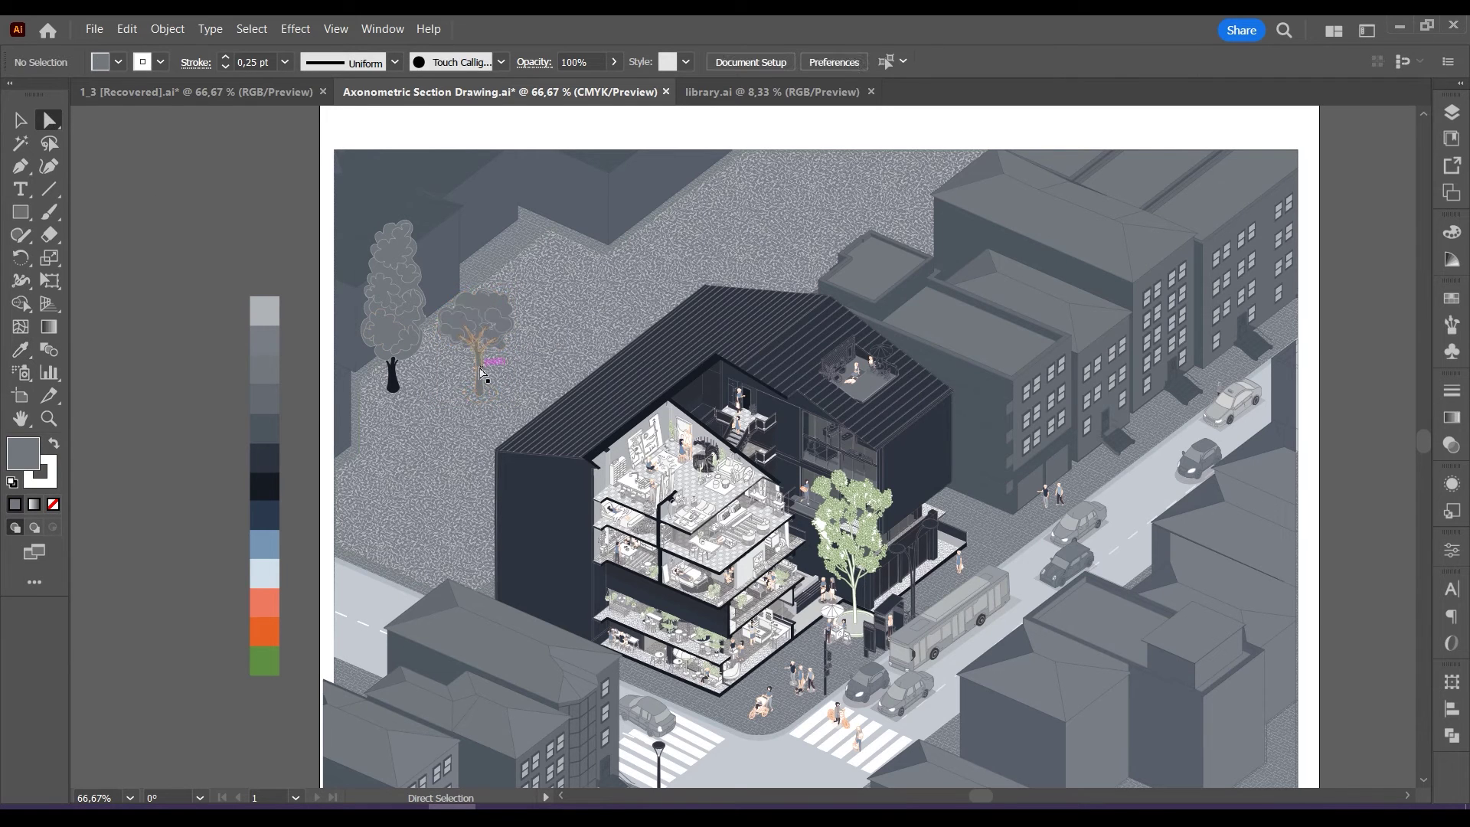
left_click(19, 350)
left_click(695, 371)
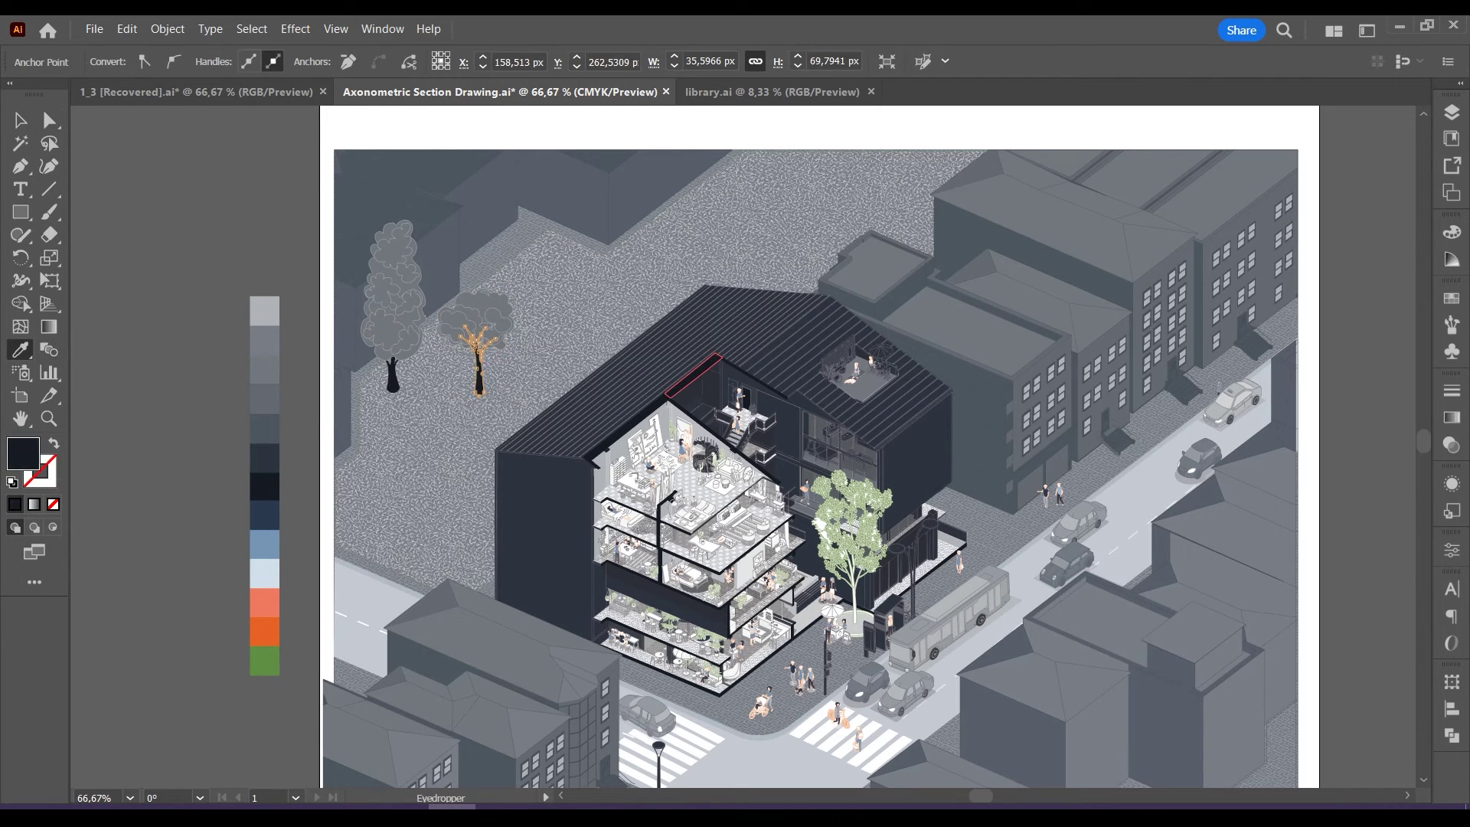
Duplicate the round tree, arrange both copies around the tall one, and populate the ground behind and beside the building with more trees.
left_click(337, 259)
left_click_drag(481, 309, 444, 314)
left_click_drag(444, 314, 371, 345)
left_click(502, 325)
left_click_drag(451, 315, 456, 302)
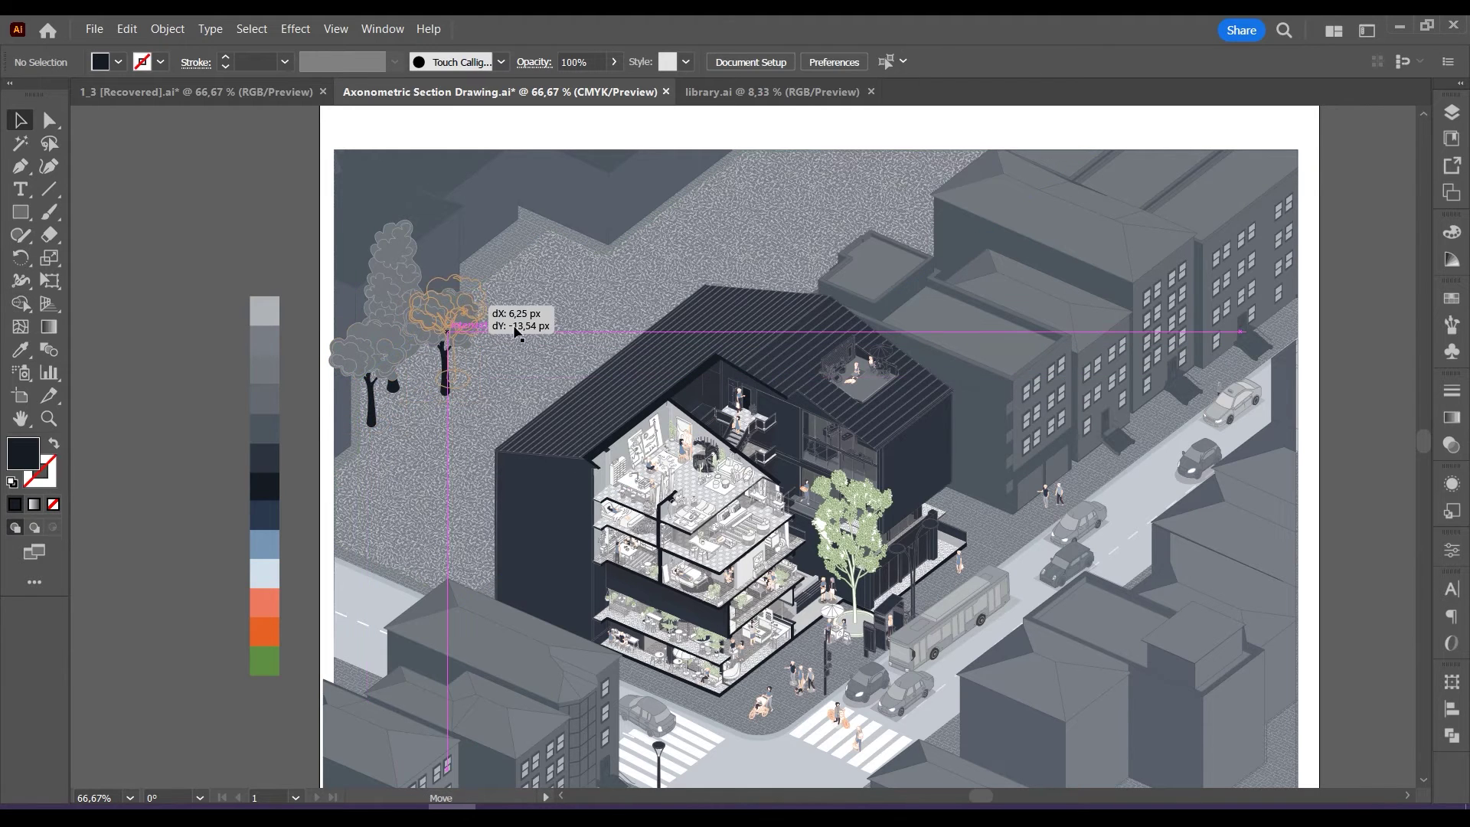
left_click_drag(380, 344, 386, 344)
left_click(199, 312)
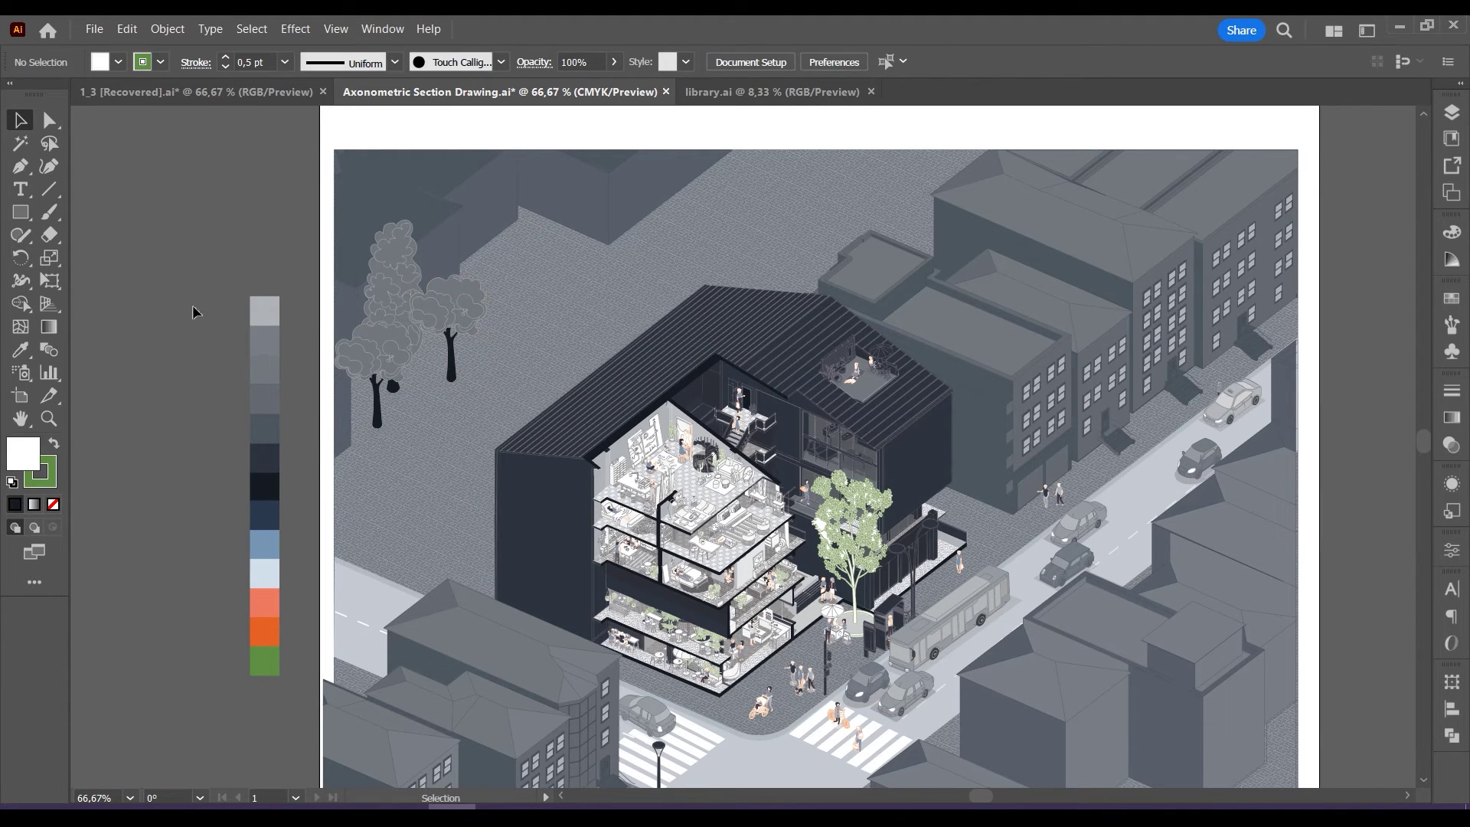
key("ctrl+v")
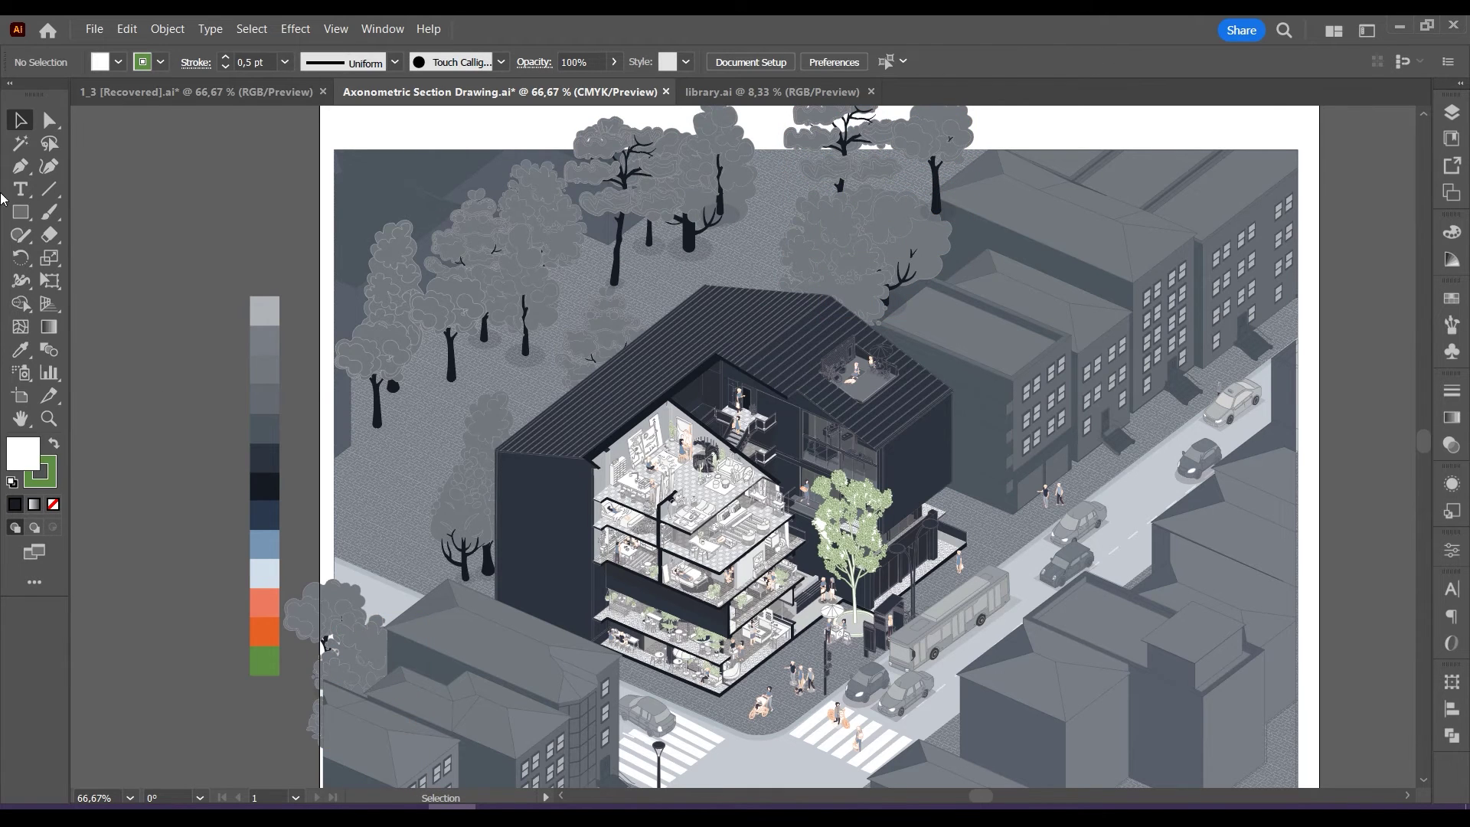
Draw a closed, unfilled path along the frame's upper and left edges, closed by a diagonal across the building, around the background trees.
left_click(334, 150)
left_click(1137, 151)
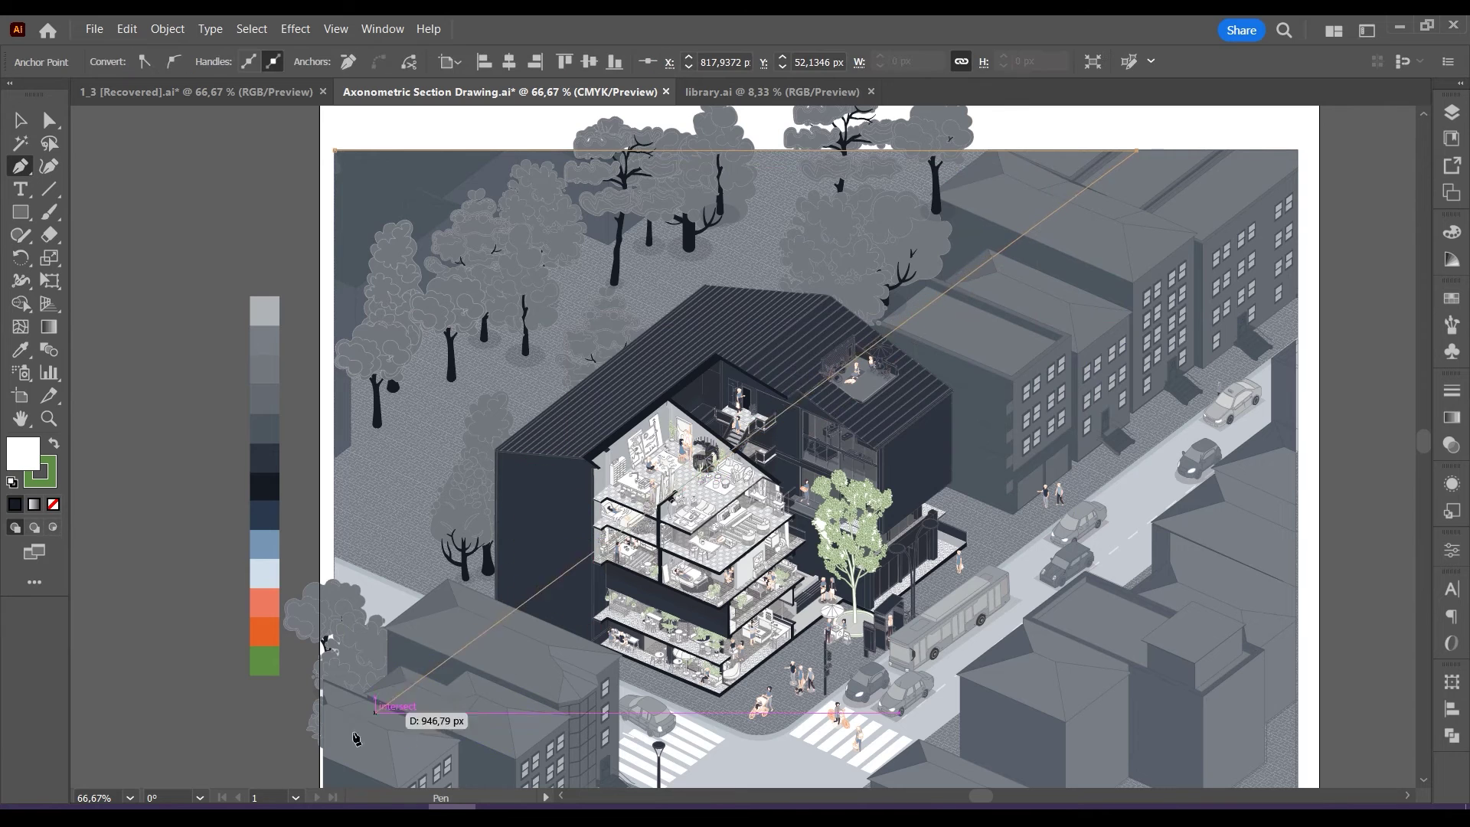
left_click(318, 739)
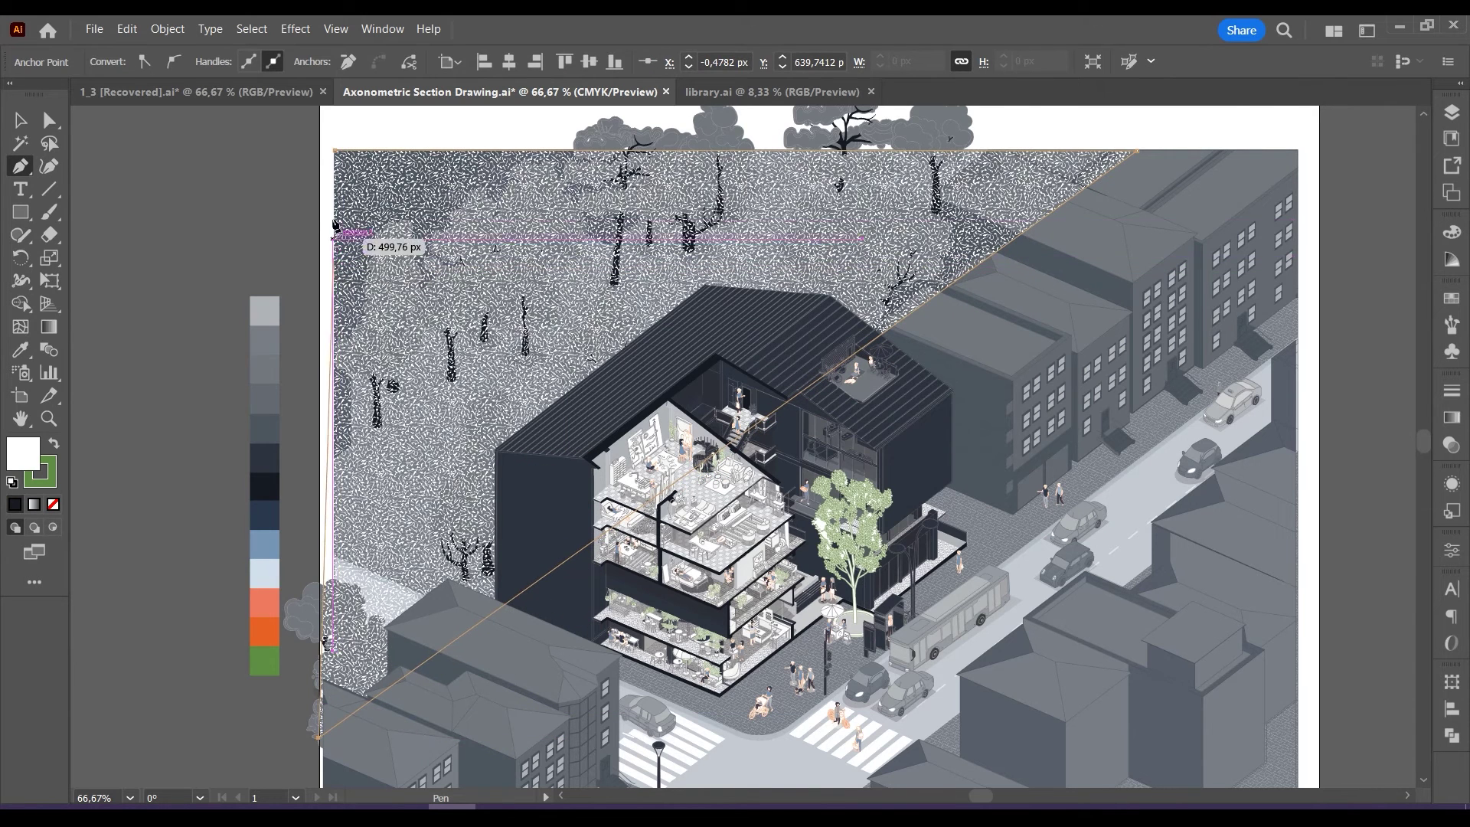
left_click(334, 150)
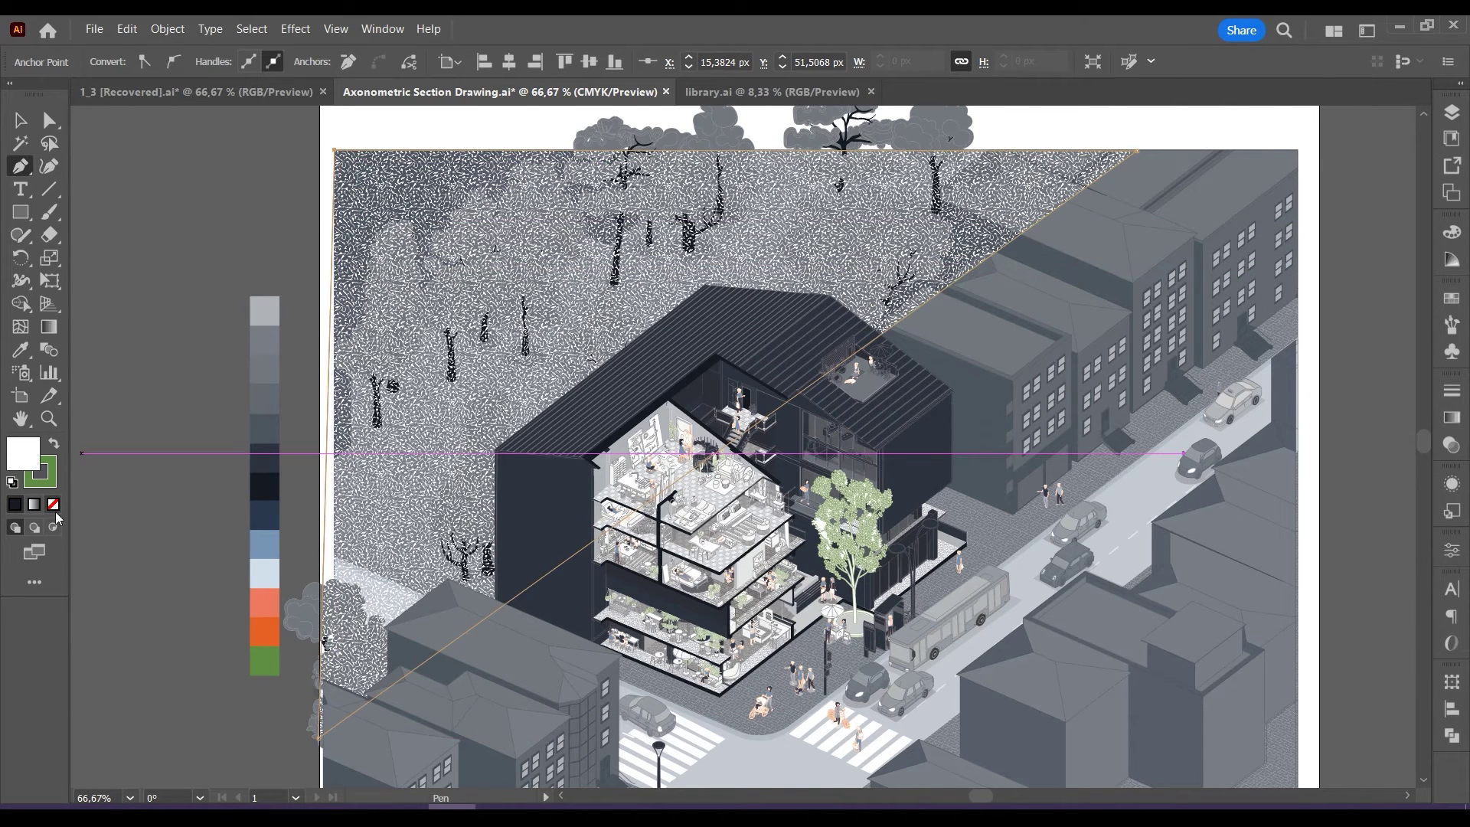
left_click(20, 121)
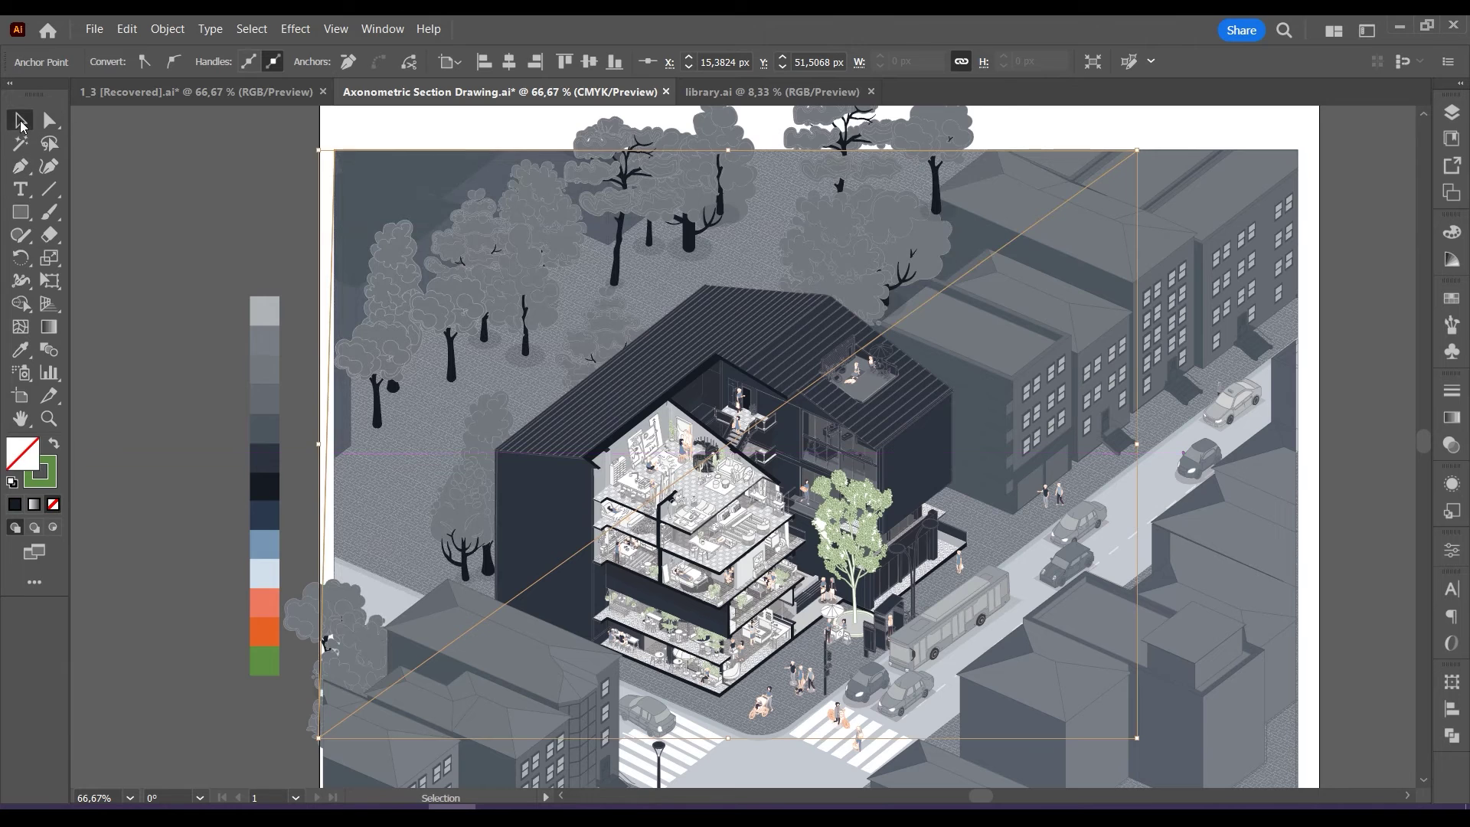
Select everything on the trees layer and make a clipping mask so the trees stay inside the frame.
left_click(1451, 114)
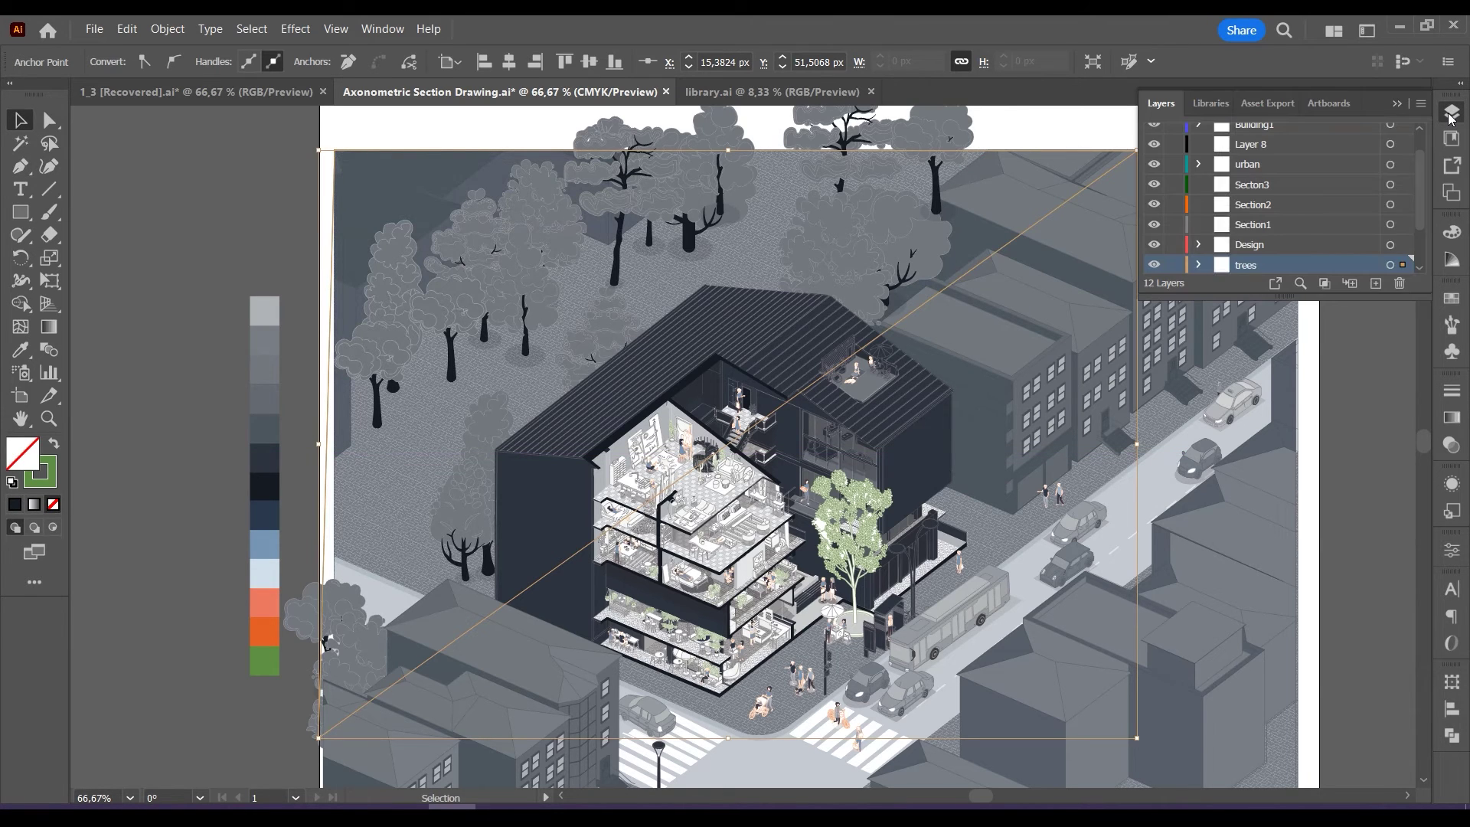
scroll(1302, 214, "down", 3)
left_click(1391, 265)
right_click(878, 226)
left_click(944, 445)
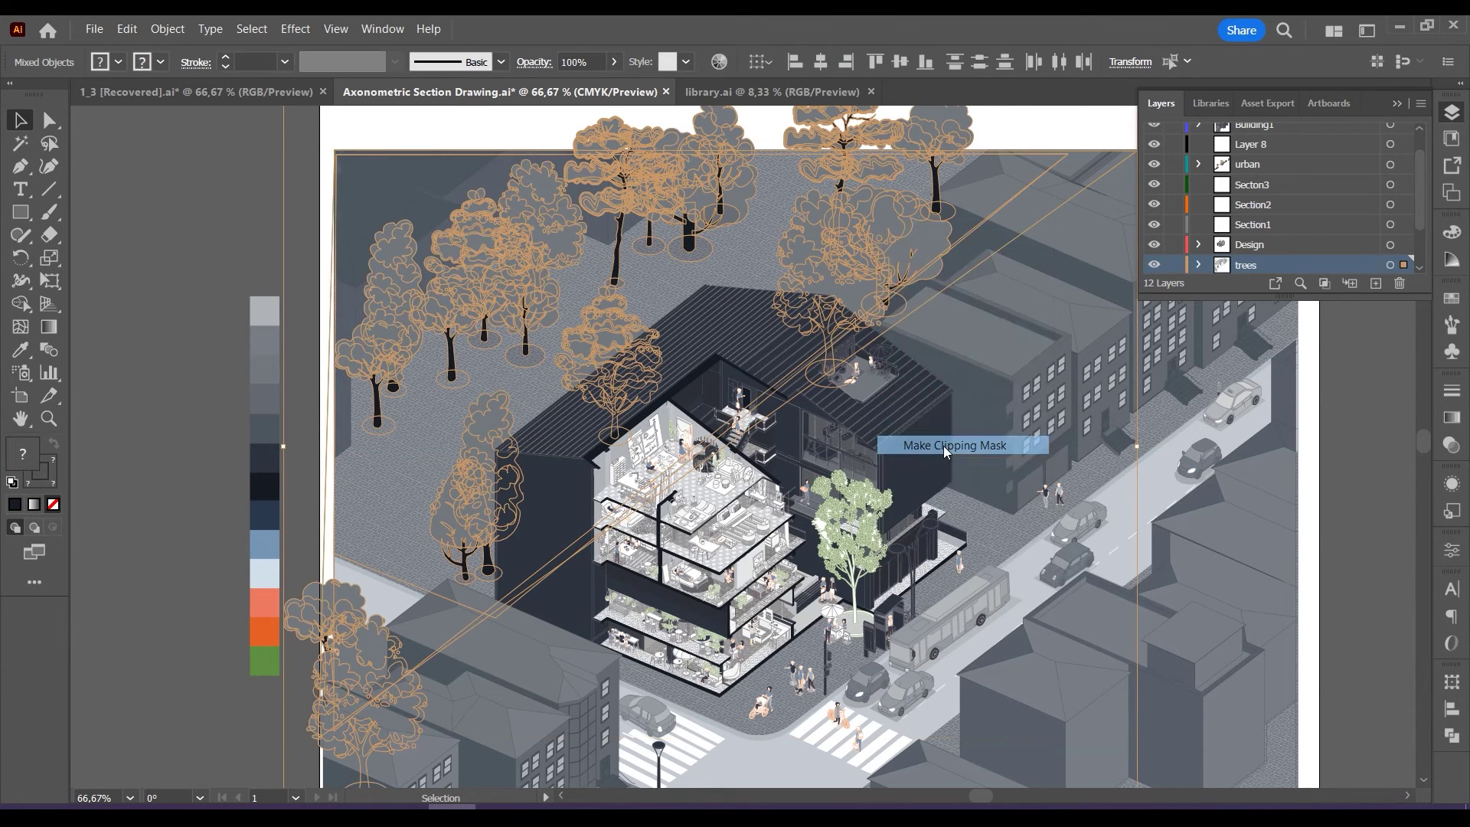
left_click(1397, 104)
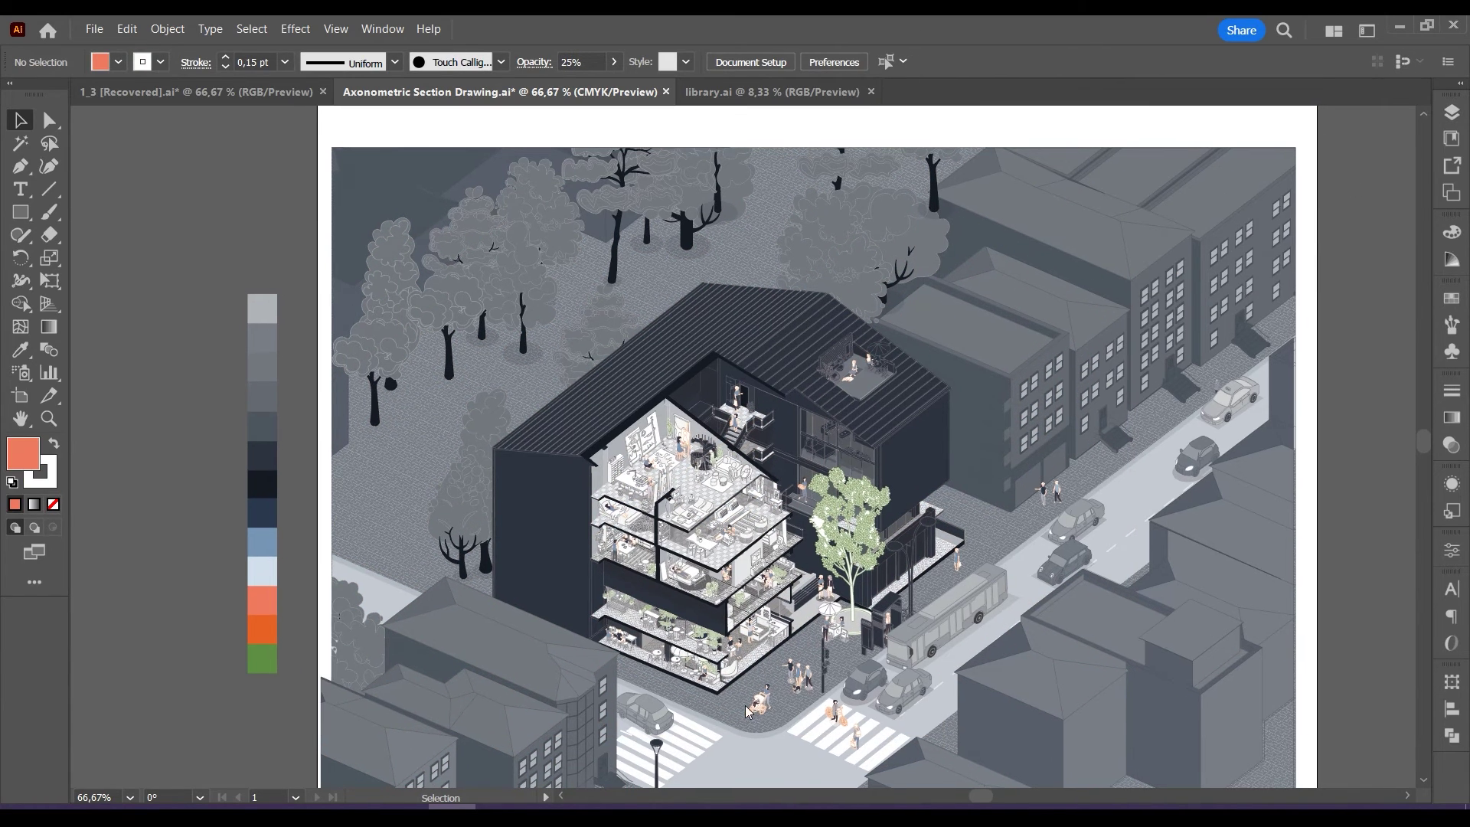
Add a new layer named Light between the cafe furniture and Design layers.
scroll(746, 712, "up", 2)
scroll(643, 709, "up", 3)
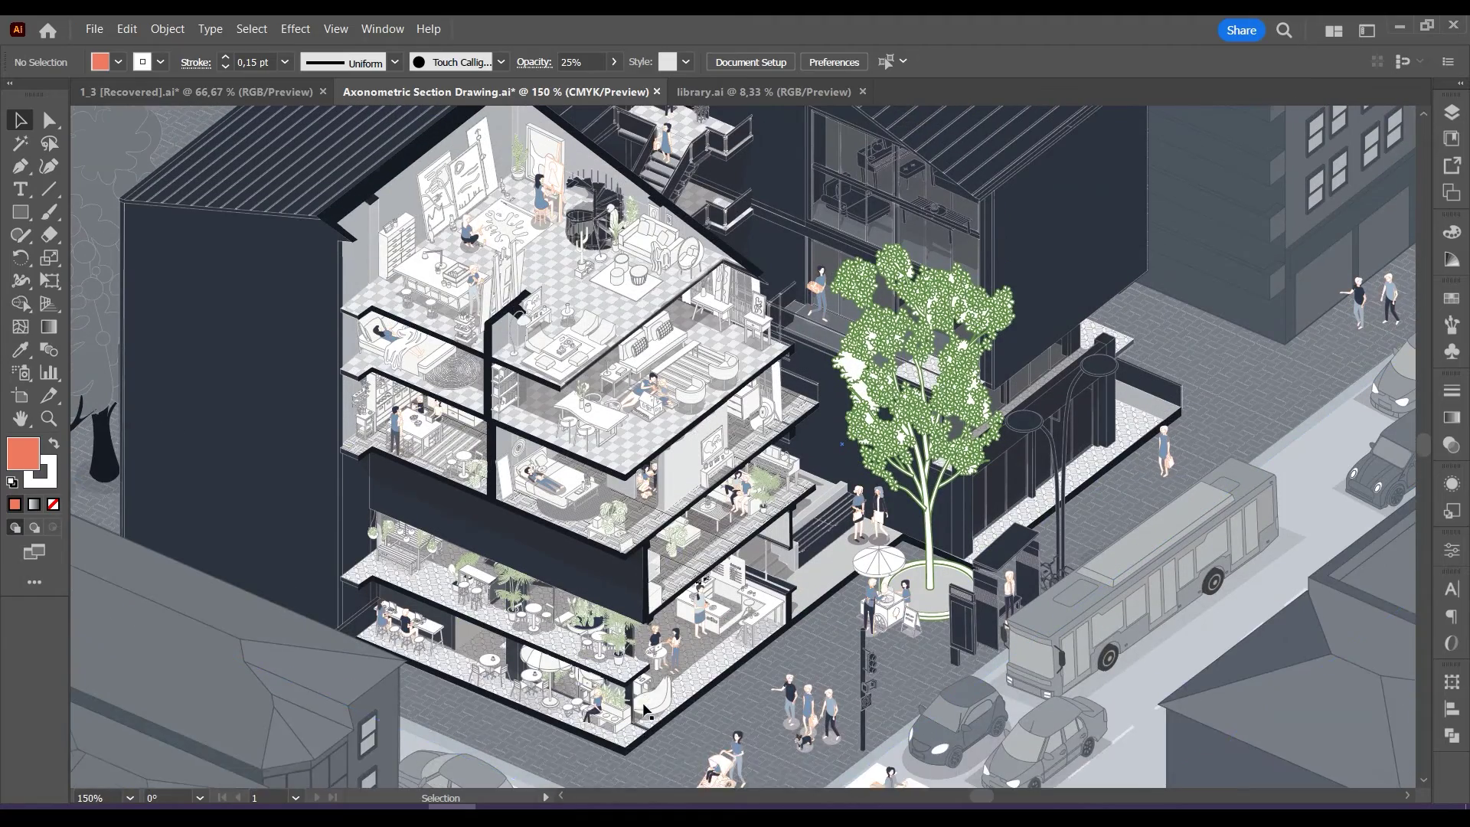
scroll(643, 710, "up", 3)
scroll(446, 294, "up", 2)
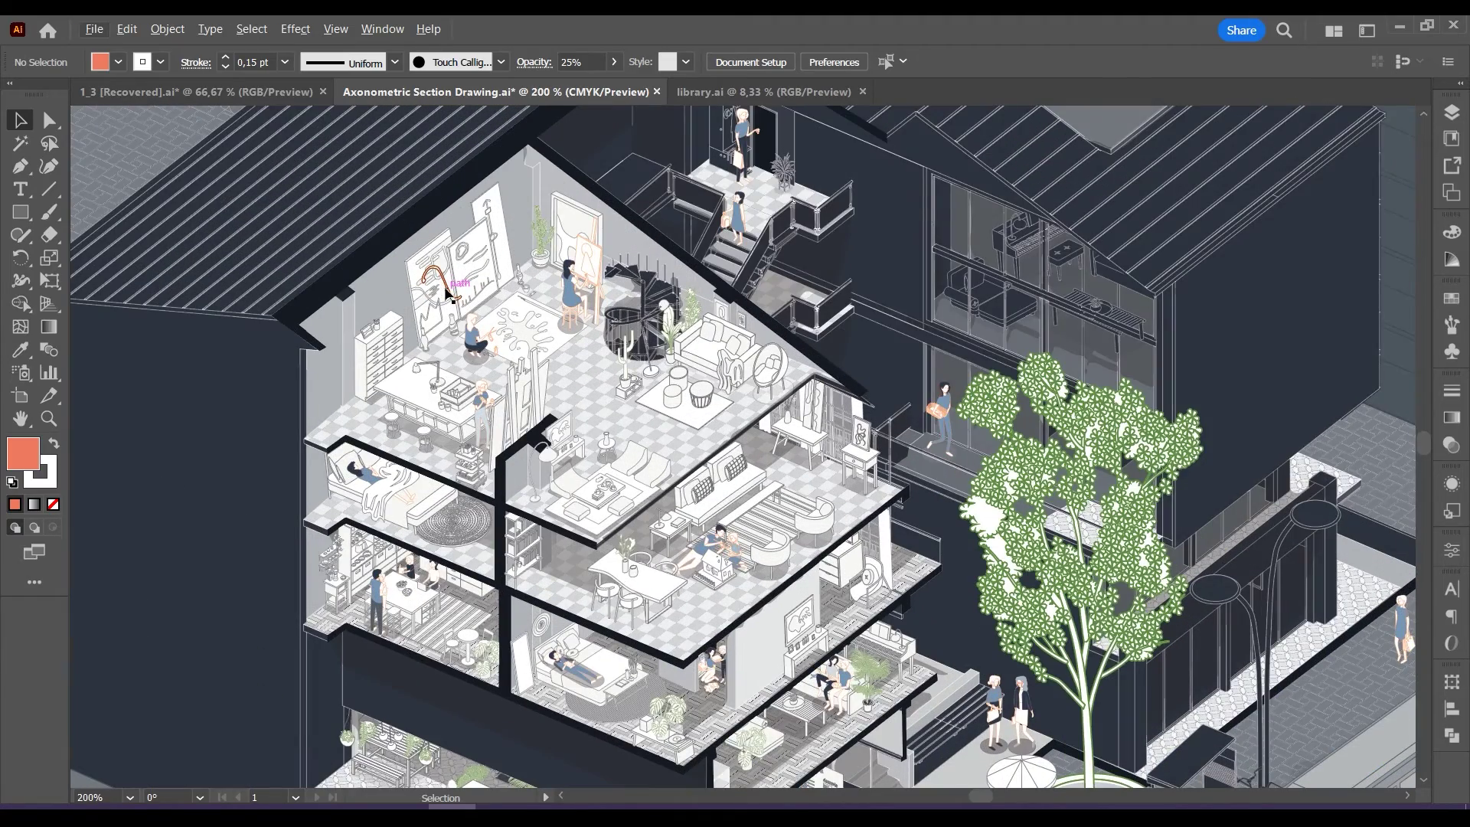
scroll(302, 337, "up", 2)
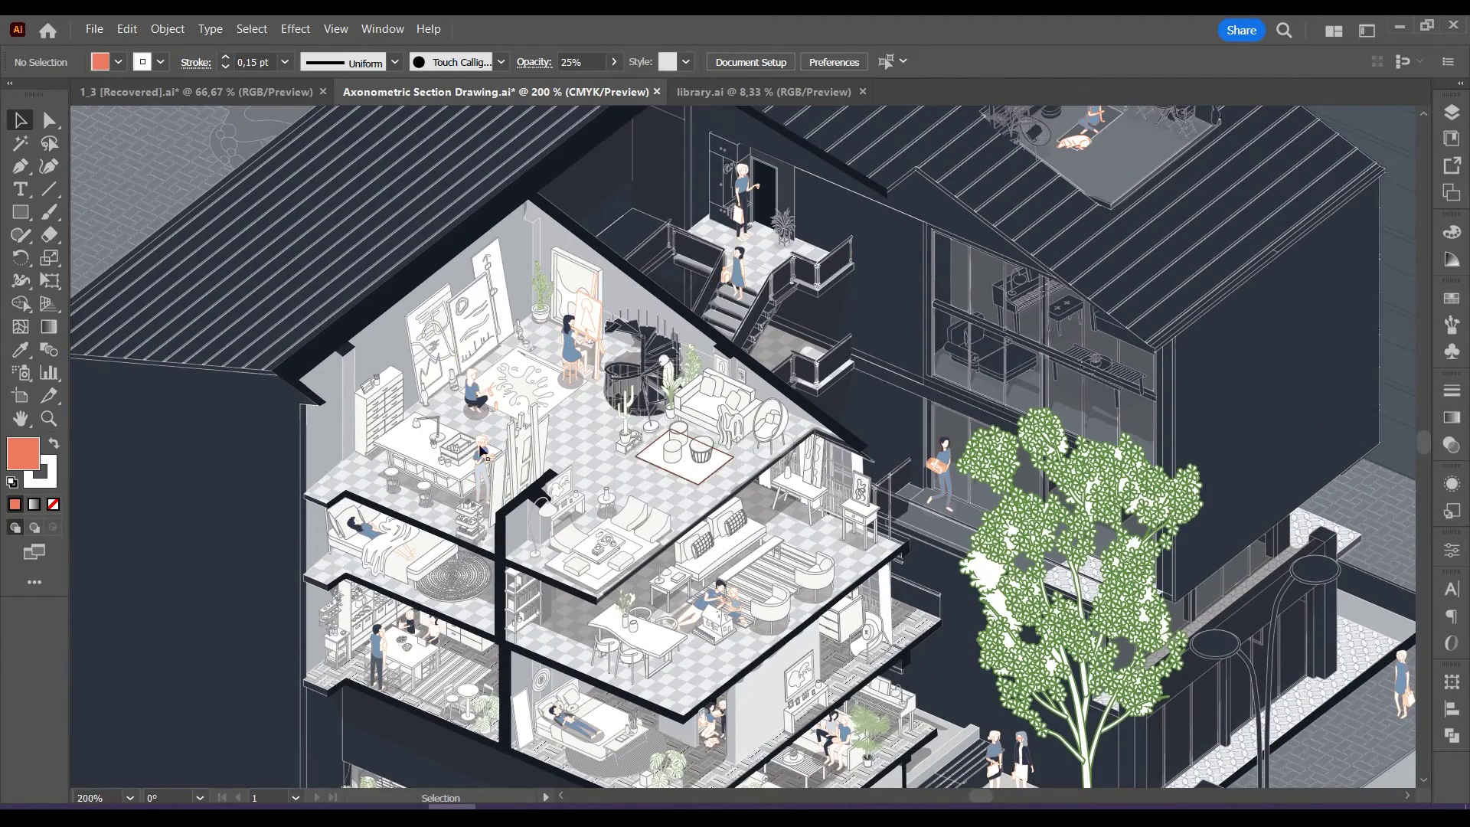
scroll(320, 423, "up", 2)
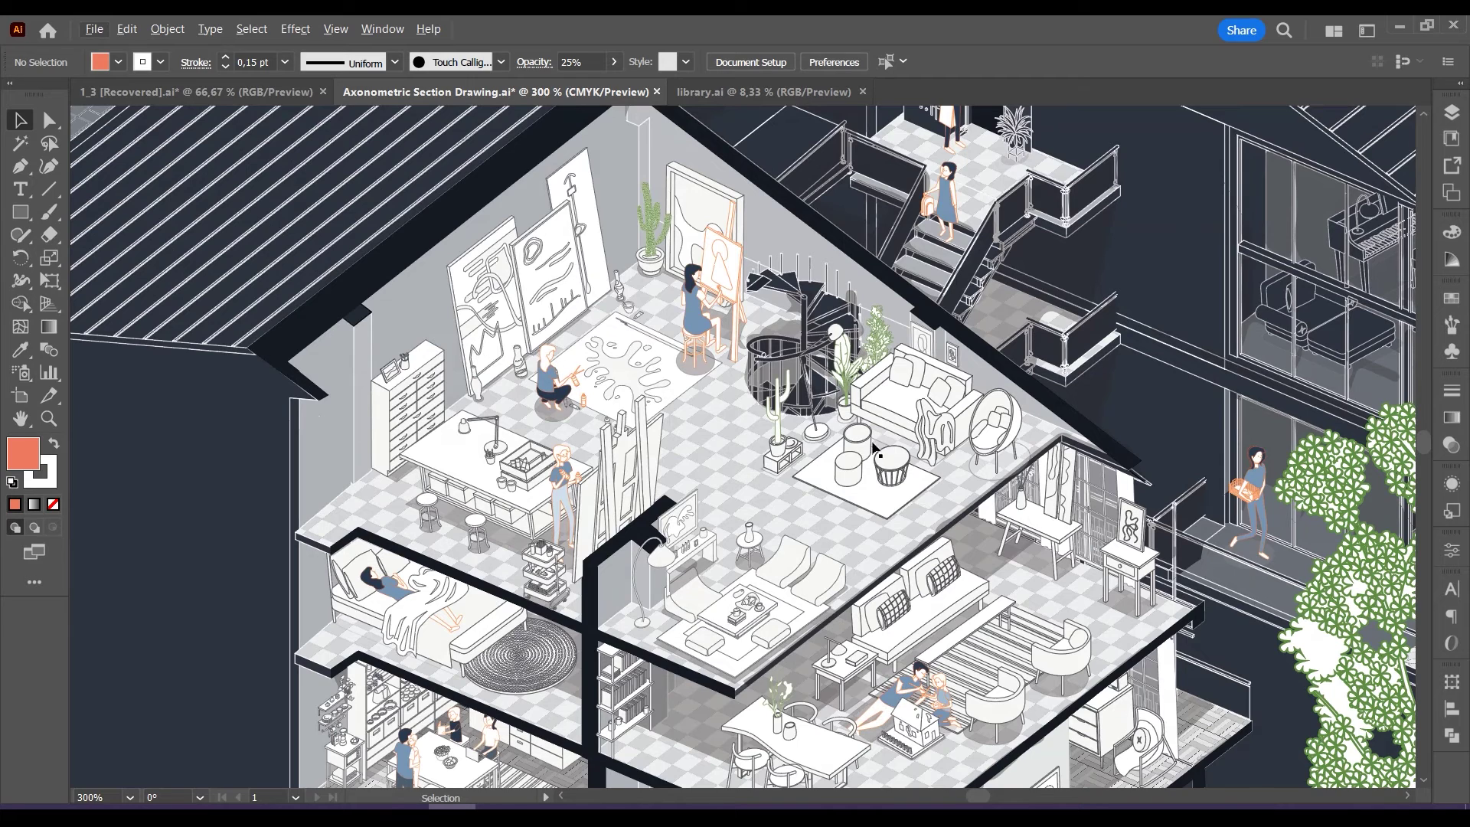
left_click(1452, 114)
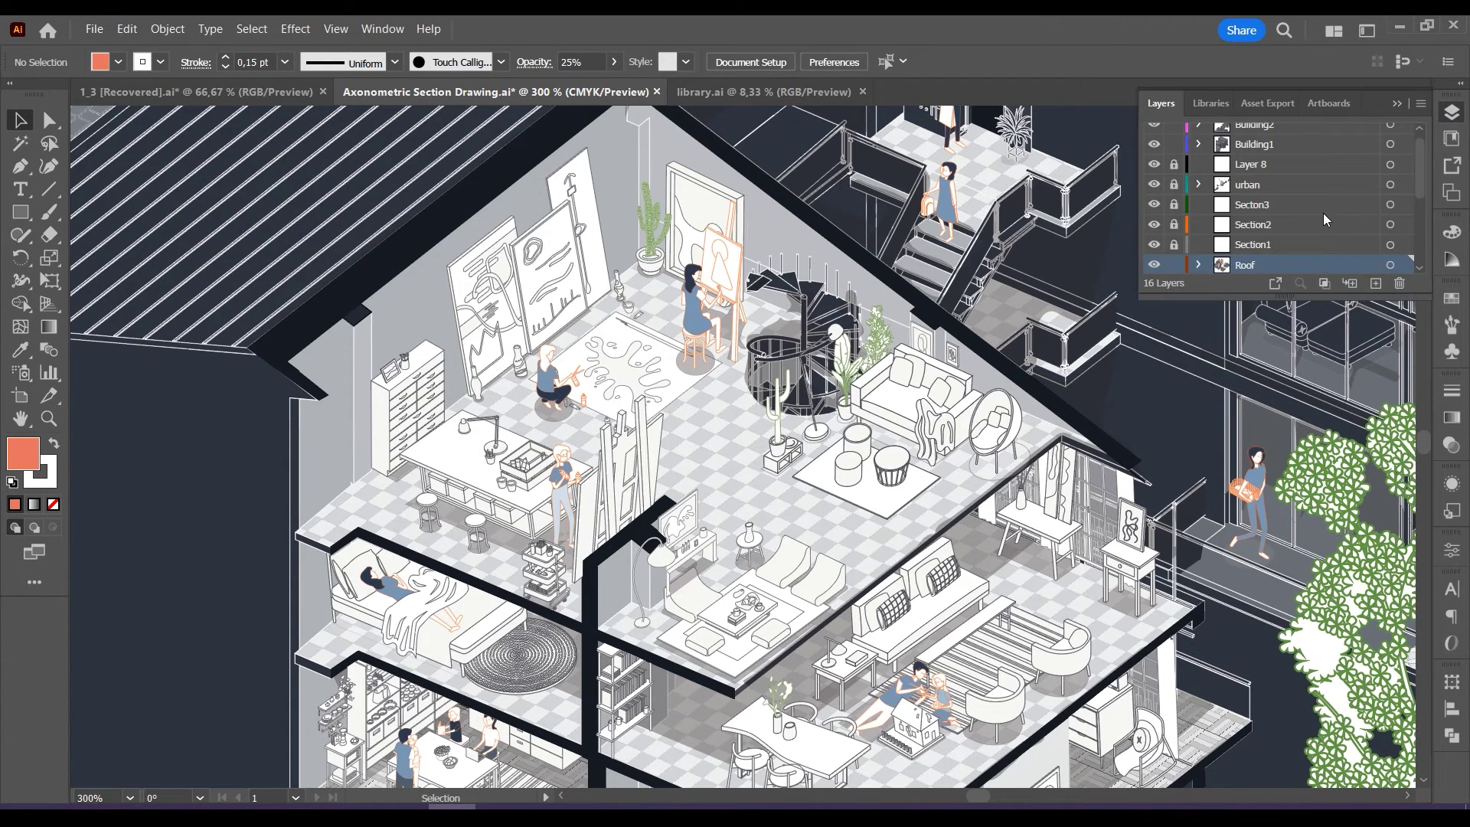
scroll(1321, 208, "down", 2)
left_click(1294, 223)
key("ctrl+l")
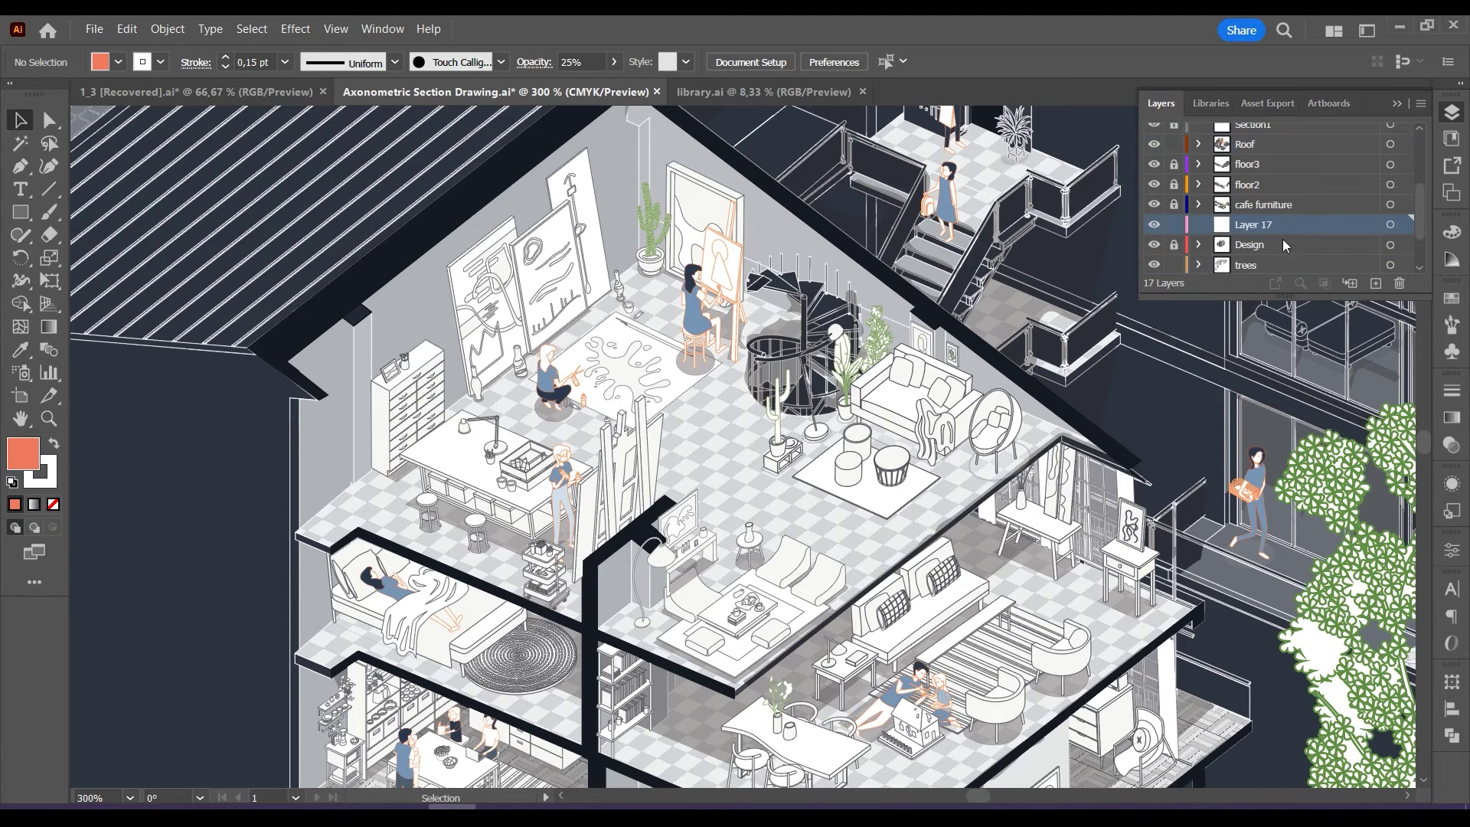
double_click(1263, 224)
type("Light")
key("Return")
left_click(1397, 103)
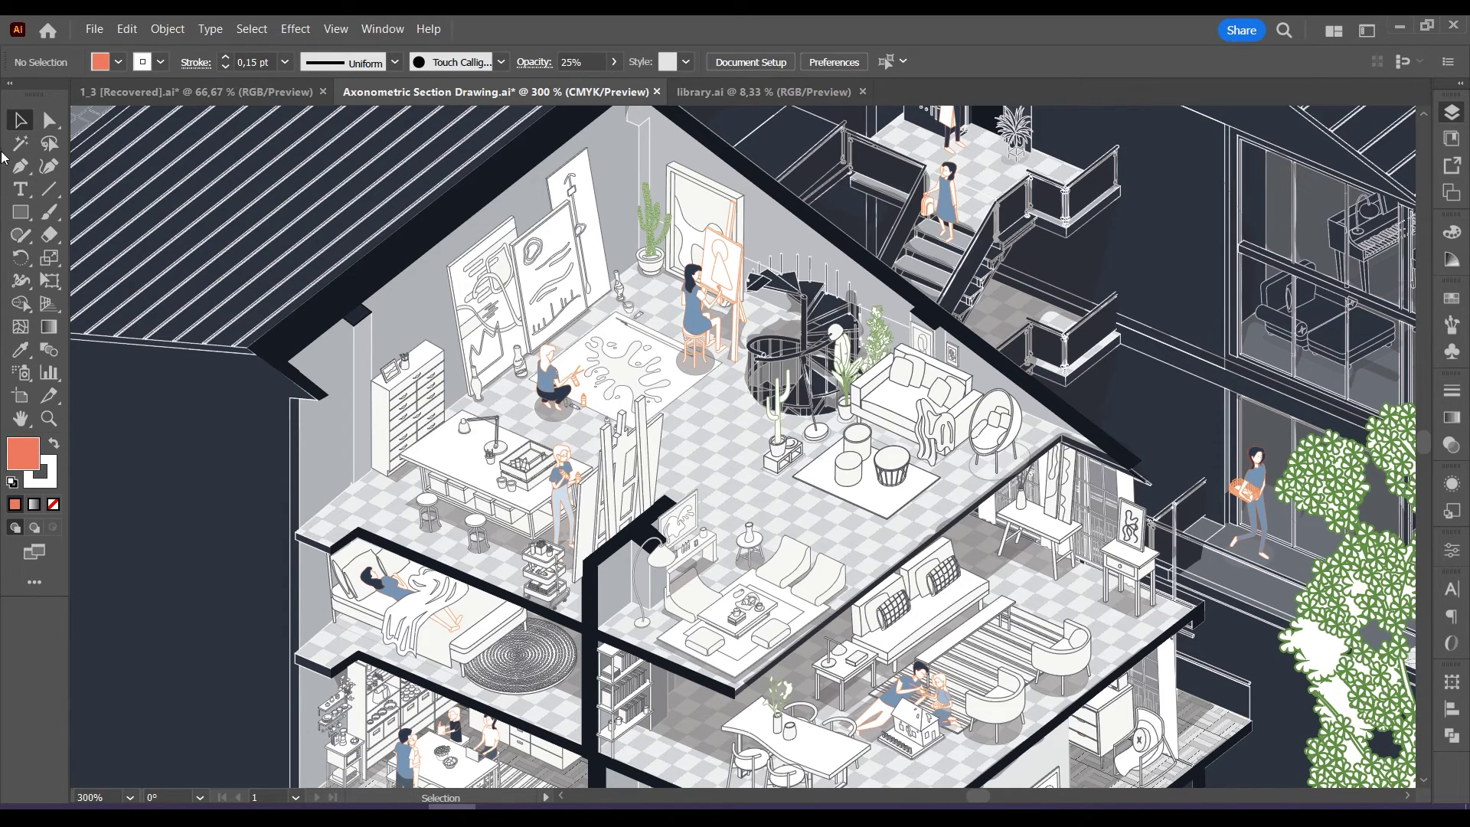
Trace the attic studio floor with the Pen tool as a closed coral shape following the slab edge and back walls.
key("p")
left_click(297, 534)
left_click(329, 547)
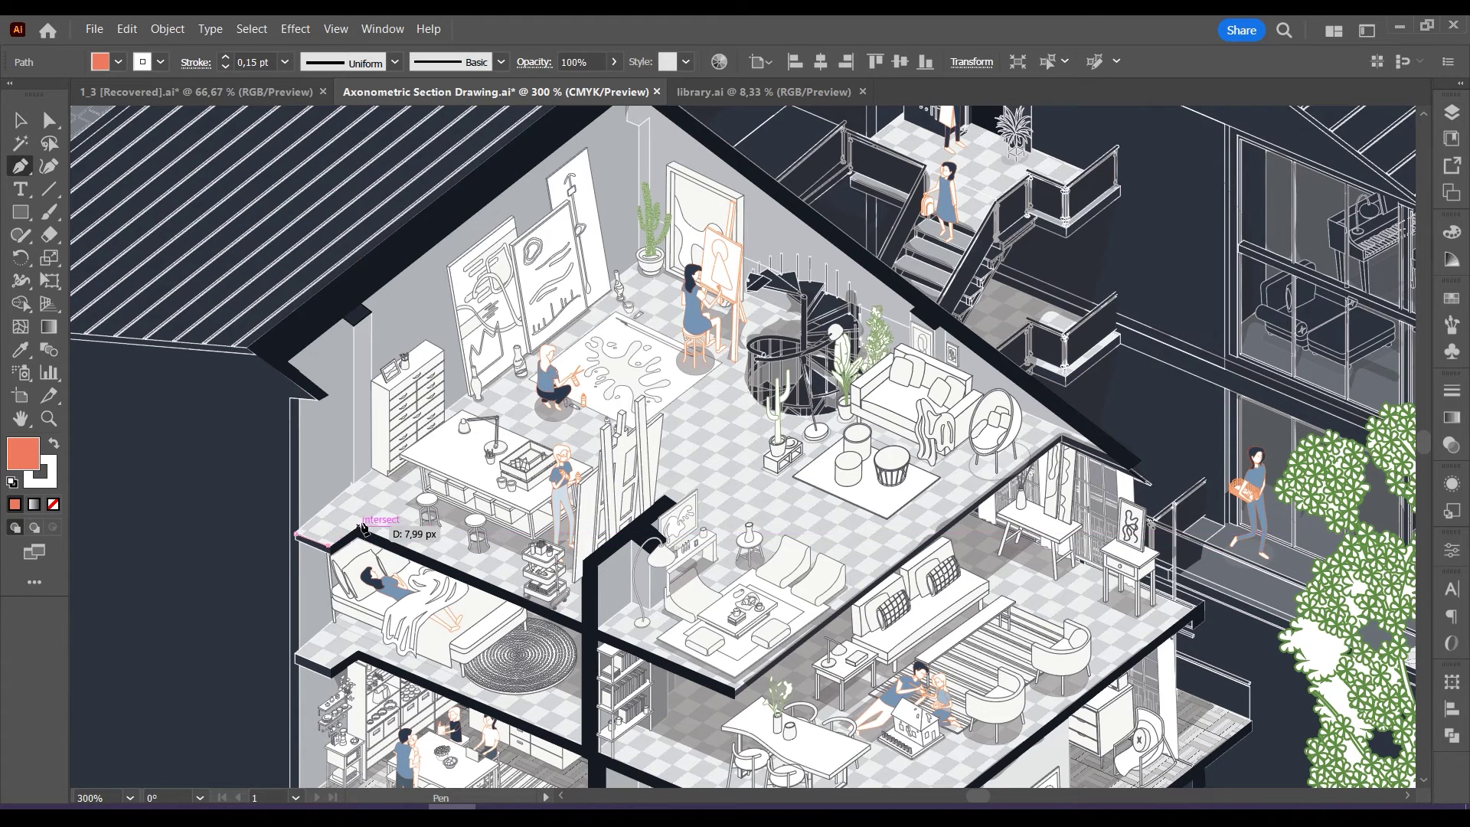
left_click(358, 527)
left_click(735, 689)
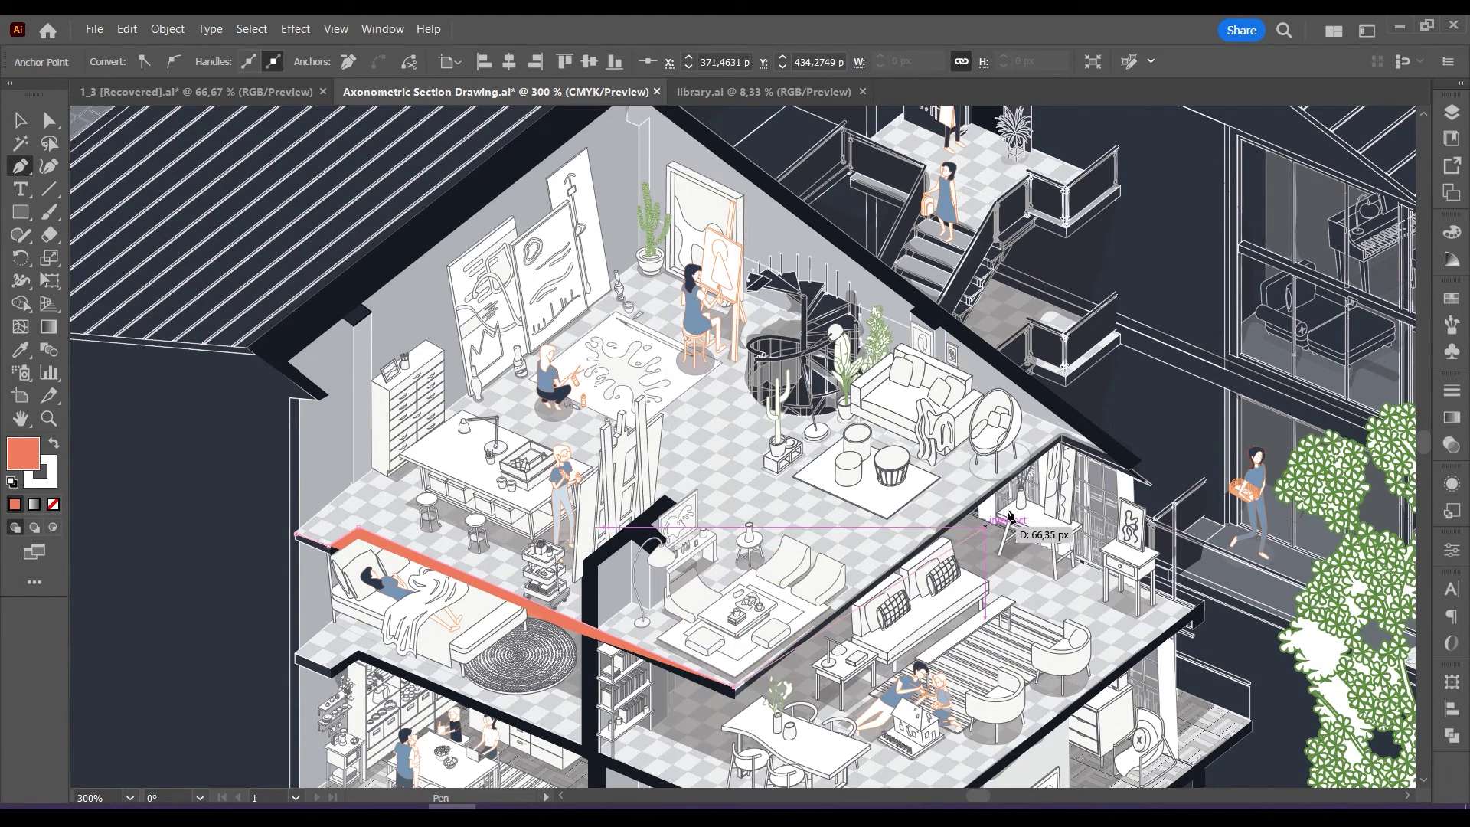
left_click(1066, 433)
left_click(825, 260)
left_click(654, 266)
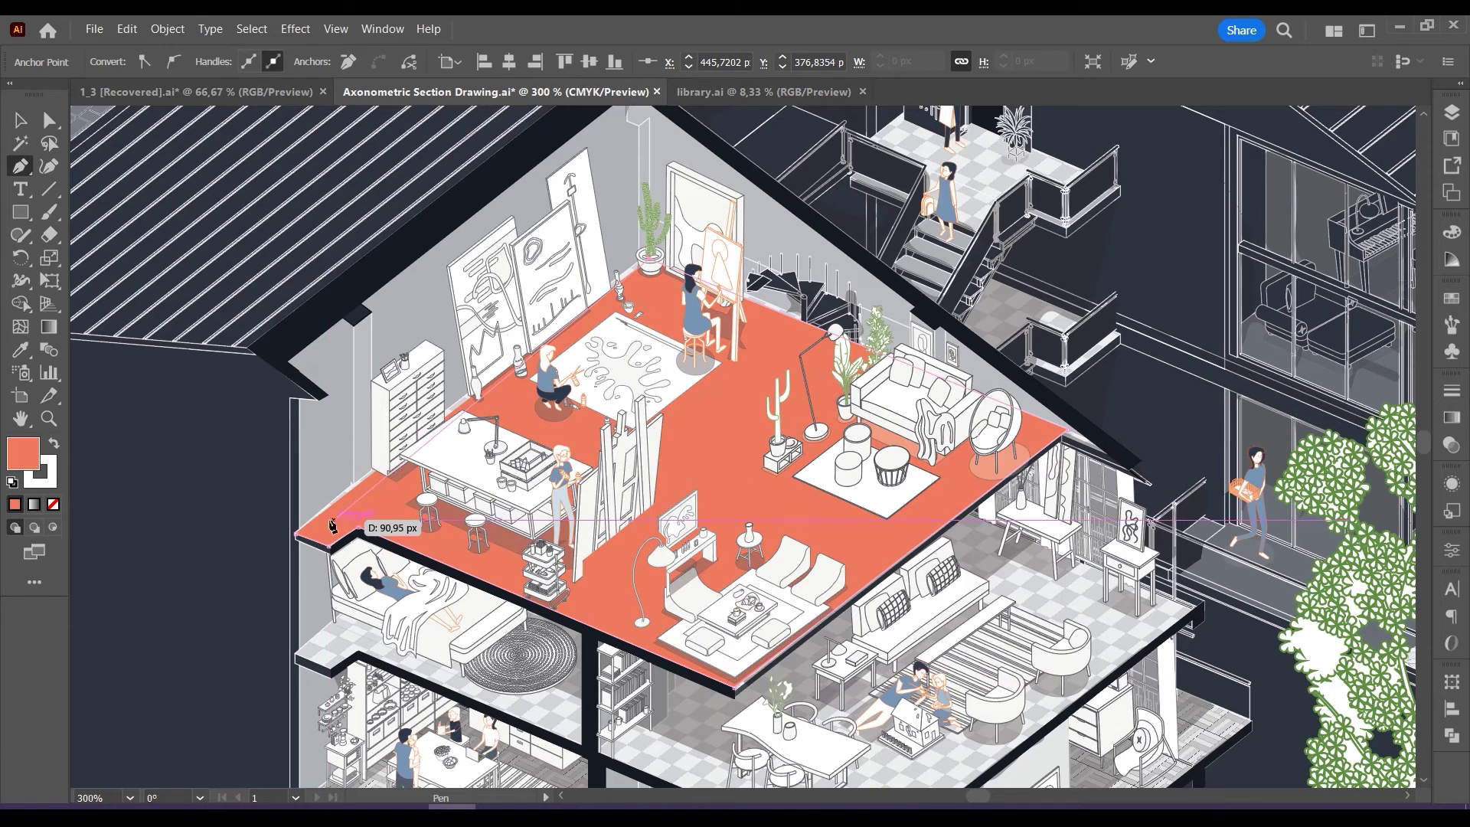
left_click(296, 534)
Set the coral attic floor shape's opacity to 25%.
key("v")
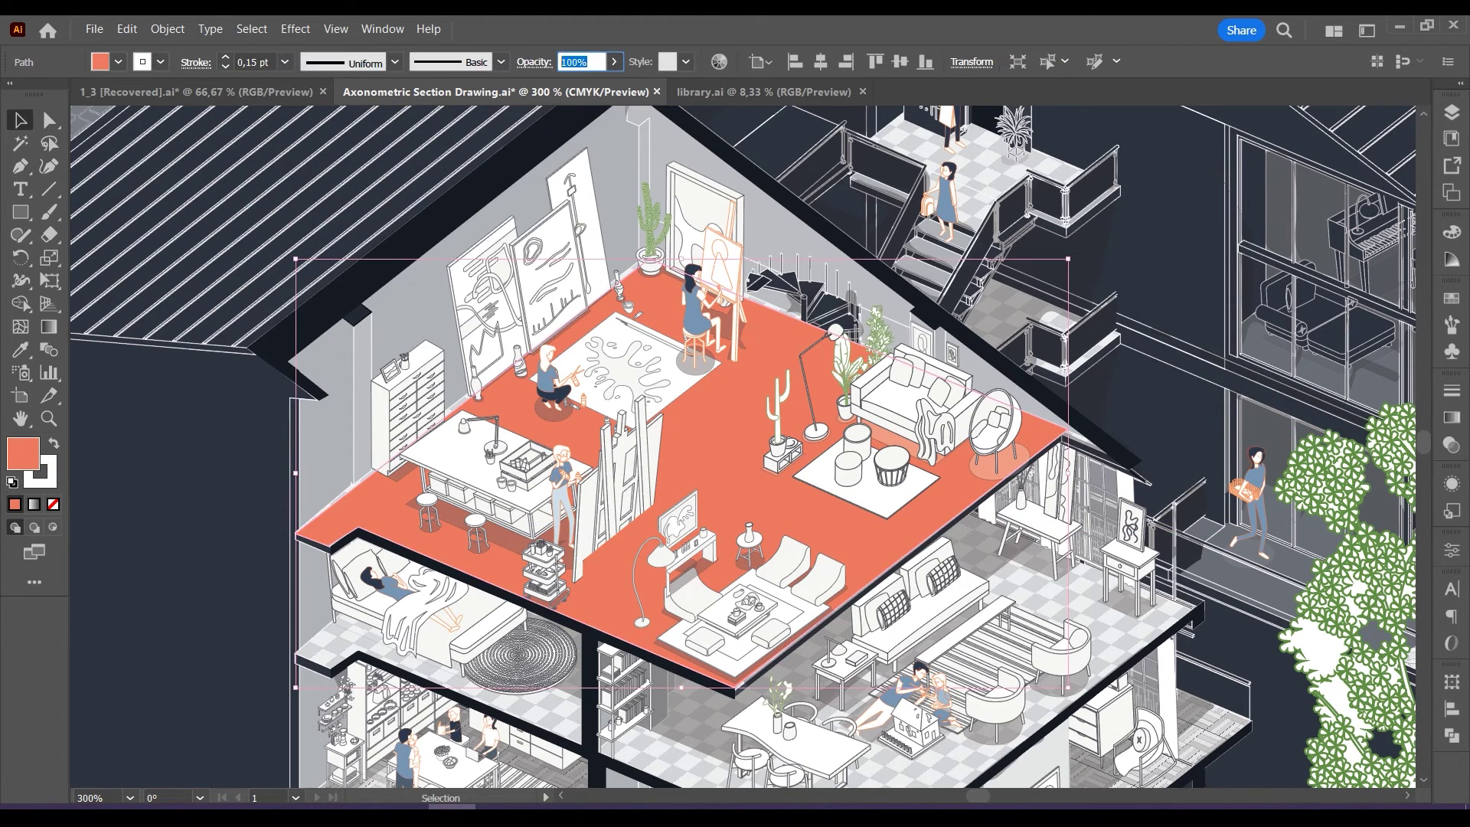
type("25")
key("Return")
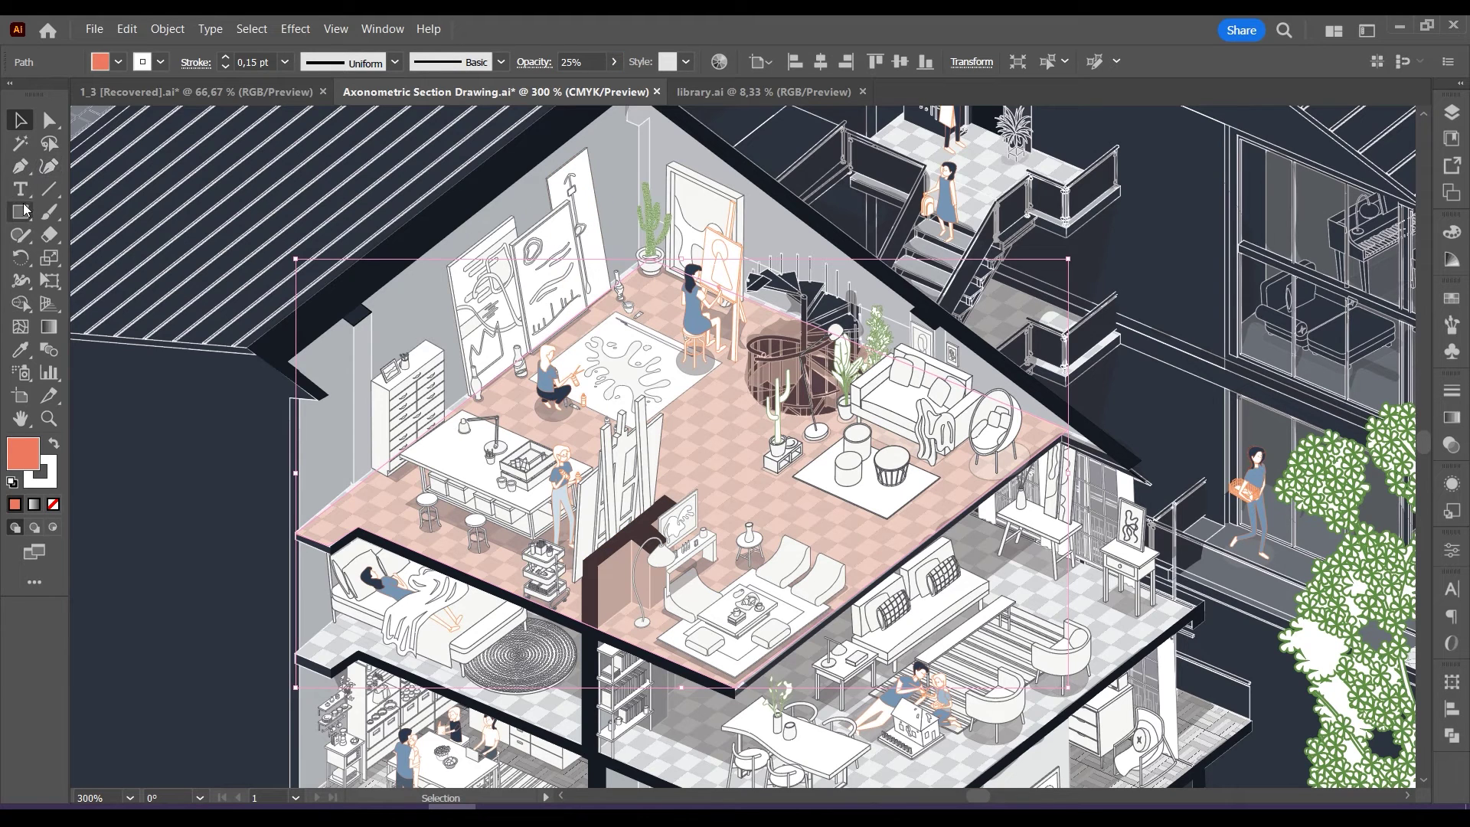
Draw a closed coral light cone from the attic's ceiling peak down to the floor around the painter.
left_click(21, 166)
left_click(626, 112)
left_click(525, 399)
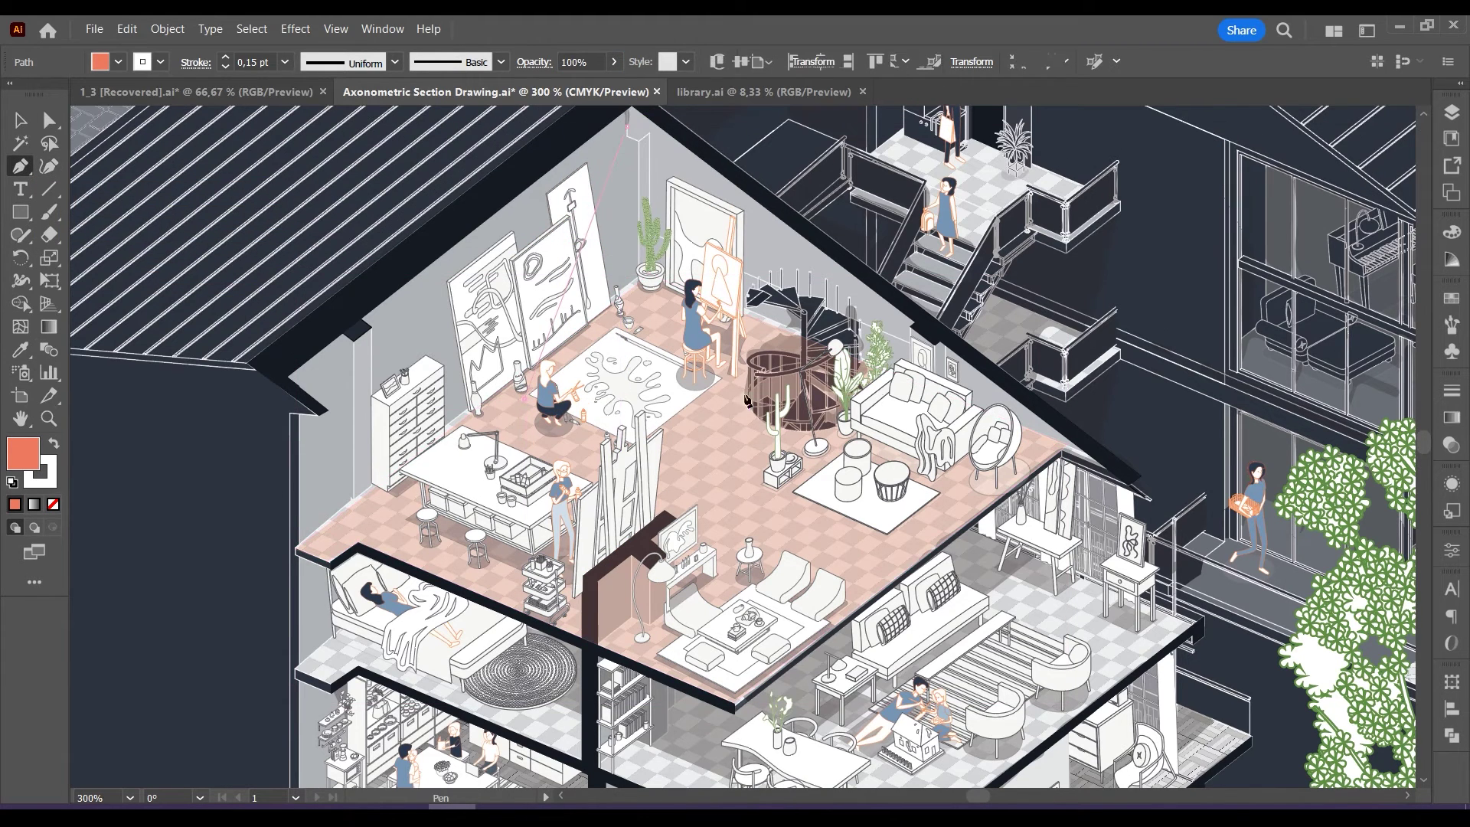
left_click(823, 373)
left_click(647, 124)
left_click(626, 126)
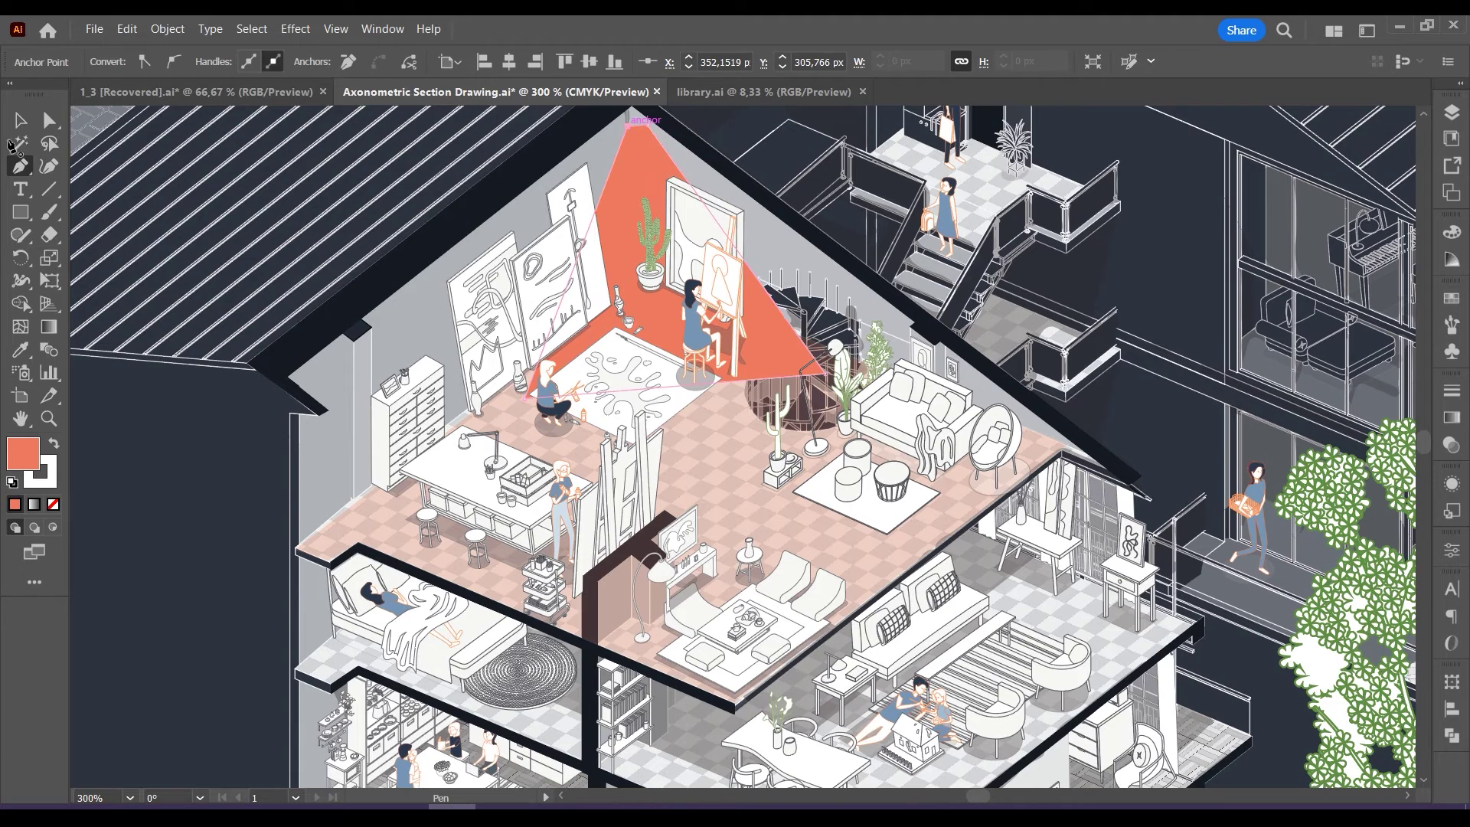
Bend the attic light cone's base into a curve, pull in its right corner, and set its opacity to 25%.
left_click(48, 166)
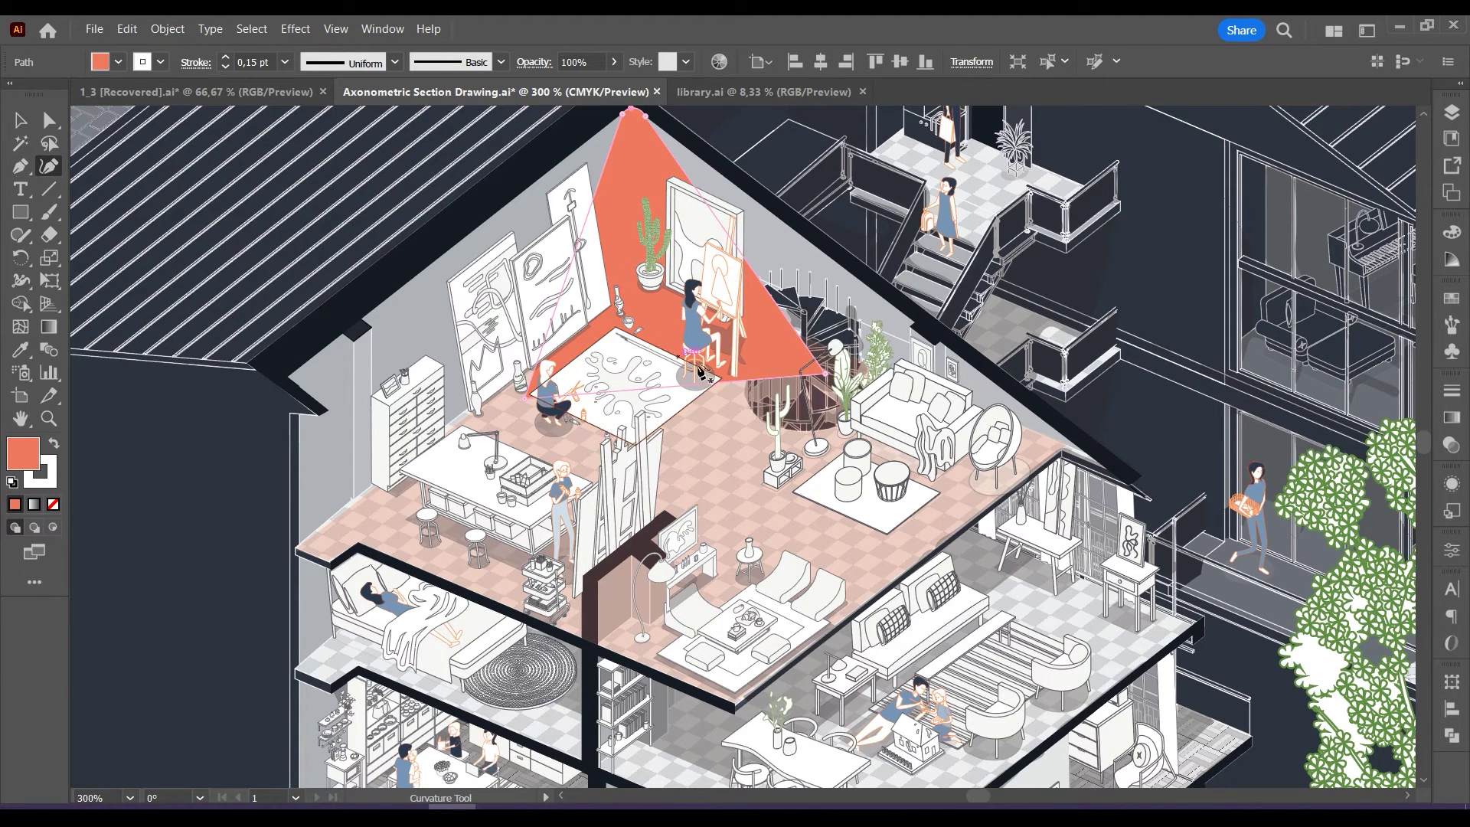
left_click(732, 373)
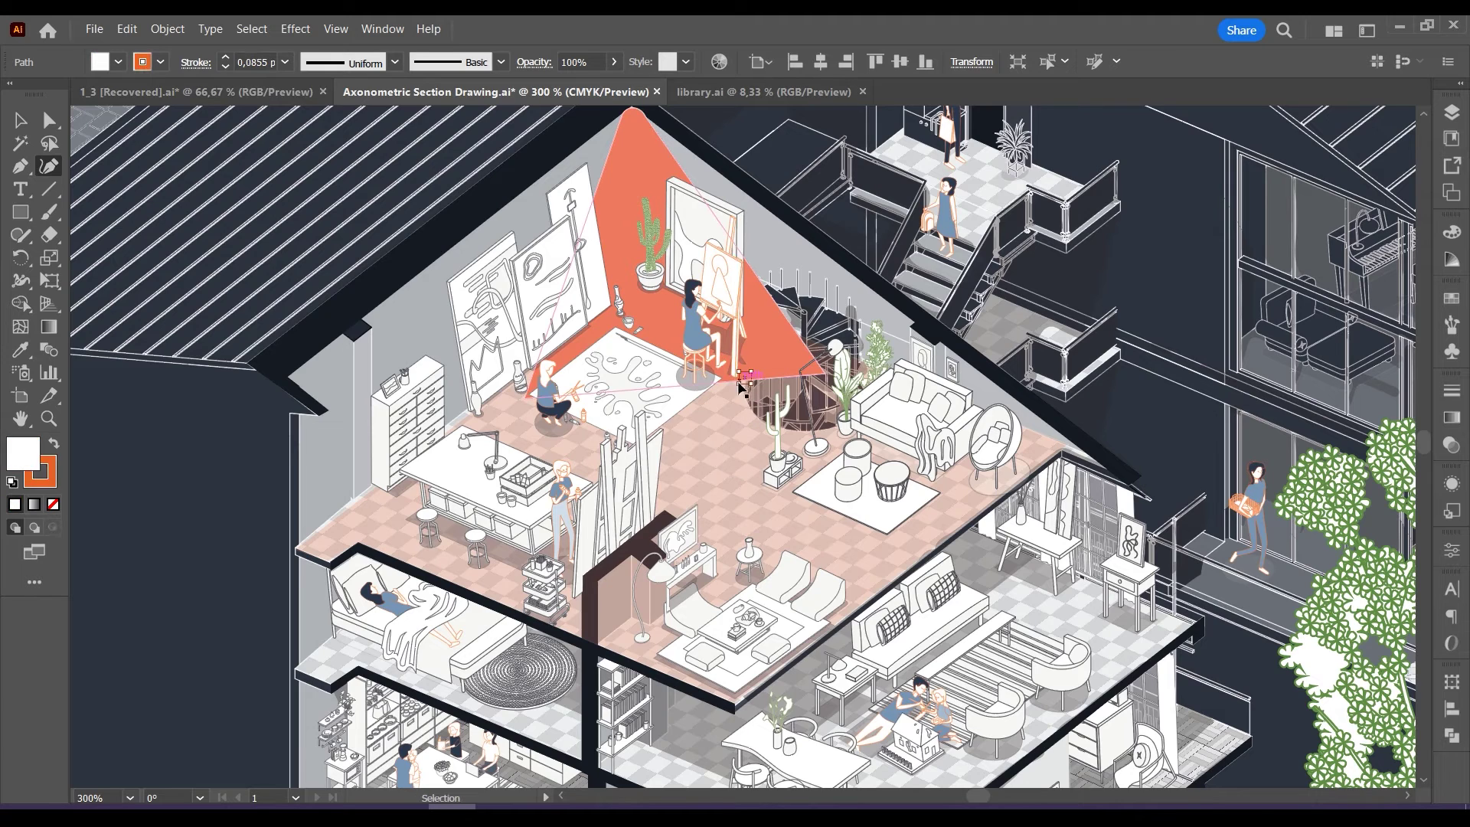
mouse_move(745, 385)
left_mouse_down()
mouse_move(712, 463)
mouse_move(708, 446)
left_mouse_up()
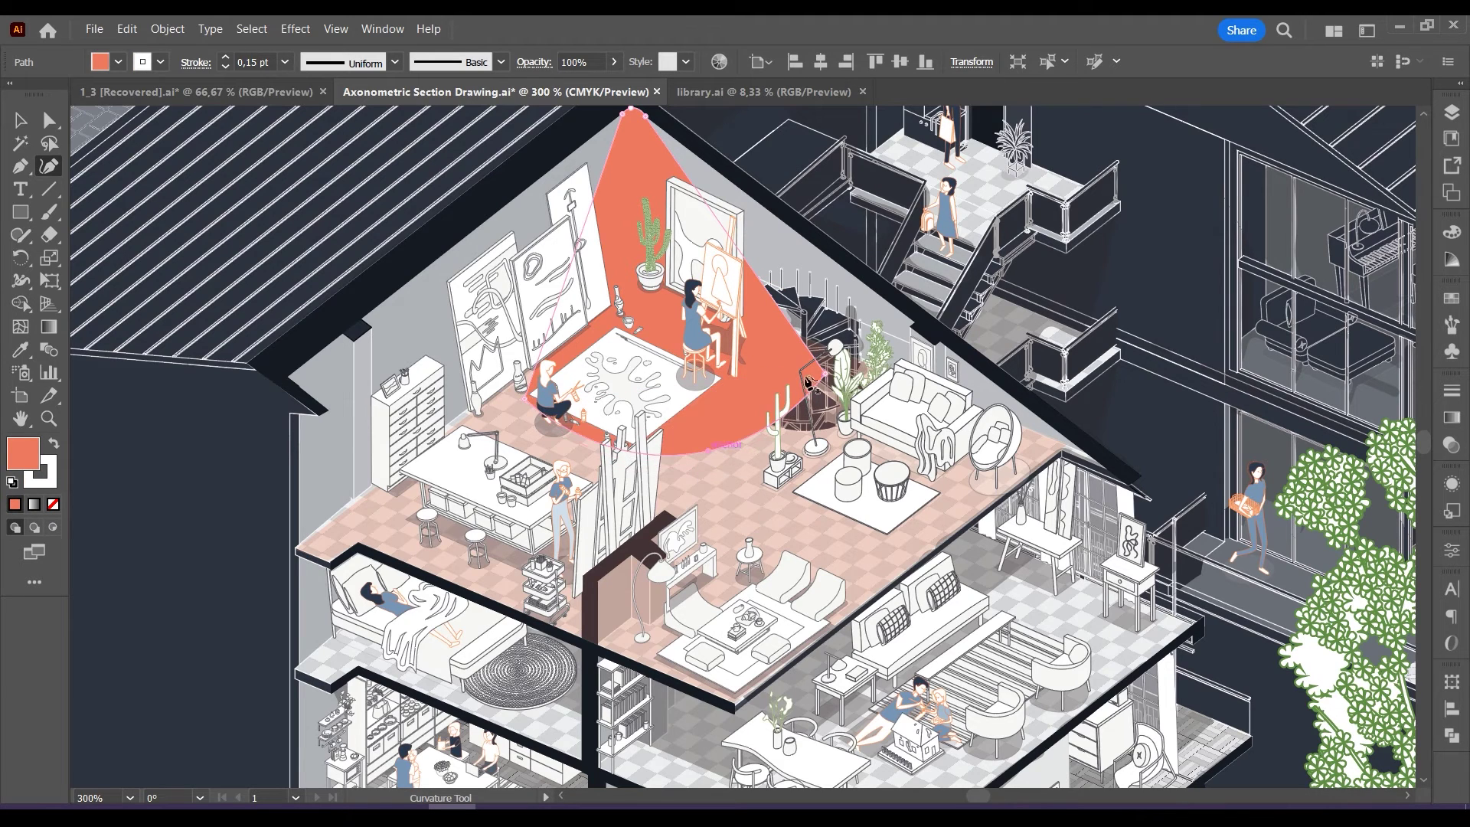
left_click_drag(798, 333, 799, 334)
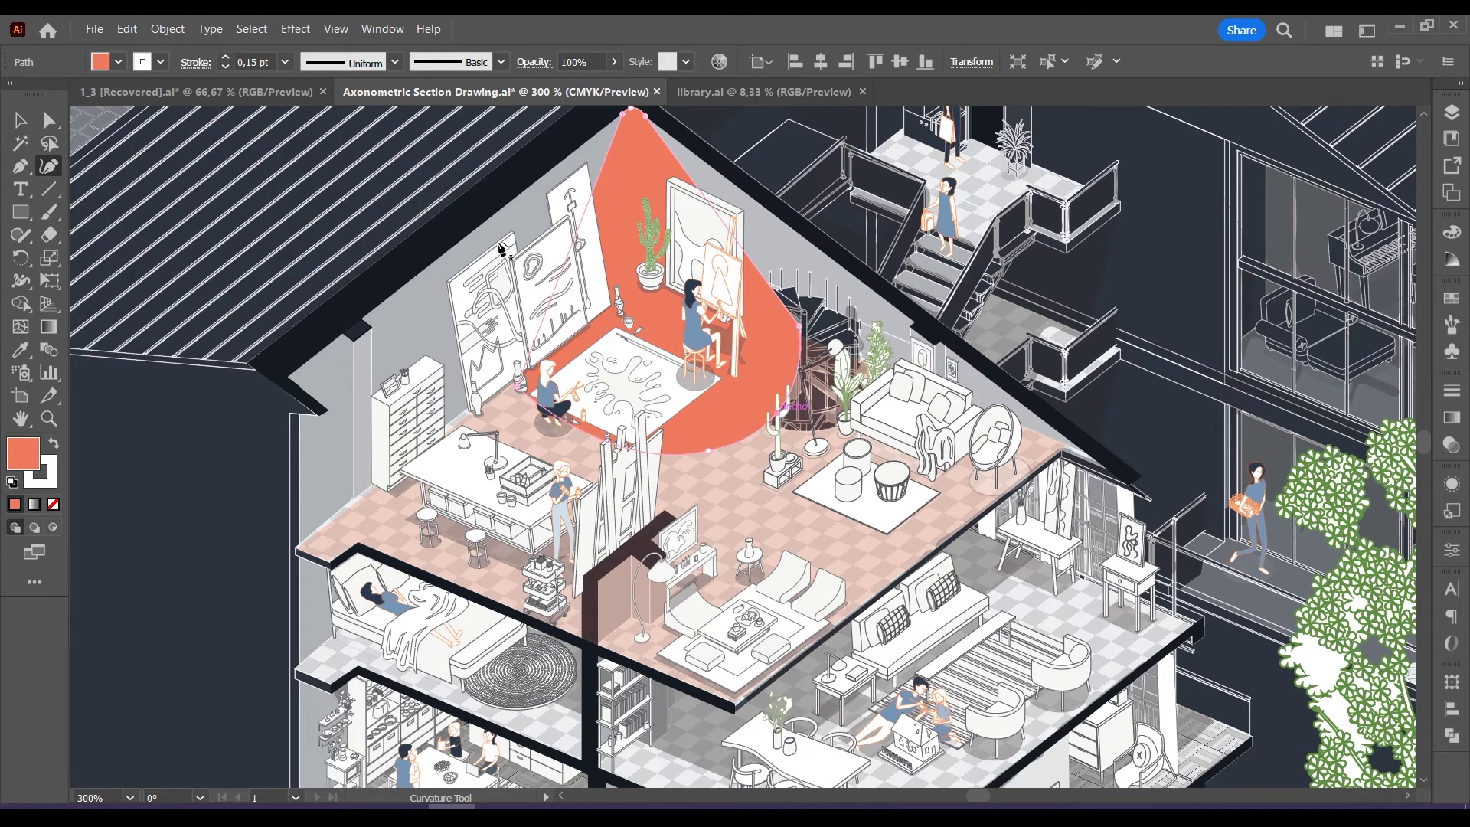
key("v")
key("Return")
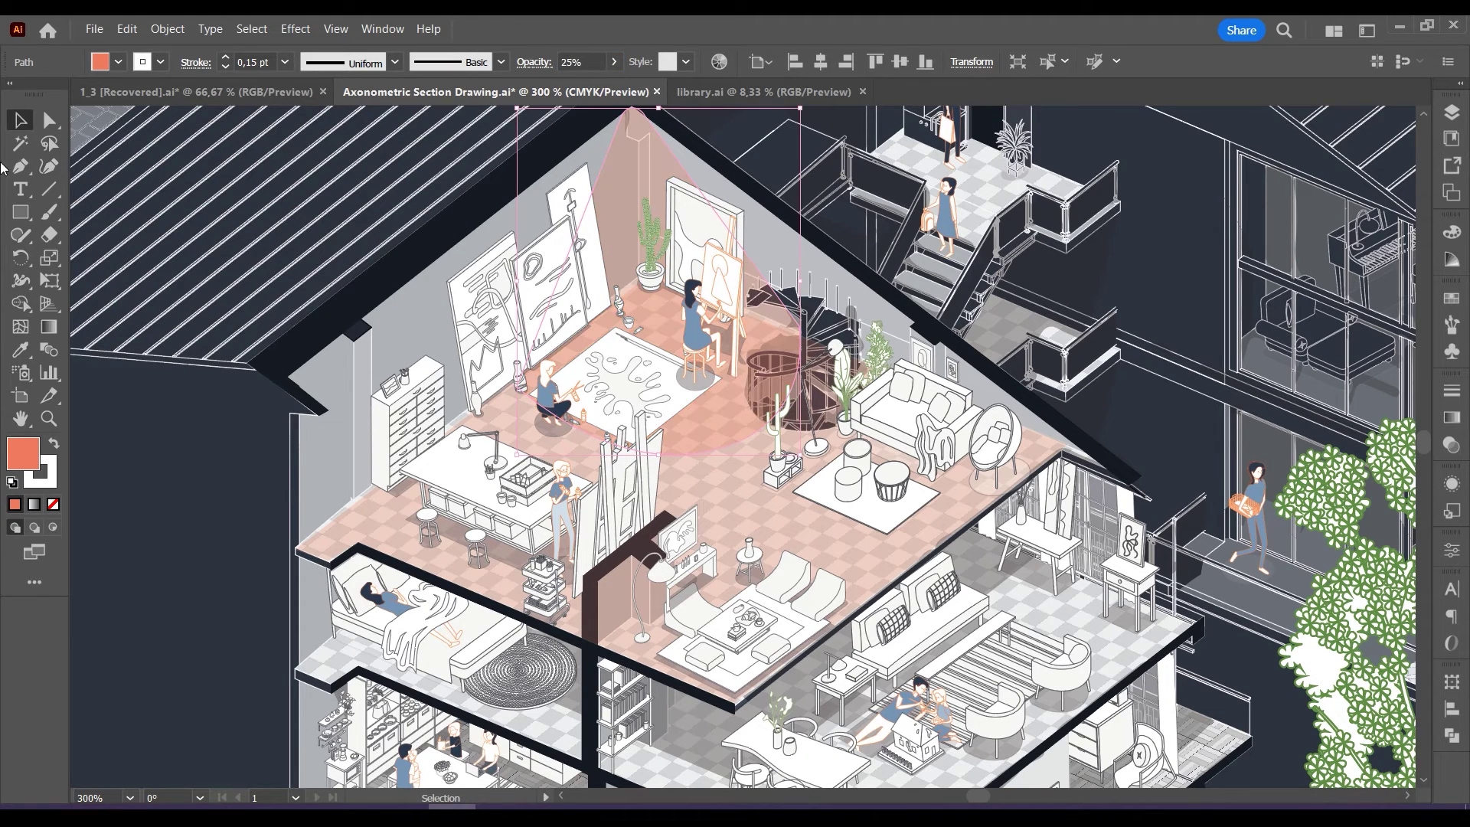
Draw a coral light cone below the floor lamp beside the attic seating area, with a curved base and 25% opacity.
key("p")
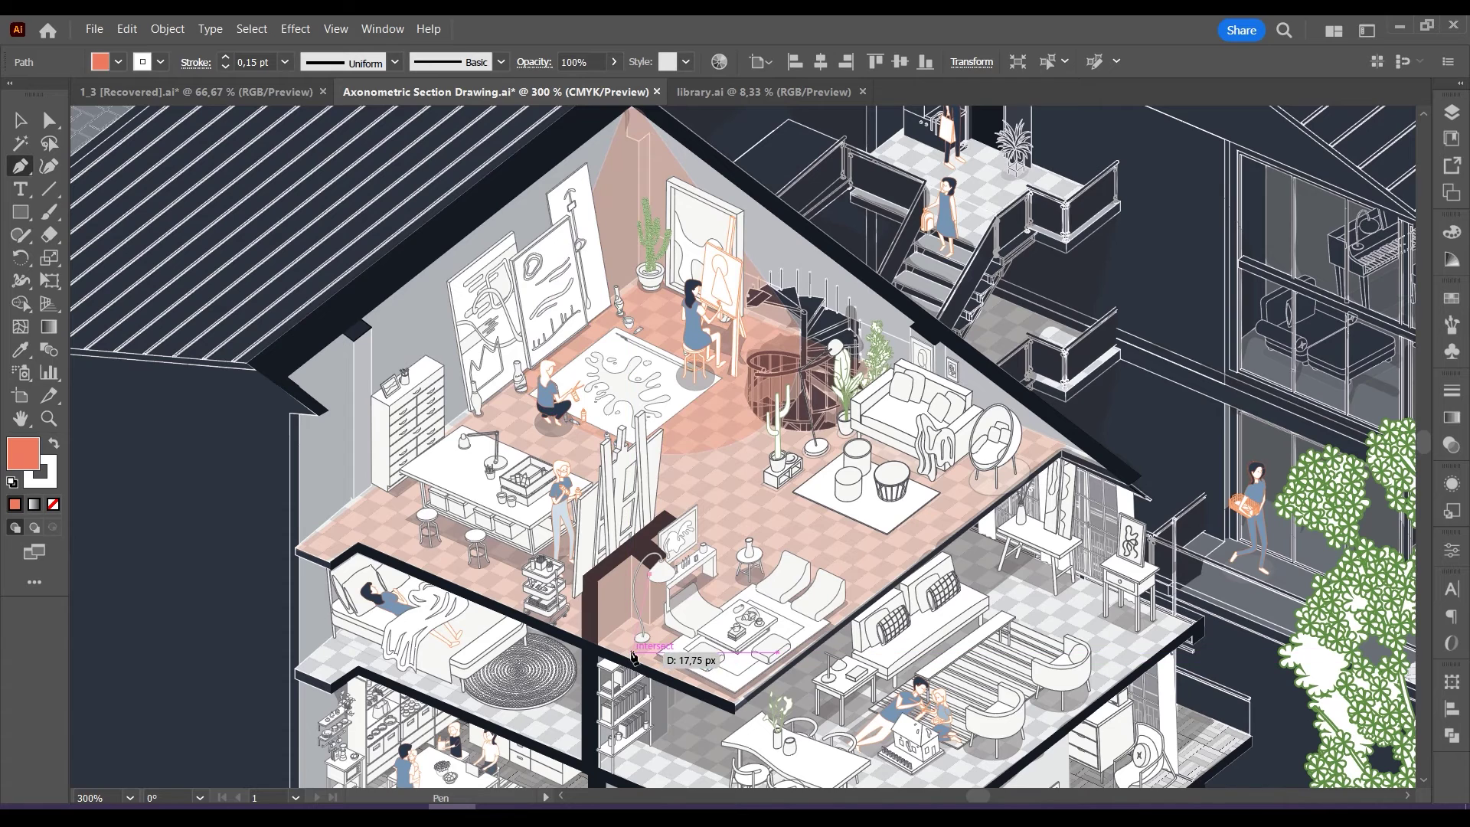
left_click(633, 654)
left_click(722, 650)
left_click(674, 568)
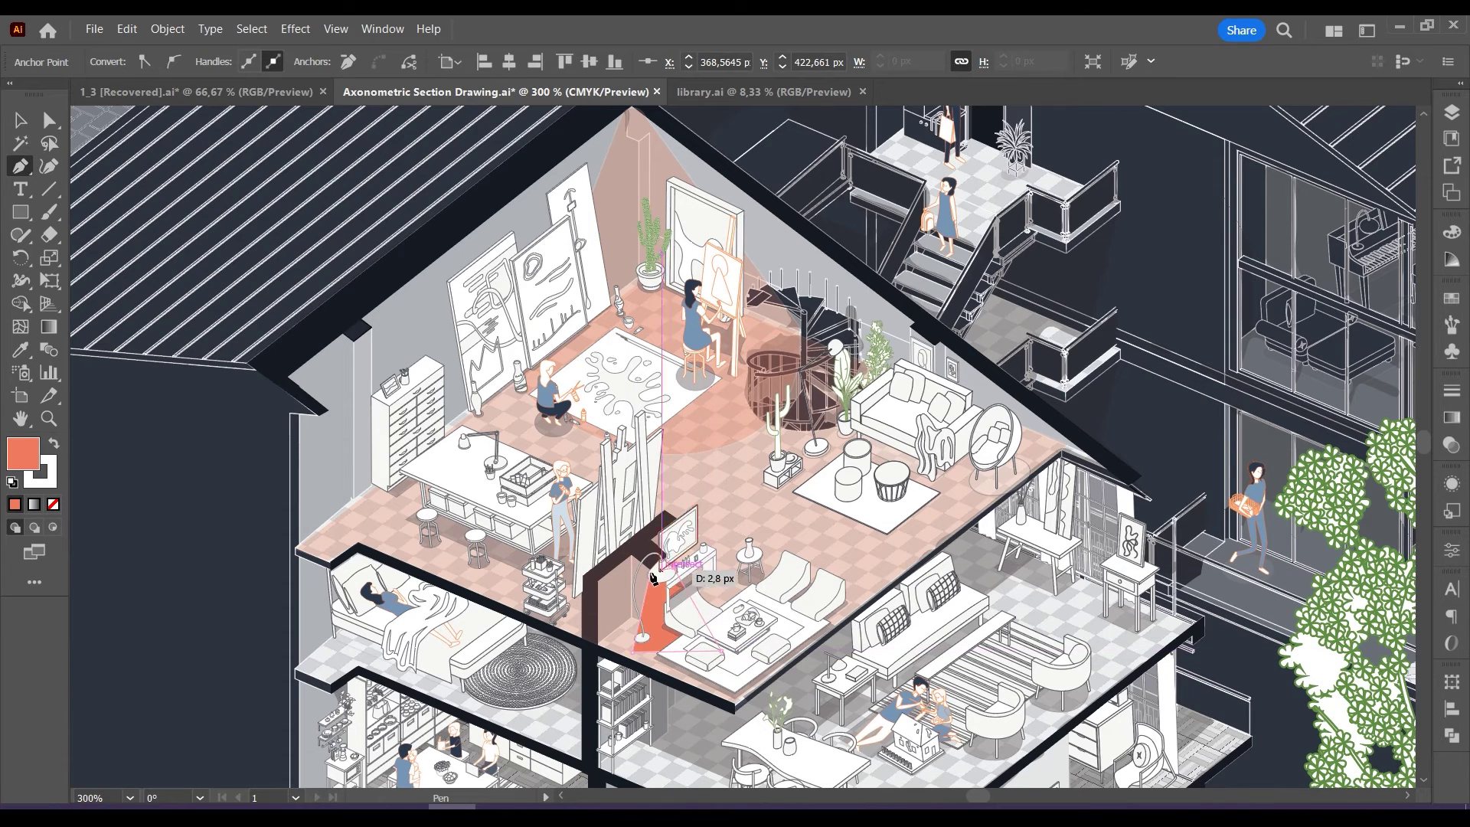
left_click(650, 573)
key("shift+grave")
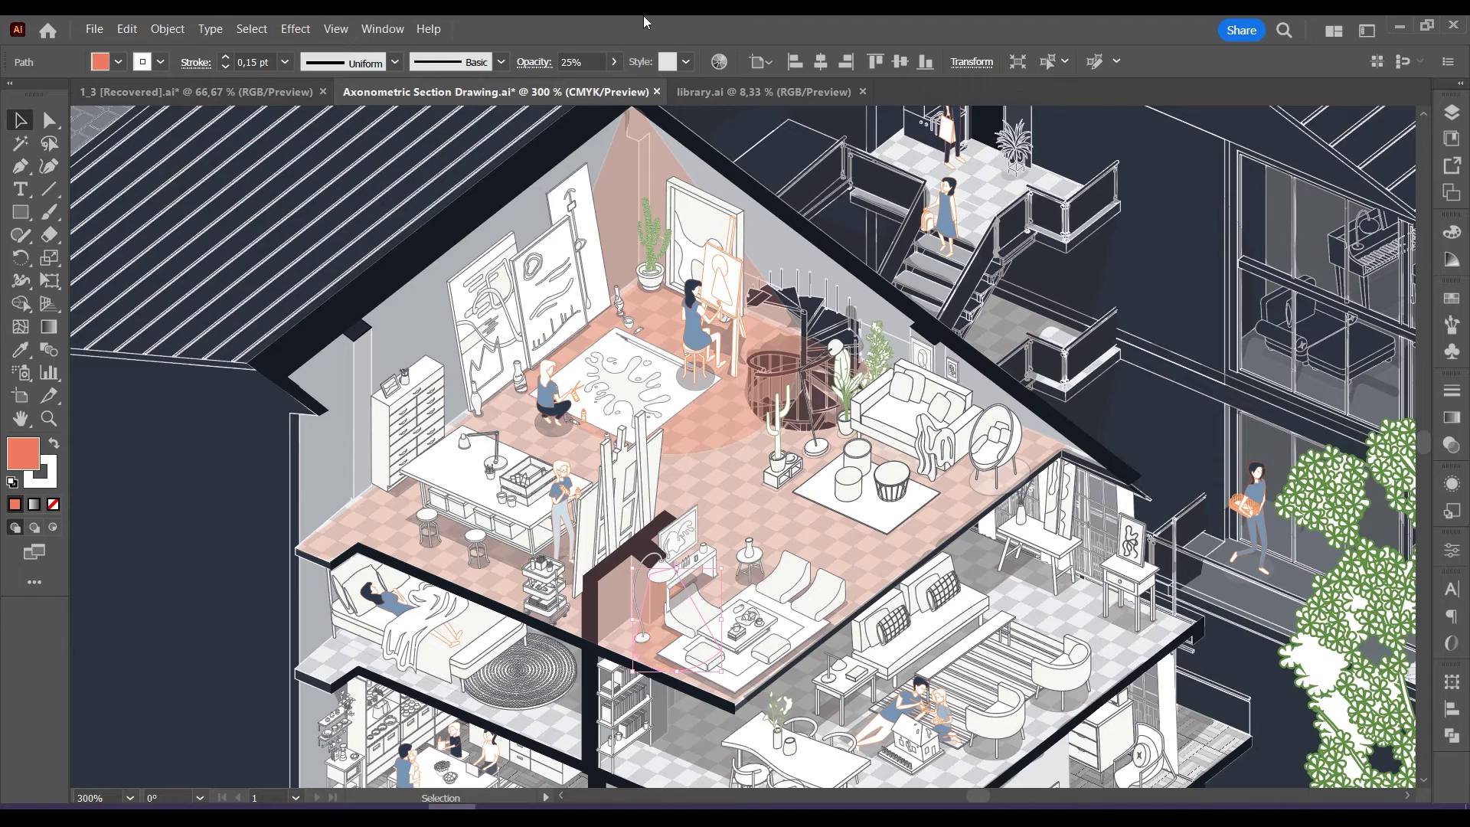
Reveal the remaining coral light shapes over the lower floors and the exterior staircase.
scroll(686, 396, "down", 2)
left_click(1345, 513)
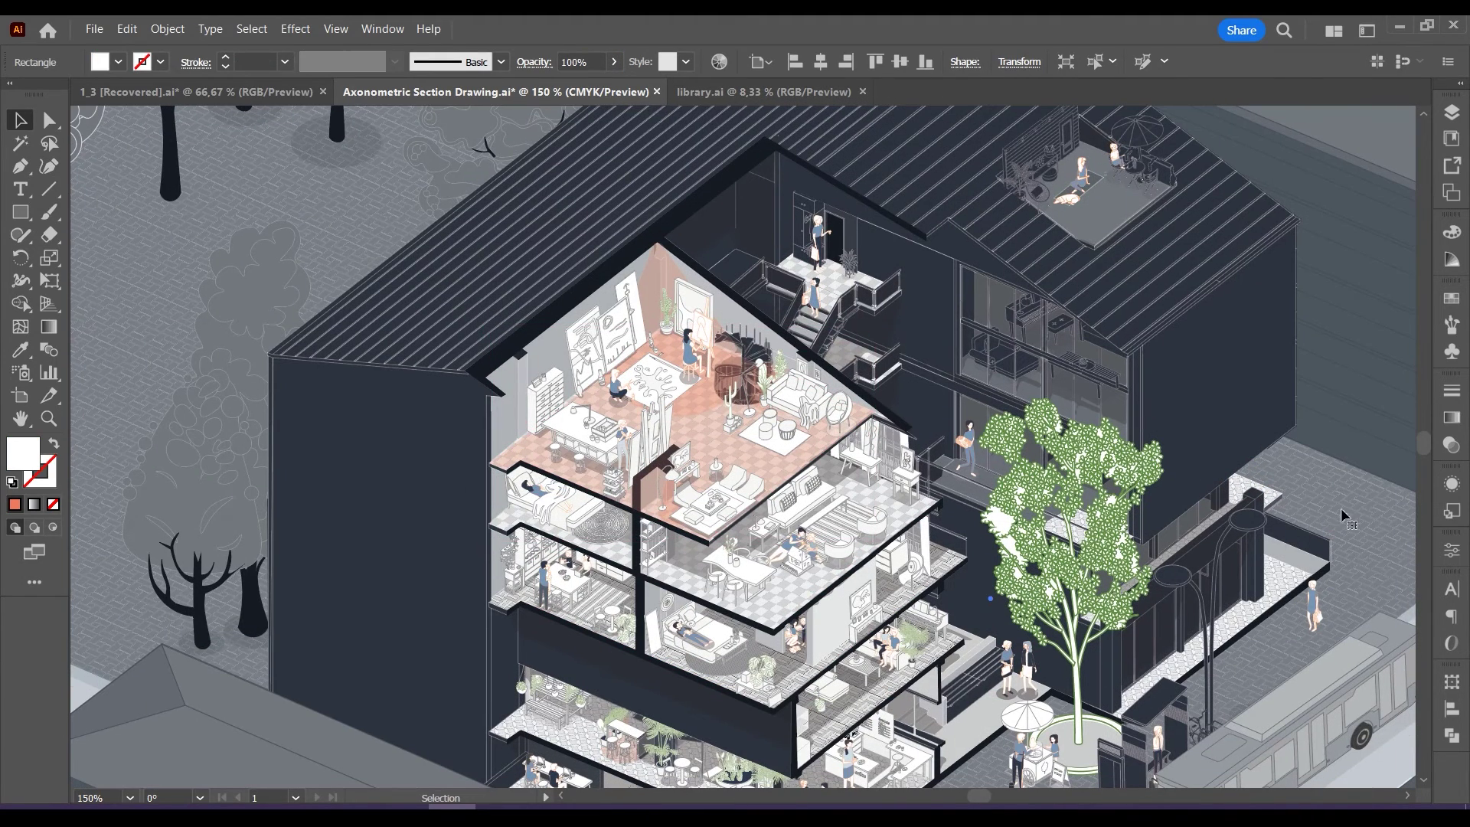
key("ctrl+alt+2")
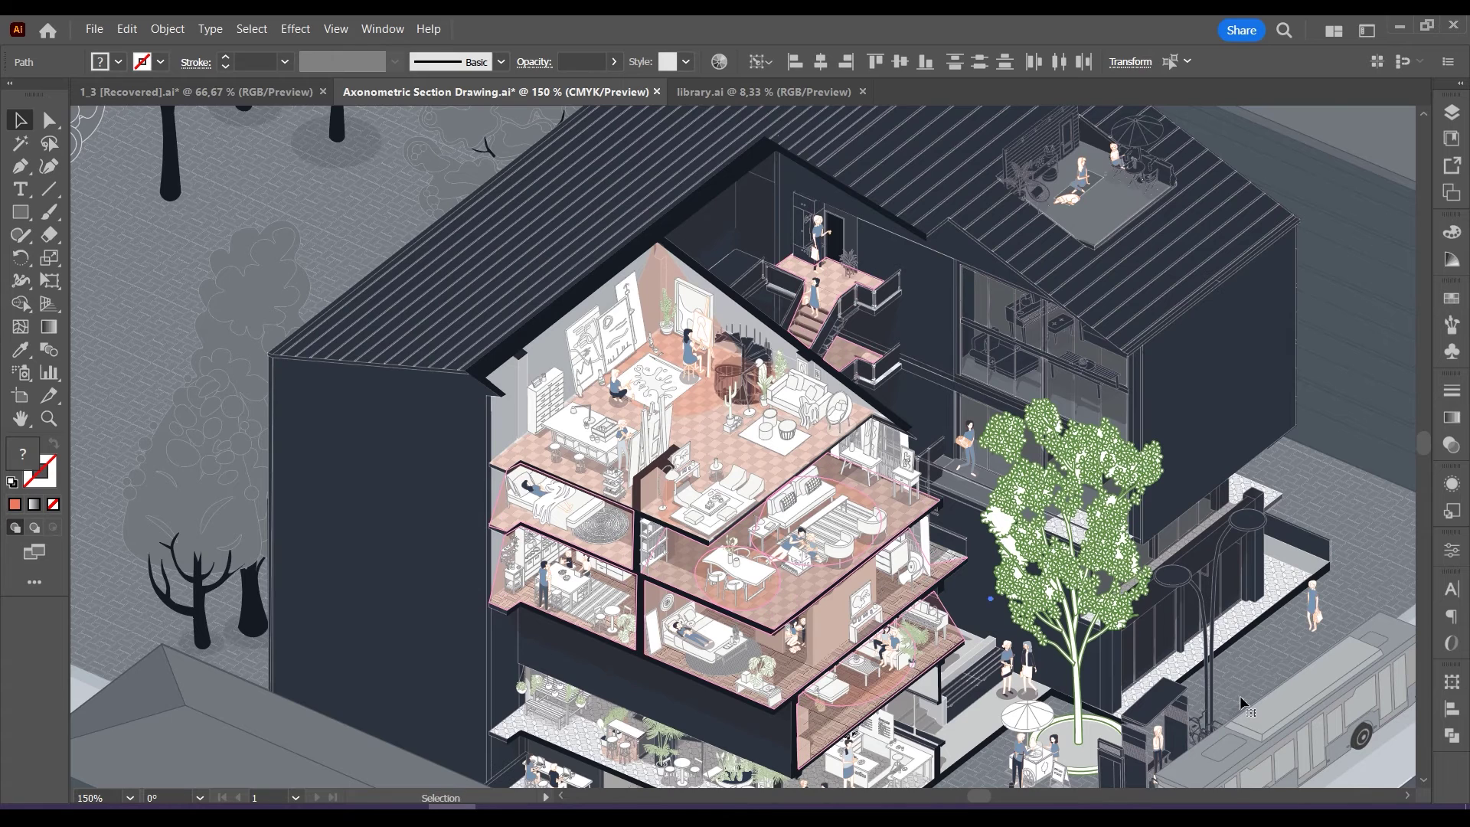
Examine the coral light overlays from the attic down to the café floors and within the overall drawing.
scroll(1242, 704, "down", 2)
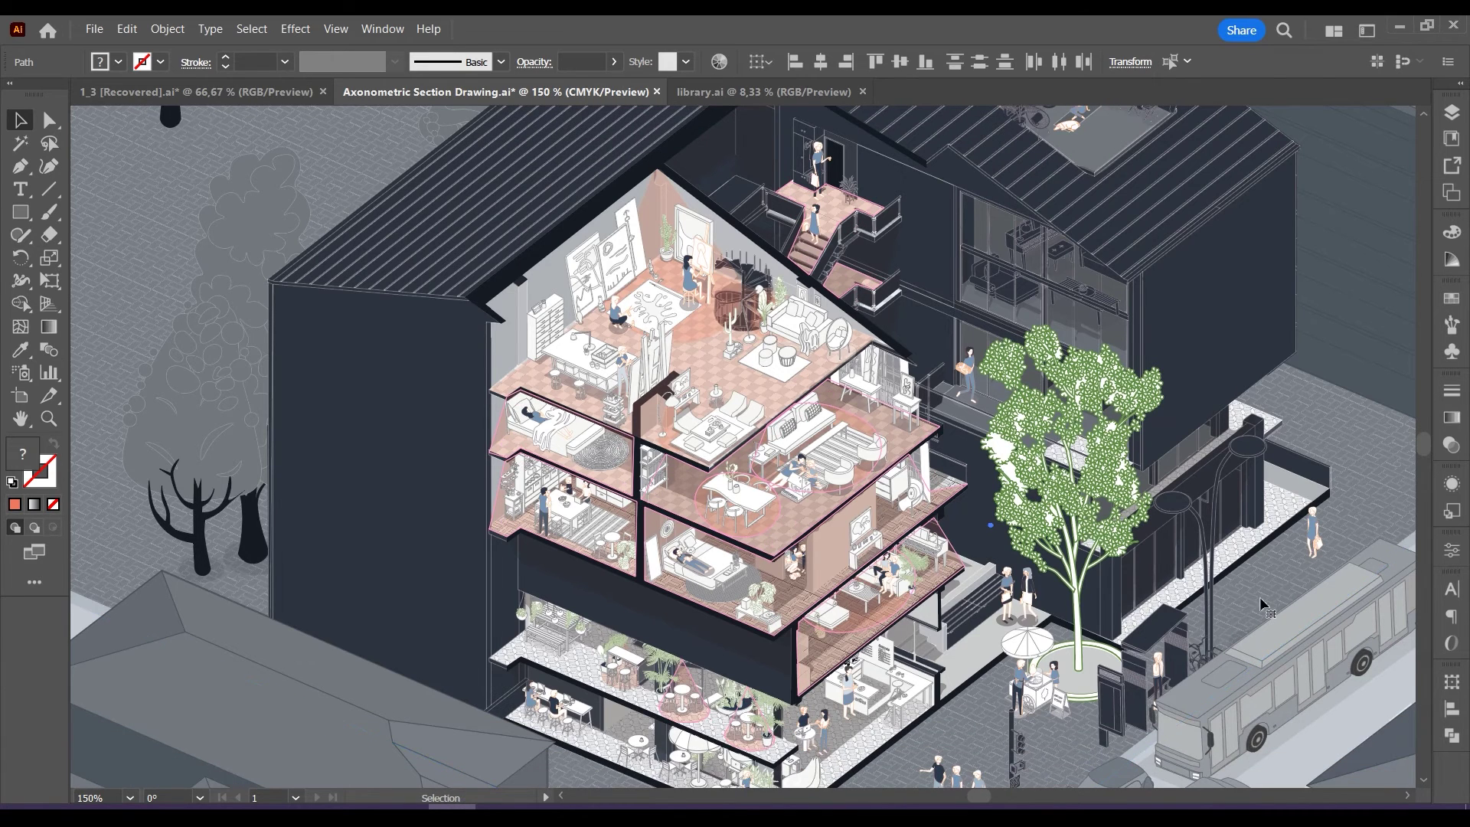
scroll(1262, 605, "down", 1)
scroll(1068, 731, "down", 2)
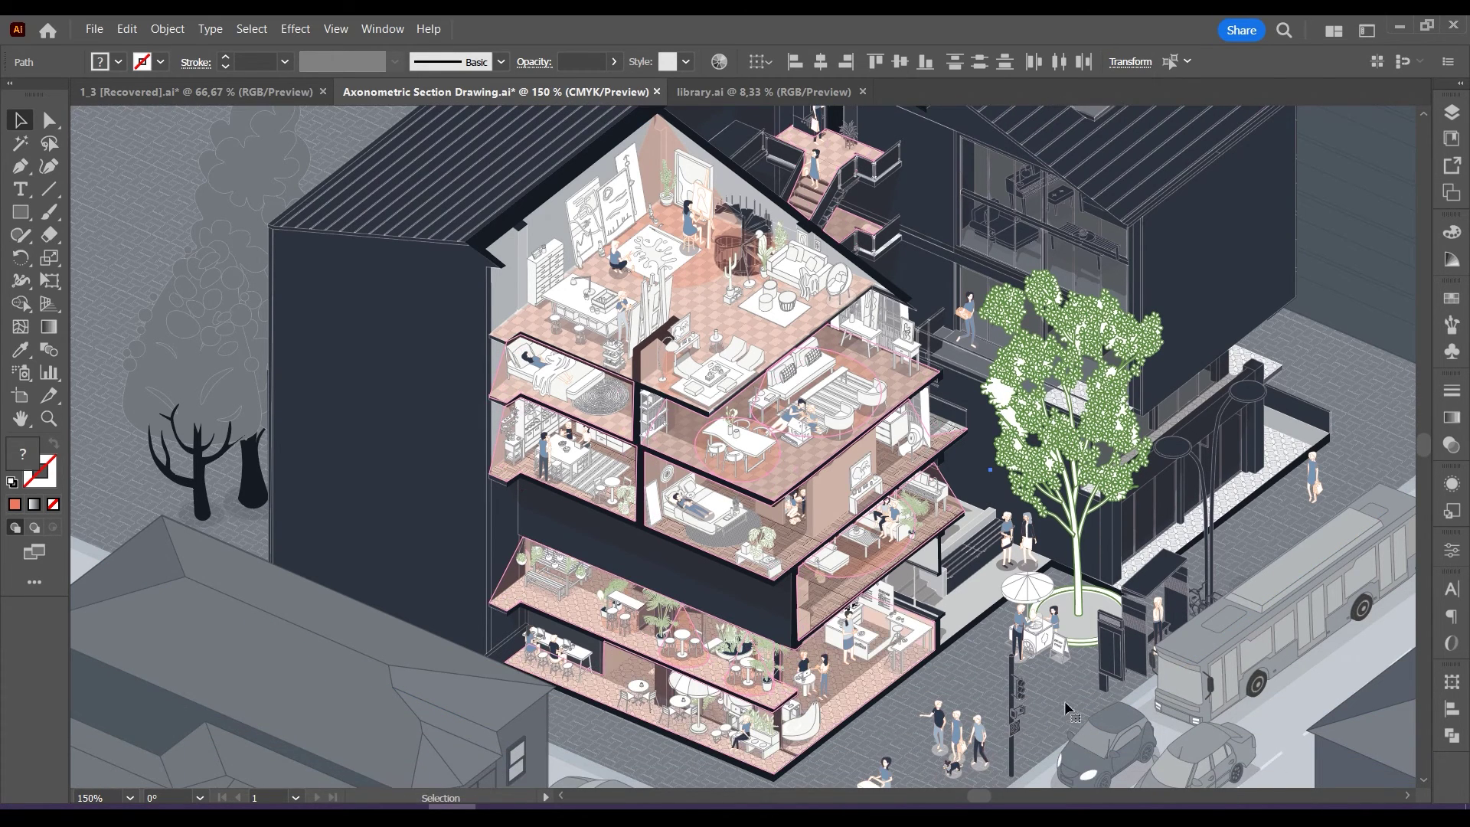
scroll(1068, 712, "down", 1)
scroll(906, 484, "down", 1)
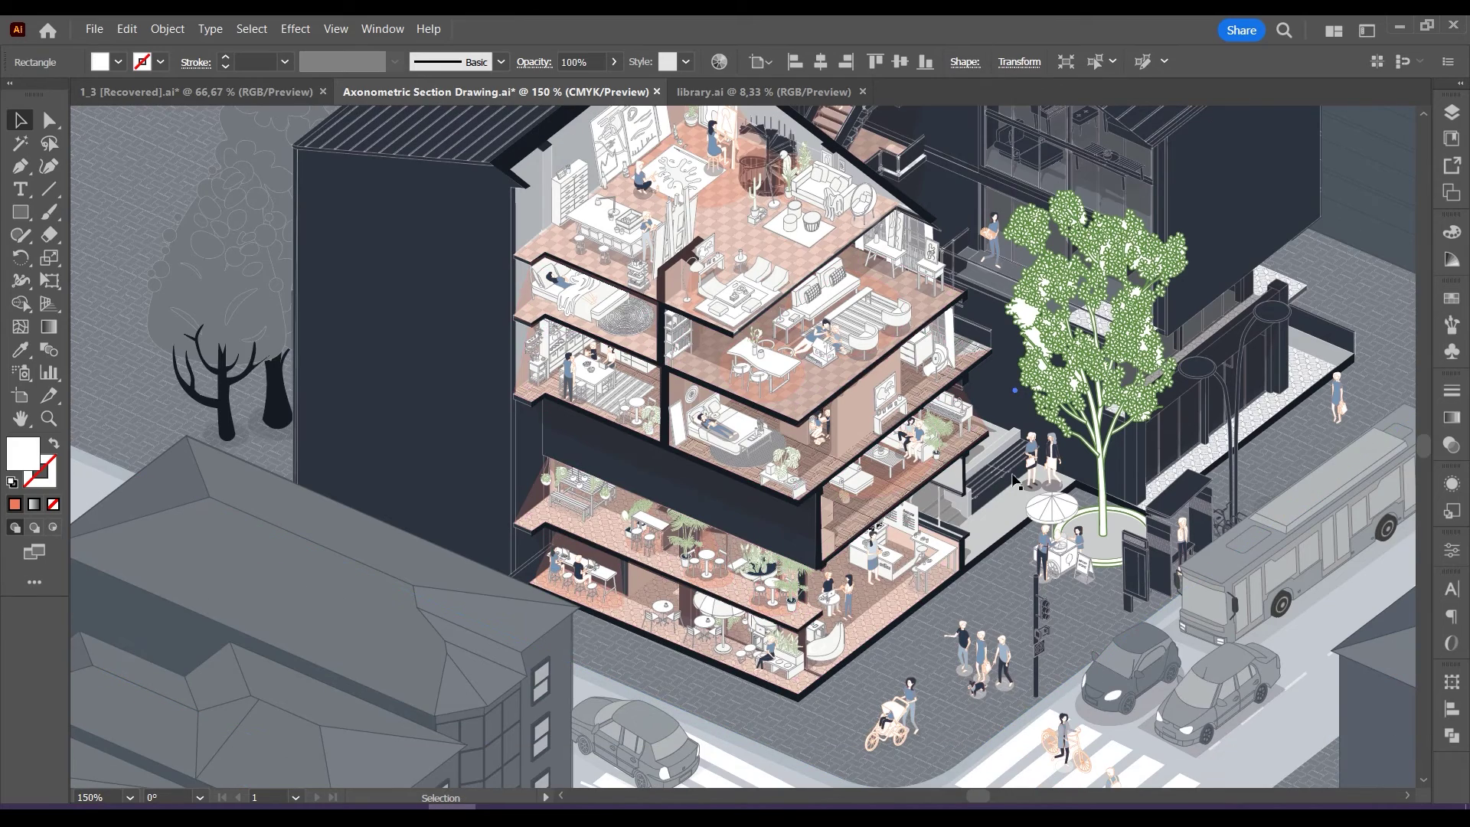
key("ctrl+minus")
key("ctrl+minus")
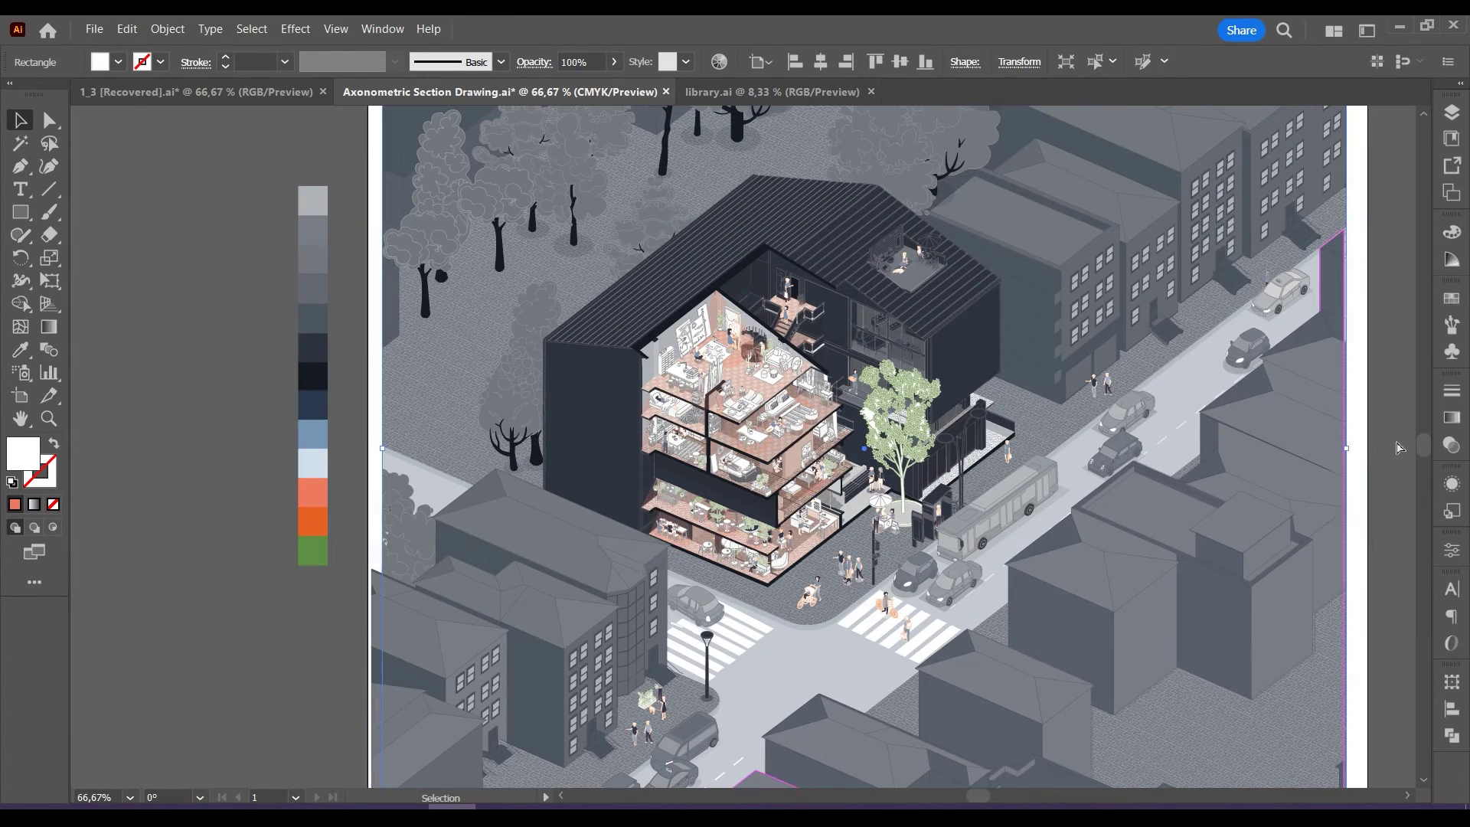
Restore the coral light shapes over the side entrance area and around the street lamp at the building's corner.
key("ctrl+shift+z")
key("ctrl+shift+z")
key("ctrl+shift+z")
key("ctrl+shift+z")
key("ctrl+shift+z")
key("ctrl+shift+z")
key("ctrl+shift+z")
key("ctrl+shift+z")
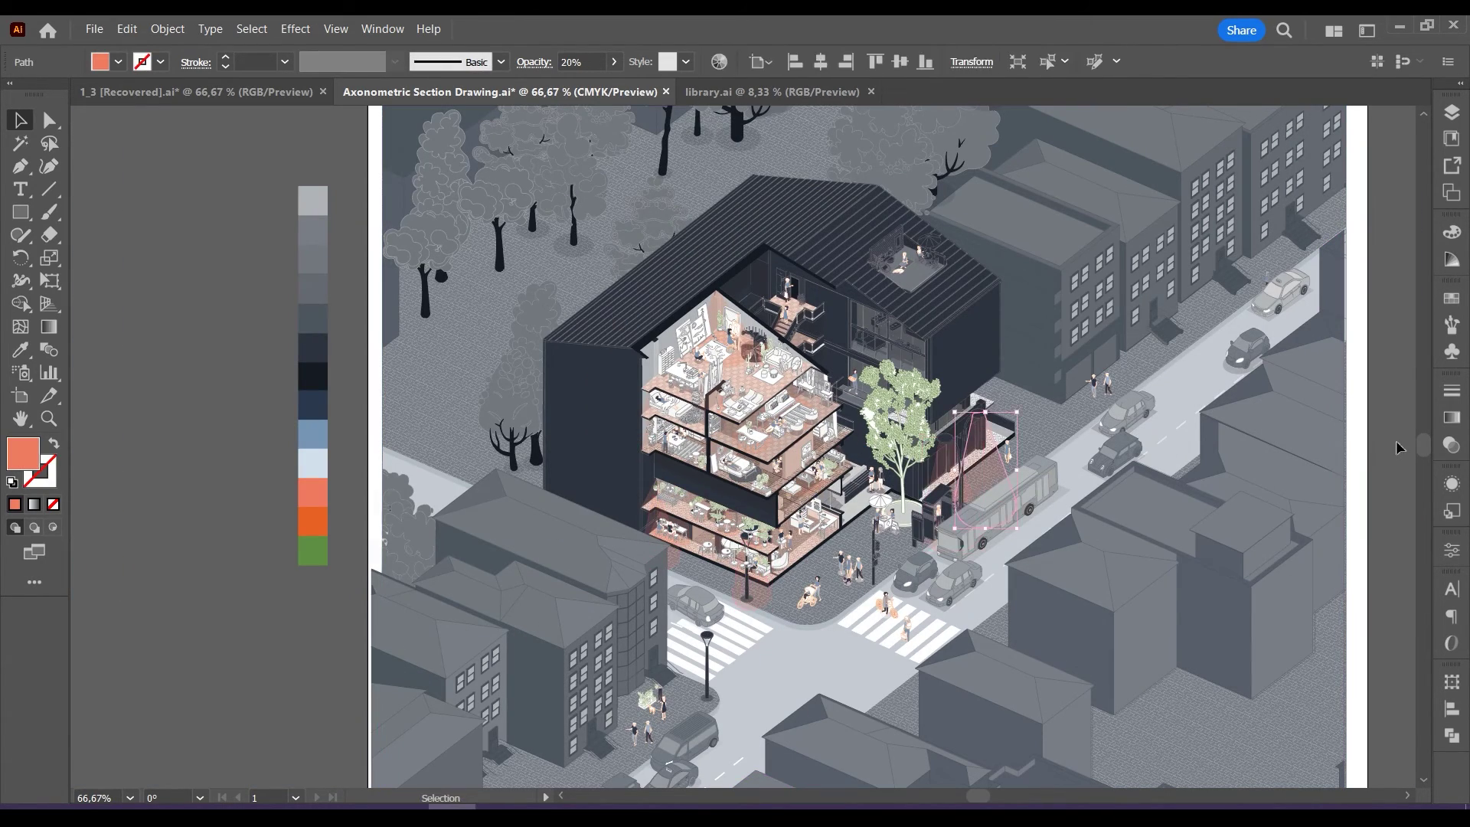
Restore the coral light cones at the remaining street lamps and the 15% coral overlay across the streets and sidewalks.
key("ctrl+v")
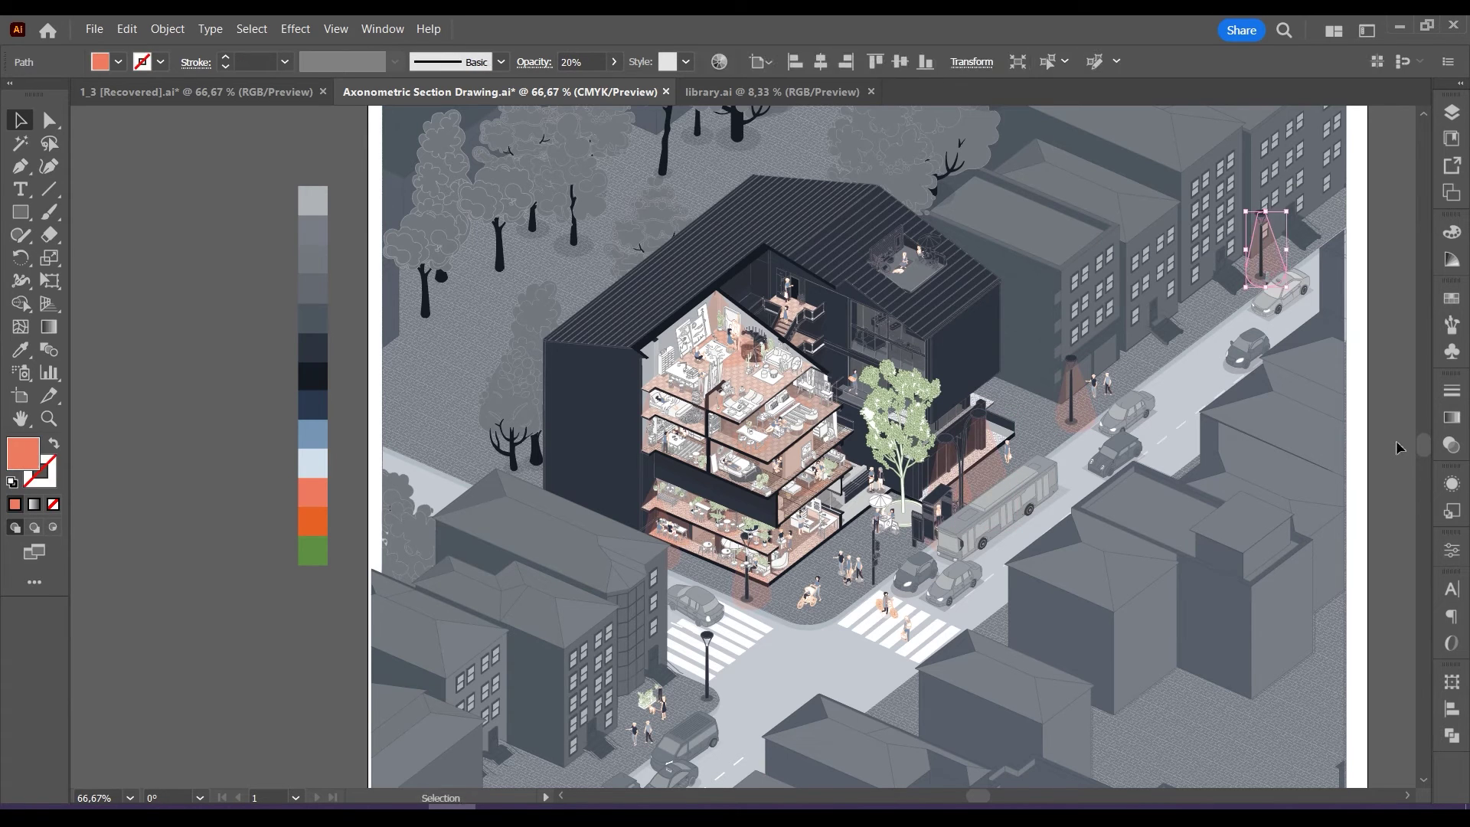
key("ctrl+v")
key("ctrl+shift+z")
key("ctrl+shift+z")
key("ctrl+shift+z")
key("ctrl+shift+z")
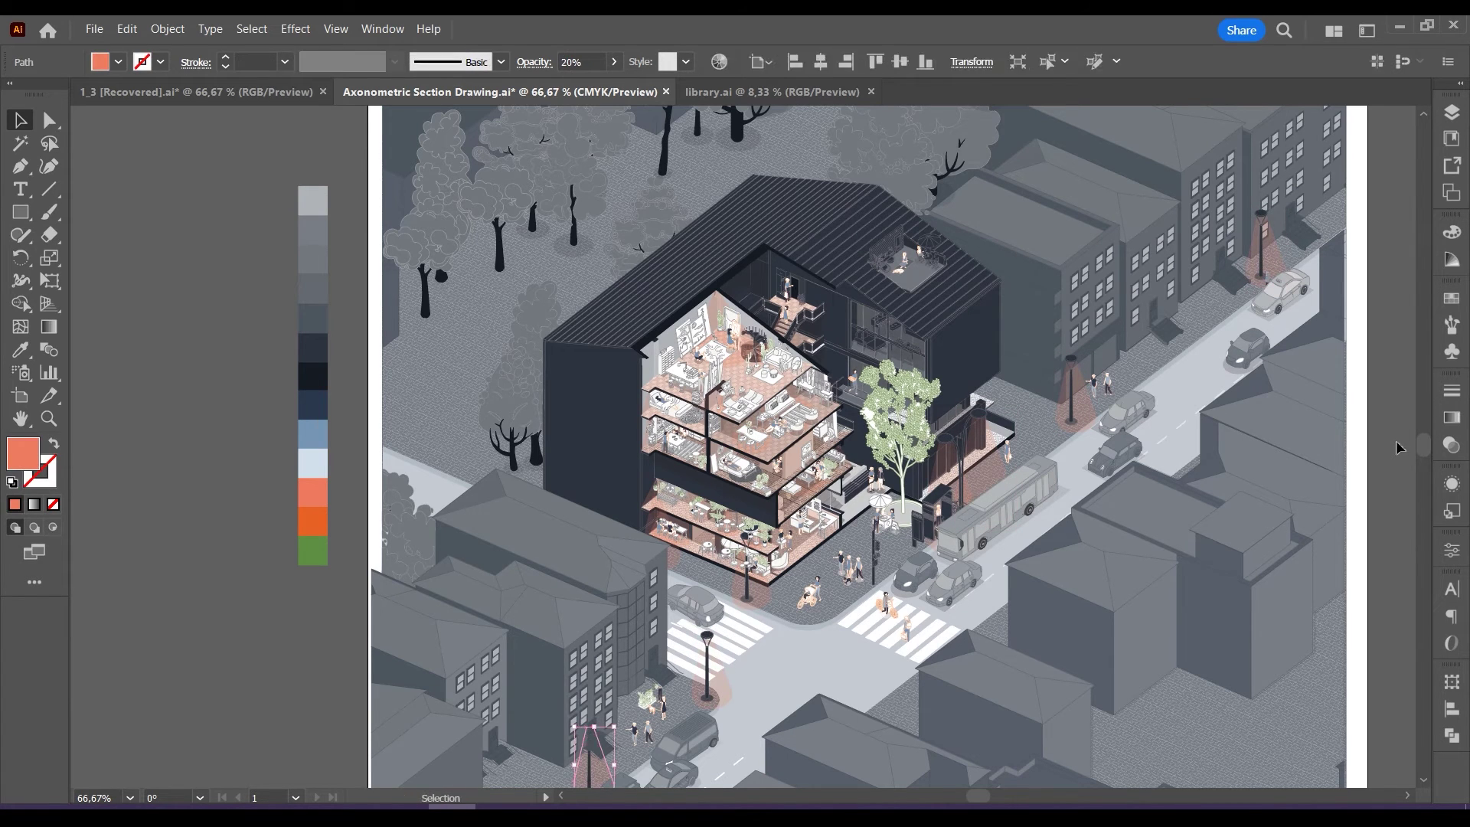
left_click(1395, 448)
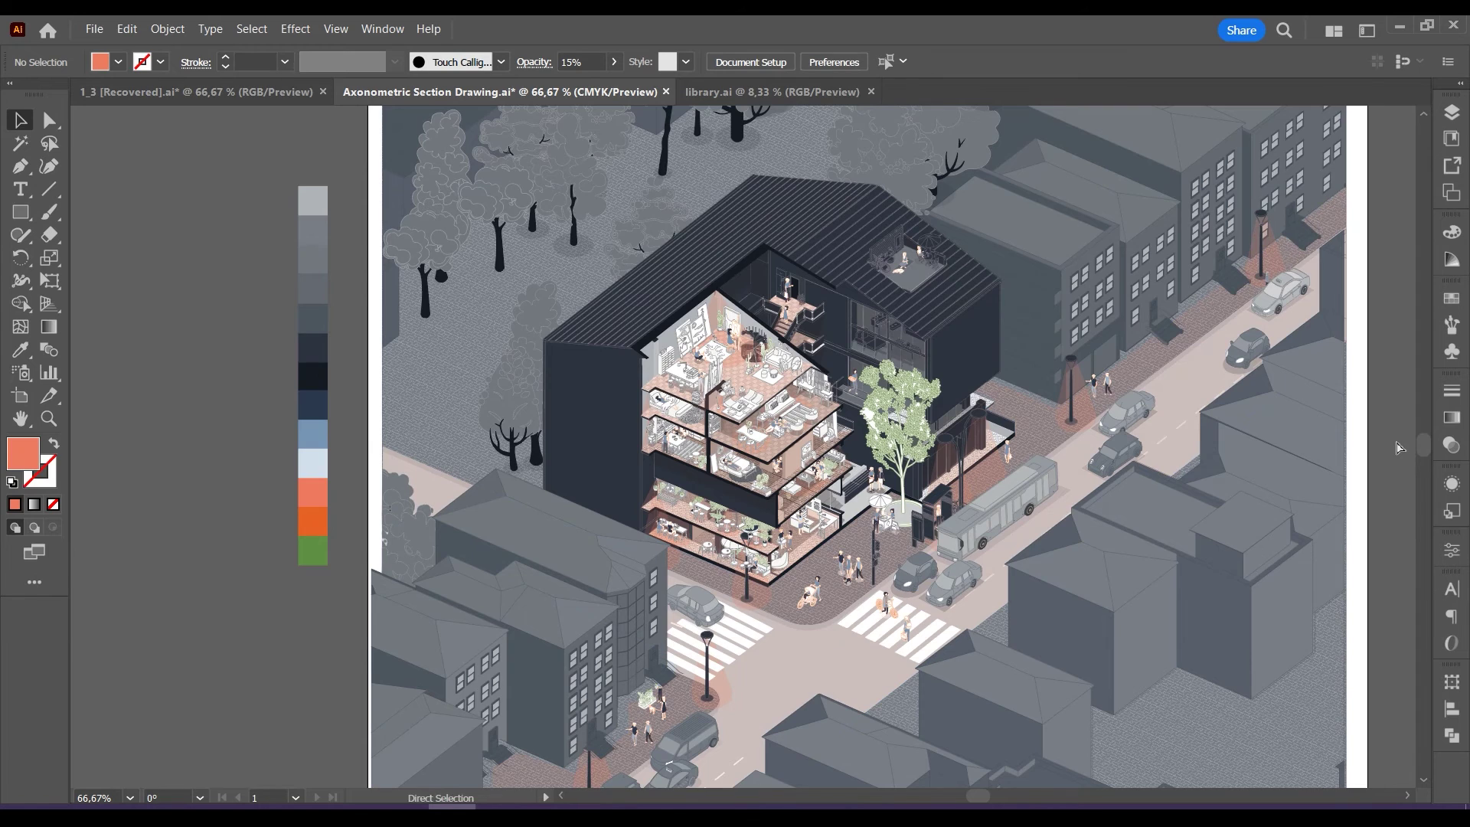
Draw a four-sided floor polygon in the drawing's lower-right corner and fill it with white ffffff.
key("p")
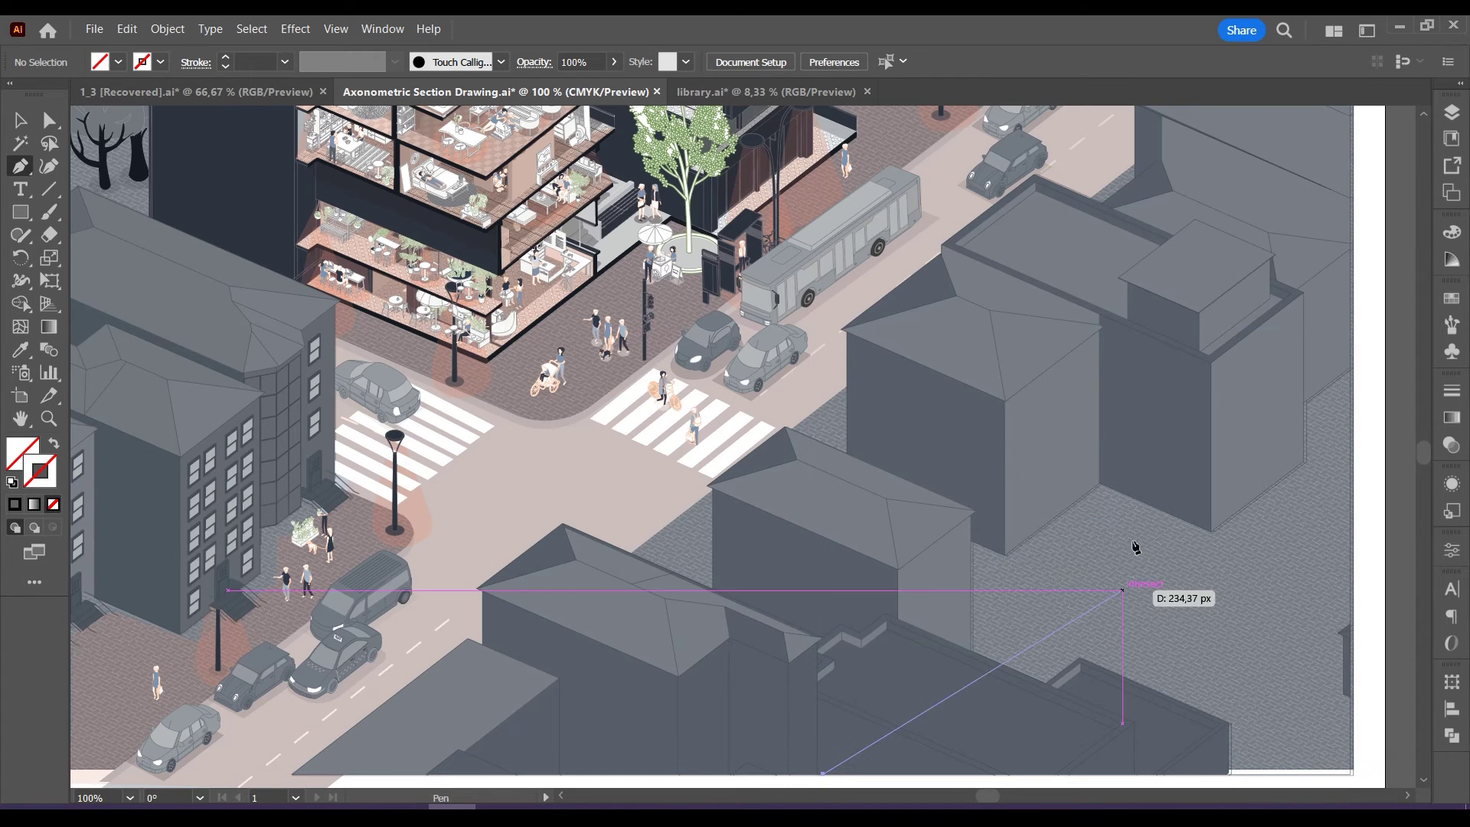
left_click(1354, 607)
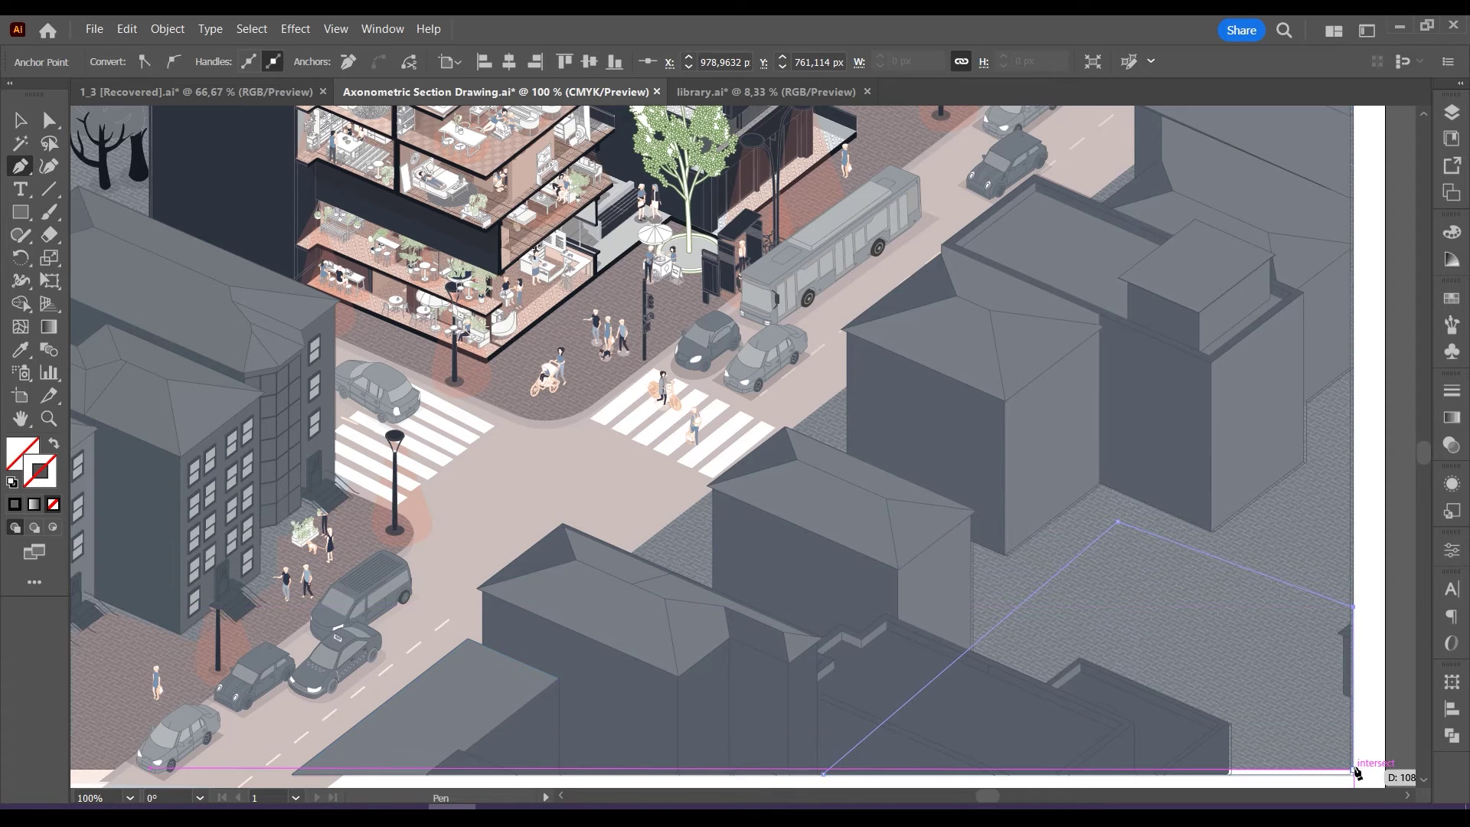
left_click(1355, 769)
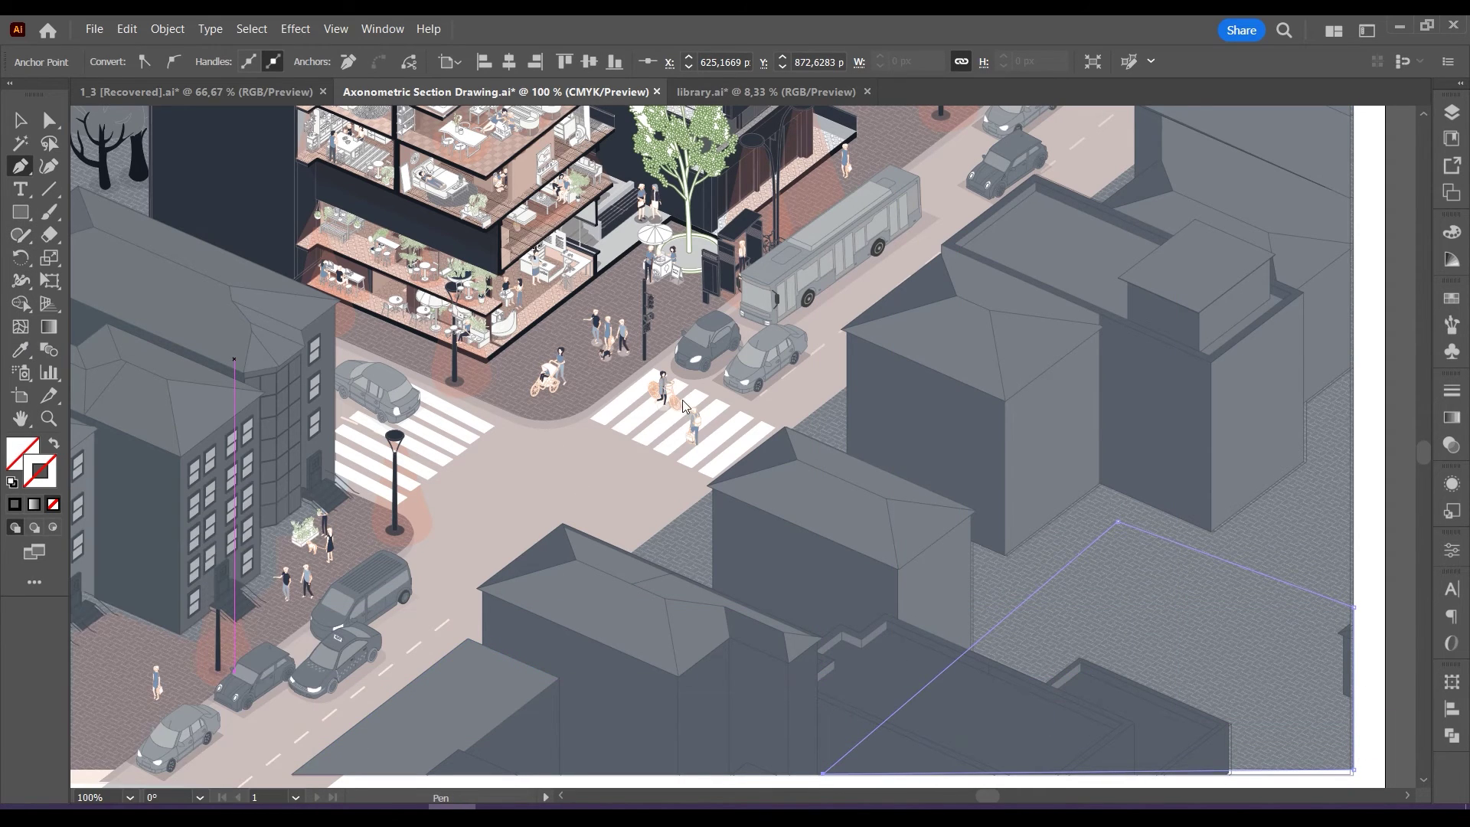
left_click(1452, 231)
double_click(20, 451)
type("ffffff")
left_click(1329, 349)
Fill the lower-right floor polygon with the gray checkered tile pattern swatch.
left_click(21, 120)
scroll(750, 460, "down", 1)
left_click(1452, 298)
left_click(1267, 389)
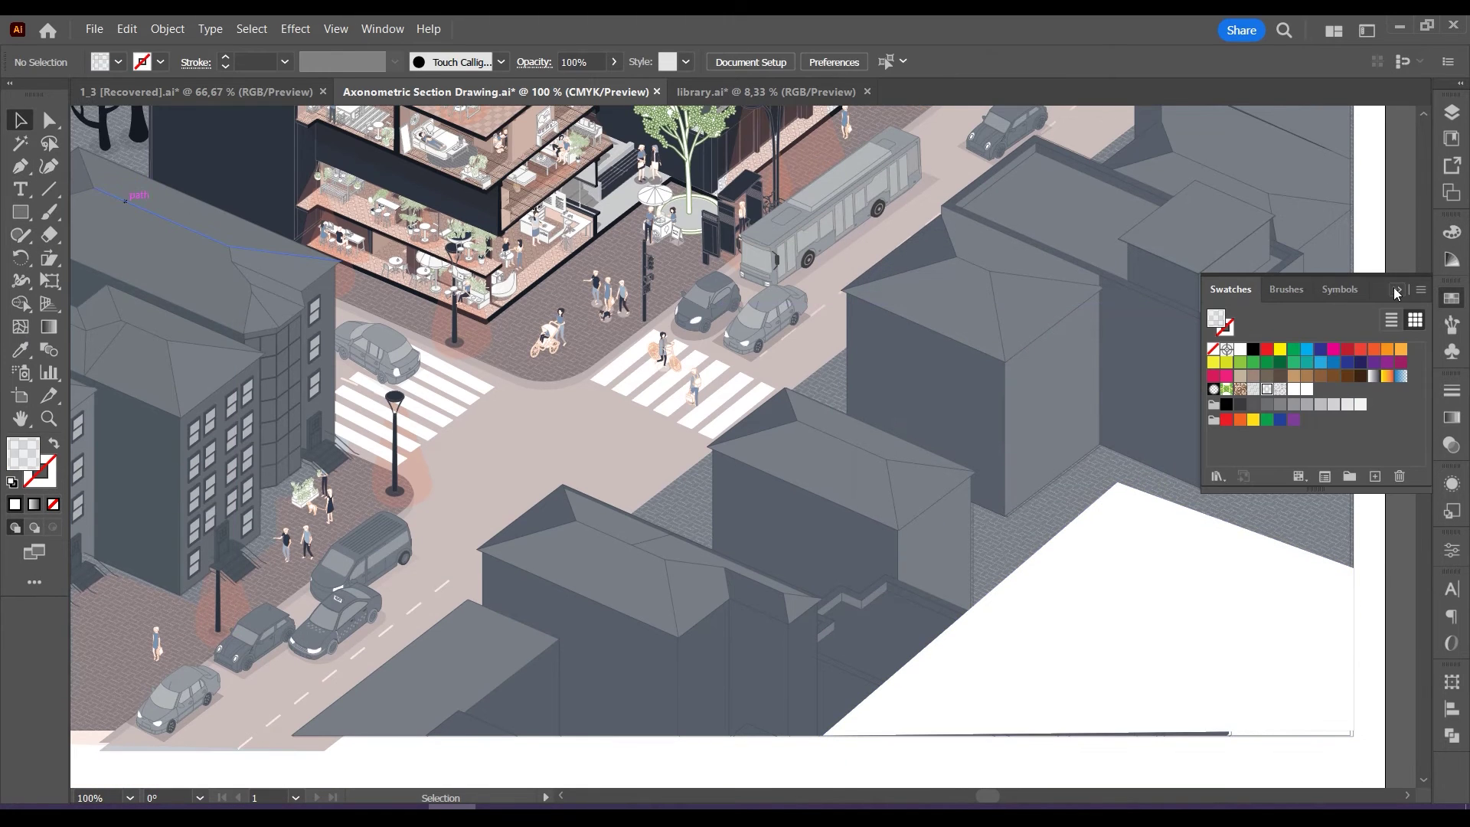
left_click(1181, 638)
left_click(1265, 389)
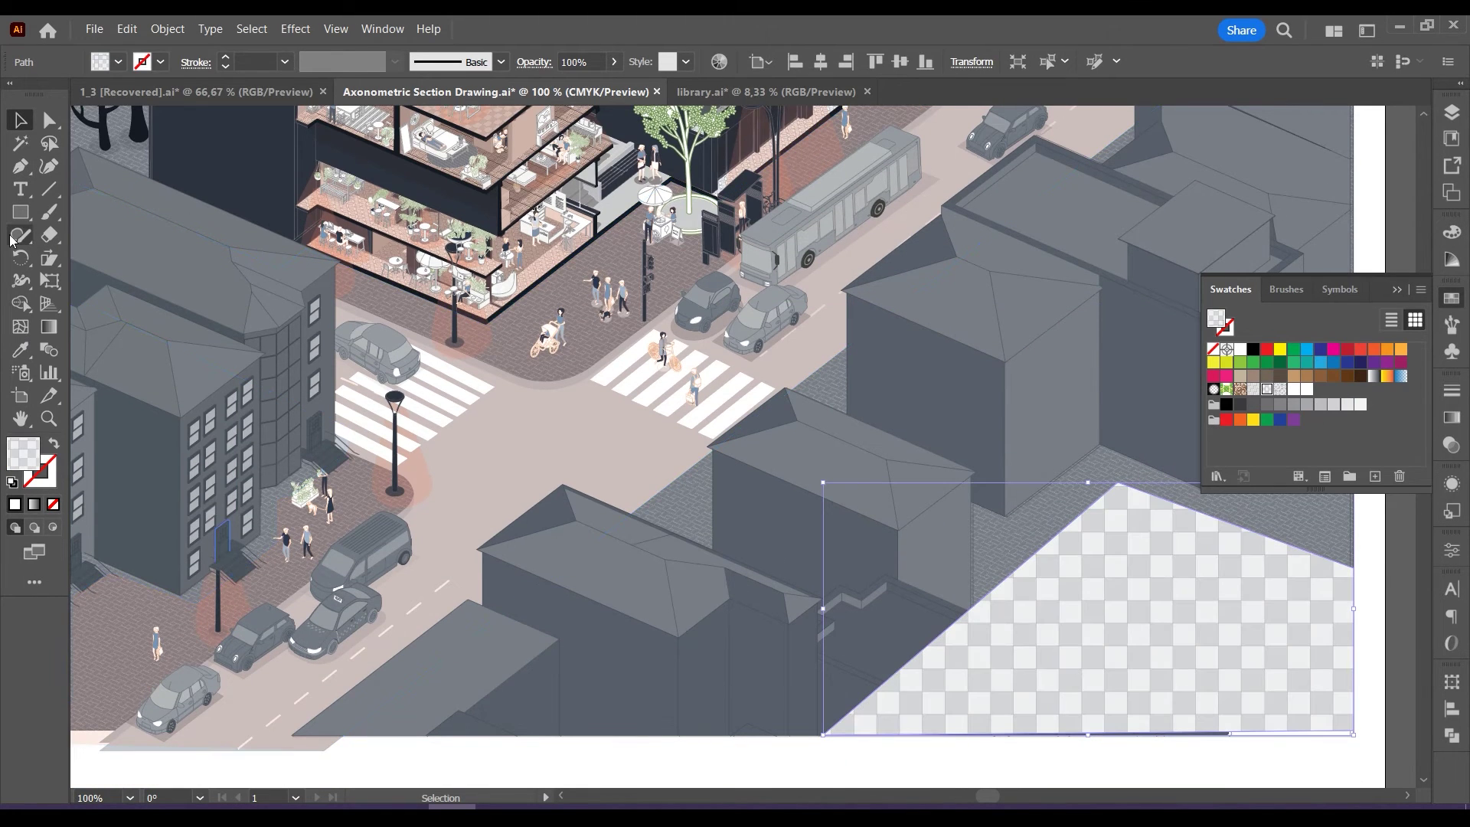
Draw a checkered sample square about 68 px wide beside the floor and shear it into an axonometric parallelogram.
left_click(21, 212)
mouse_move(668, 601)
left_mouse_down()
mouse_move(761, 666)
mouse_move(728, 657)
mouse_move(780, 701)
left_mouse_up()
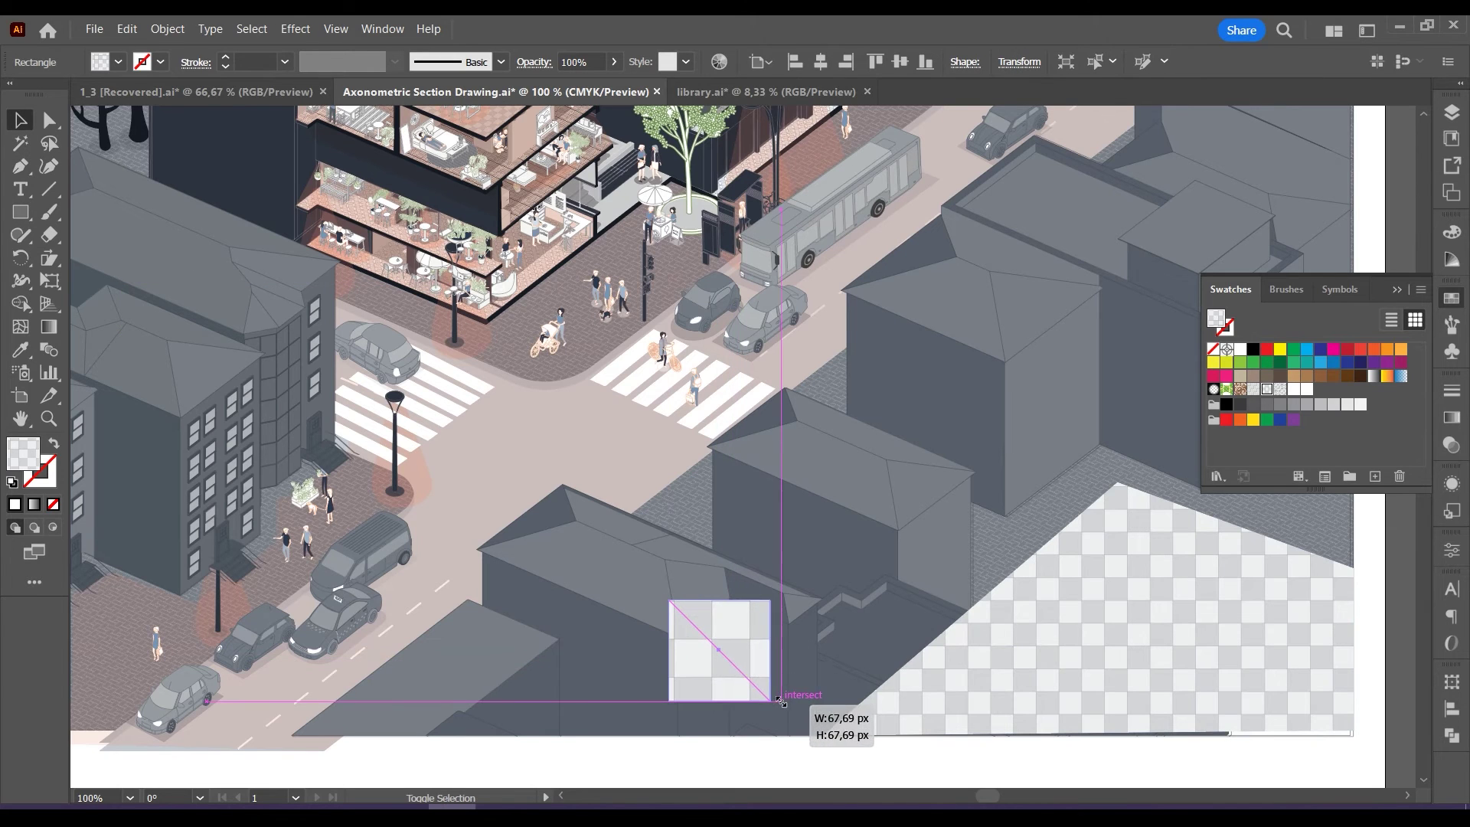
left_click(49, 258)
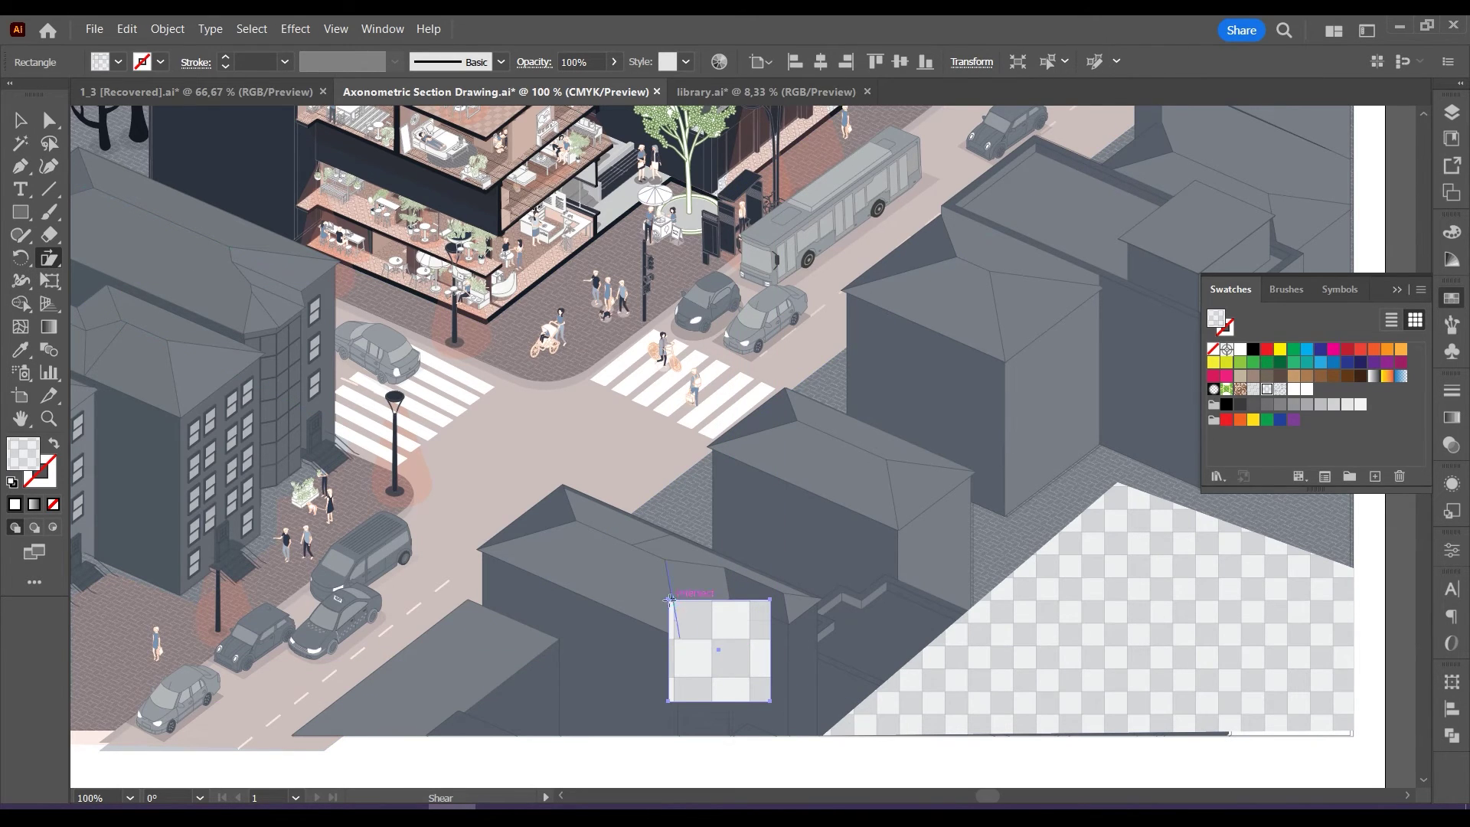
left_click_drag(670, 601, 811, 616)
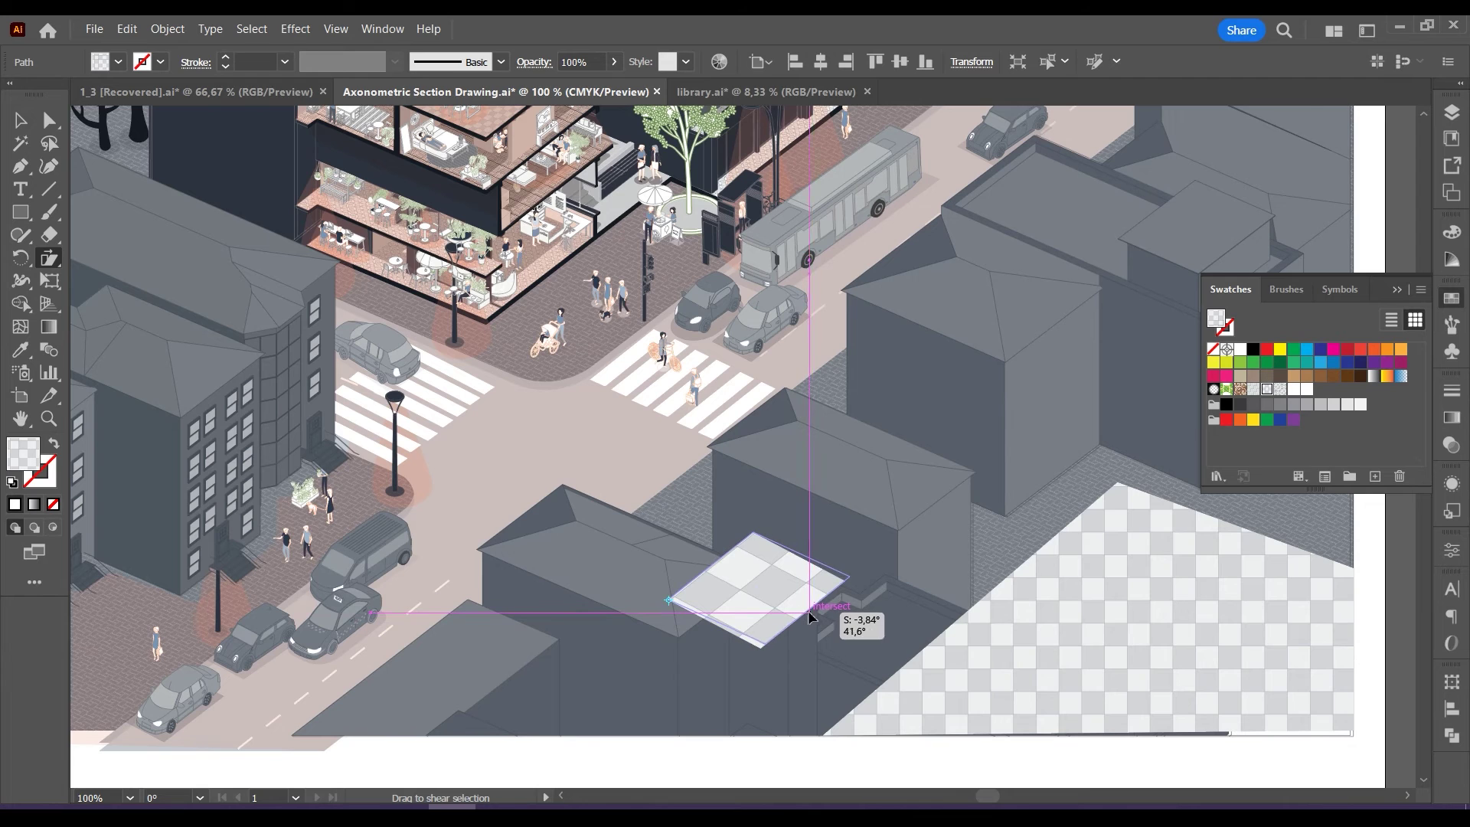
key("v")
Copy the sheared checkered pattern from the sample tile onto the large floor polygon.
left_click(1083, 679)
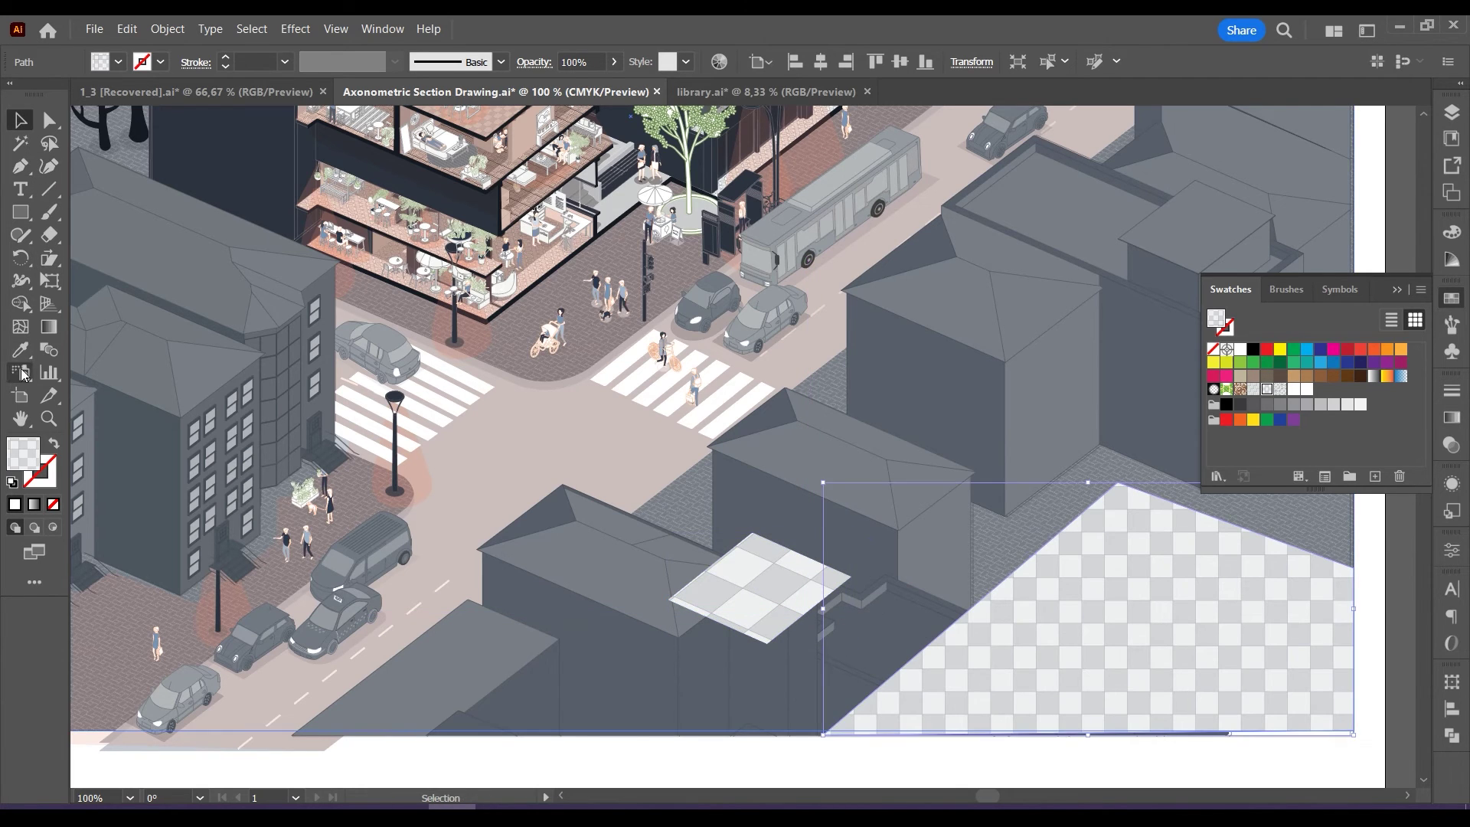
key("i")
left_click(786, 575)
key("v")
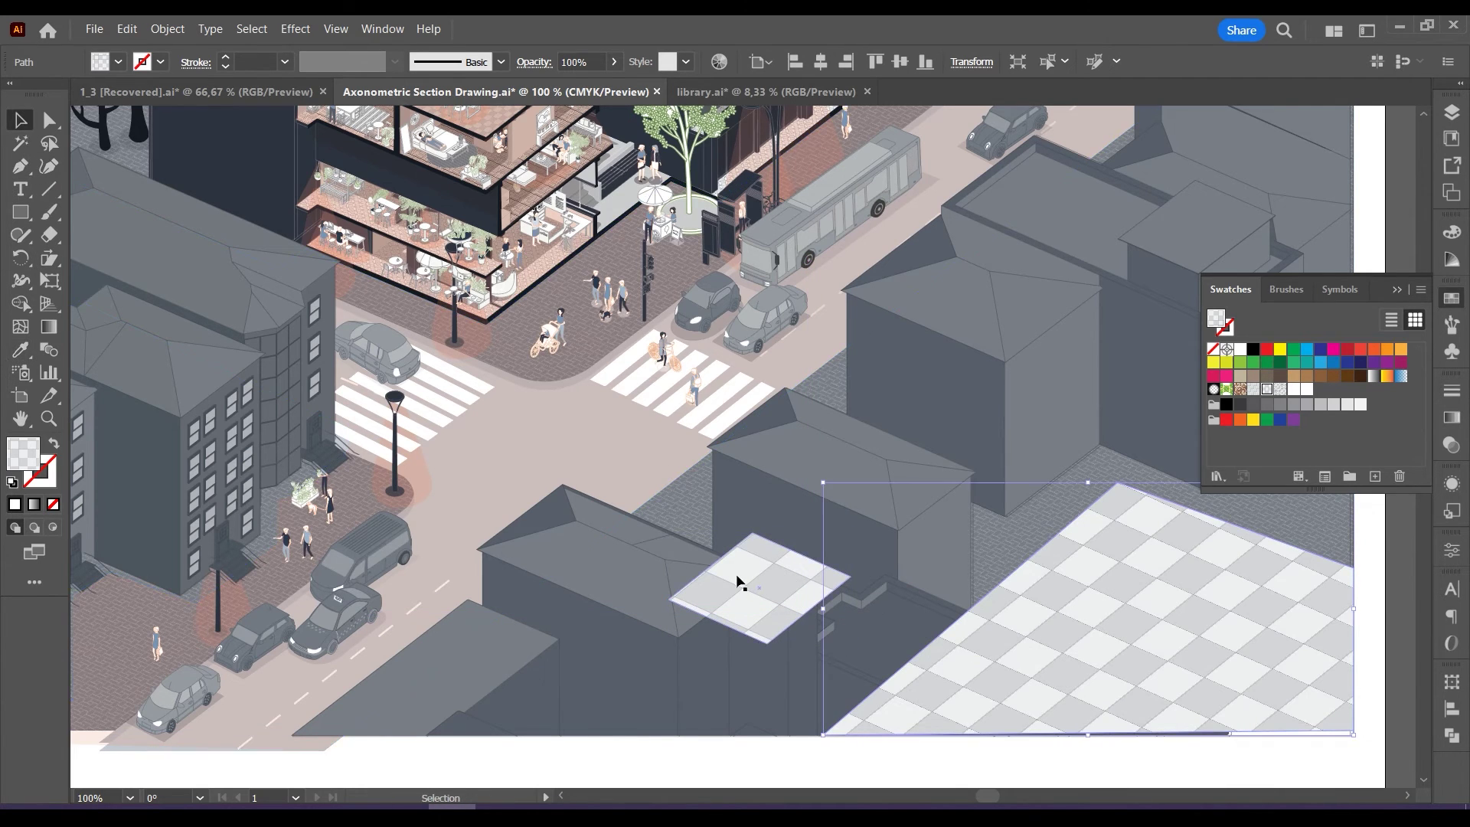
left_click(48, 257)
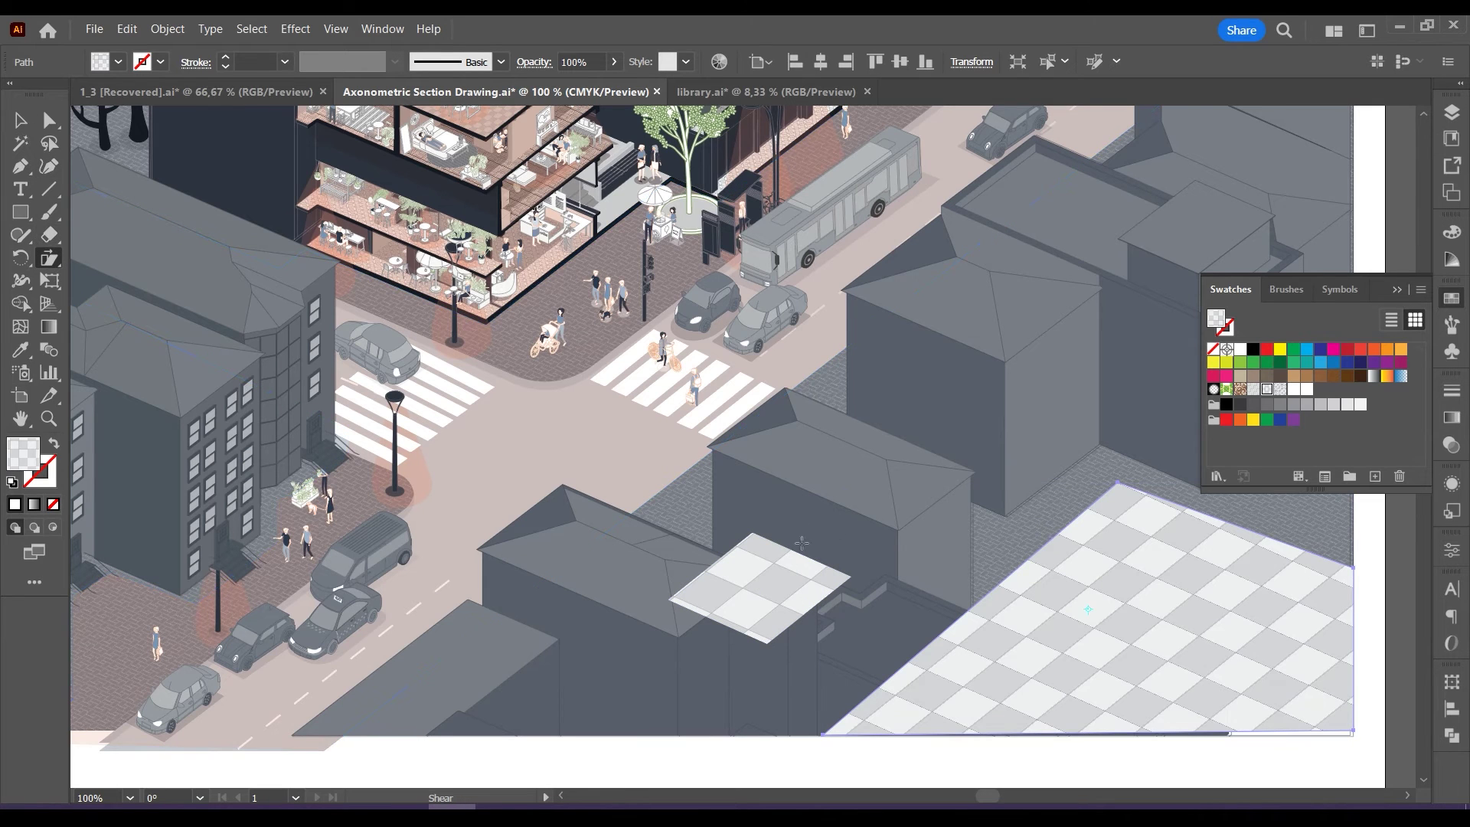
left_click_drag(795, 549, 796, 550)
key("ctrl+z")
Shear the small checkered sample tile slightly further to refine its axonometric angle.
left_click(18, 121)
left_click(766, 582)
left_click(47, 257)
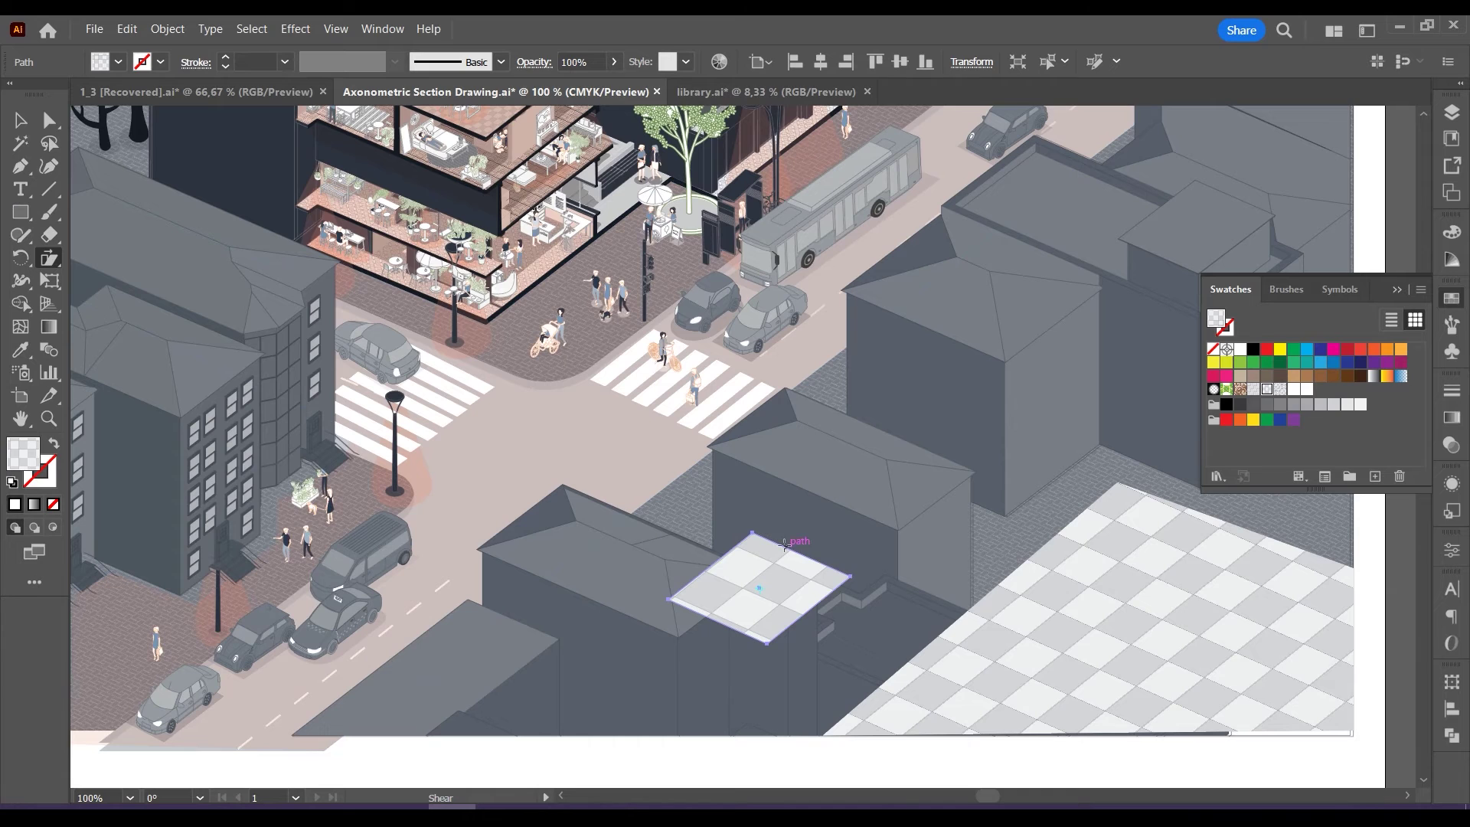
left_click_drag(784, 545, 784, 542)
left_click(20, 121)
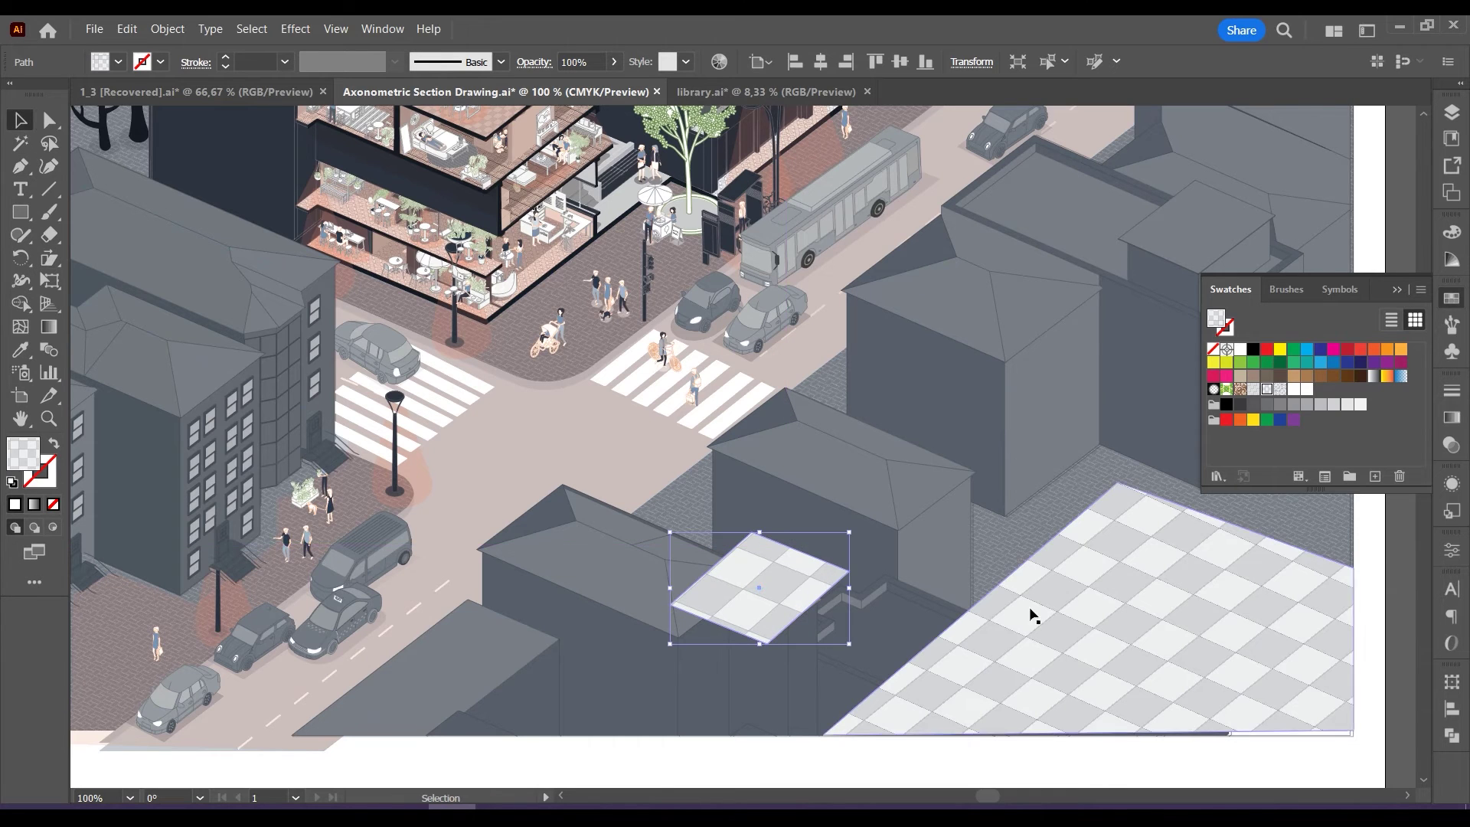
Shift the sample tile slightly up and to the left and copy its refined pattern onto the floor polygon.
left_click(1033, 615)
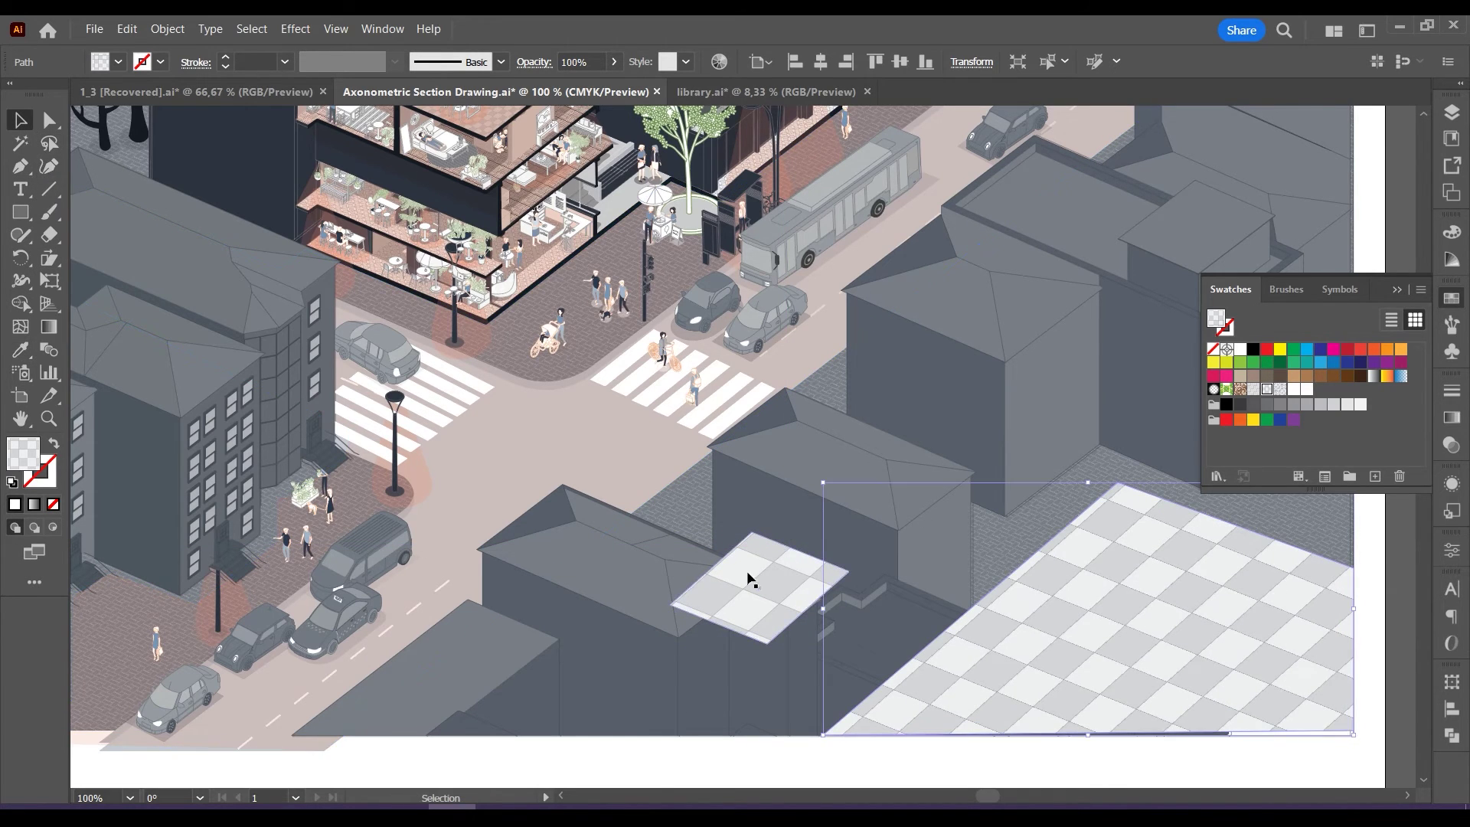
left_click_drag(747, 572, 738, 565)
left_click(1076, 621)
key("i")
left_click(742, 565)
left_click(1397, 290)
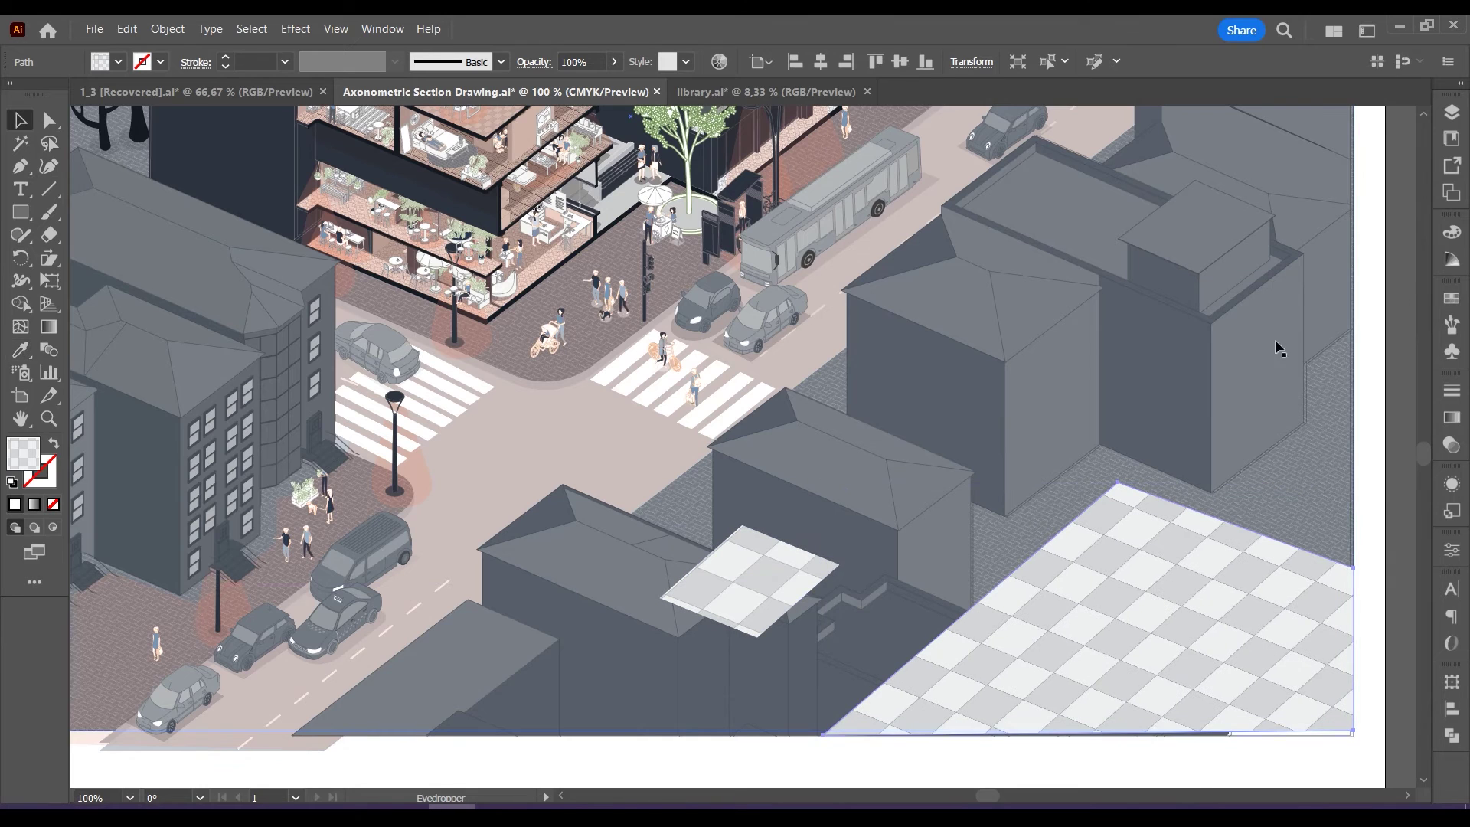
Draw a closed L-shaped wall strip along the two rear edges of the checkered floor.
key("v")
key("ctrl+shift+a")
left_click(1036, 560)
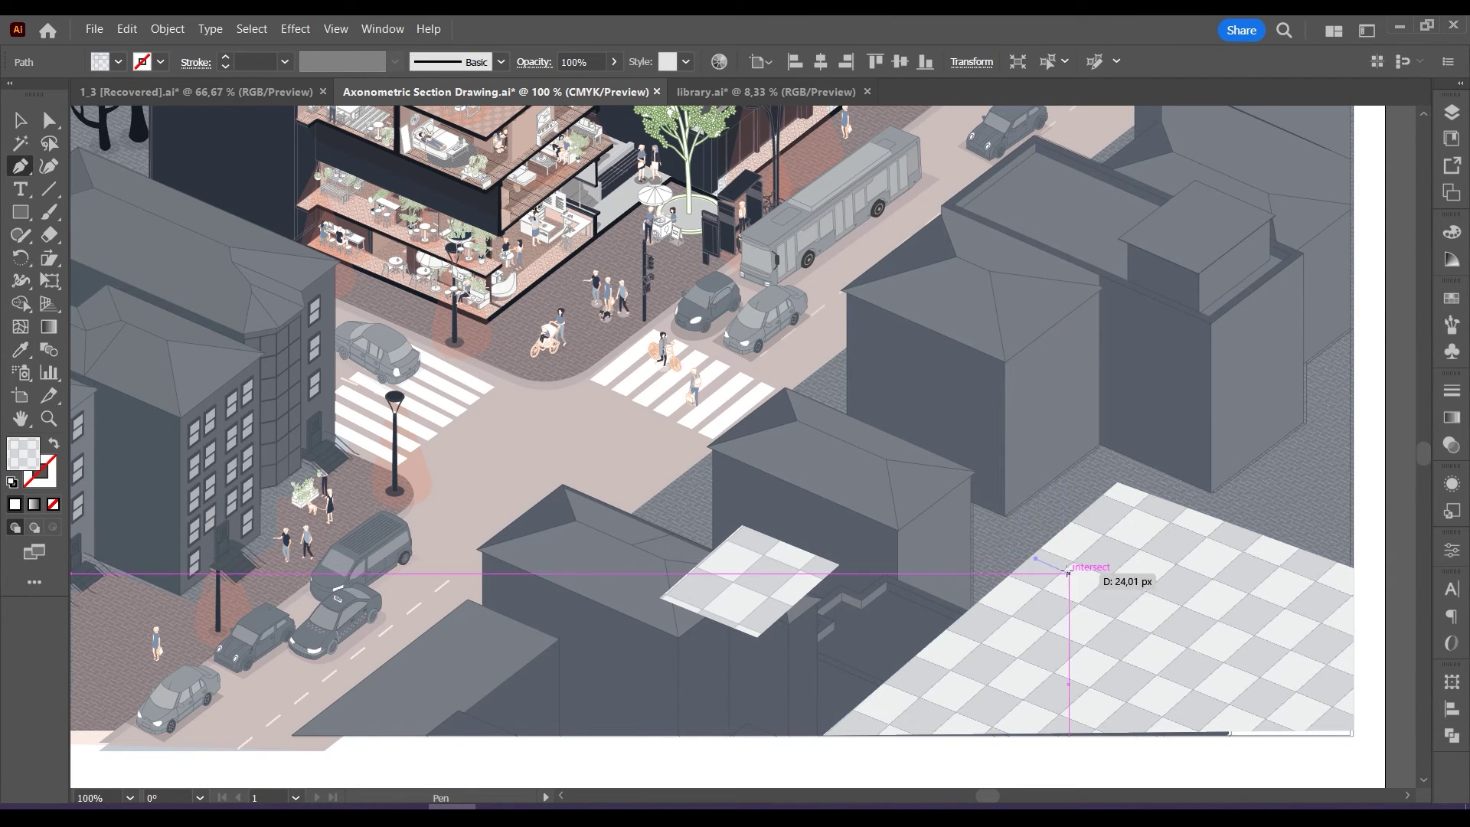
left_click(1070, 573)
left_click(1127, 520)
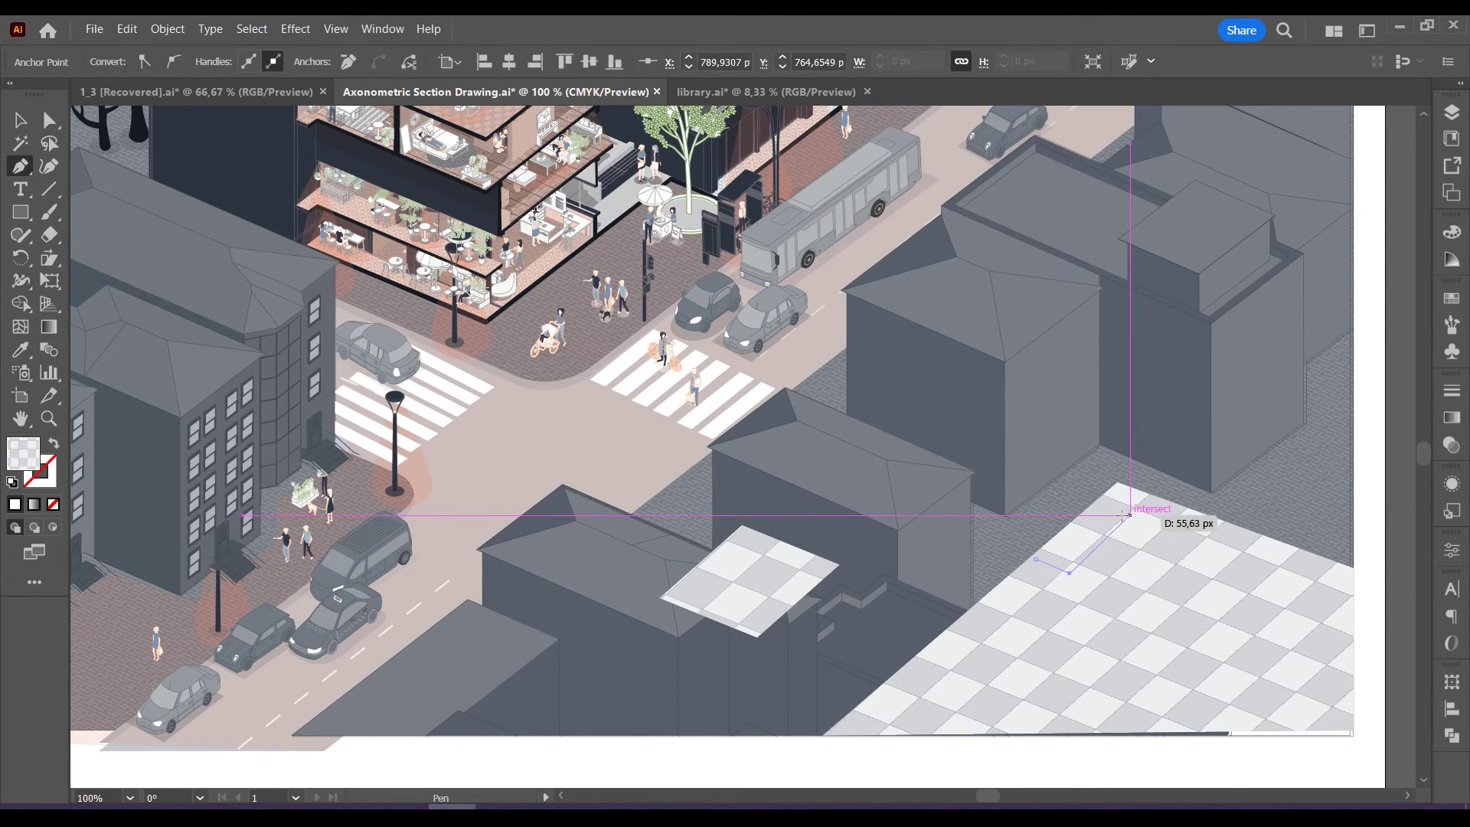
left_click(1354, 610)
left_click(1354, 586)
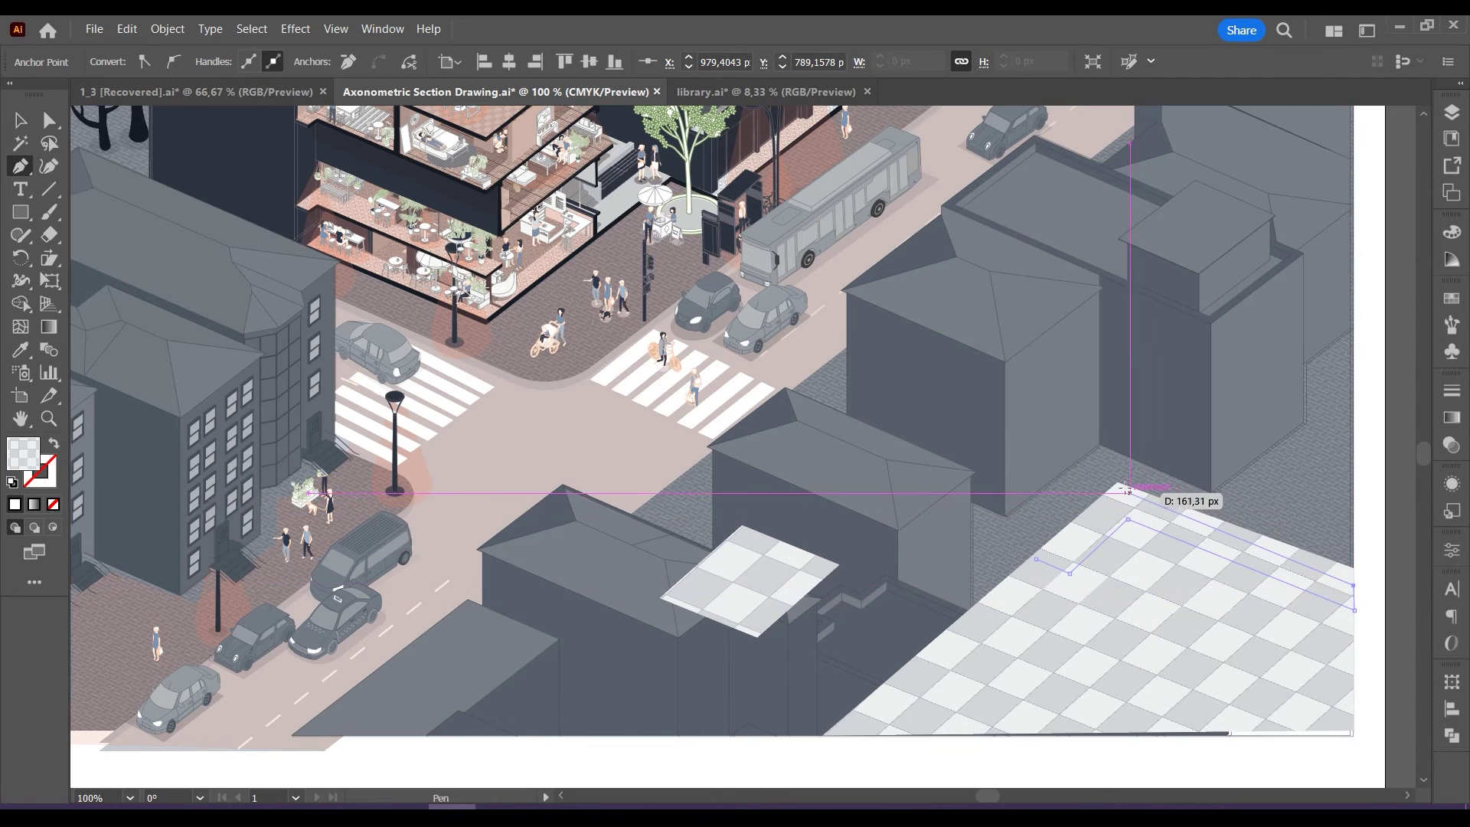
left_click(1121, 488)
left_click(1036, 560)
key("shift+grave")
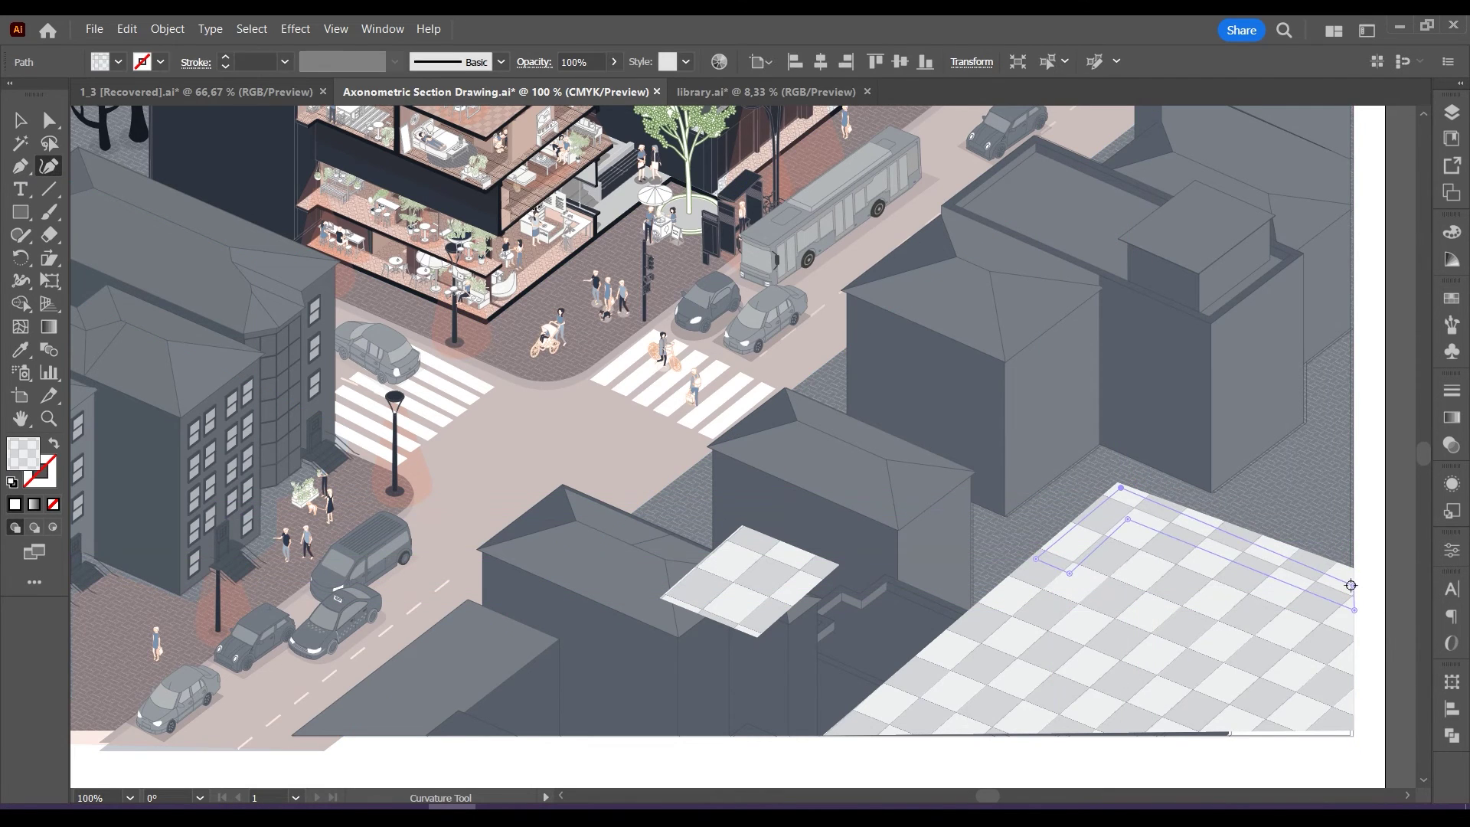
Fill the L-shaped strip with the gray of the neighboring building and duplicate it above as the wall's top.
left_click(11, 123)
left_click(17, 351)
left_click(1007, 337)
left_click(17, 120)
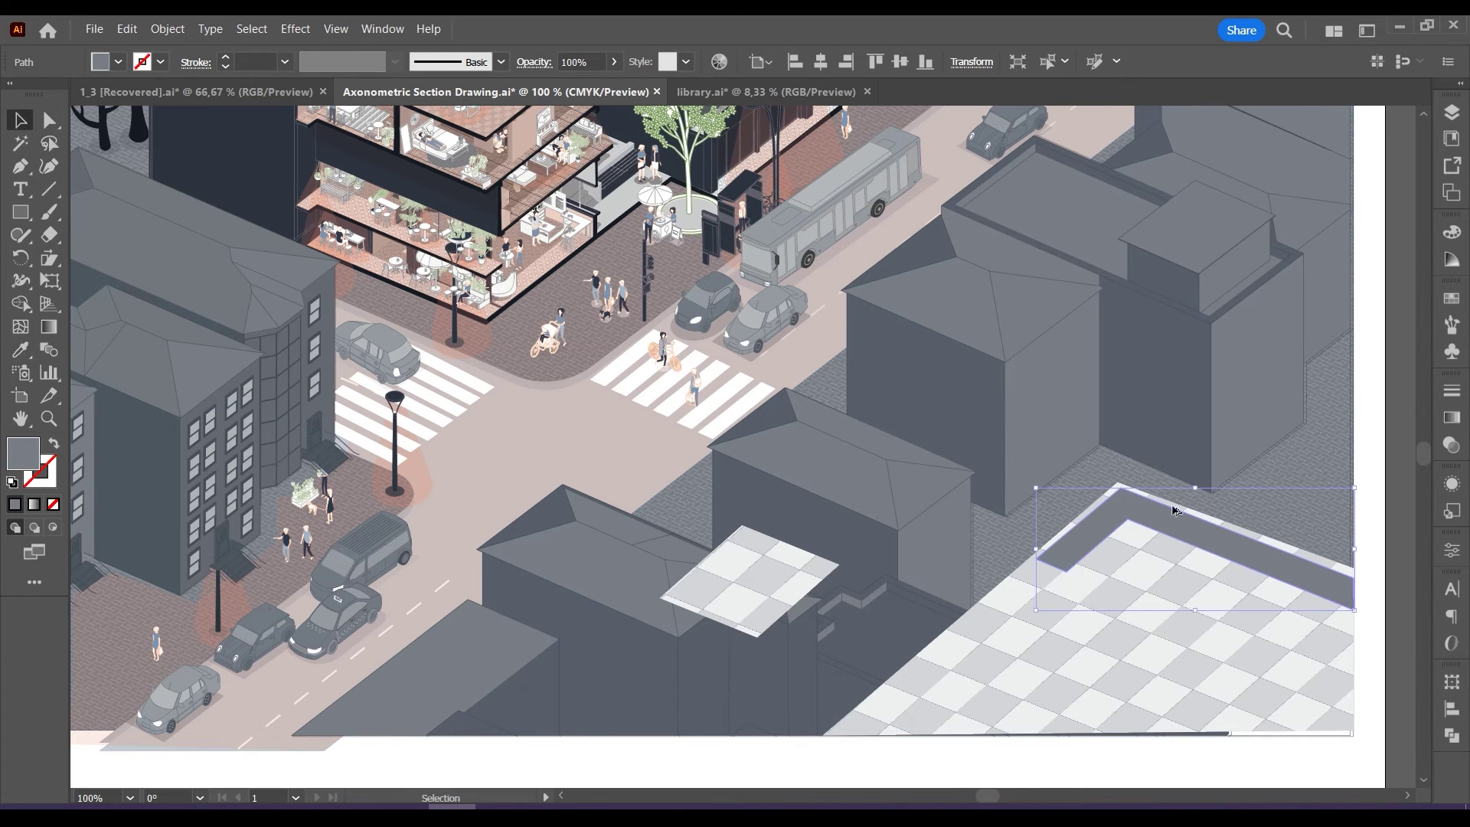
left_click_drag(1171, 505, 1168, 374, "alt")
left_click(1138, 510)
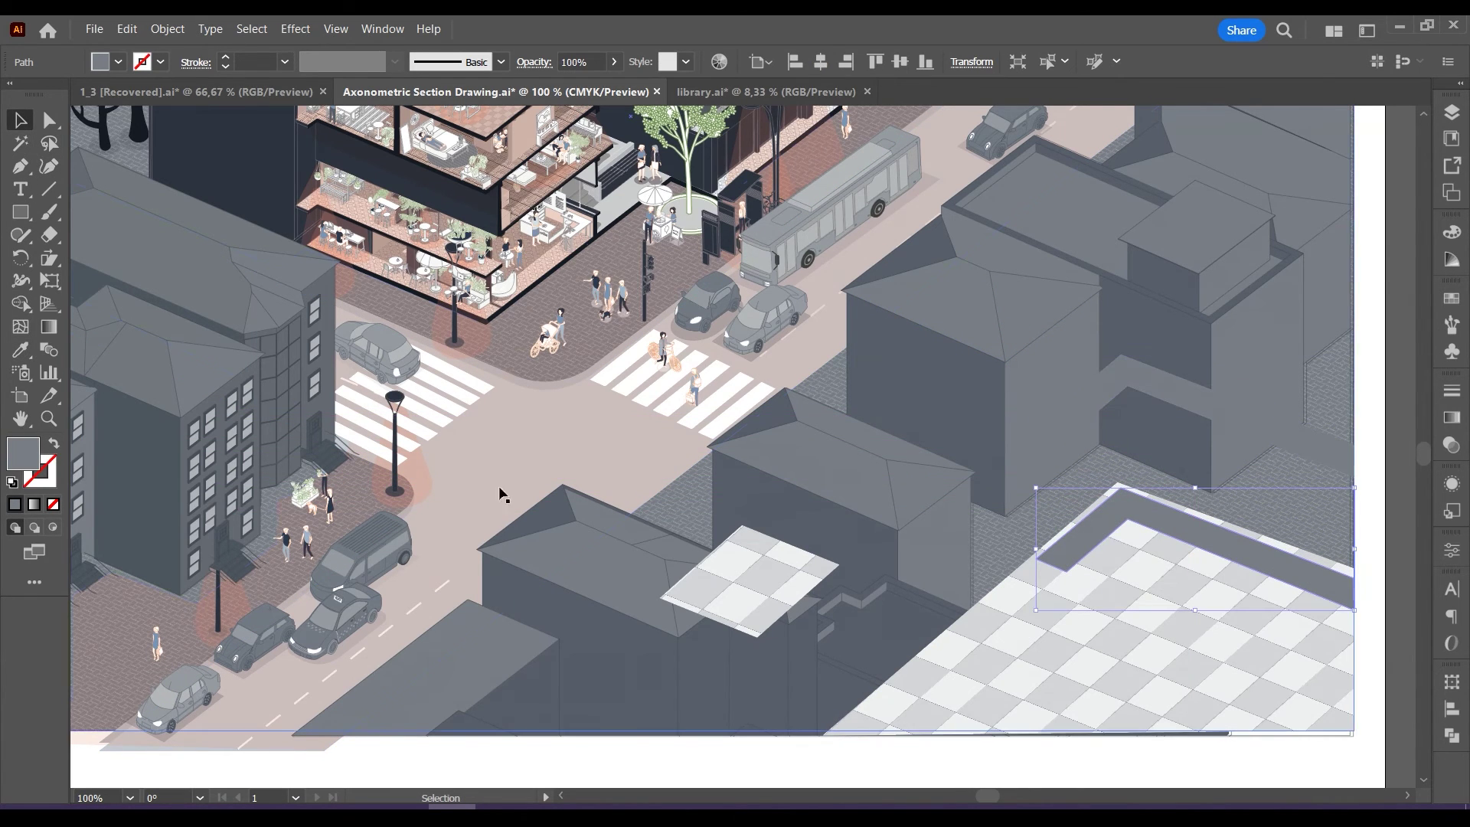
Draw the short inner wall face between the floor and the raised strip, filled with gray 777c84.
key("p")
left_click(1067, 571)
left_click(1067, 438)
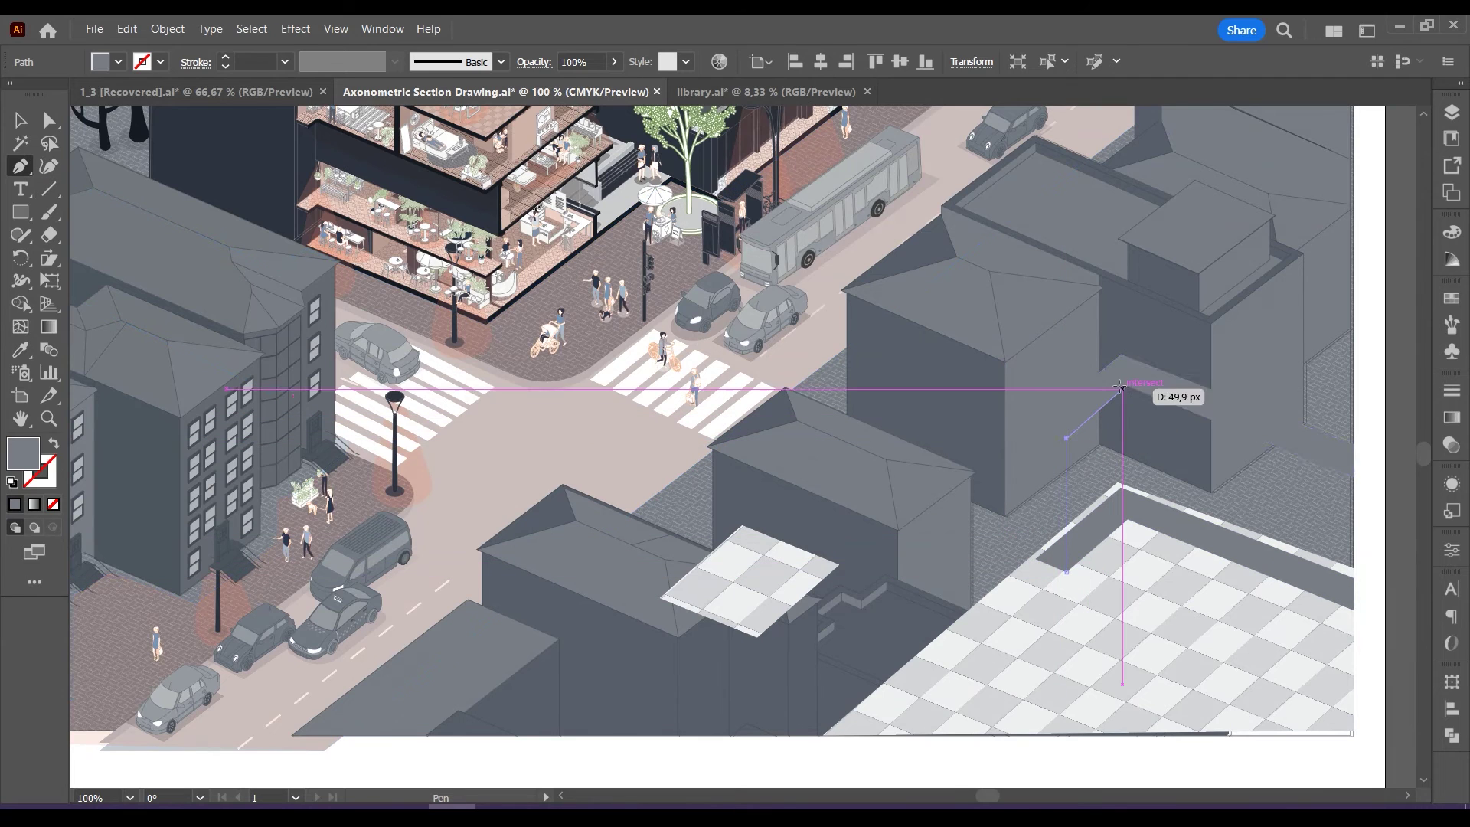
left_click(1121, 388)
left_click(1122, 519)
left_click(1067, 572)
double_click(18, 463)
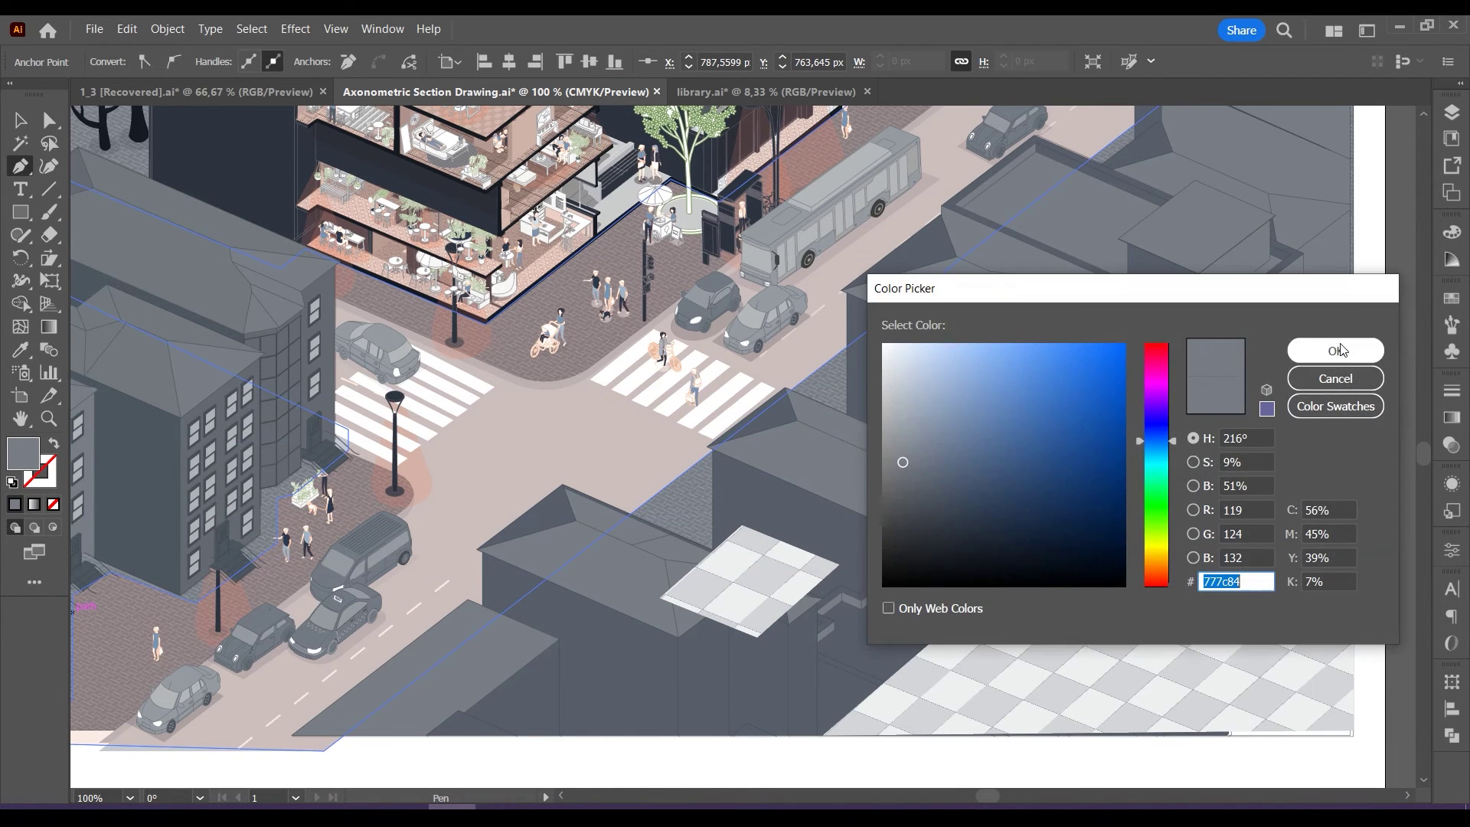
left_click(1338, 350)
Draw the long inner wall face behind the checkered floor and fill it with the neighboring building's darker gray.
left_click(1352, 474)
left_click(1355, 611)
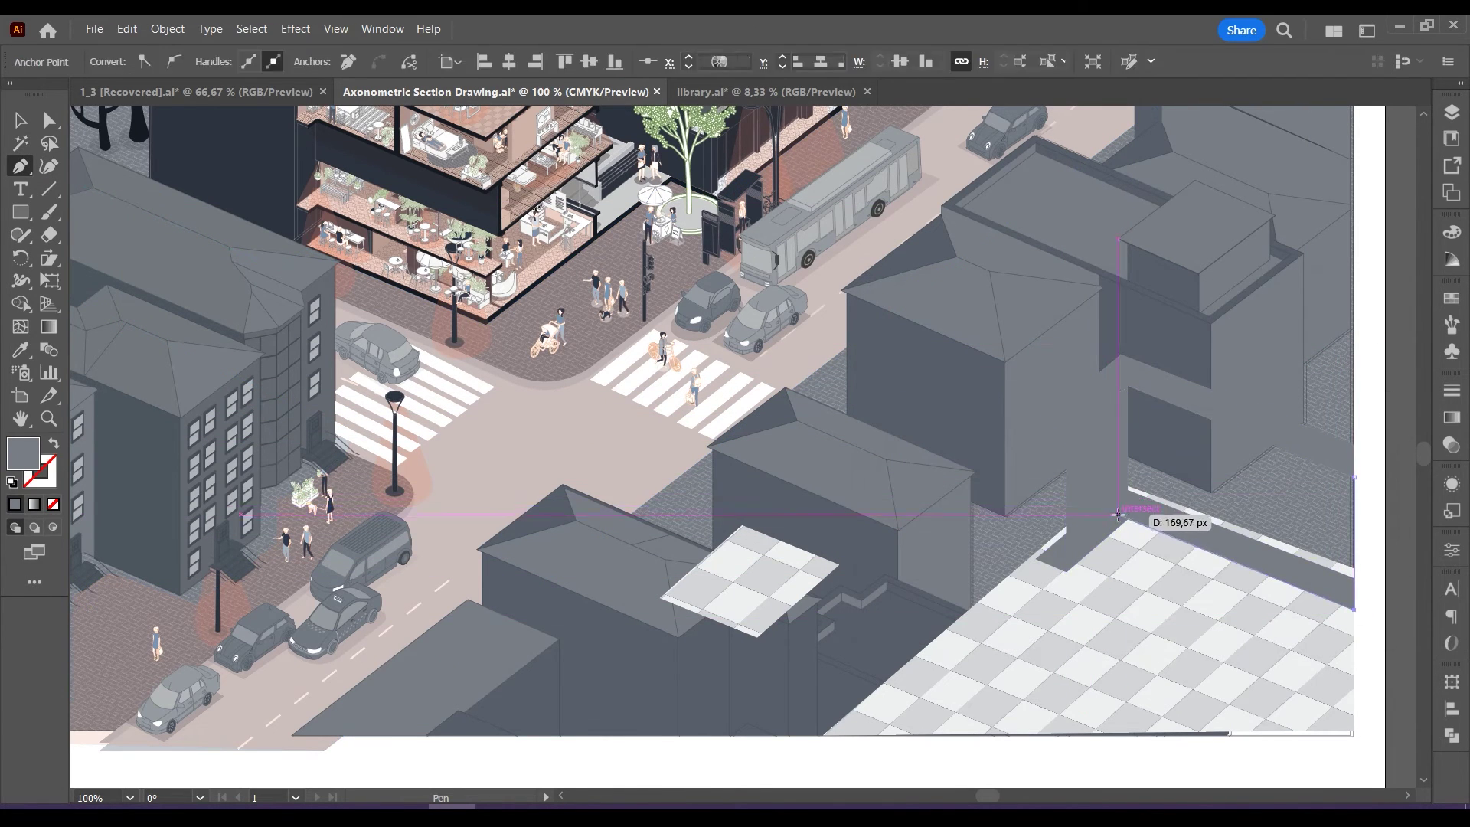
left_click(1128, 519)
left_click(1128, 386)
left_click(24, 360)
left_click(865, 653)
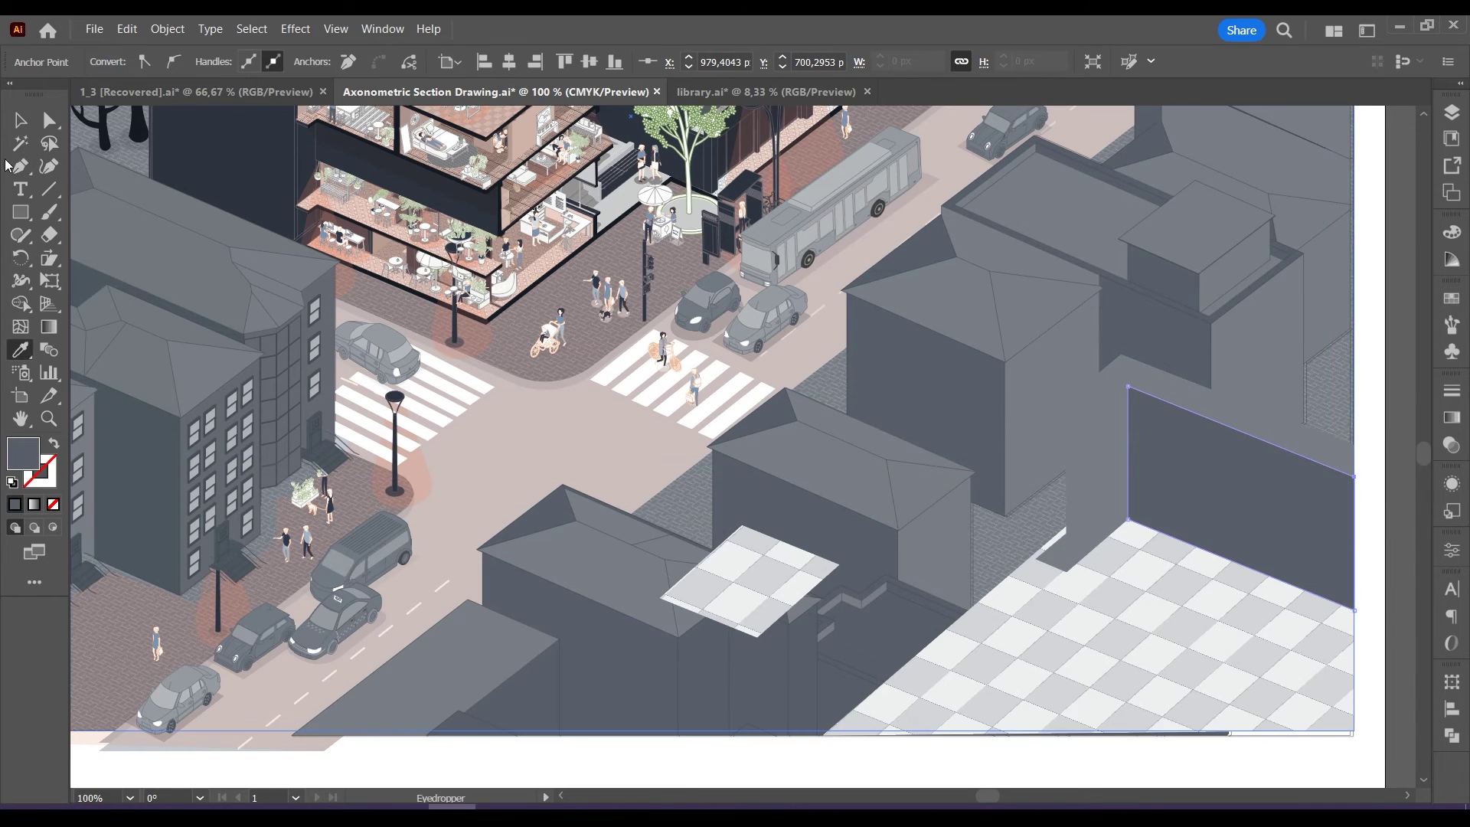
Draw the narrow dark gray end face of the wall between the floor-level strip and its raised copy.
left_click(19, 167)
left_click(1067, 571)
left_click(1066, 438)
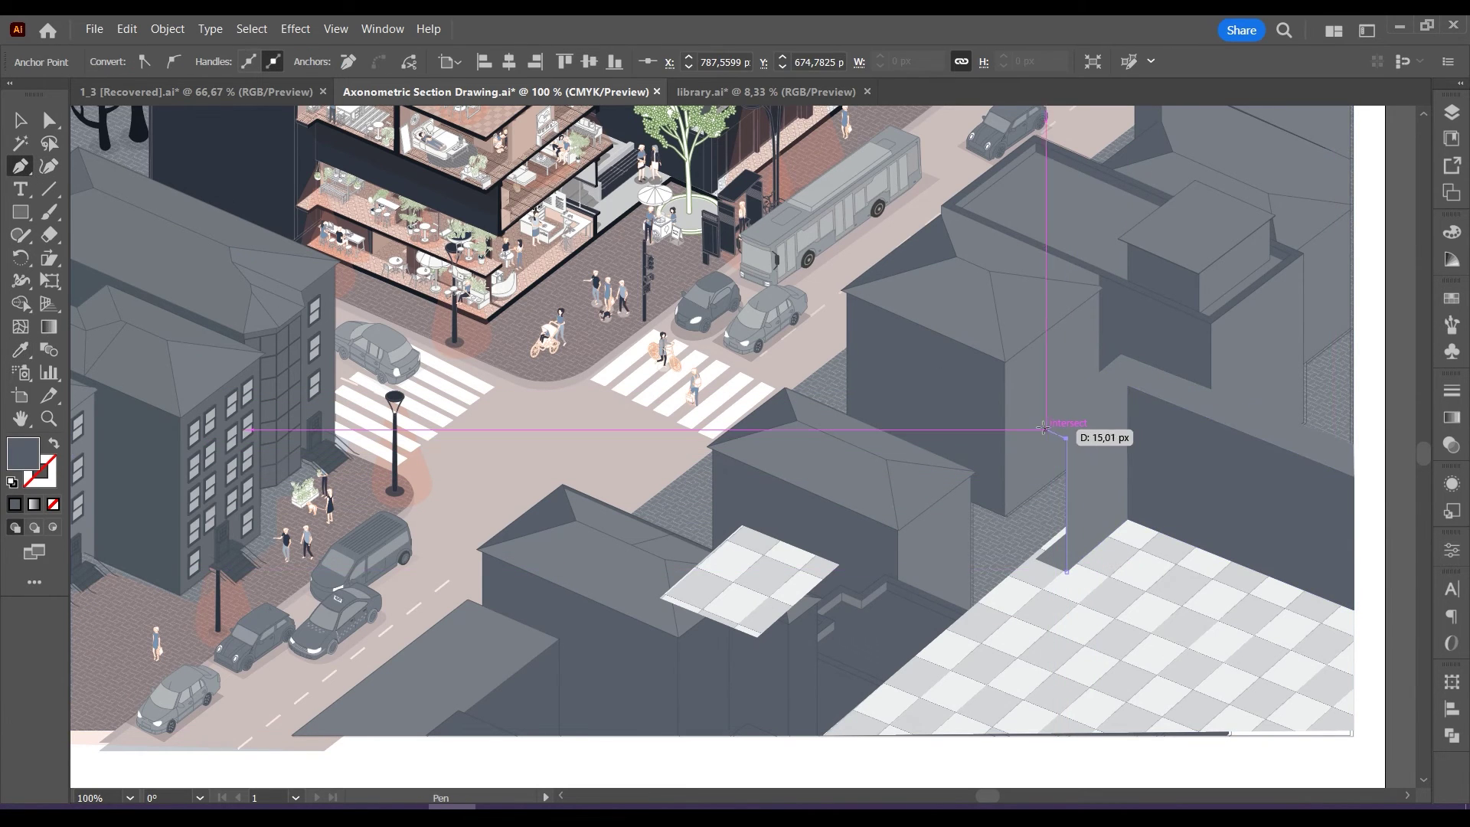
left_click(1036, 426)
left_click(1036, 559, "shift")
left_click(1067, 571)
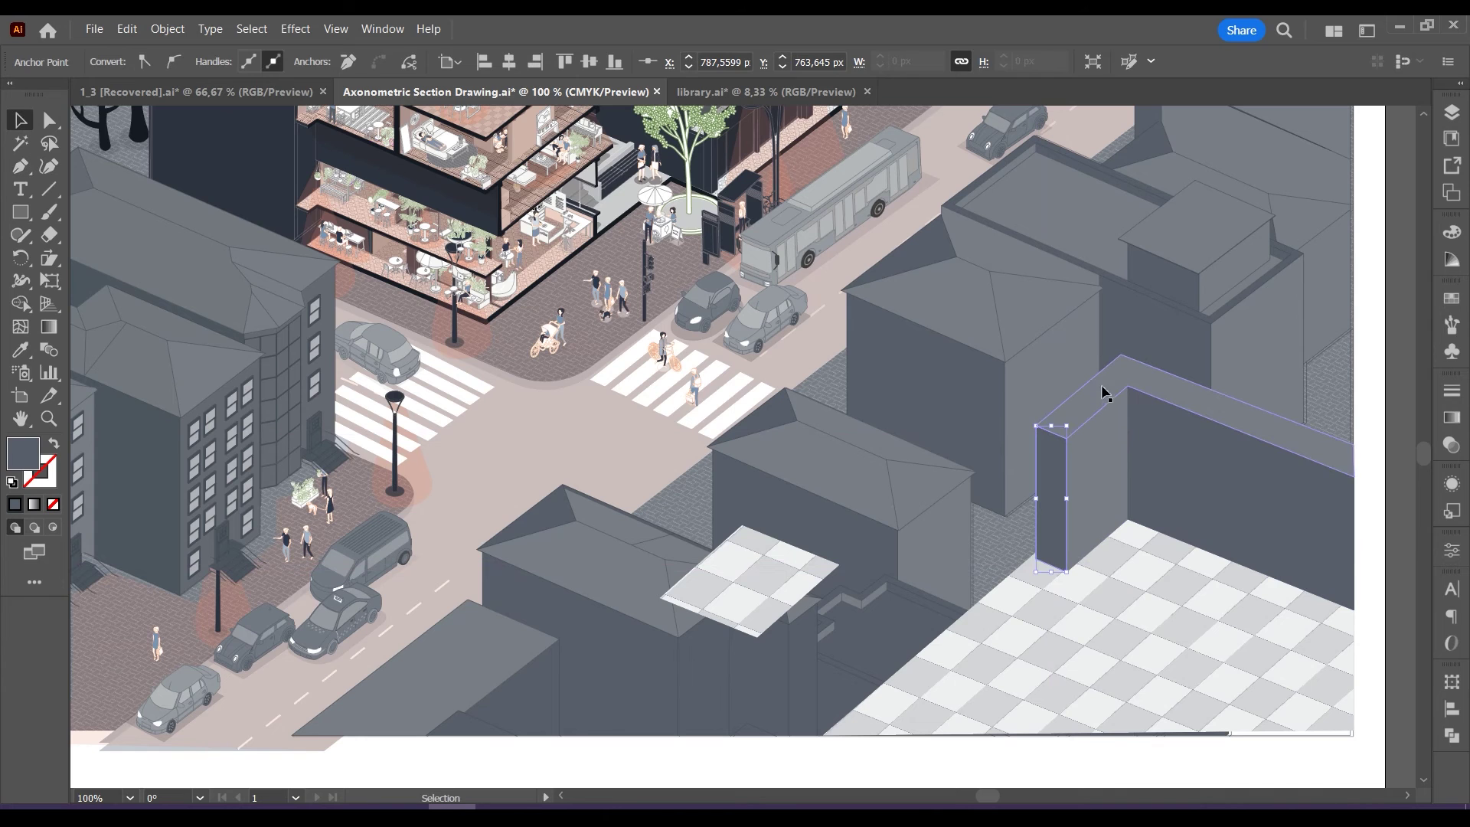
Match the wall's top strip to the gray of the roof on the house across the street.
left_click(1102, 393)
left_click(20, 352)
left_click(210, 360)
left_click(199, 369)
left_click(188, 379)
left_click(186, 394)
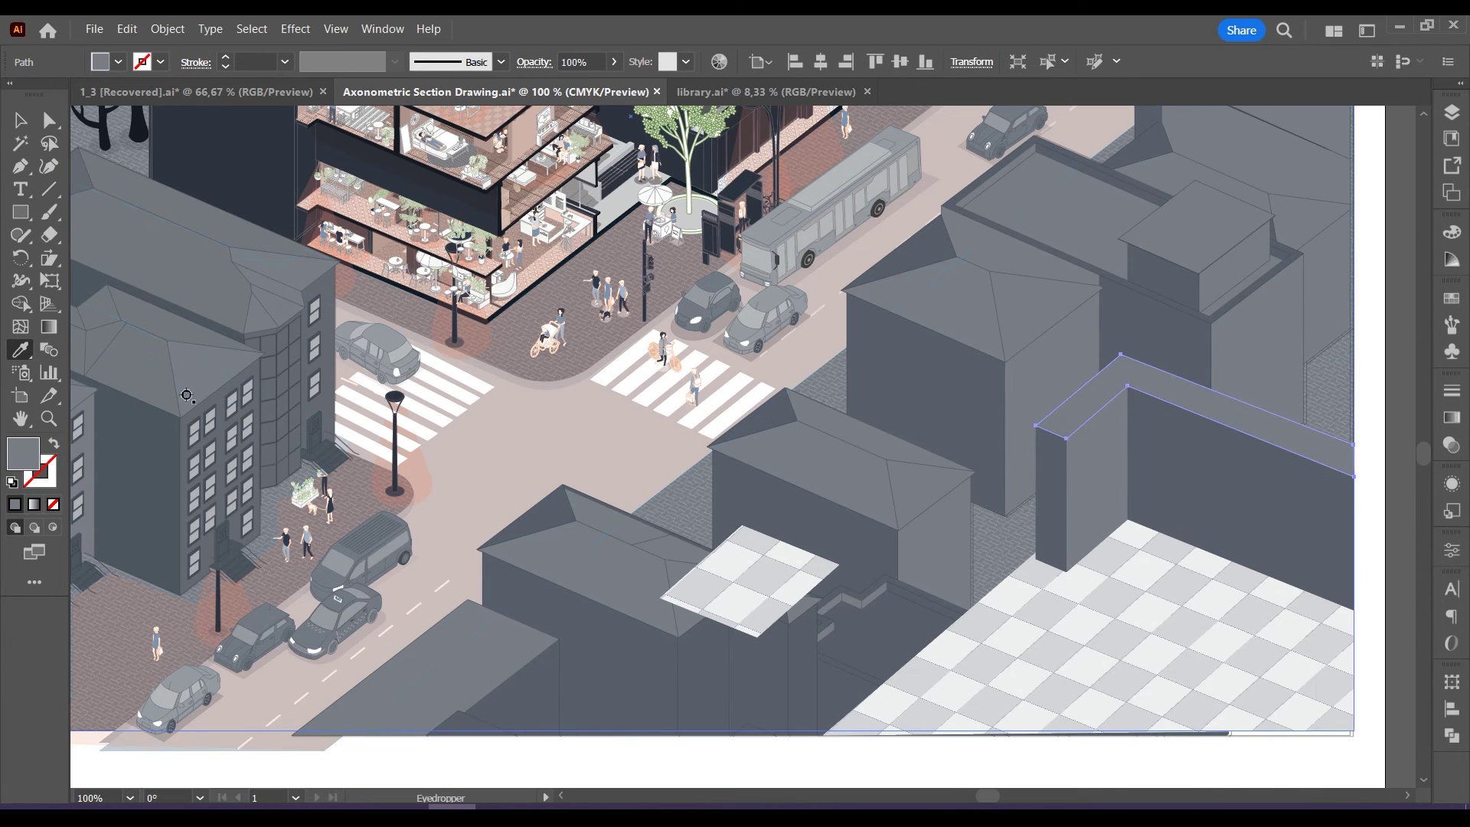
left_click(21, 120)
Adjust the fill of the wall's top strip to a slightly different gray from the inner wall face.
left_click(1375, 394)
left_click(1149, 383)
double_click(18, 448)
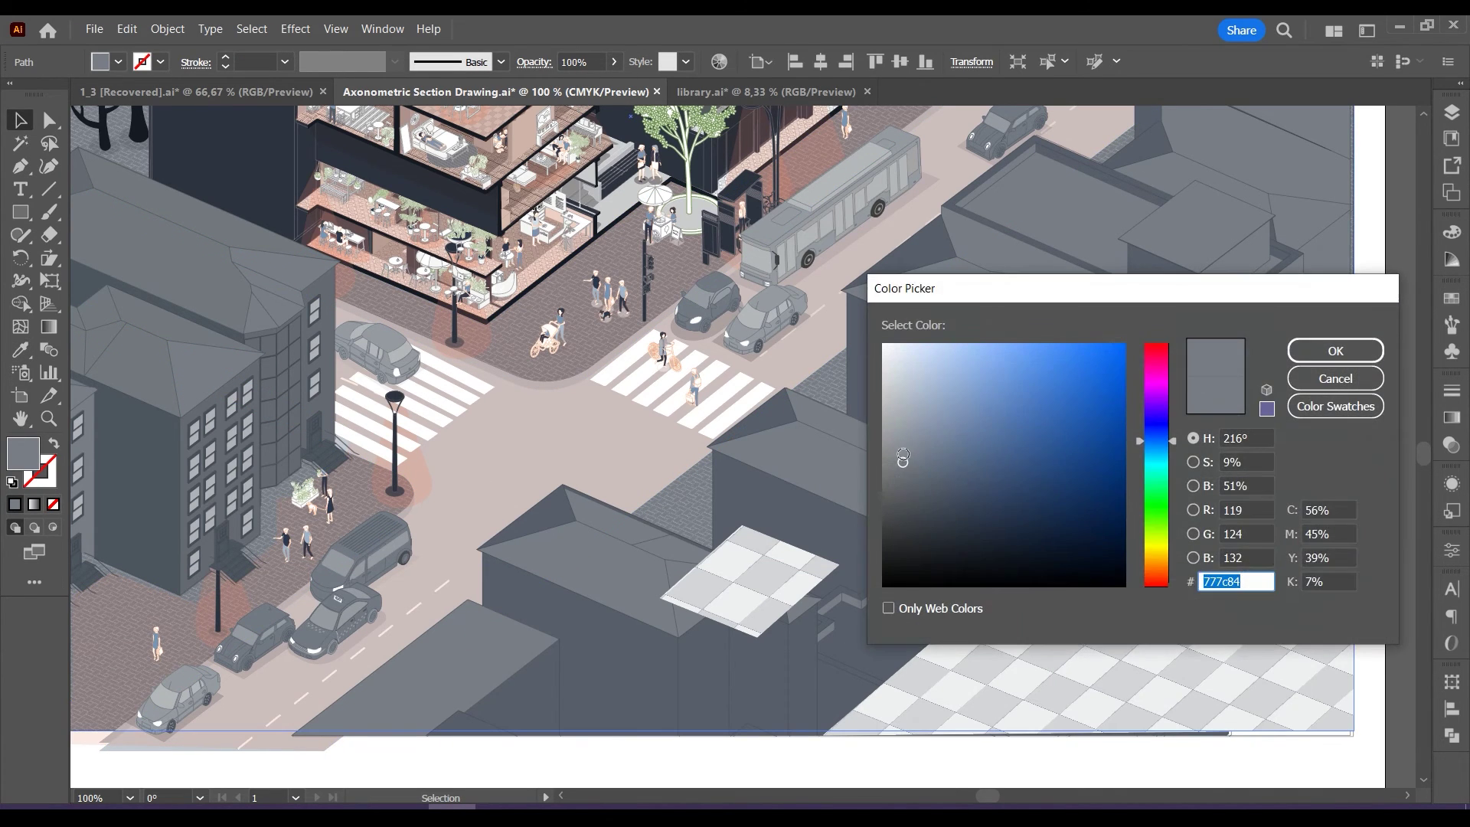
left_click(1336, 351)
left_click(1388, 362)
left_click(1179, 404)
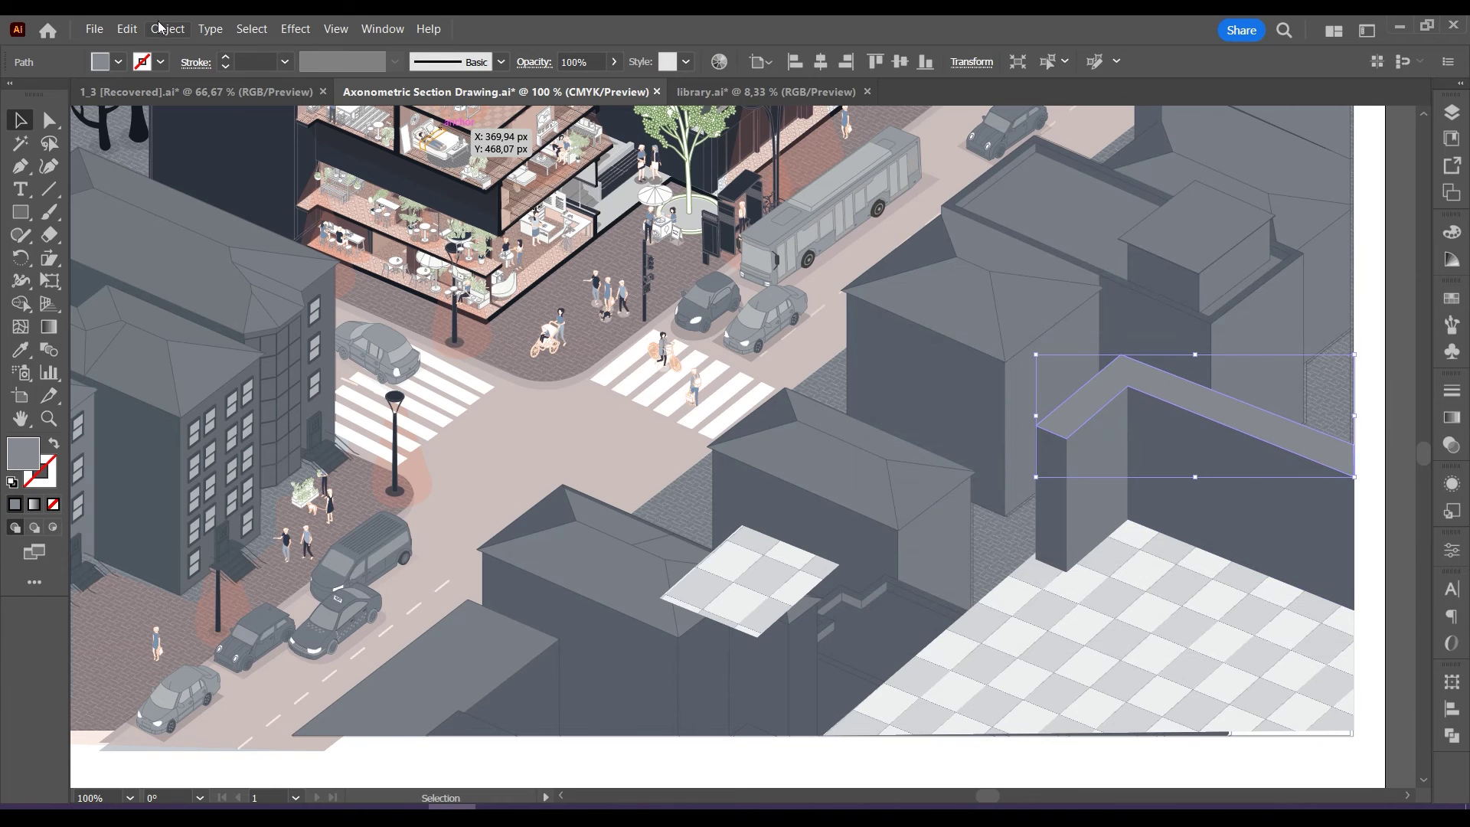
Offset the outline of the wall's top strip by 4 px with miter joins and a miter limit of 4.
left_click(167, 29)
mouse_move(229, 442)
left_click(489, 457)
type("4")
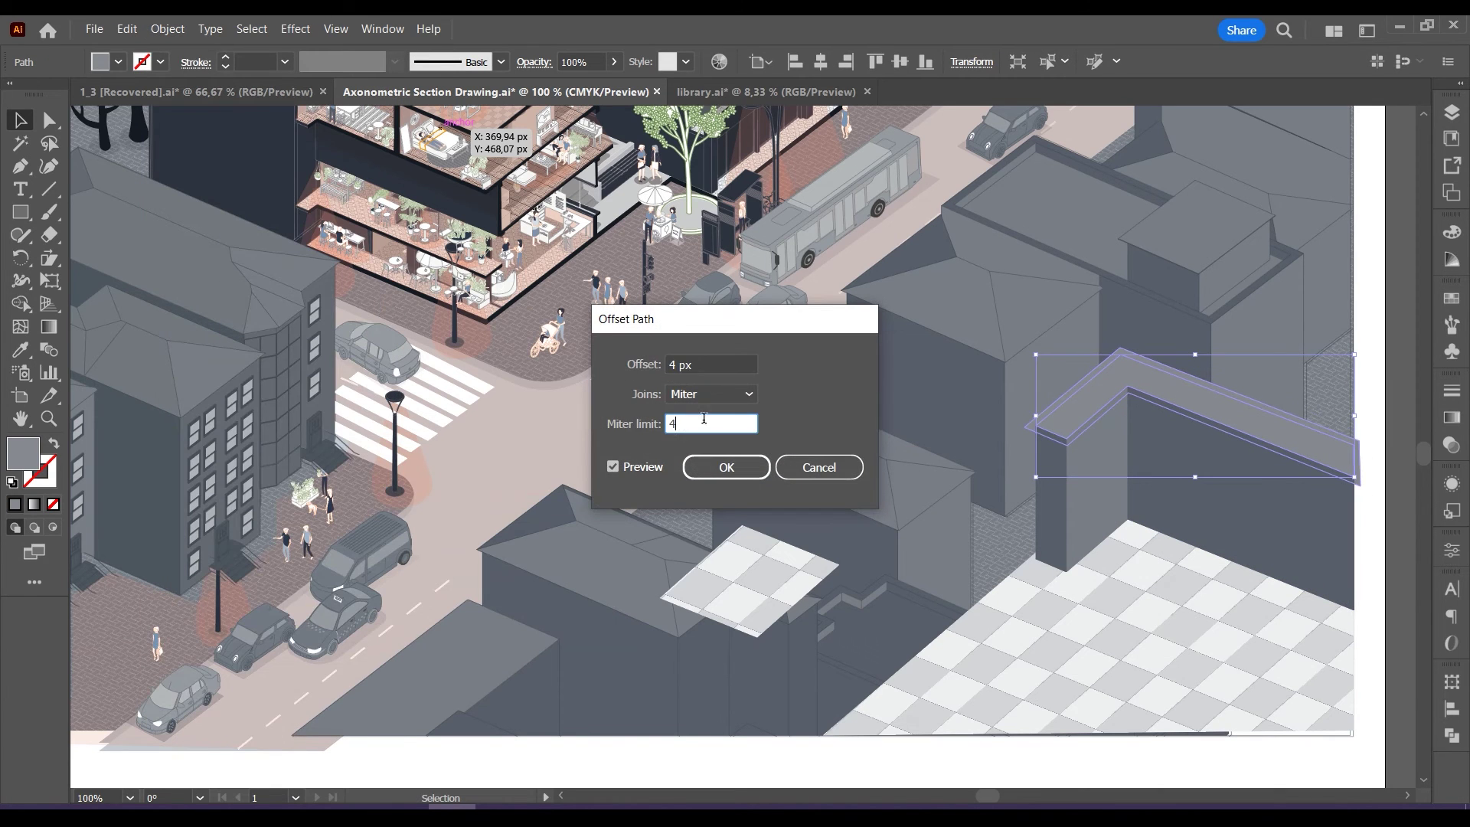
key("Return")
key("i")
key("v")
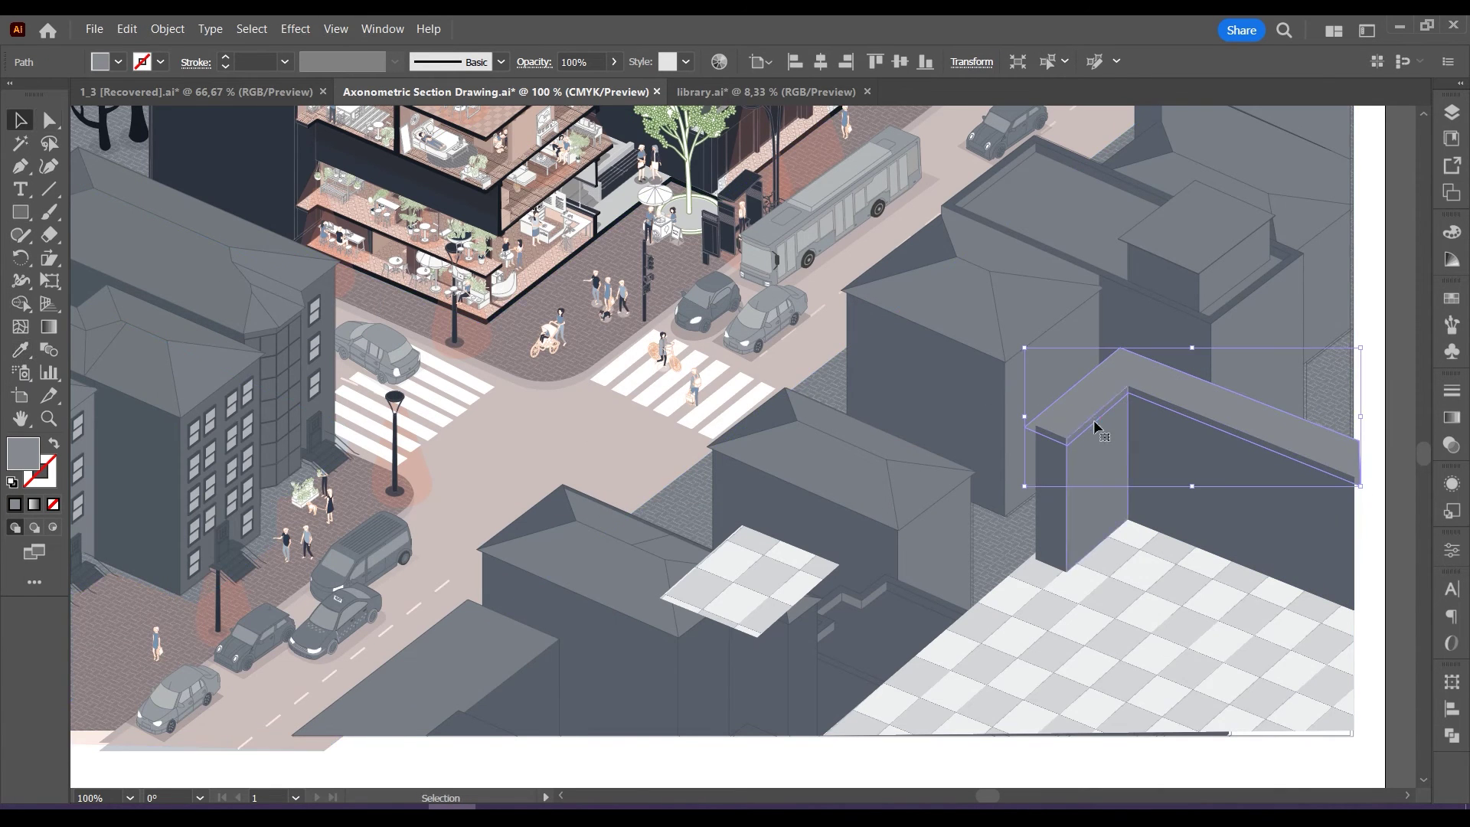
Place a copy of the offset top strip slightly above the original and adjust its stacking order.
mouse_move(1068, 426)
left_mouse_down()
mouse_move(1072, 403)
mouse_move(1065, 419)
left_mouse_up()
right_click(1039, 416)
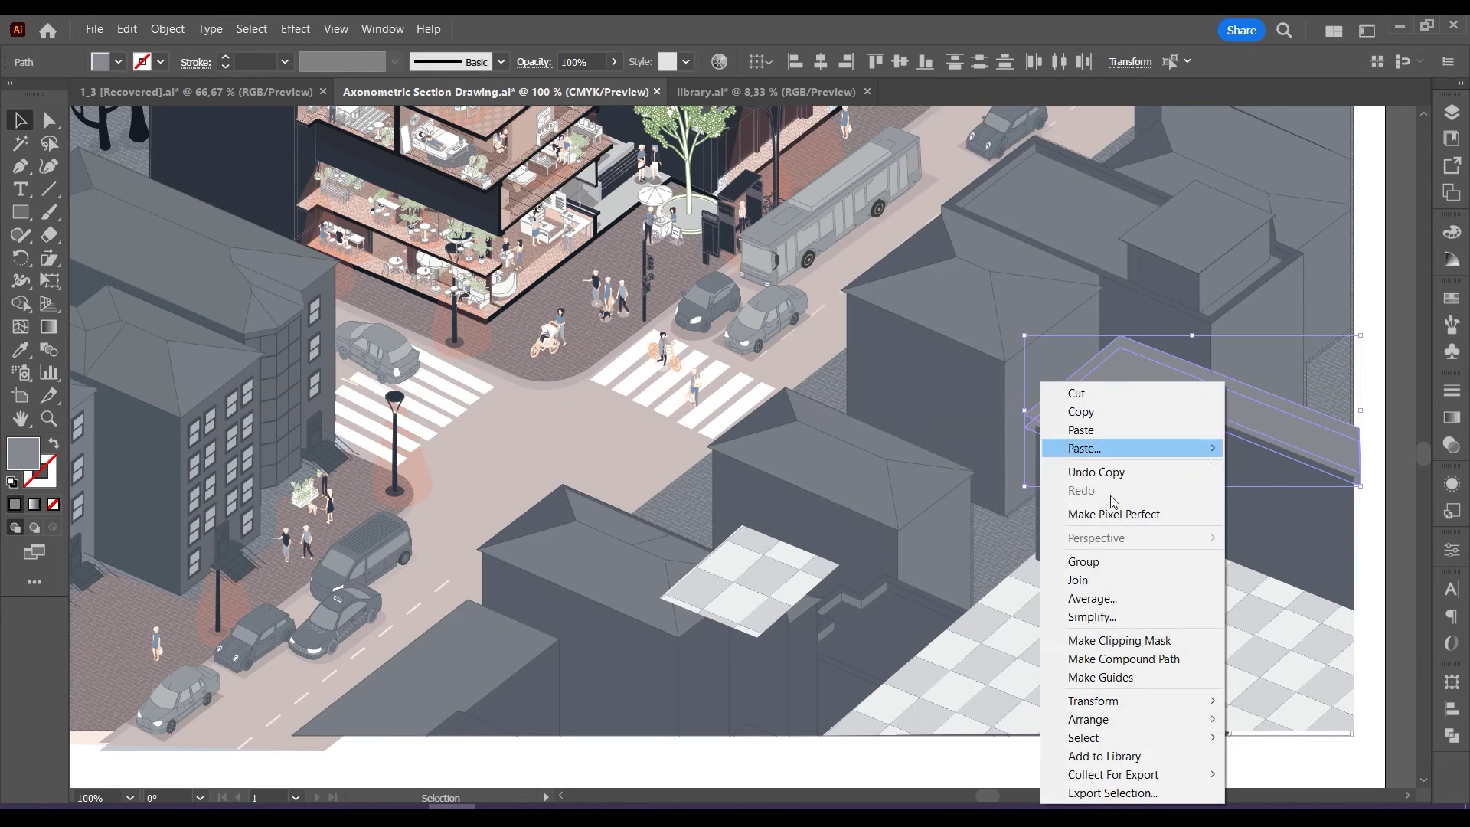
mouse_move(1087, 719)
left_click(1287, 718)
left_click(1406, 389)
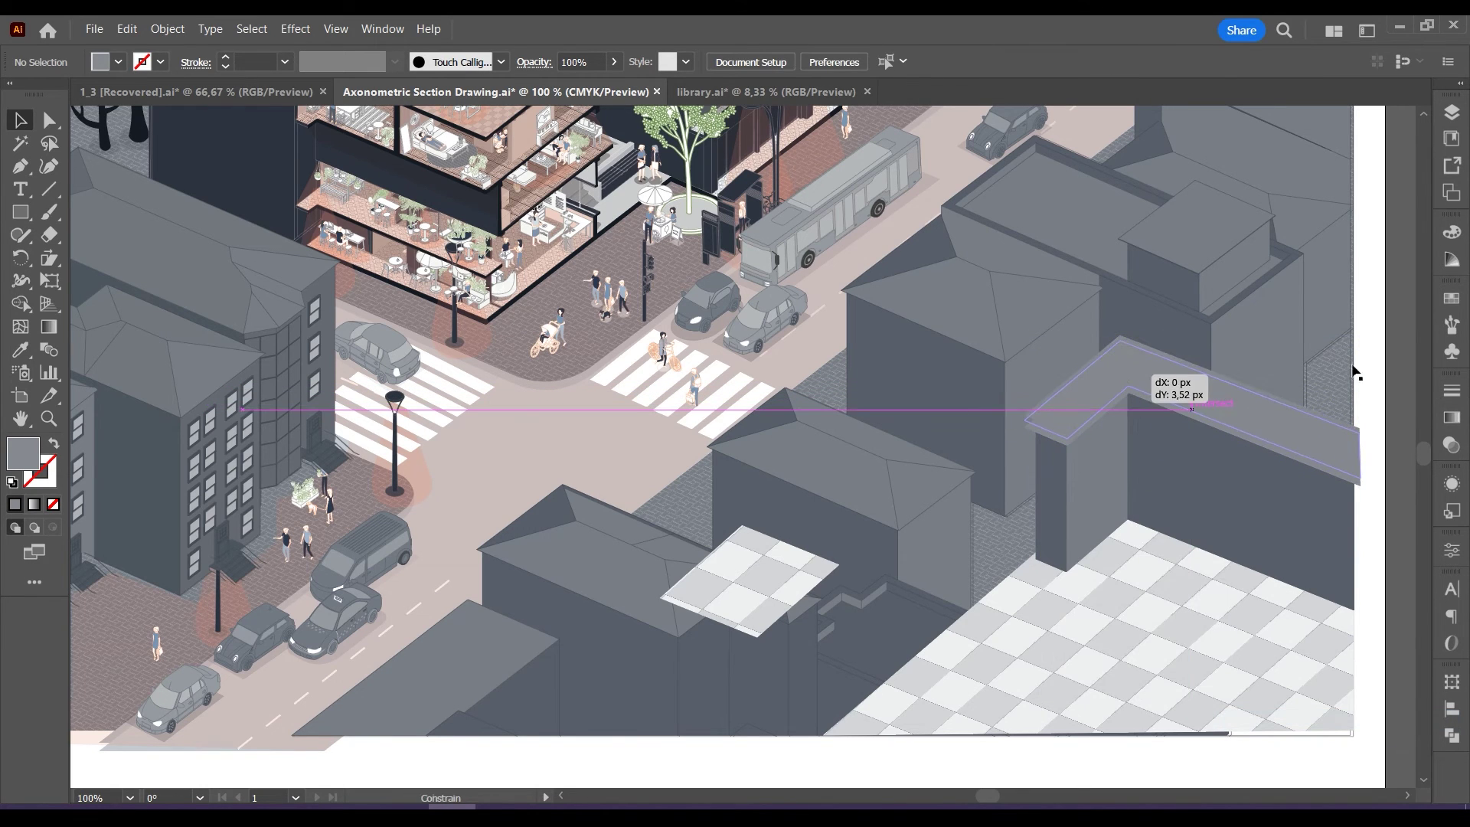
Draw the narrow edge faces of the wall cap along the short and long inner walls.
left_click(1064, 443)
left_click(1126, 386)
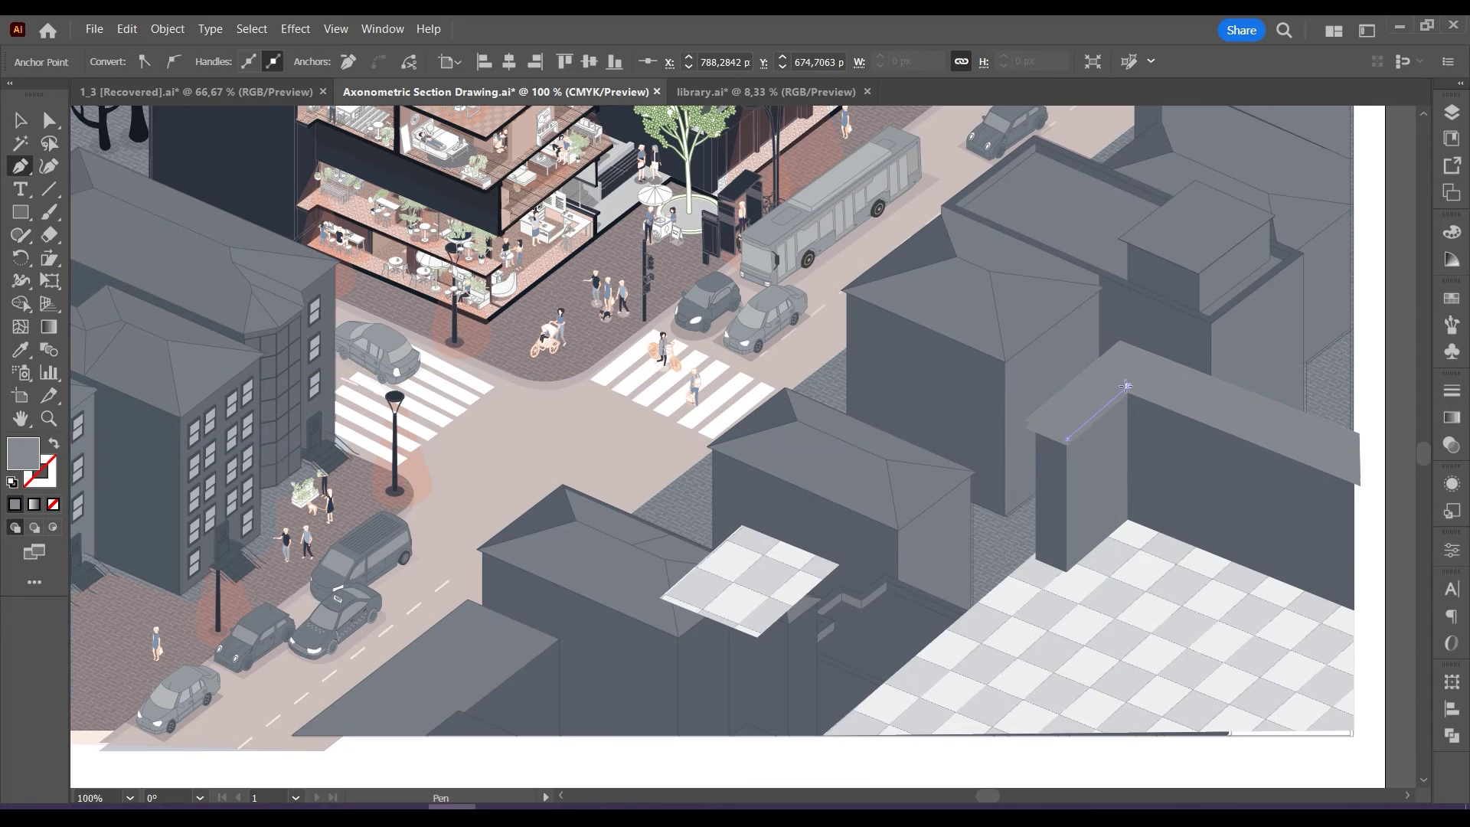
key("p")
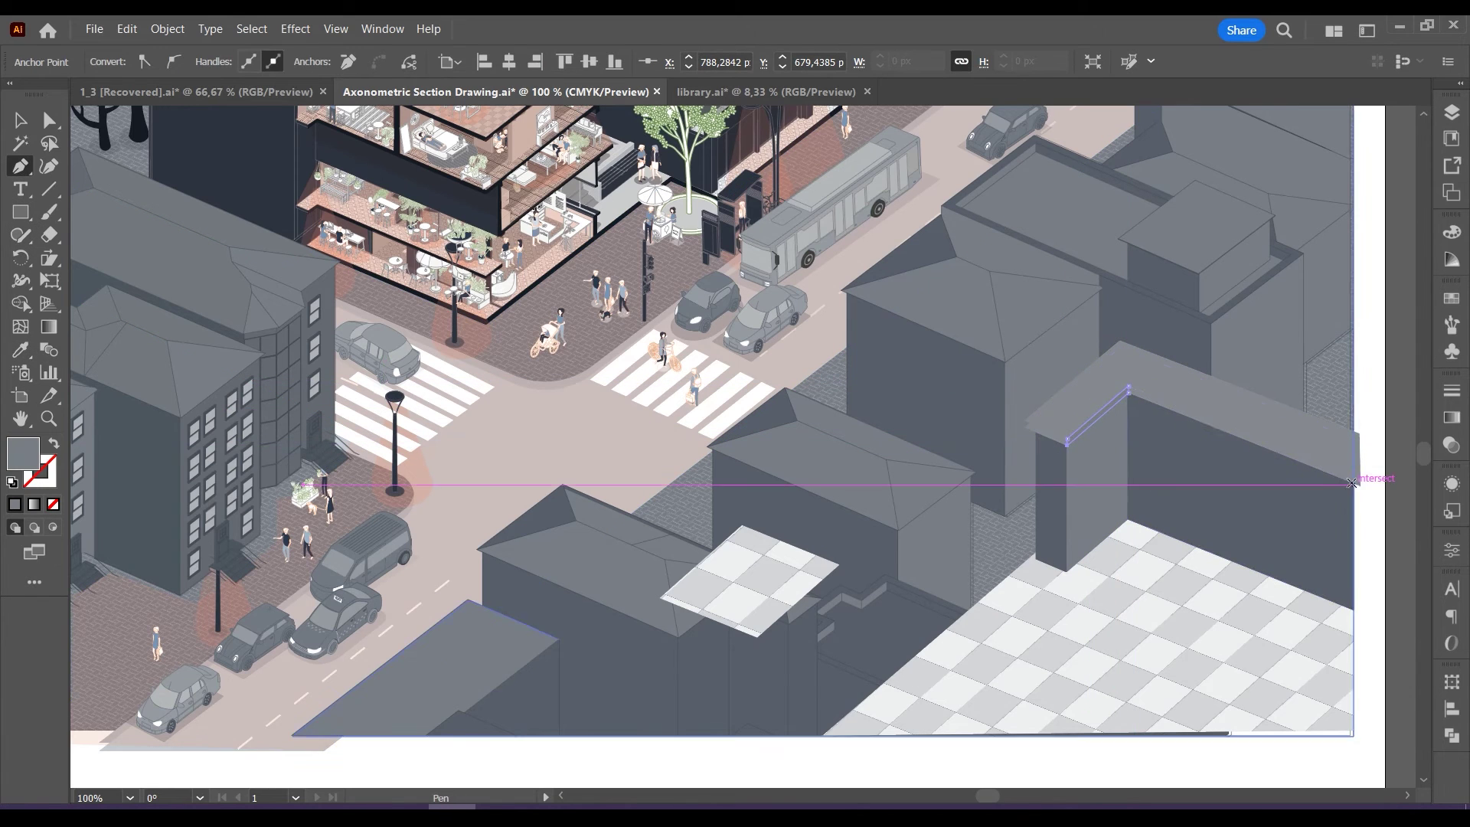
left_click(1128, 392)
left_click(1353, 484)
left_click(20, 121)
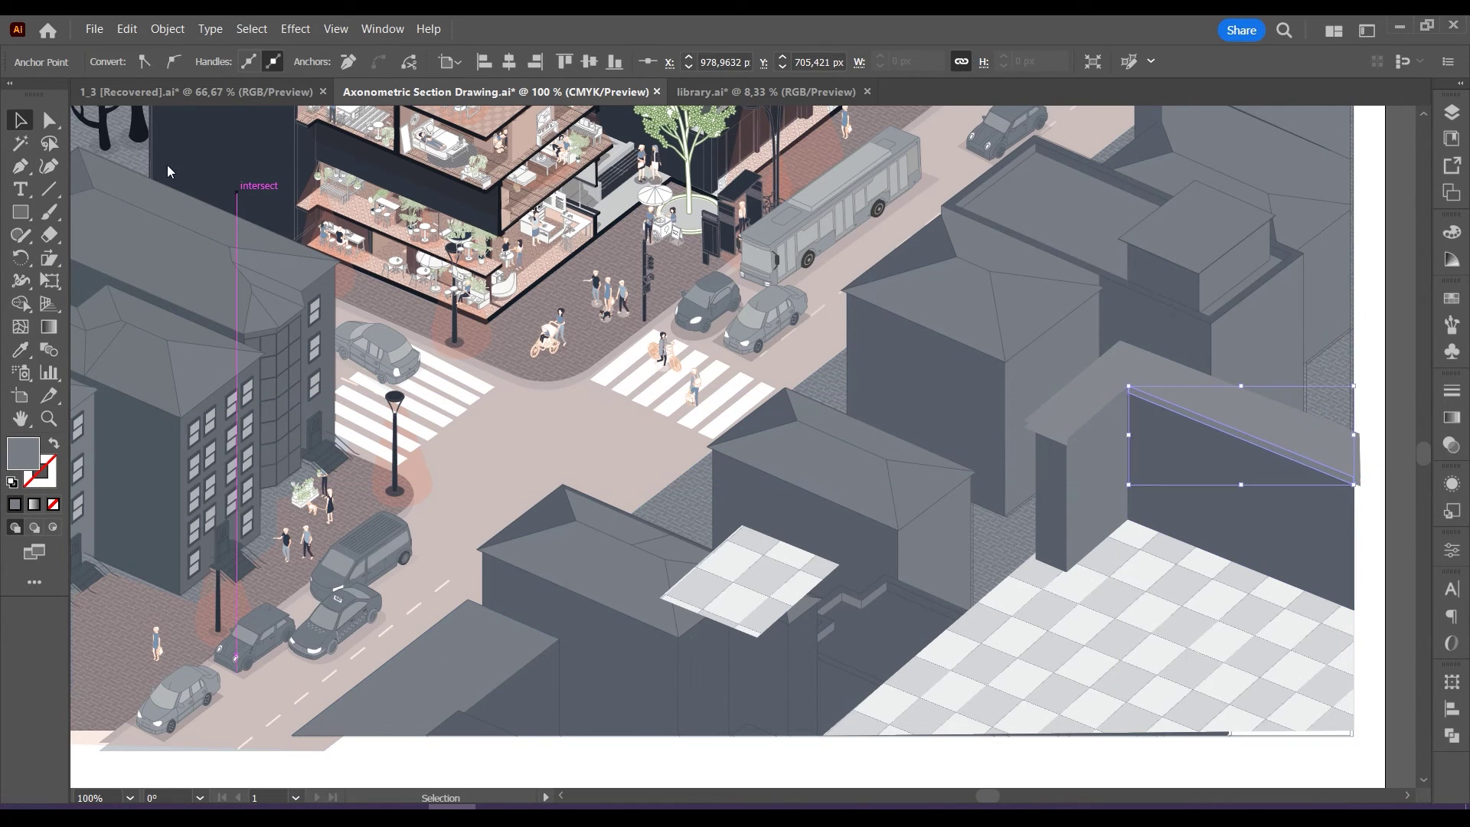
Adjust the gray fill of the cap's edge face above the short inner wall.
left_click(1096, 417)
double_click(23, 454)
left_click(896, 448)
left_click(1334, 353)
left_click(1225, 430)
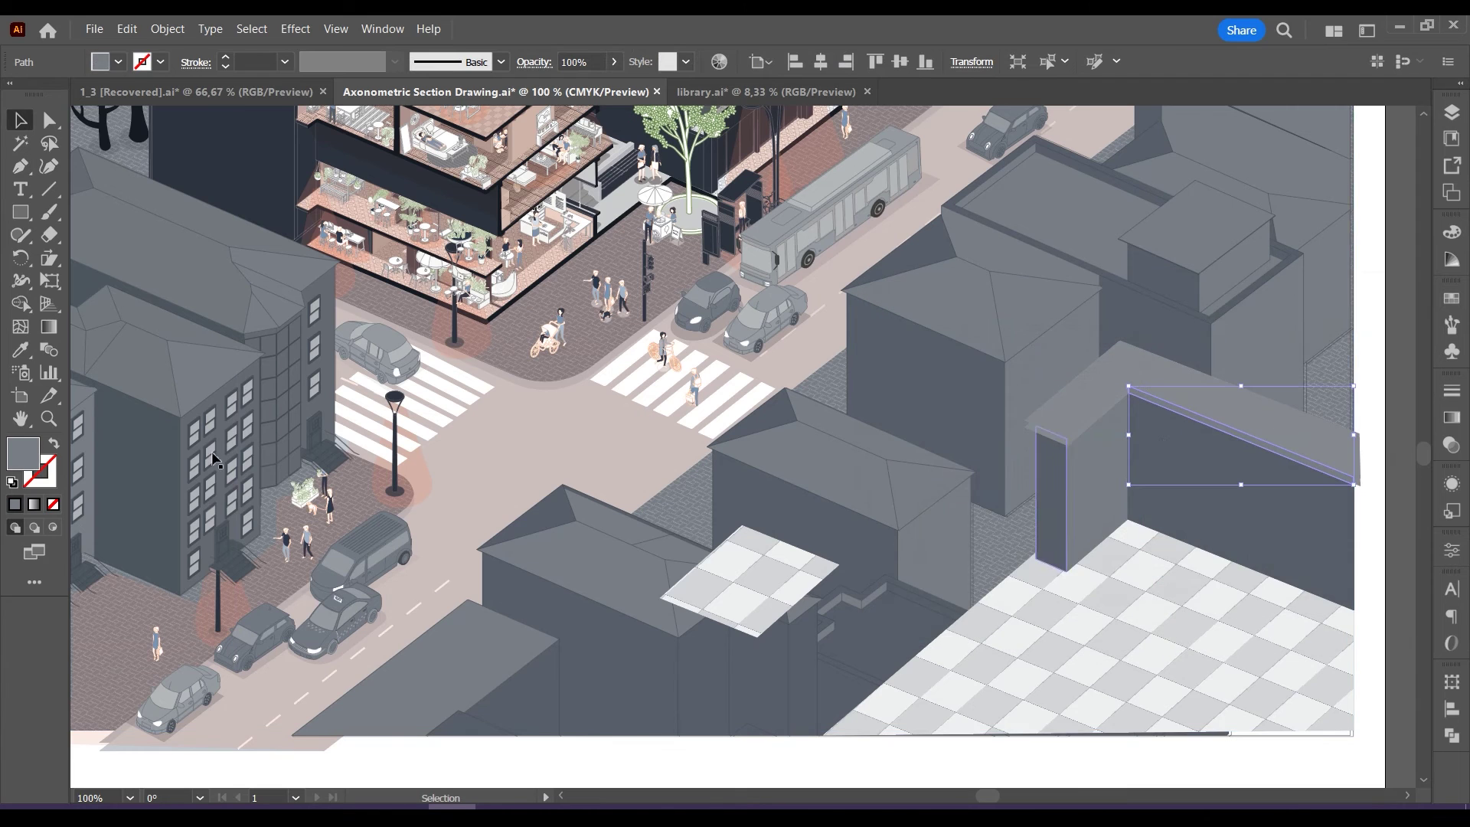
Fill the cap's long edge face with the inner wall's dark gray and adjust it to a lighter shade.
double_click(23, 453)
left_click(896, 448)
left_click(1351, 352)
left_click(21, 350)
left_click(1226, 498)
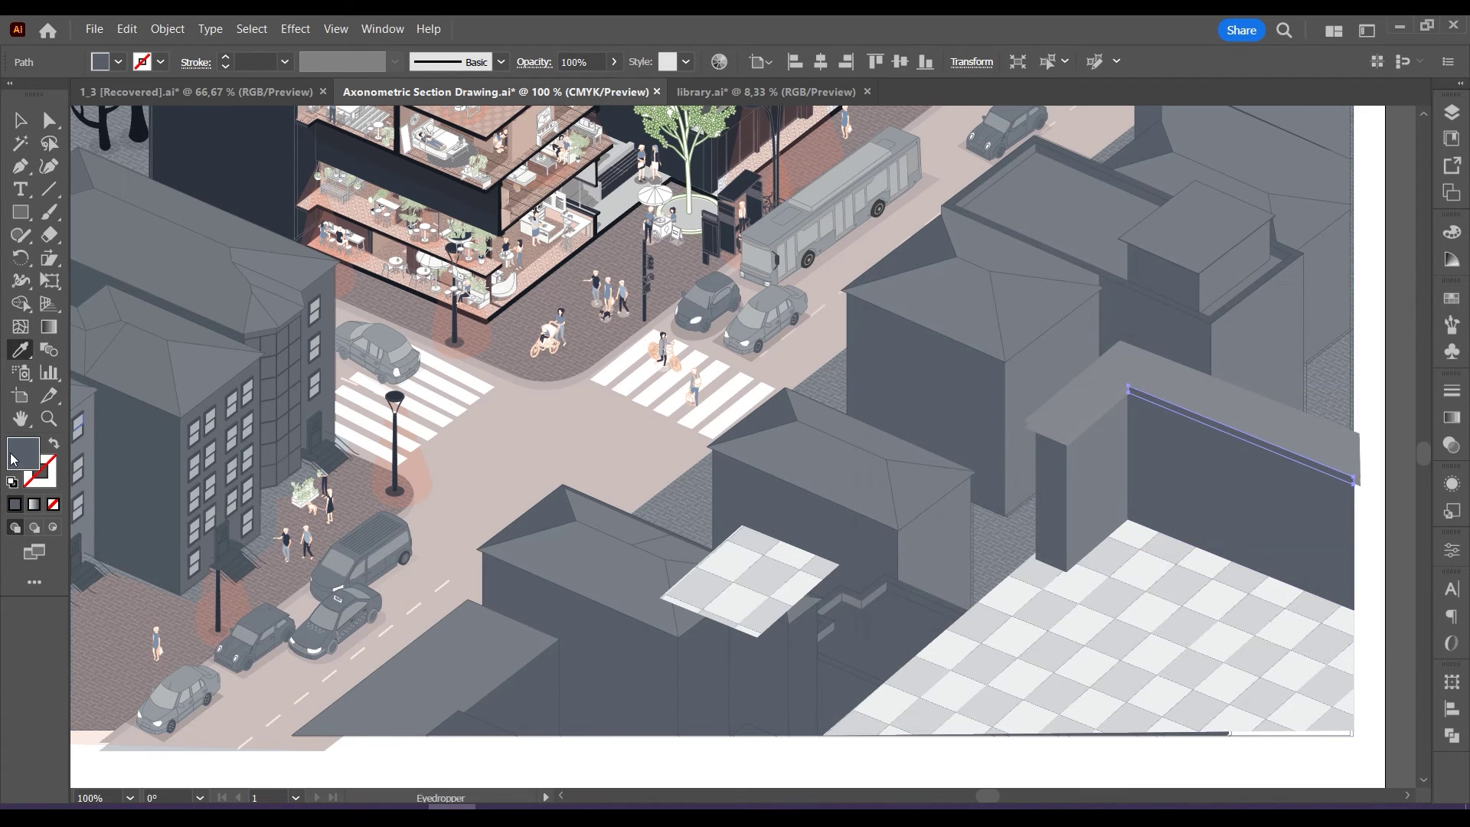
double_click(21, 453)
left_click(1335, 381)
left_click(1096, 475)
Draw the narrow end face of the wall cap and group all the wall and cap pieces.
key("p")
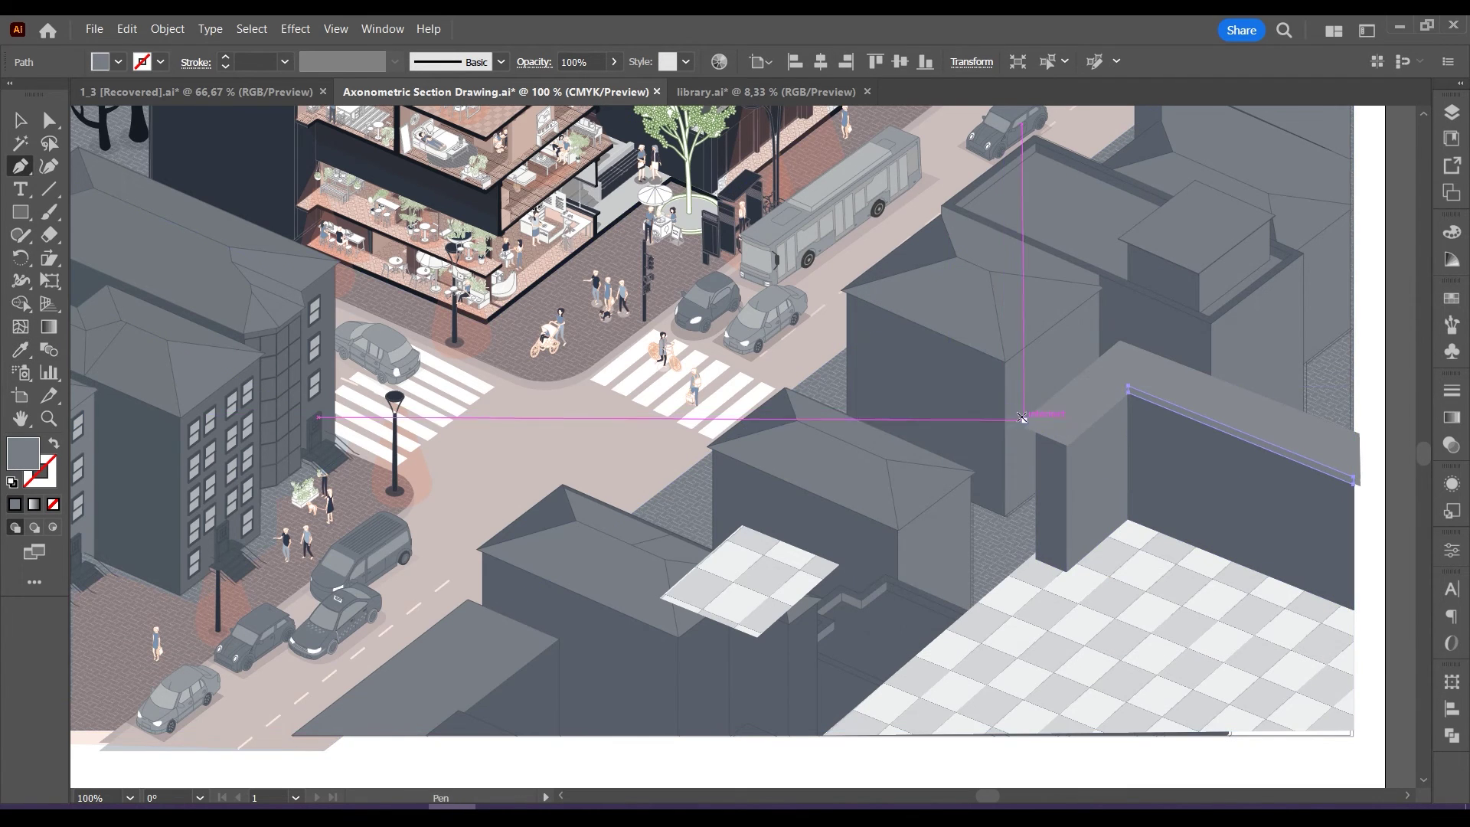
left_click(1023, 427)
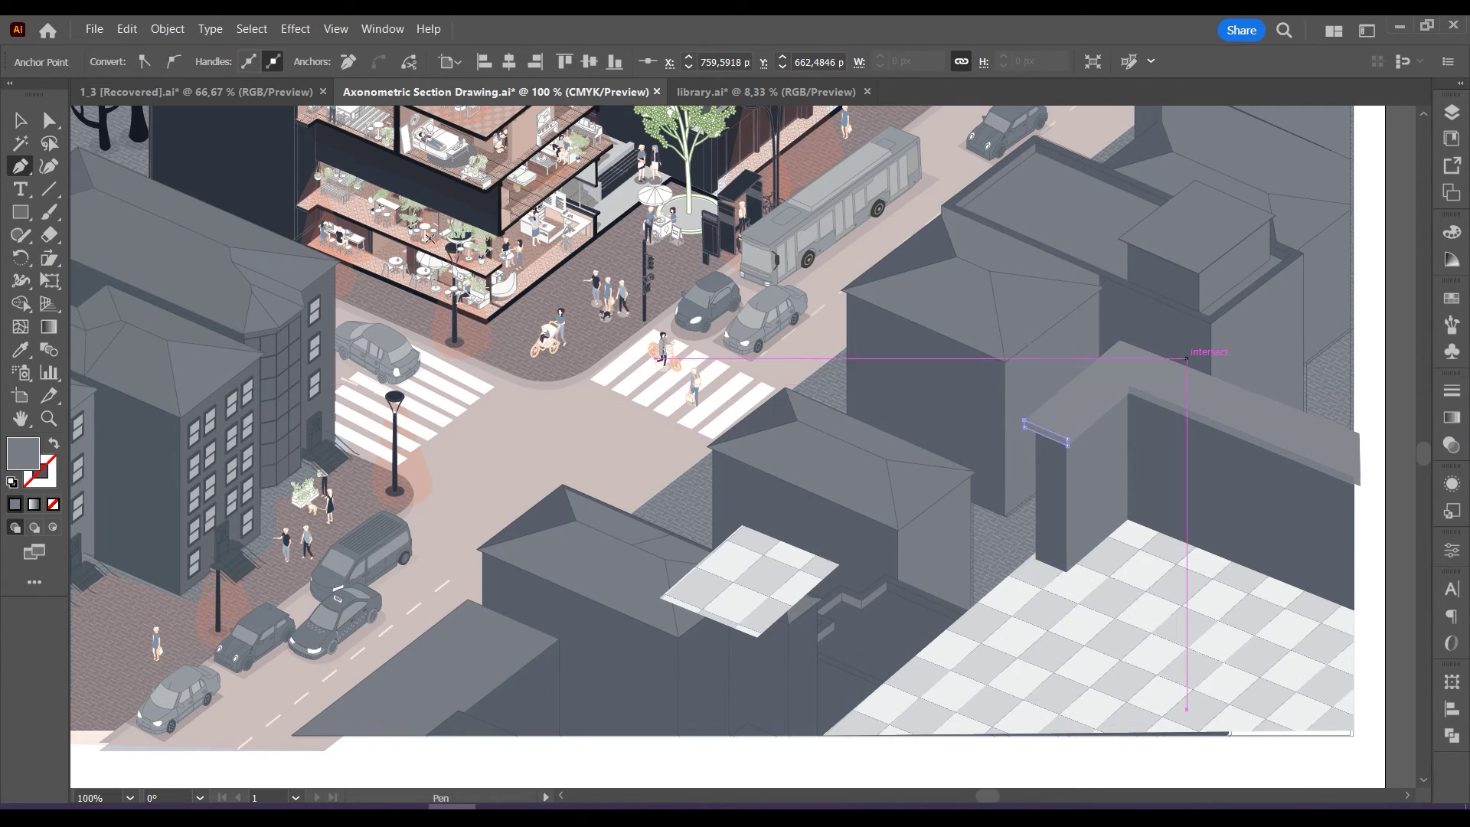
left_click(21, 120)
left_click(1099, 417, "shift")
left_click(1150, 399, "shift")
left_click(1134, 369, "shift")
left_click(1096, 474, "shift")
left_click(1052, 490, "shift")
left_click(1179, 490, "shift")
right_click(1184, 523)
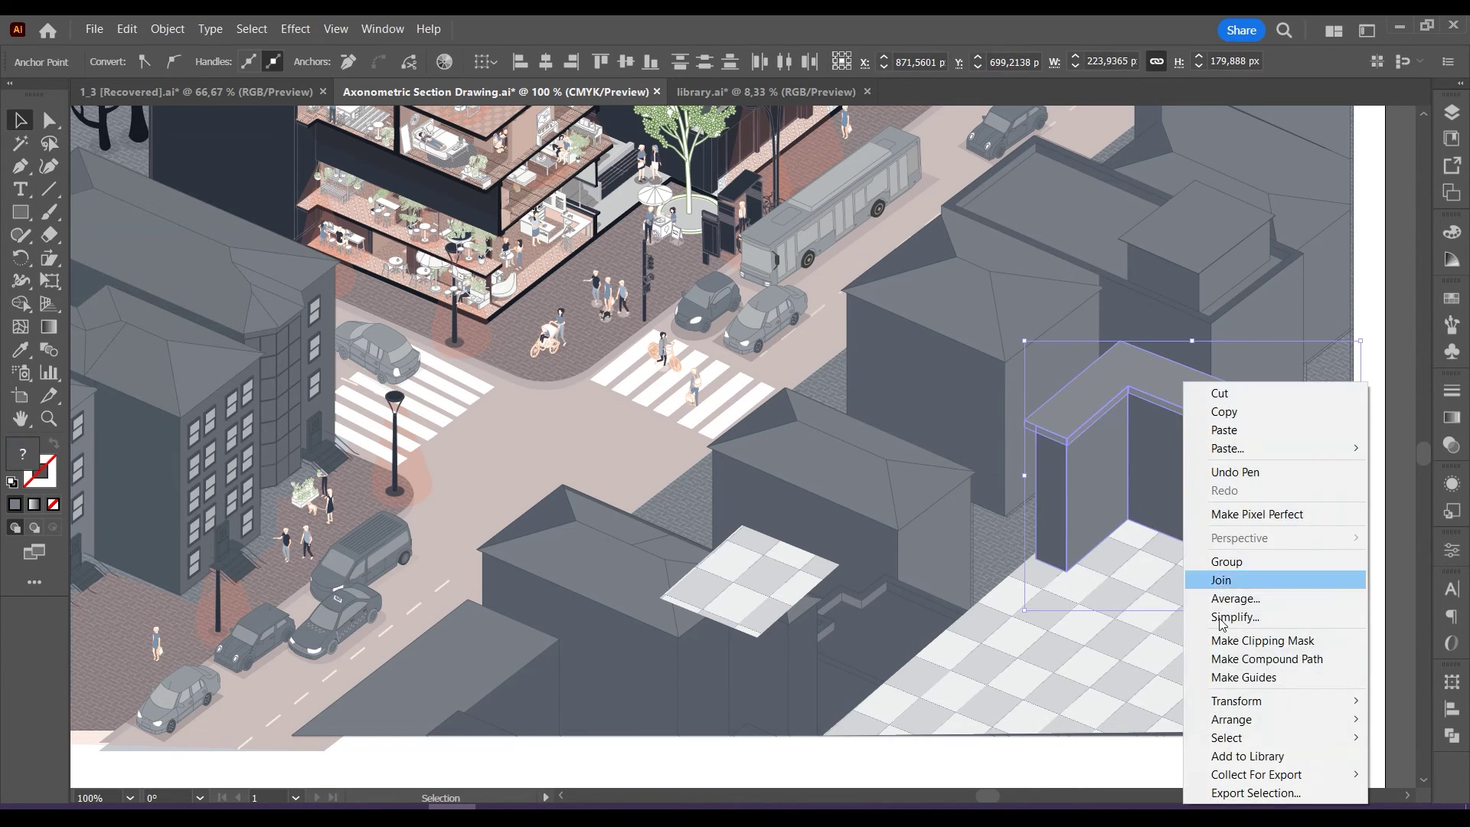
left_click(1227, 561)
Pull the overhanging end points of the wall cap back to the drawing's outer edge.
key("shift+grave")
left_click_drag(1360, 433, 1354, 477)
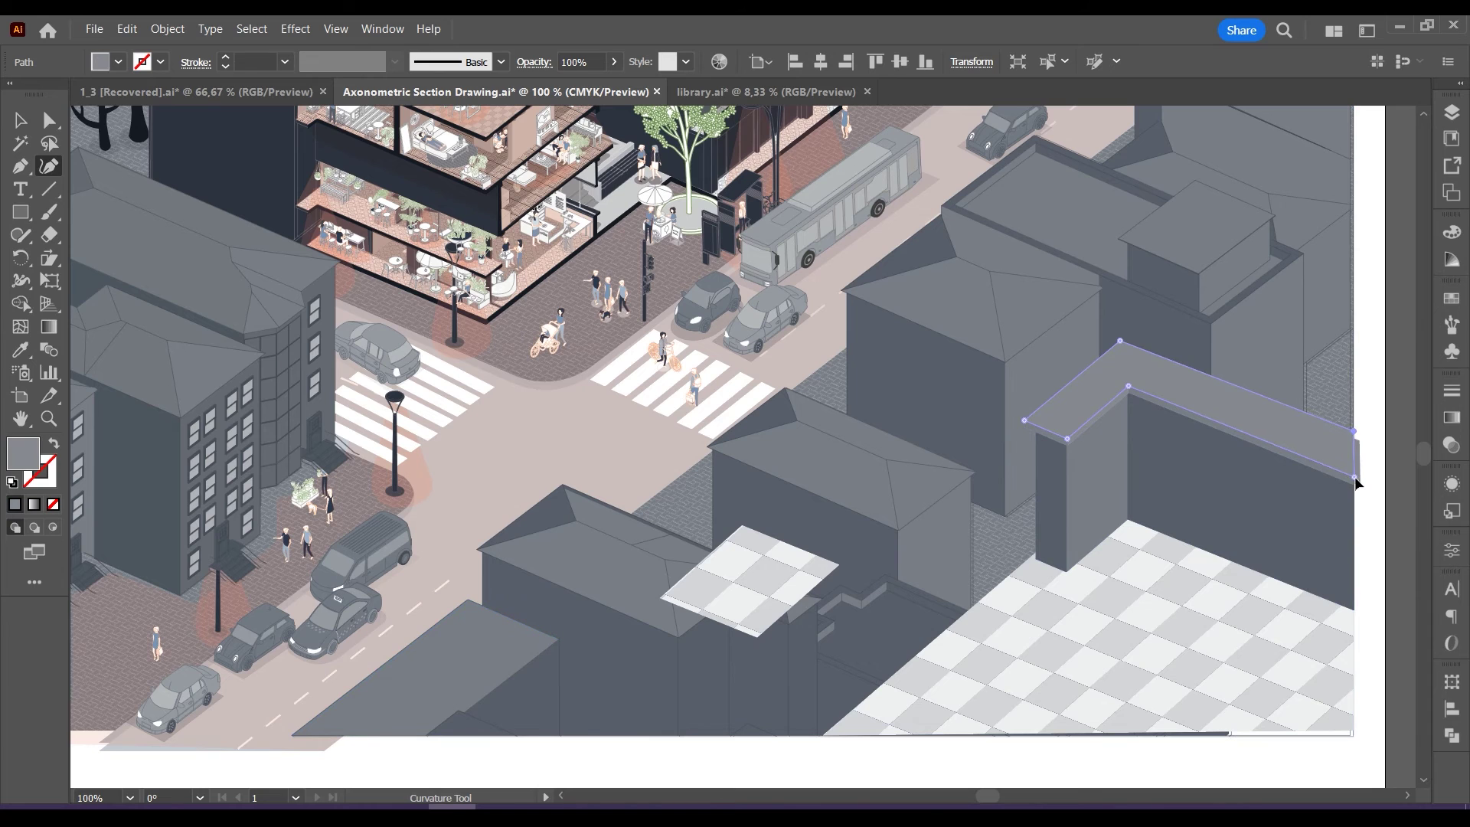
left_click(20, 121)
left_click(1366, 317)
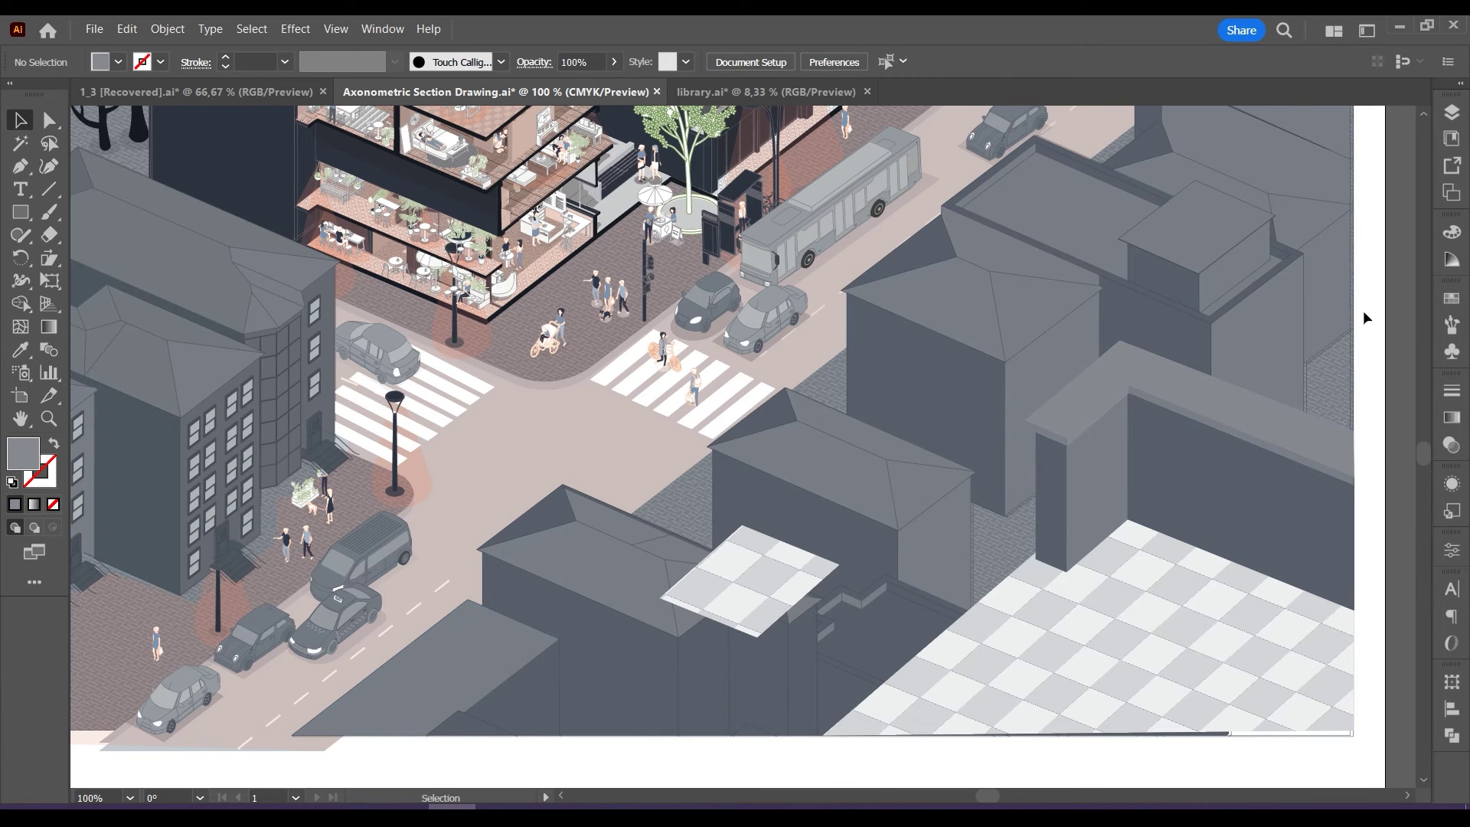
Copy the railing from library.ai into the section drawing, scale it down and place it along the checkered floor's open edge.
left_click(766, 91)
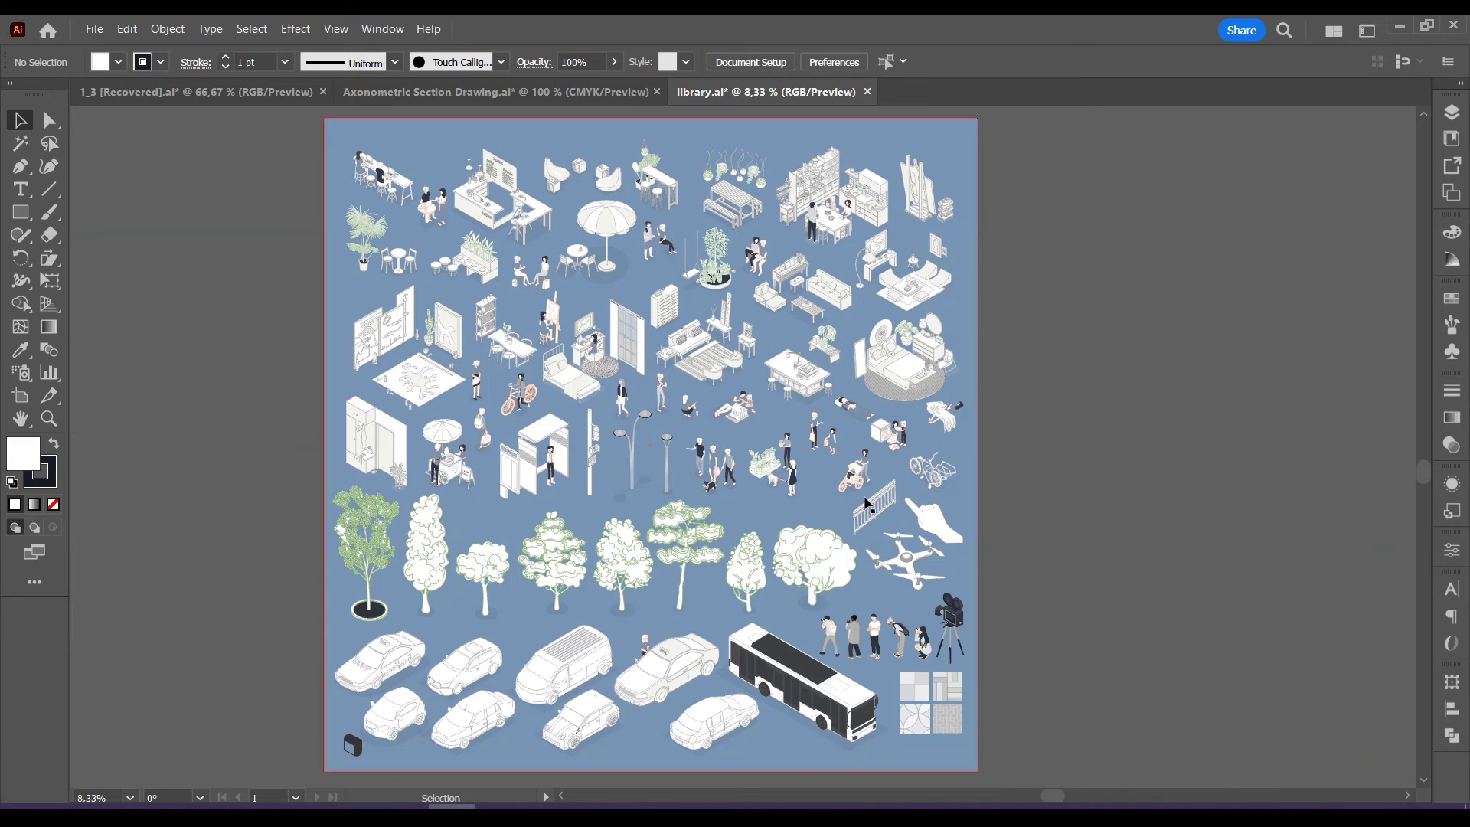
left_click(875, 505)
key("ctrl+v")
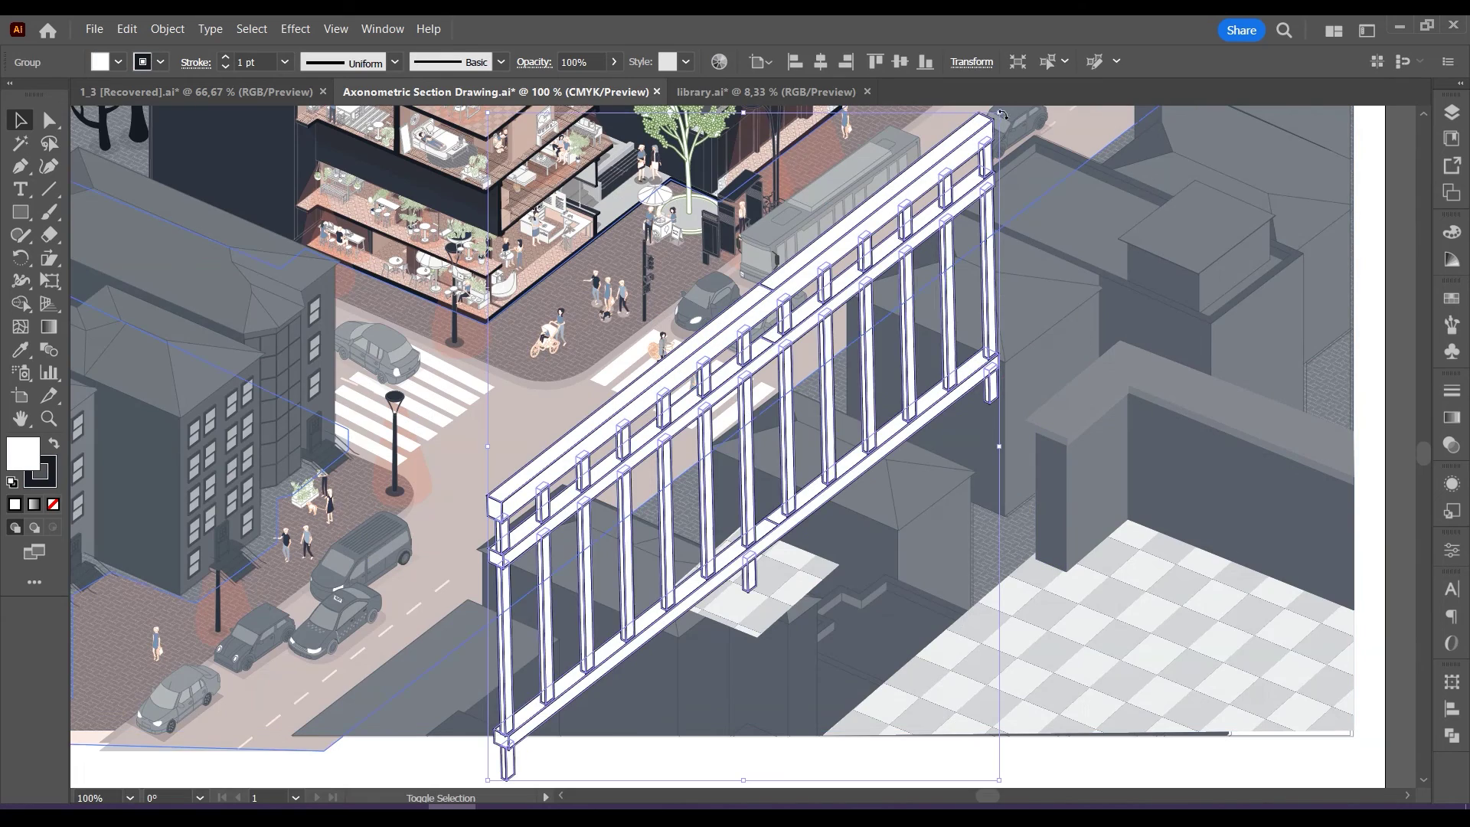
left_click_drag(999, 113, 785, 282)
left_click_drag(776, 417, 1028, 466)
left_click(1369, 430)
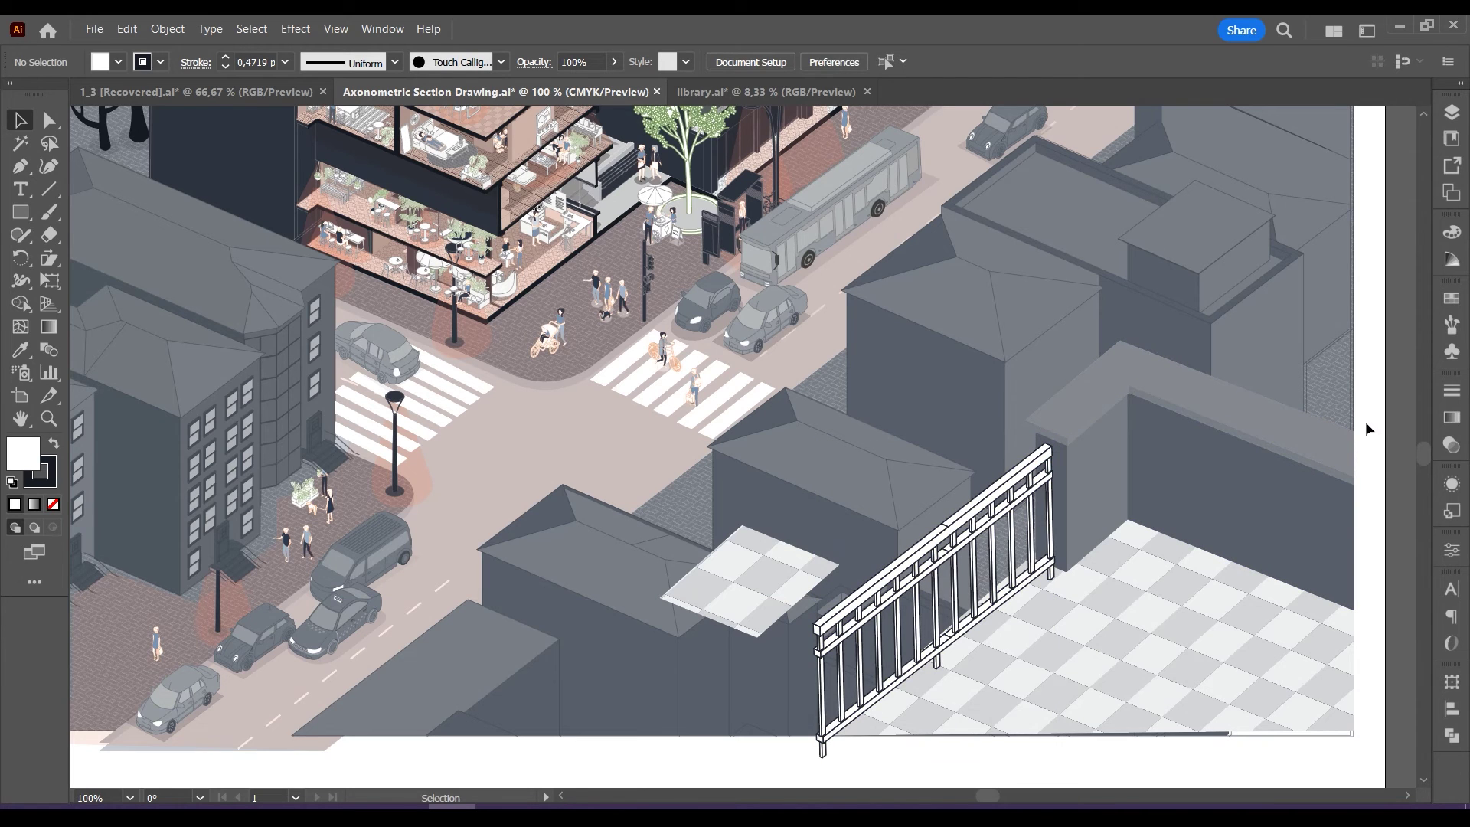
Match the railing's fill and stroke to the dark gray of the long inner wall face.
left_click(995, 486)
left_click(21, 350)
left_click(1150, 444)
left_click(49, 120)
left_click(1383, 244)
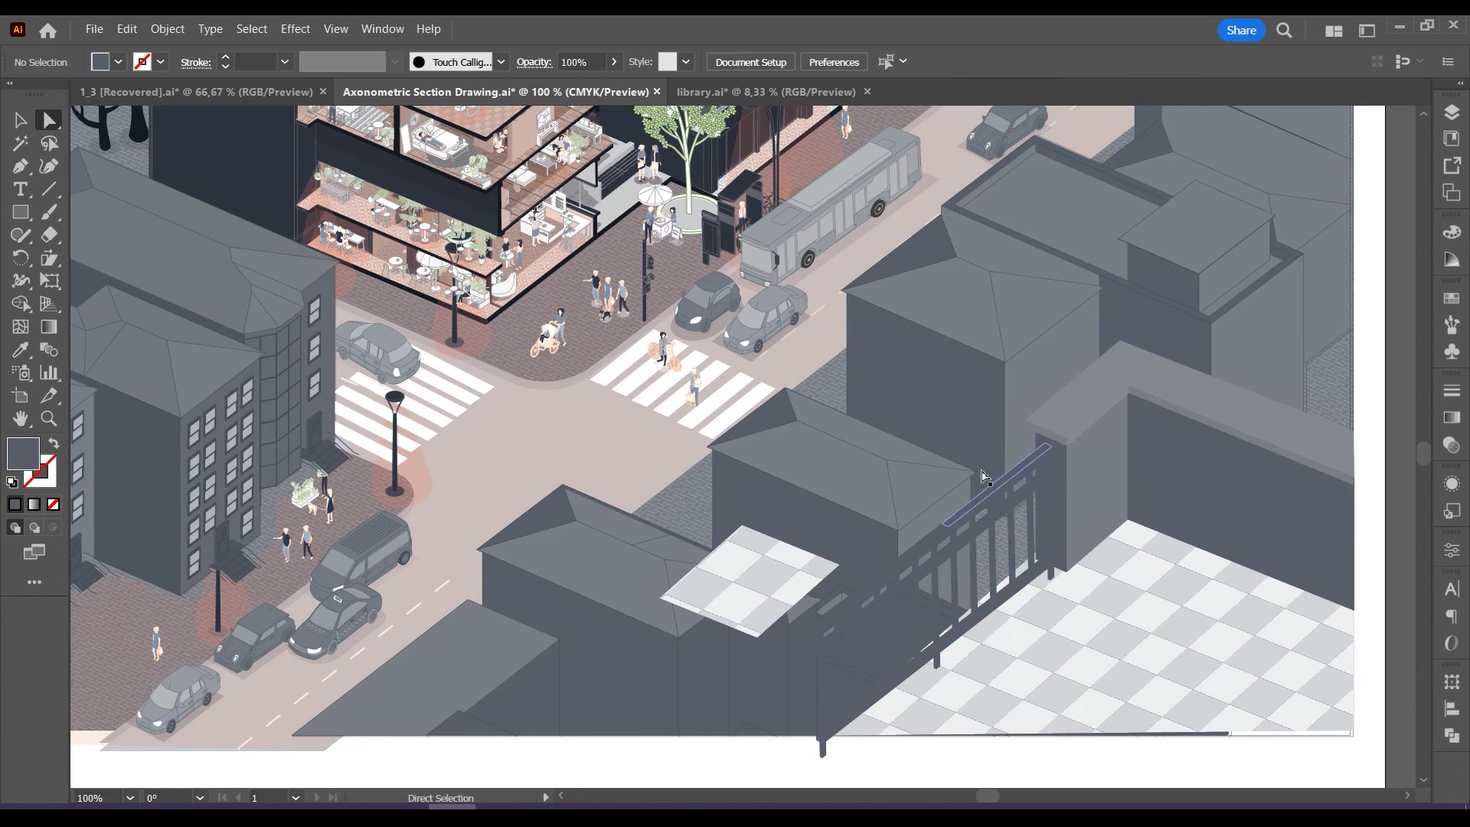
Lower the top of the balcony wall slightly while keeping its base on the checkered floor.
left_click_drag(1129, 394, 1129, 417)
left_click(20, 120)
left_click(1146, 373)
left_click(1371, 398)
Match the railing's fill to the lighter gray near the wall's end and shift the railing slightly up.
left_click(996, 485)
left_click(21, 350)
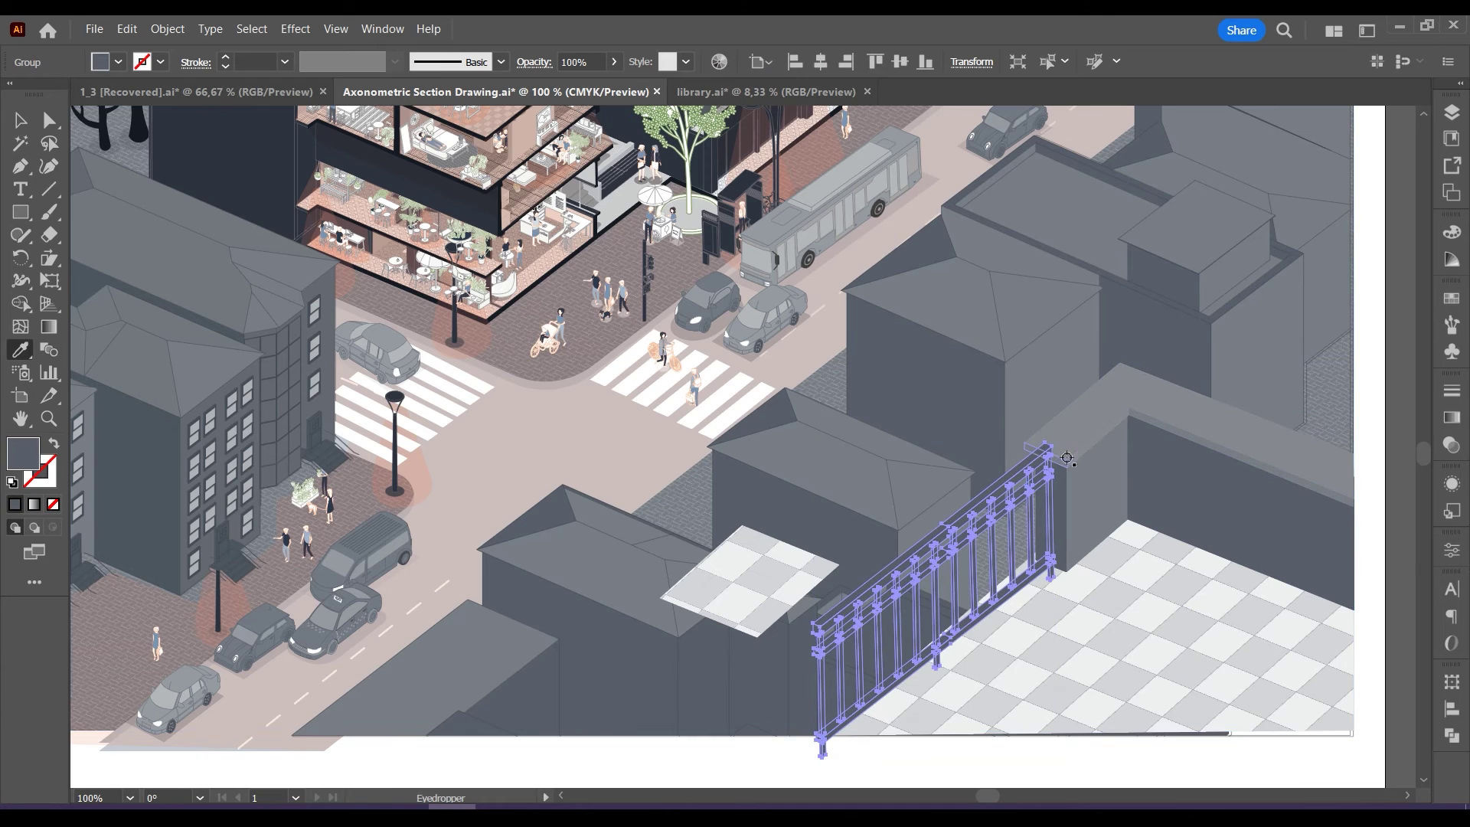
left_click(1067, 458)
key("v")
left_click_drag(1019, 507, 1021, 496)
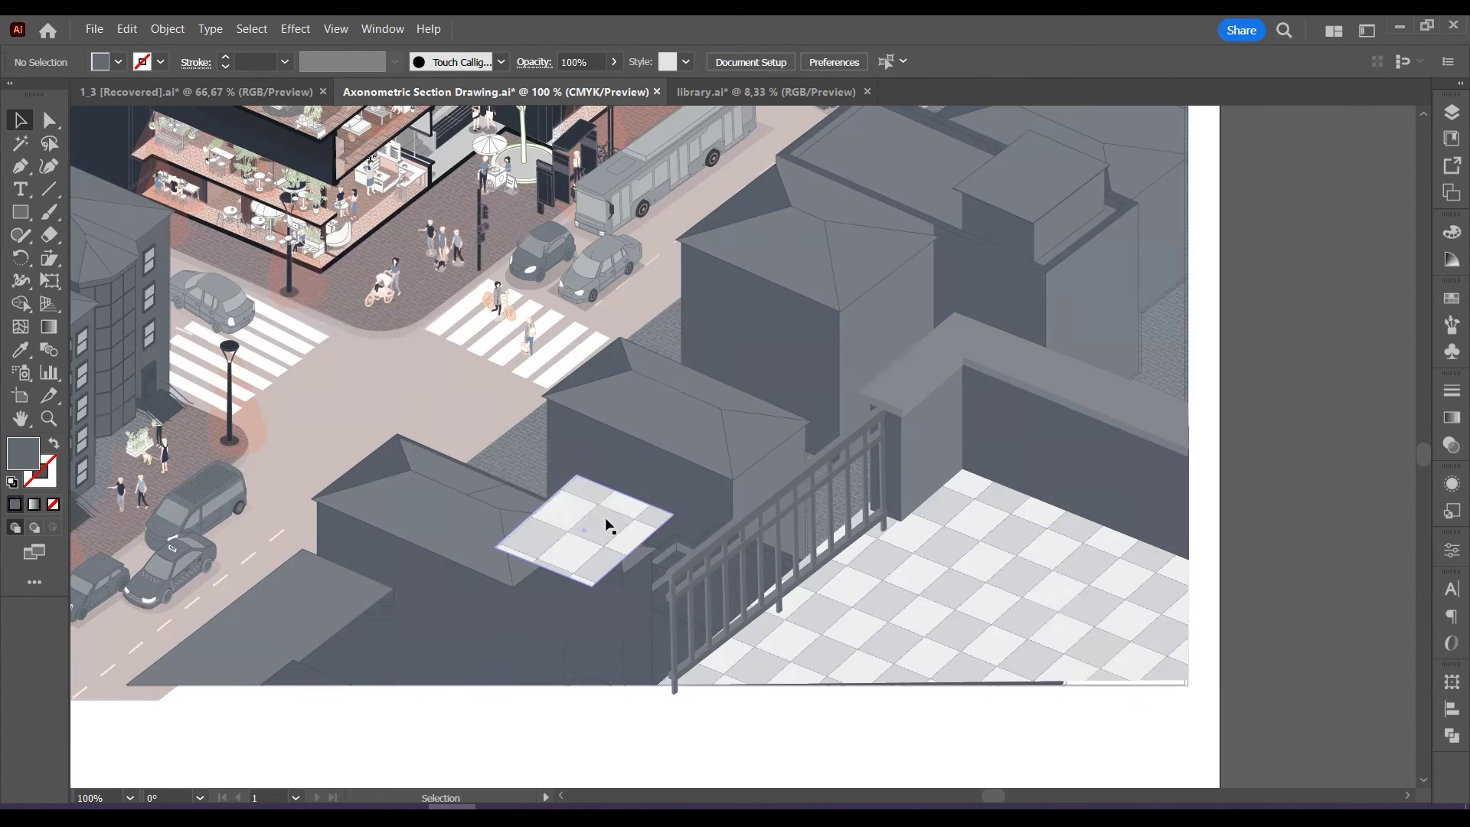
Delete the spare checkered tile sample lying over the house roofs.
left_click(607, 525)
key("Delete")
Isolate the railing group and select all of its pieces that match the top rail.
double_click(815, 492)
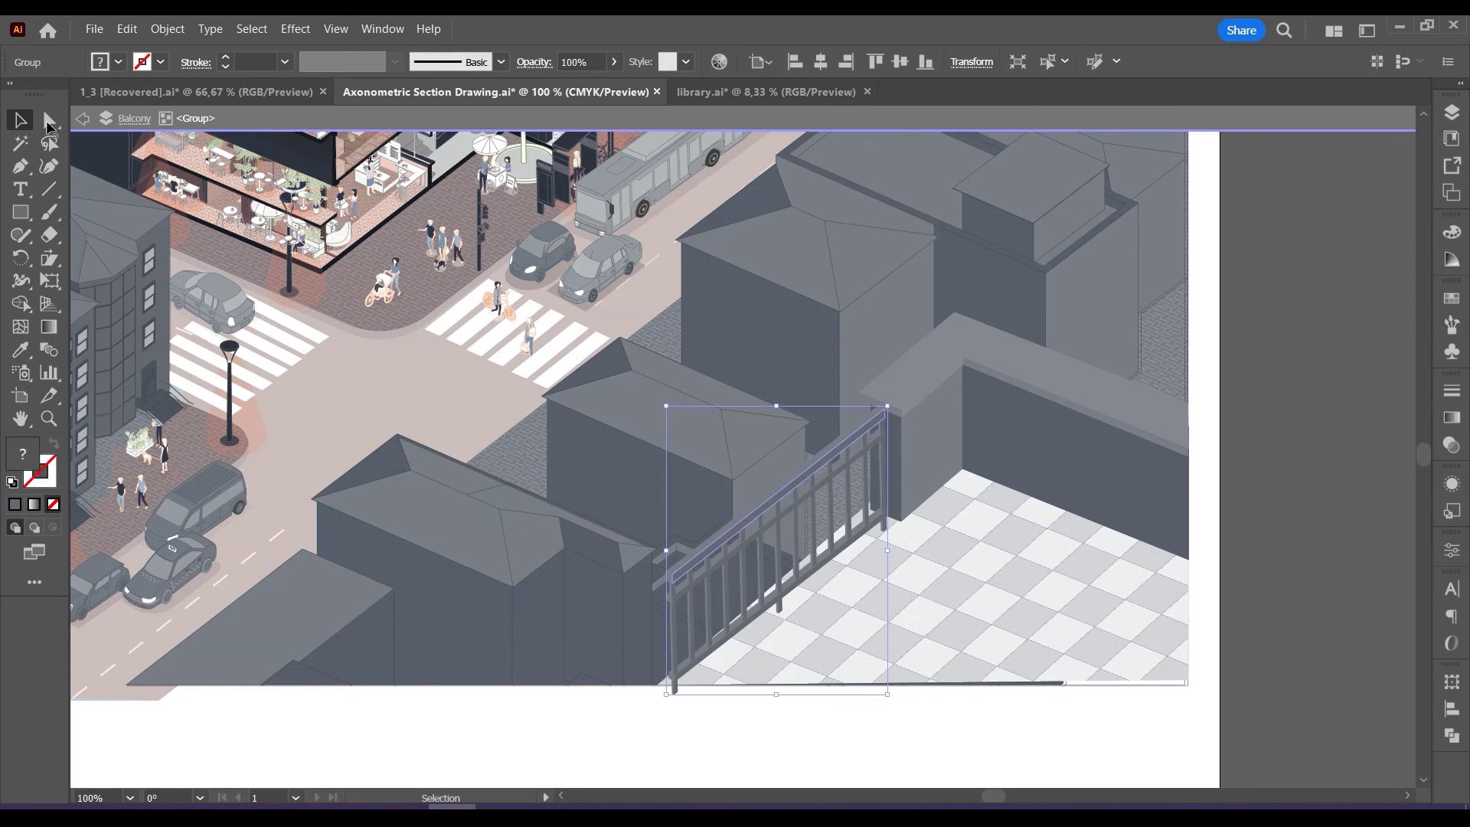
left_click(48, 123)
left_click(882, 408)
left_click(259, 29)
mouse_move(367, 189)
left_click(521, 286)
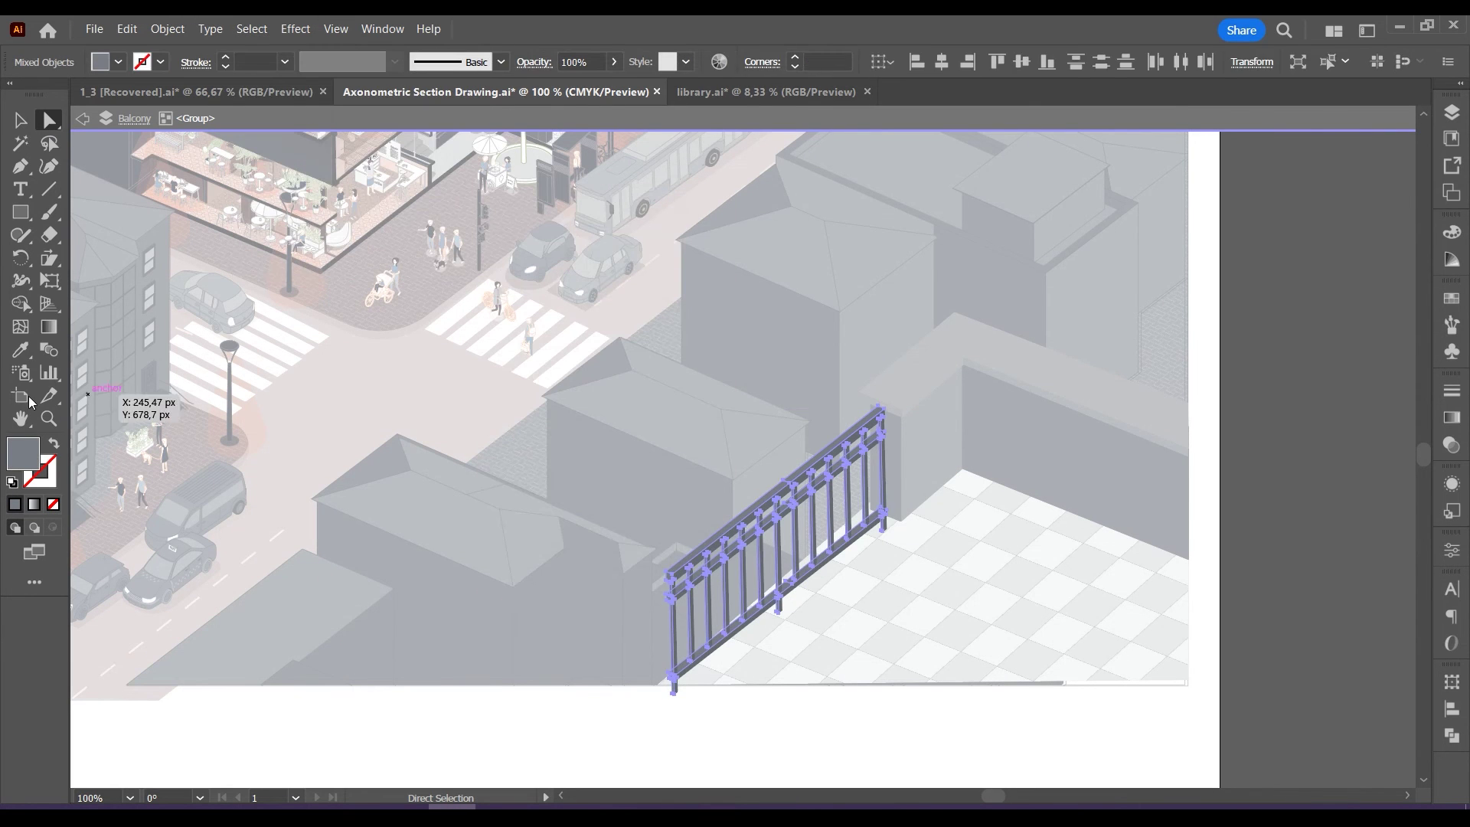
key("v")
double_click(1309, 417)
Place a copy of the balcony wall at the railing's near end and delete its long face and long edge strip.
left_click_drag(977, 415, 687, 664)
double_click(863, 670)
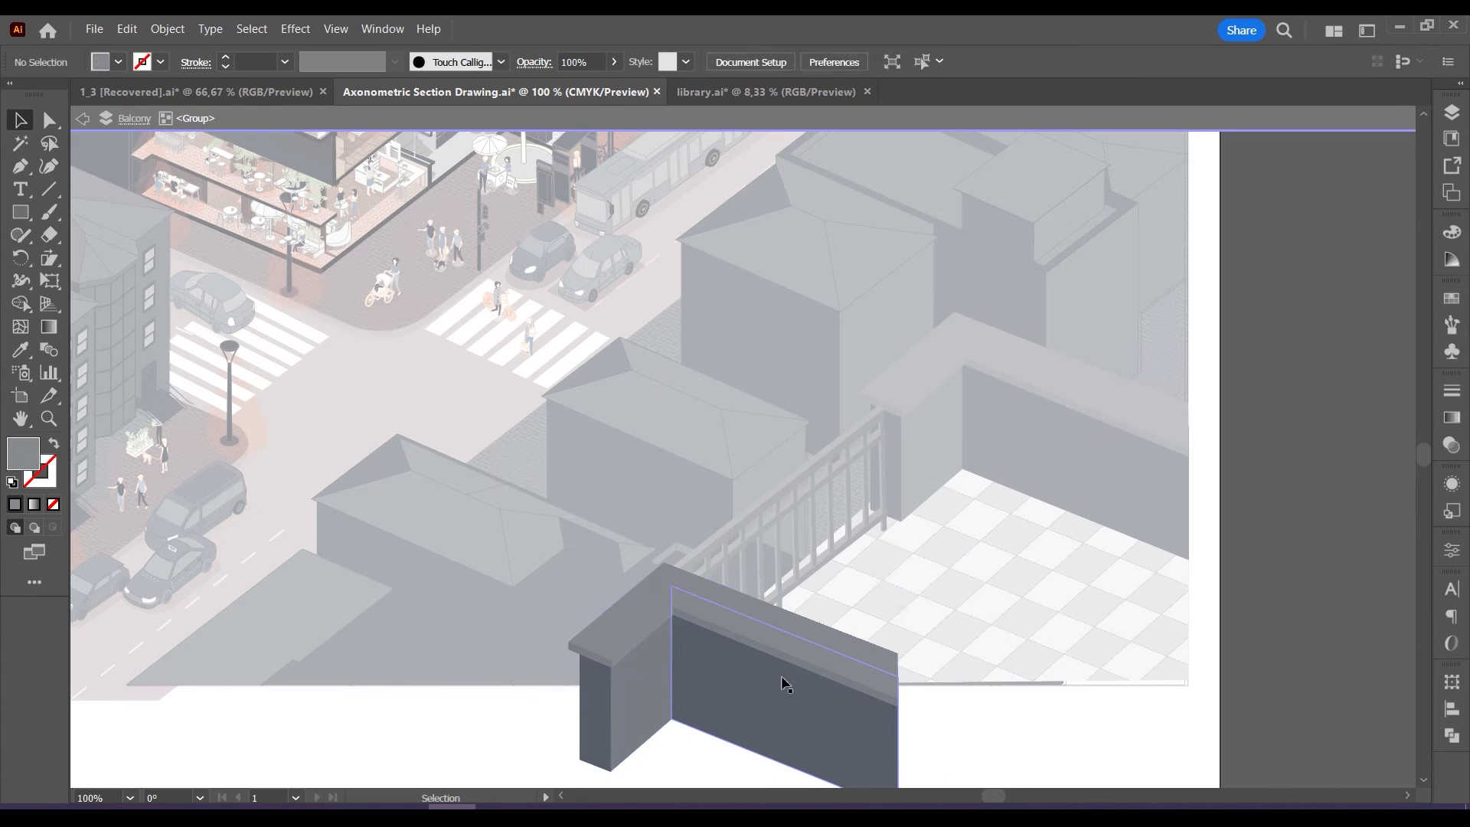
left_click(784, 682)
key("Delete")
left_click(787, 663)
key("Delete")
Shorten the copied wall's cap into a straight block by moving the end points of its long arm.
left_click(769, 637)
key("shift+grave")
left_click_drag(898, 651, 723, 588)
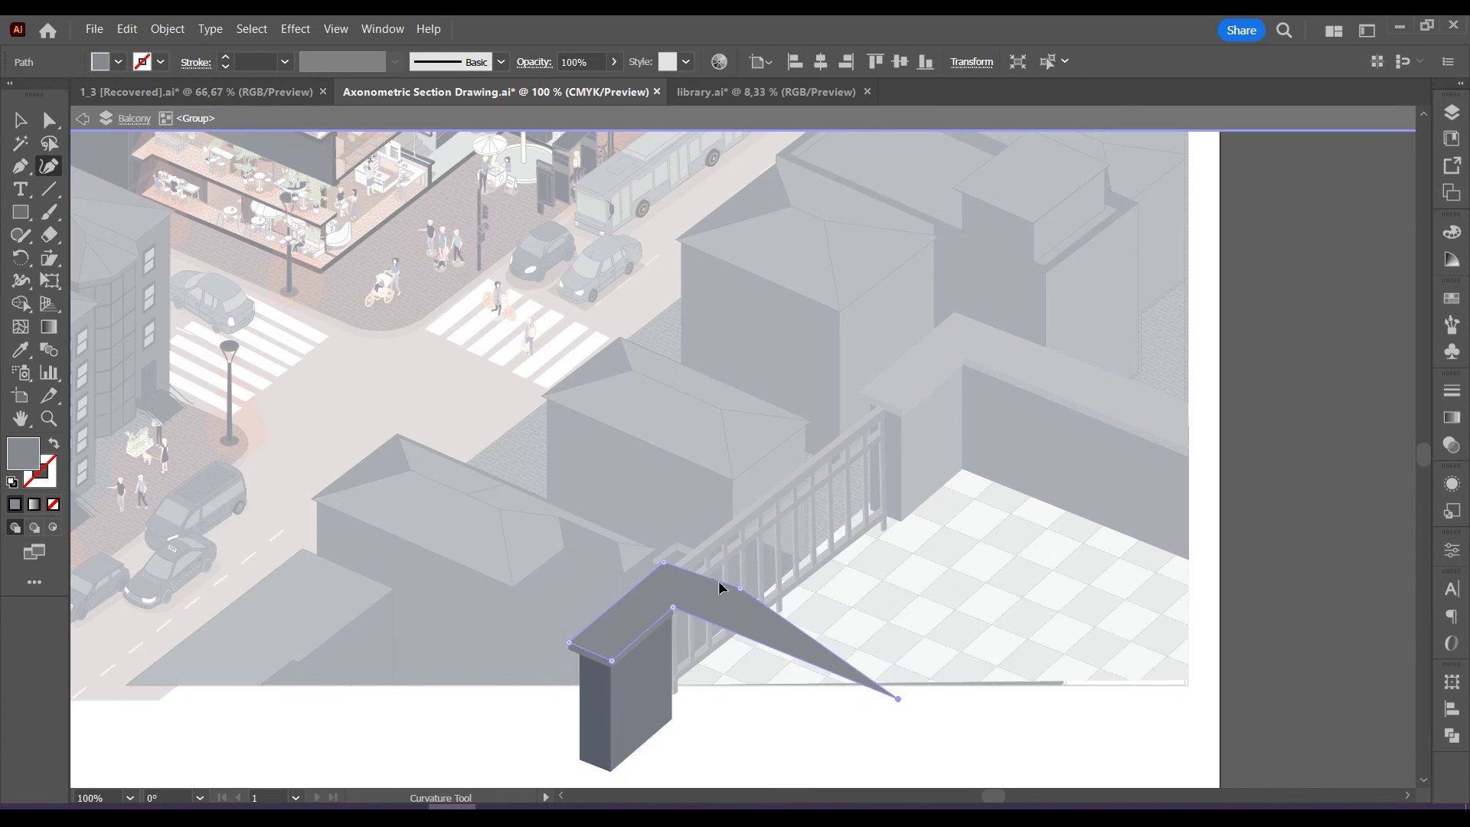
left_click_drag(898, 699, 716, 579)
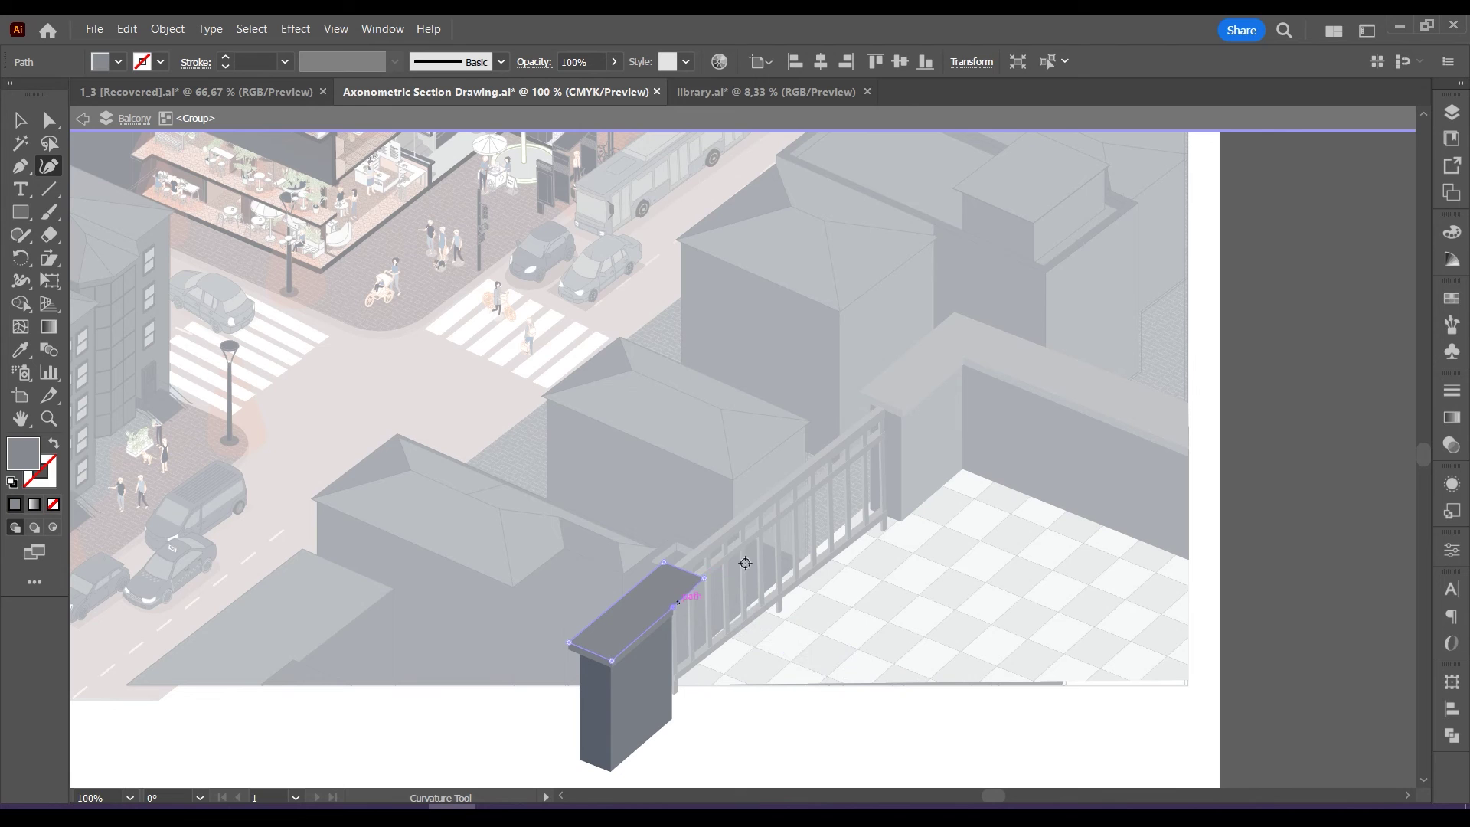
scroll(675, 633, "up", 2)
key("shift+grave")
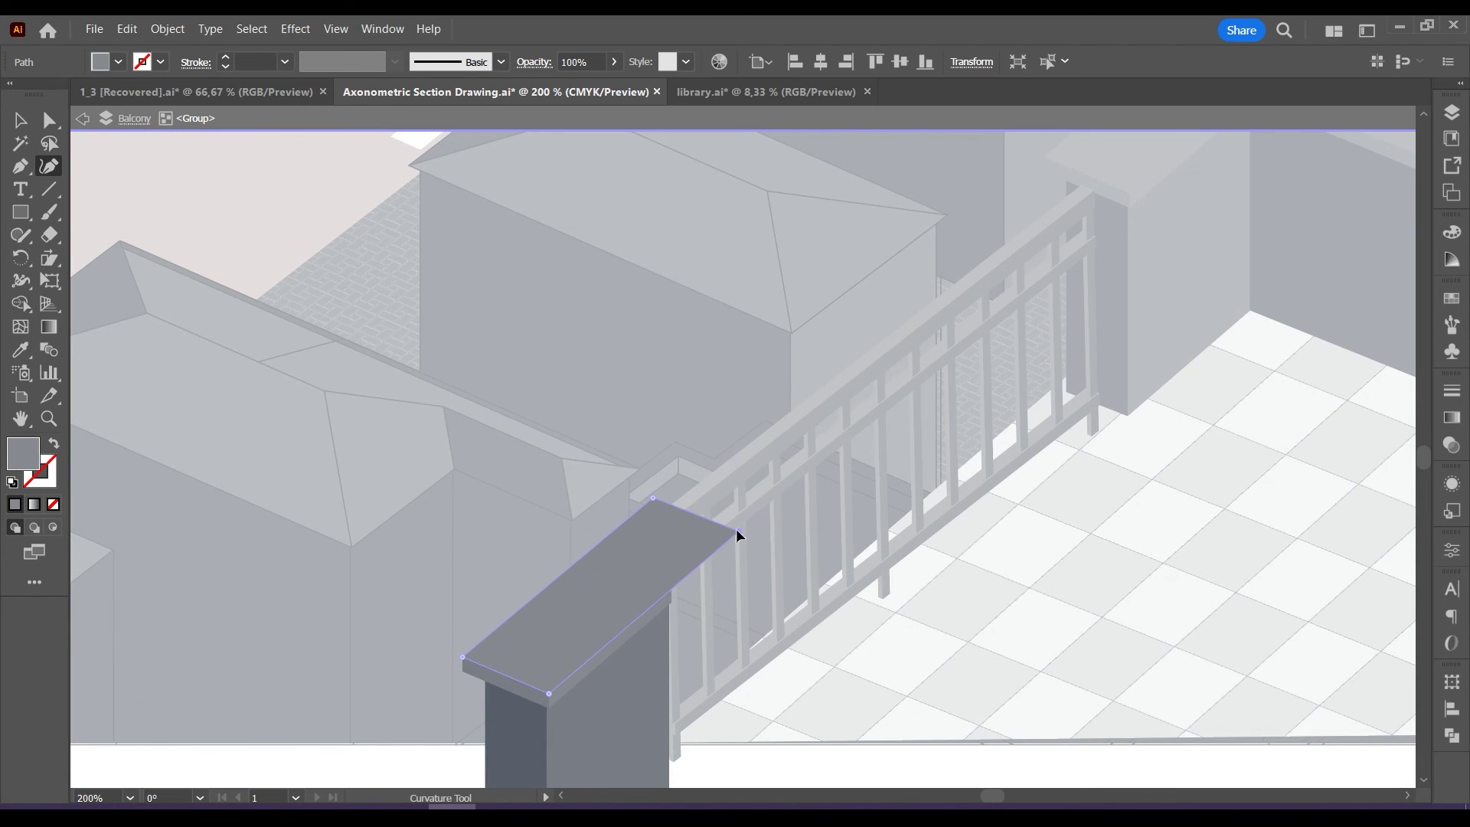
Extend the copied wall's side face under the cap until it reaches the cap's railing end.
left_click(674, 610, "ctrl")
scroll(672, 418, "down", 2)
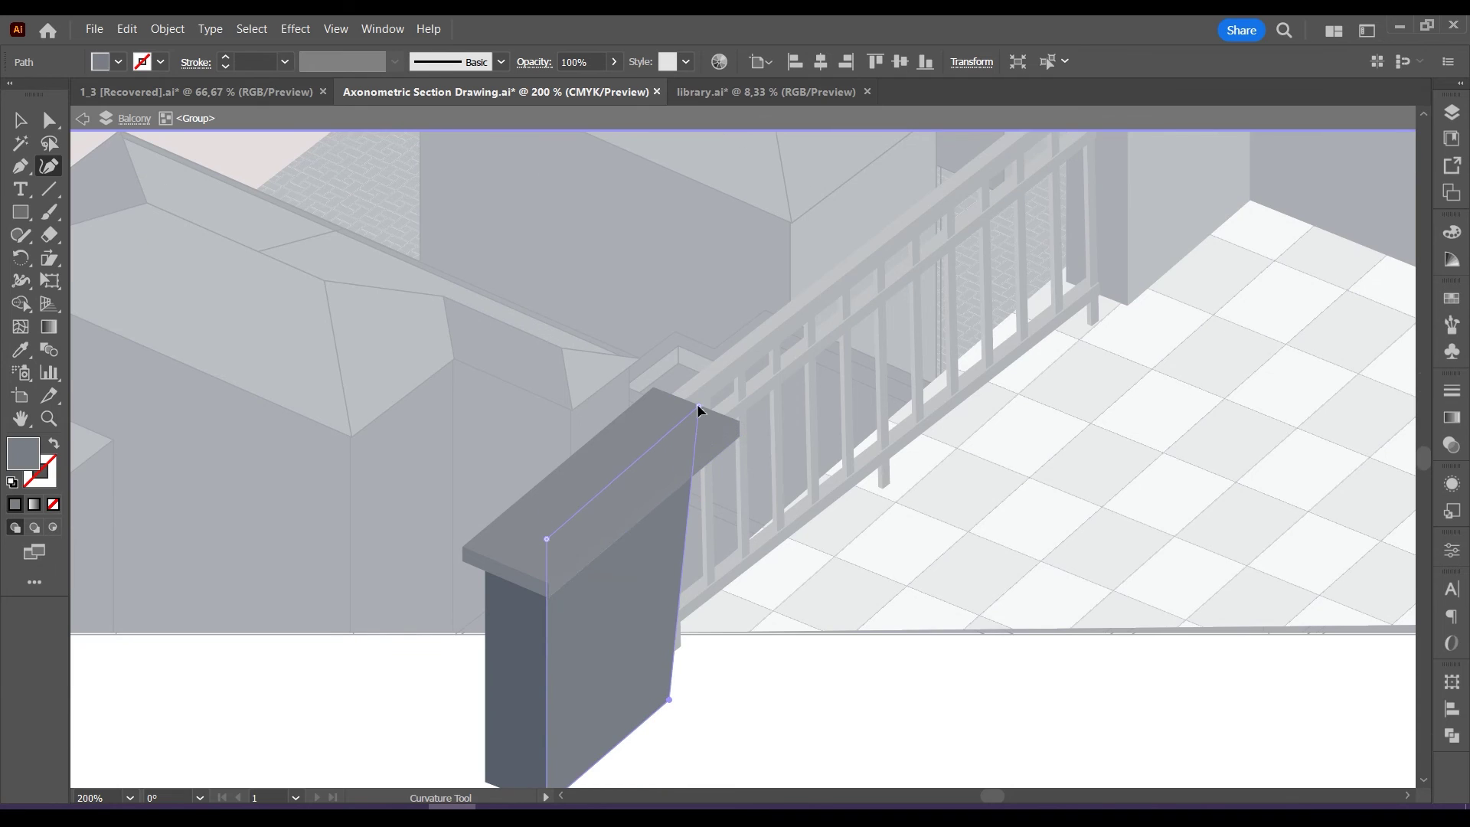
left_click_drag(700, 431, 728, 415)
double_click(729, 415)
left_click_drag(669, 700, 727, 620)
key("v")
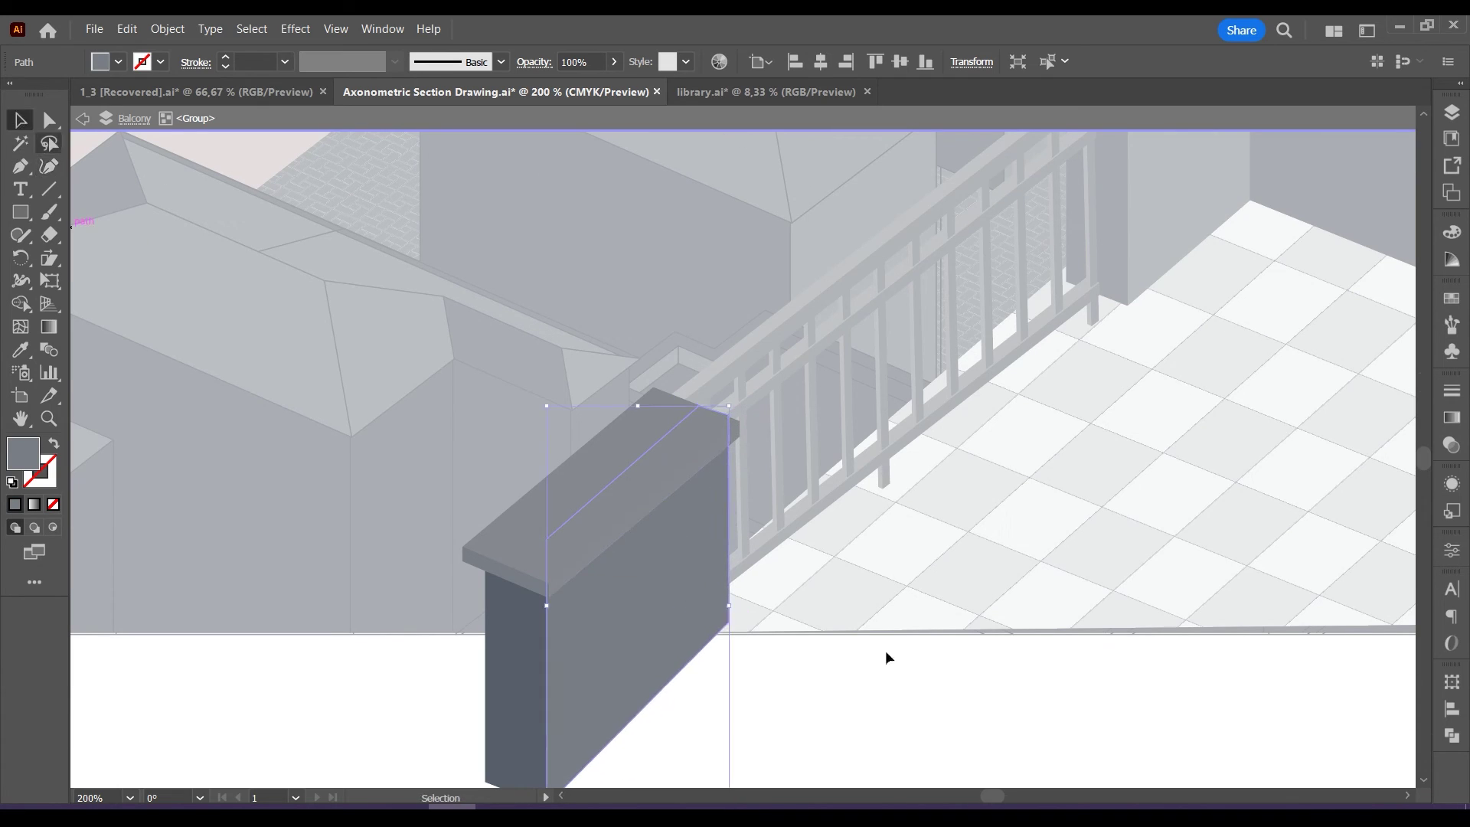
double_click(881, 665)
Change the short wall block's stacking order, enlarge it slightly and position it against the railing's near end.
right_click(594, 647)
left_click(850, 475)
left_click_drag(664, 549, 647, 559)
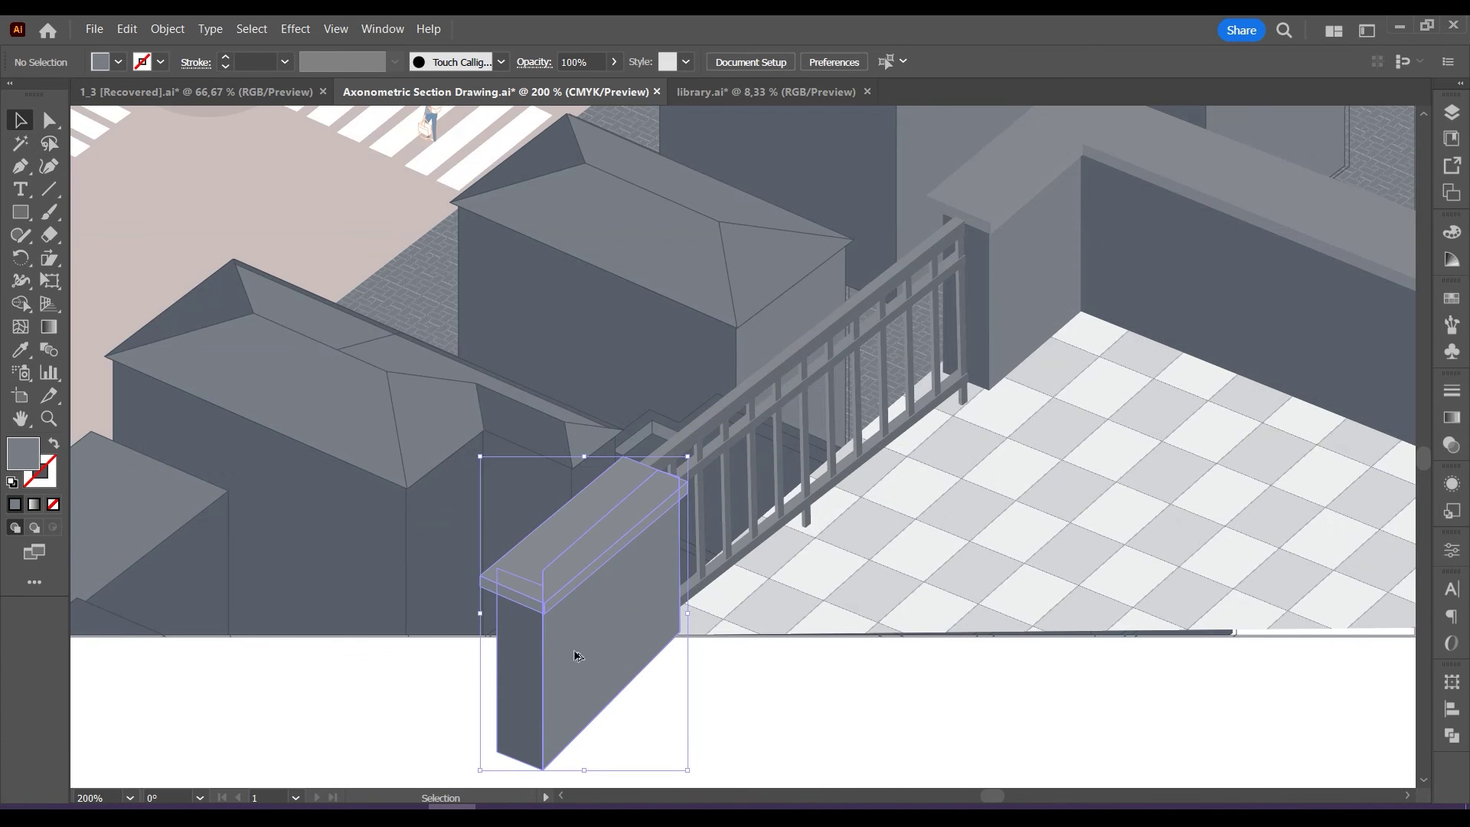
scroll(575, 652, "down", 1)
left_click_drag(650, 731, 665, 761)
left_click_drag(596, 664, 578, 664)
left_click(803, 669)
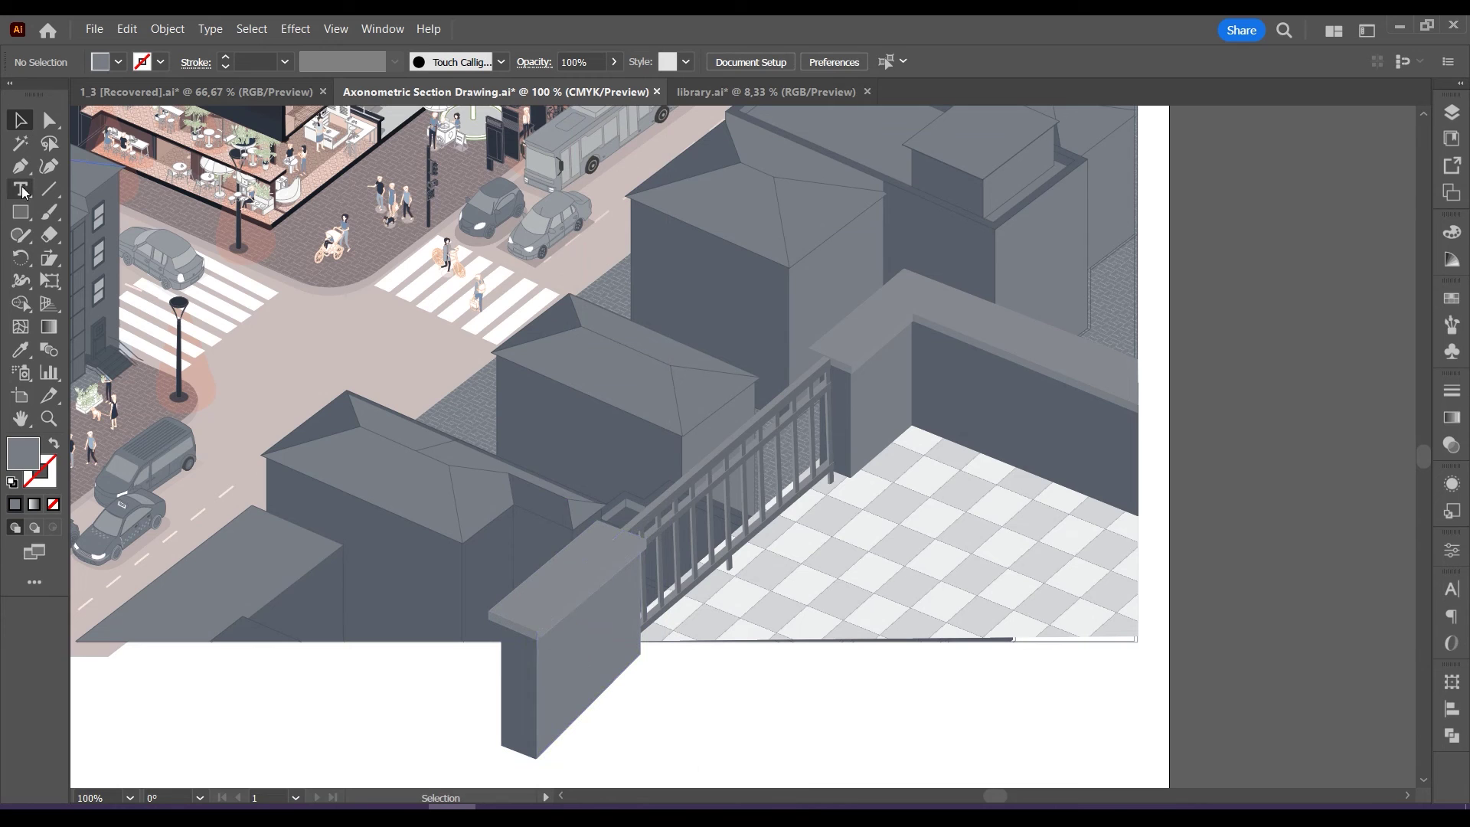
Draw a rectangle ending at the drawing's lower edge and use it as a clipping mask for both walls and the railing.
mouse_move(365, 214)
left_mouse_down()
mouse_move(1137, 617)
mouse_move(1137, 641)
left_mouse_up()
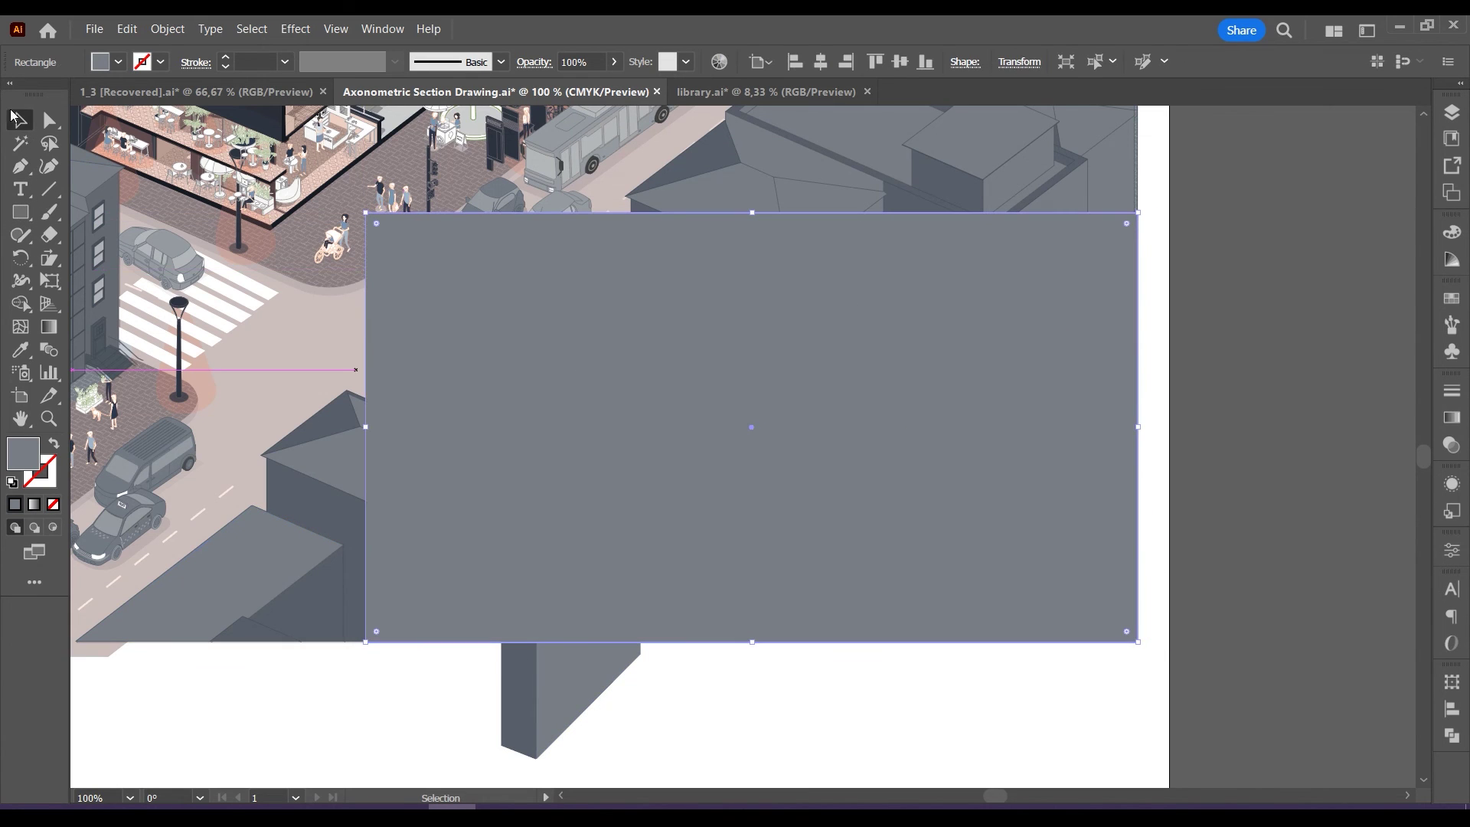
key("v")
key("ctrl+shift+bracketleft")
left_click(617, 588, "shift")
left_click(770, 431, "shift")
left_click(889, 345, "shift")
right_click(896, 347)
left_click(957, 568)
left_click(1245, 470)
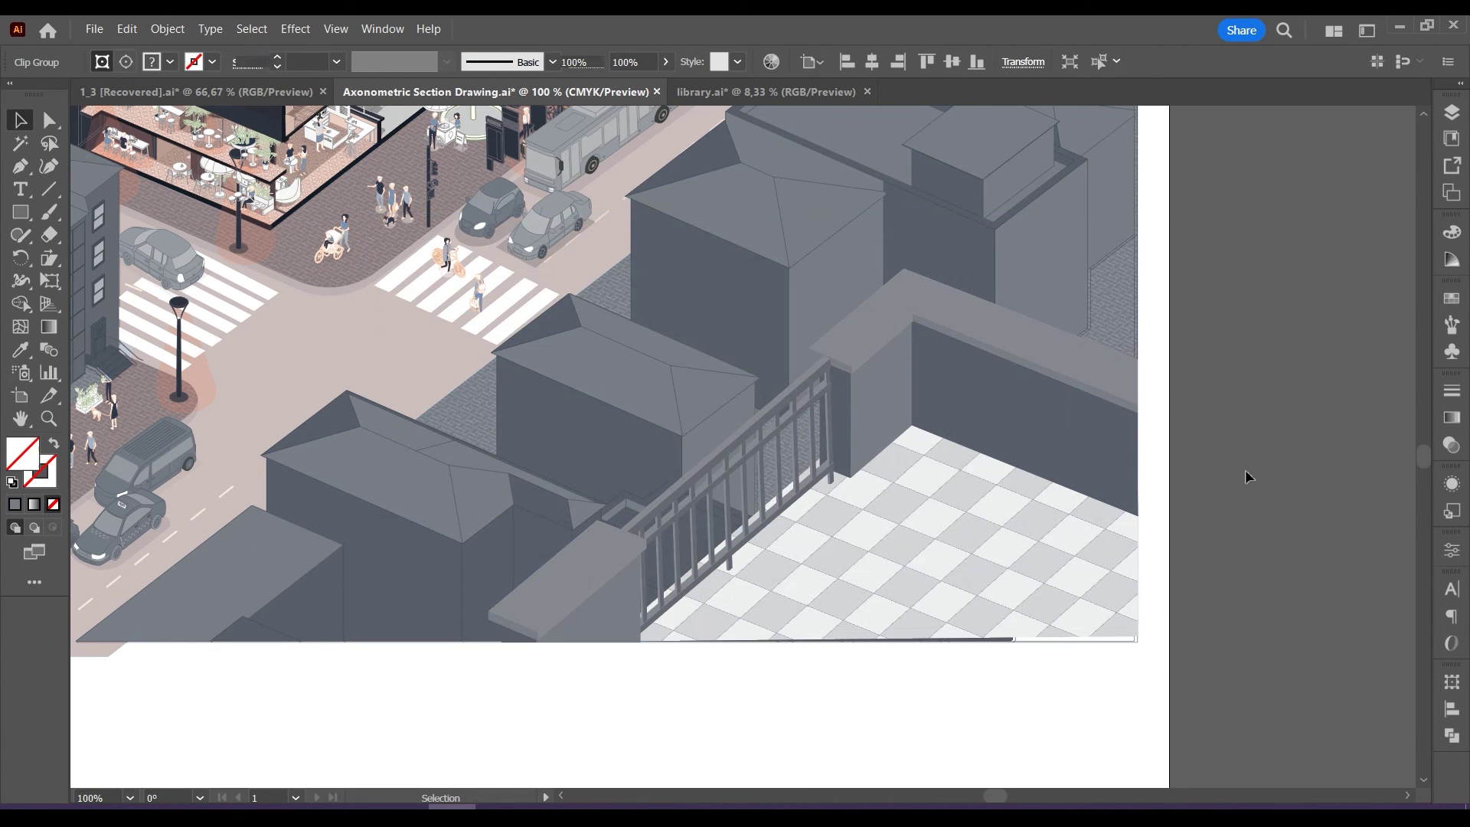
Lengthen the cap of the short balcony wall beyond the drawing's lower edge and shift the wall's end face outward beneath it.
scroll(1068, 589, "down", 1)
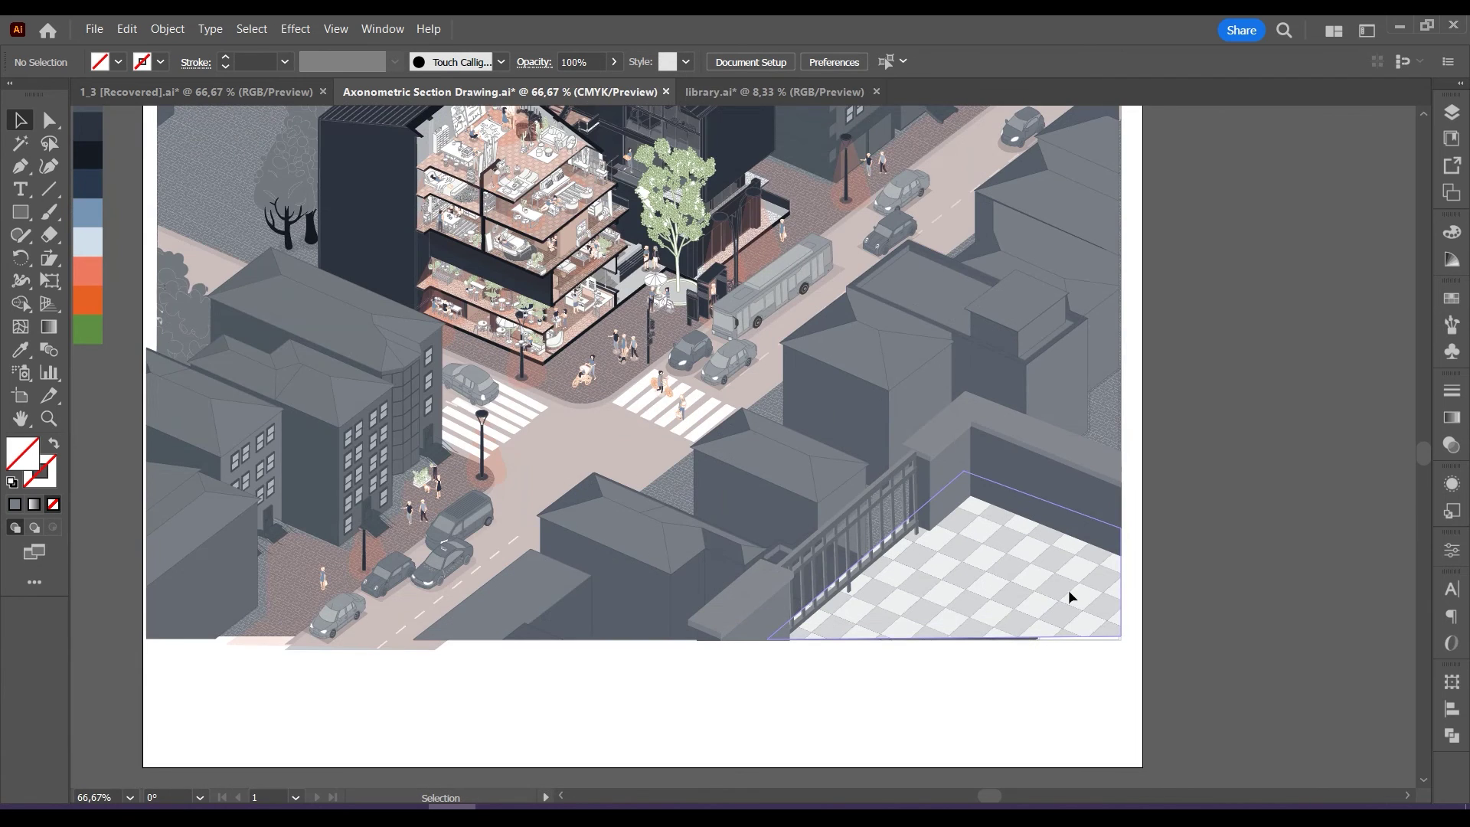
left_click(1068, 590)
scroll(1068, 589, "up", 2)
double_click(338, 617)
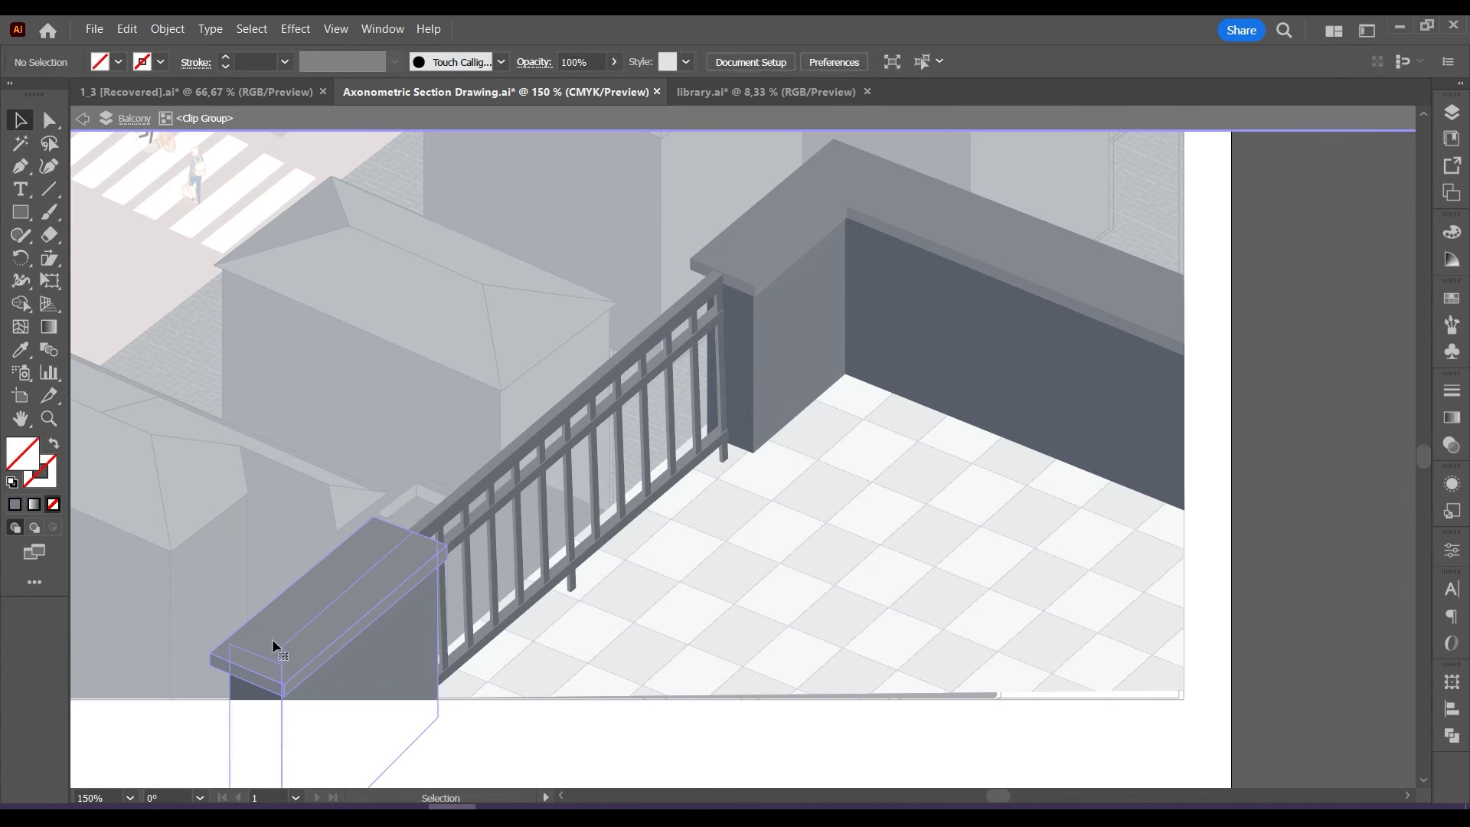
double_click(377, 615)
left_click(374, 616)
left_click_drag(373, 616, 322, 659)
left_click_drag(263, 773, 227, 775)
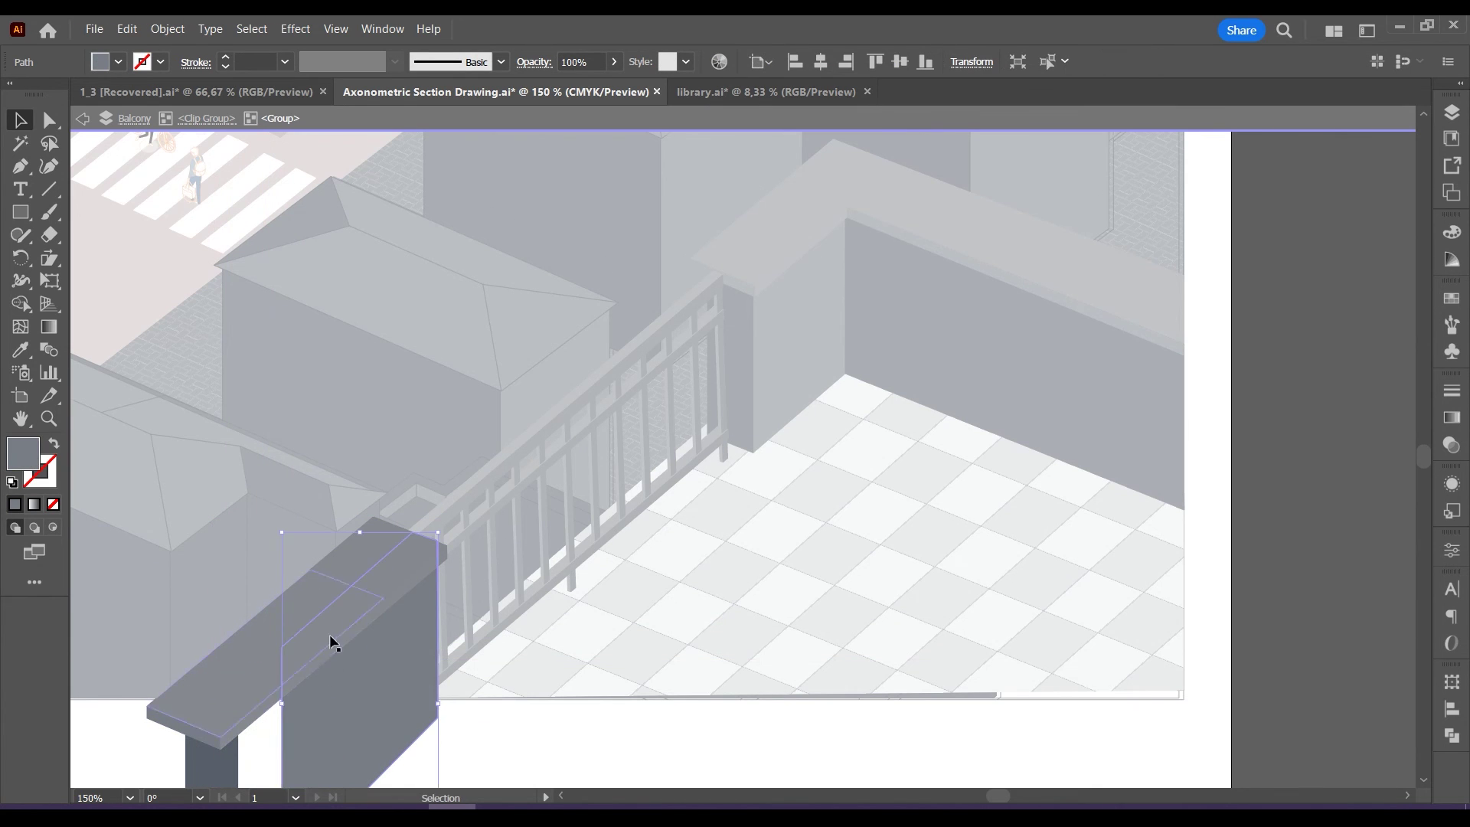
Stretch the short wall's side face until its corners meet the shifted end face.
scroll(333, 643, "down", 3)
left_click_drag(256, 719, 238, 735)
left_click_drag(282, 462, 239, 518)
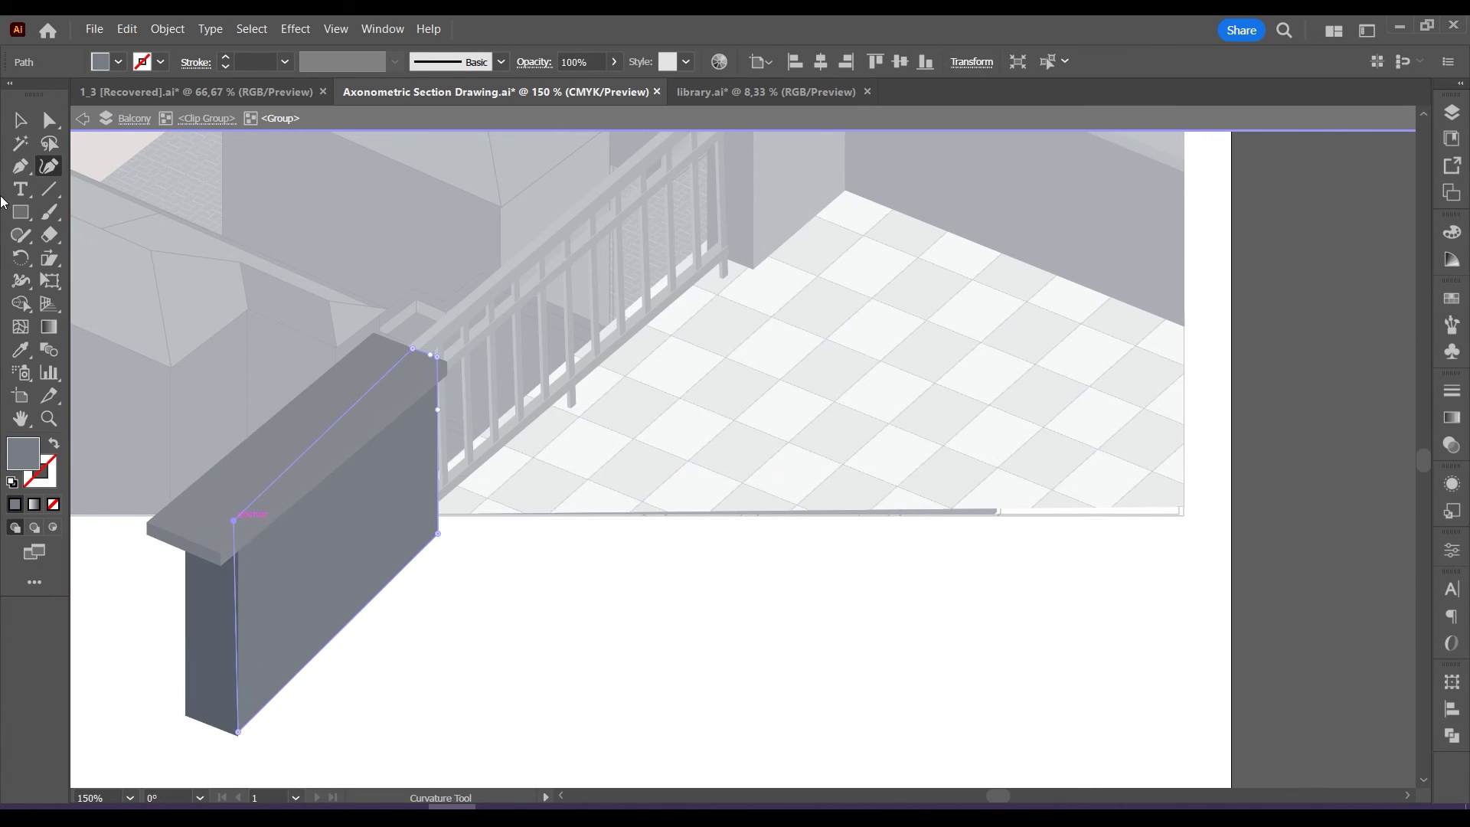
left_click(21, 120)
double_click(659, 633)
scroll(824, 728, "down", 1)
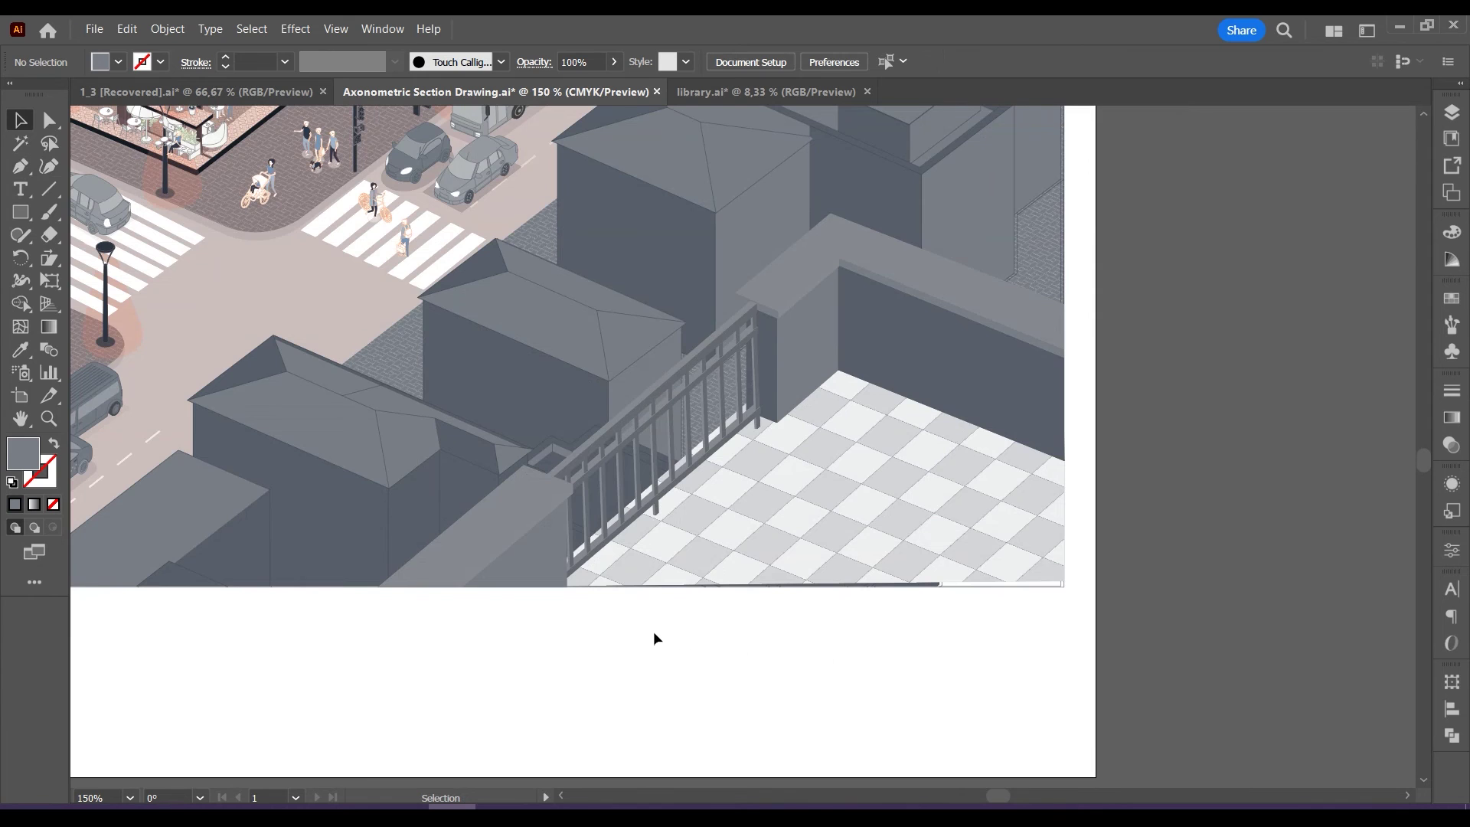
Add the photographers and camera crew on the balcony and a white drone above the street beside the main building.
scroll(856, 690, "down", 3)
key("ctrl+shift+z")
key("ctrl+shift+z")
key("ctrl+shift+z")
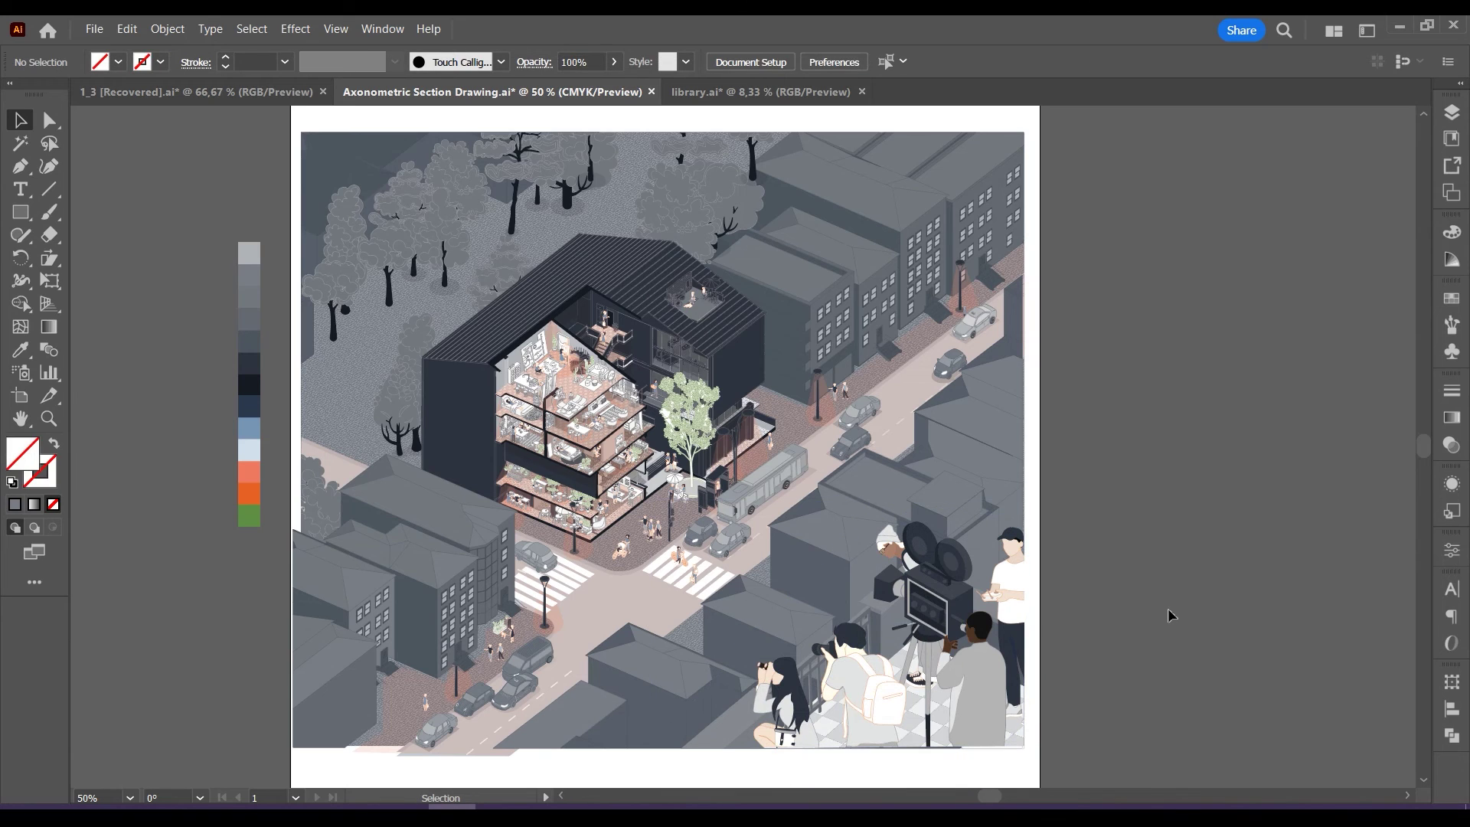
key("ctrl+v")
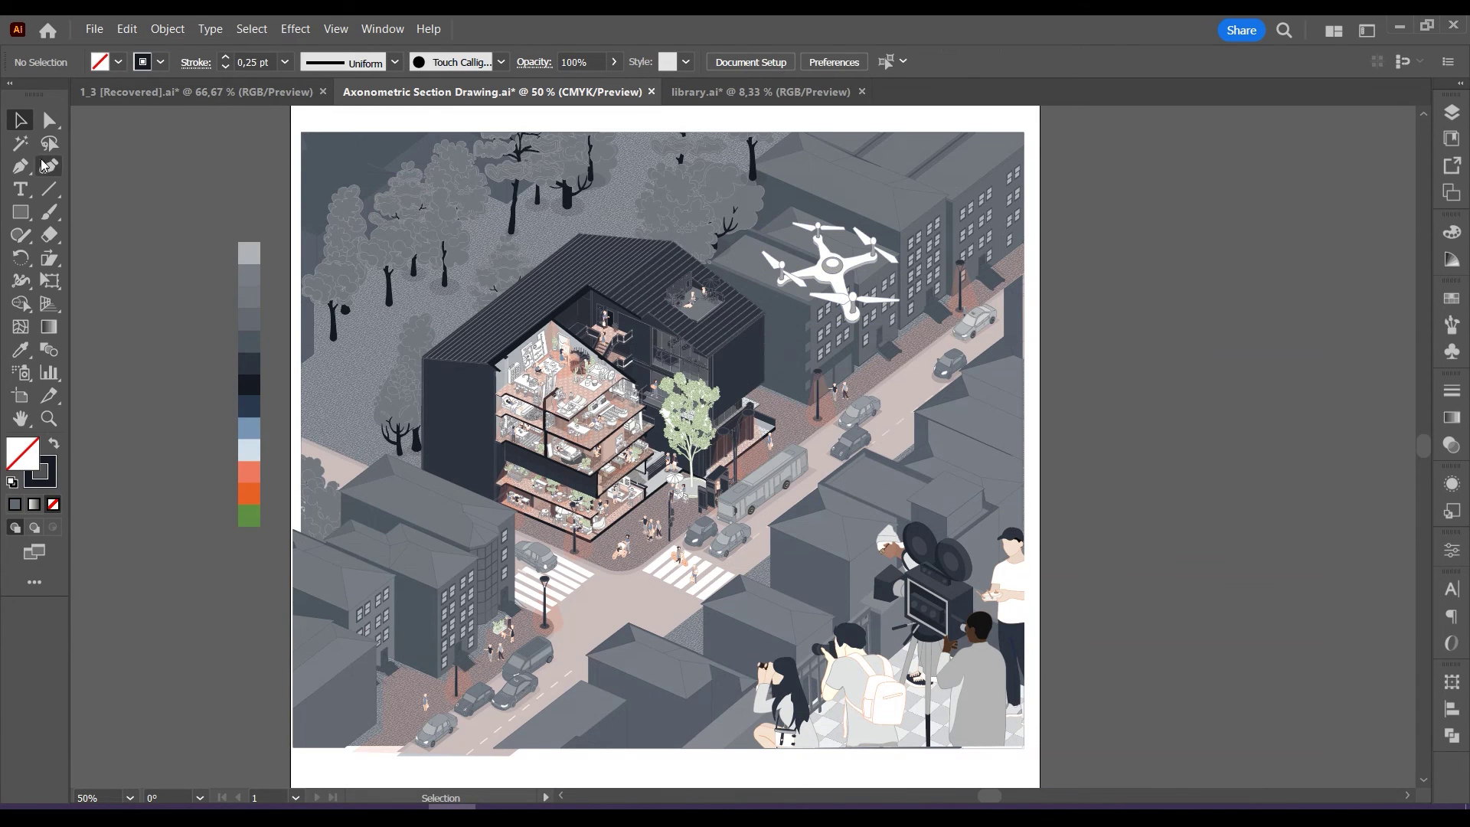
Draw a closed Pen outline from the film camera's lens around the main building's silhouette as the camera's view cone.
left_click(21, 165)
left_click(767, 314)
left_click(890, 564)
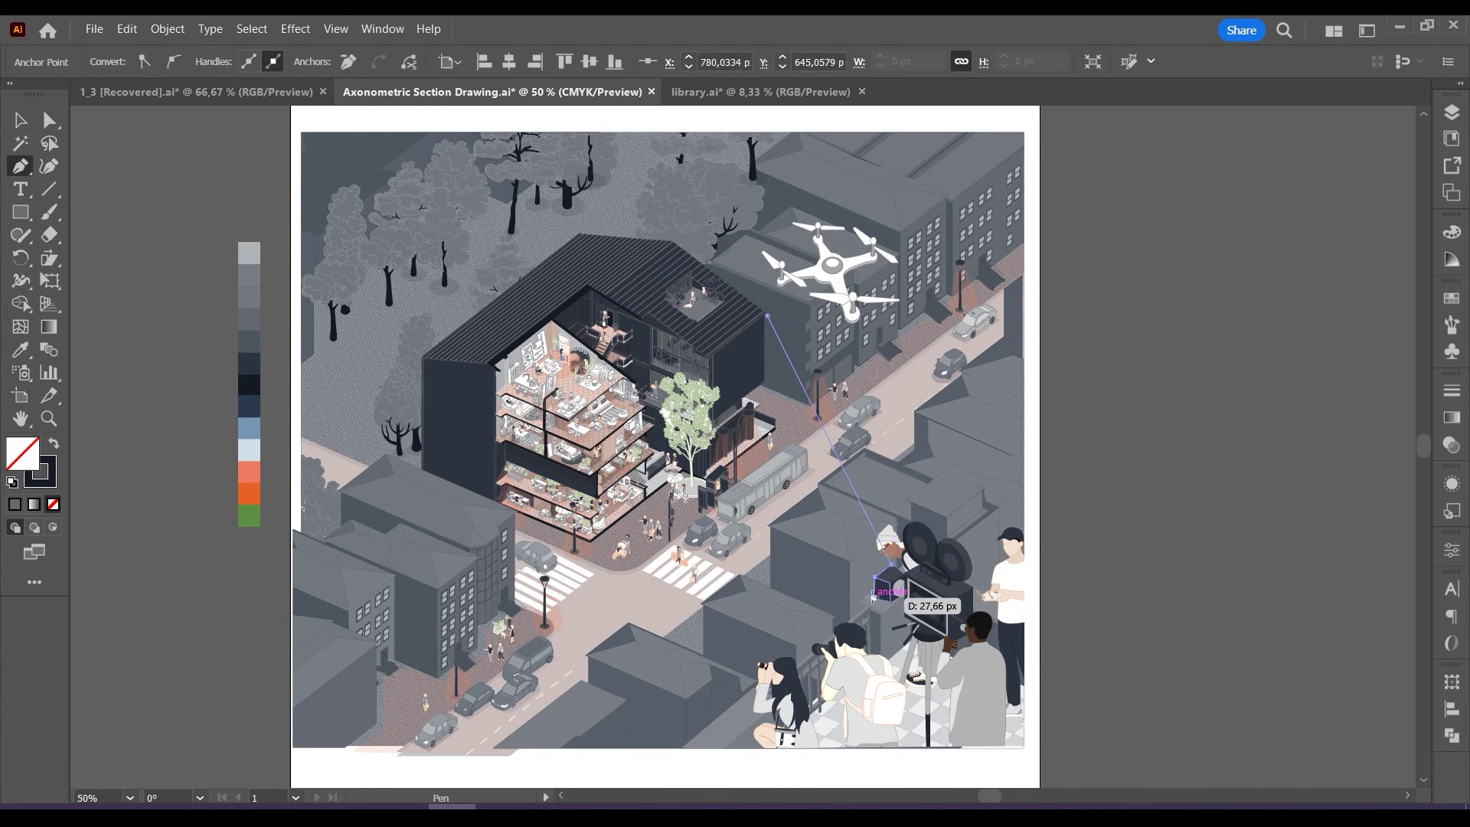
left_click(872, 596)
left_click(576, 544)
left_click(423, 470)
left_click(424, 358)
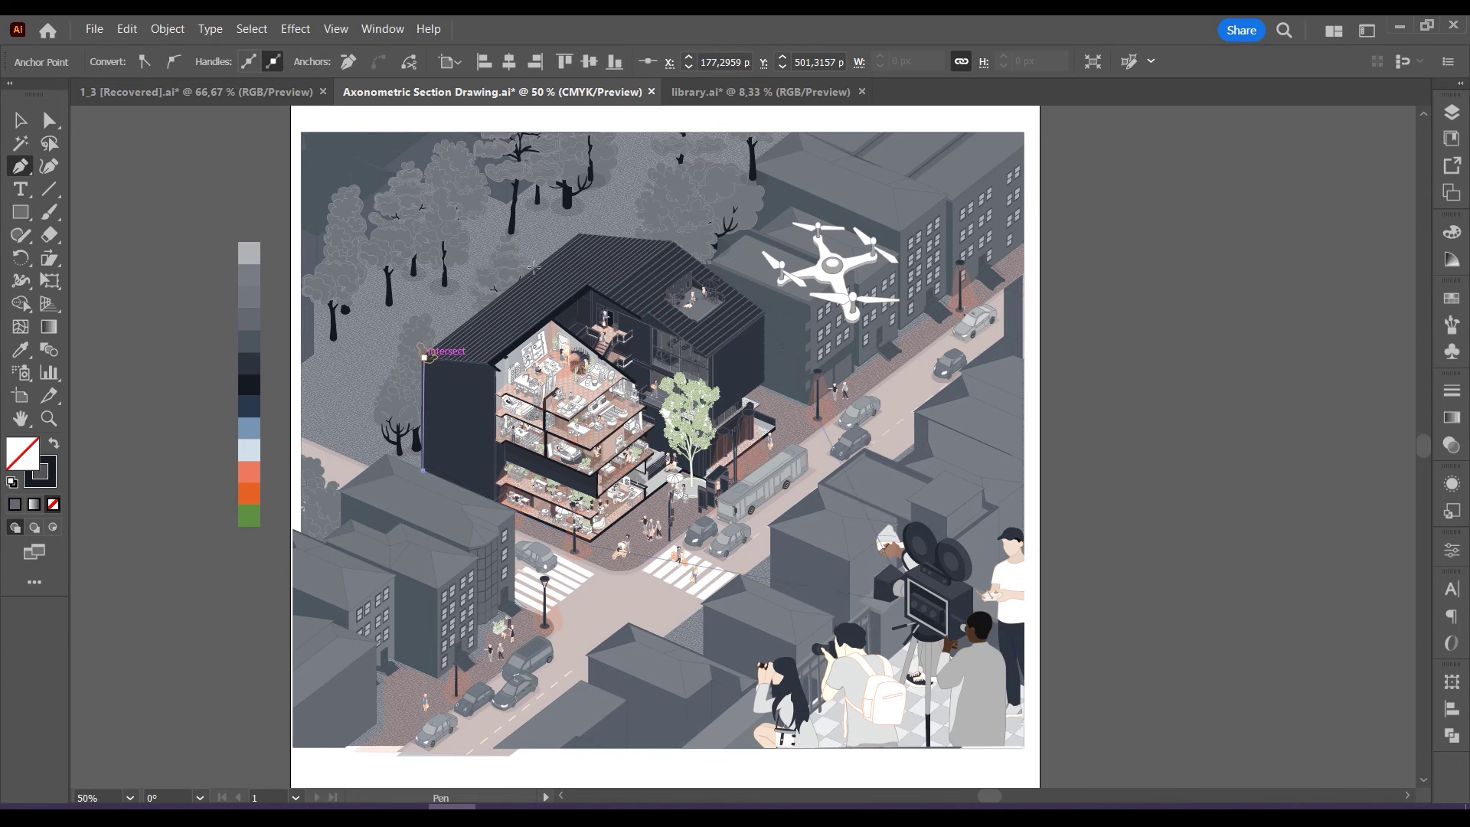
left_click(579, 234)
left_click(672, 242)
left_click(766, 315)
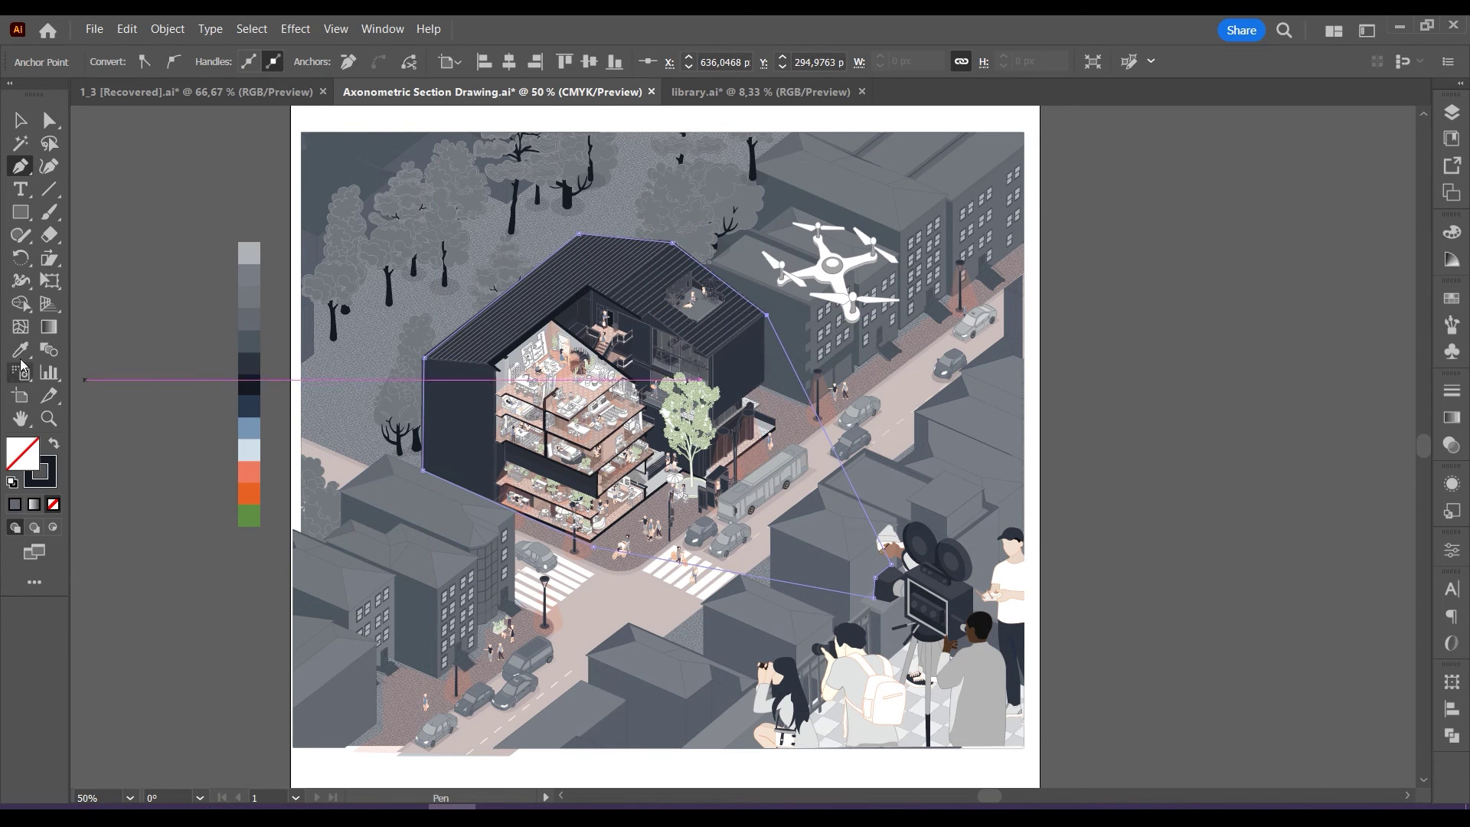
Fill the view cone with the white sampled from the drone and set its opacity to 10%.
left_click(21, 351)
left_click(806, 271)
left_click(21, 121)
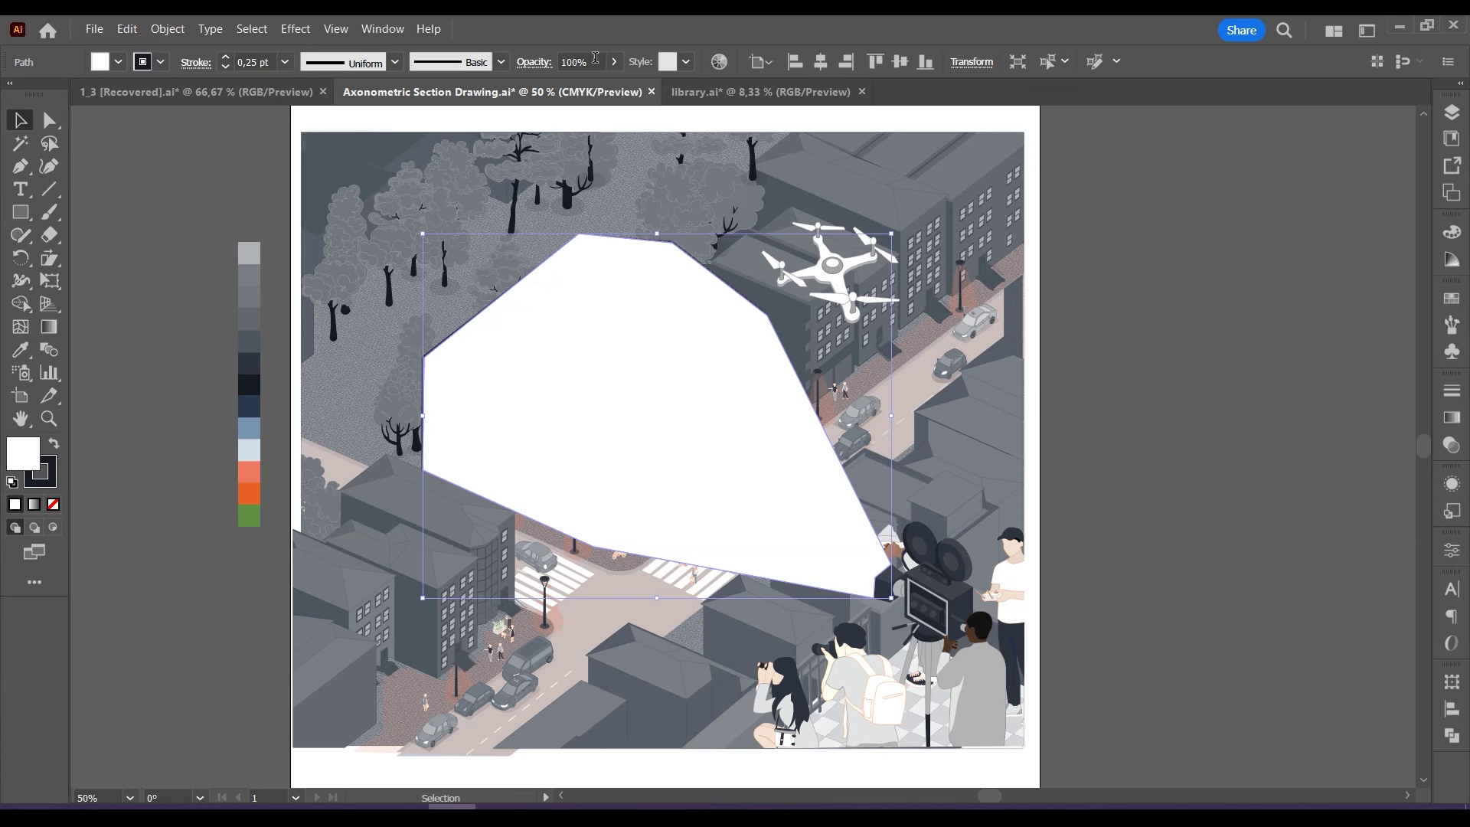
left_click(595, 58)
type("10")
key("Return")
left_click(1188, 354)
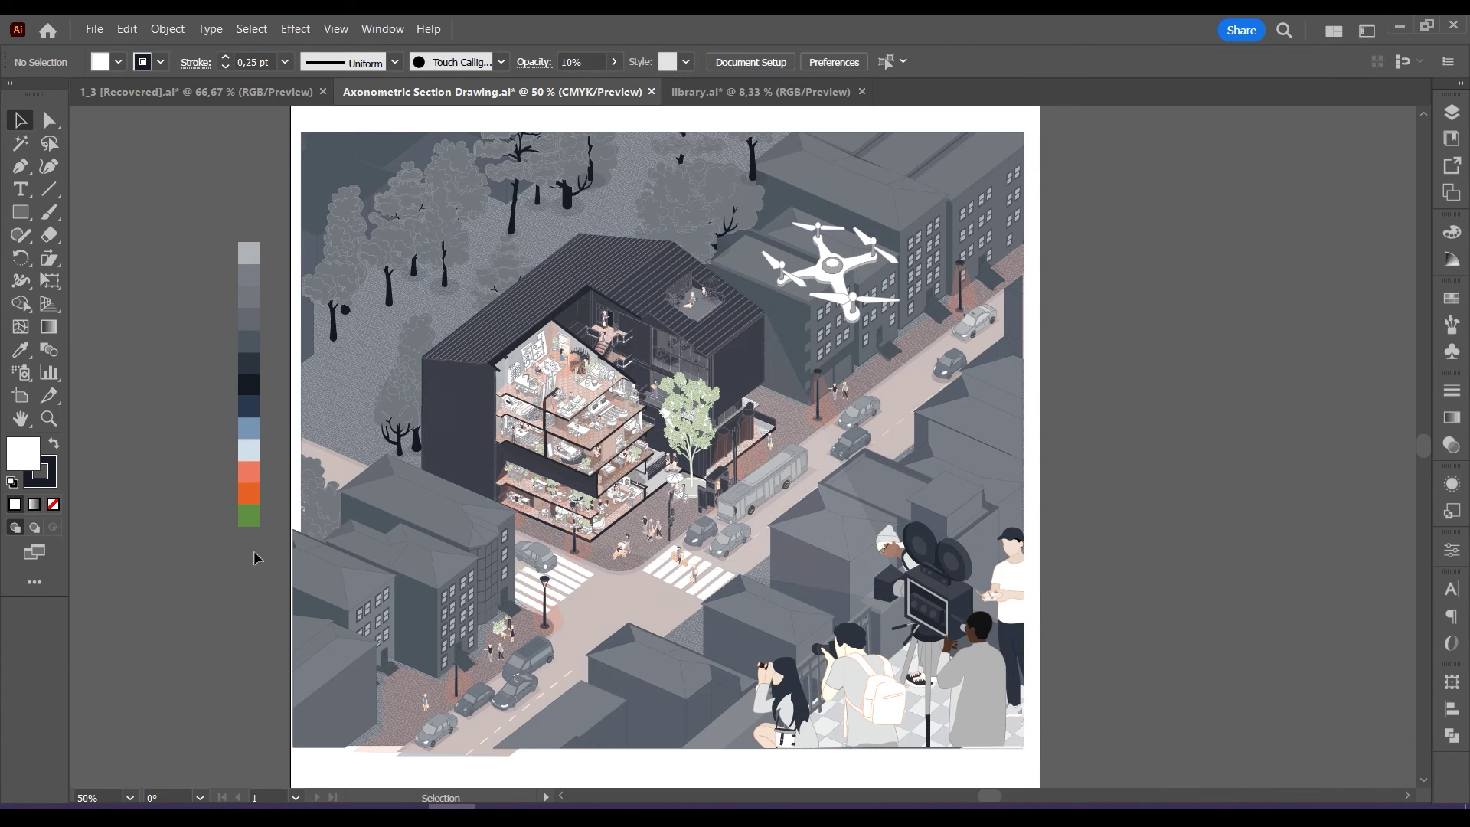
Delete the column of colour swatches beside the drawing.
left_click_drag(254, 558, 199, 220)
key("Delete")
scroll(926, 376, "down", 1)
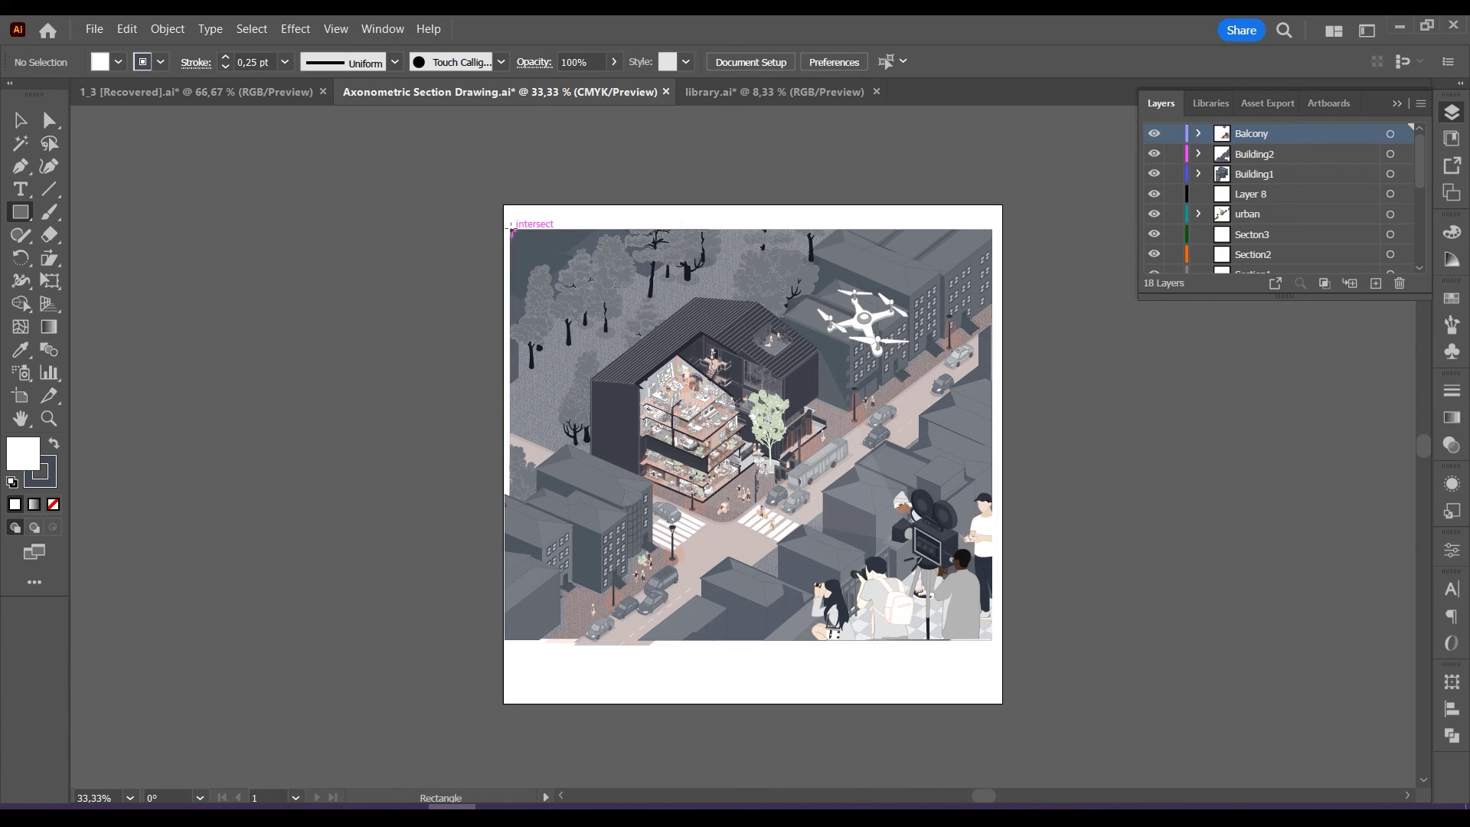
Draw a rectangle over the drawing's full extent and use it as a clipping mask for all the artwork.
left_click_drag(511, 229, 992, 637)
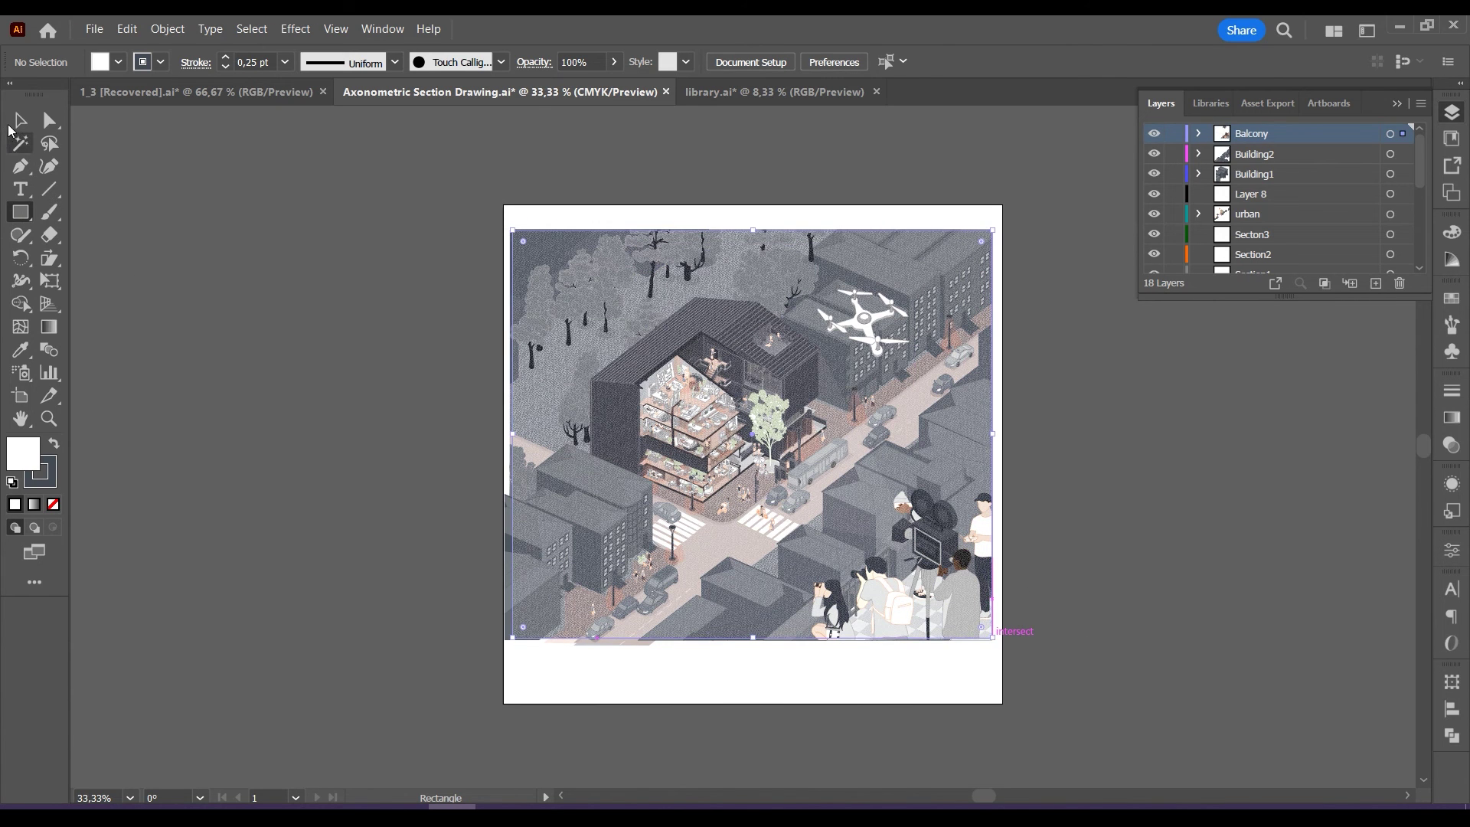
key("v")
key("ctrl+a")
right_click(627, 319)
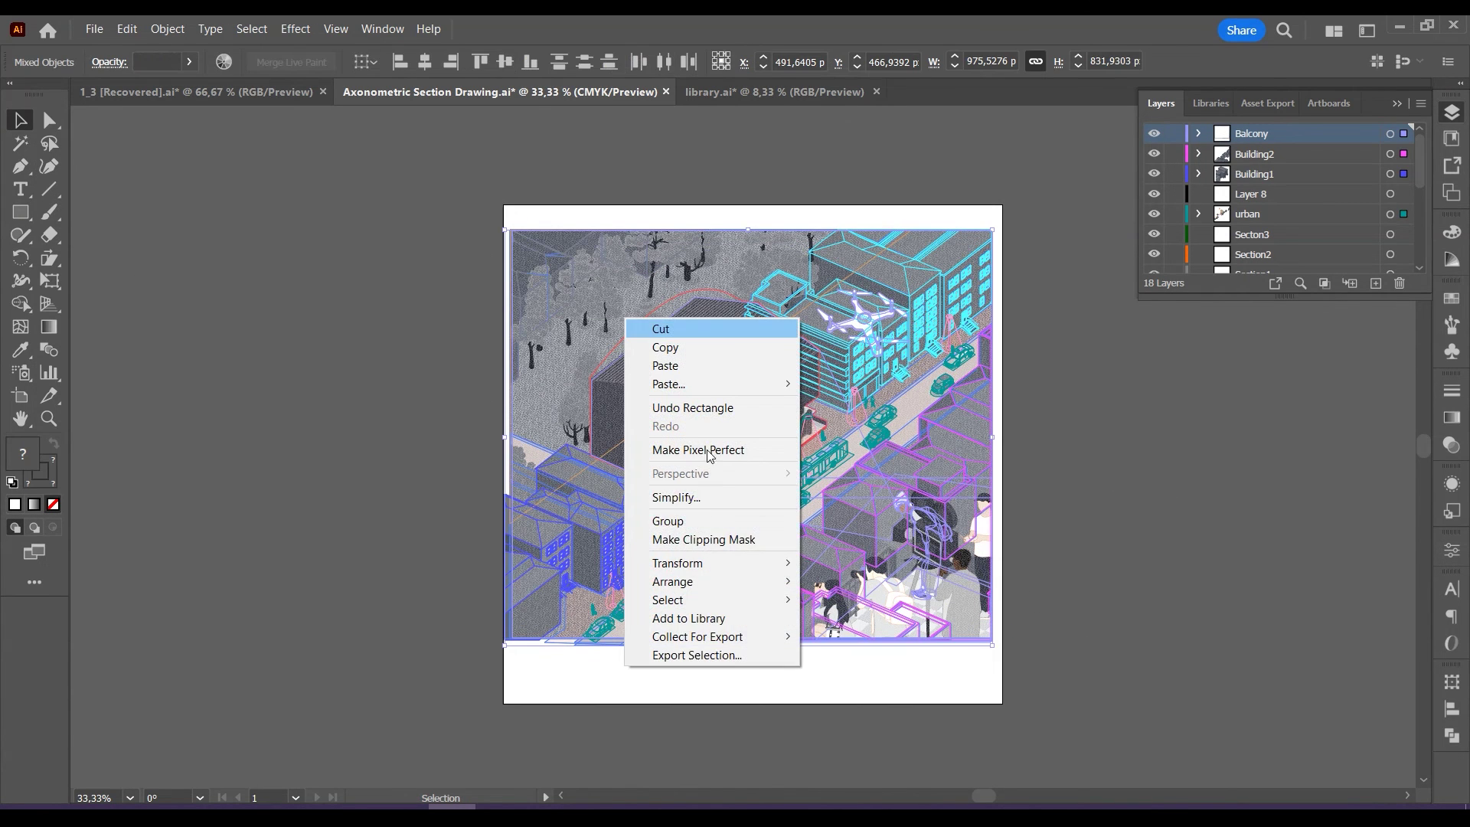
left_click(703, 540)
left_click(1105, 492)
Create a new layer above the Balcony layer and name it text.
left_click(1376, 284)
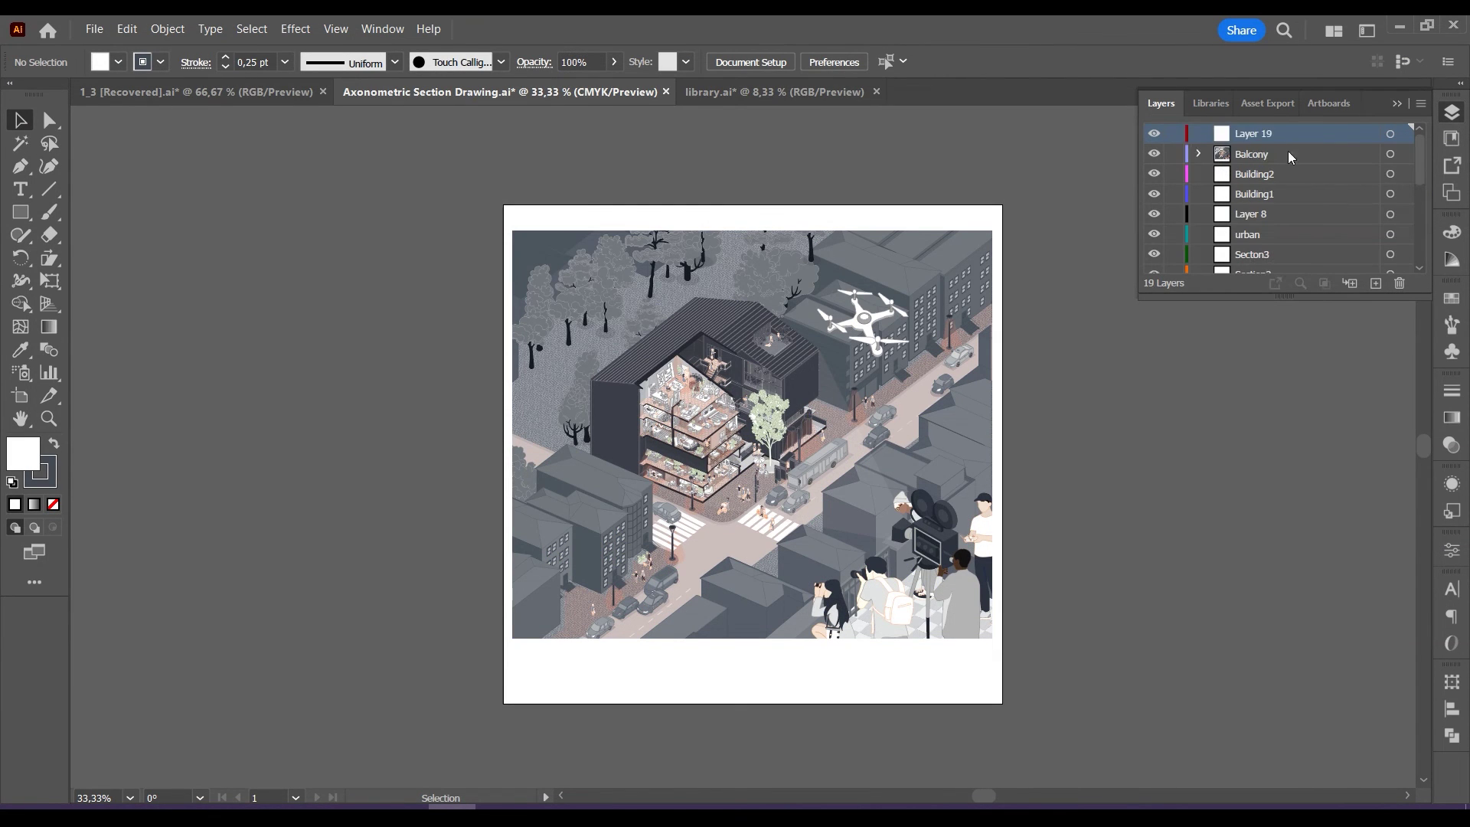
double_click(1264, 131)
type("tec")
key("BackSpace")
type("xt")
key("Return")
Delete all the empty layers below the Balcony layer.
left_click(1251, 179)
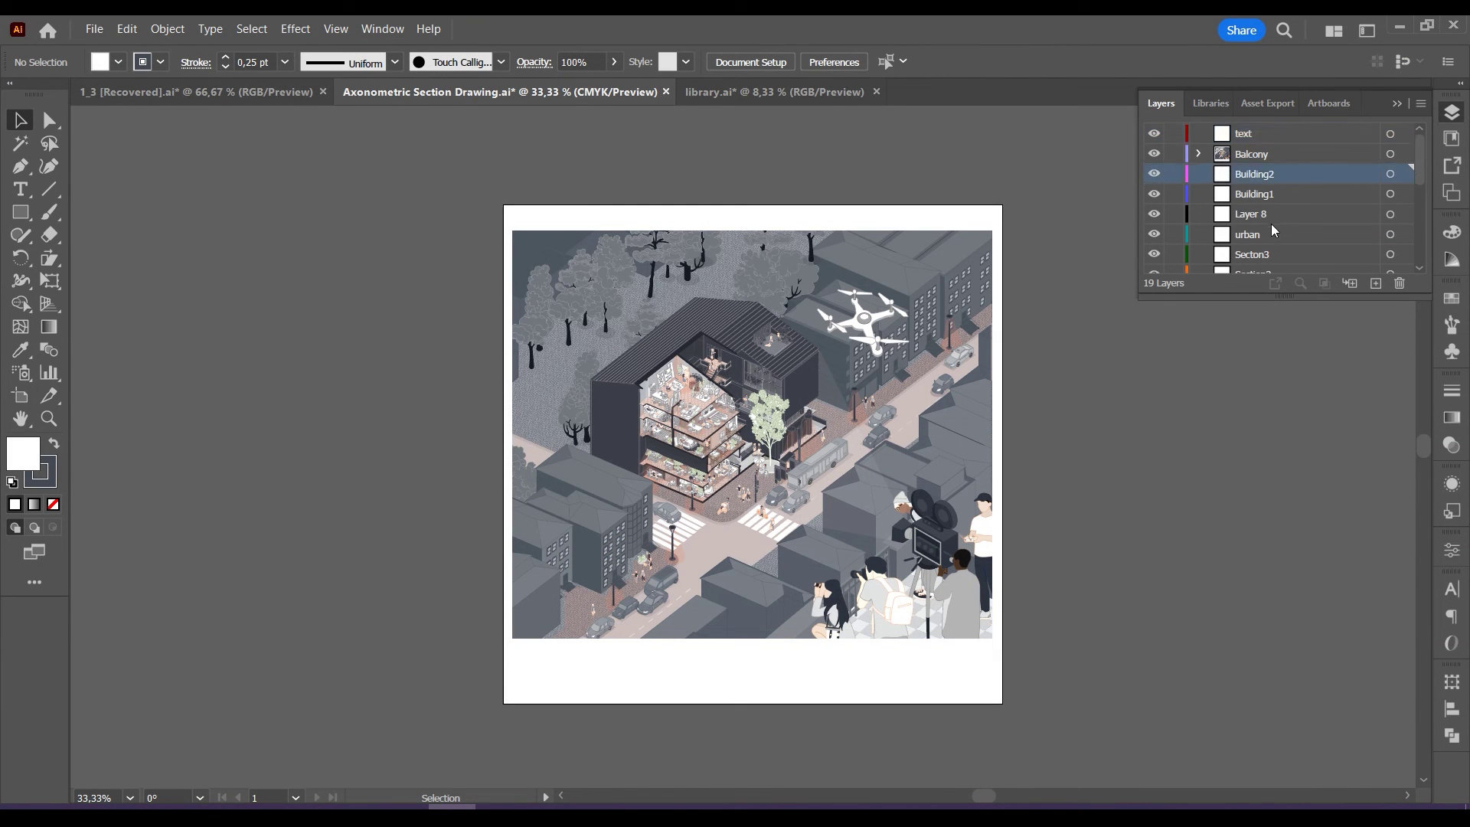
scroll(1272, 231, "down", 5)
left_click(1264, 267, "shift")
left_click(1399, 284)
Rename the Balcony layer as Presentation.
double_click(1265, 153)
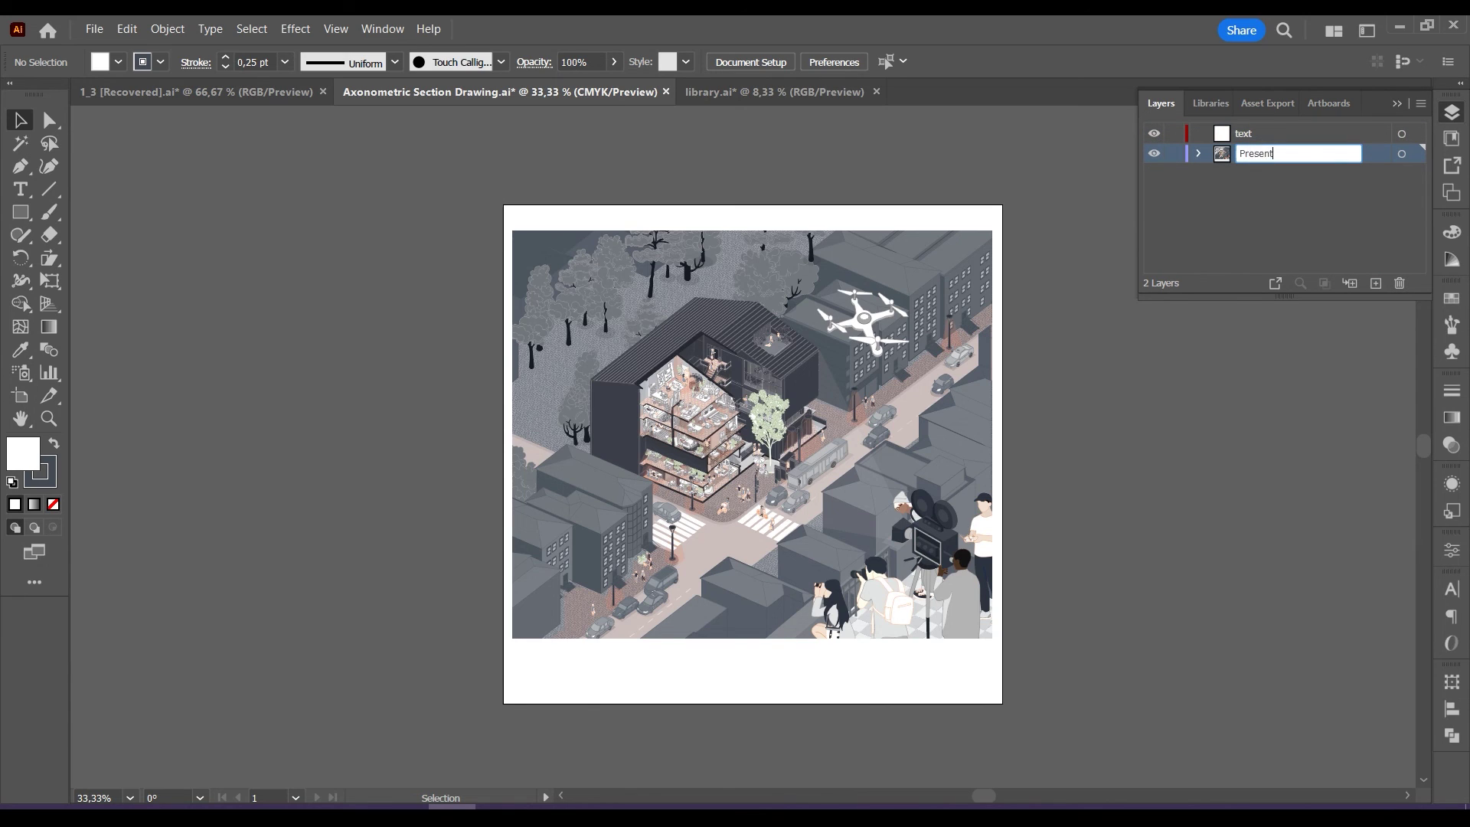
type("Presentation")
key("Return")
Lock the Presentation layer and make the text layer active.
left_click(1398, 103)
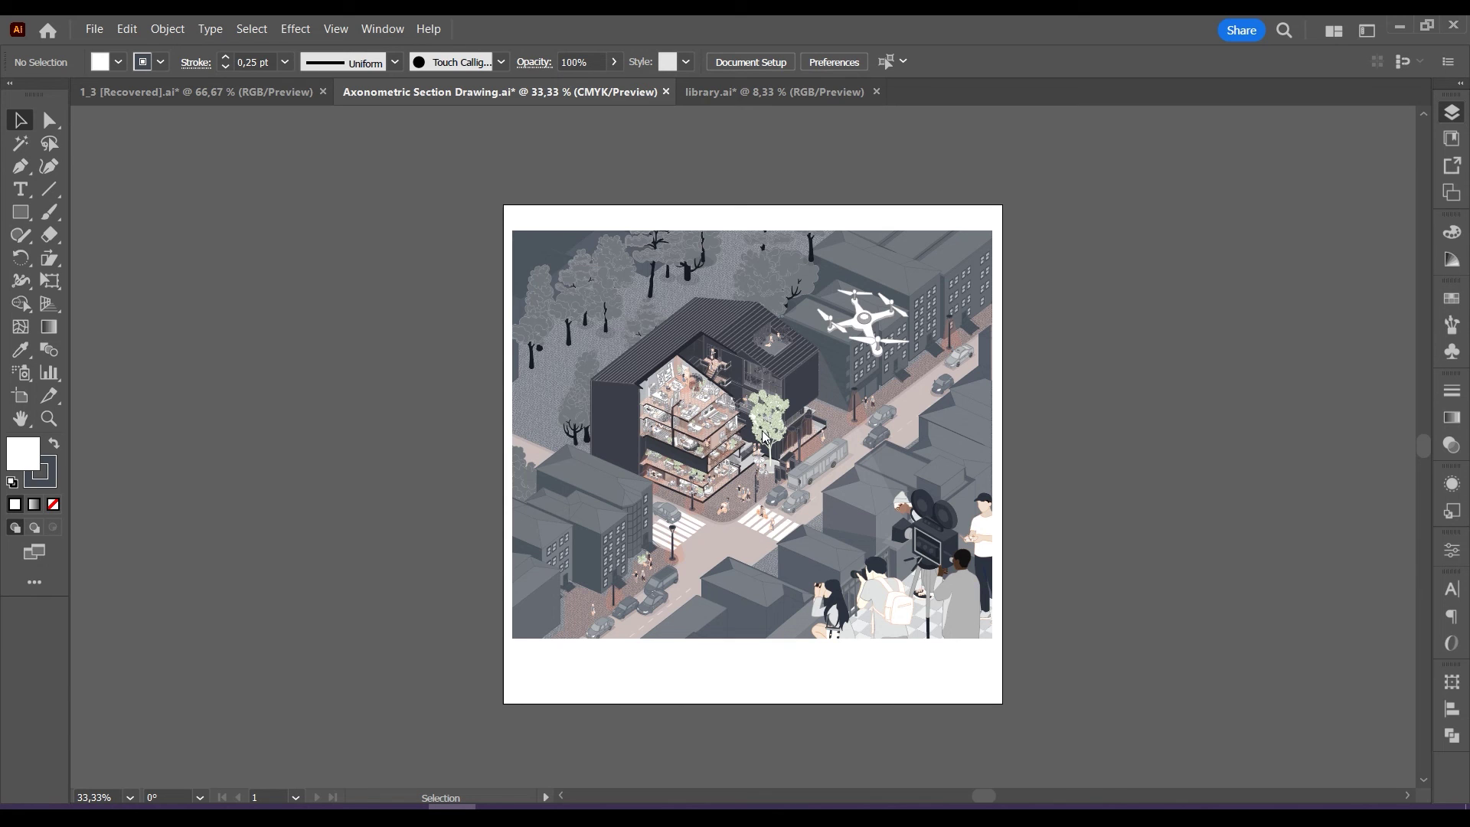
scroll(764, 437, "up", 1)
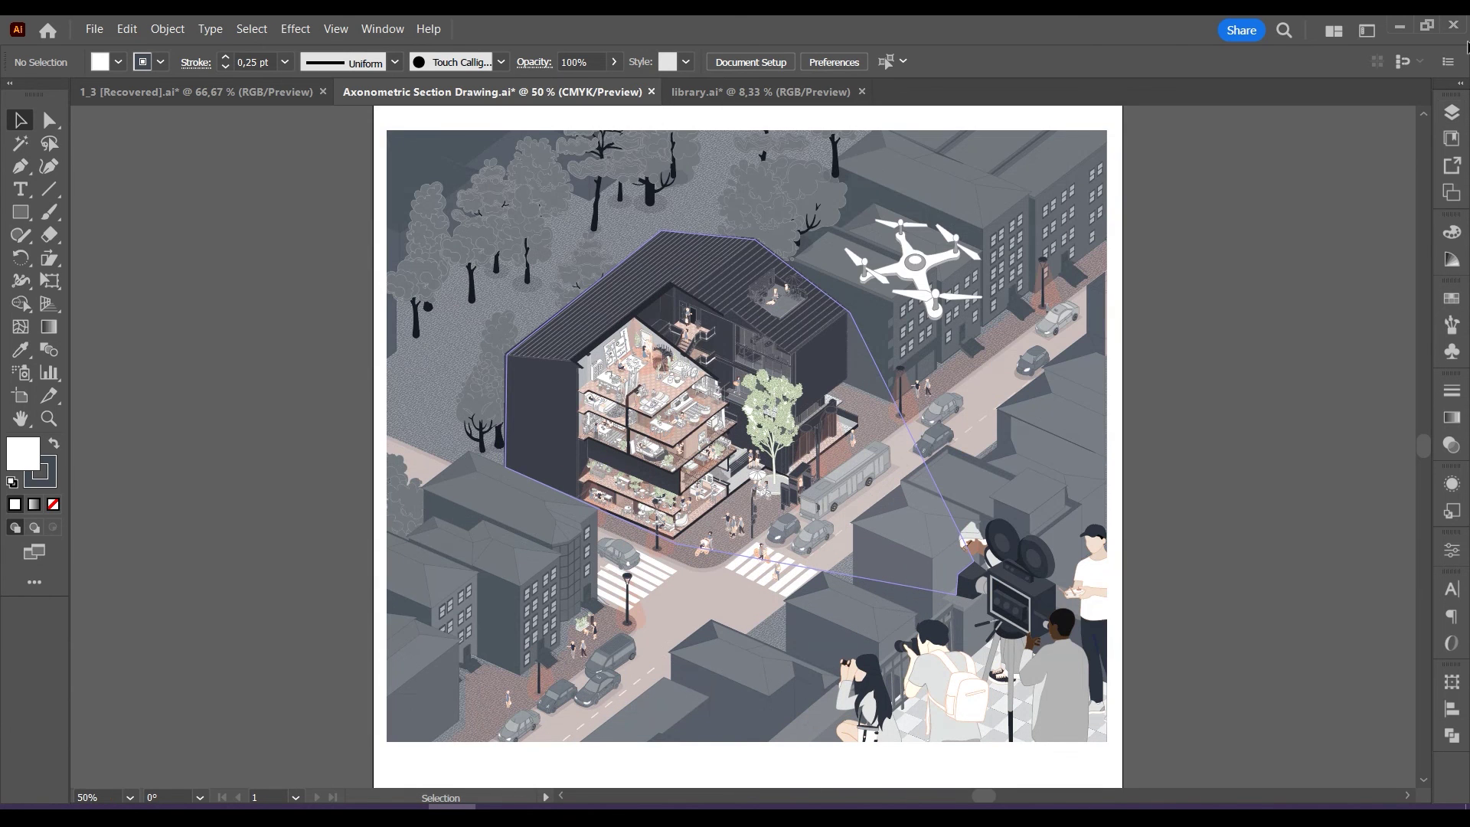
left_click(1450, 116)
left_click(1270, 132)
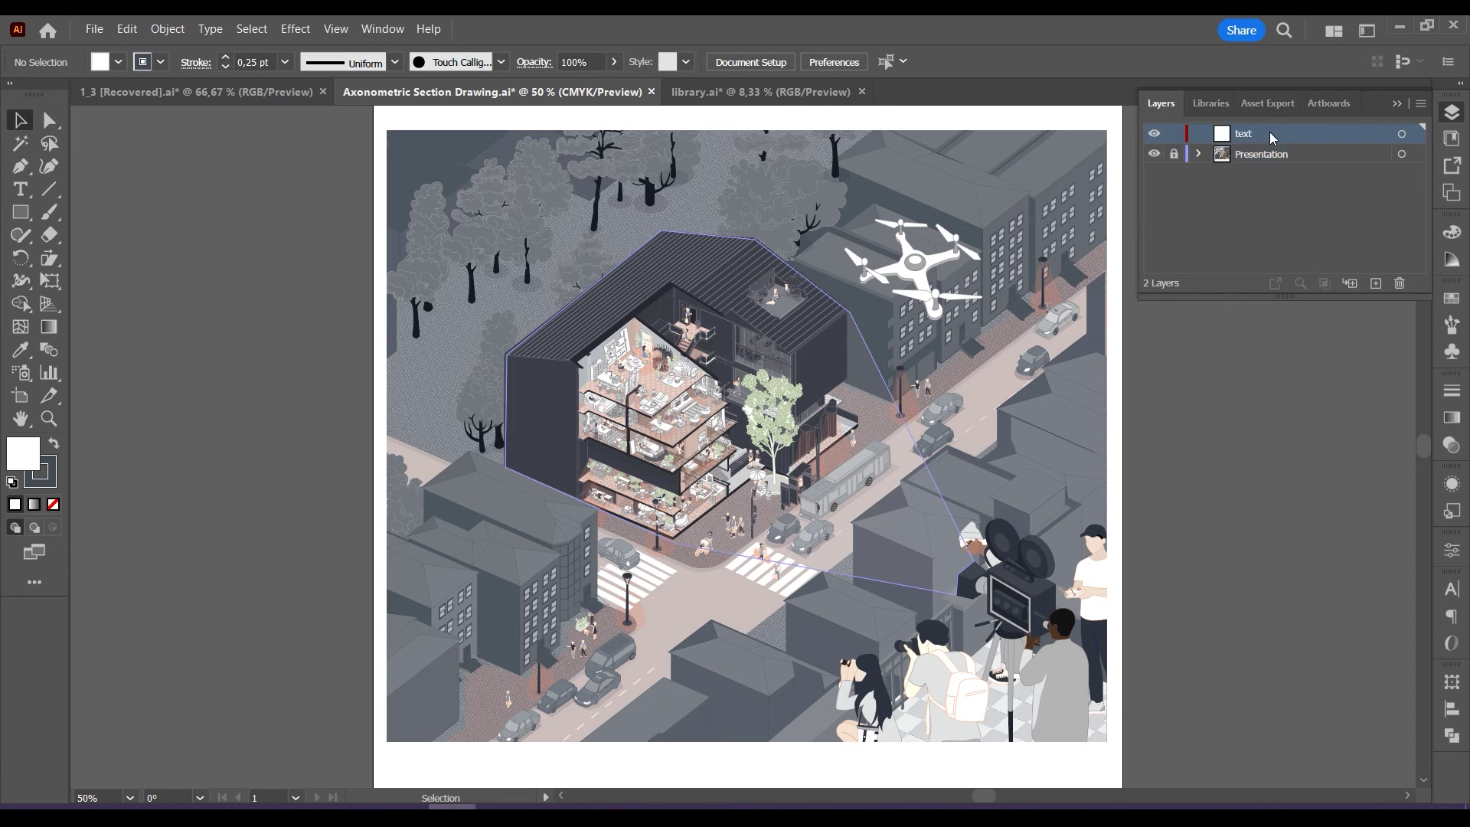
Draw a long, low rectangle at the drawing's left edge and give it a plain white fill.
left_click_drag(181, 331, 391, 383)
key("v")
left_click(1451, 232)
left_click(1395, 224)
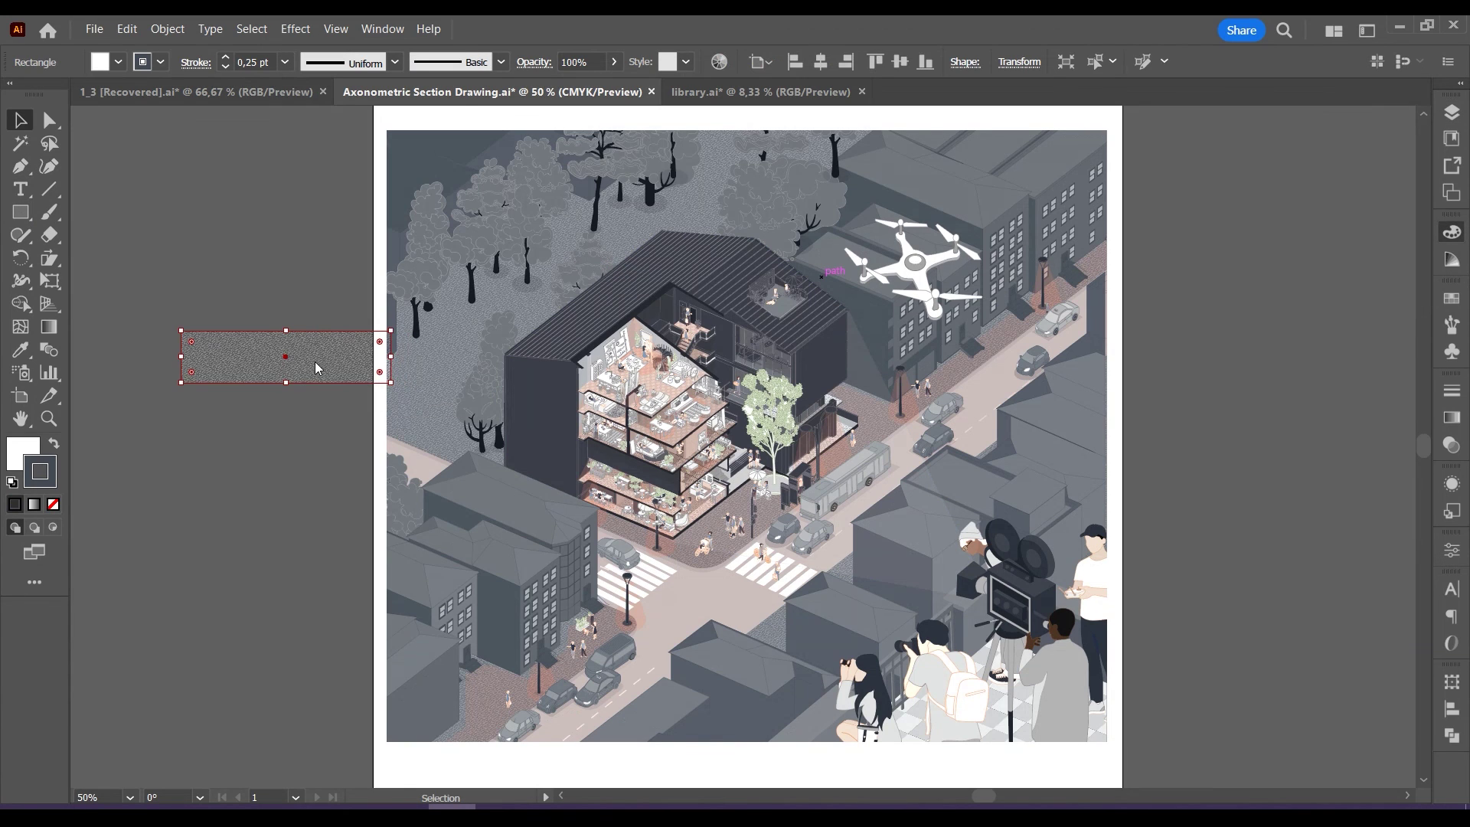
double_click(24, 444)
left_click_drag(914, 363, 880, 338)
left_click(1330, 349)
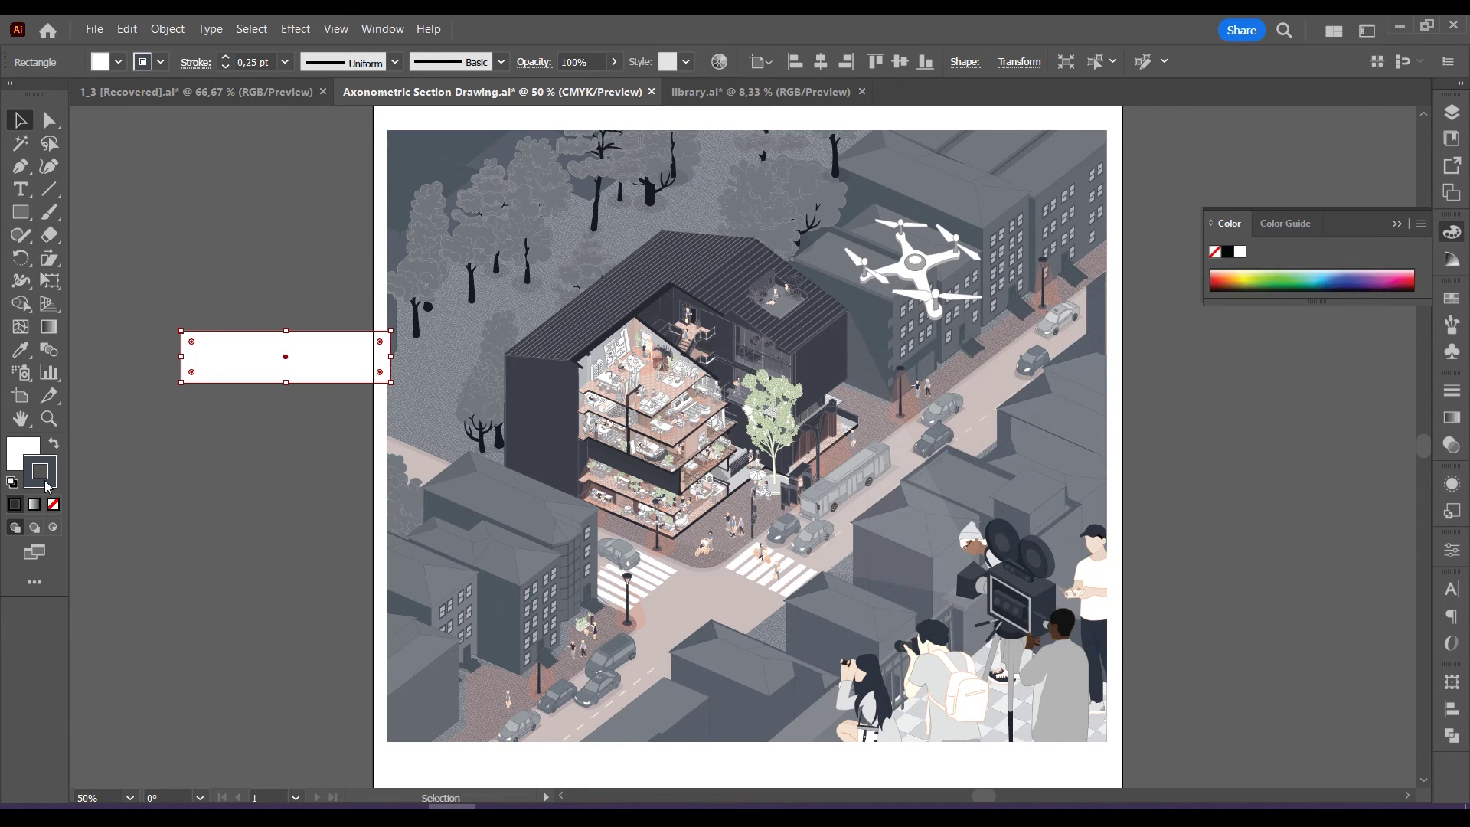
Set the rectangle's stroke colour to orange.
double_click(40, 471)
left_click(1089, 371)
left_click(1329, 351)
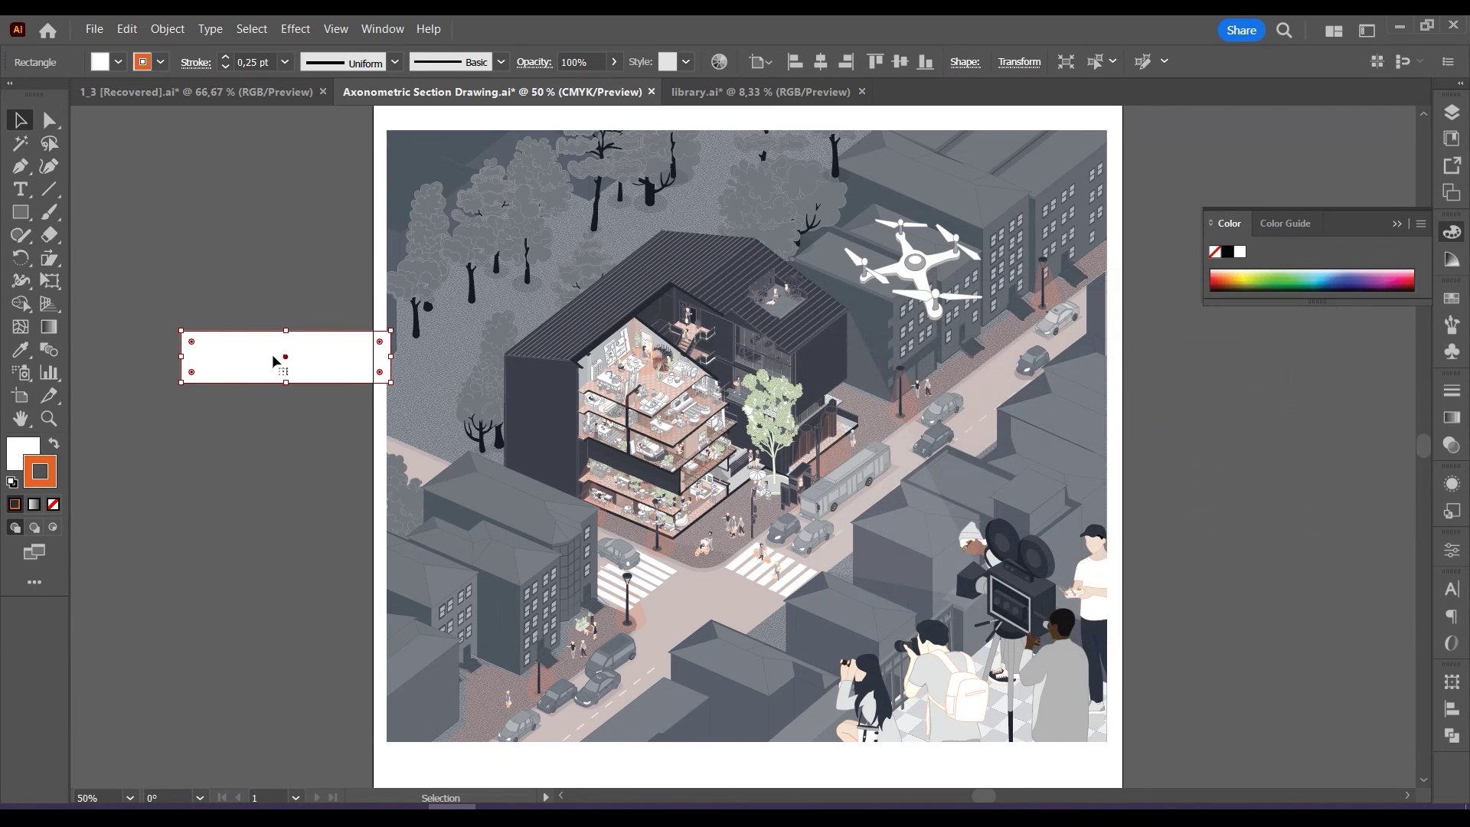
Round the rectangle's corners to about 9.7 px and place it over the trees above the main building's roof.
key("a")
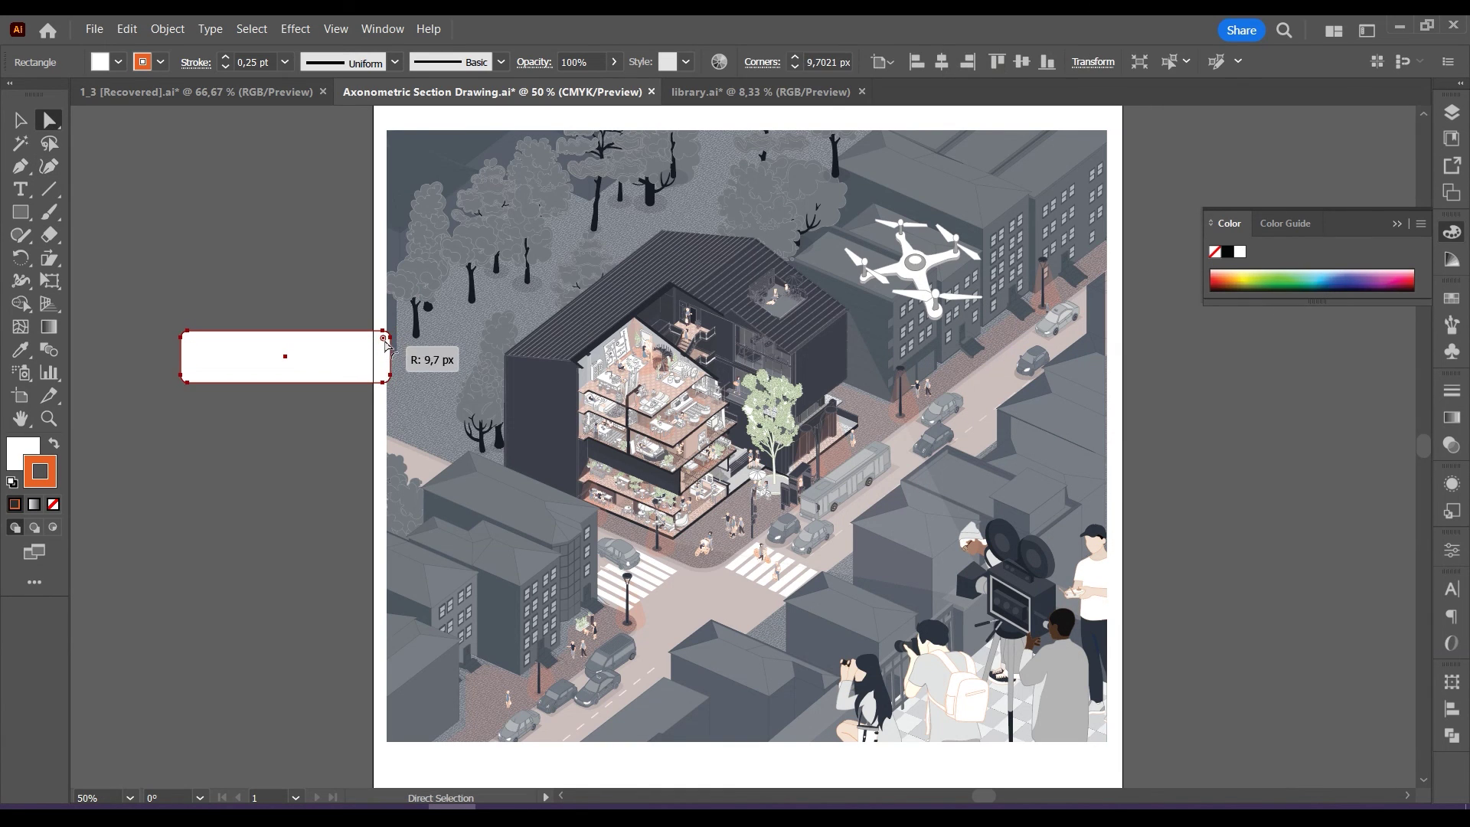
key("v")
left_click_drag(272, 374, 589, 181)
left_click(268, 281)
Draw a thin triangular pointer with the Pen tool from the building's top open floor up into the white label box.
left_click(20, 166)
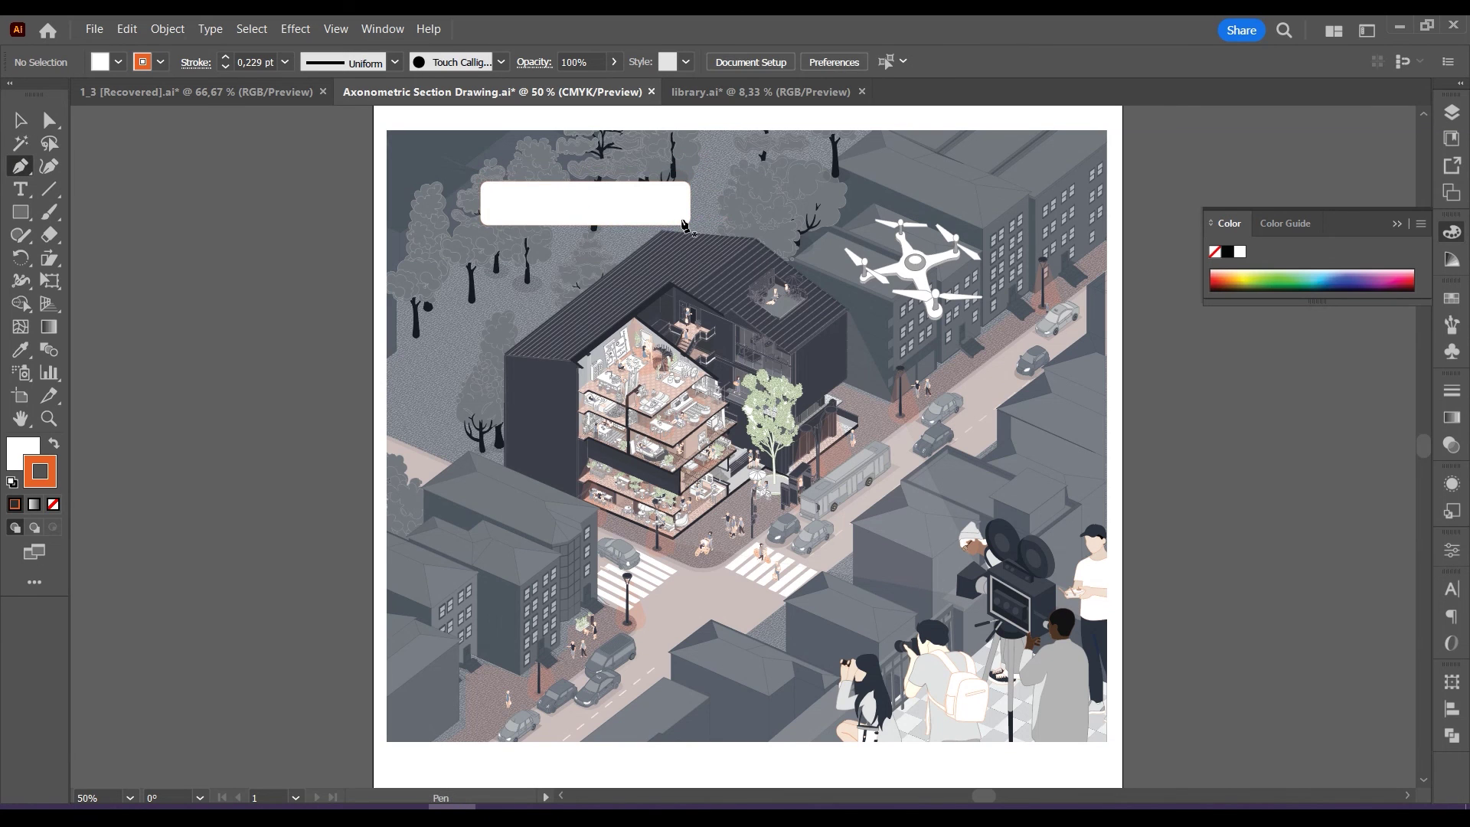
left_click(655, 394)
left_click(657, 220)
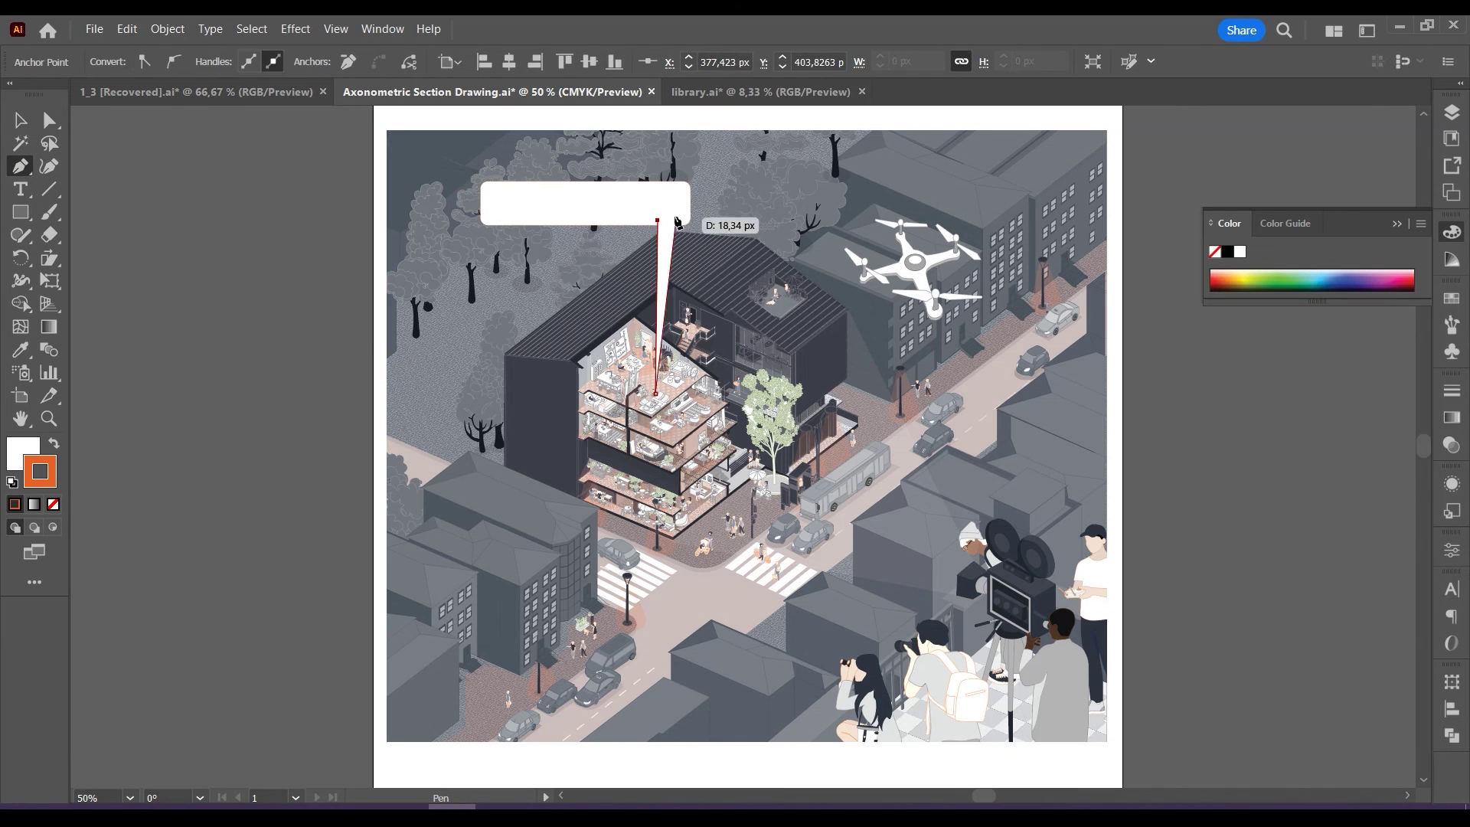
left_click(675, 221)
key("shift+grave")
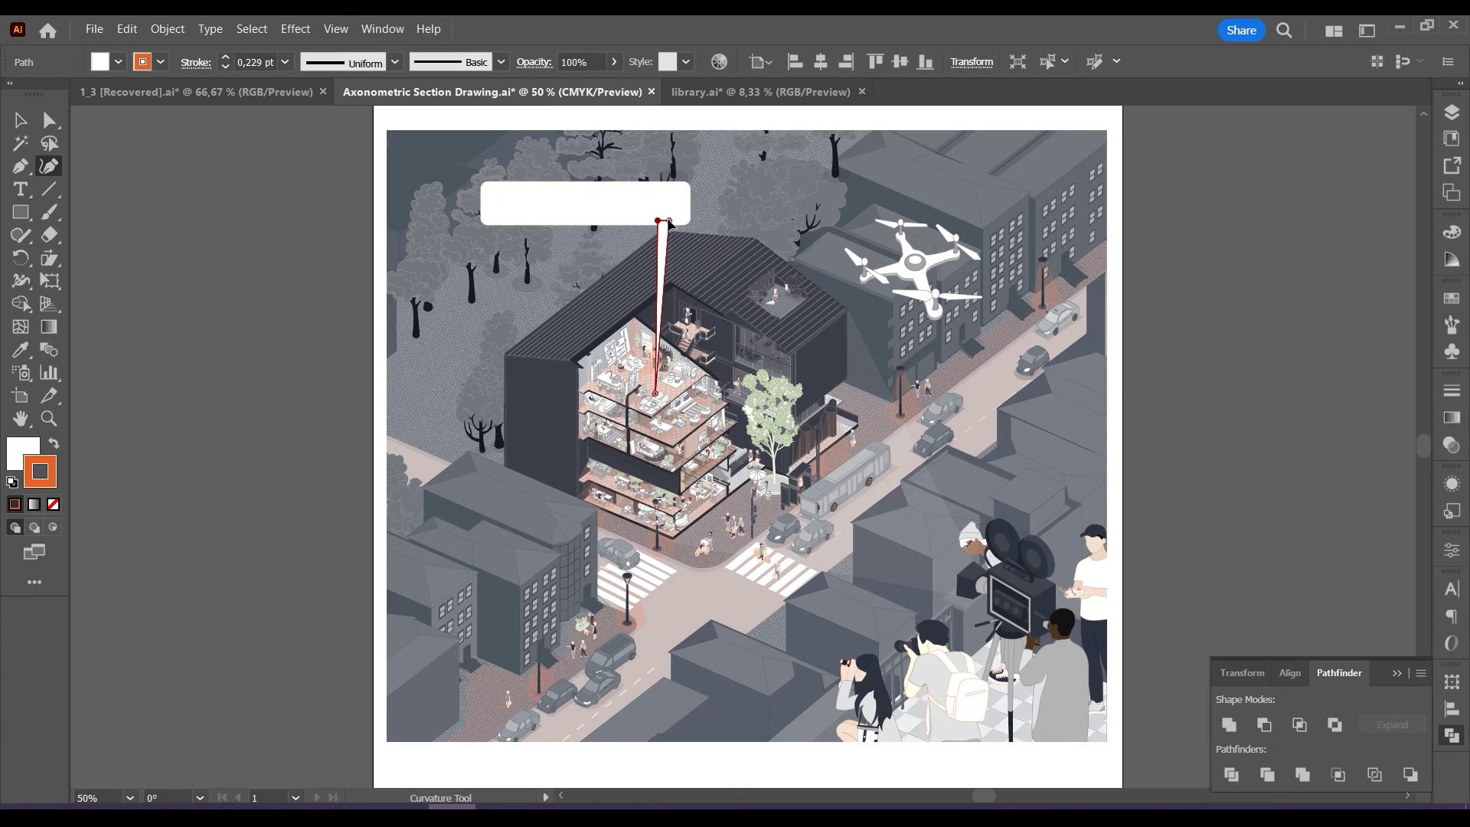
key("v")
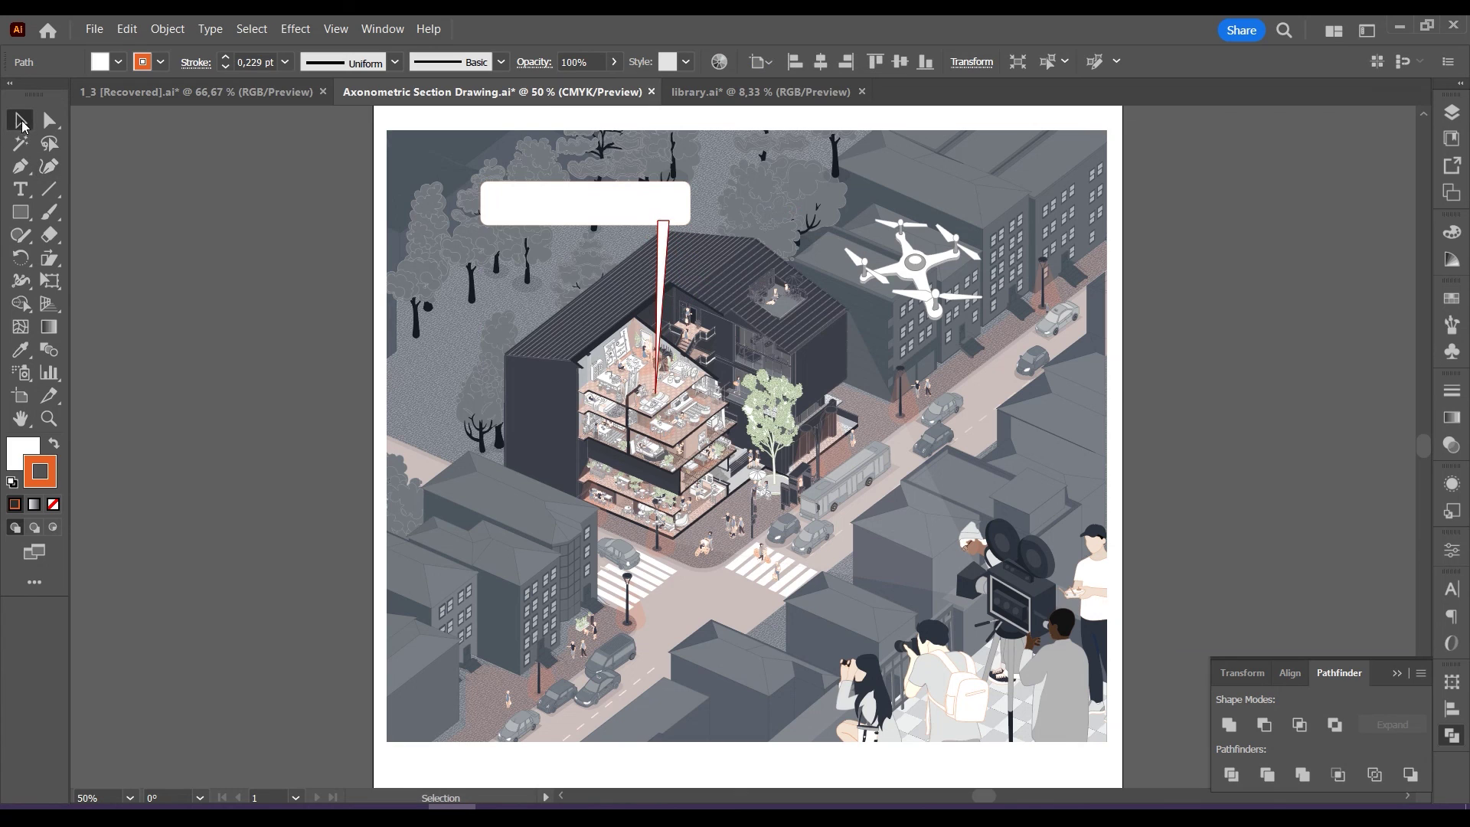
Make the label box slightly taller and unite it with the pointer into one callout shape.
left_click(571, 189)
left_click_drag(586, 181, 586, 173)
left_click(663, 240, "shift")
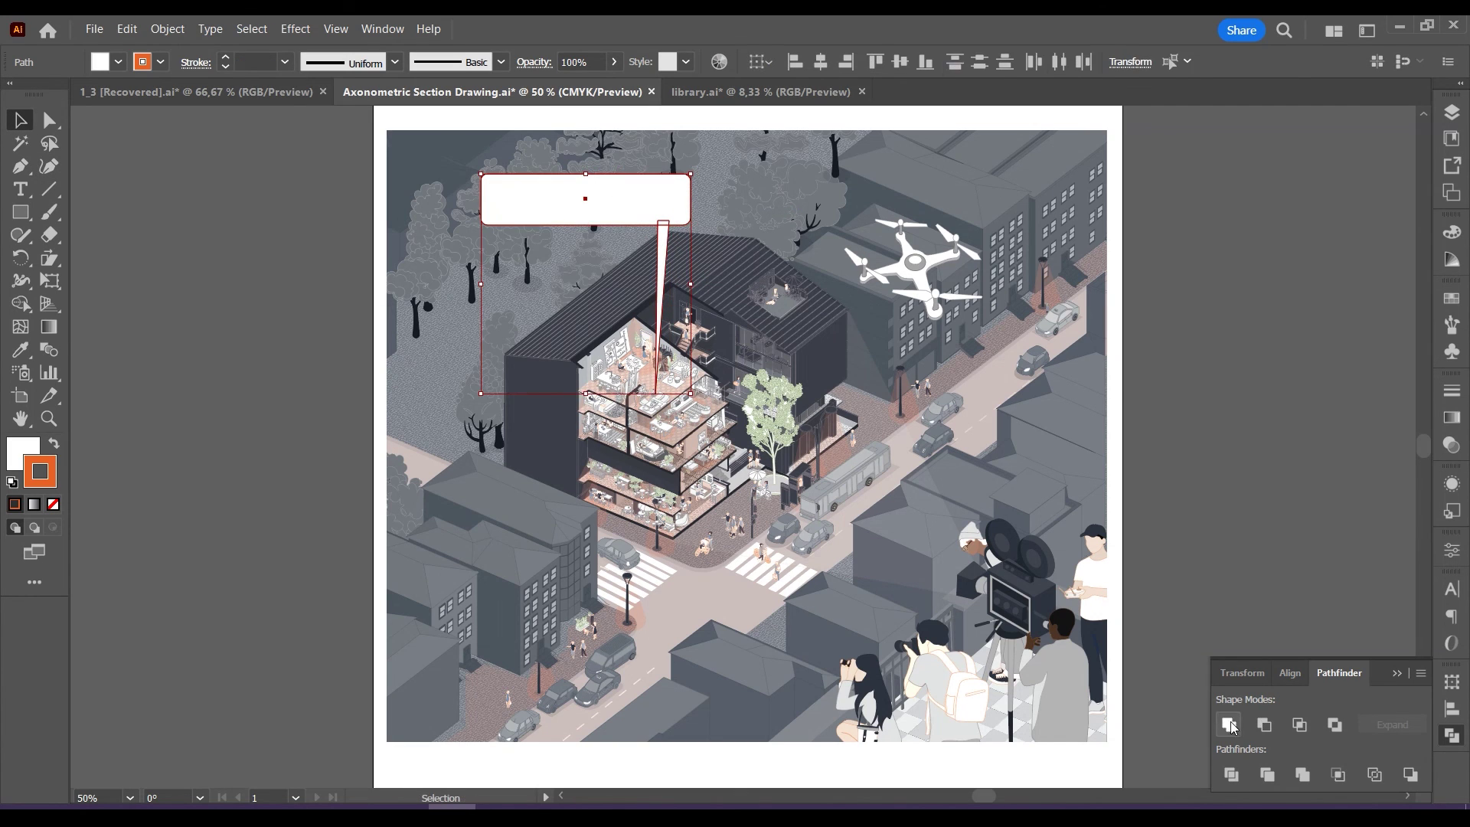
left_click(1229, 724)
Set the callout shape's opacity to 45%.
type("40")
key("Return")
left_click(1357, 356)
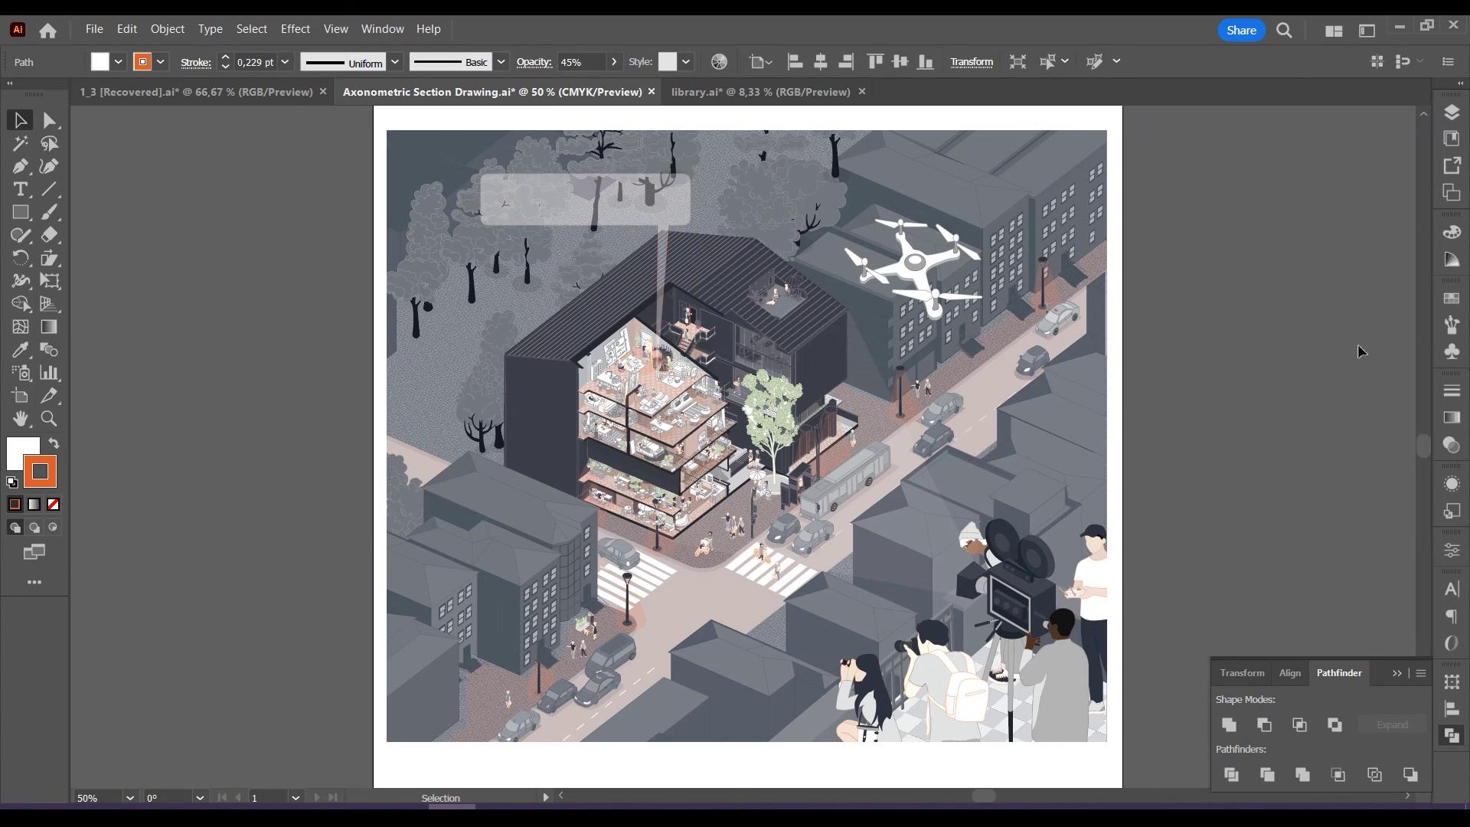
Overlay an unfilled, fully opaque orange outline on the translucent callout shape.
key("slash")
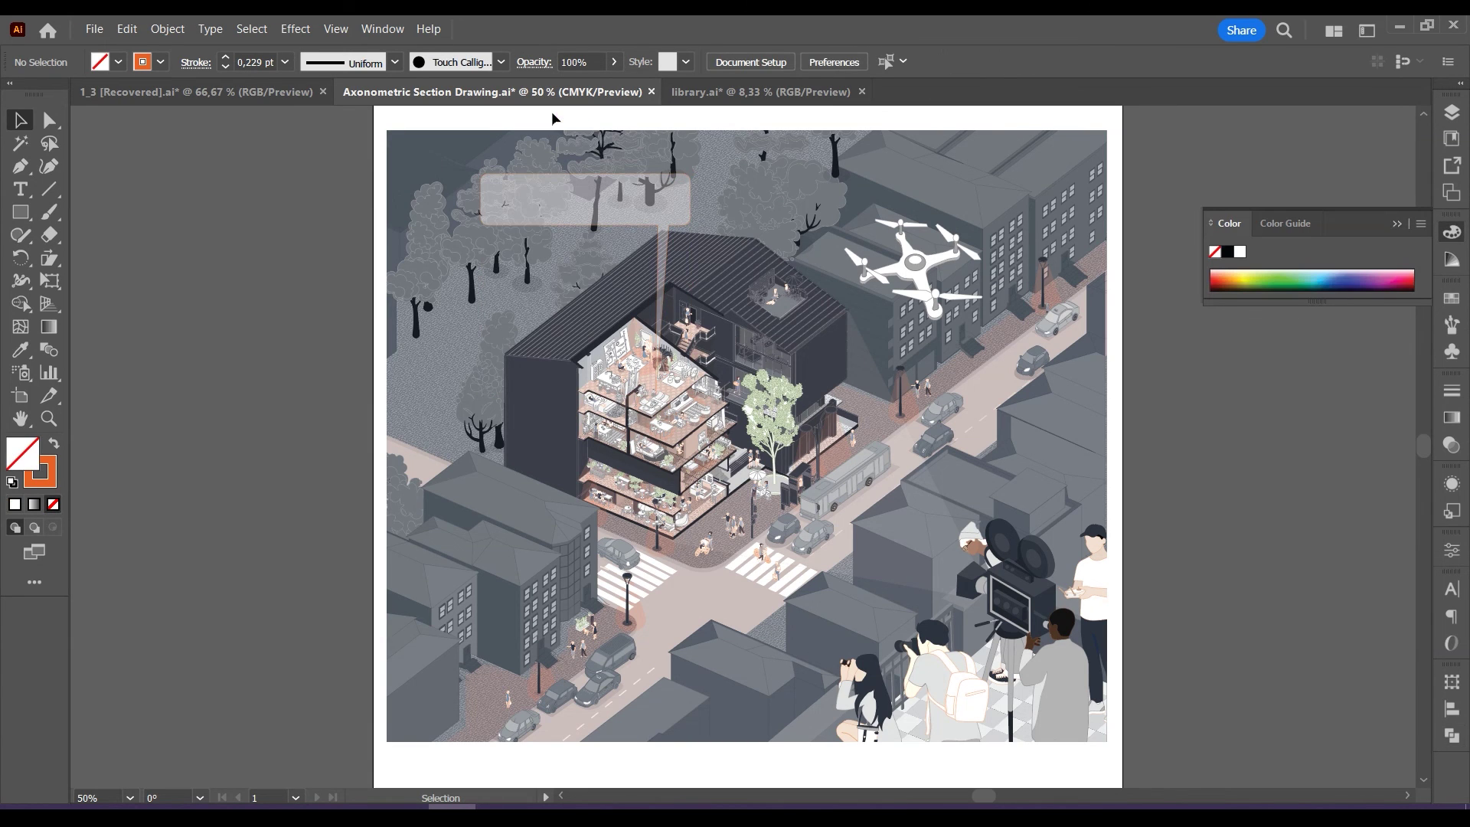
left_click_drag(648, 210, 647, 211)
right_click(647, 210)
left_click(692, 388)
left_click(1283, 351)
Create a text area with placeholder text inside the callout box and colour the text white.
left_click(21, 189)
left_click_drag(488, 181, 682, 218)
double_click(23, 454)
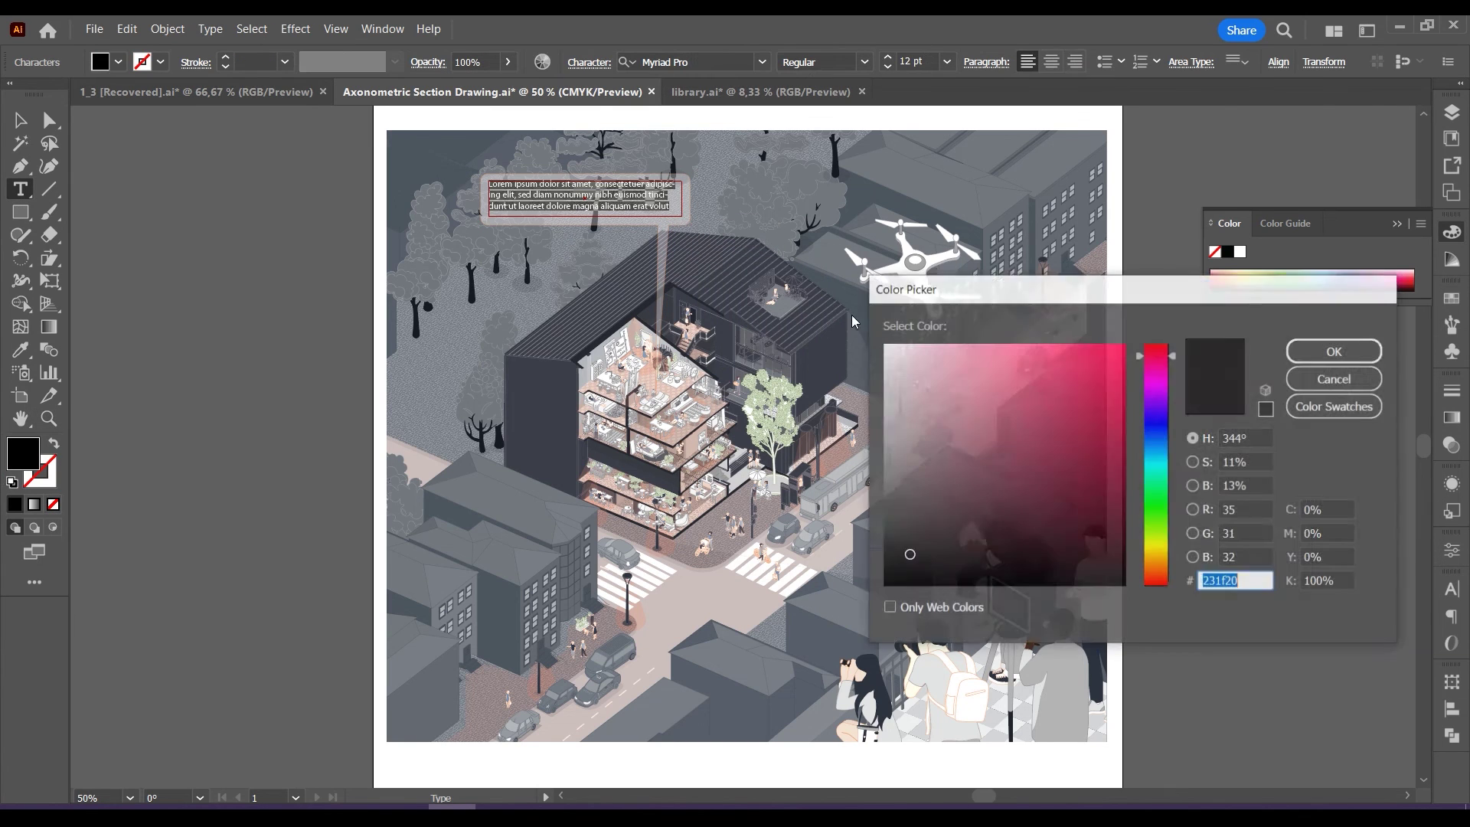
left_click_drag(897, 358, 876, 326)
left_click(1335, 350)
left_click(21, 120)
Reduce the callout text to 8 pt and fill its text area with placeholder text.
left_click(948, 61)
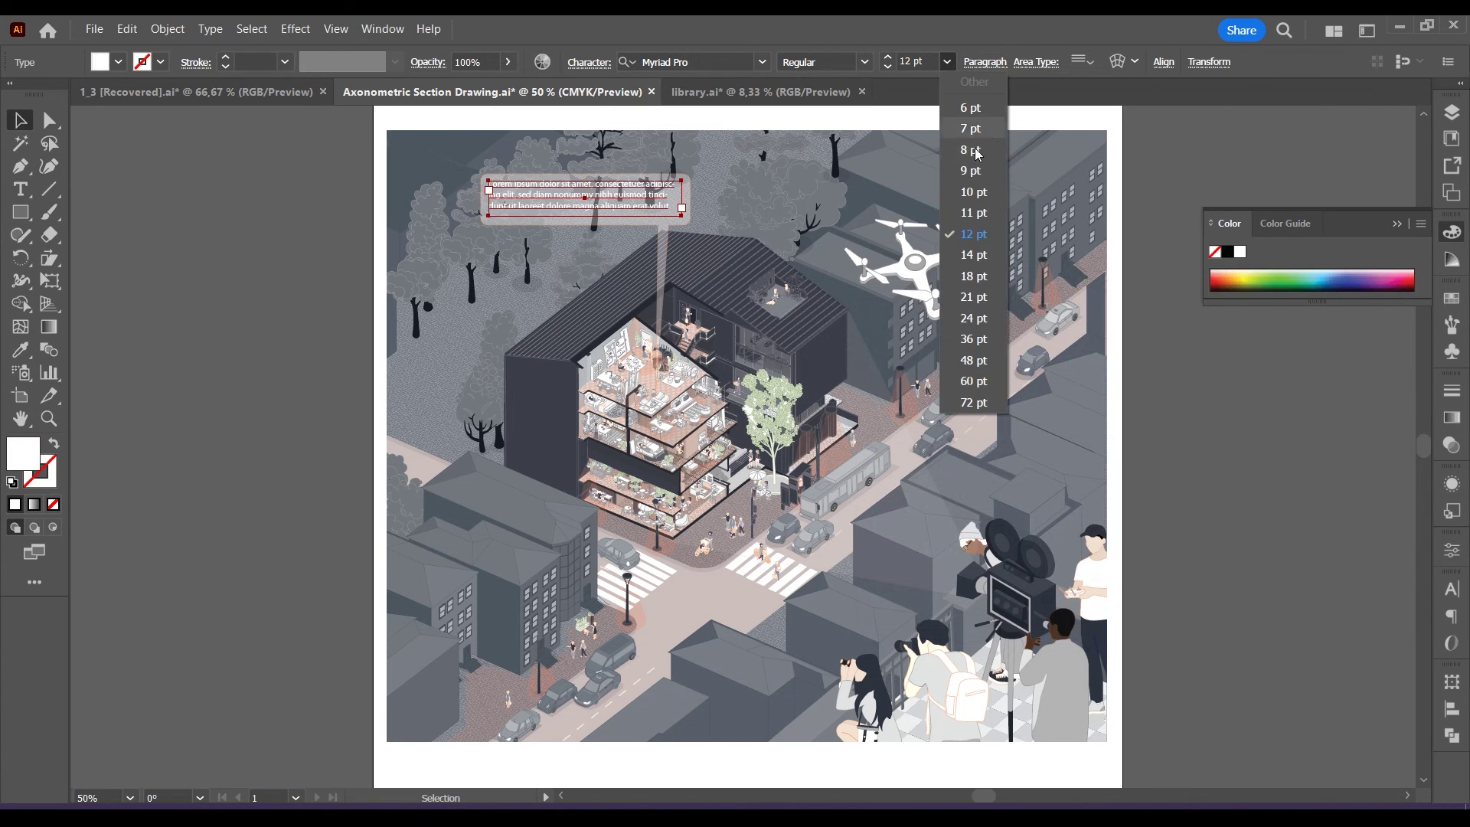
left_click(940, 156)
right_click(609, 192)
left_click(689, 533)
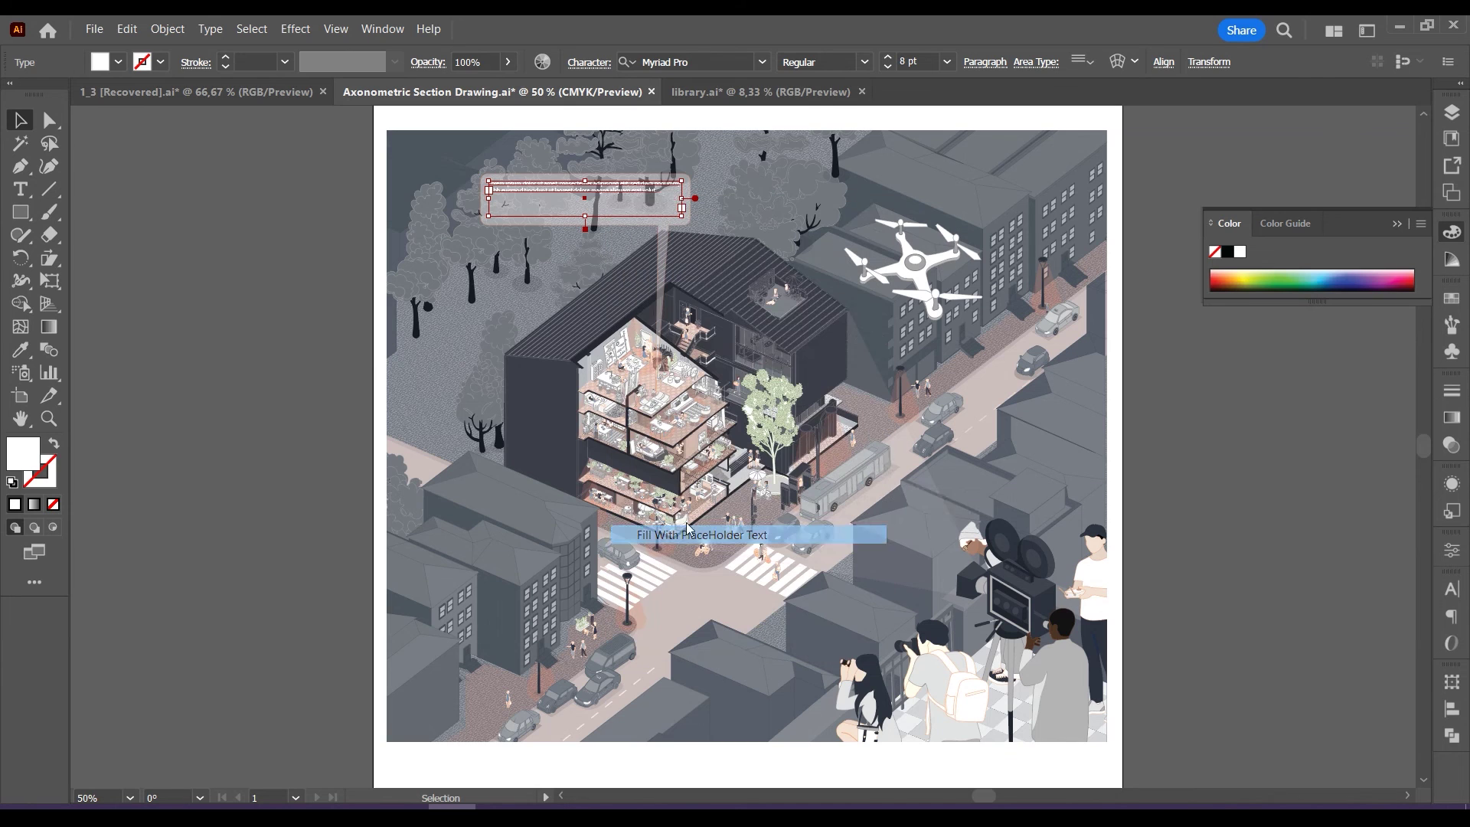
Scale the callout and its text down together, keeping the pointer aimed at the building's interior.
left_click(684, 220, "shift")
left_click_drag(691, 175, 657, 209)
left_click(1182, 229)
Add three more translucent text callouts for the roof opening, the interior's near-left floors and the entrance beside the tree.
key("ctrl+shift+z")
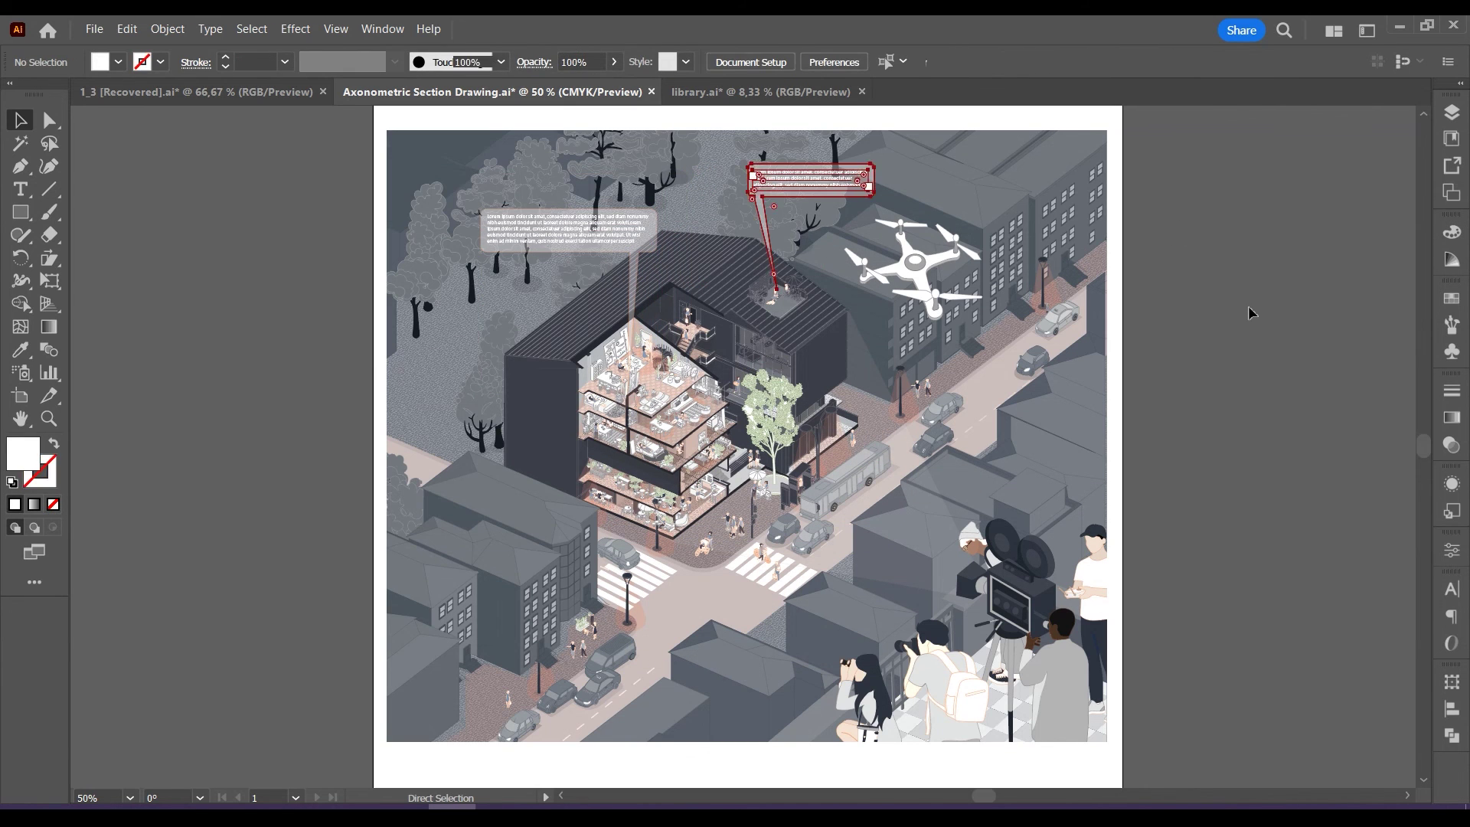
left_click(1343, 308)
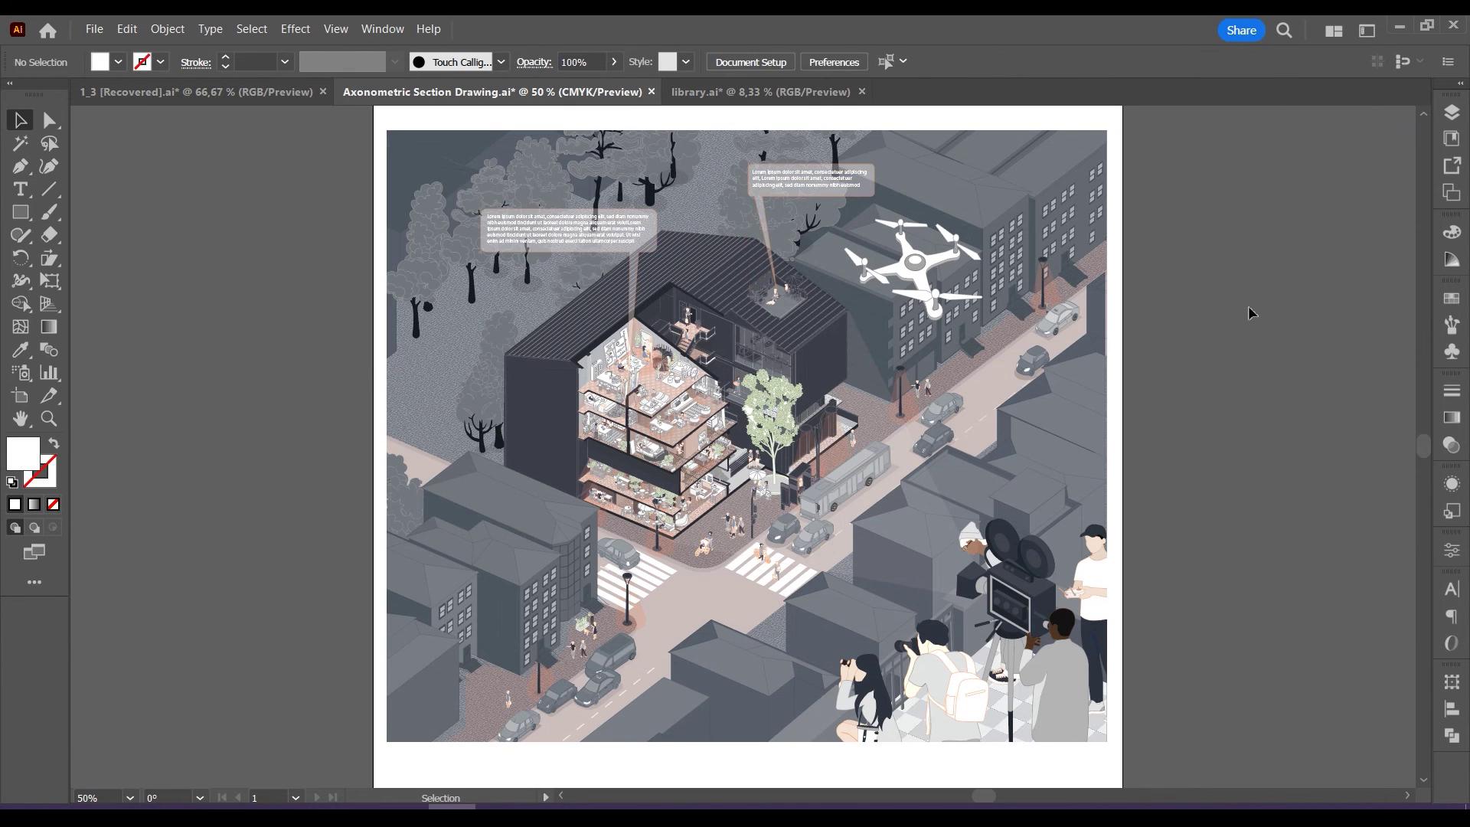
key("ctrl+shift+z")
left_click(1249, 313)
key("ctrl+z")
left_click(1249, 313)
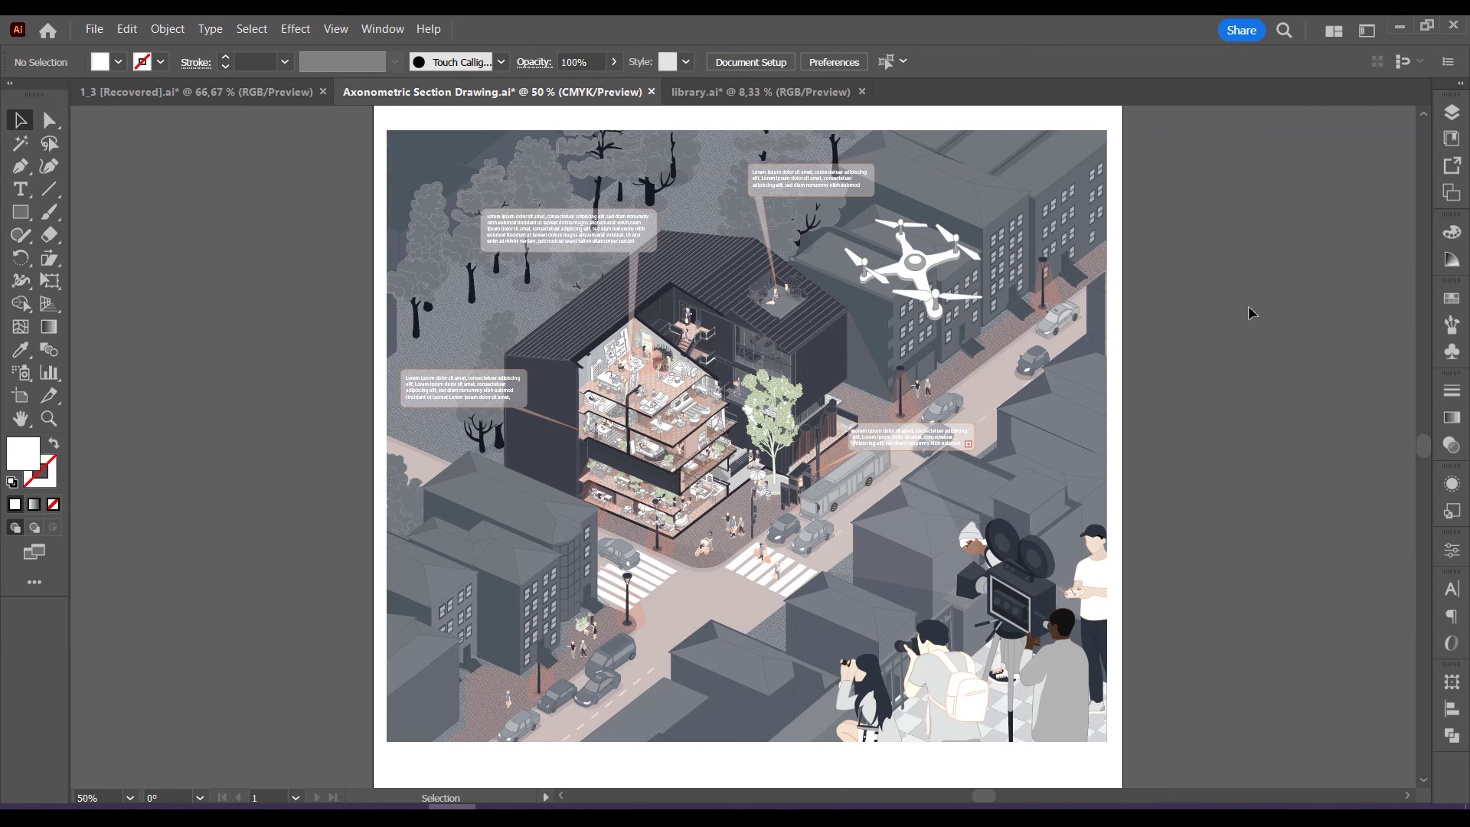
Add a larger white callout with dark placeholder text at the drawing's lower-left corner, pointing to the camera crew on the balcony.
key("ctrl+z")
left_click(1249, 313)
scroll(774, 330, "down", 1)
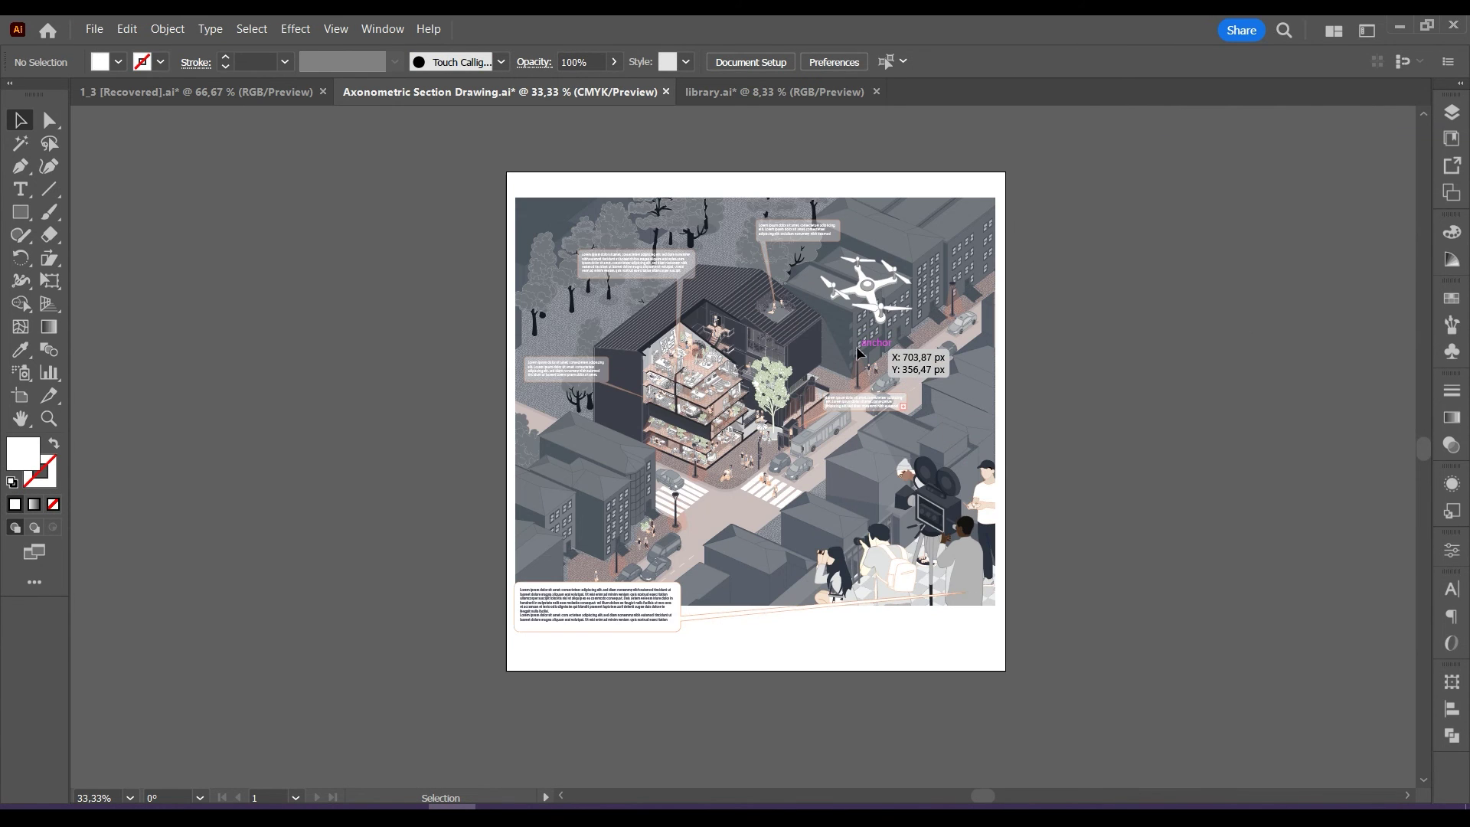
scroll(857, 348, "up", 1)
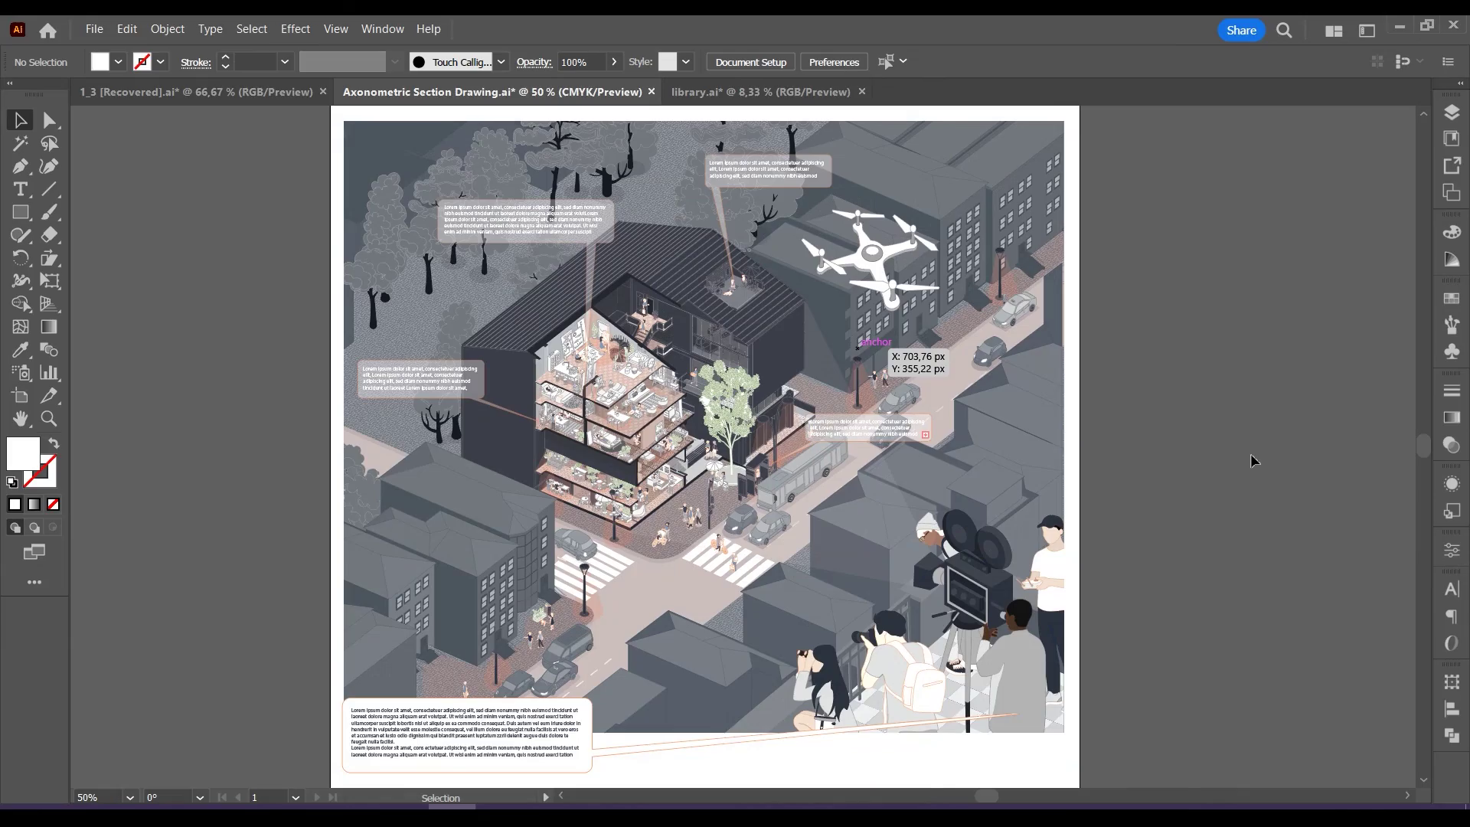